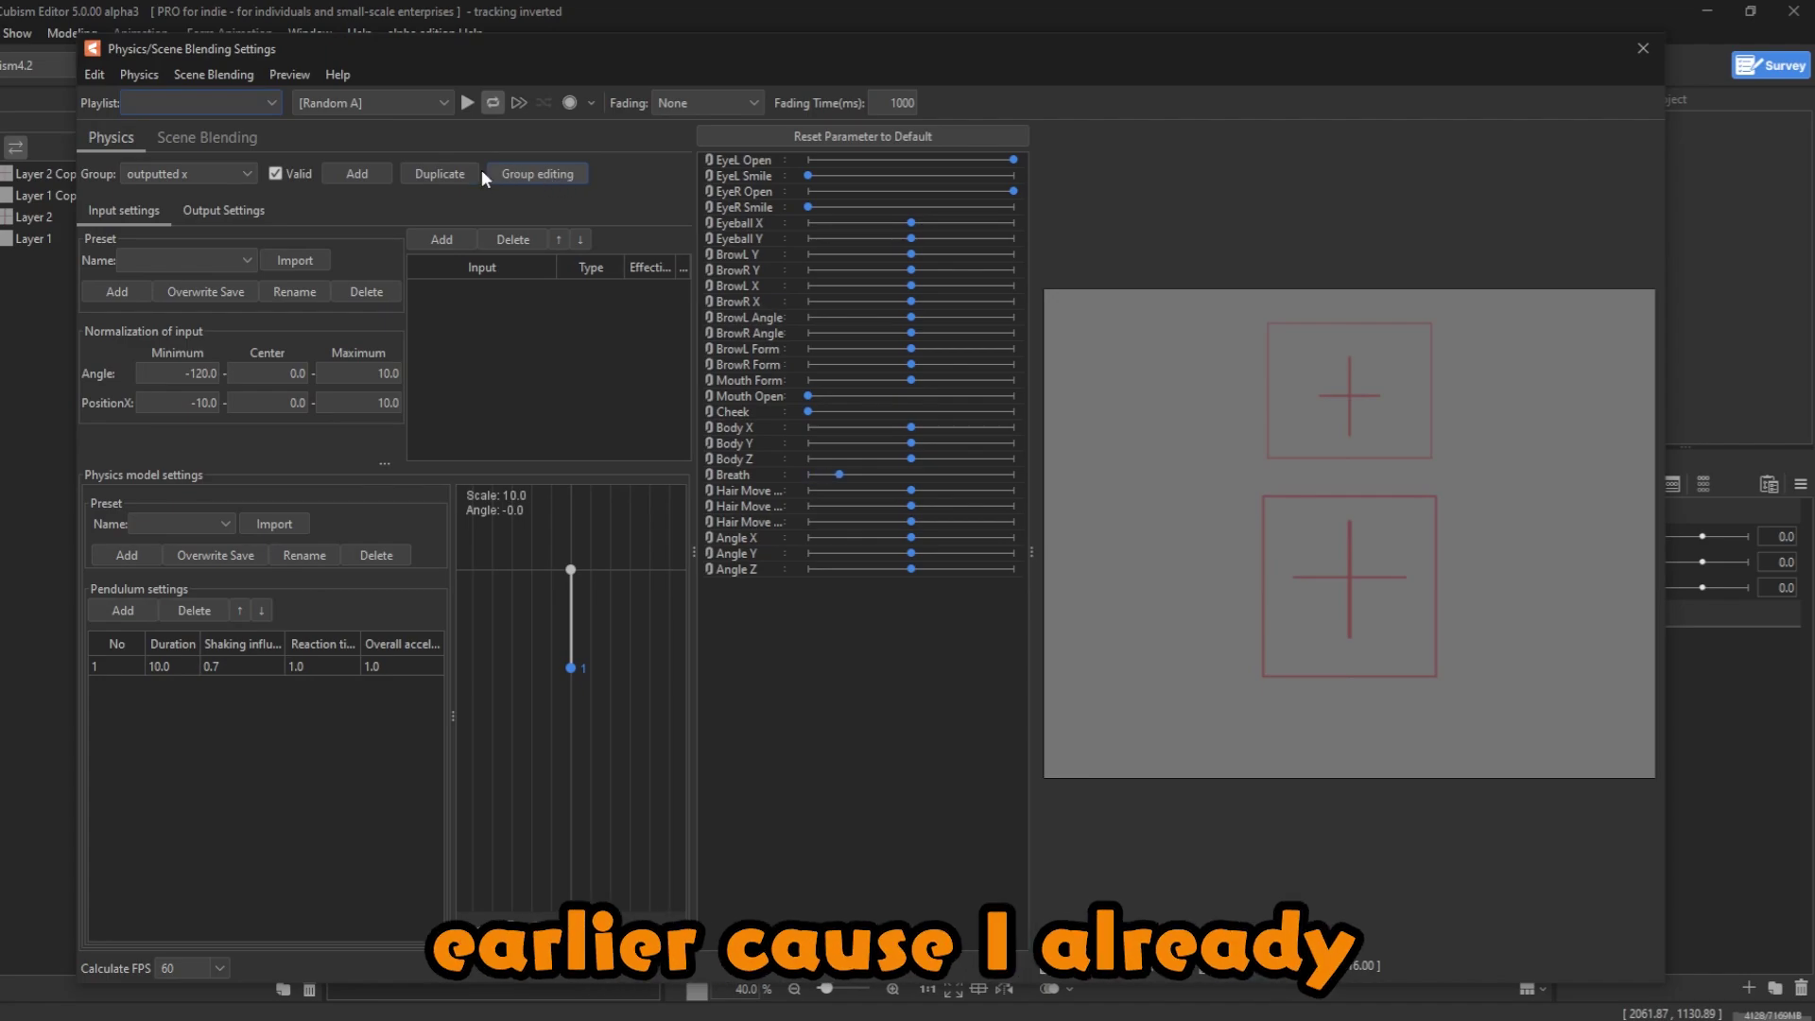
- Delete the main turn x, reversed turn x and outputted x physics groups and close the physics settings
left_click(532, 177)
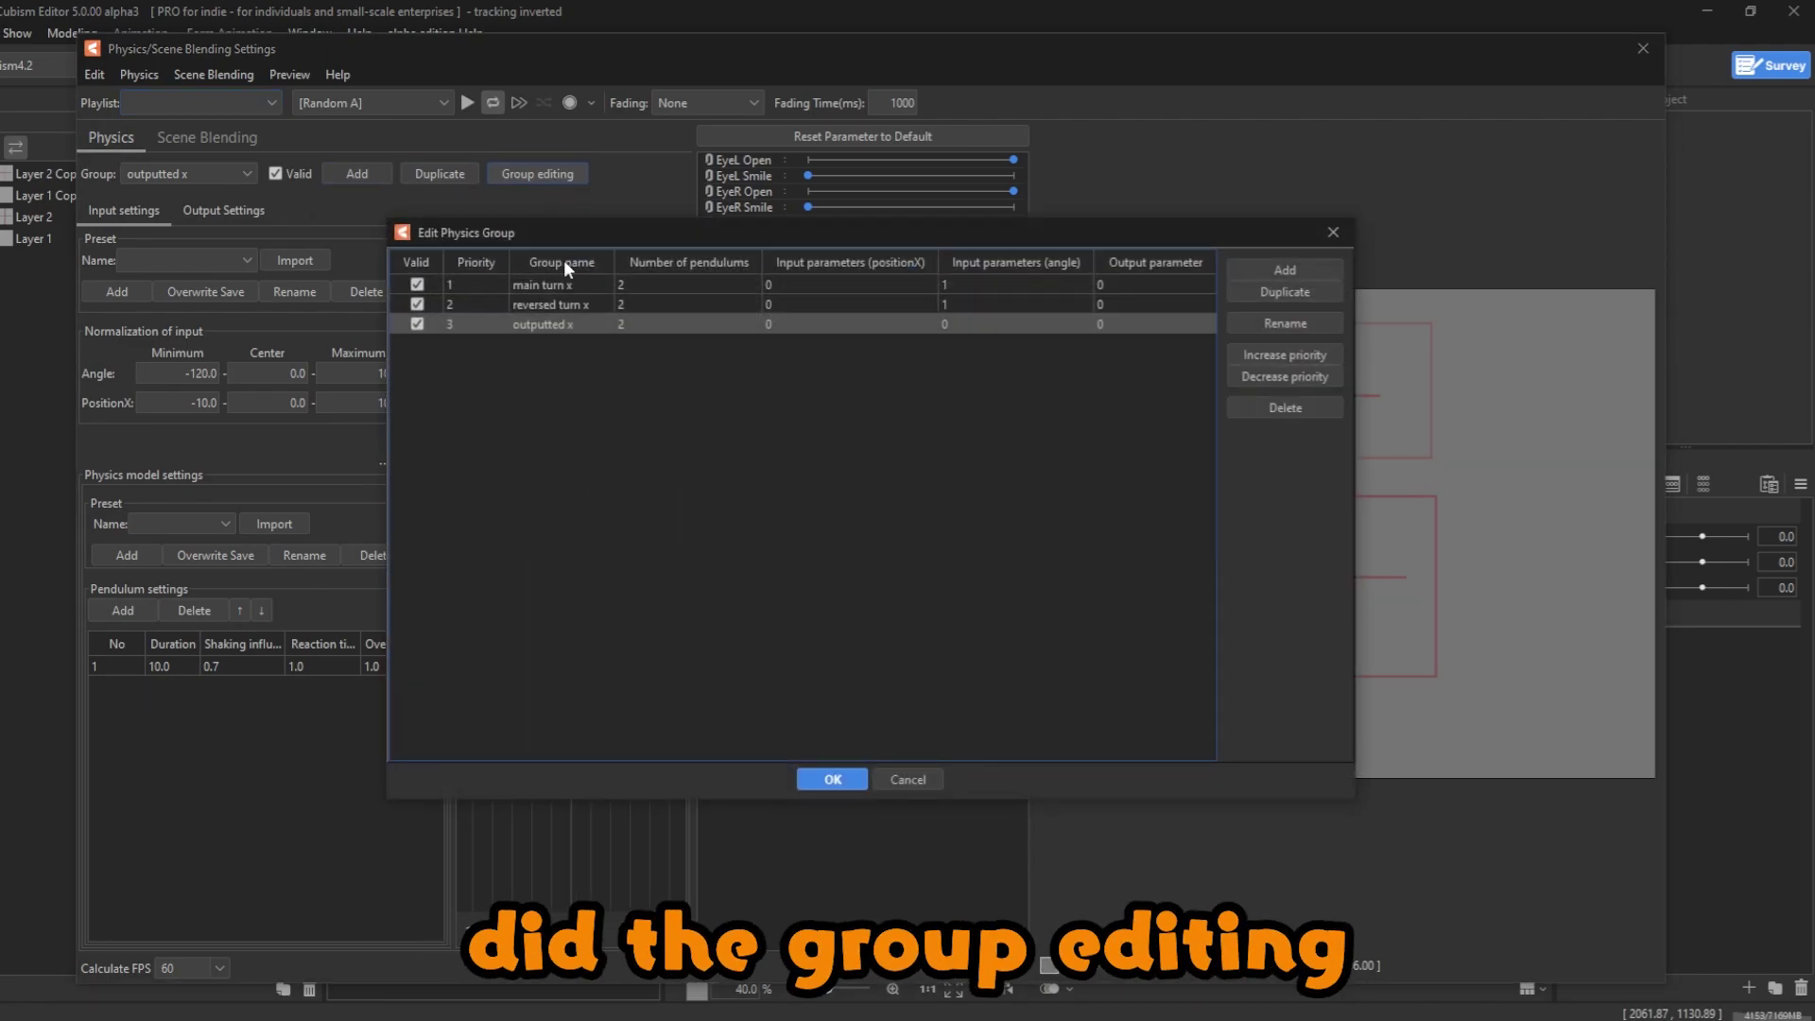
left_click(552, 284, "shift")
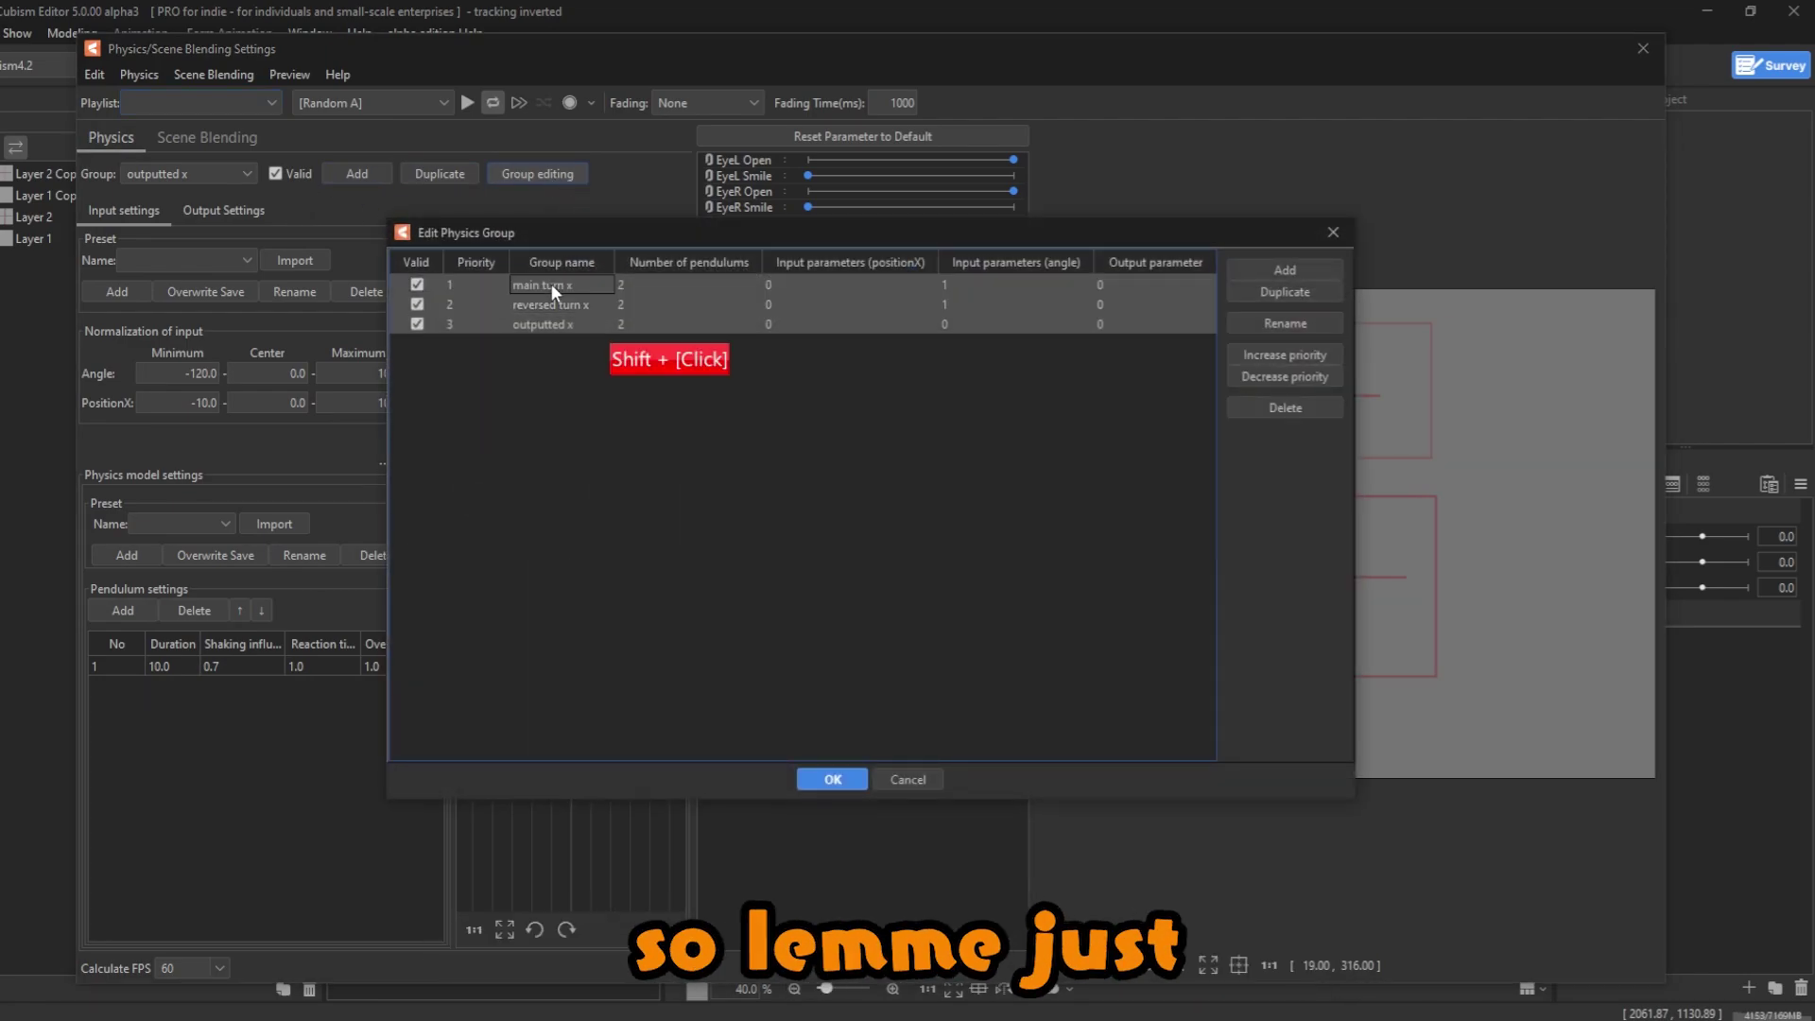
left_click(1276, 408)
left_click(886, 544)
left_click(833, 780)
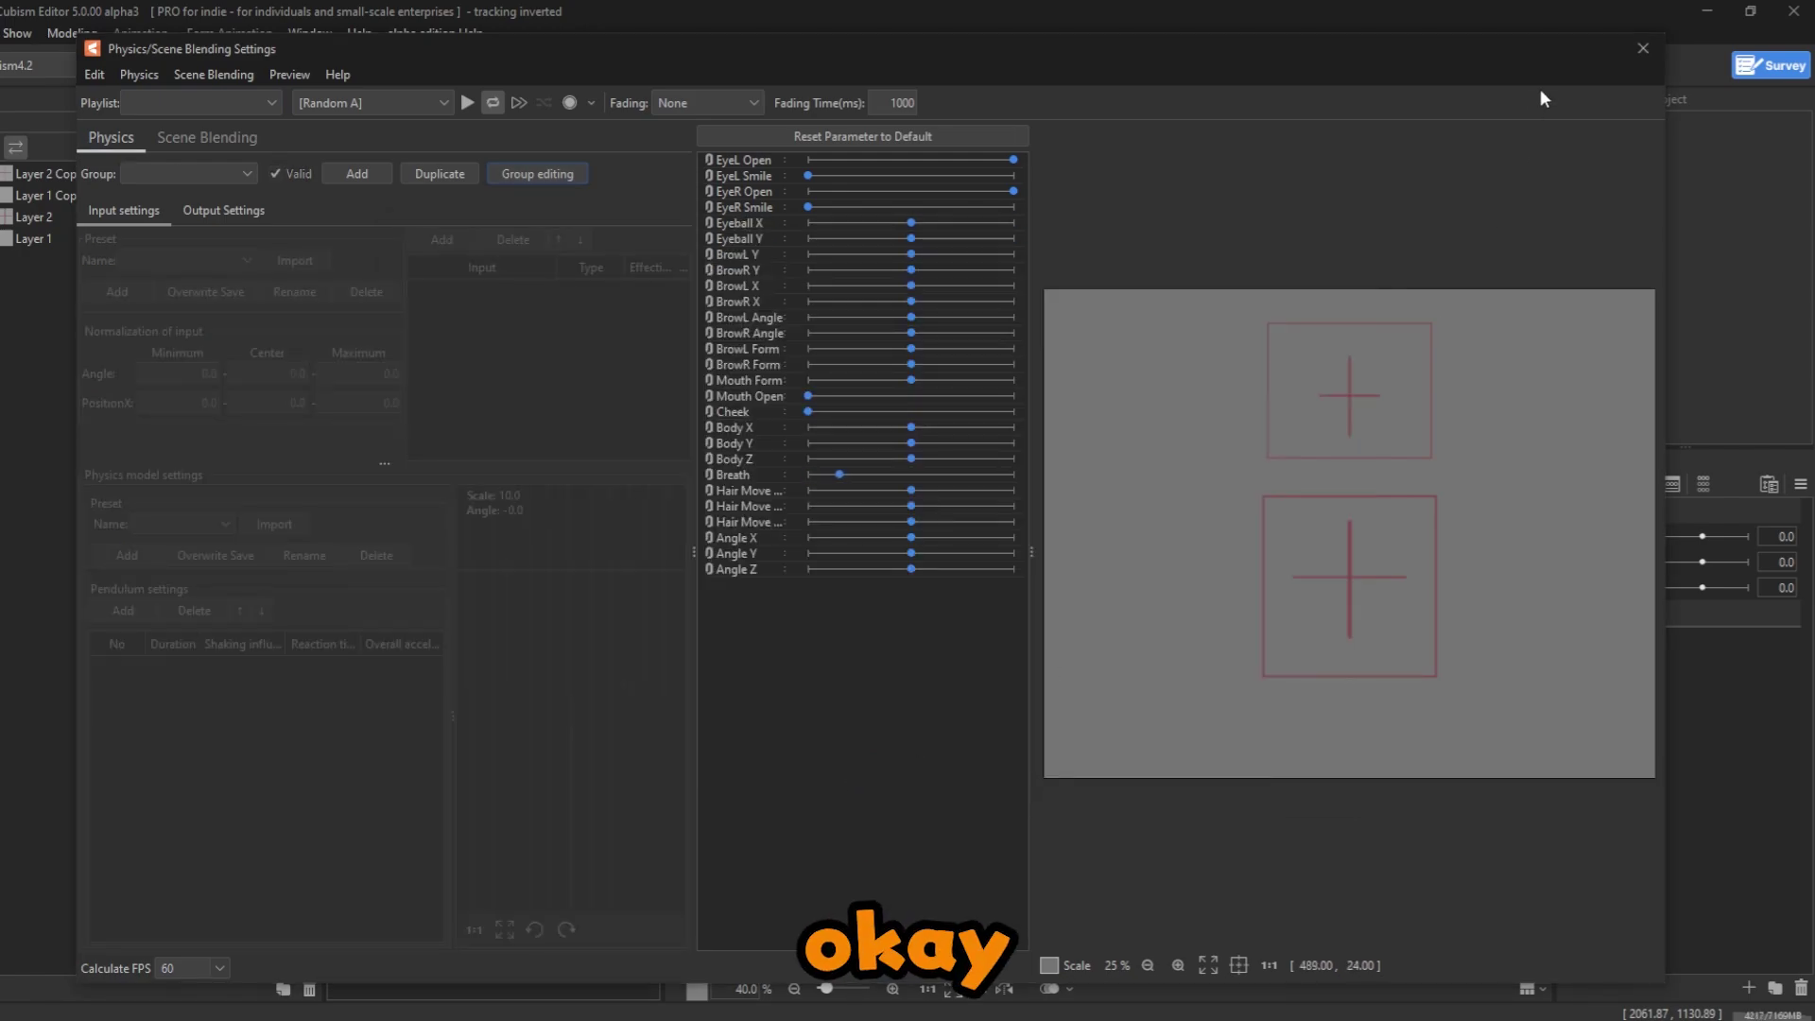
left_click(1643, 48)
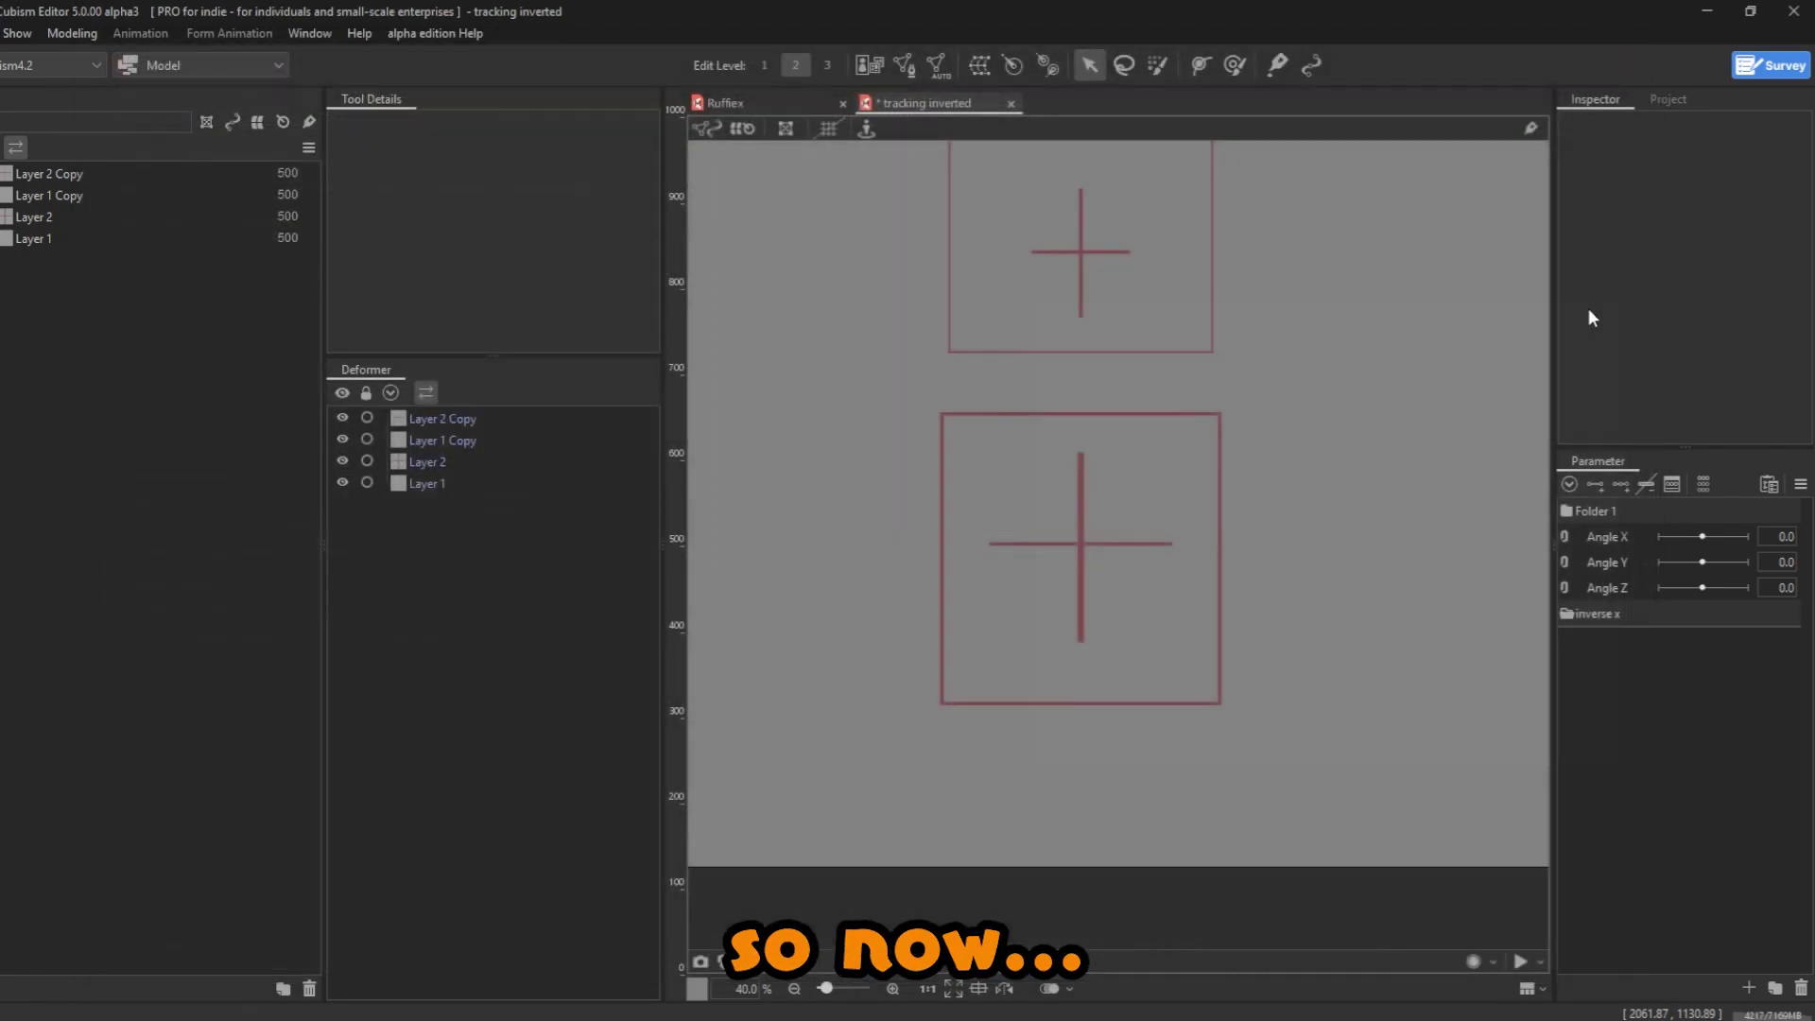
- Collapse the inverse x folder and move Folder 1 below it in the parameter list
left_click(1575, 616)
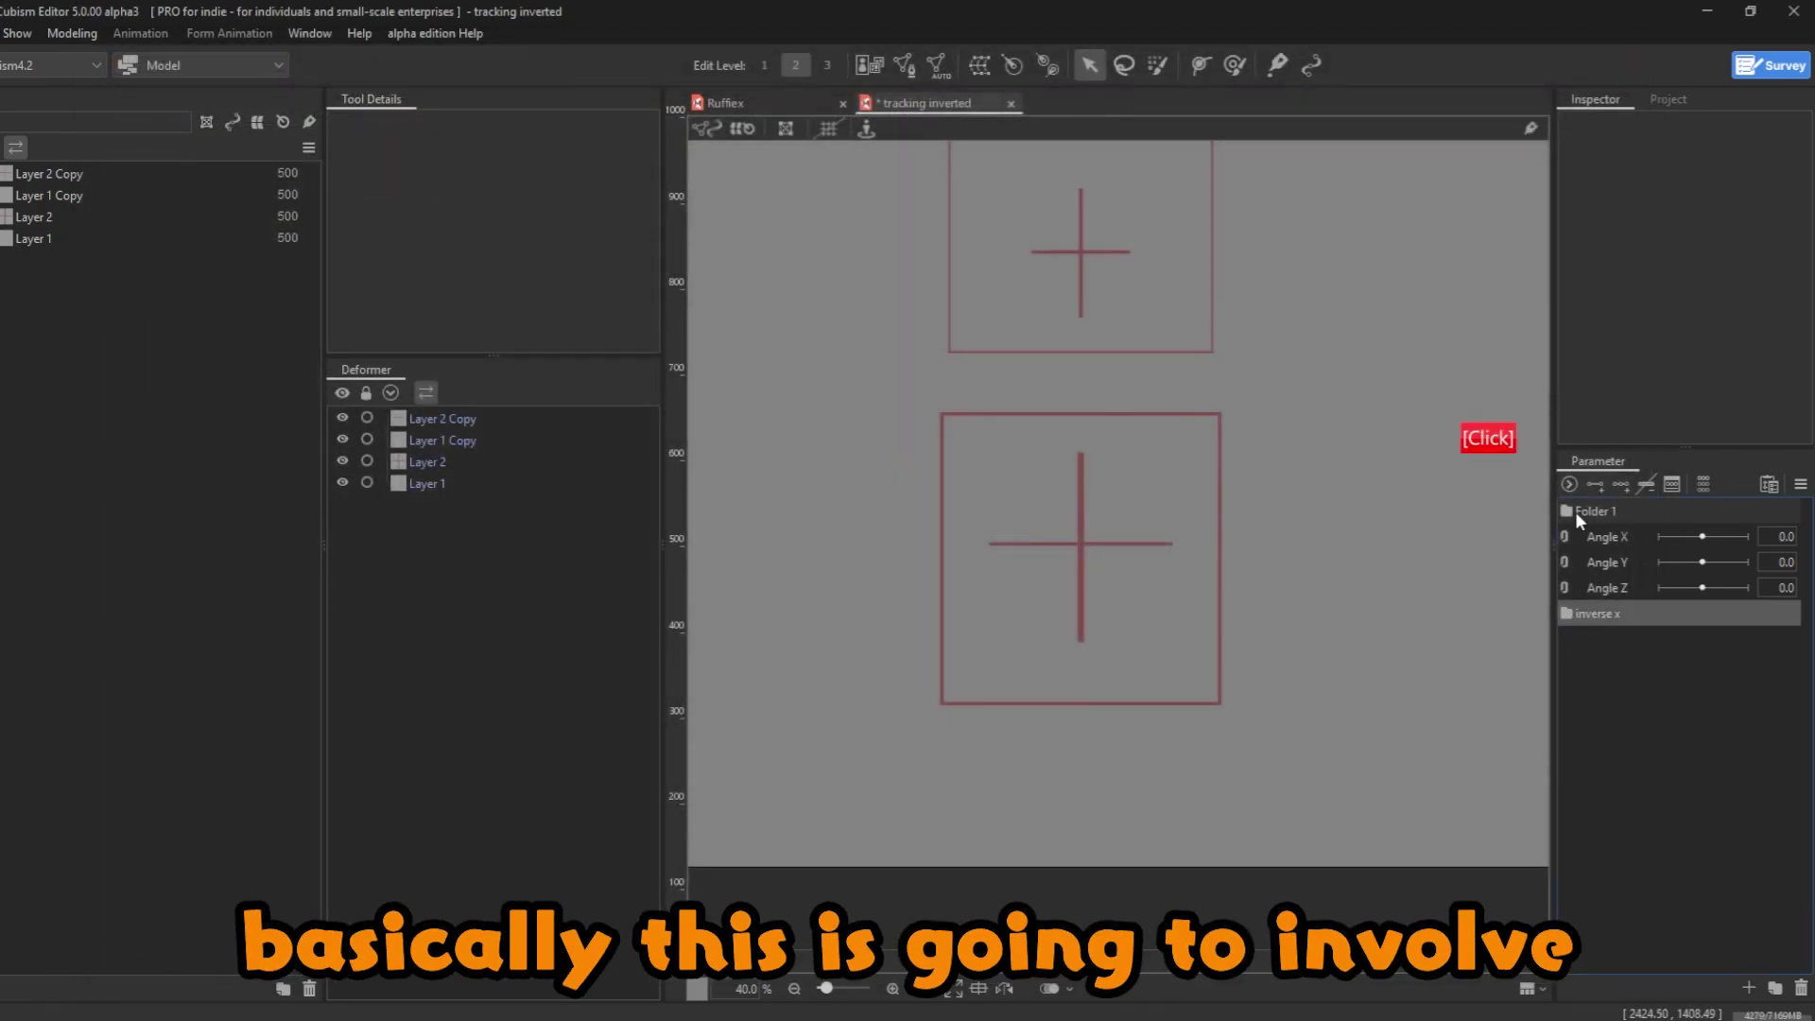
left_click_drag(1577, 512, 1630, 585)
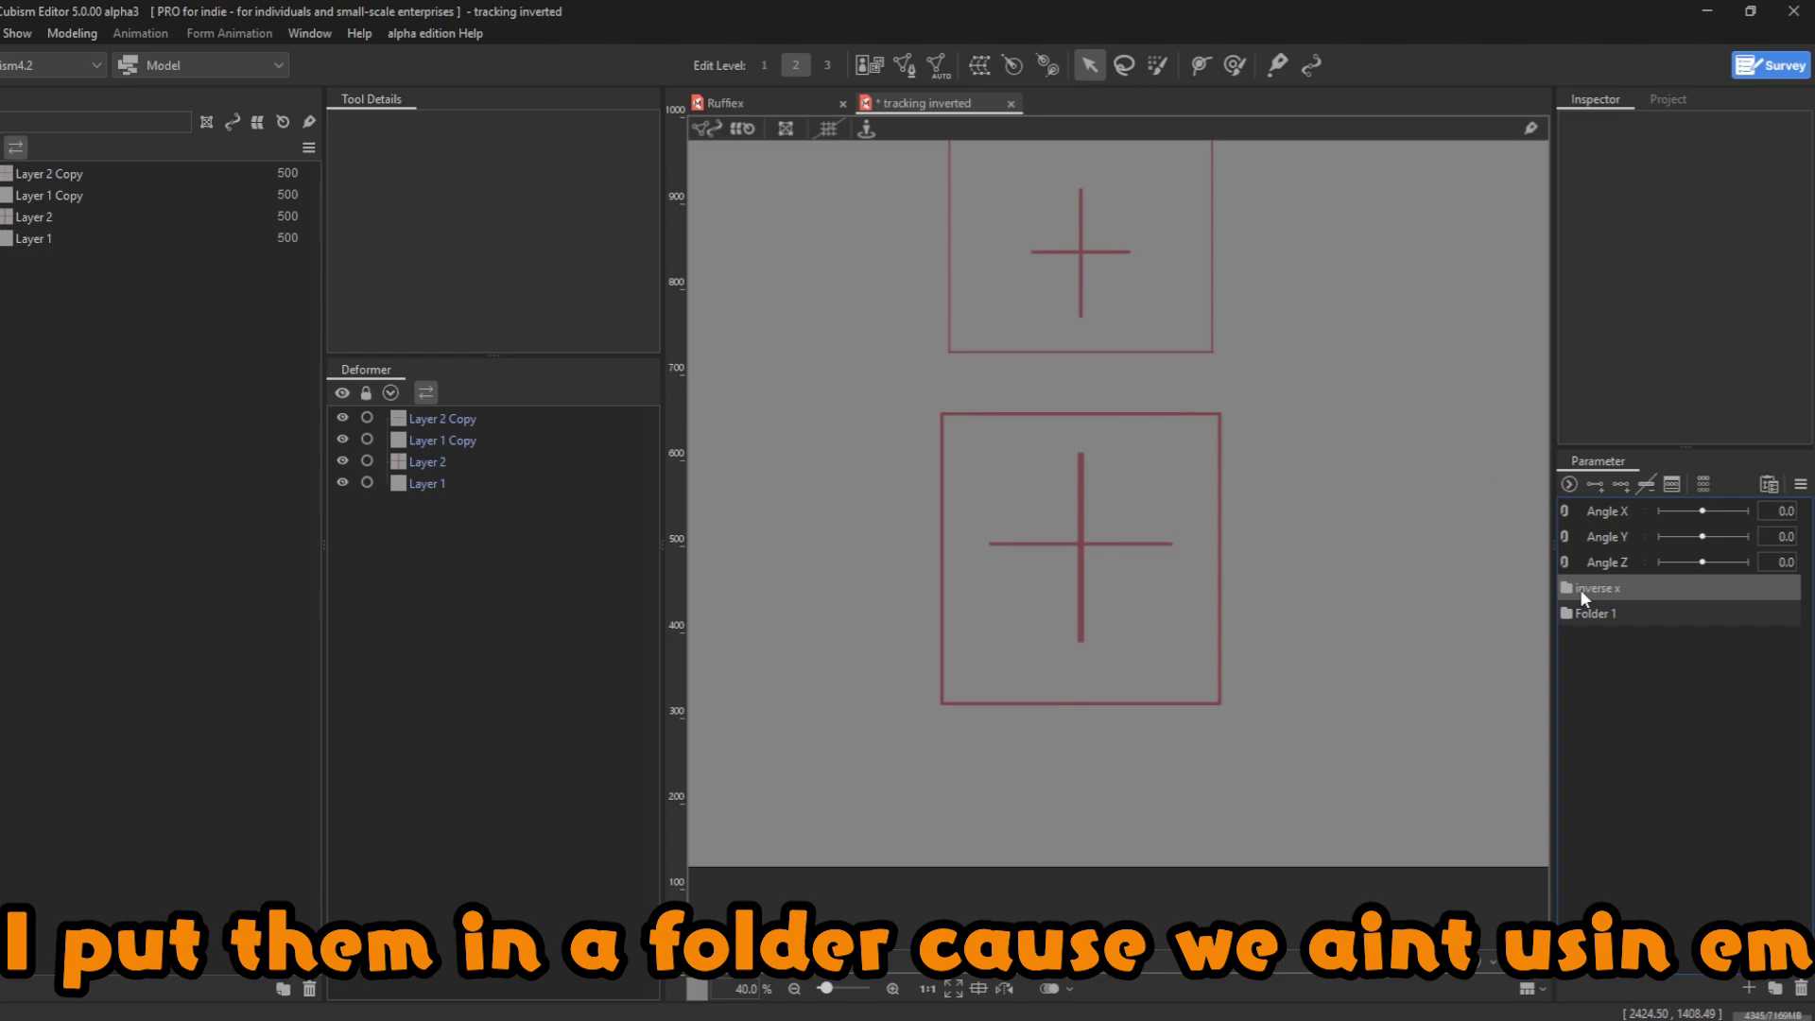
scroll(1371, 598, "down", 2)
scroll(1384, 507, "up", 2)
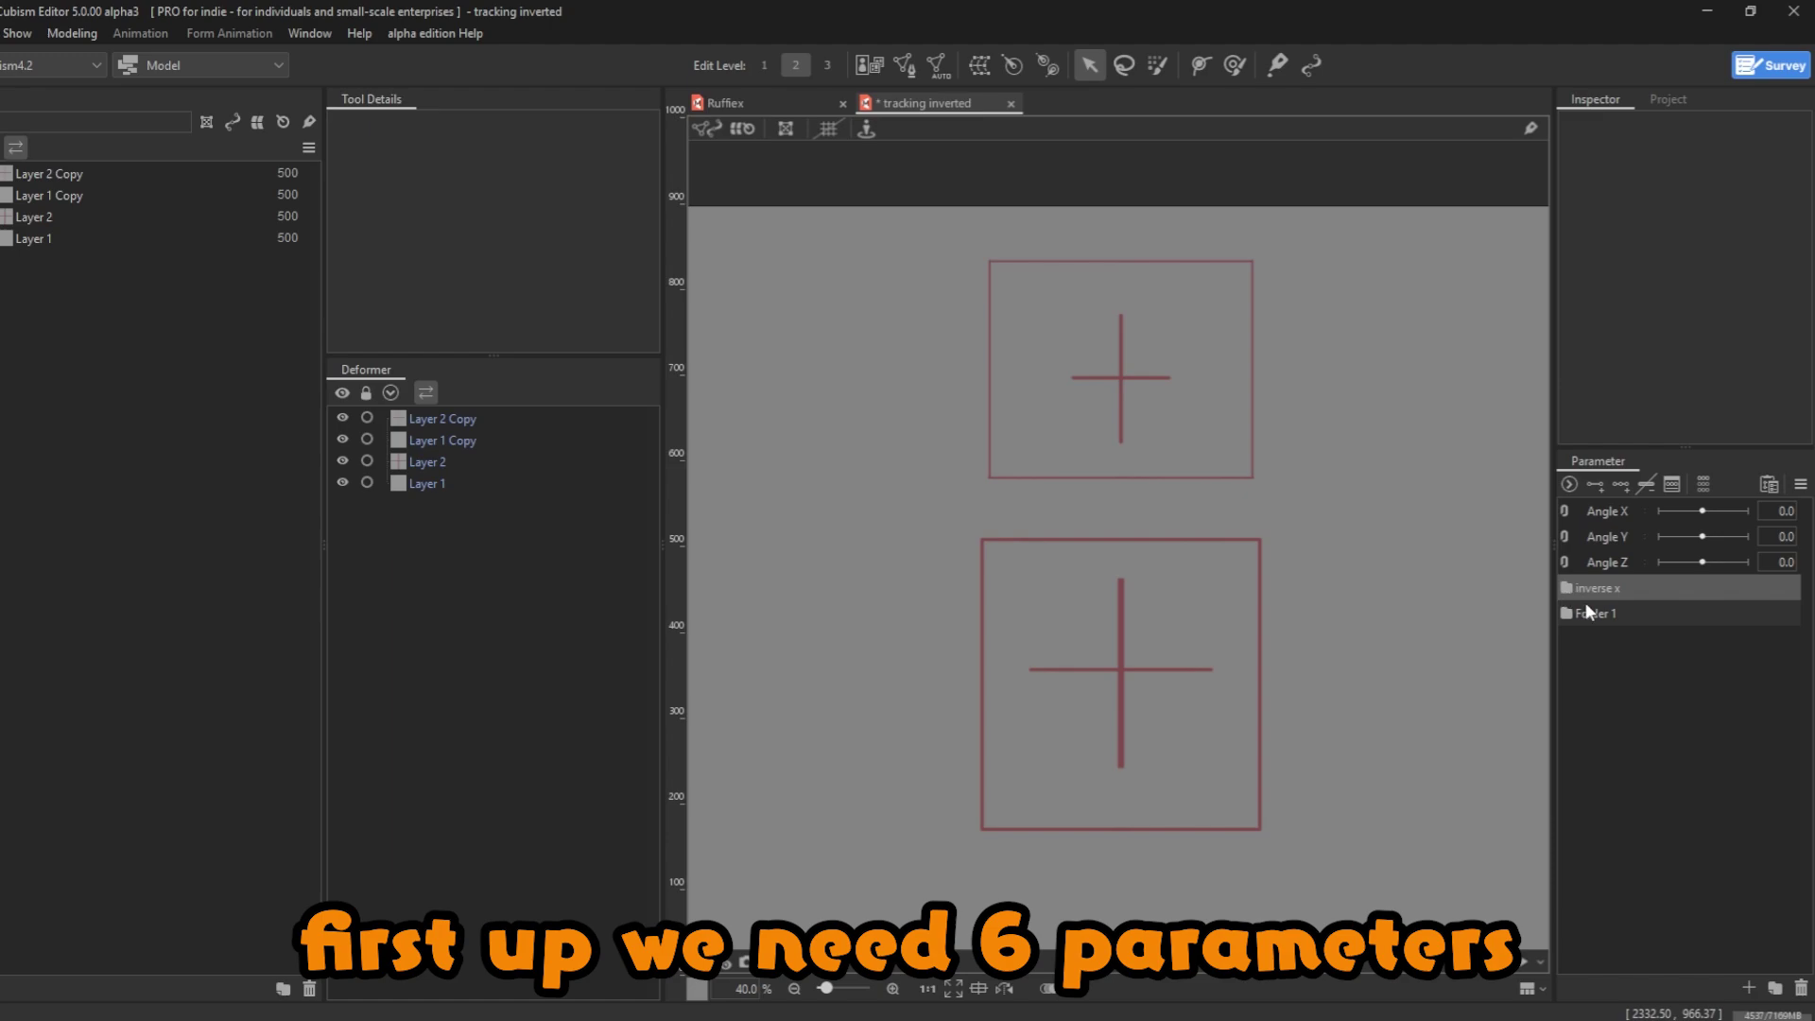
- Create six new parameters in the inverse x folder with the default range of -30 to 30
key("ctrl+n")
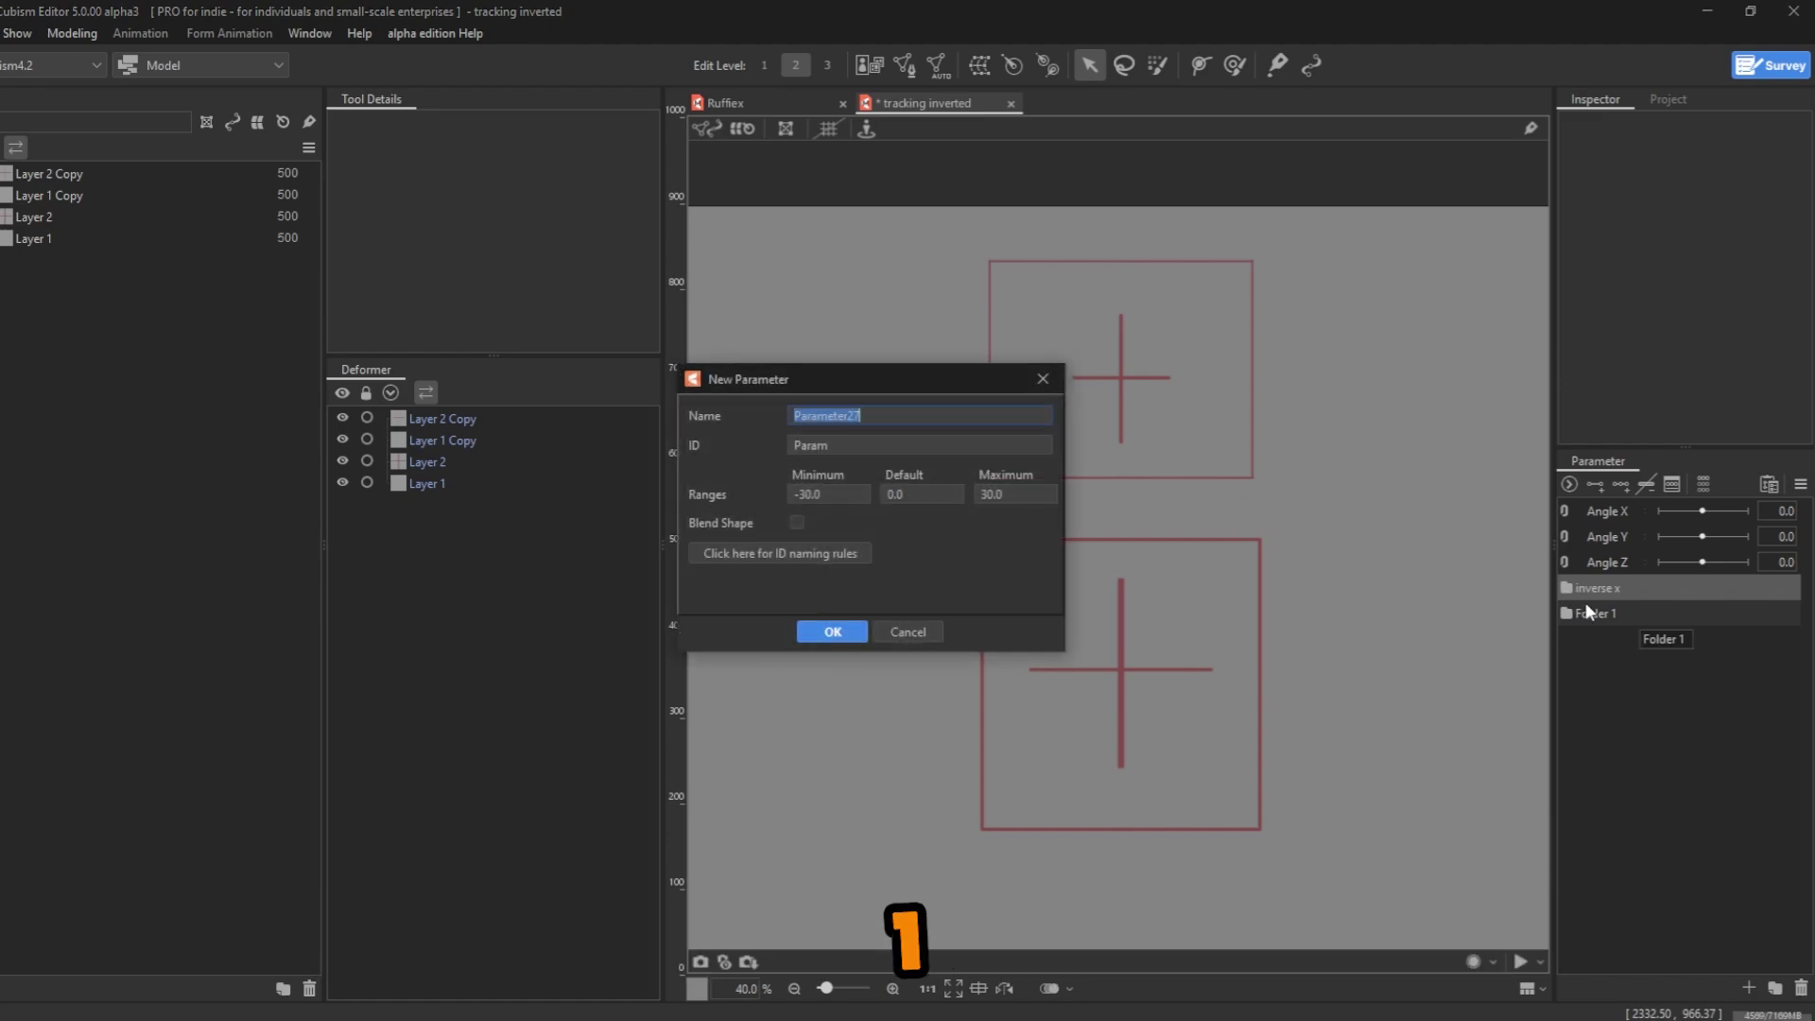
key("Return")
key("ctrl+n")
key("Return")
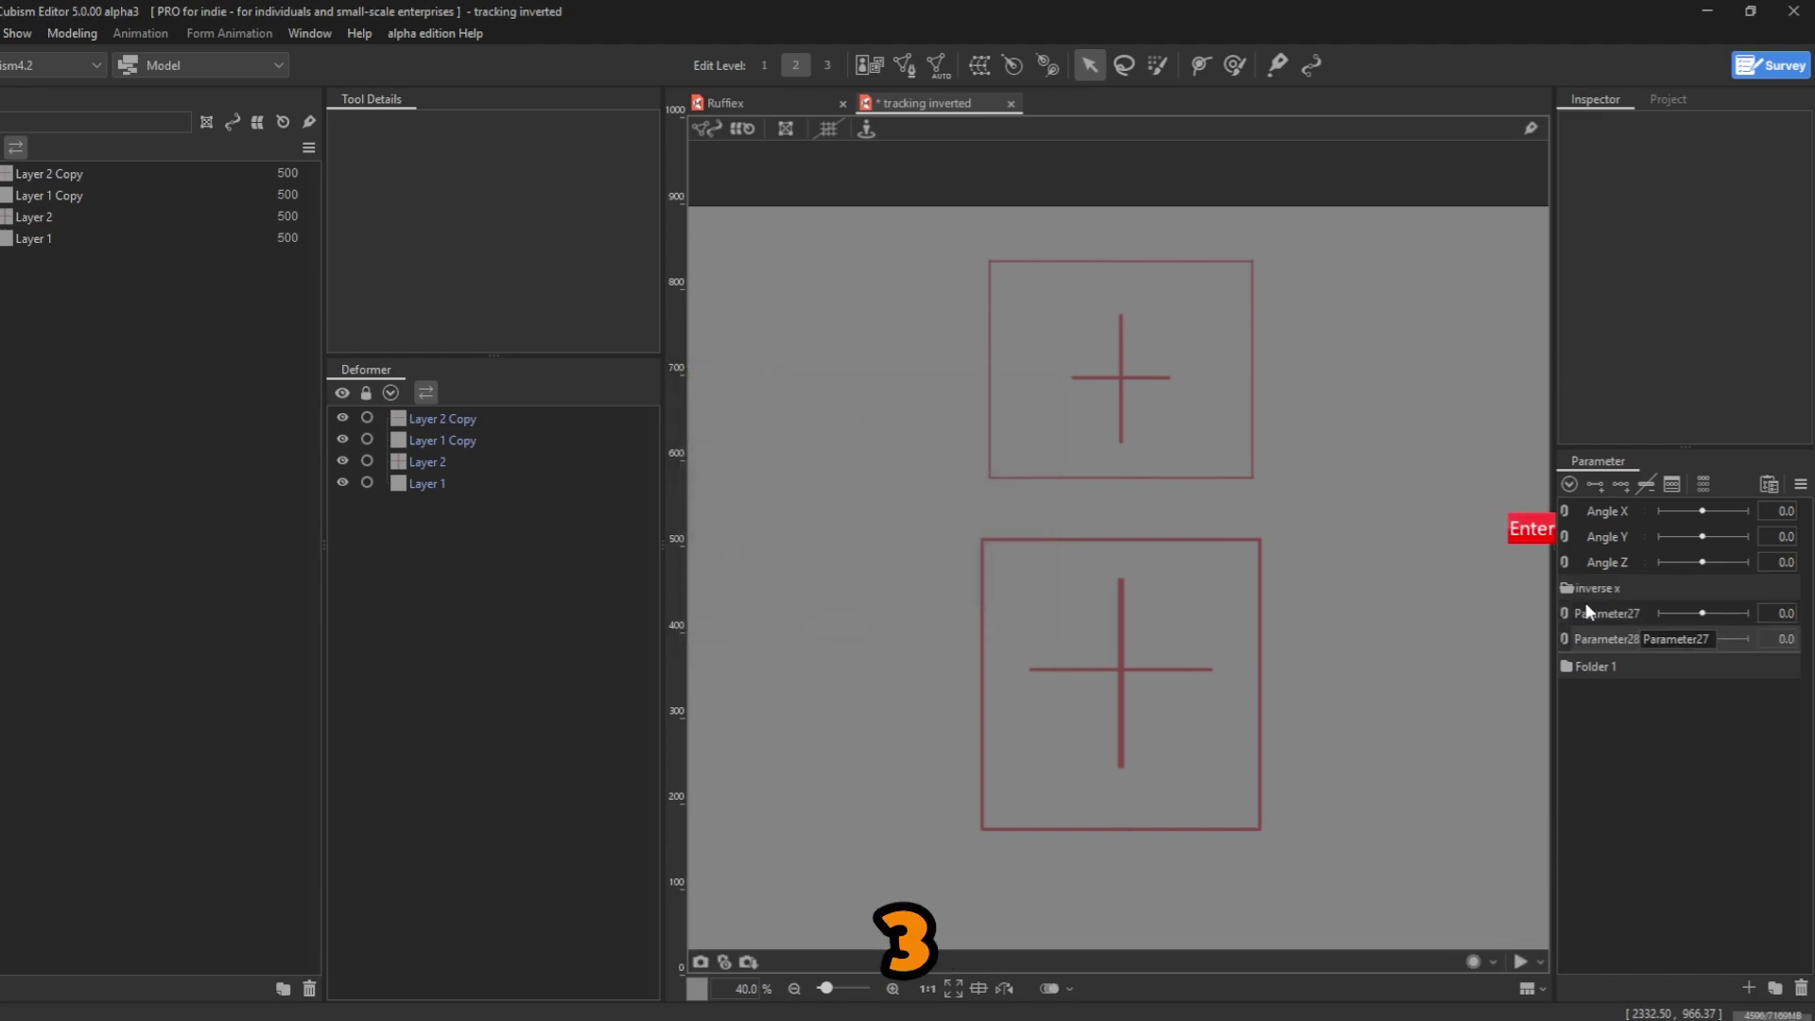
key("q")
key("Return")
key("q")
key("Return")
key("q")
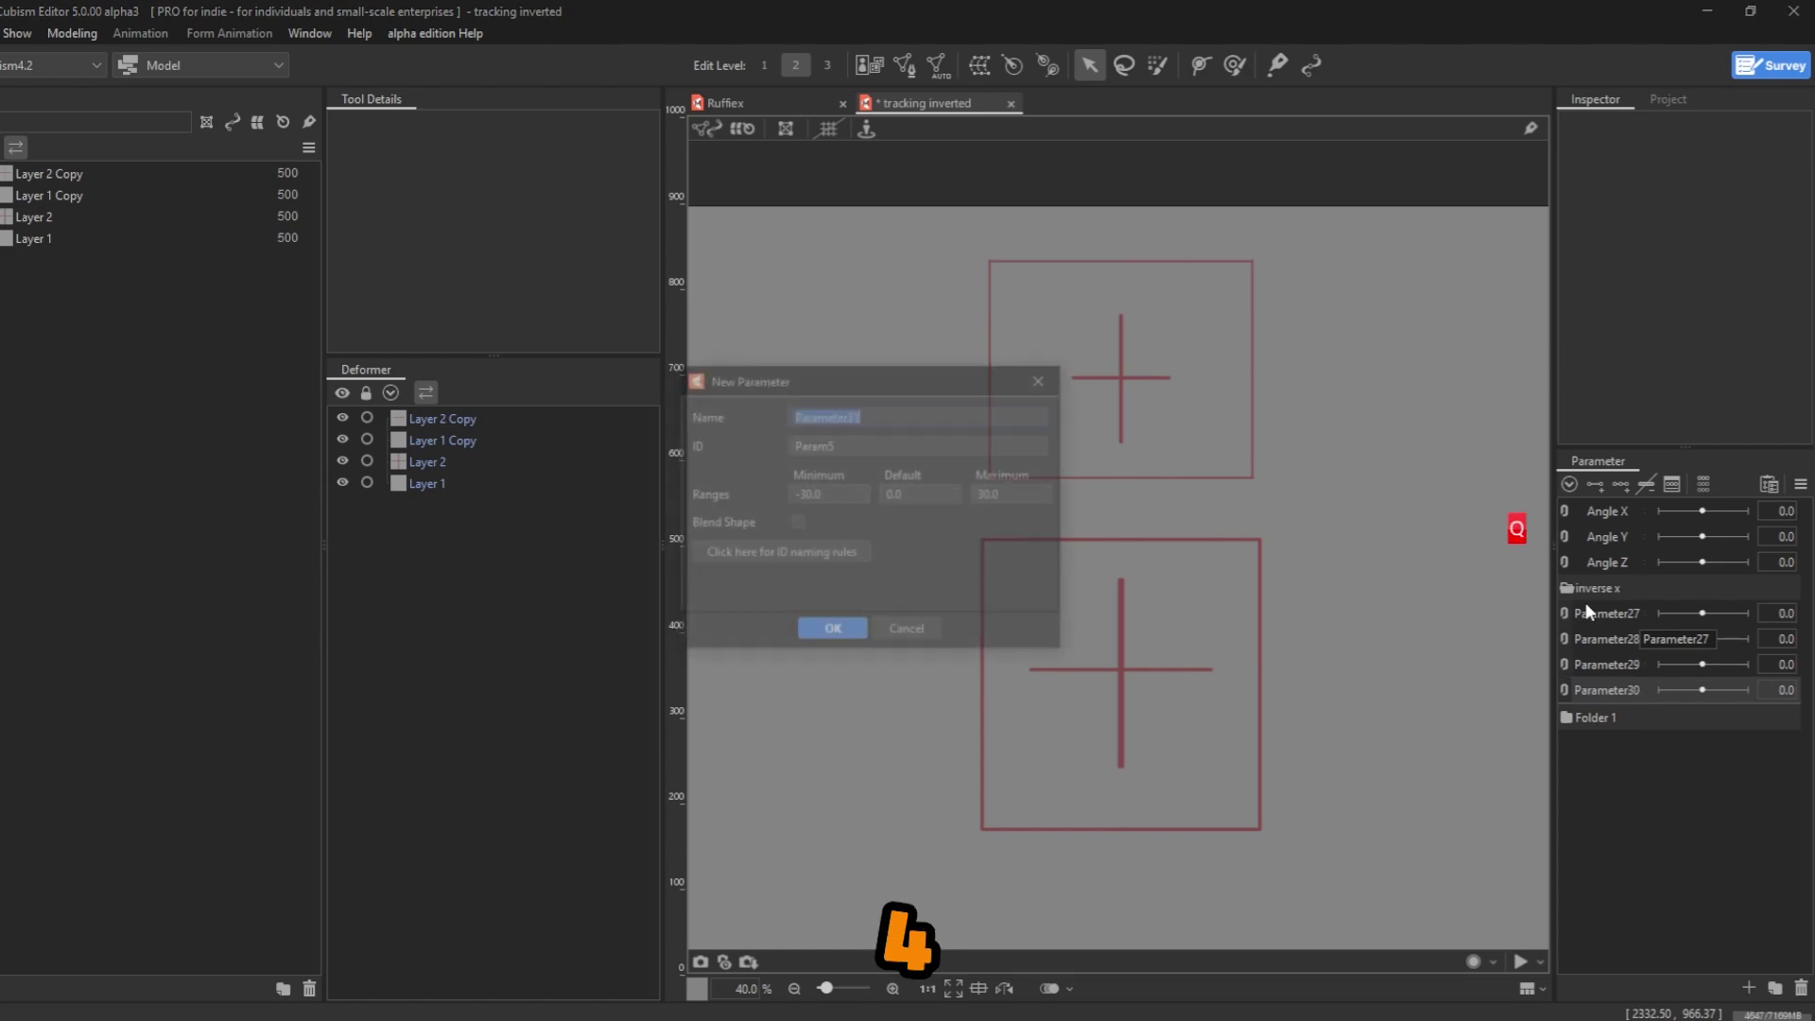
key("Return")
key("q")
key("Return")
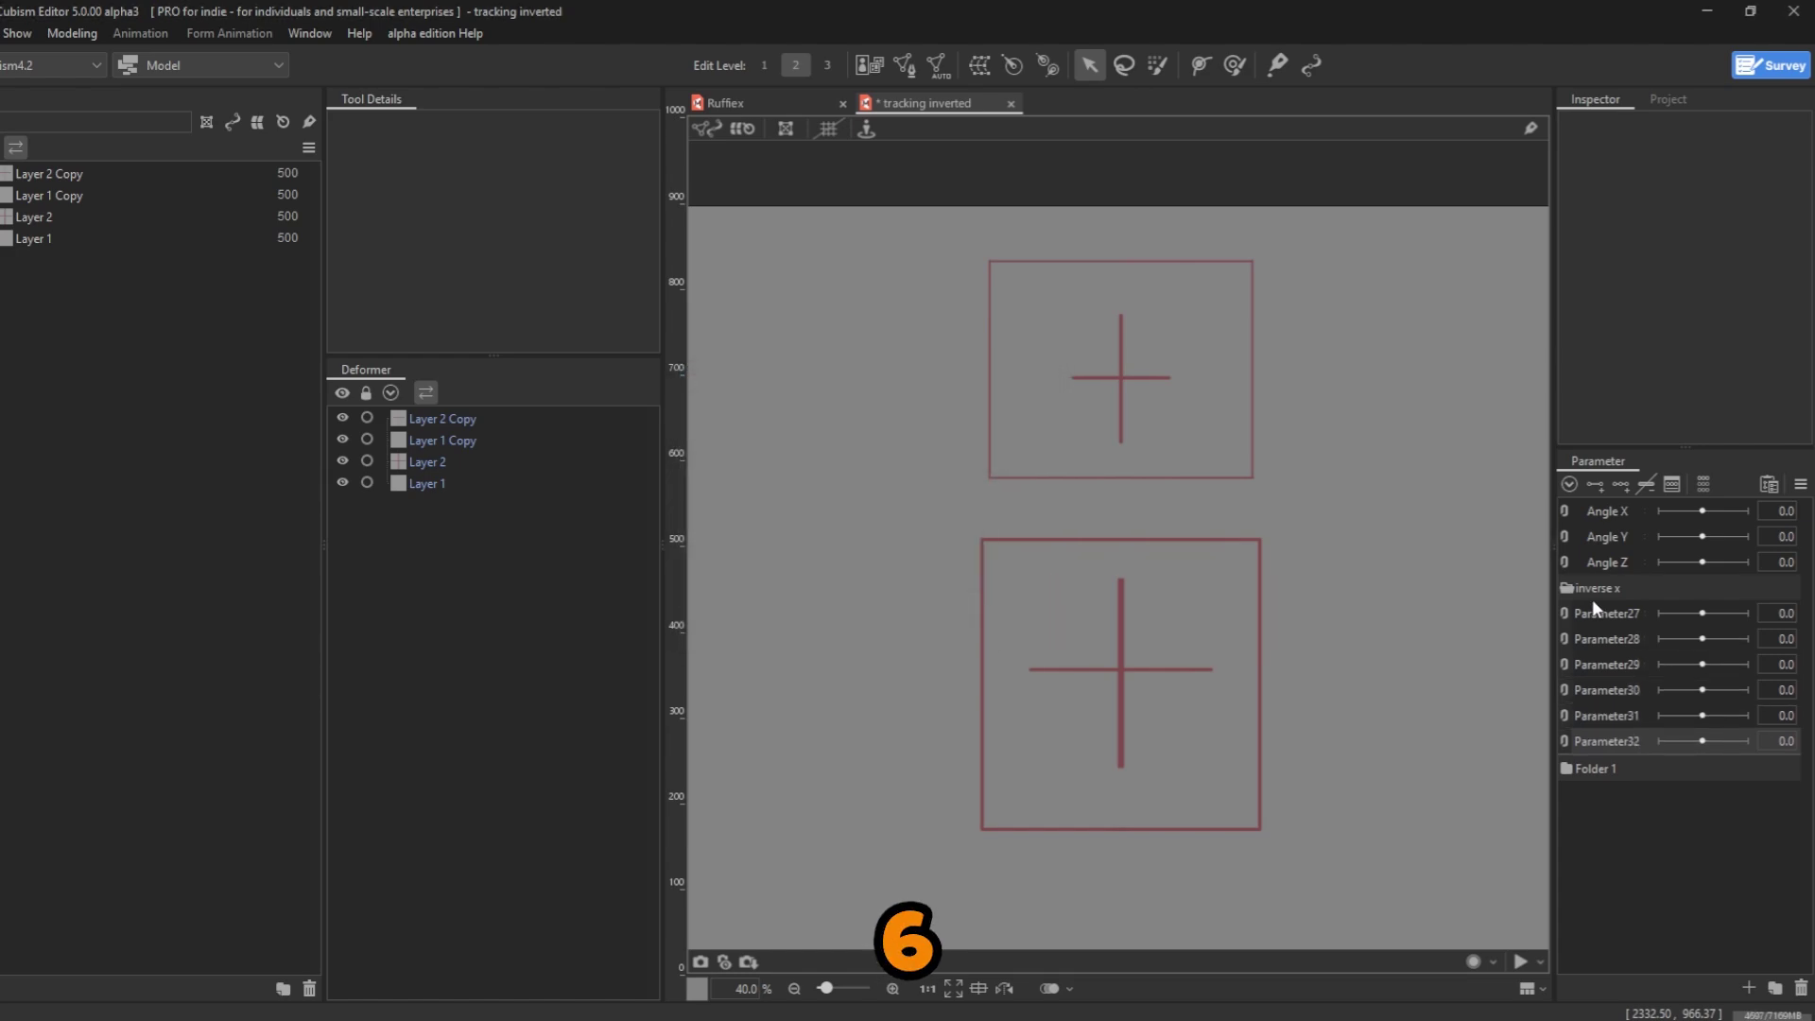
- Rename Parameter27 as "main turn x switch"
right_click(1620, 612)
left_click(1662, 617)
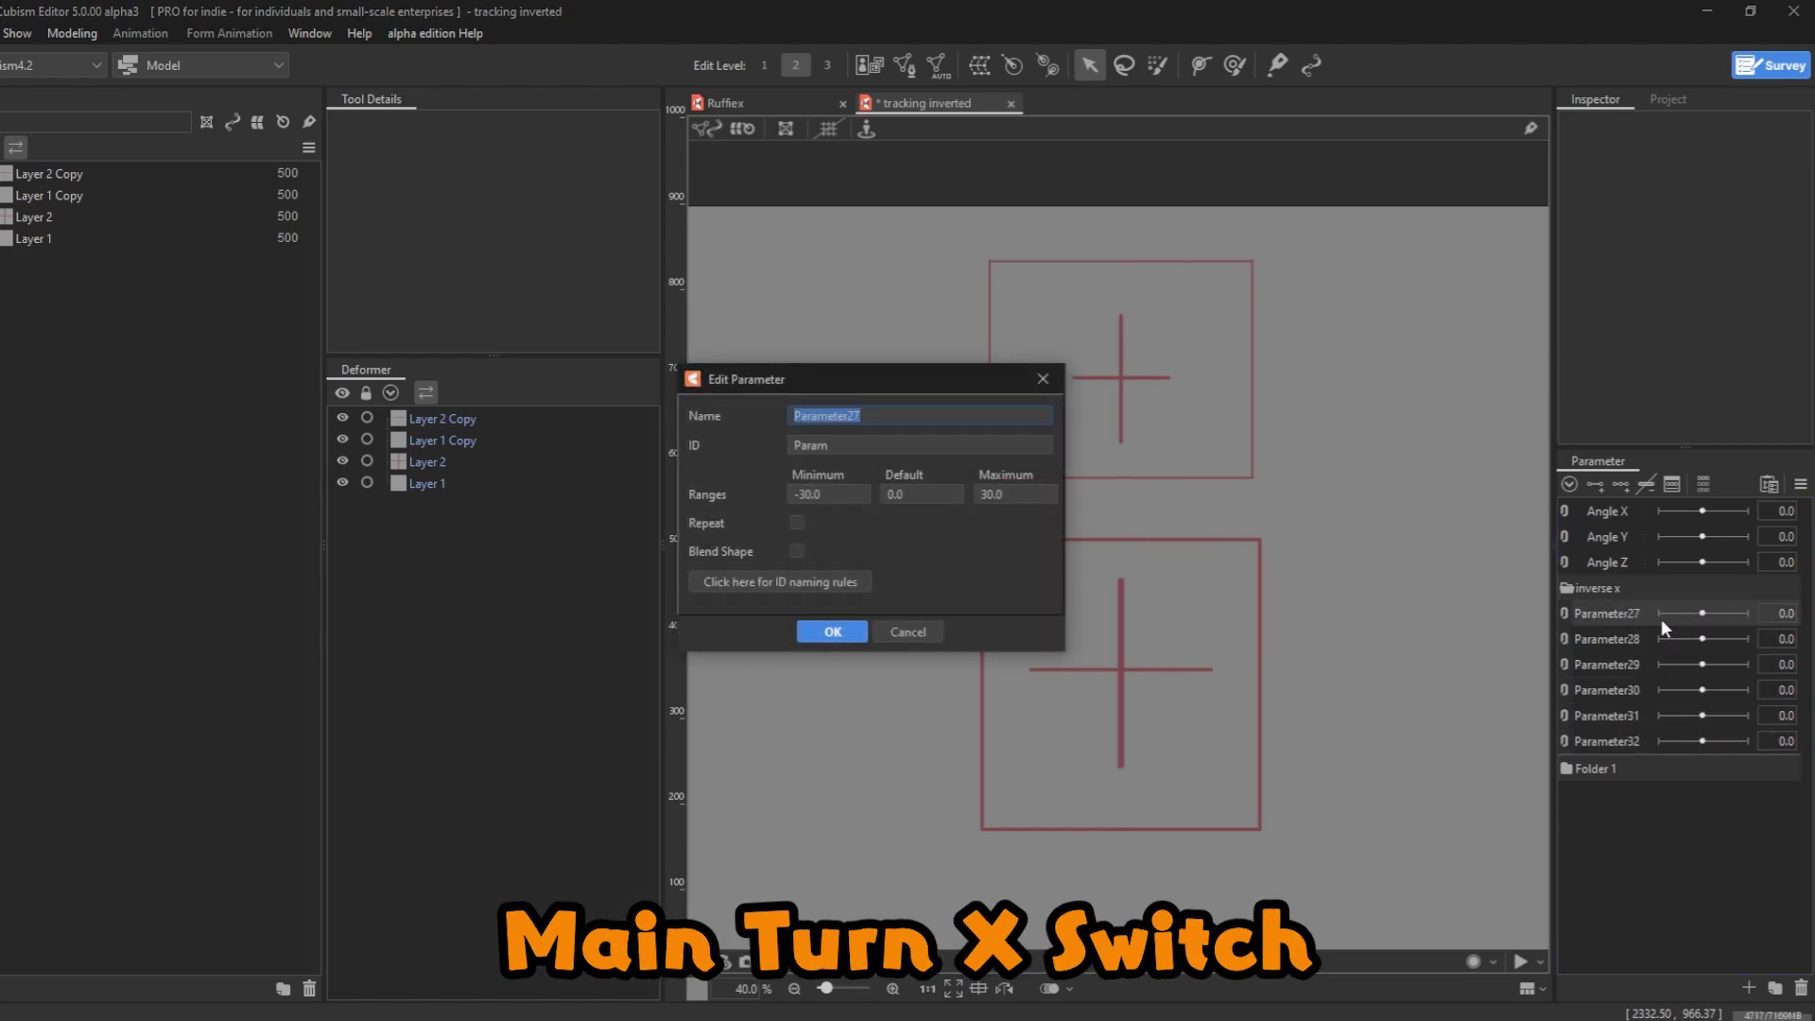
type("main turn ")
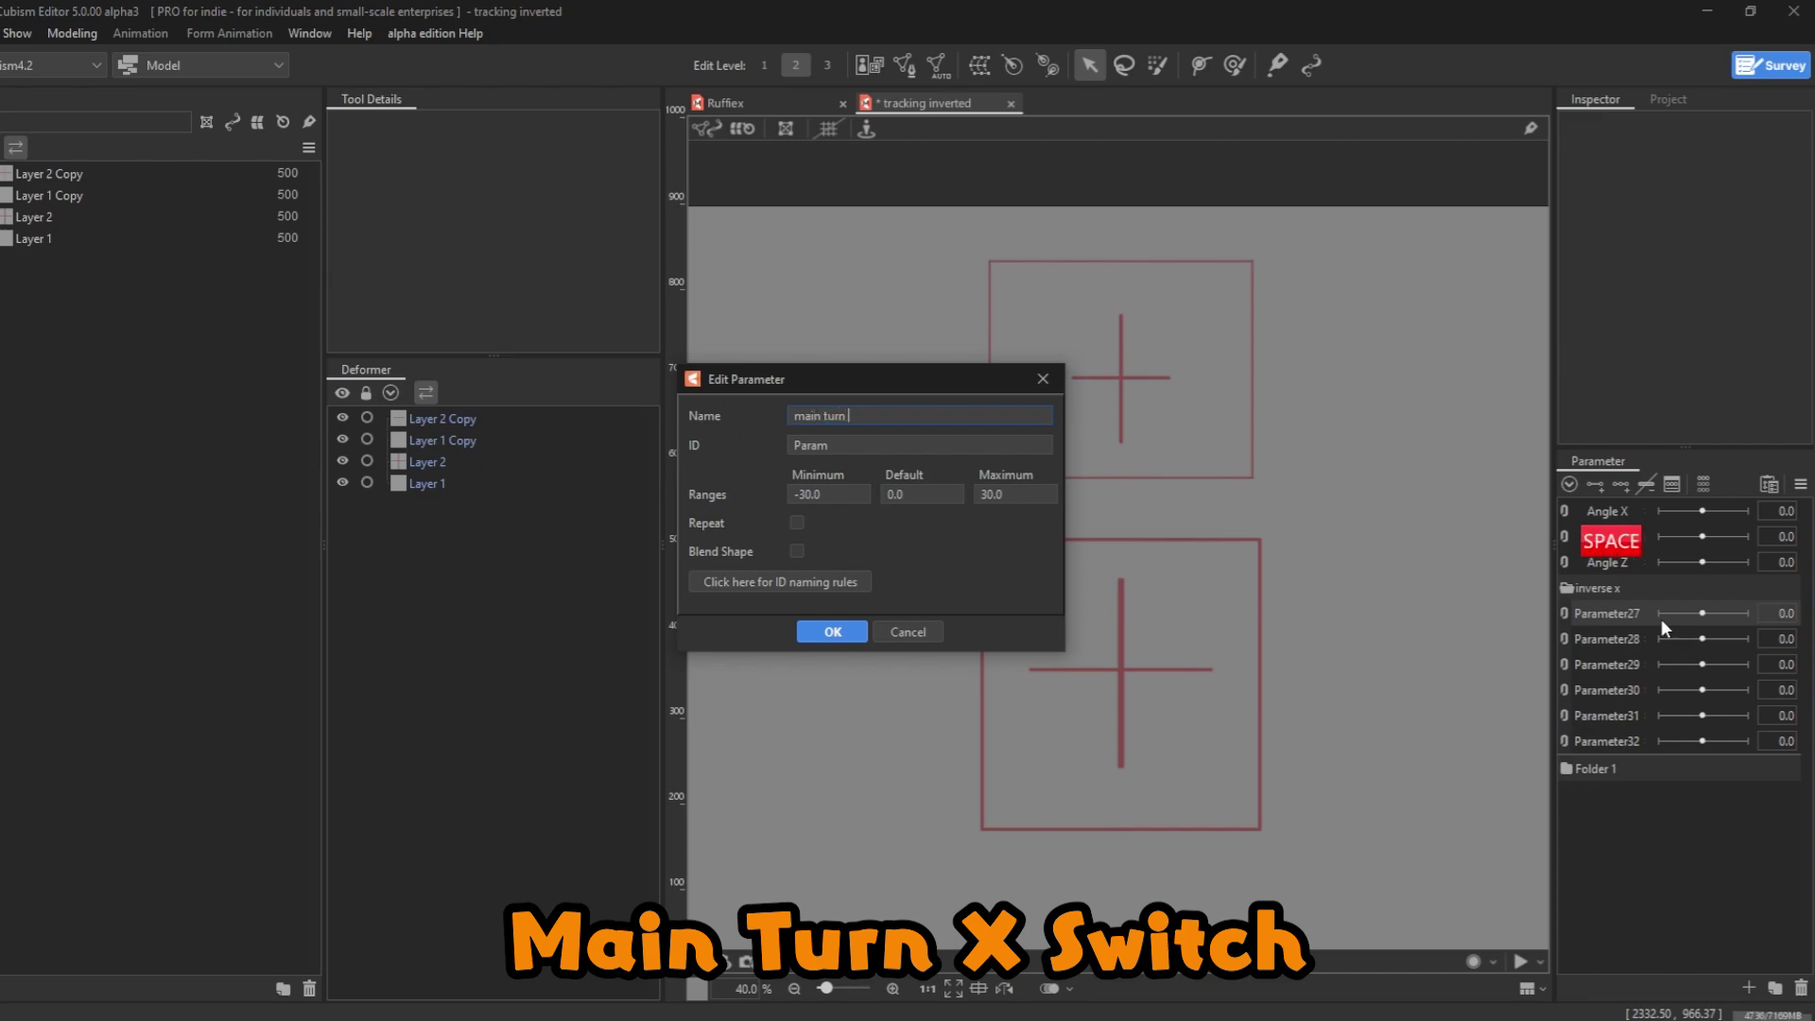
type("x")
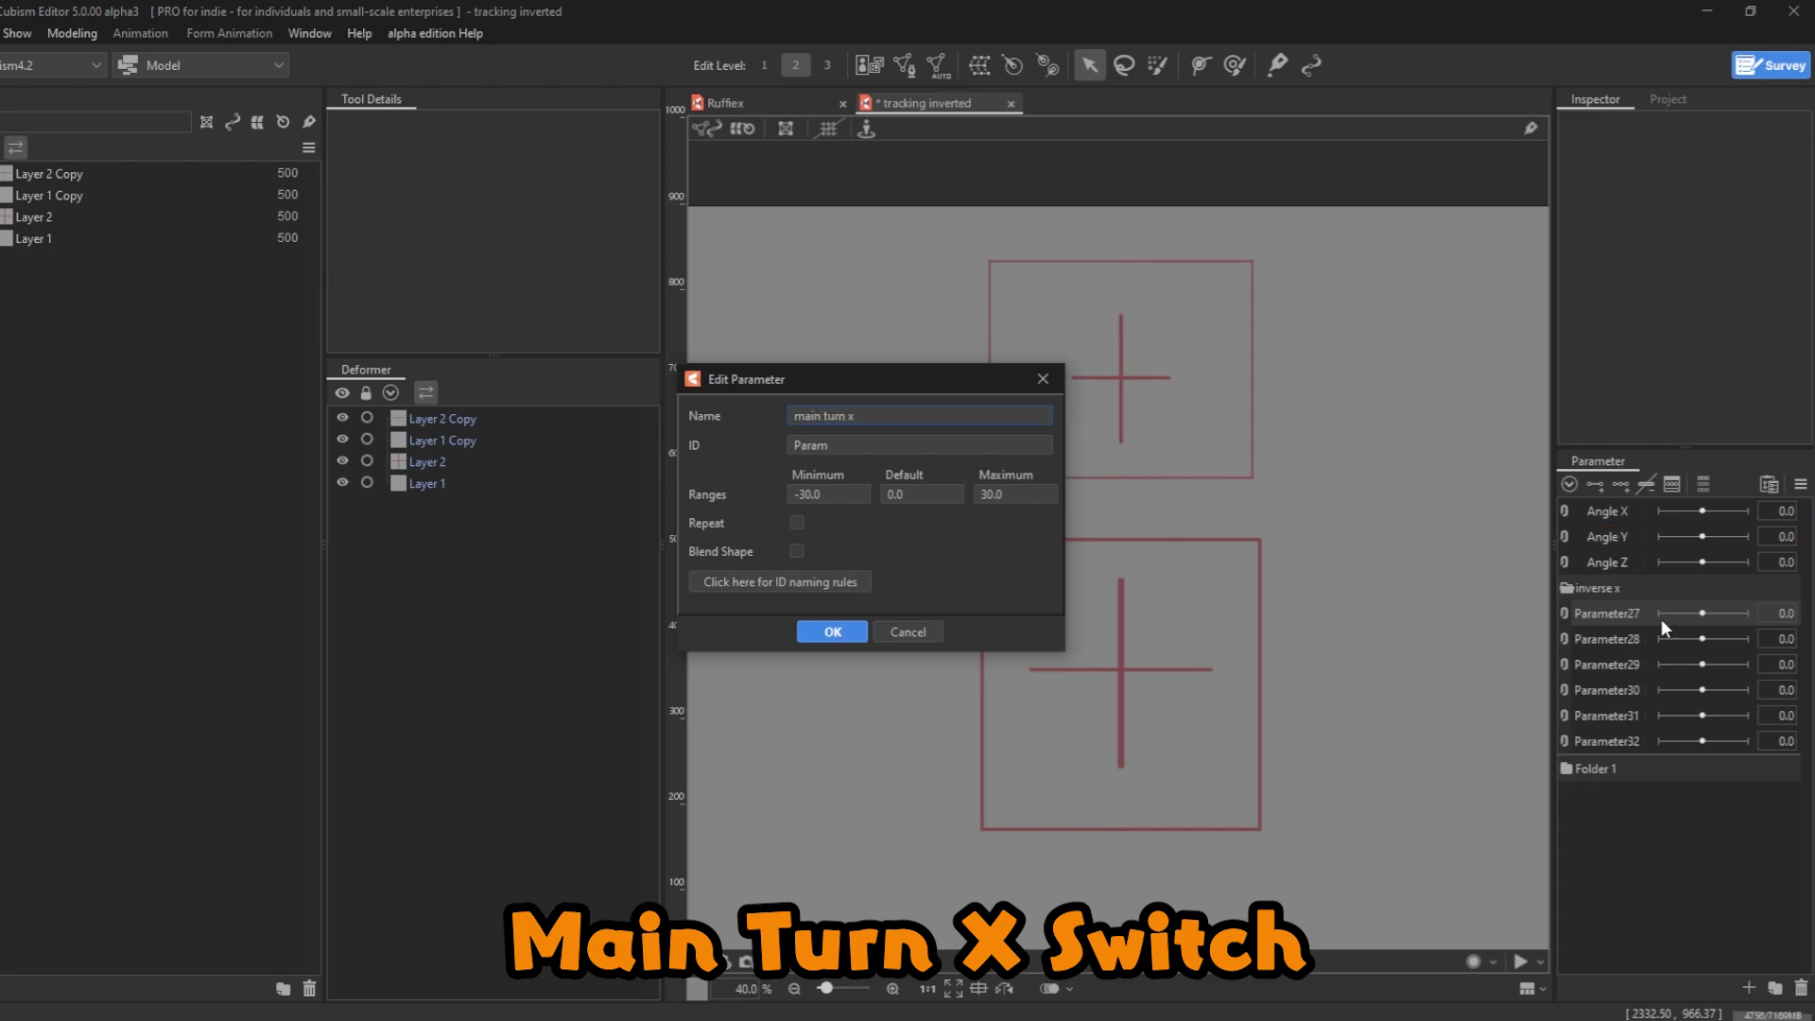
type(" switch")
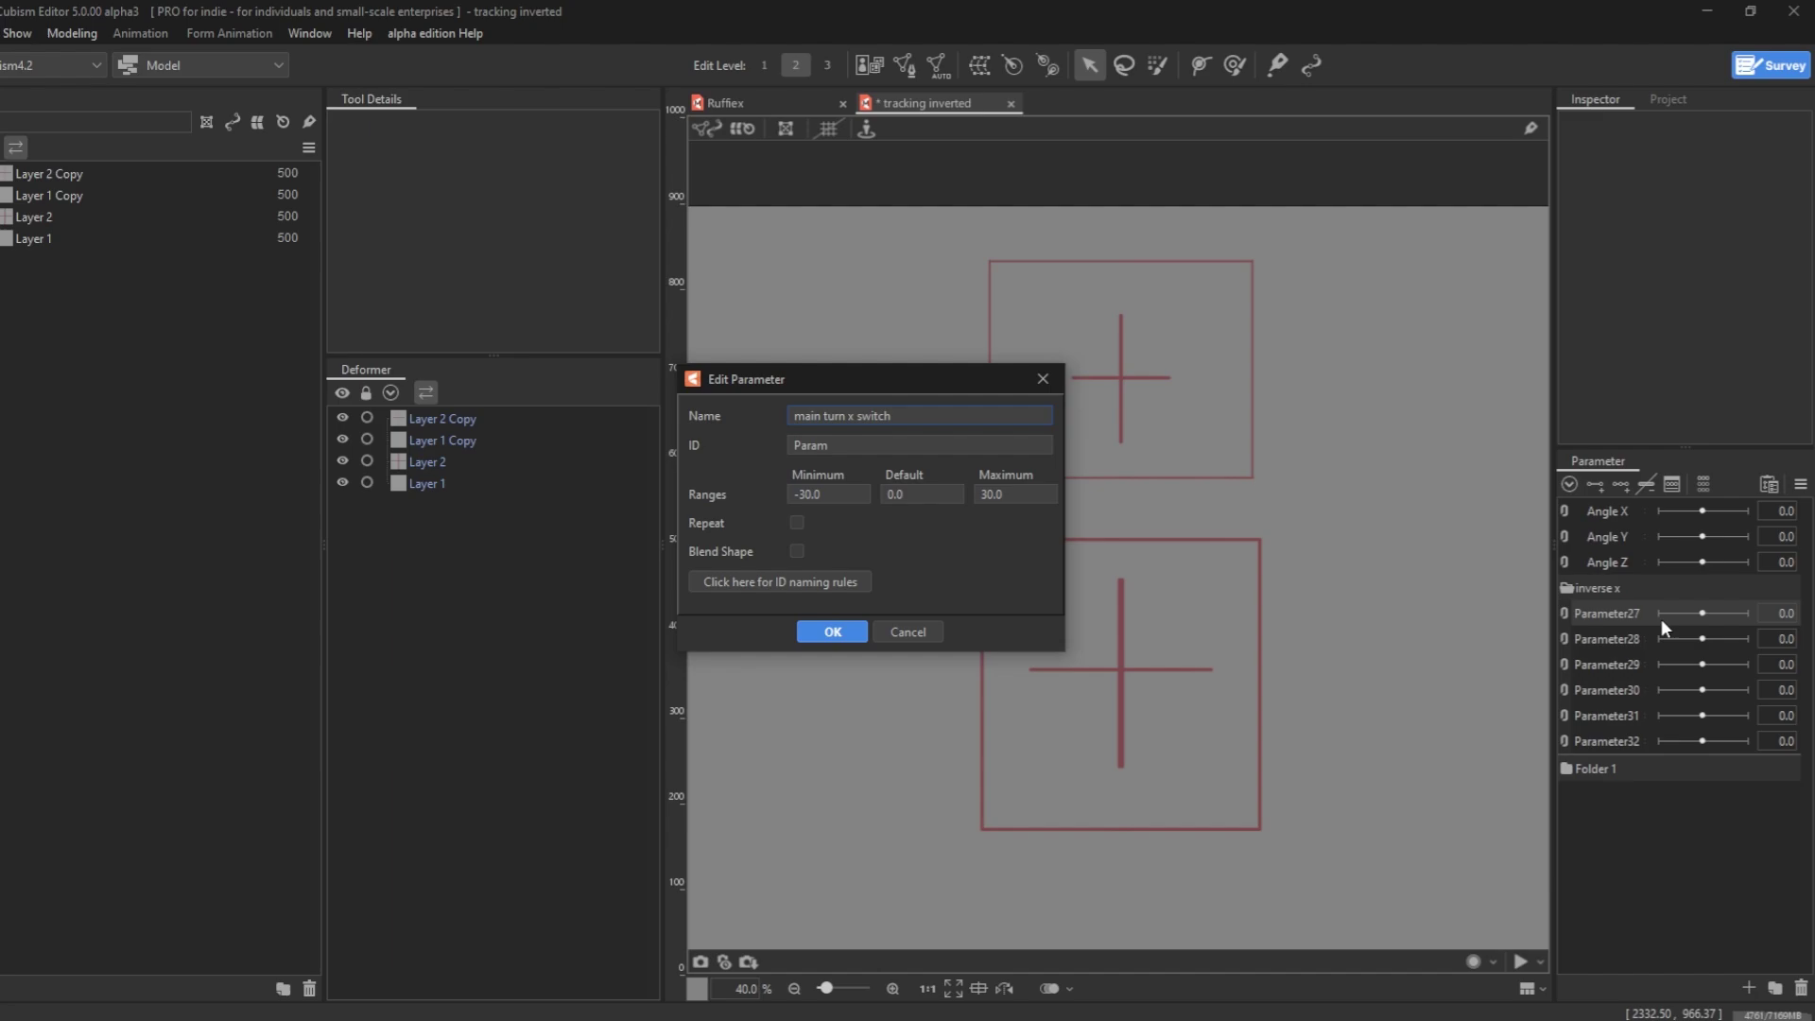
key("Return")
- Rename Parameter29 as "reversed turn x switch"
right_click(1603, 664)
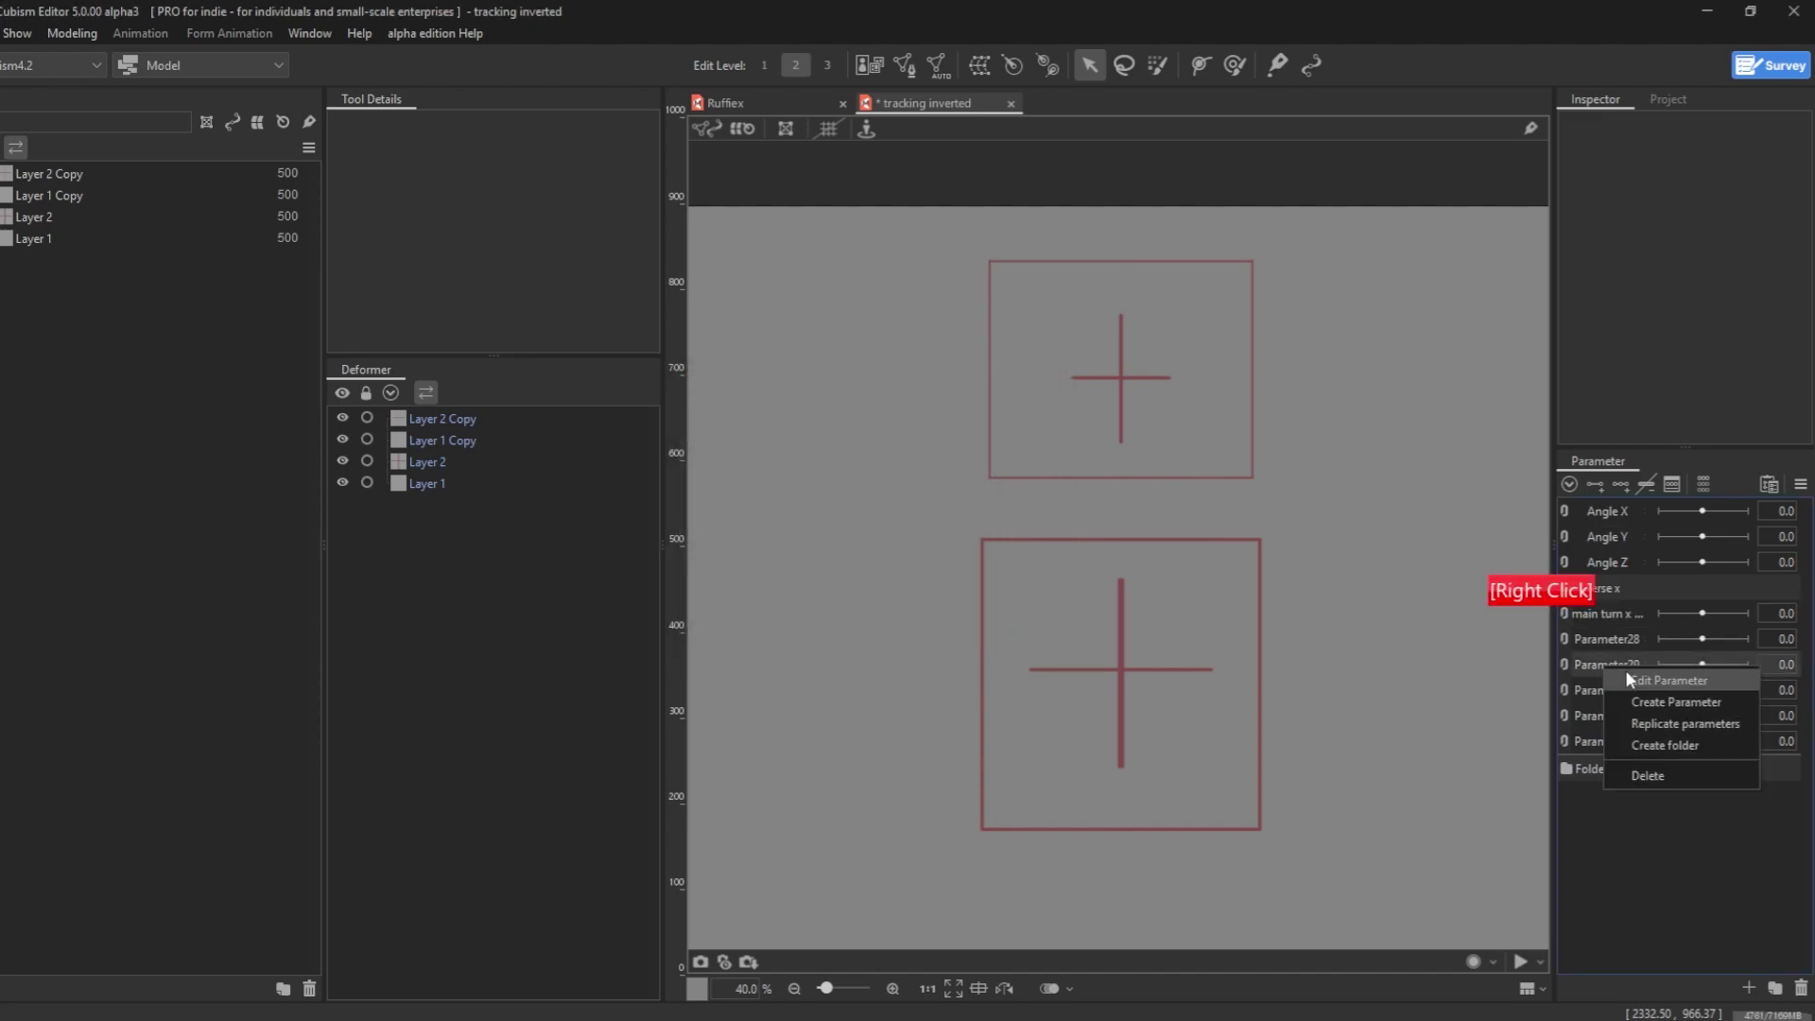
left_click(1630, 672)
type("mai")
key("BackSpace")
key("BackSpace")
key("BackSpace")
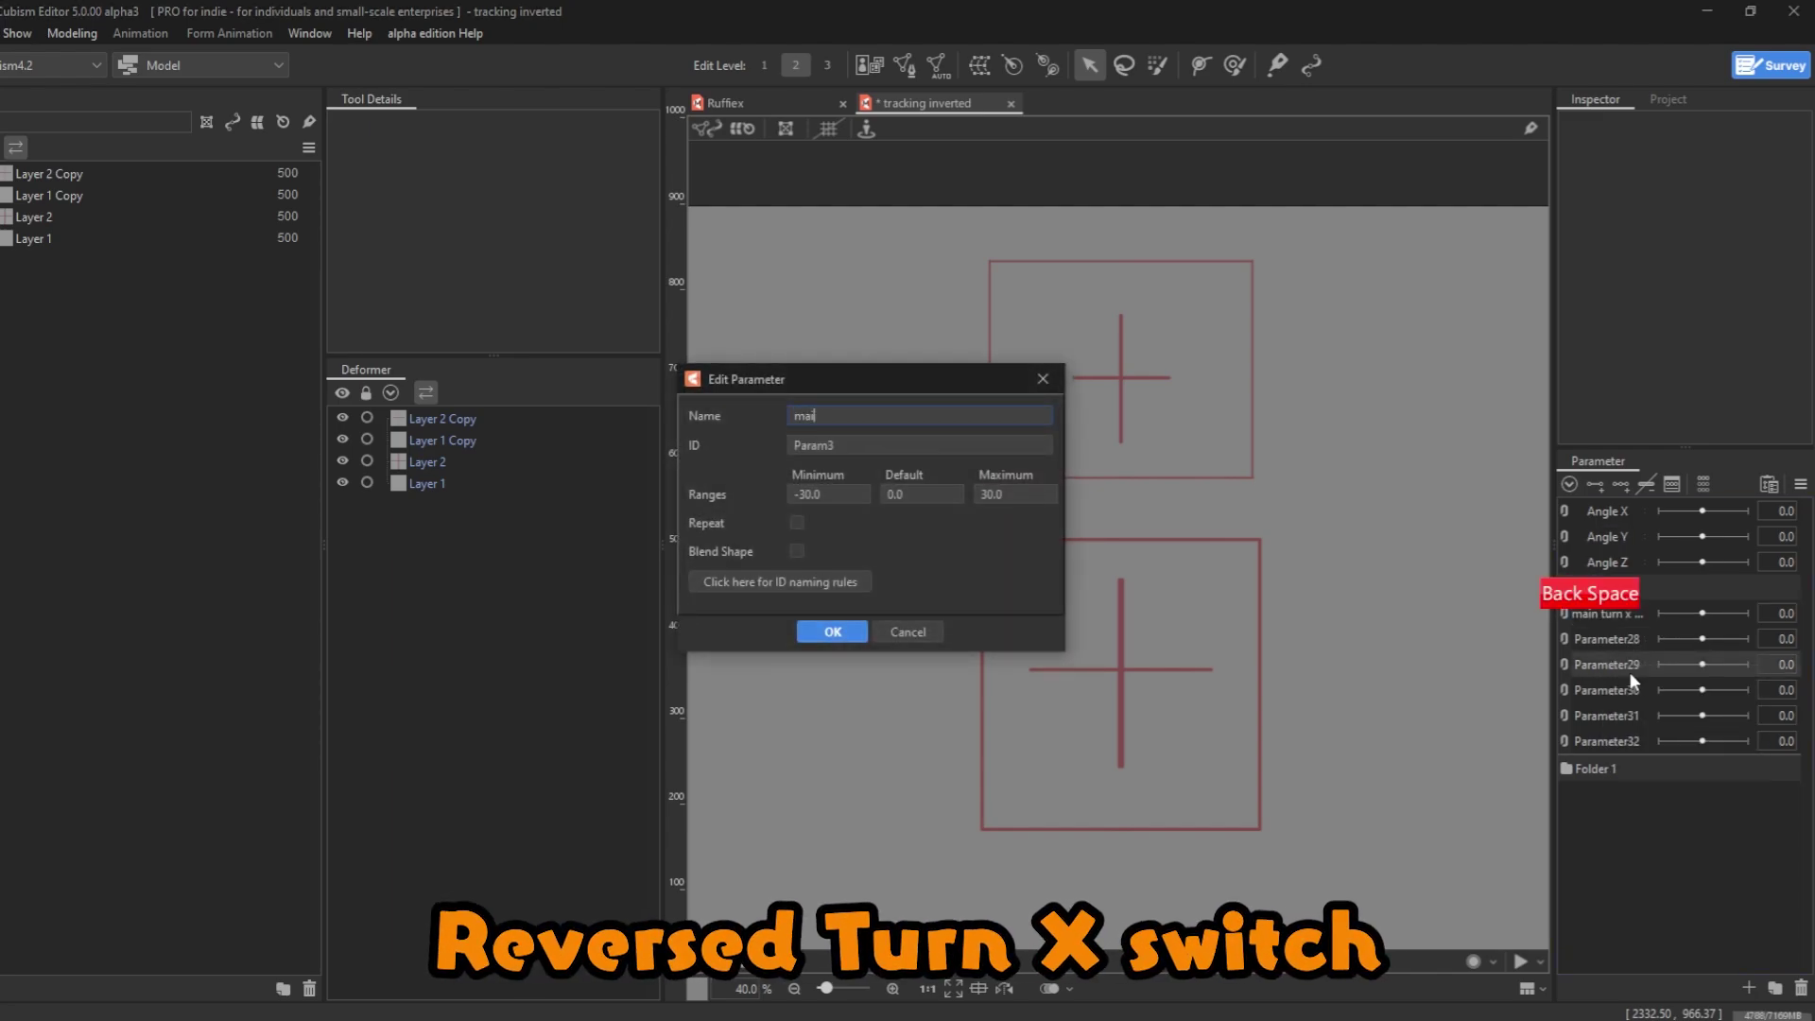
type("reversed ")
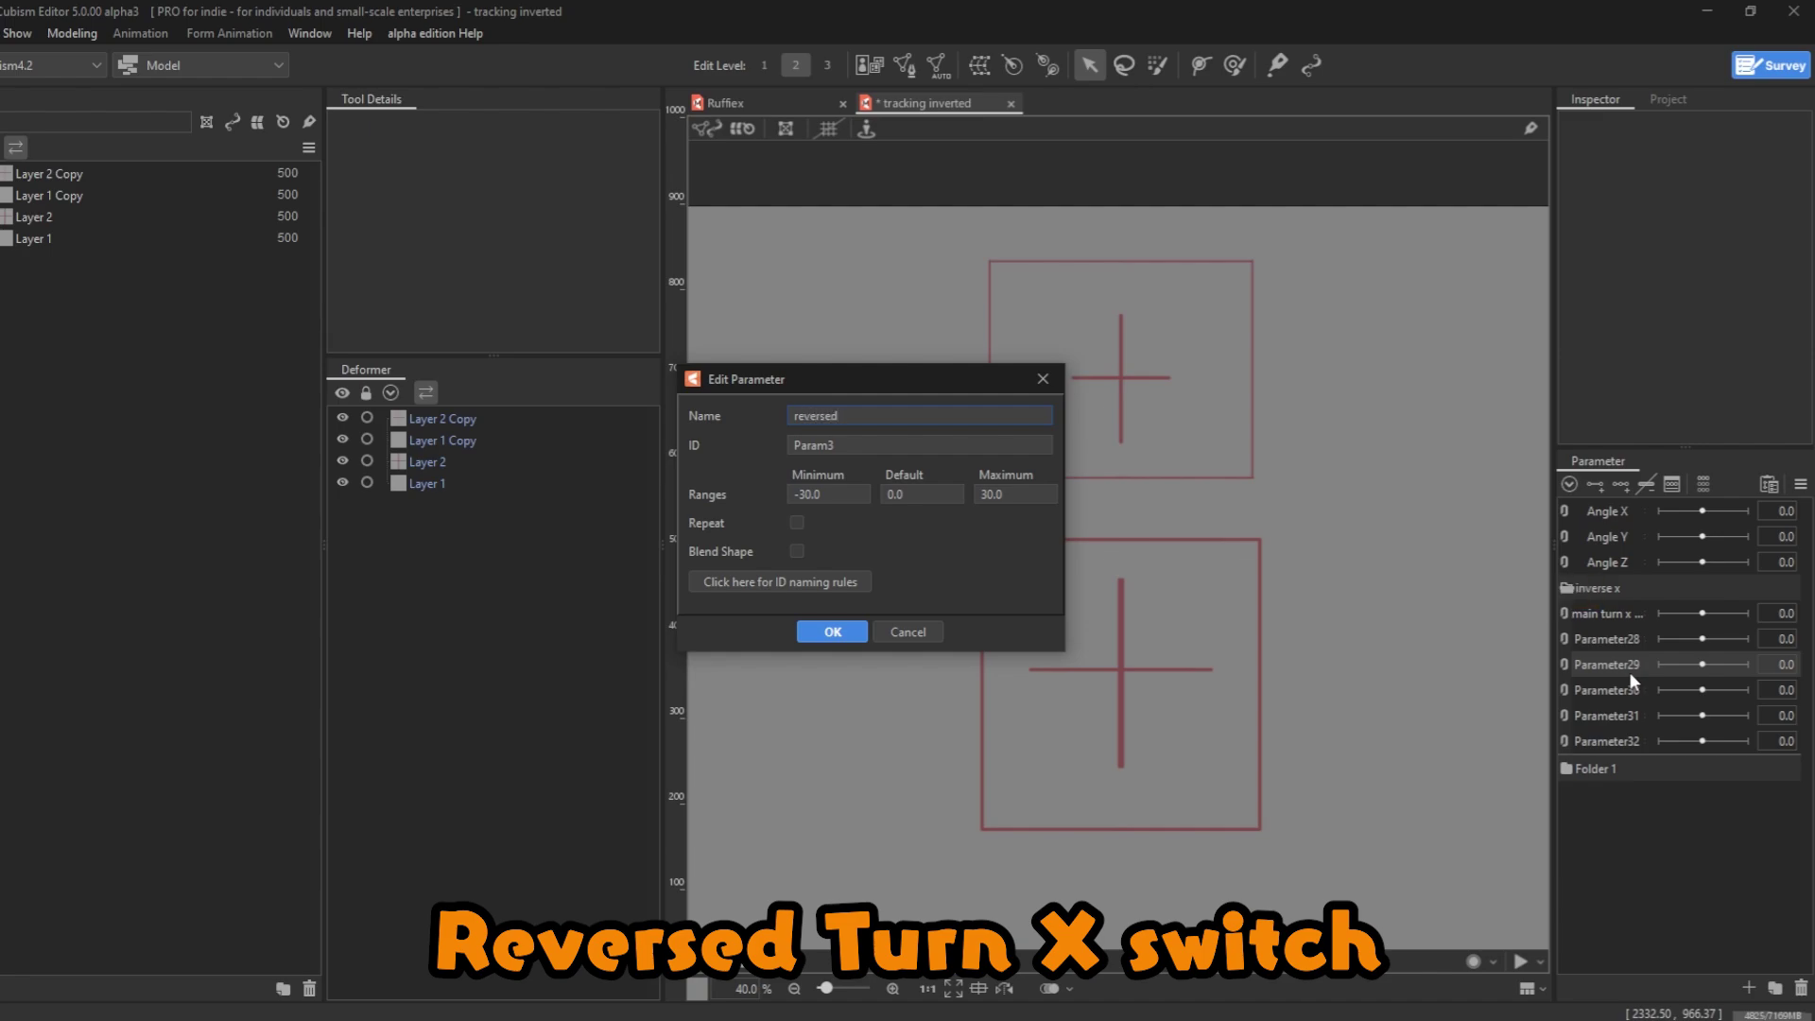
type("turn x switch")
key("Return")
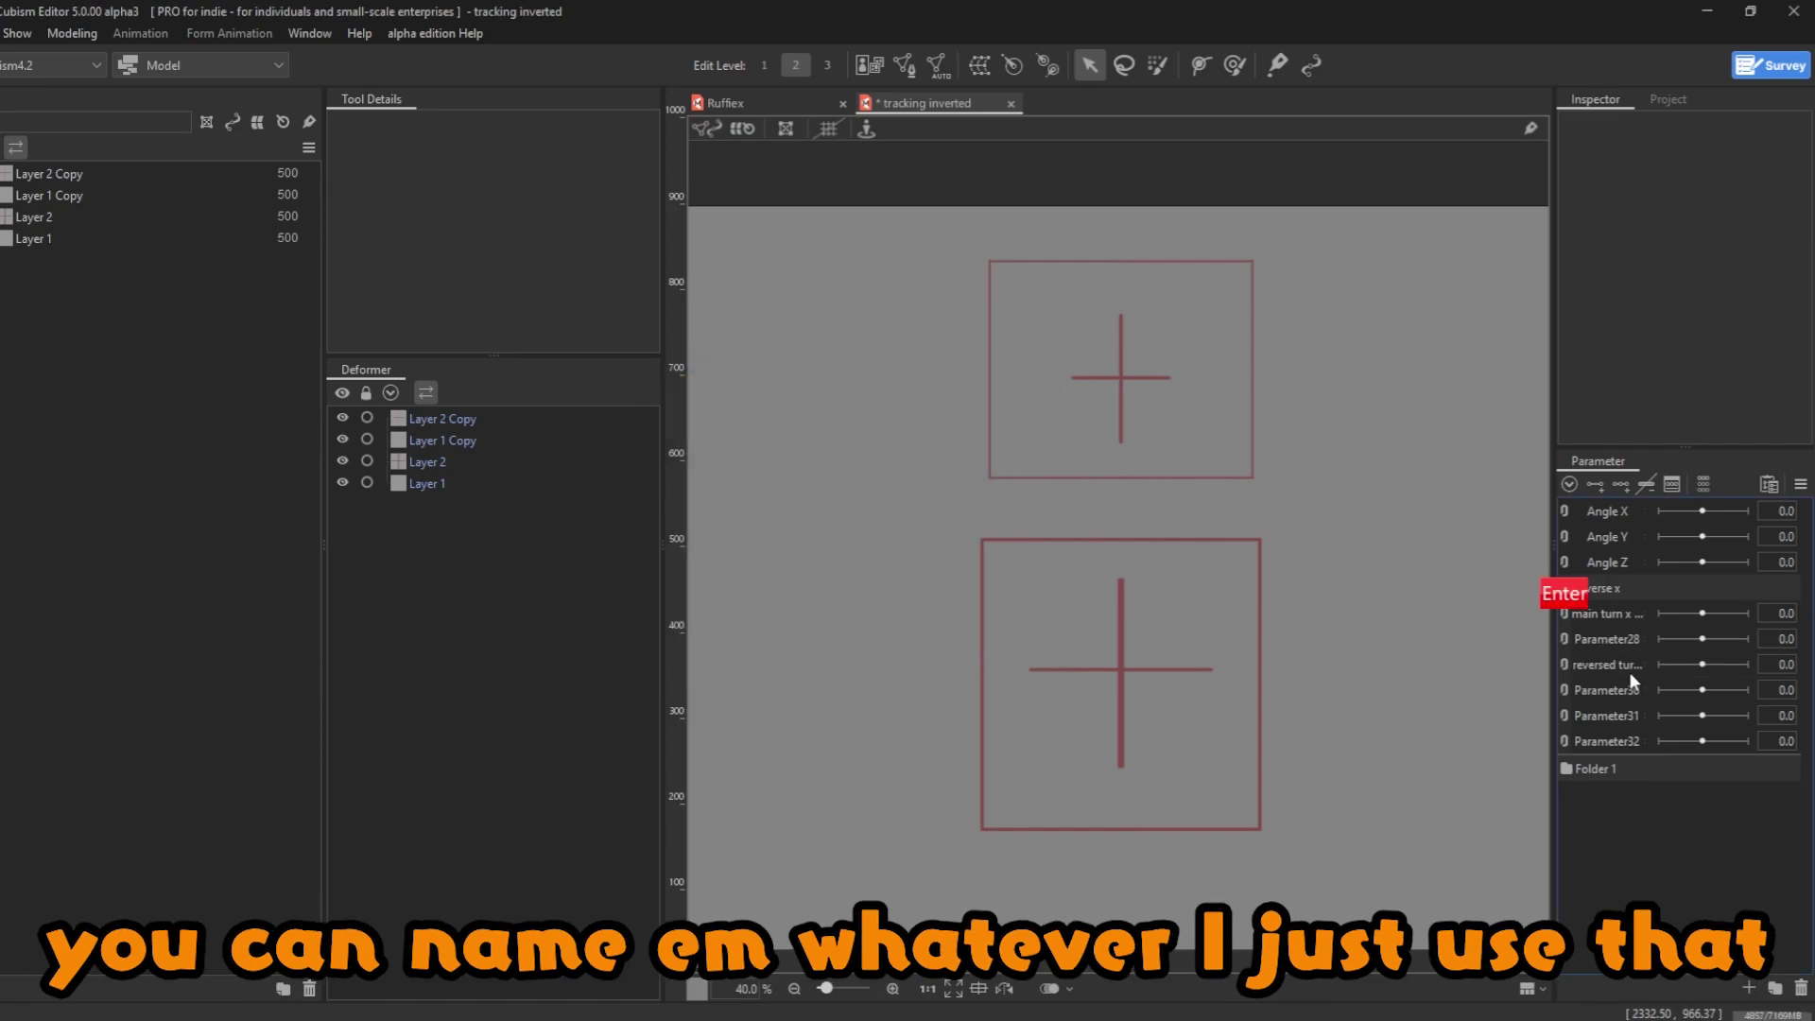
- Rename Parameter28 as "main turn x phys"
right_click(1614, 639)
left_click(1646, 649)
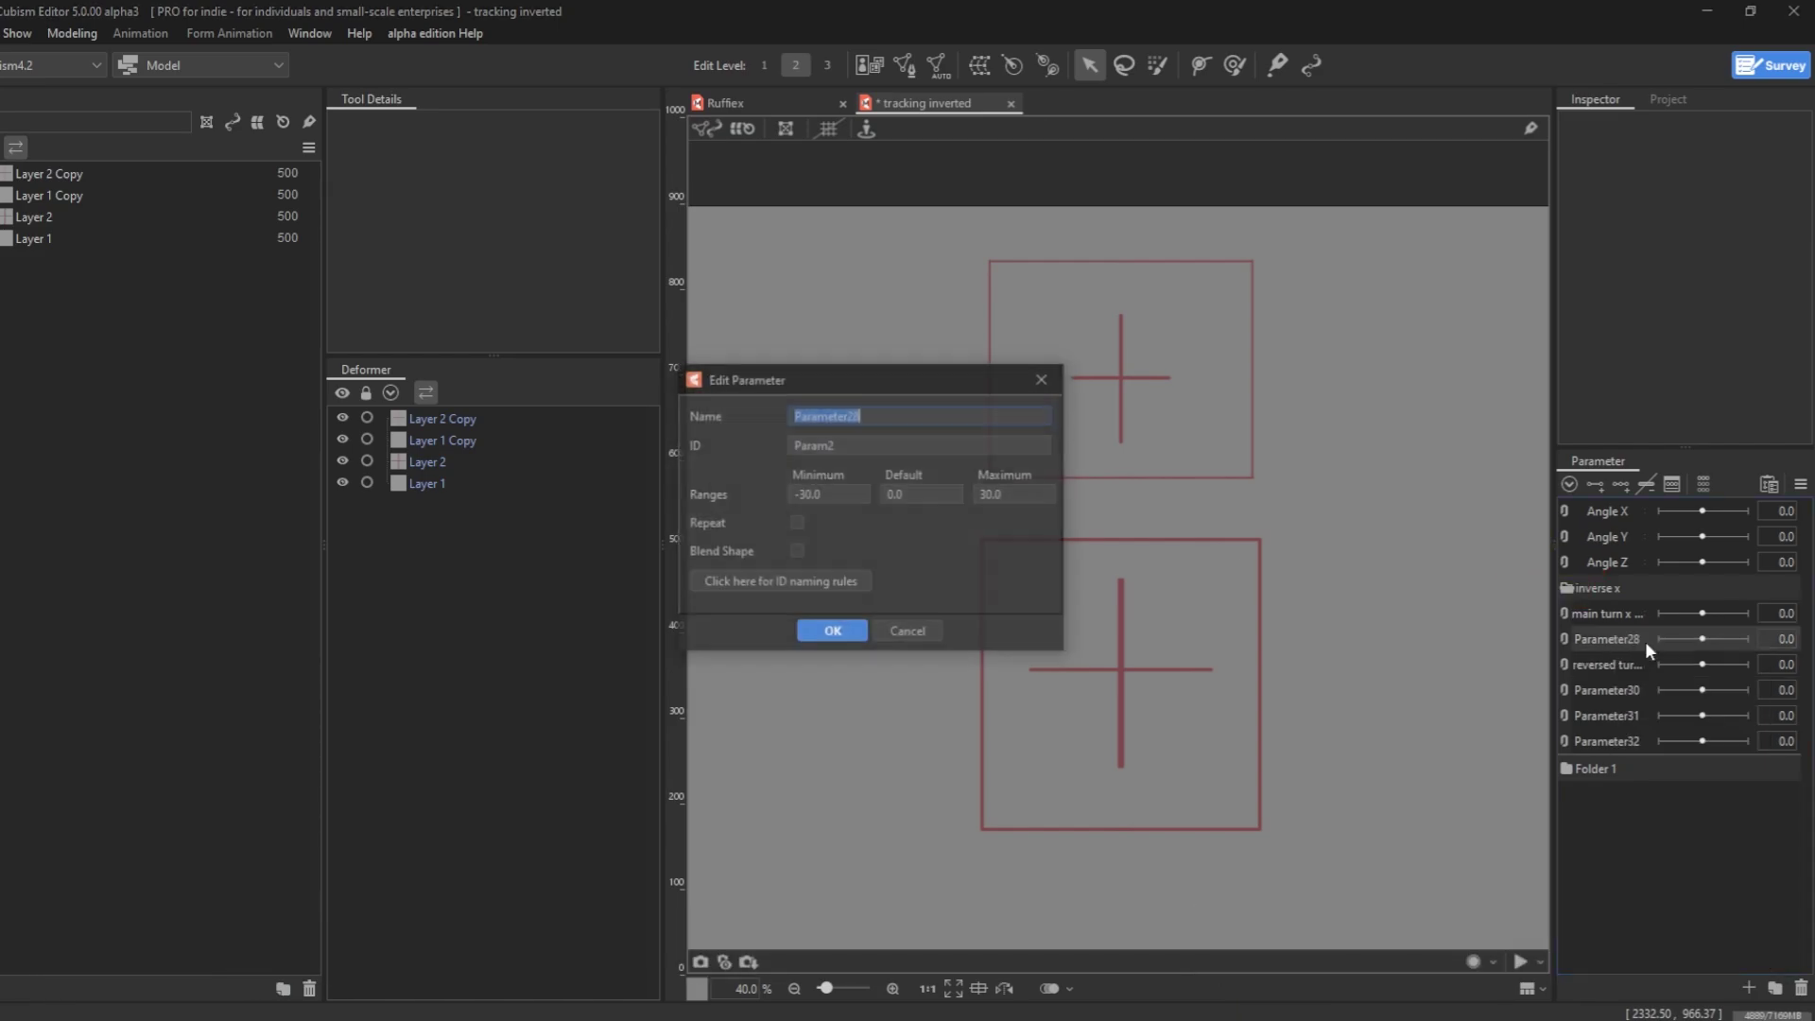
type("ma")
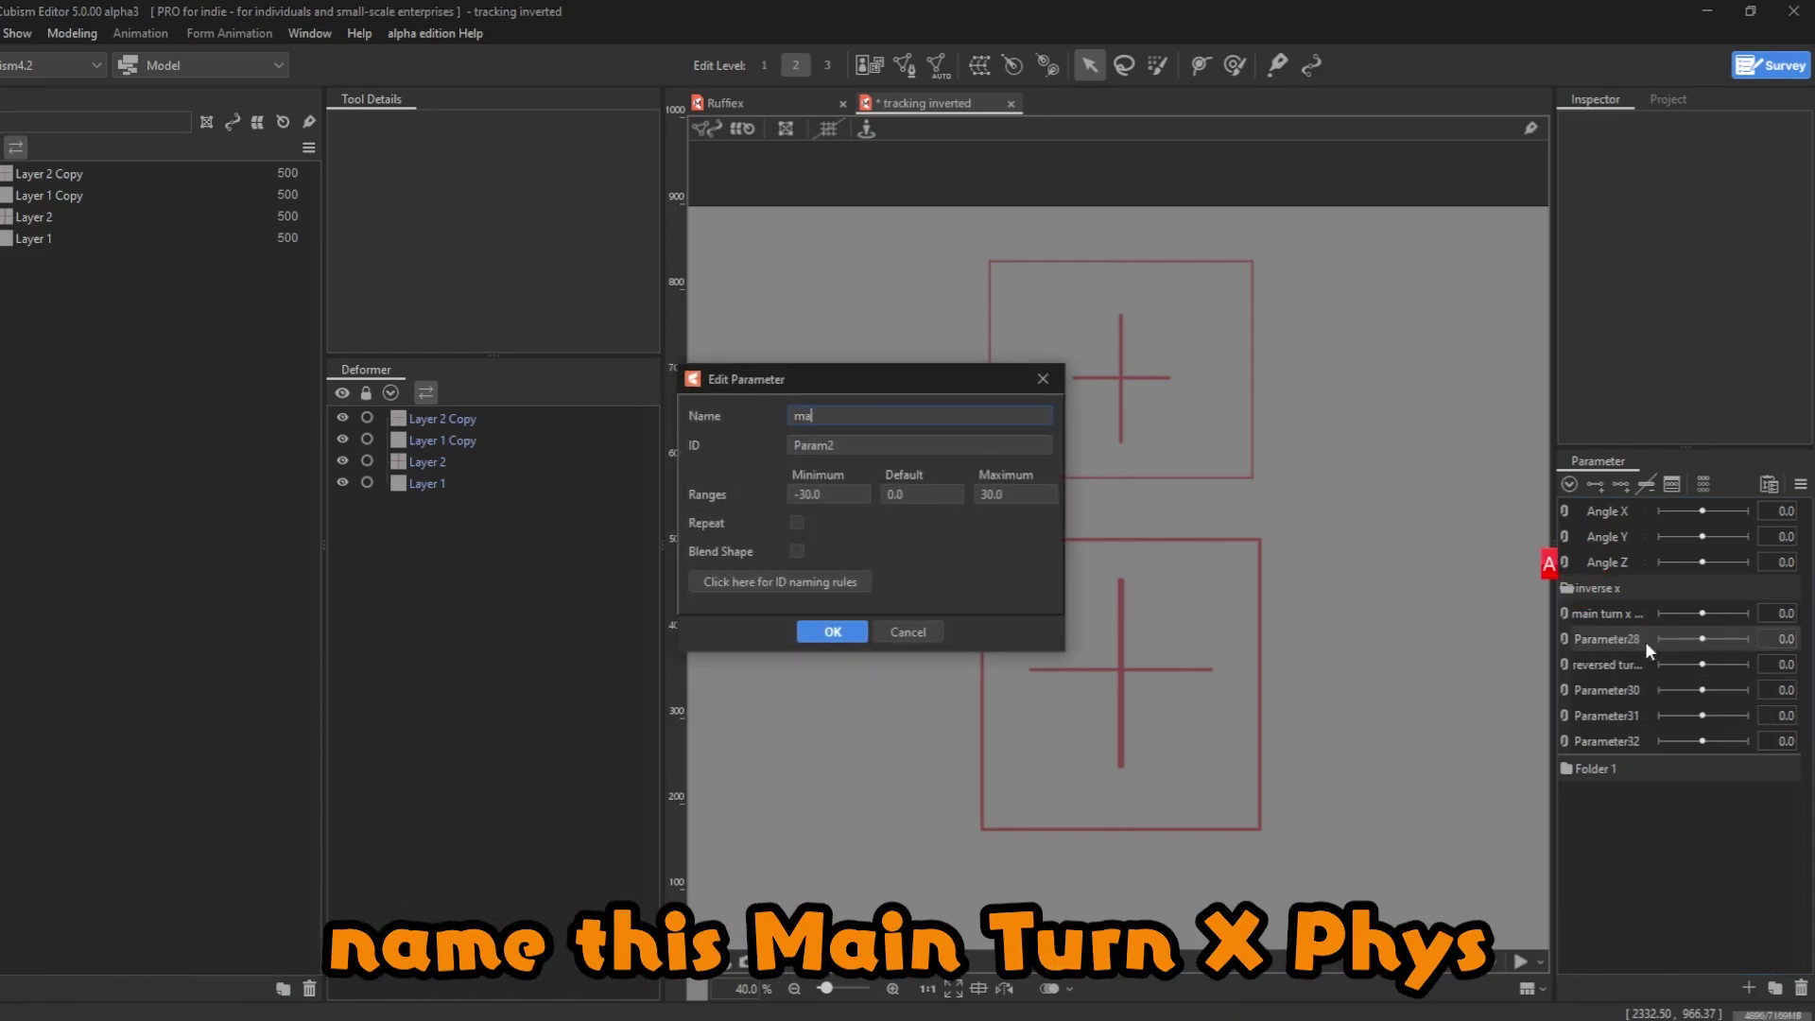
type("in turn x phys")
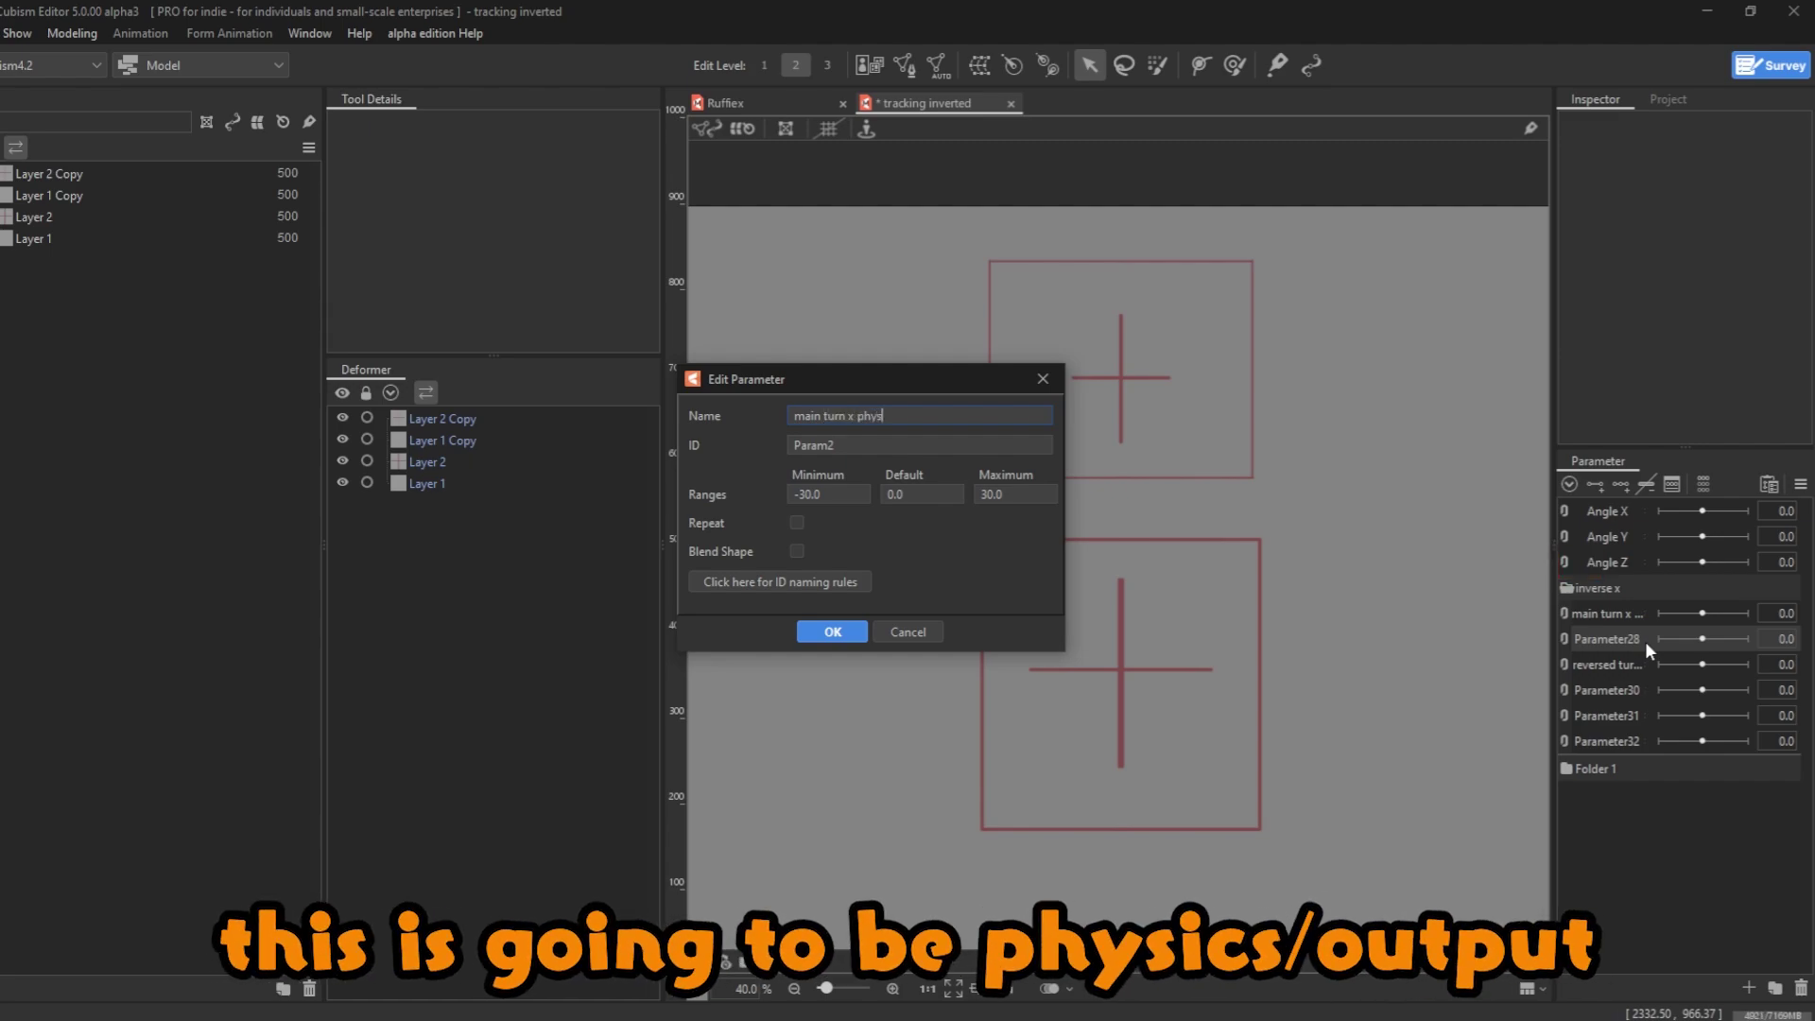
key("Return")
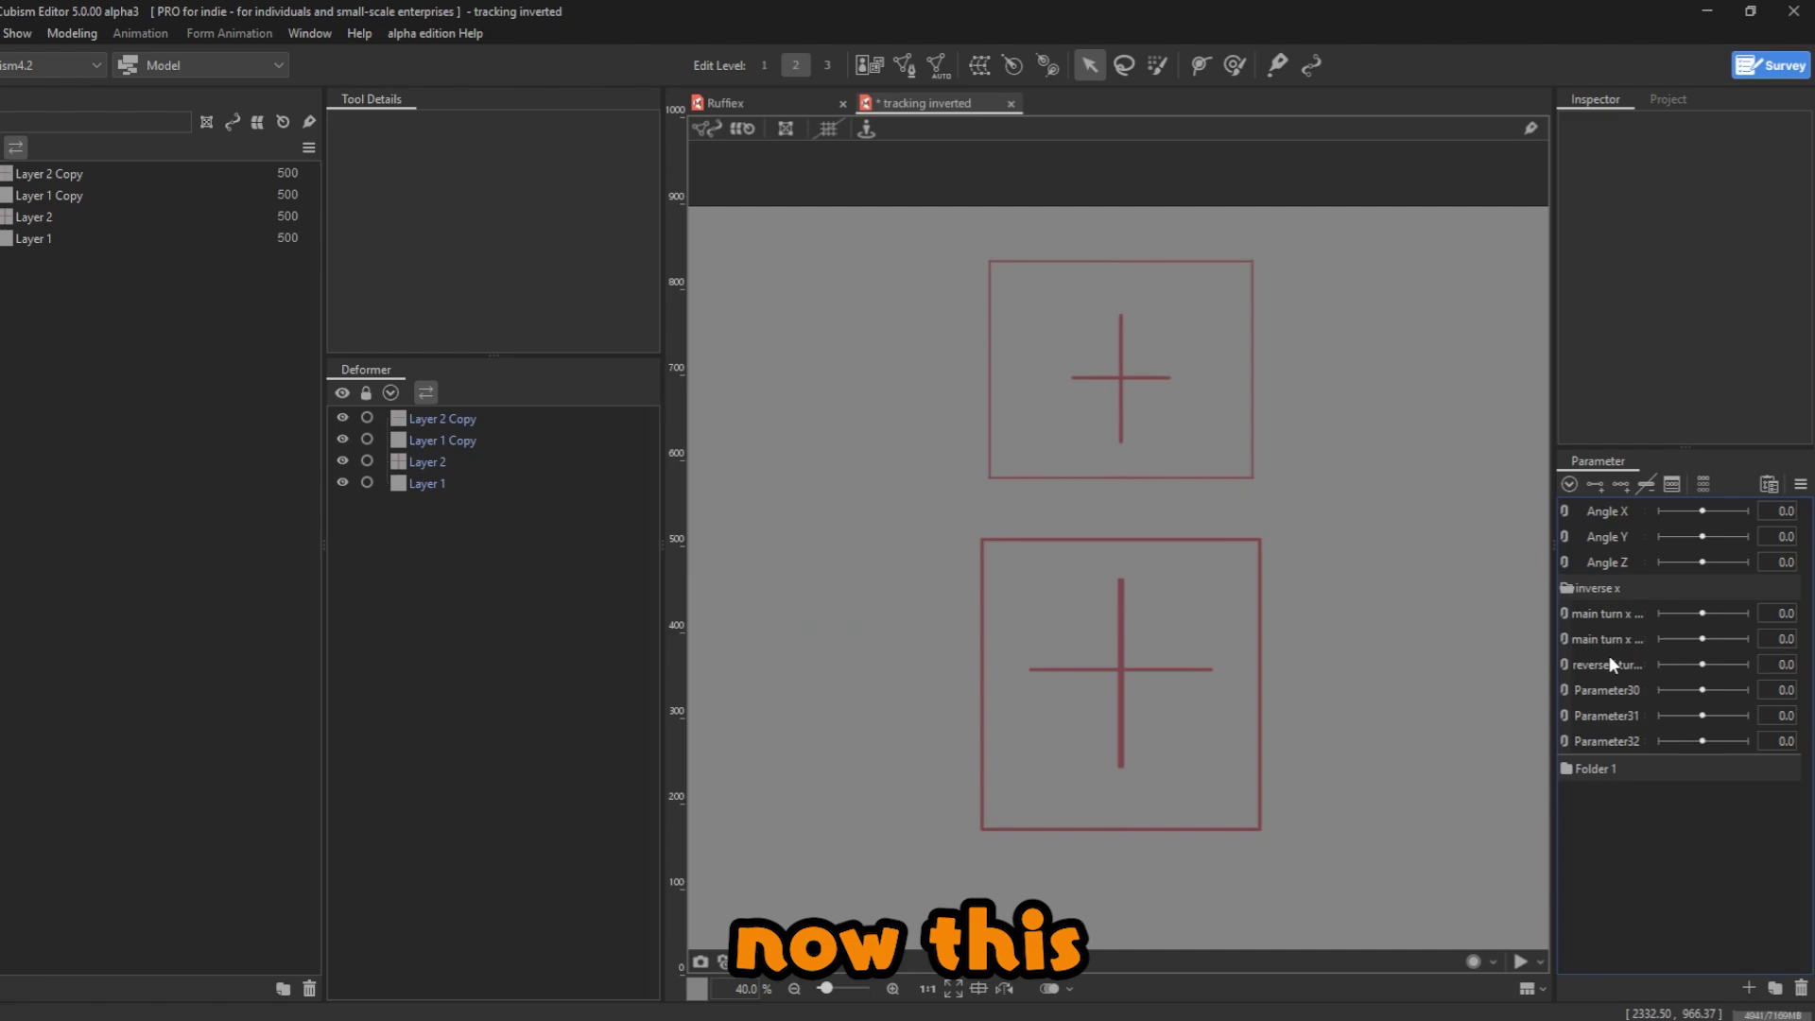
- Rename Parameter30 as "reversed turn phys x"
right_click(1610, 682)
left_click(1635, 691)
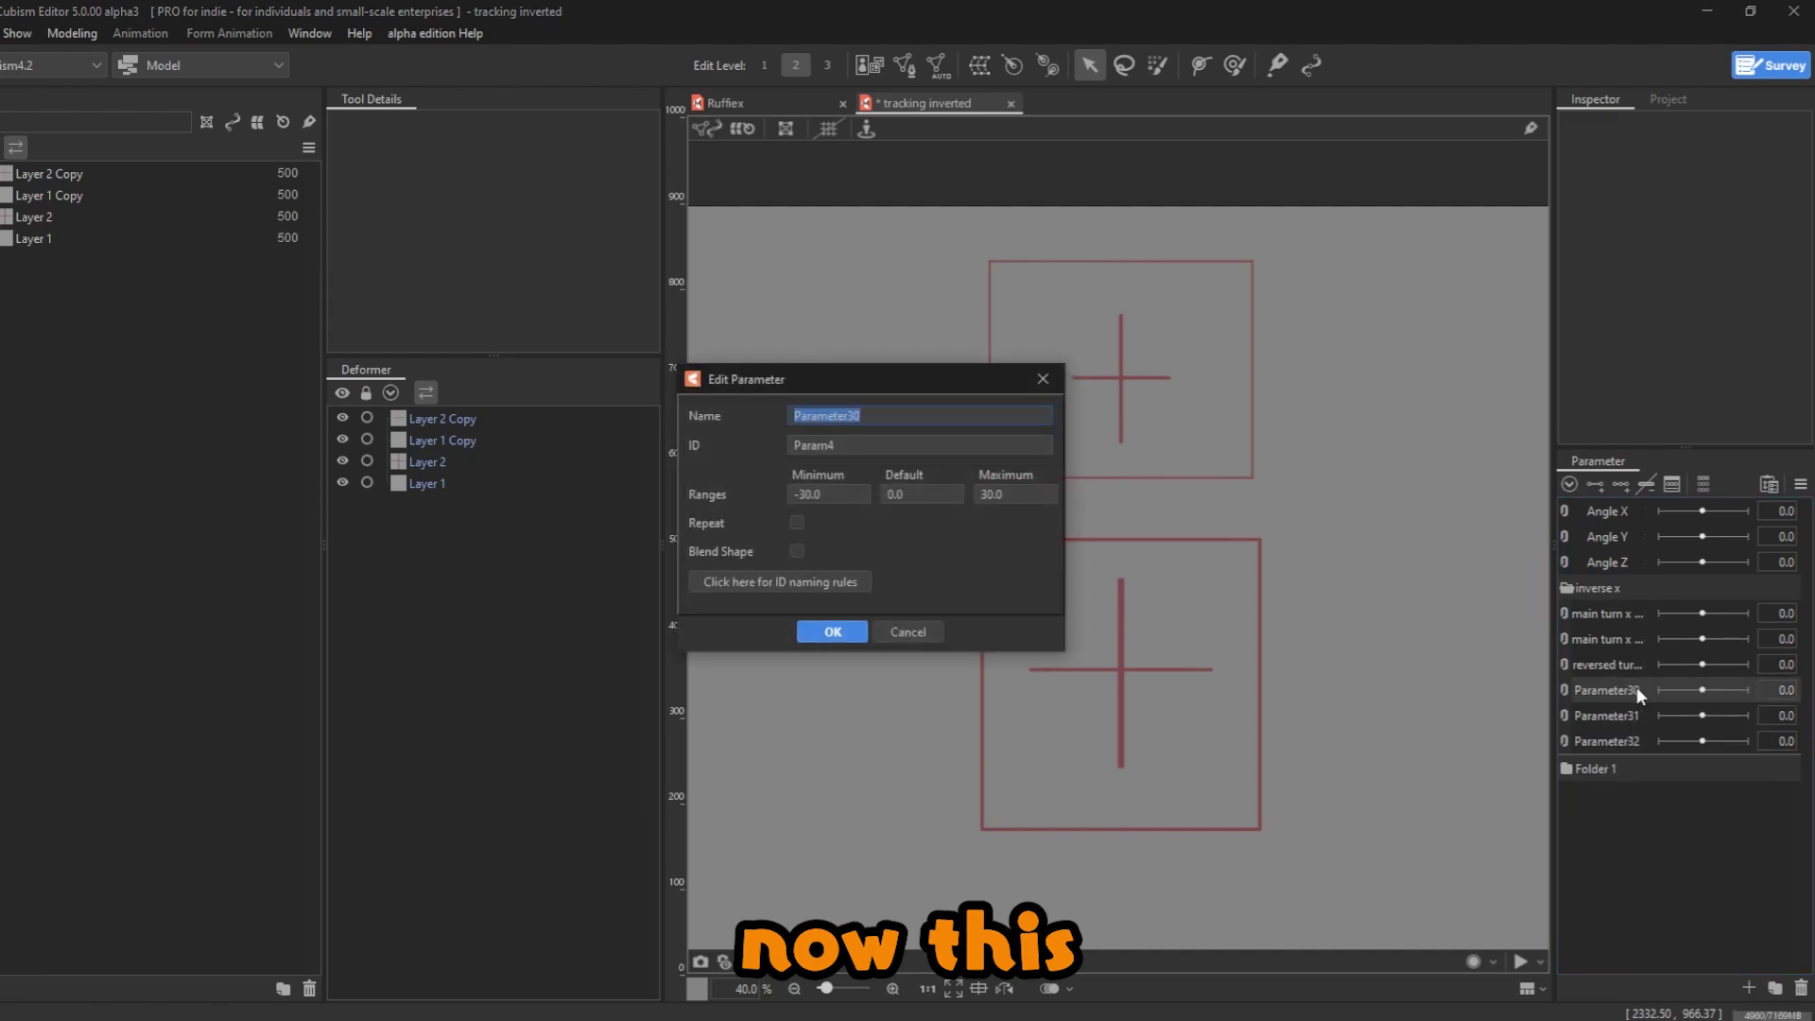
type("revere")
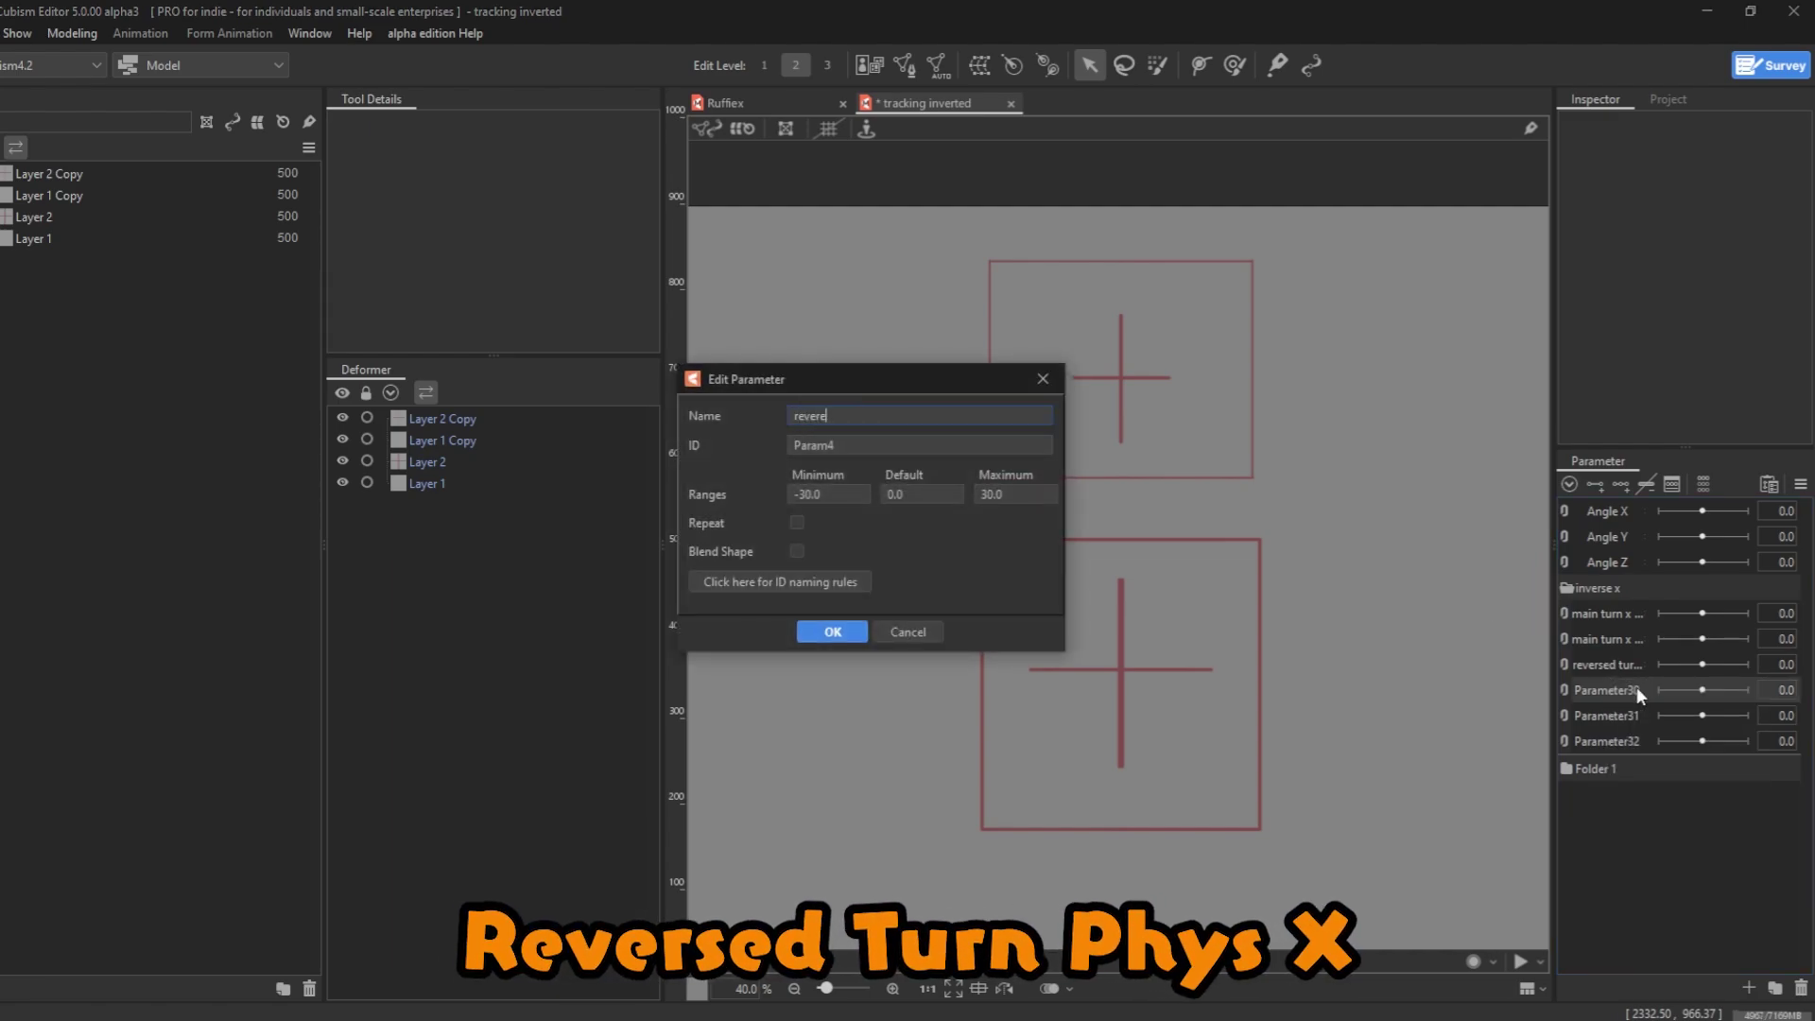
type("ed turn phys x")
key("Return")
right_click(1647, 688)
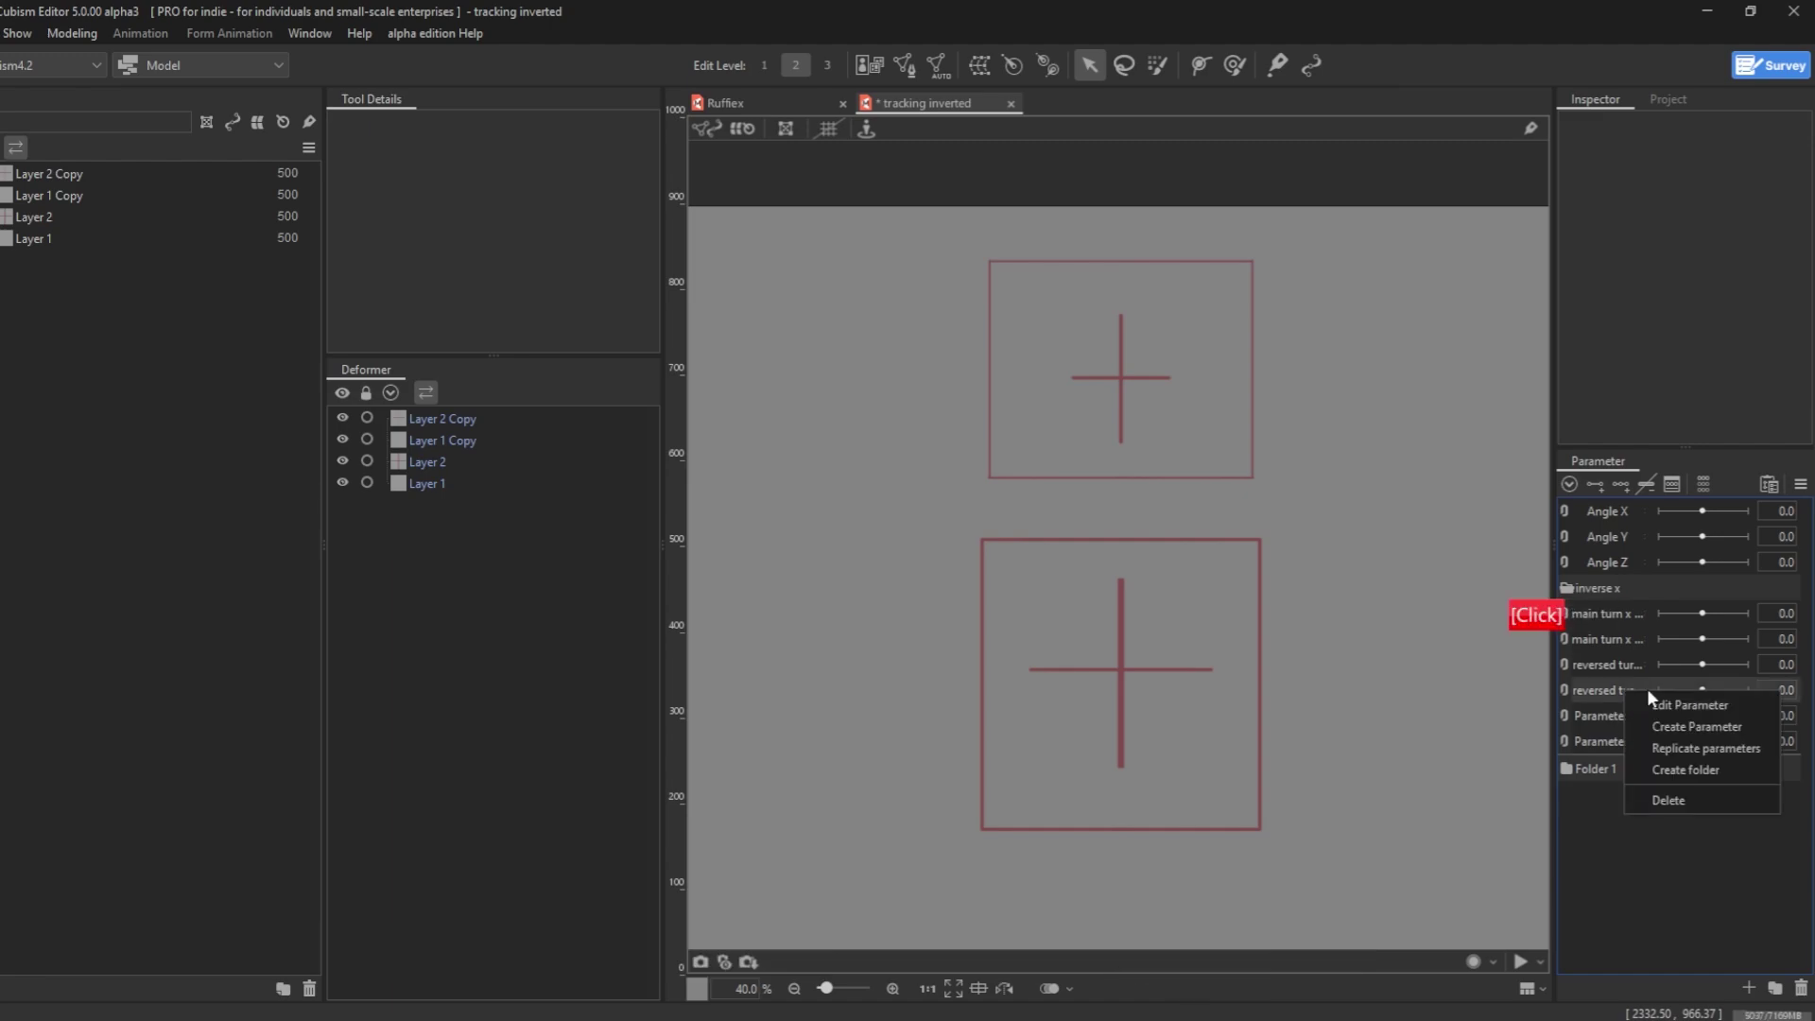
left_click(1650, 701)
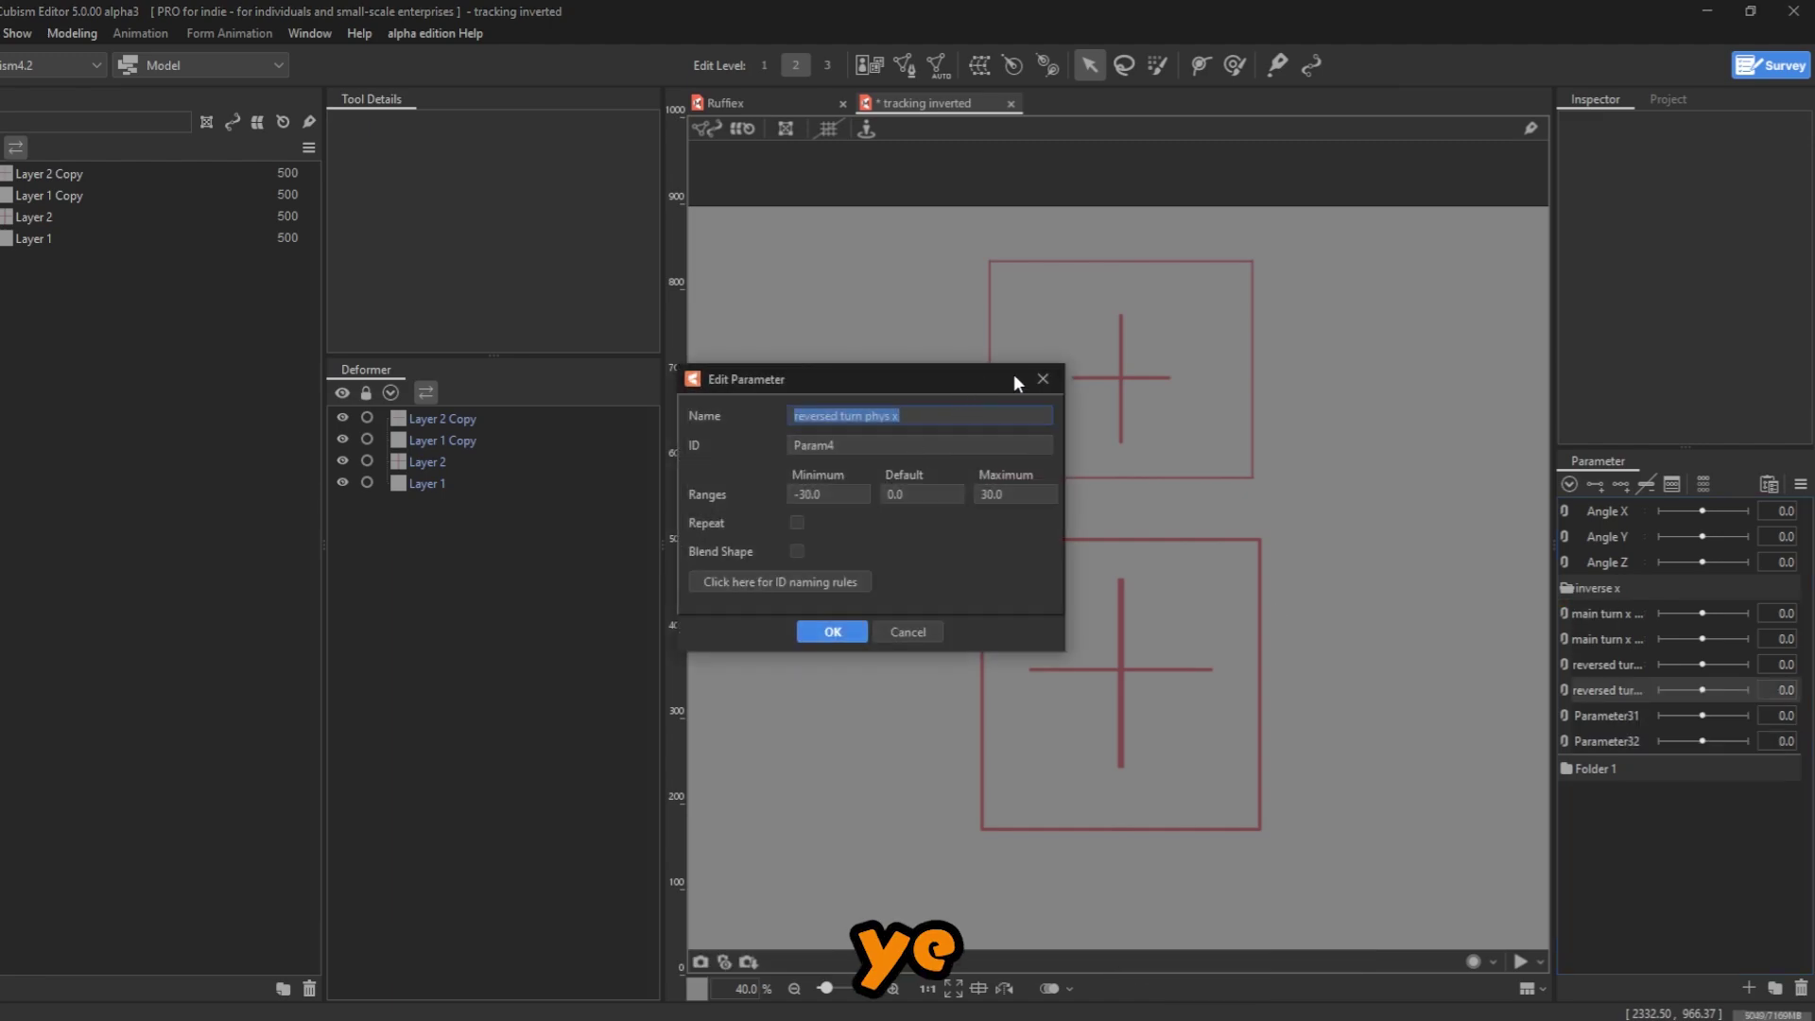
left_click(1043, 378)
right_click(1643, 717)
left_click(1673, 730)
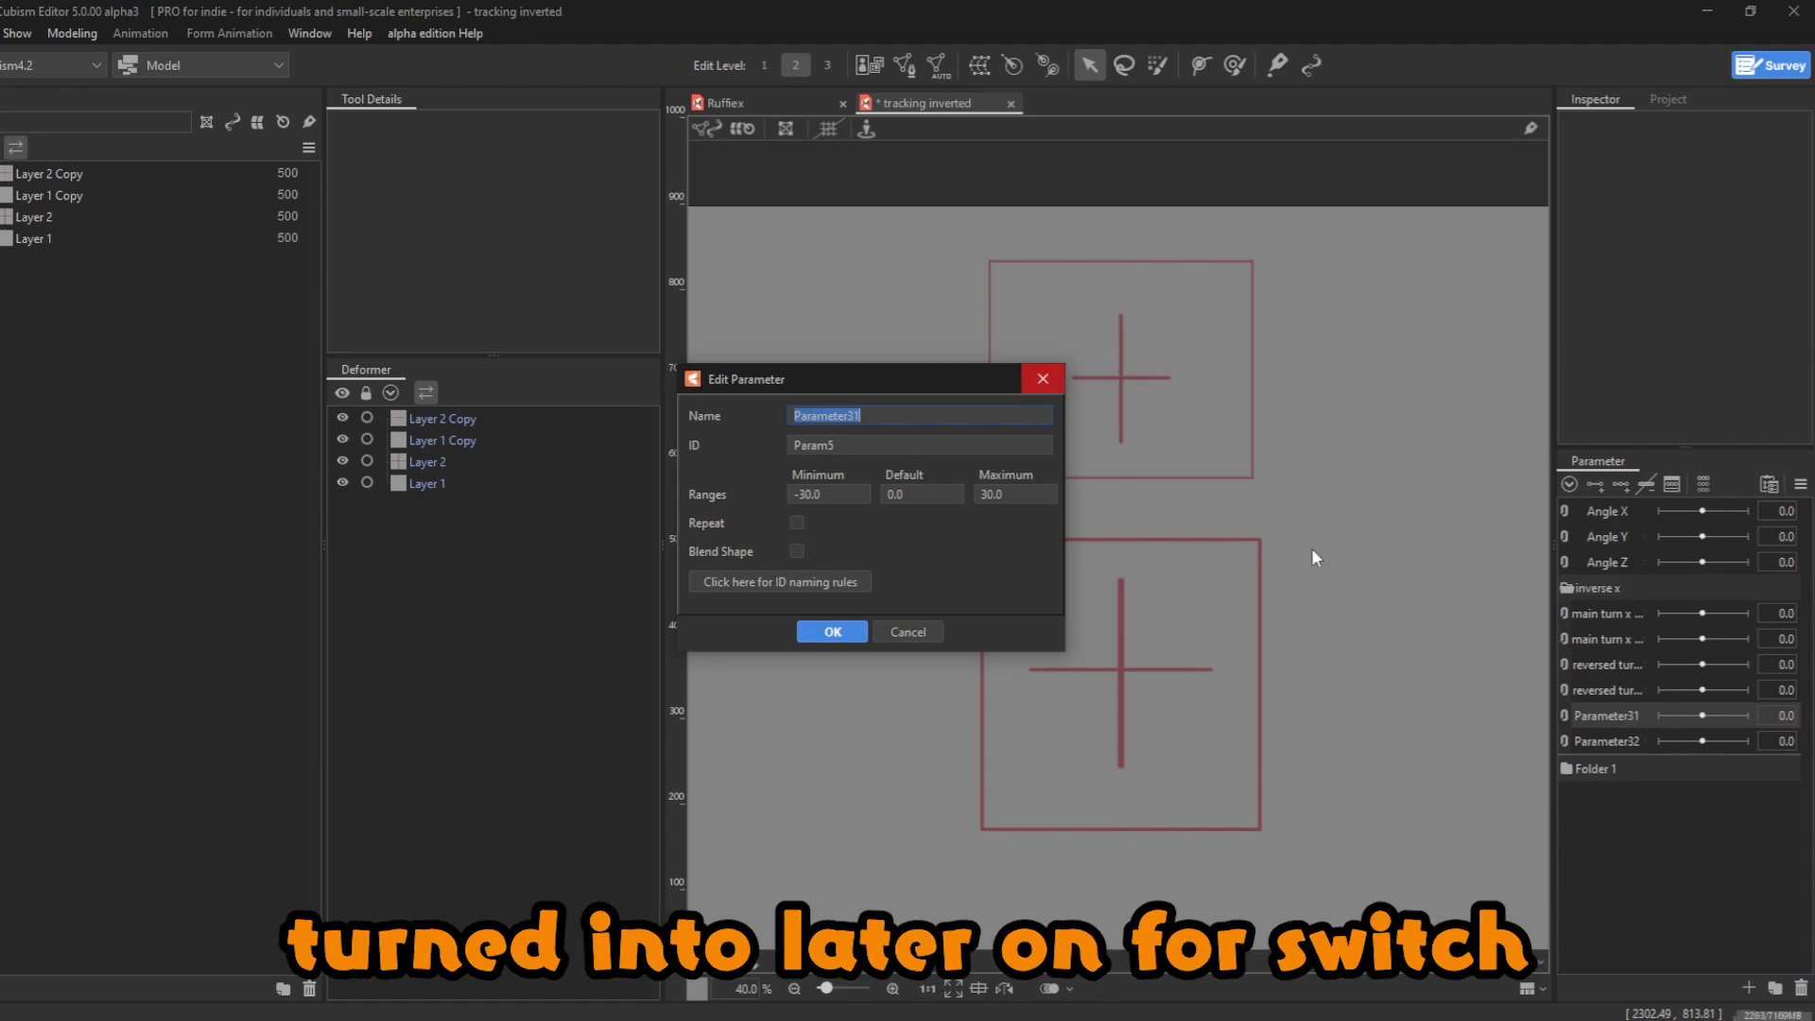
left_click(1043, 379)
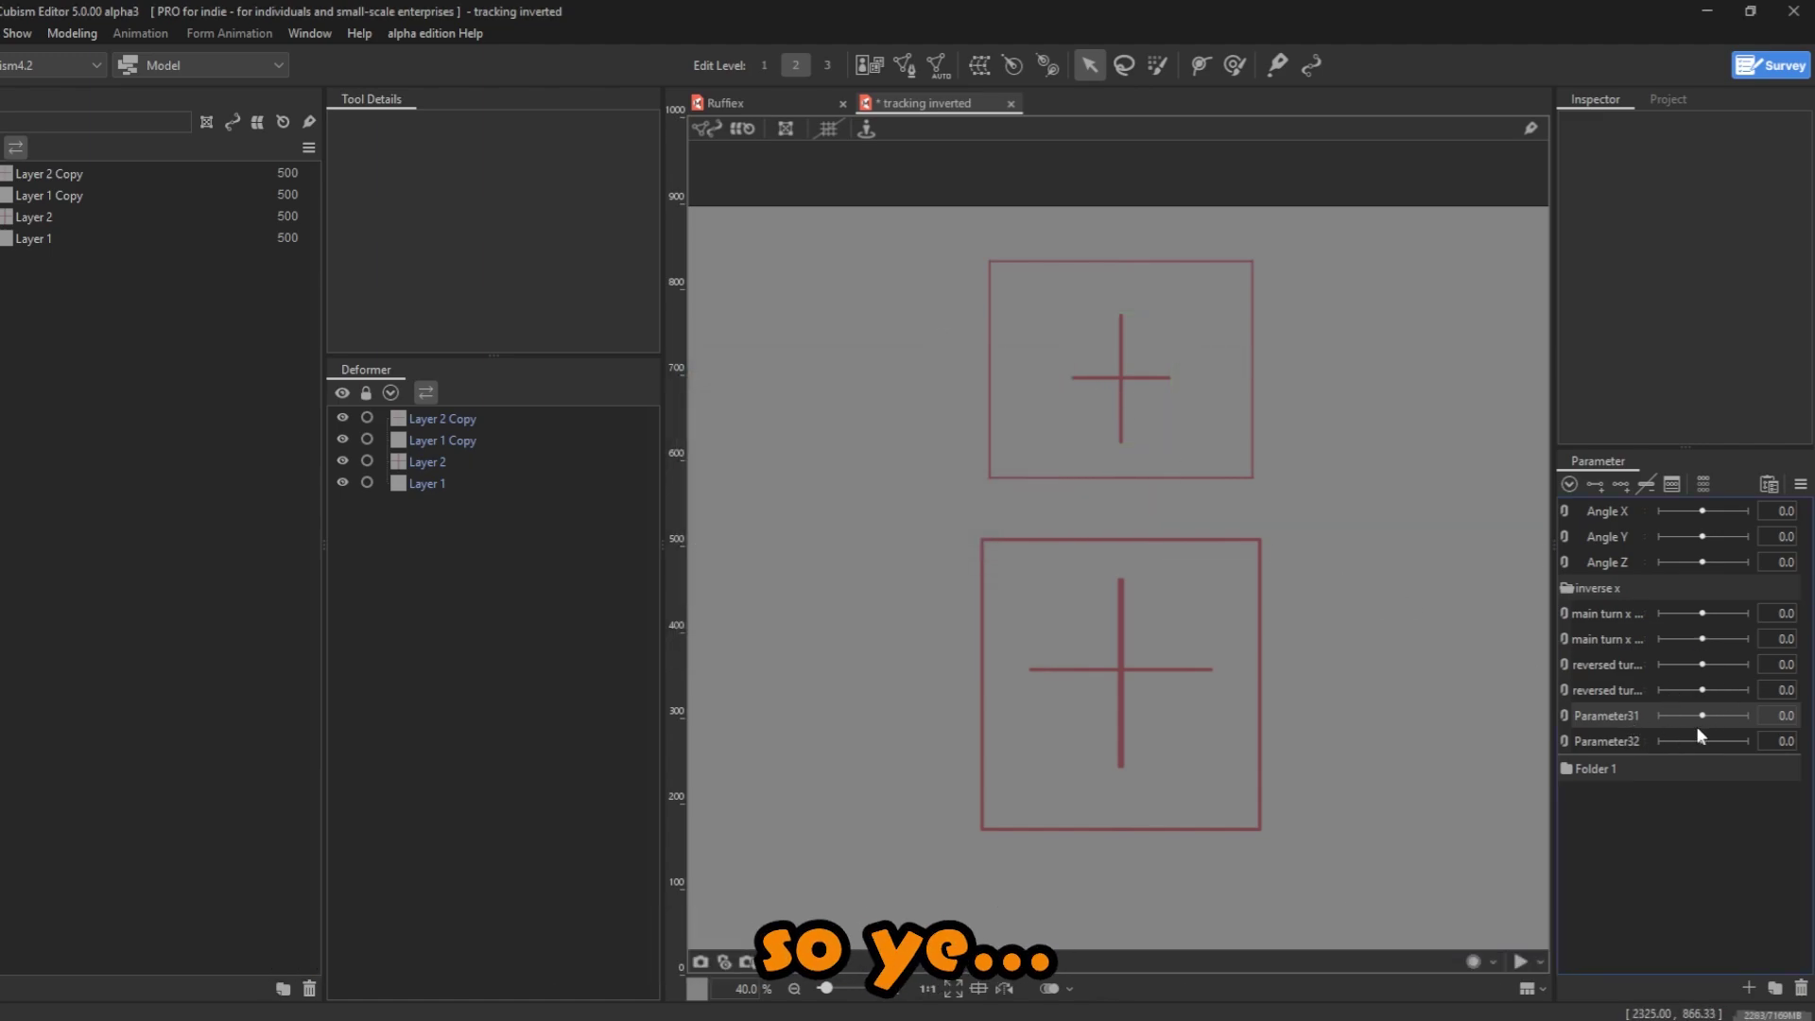
right_click(1613, 740)
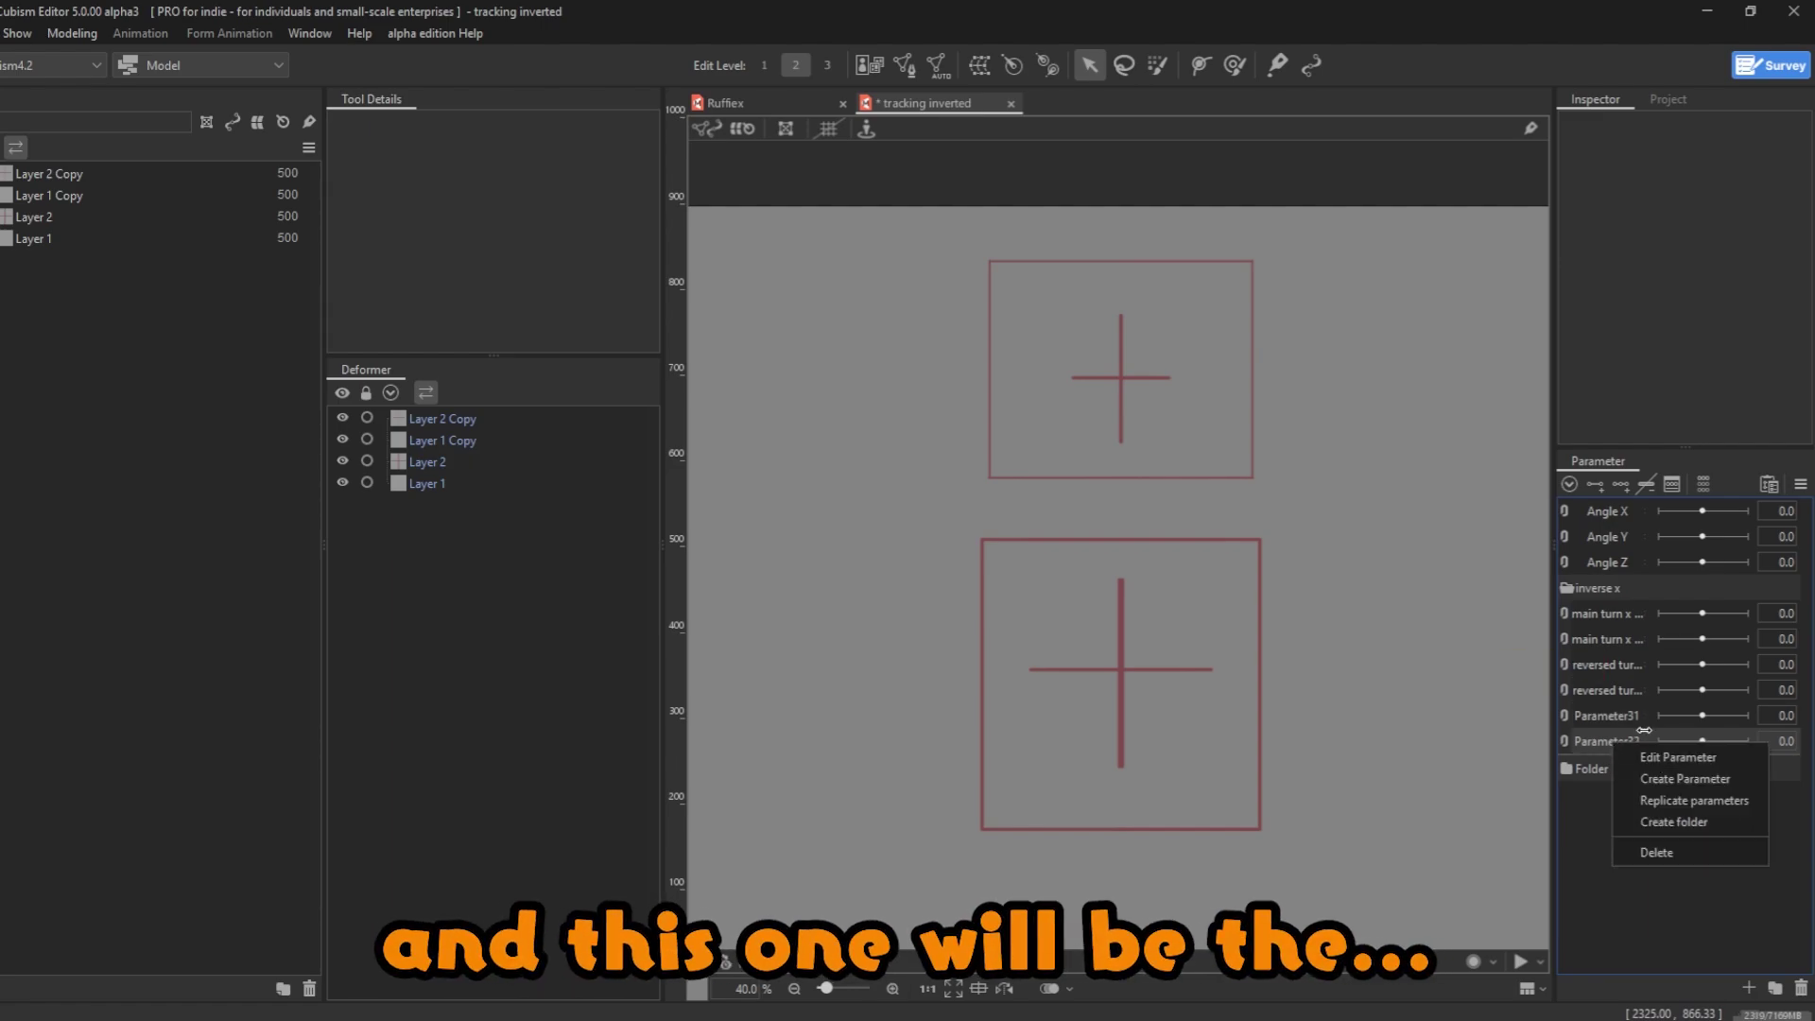
left_click(1609, 731)
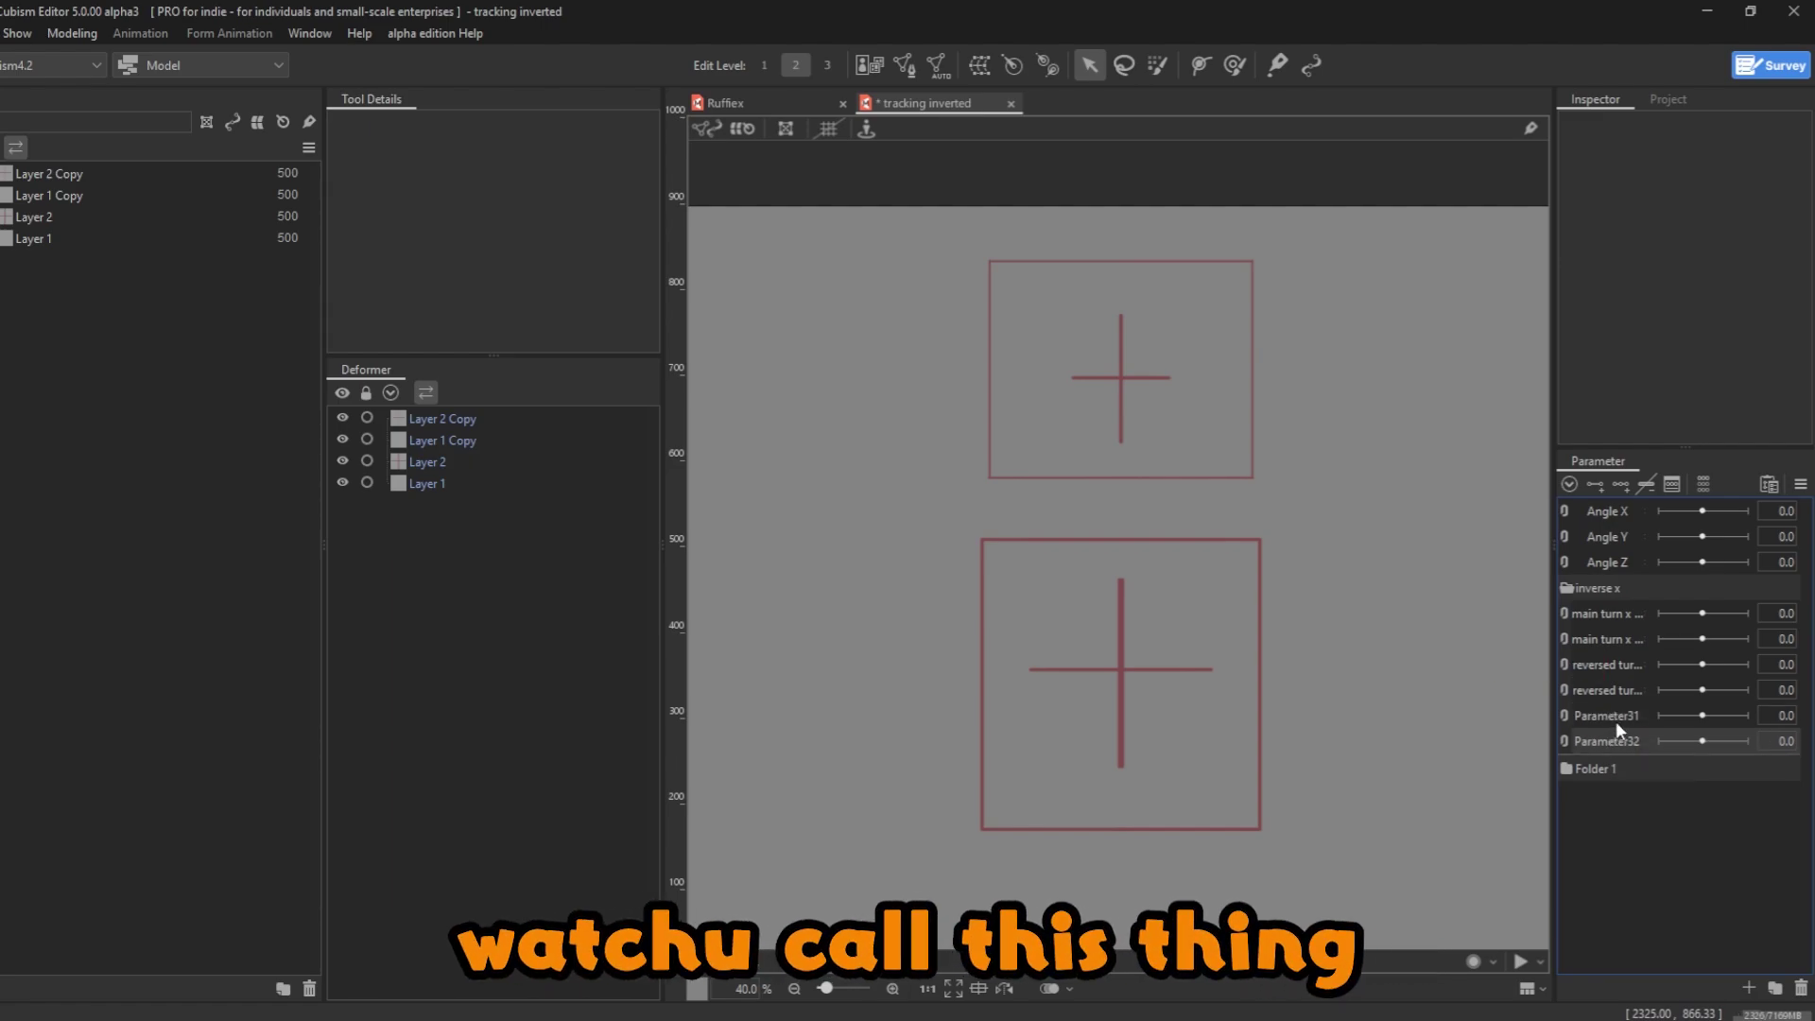
- Move Parameter32 above Parameter31 and rename it as "outputted x"
left_click_drag(1615, 730, 1613, 713)
right_click(1613, 713)
left_click(1639, 721)
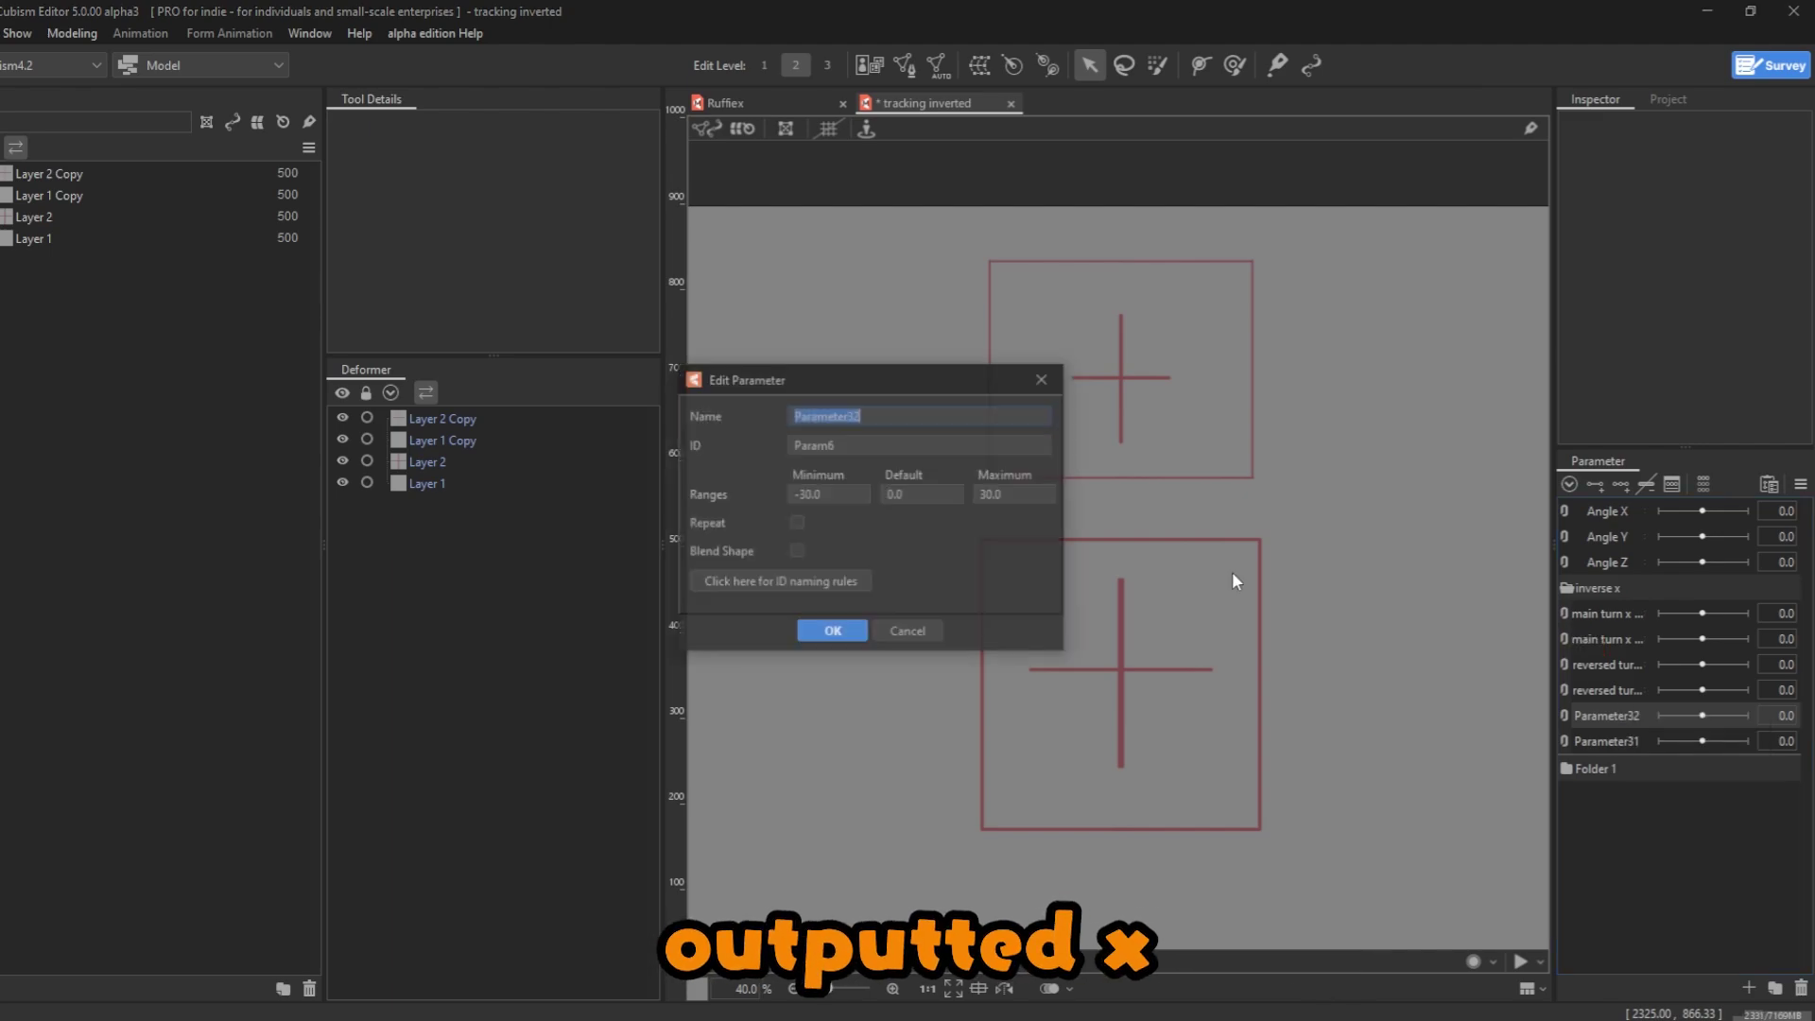
type("outpu")
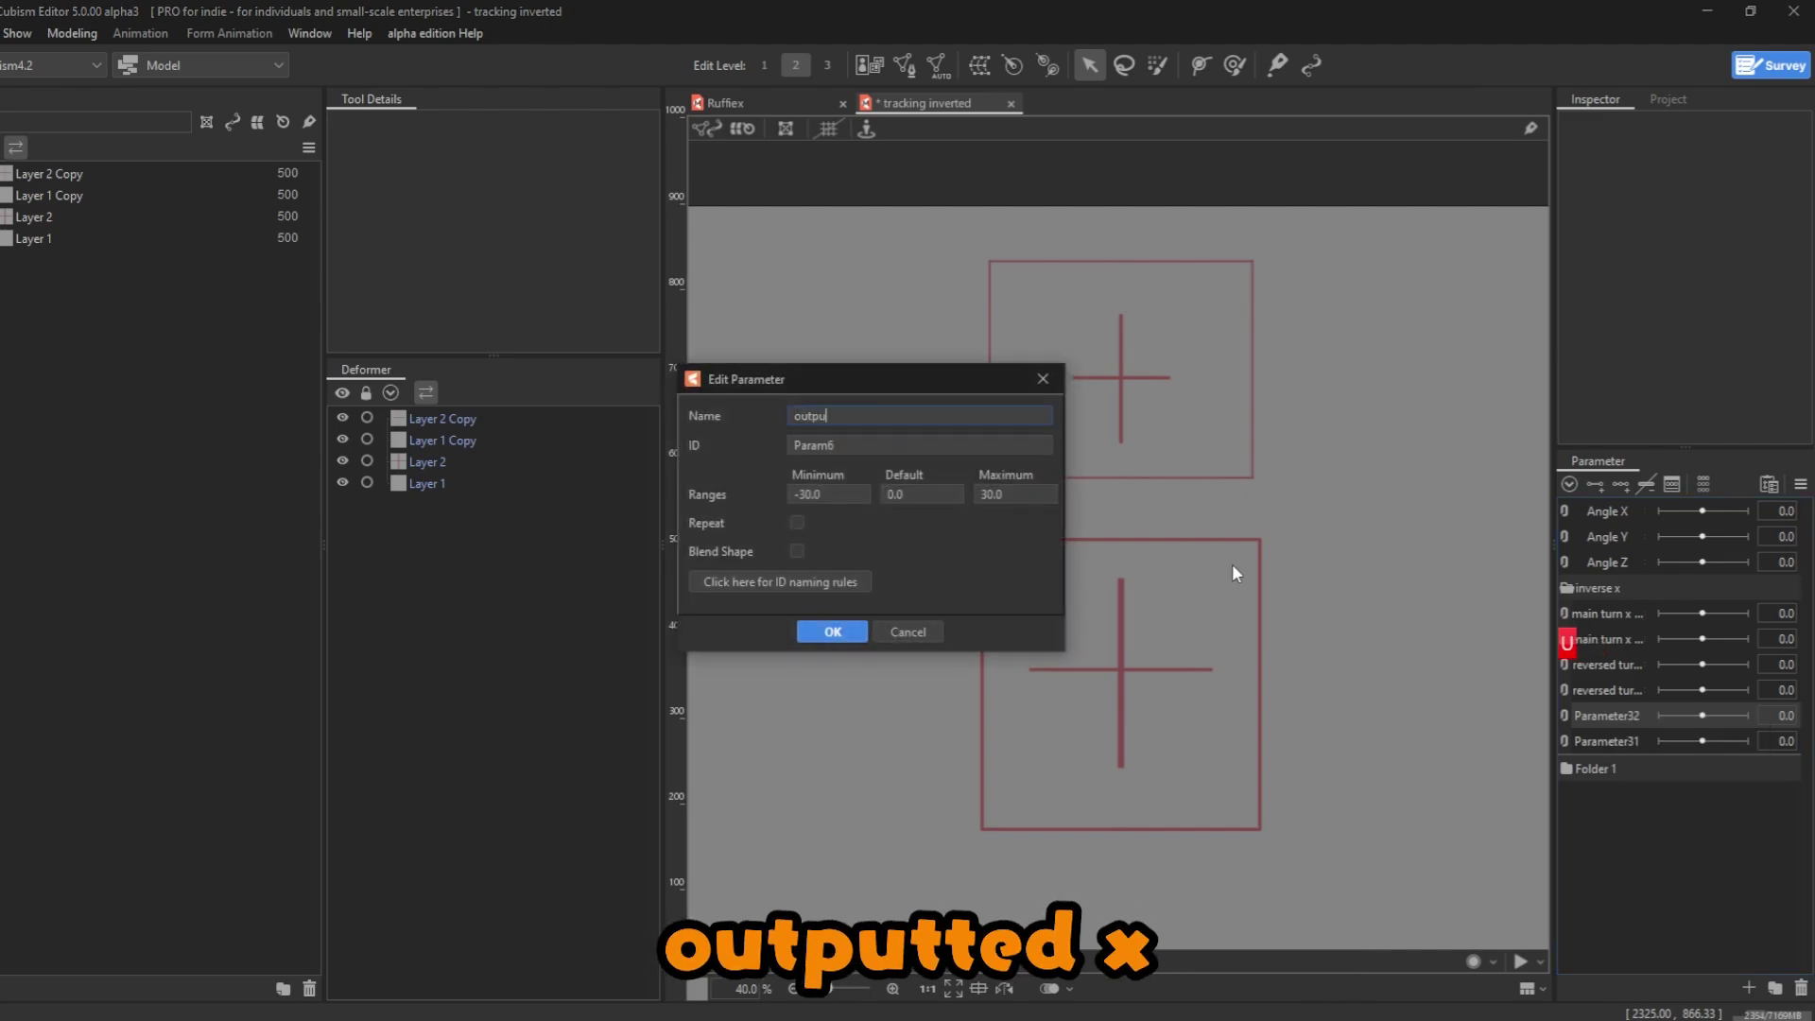
type("tted x")
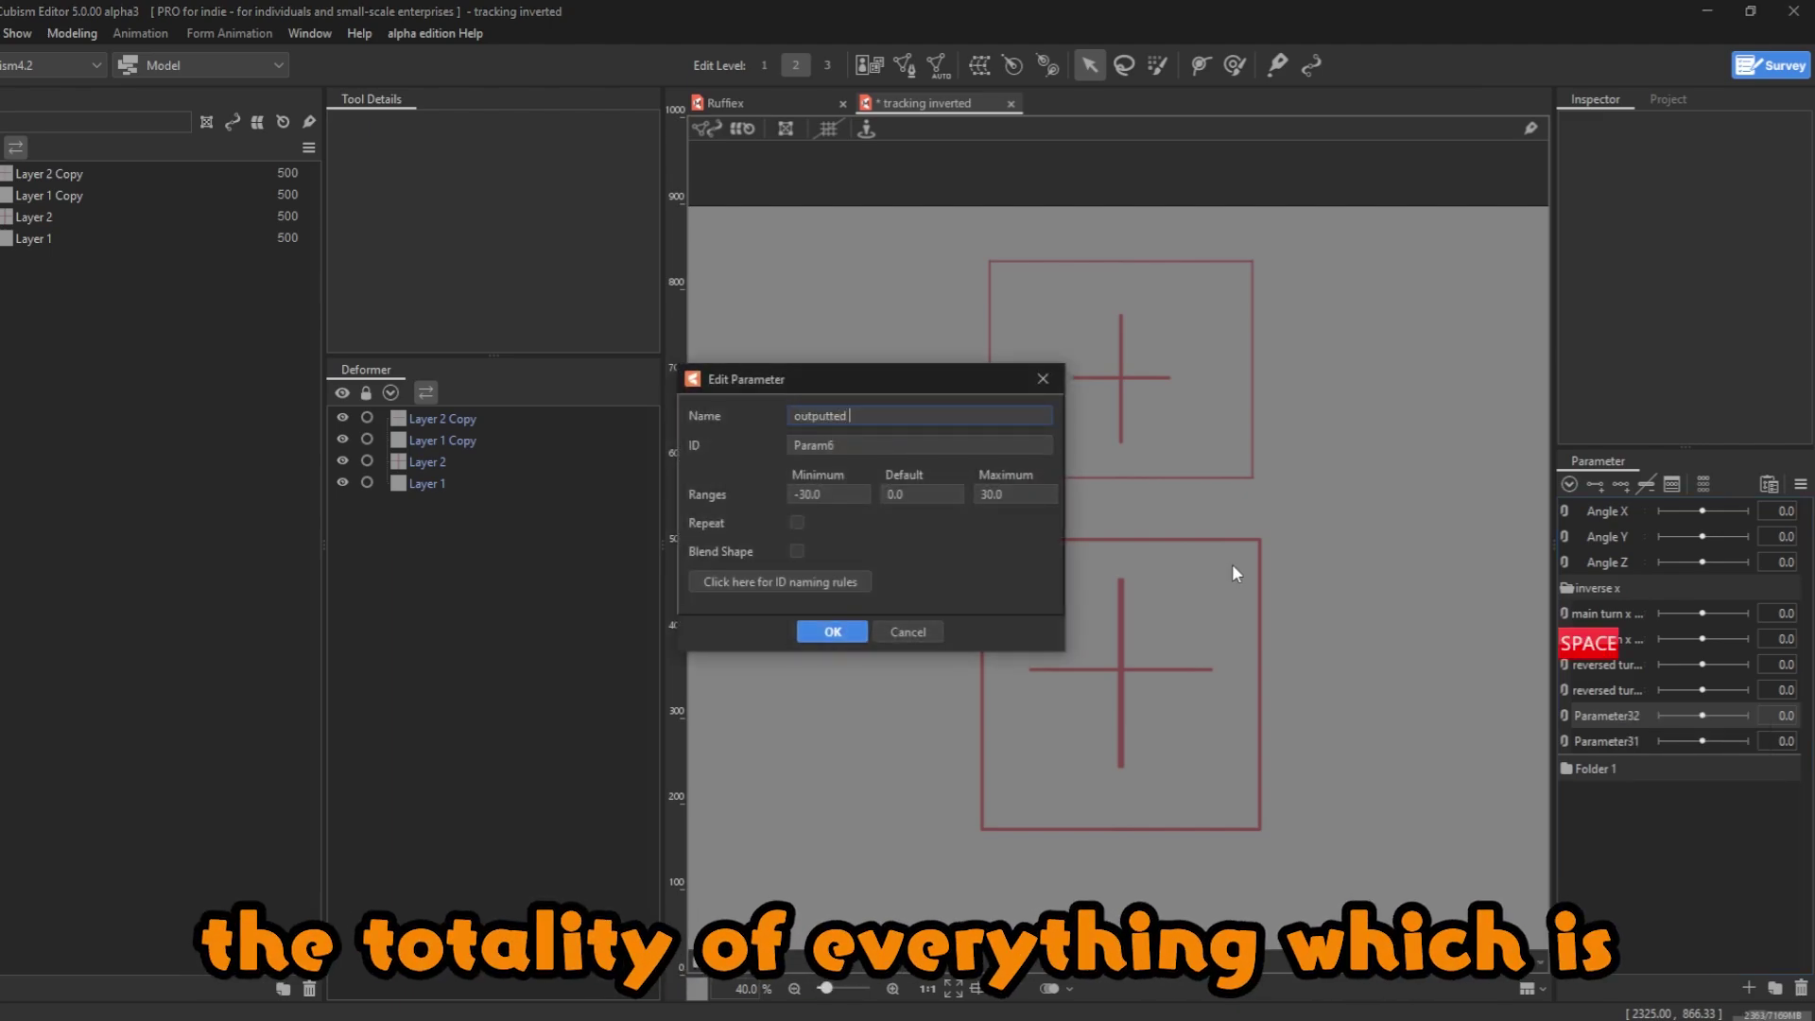
key("Return")
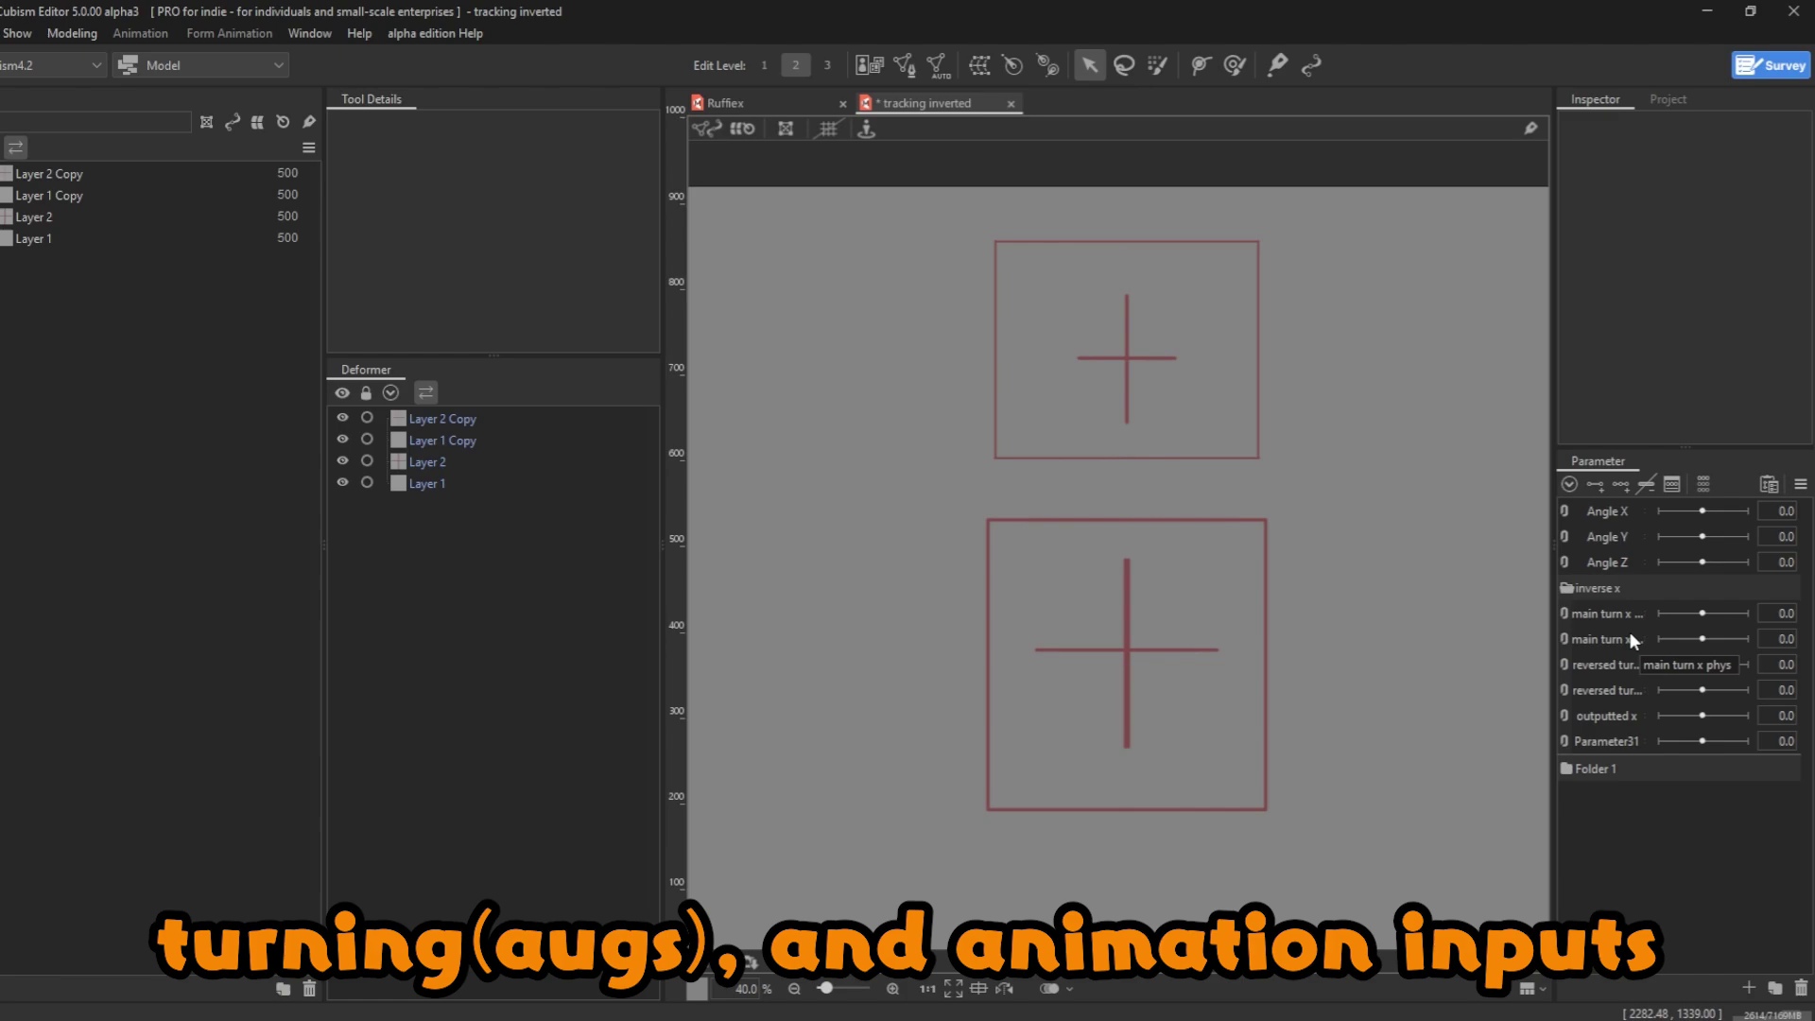
- Create a physics group named "main turn x switch" in the physics settings
mouse_move(1702, 614)
left_mouse_down()
mouse_move(1585, 626)
mouse_move(1698, 641)
left_mouse_up()
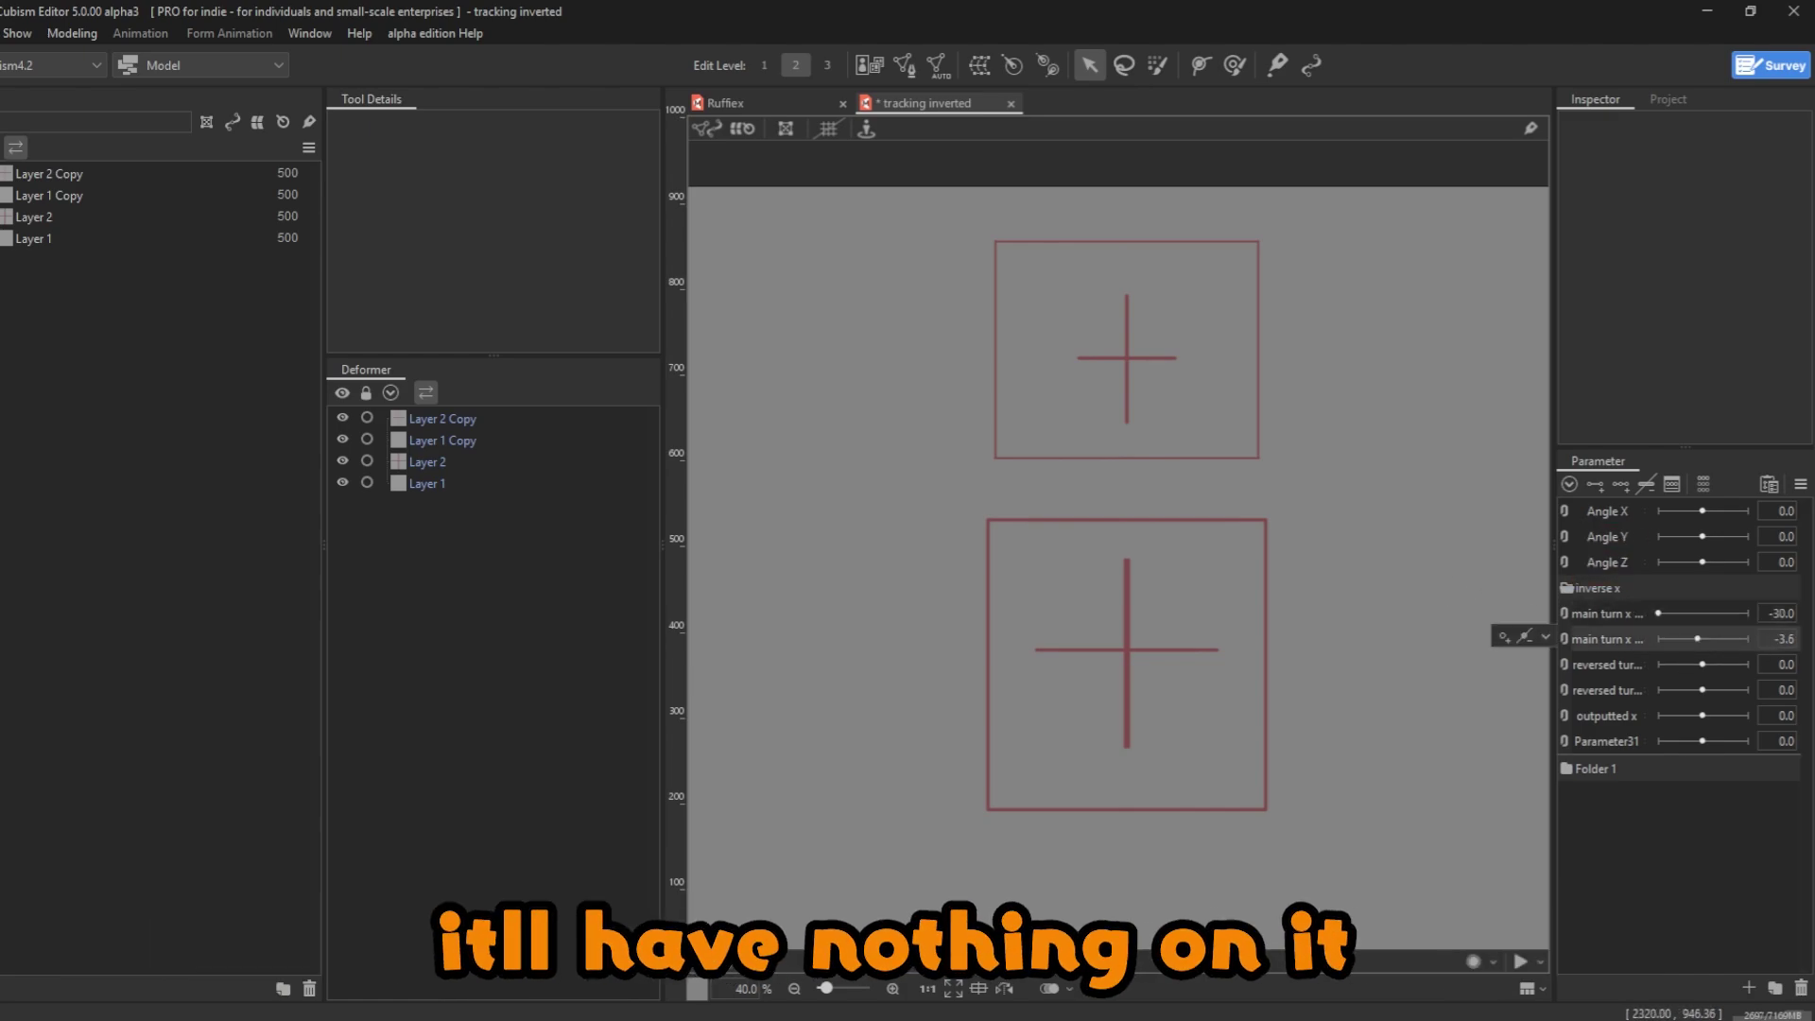
key("ctrl+Return")
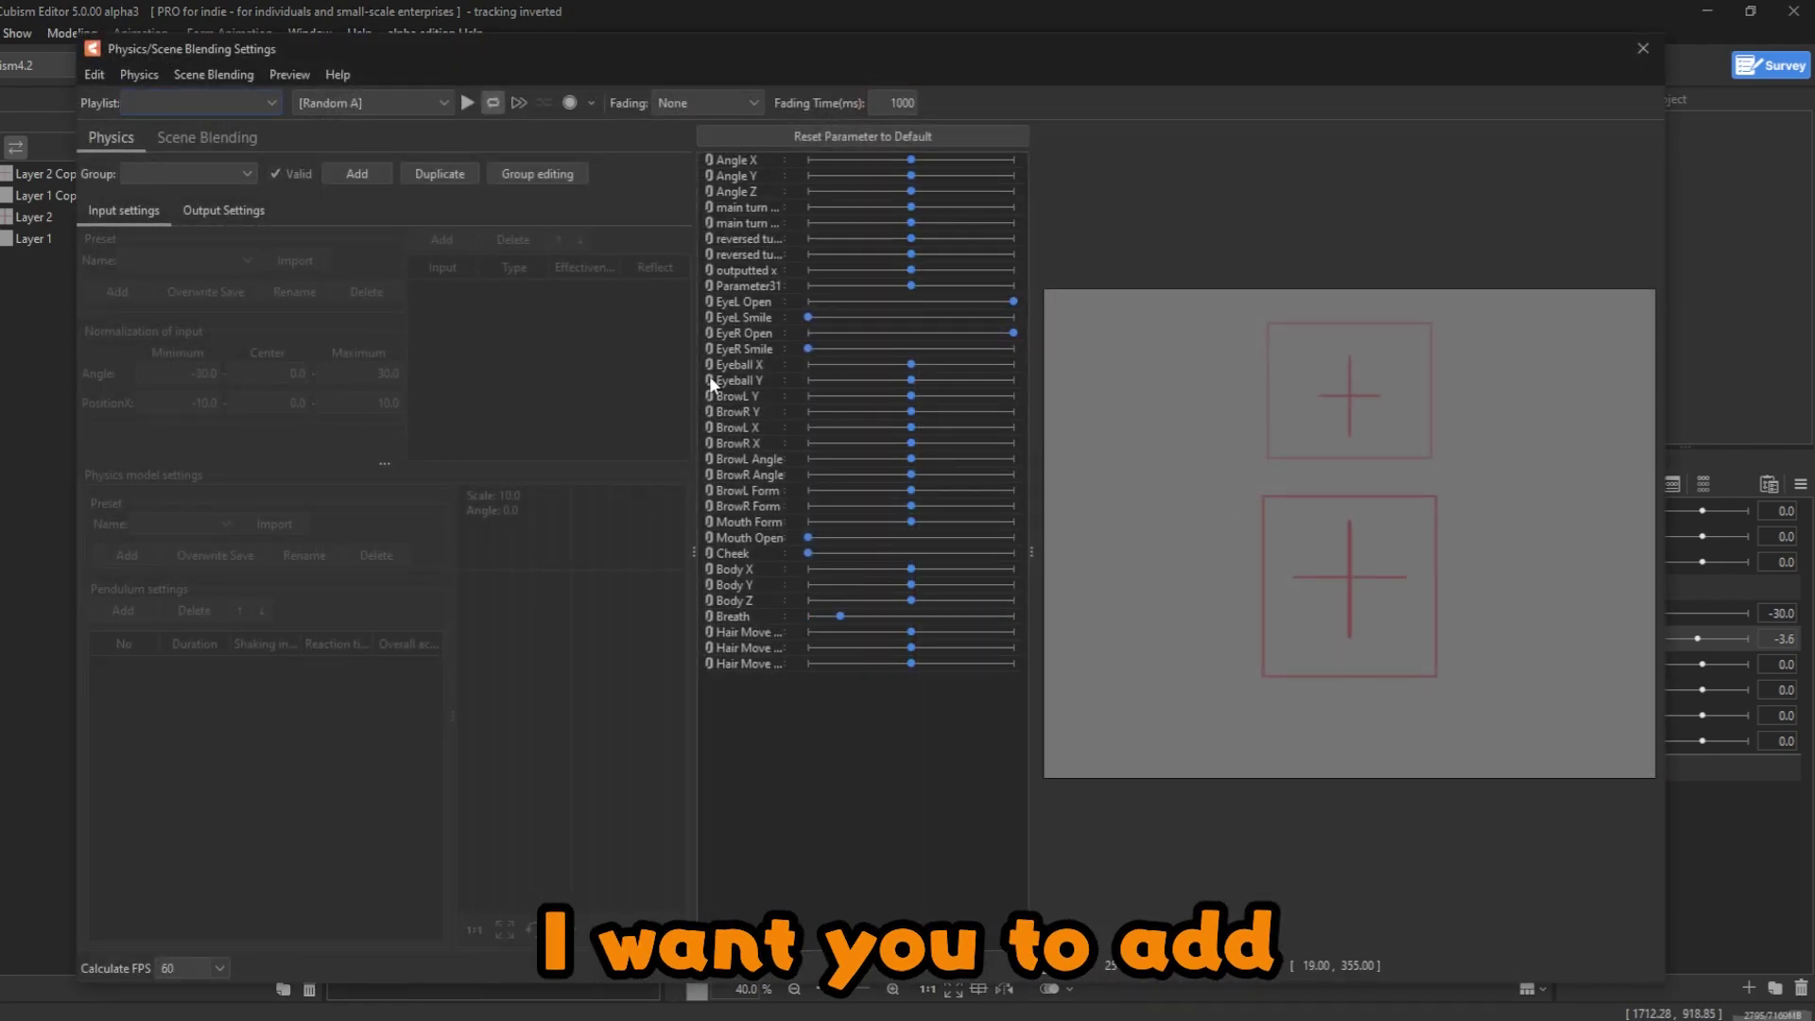
left_click(359, 174)
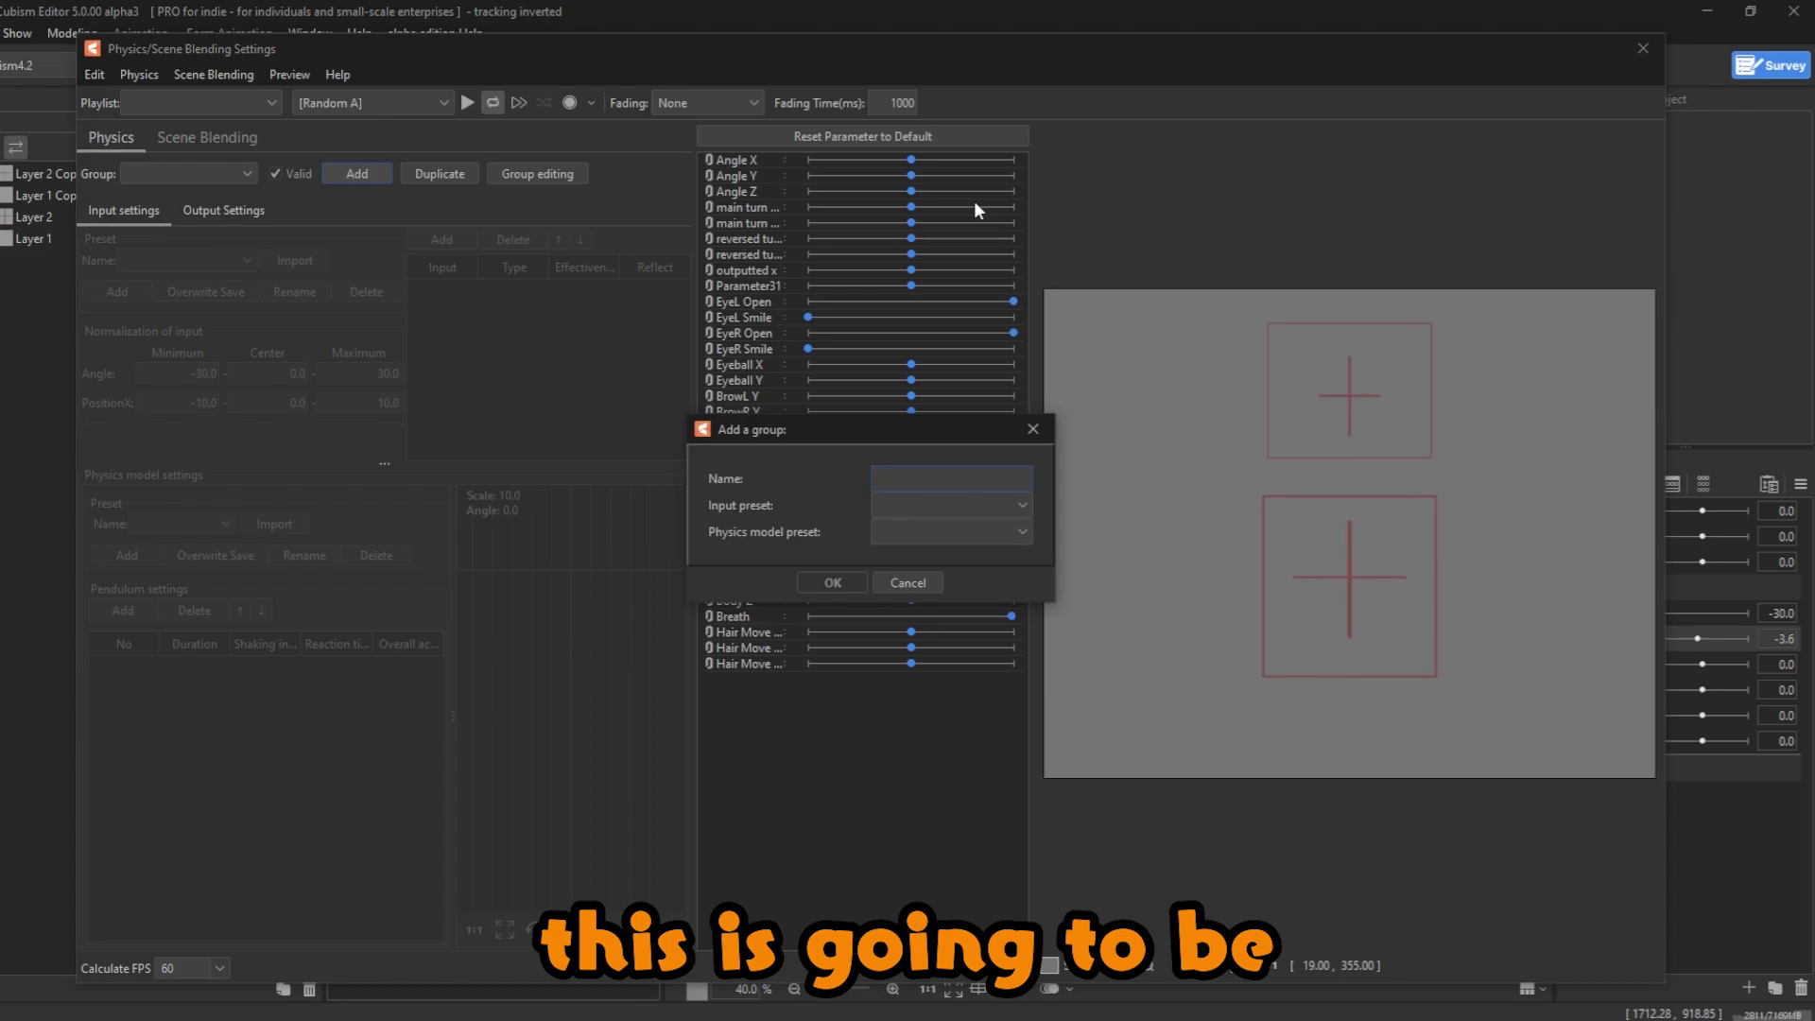
type("main tur")
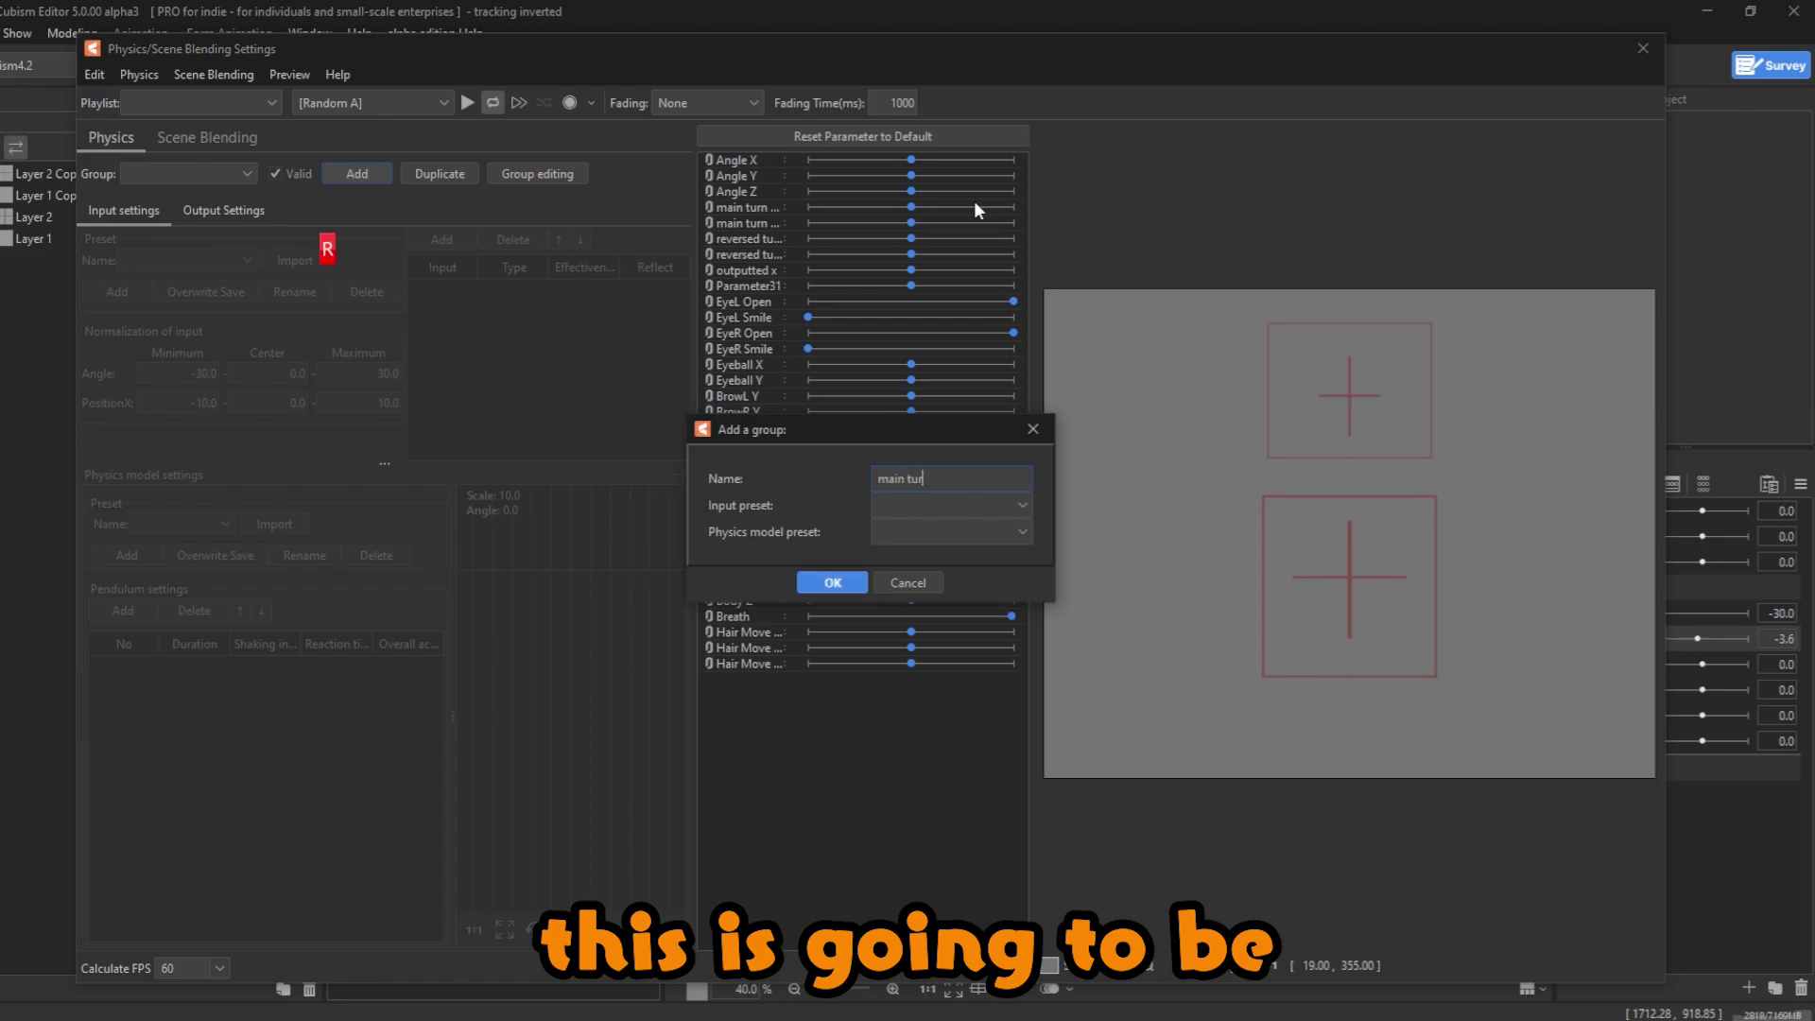
type("n x ")
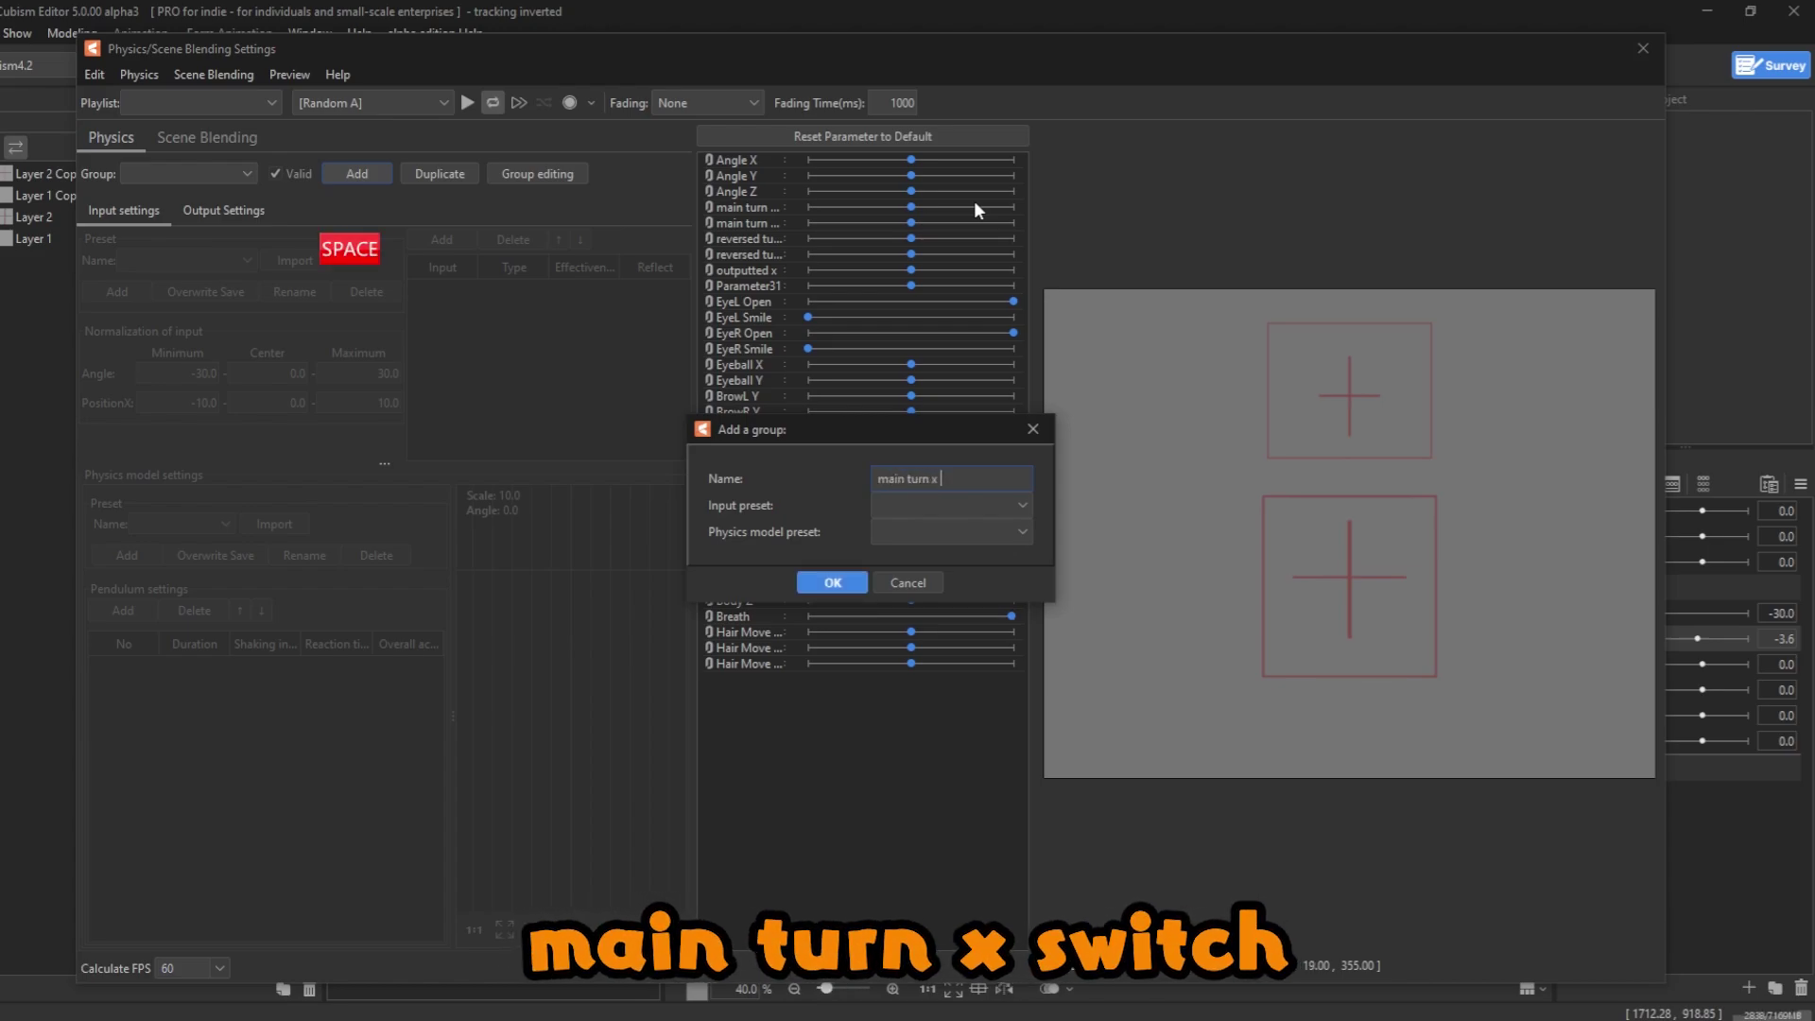
type("switch")
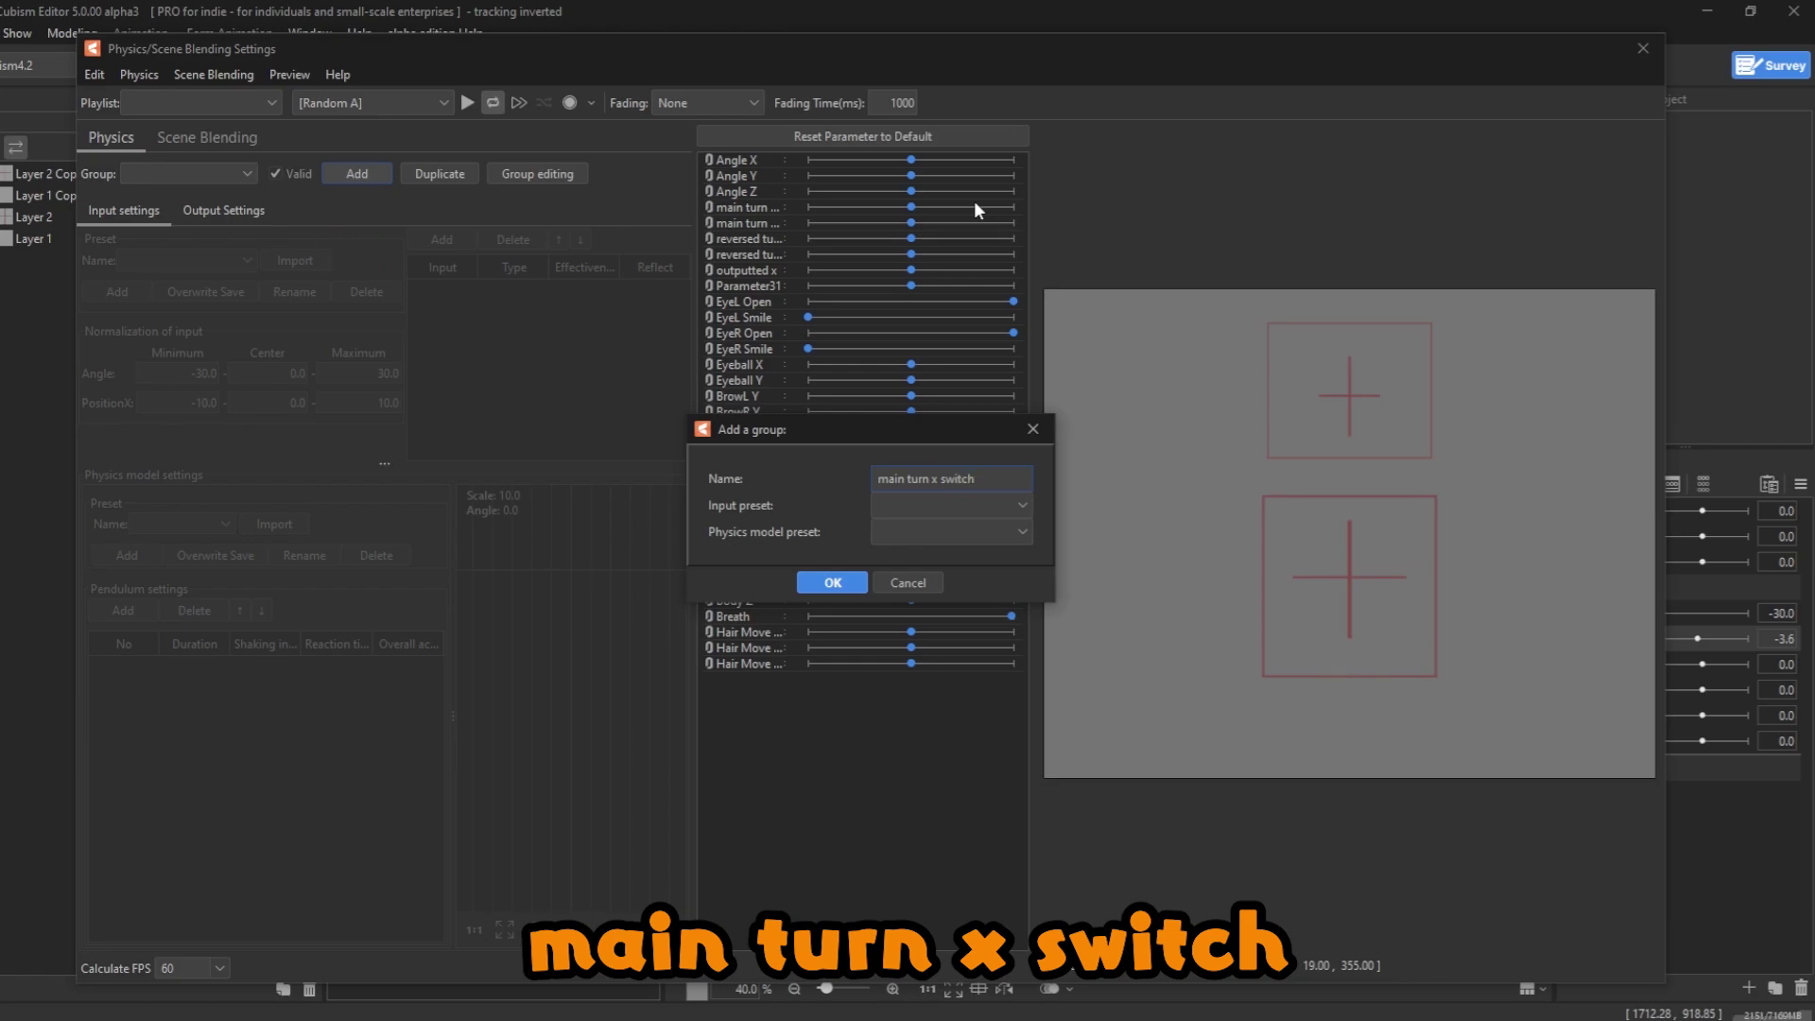
key("Return")
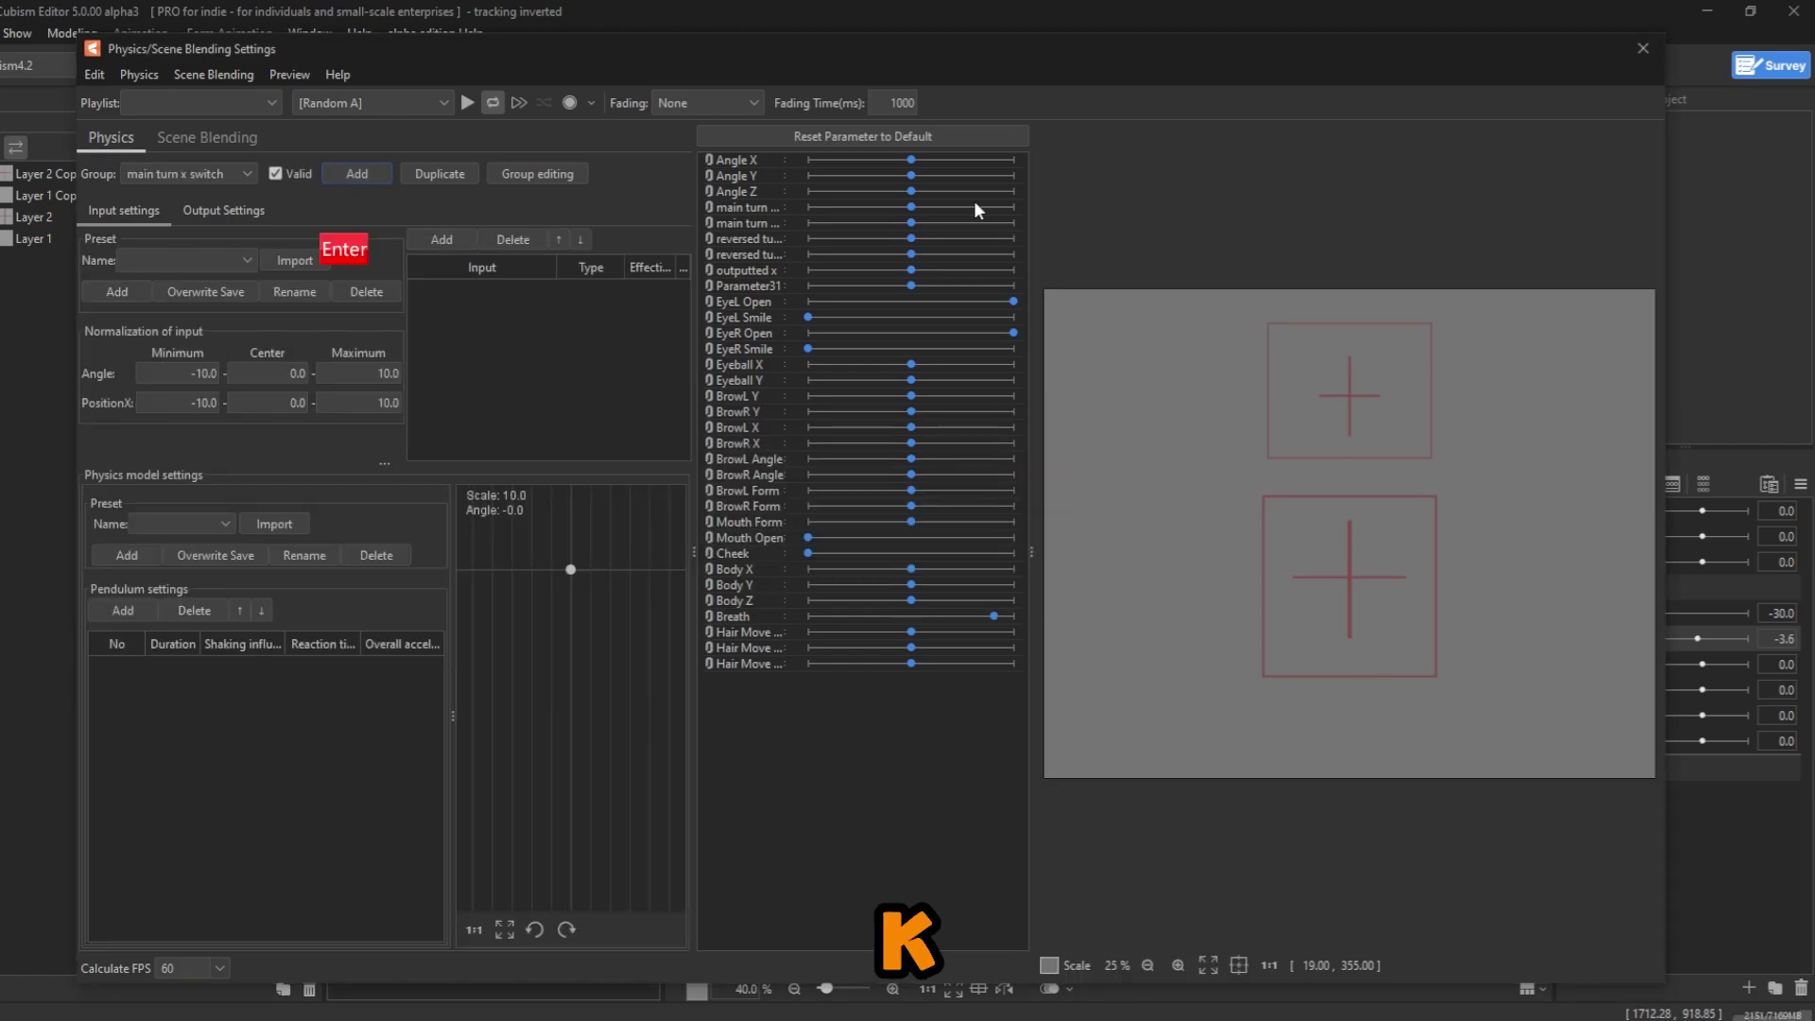
- Set the group's angle input normalization to a minimum of -120 and a maximum of 120
double_click(195, 362)
type("12")
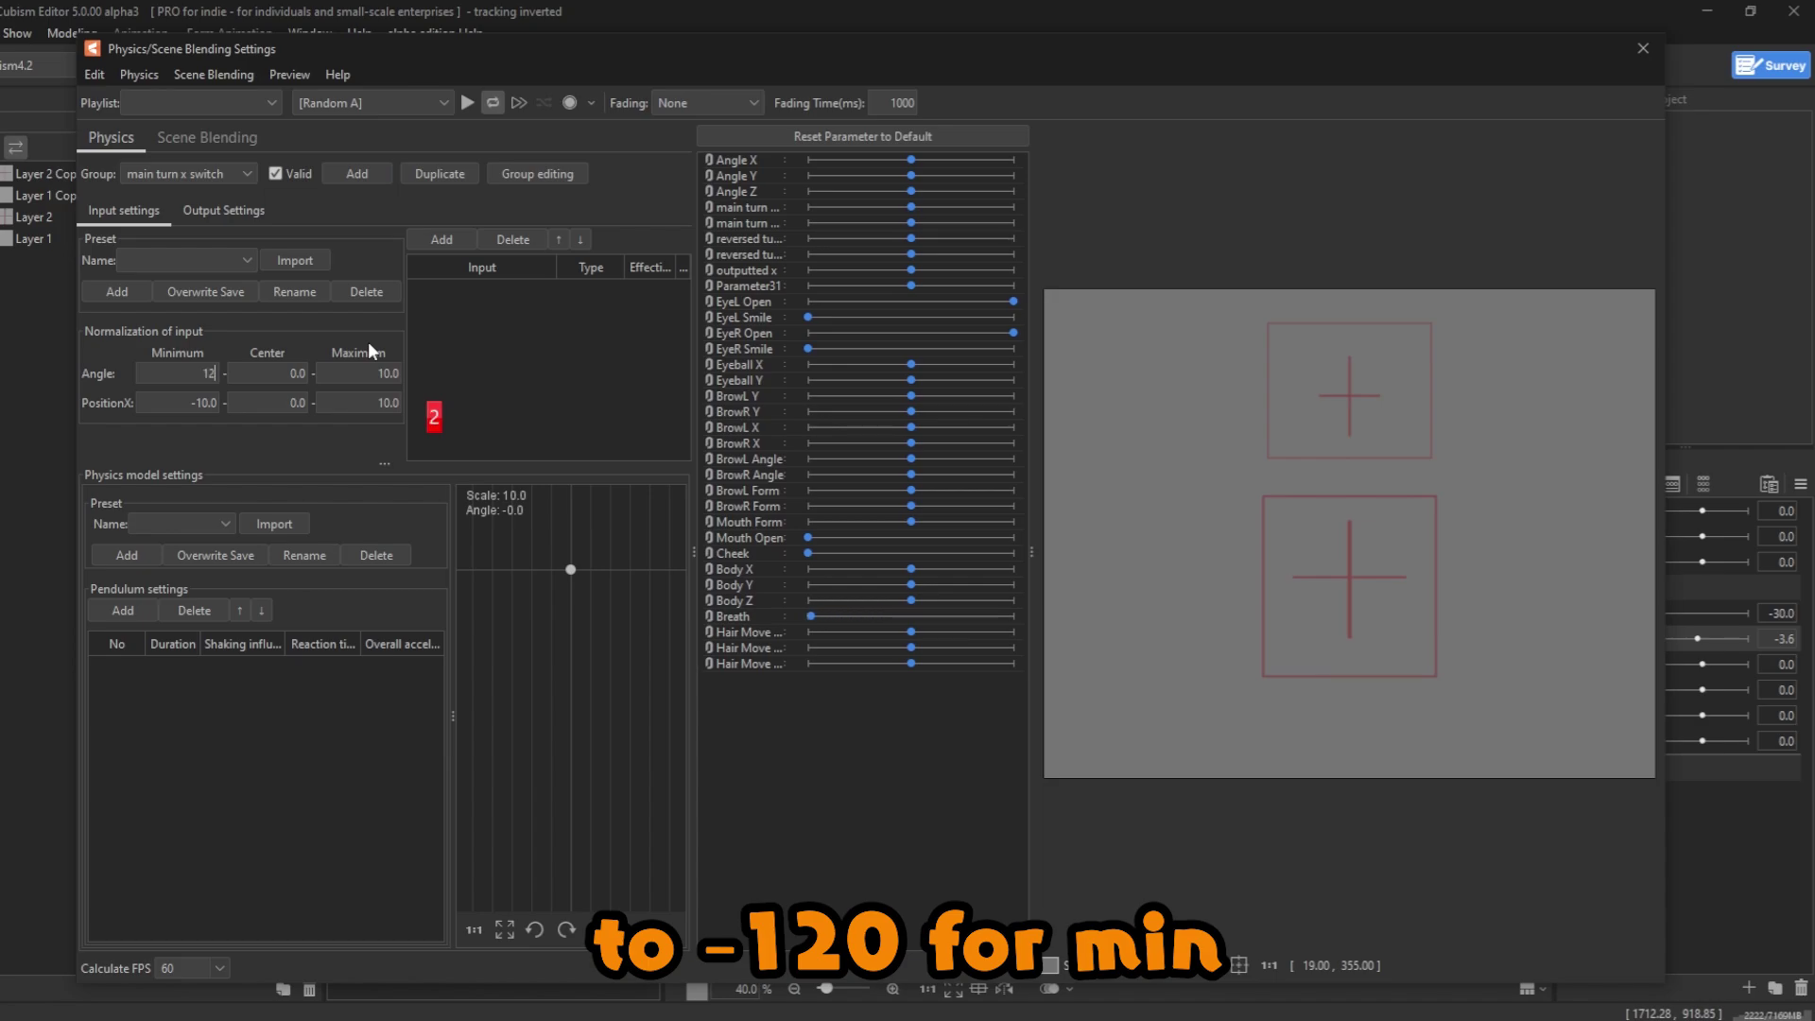
key("BackSpace")
type("-120")
key("Return")
double_click(386, 374)
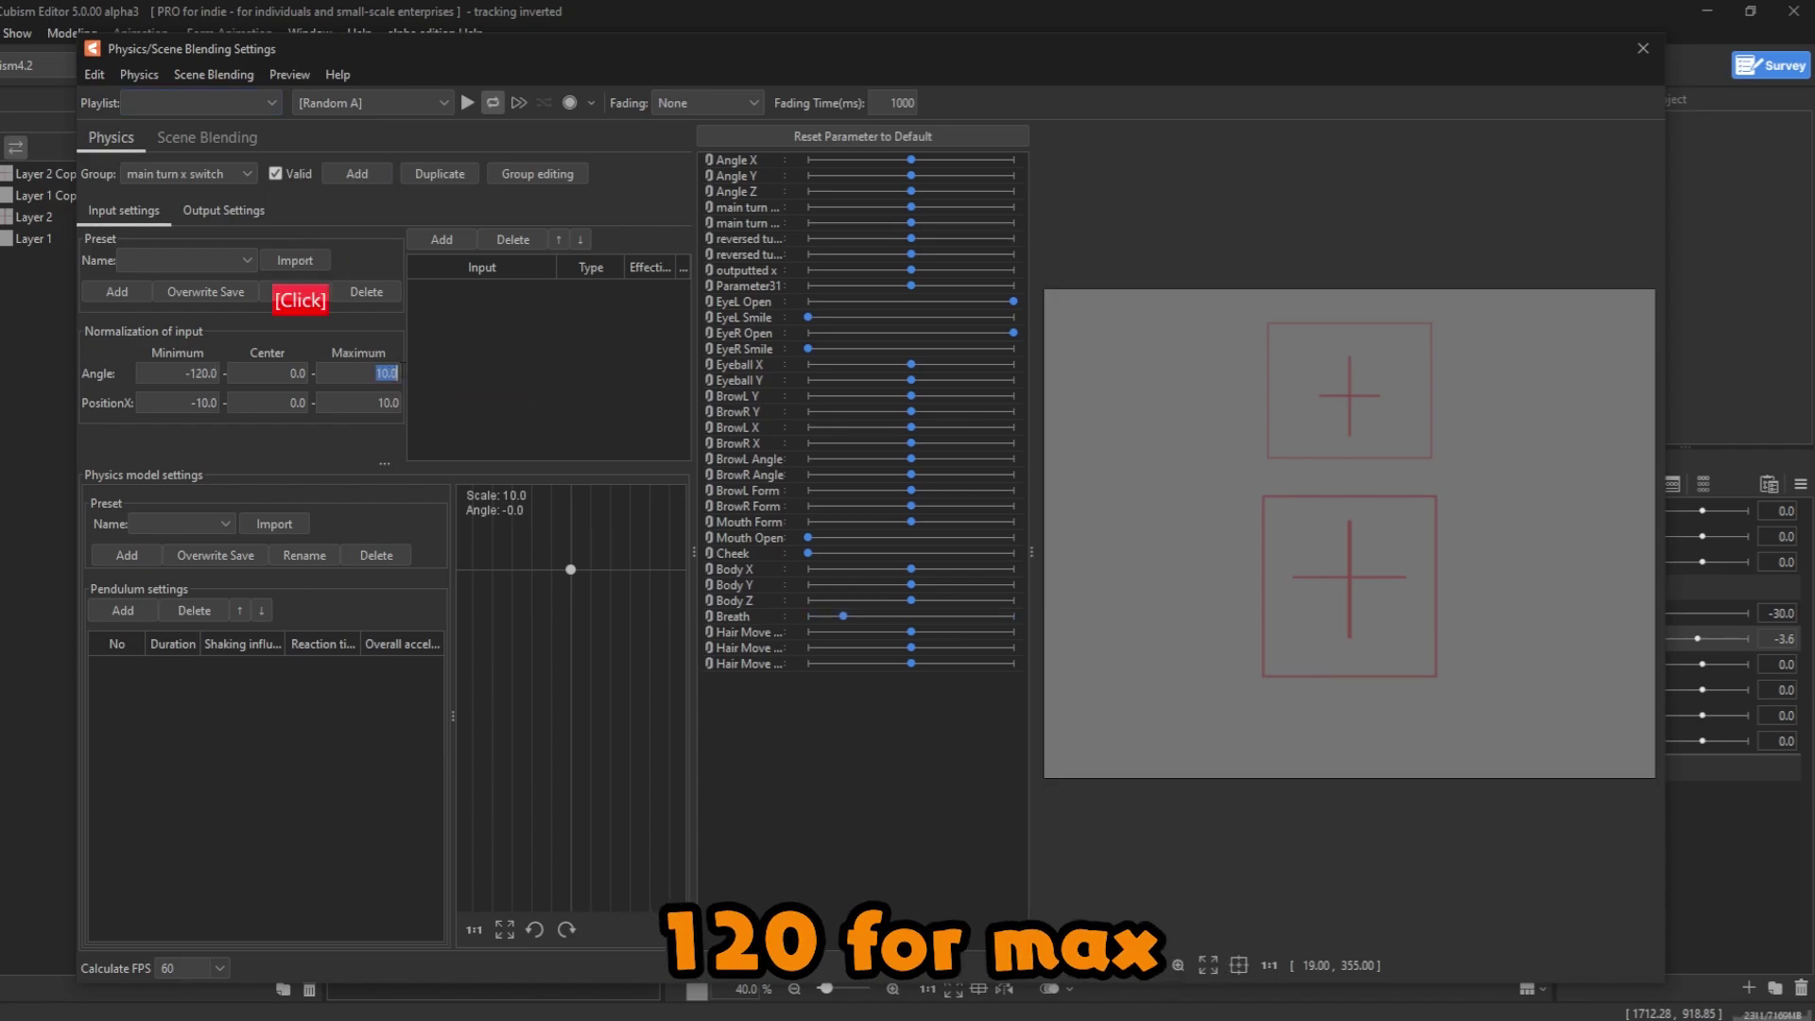
type("120")
key("Return")
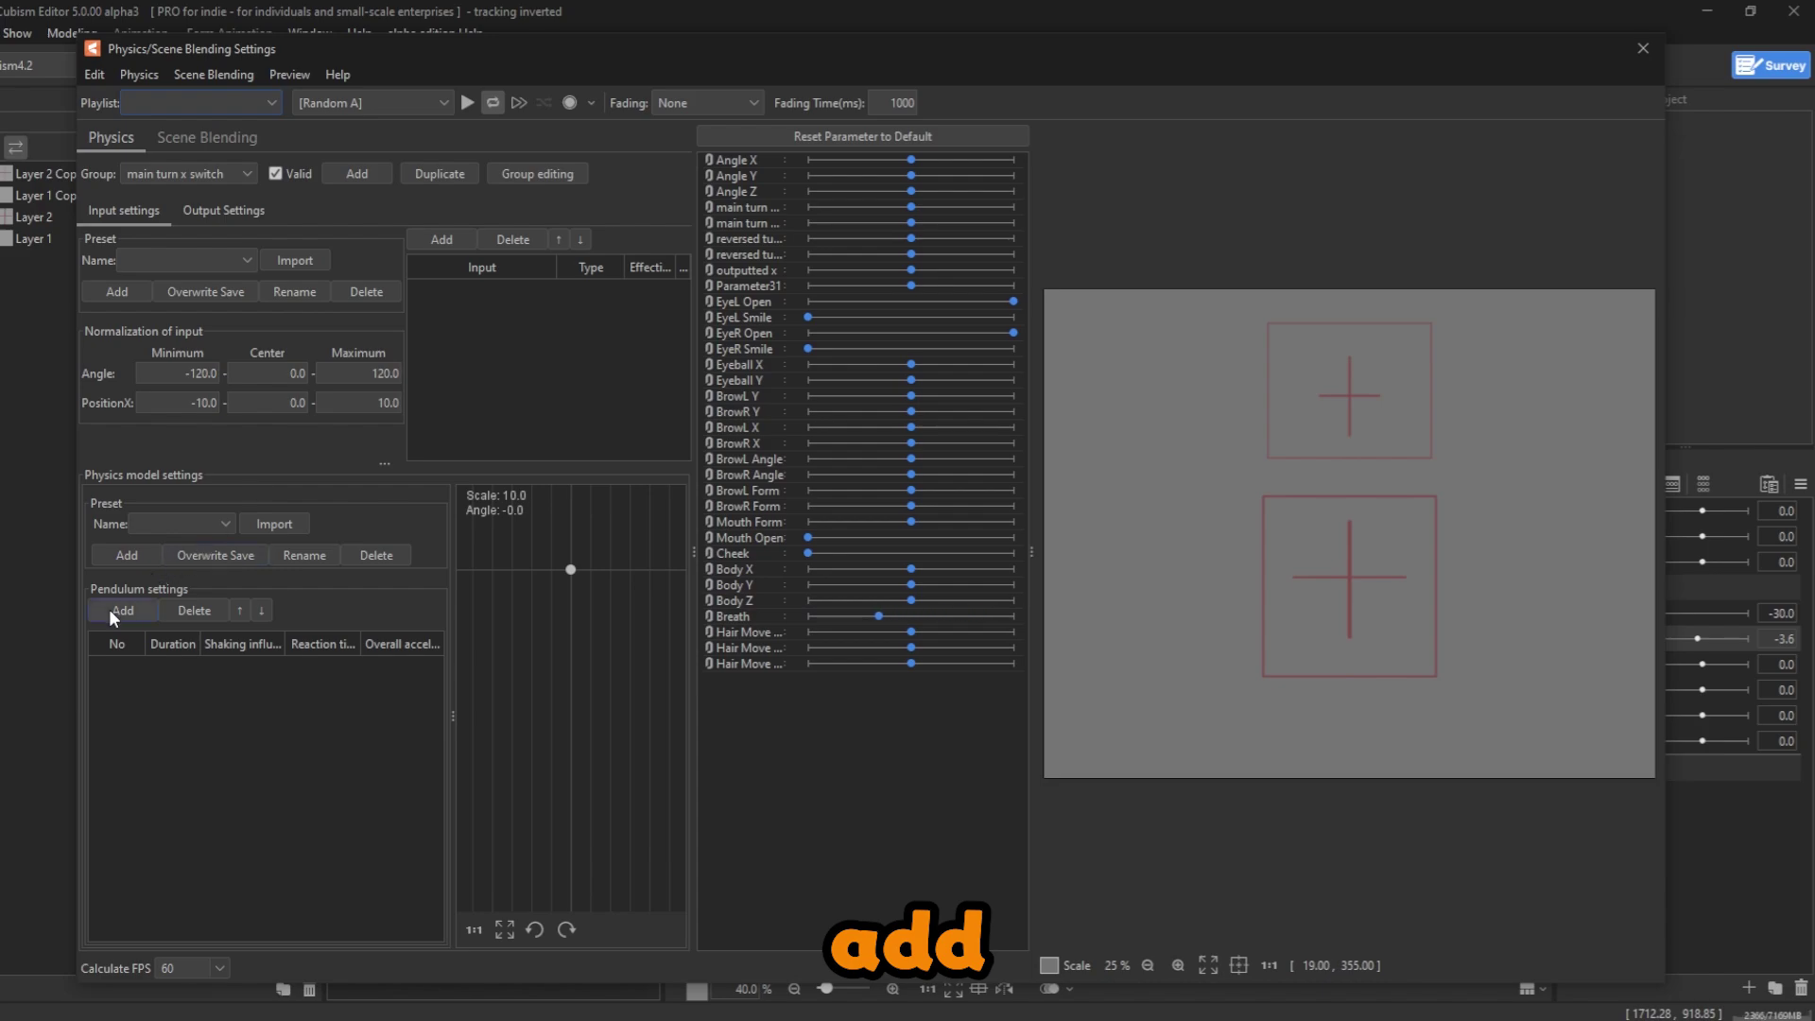
- Add one pendulum to the group and set its shaking influence to 0.7
left_click(112, 609)
right_click(224, 645)
left_click(340, 661)
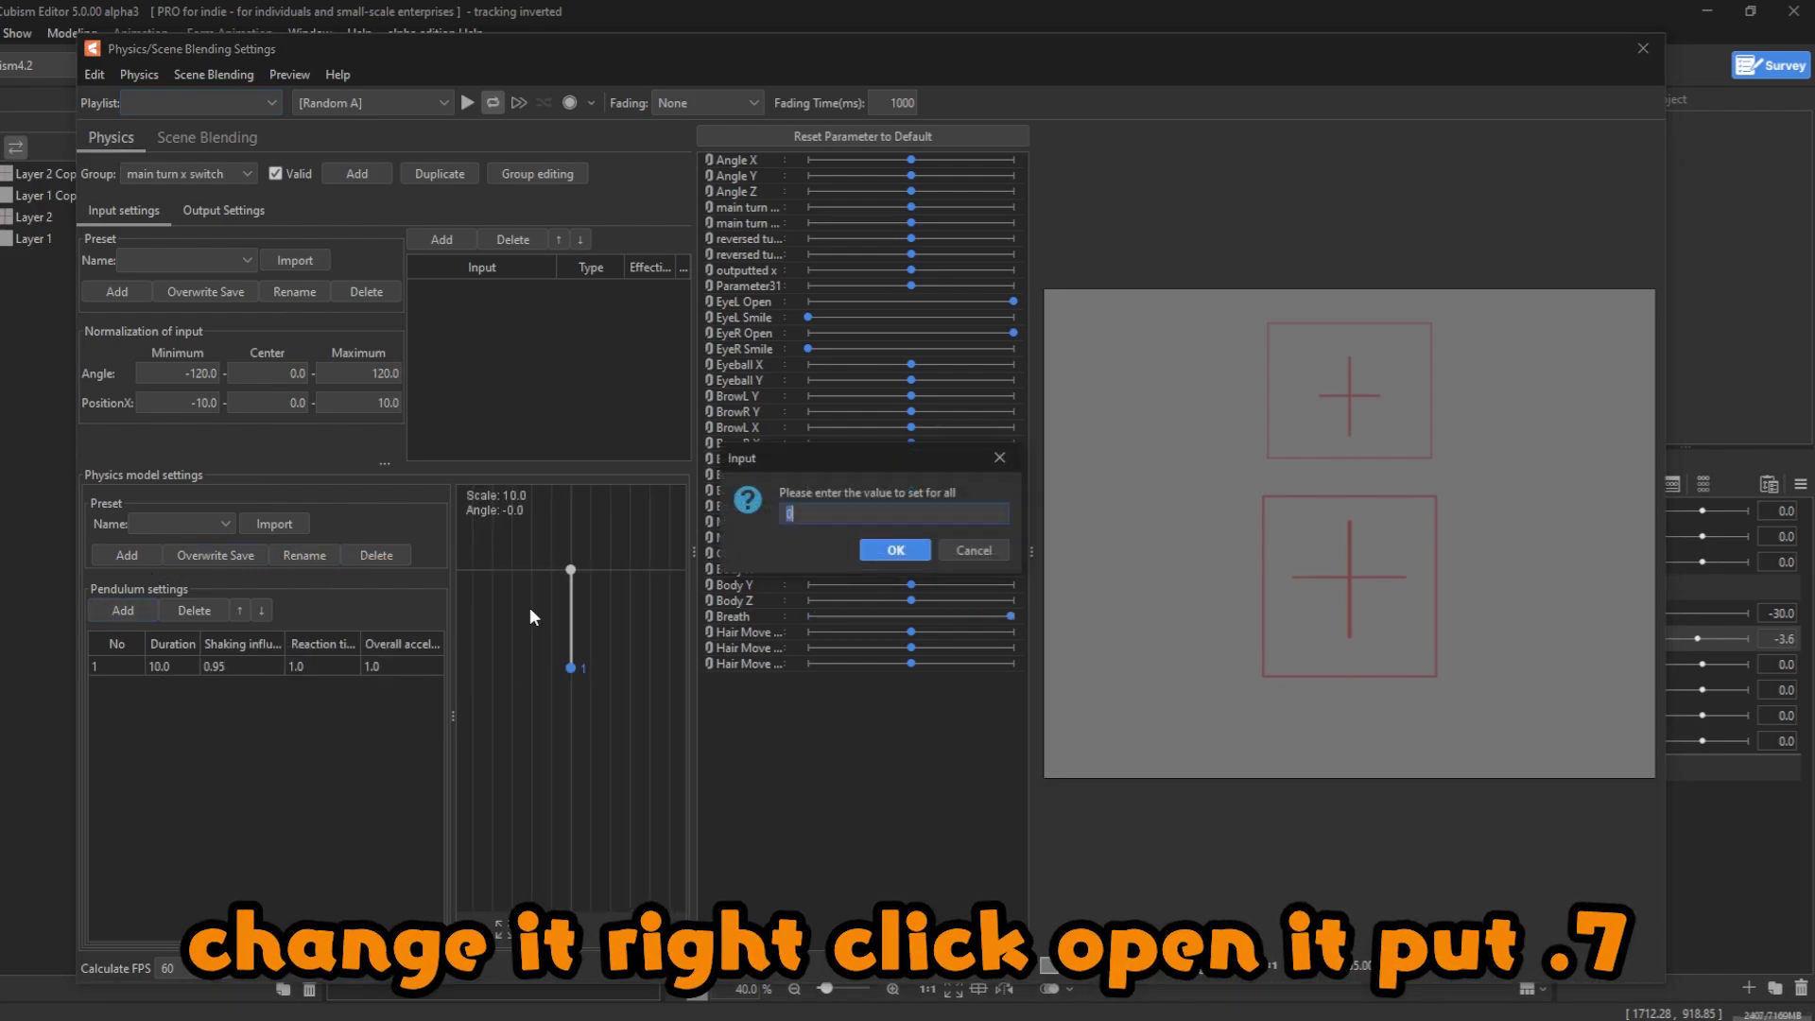
type(".7")
key("Return")
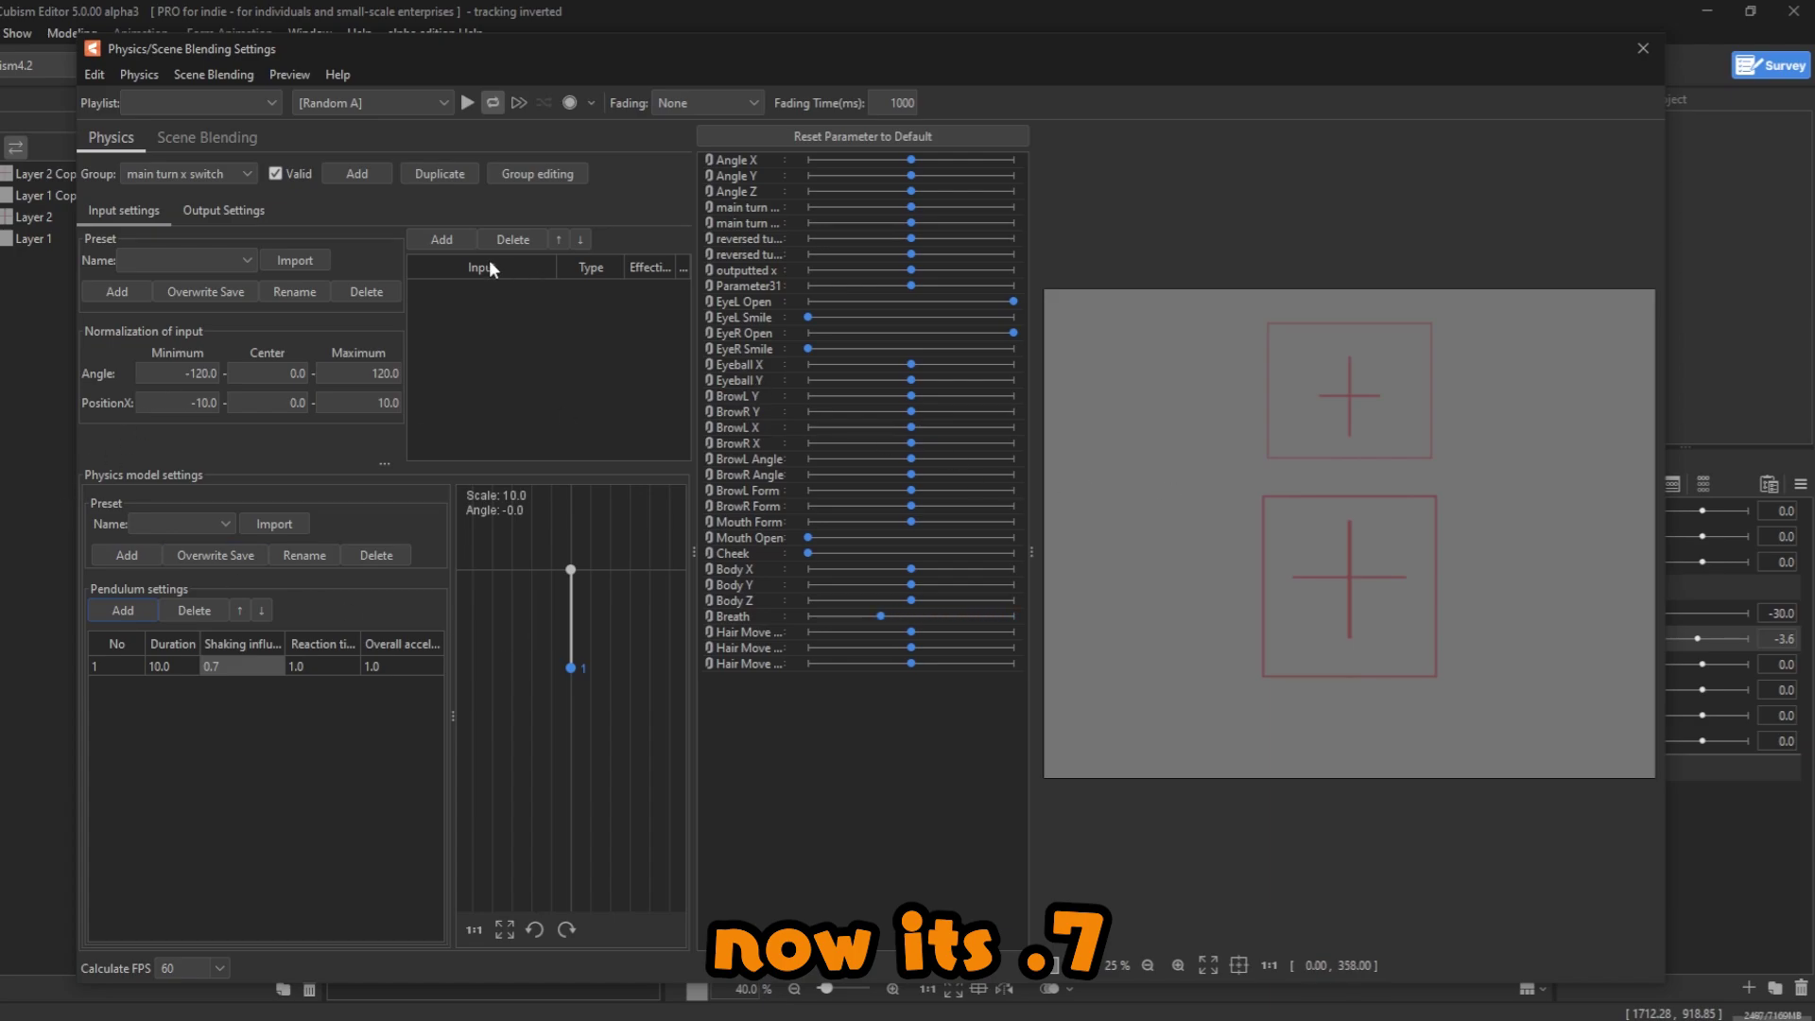
- Add Angle X as an input parameter of the main turn x switch group
left_click(458, 238)
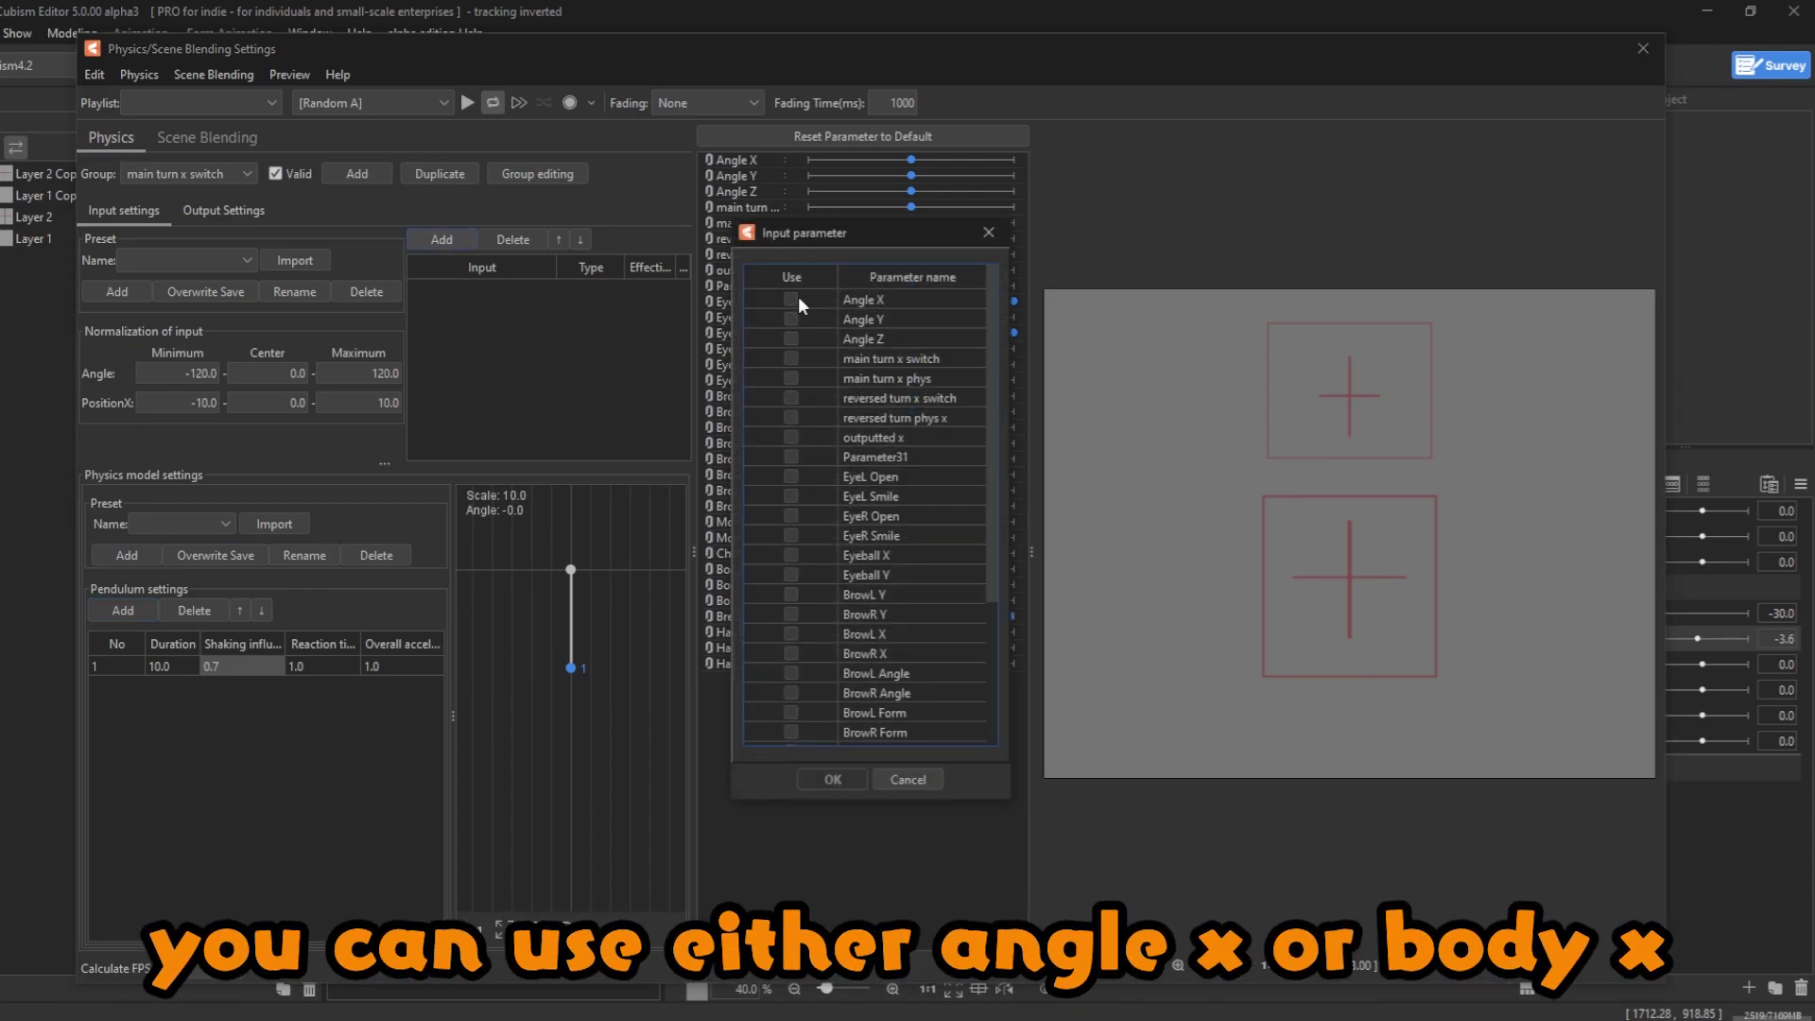
scroll(879, 615, "down", 3)
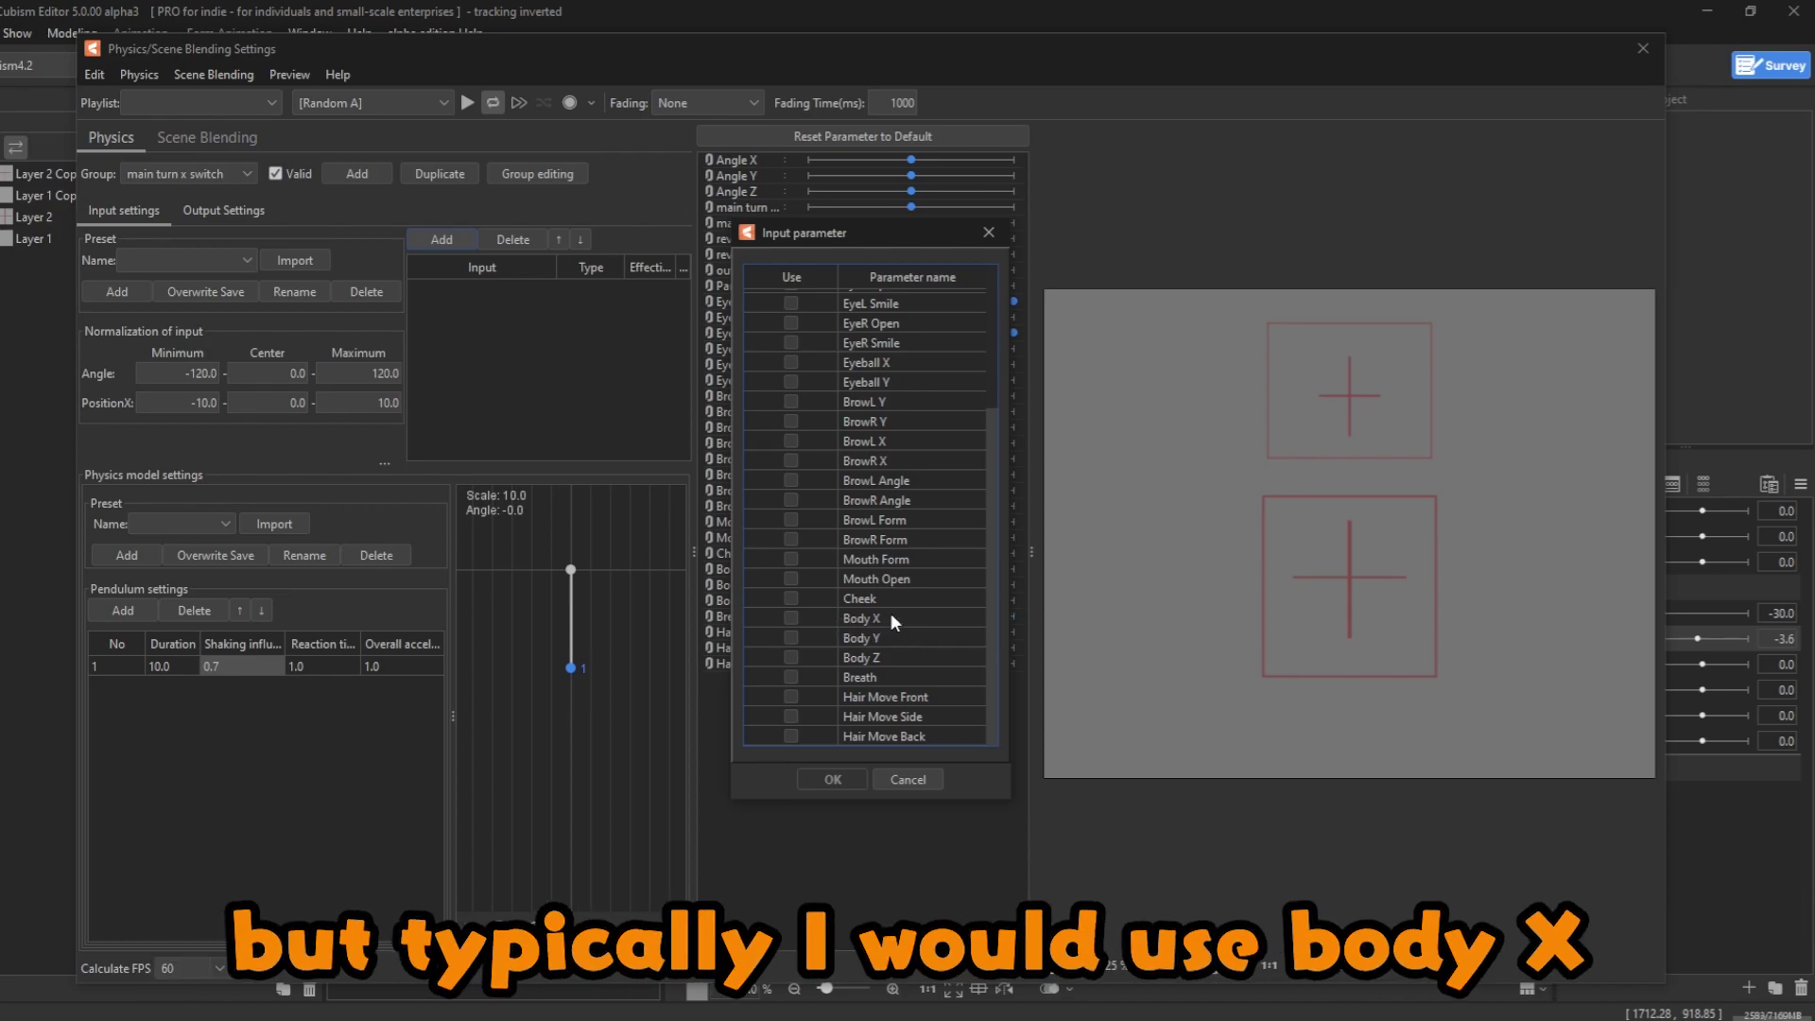
scroll(904, 592, "up", 3)
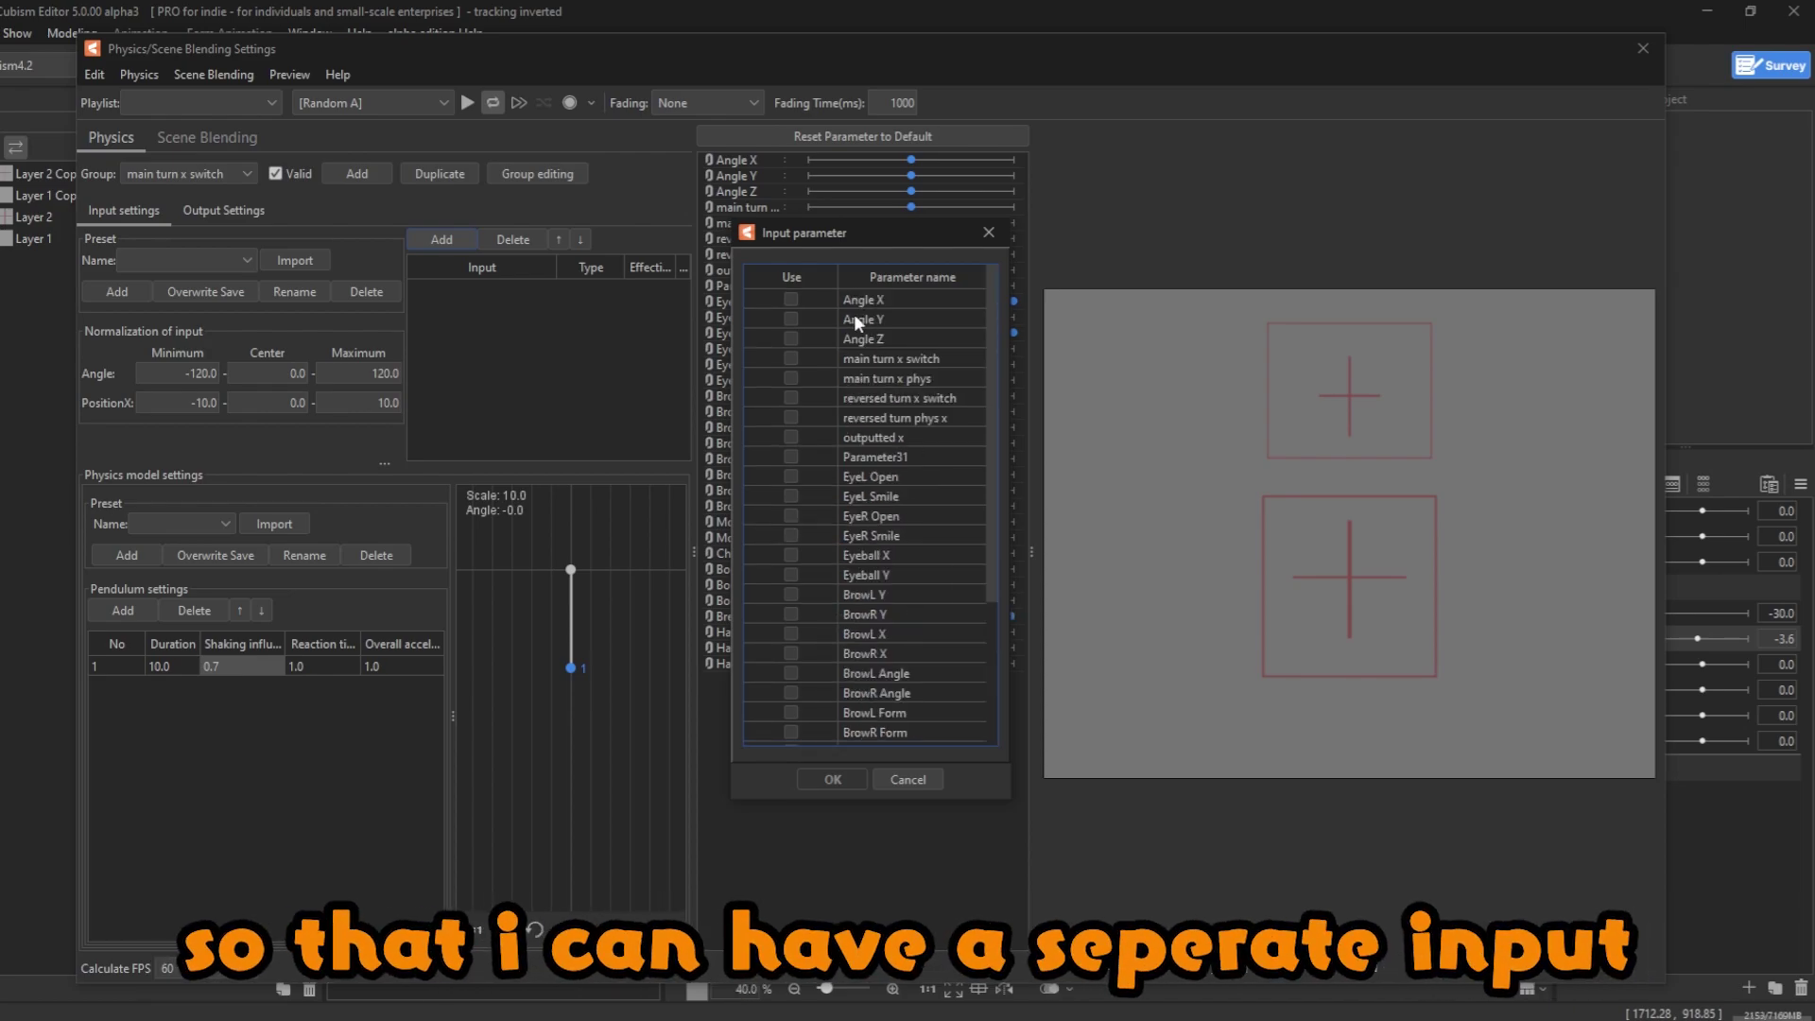
scroll(902, 365, "down", 3)
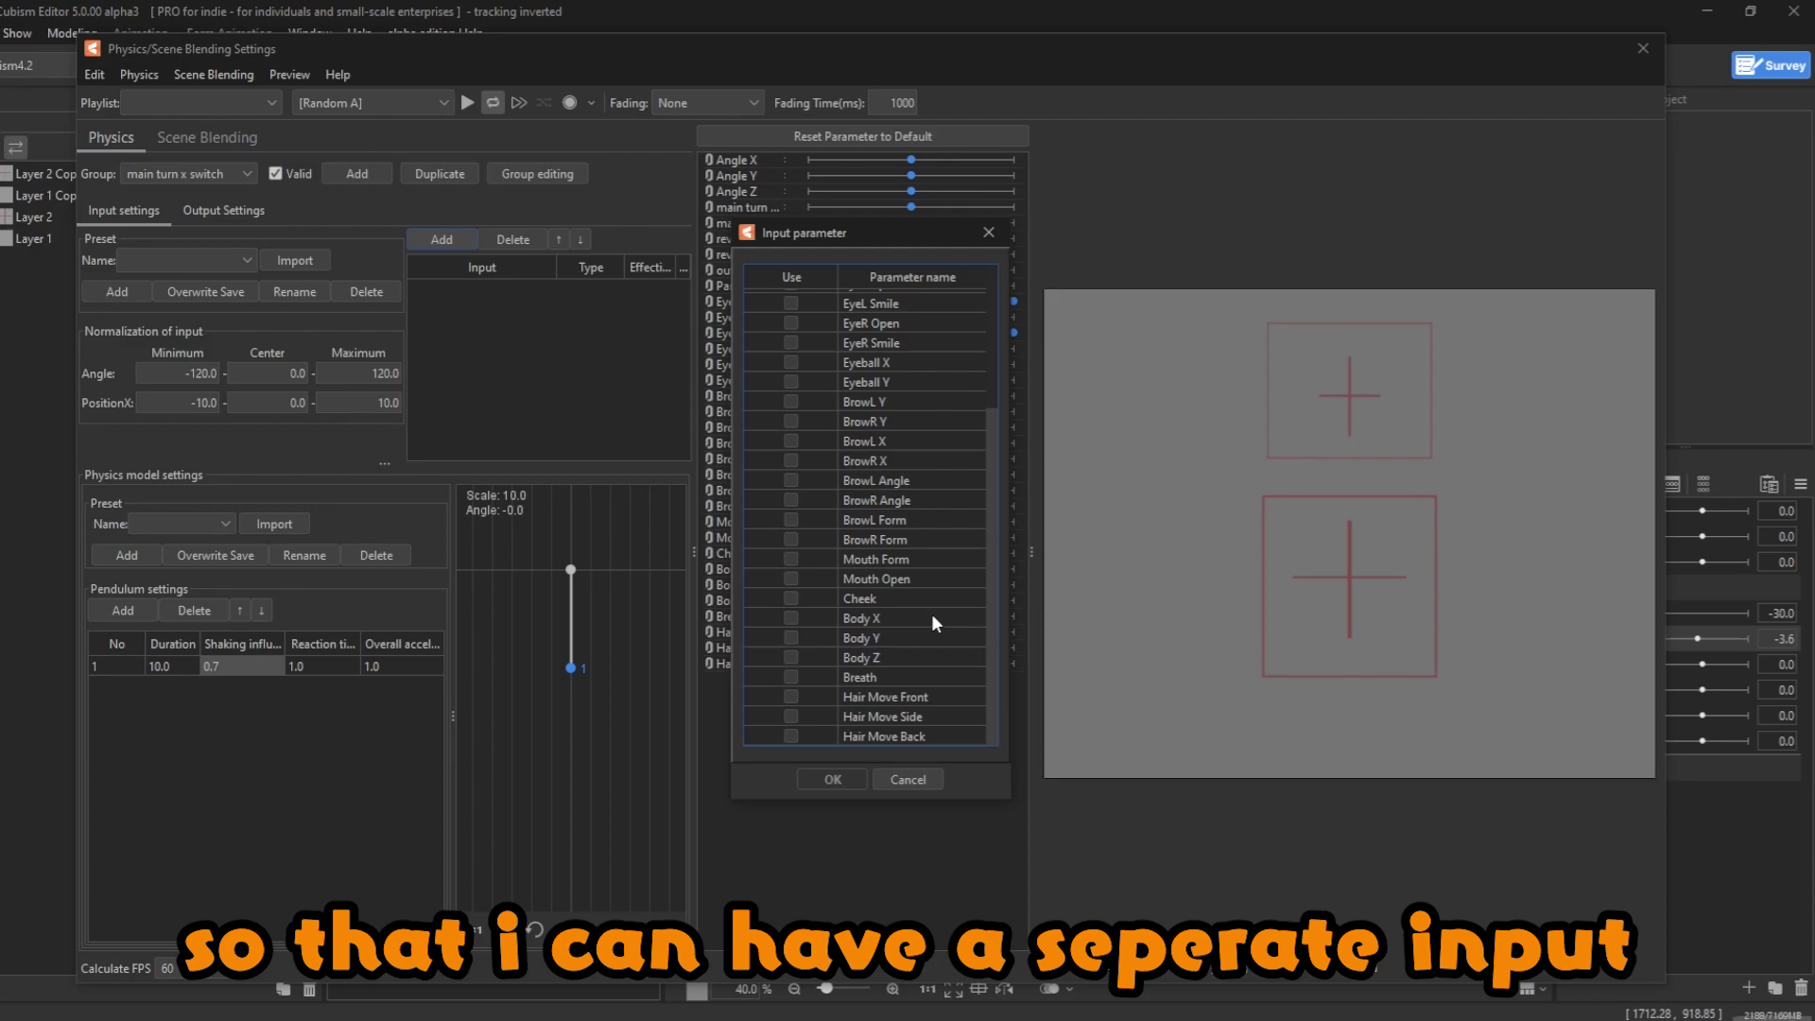
scroll(932, 615, "up", 3)
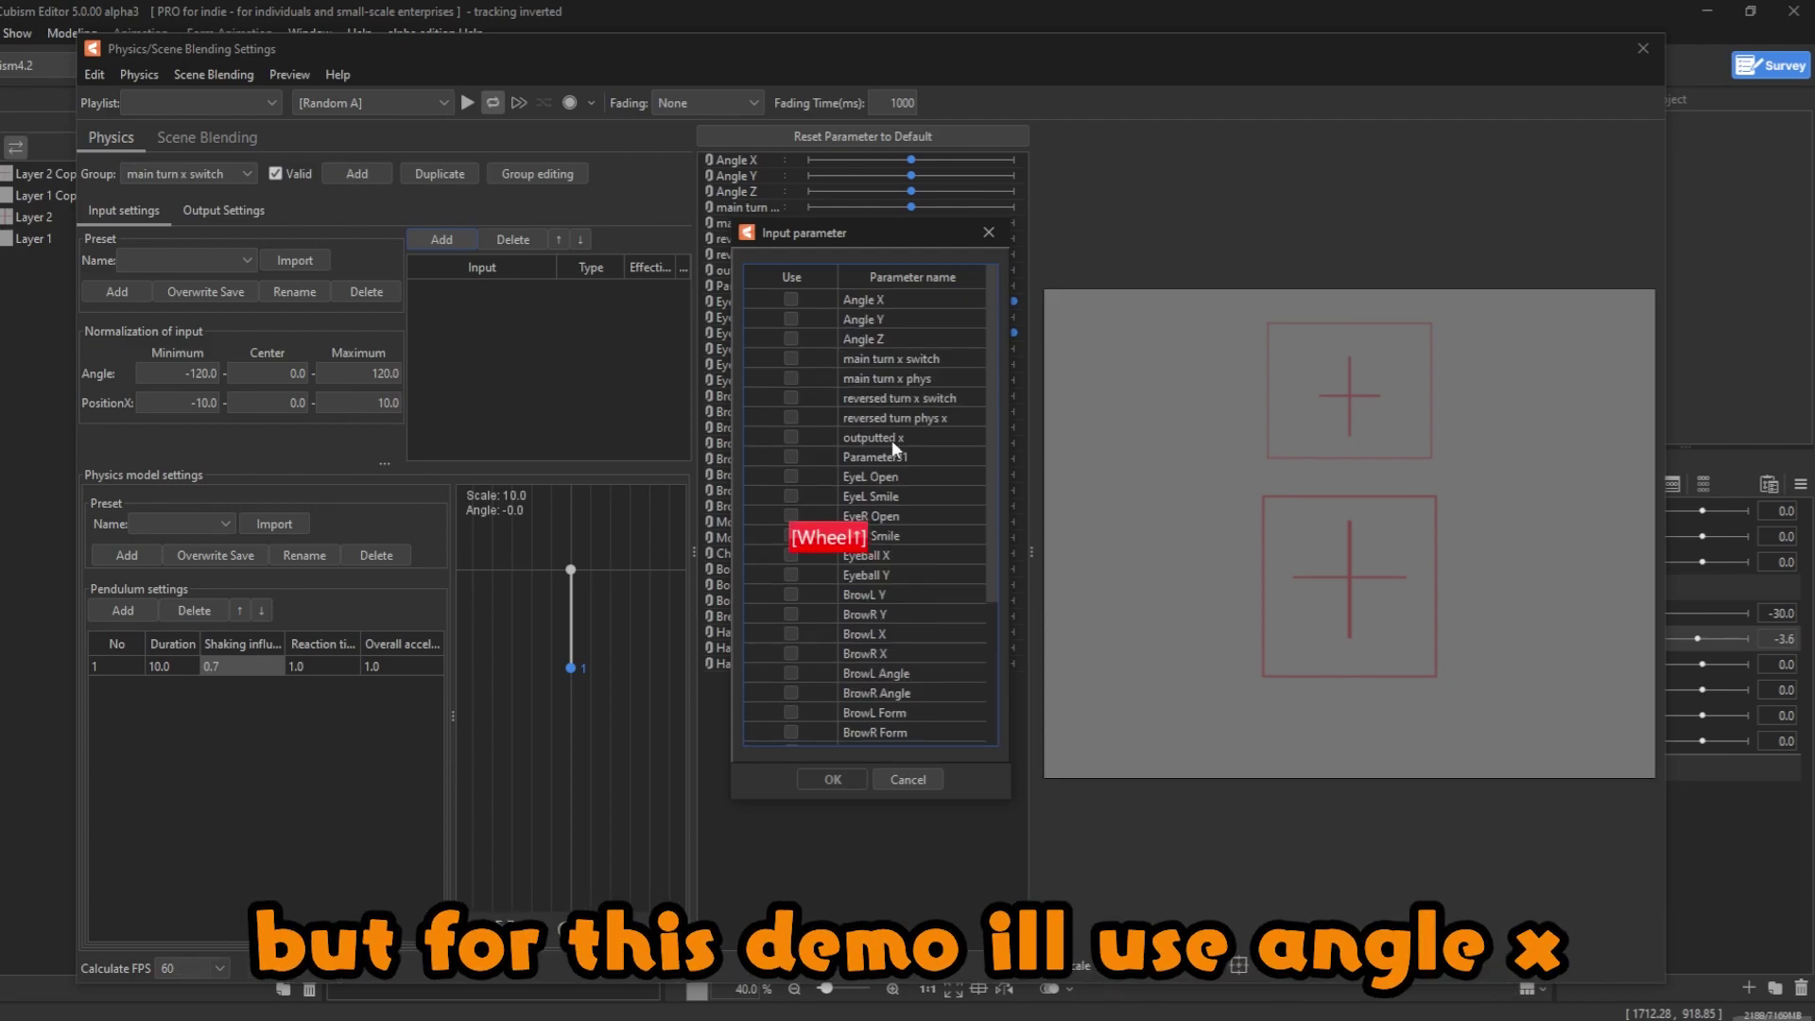
left_click(790, 297)
left_click(821, 779)
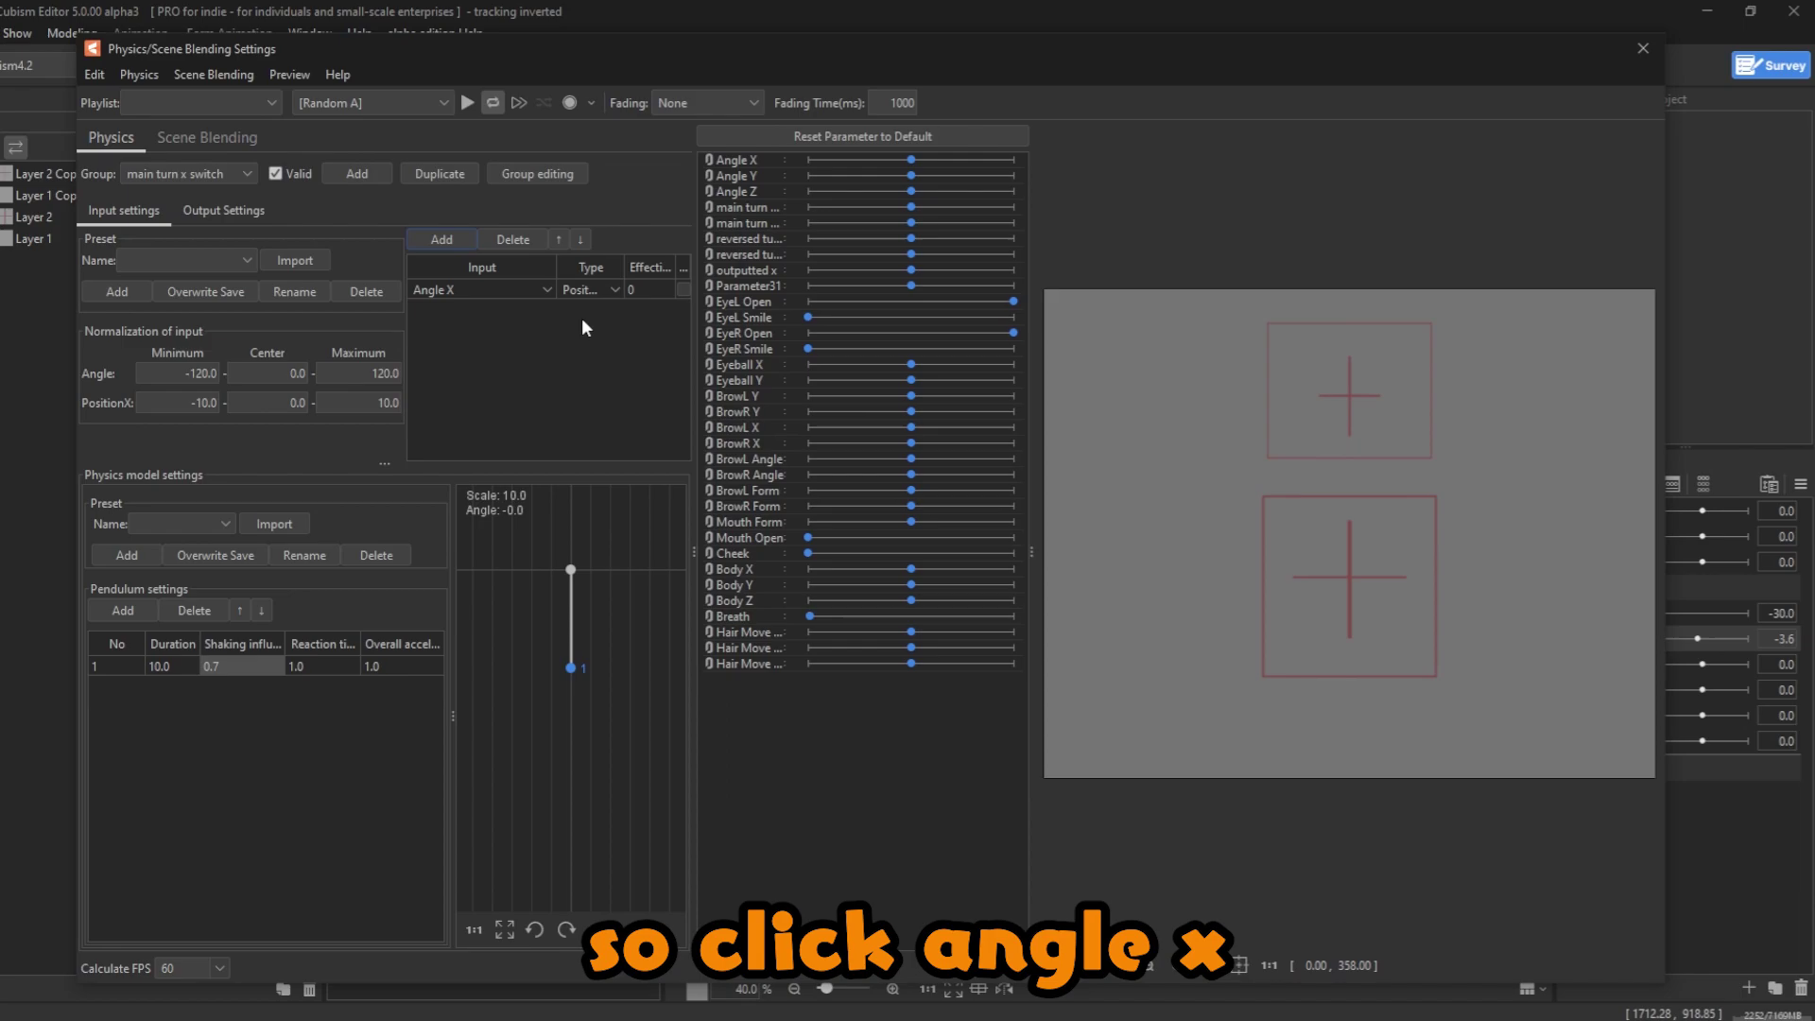
- Add the main turn x switch parameter as a second input of the group
left_click(440, 240)
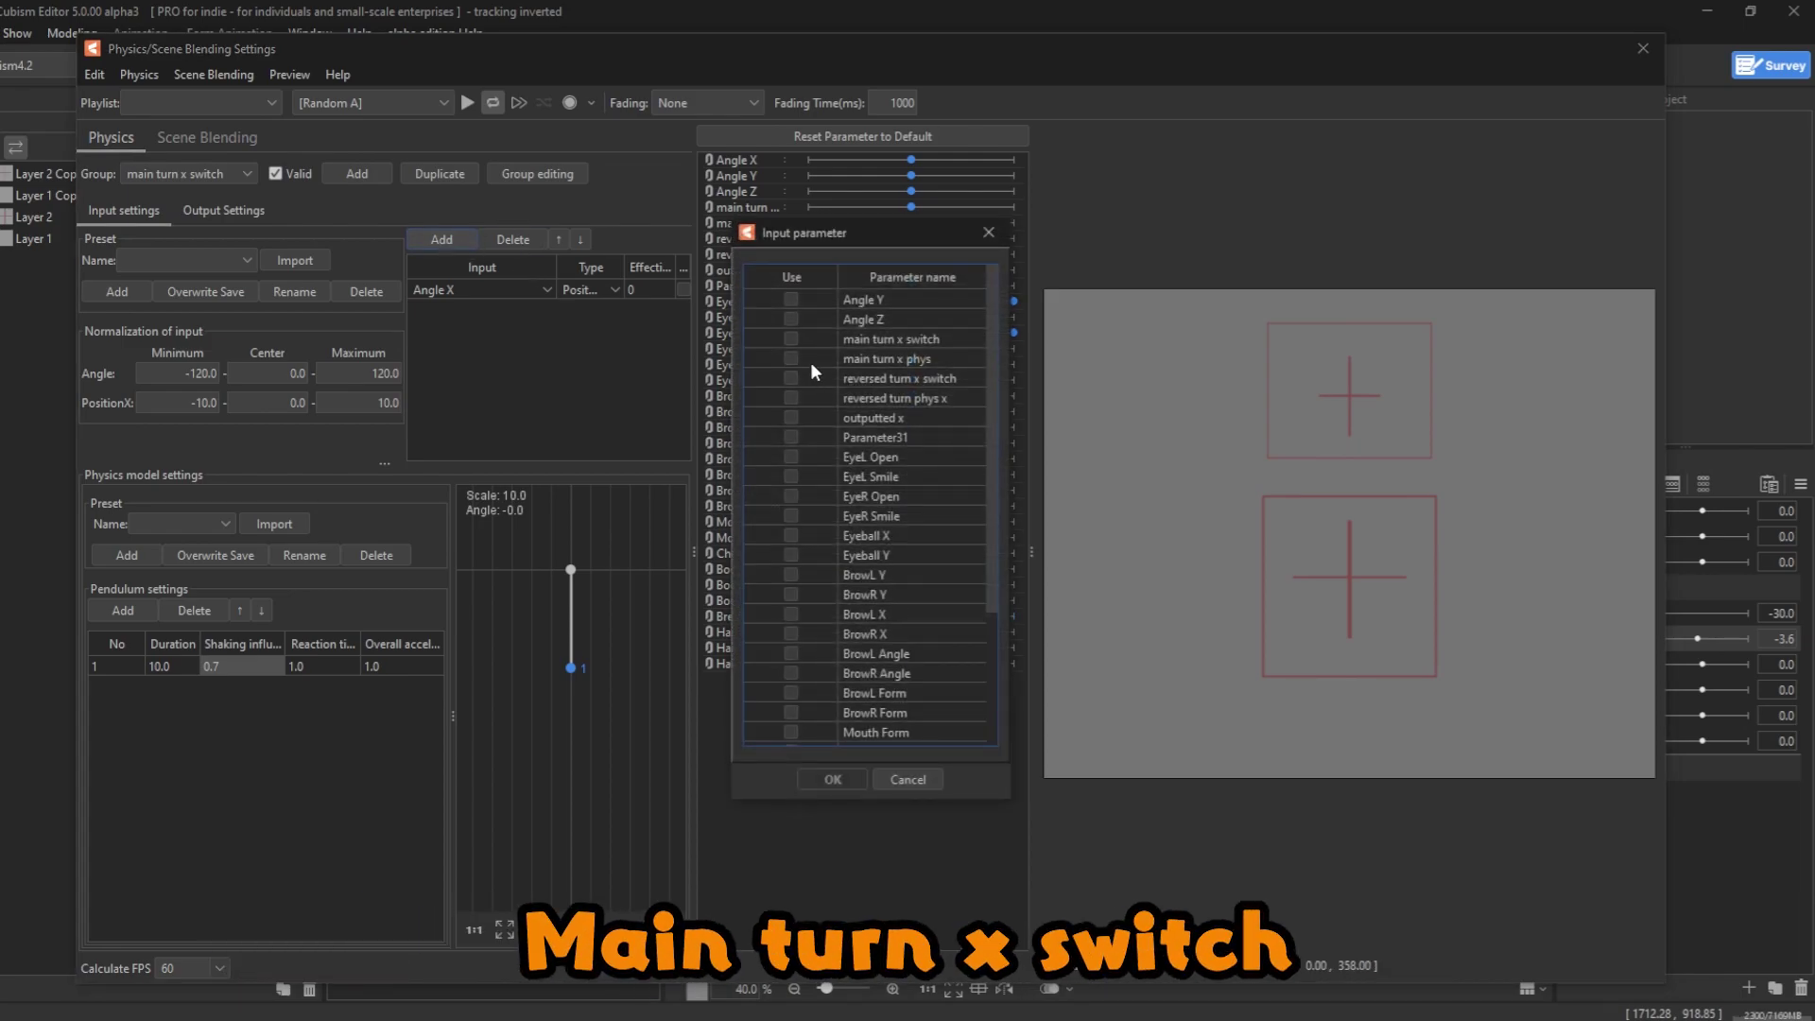
left_click(792, 338)
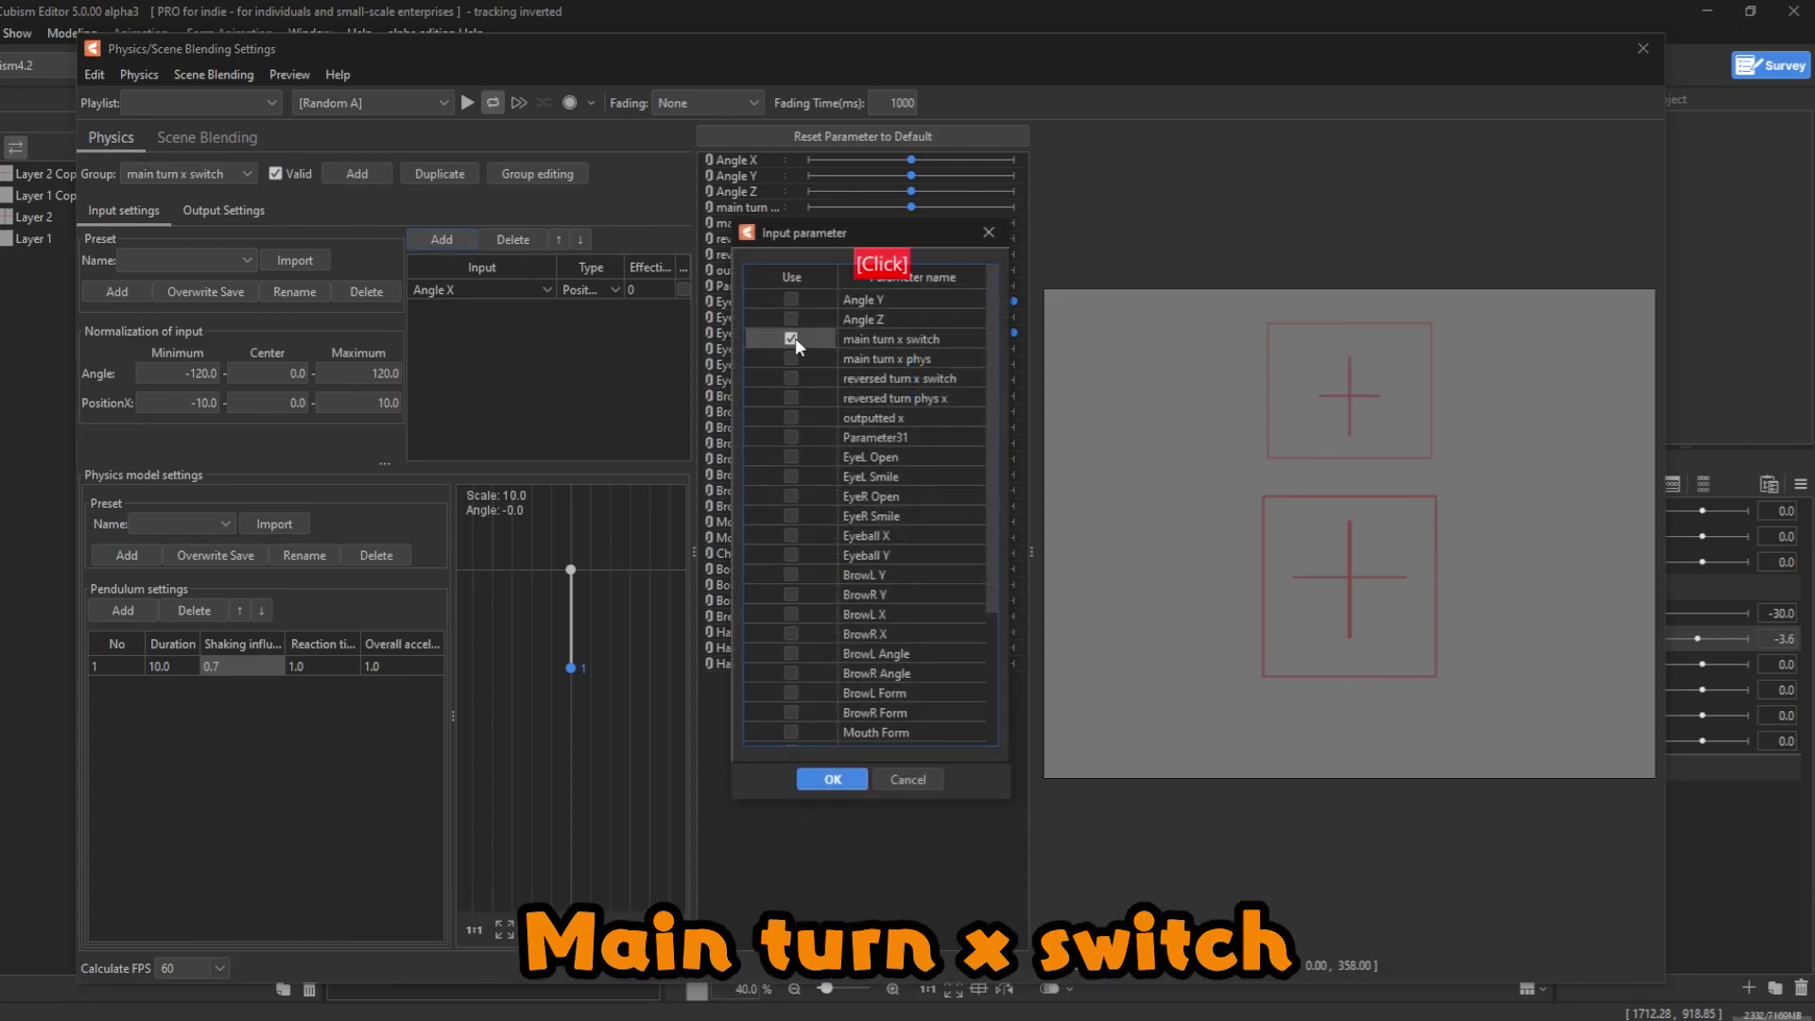
left_click(833, 779)
- Add main turn x phys as the output parameter of the group
left_click(208, 207)
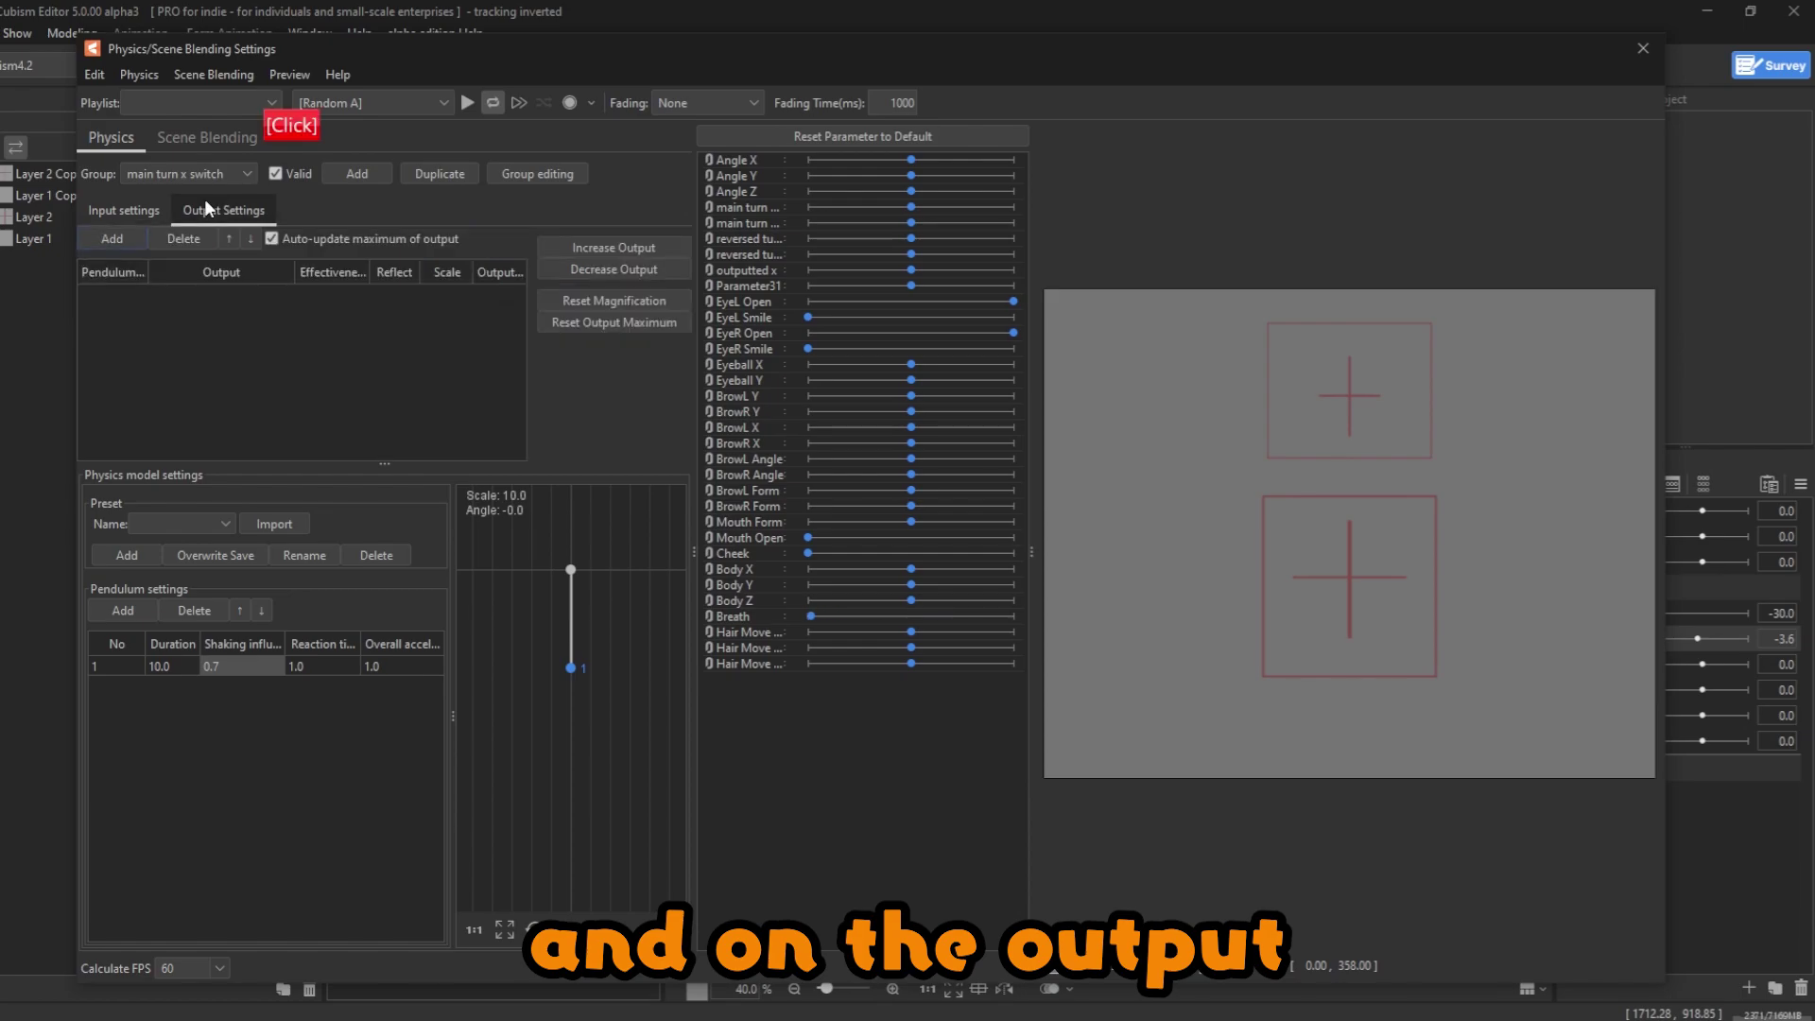
left_click(113, 239)
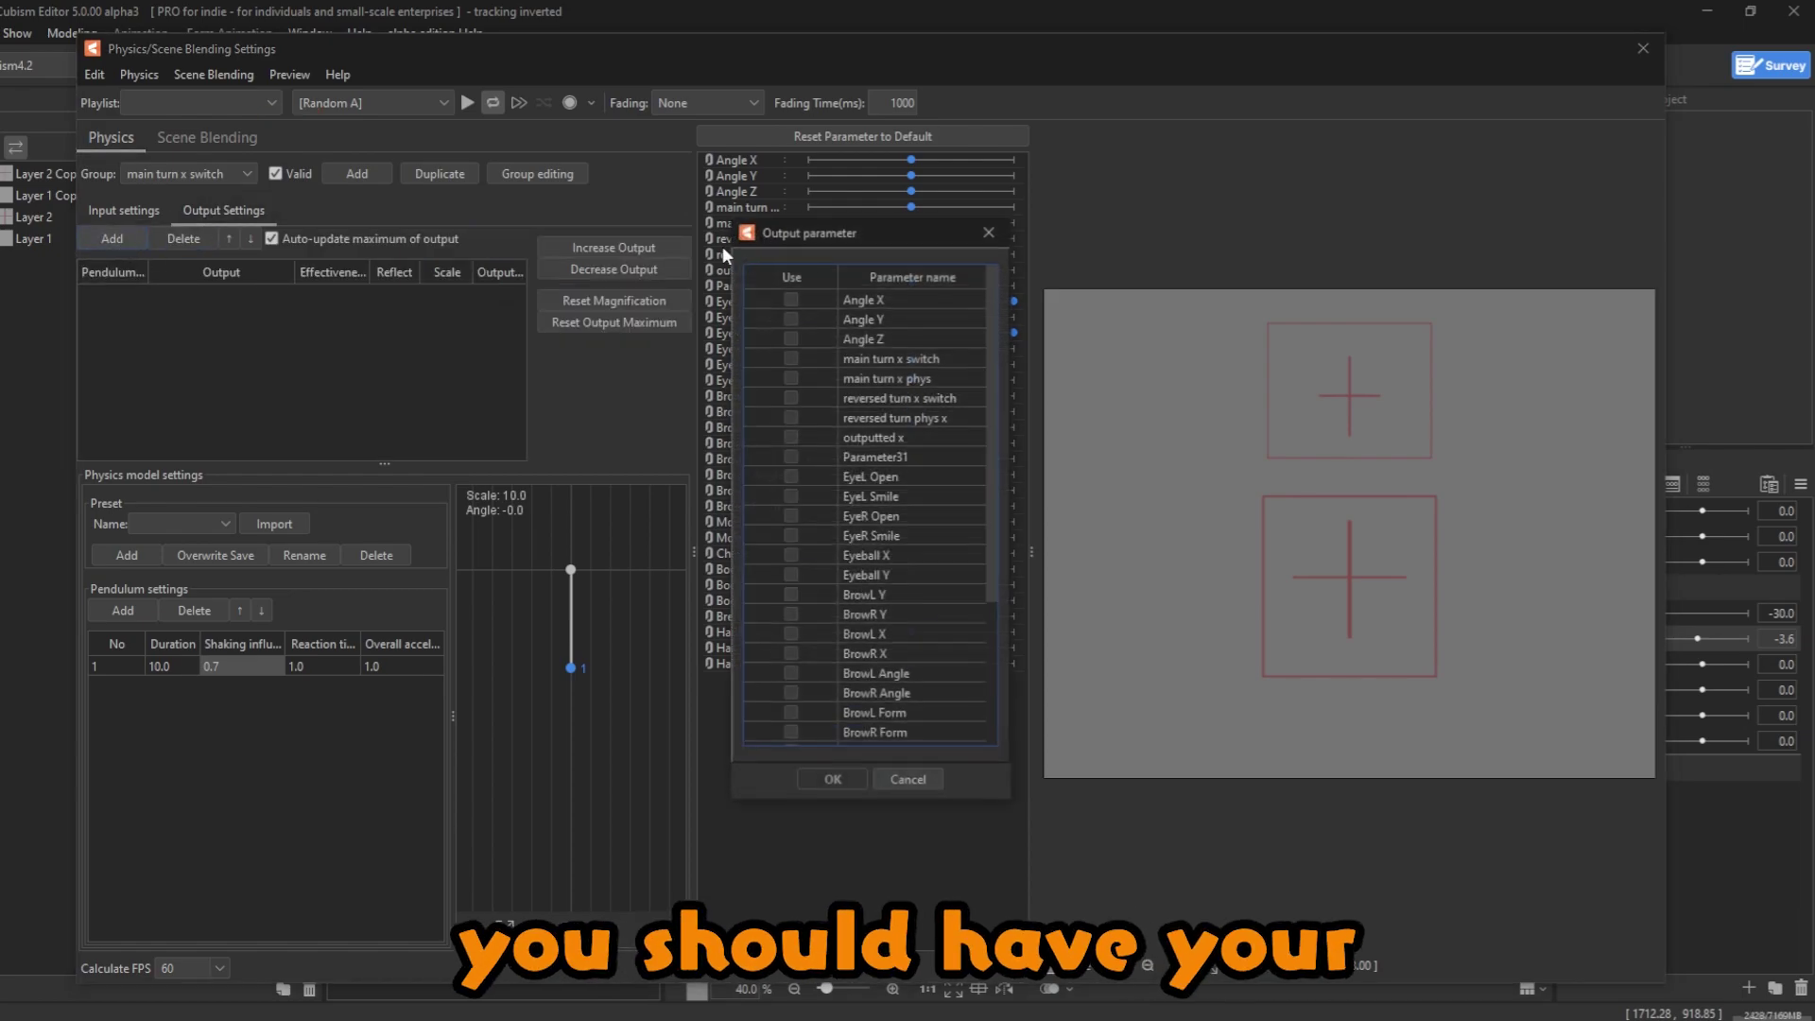
left_click(791, 378)
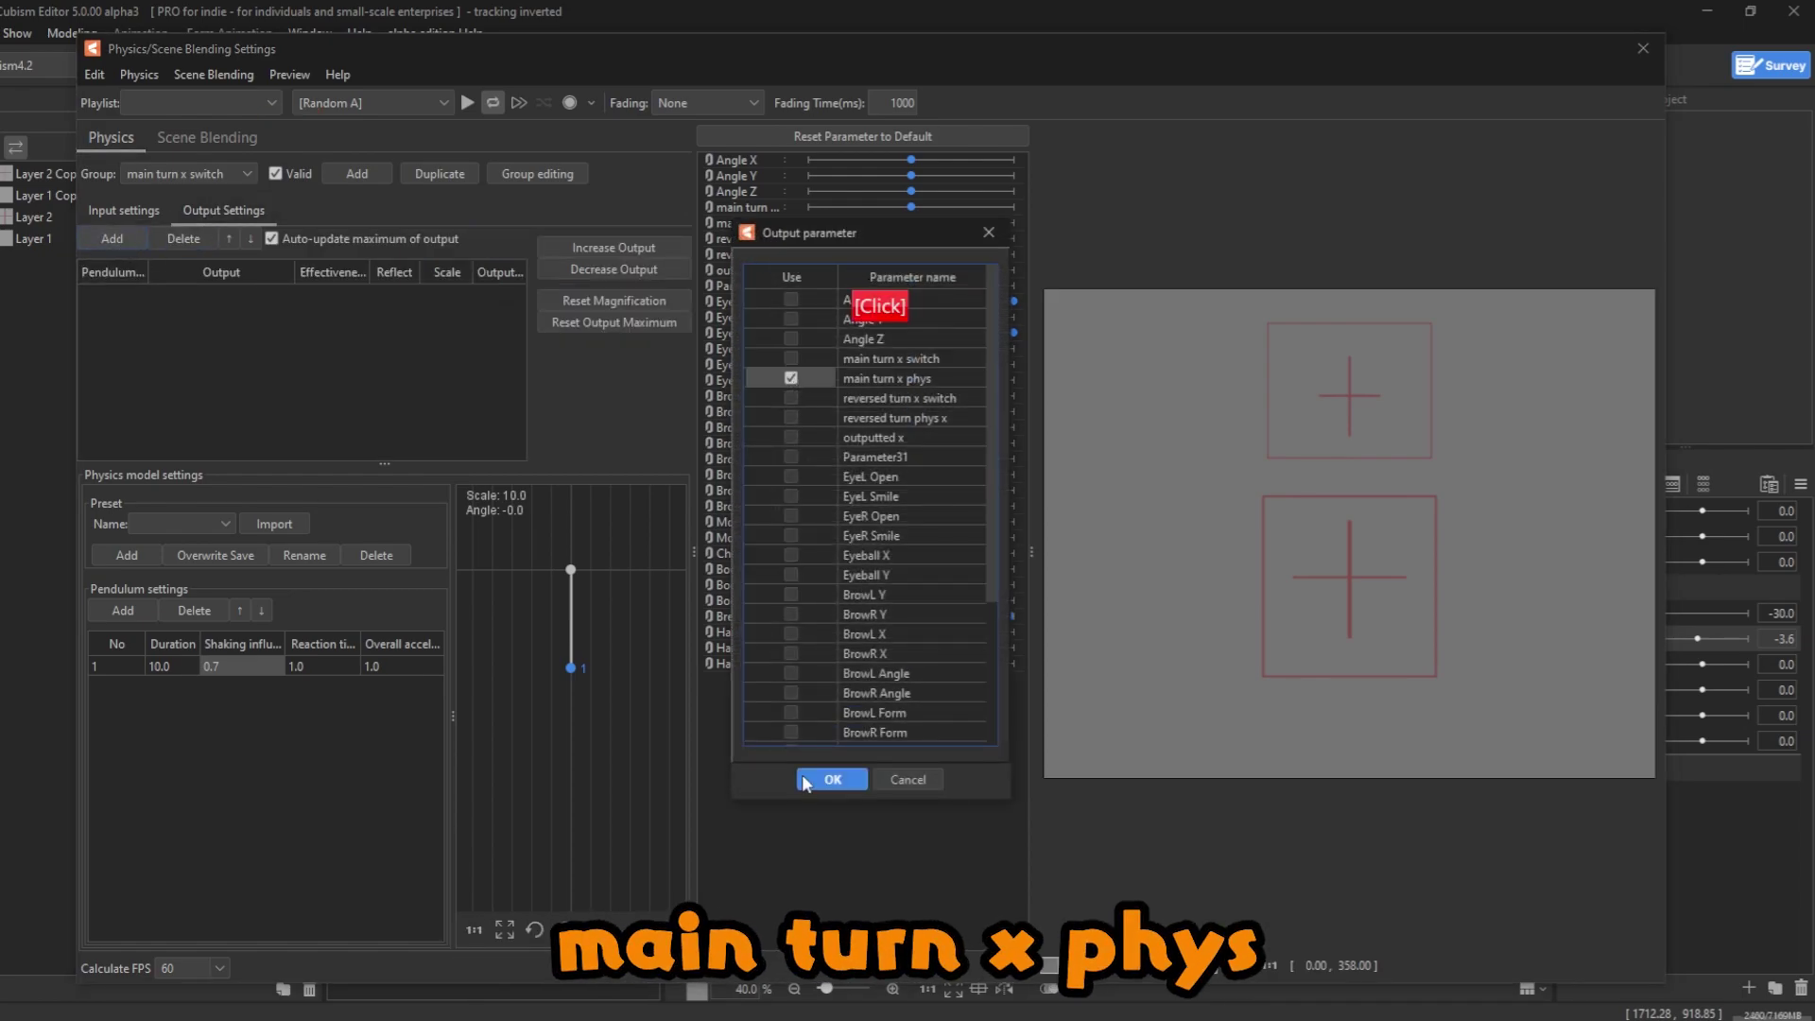
left_click(831, 779)
- Set the type of both inputs to Angle and give Angle X an effectiveness of 25
left_click(127, 211)
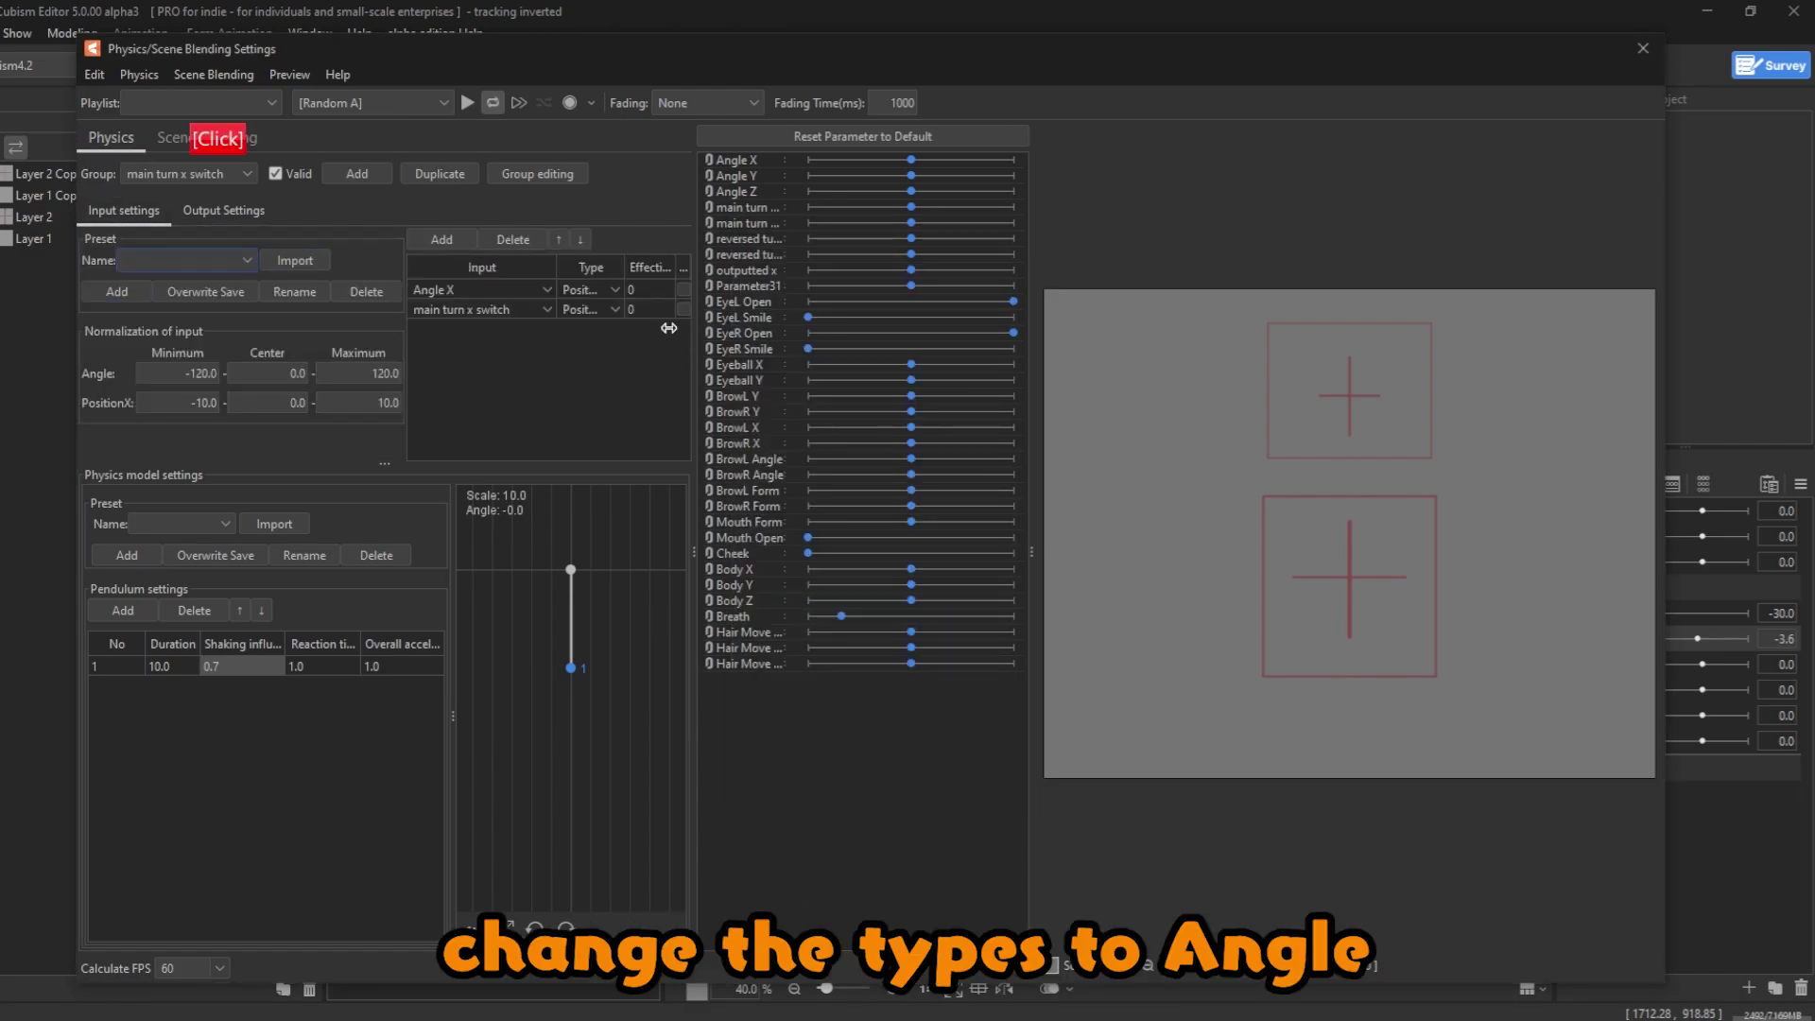
left_click(602, 309)
left_click(598, 348)
left_click(594, 288)
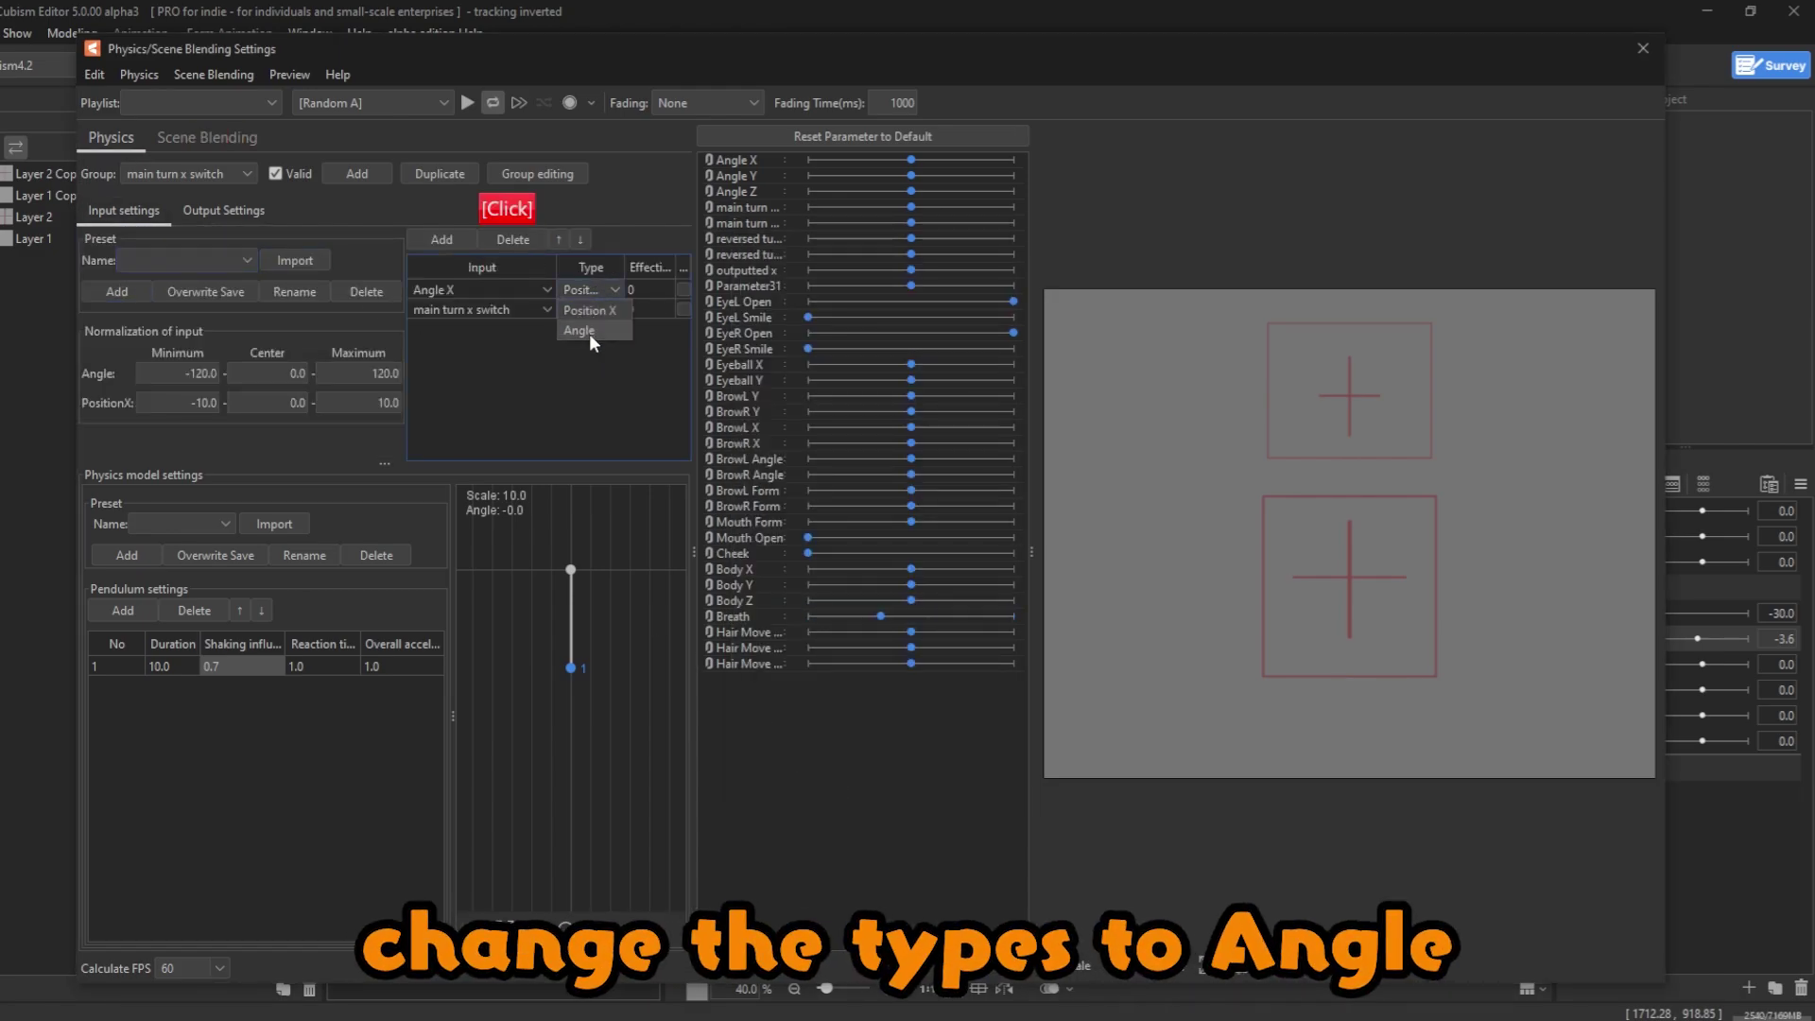
left_click(588, 331)
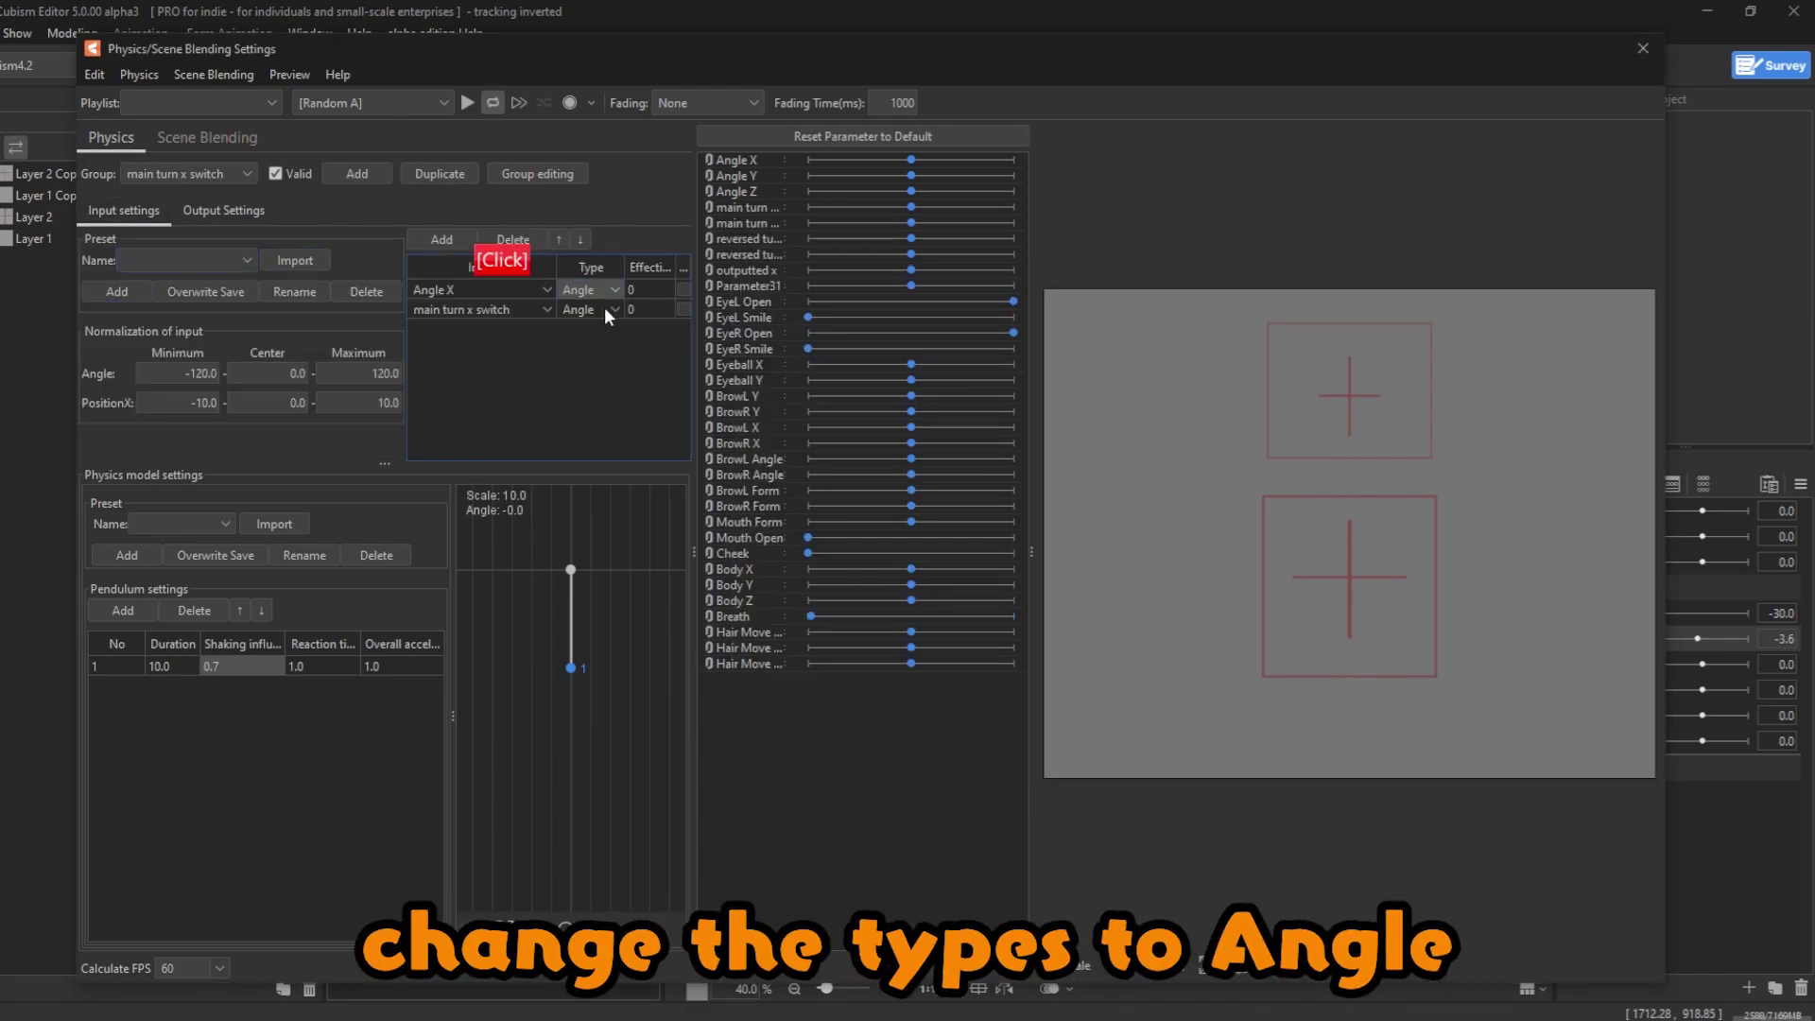
double_click(652, 294)
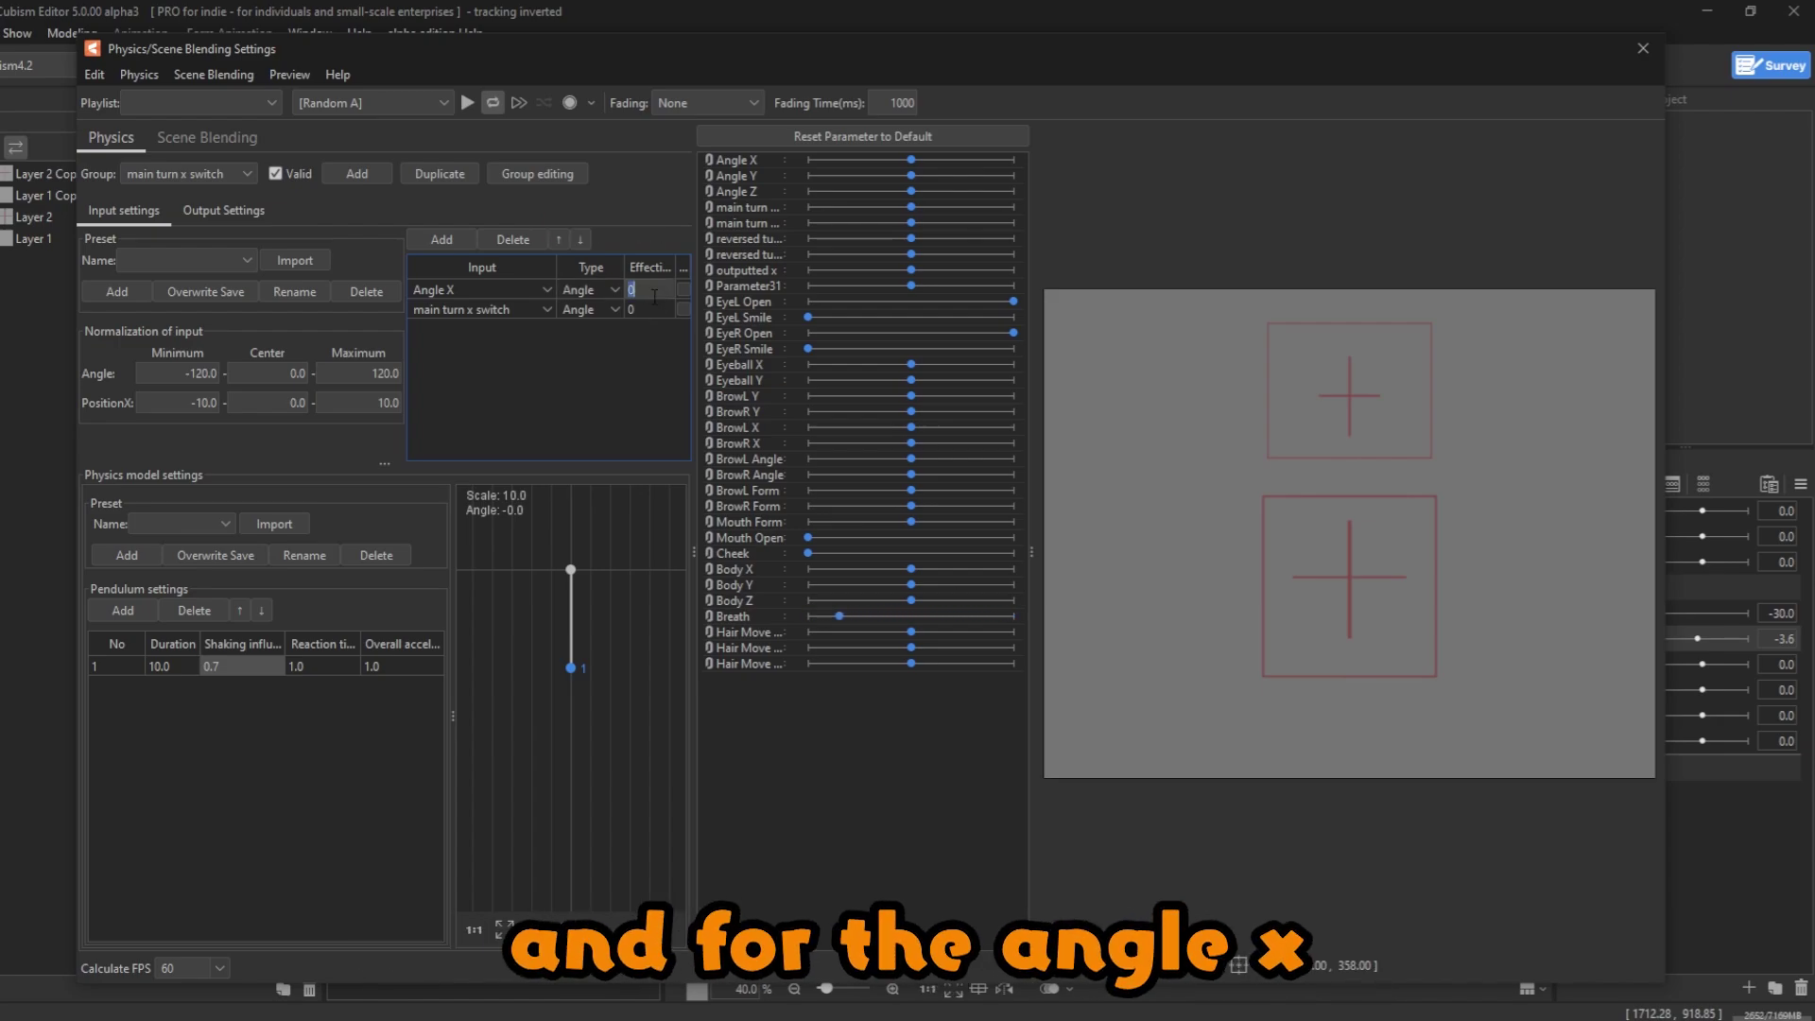
key("Return")
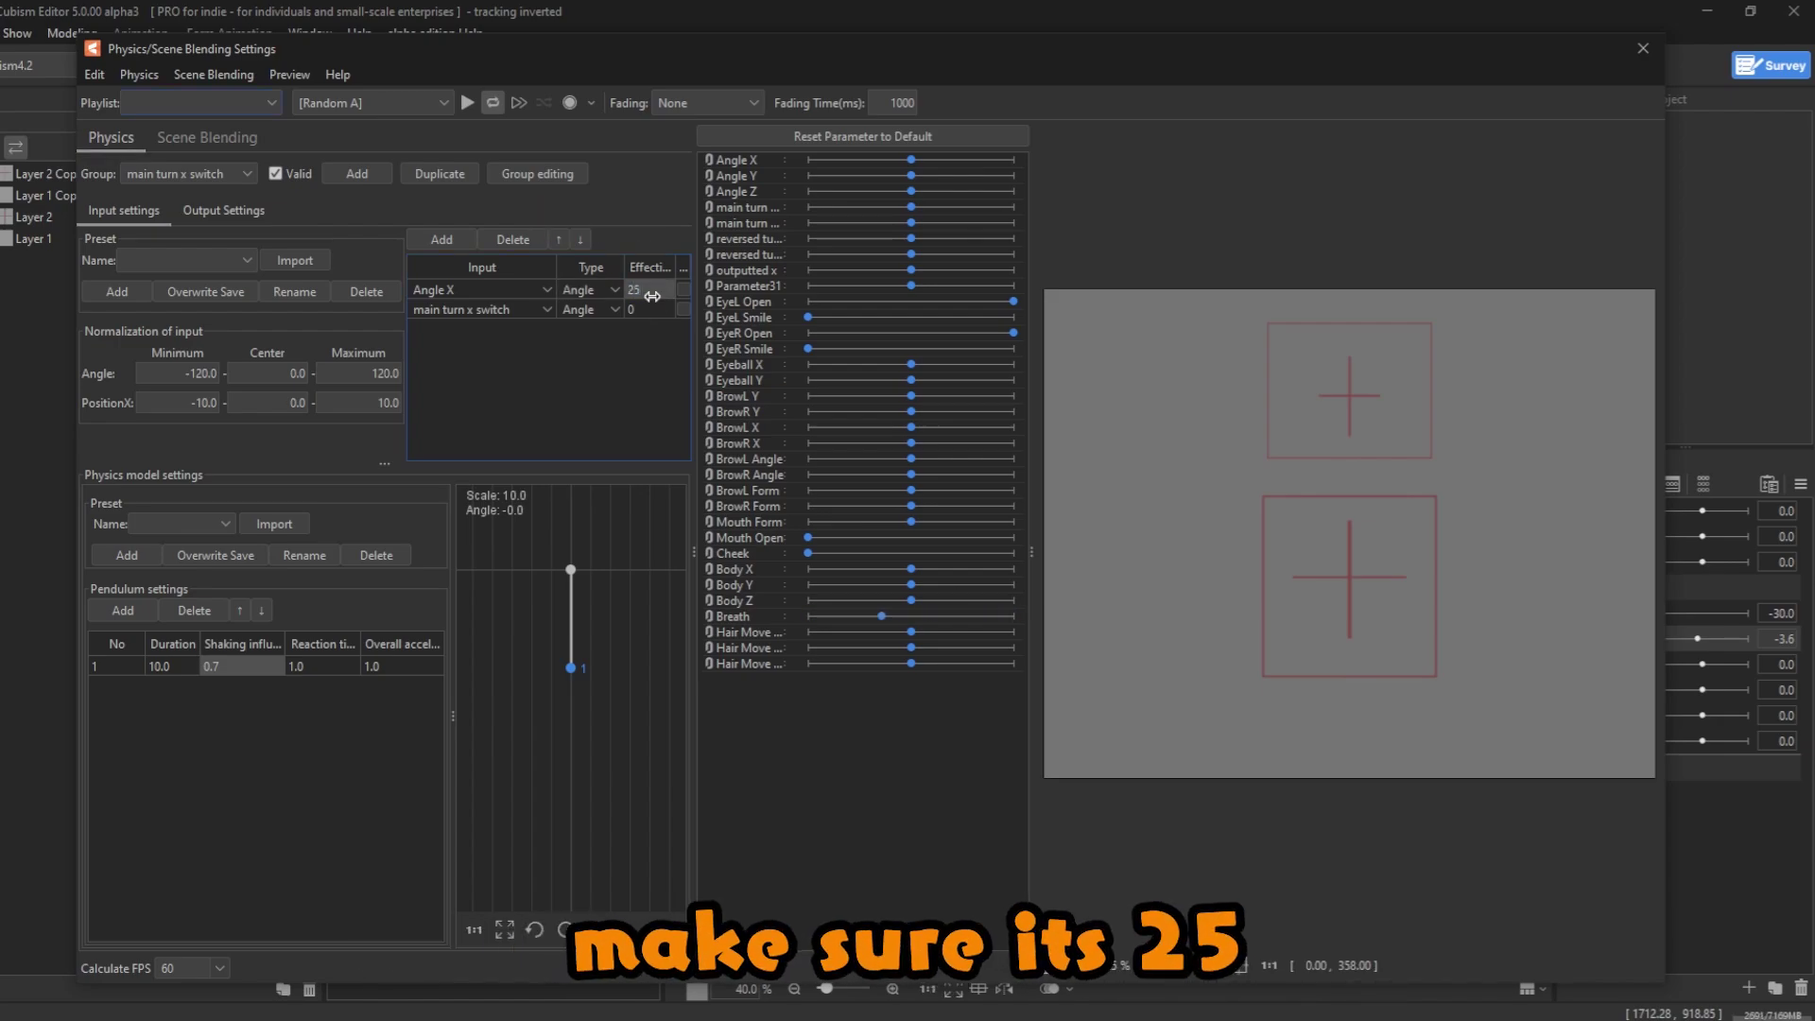
- Increase the main turn x phys output to 100 and test its response by moving the preview's tracking to both sides
left_click_drag(1464, 469, 208, 378)
left_click(234, 216)
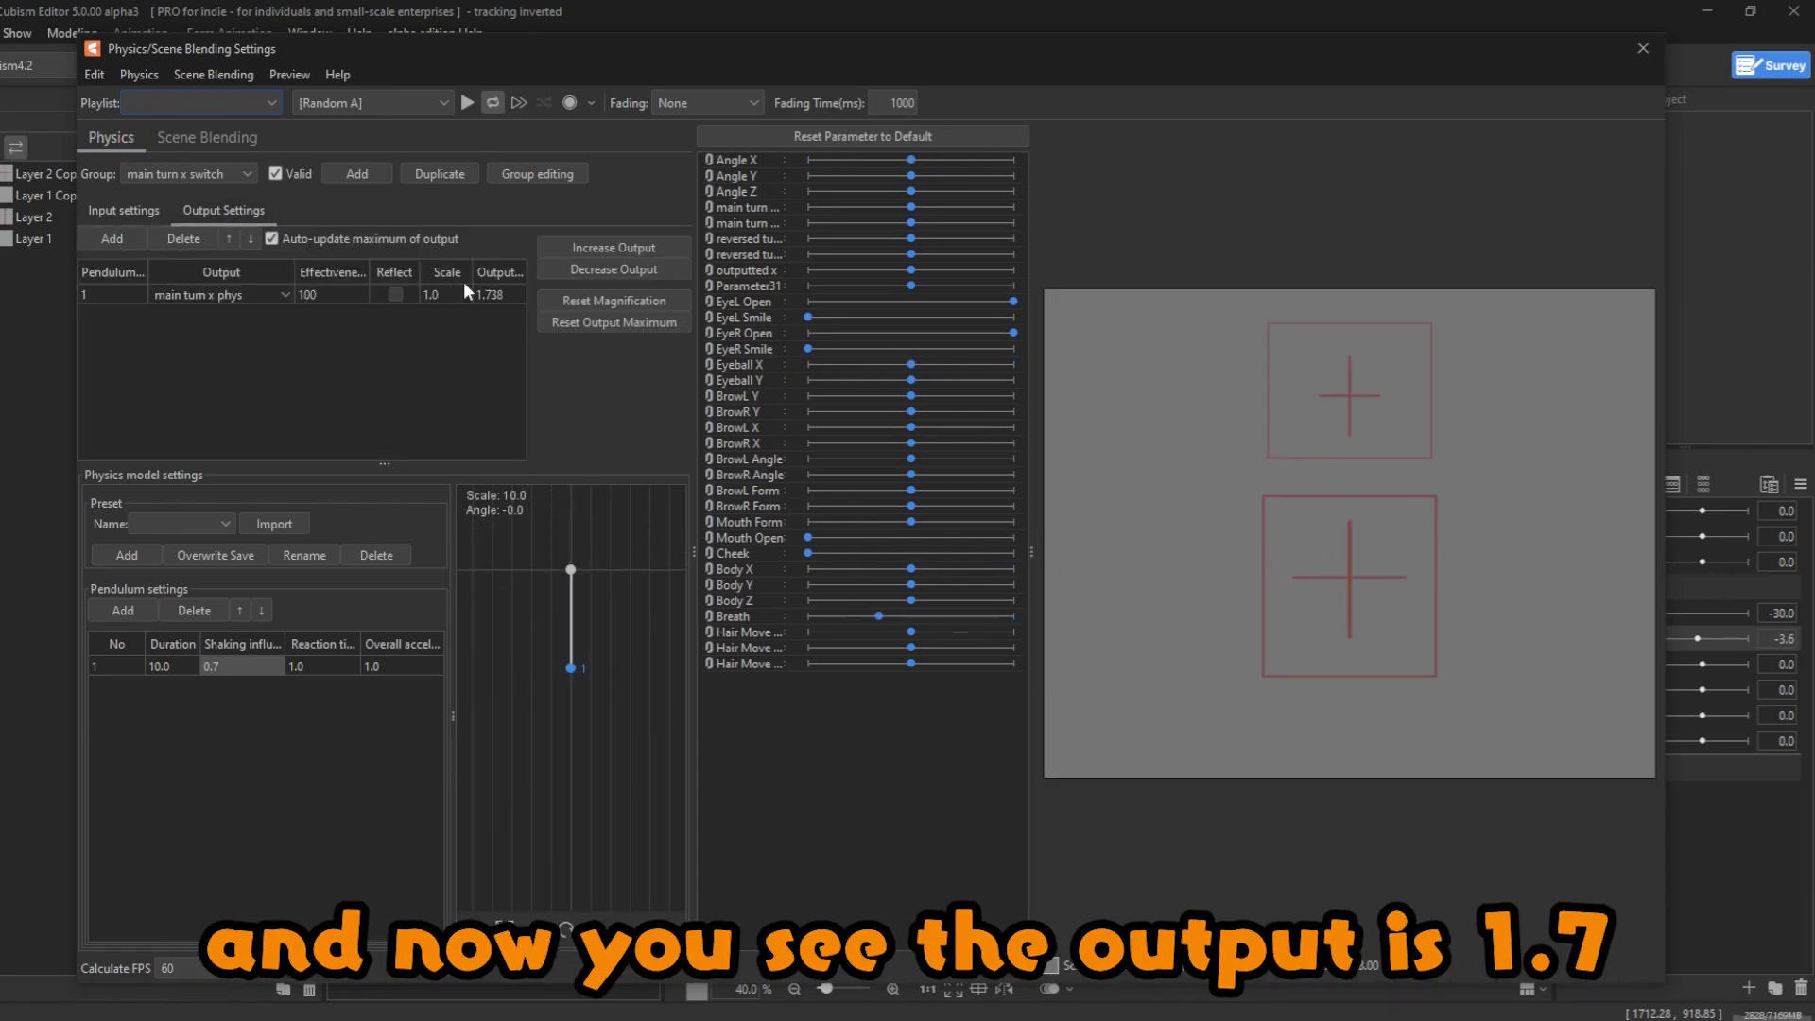
left_click(623, 248)
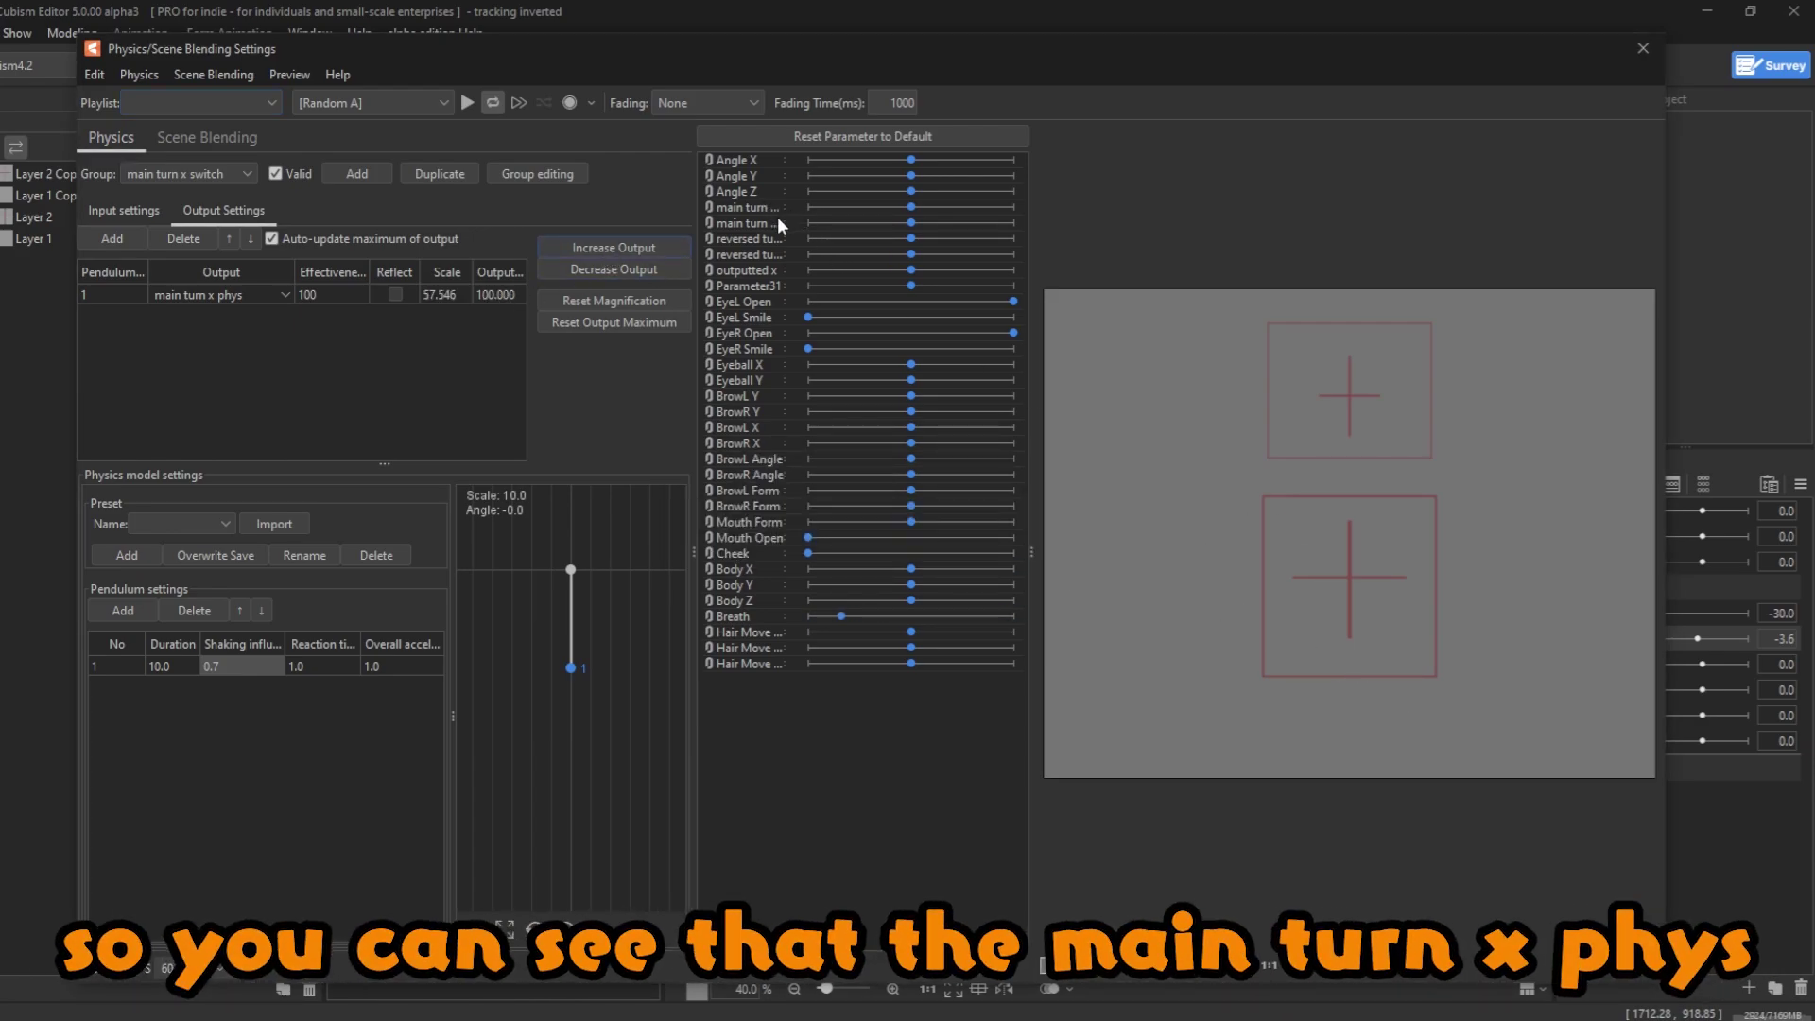
left_click_drag(1172, 444, 1315, 482)
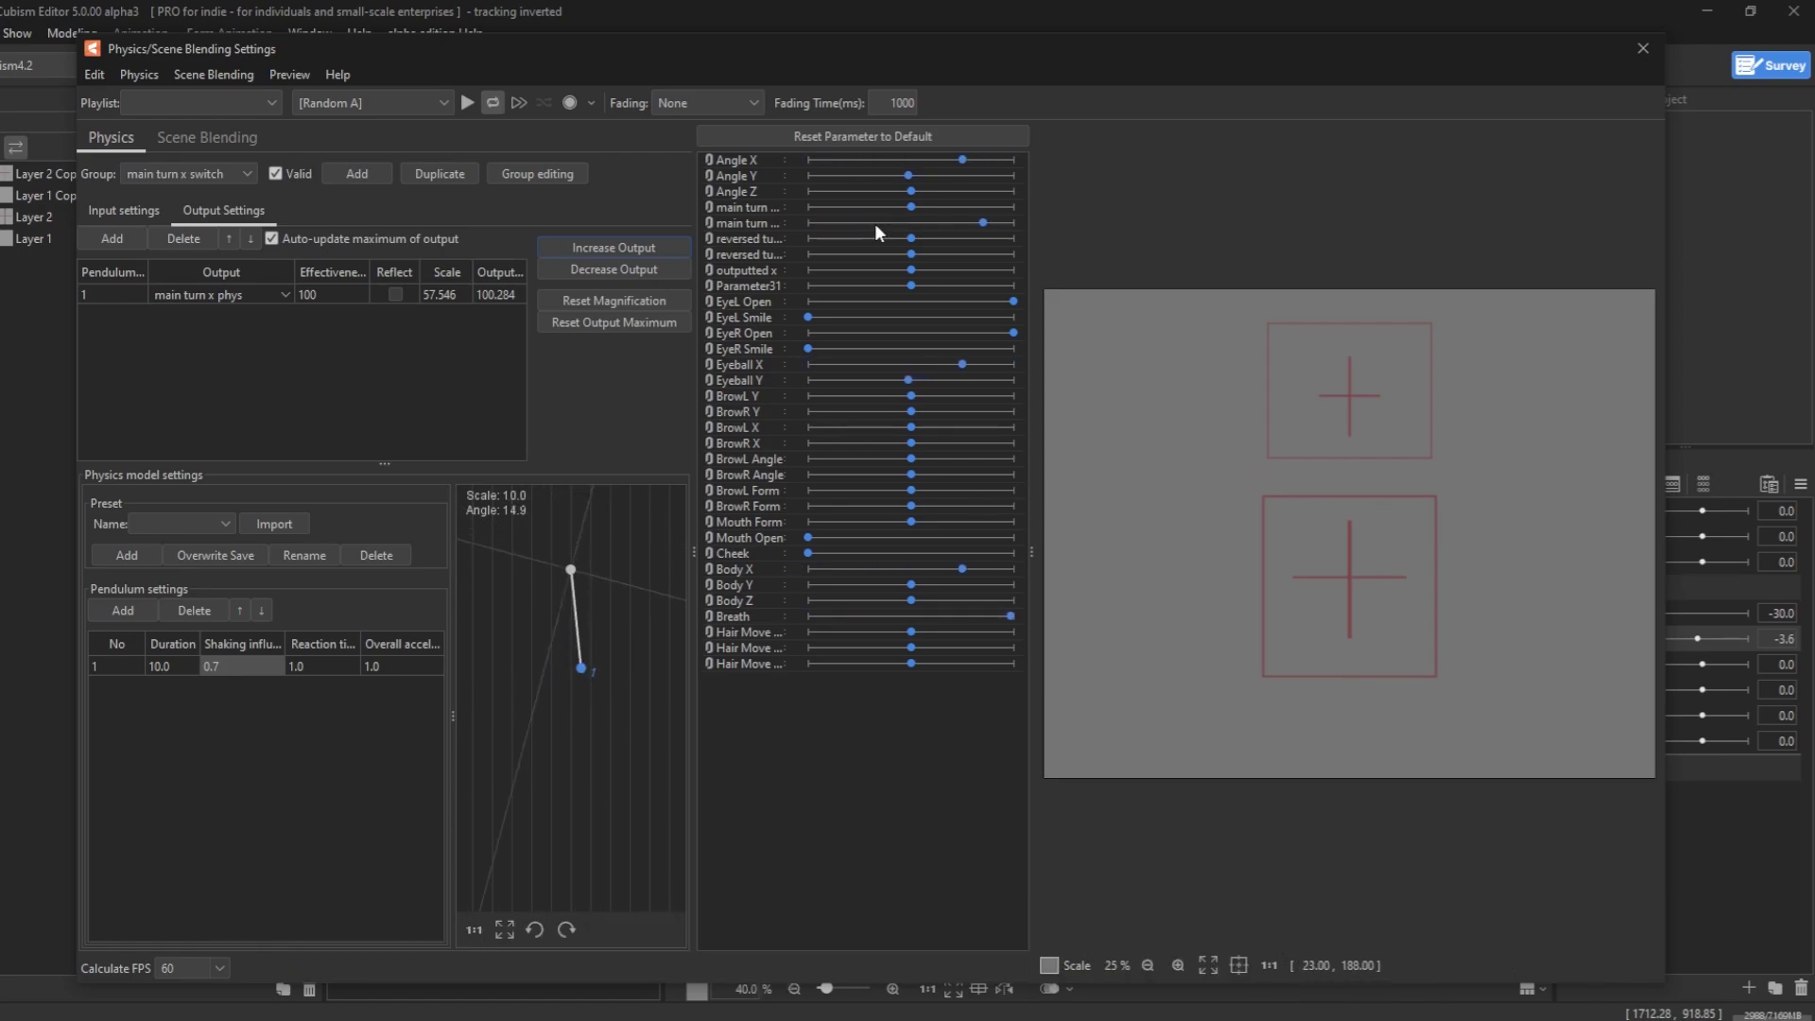
left_click_drag(1200, 300, 266, 275)
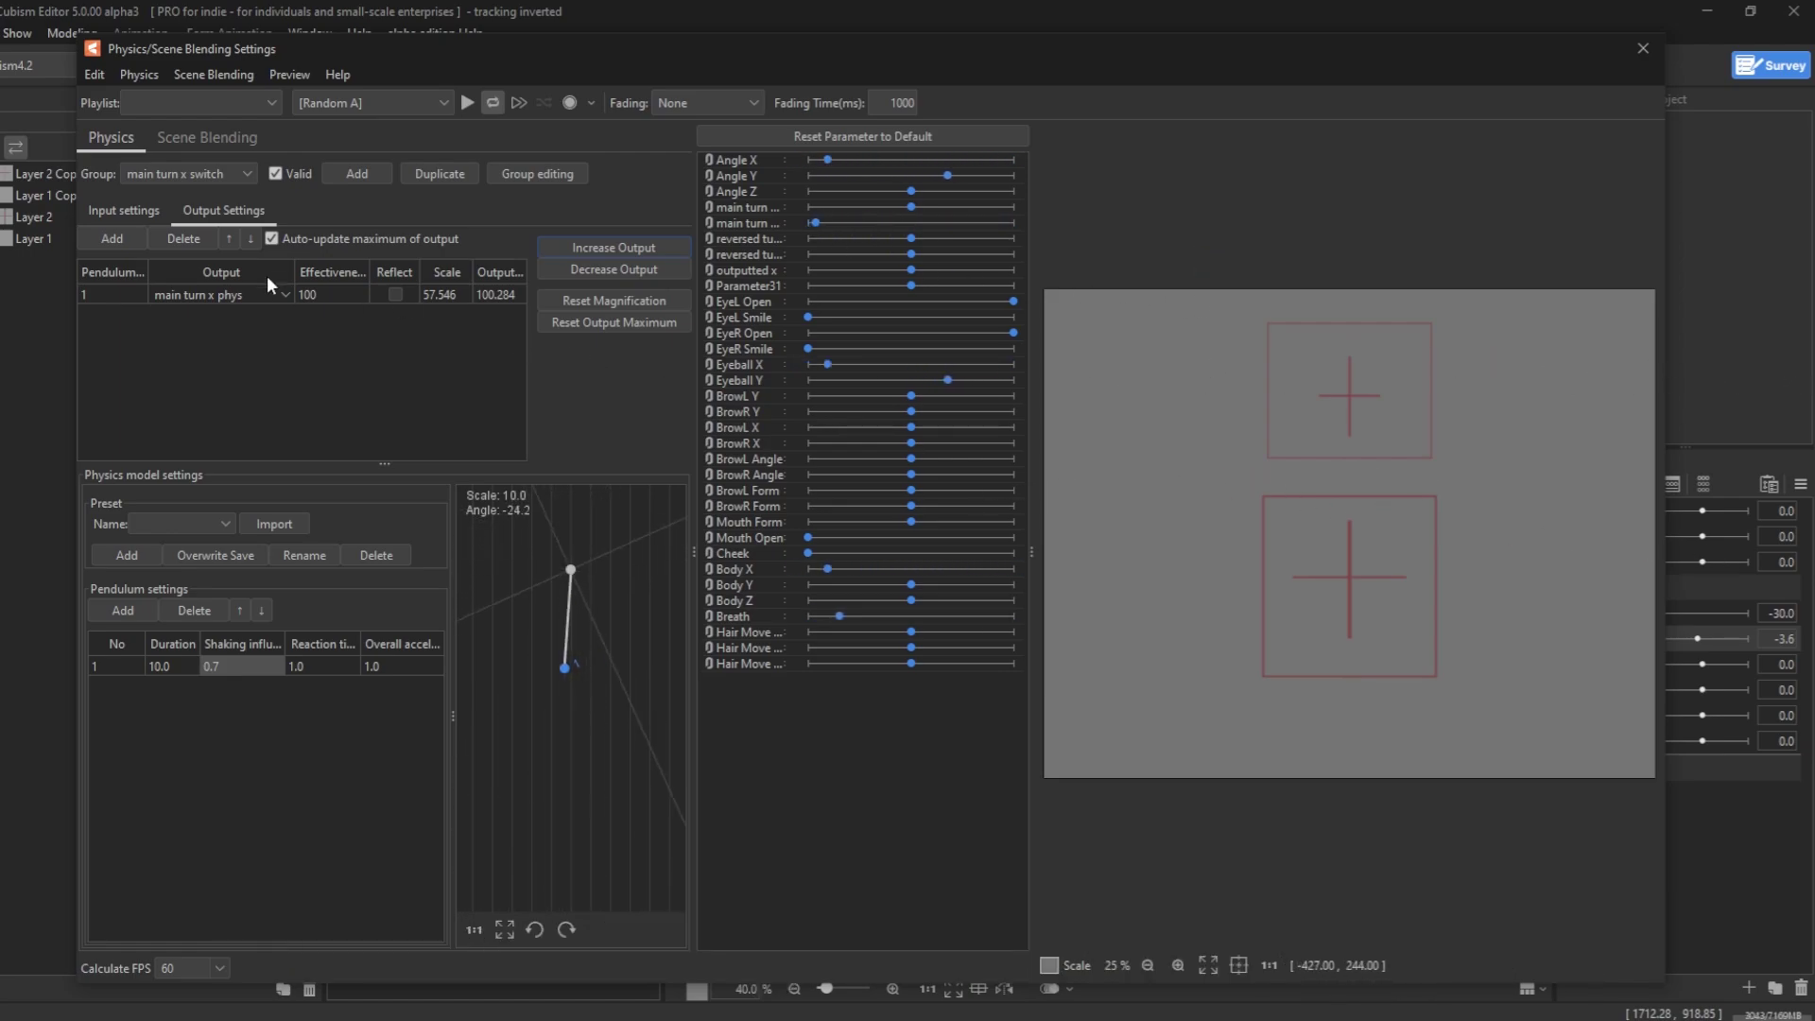
- Set the main turn x switch input's effectiveness to 75 and return to the group's output settings
left_click(123, 209)
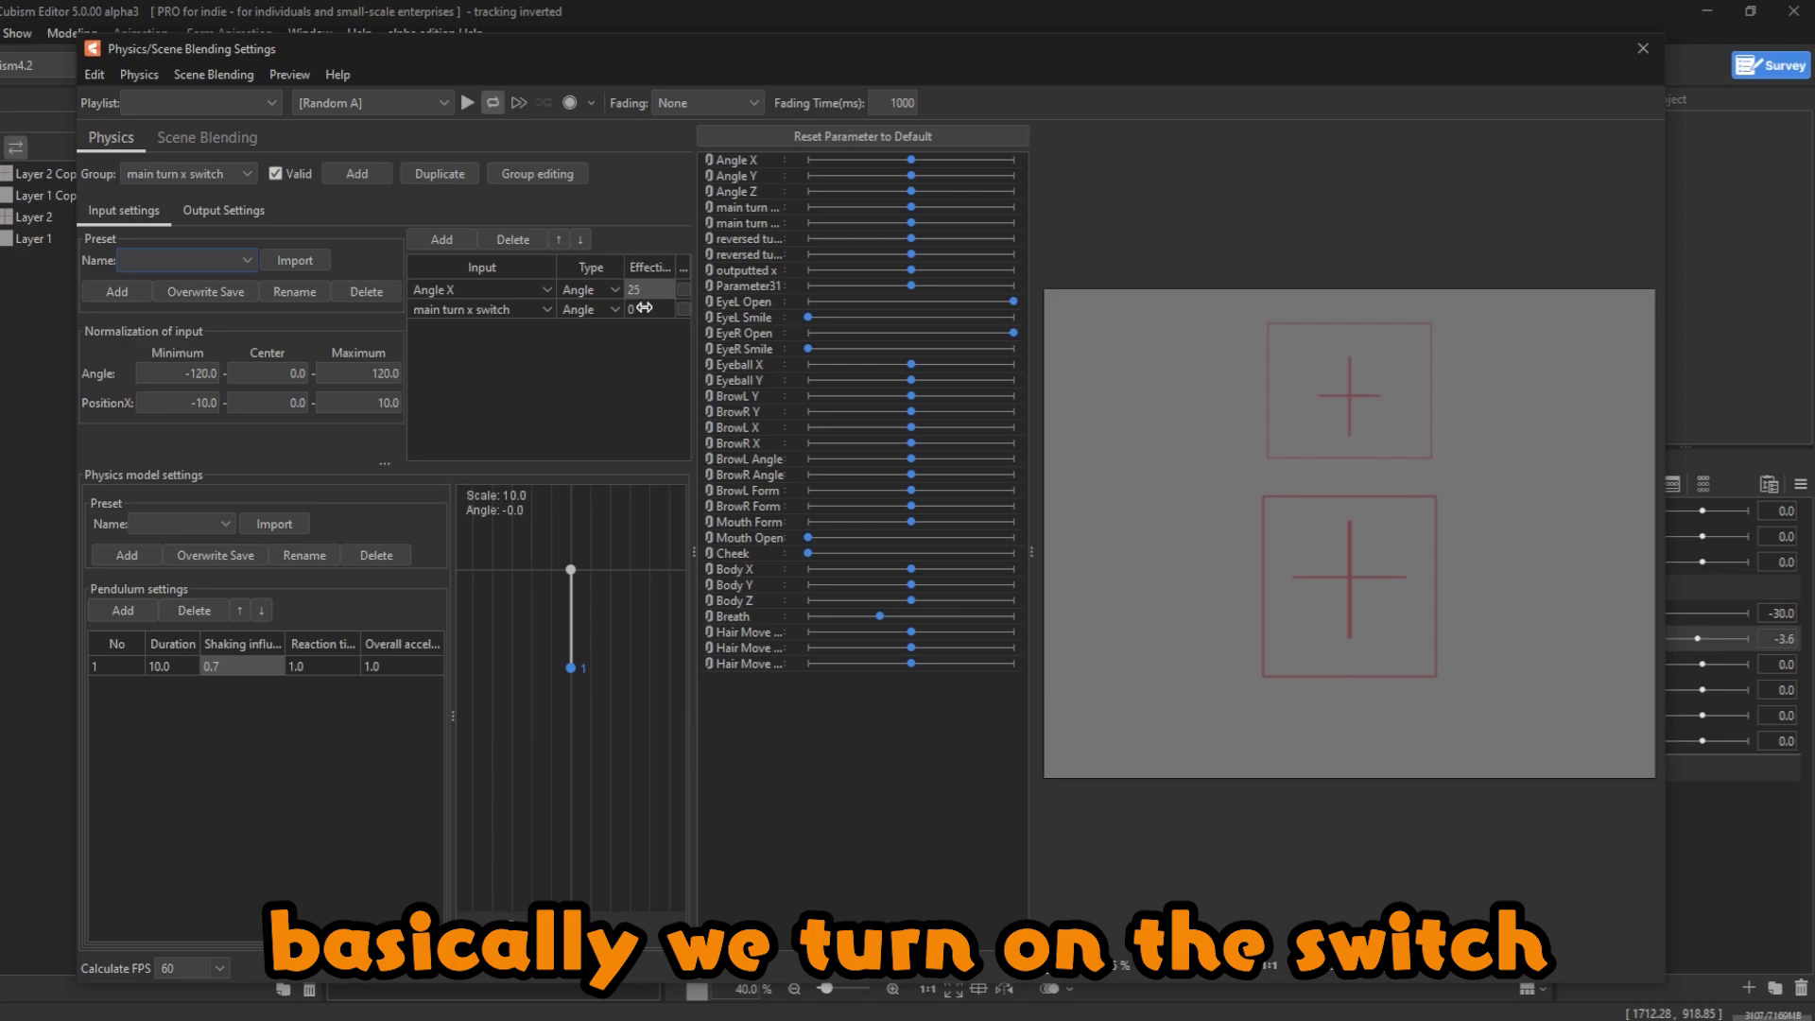
mouse_move(644, 307)
left_mouse_down()
mouse_move(692, 307)
mouse_move(659, 309)
left_mouse_up()
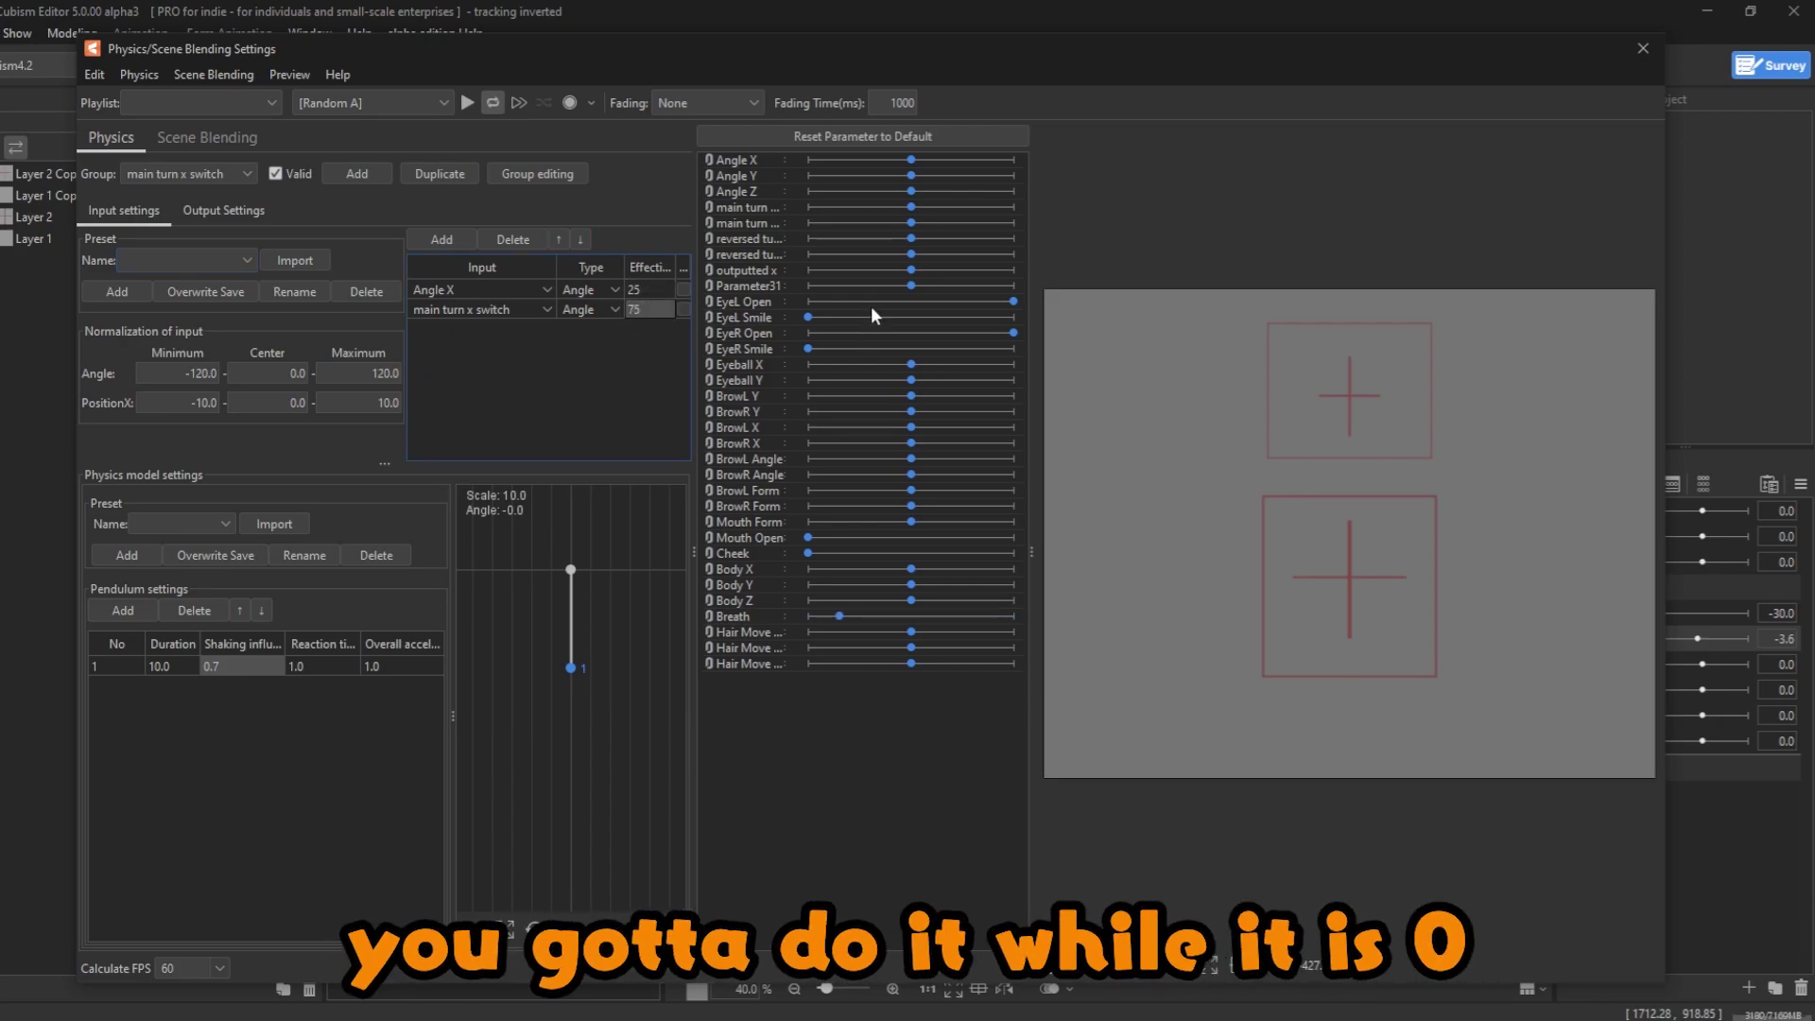
left_click(253, 204)
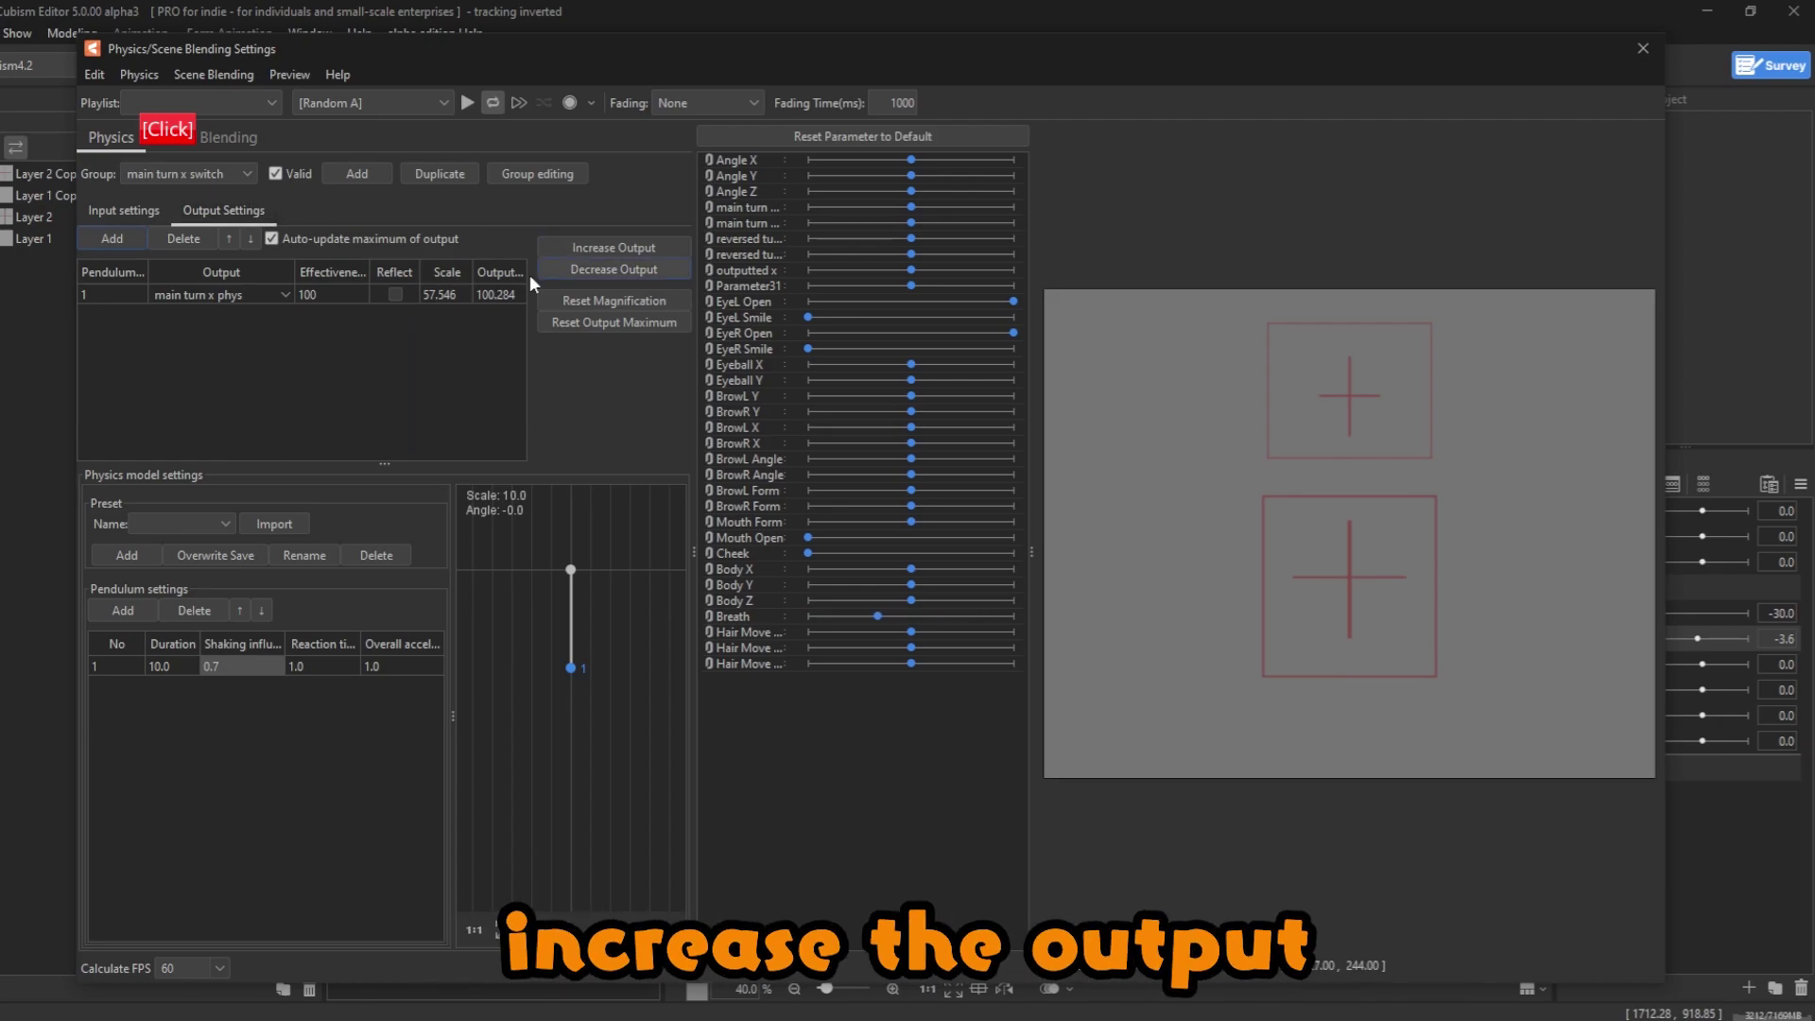
- Compare the main turn x switch group's input effectiveness values with its output settings
left_click(84, 208)
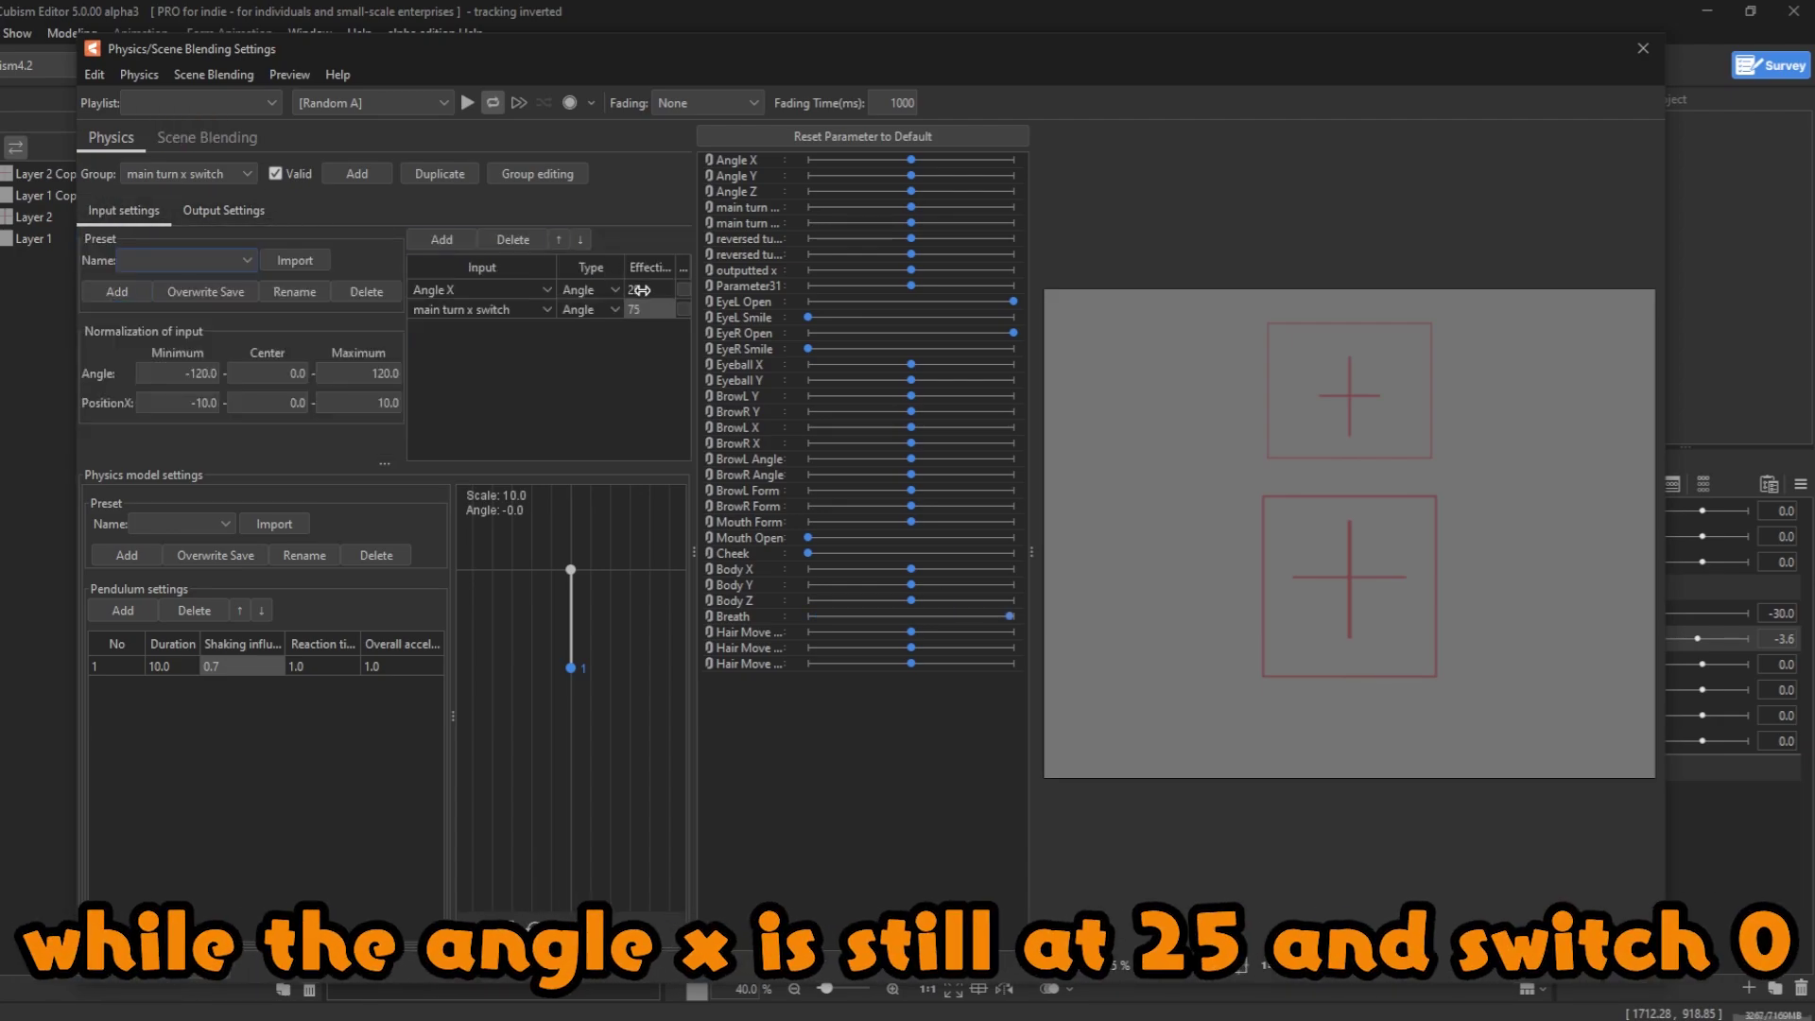
left_click(241, 210)
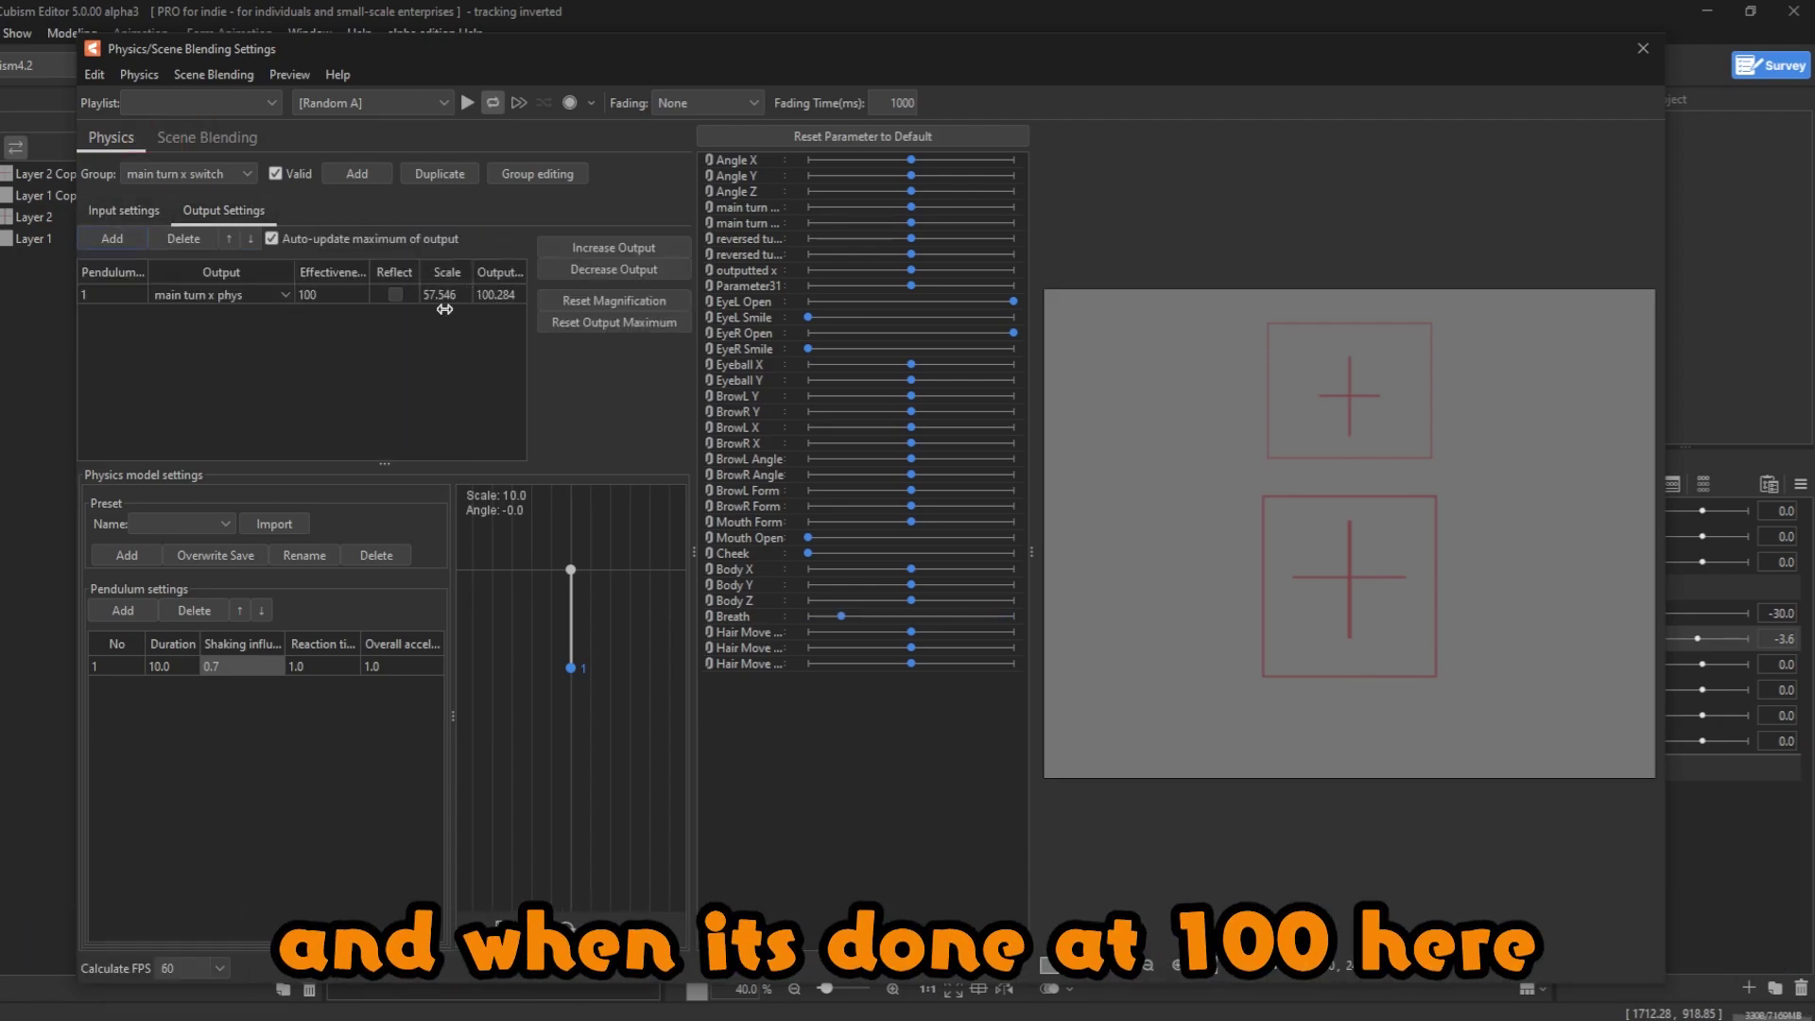
left_click(151, 214)
left_click_drag(662, 310, 498, 308)
left_click_drag(636, 311, 853, 322)
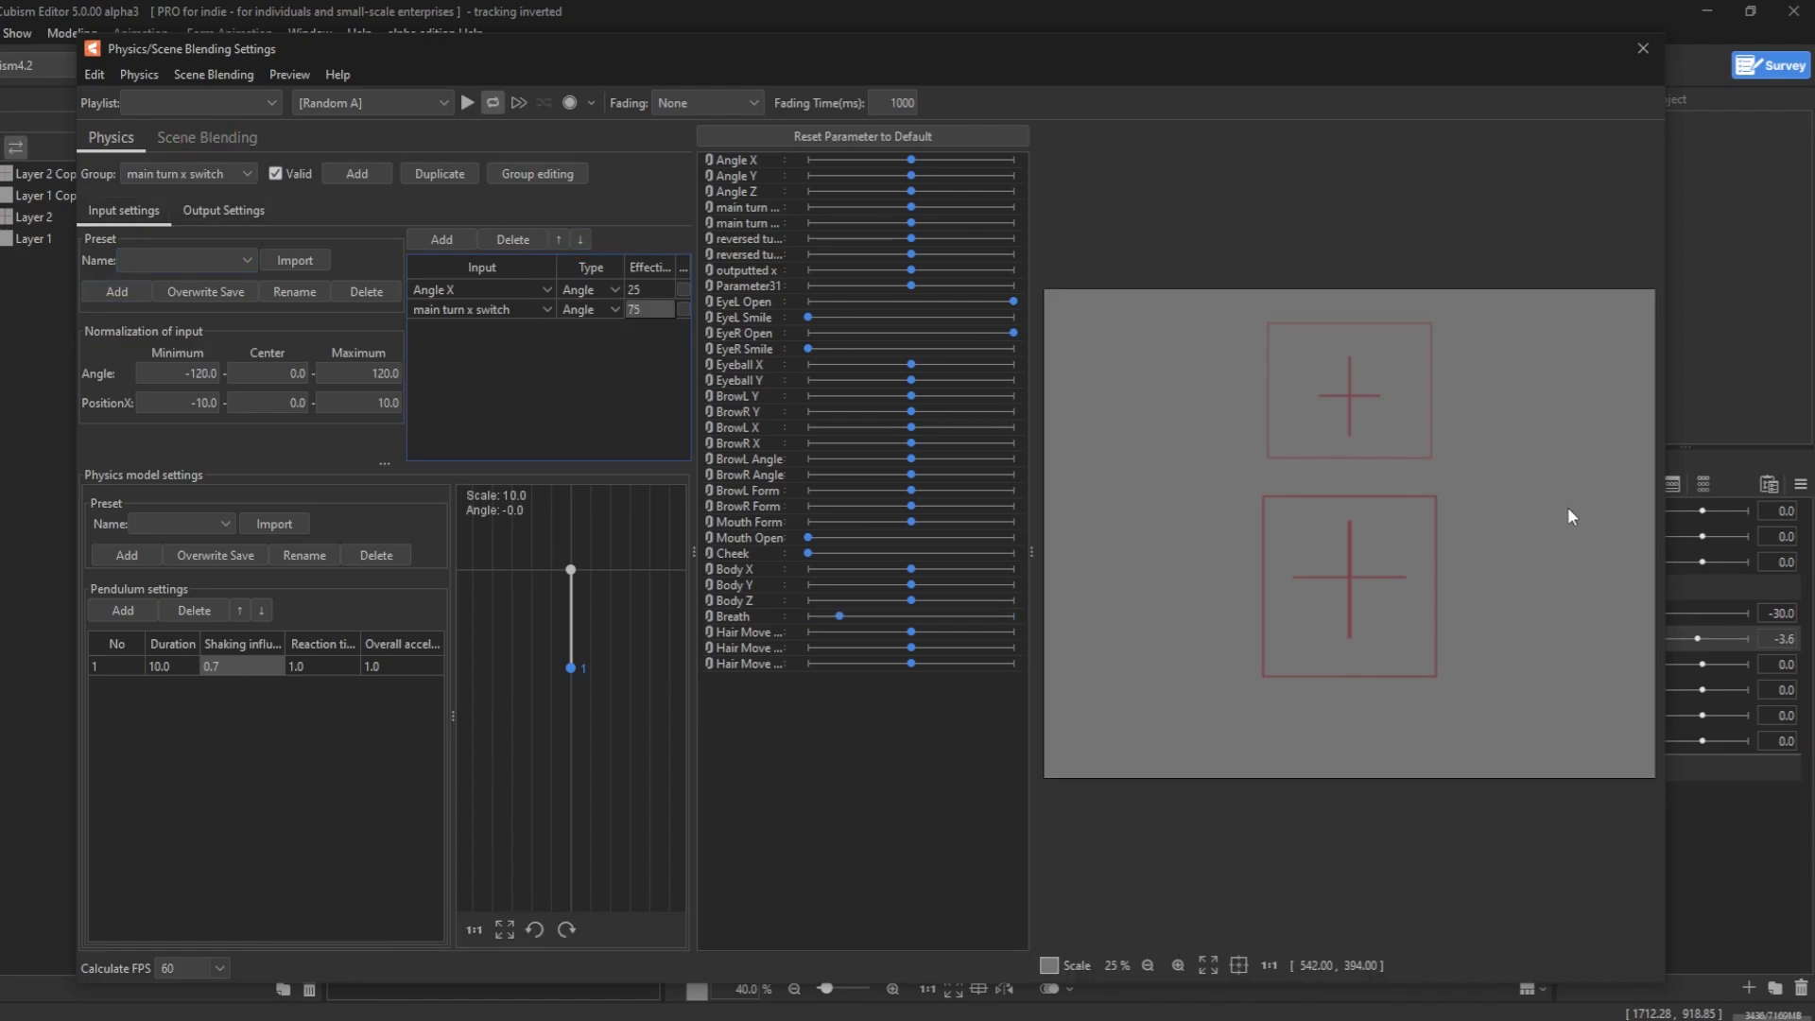
- Put the main turn x switch parameter at its minimum and test the response by moving the preview's tracking
left_click_drag(1567, 507, 527, 344)
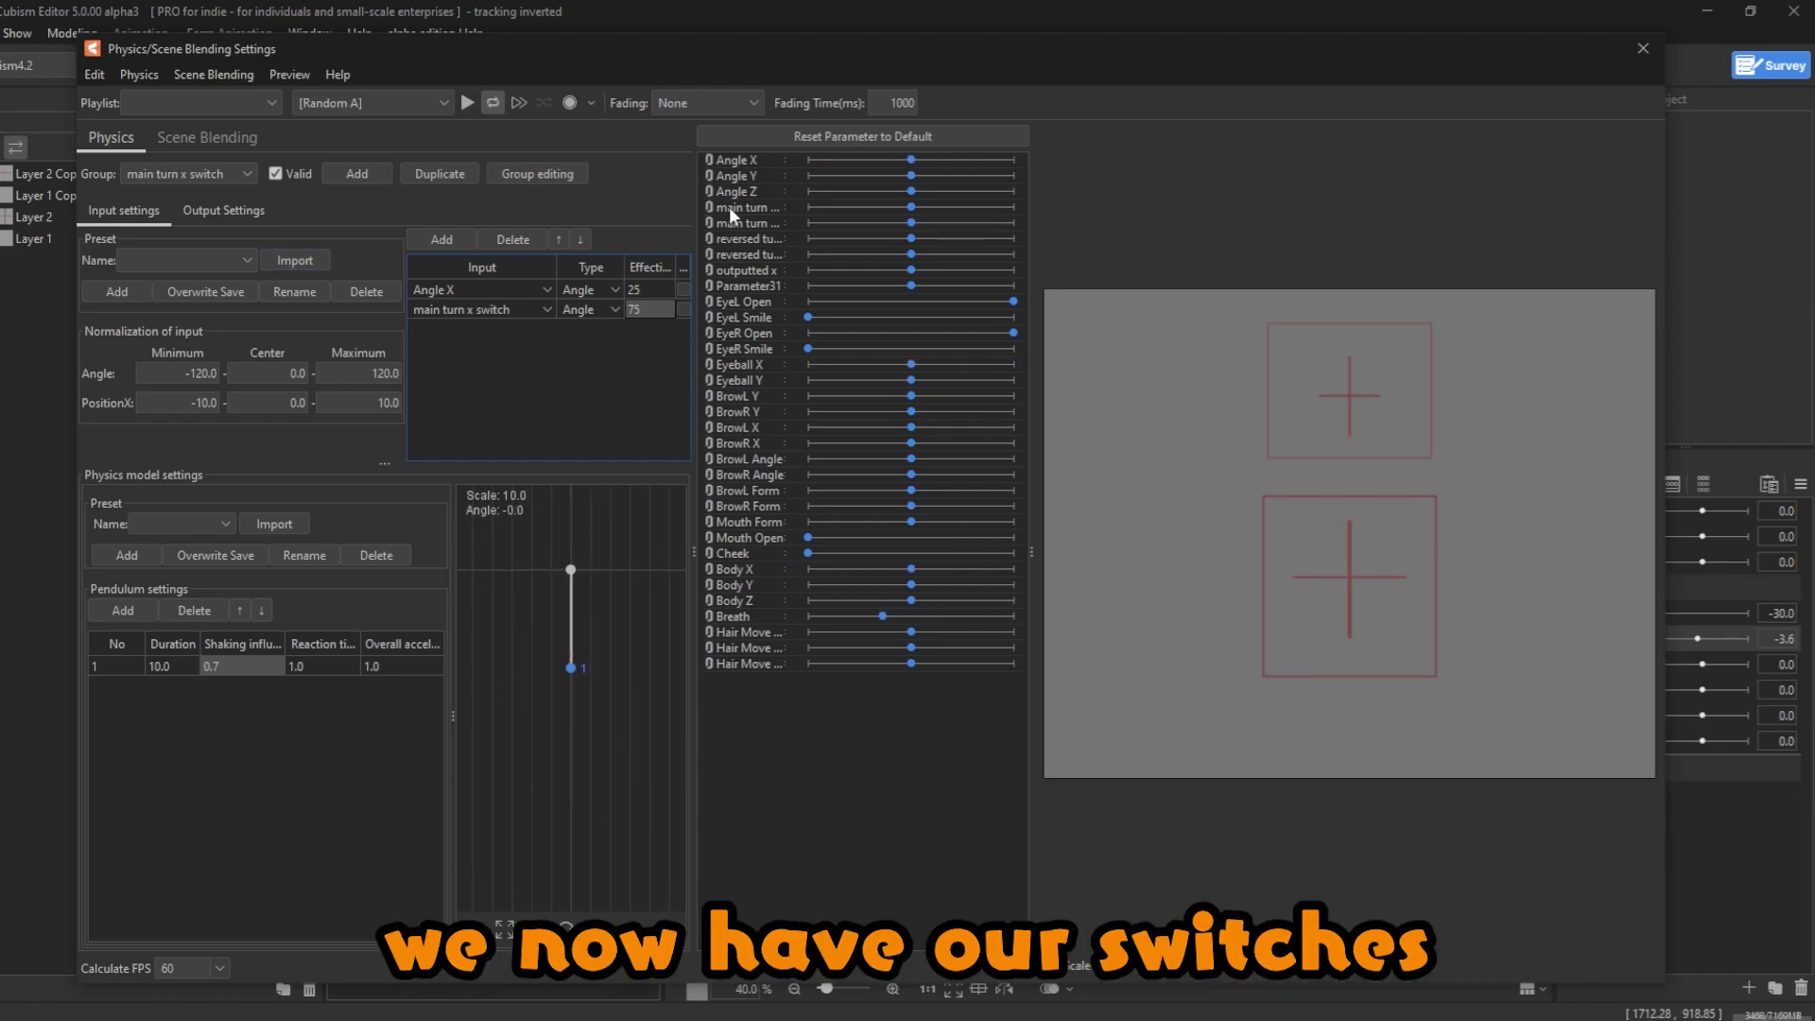
left_click_drag(892, 205, 785, 208)
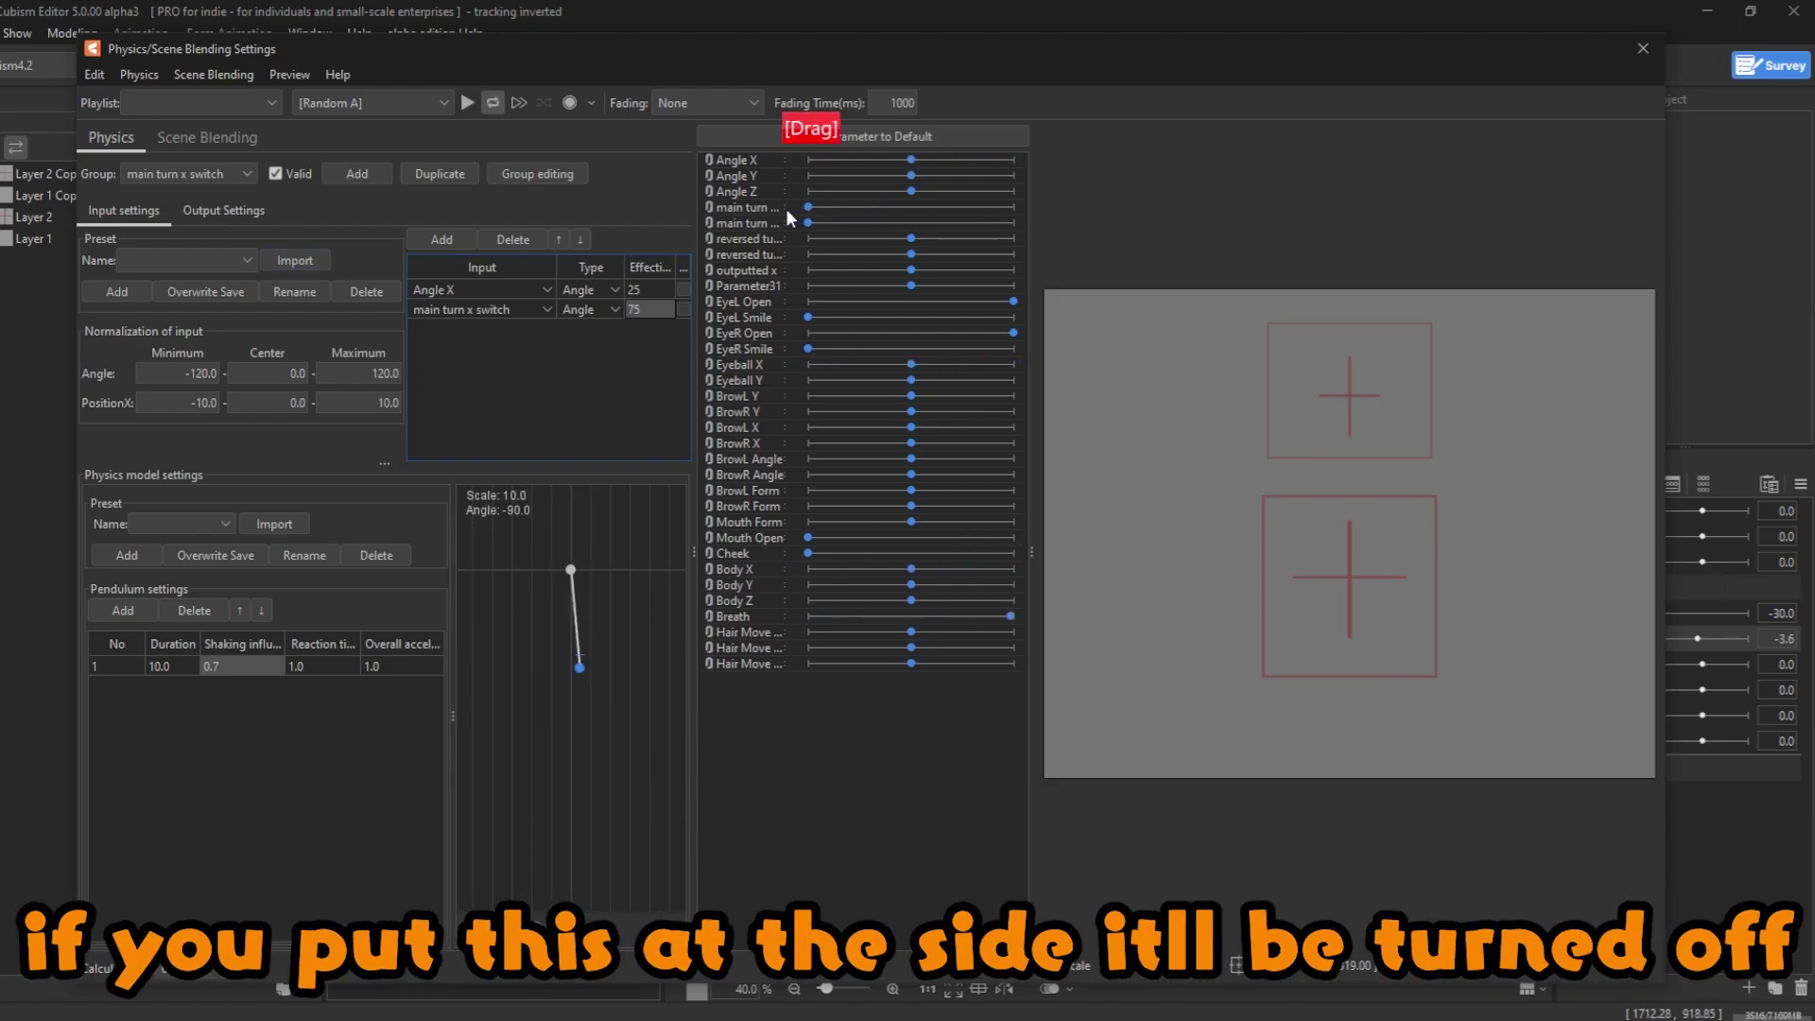
left_click_drag(1560, 417, 1373, 316)
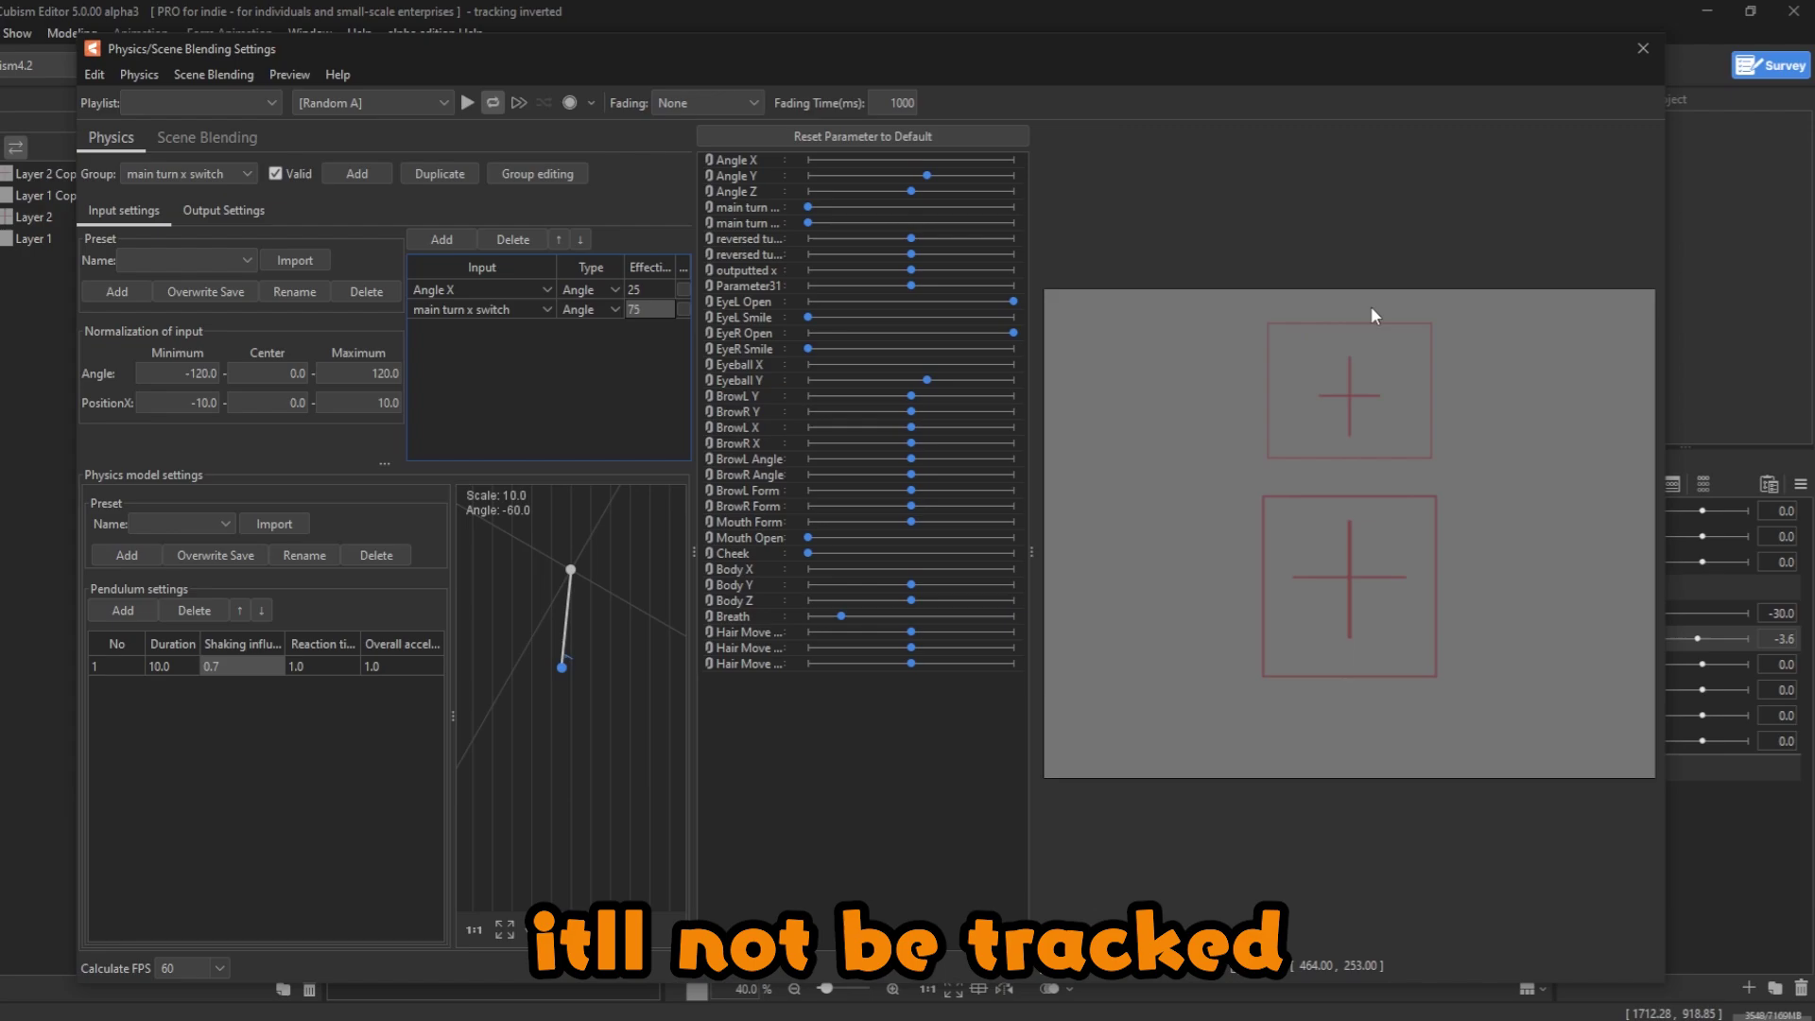
left_click_drag(1440, 397, 1636, 389)
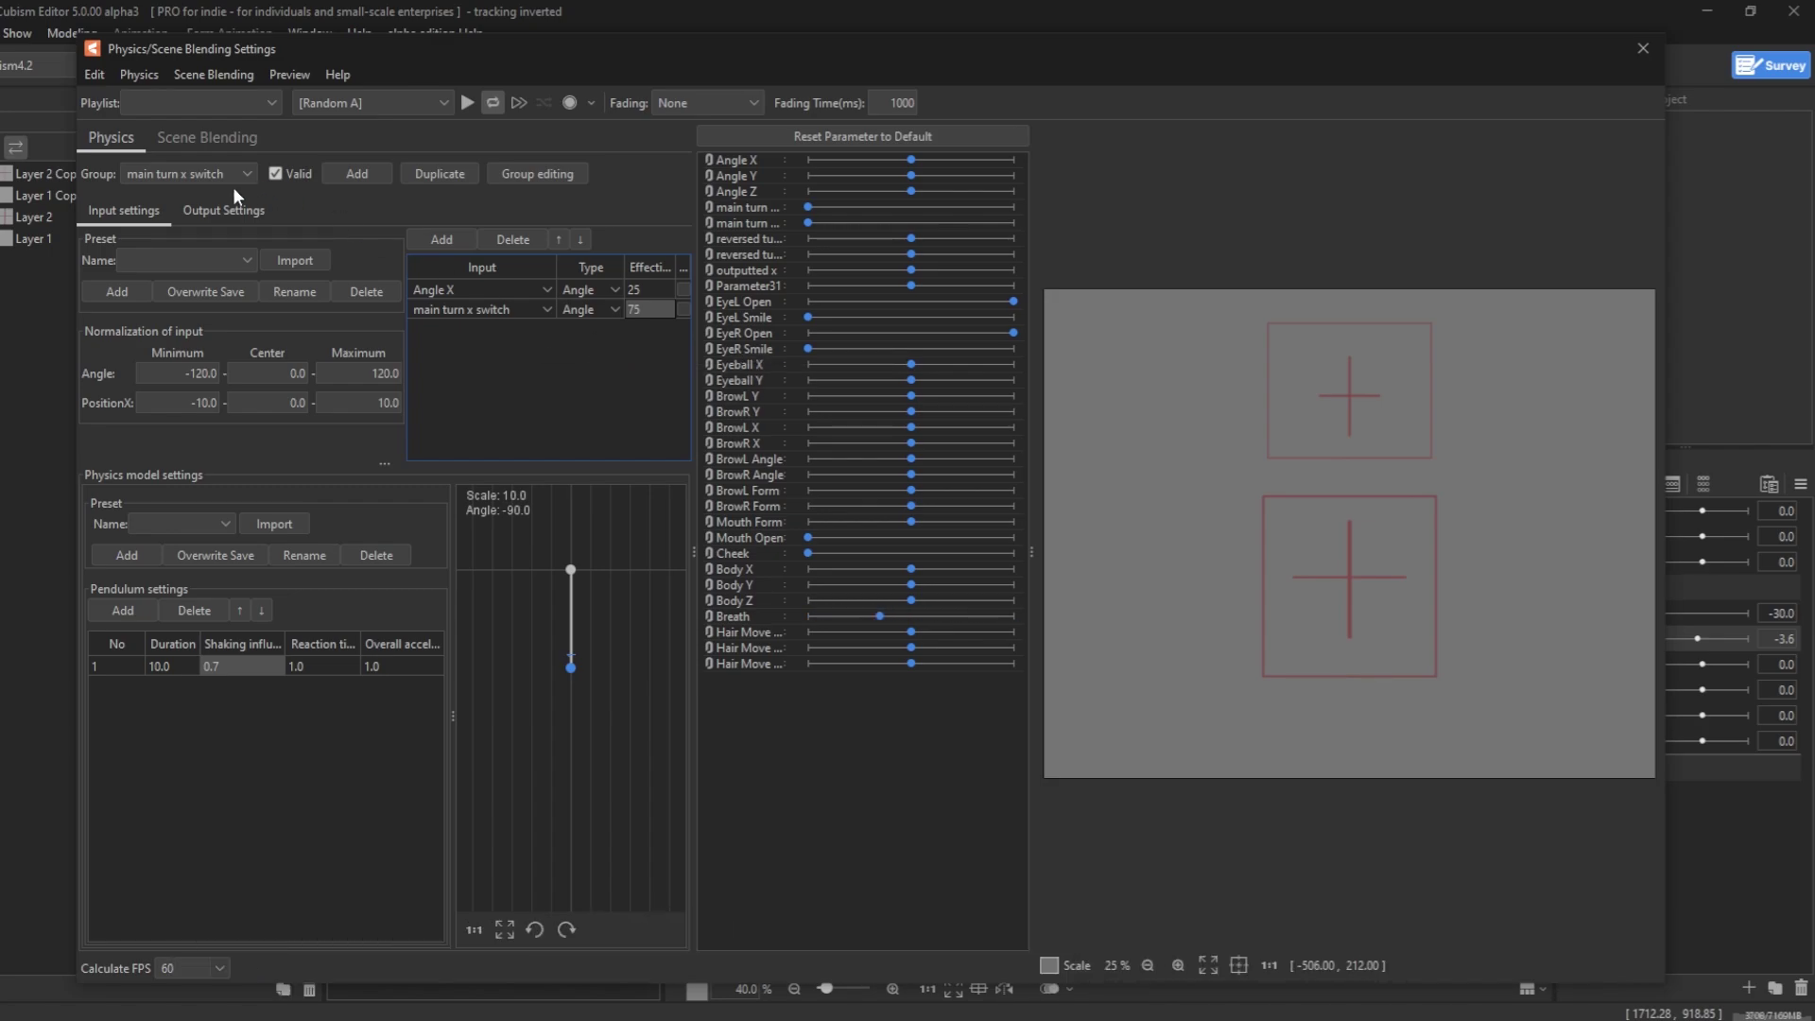
- Duplicate the main turn x switch group under the name "reversed turn x switch"
left_click(437, 175)
type("re")
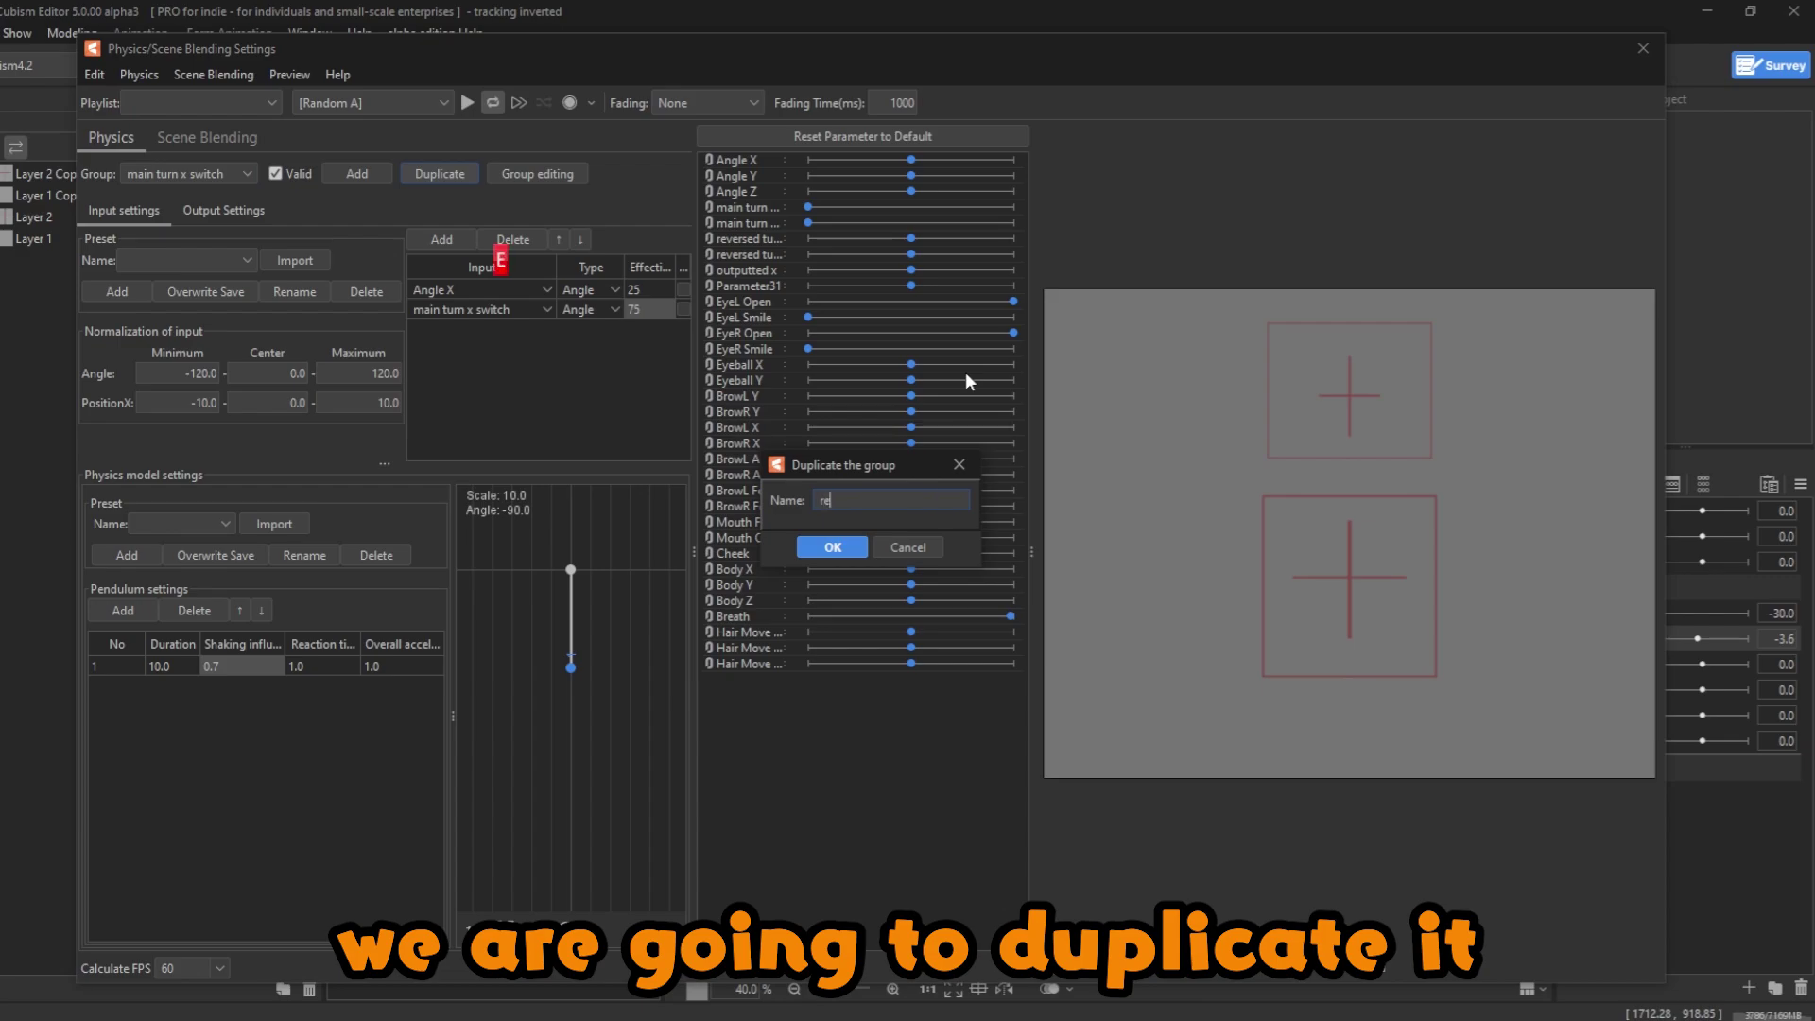
type("vers")
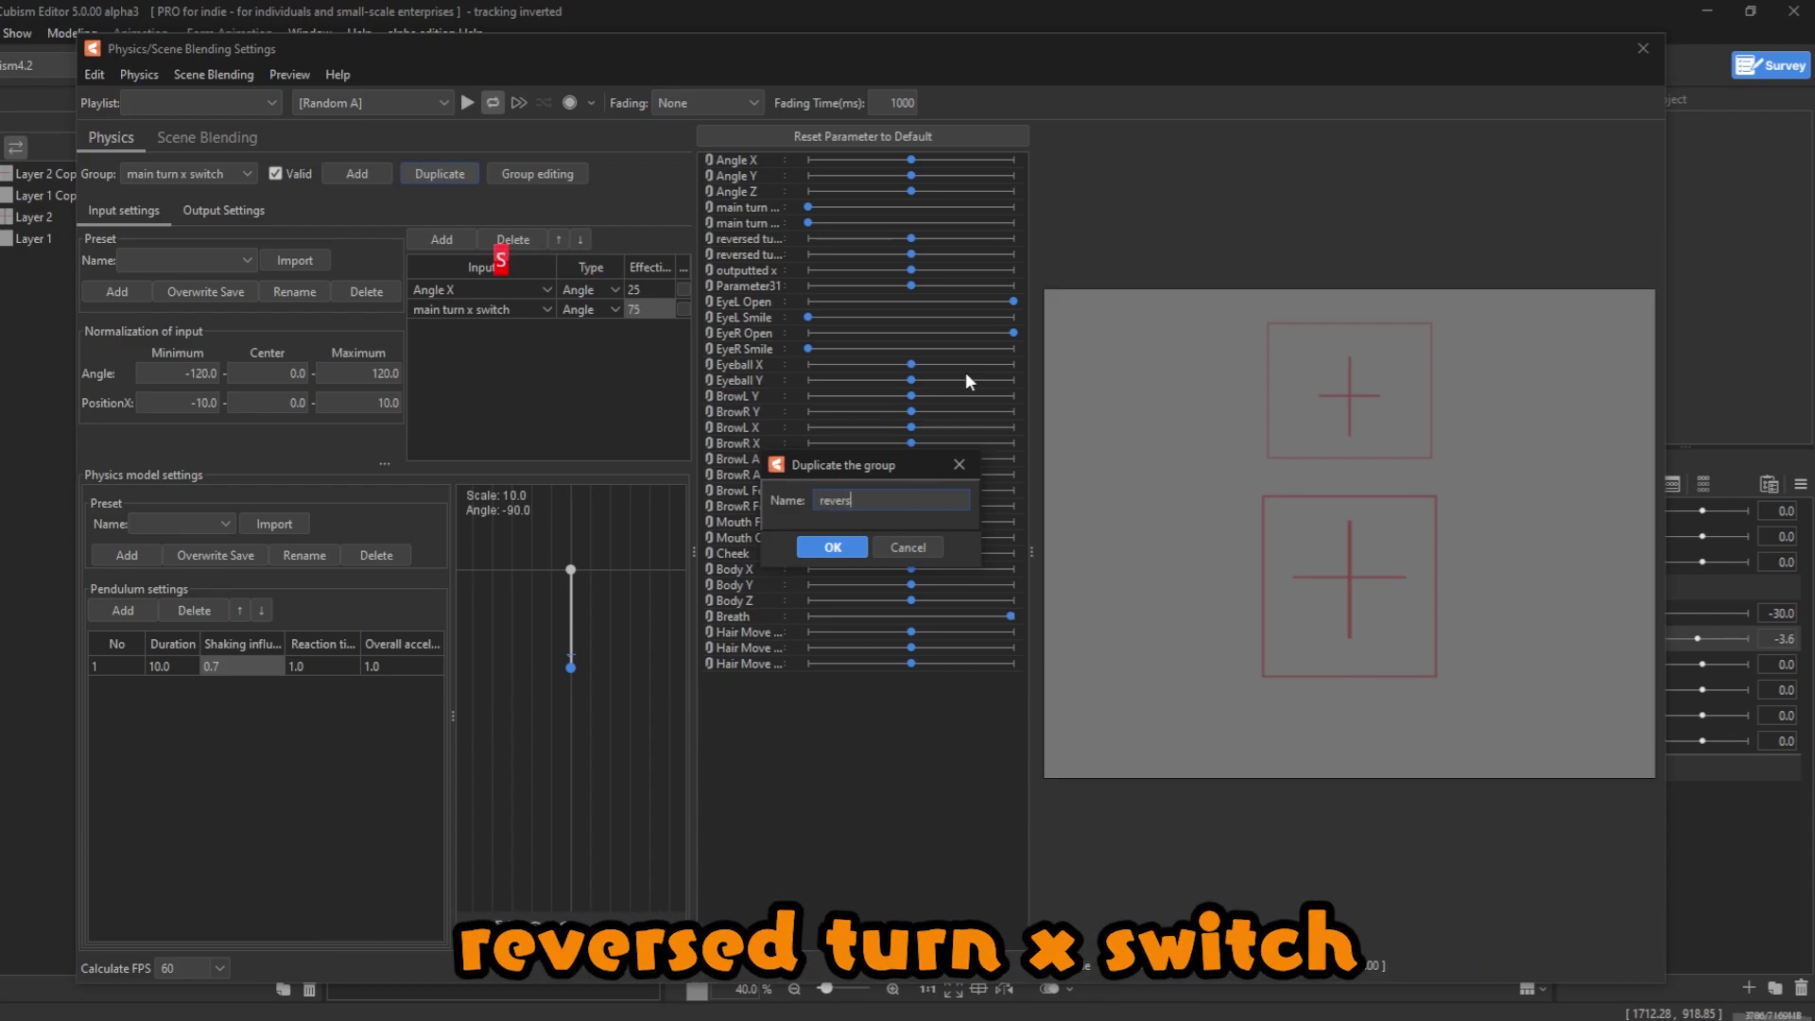
type("ed turn x swithc")
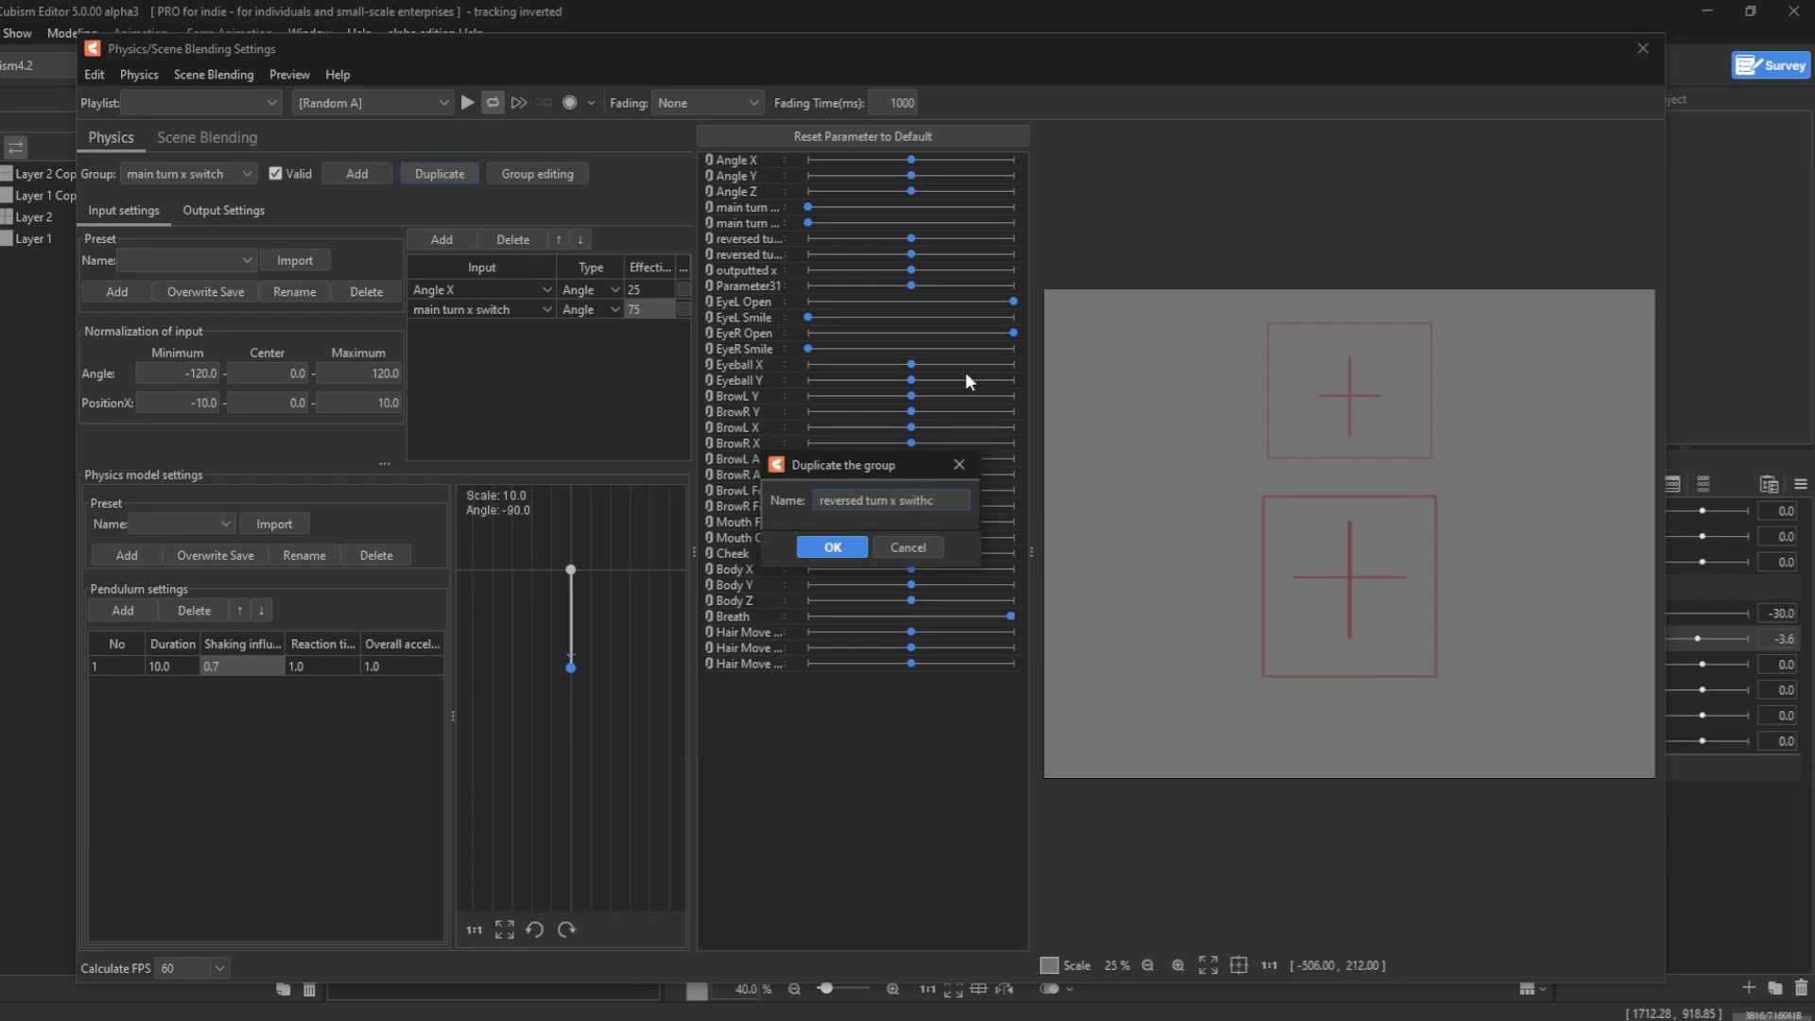
key("BackSpace")
type("ch")
key("Return")
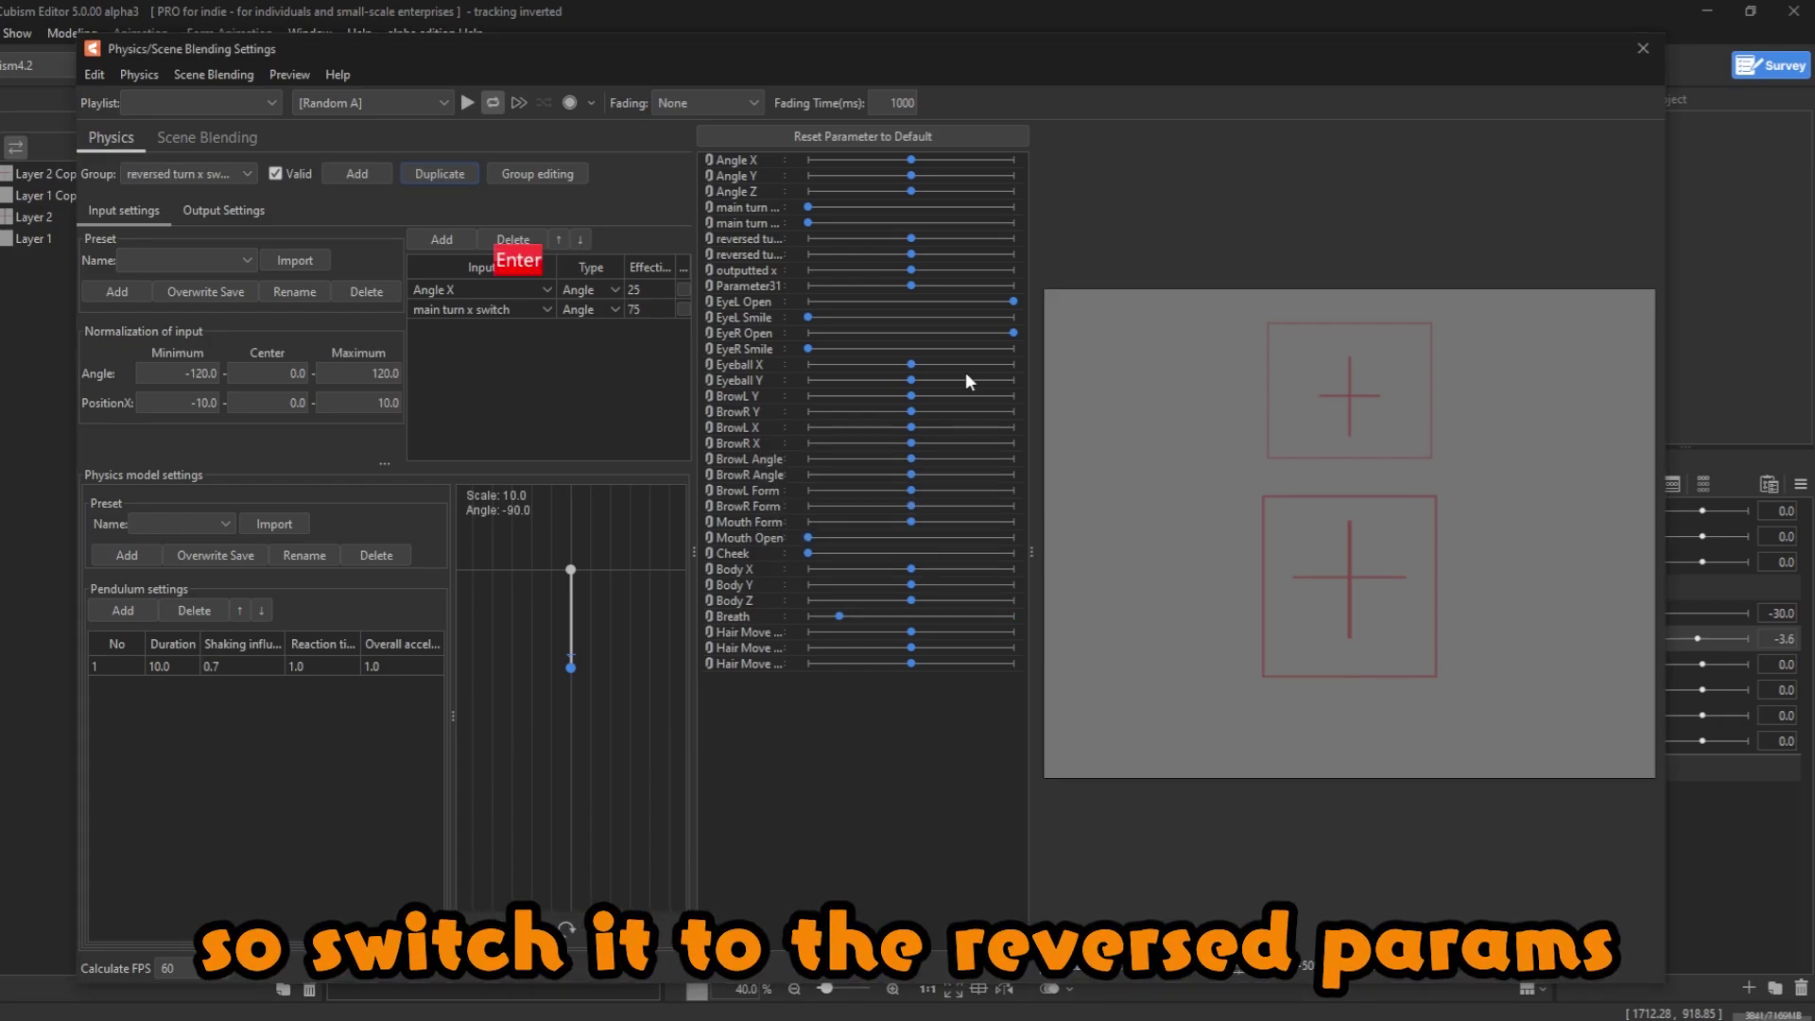
- Replace the duplicated group's switch input with reversed turn x switch and its output with reversed turn phys x
left_click(467, 311)
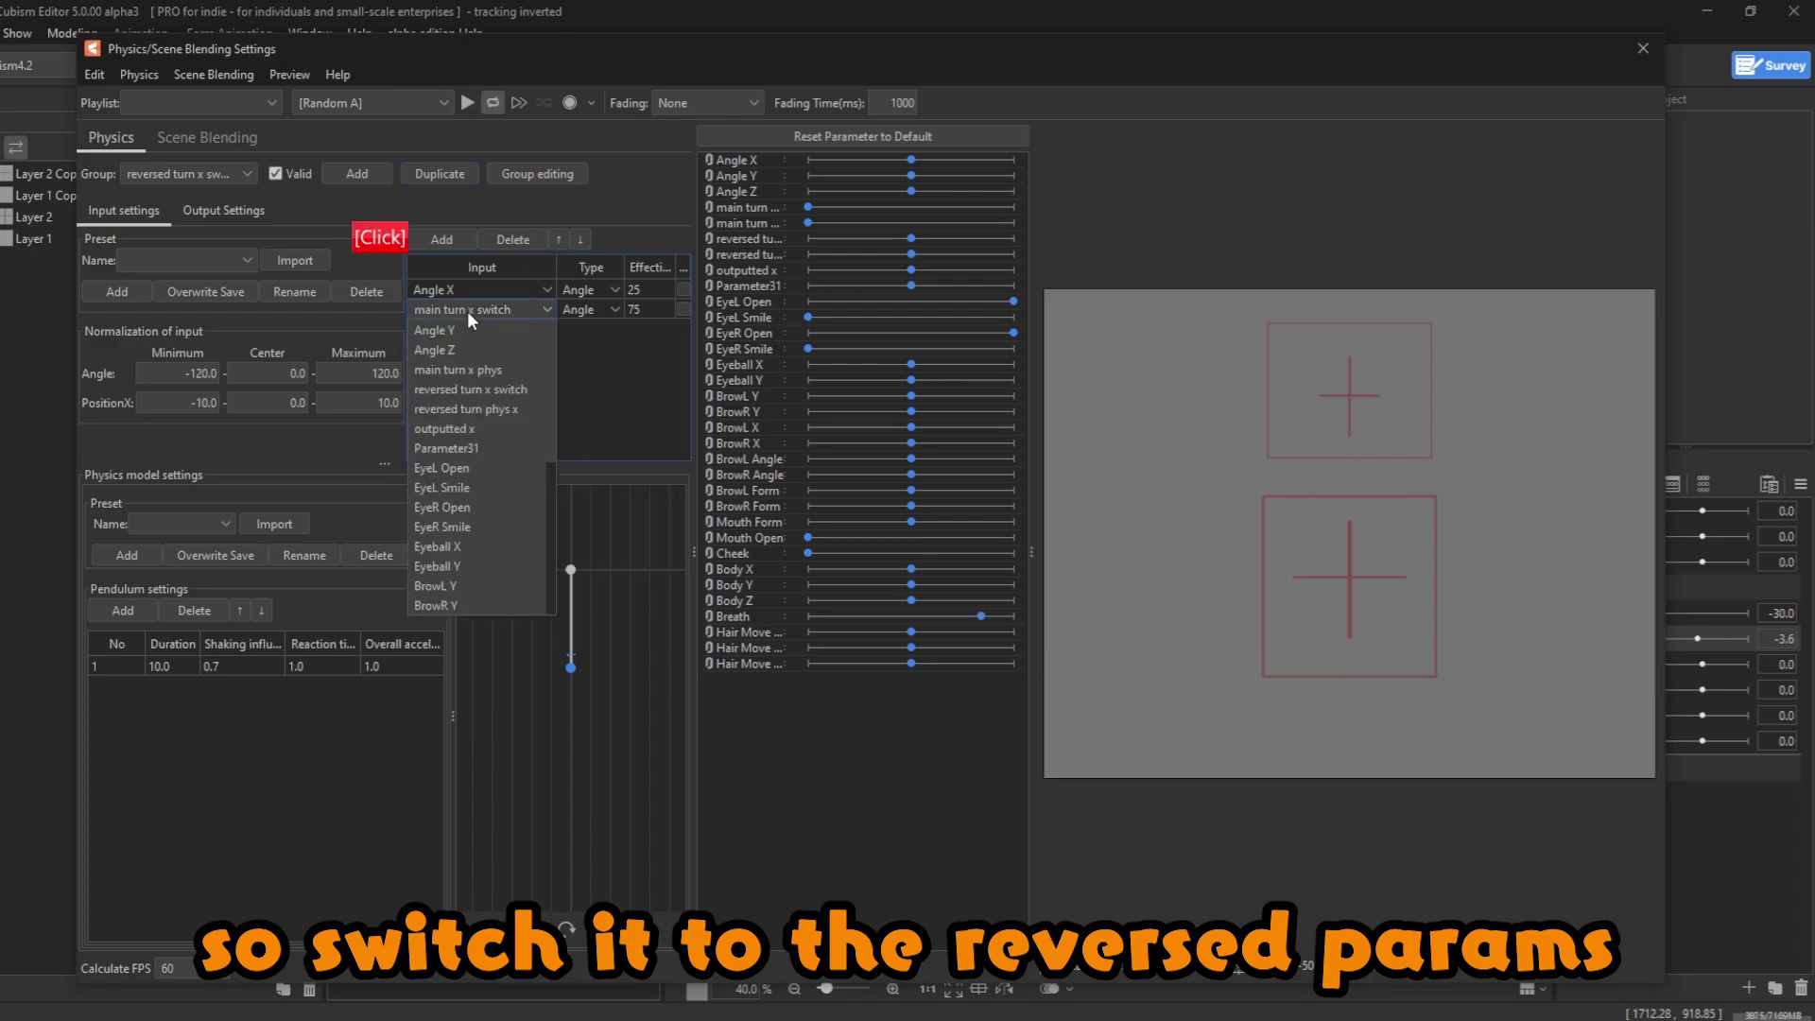
left_click(500, 391)
left_click(210, 215)
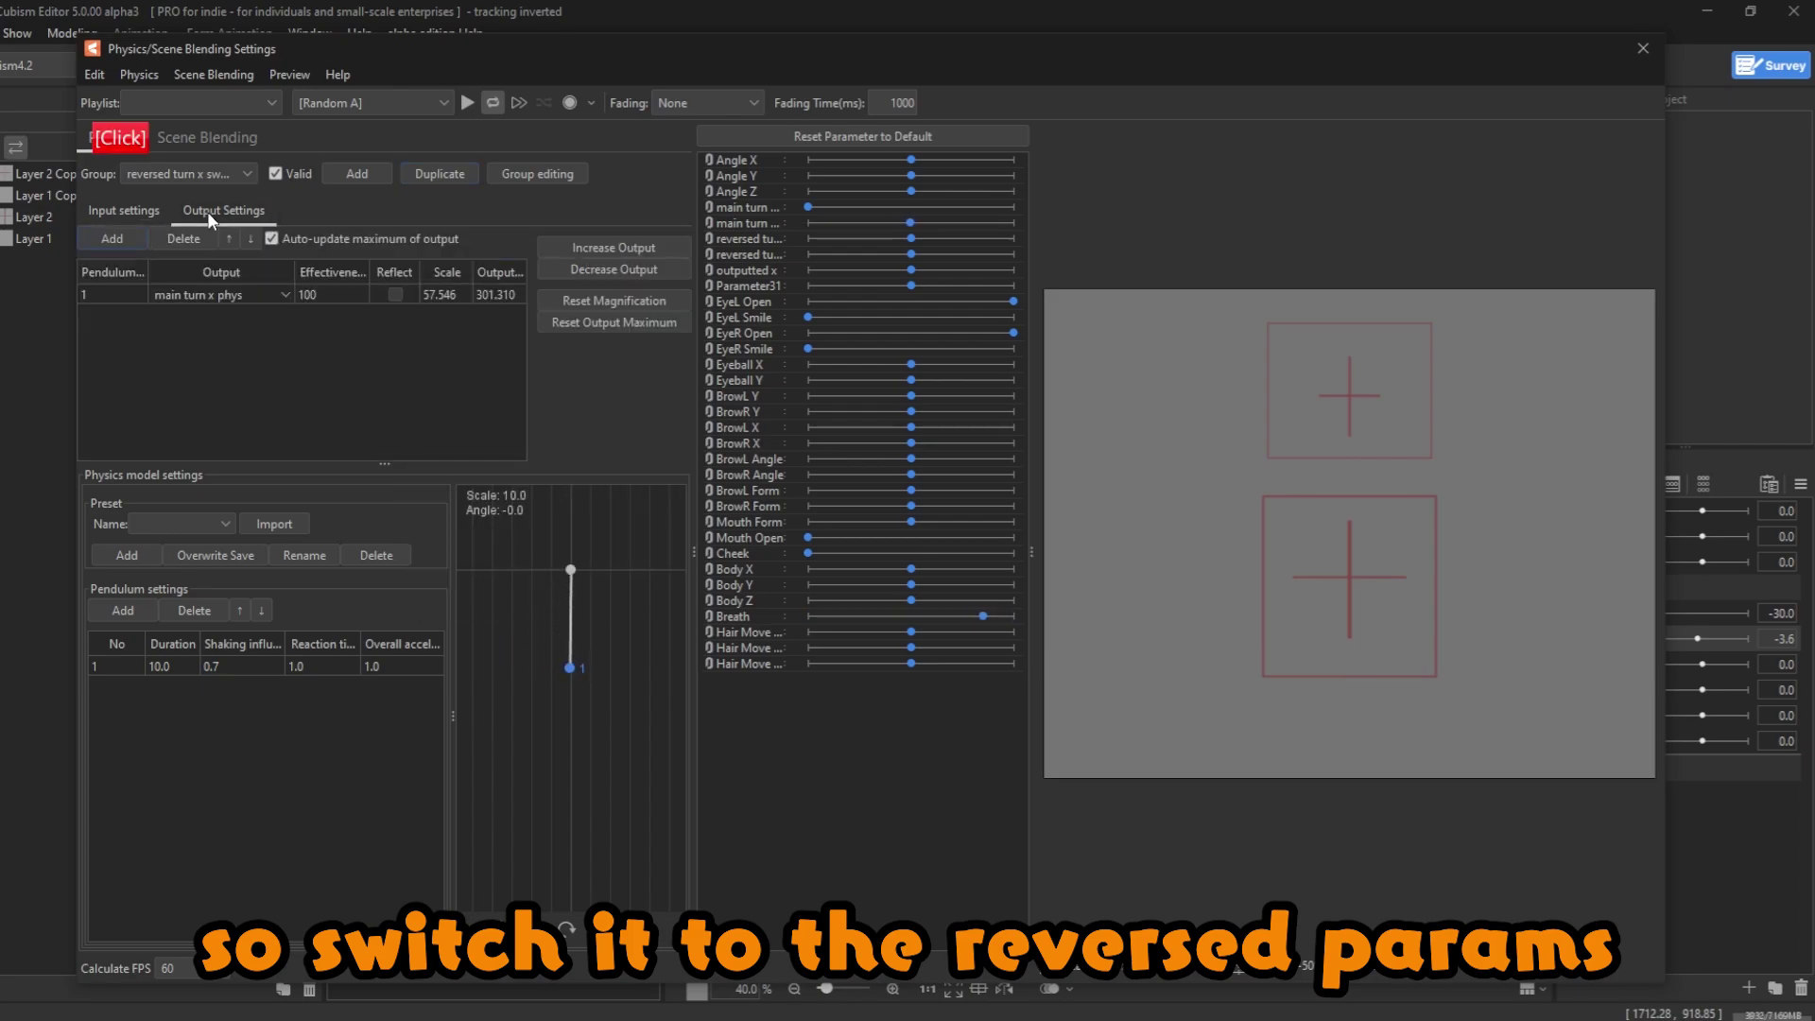
left_click(215, 297)
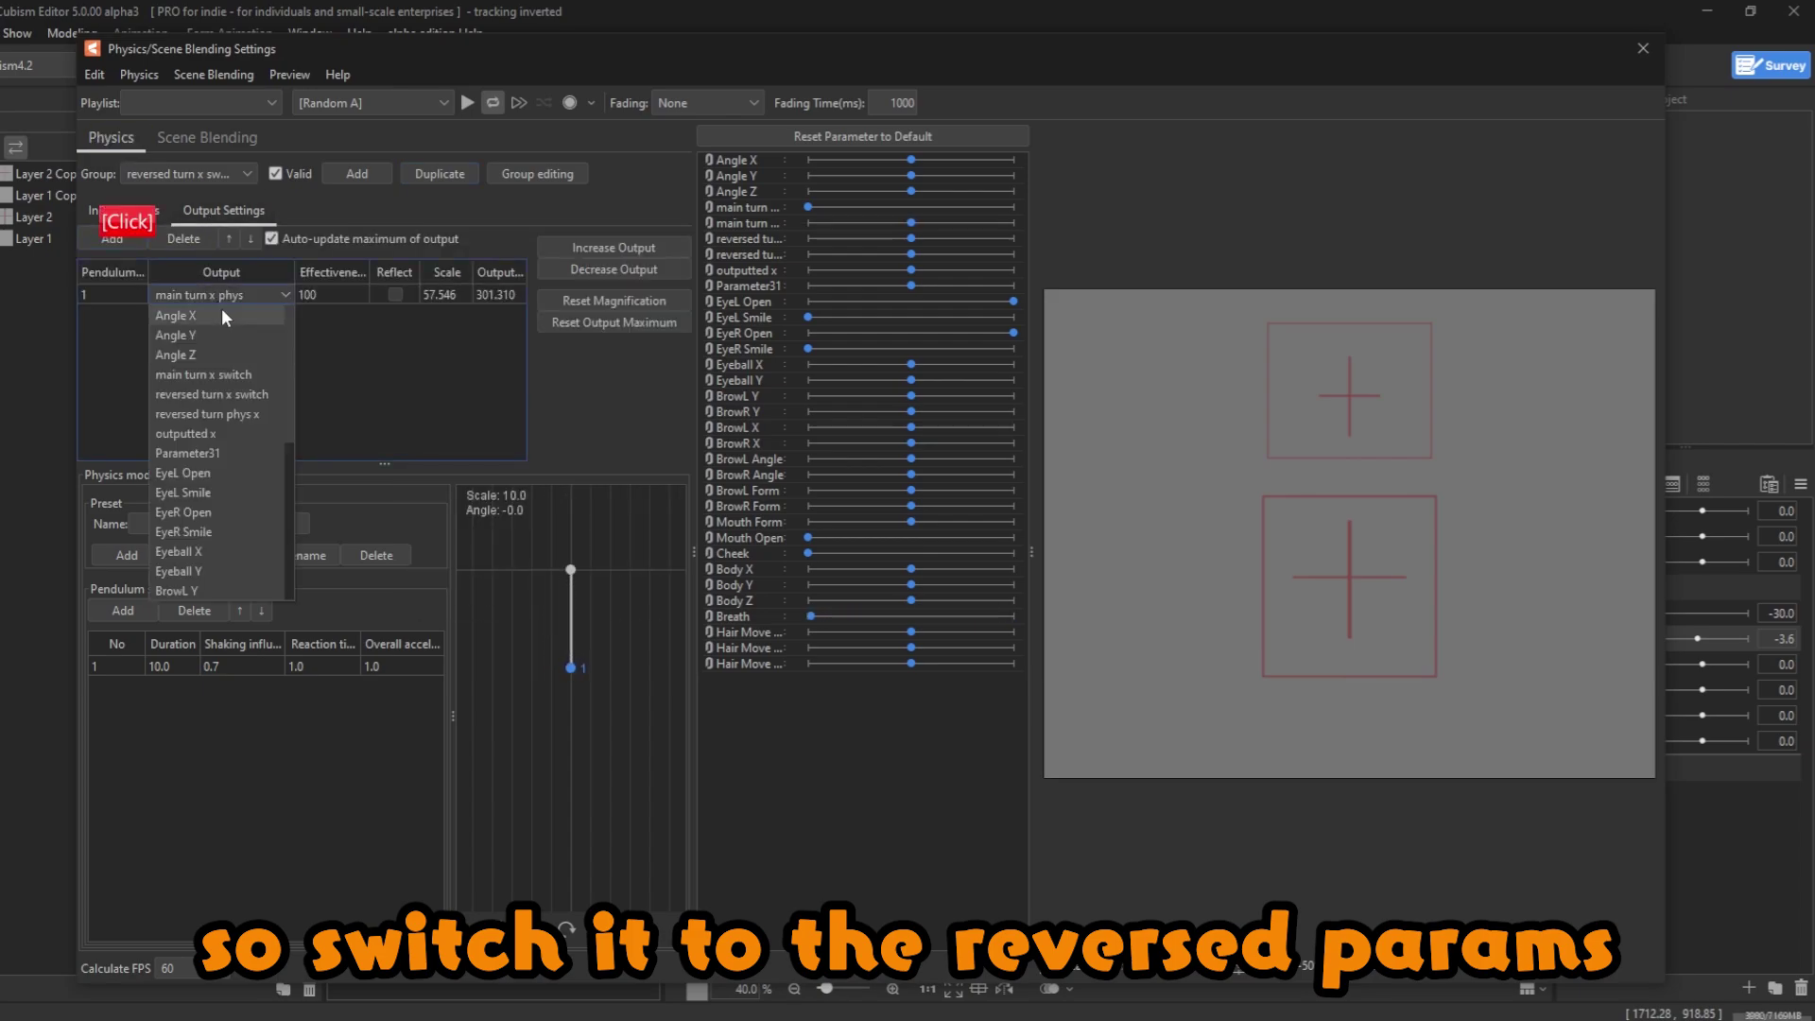
left_click(236, 417)
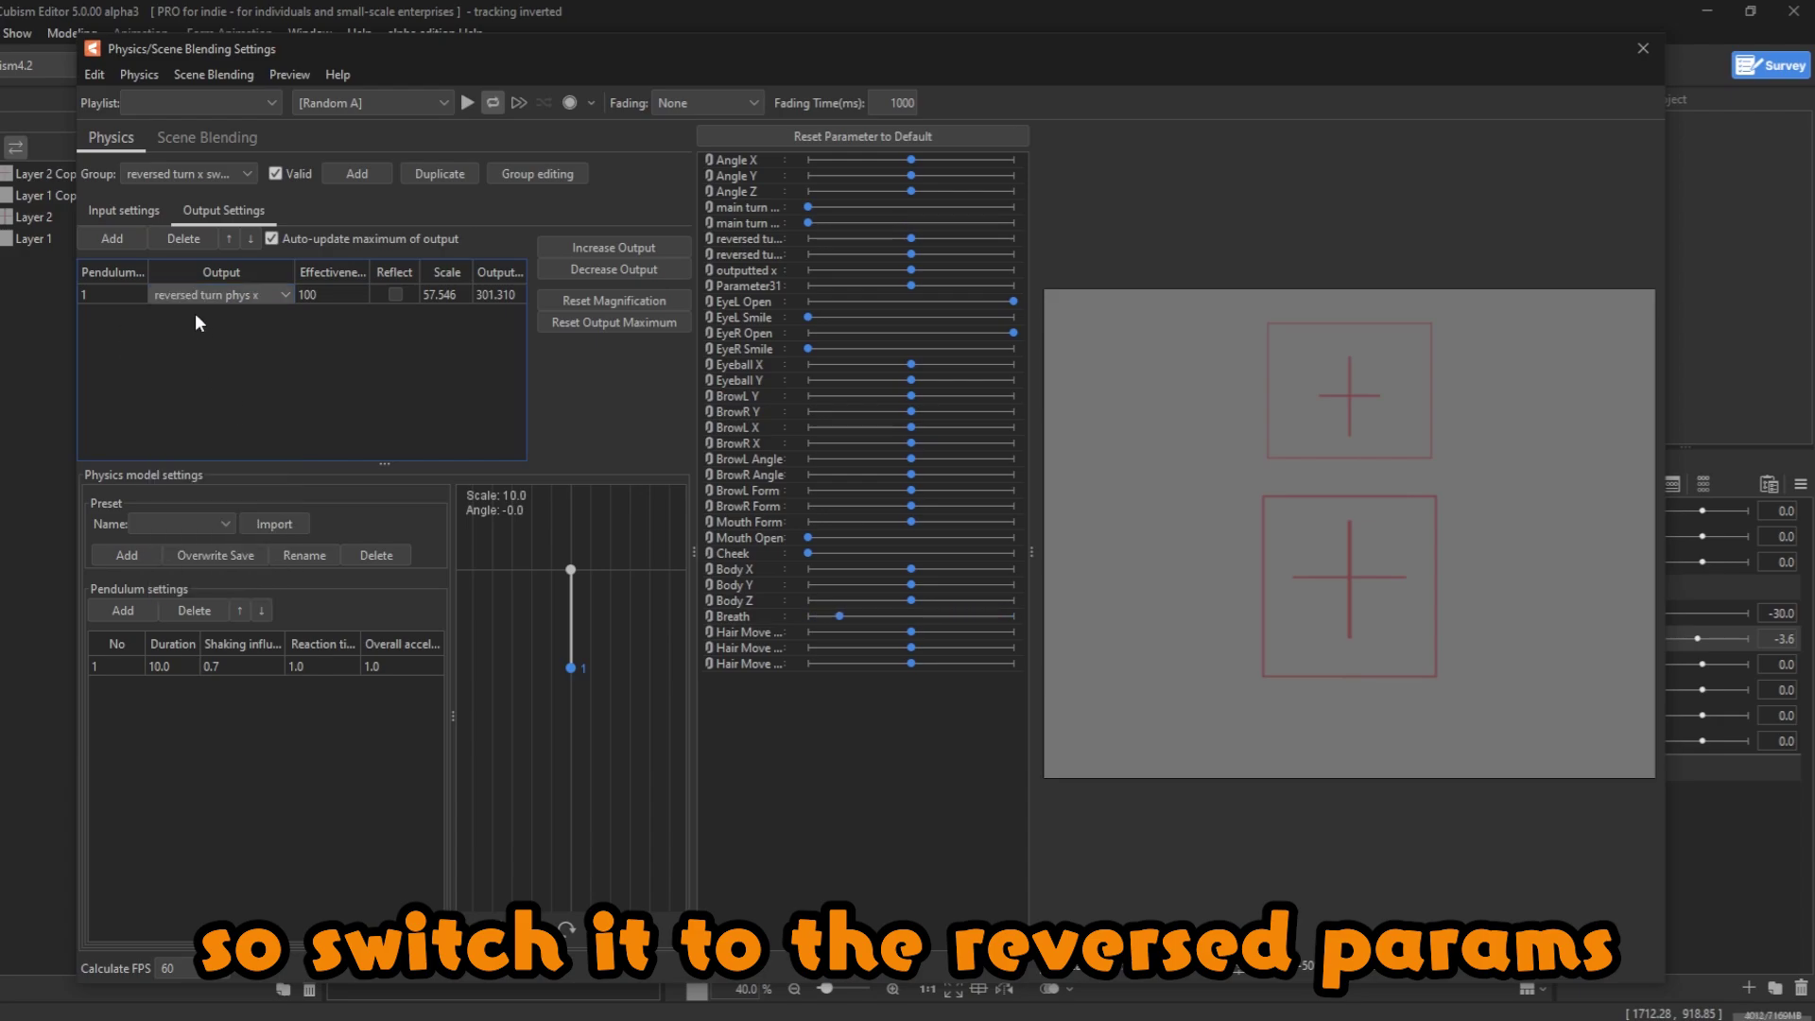
- Reflect the Angle X input of the reversed group and test it by moving the preview's tracking
left_click(123, 210)
left_click(683, 289)
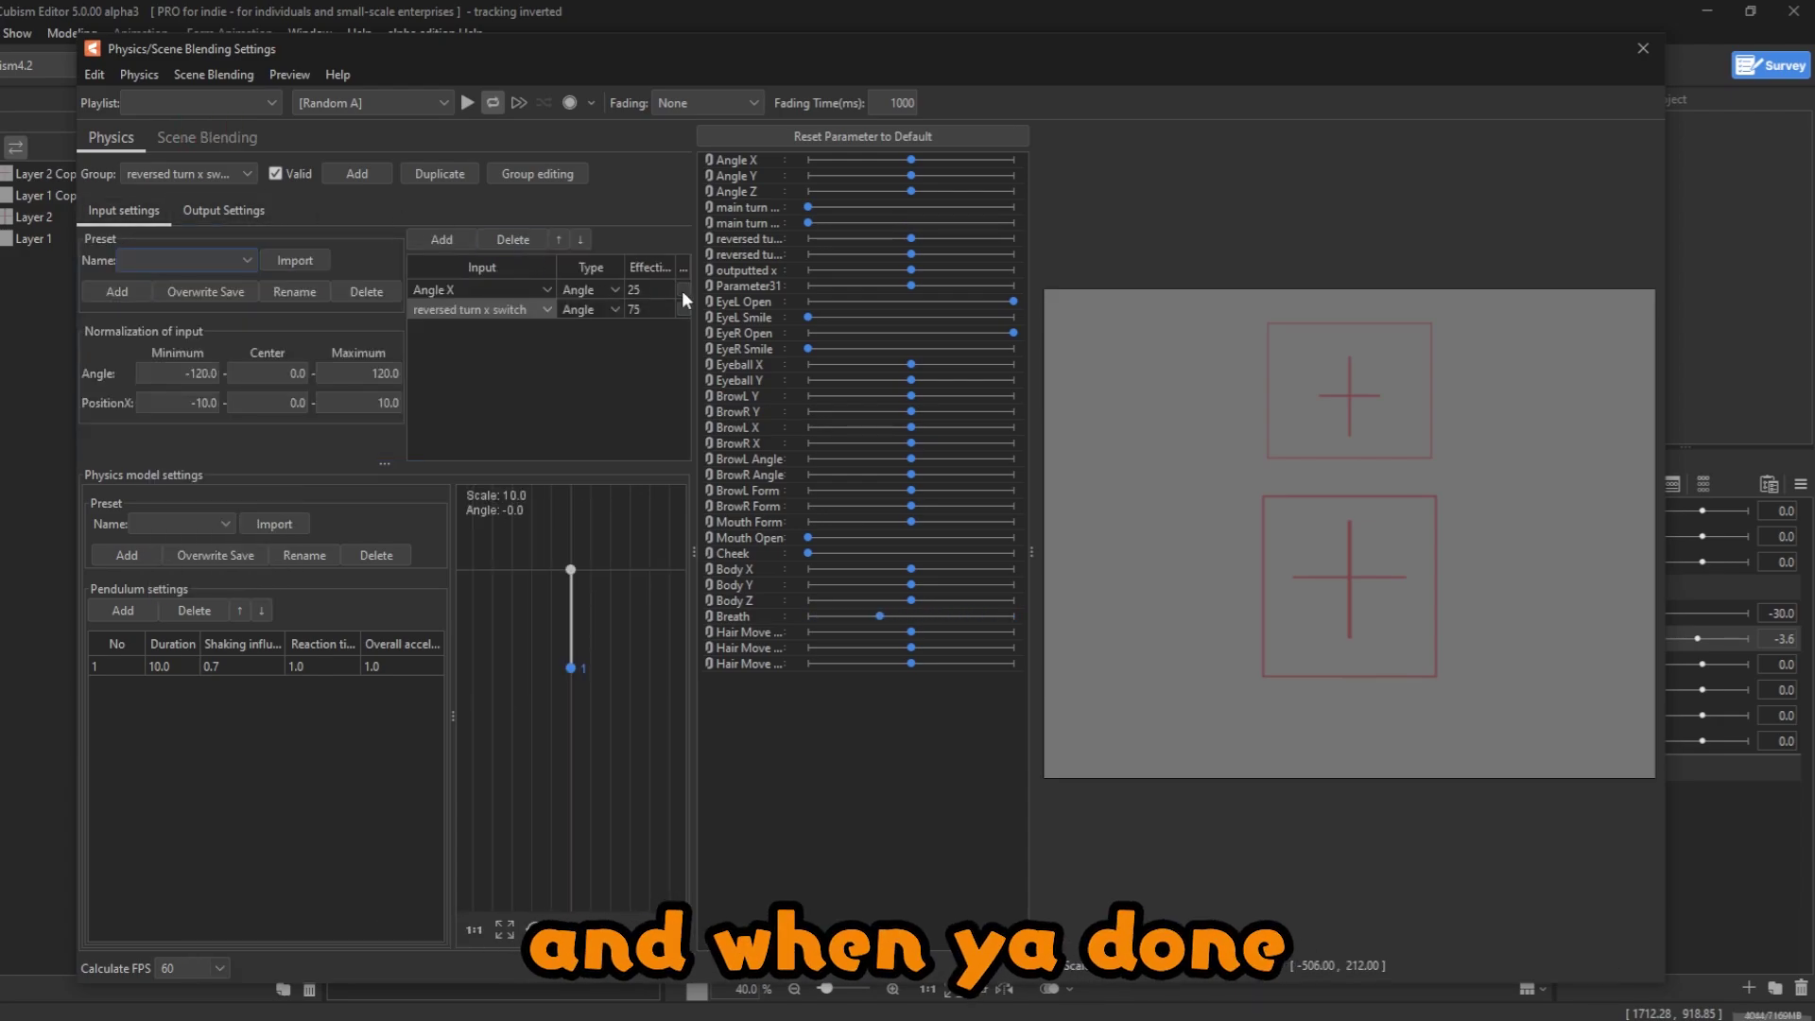
left_click_drag(1376, 581, 1229, 478)
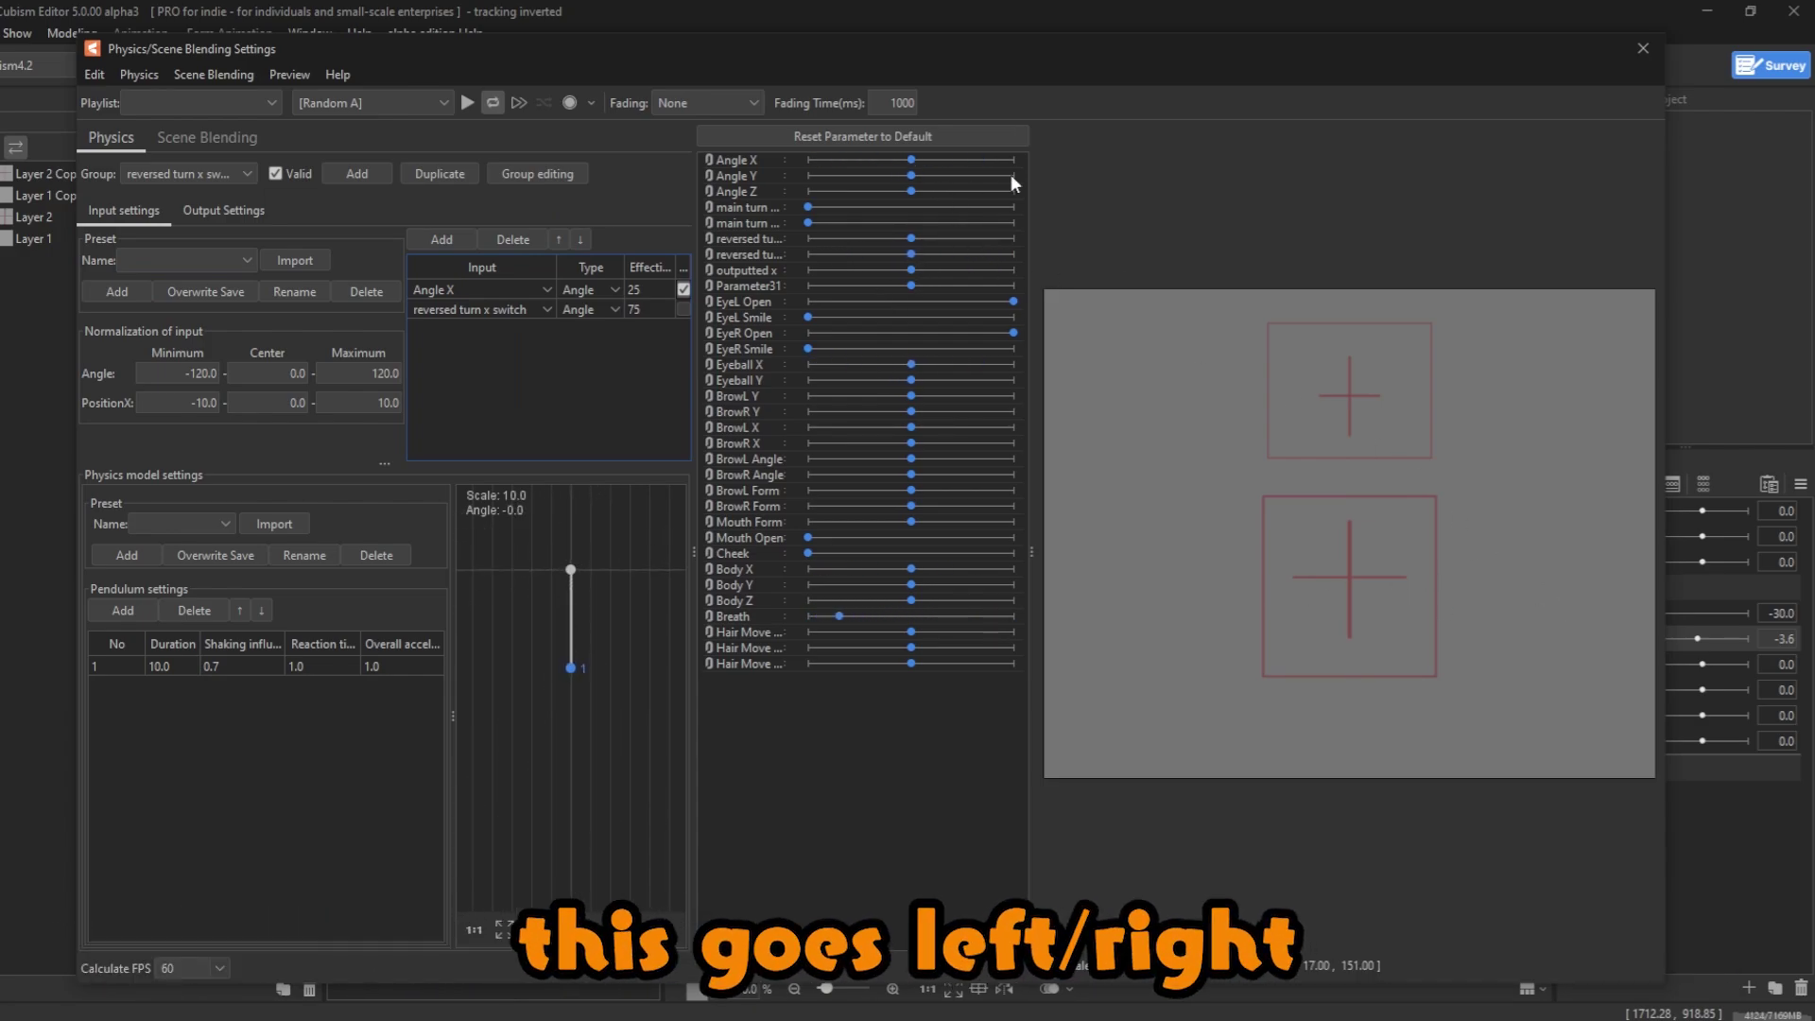
left_click_drag(1125, 293, 1376, 447)
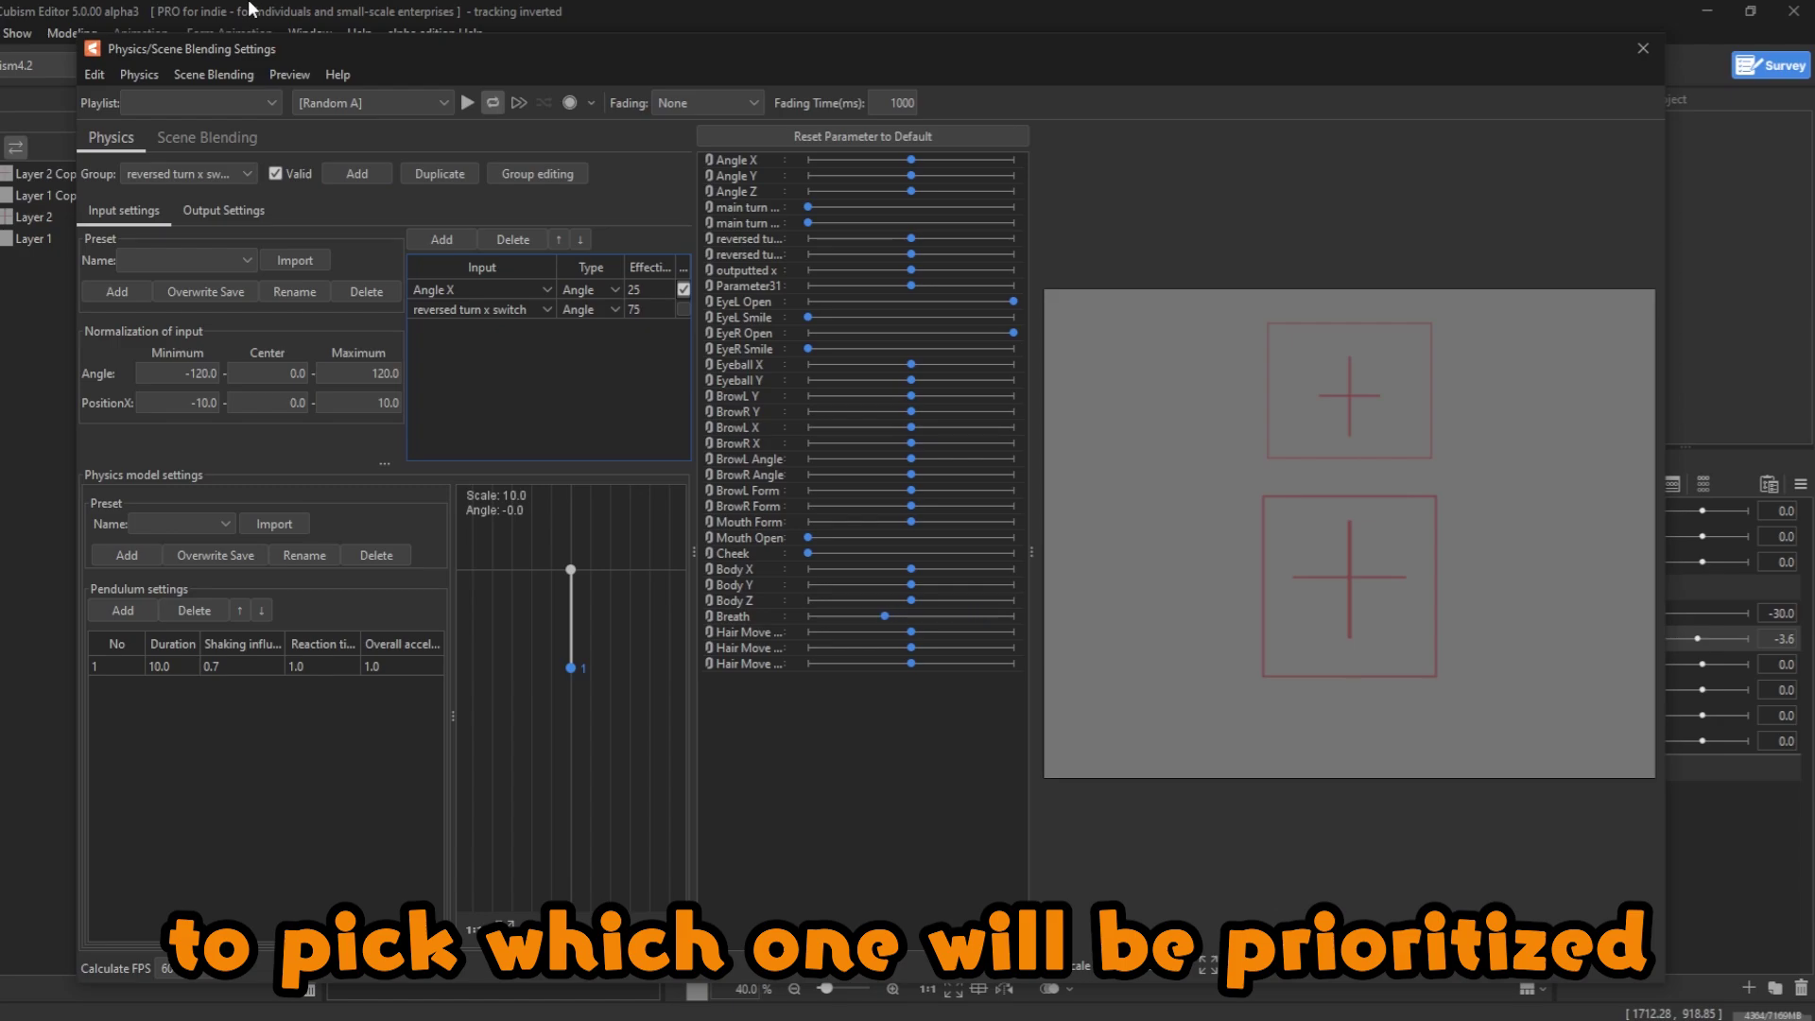
- Add a new physics group named "outputted x" without presets
left_click(355, 176)
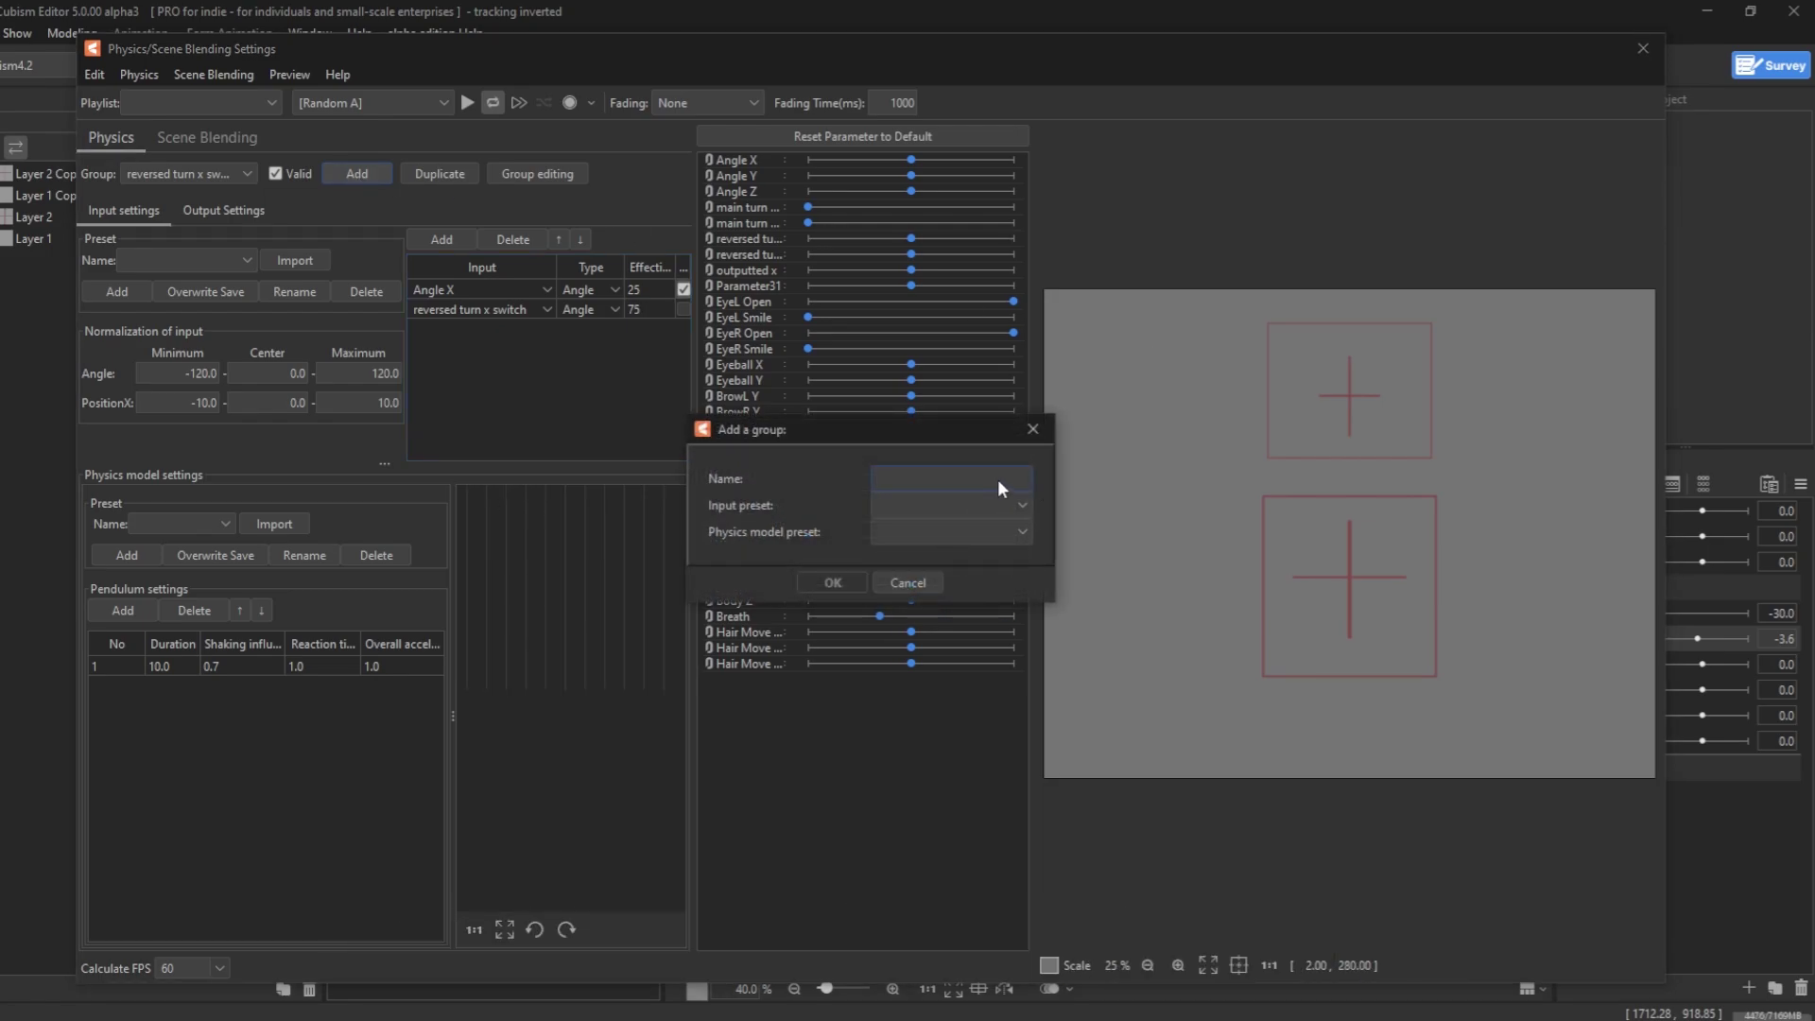
type("outputt")
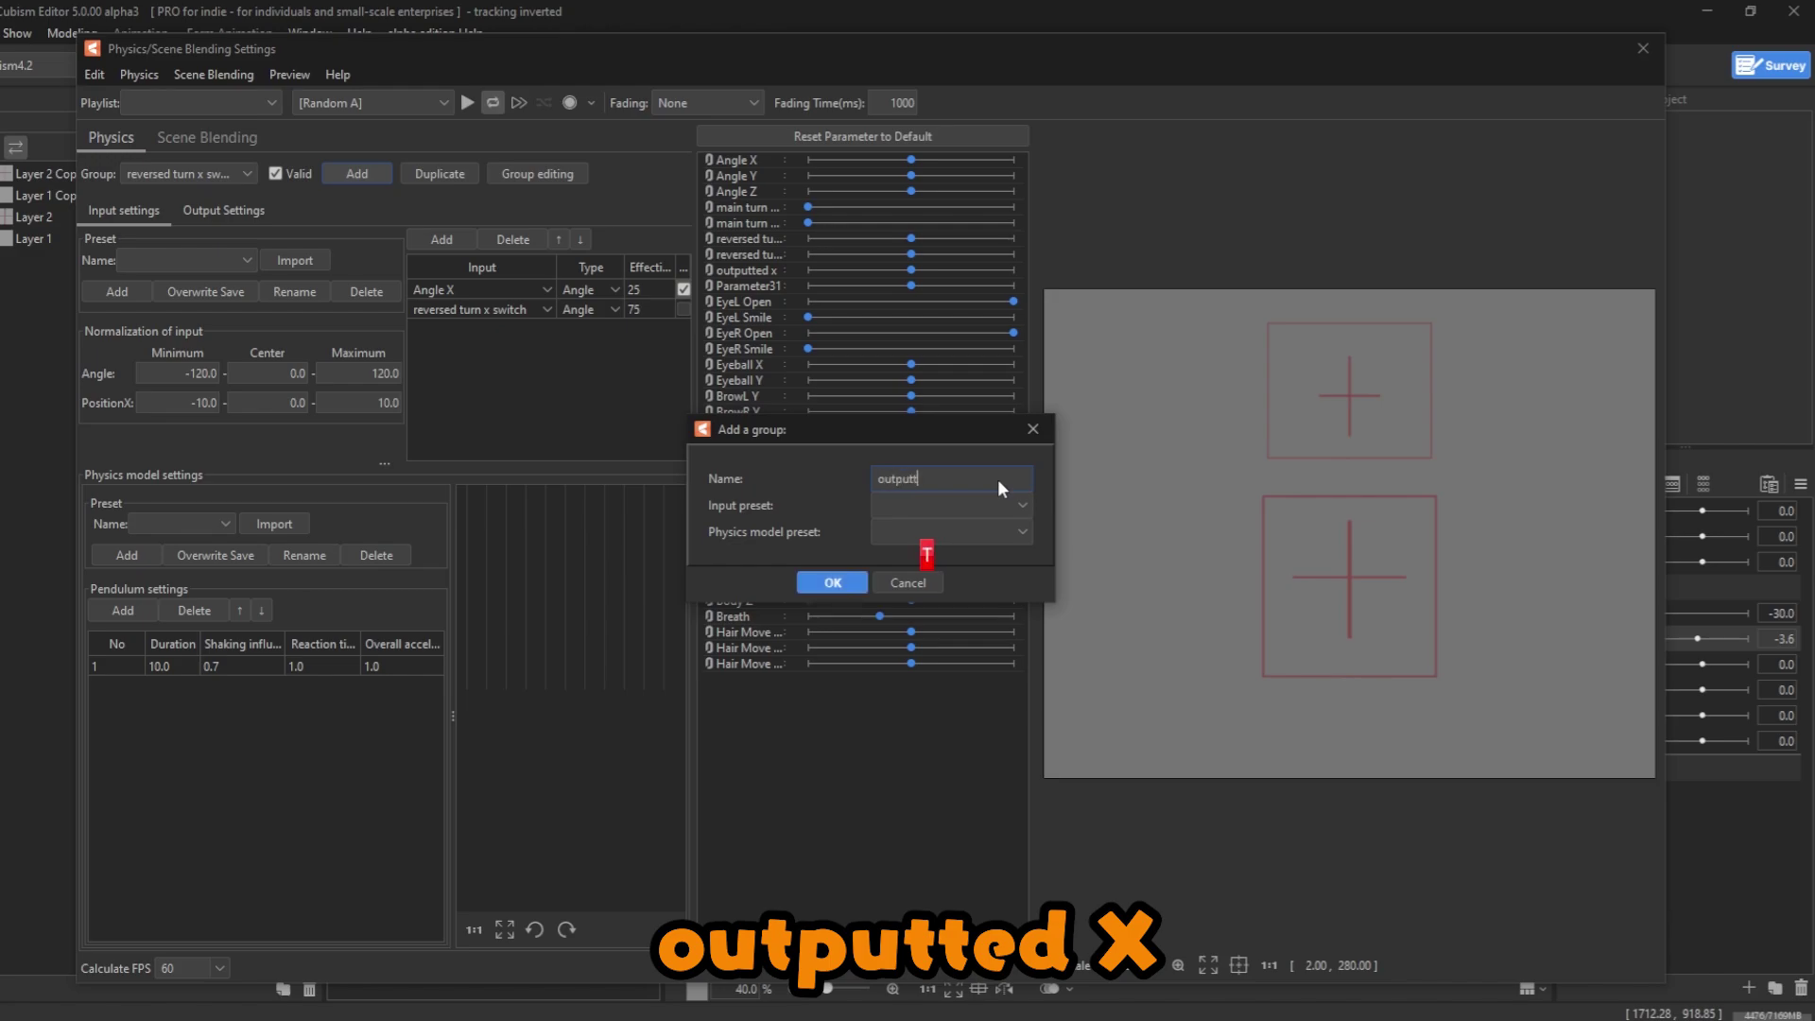
type("ed x")
key("Return")
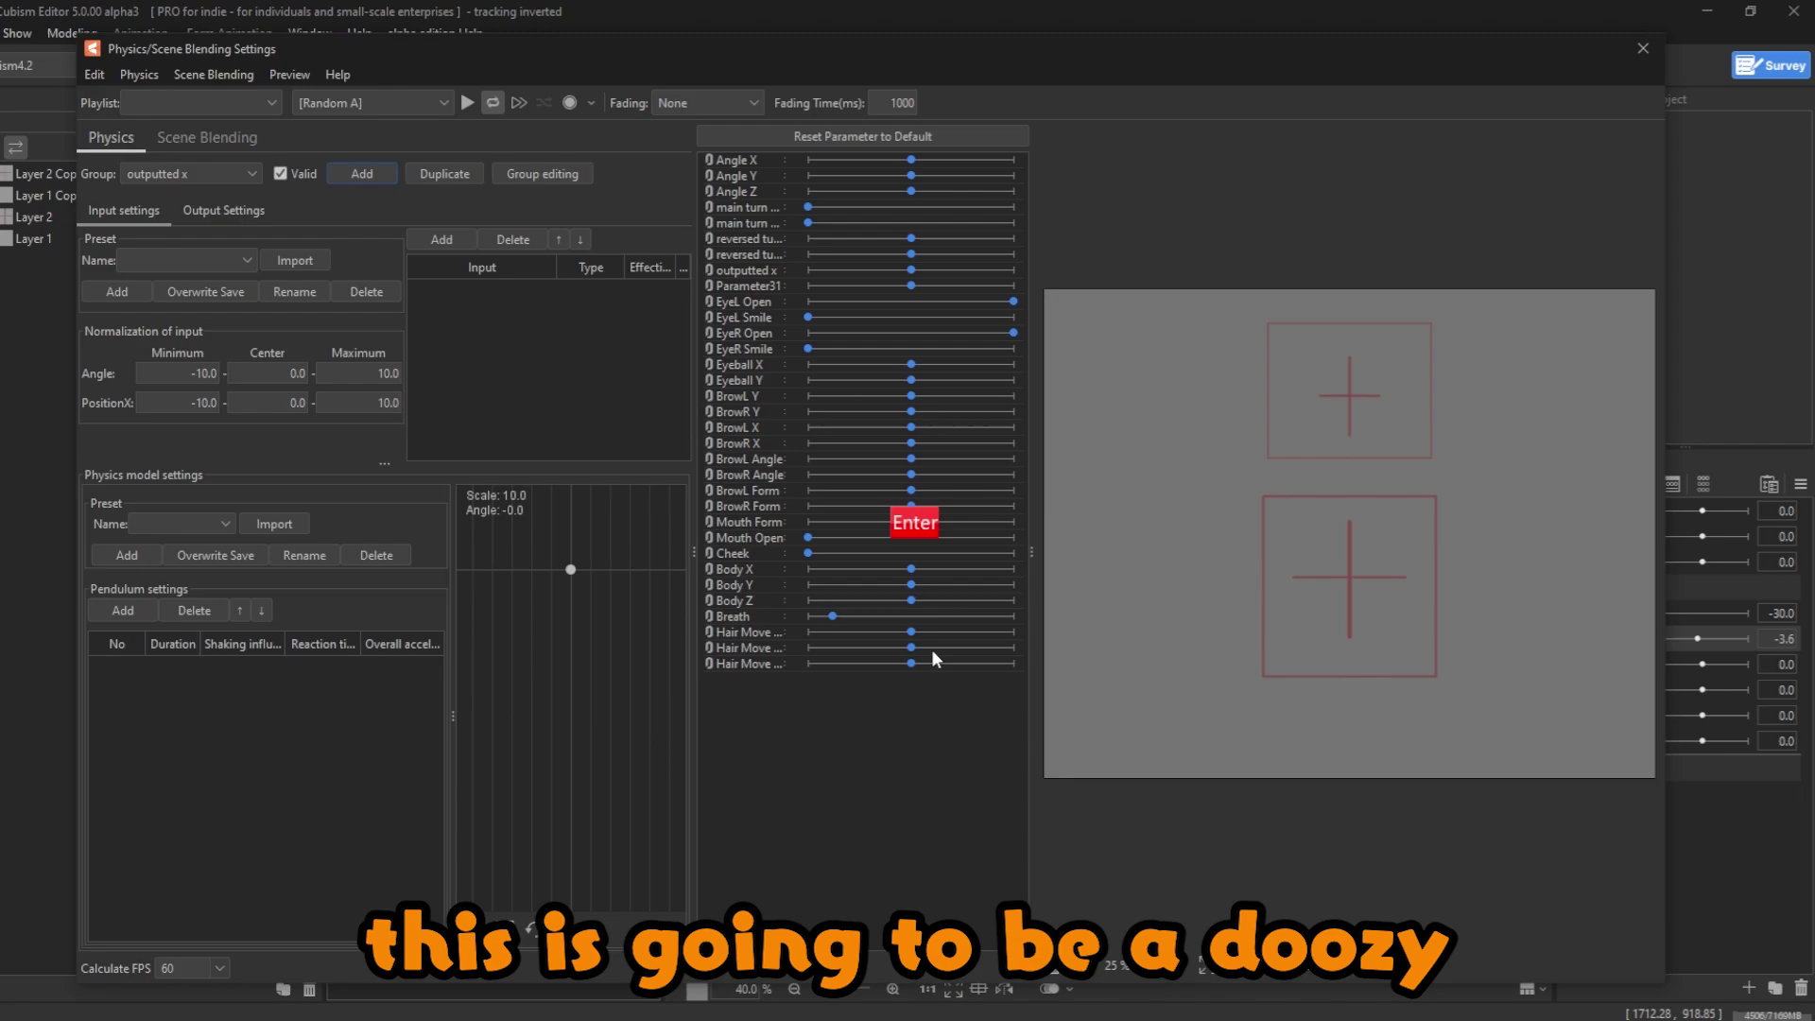
- Set the outputted x group's angle normalization to a minimum of -120 and a maximum of 120
double_click(209, 374)
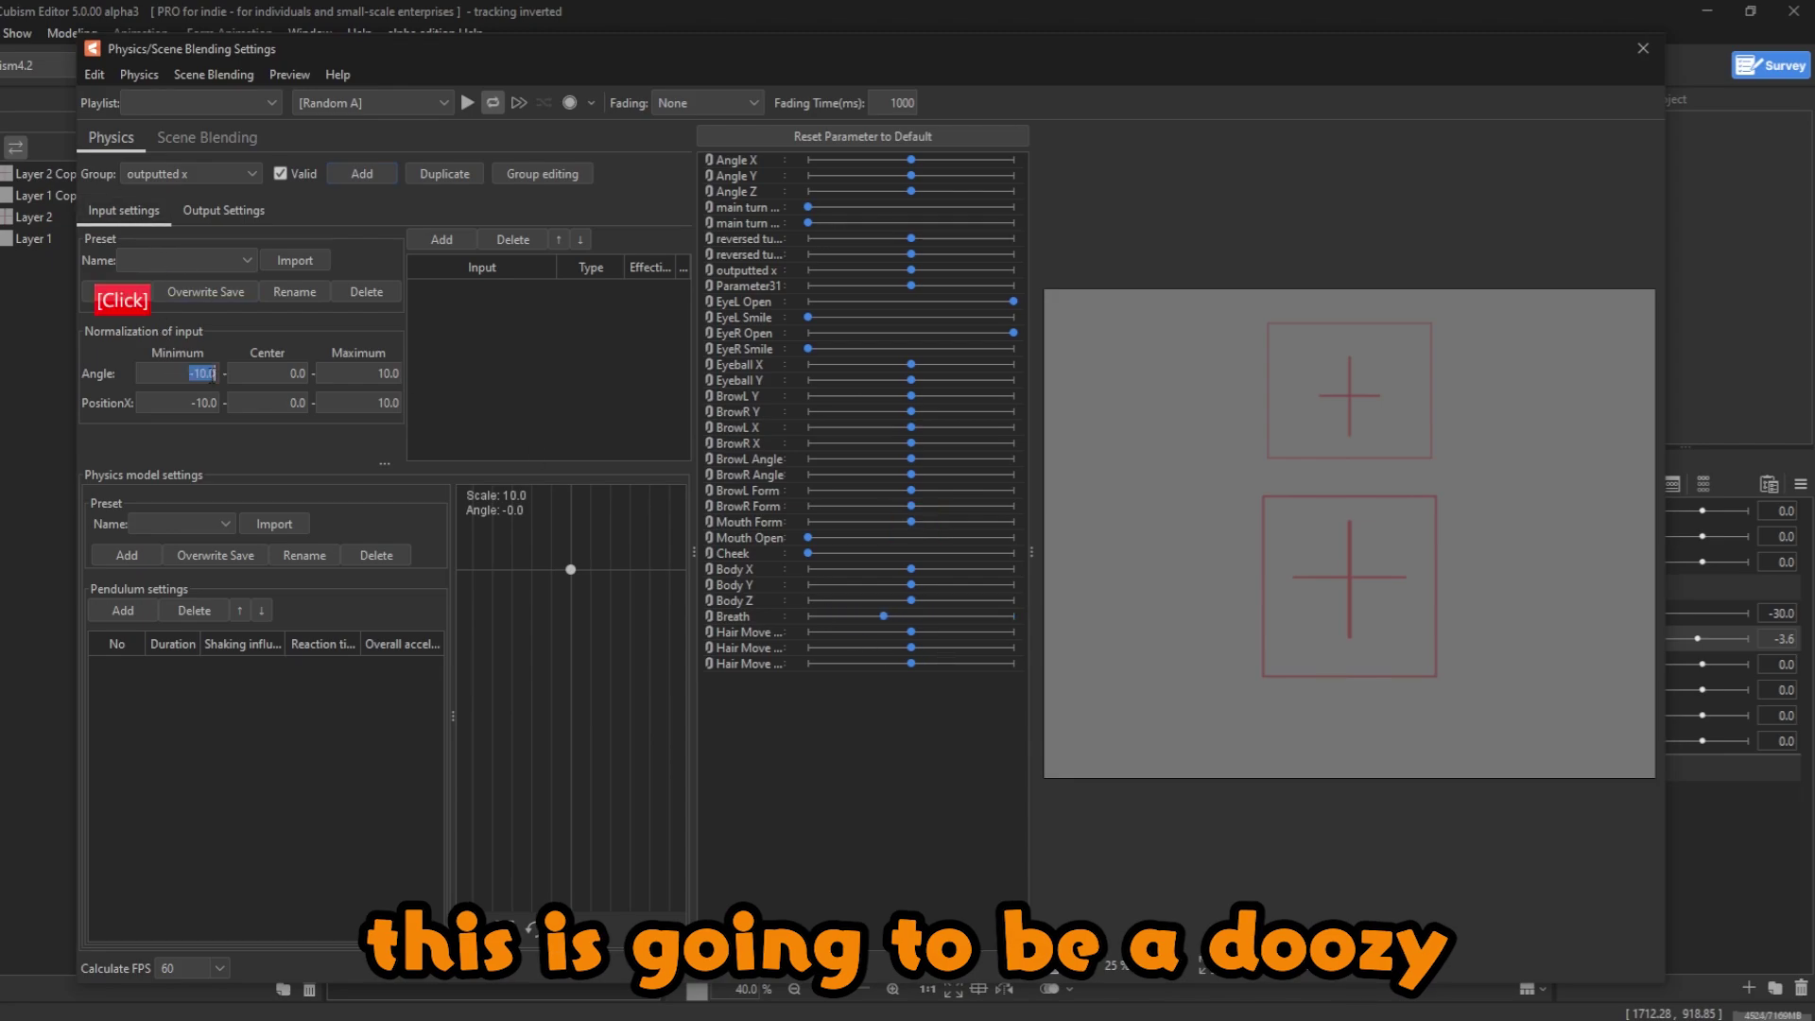
key("BackSpace")
type("-120")
key("Return")
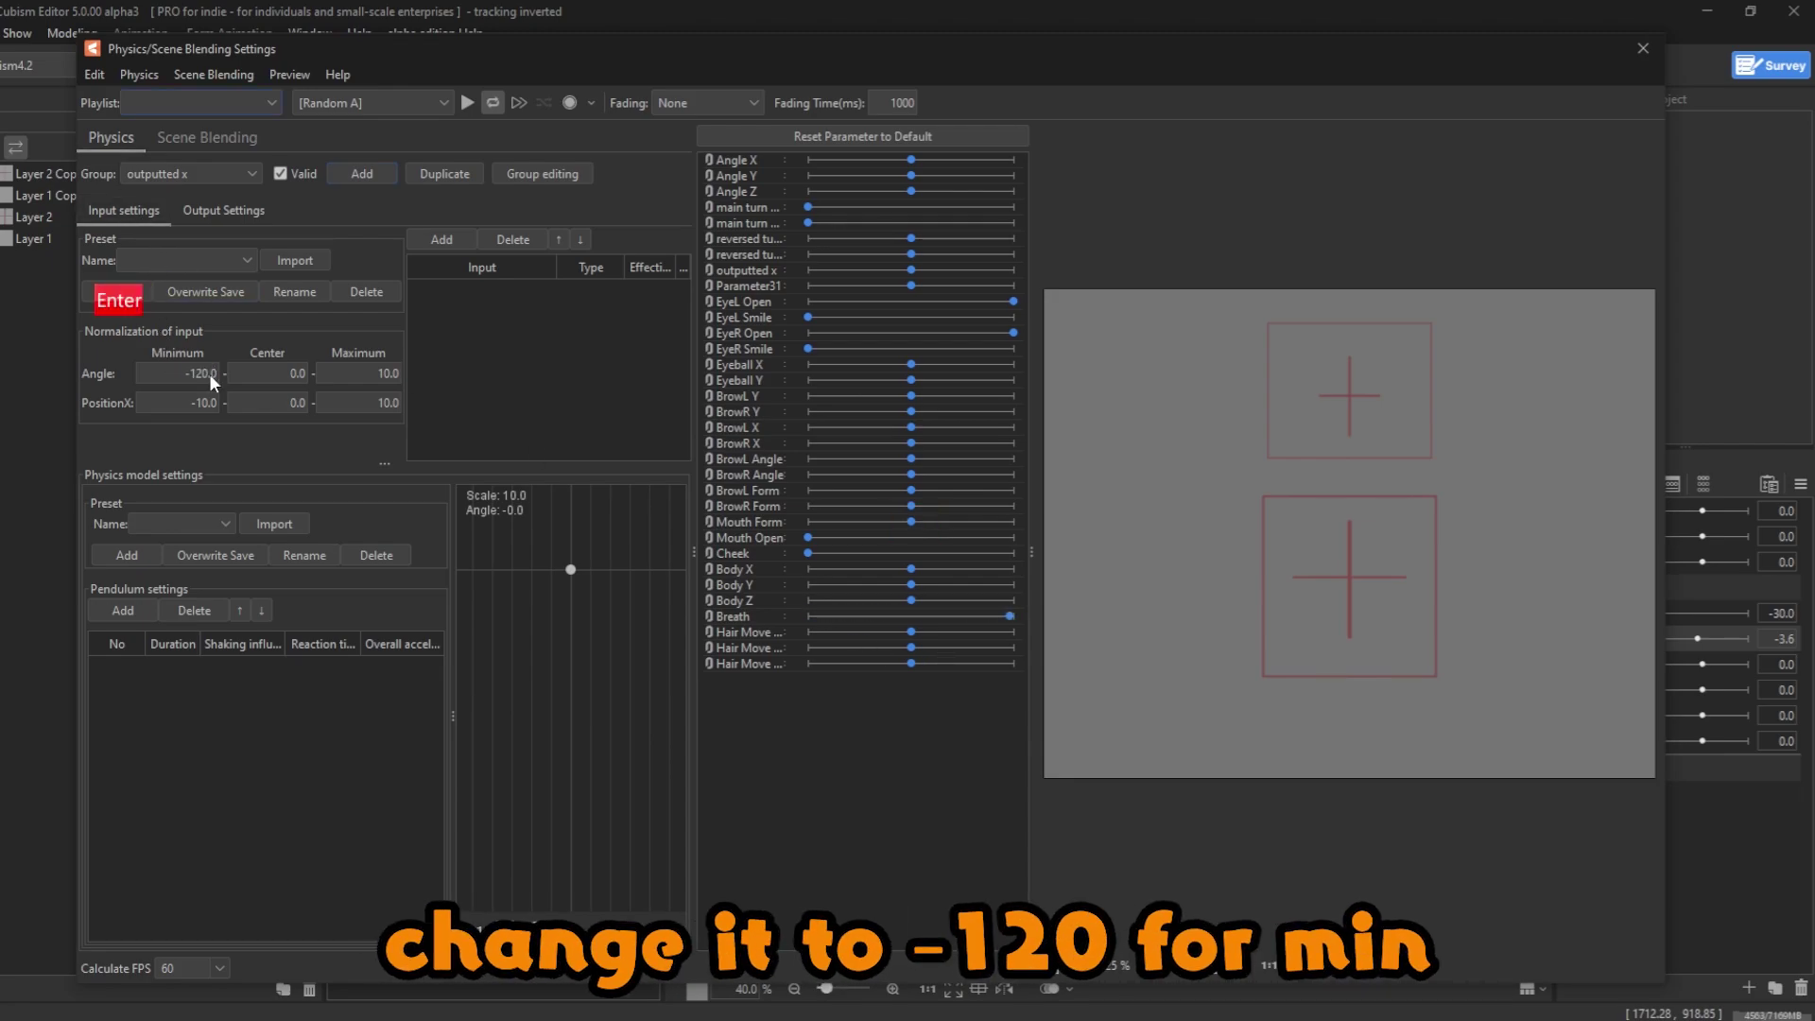
left_click(385, 373)
key("ctrl+a")
type("120")
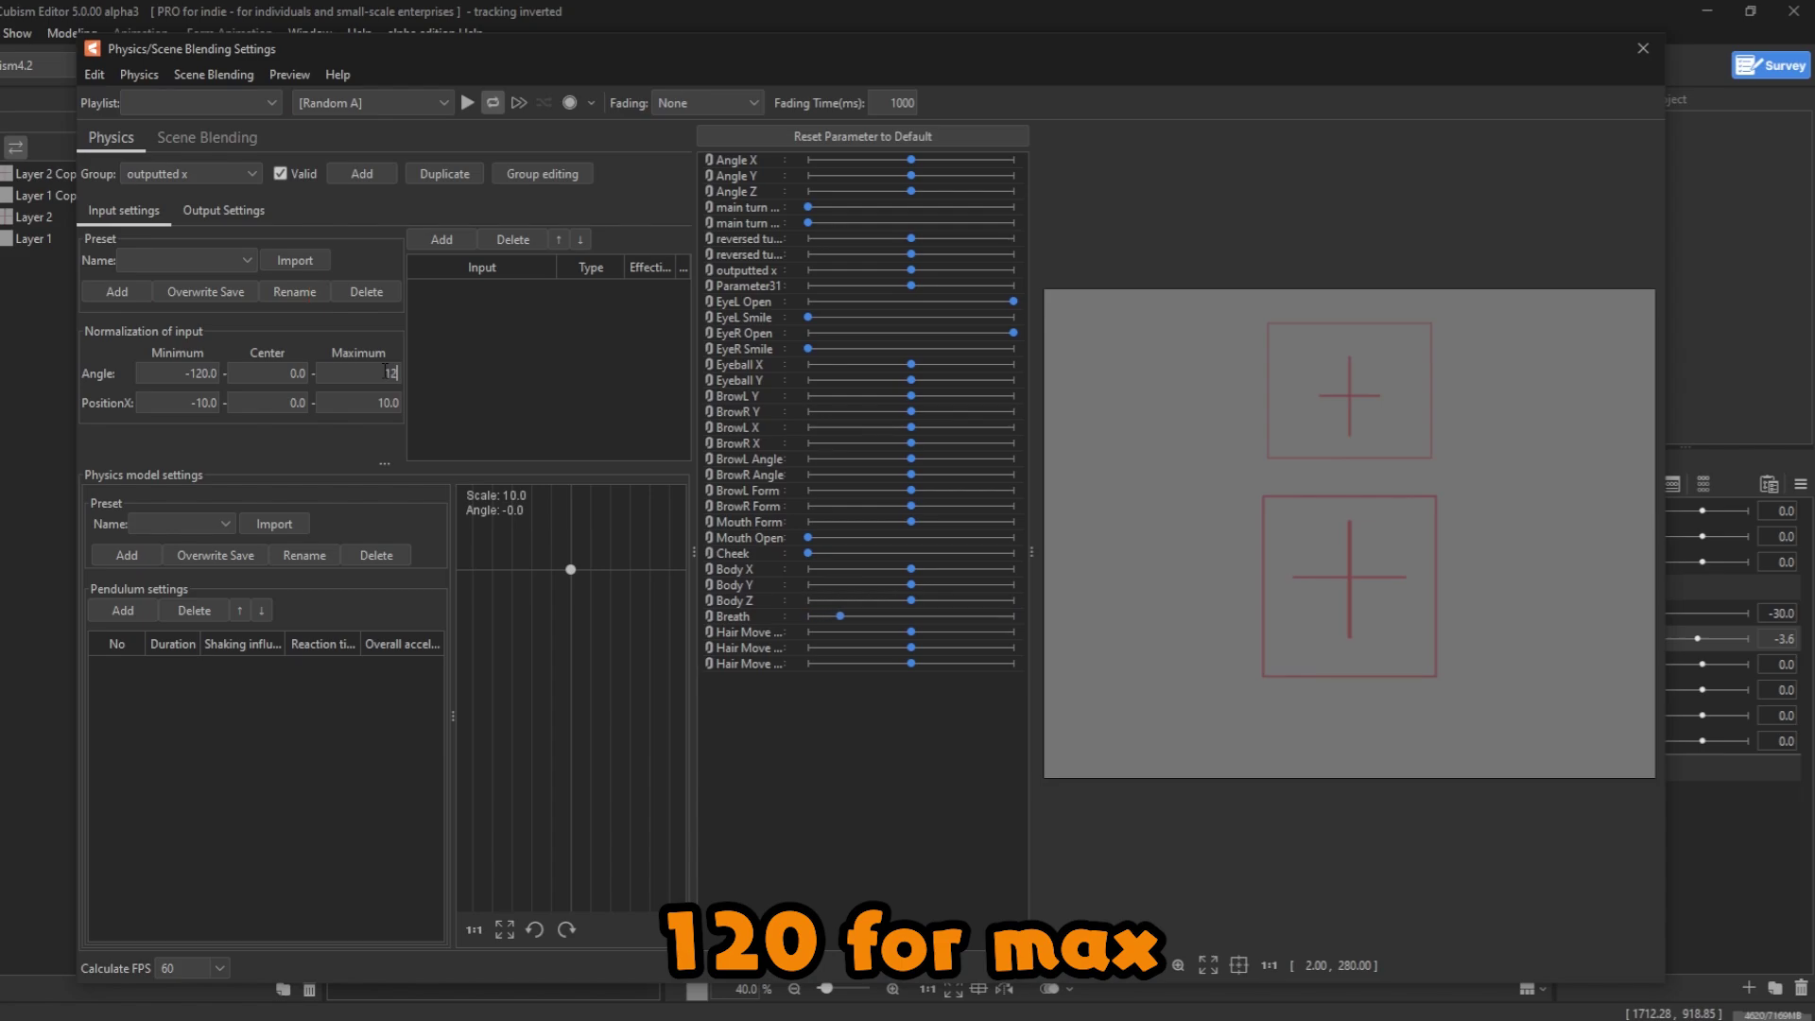
key("Return")
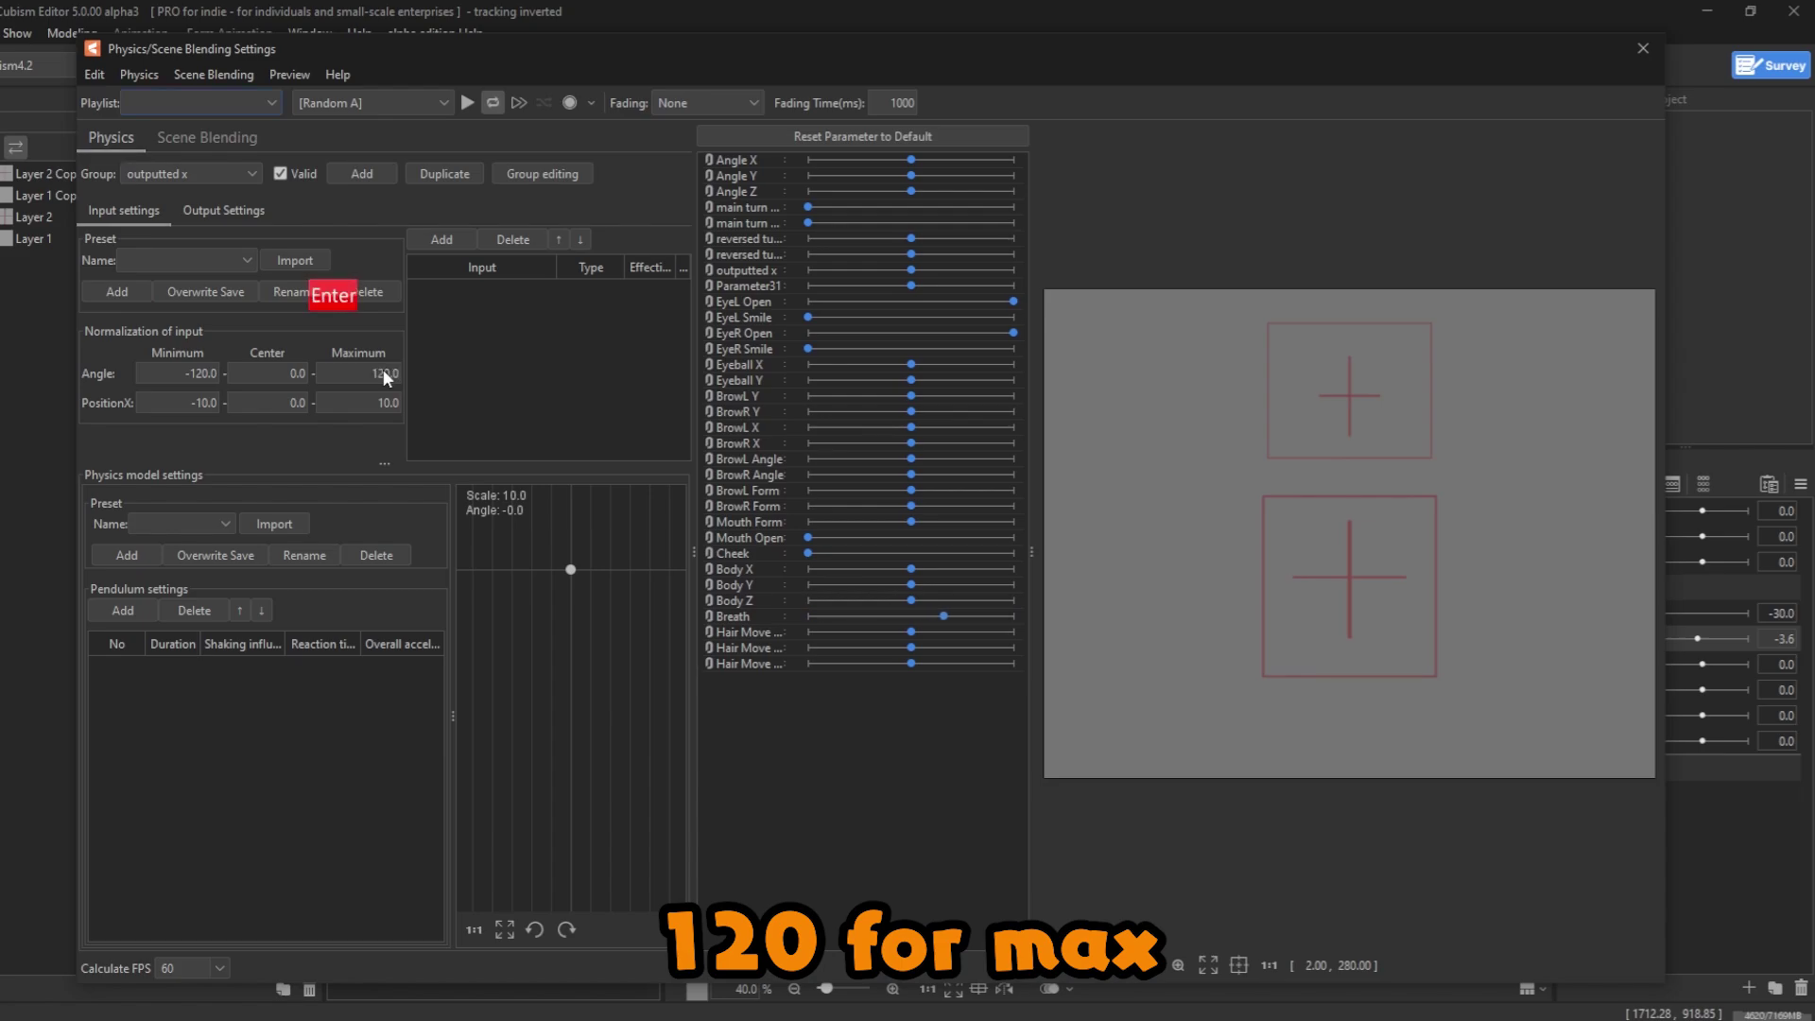
- Add a pendulum to the outputted x group and set its shaking influence to 0.7
left_click(106, 611)
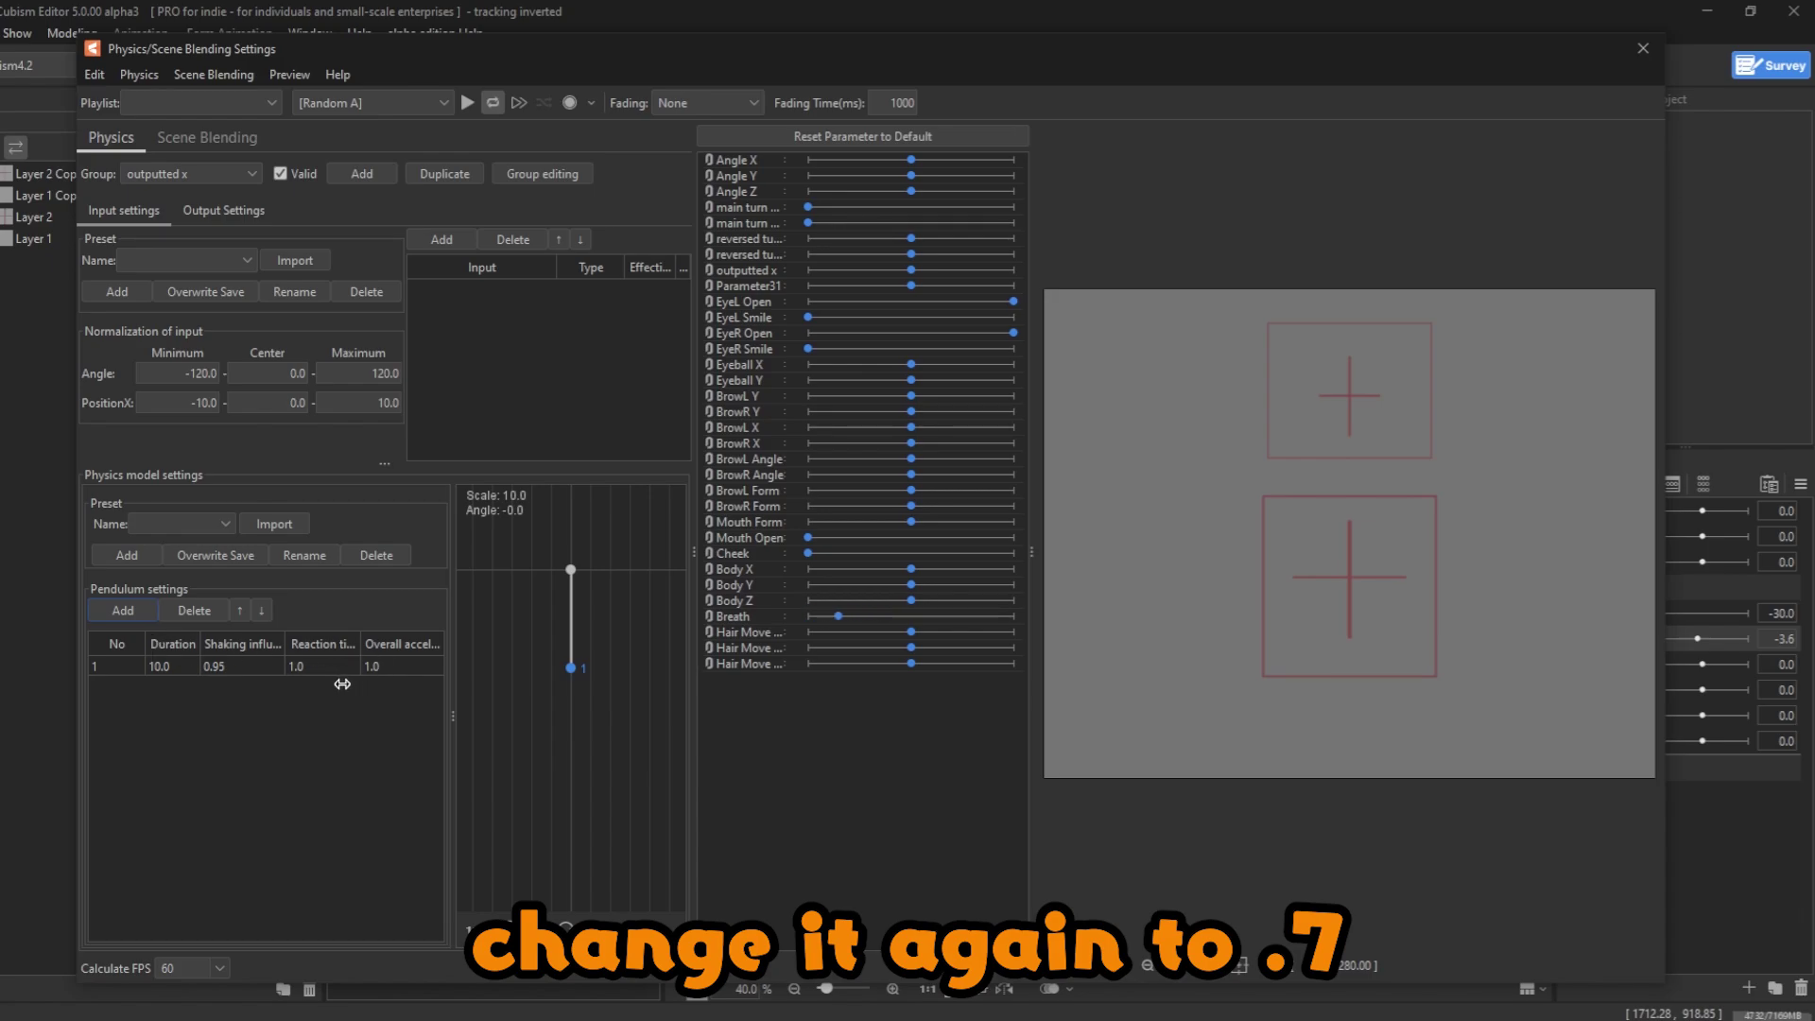
right_click(234, 638)
left_click(276, 654)
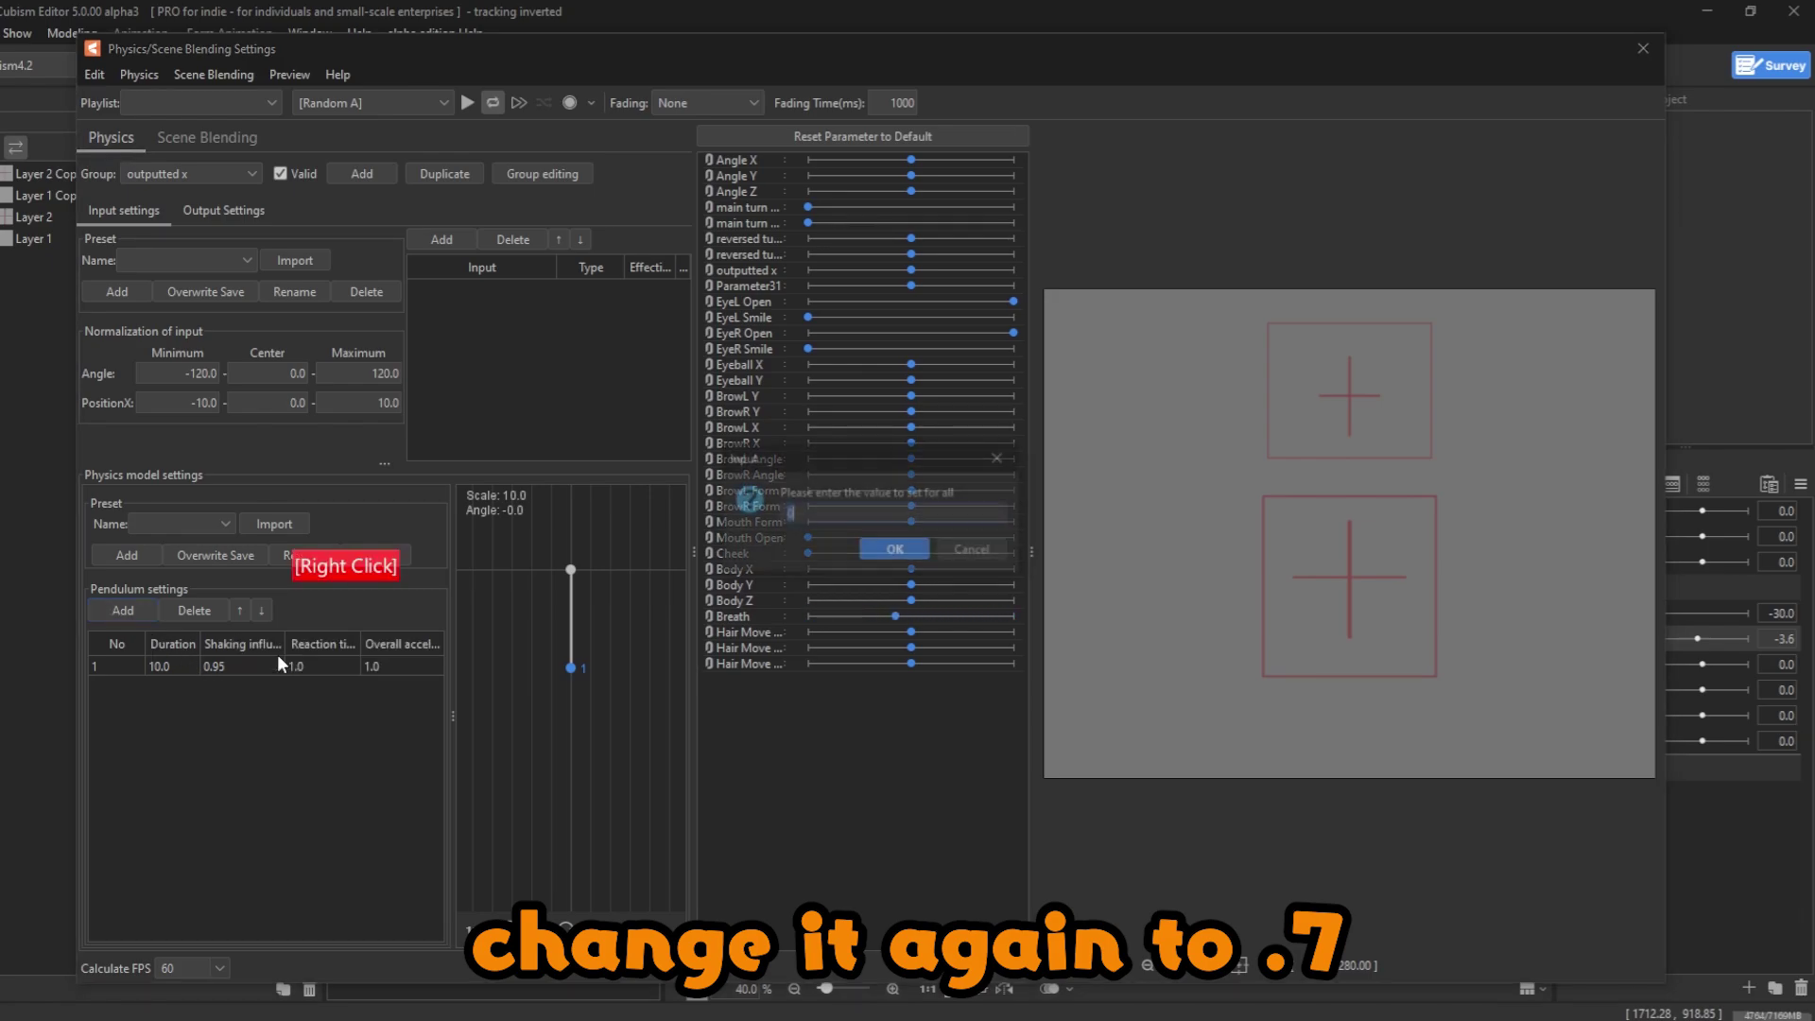
type(".7")
key("Return")
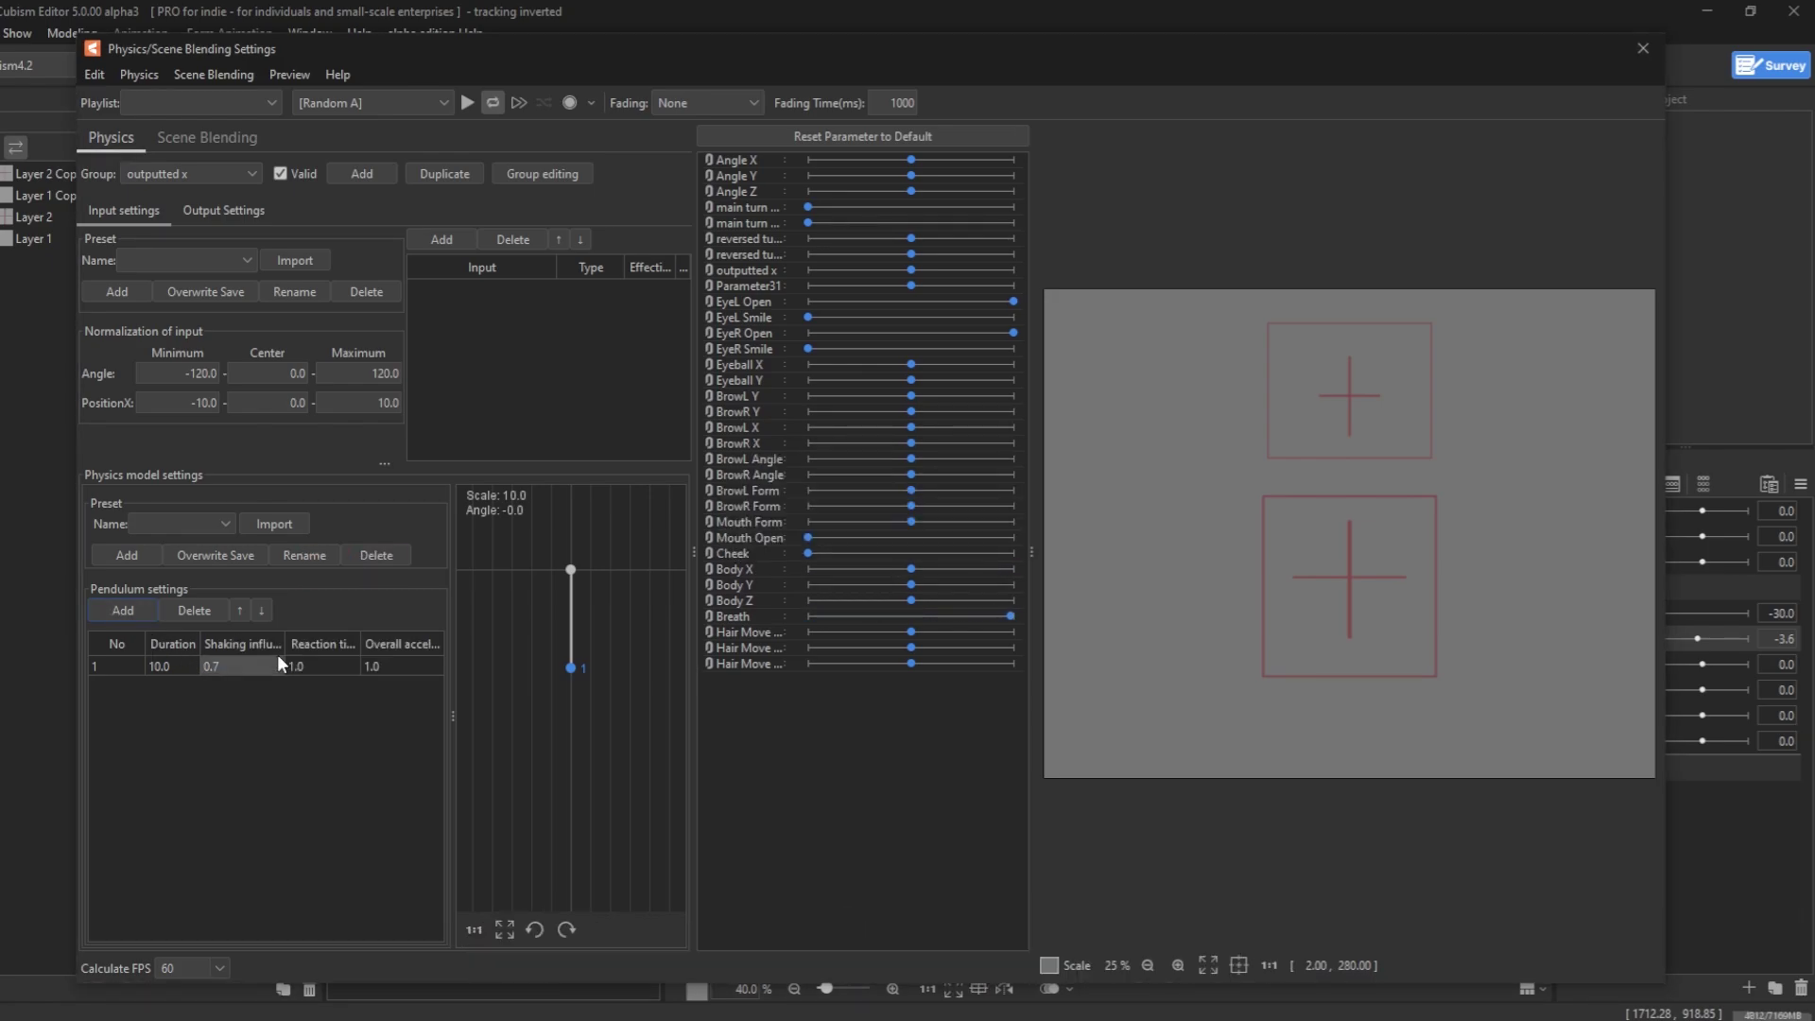
- Add the outputted x parameter as the output of the outputted x group
left_click(221, 217)
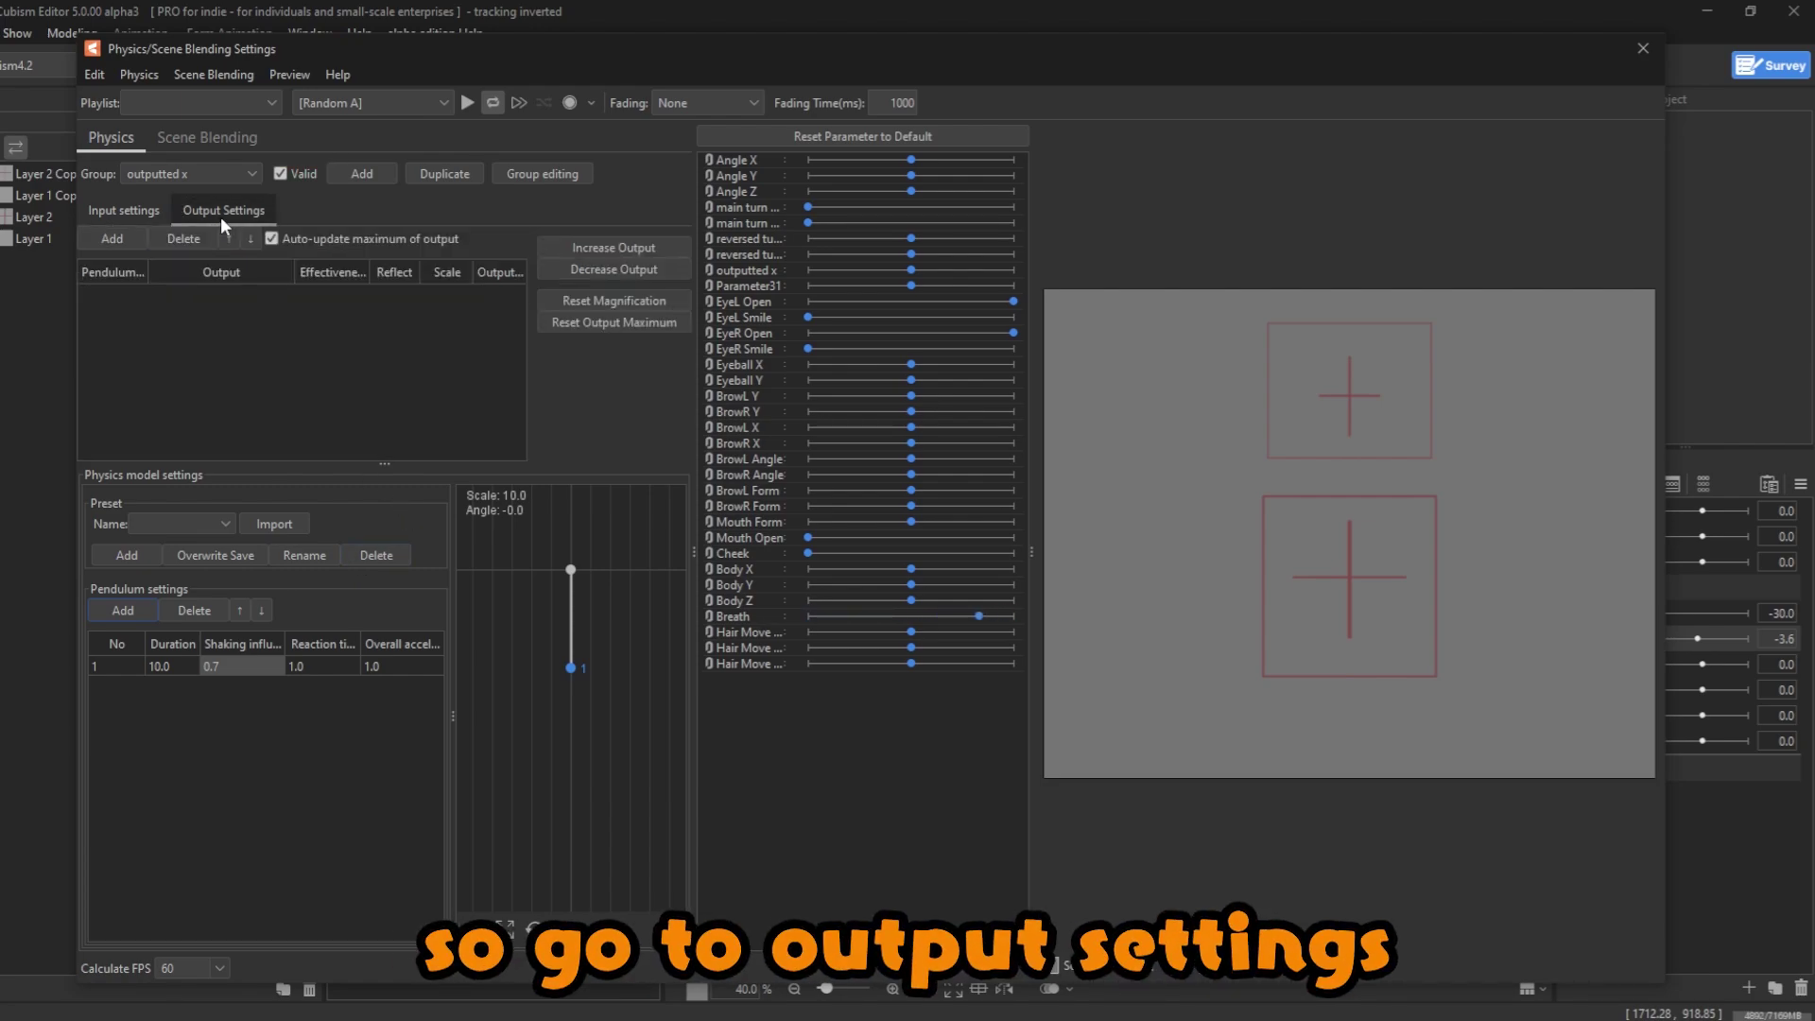
left_click(101, 244)
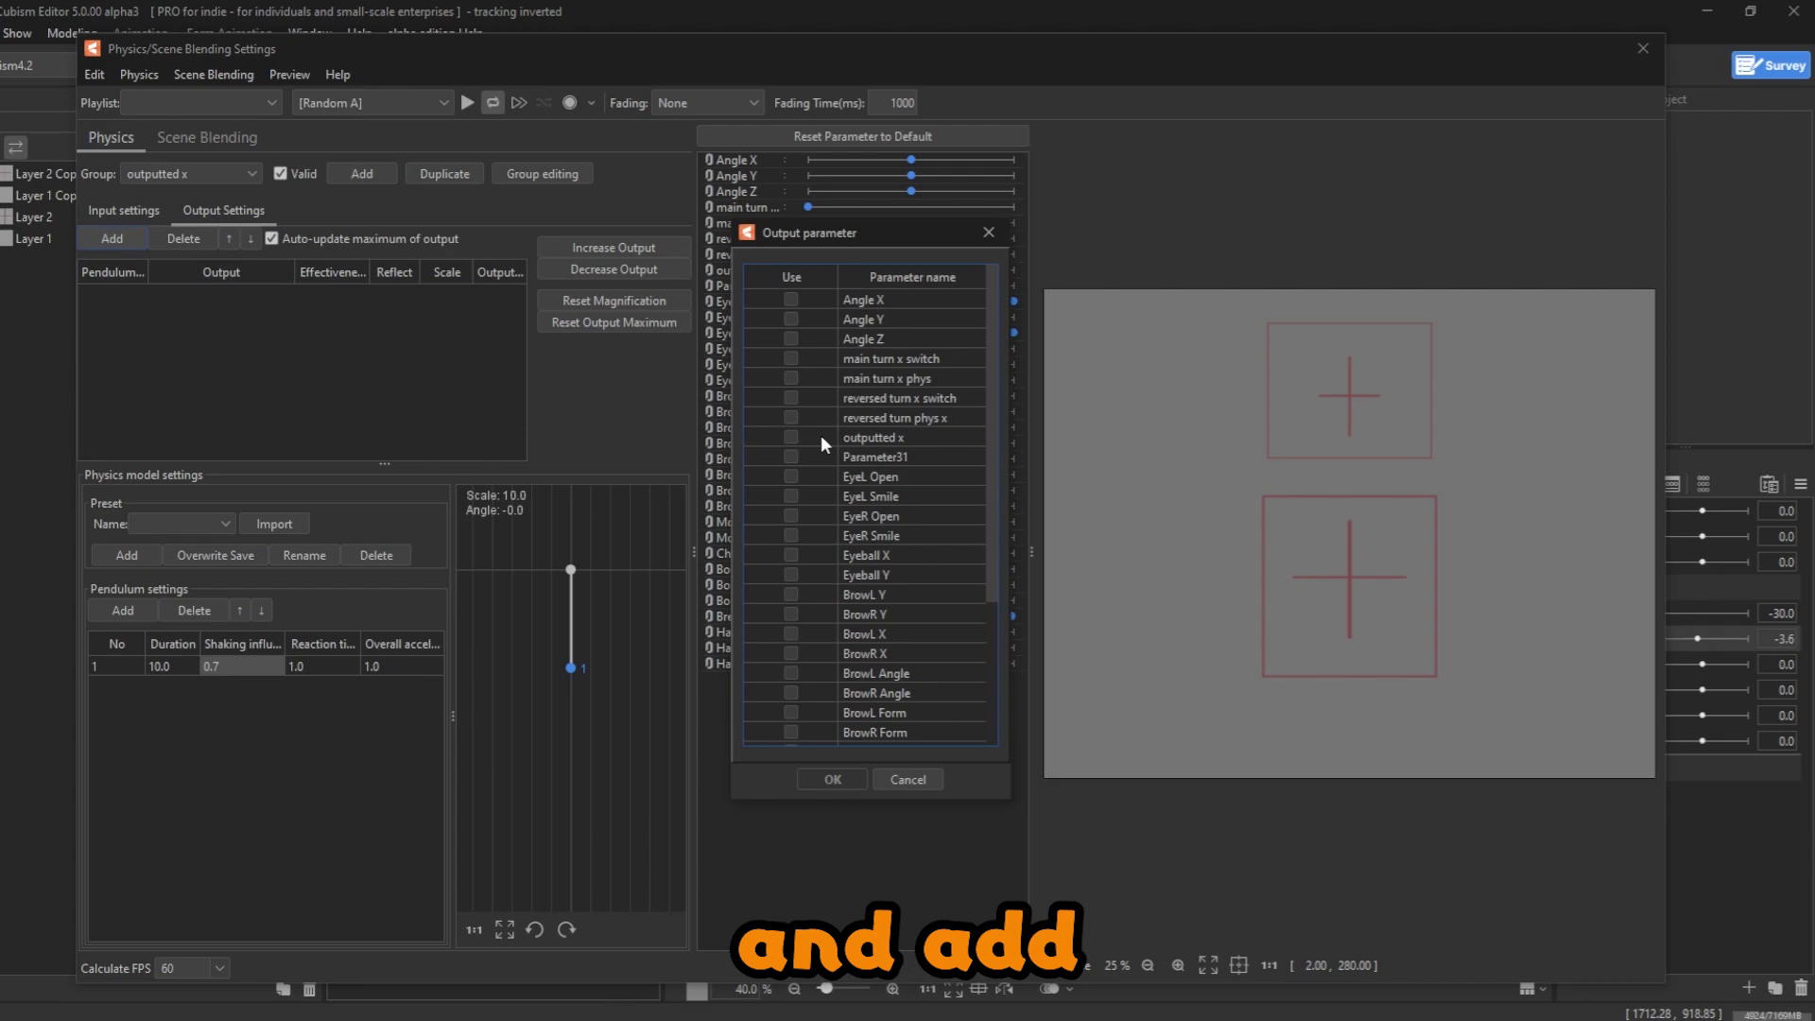
left_click(794, 437)
left_click(832, 779)
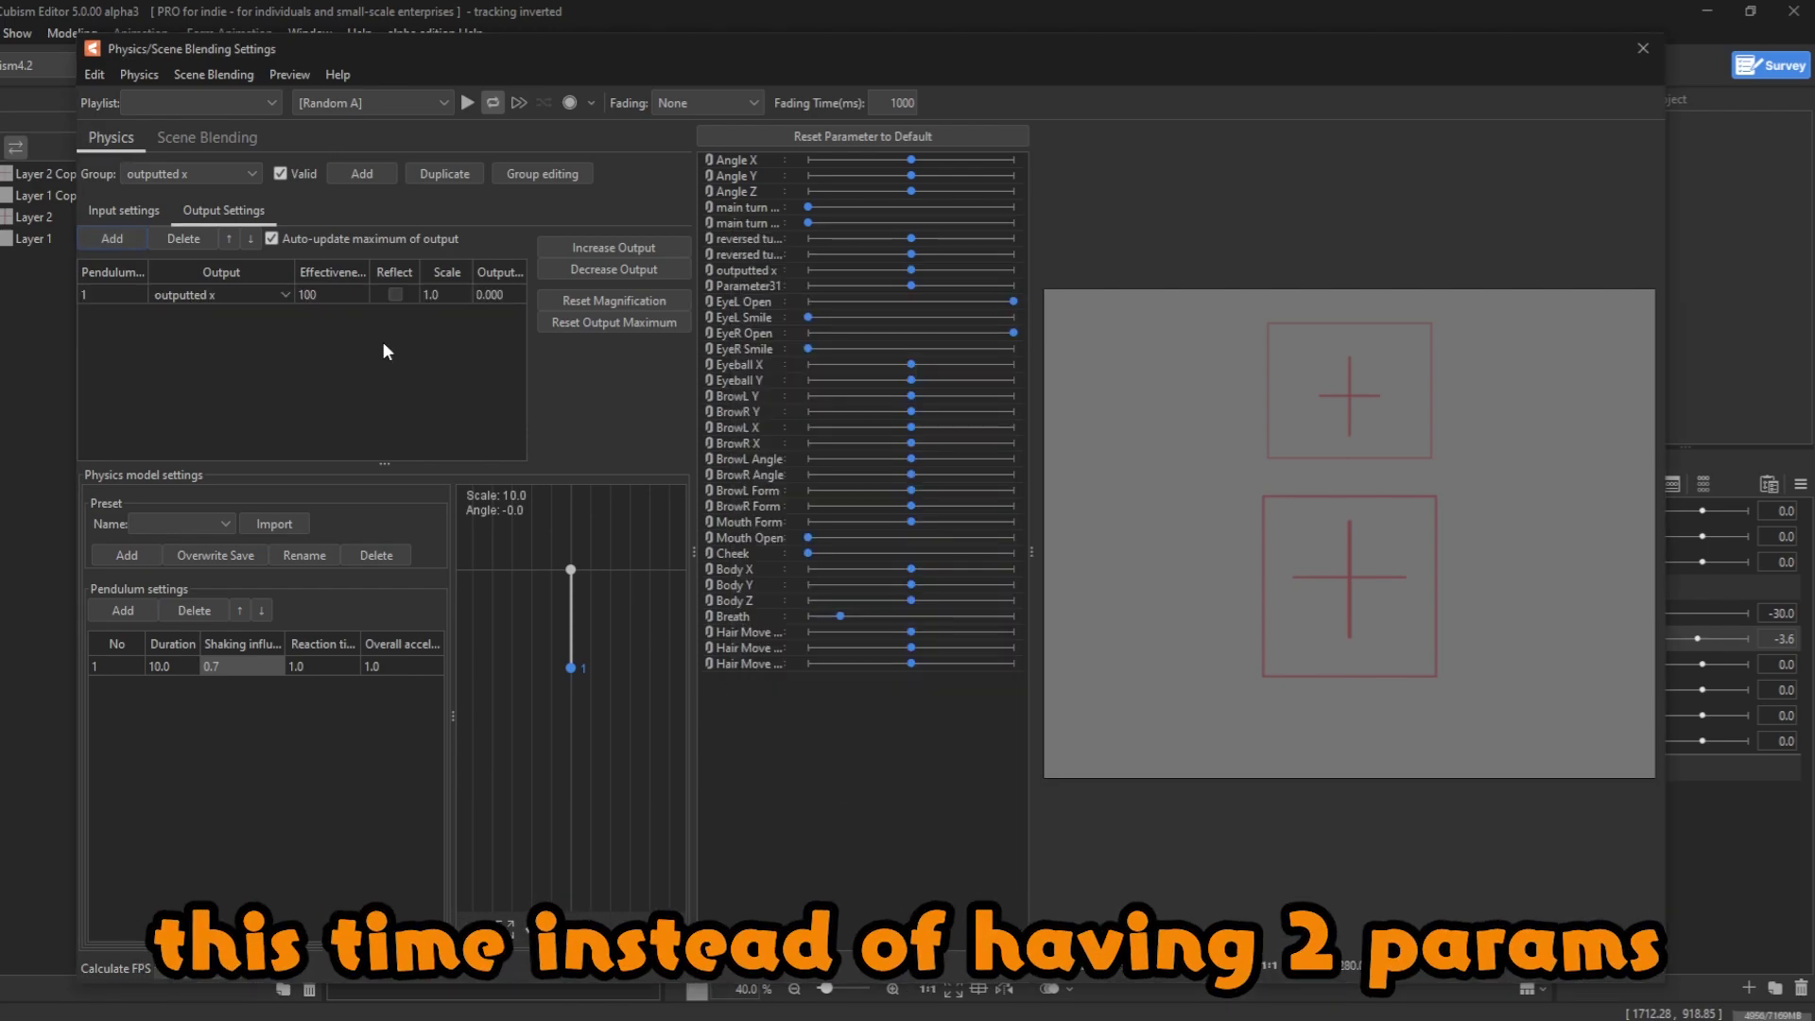
- Add main turn x switch, main turn x phys, reversed turn x switch and reversed turn phys x as inputs of the outputted x group
left_click(125, 219)
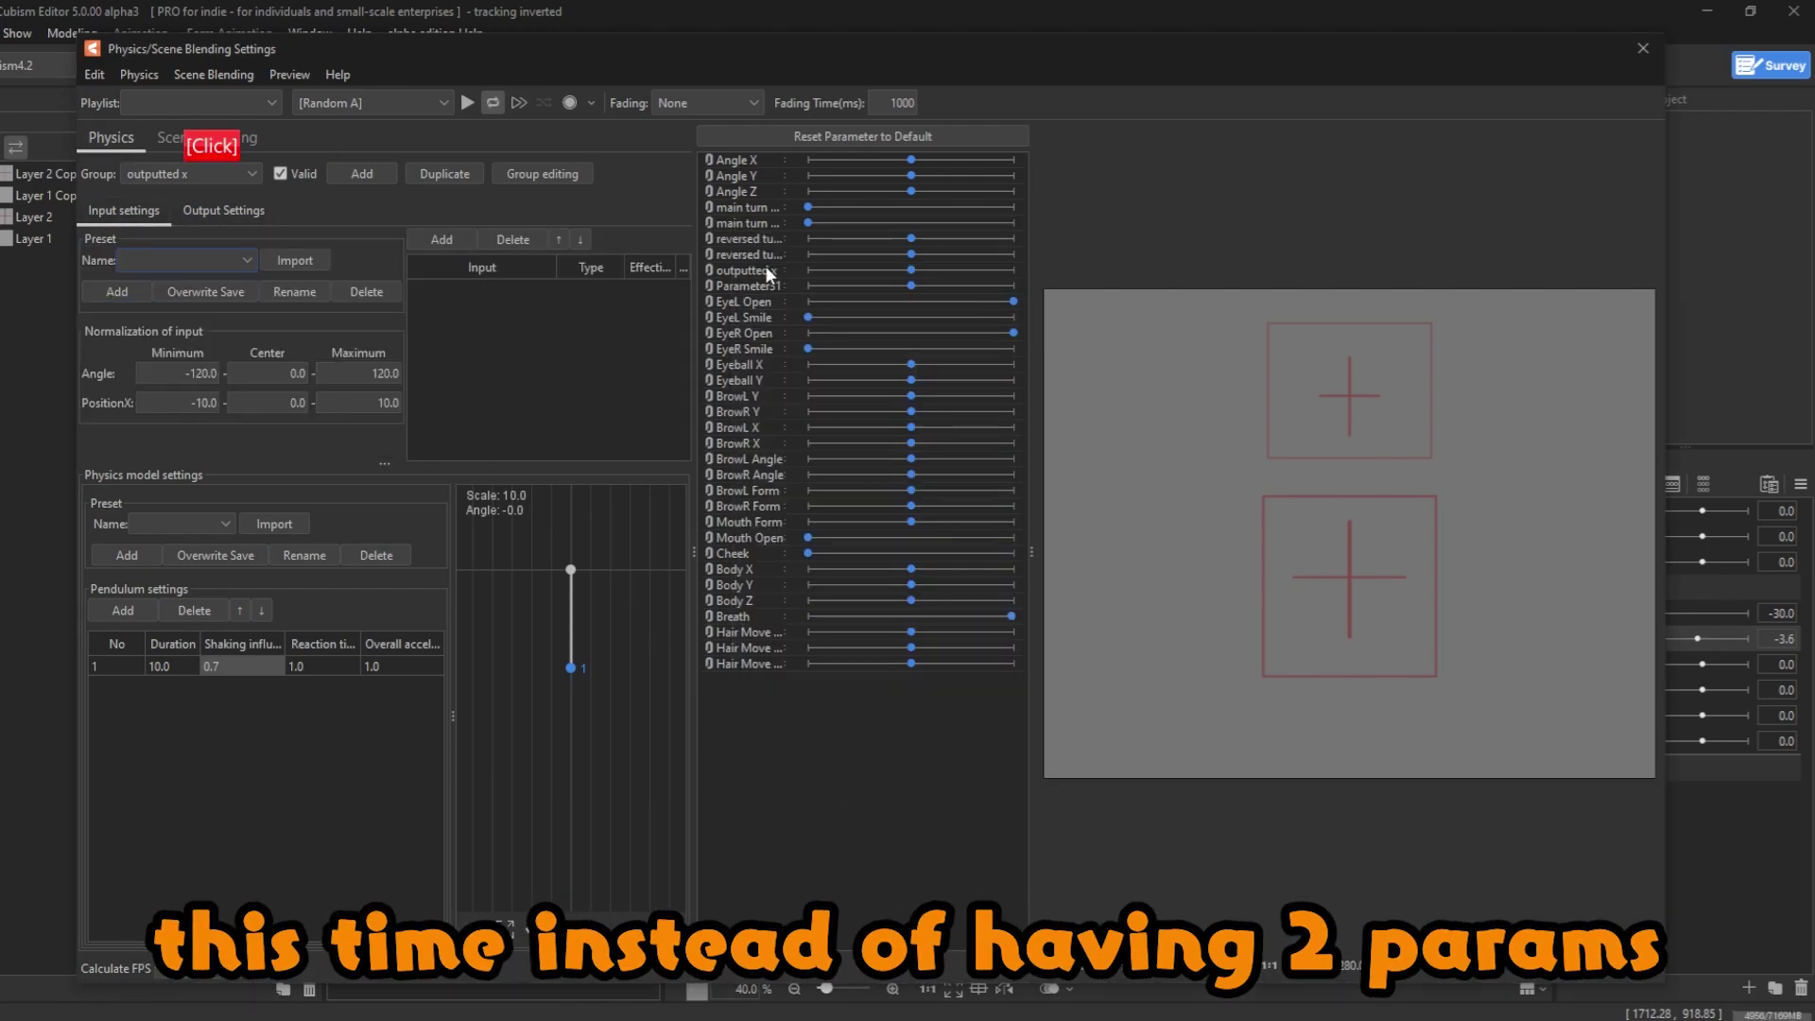
left_click(436, 238)
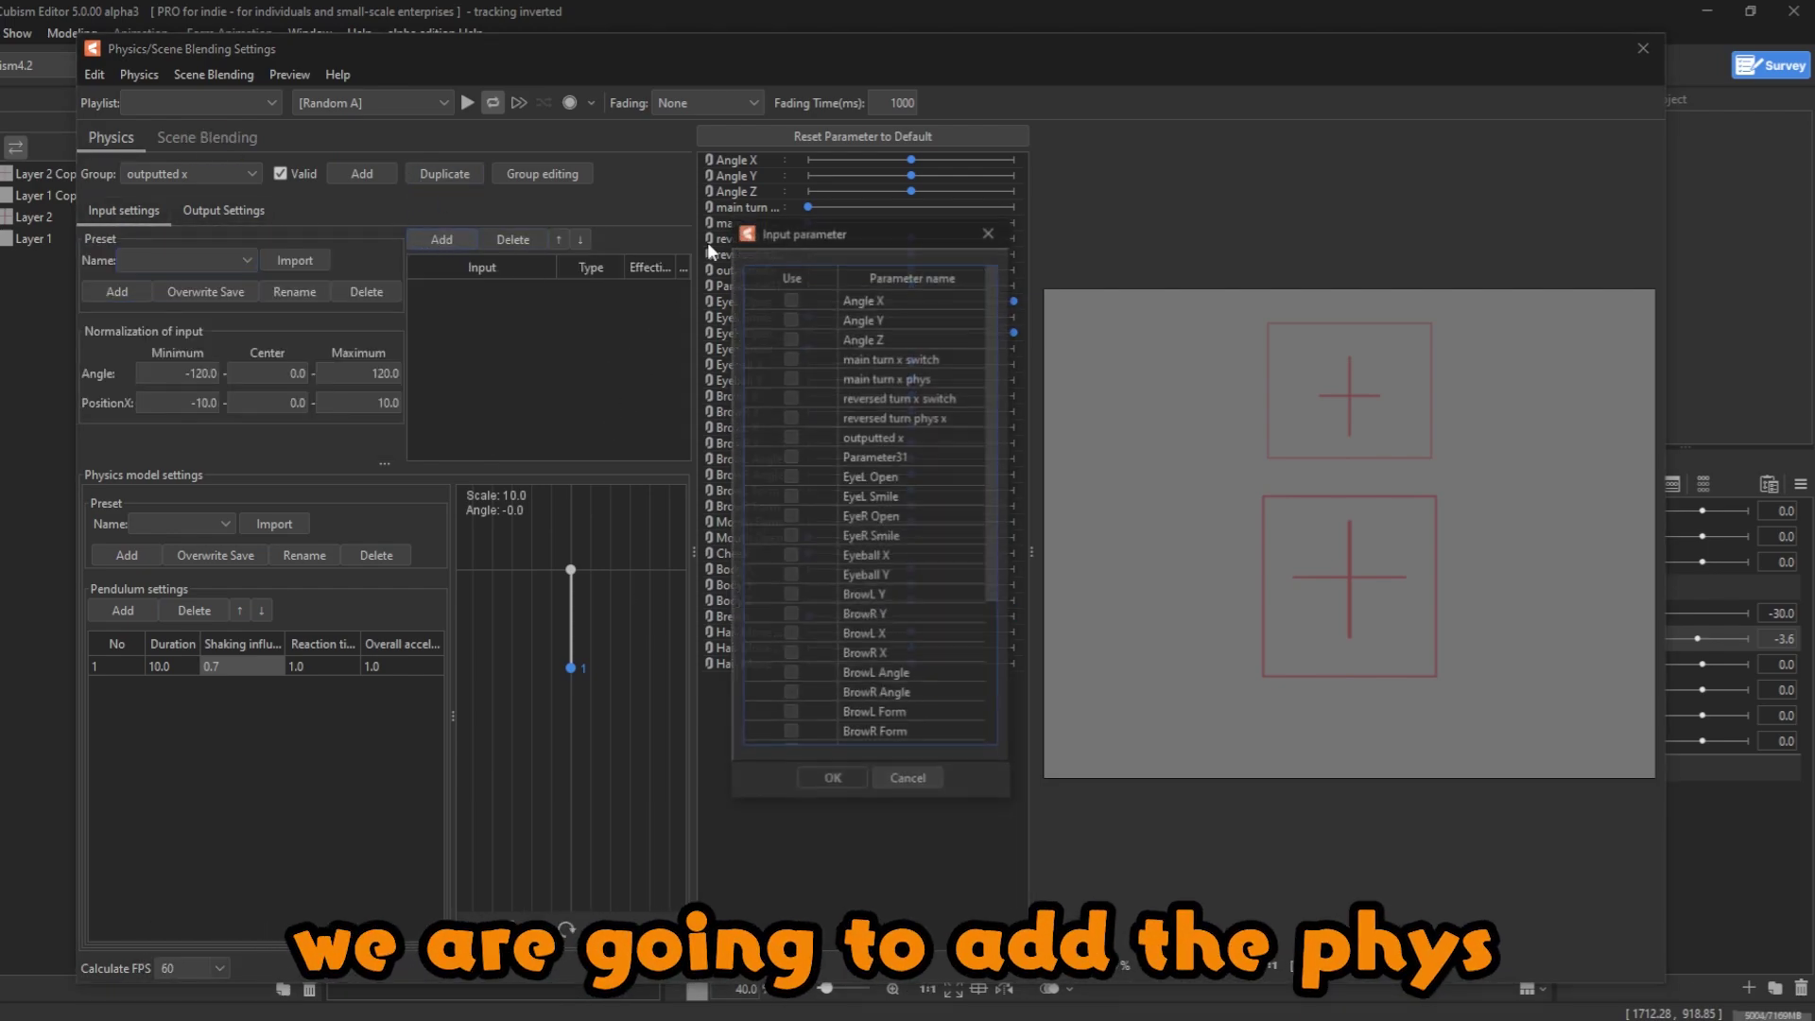
left_click(789, 378)
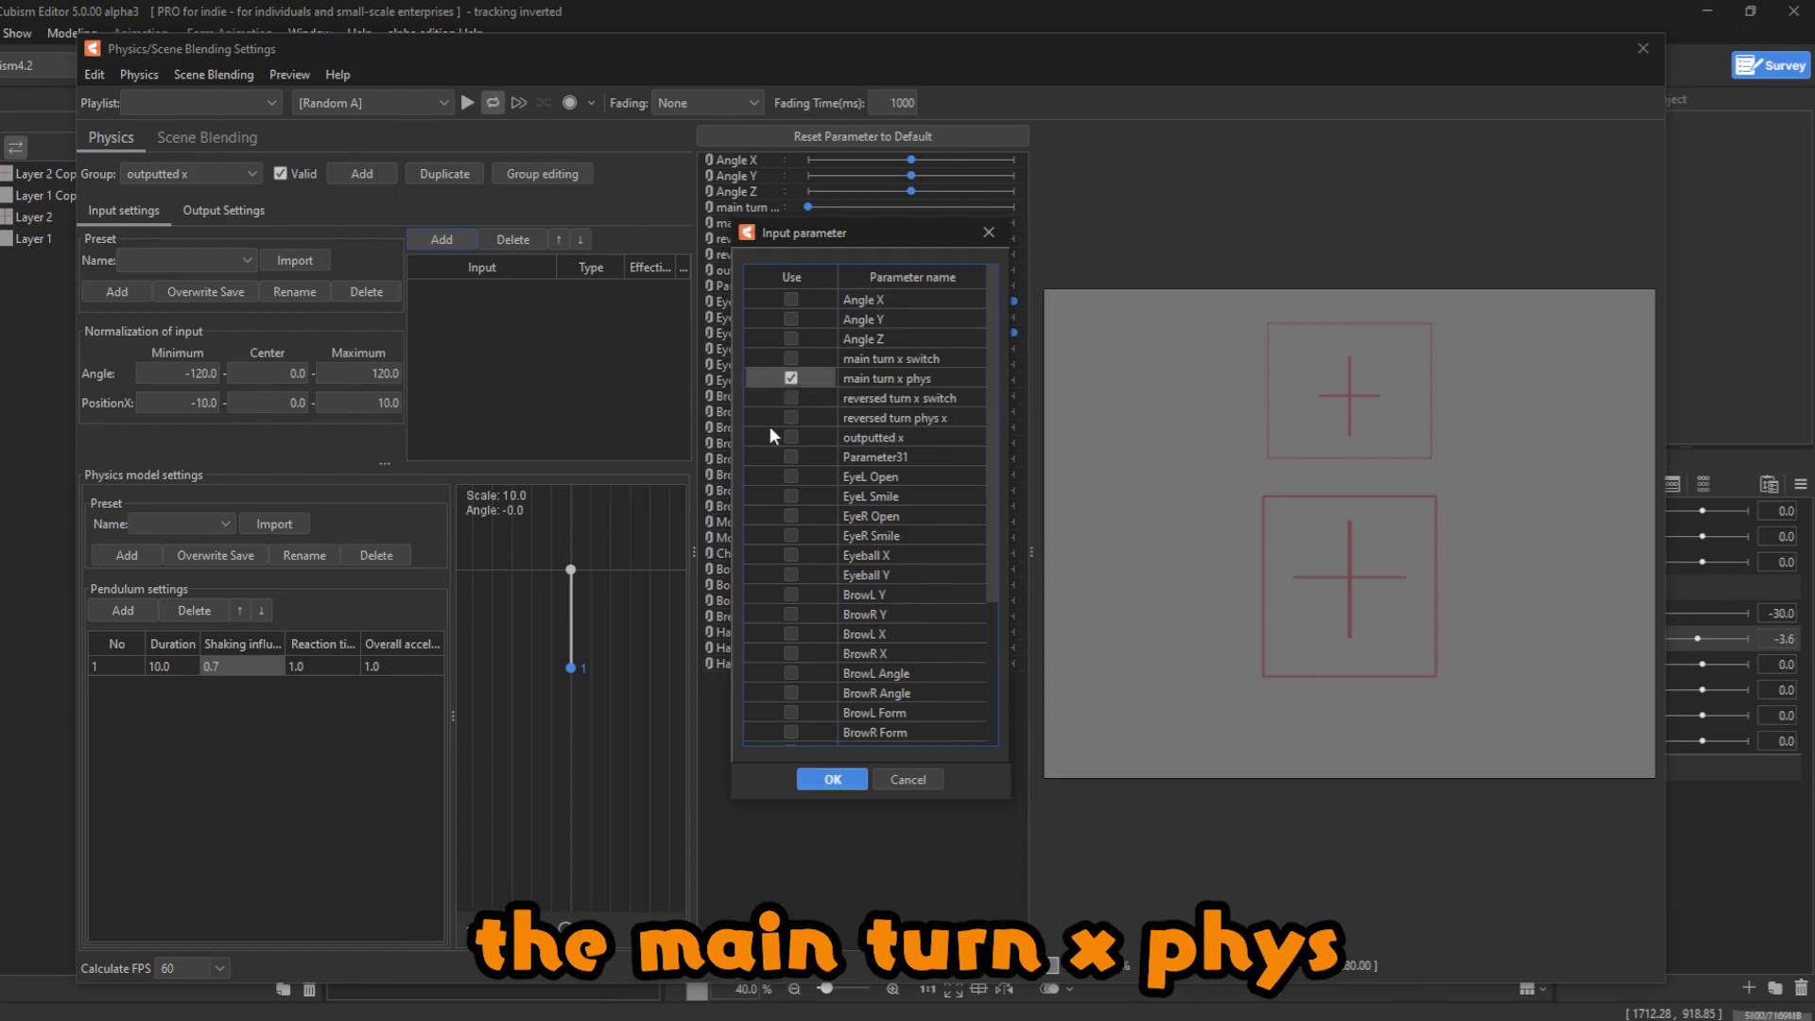
left_click(792, 417)
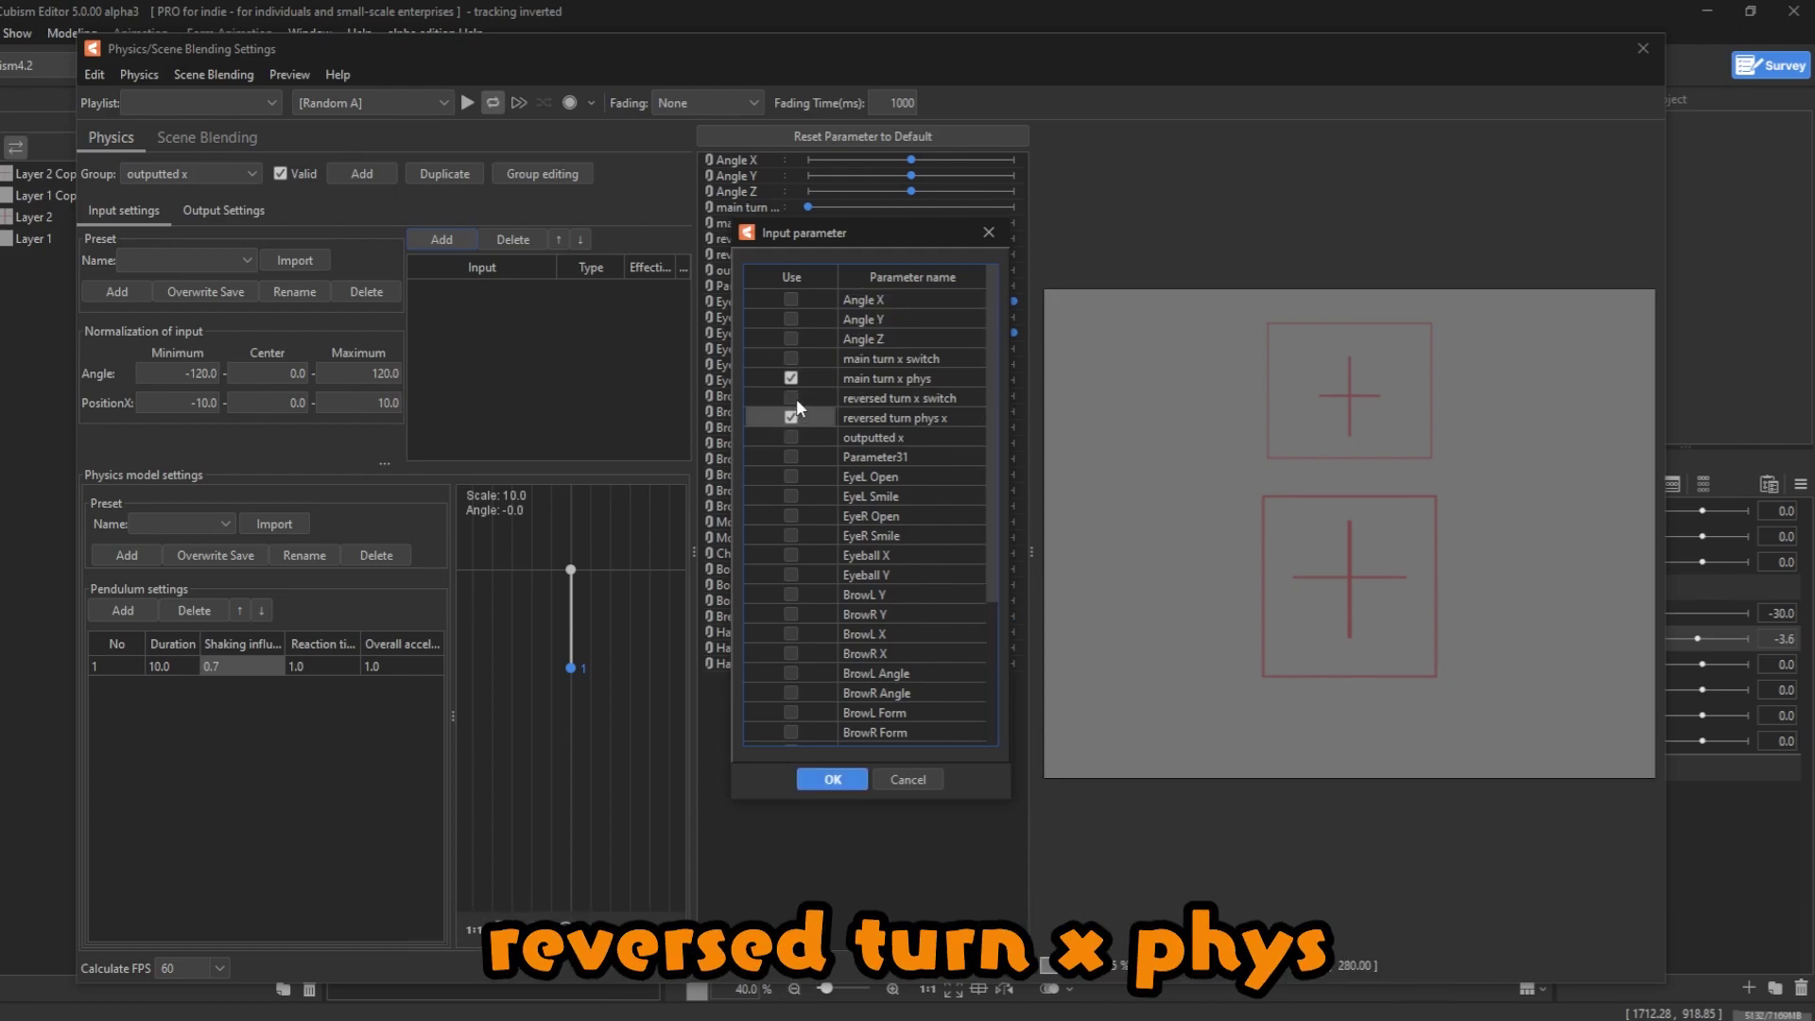
left_click(792, 398)
left_click(791, 359)
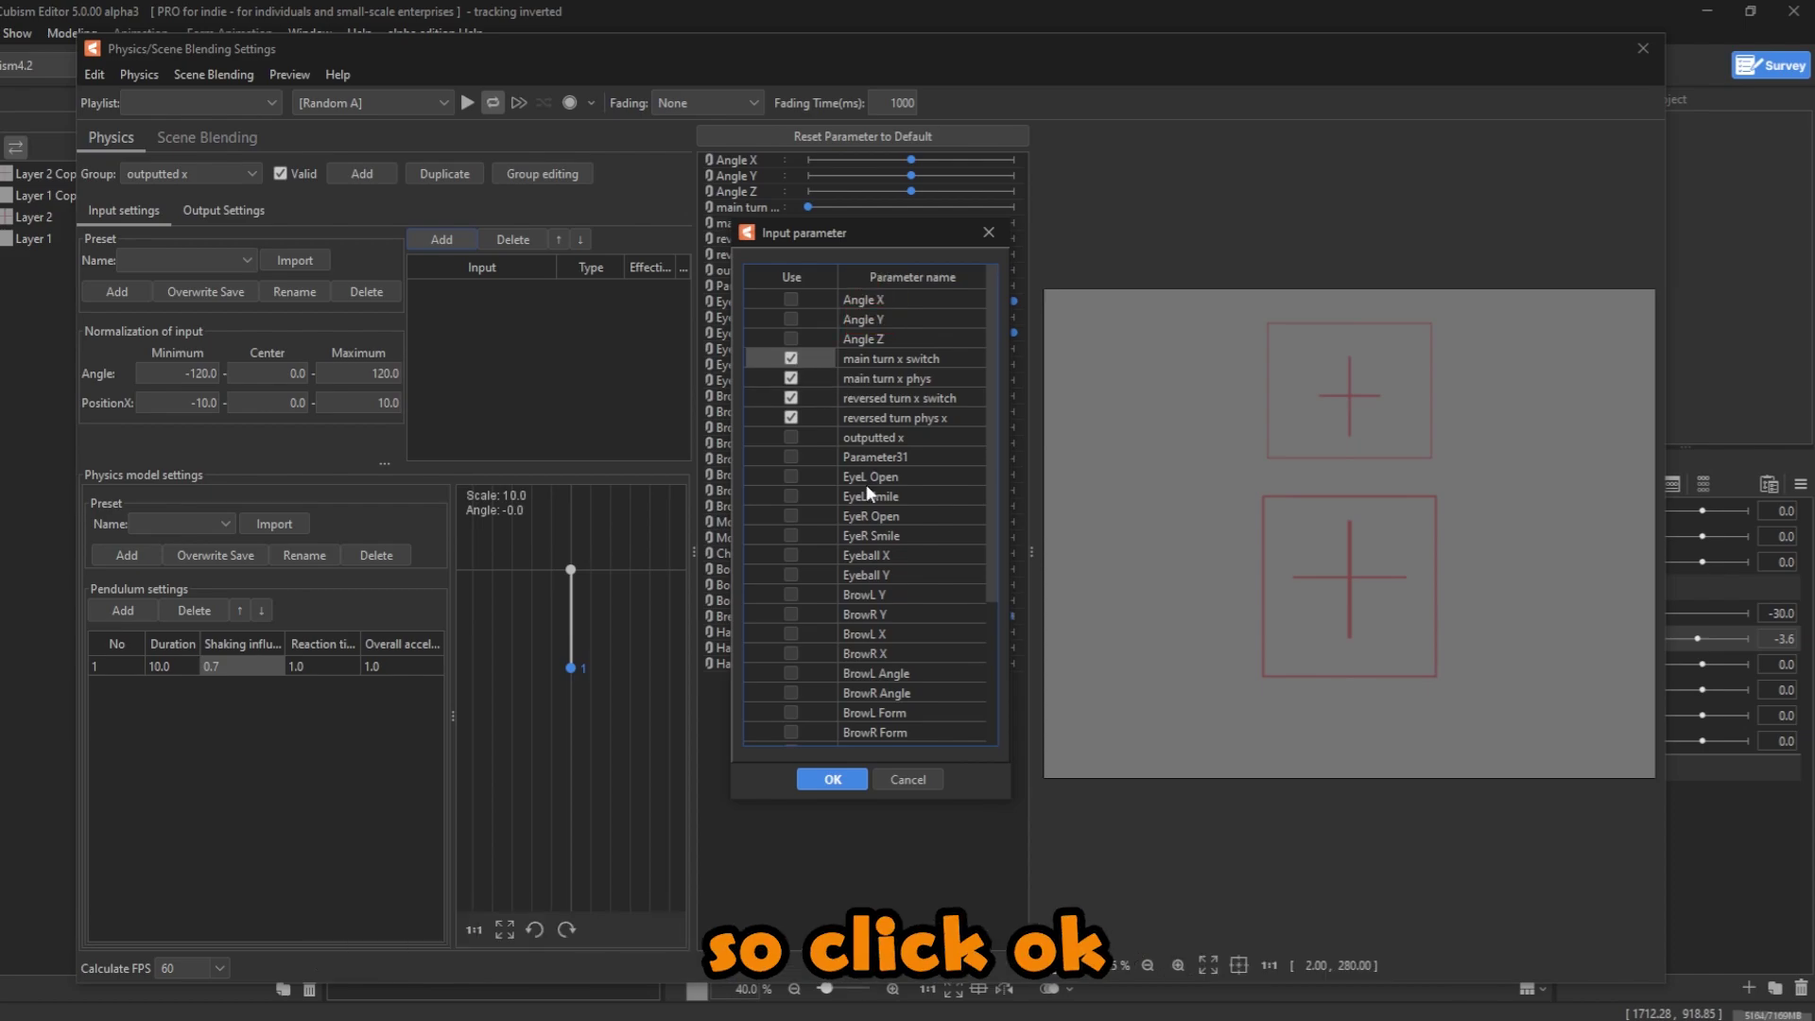
left_click(843, 777)
- Change the type of all four inputs in the outputted x group to Angle
left_click(594, 289)
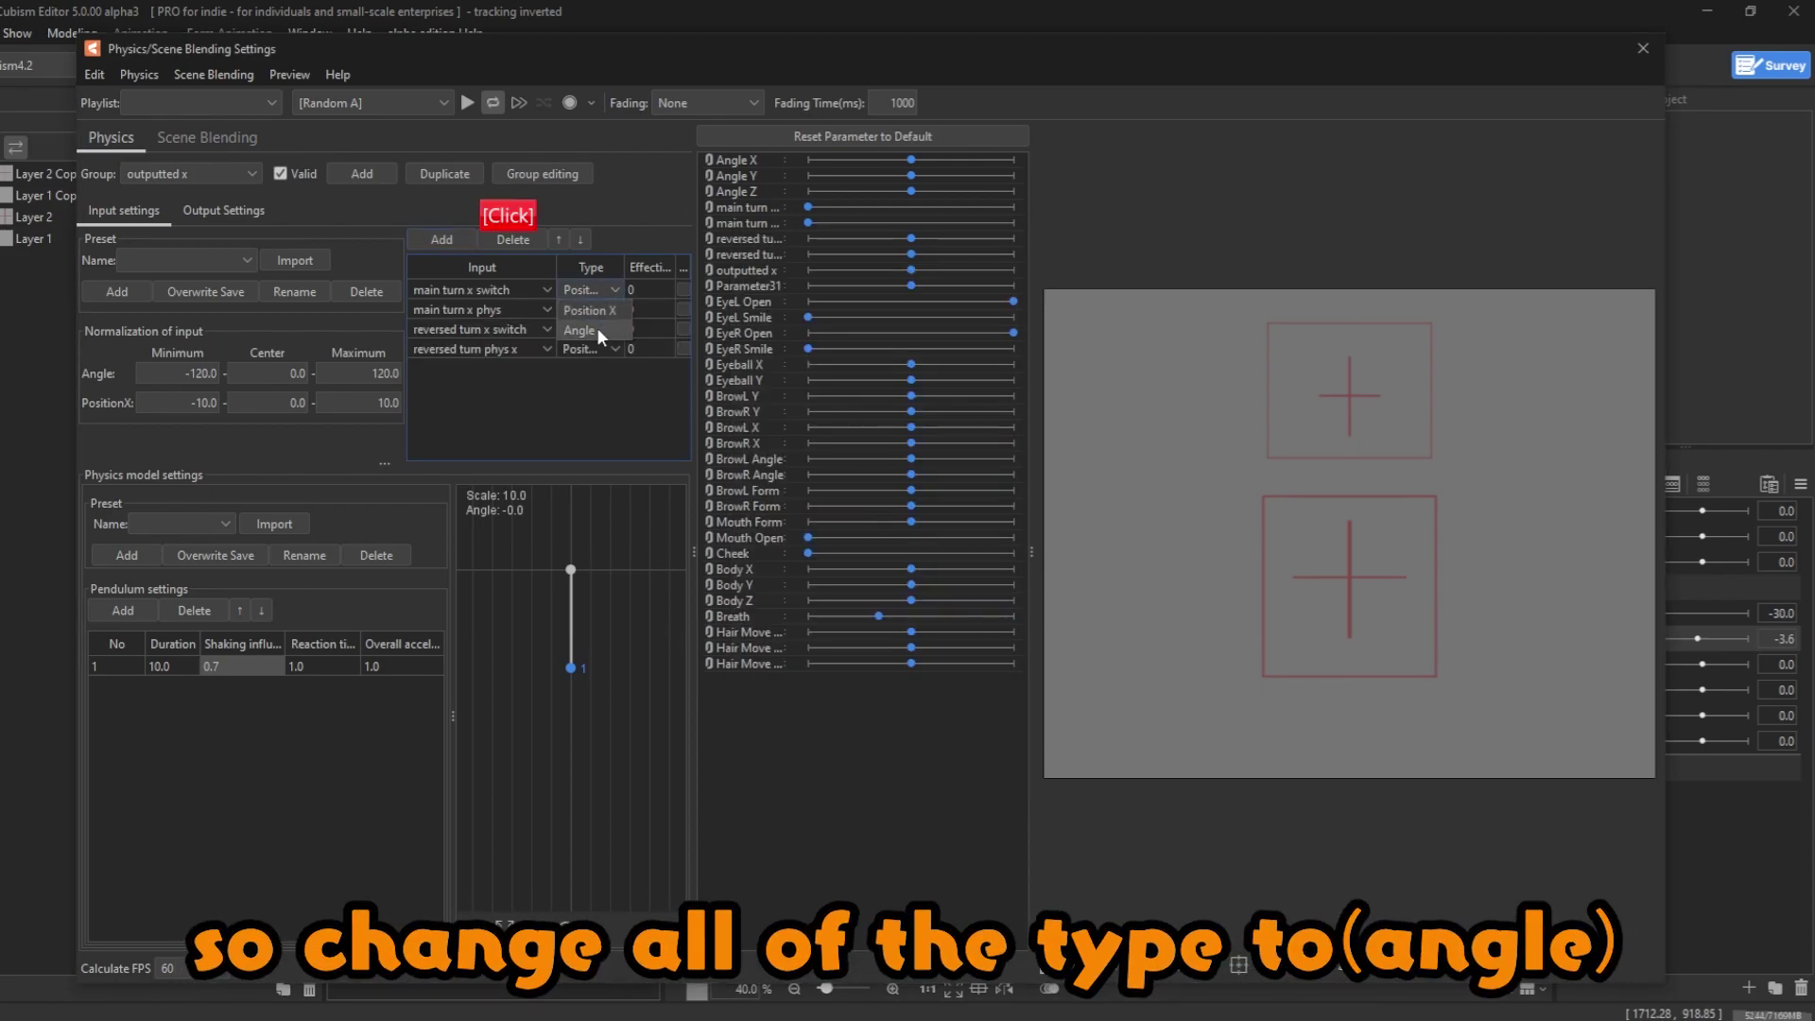
left_click(598, 327)
left_click(588, 309)
left_click(590, 349)
left_click(586, 329)
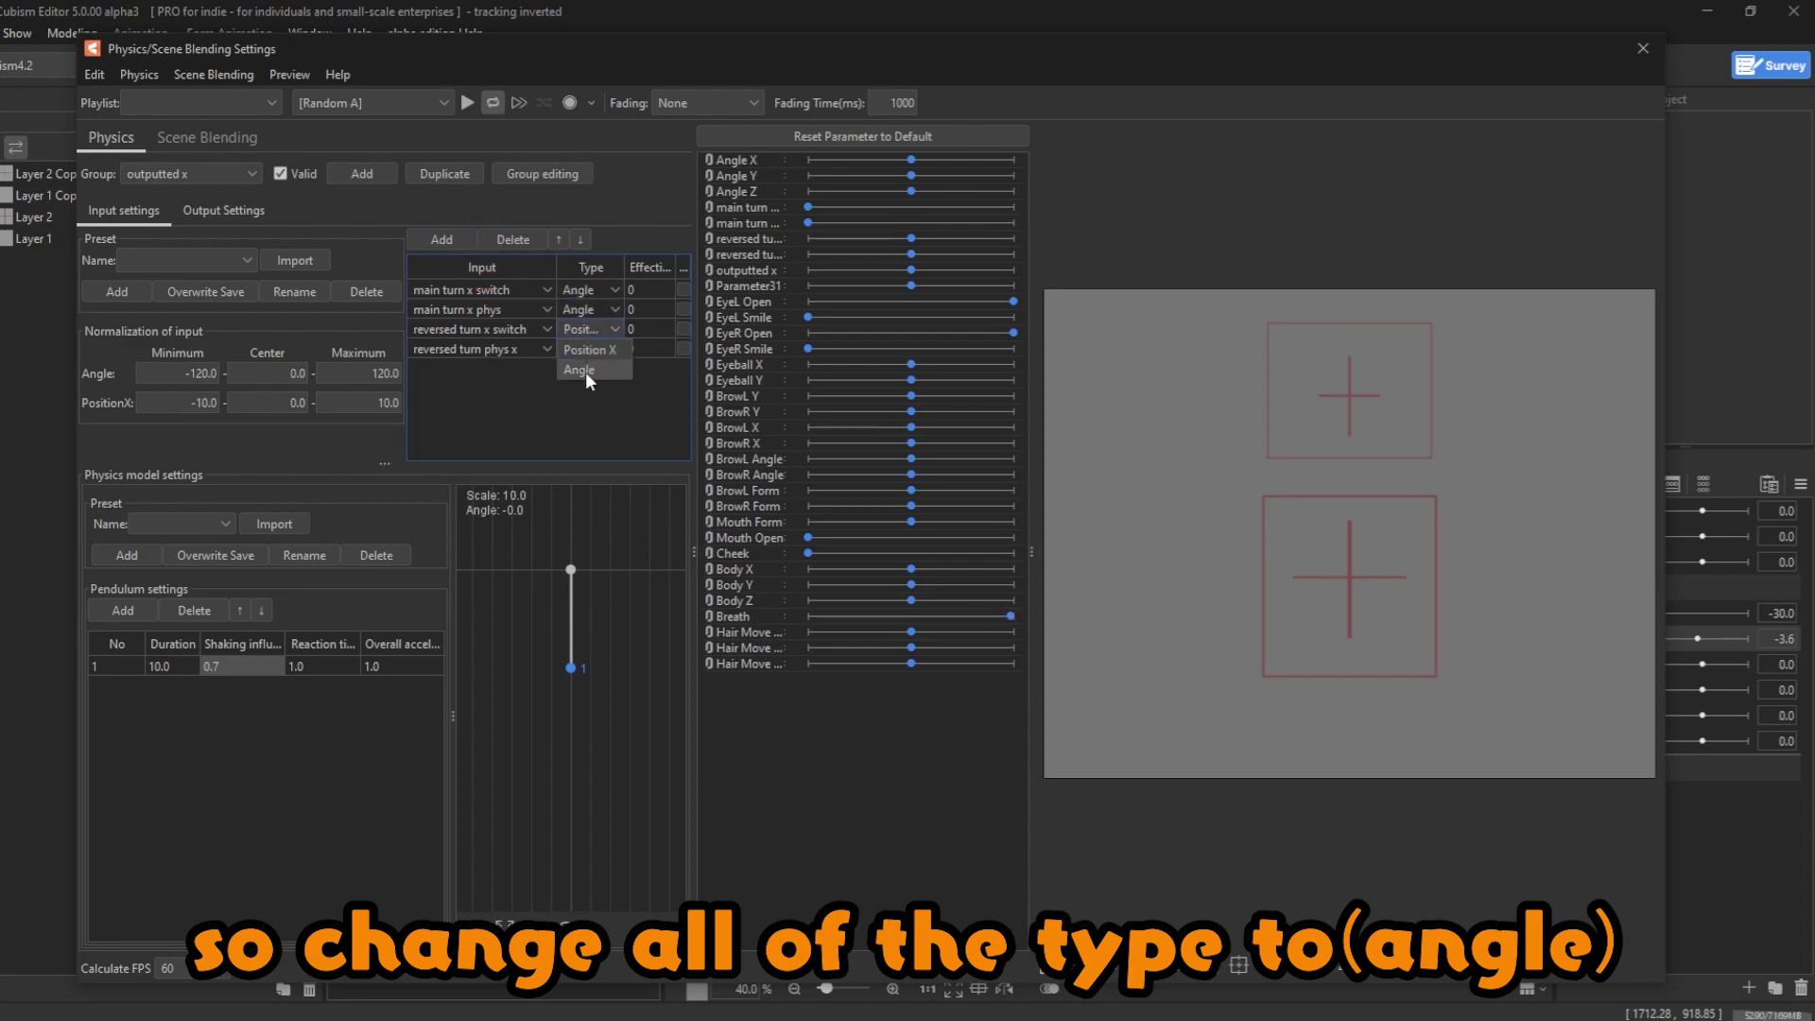
left_click(582, 347)
left_click(586, 386)
- Set the effectiveness of the main turn x switch and main turn x phys inputs to 25
double_click(650, 287)
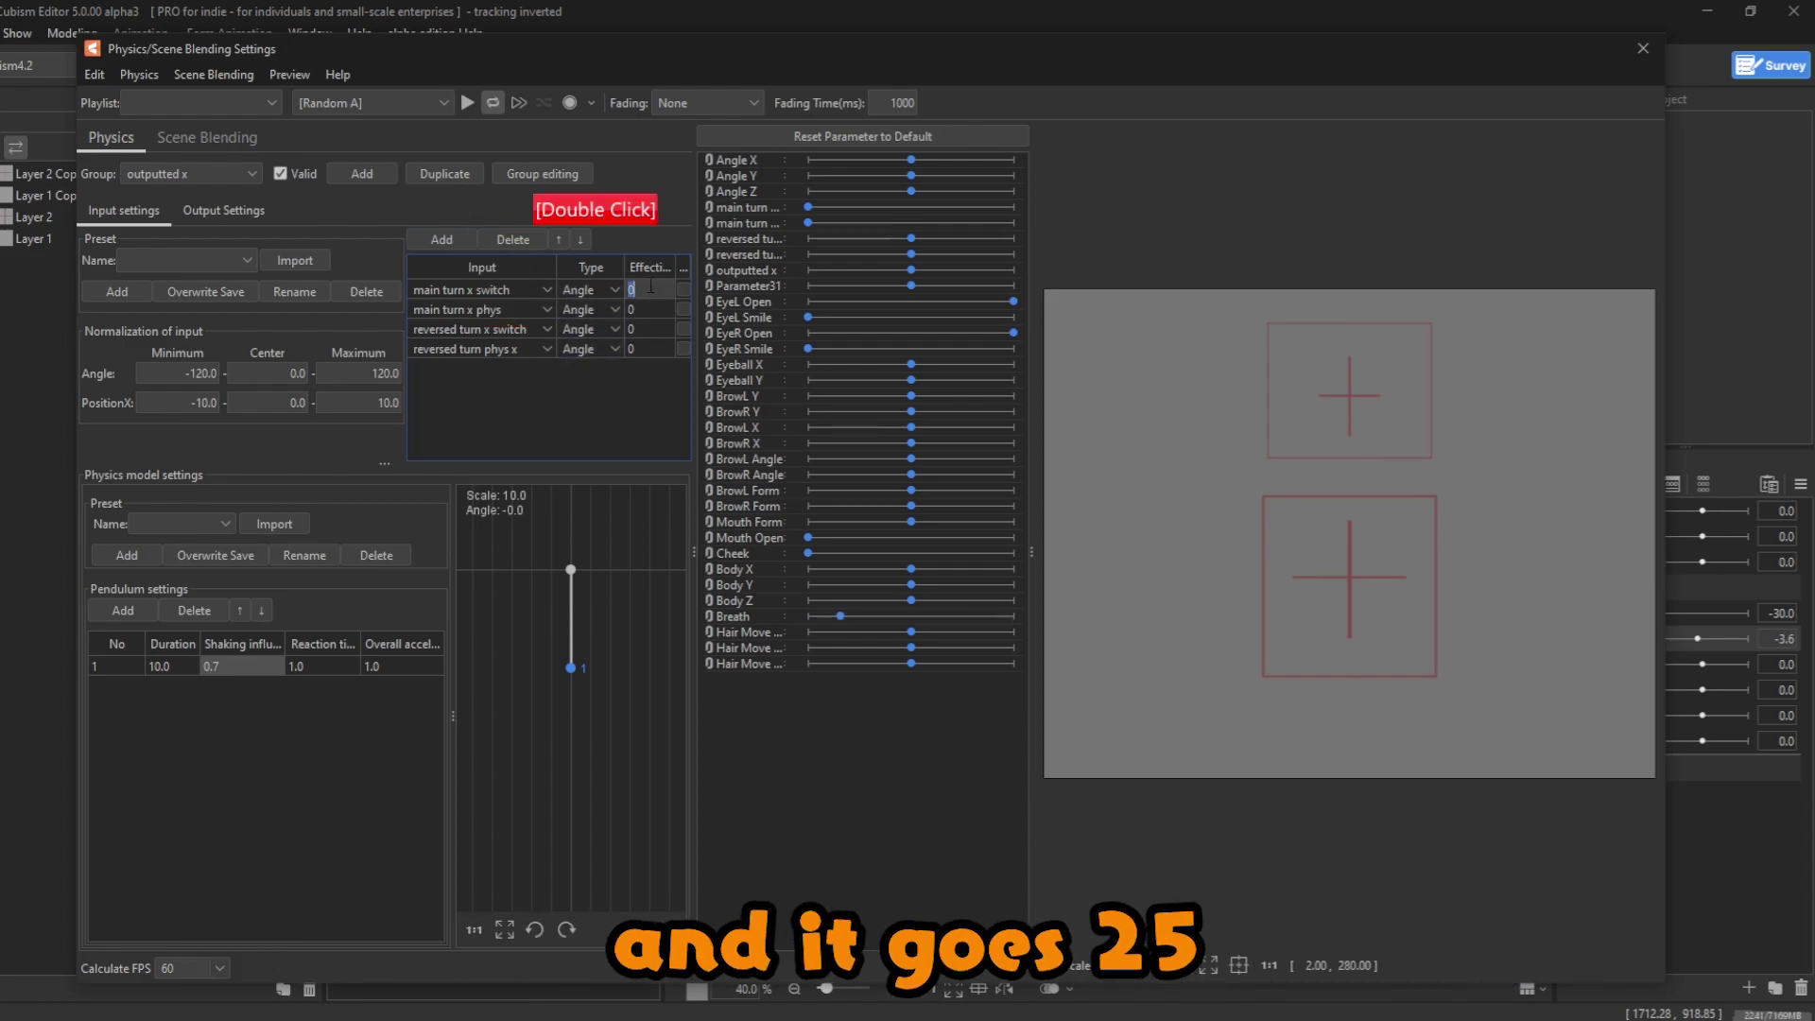
type("2")
key("BackSpace")
type("25")
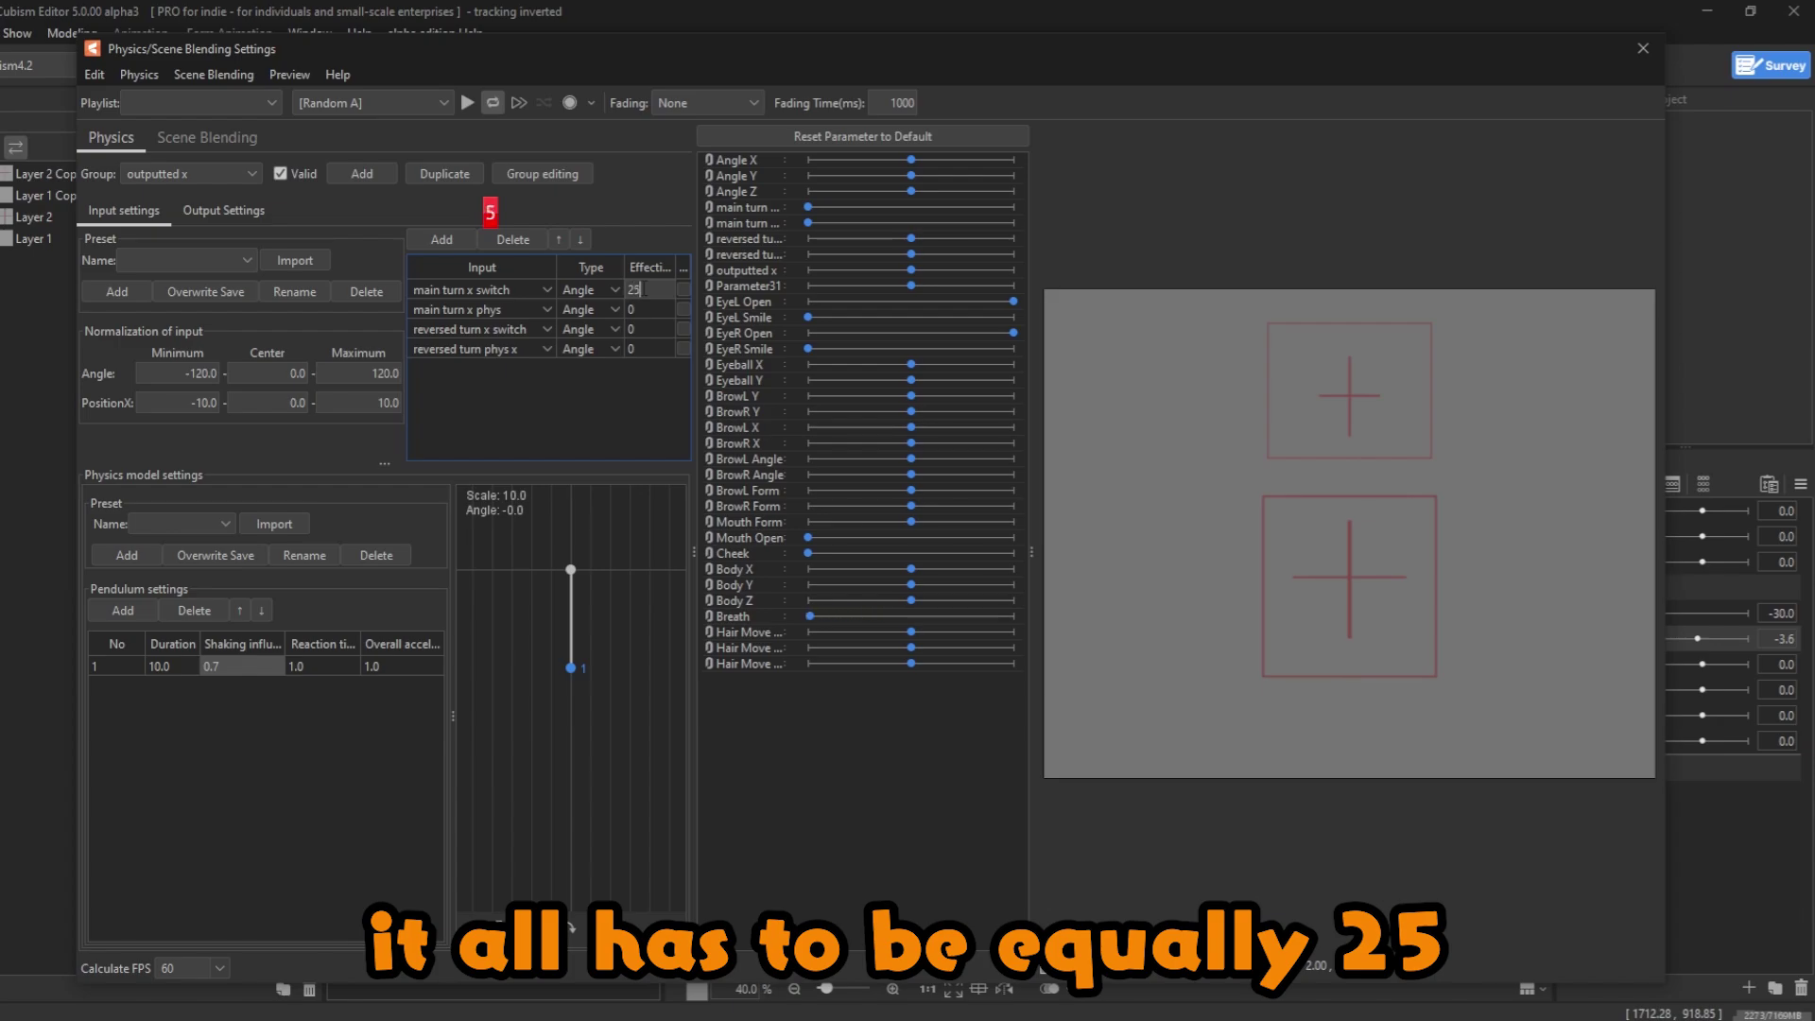
key("Return")
double_click(643, 309)
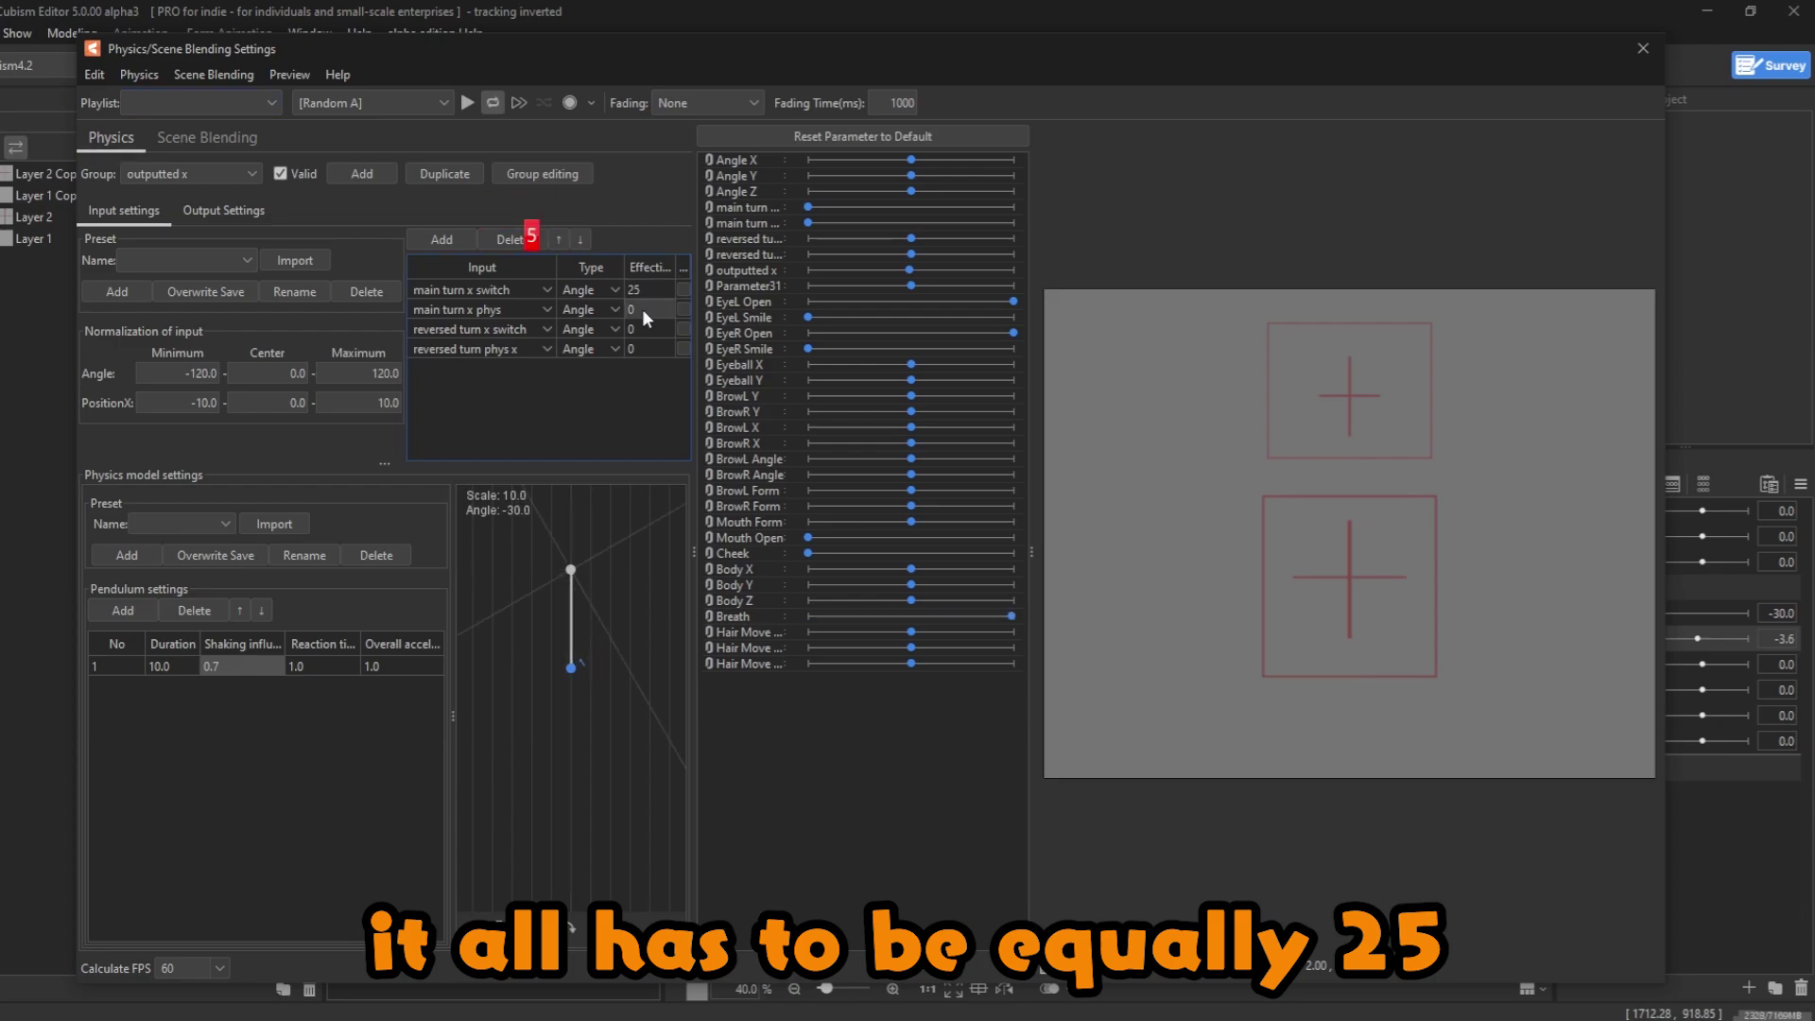
type("25")
key("Return")
- Set the effectiveness of the reversed turn x switch and reversed turn phys x inputs to 25
double_click(640, 327)
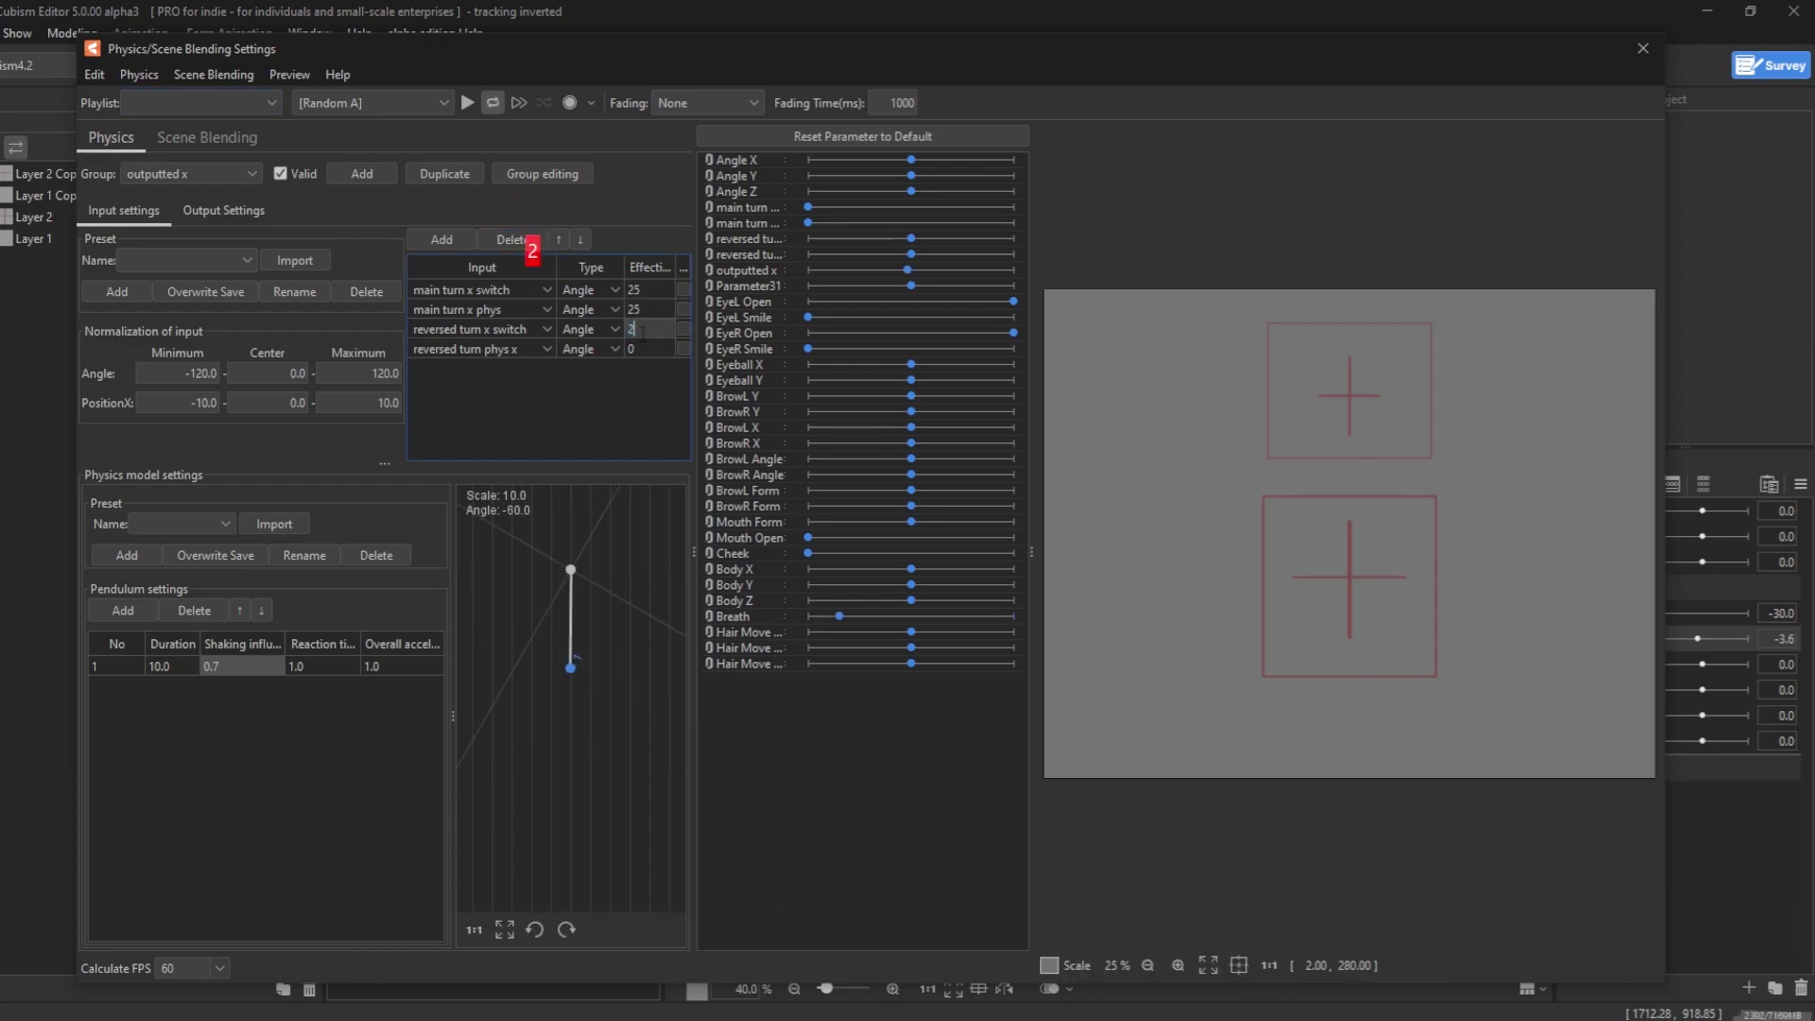
type("25")
key("Return")
double_click(646, 347)
type("5")
key("Return")
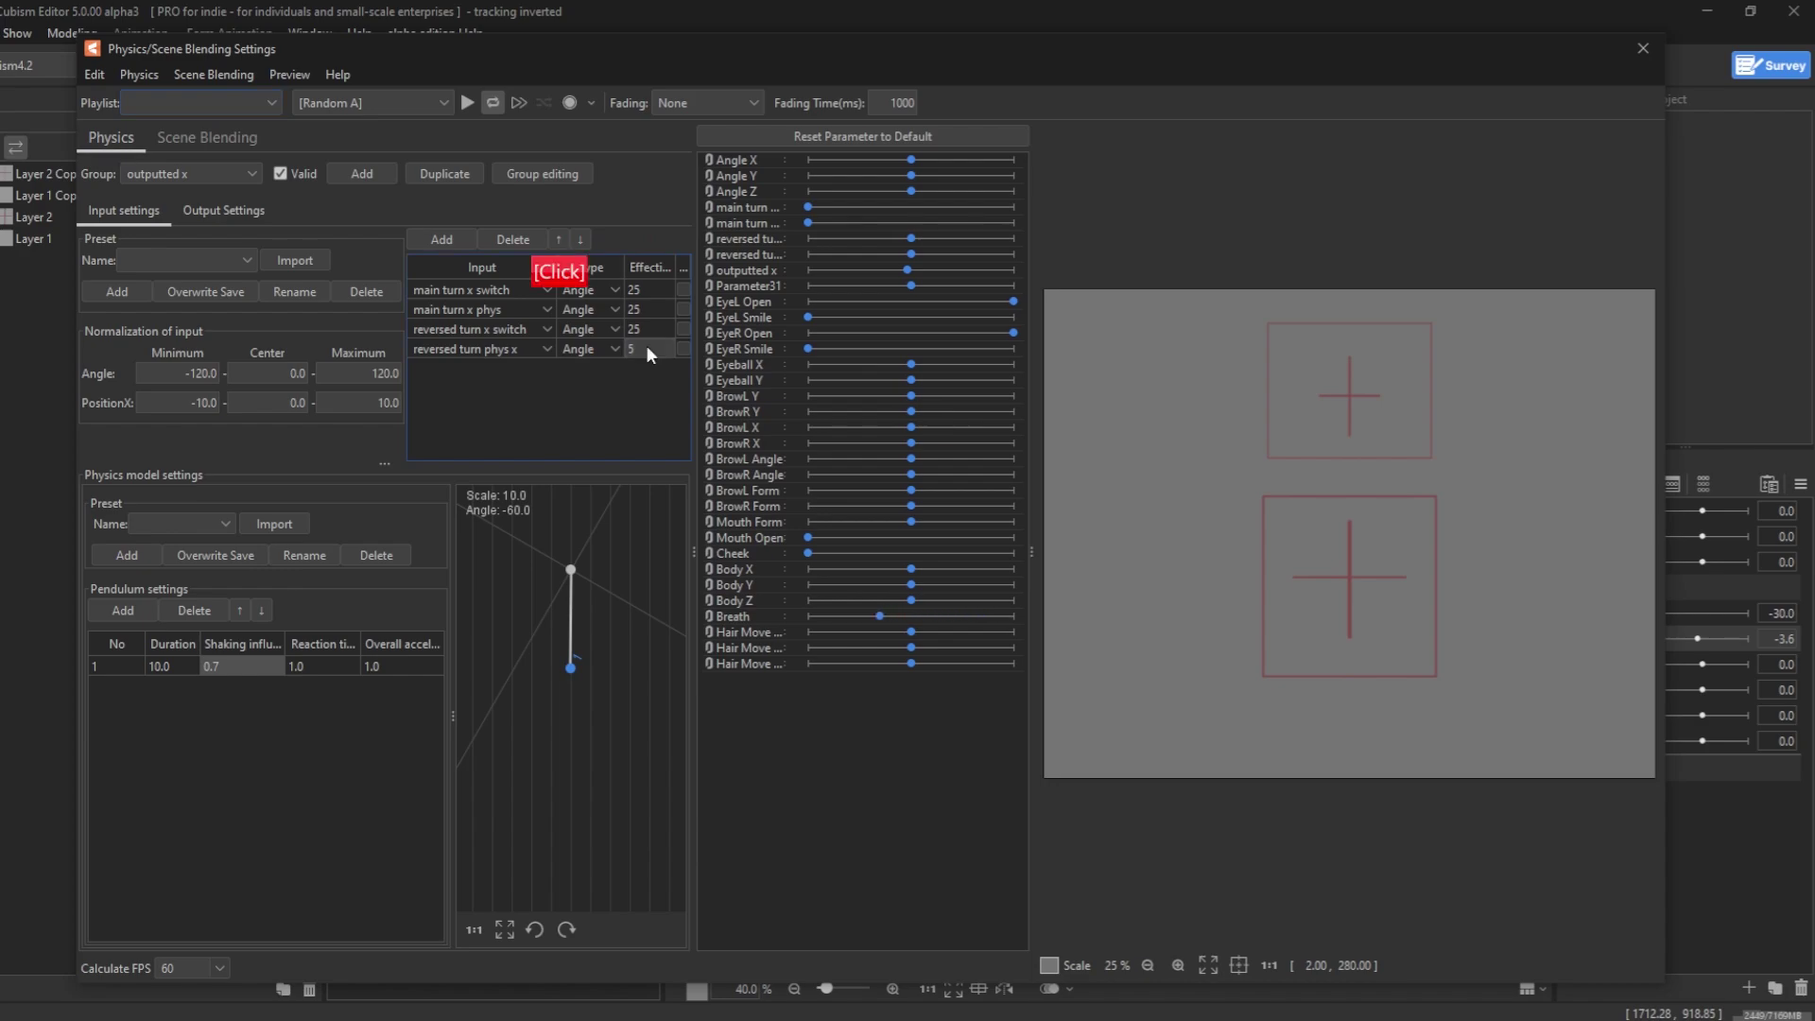
double_click(646, 348)
type("25")
key("Return")
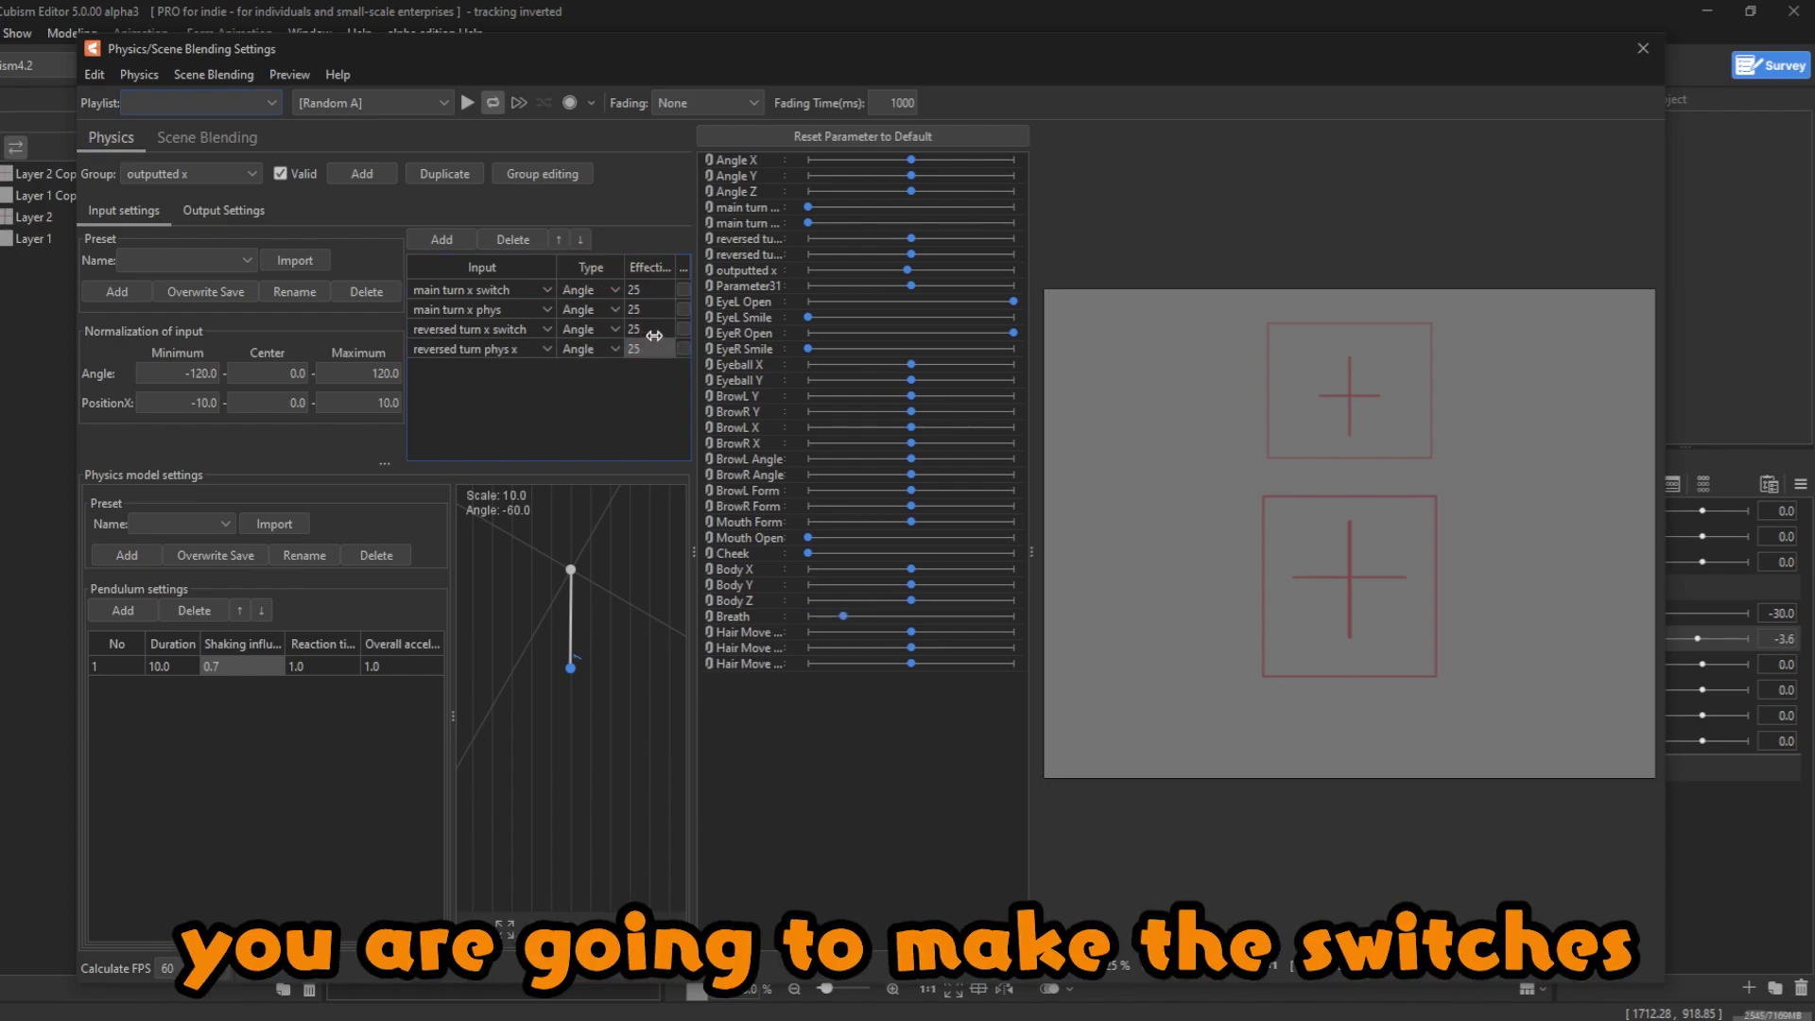
- Turn on Reflect for the main turn x switch and reversed turn x switch inputs, and test the movement in the preview
left_click(683, 329)
left_click(683, 290)
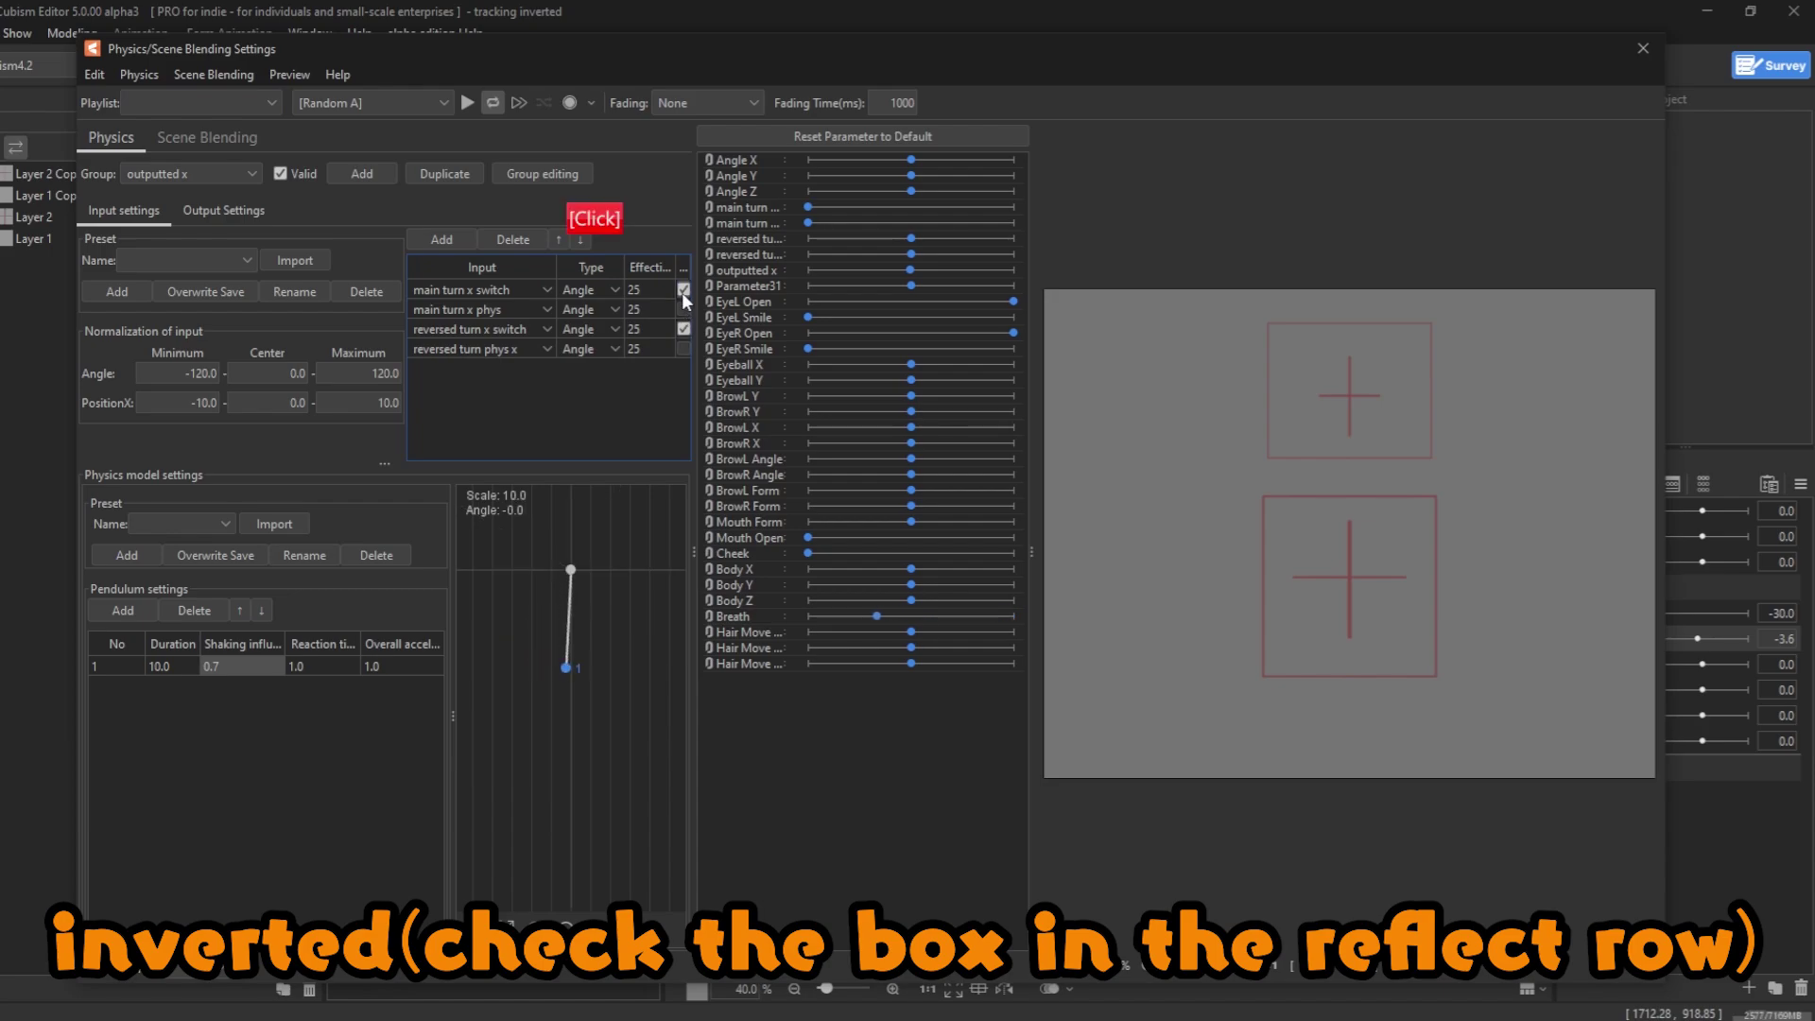
left_click_drag(1271, 666, 1494, 652)
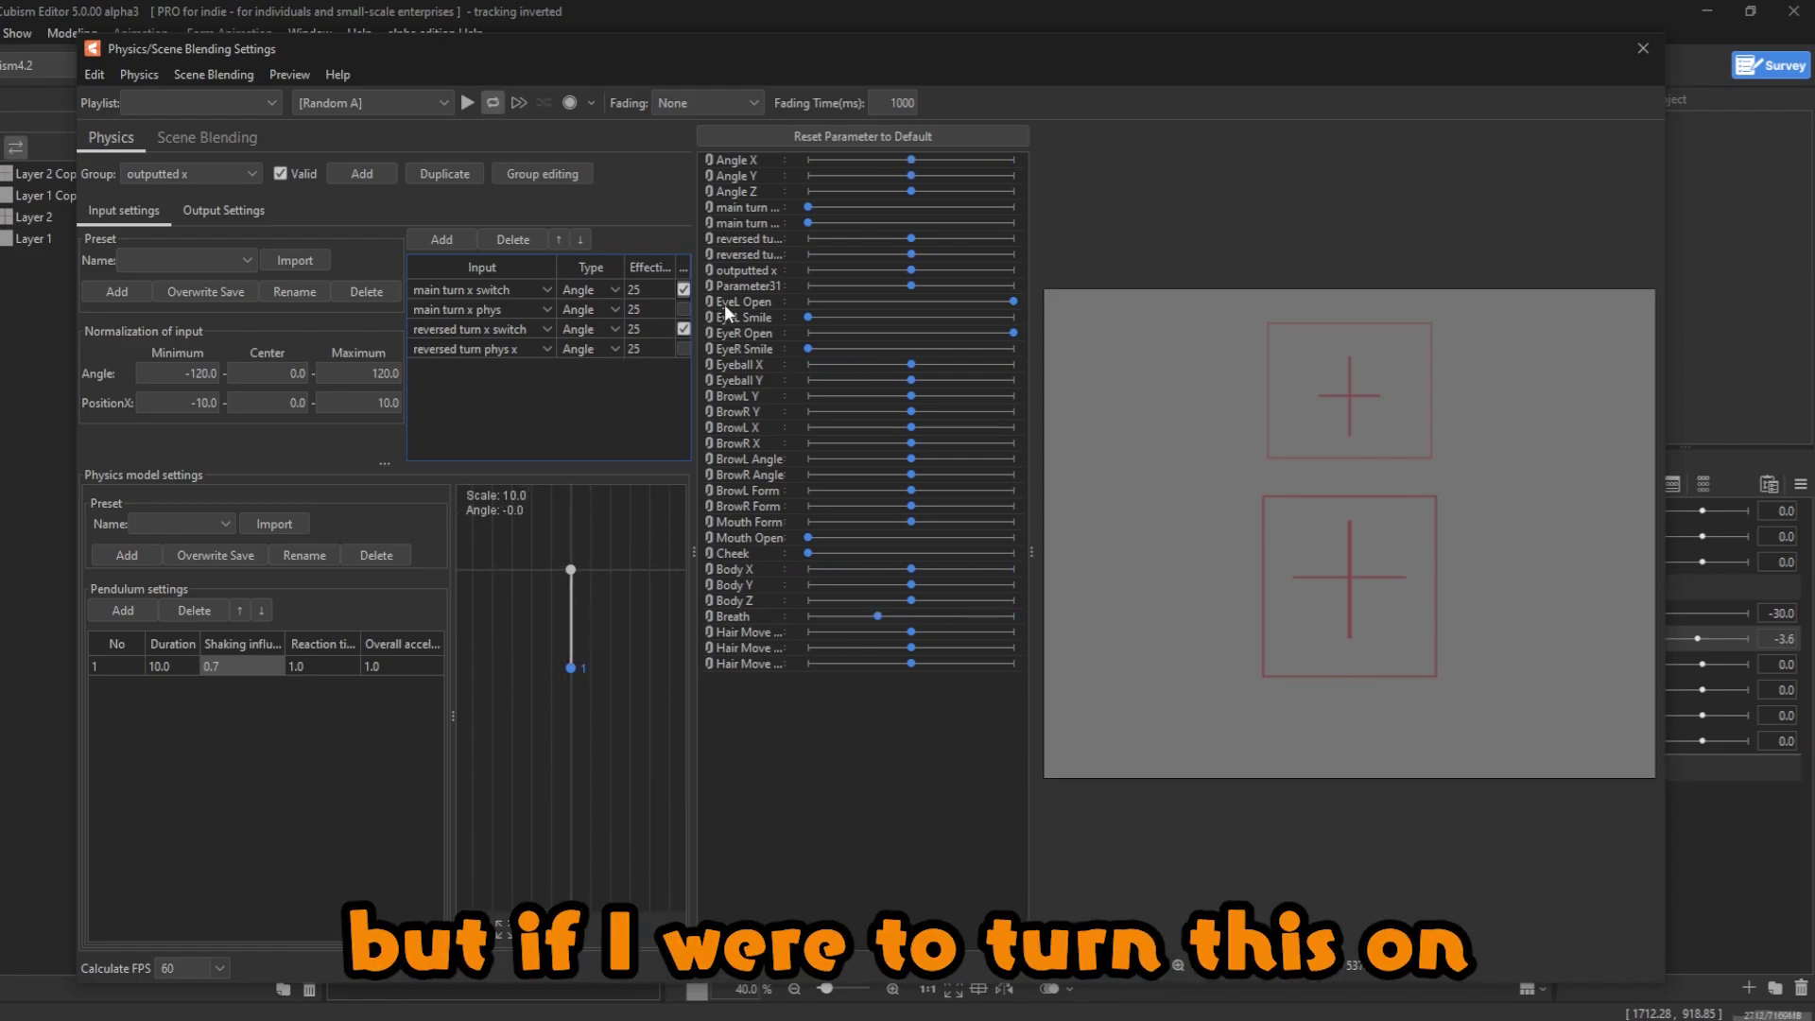
- Test turning in the preview with the main turn parameters at their middle value and the reversed turn parameters at their minimum
left_click_drag(808, 222, 915, 227)
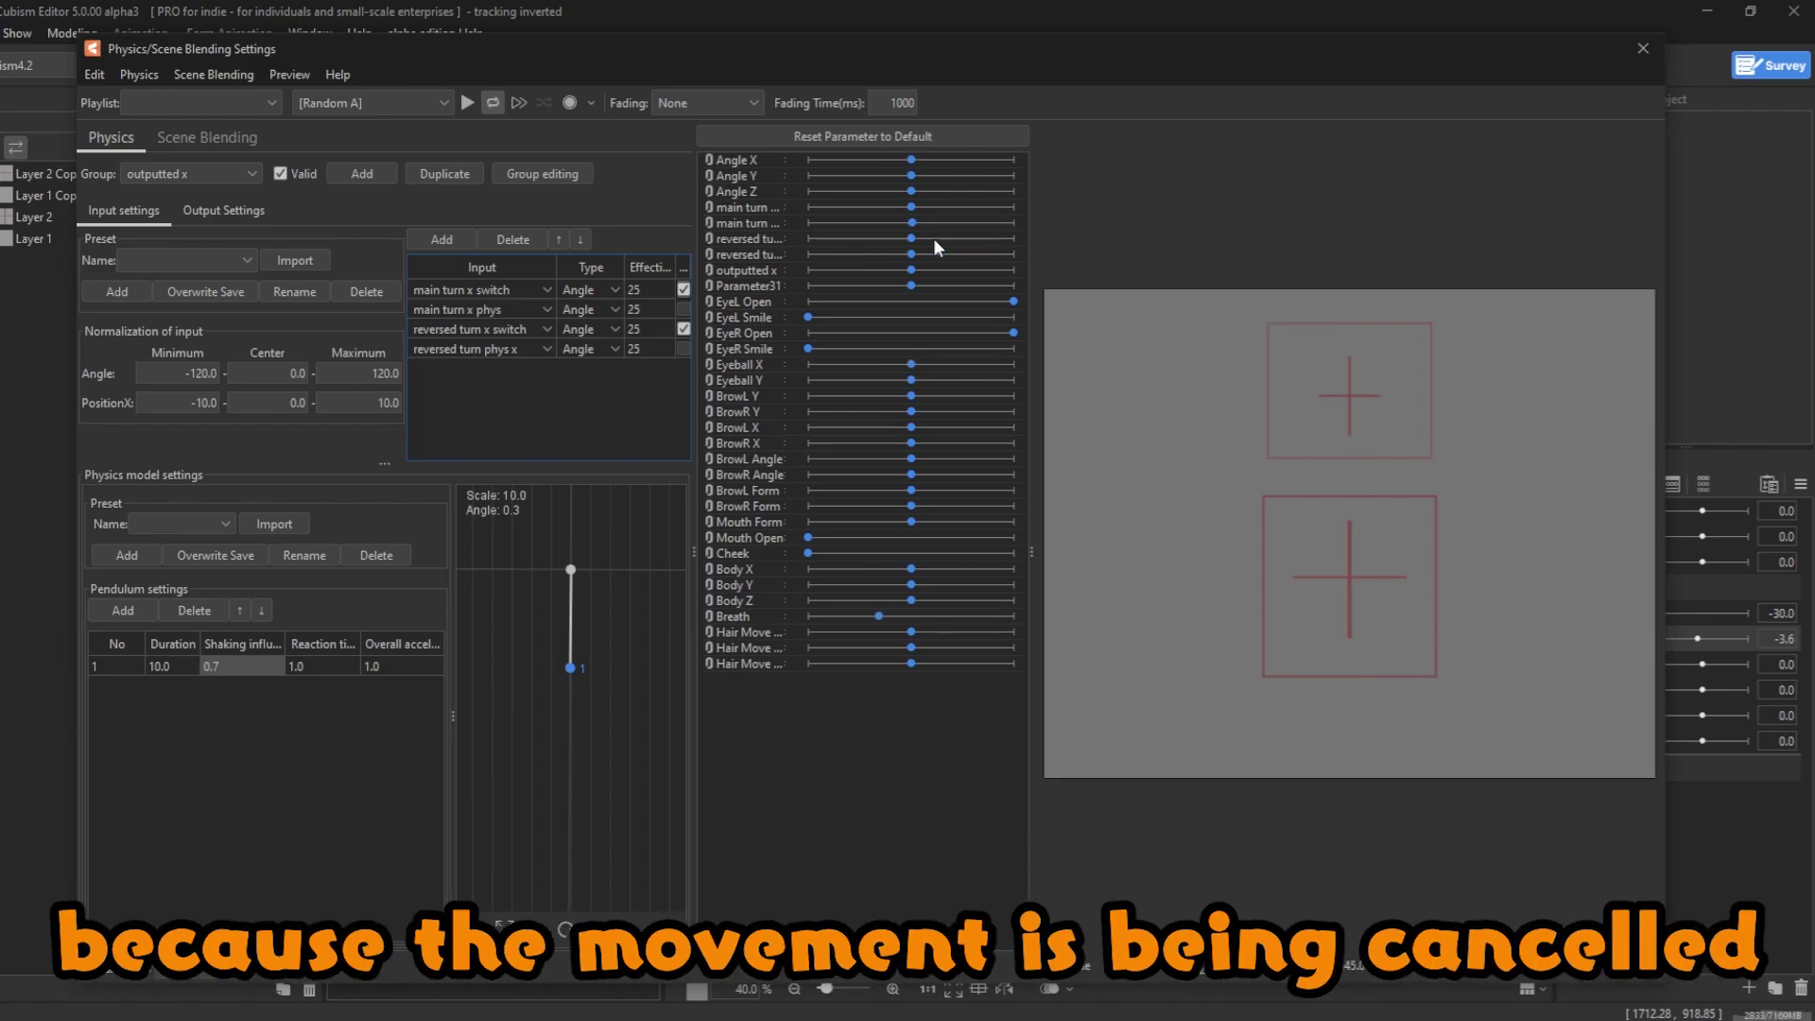
left_click_drag(933, 248, 822, 163)
left_click_drag(1361, 450, 1305, 378)
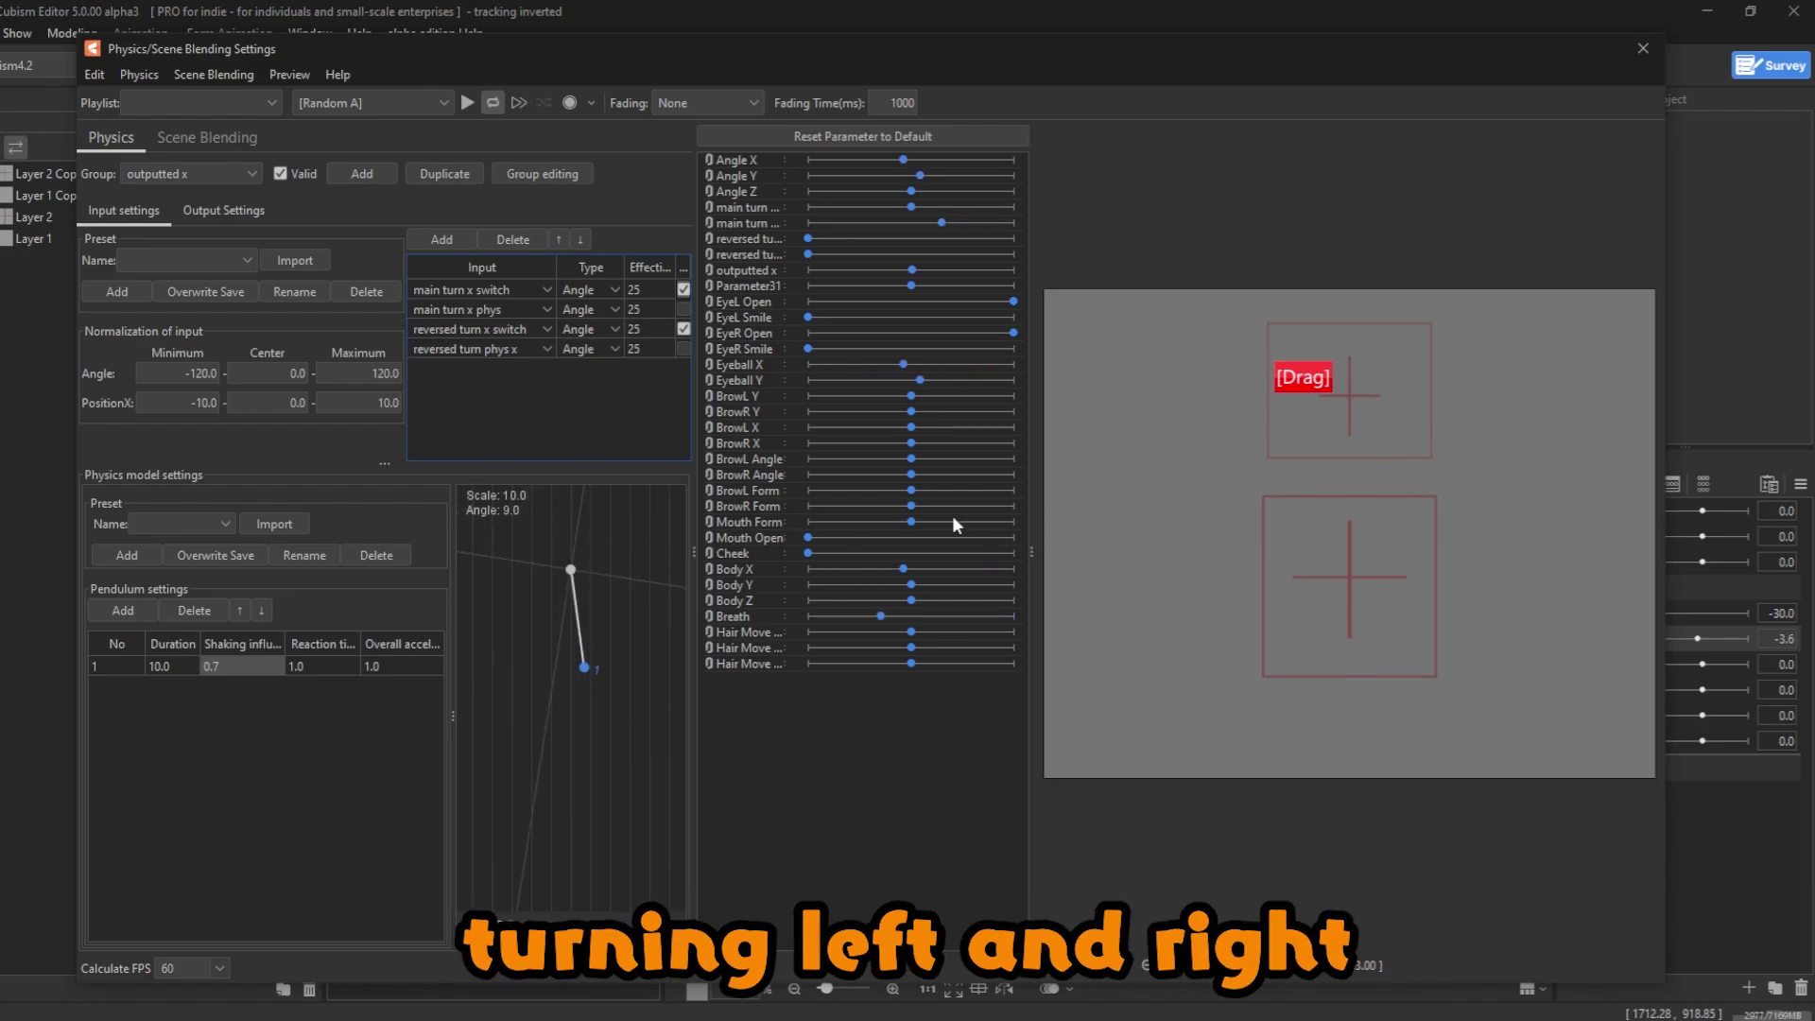
left_click_drag(1029, 515, 592, 537)
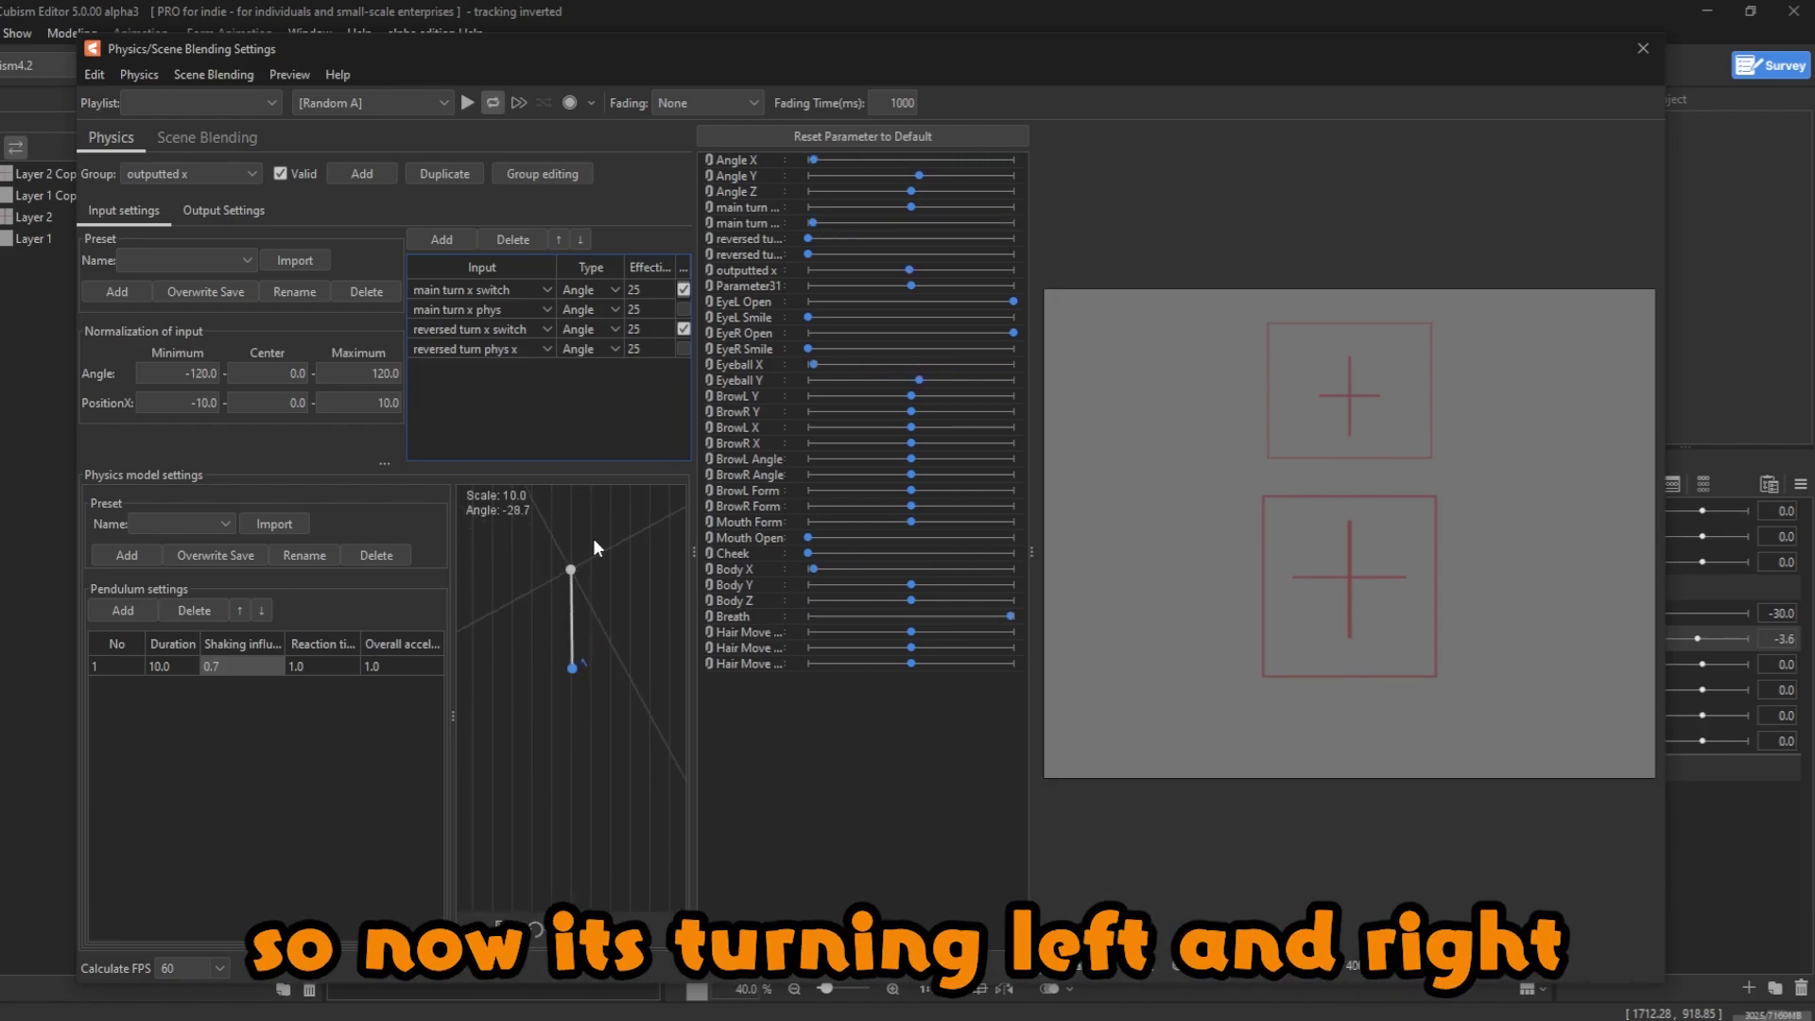
left_click_drag(1249, 640, 1125, 927)
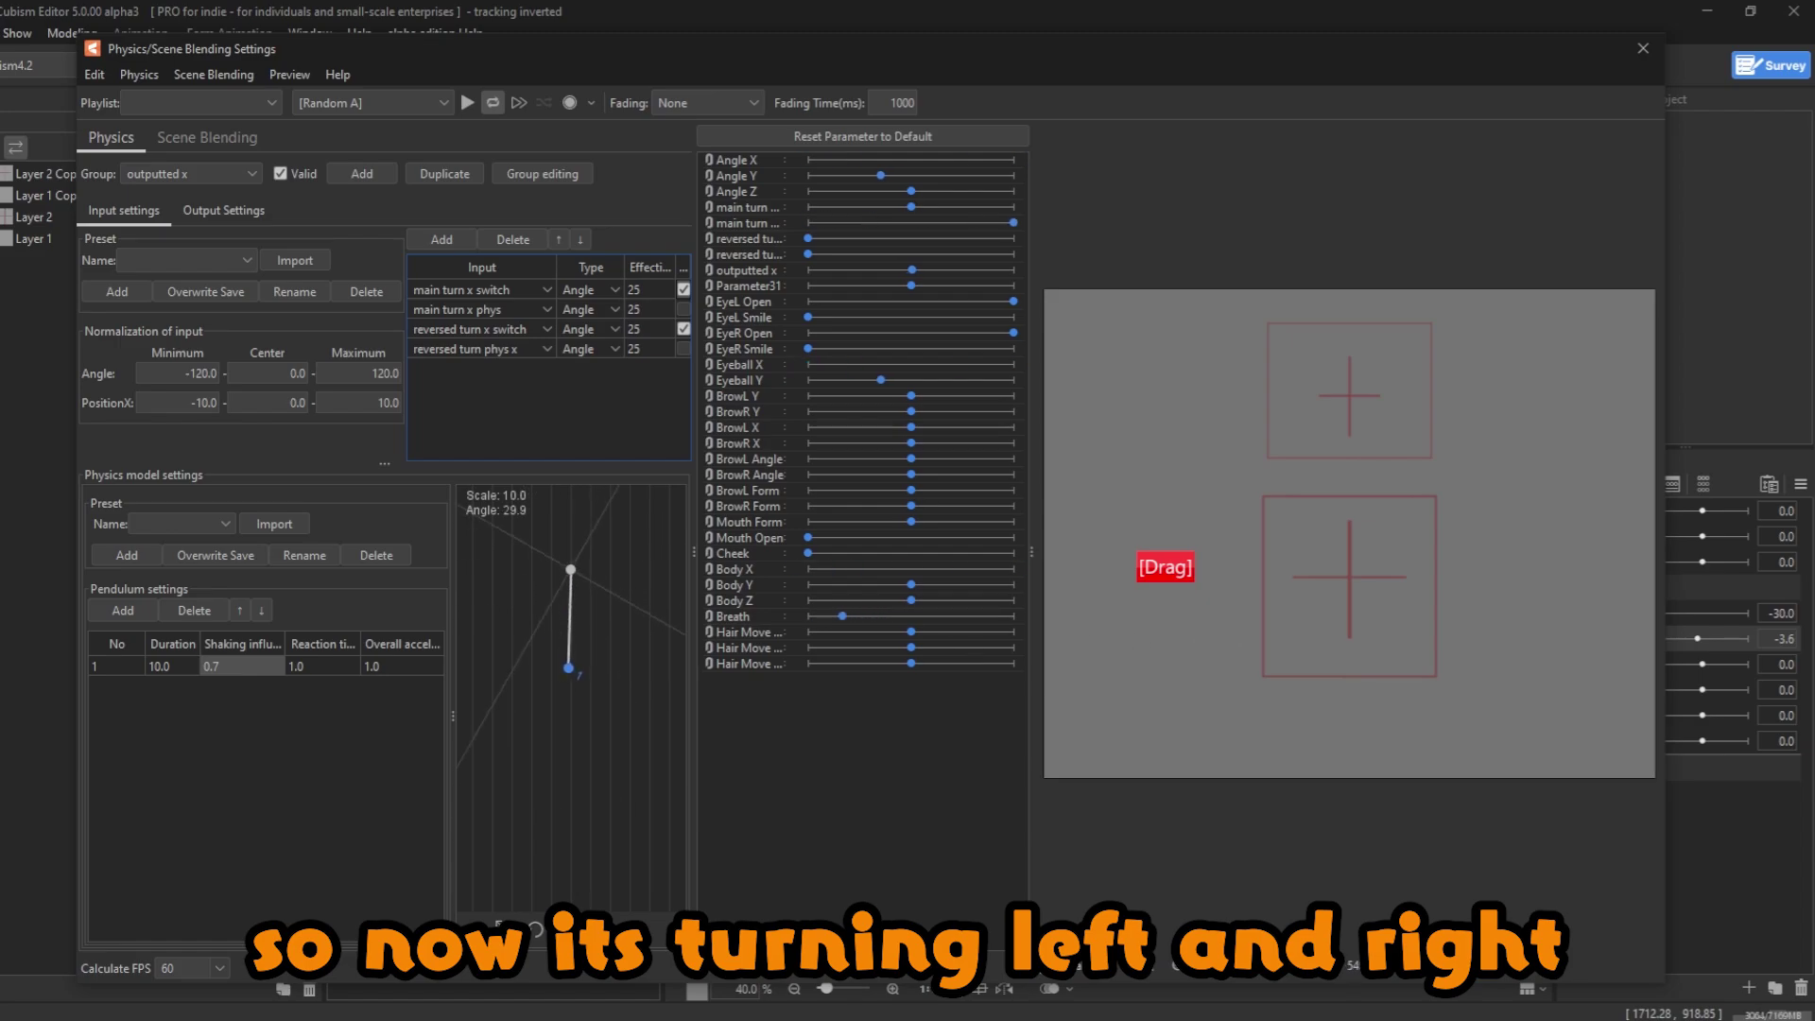
- Test turning with Reflect switched off on both switch inputs, and restore Reflect on both to compare the movement
left_click(683, 328)
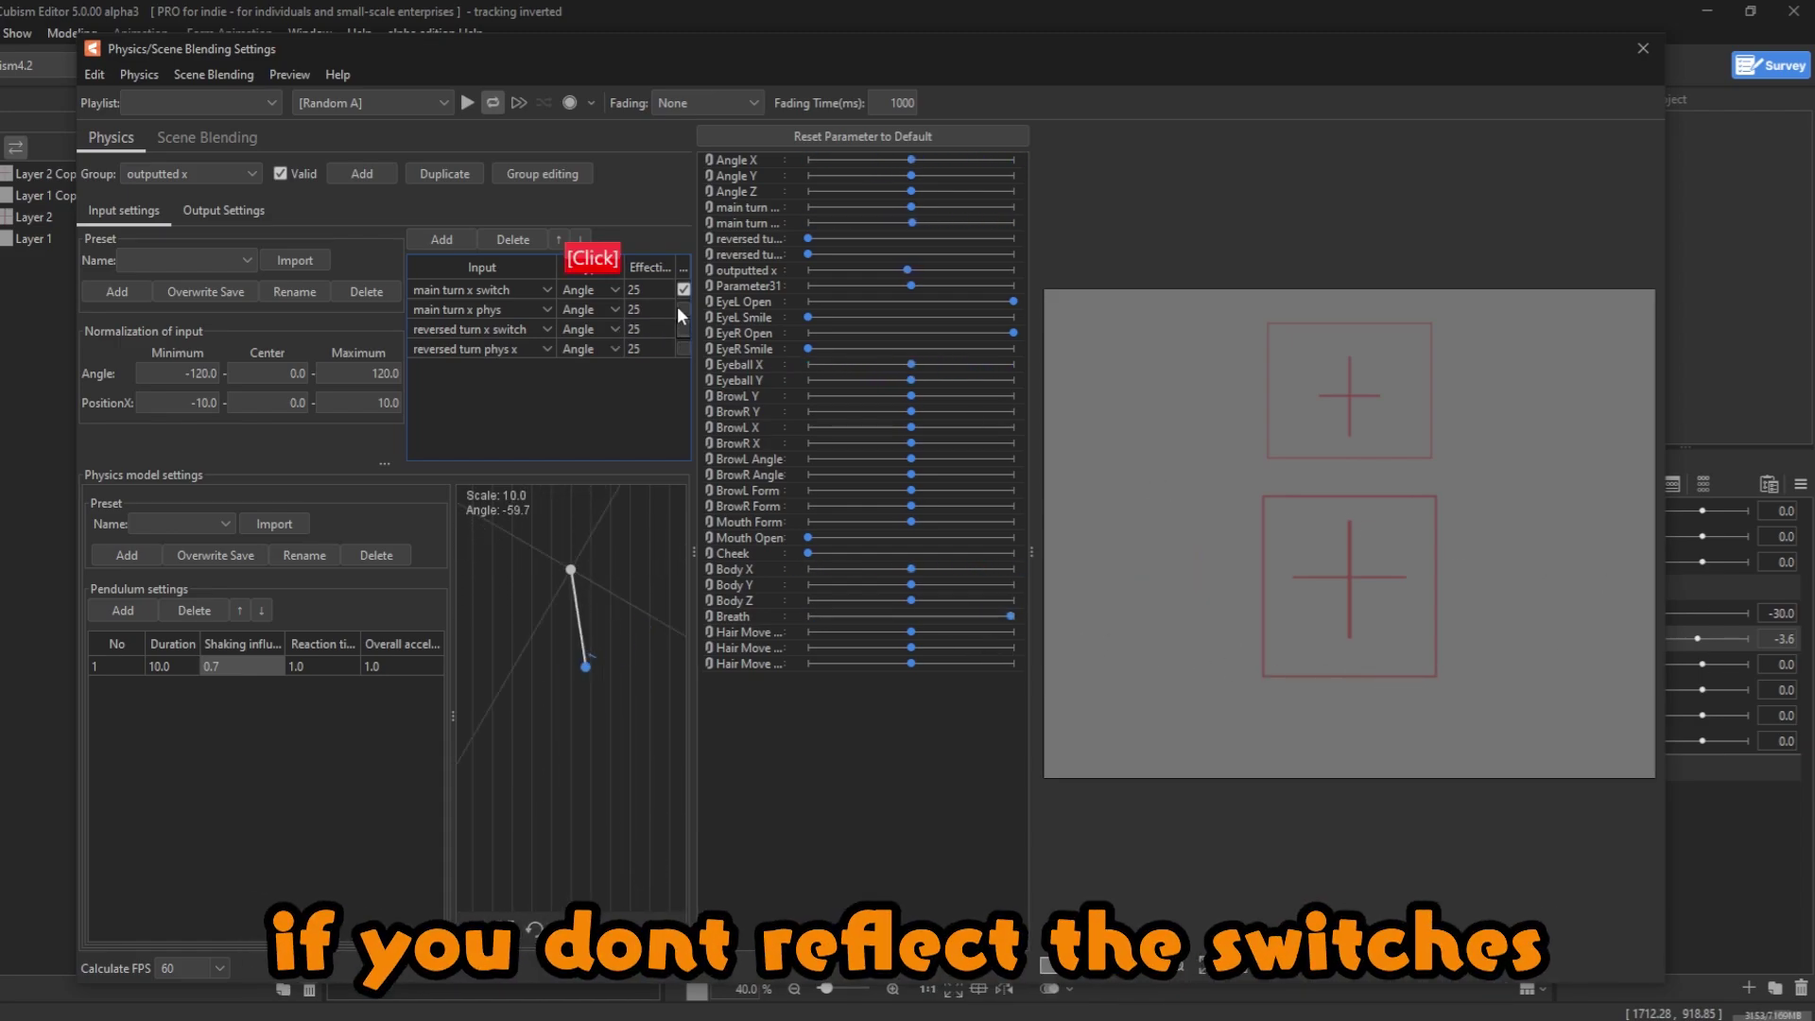
left_click(684, 289)
left_click_drag(1380, 492, 734, 541)
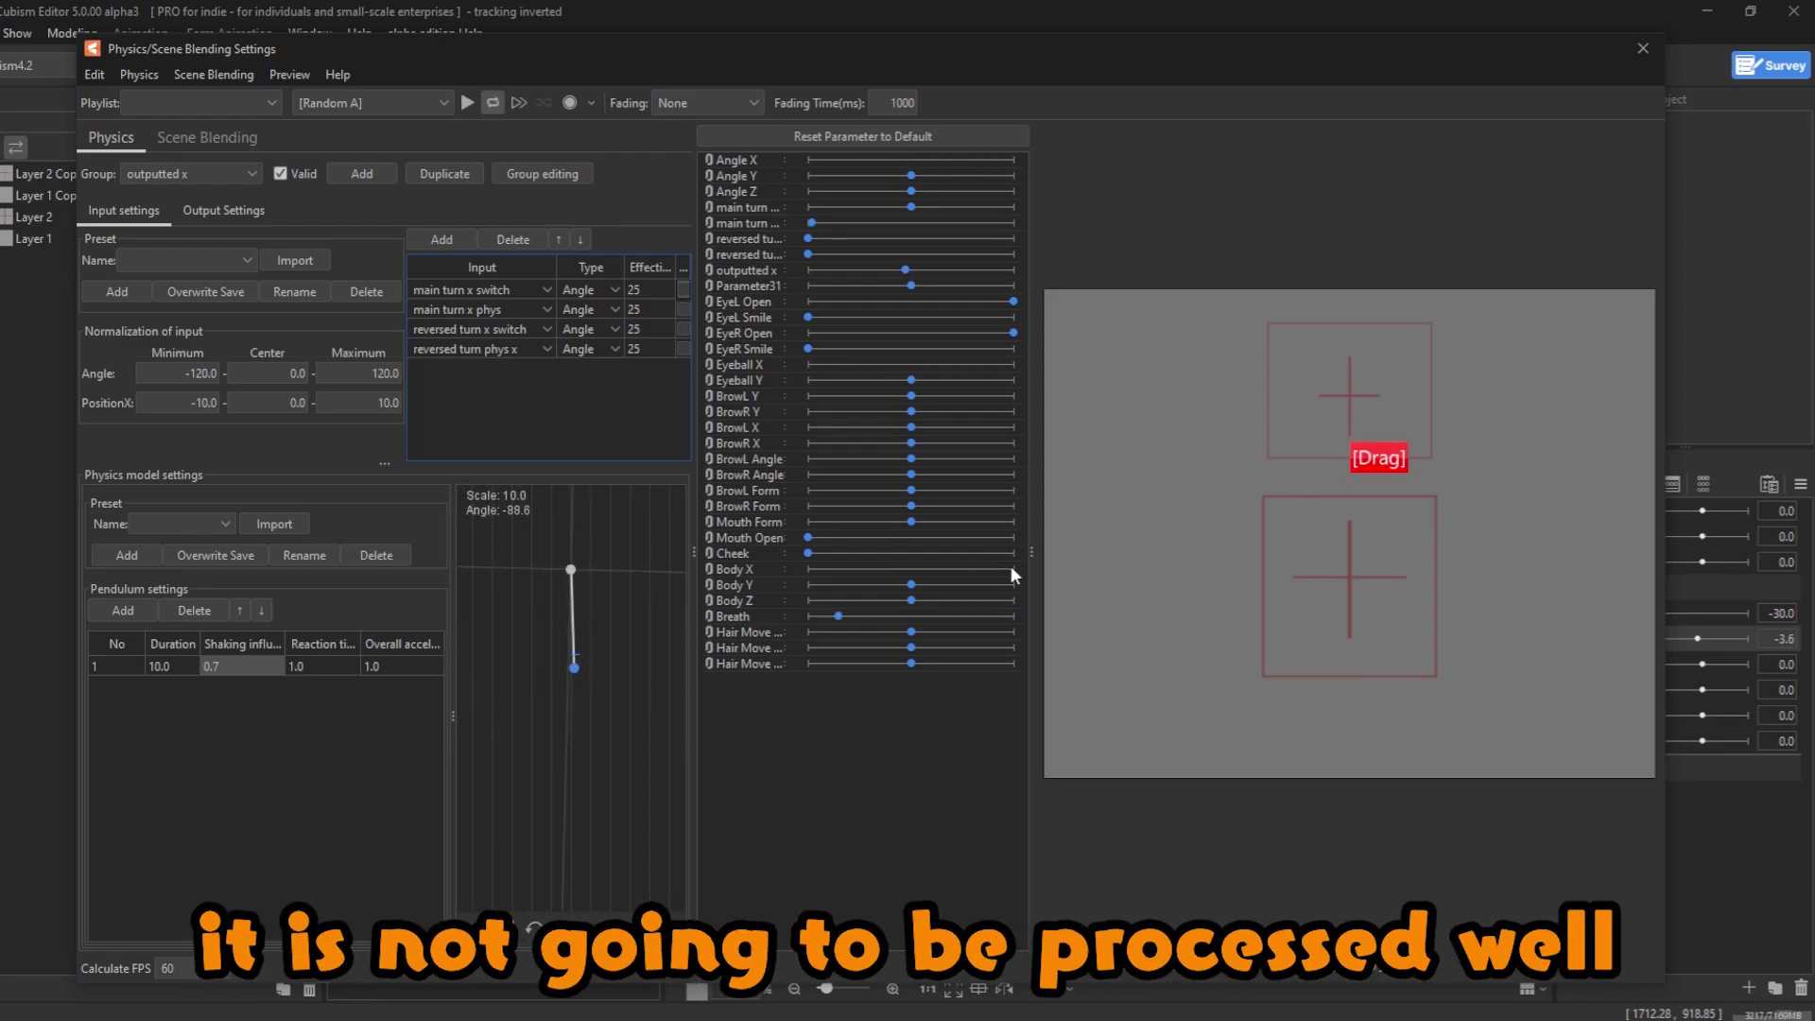
left_click(683, 290)
left_click(684, 328)
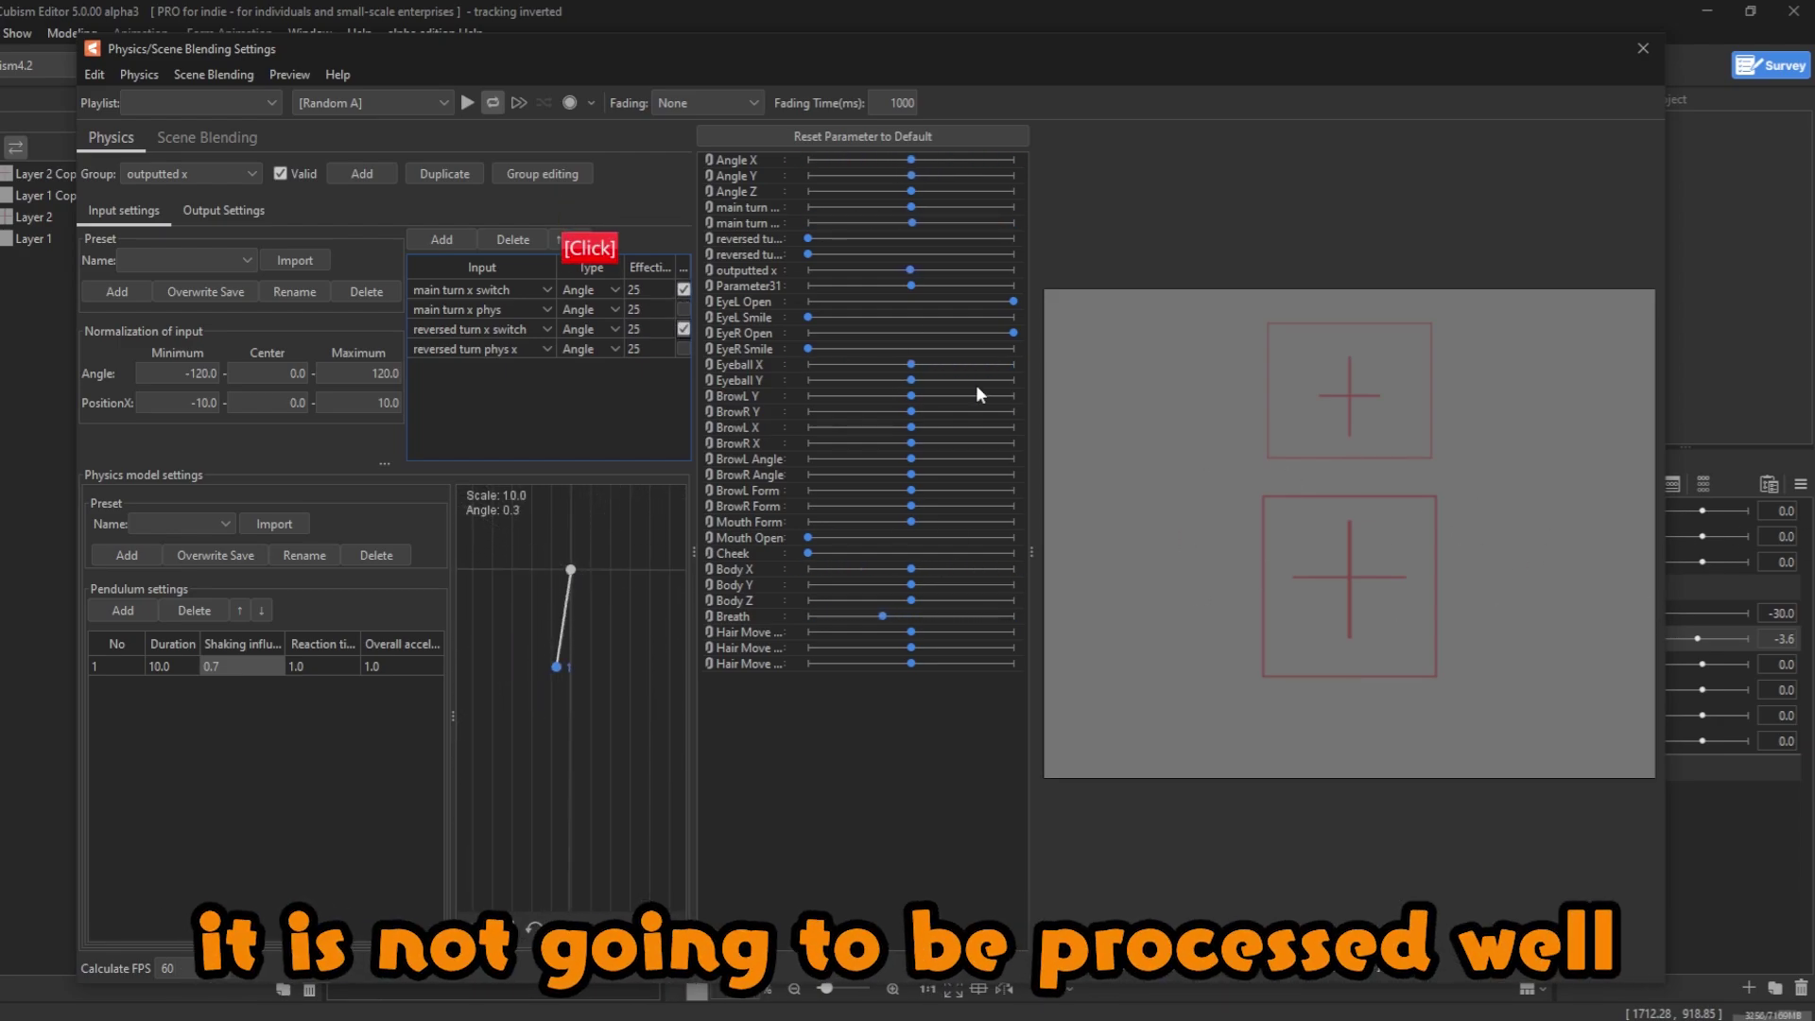
left_click_drag(1271, 378, 506, 450)
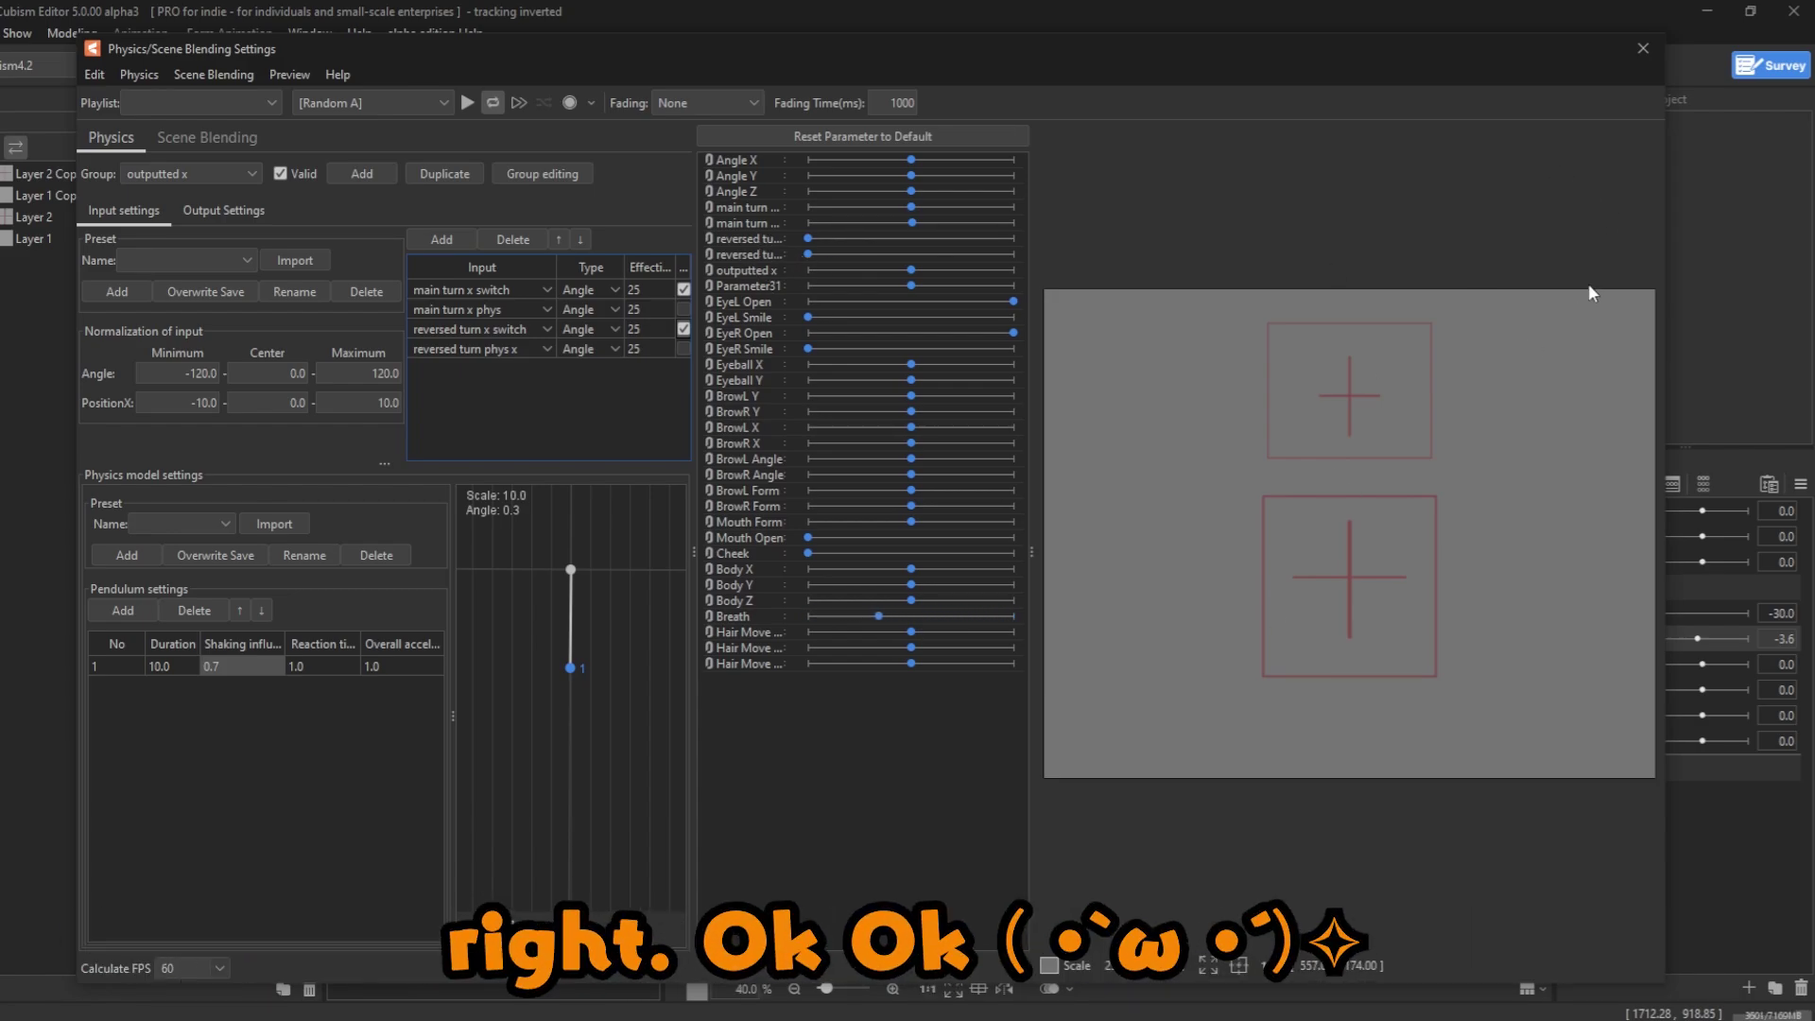
- Close the physics settings and rename Parameter31 in the inverse x folder to "output x switches"
left_click(1643, 49)
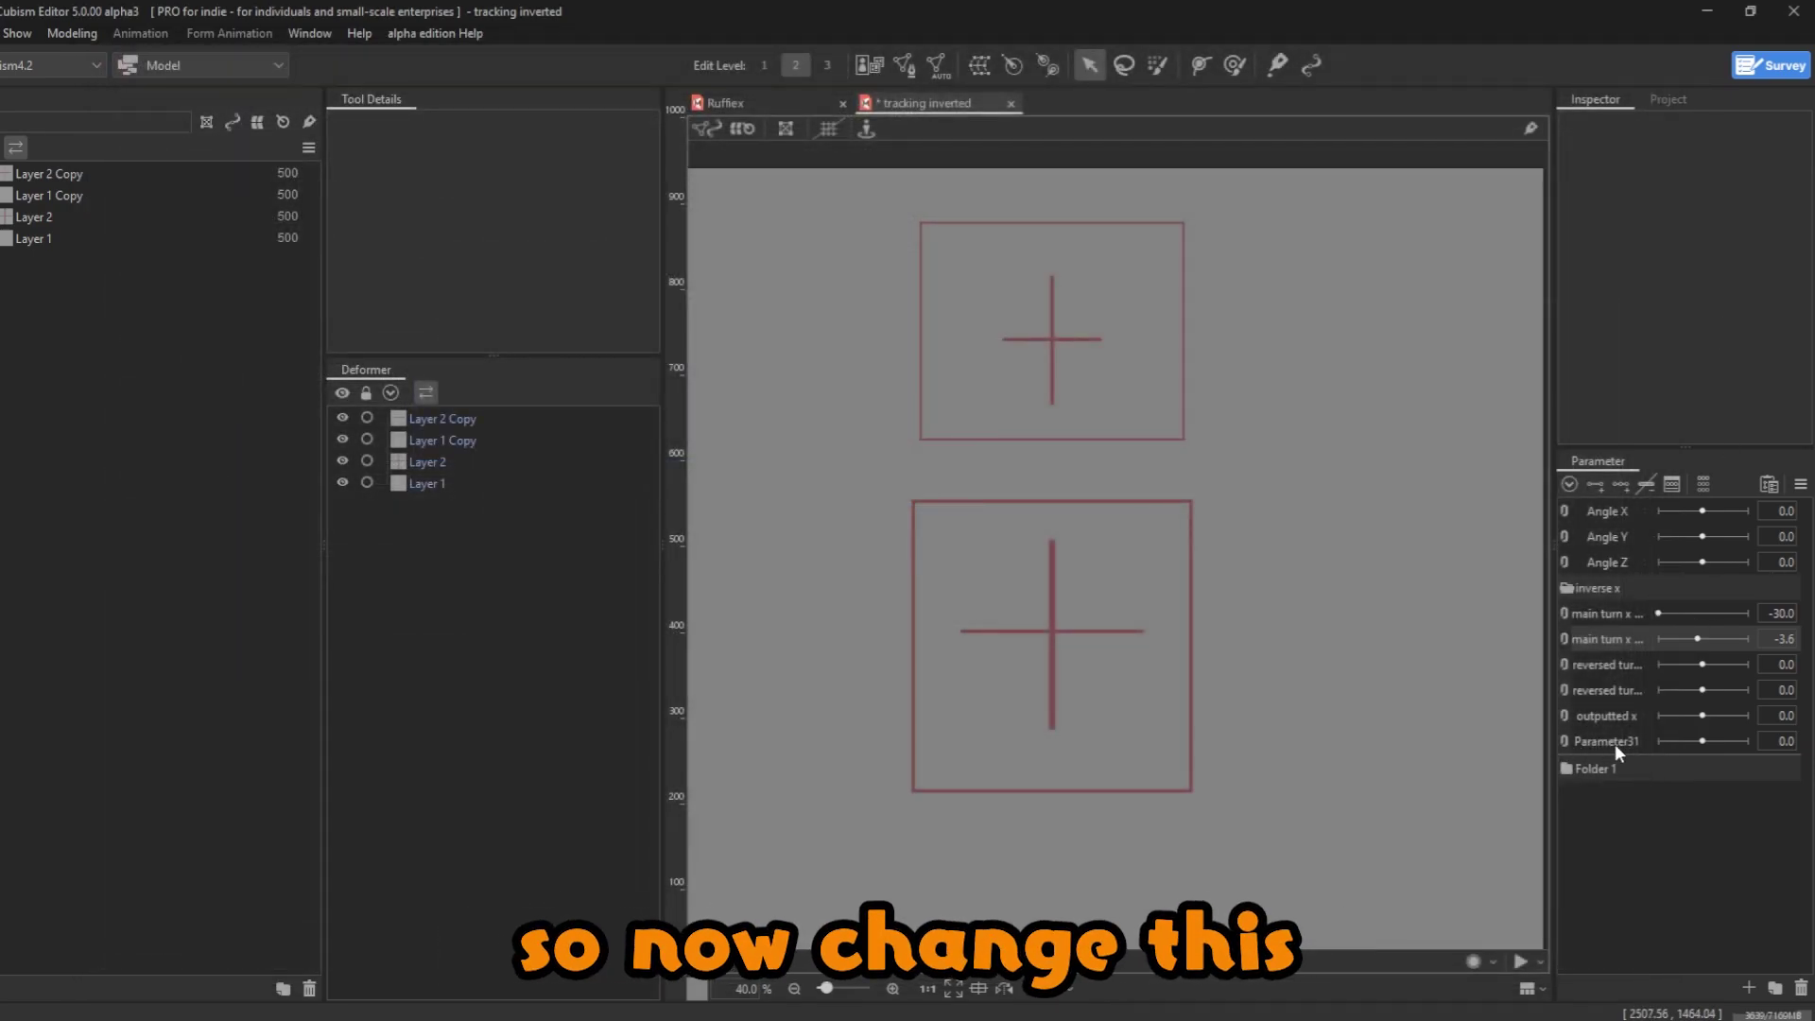
right_click(1617, 745)
left_click(1655, 760)
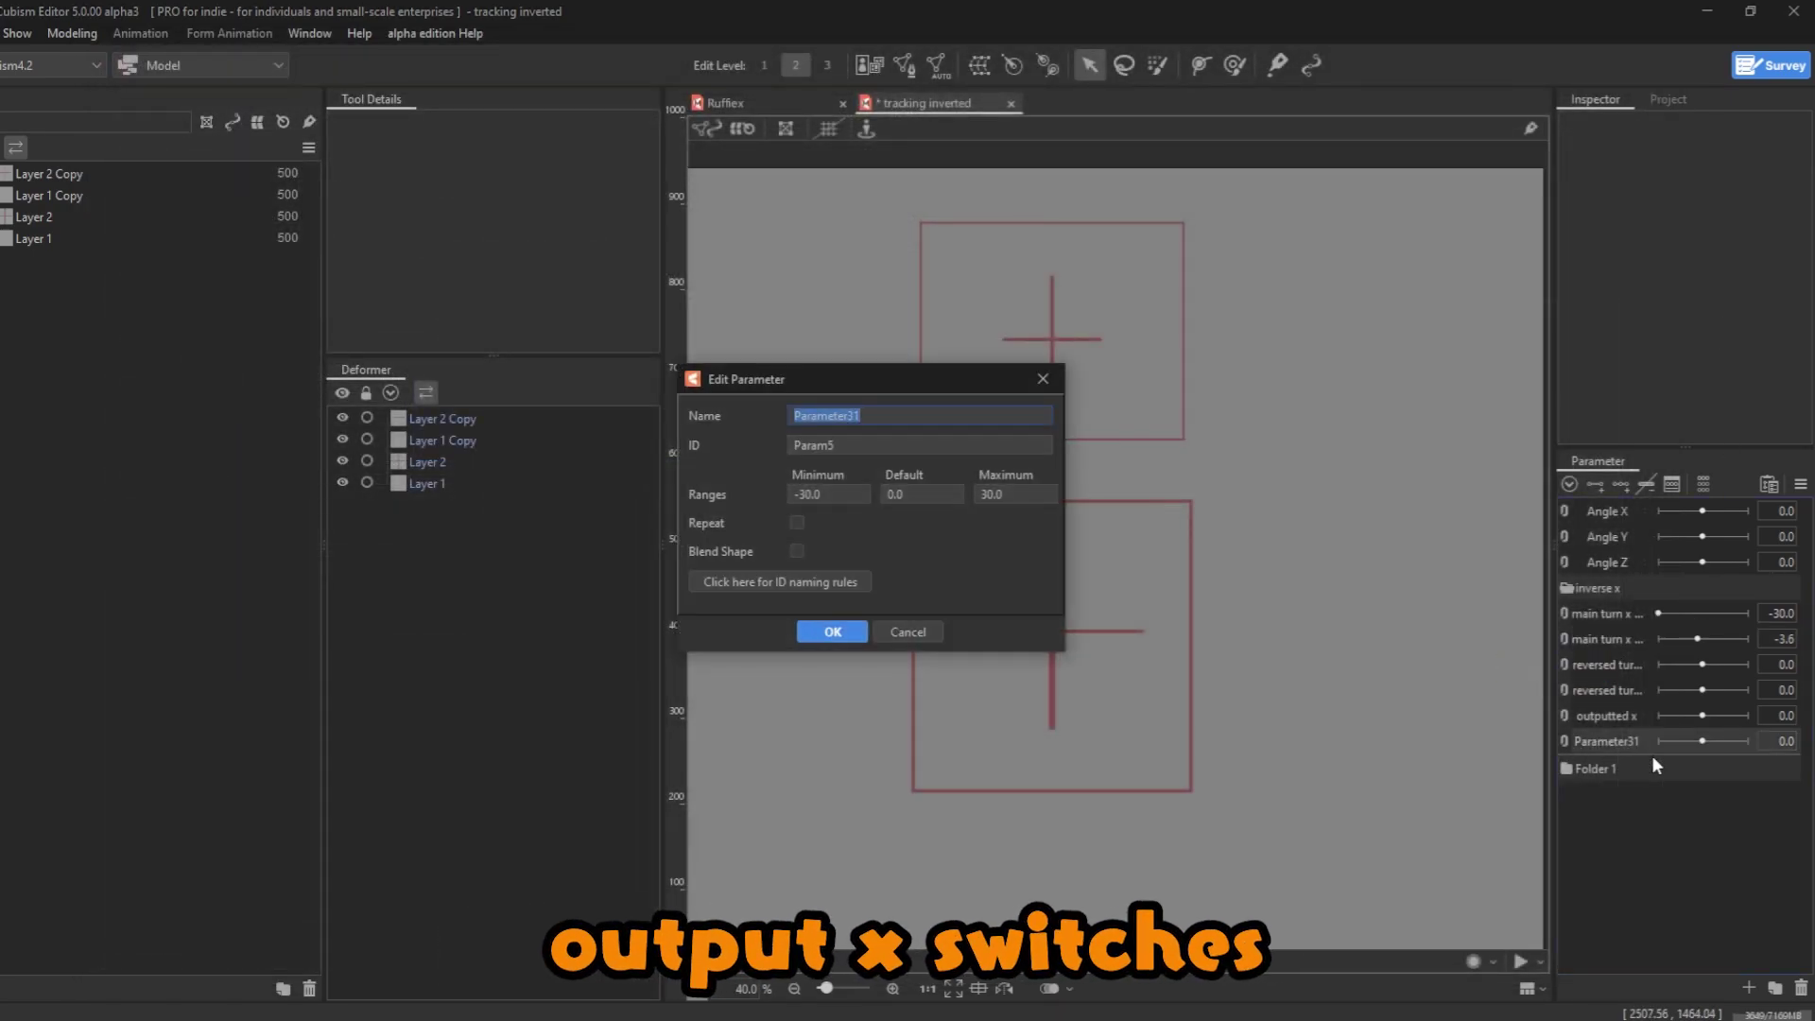
type("output ")
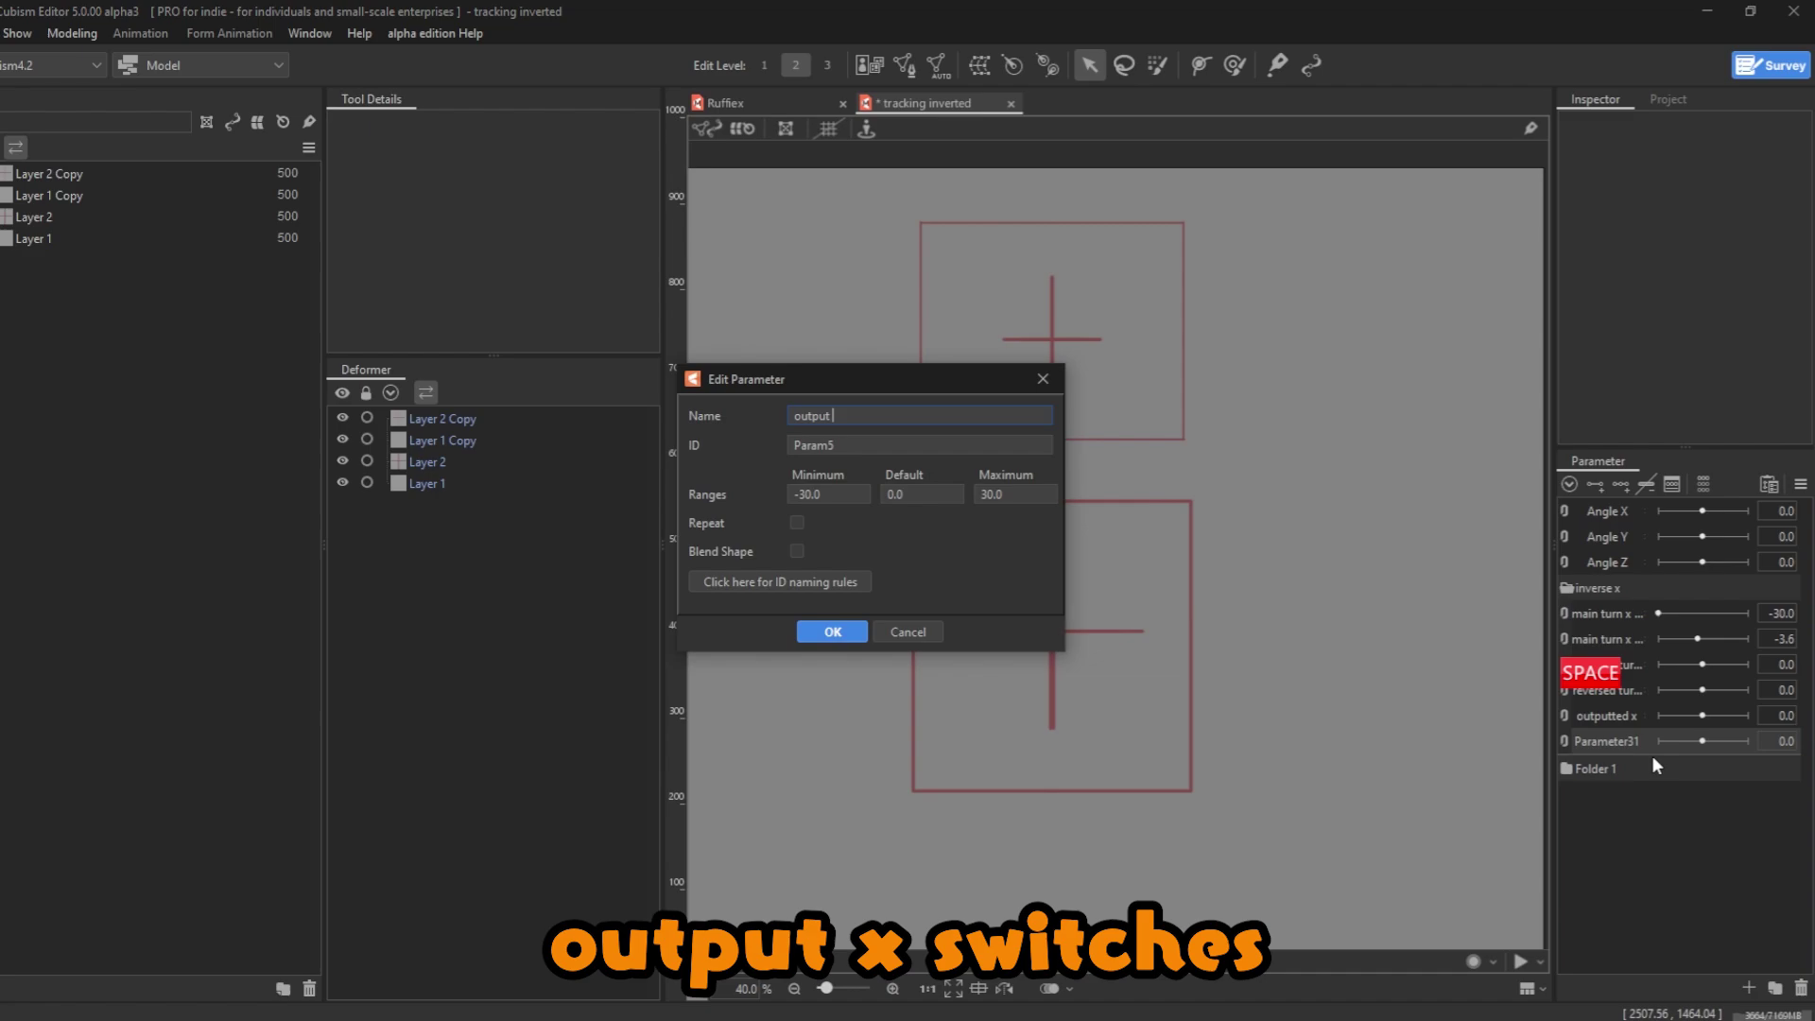
type("x switches")
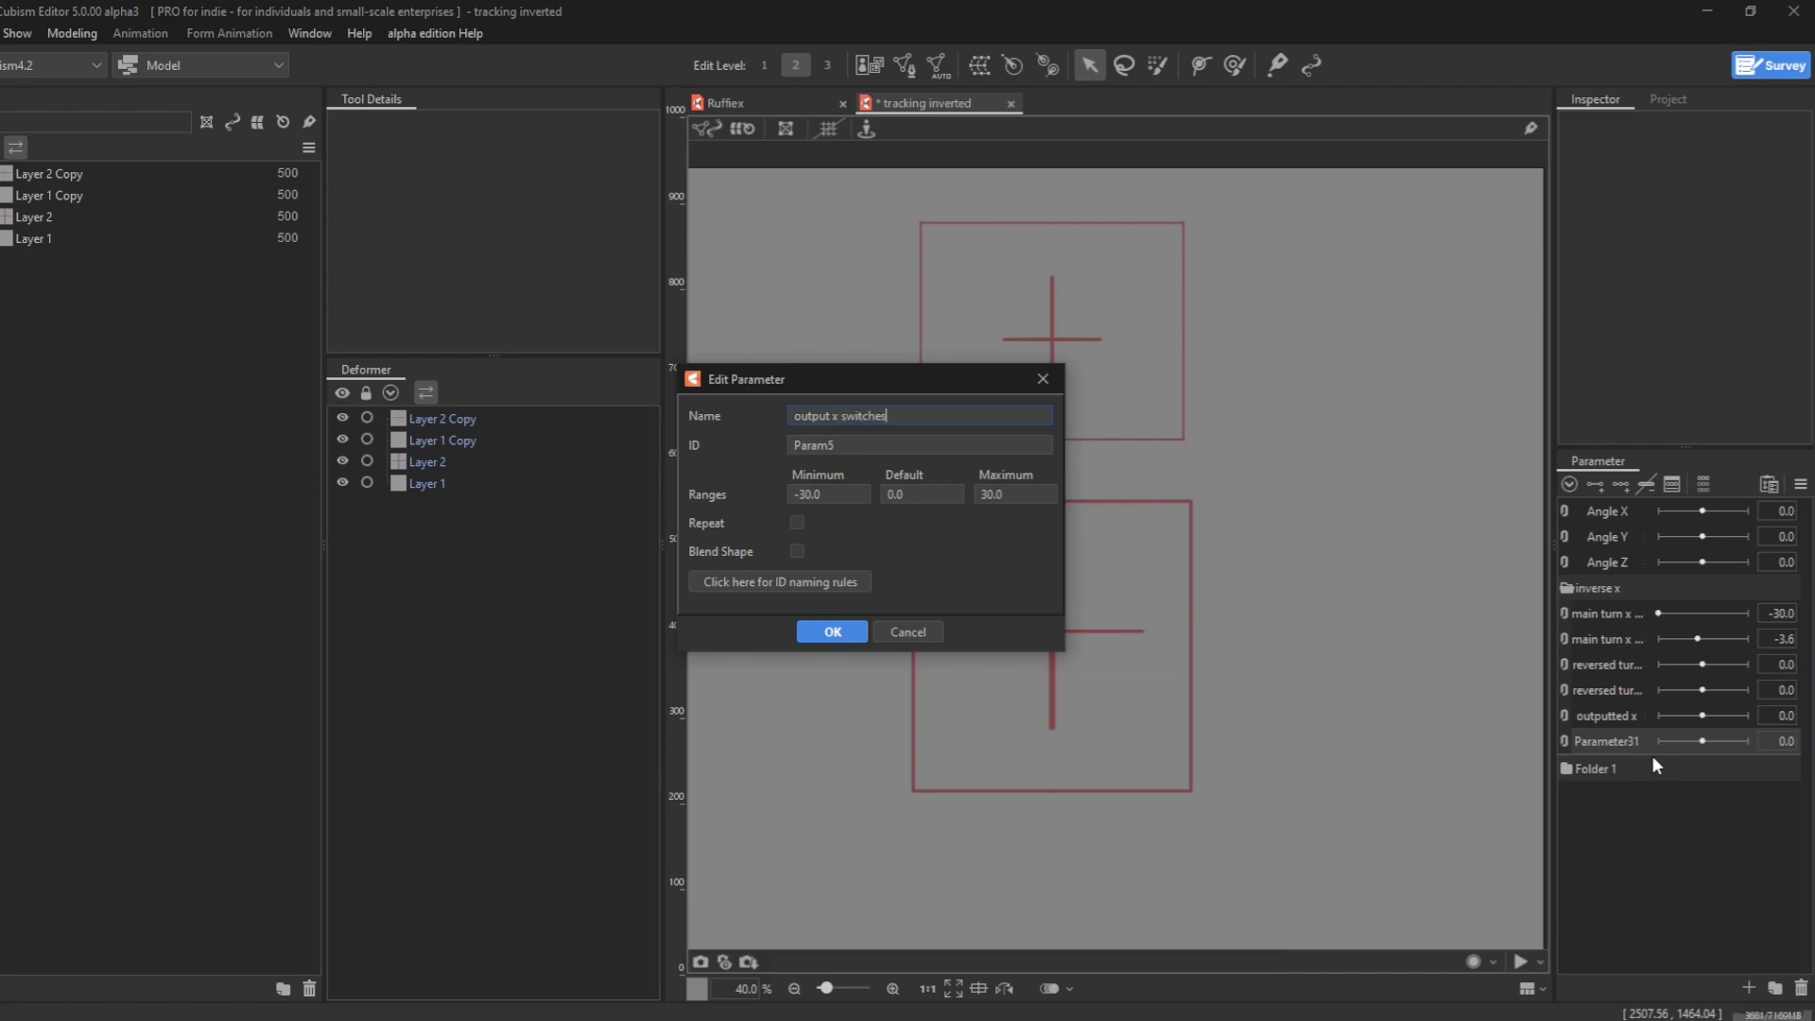
key("Return")
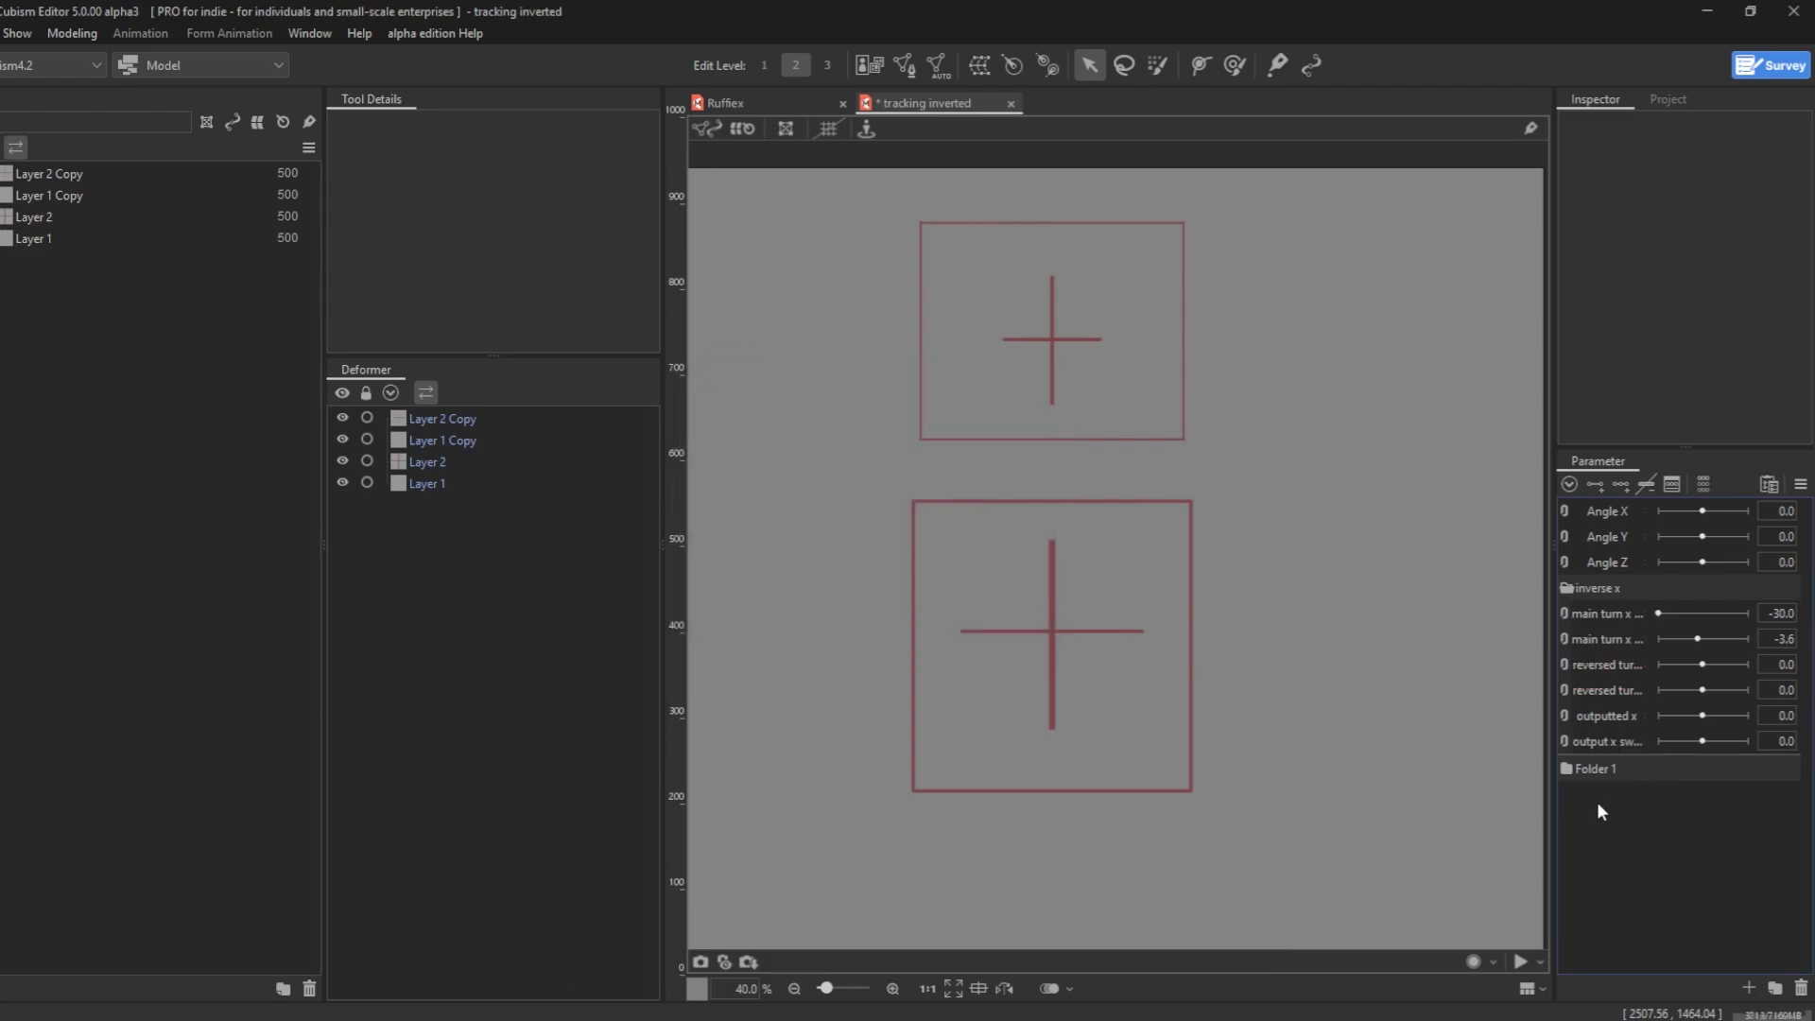
- Set the range of the output x switches parameter to a minimum of 0 and a maximum of 1
right_click(1613, 735)
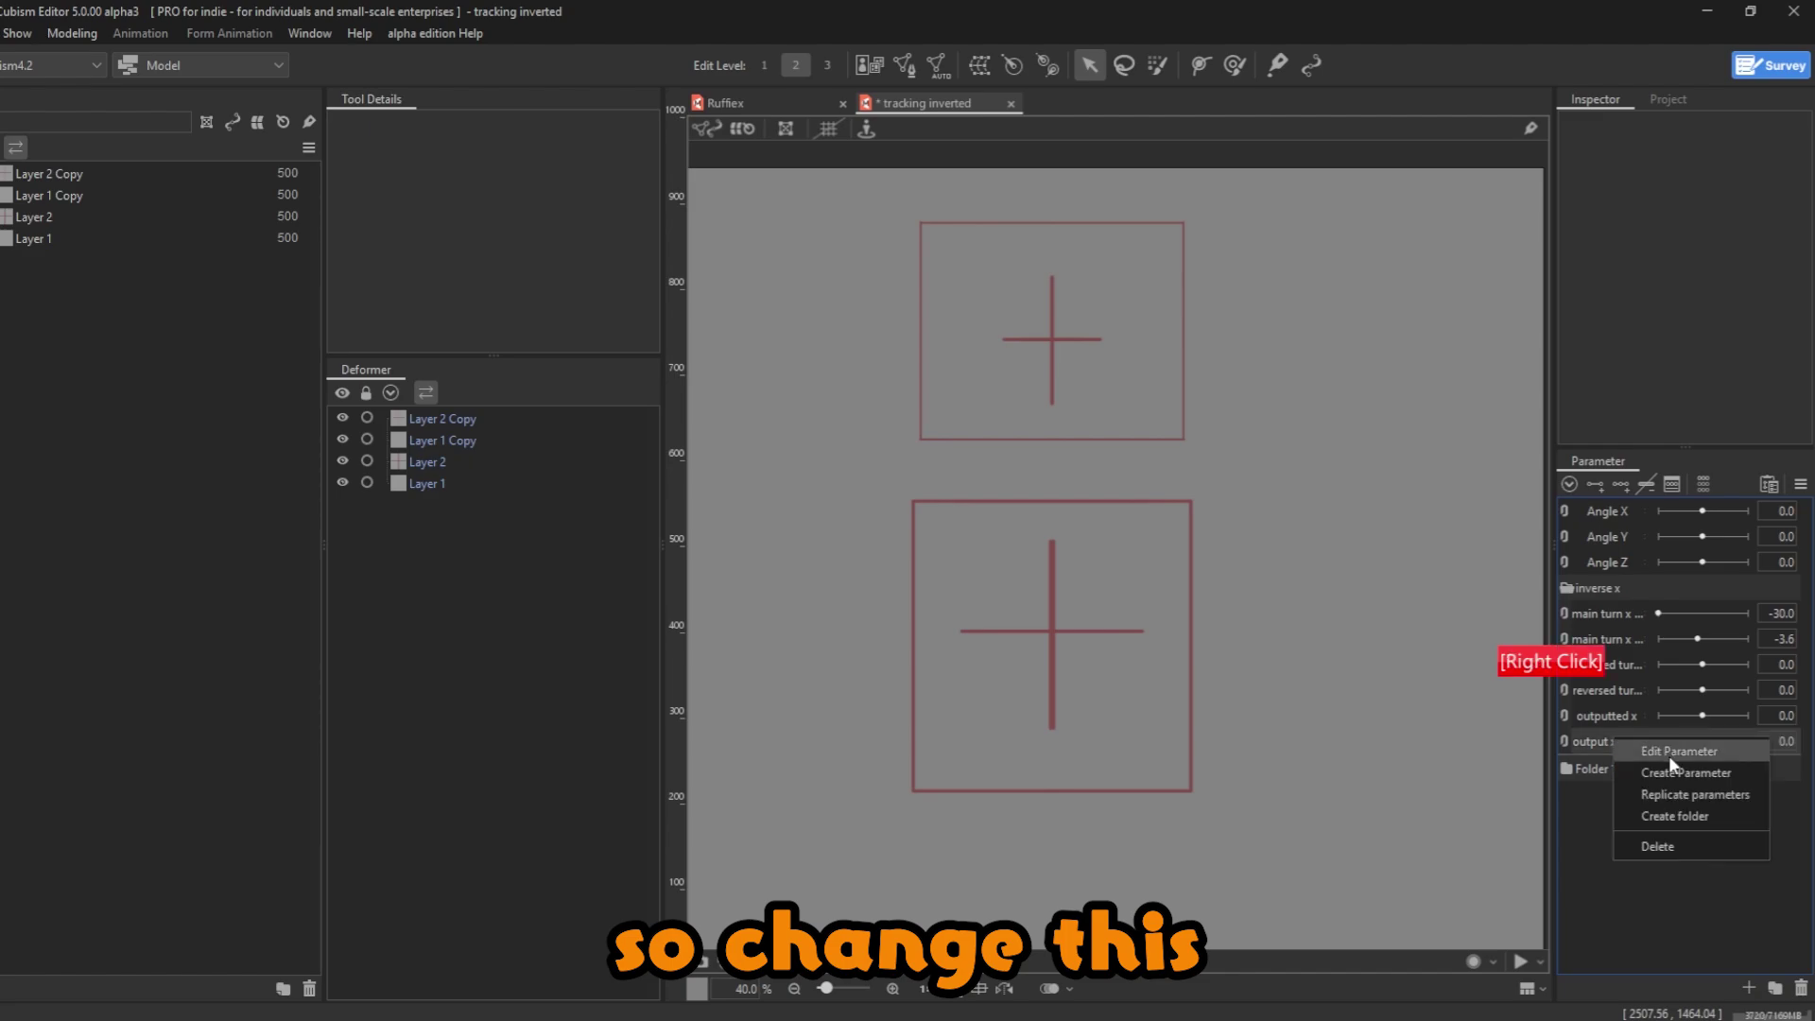
left_click(1670, 760)
double_click(832, 494)
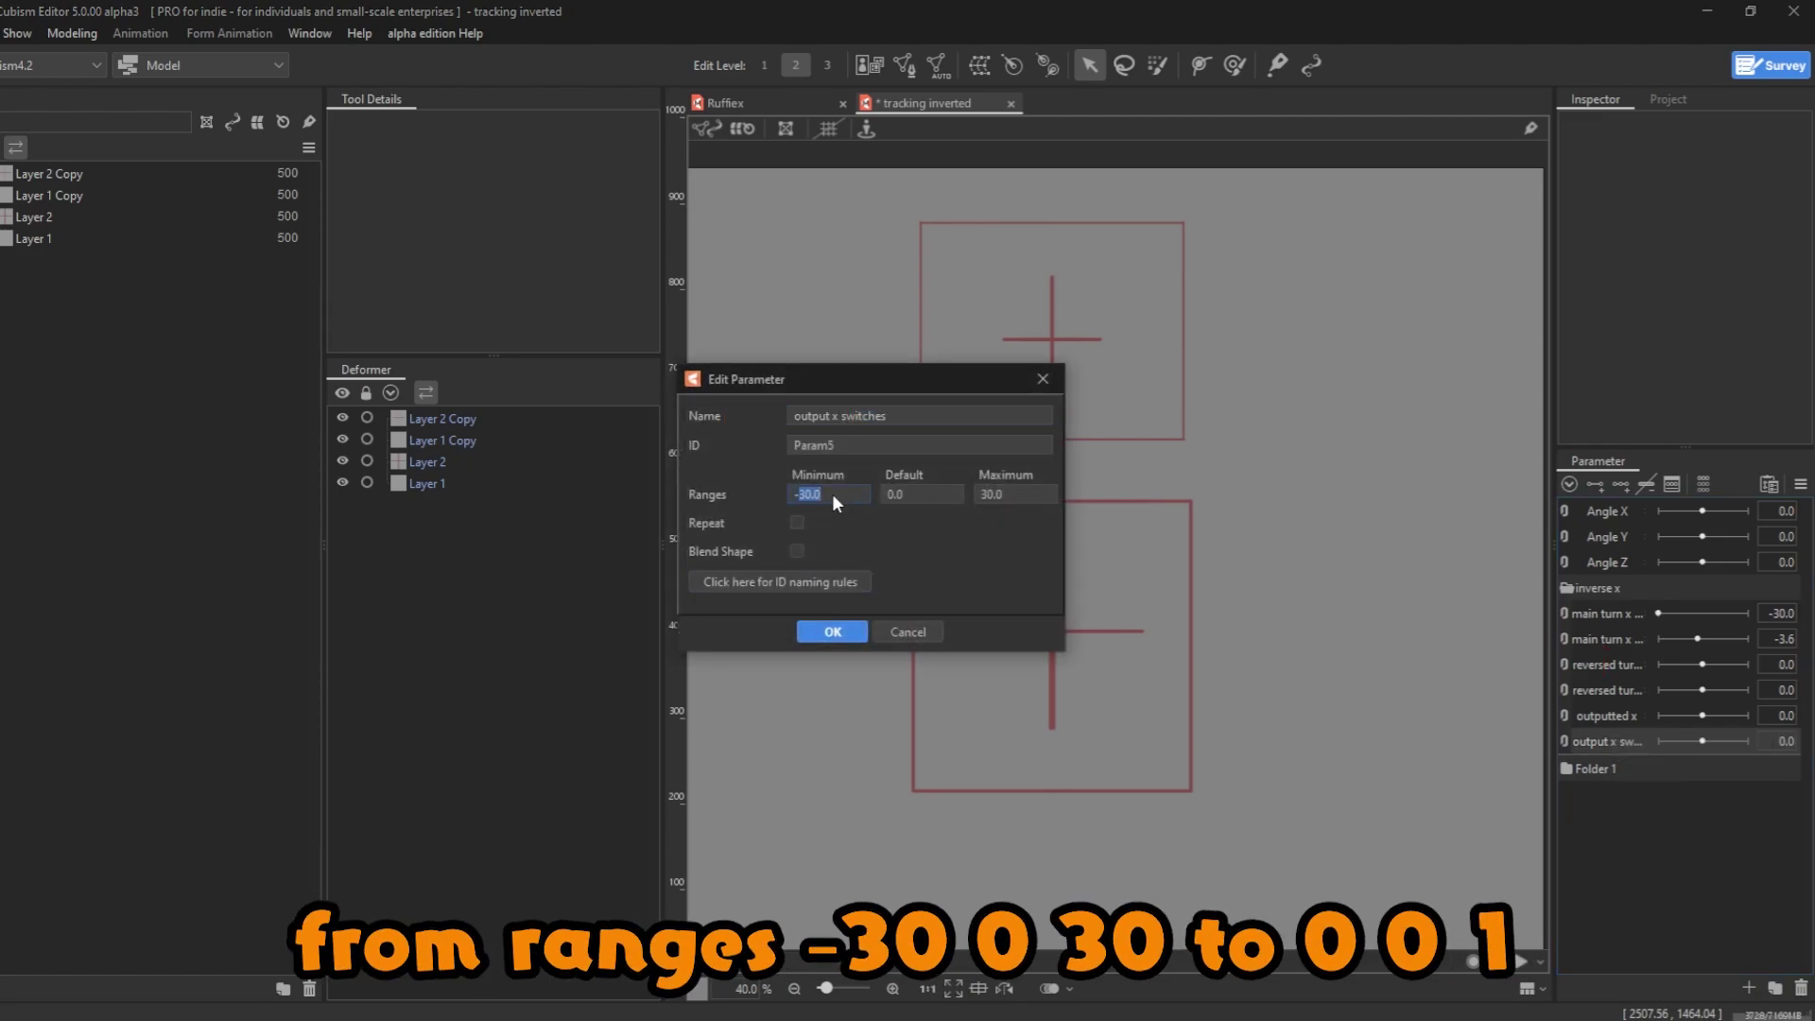
key("BackSpace")
type("0")
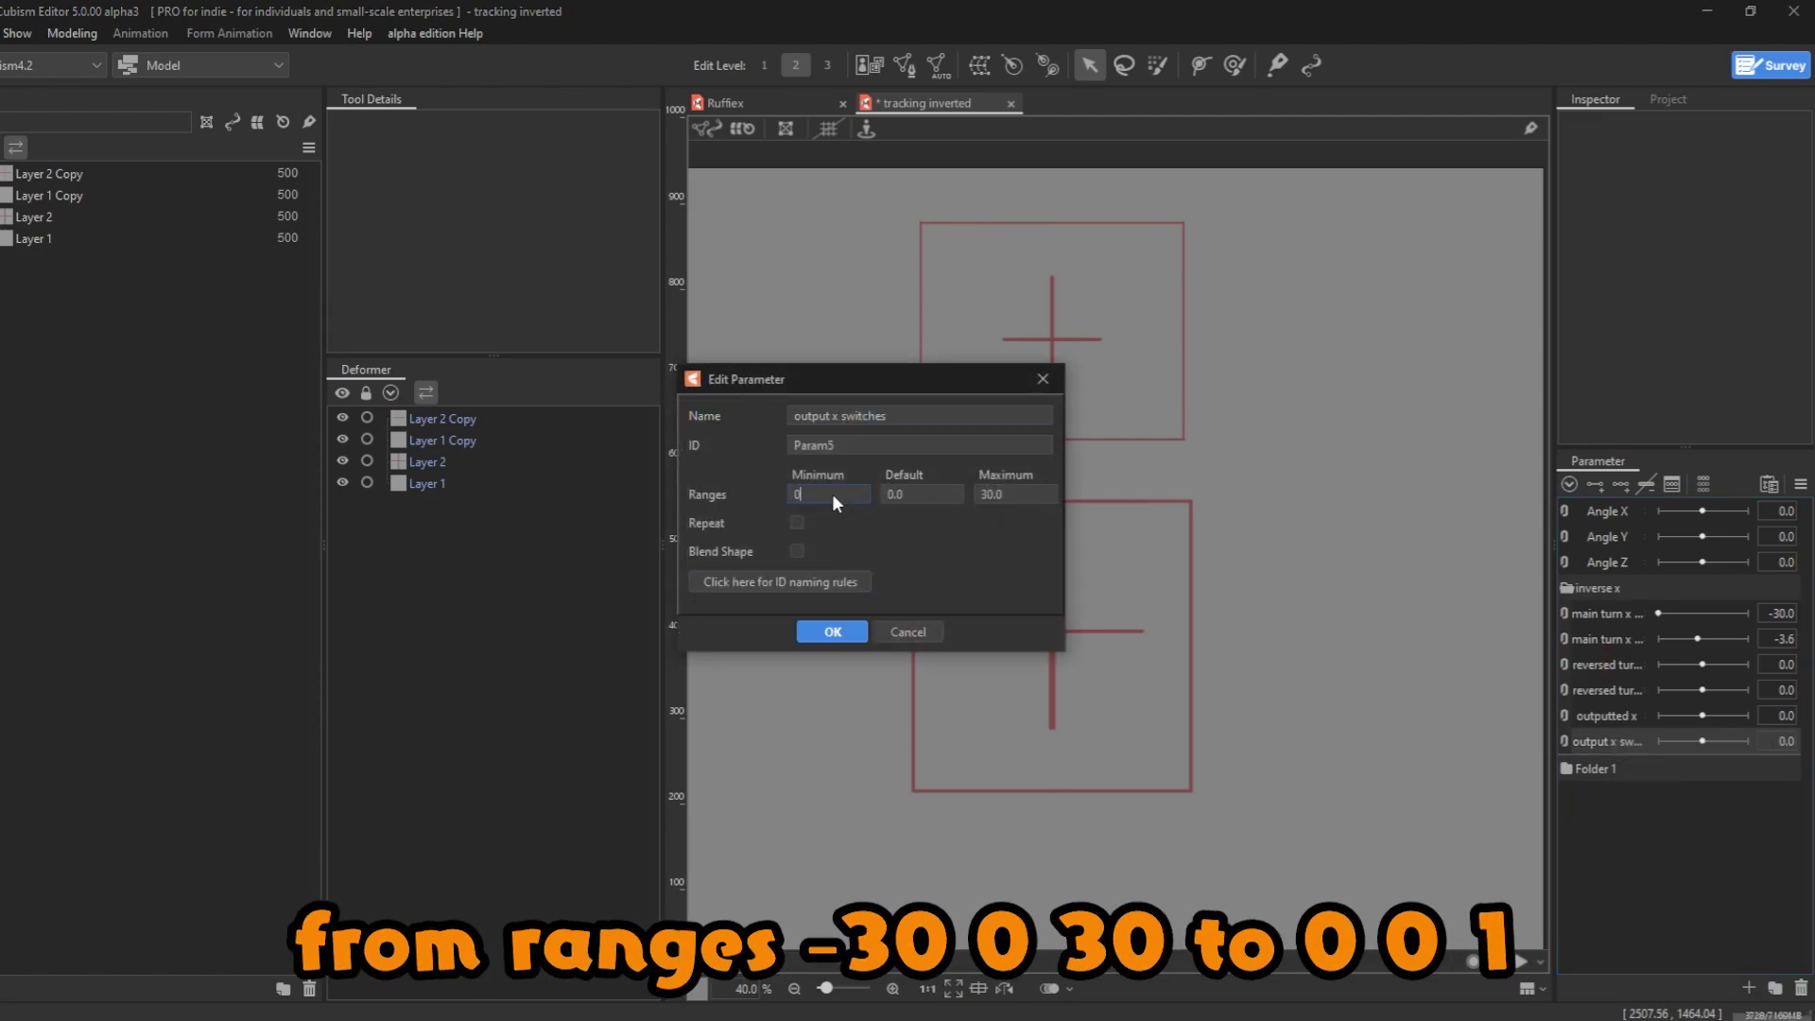
double_click(1012, 494)
type("1")
key("Return")
- Open the physics settings and add a new physics group named "switch"
scroll(1003, 571, "up", 2)
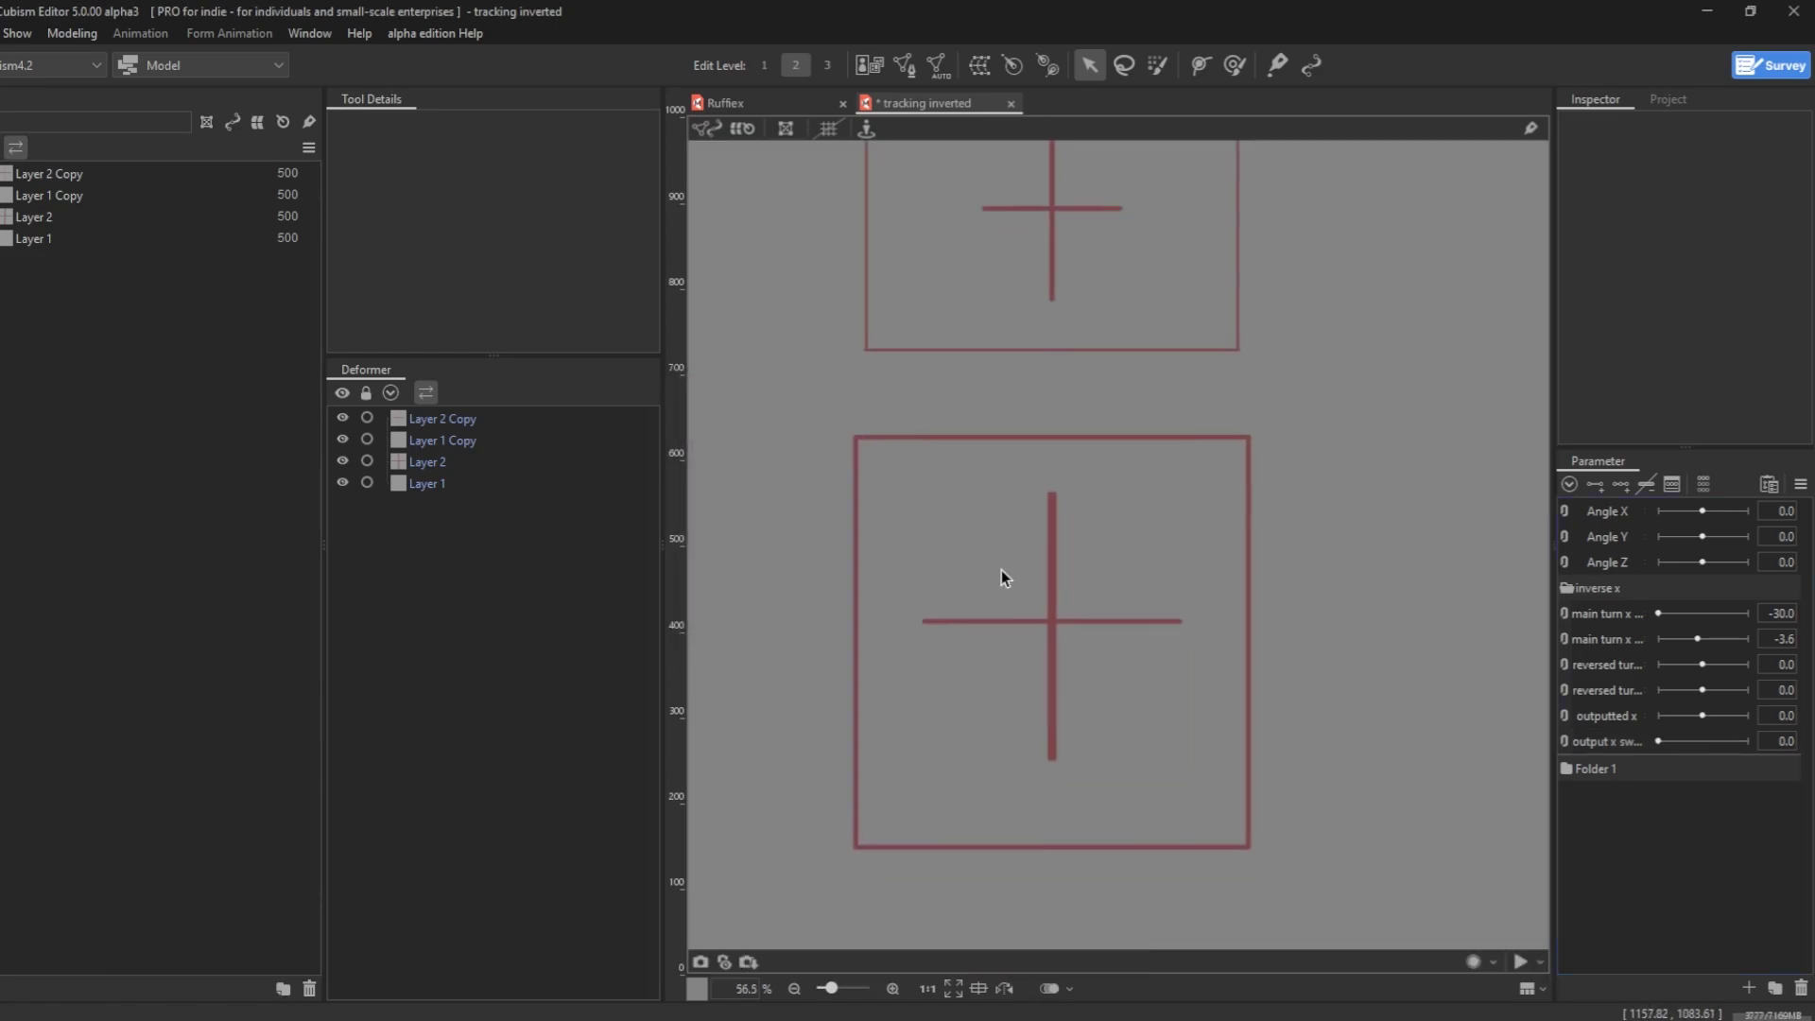
key("ctrl+Return")
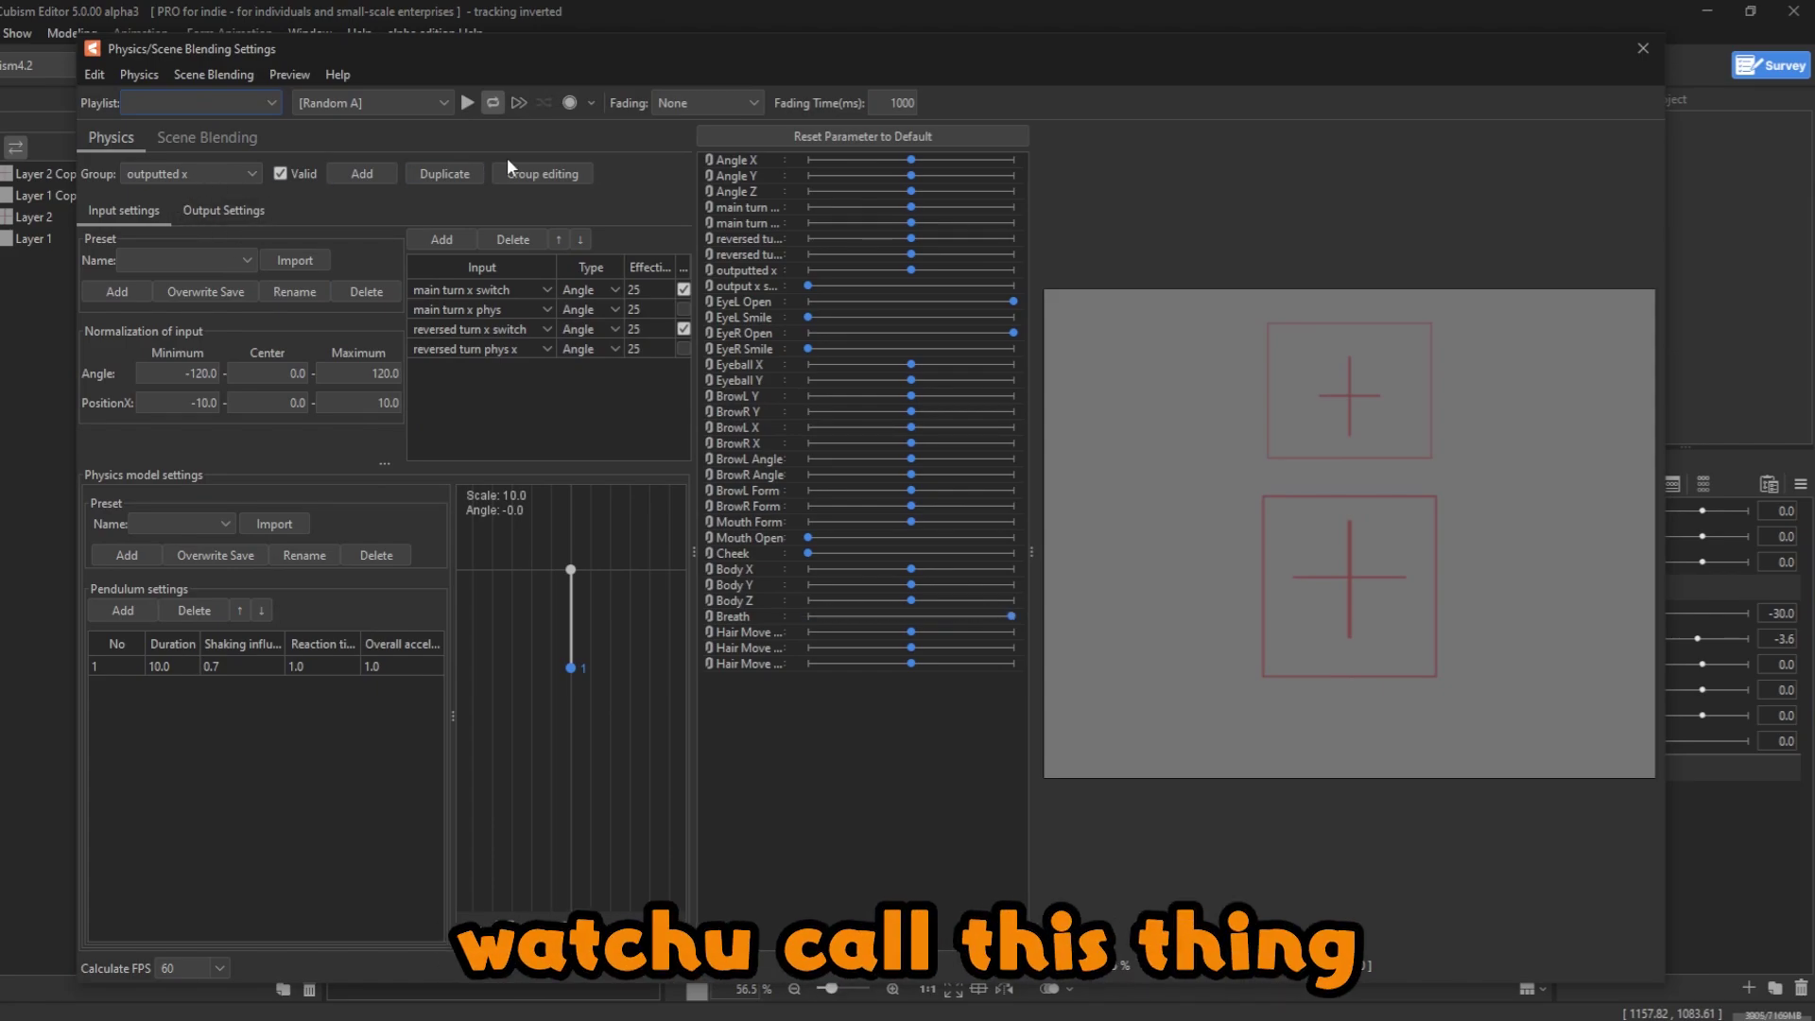
left_click(356, 177)
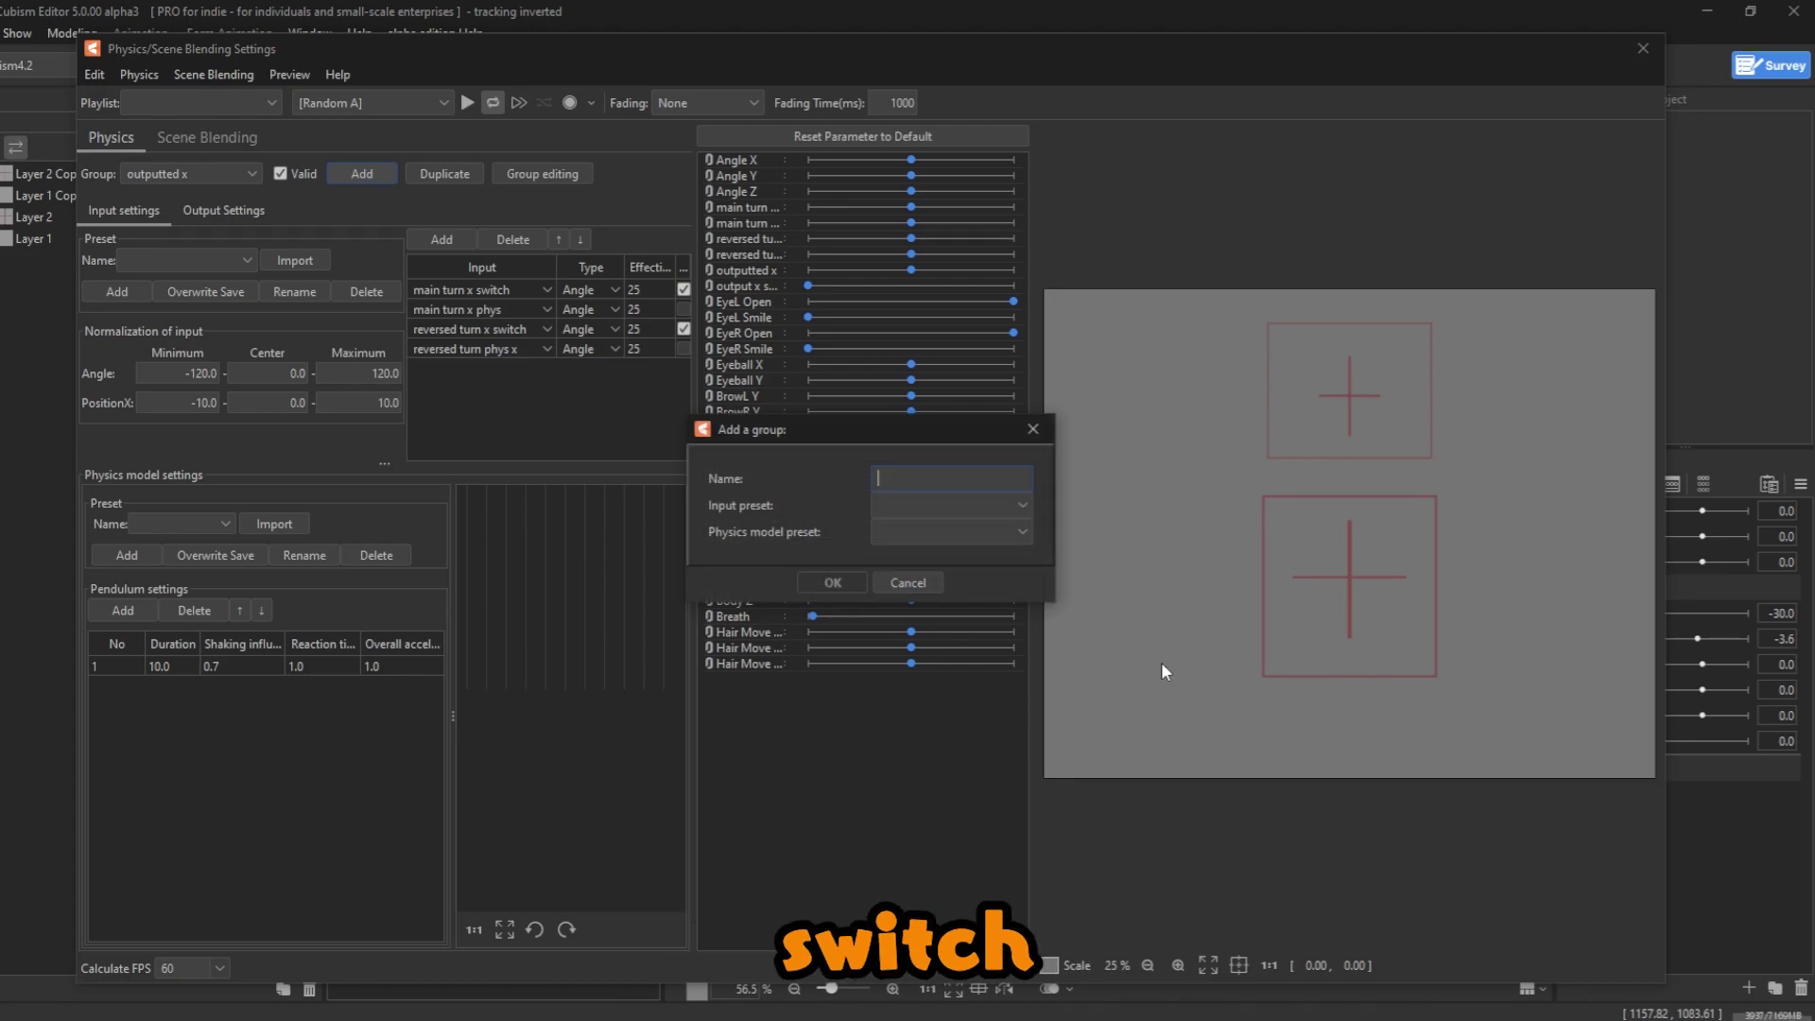
type("switch")
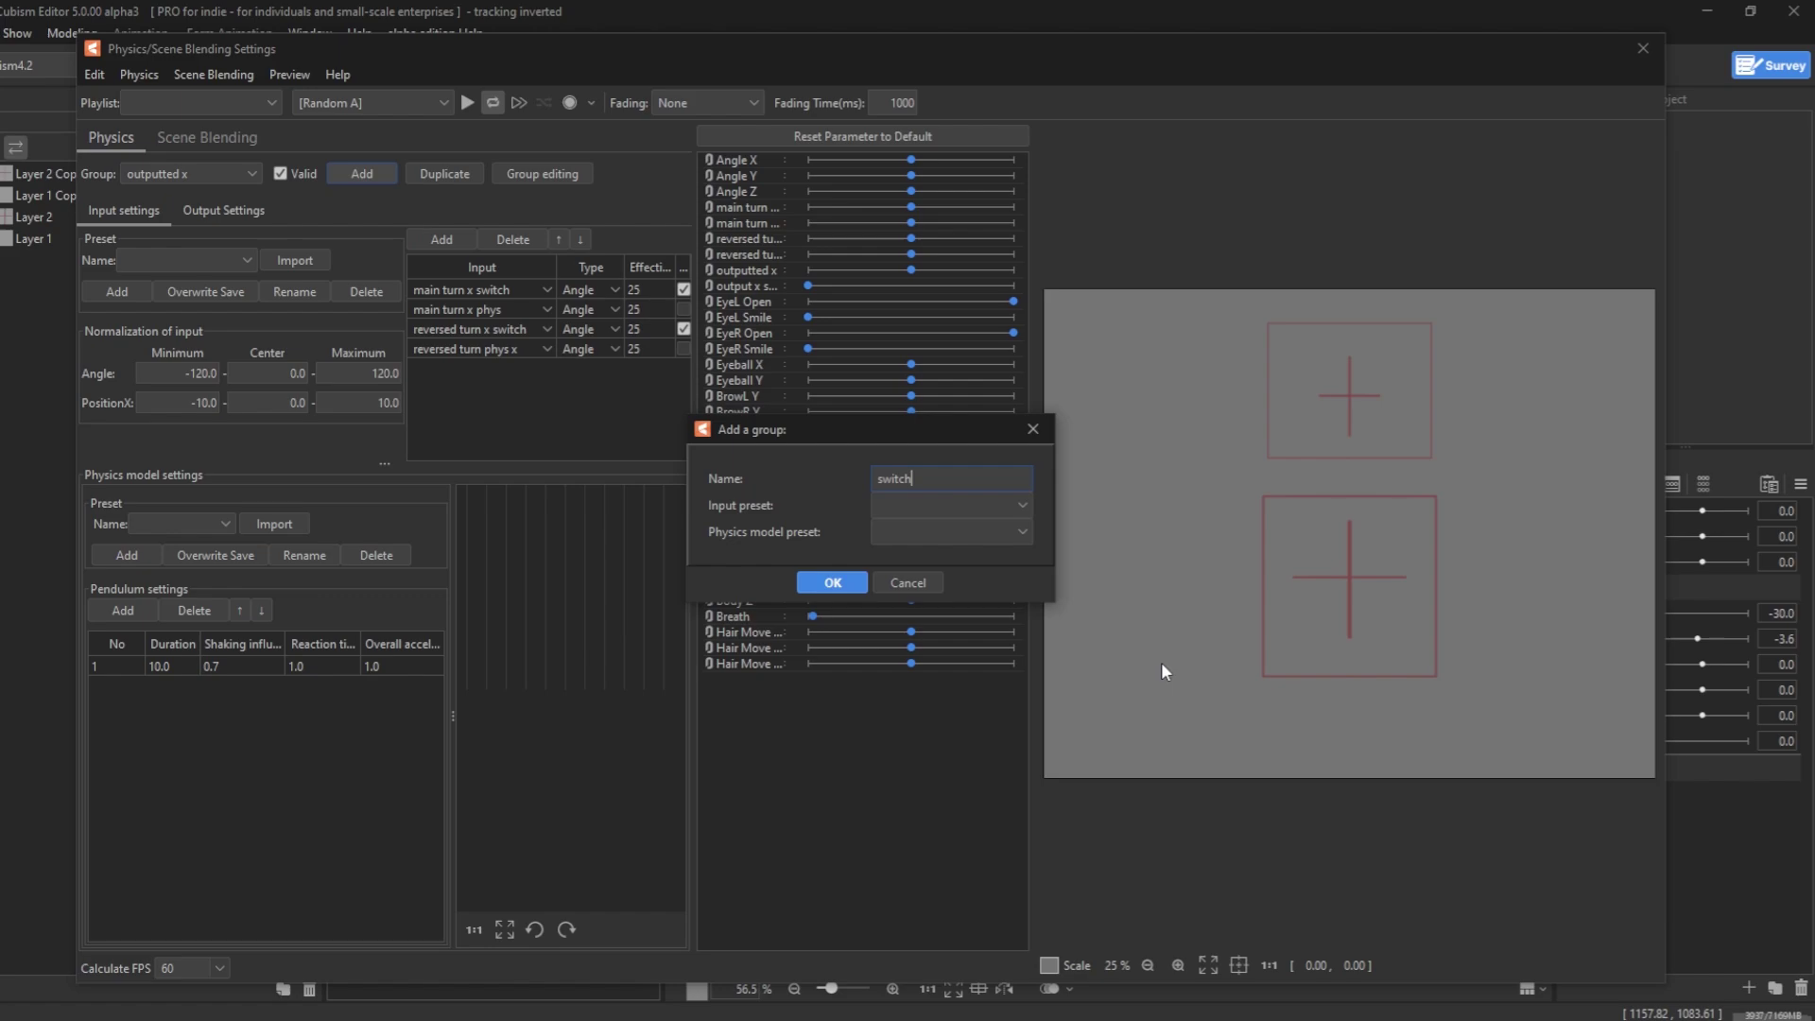
key("Return")
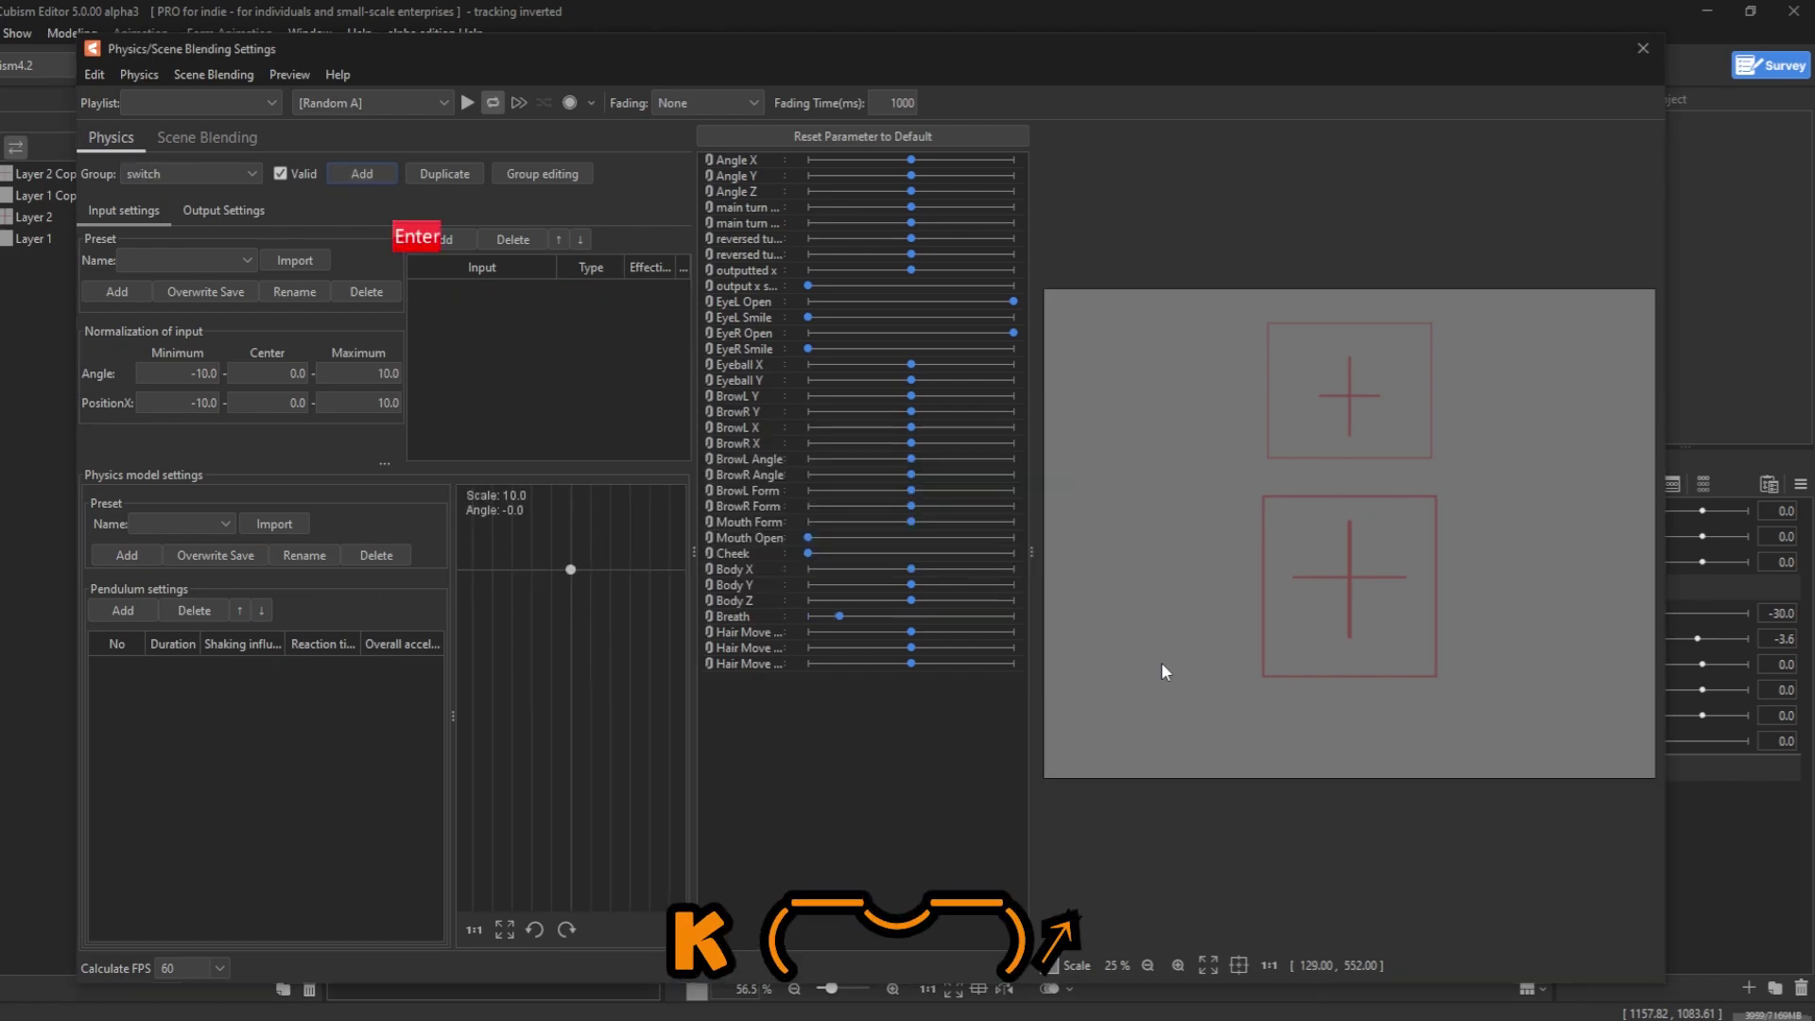
- Set the switch group's input angle normalization to a minimum of 0 and a maximum of 90
left_click(208, 375)
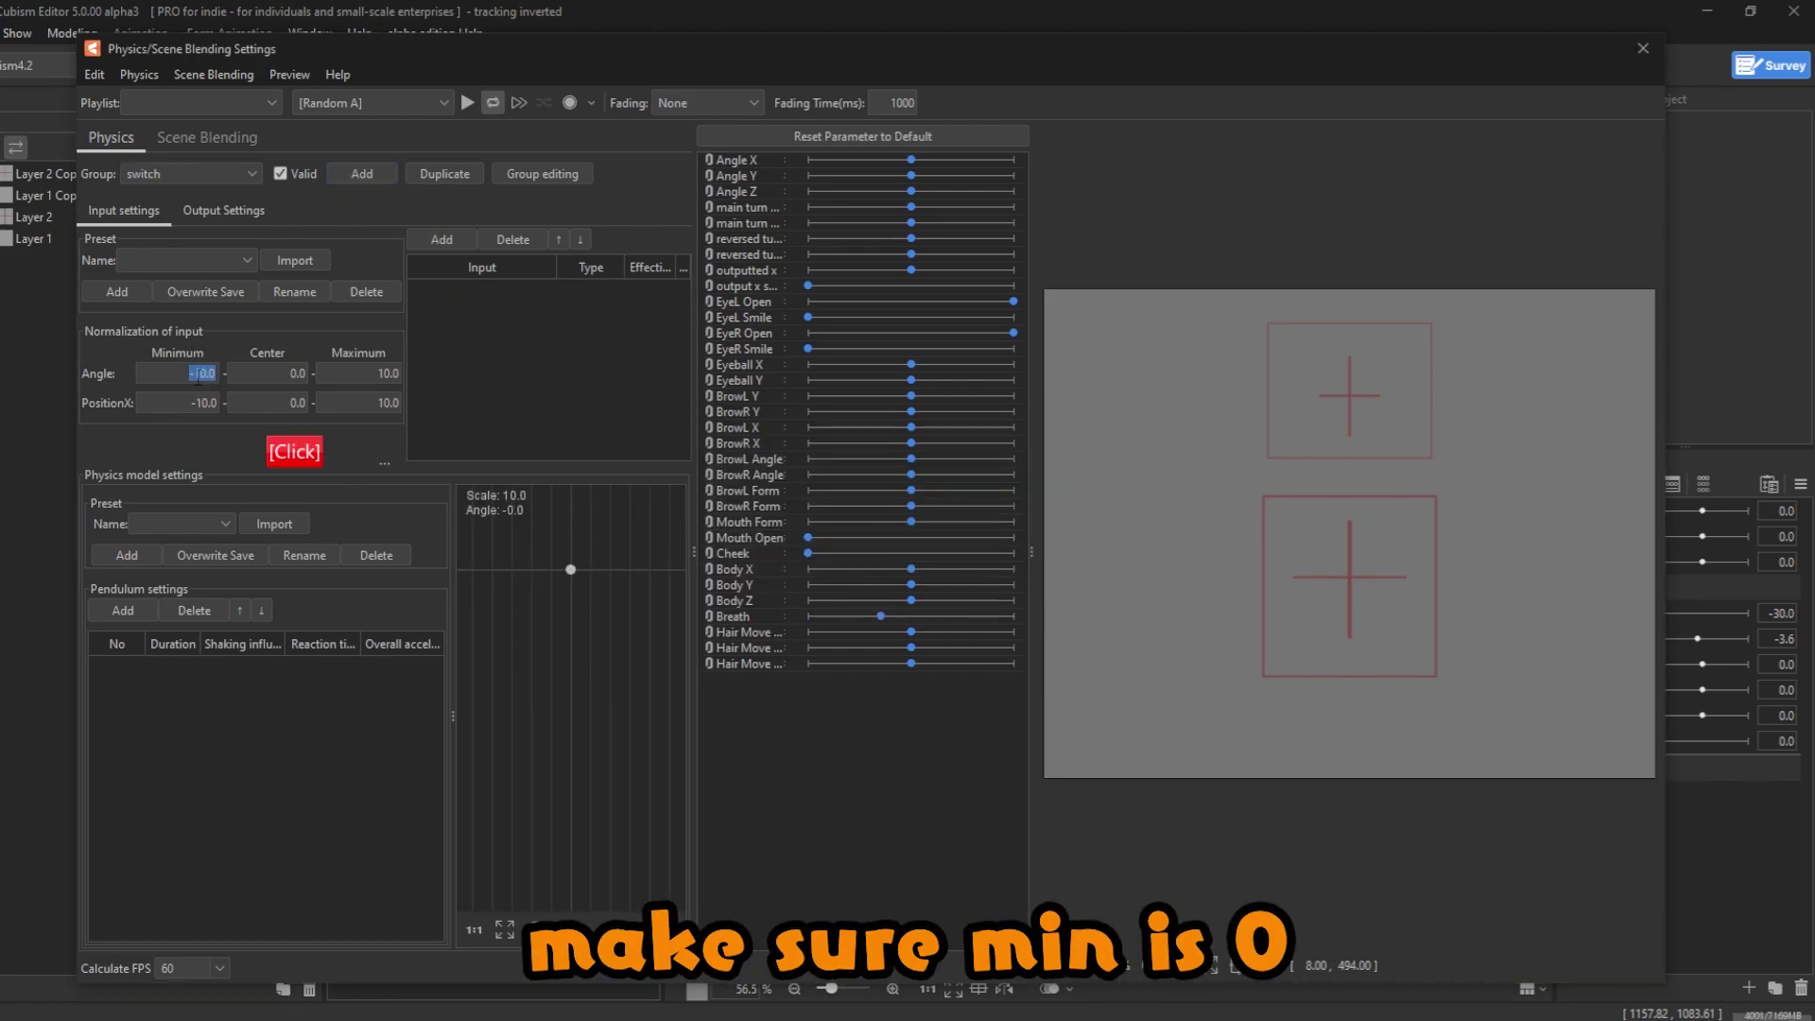
type("0")
key("Return")
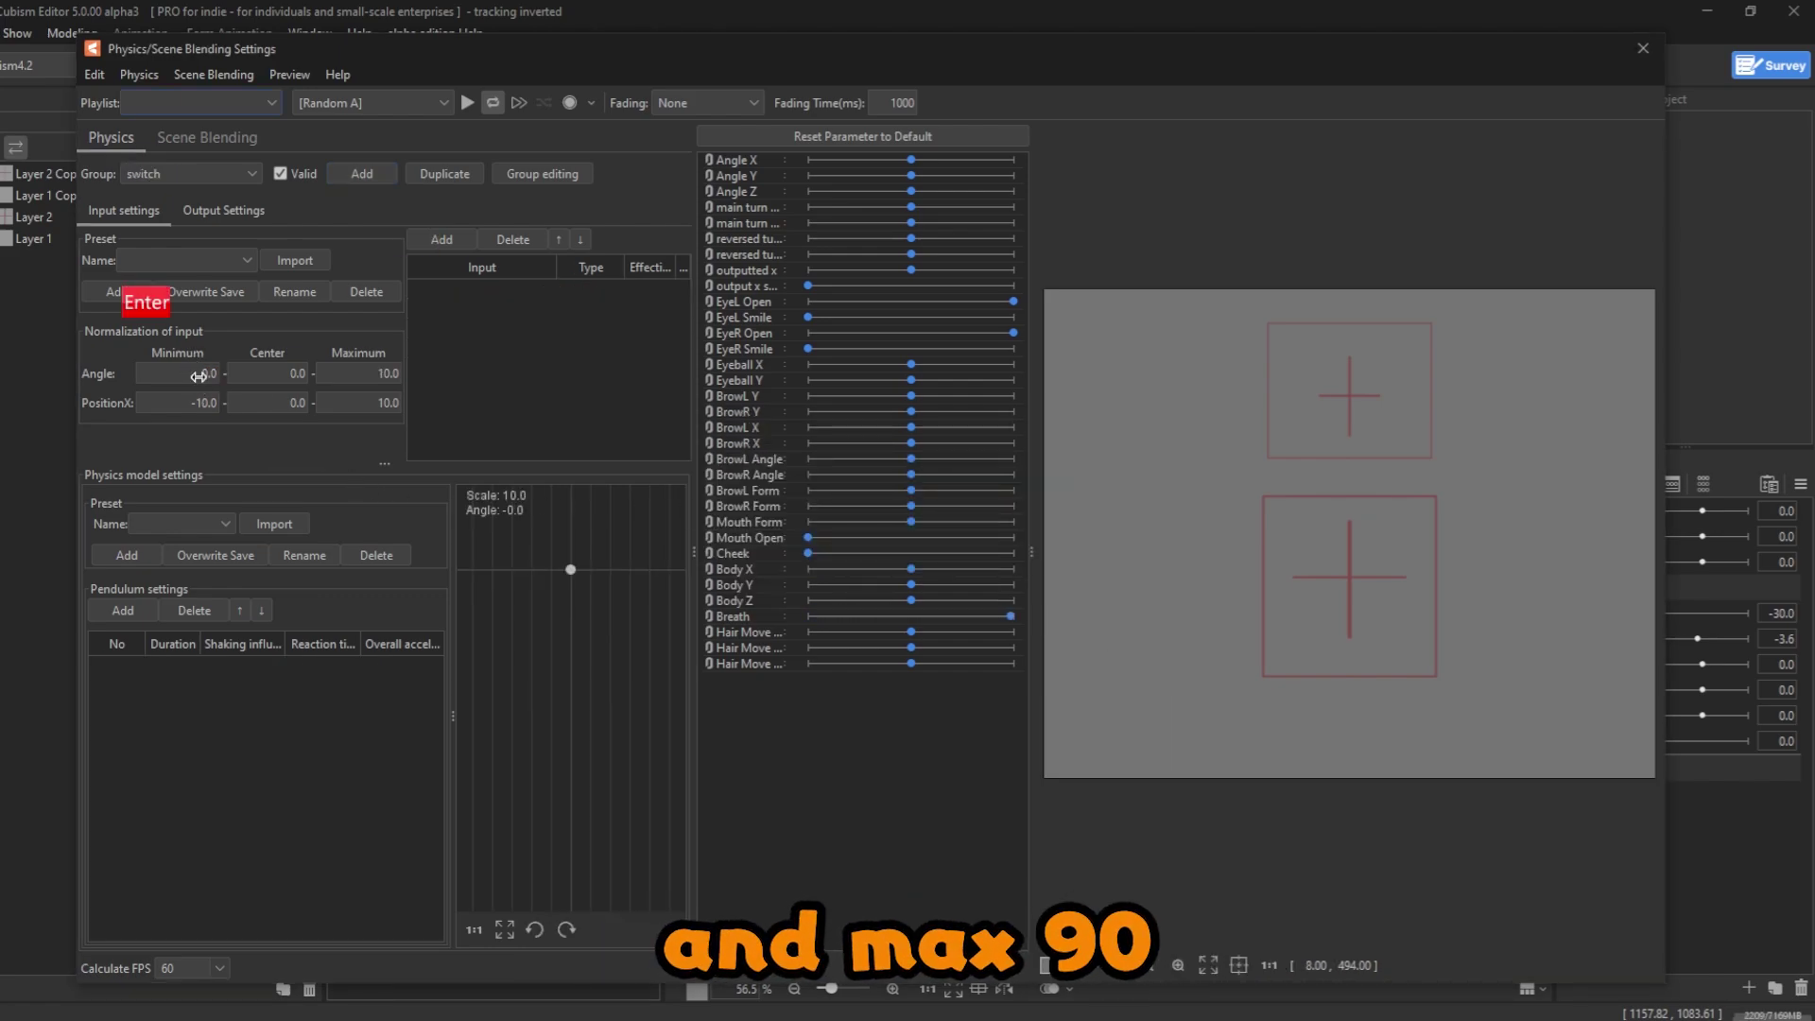
left_click_drag(407, 384, 379, 374)
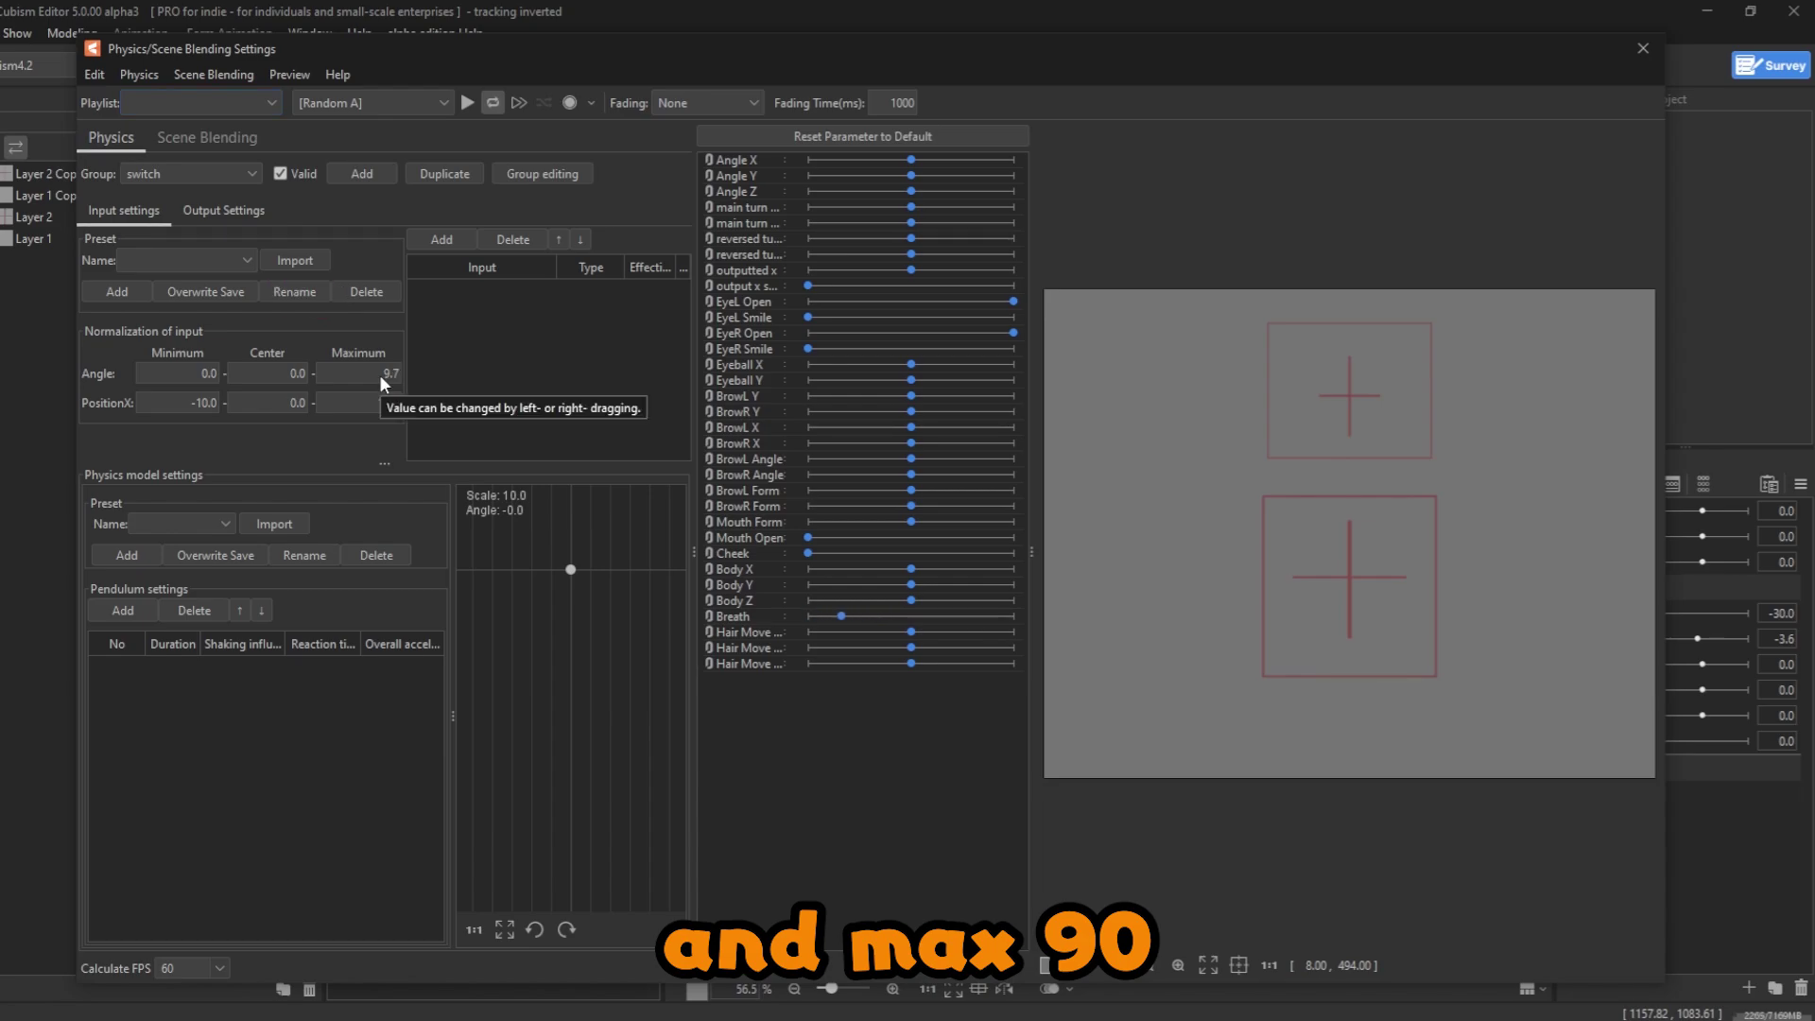
left_click(360, 371)
type("90")
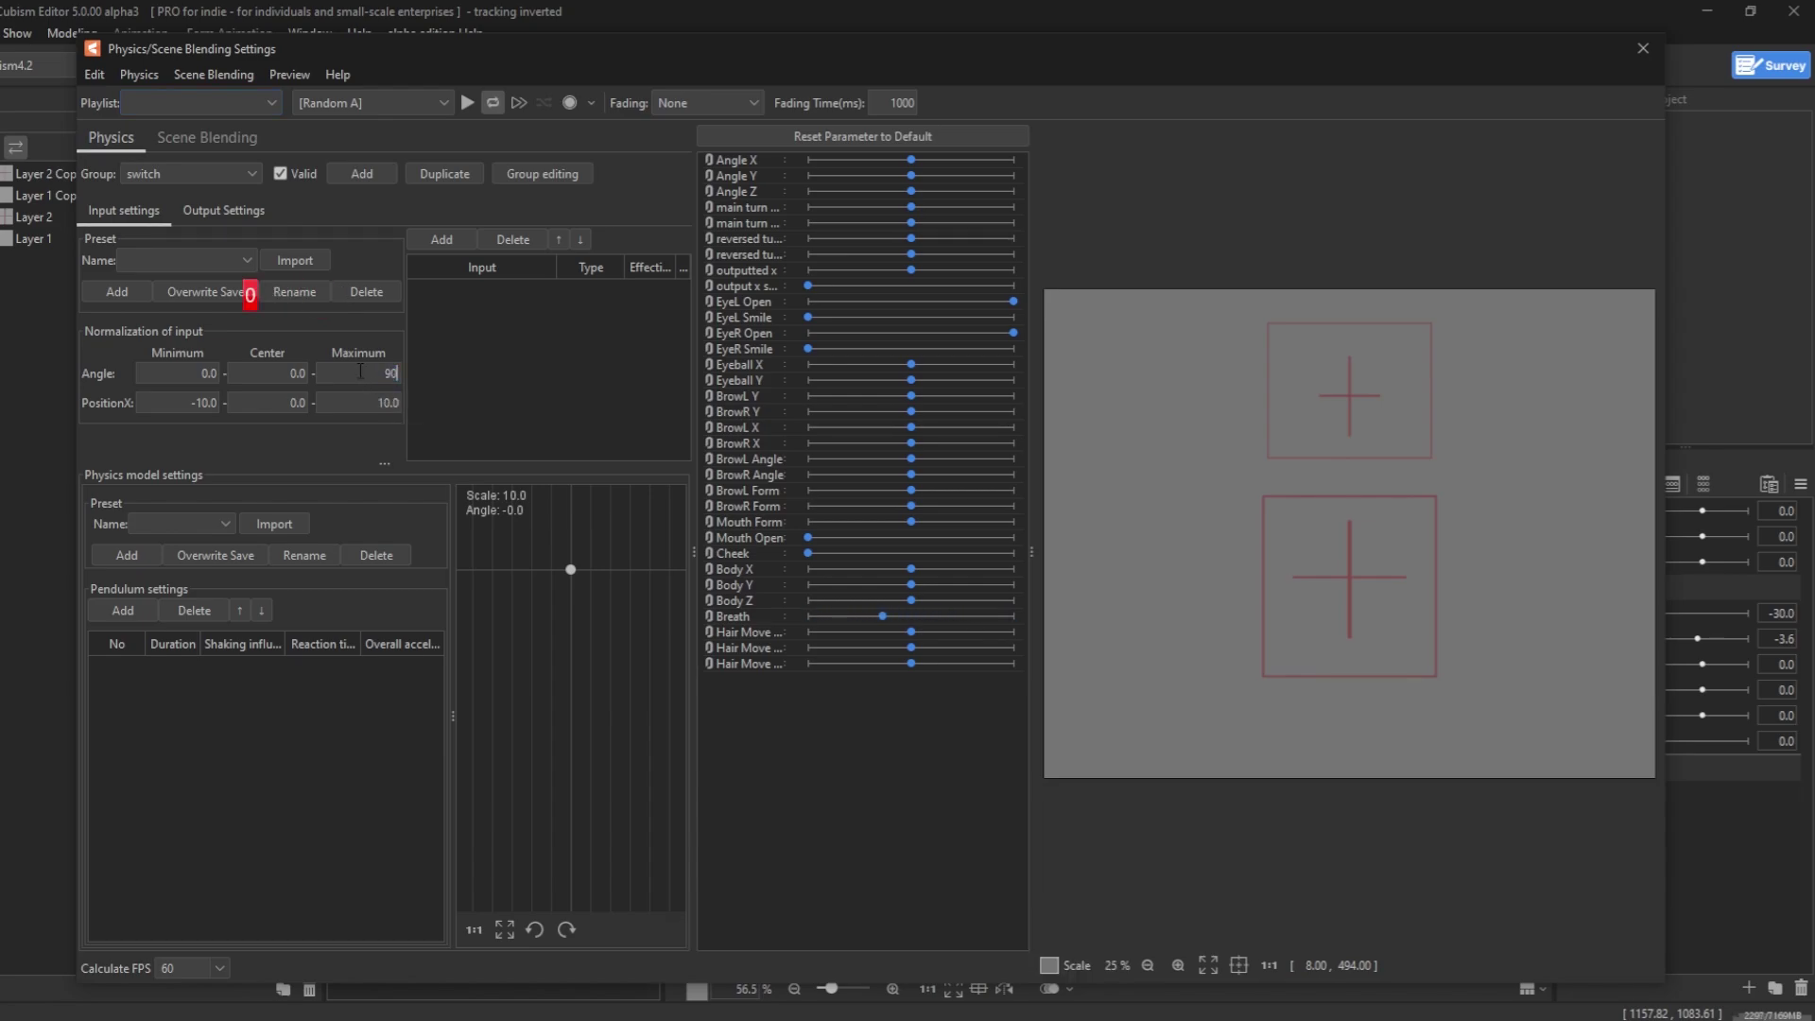
key("Return")
- Add the output x switches parameter as an input of the switch group
left_click(448, 235)
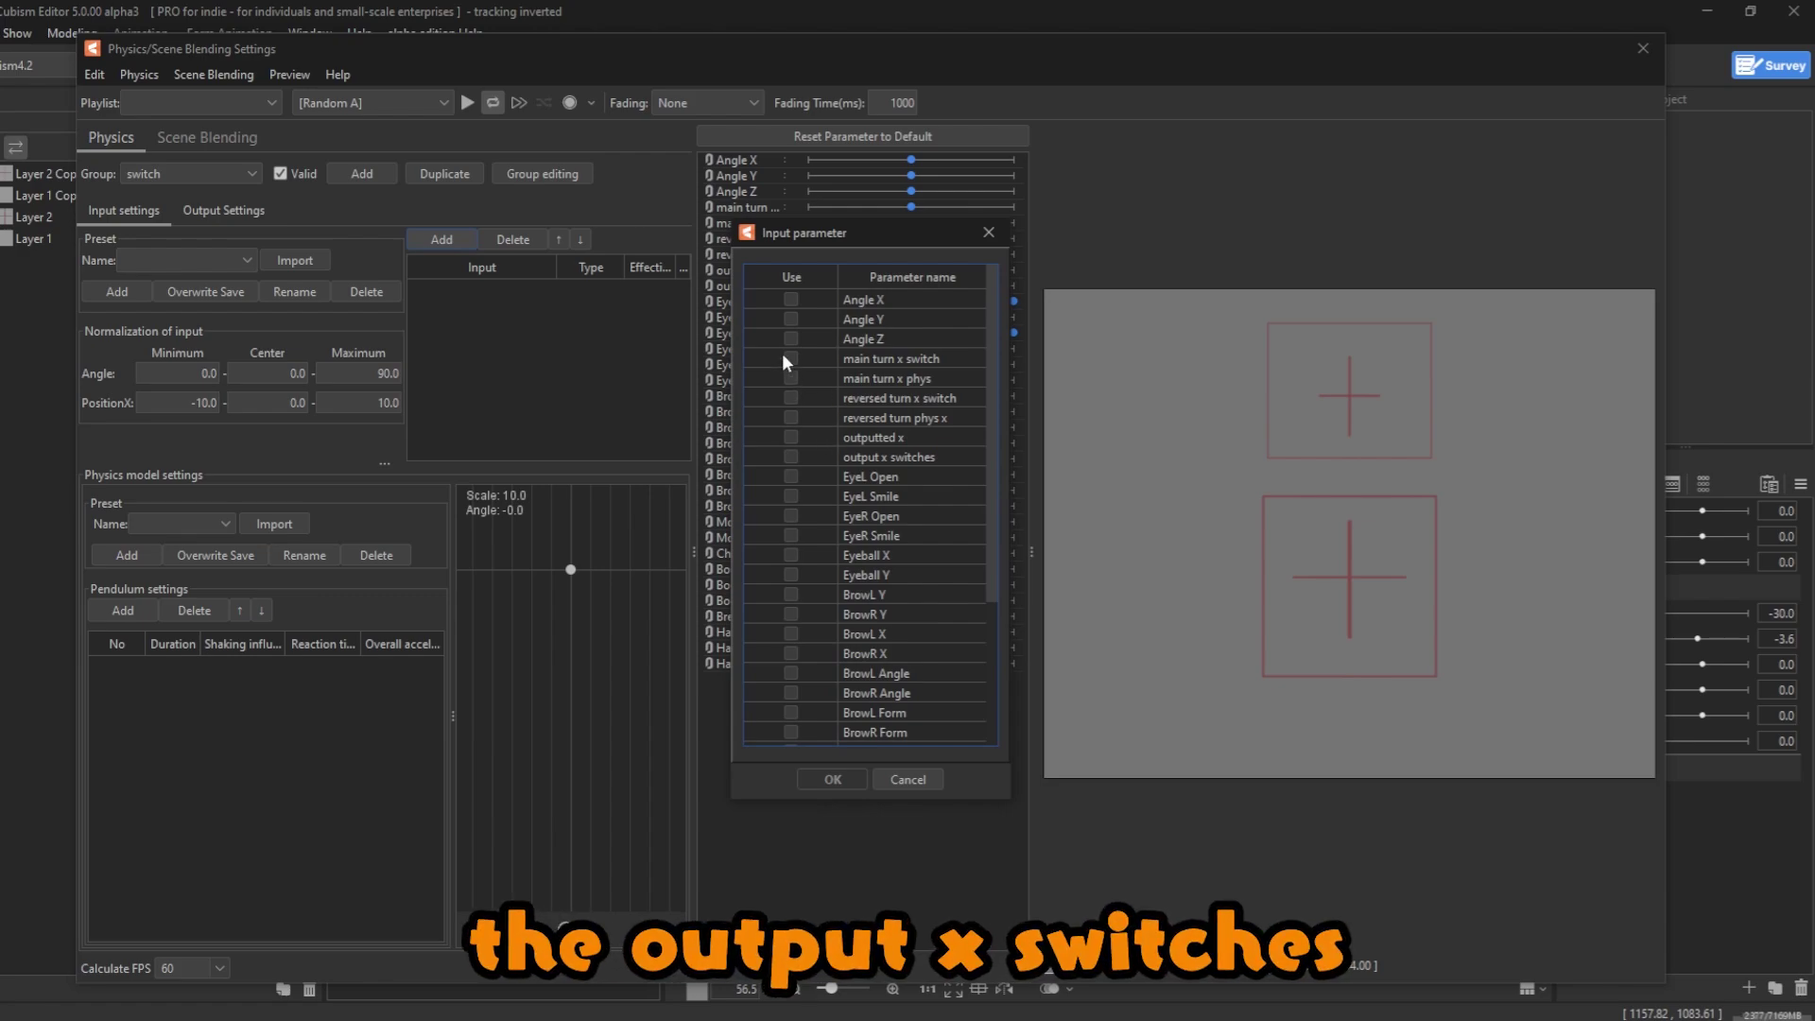
left_click(791, 456)
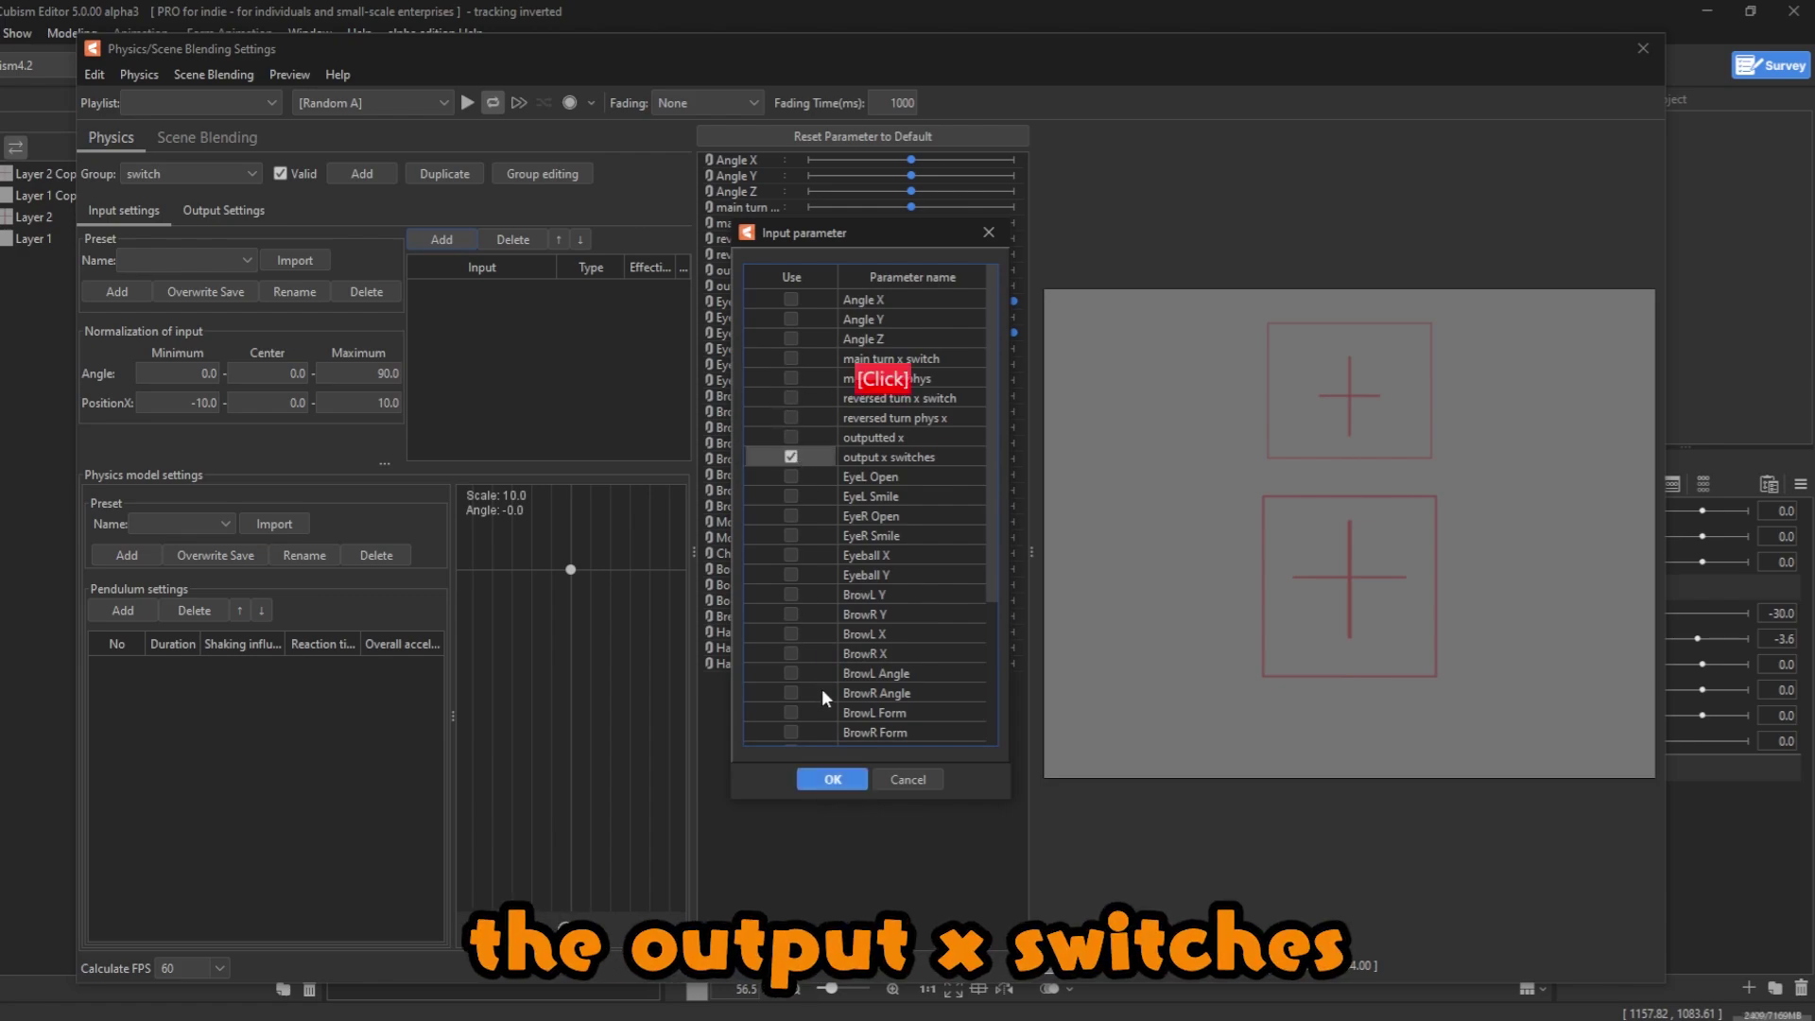
left_click(833, 779)
- Add a pendulum to the switch group and set its shaking influence to 0.7
left_click(119, 613)
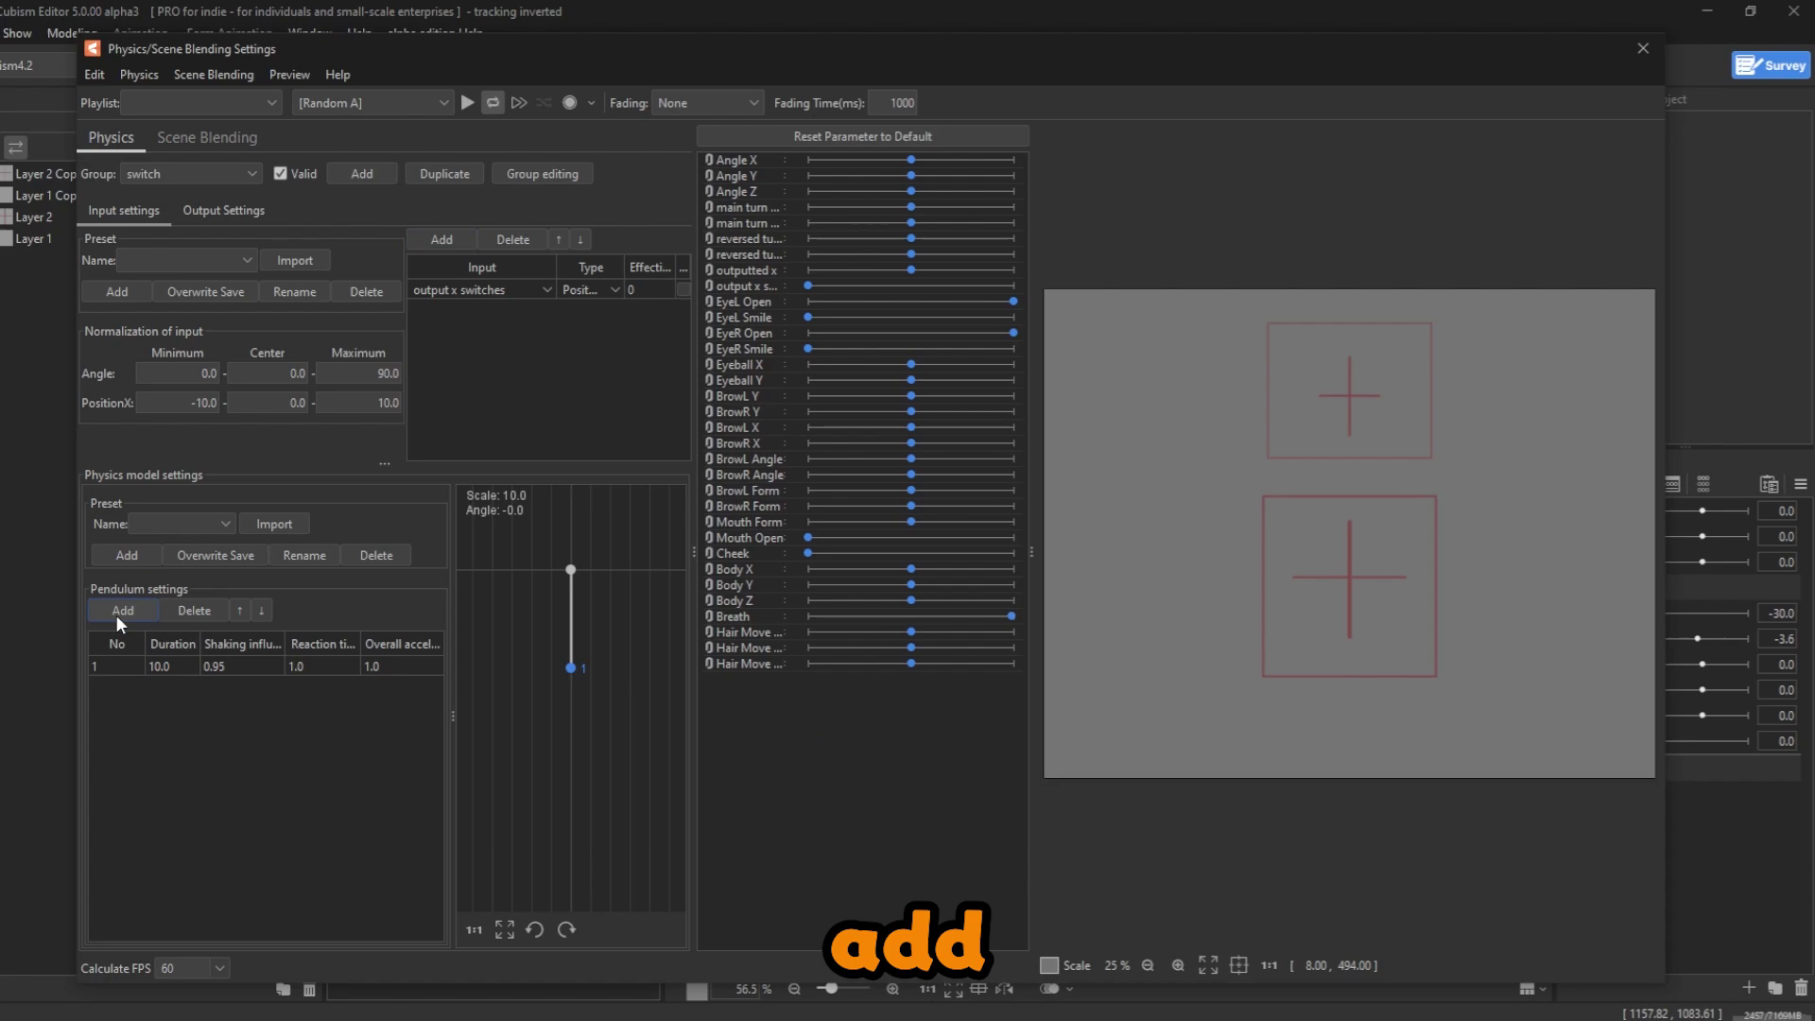
right_click(275, 645)
left_click(282, 654)
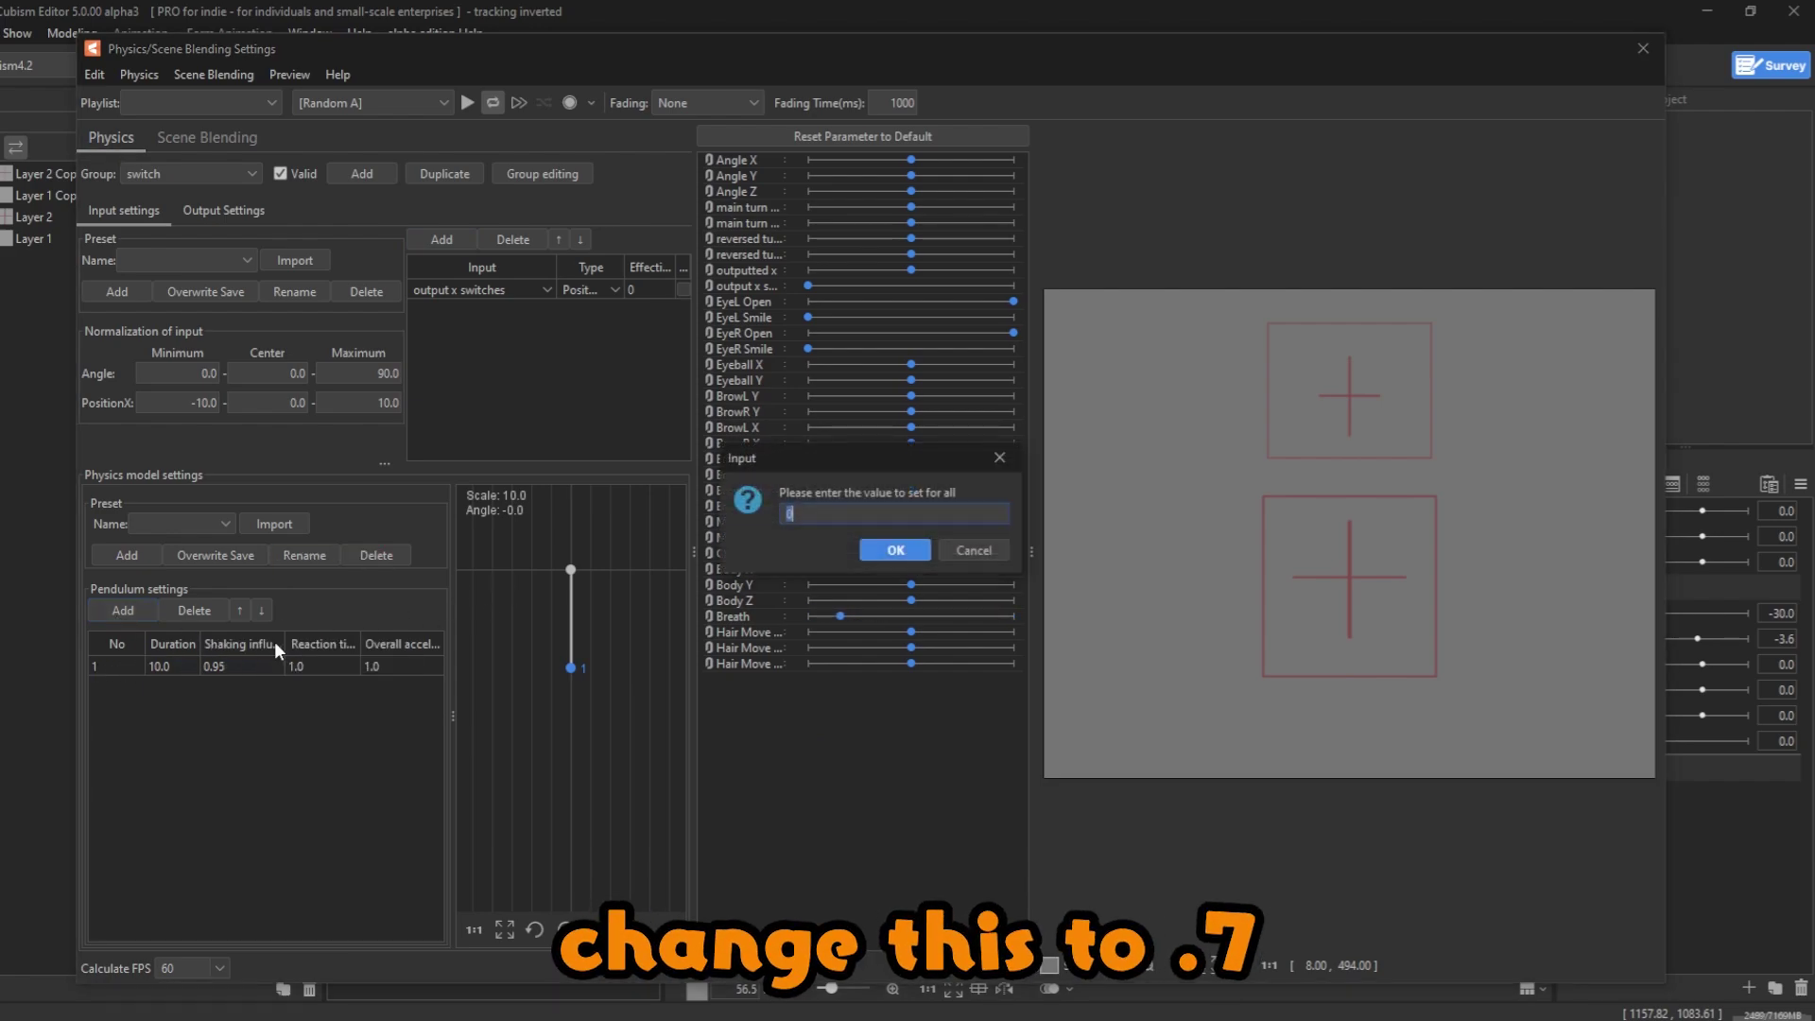
type(".7")
key("Return")
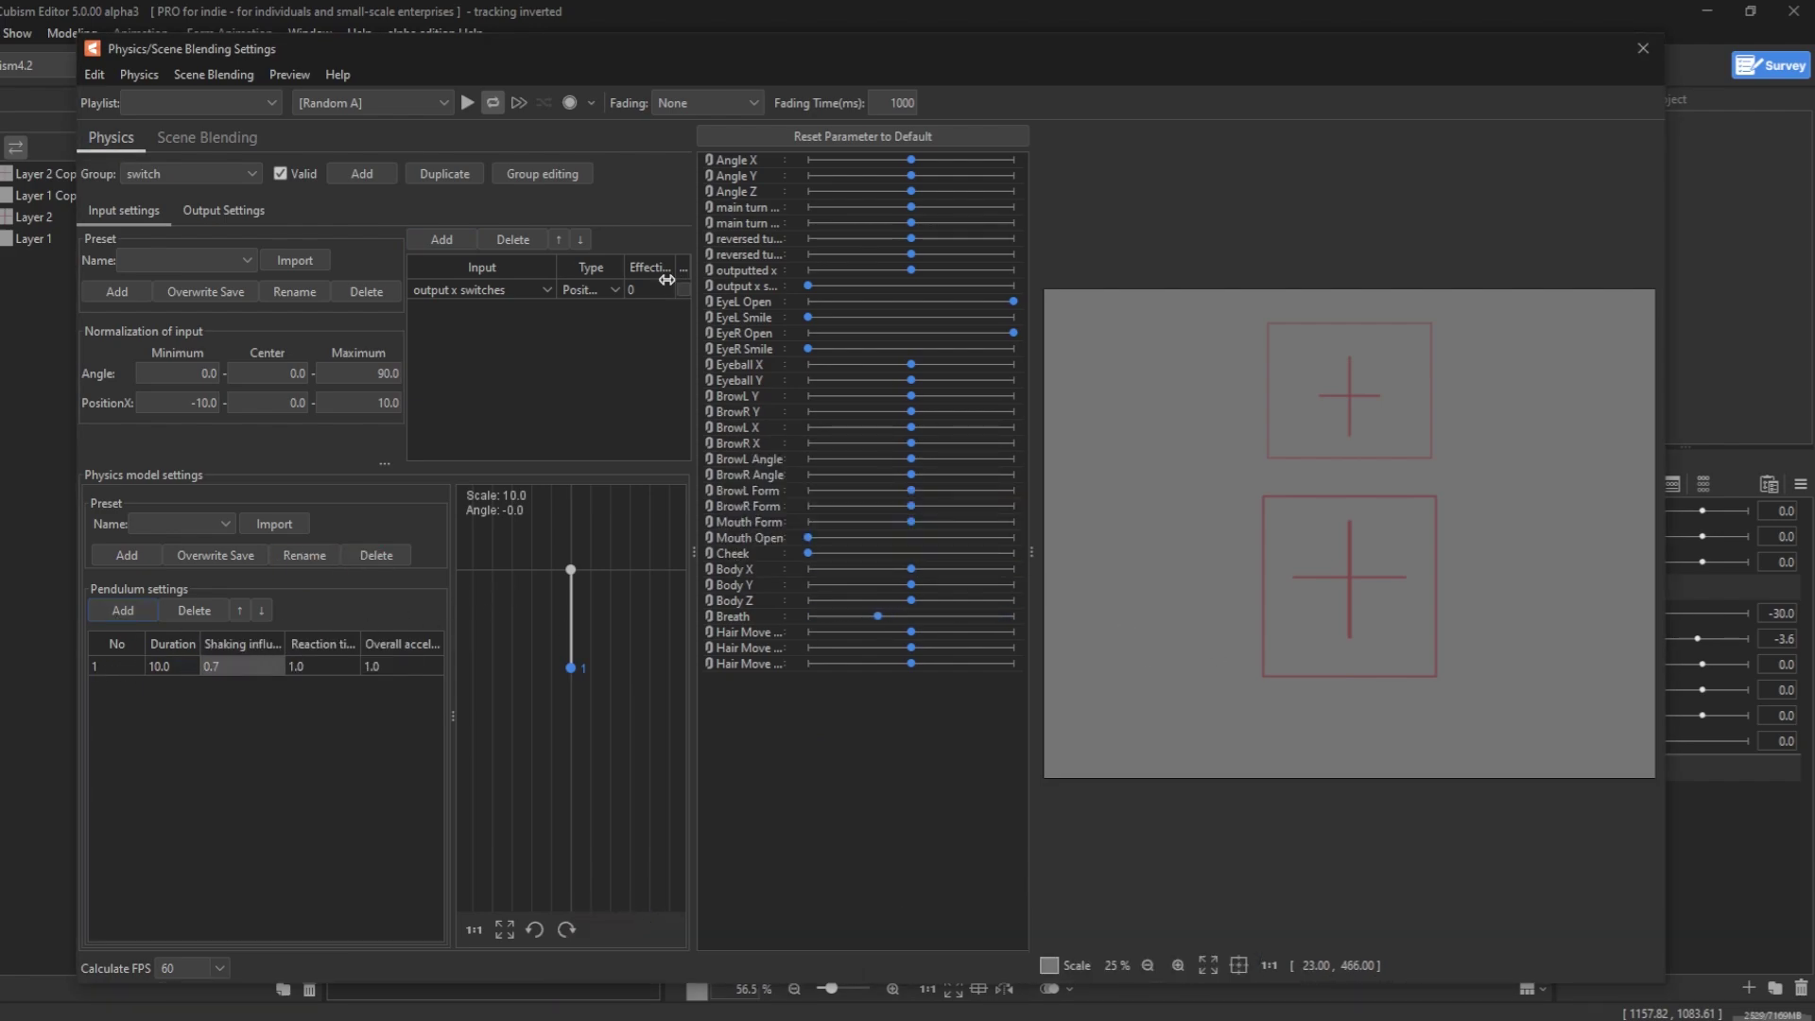
- Set the output x switches input to type Angle with an effectiveness of 100, and test the pendulum by moving that parameter
left_click(579, 295)
left_click(590, 325)
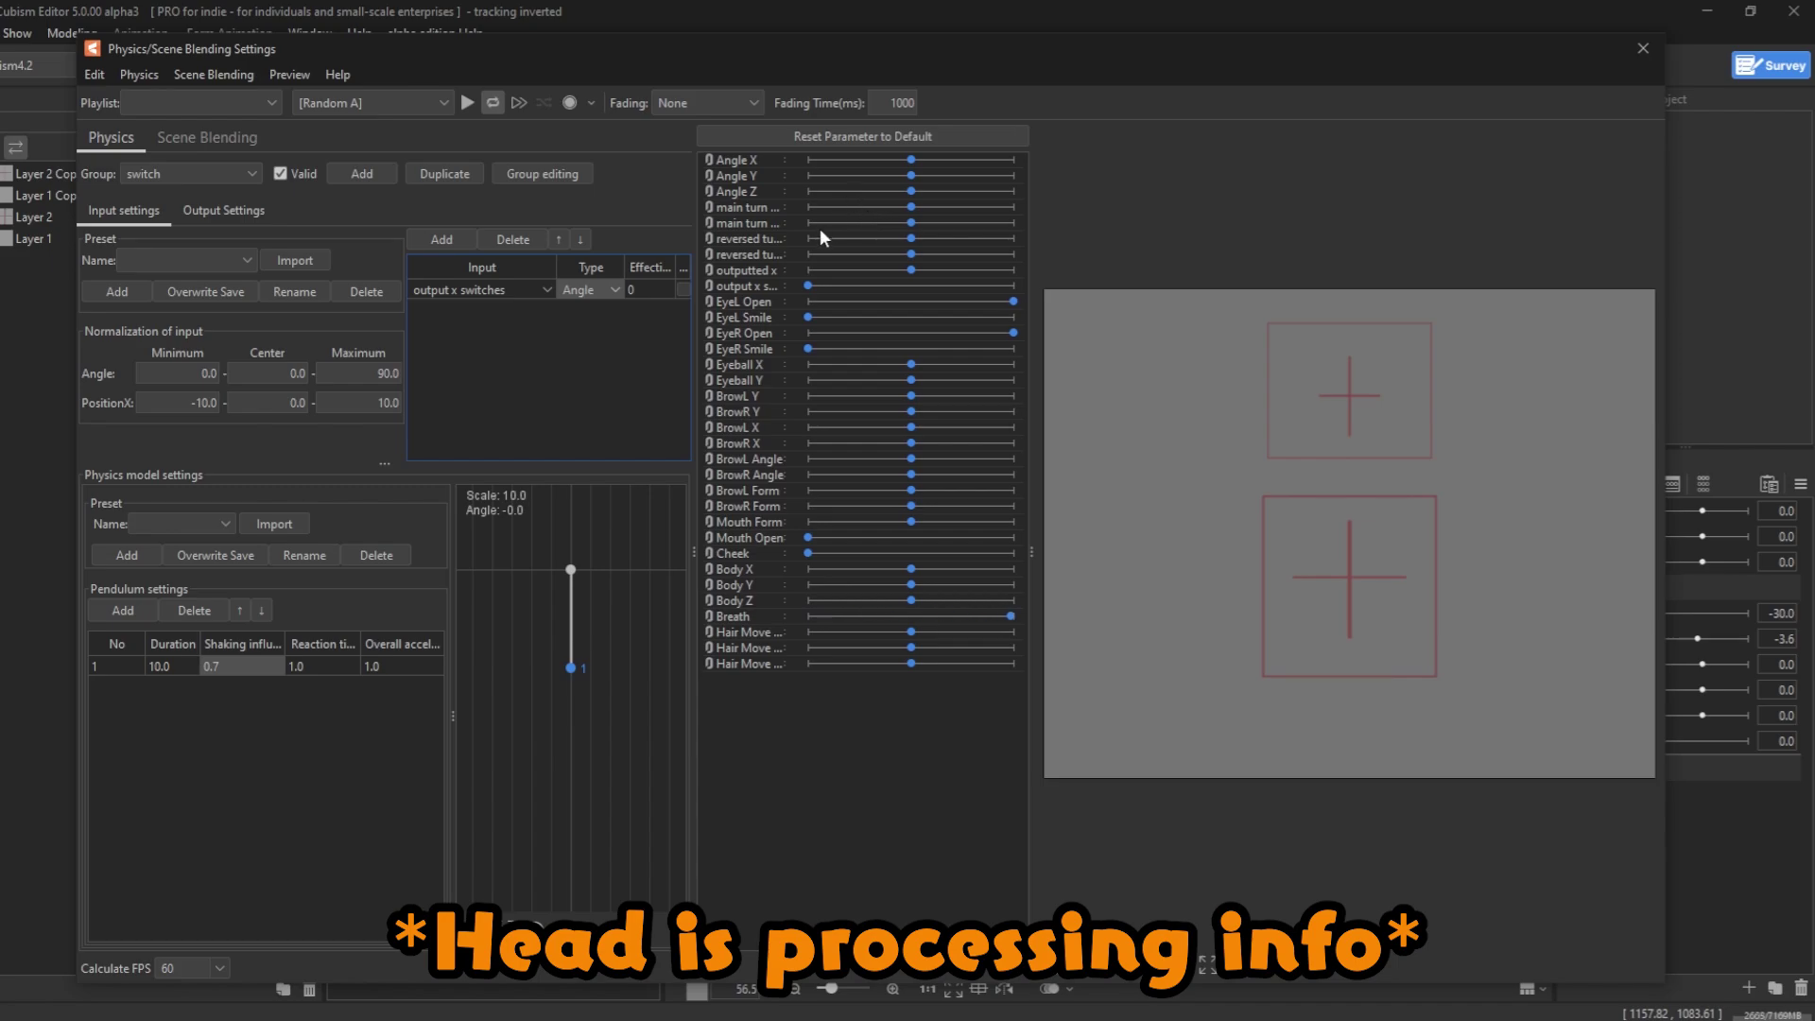
left_click_drag(805, 282, 863, 291)
left_click_drag(629, 293, 700, 287)
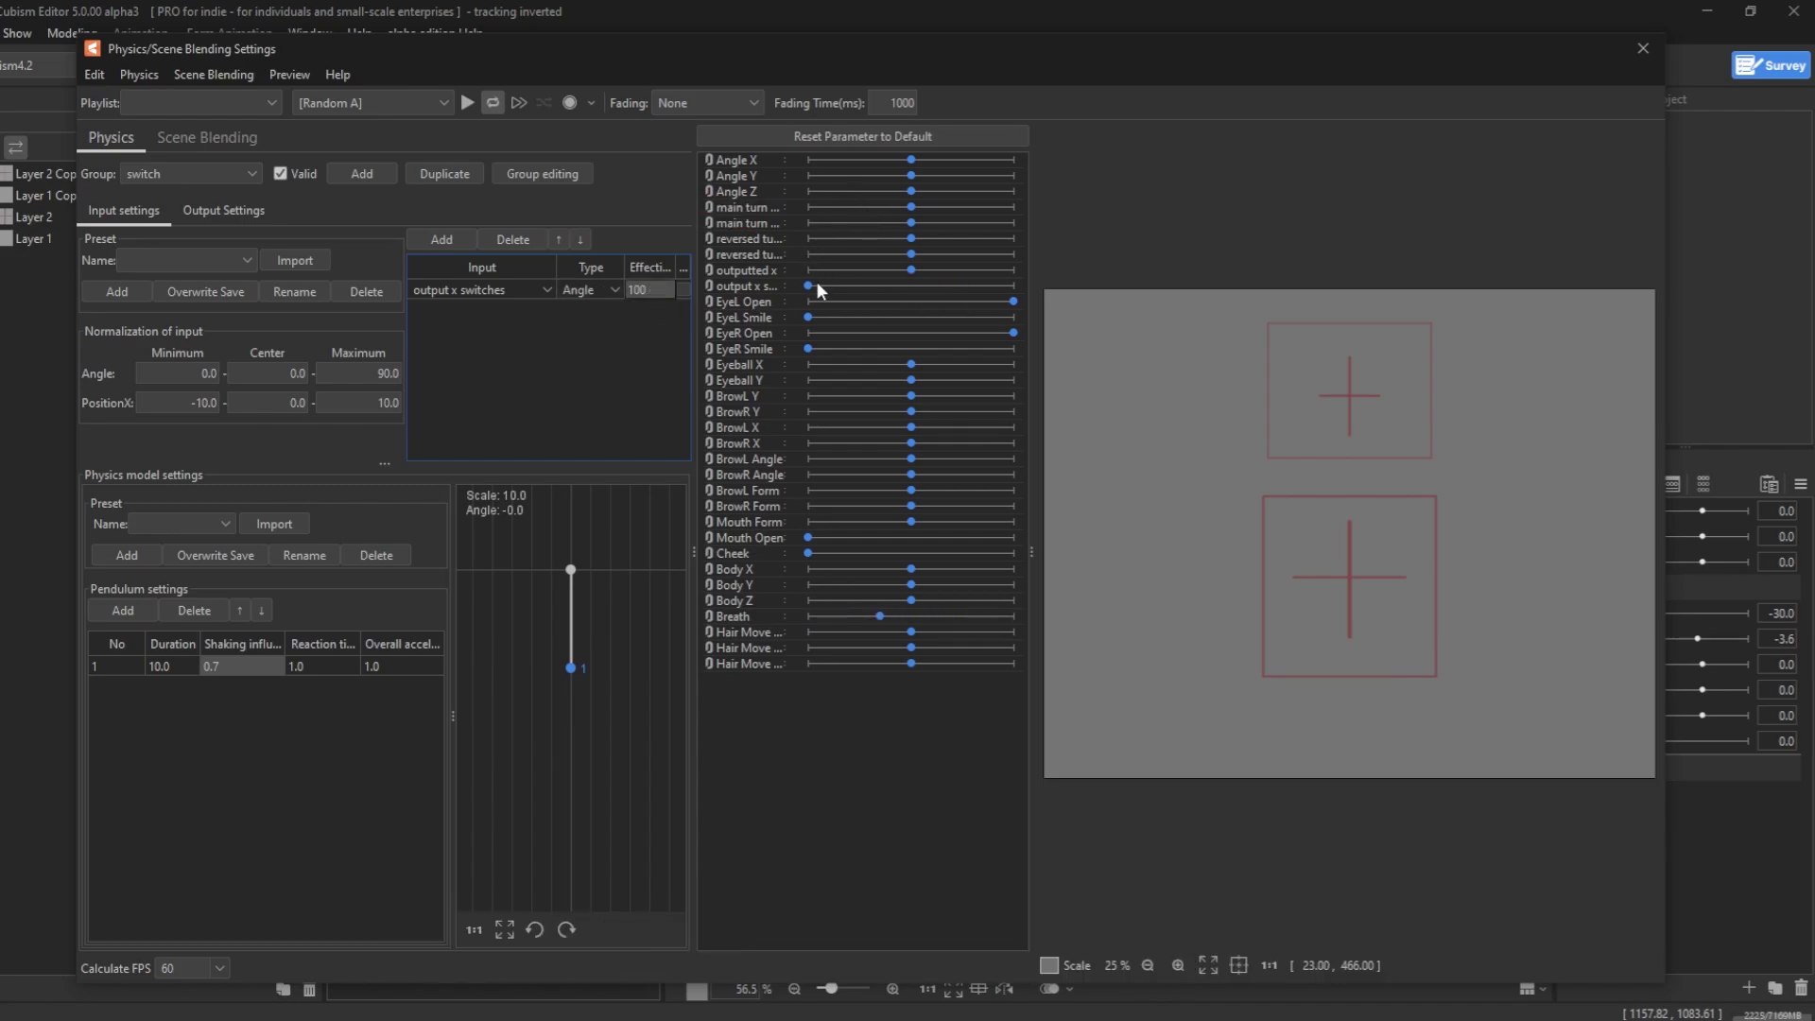
left_click_drag(817, 283, 829, 342)
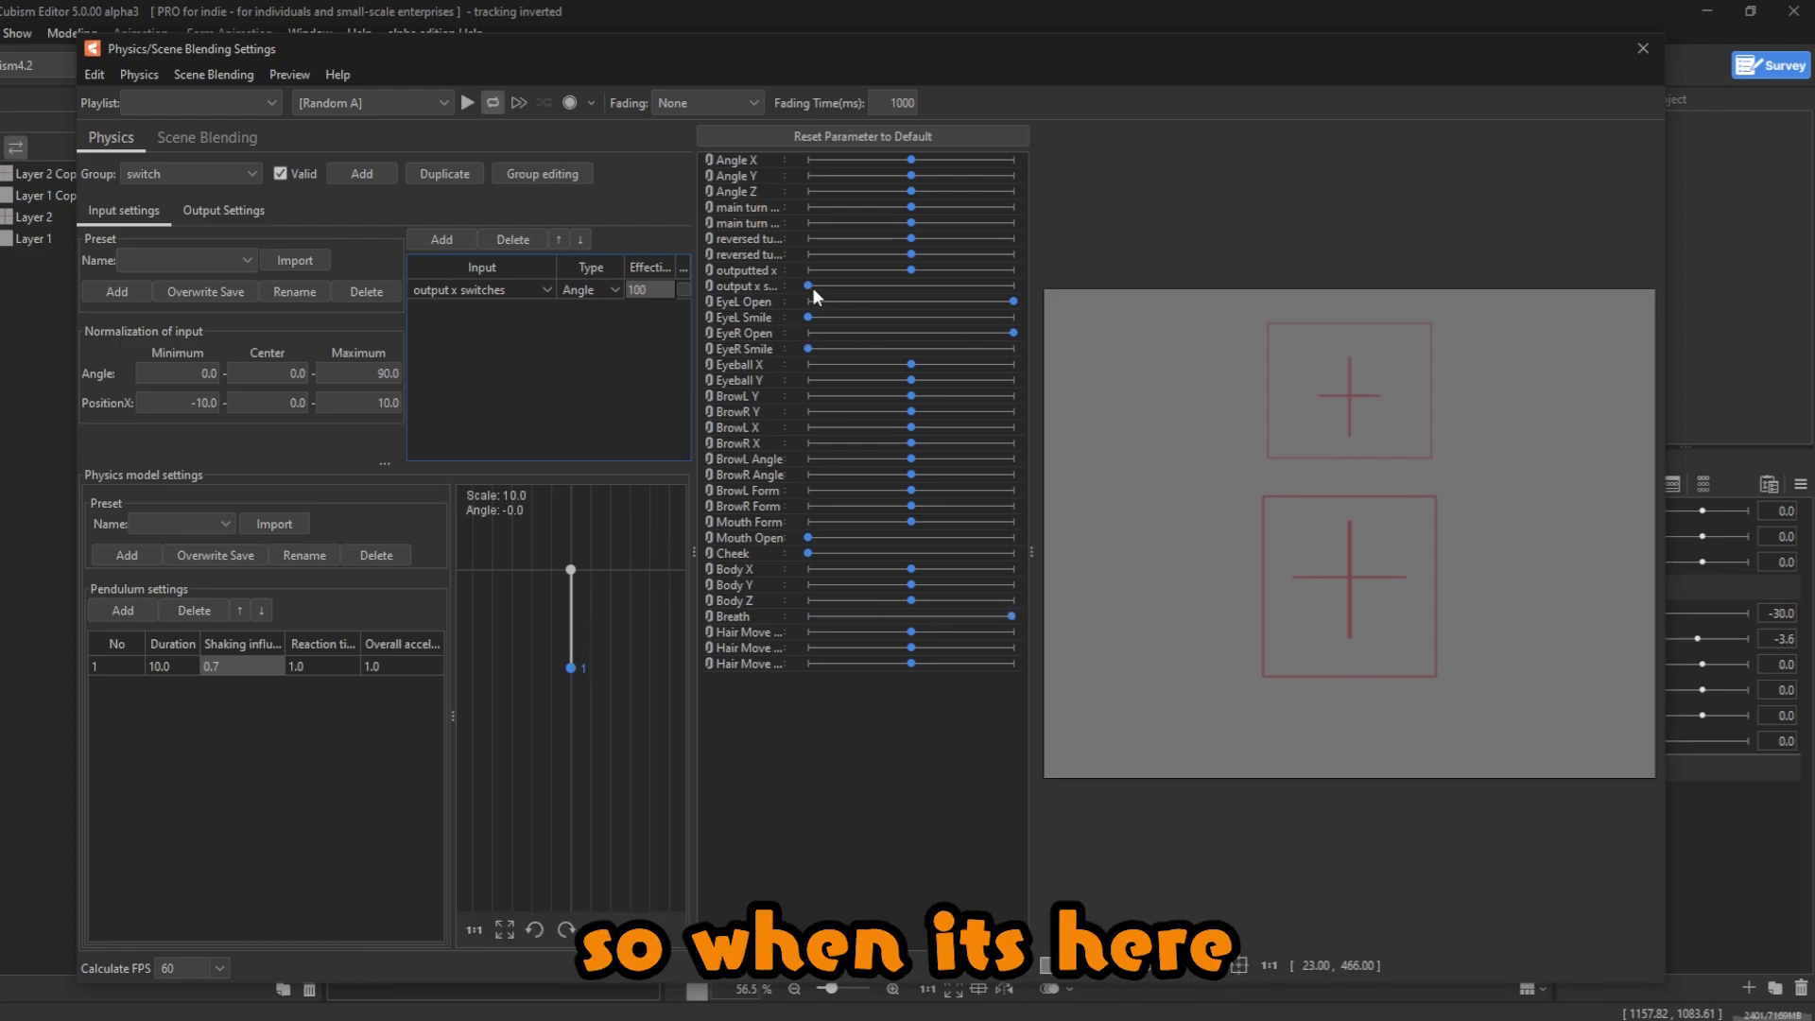
left_click_drag(813, 287, 667, 327)
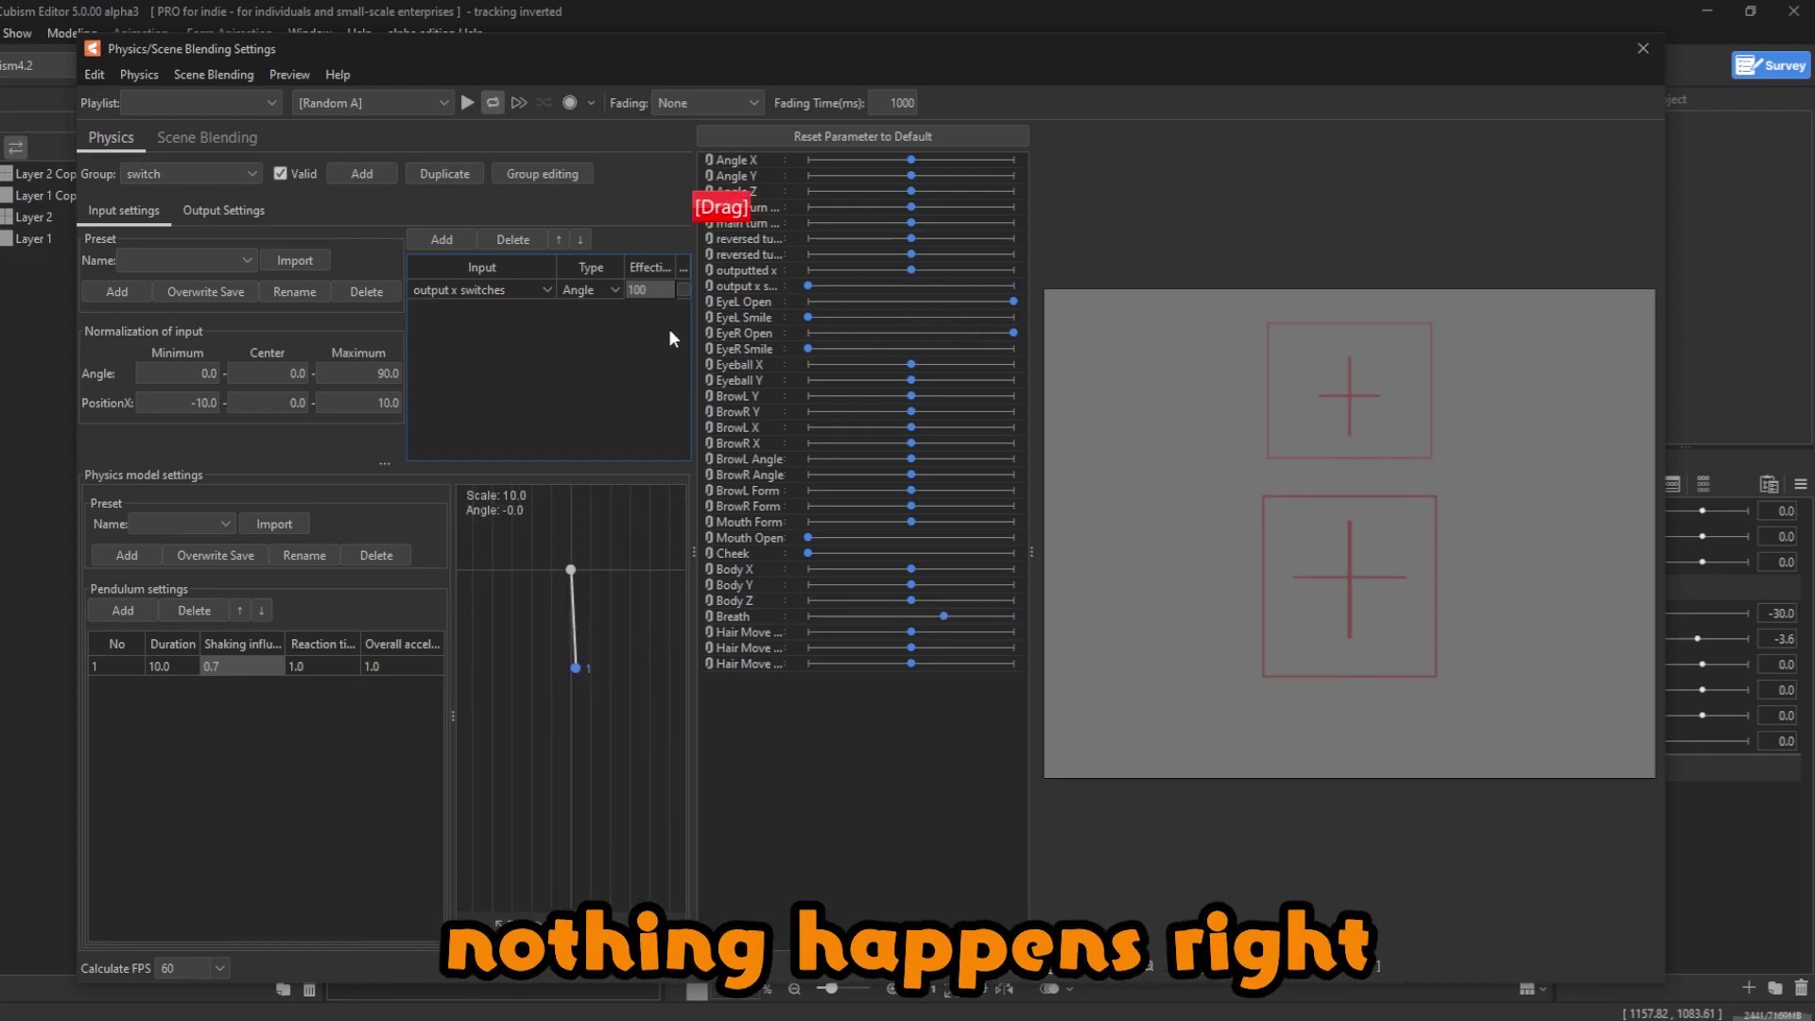
- Add main turn x switch as the switch group's output and scale it up with Increase Output after moving output x switches
left_click(220, 214)
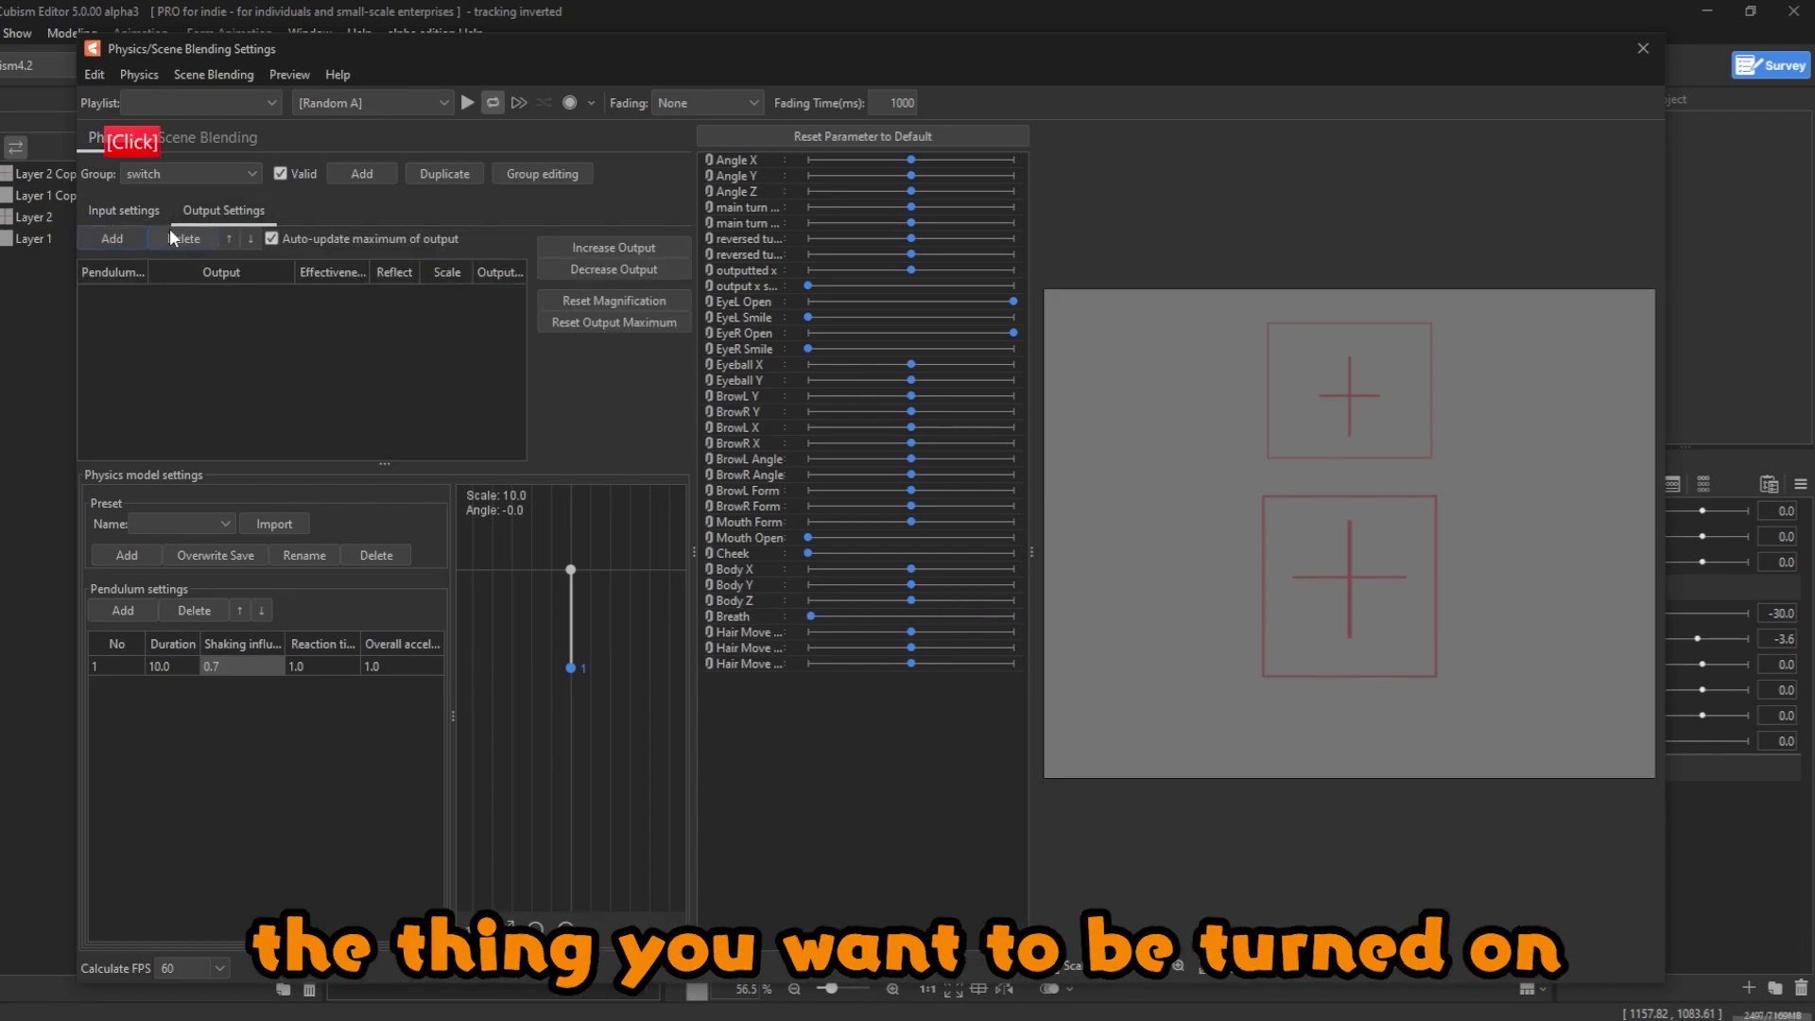
left_click(113, 242)
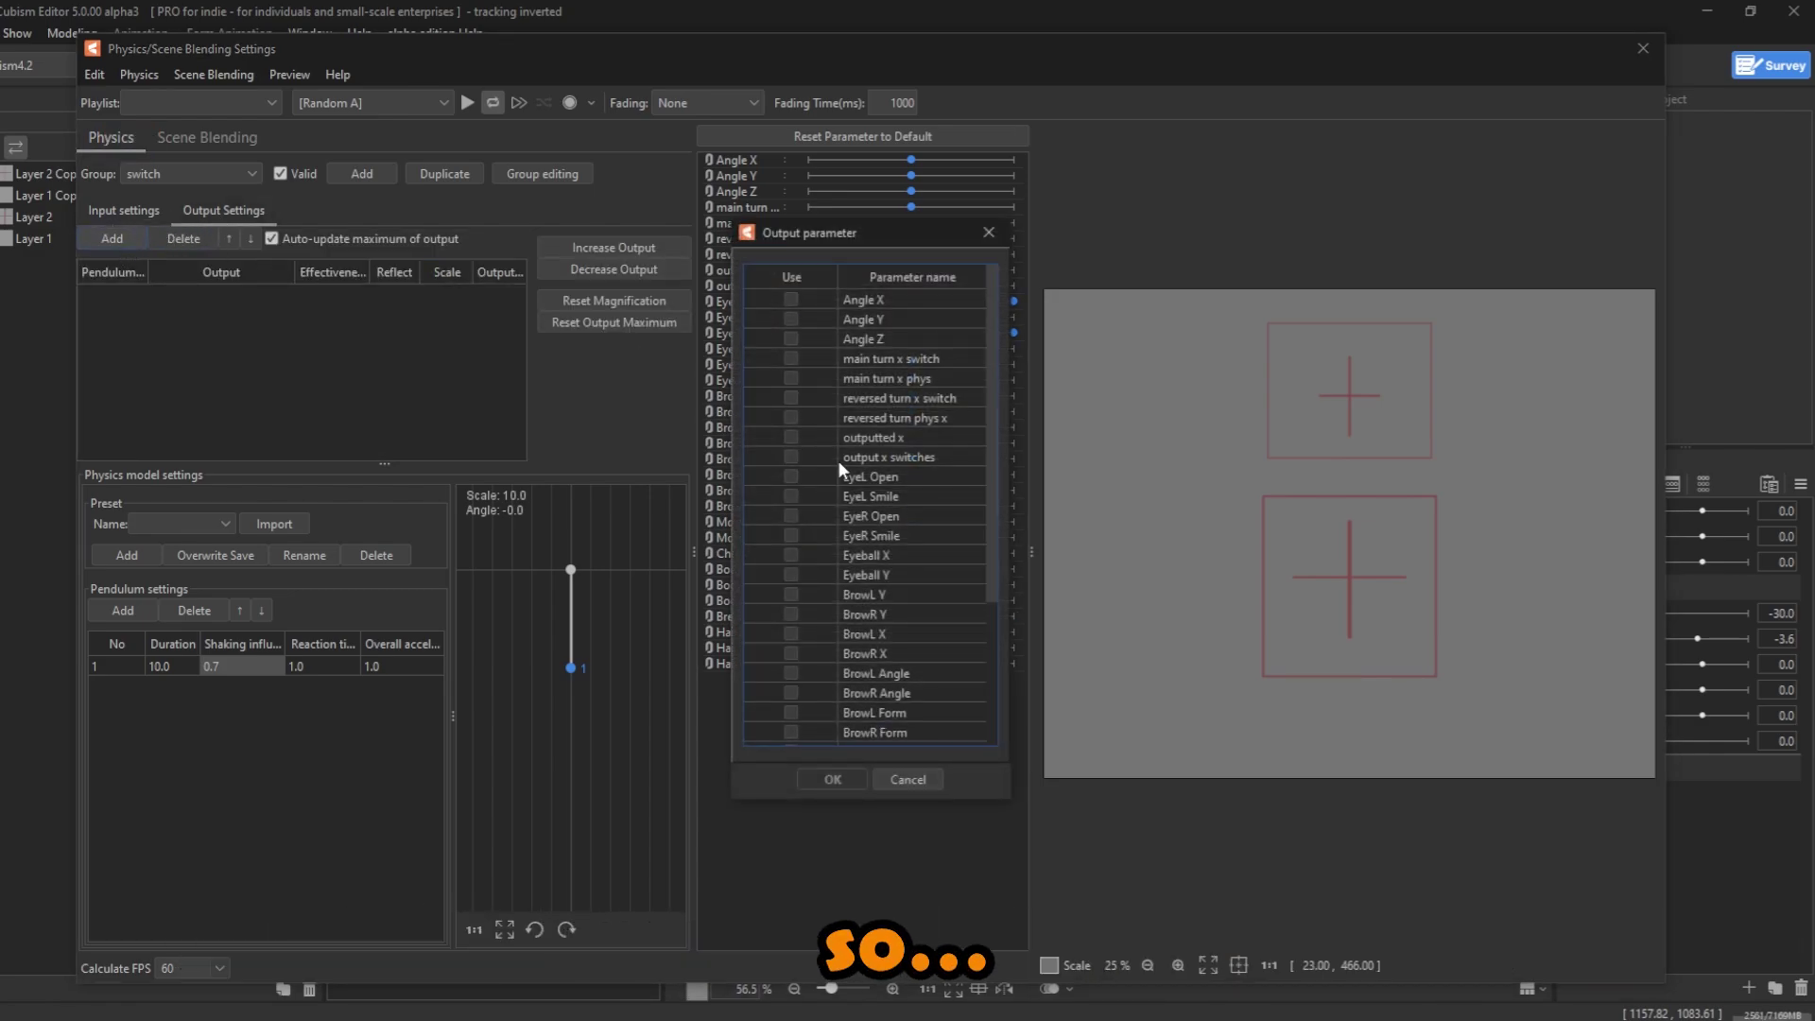
left_click(792, 359)
left_click(832, 779)
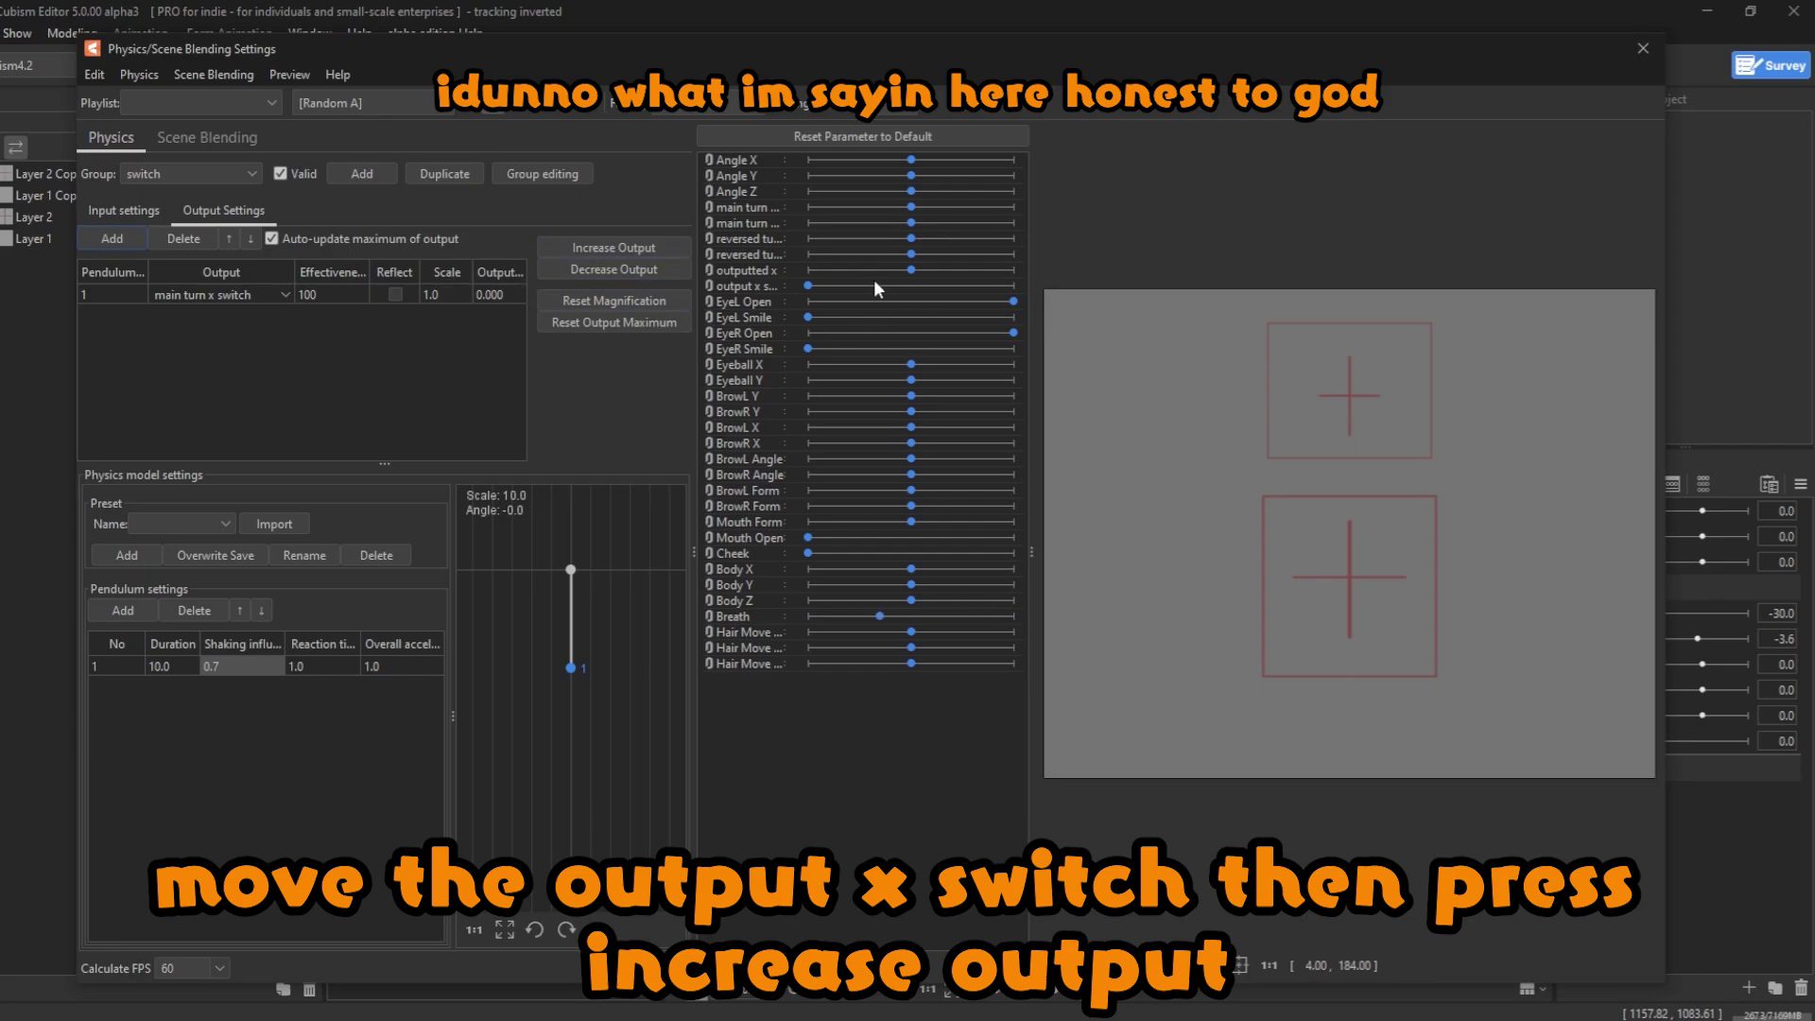
left_click_drag(809, 284, 946, 327)
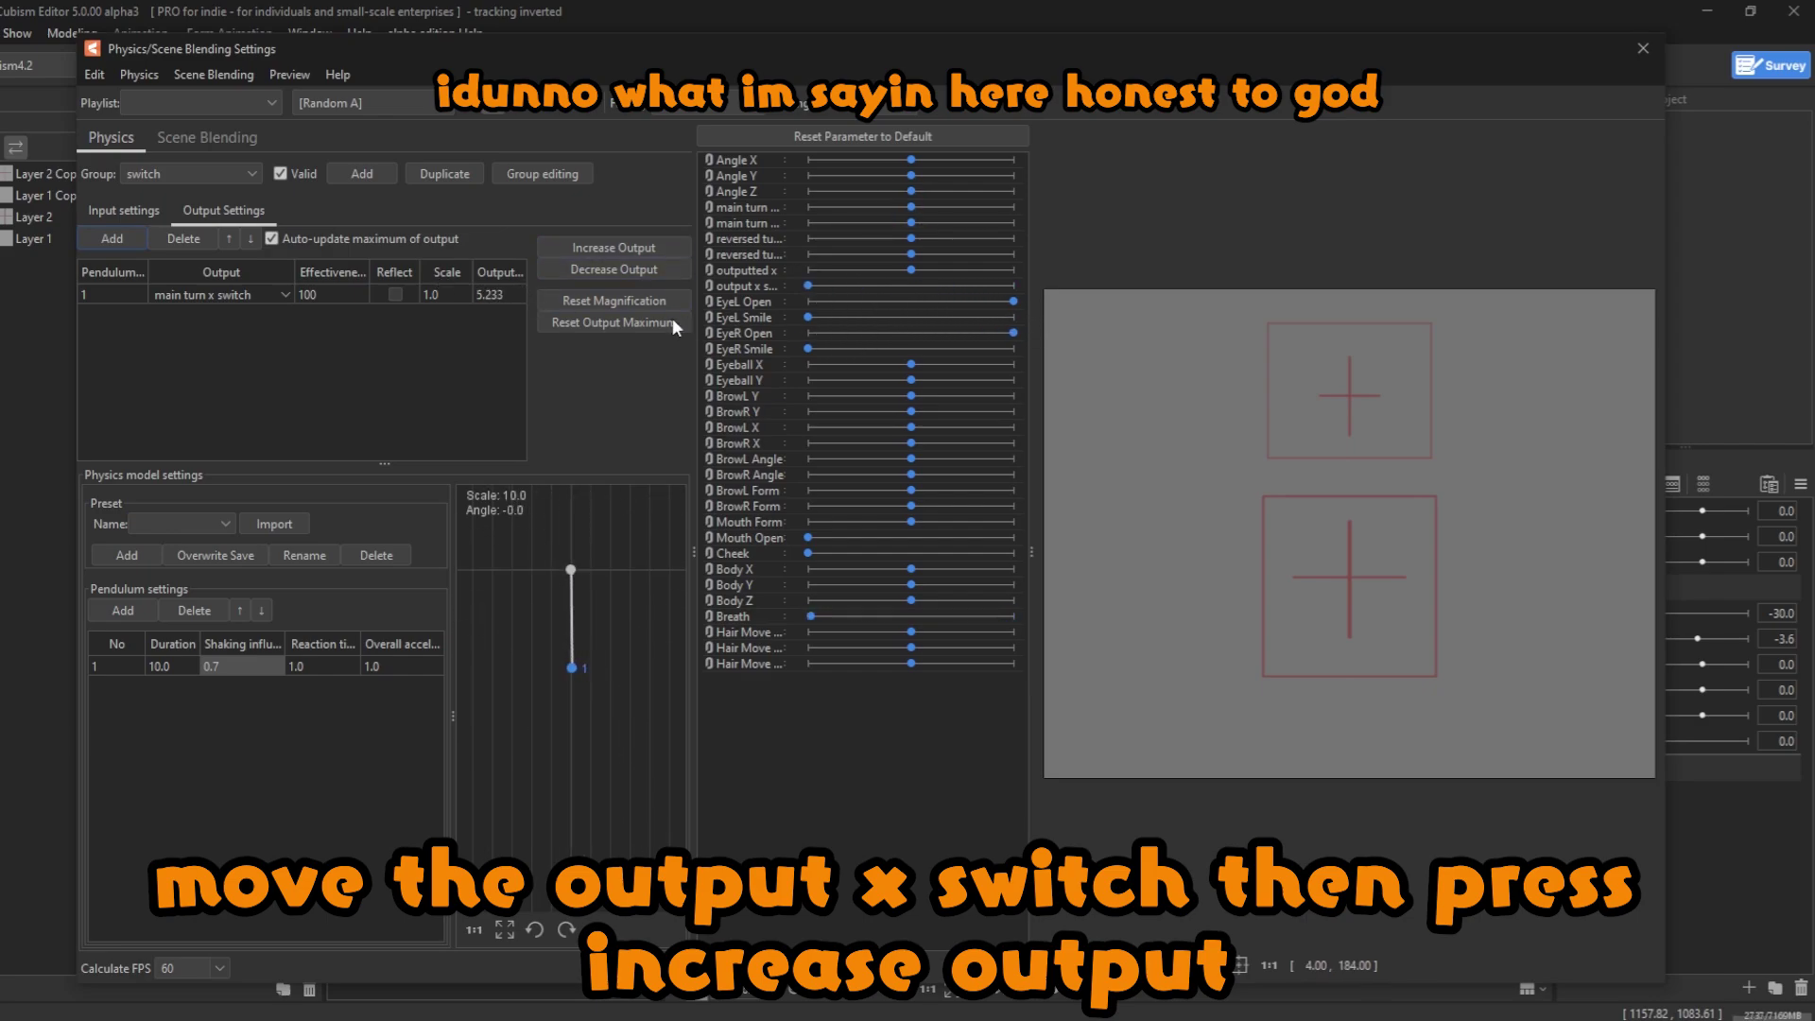
left_click(613, 247)
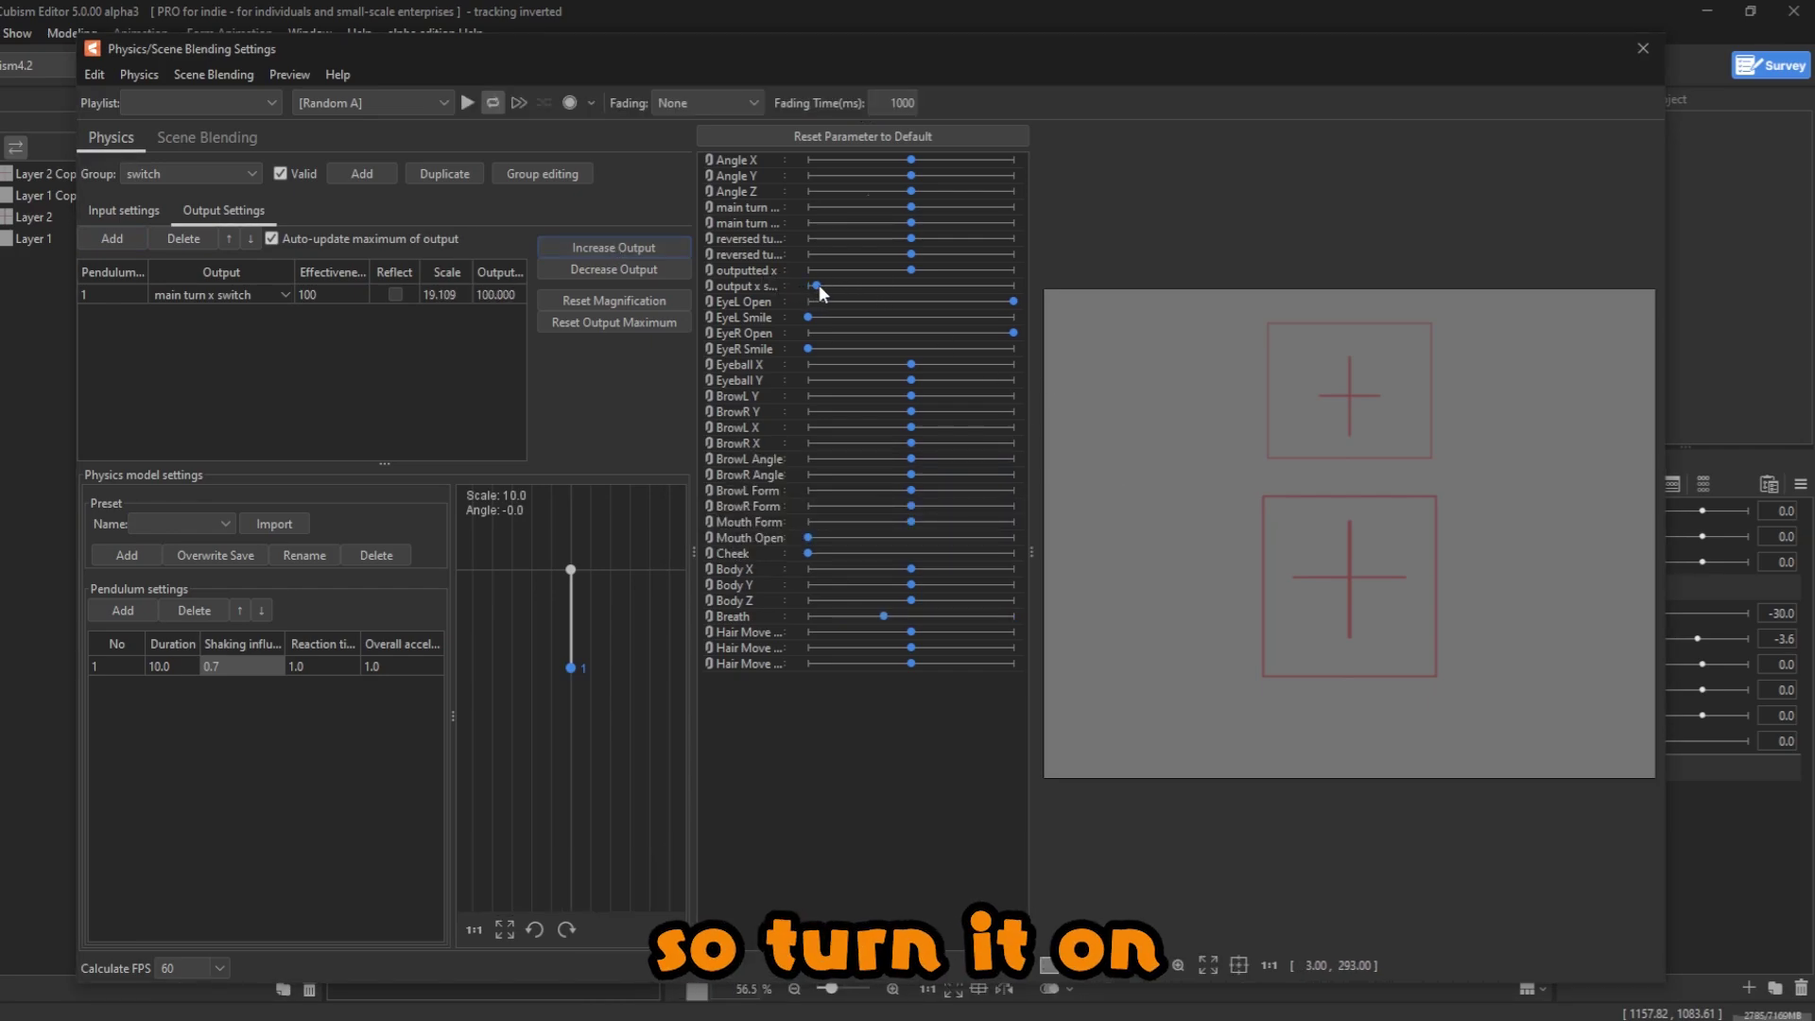
- Test the output x switch parameter here and in the inverse tracking model, checking how the main and reversed turn parameters respond
mouse_move(819, 285)
left_mouse_down()
mouse_move(1046, 337)
mouse_move(806, 291)
left_mouse_up()
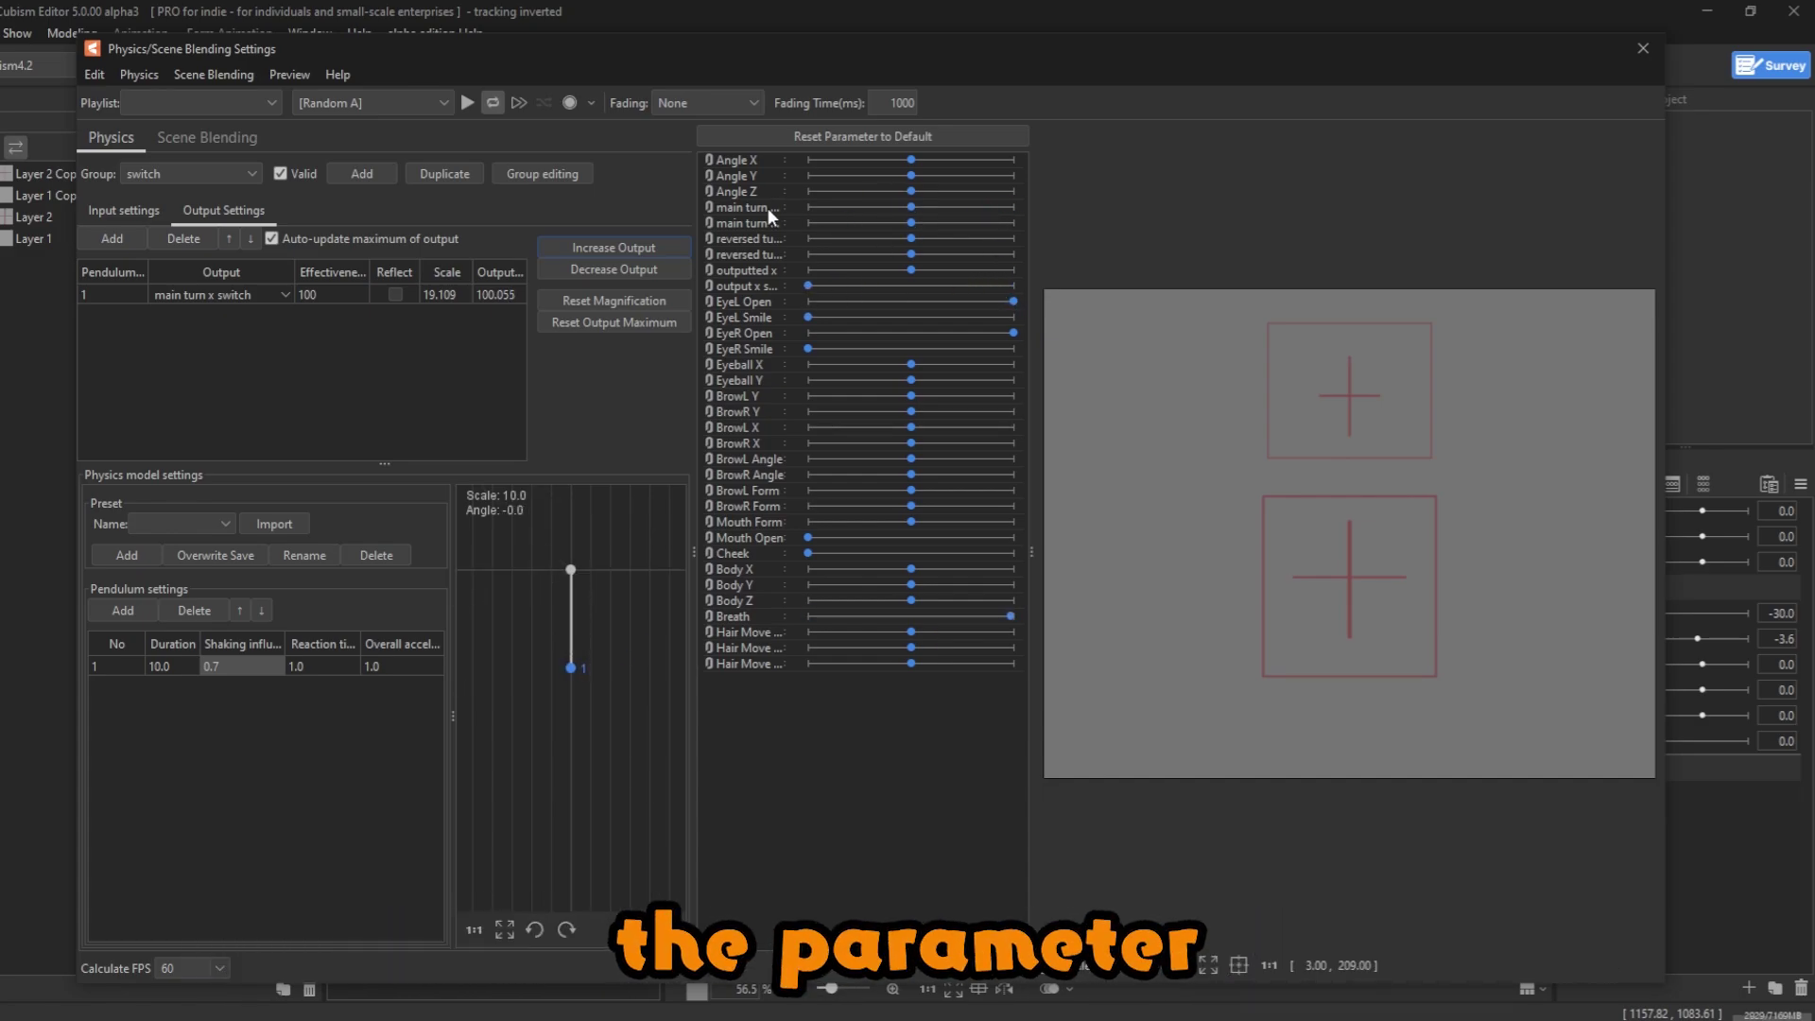
left_click_drag(807, 286, 1027, 319)
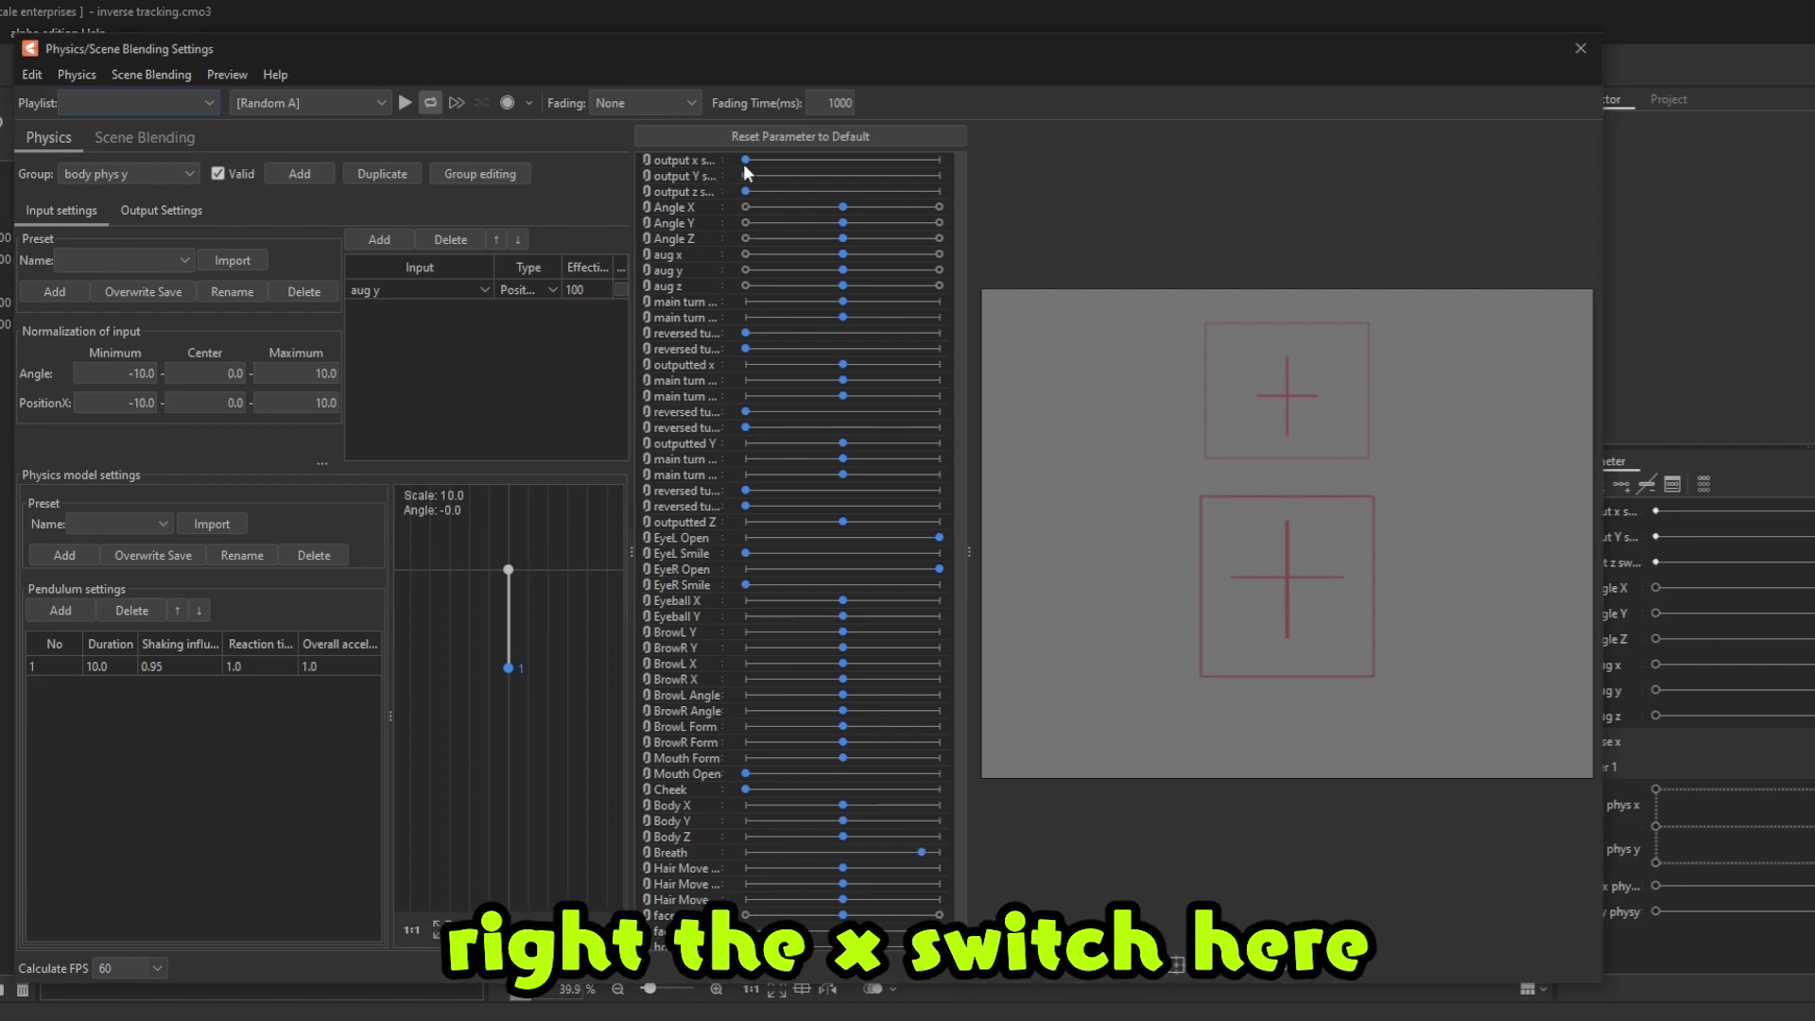
left_click_drag(749, 156, 747, 236)
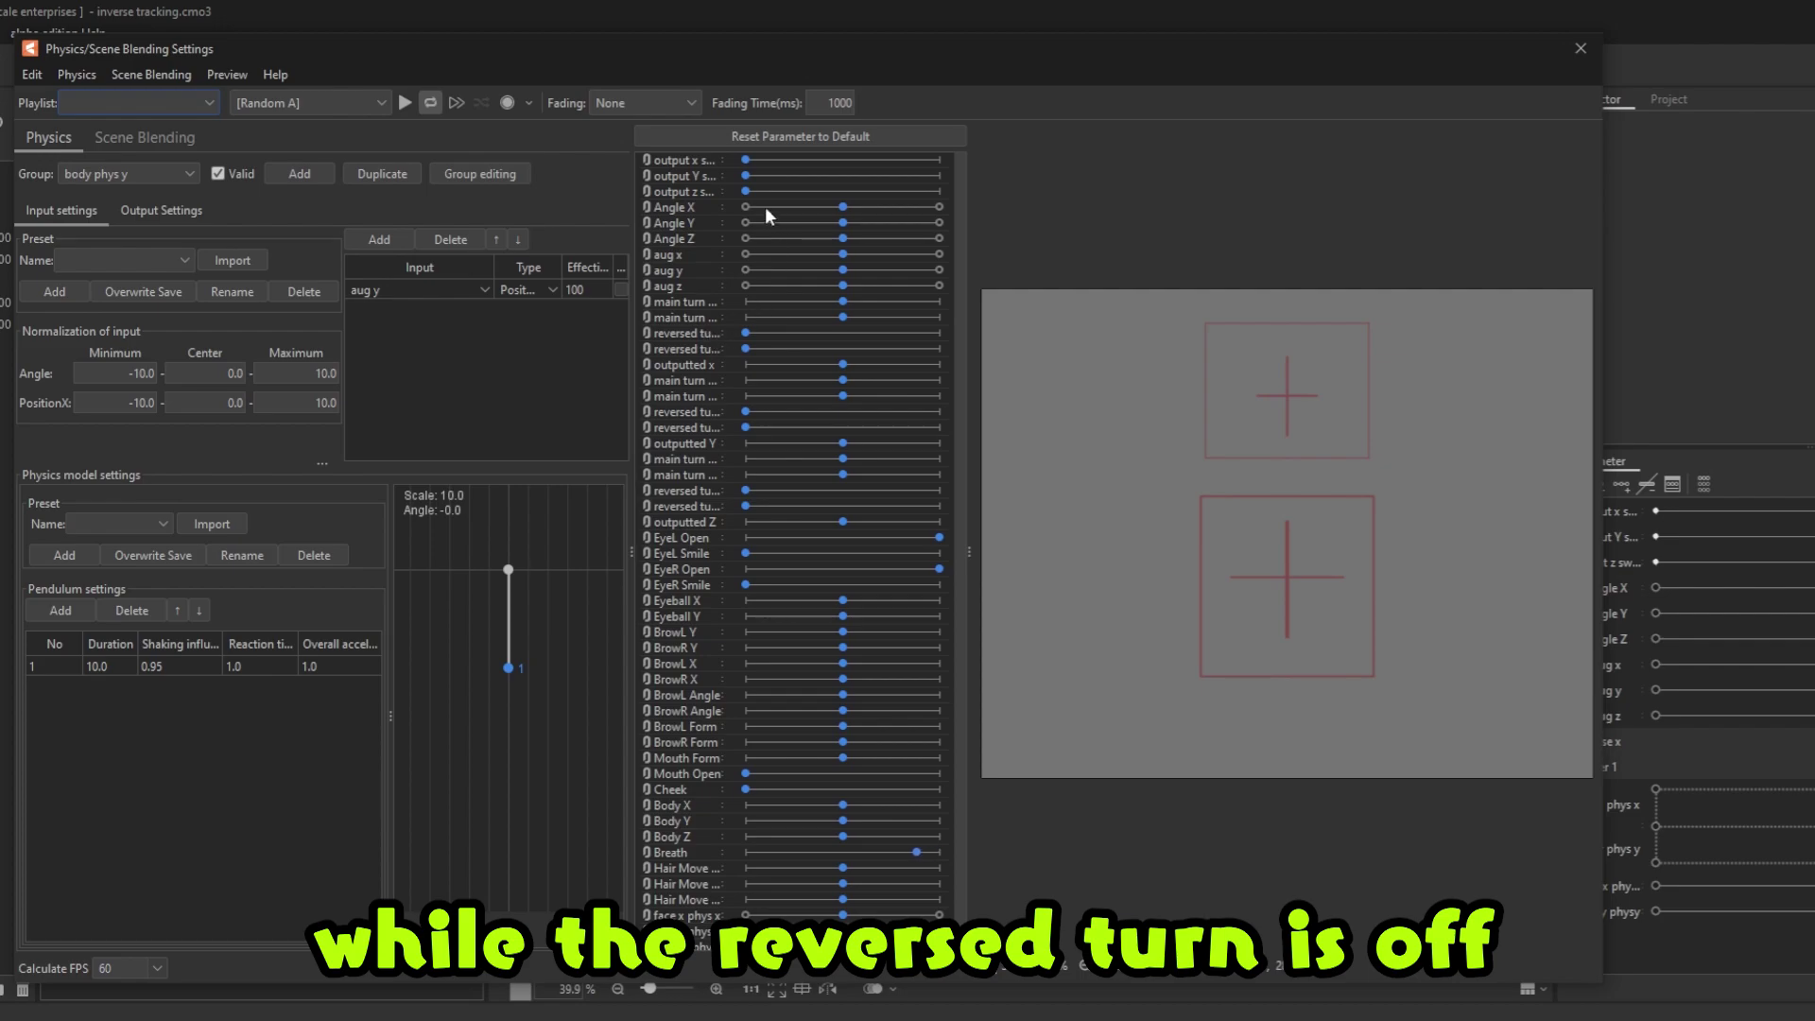
left_click_drag(752, 157, 965, 202)
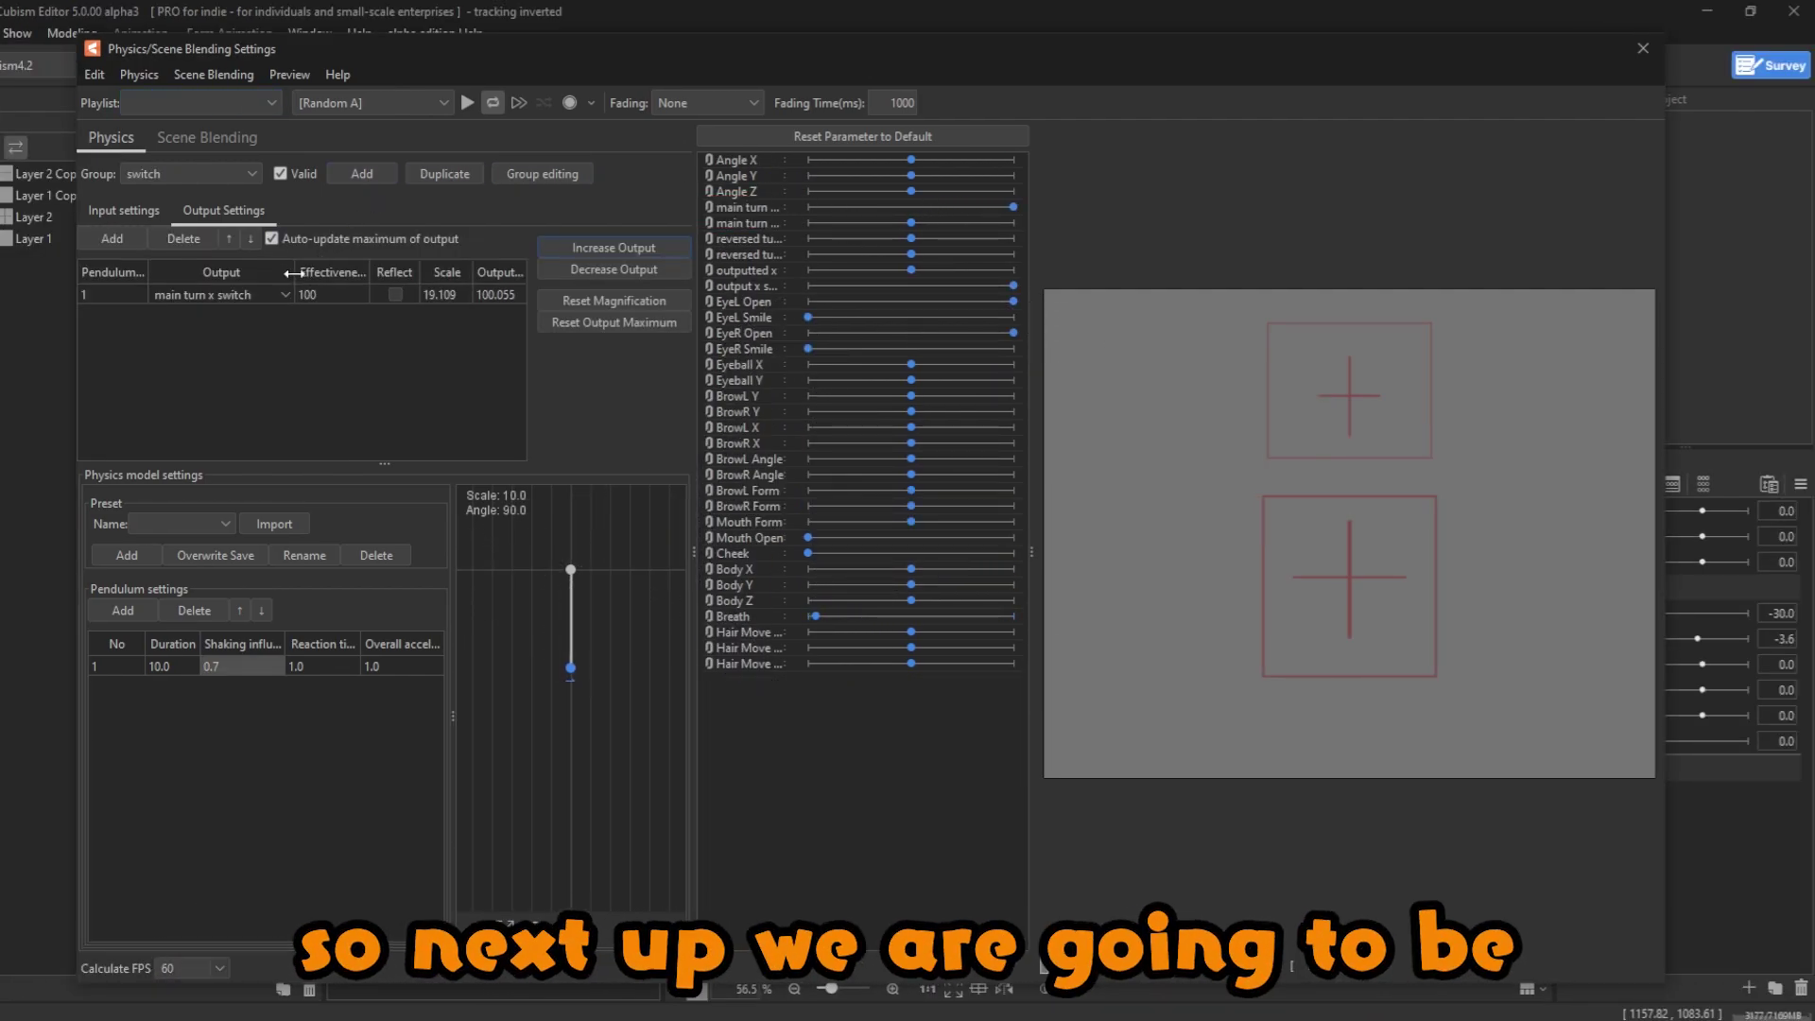
- Raise the switch group to priority 1 in the physics group list and test turning with output x switches turned on
left_click(536, 172)
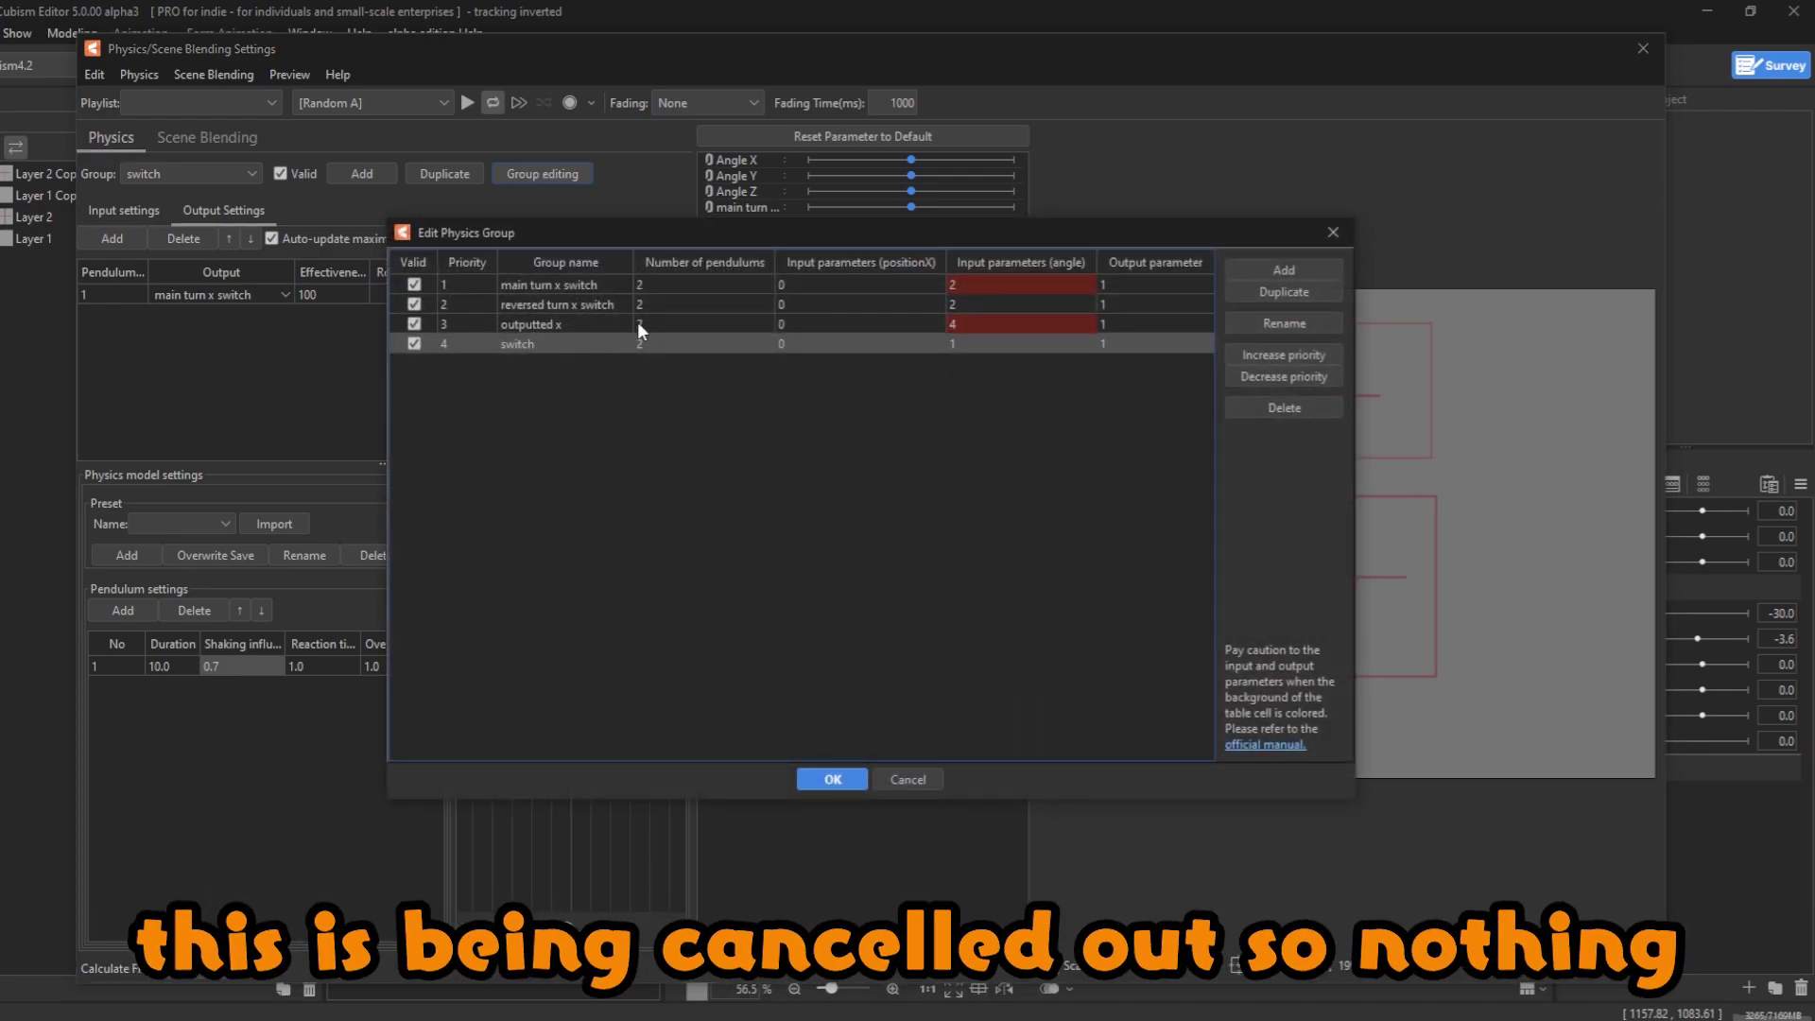
left_click(1268, 355)
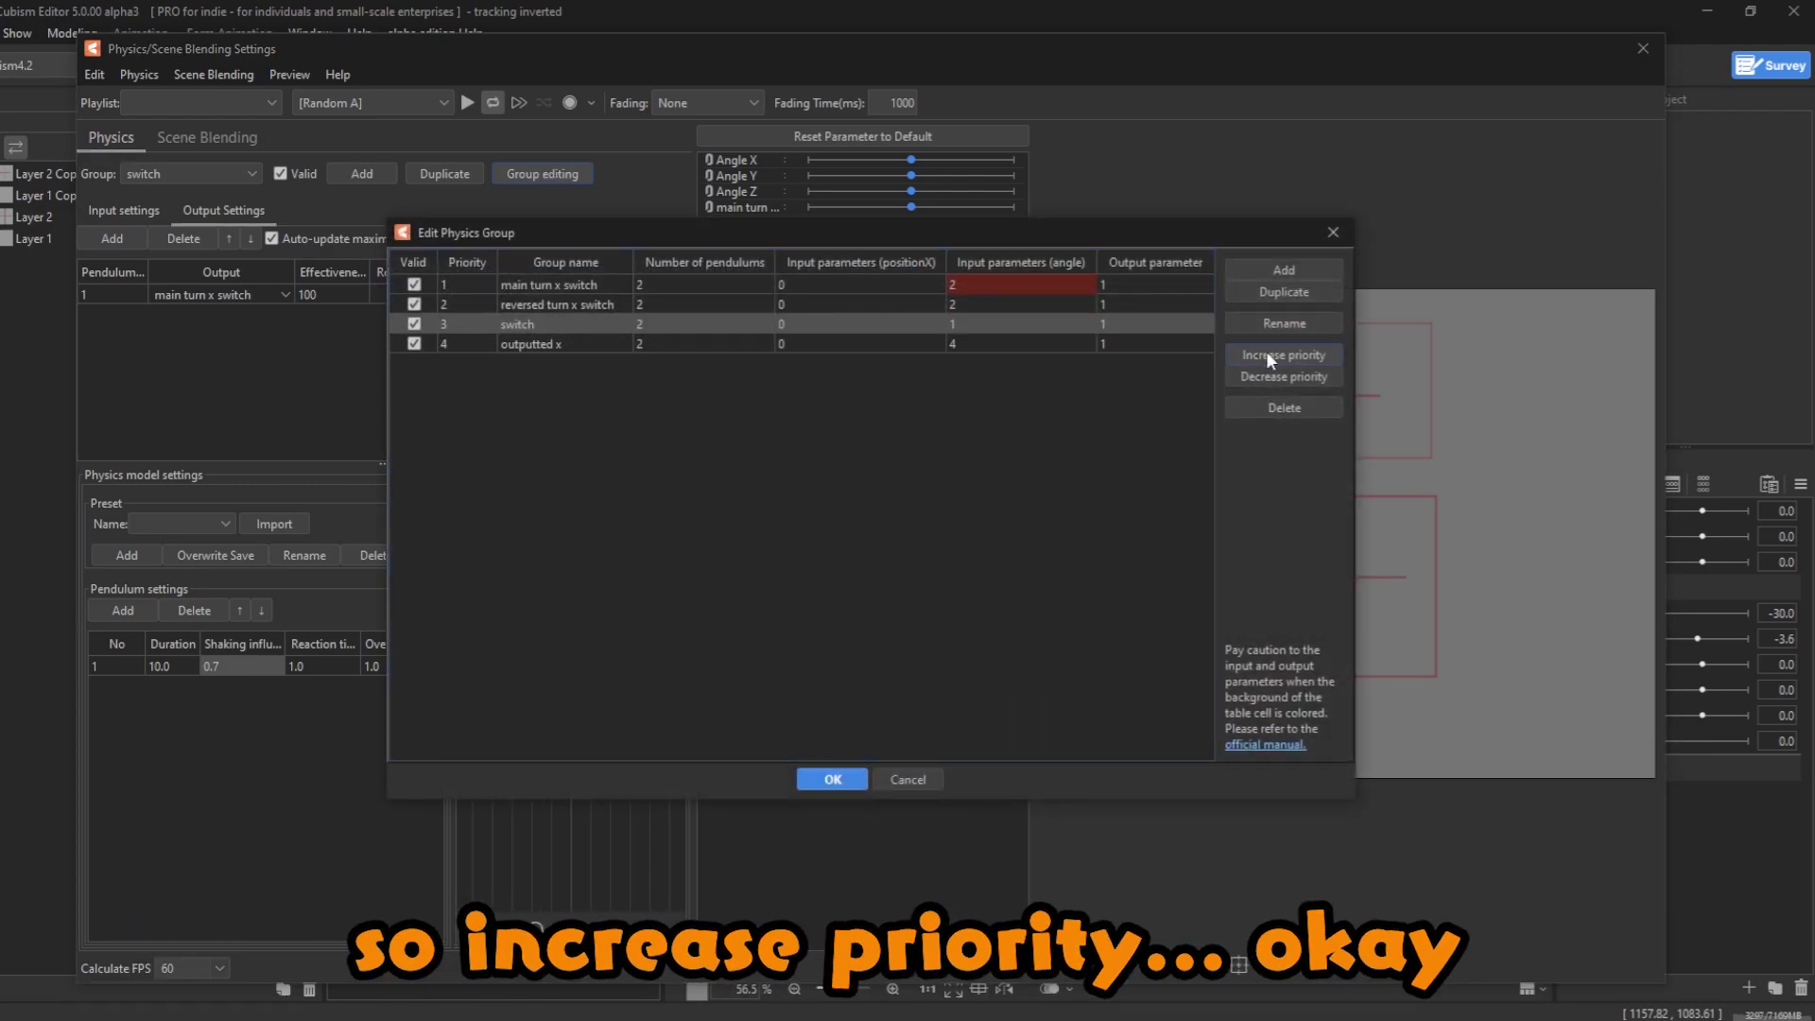
left_click(1268, 356)
left_click(1269, 358)
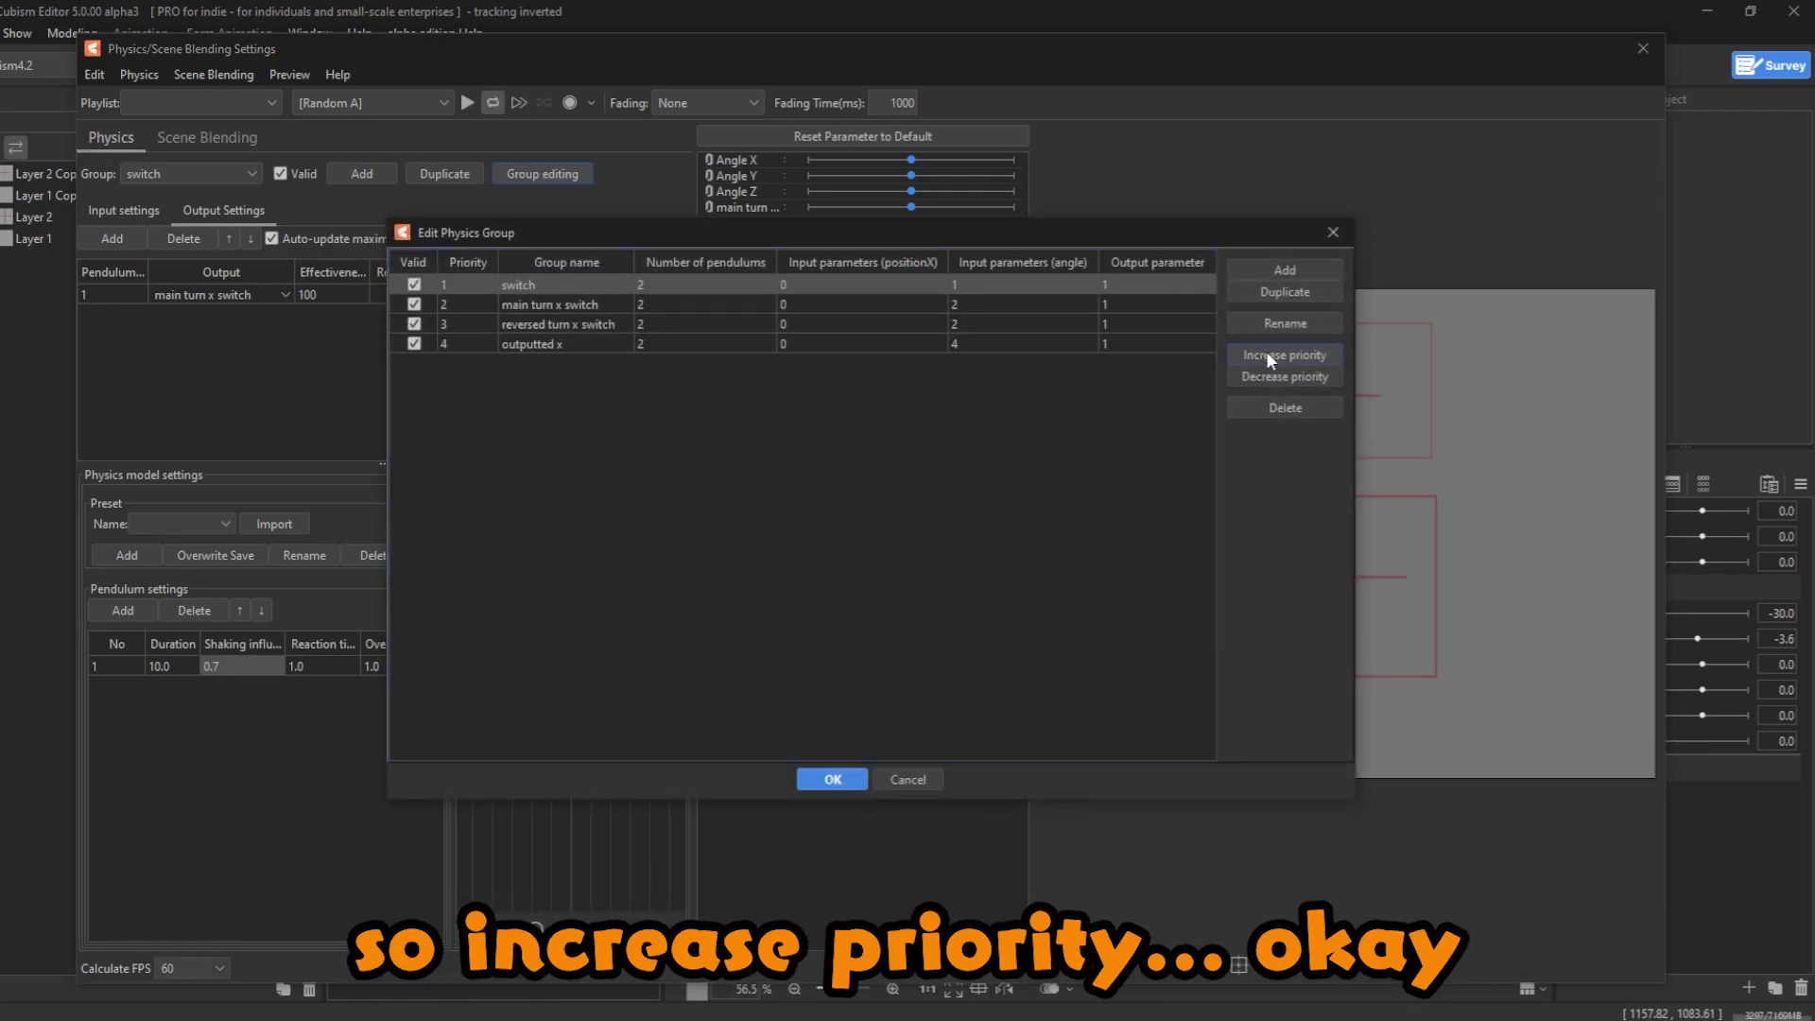
left_click(833, 781)
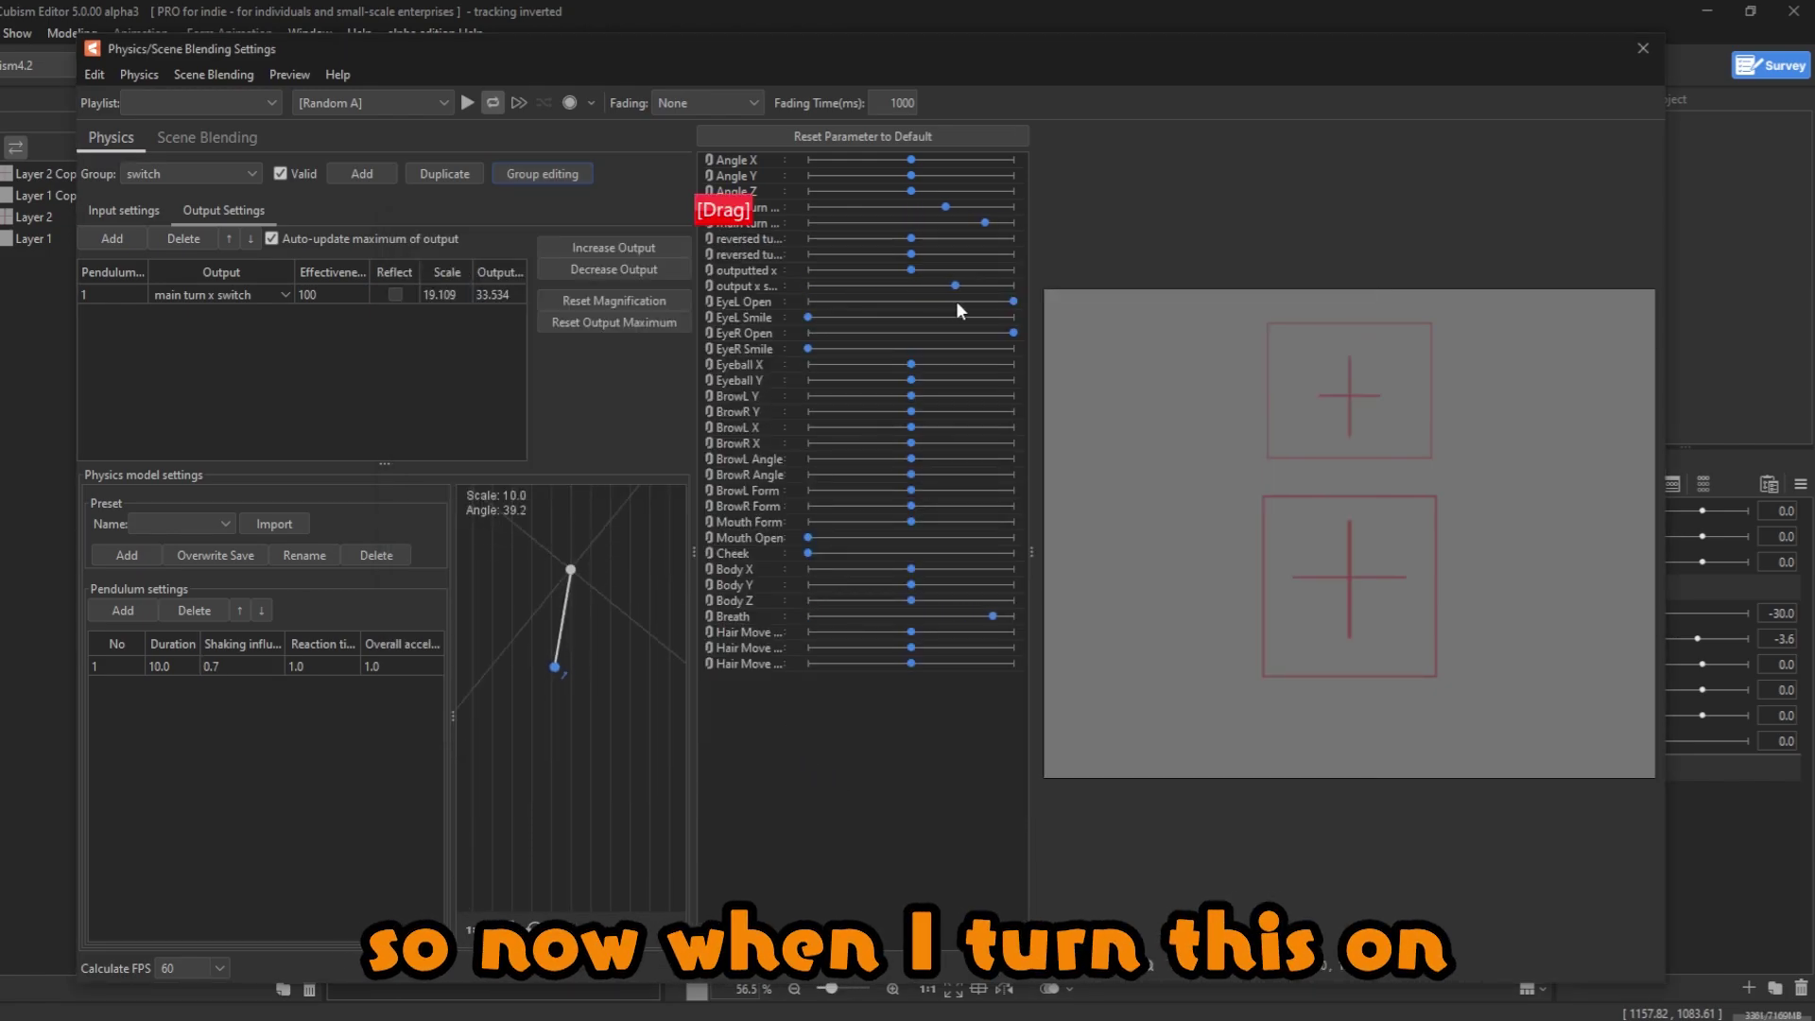
left_click_drag(956, 301, 871, 316)
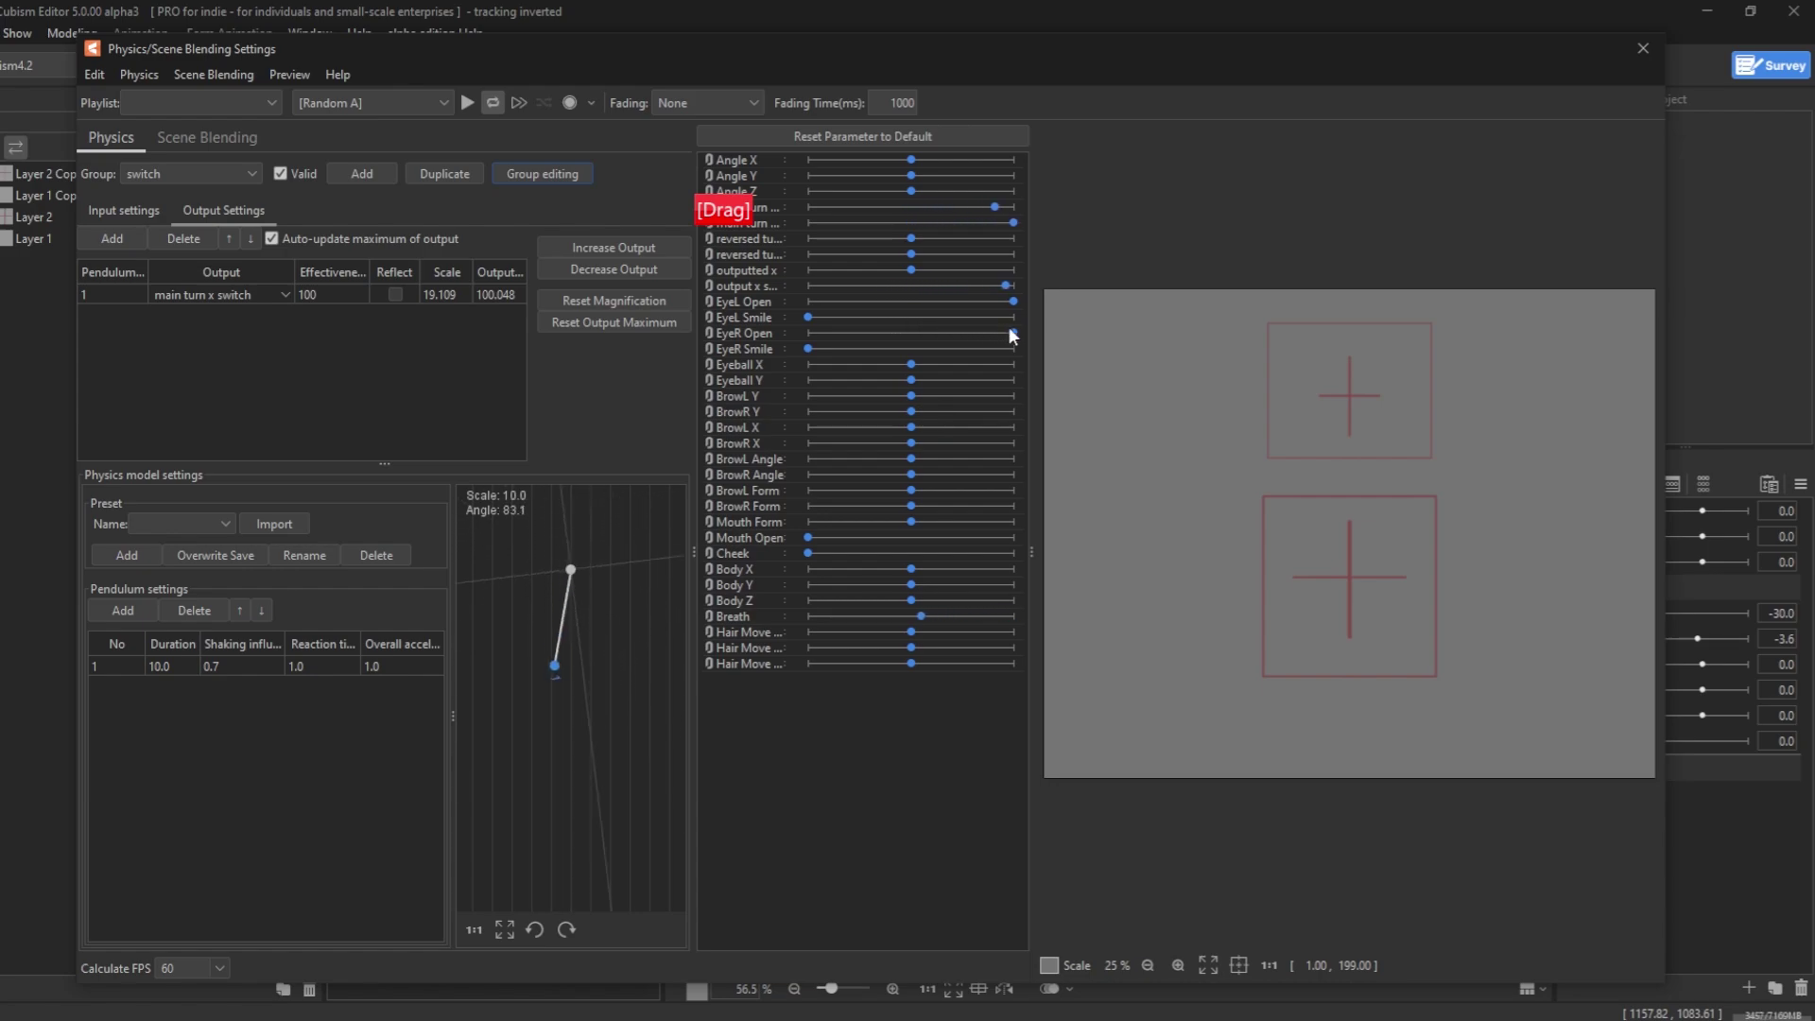
left_click_drag(1280, 506, 1598, 595)
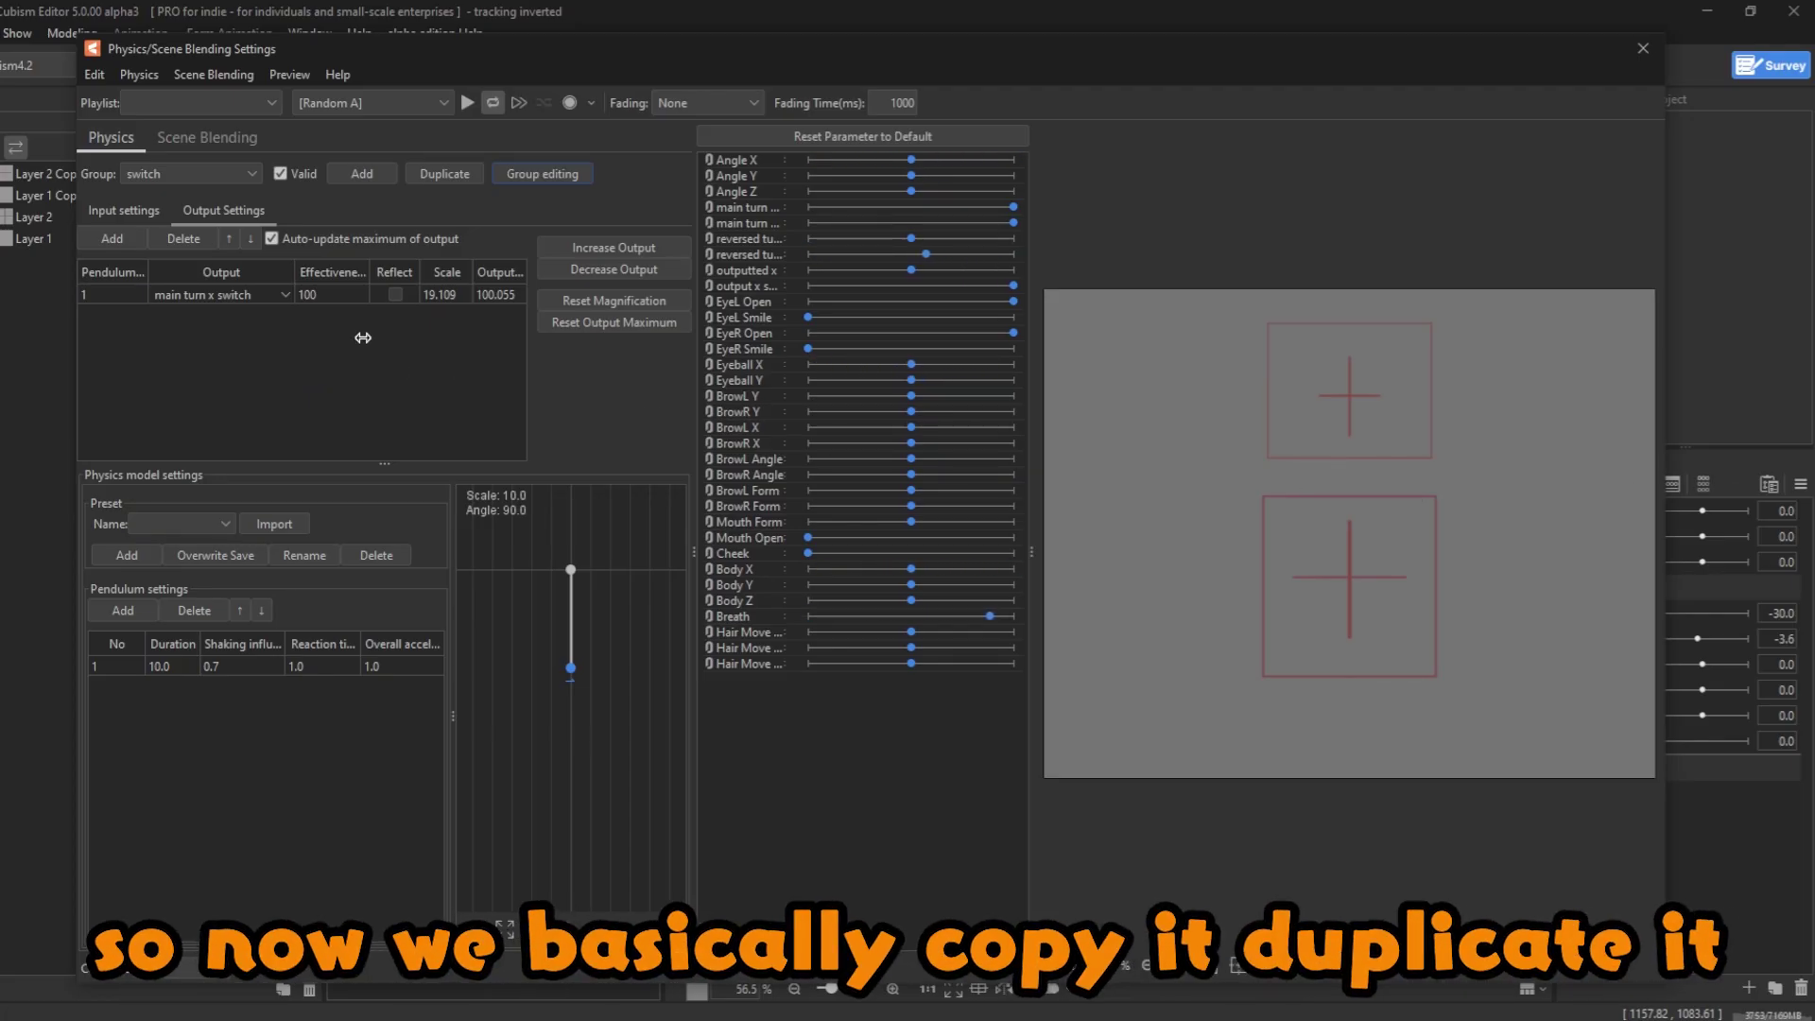
- Duplicate the switch physics group as switch(2) and set the copy's output to reversed turn x switch
left_click(116, 211)
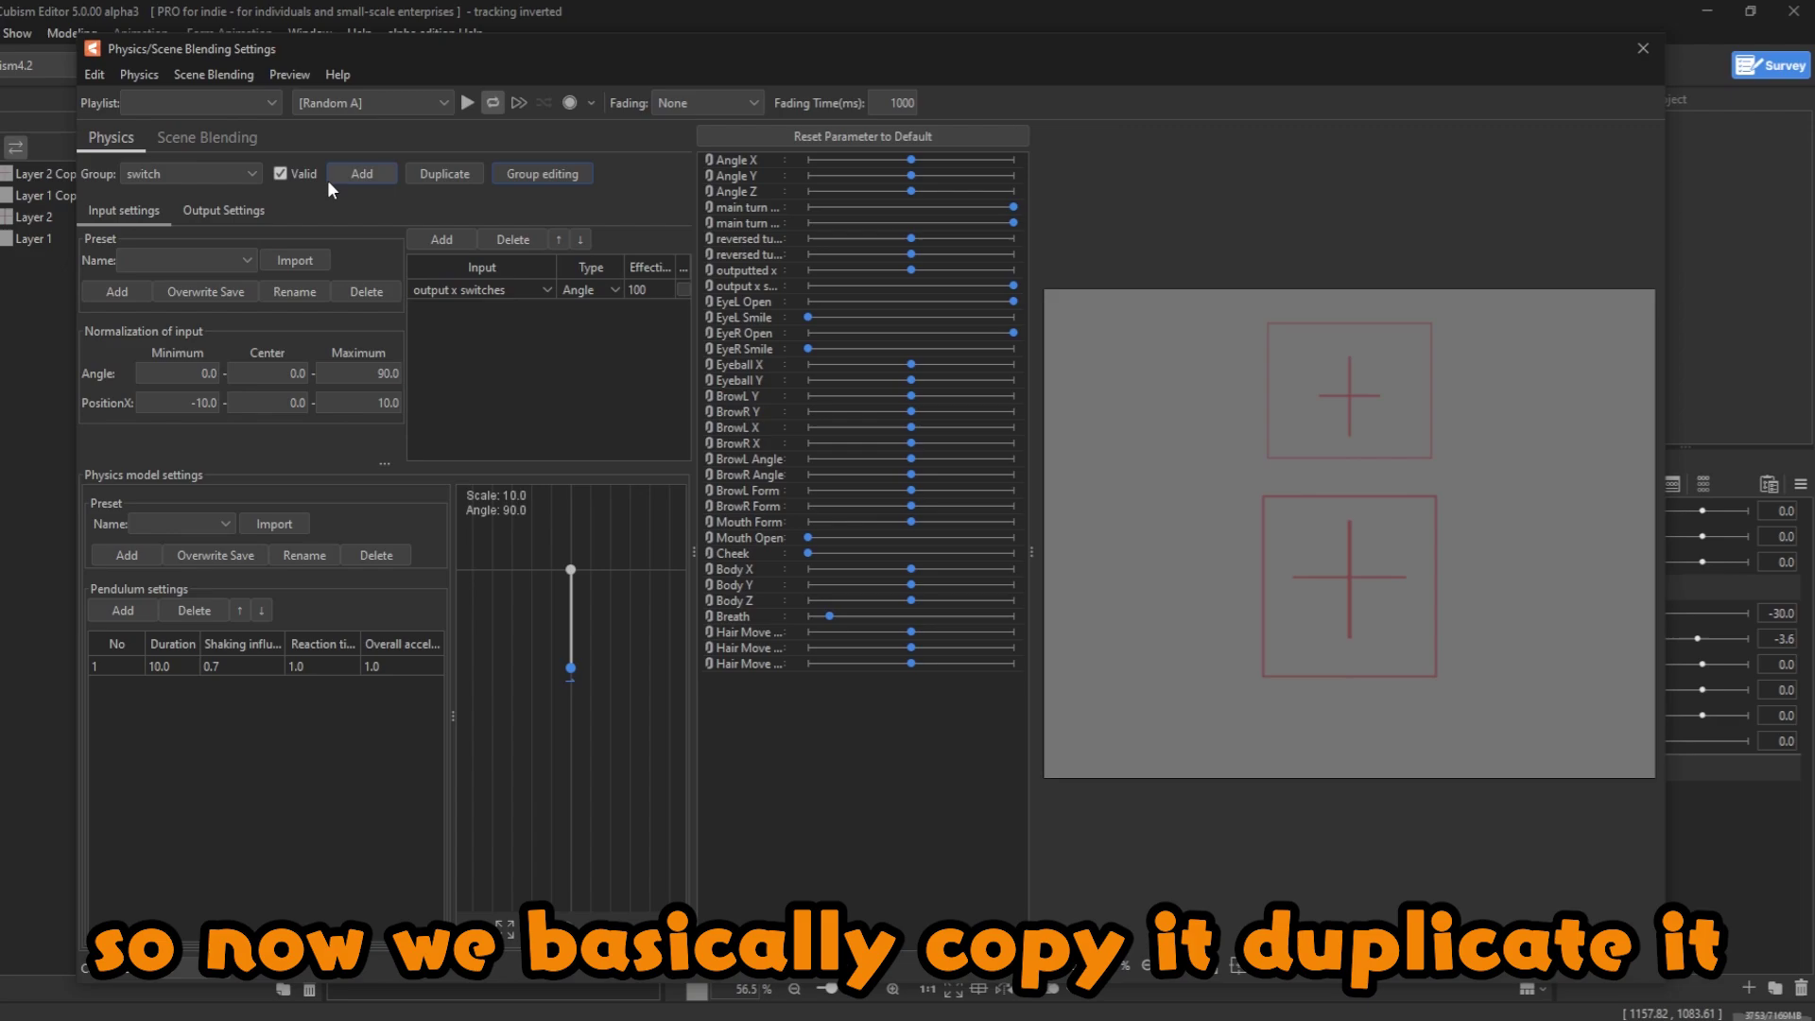
left_click(458, 180)
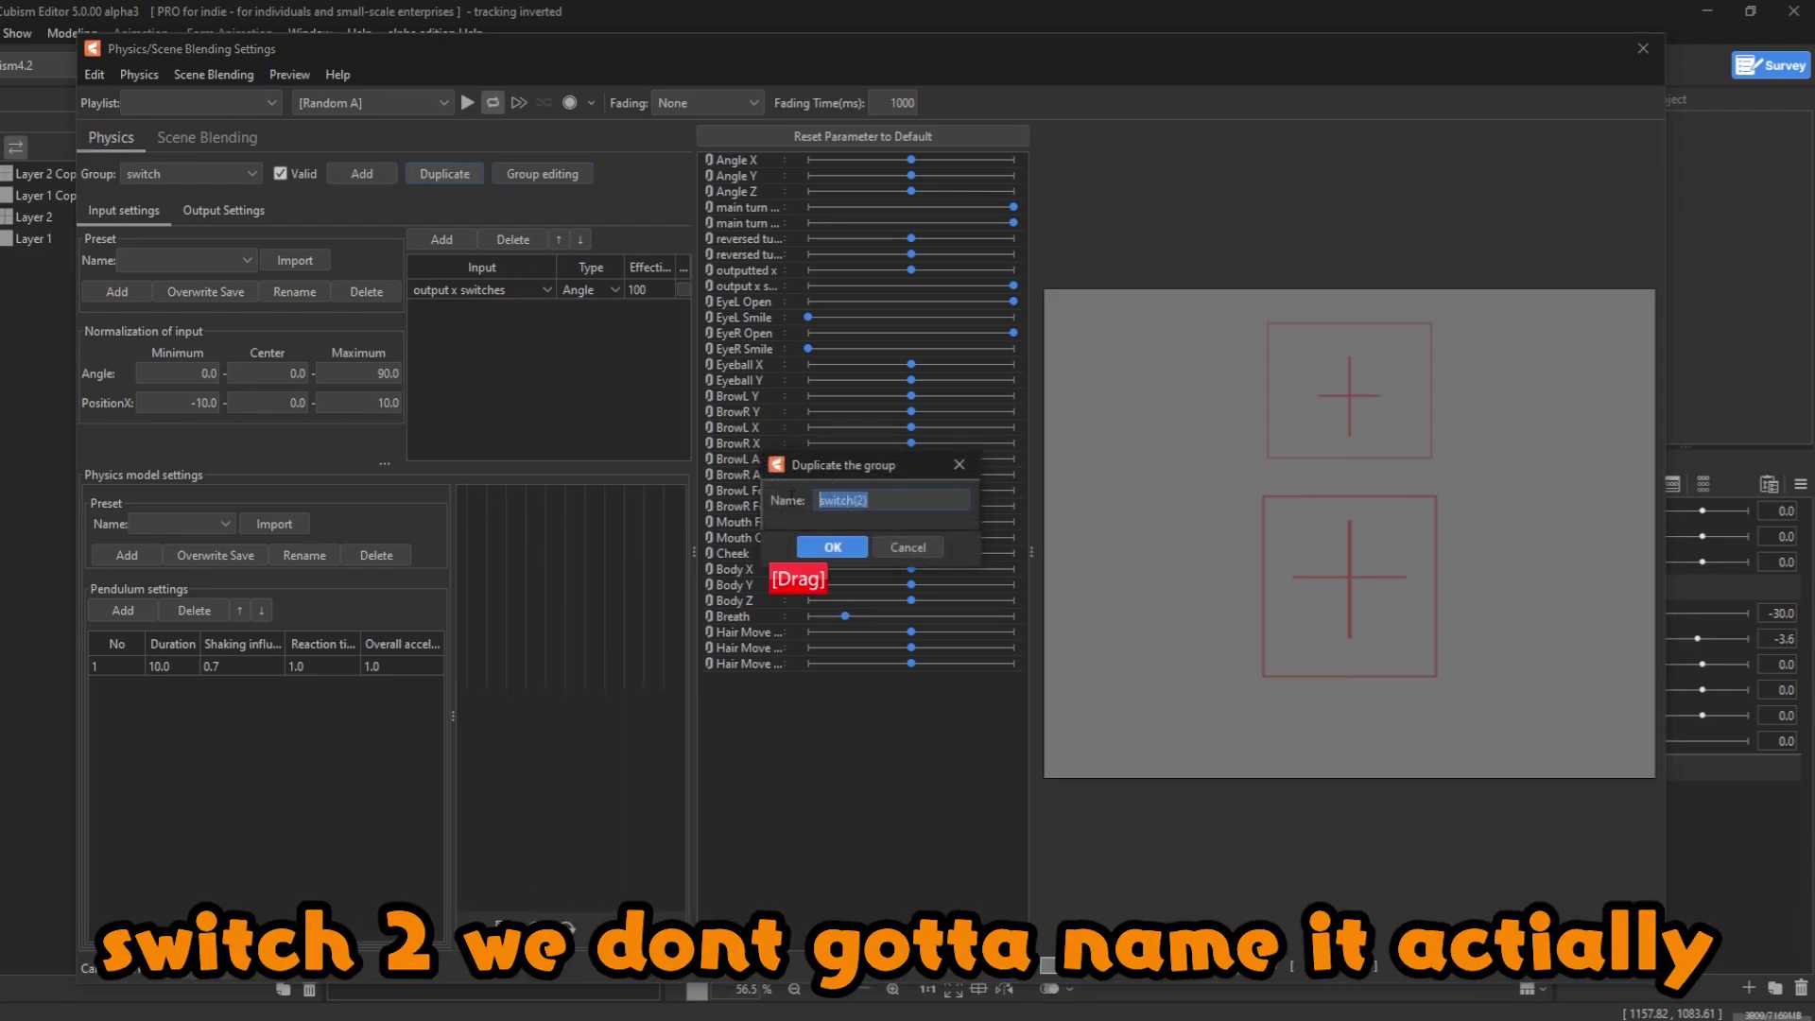
left_click(832, 547)
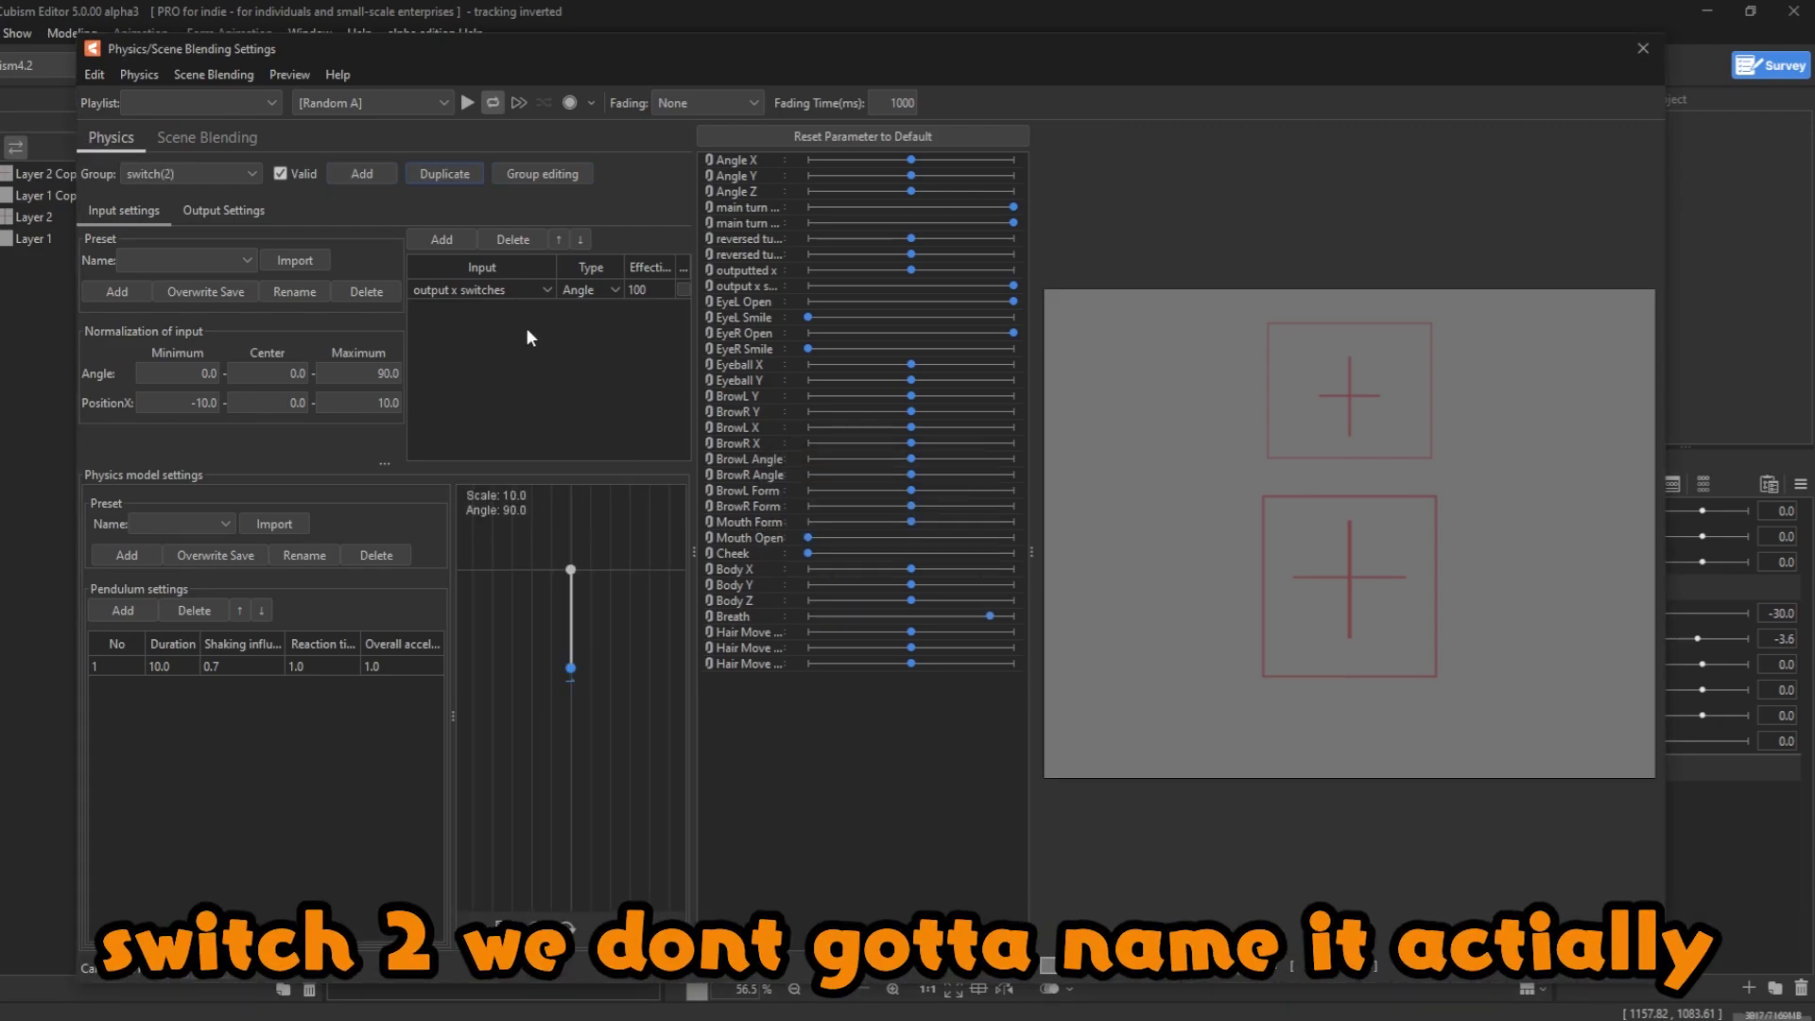
left_click(232, 211)
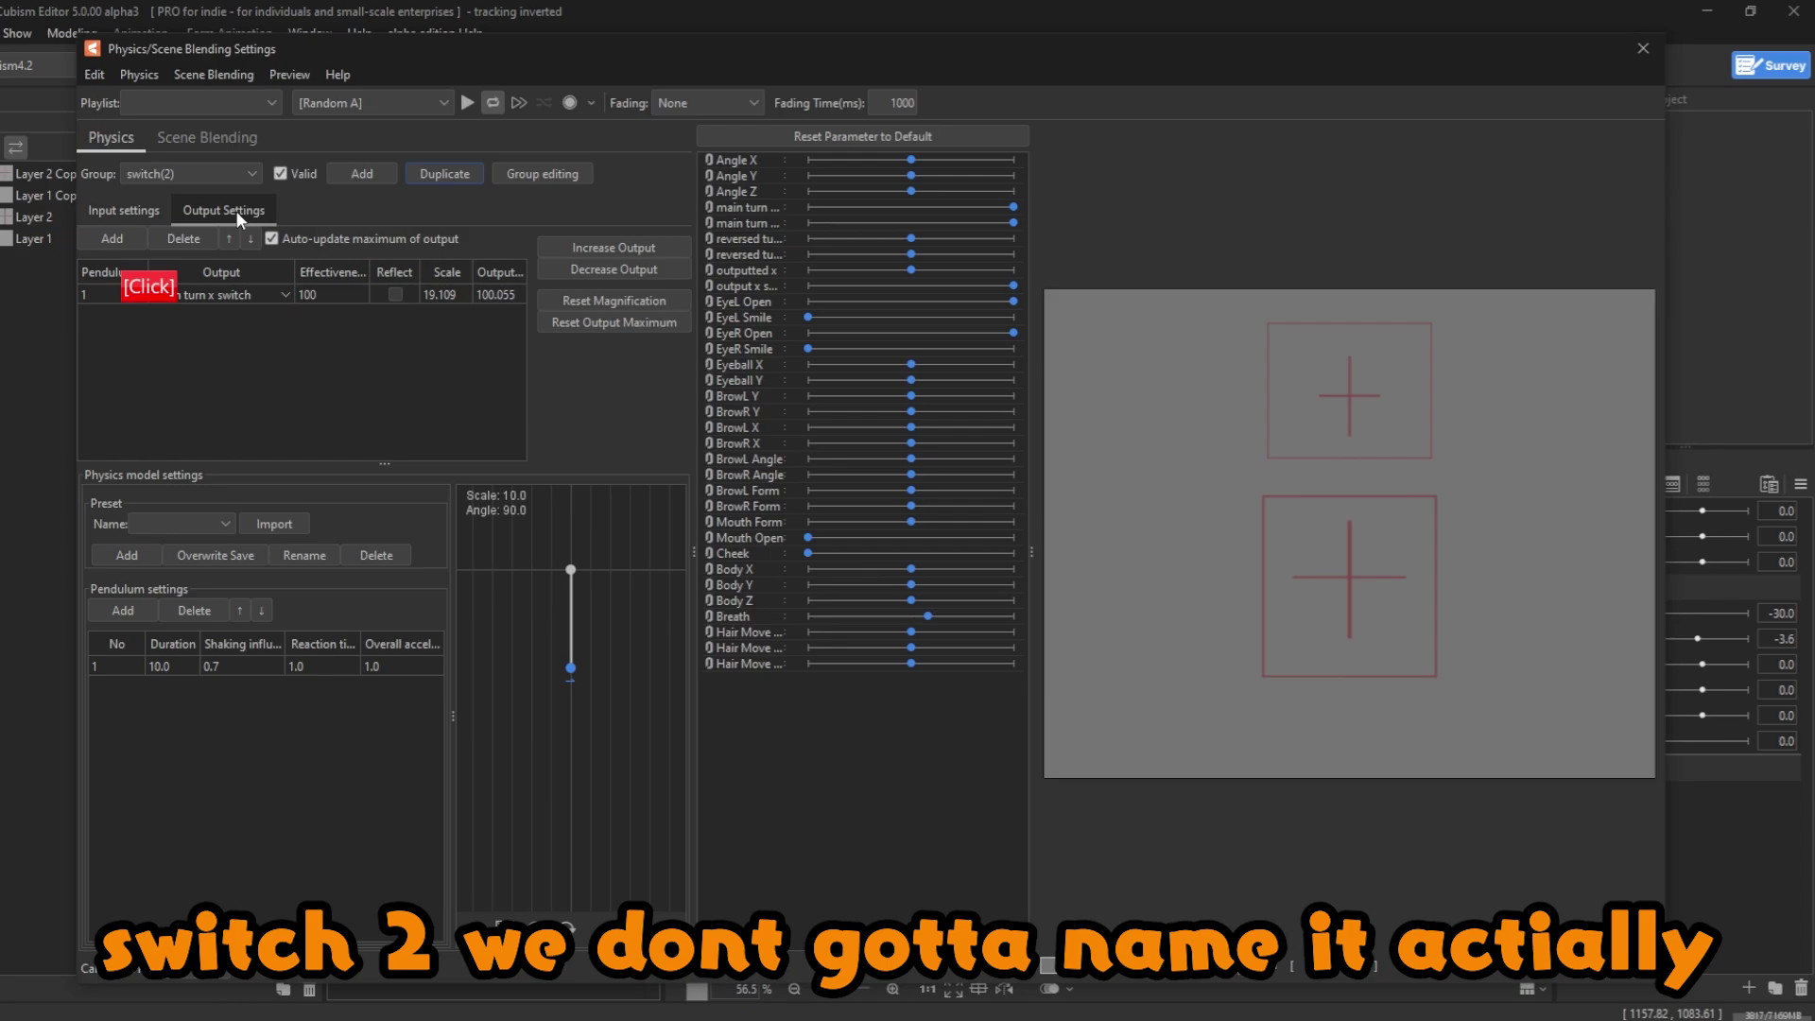
left_click(203, 295)
left_click(223, 408)
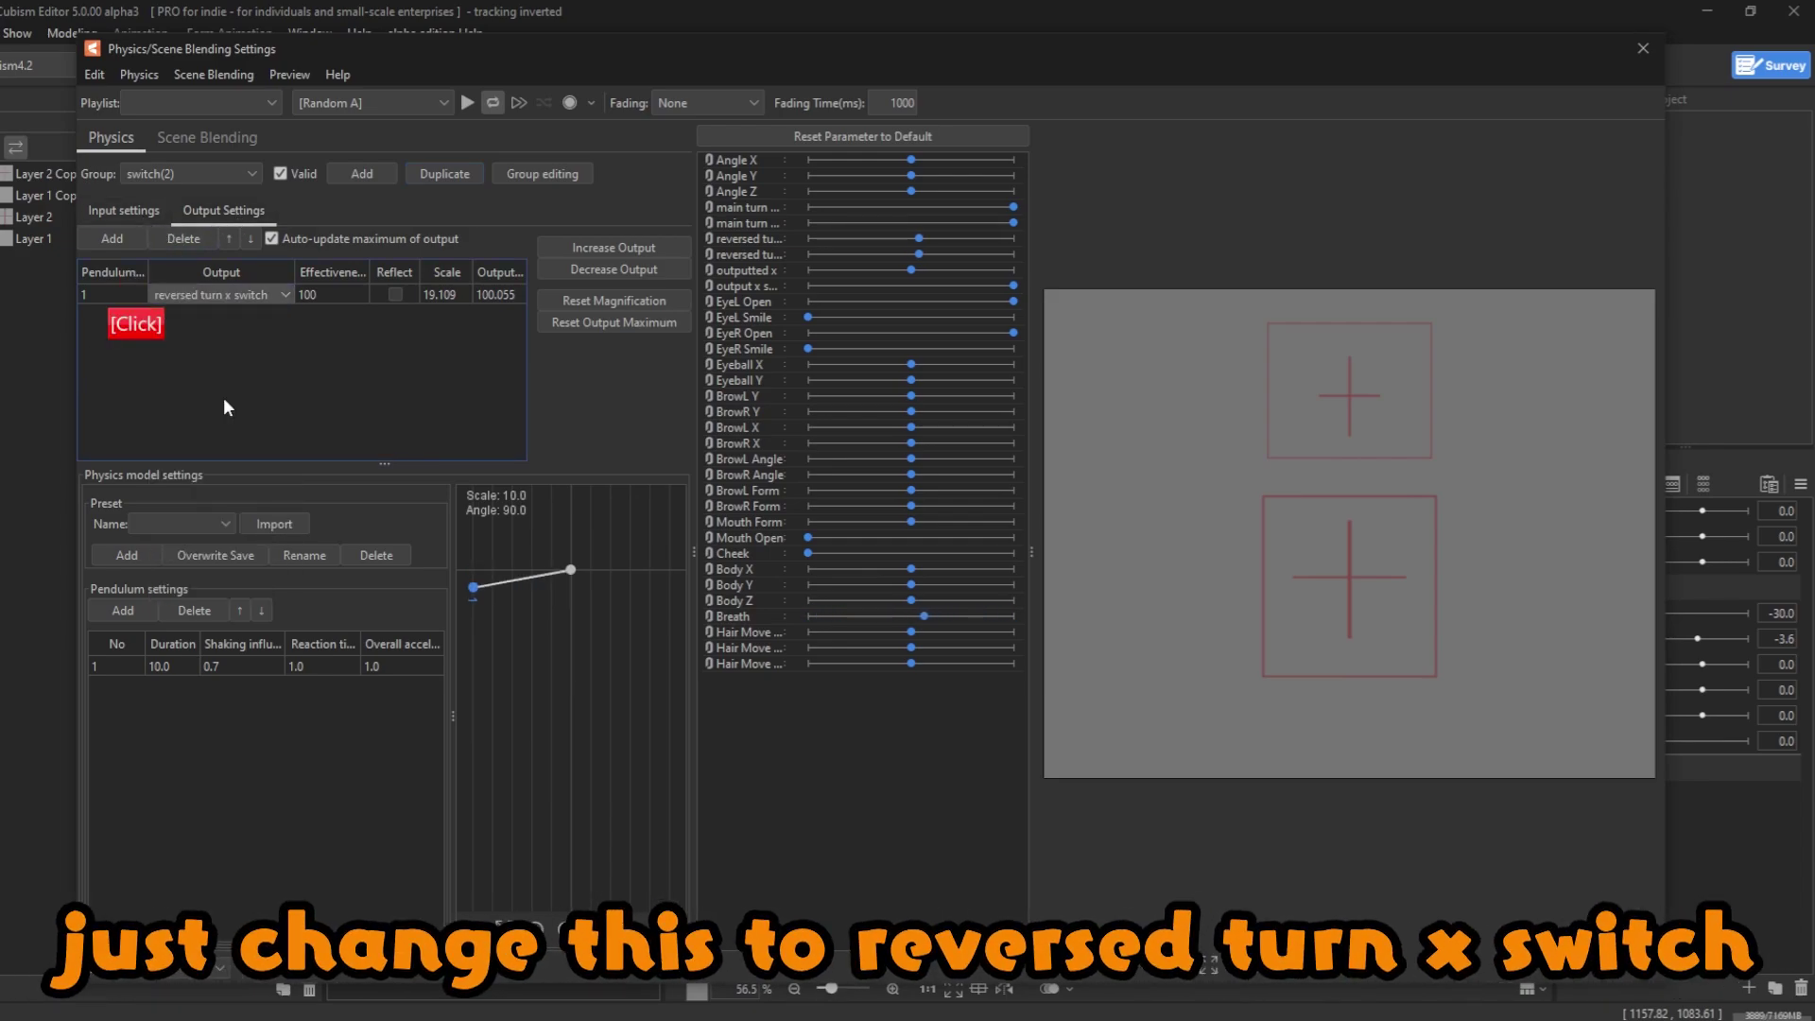
- Set switch(2)'s input angle normalization to minimum -90 and maximum 0, and test it with output x switches lowered to minimum
left_click(127, 210)
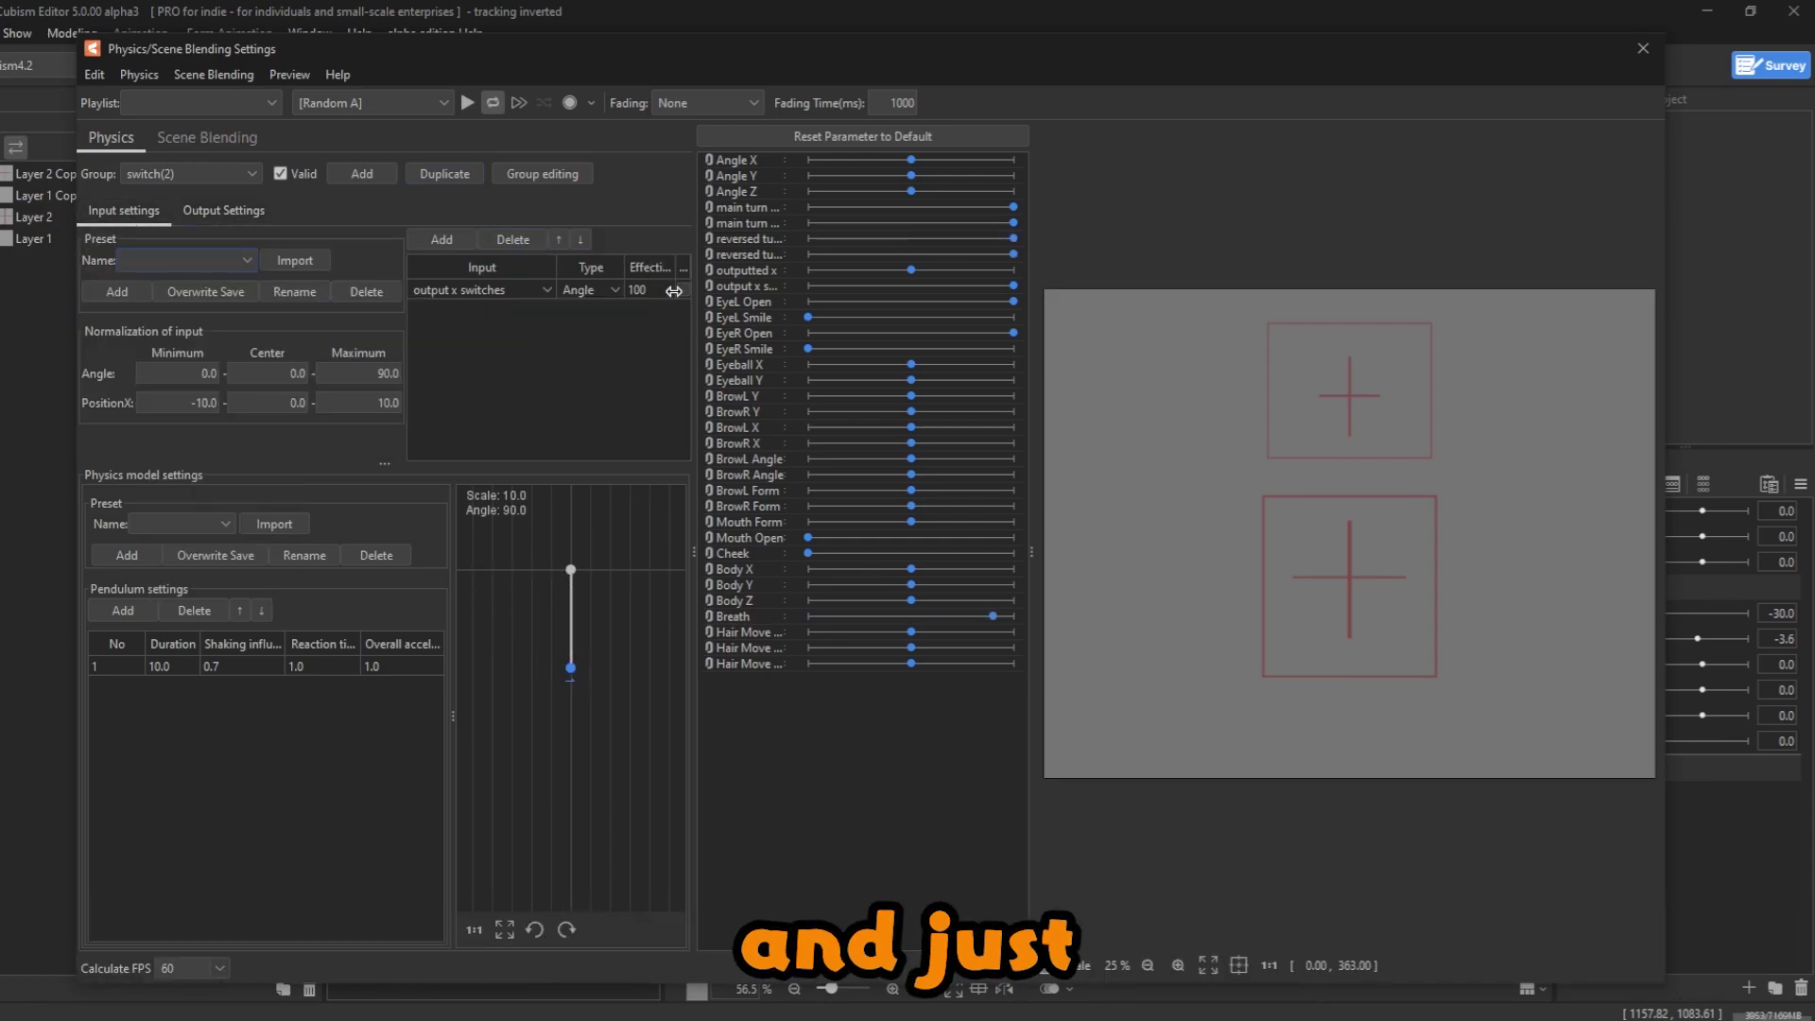
left_click(383, 374)
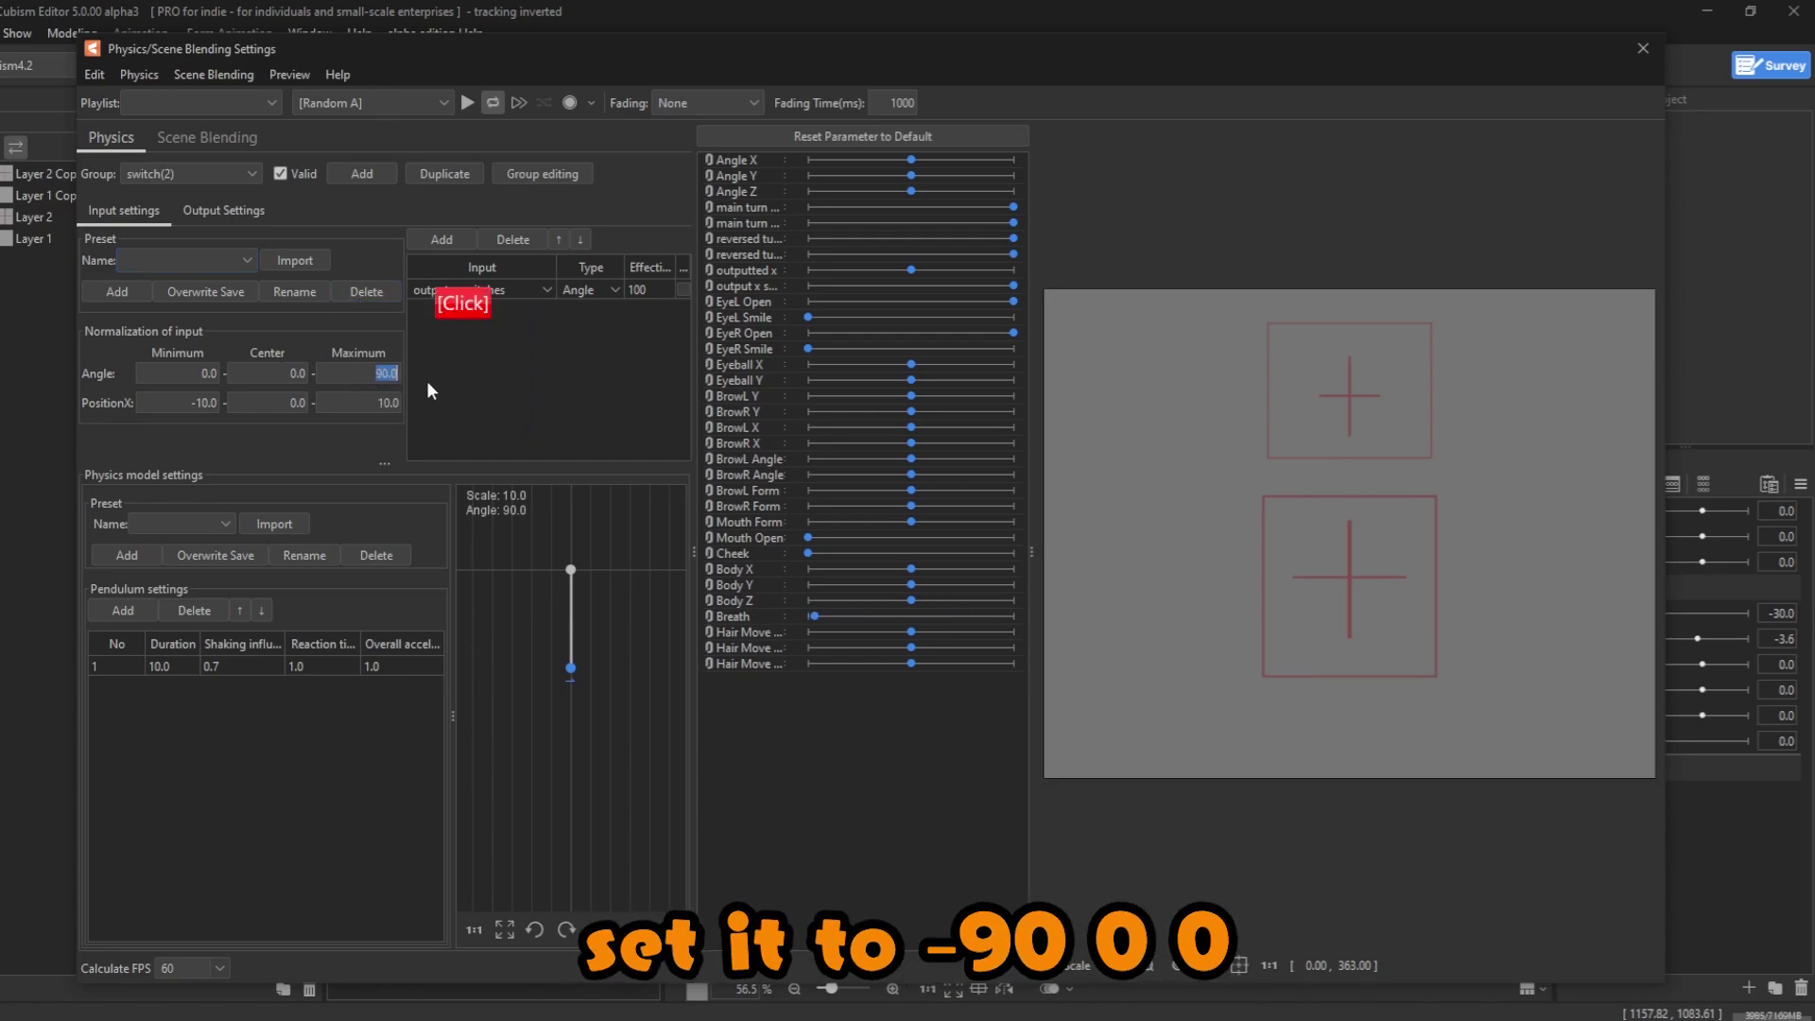
type("0")
left_click(423, 383)
left_click(207, 373)
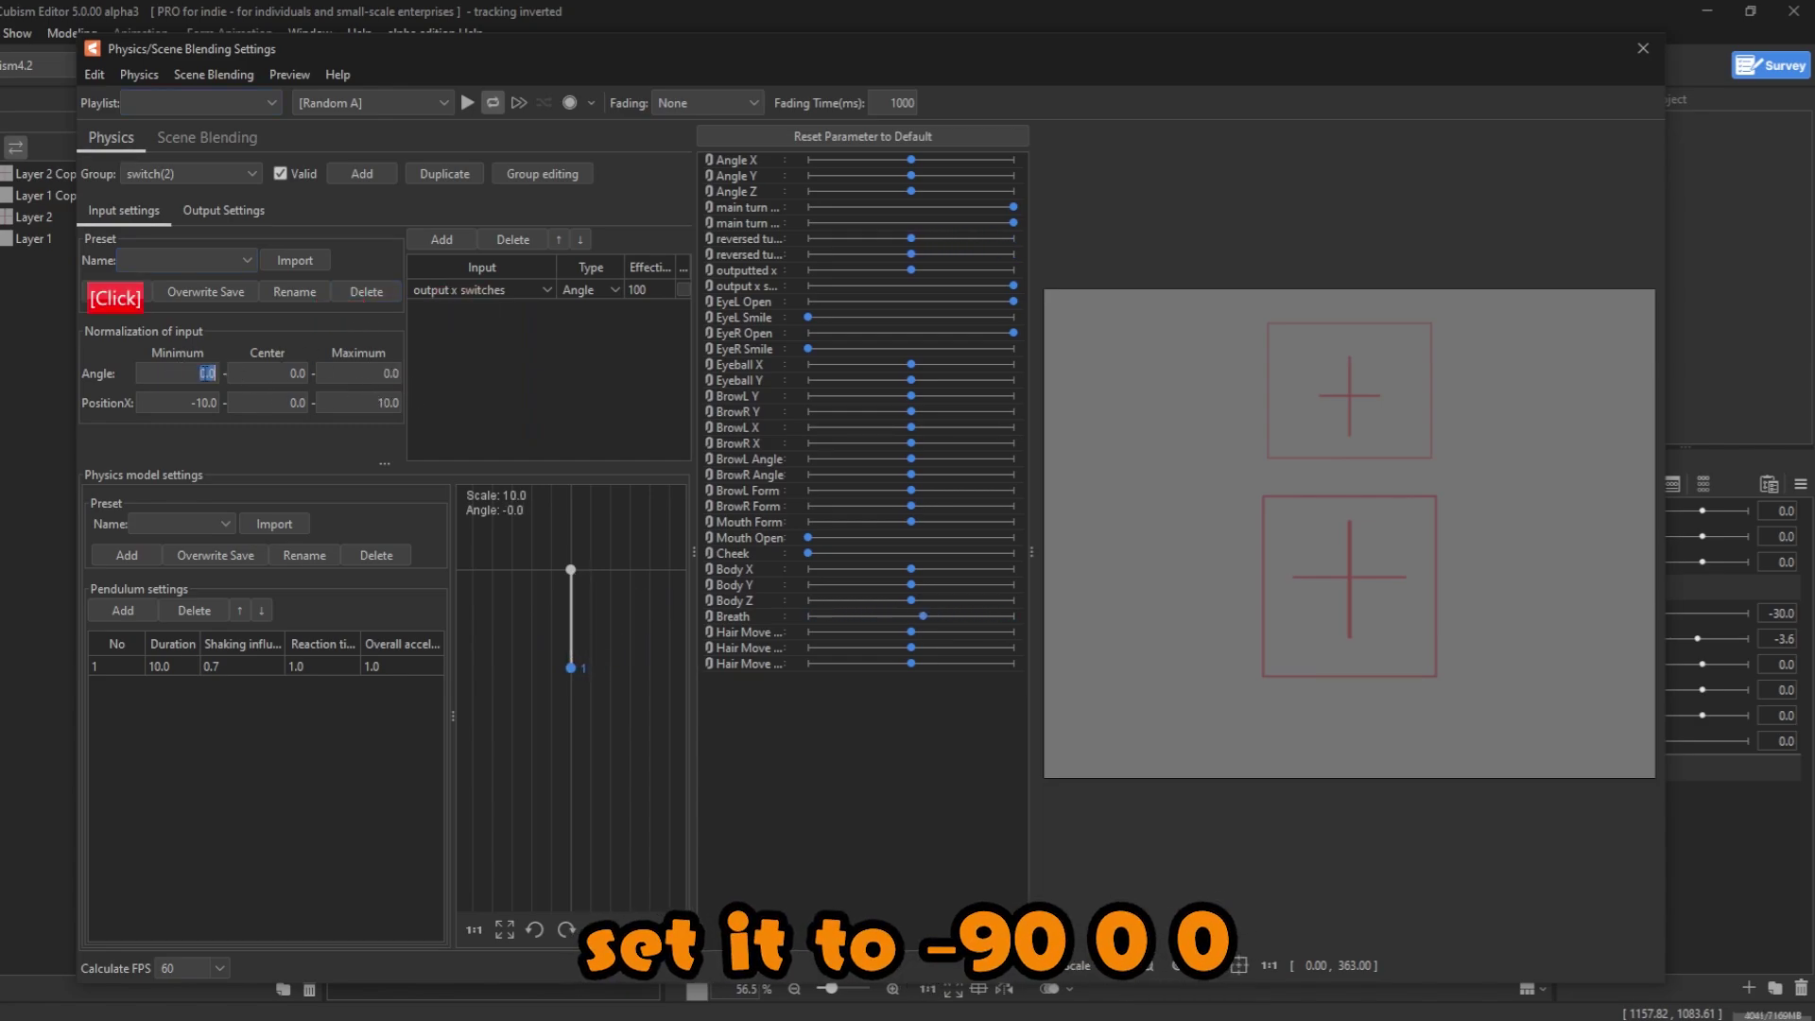
type("-90")
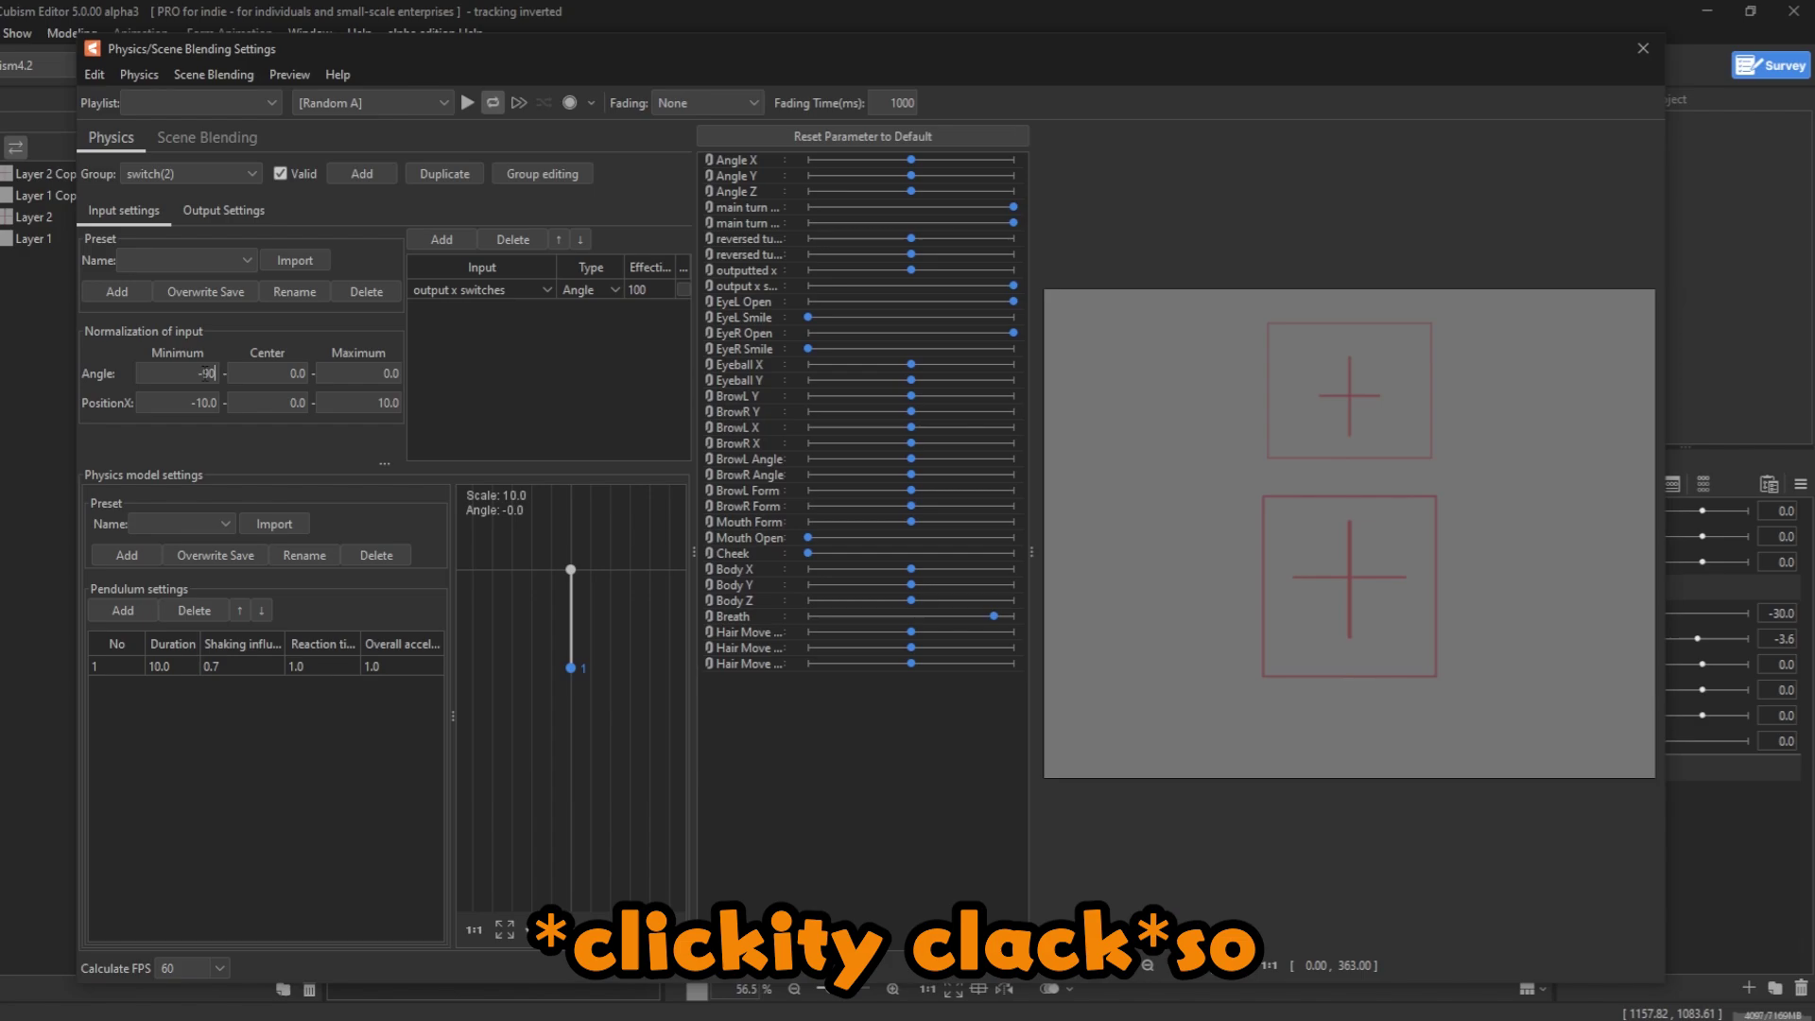
key("Return")
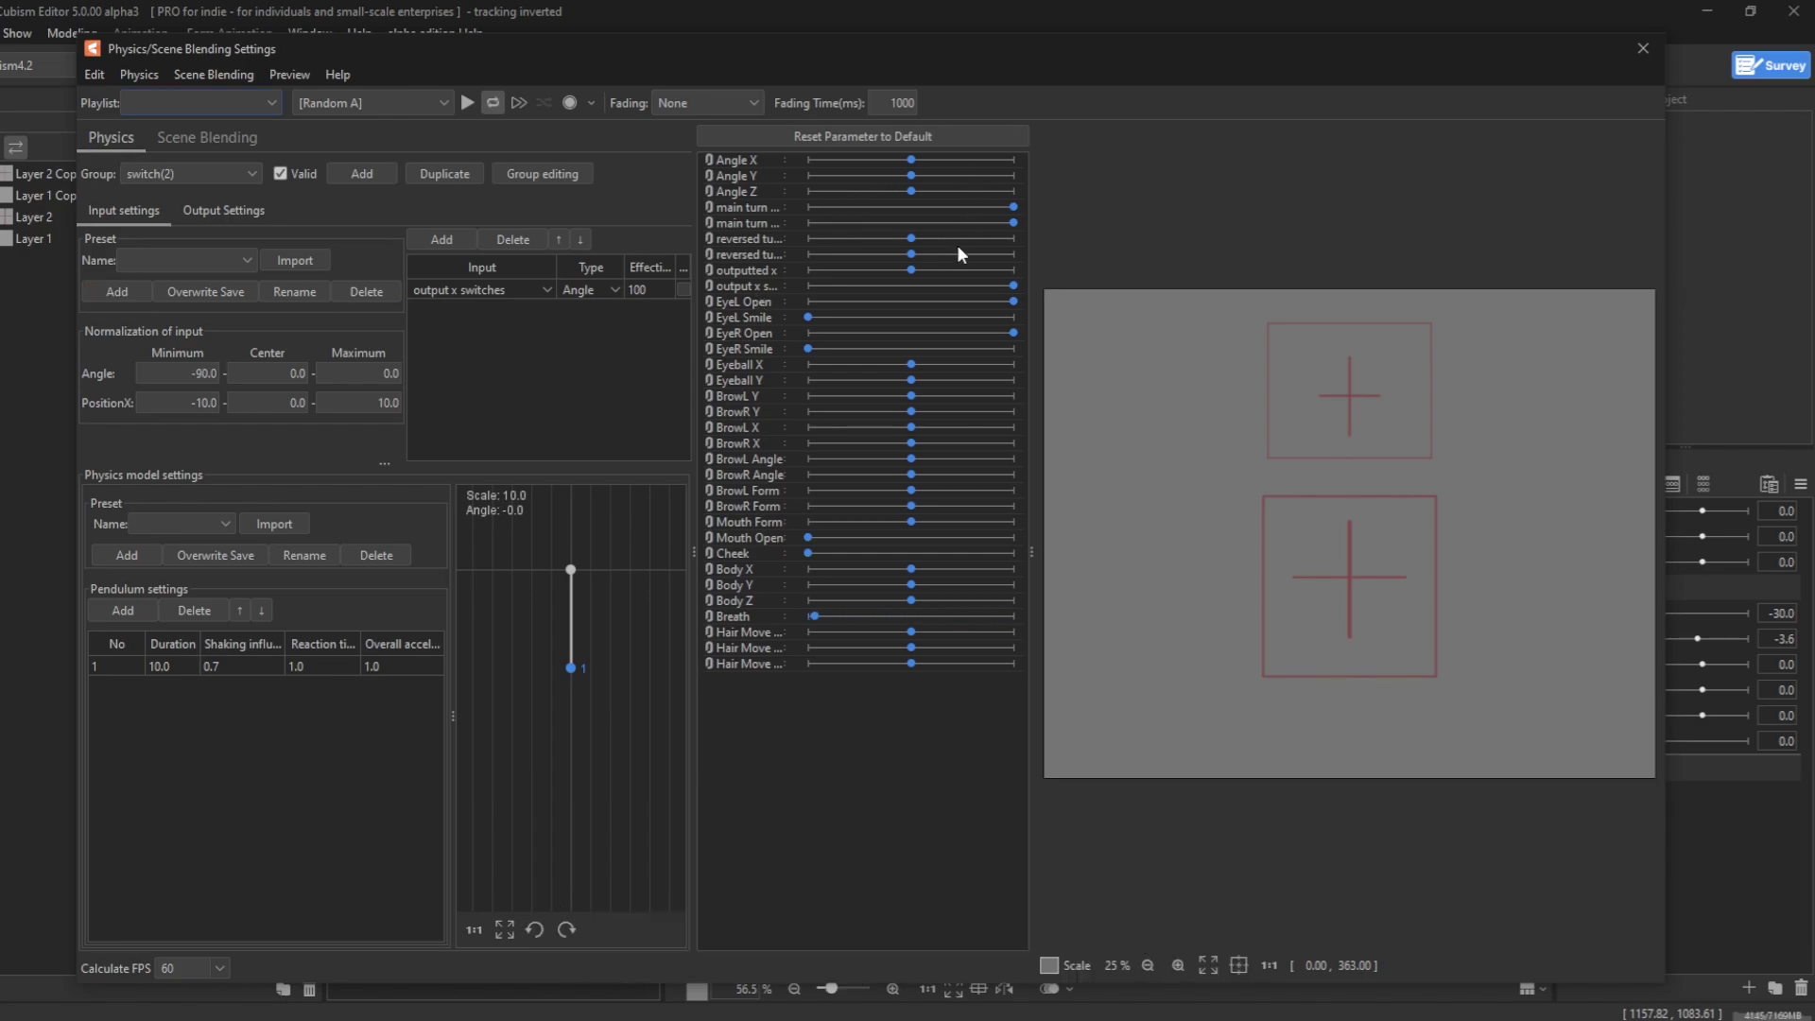
left_click_drag(988, 284, 737, 312)
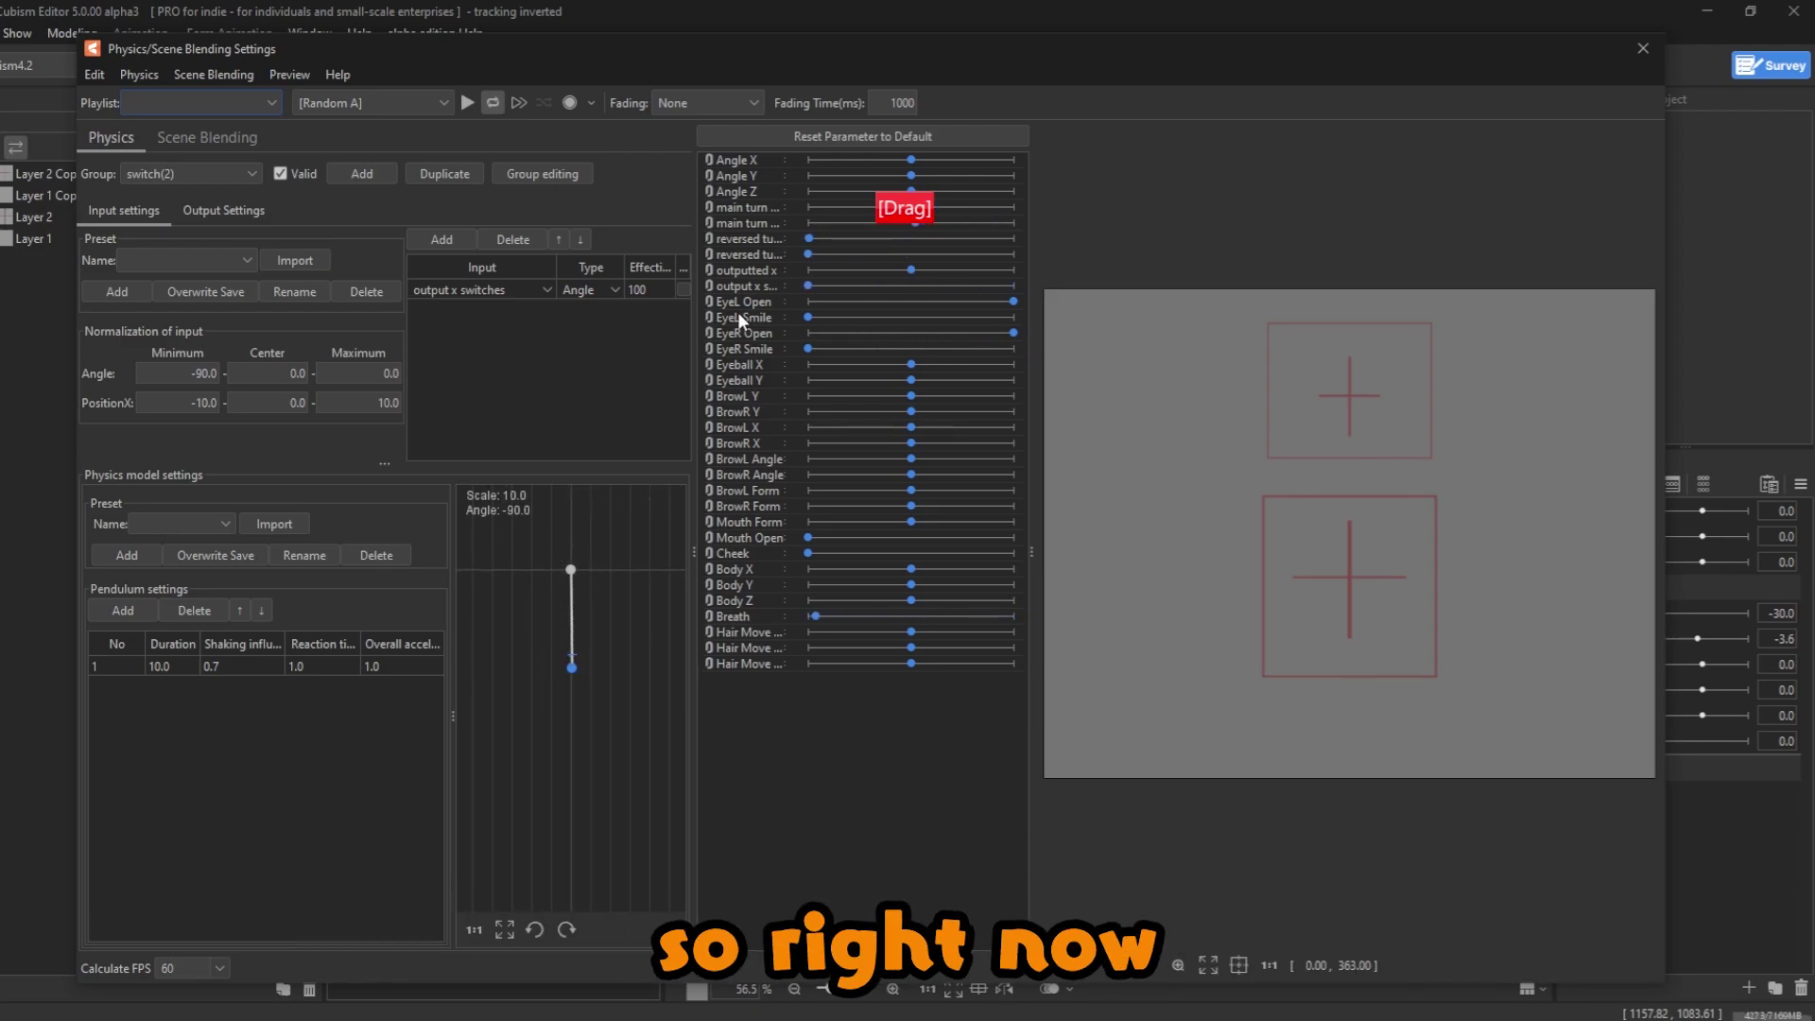
left_click_drag(1305, 380, 1644, 442)
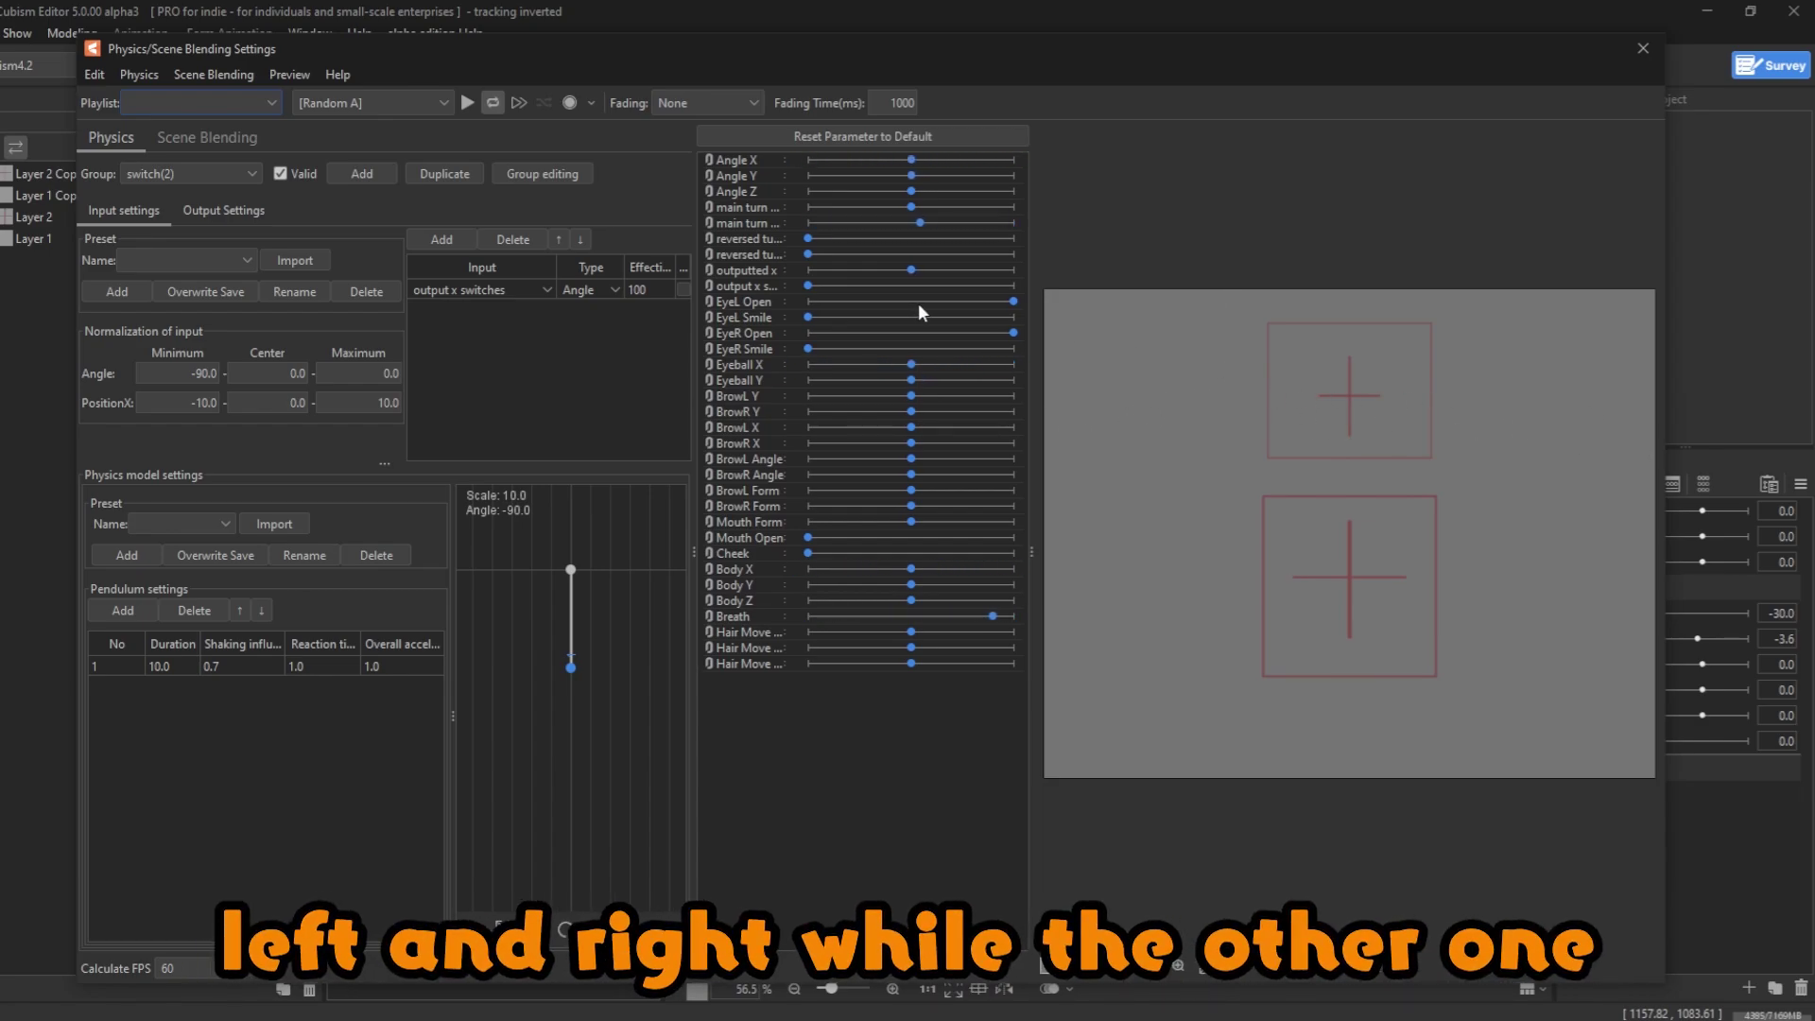
- In the outputted x group, turn the model in the preview and scale up its output with Increase Output
left_click(207, 173)
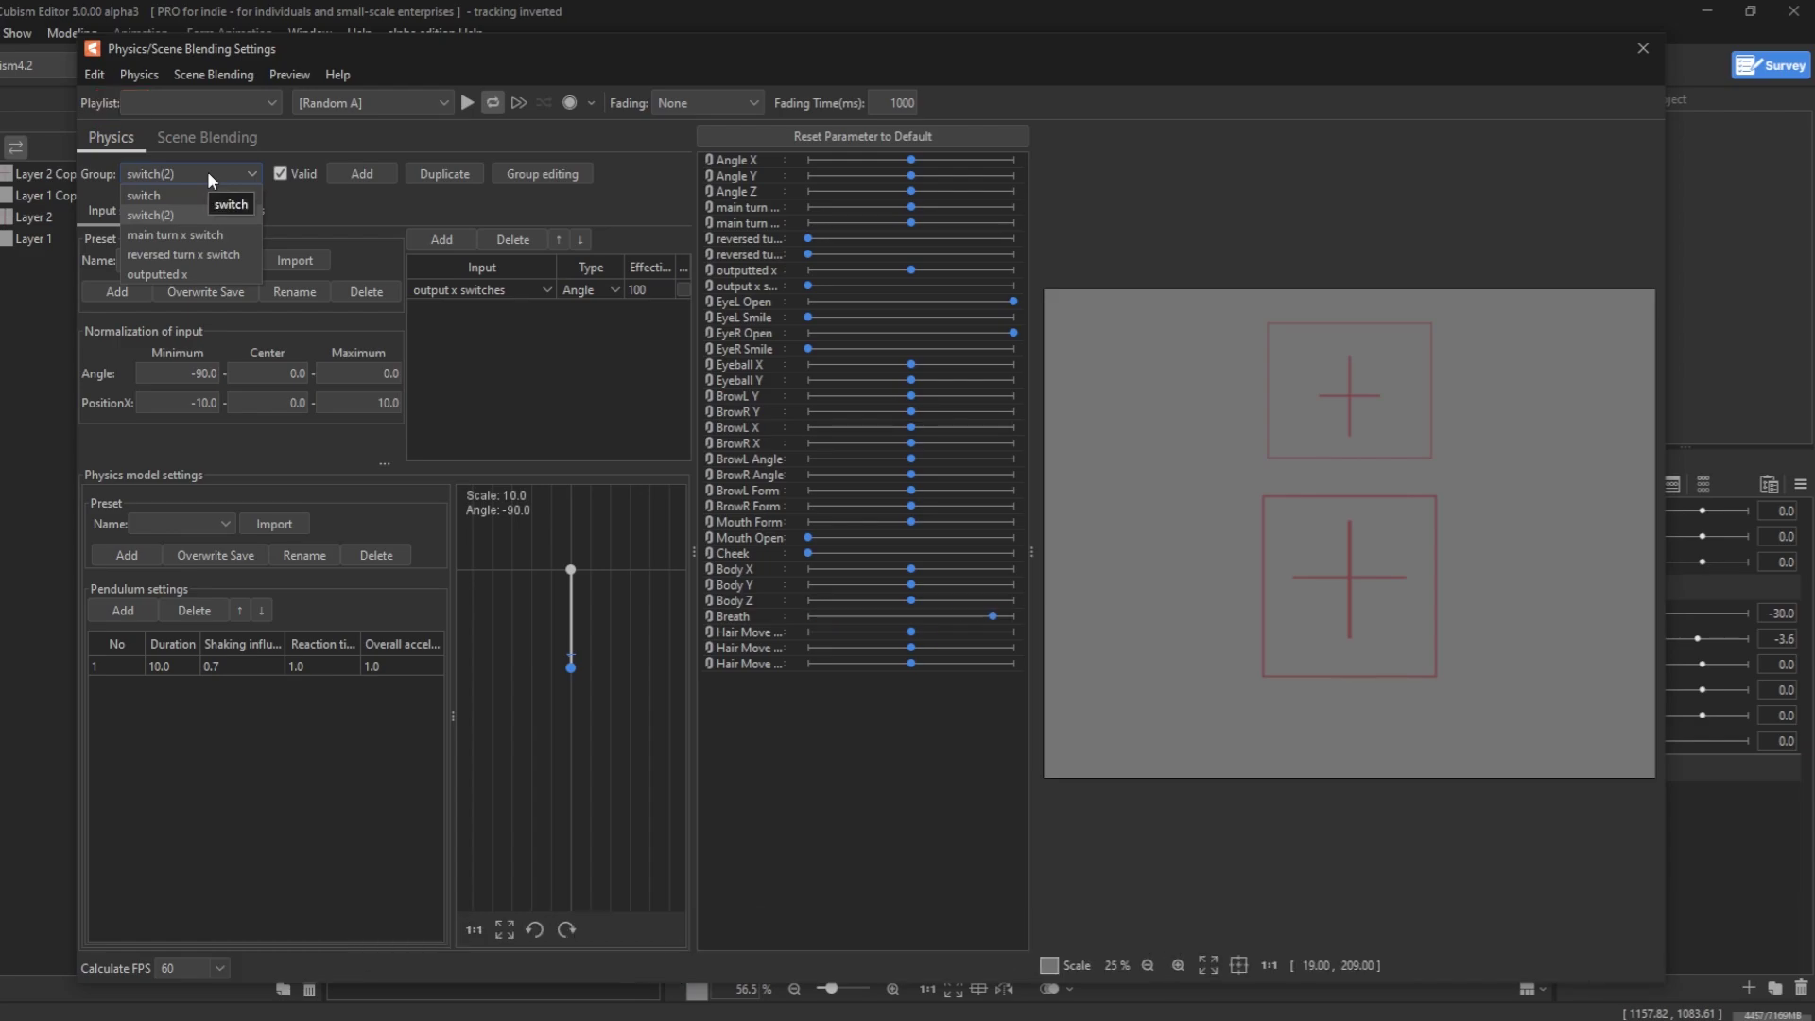
left_click(194, 268)
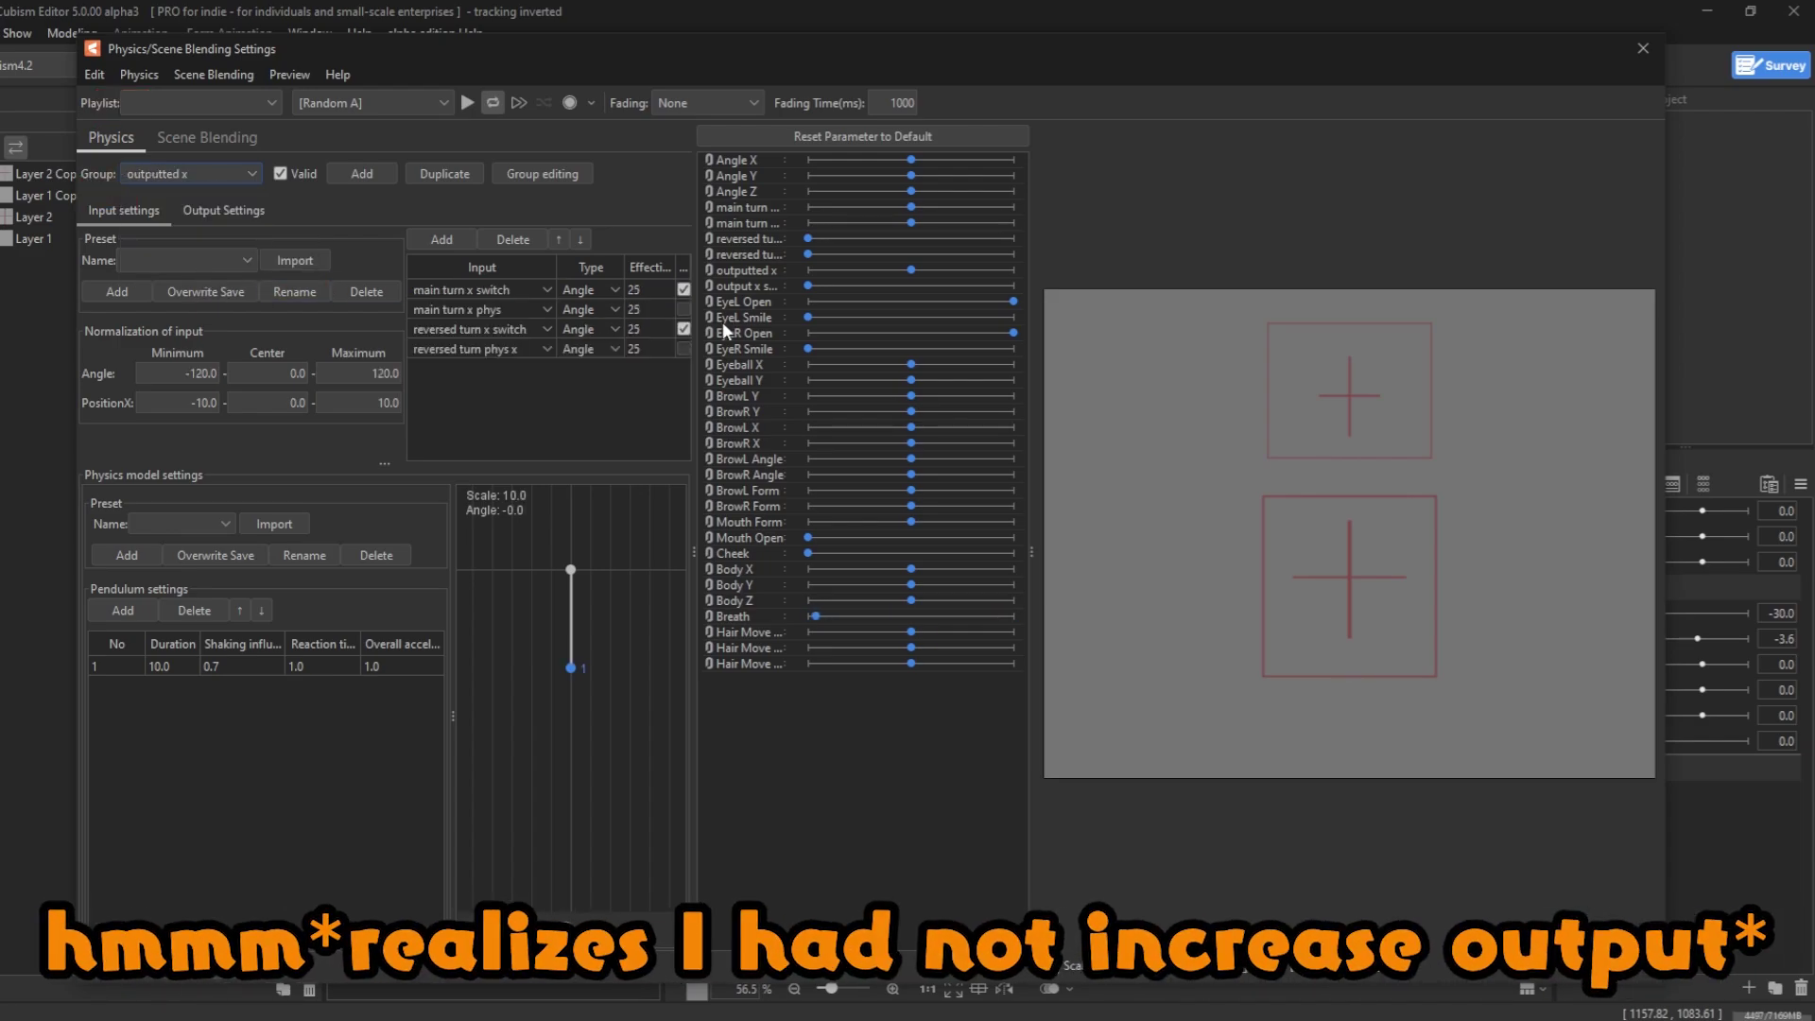
left_click_drag(1534, 475, 1799, 479)
left_click(222, 210)
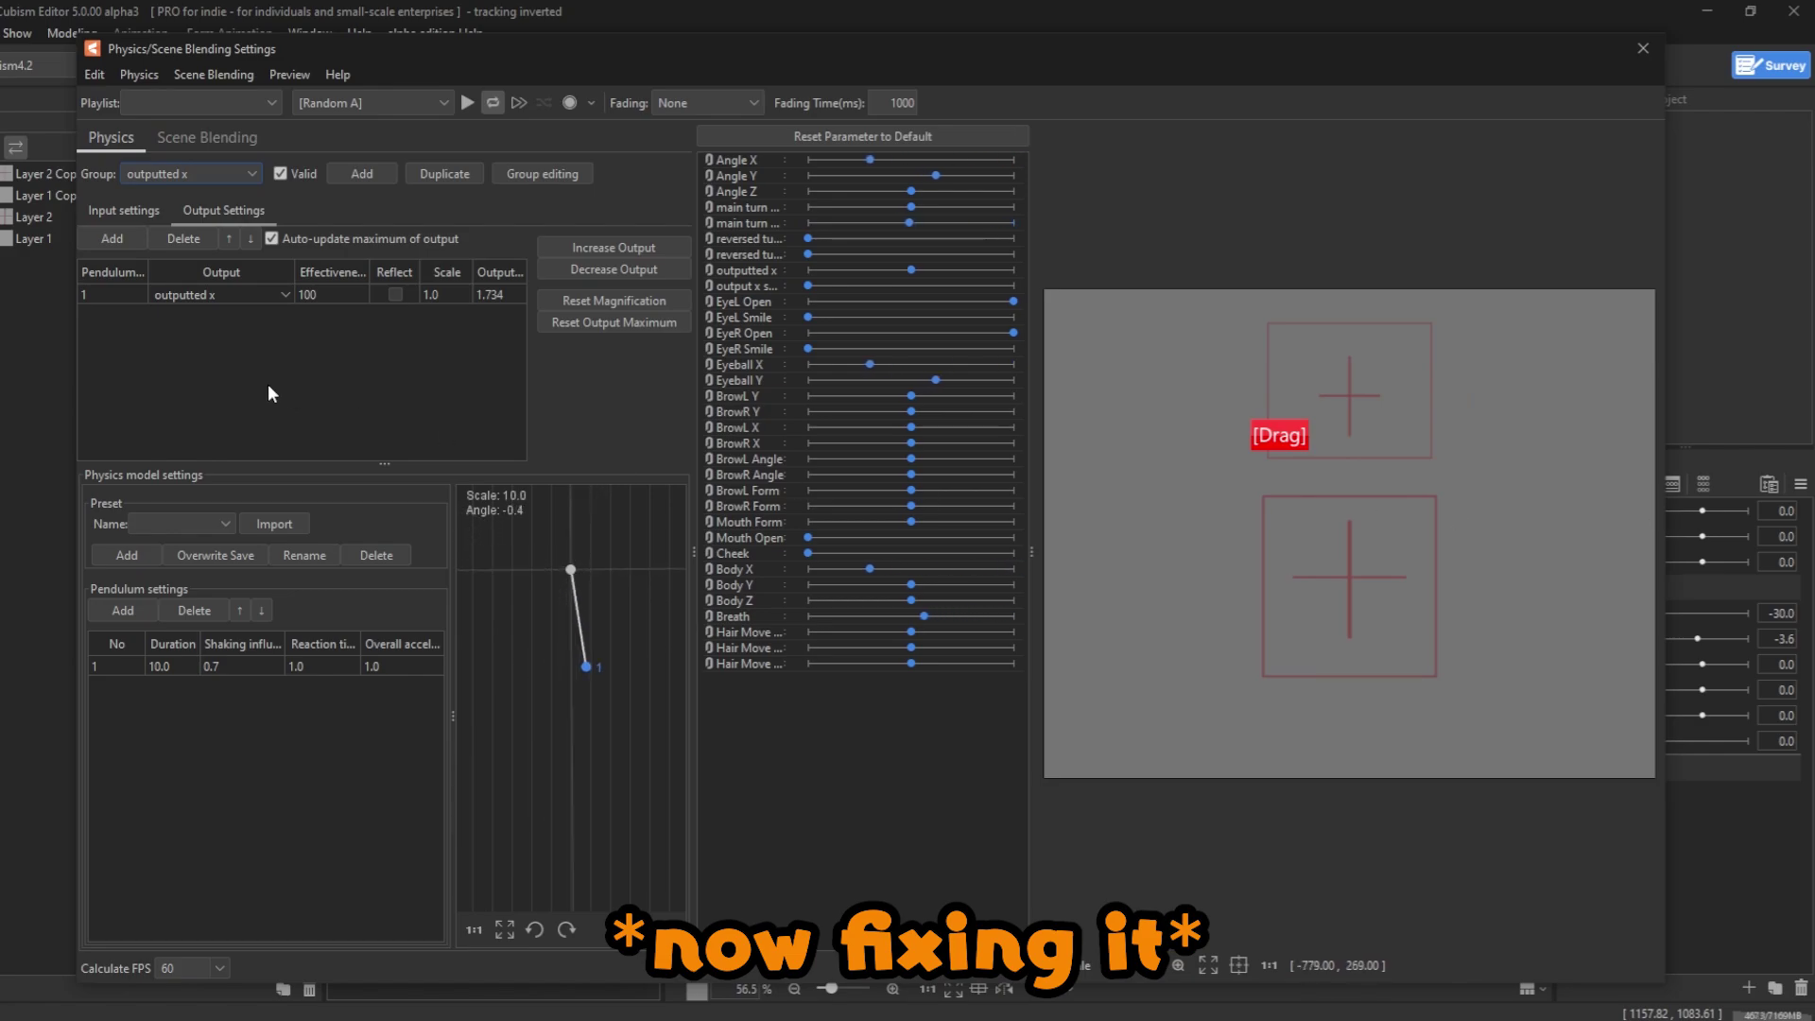
left_click(570, 254)
key("Return")
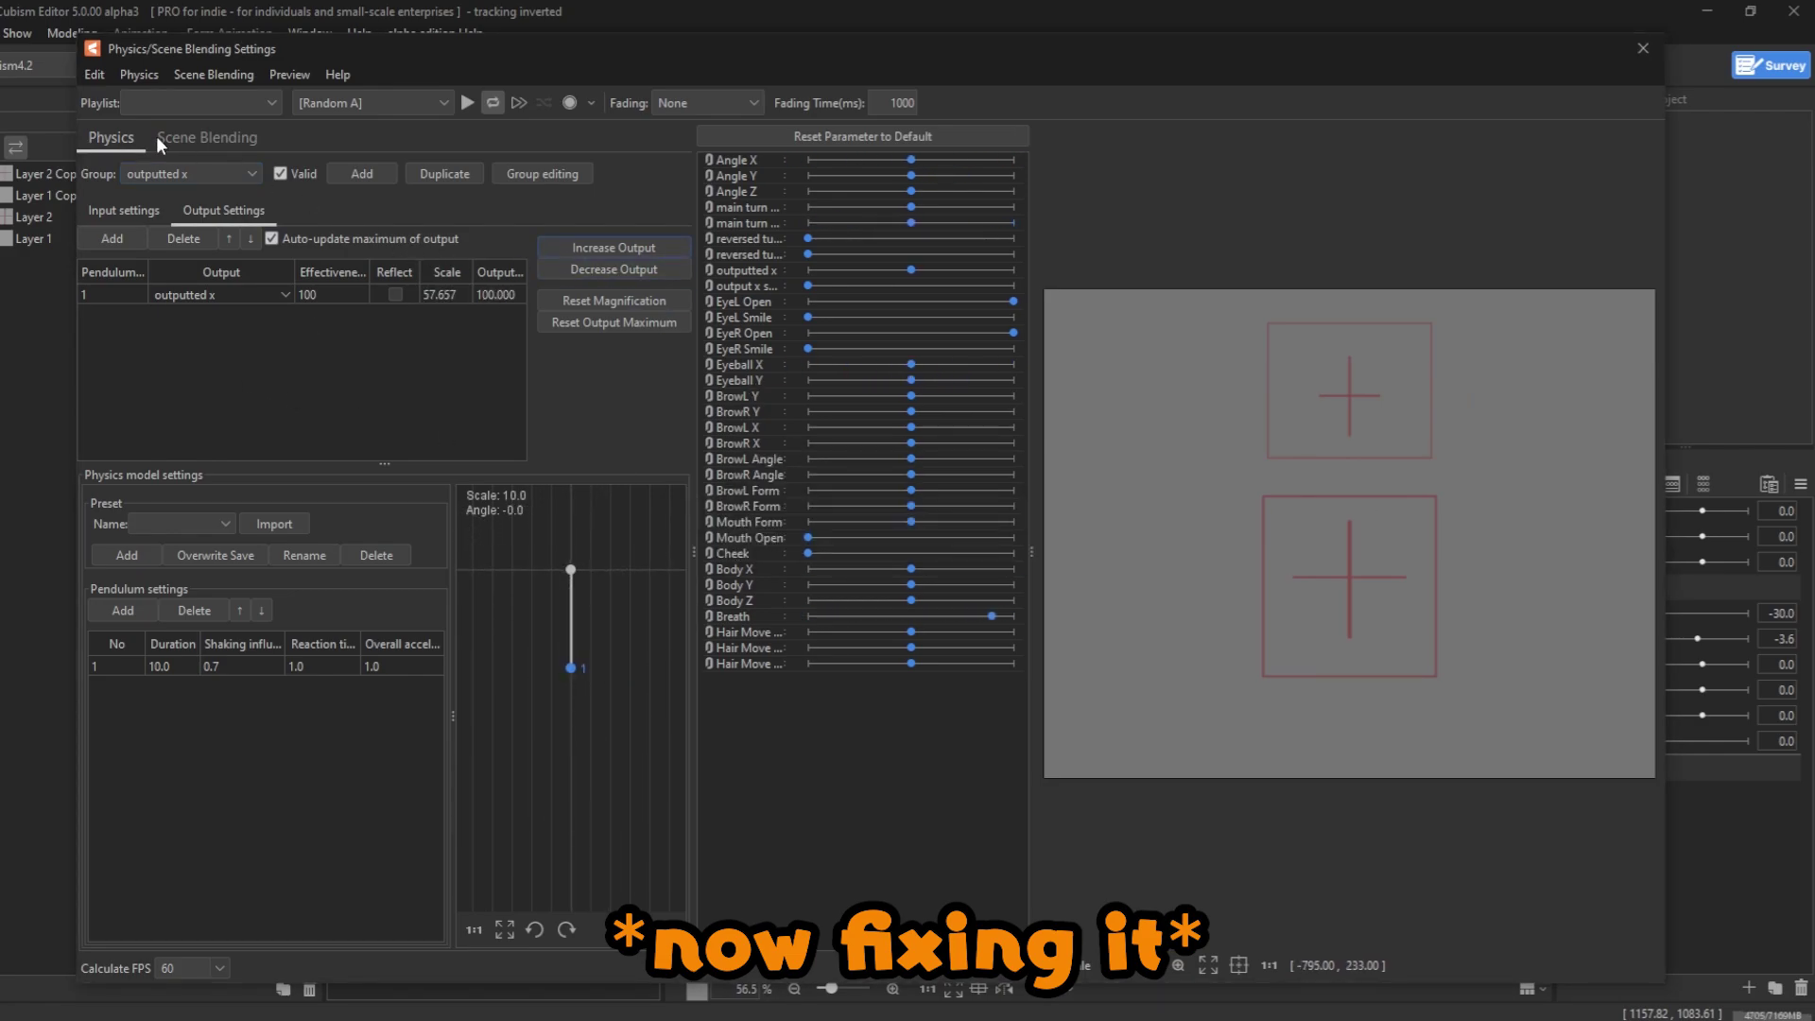
- Review switch(2)'s input settings and test normal and inverted tracking by moving output x switches and turning the model
left_click(172, 170)
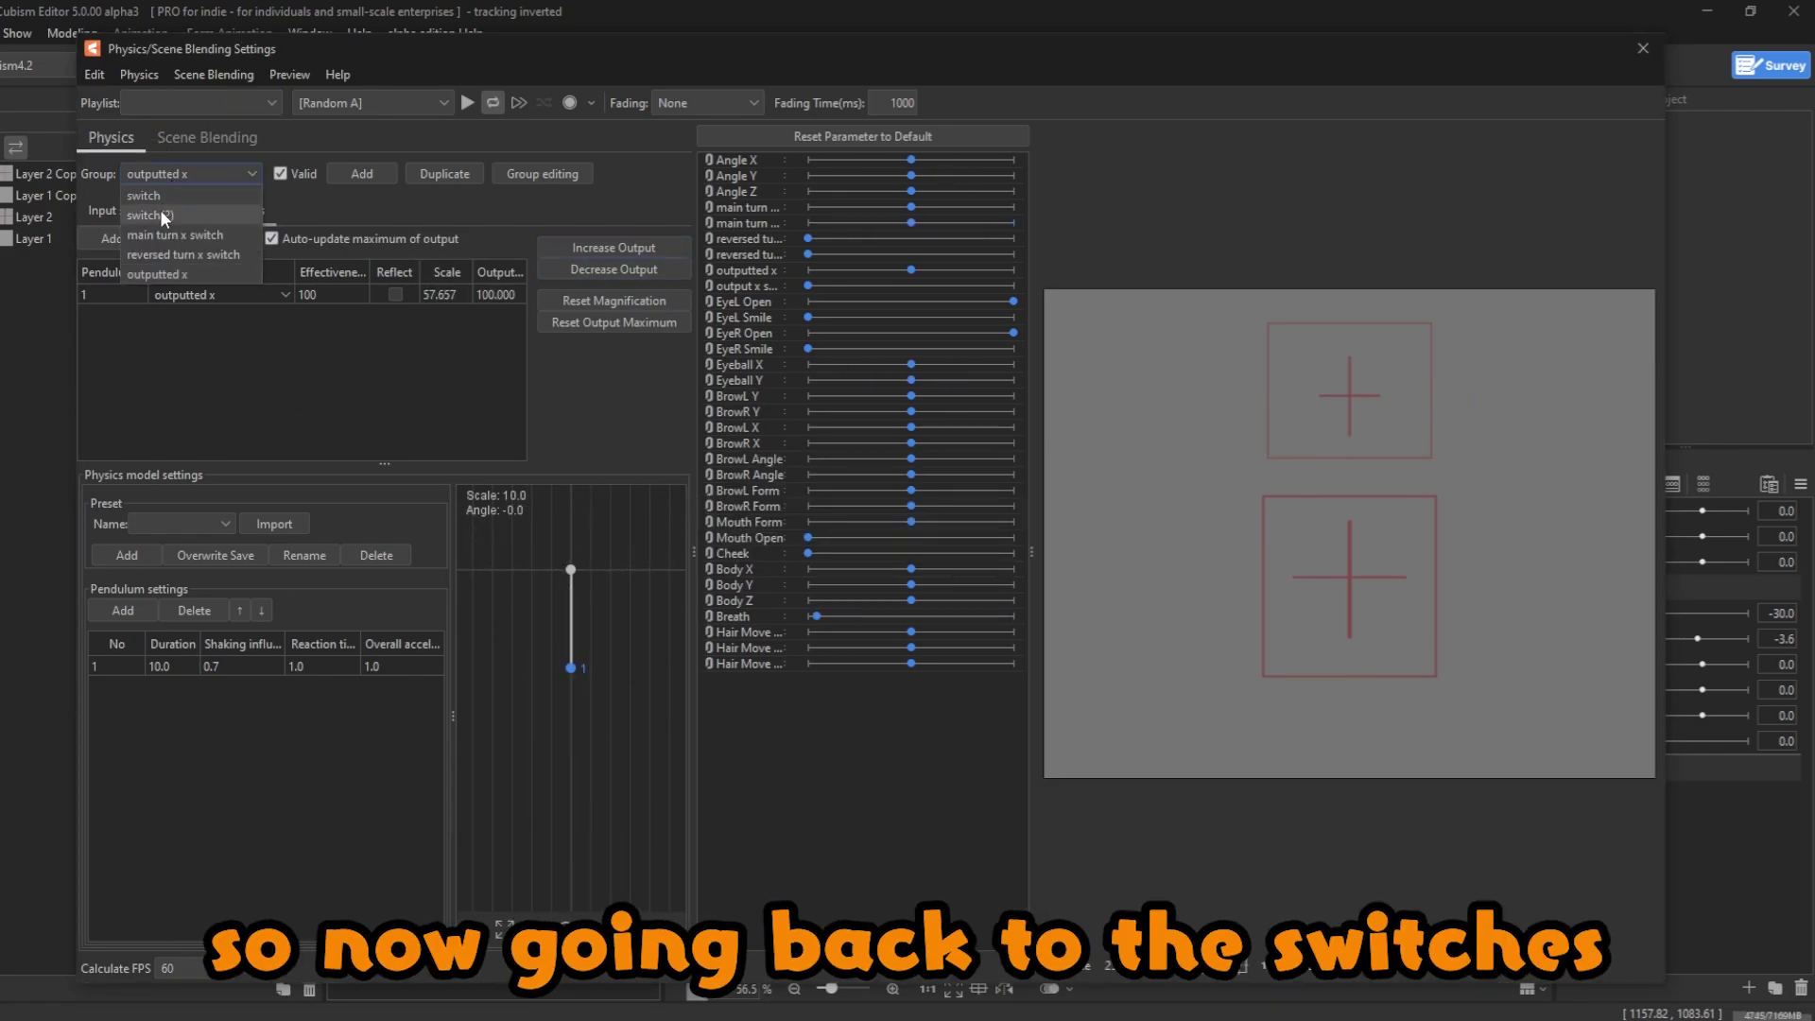
left_click(161, 214)
left_click(116, 209)
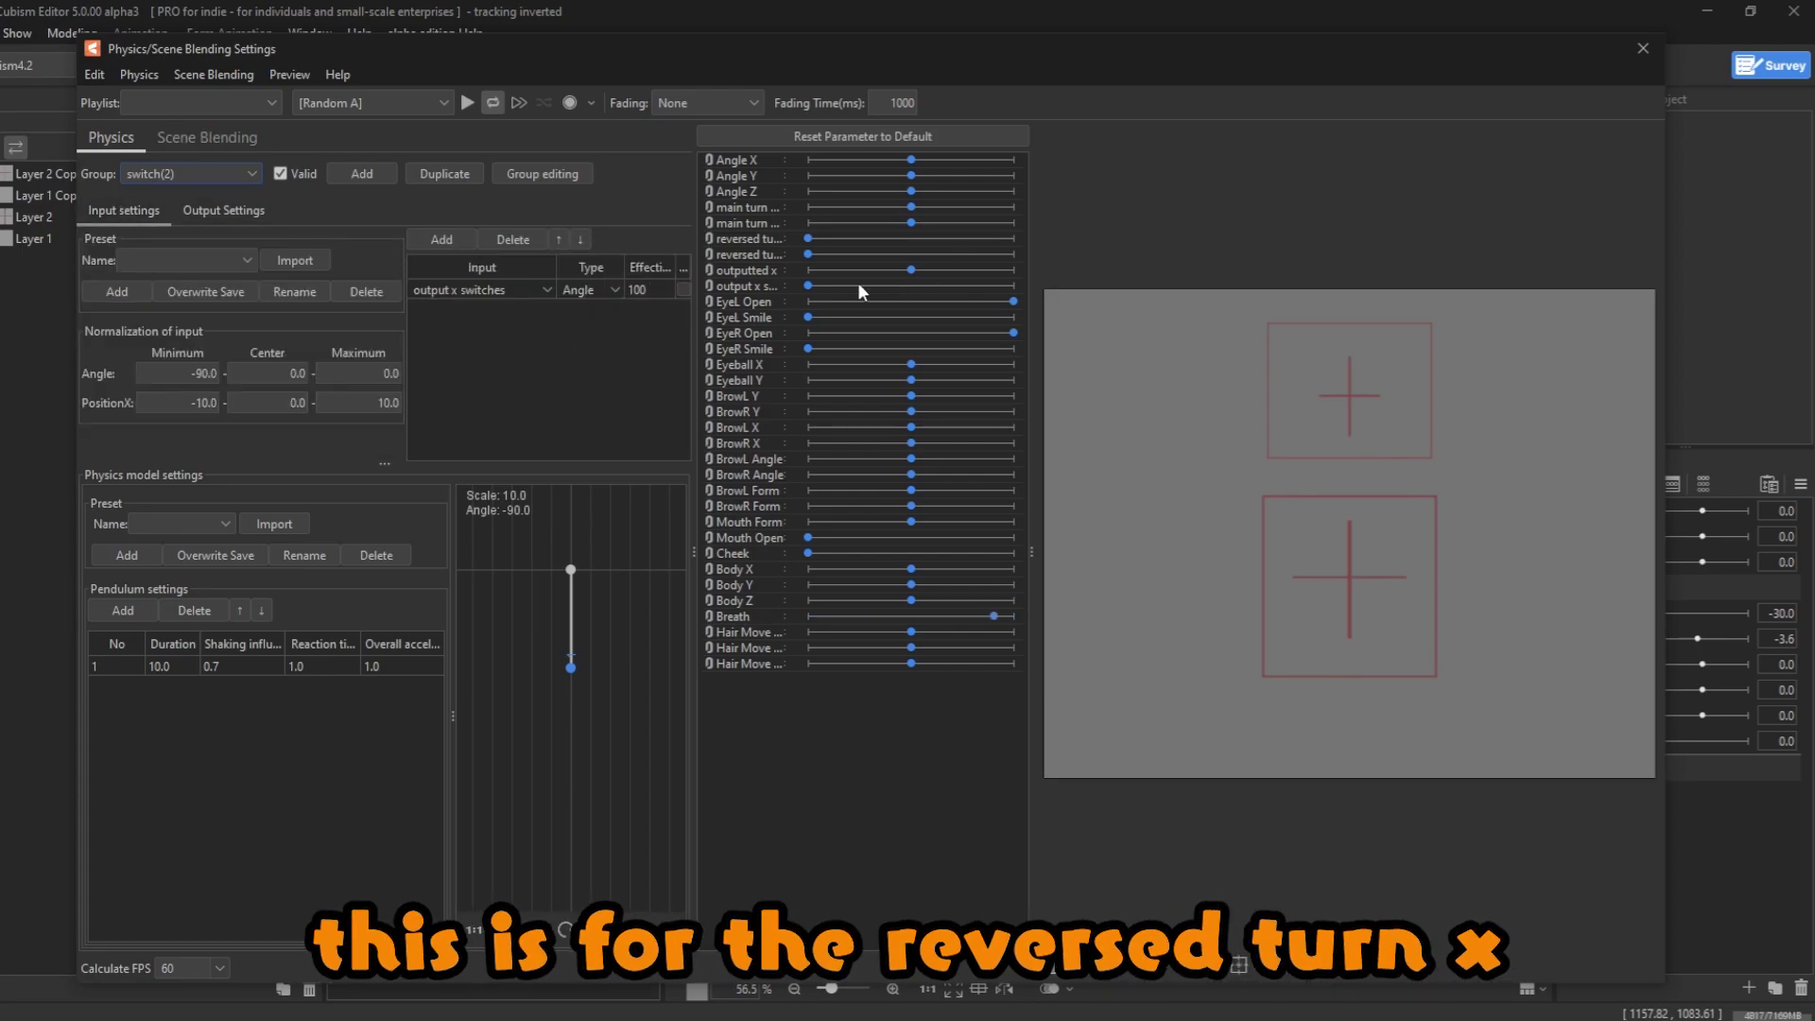
left_click_drag(810, 285, 1041, 336)
left_click_drag(1205, 319, 1331, 423)
left_click_drag(1273, 357, 1008, 431)
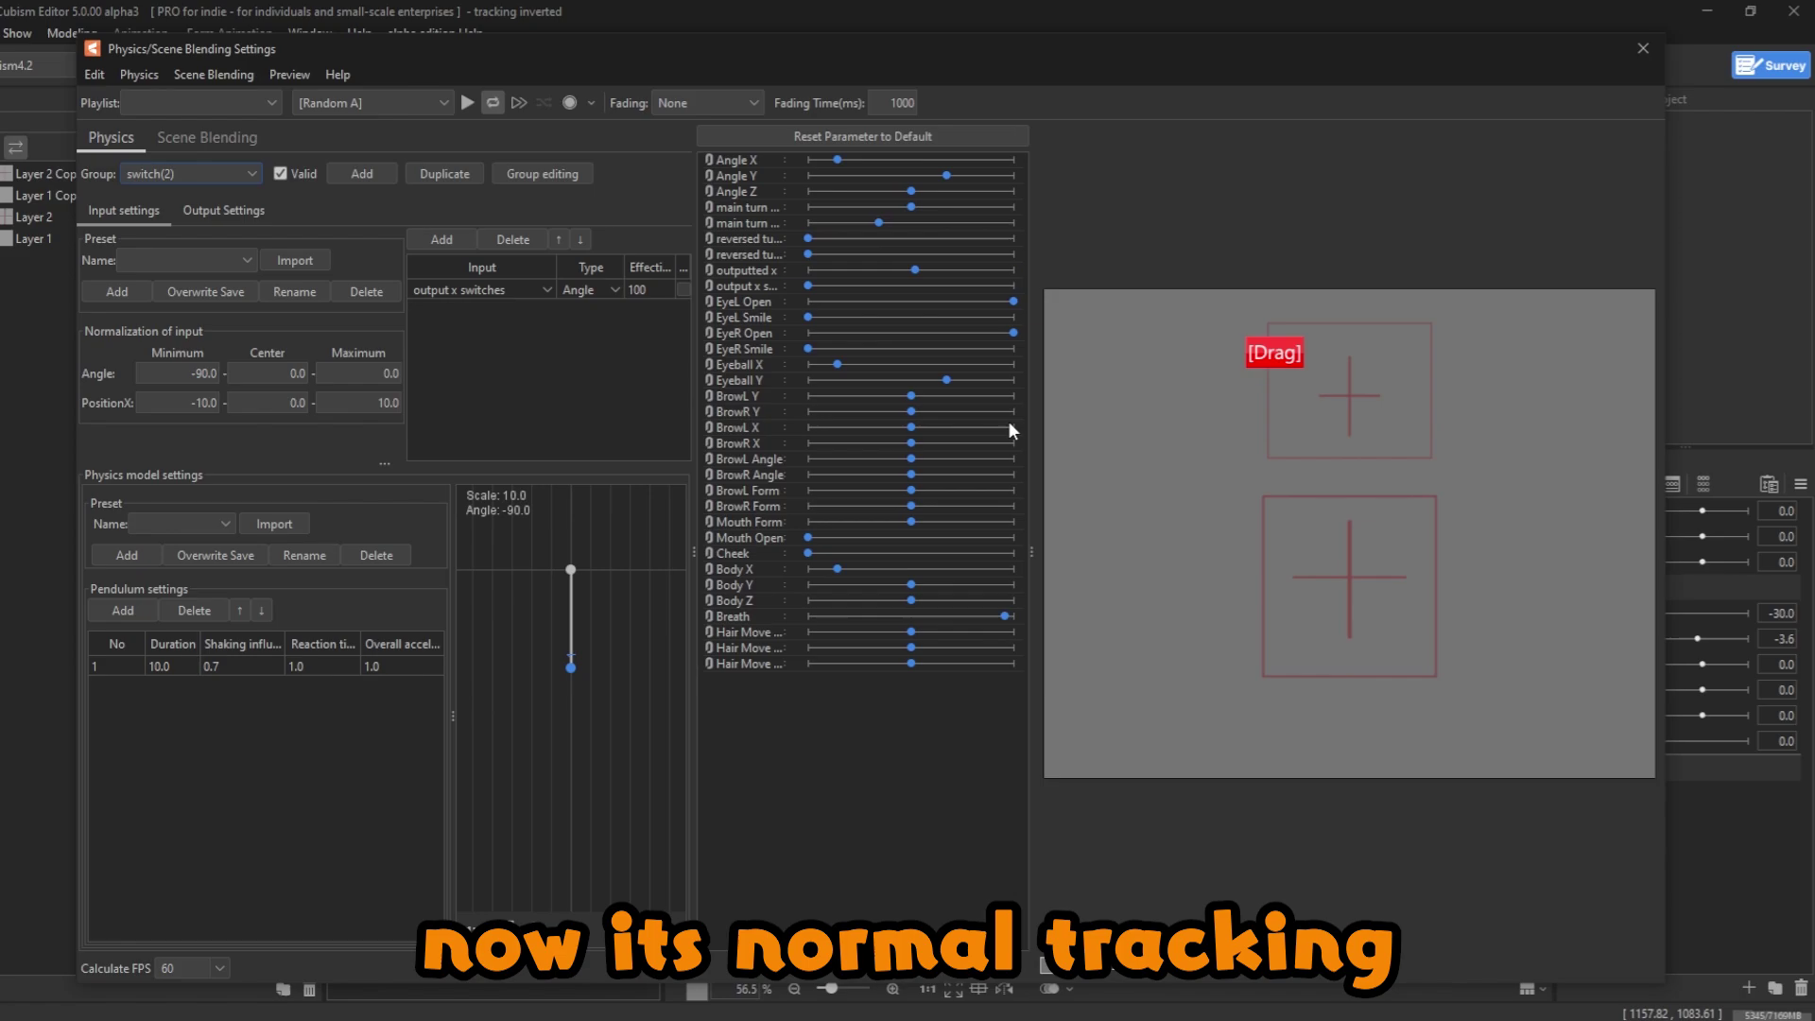
left_click(1643, 48)
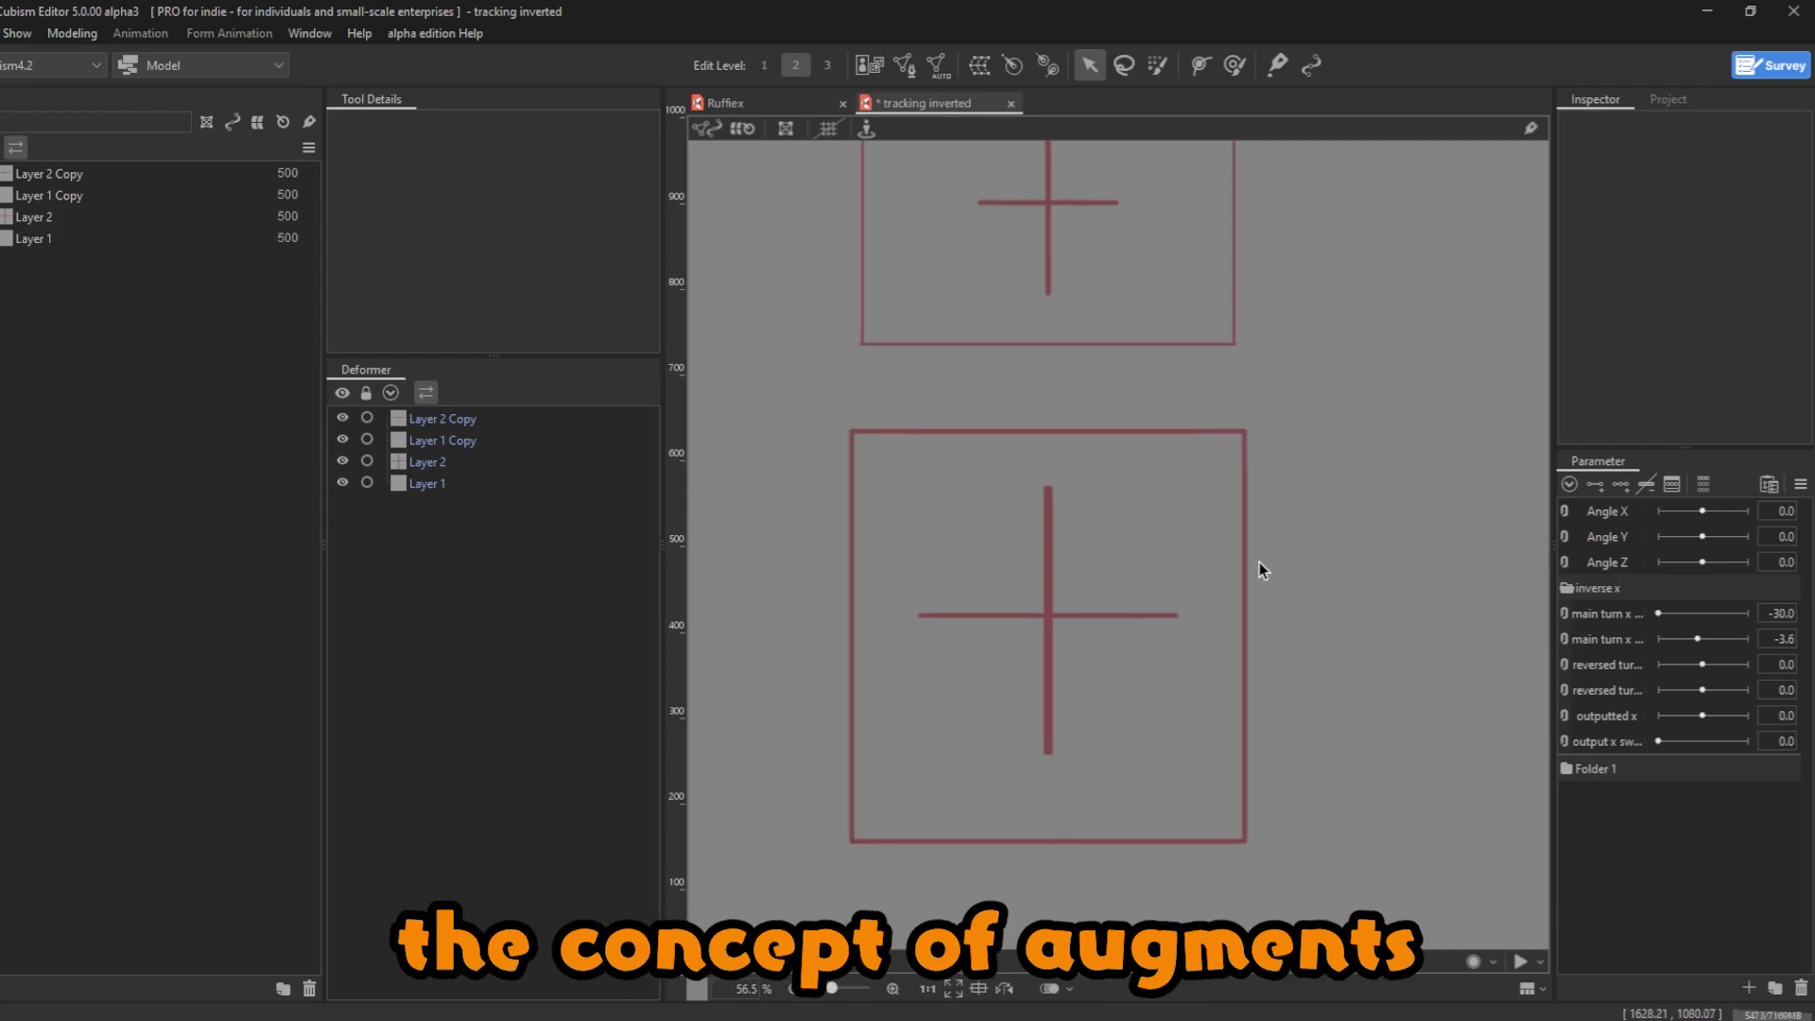
- Reopen the physics settings and add a group named aug x with the x aug input preset
key("ctrl+Return")
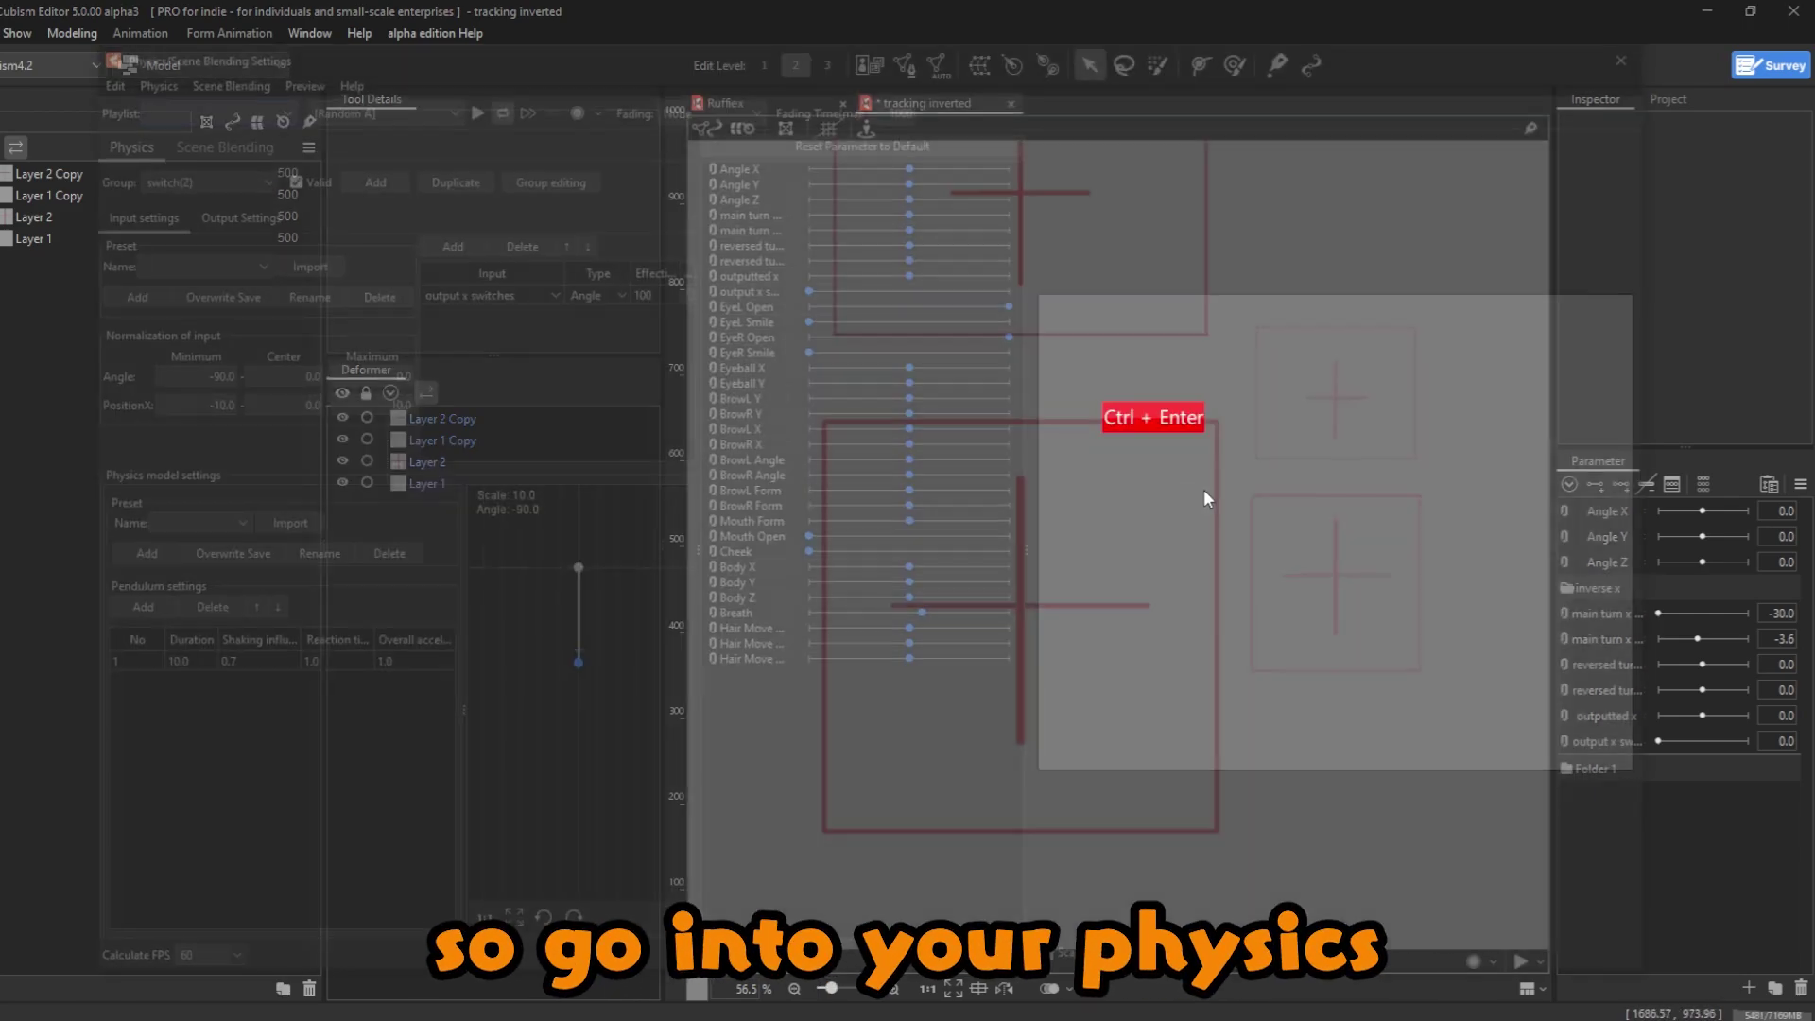
left_click(378, 177)
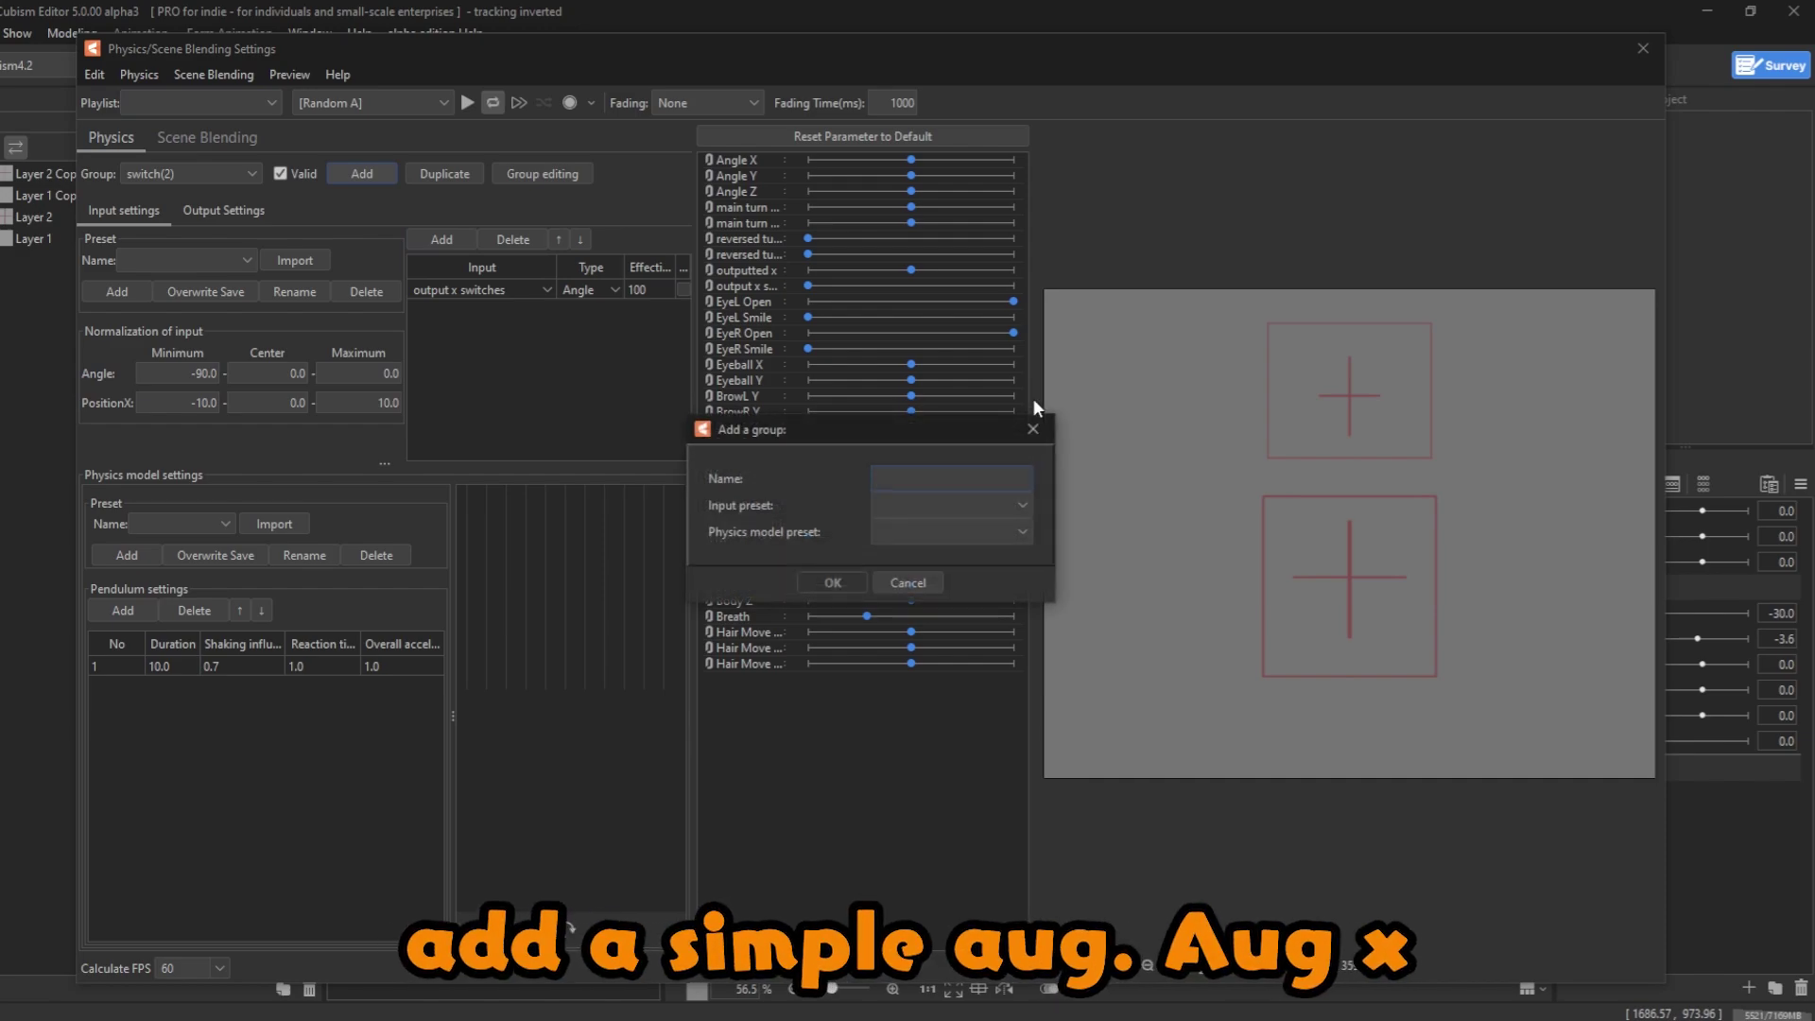
type("aug x")
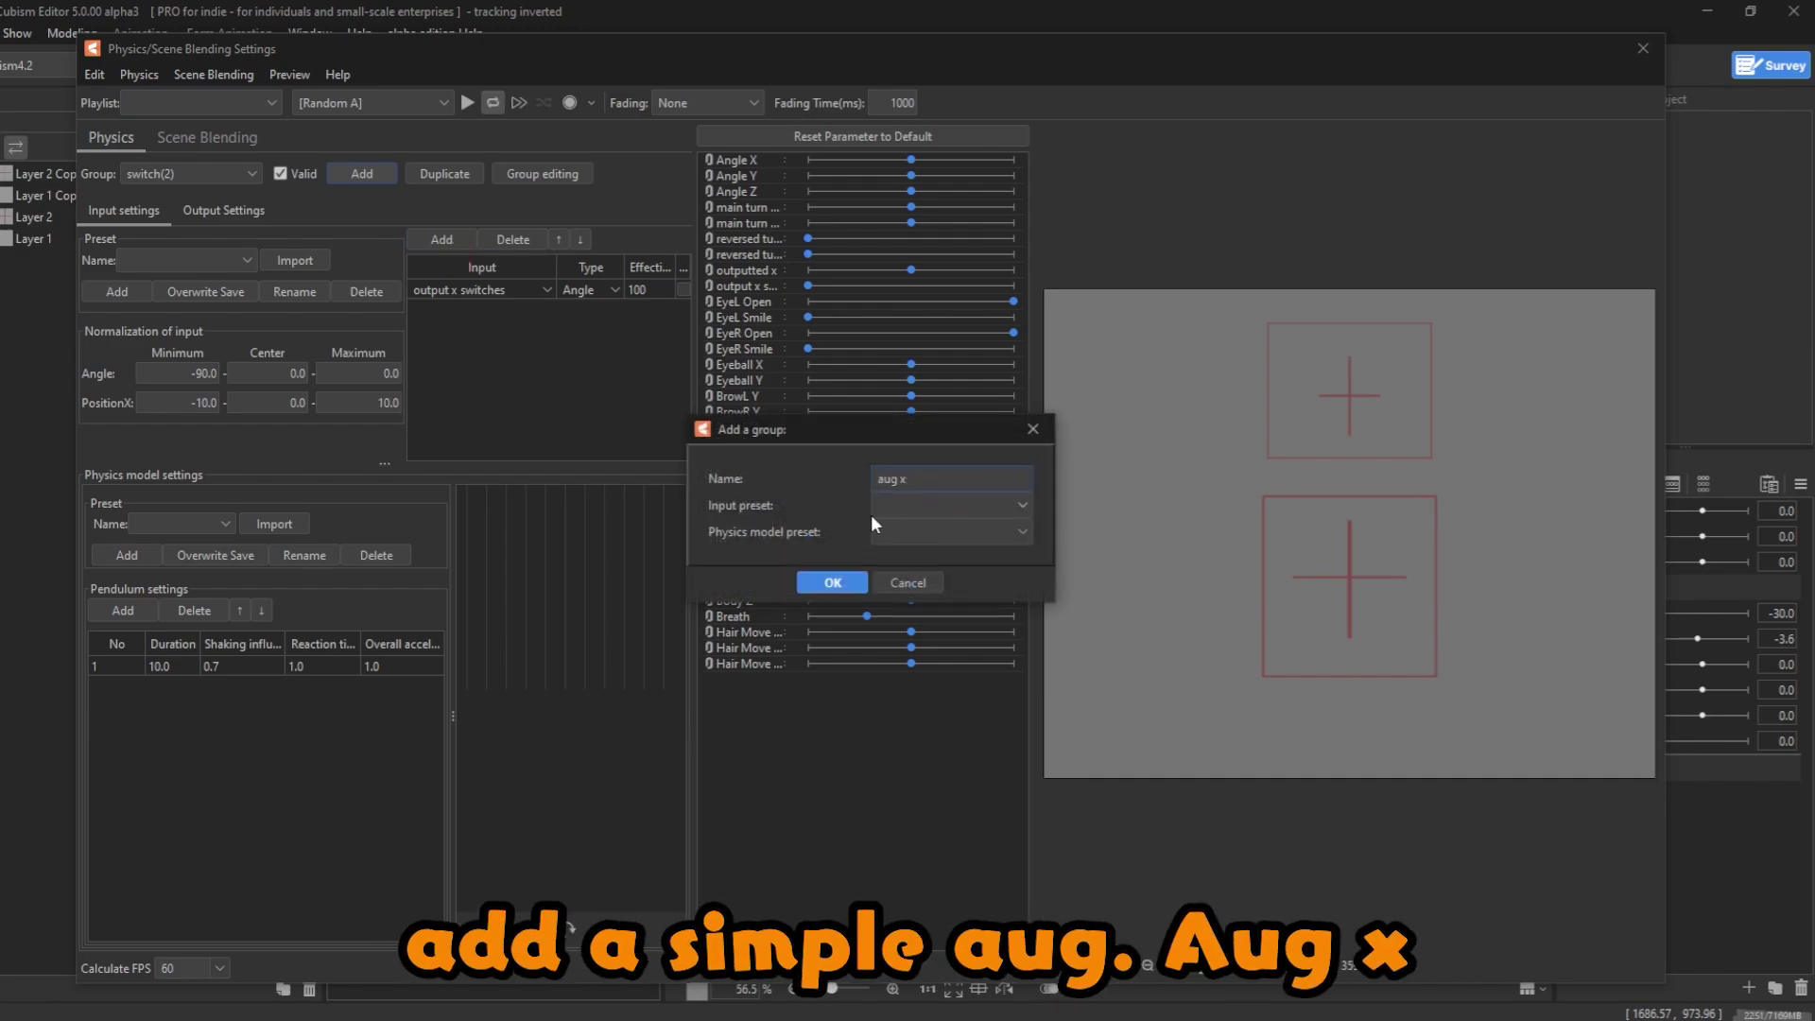
left_click(928, 502)
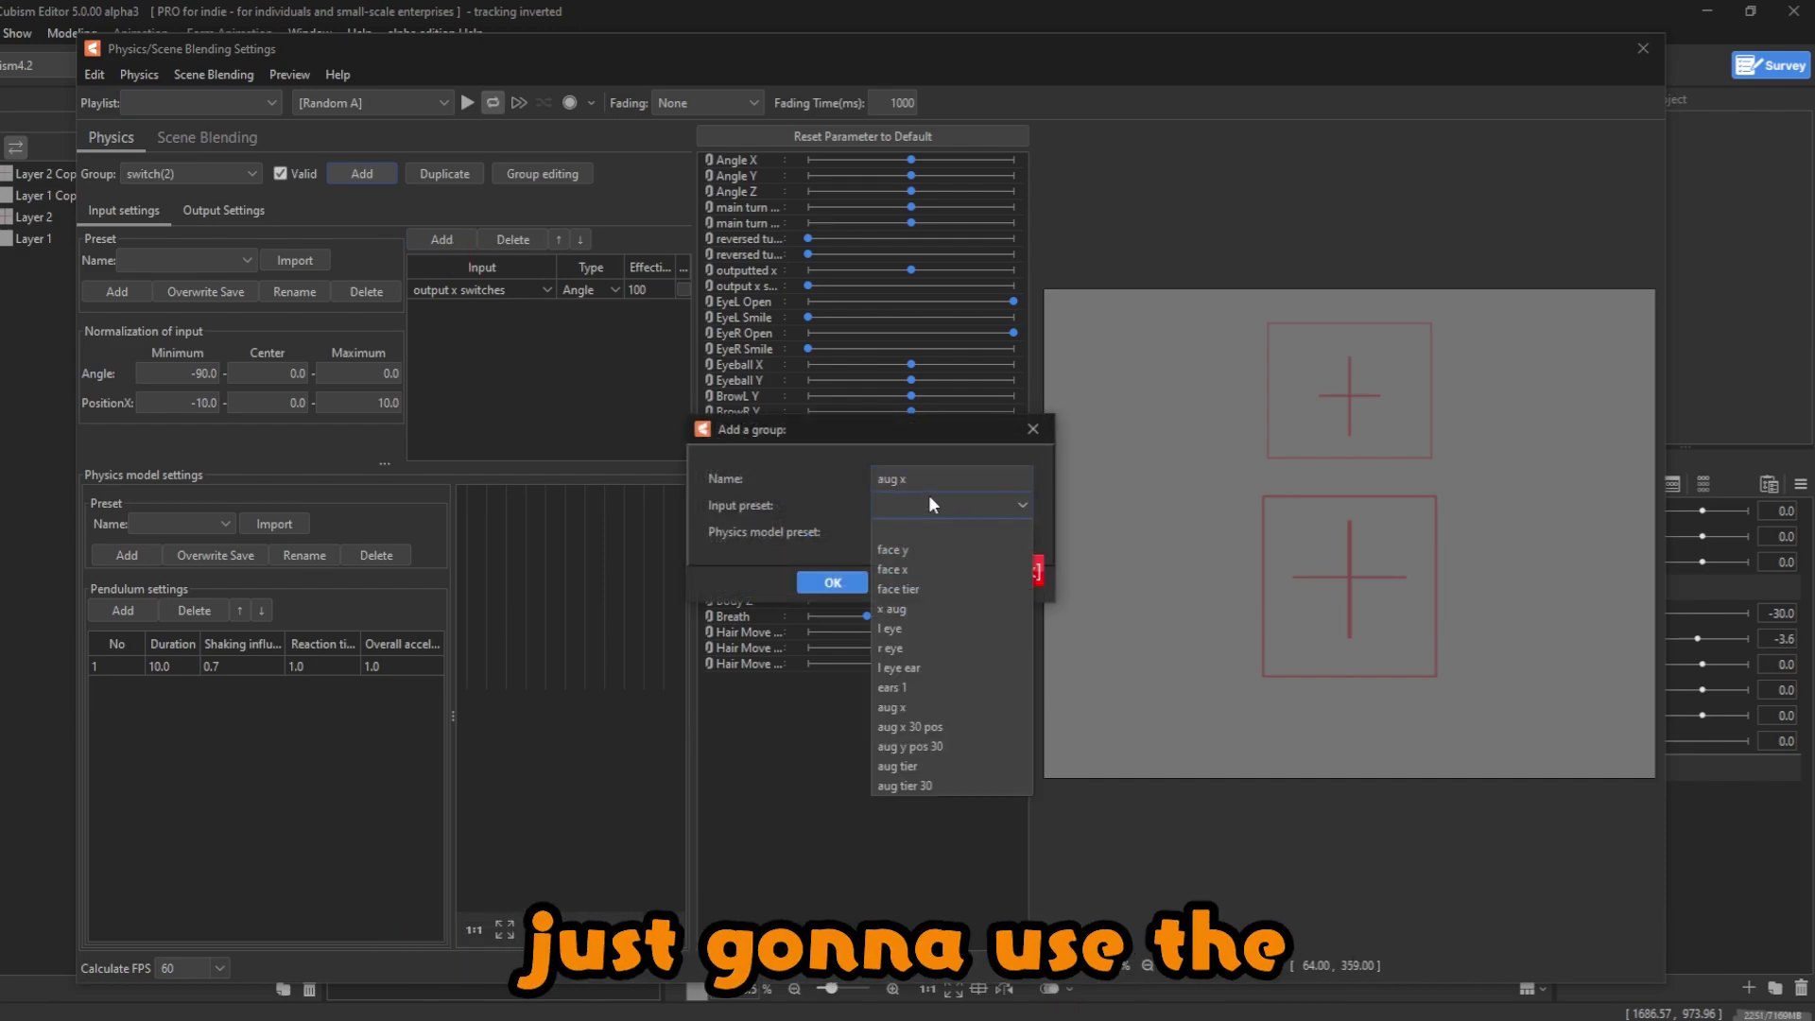
left_click(903, 613)
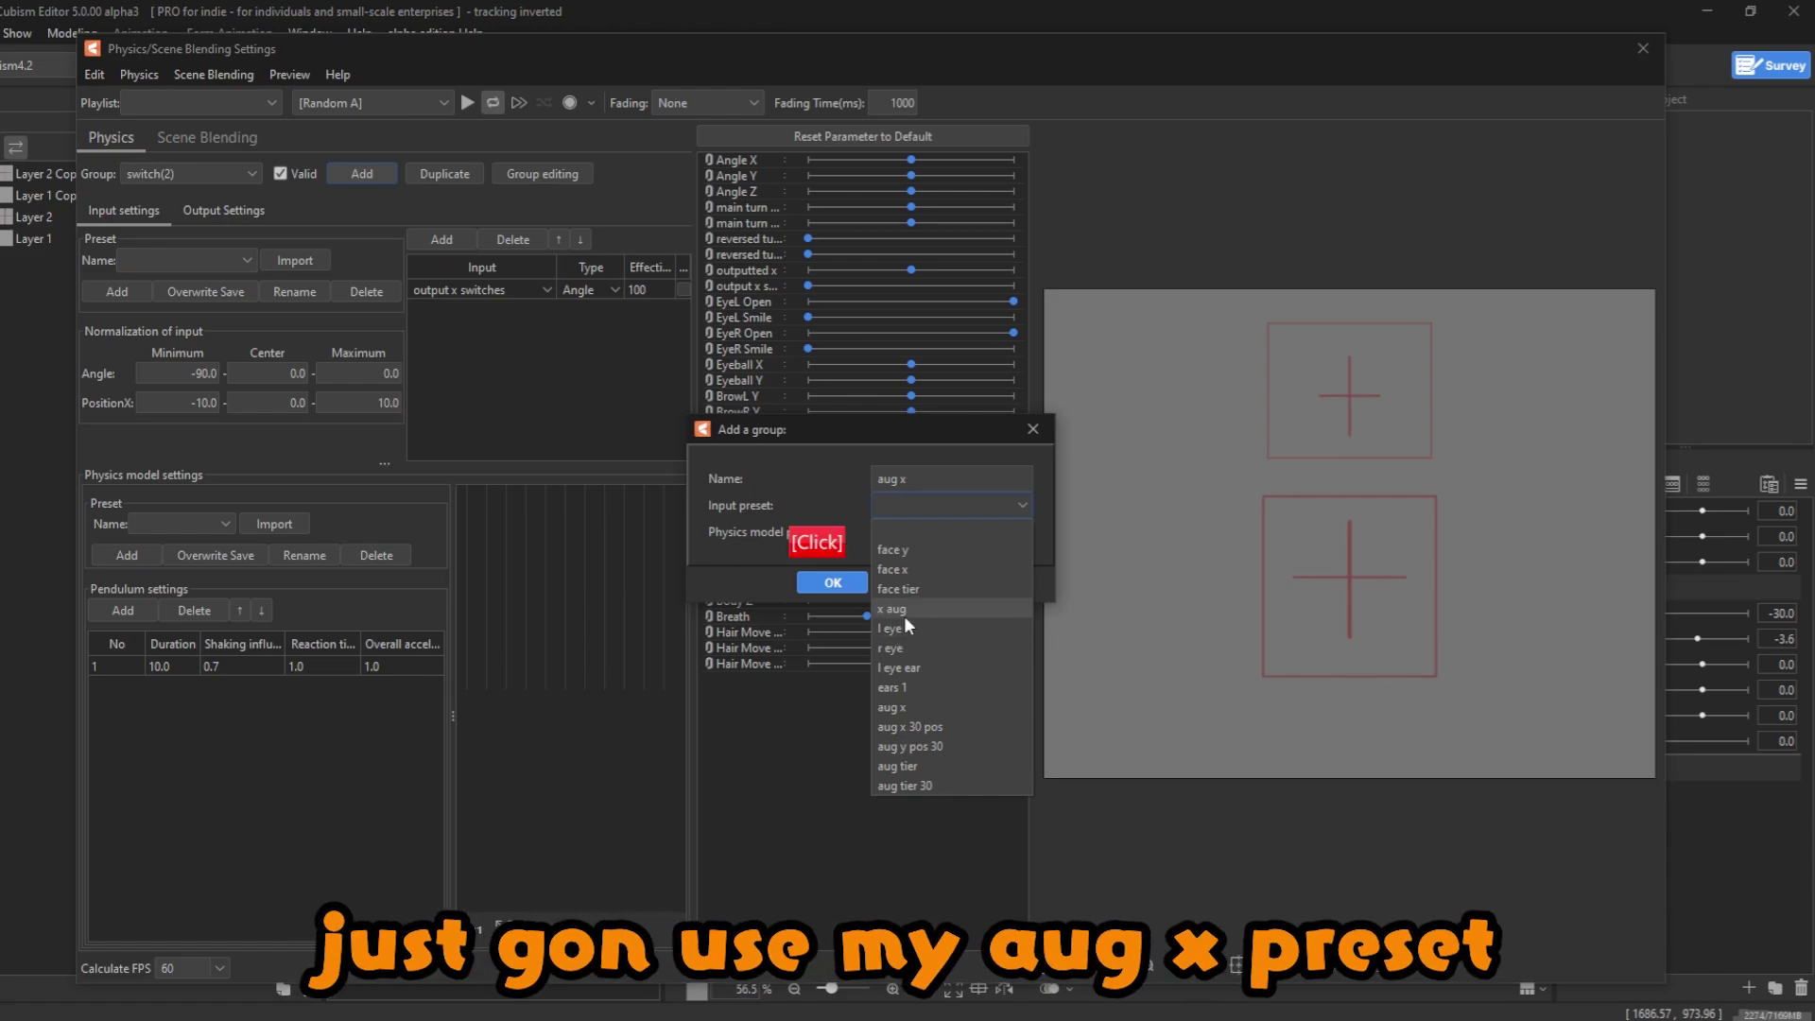
left_click(832, 582)
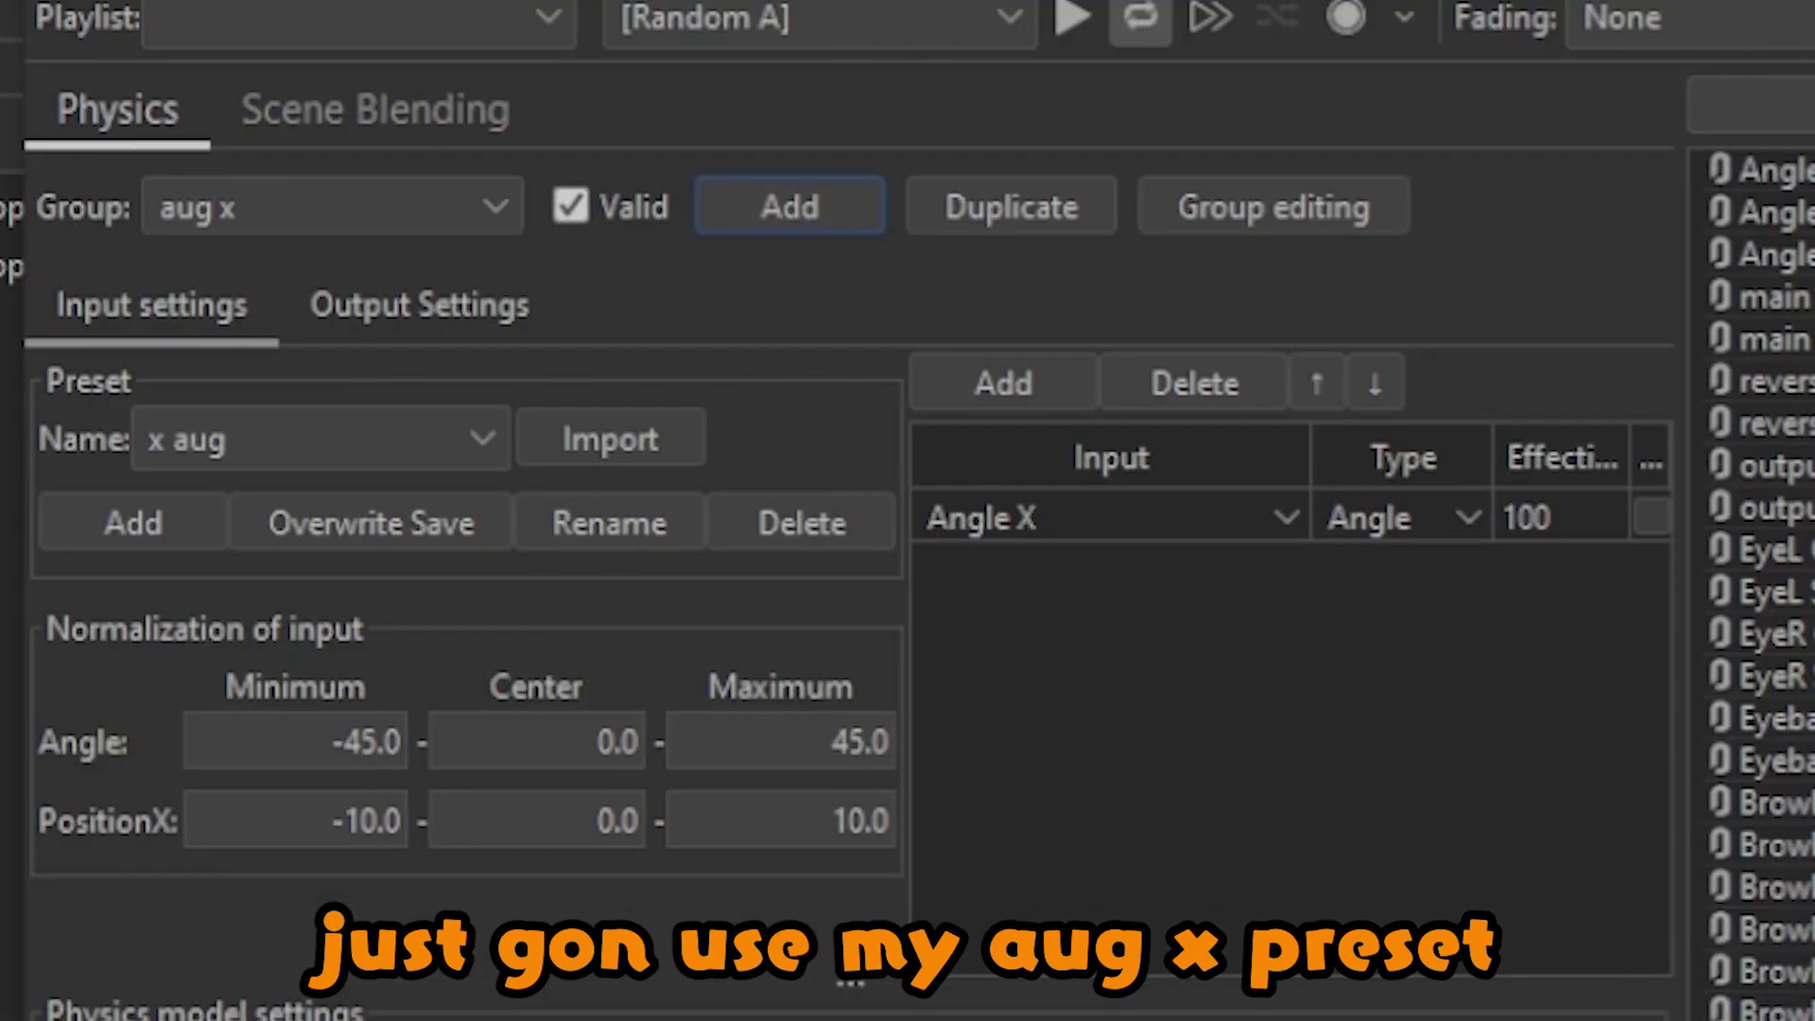
- Add a pendulum to the aug x group and set its shaking influence to 0.7
left_click(123, 609)
right_click(232, 660)
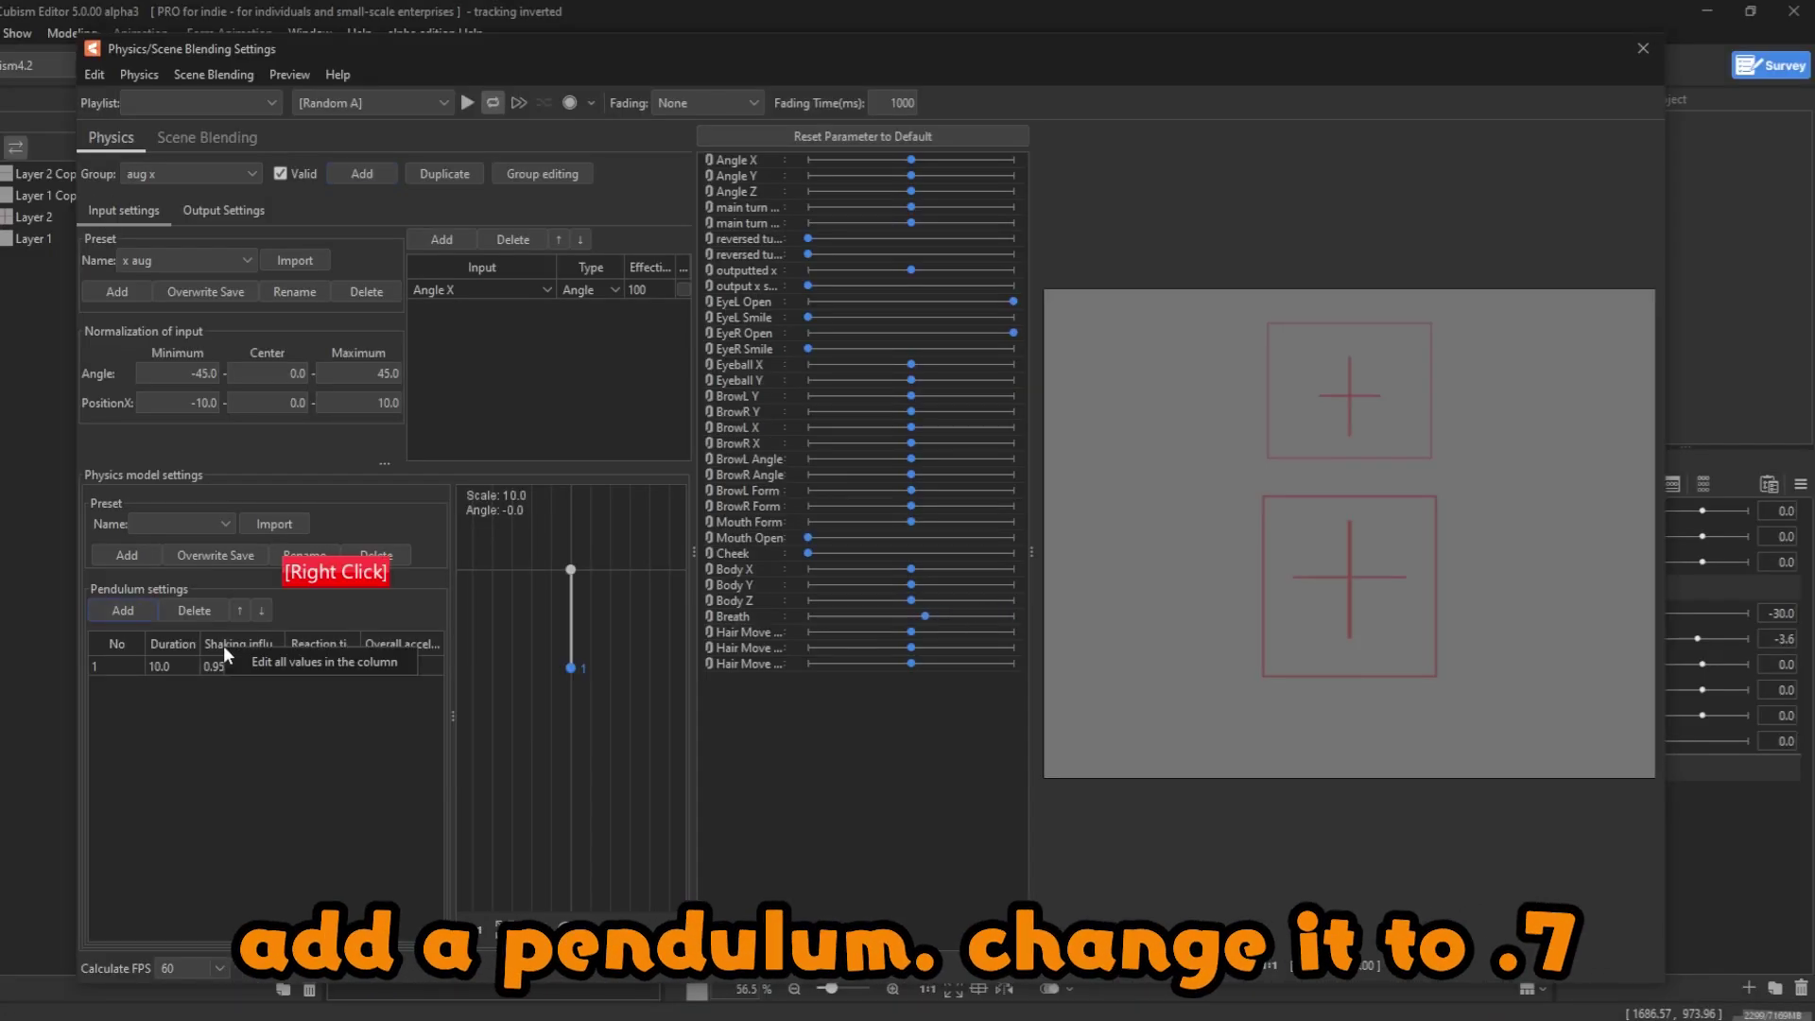
left_click(257, 660)
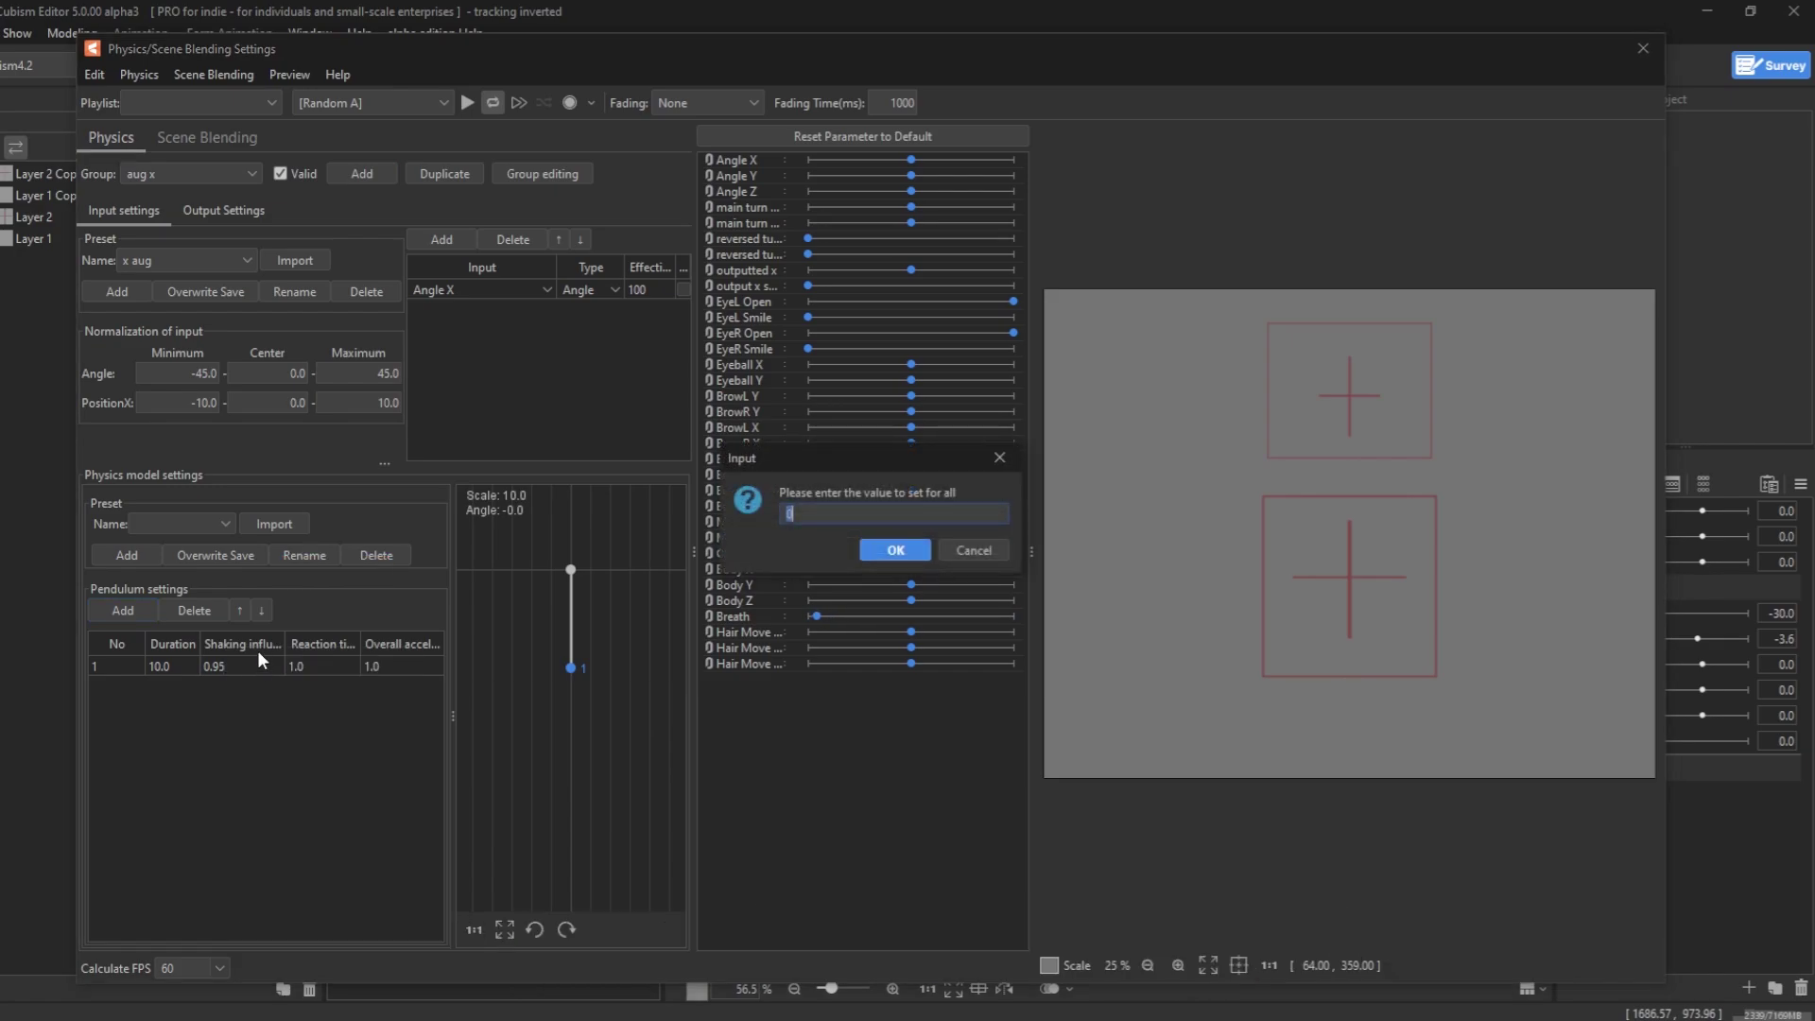
type("0.7")
key("Return")
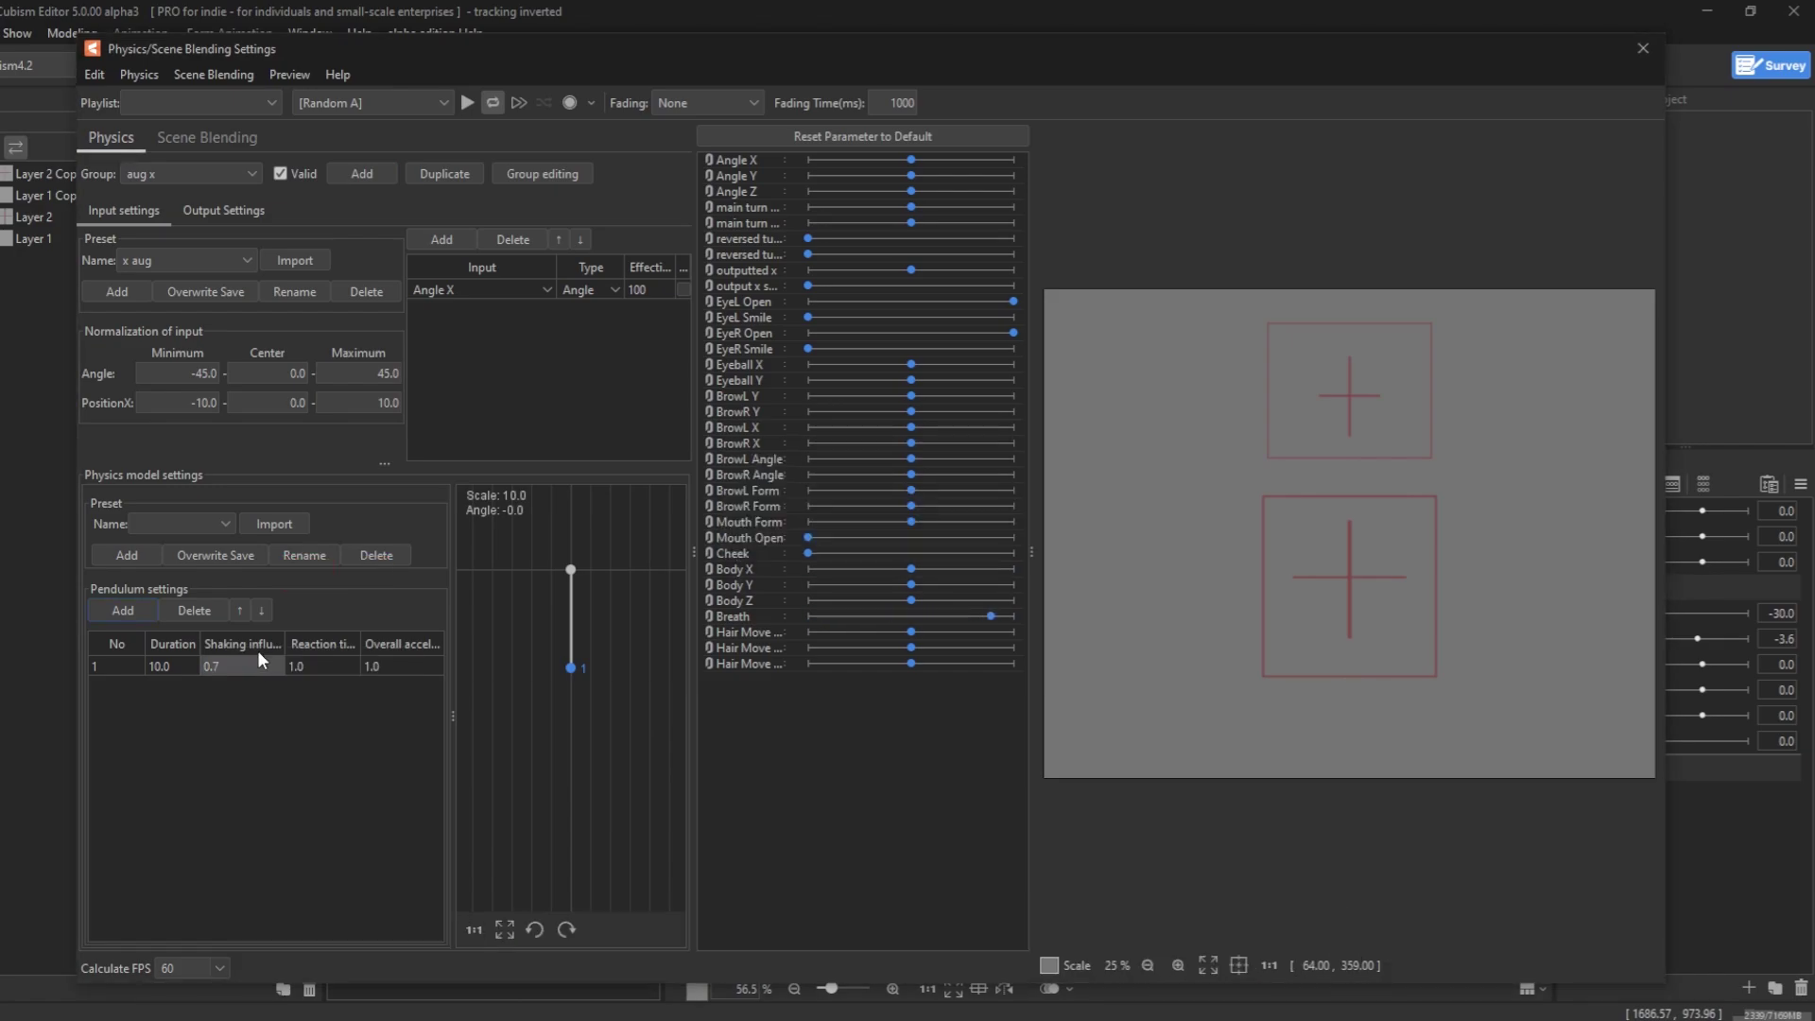
- Change the aug x group's input to outputted x, check its output settings, and return to the model
left_click(457, 288)
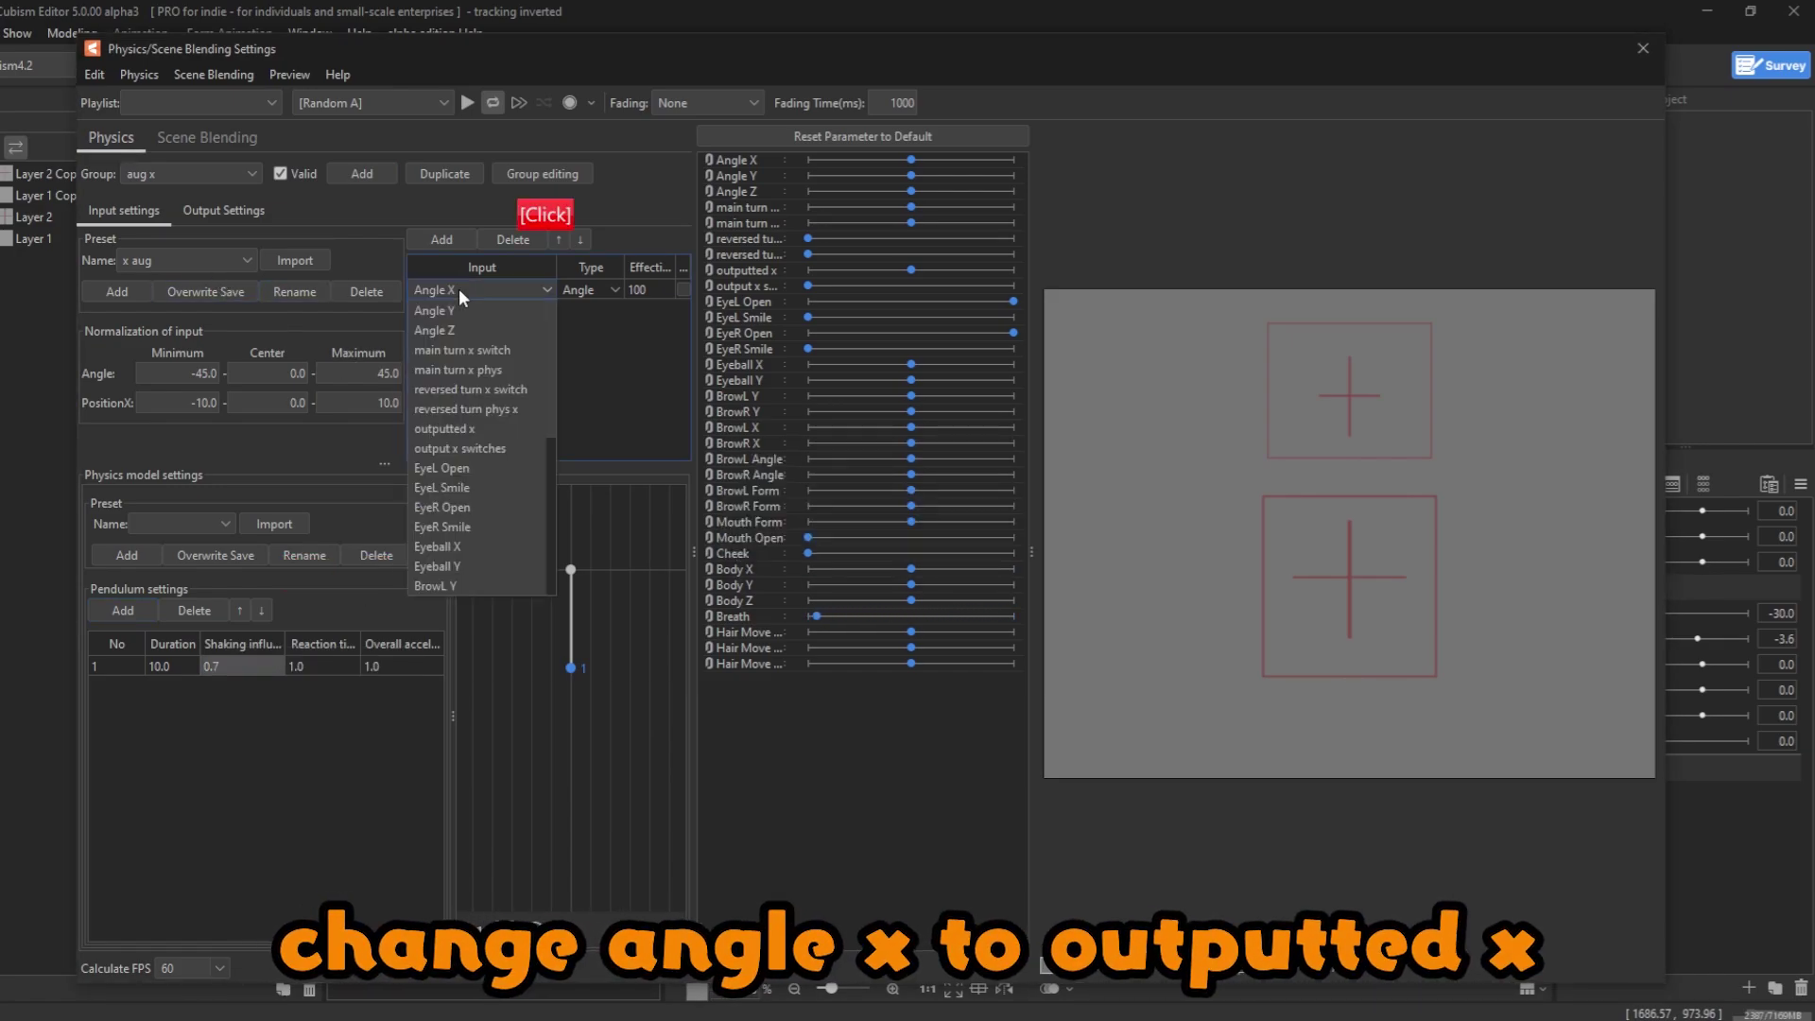
left_click(463, 427)
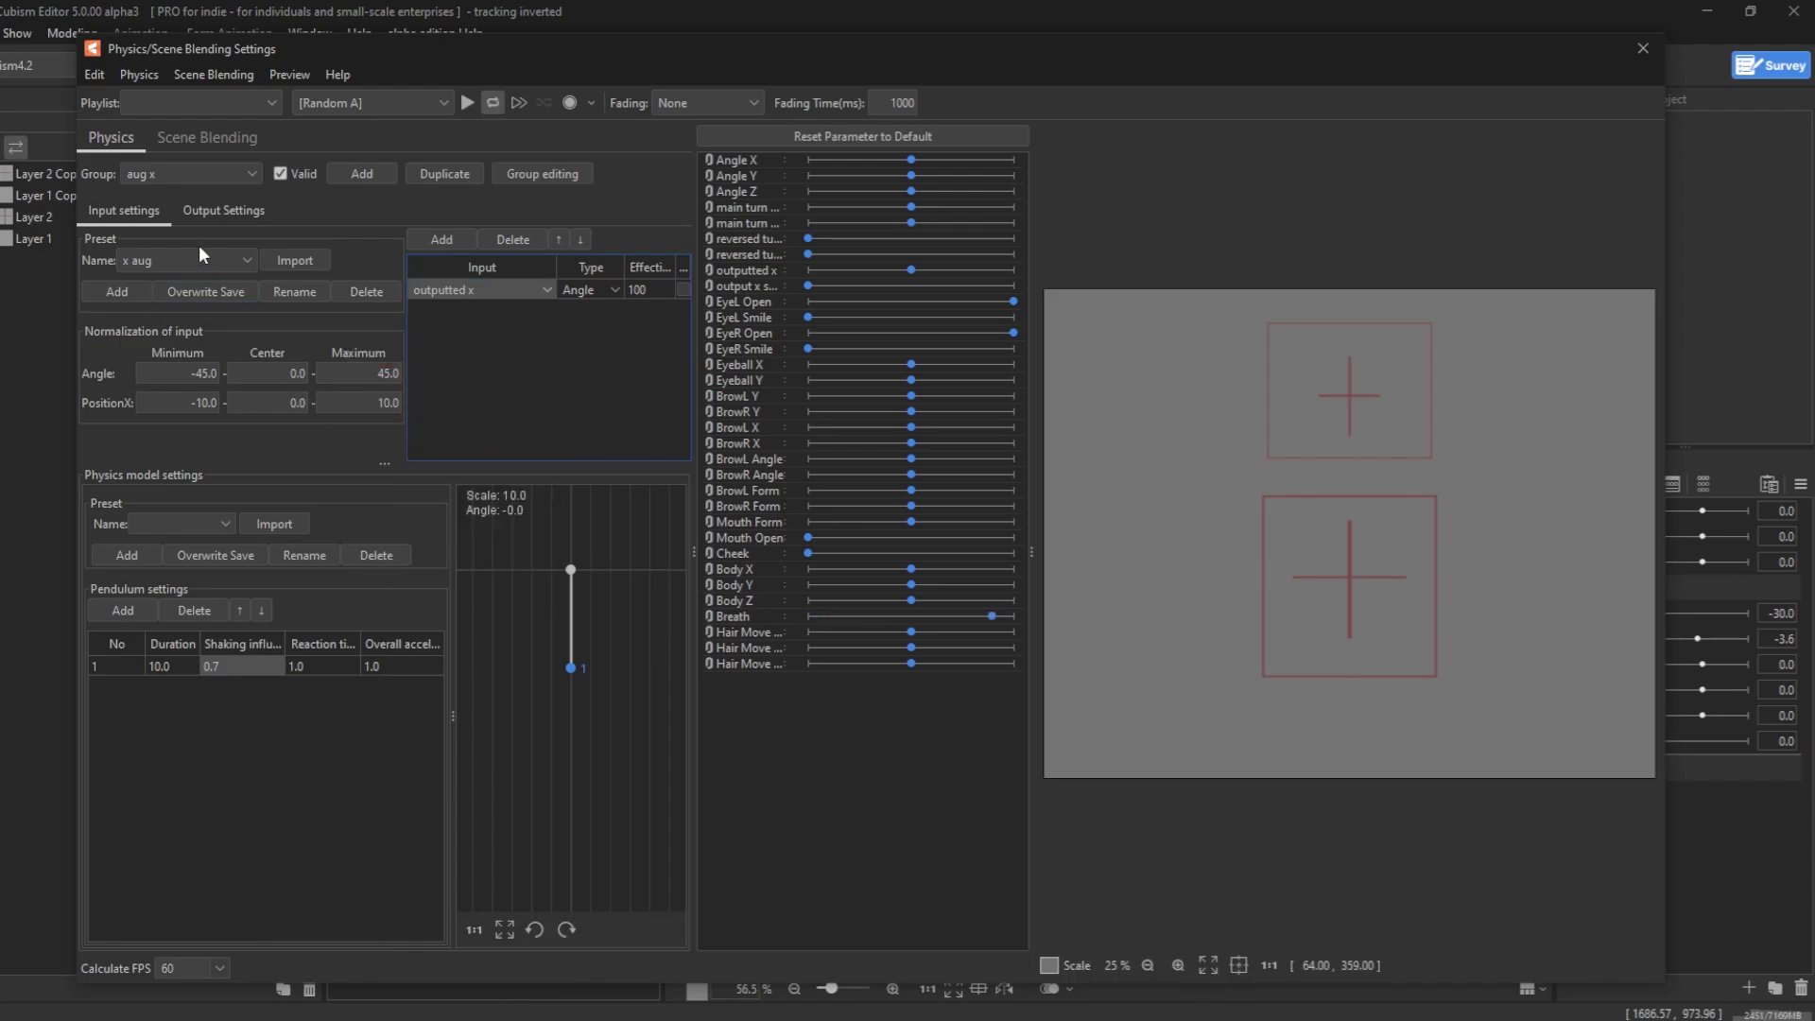
left_click(216, 218)
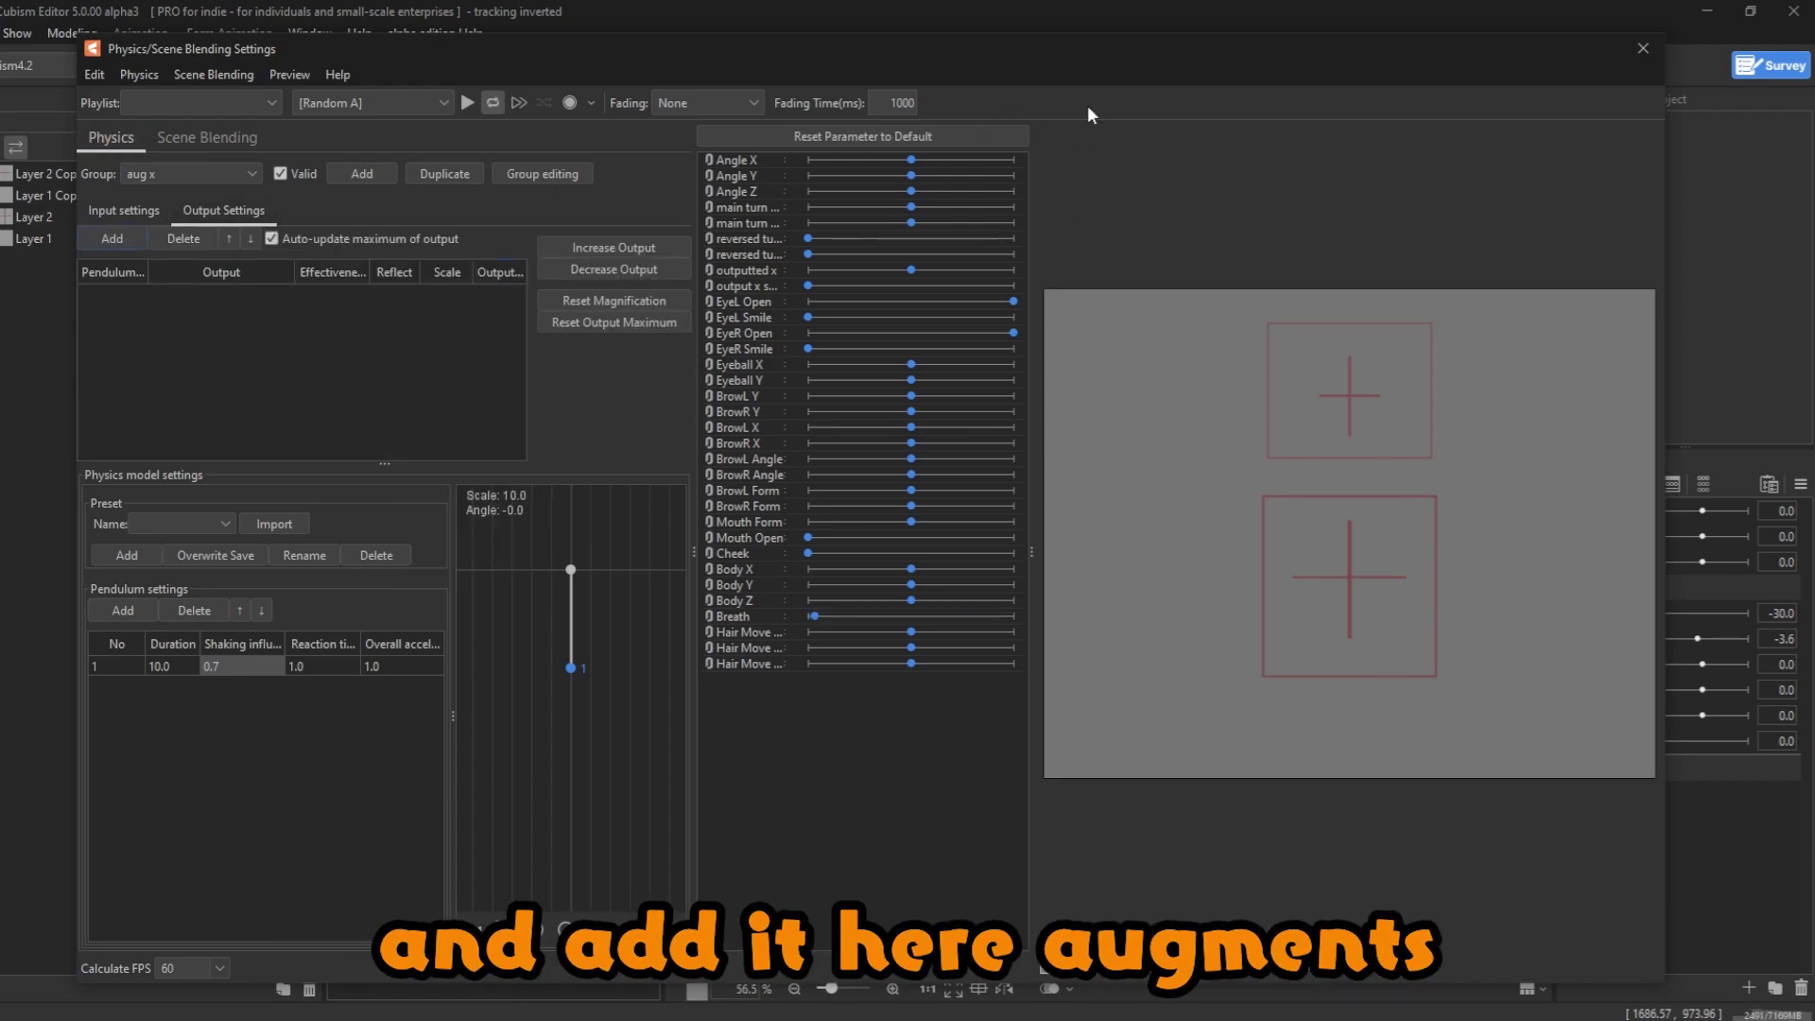
left_click(1643, 48)
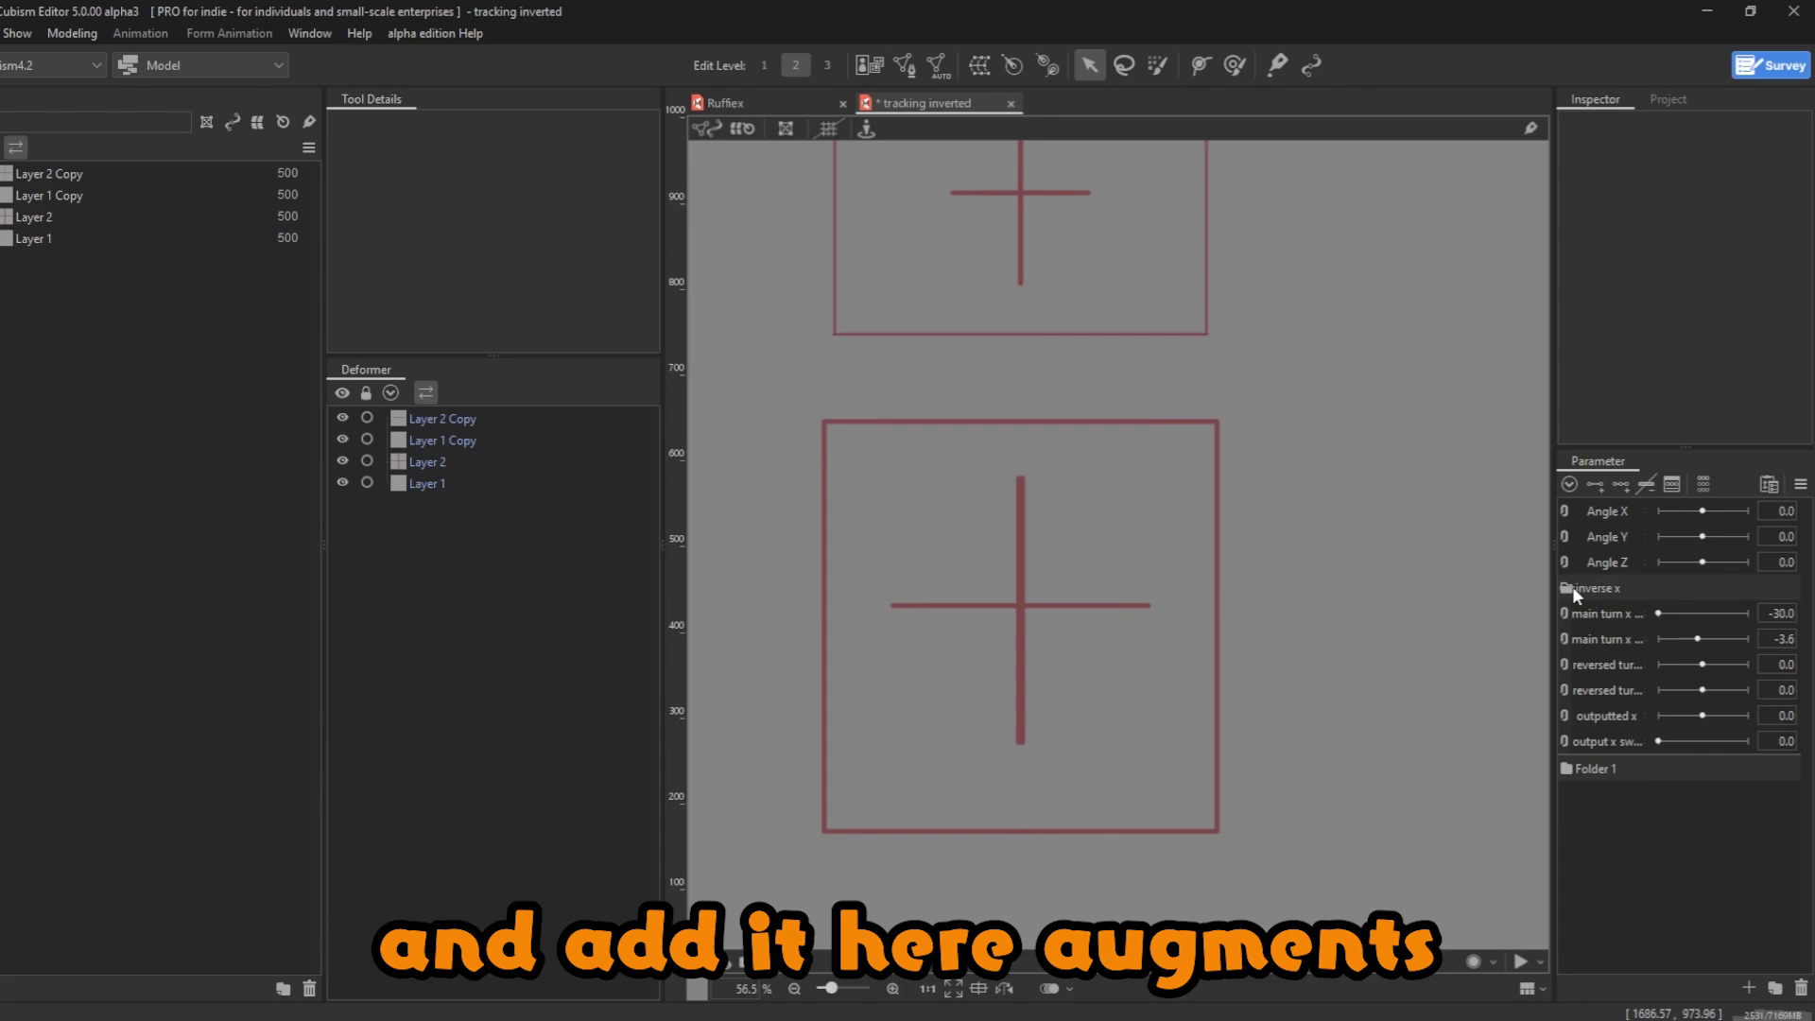
- Move the output x switches parameter out of the inverse x folder to above Angle X, and collapse the folder
left_click(1601, 741)
left_click_drag(1621, 739, 1596, 509)
left_click(1565, 614)
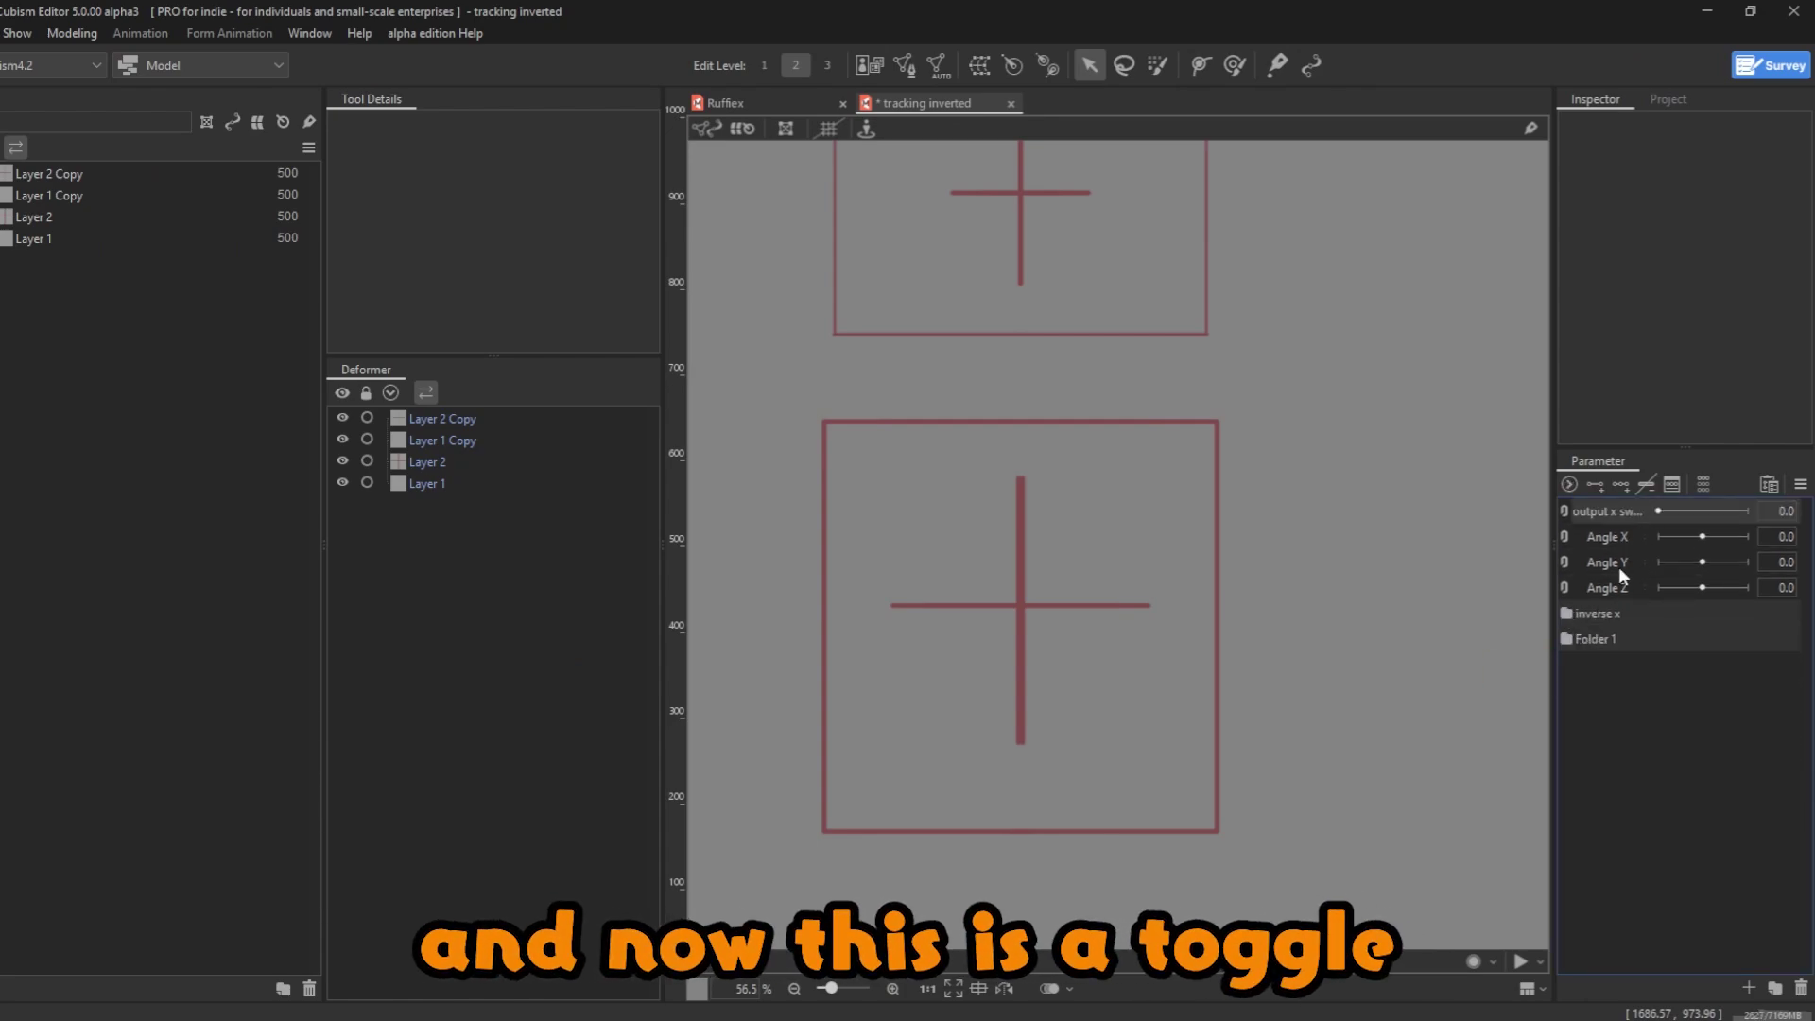
- Replicate the Angle Z parameter and rename the copy aug x
right_click(1605, 590)
left_click(1647, 654)
right_click(1609, 610)
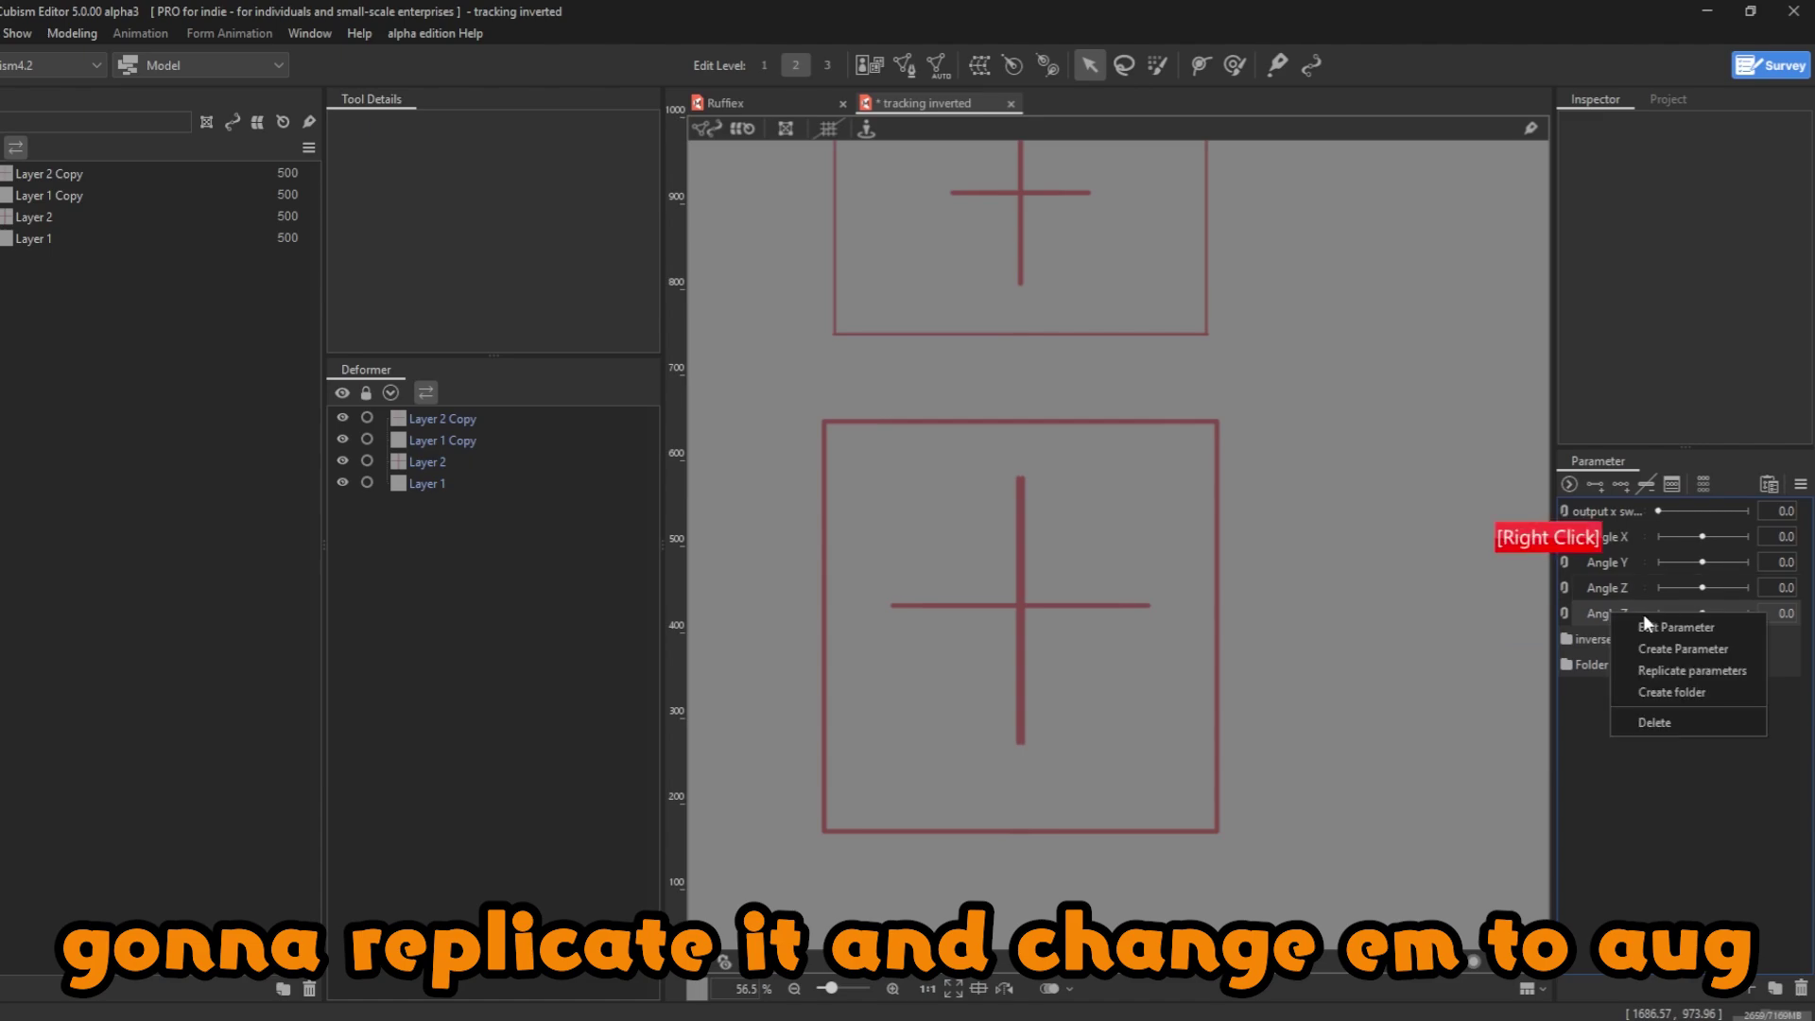
left_click(1643, 622)
type("au")
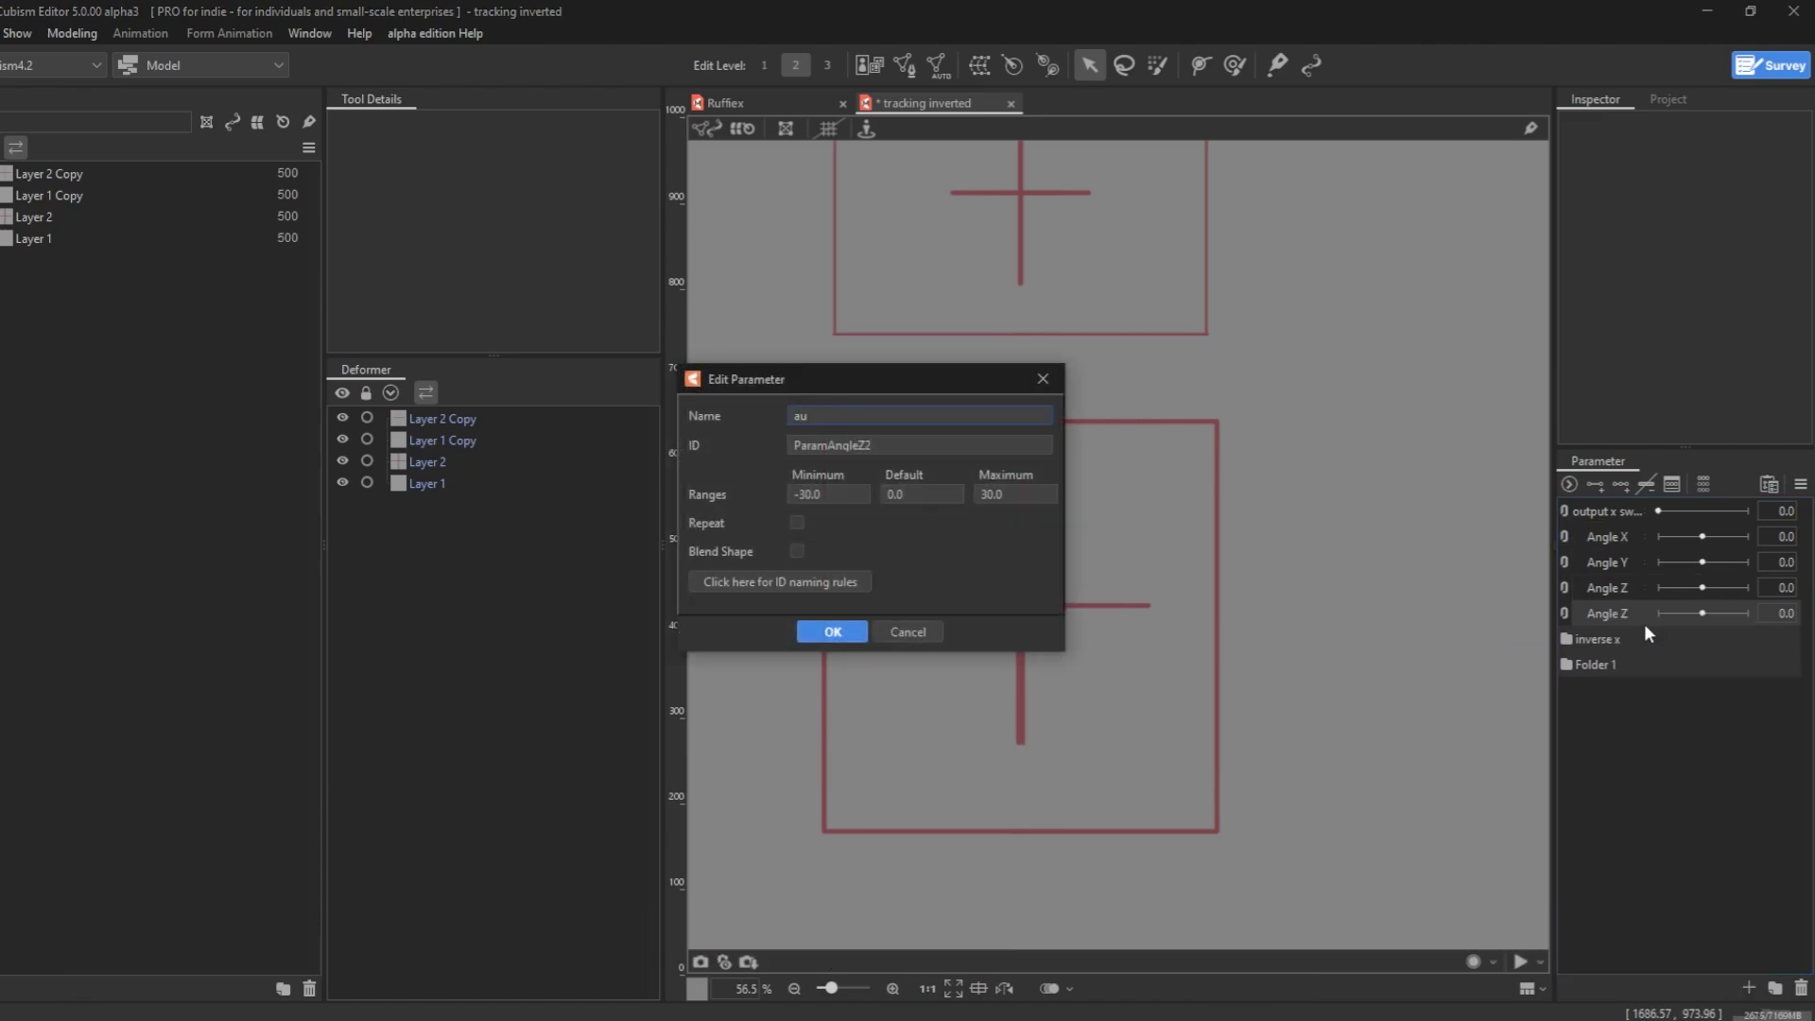
type("g x")
key("Return")
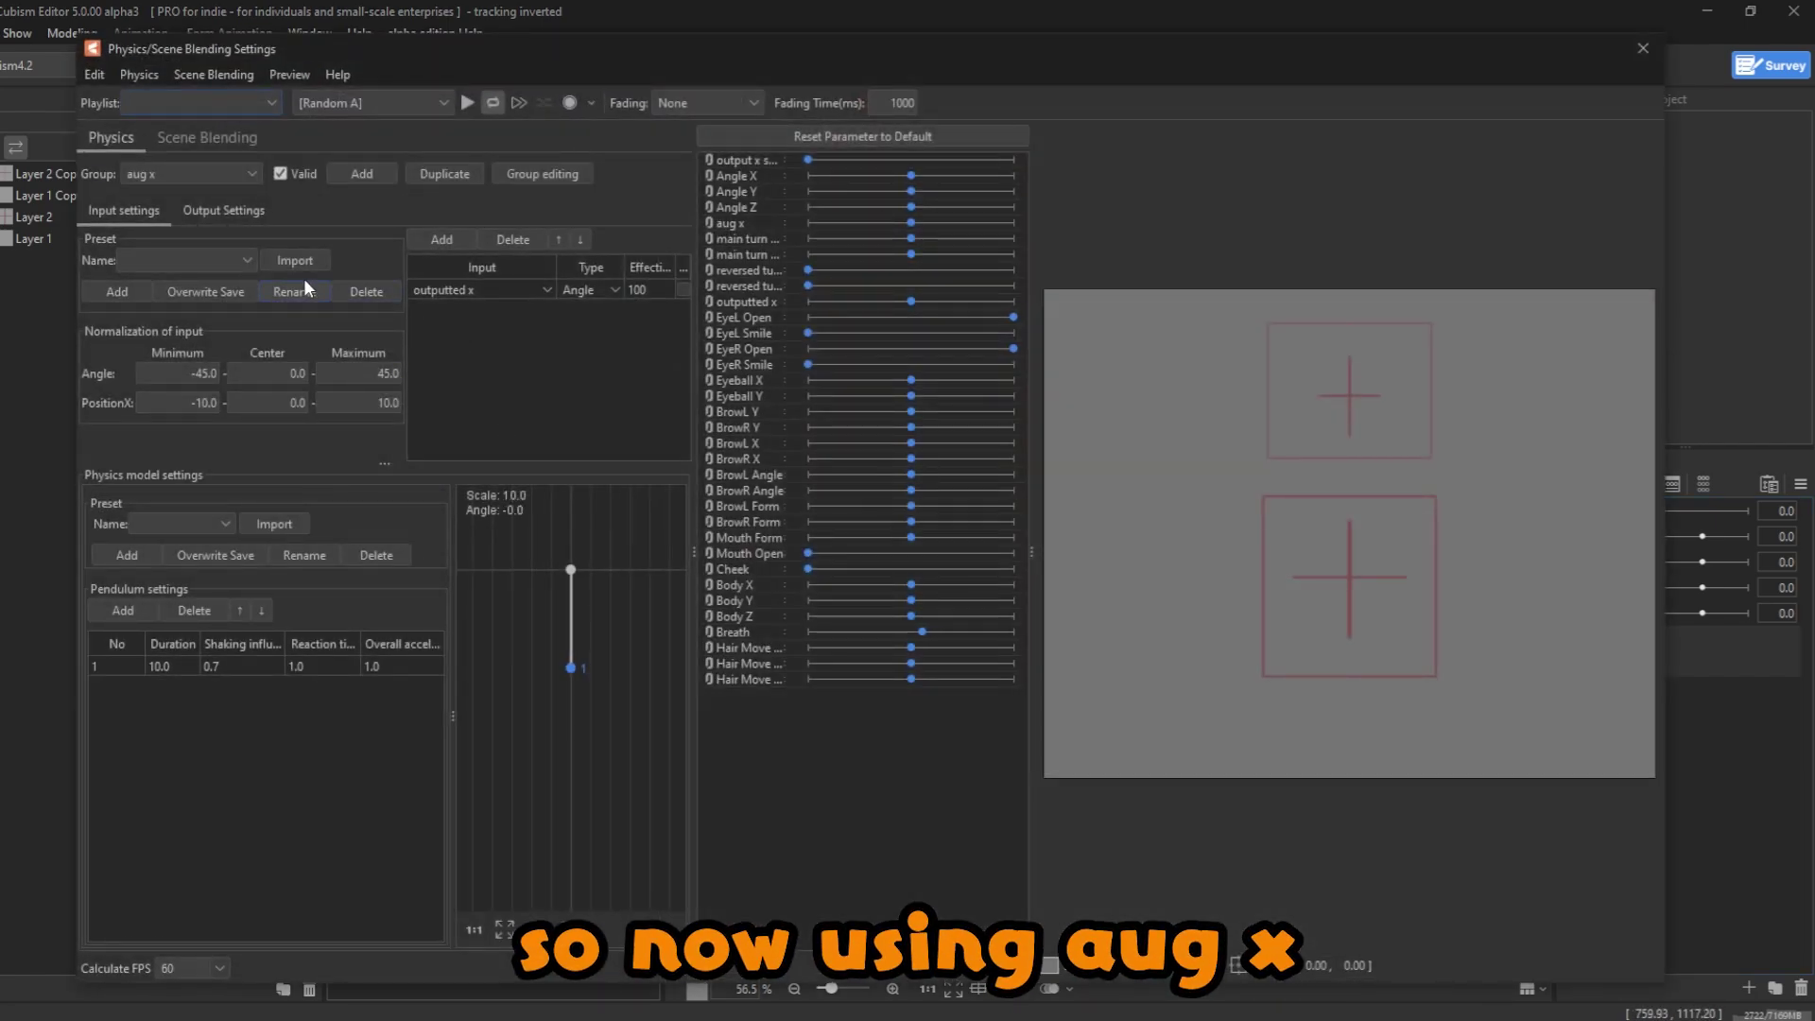
- Add the aug x parameter as an output of the aug x physics group
left_click(225, 212)
left_click(116, 237)
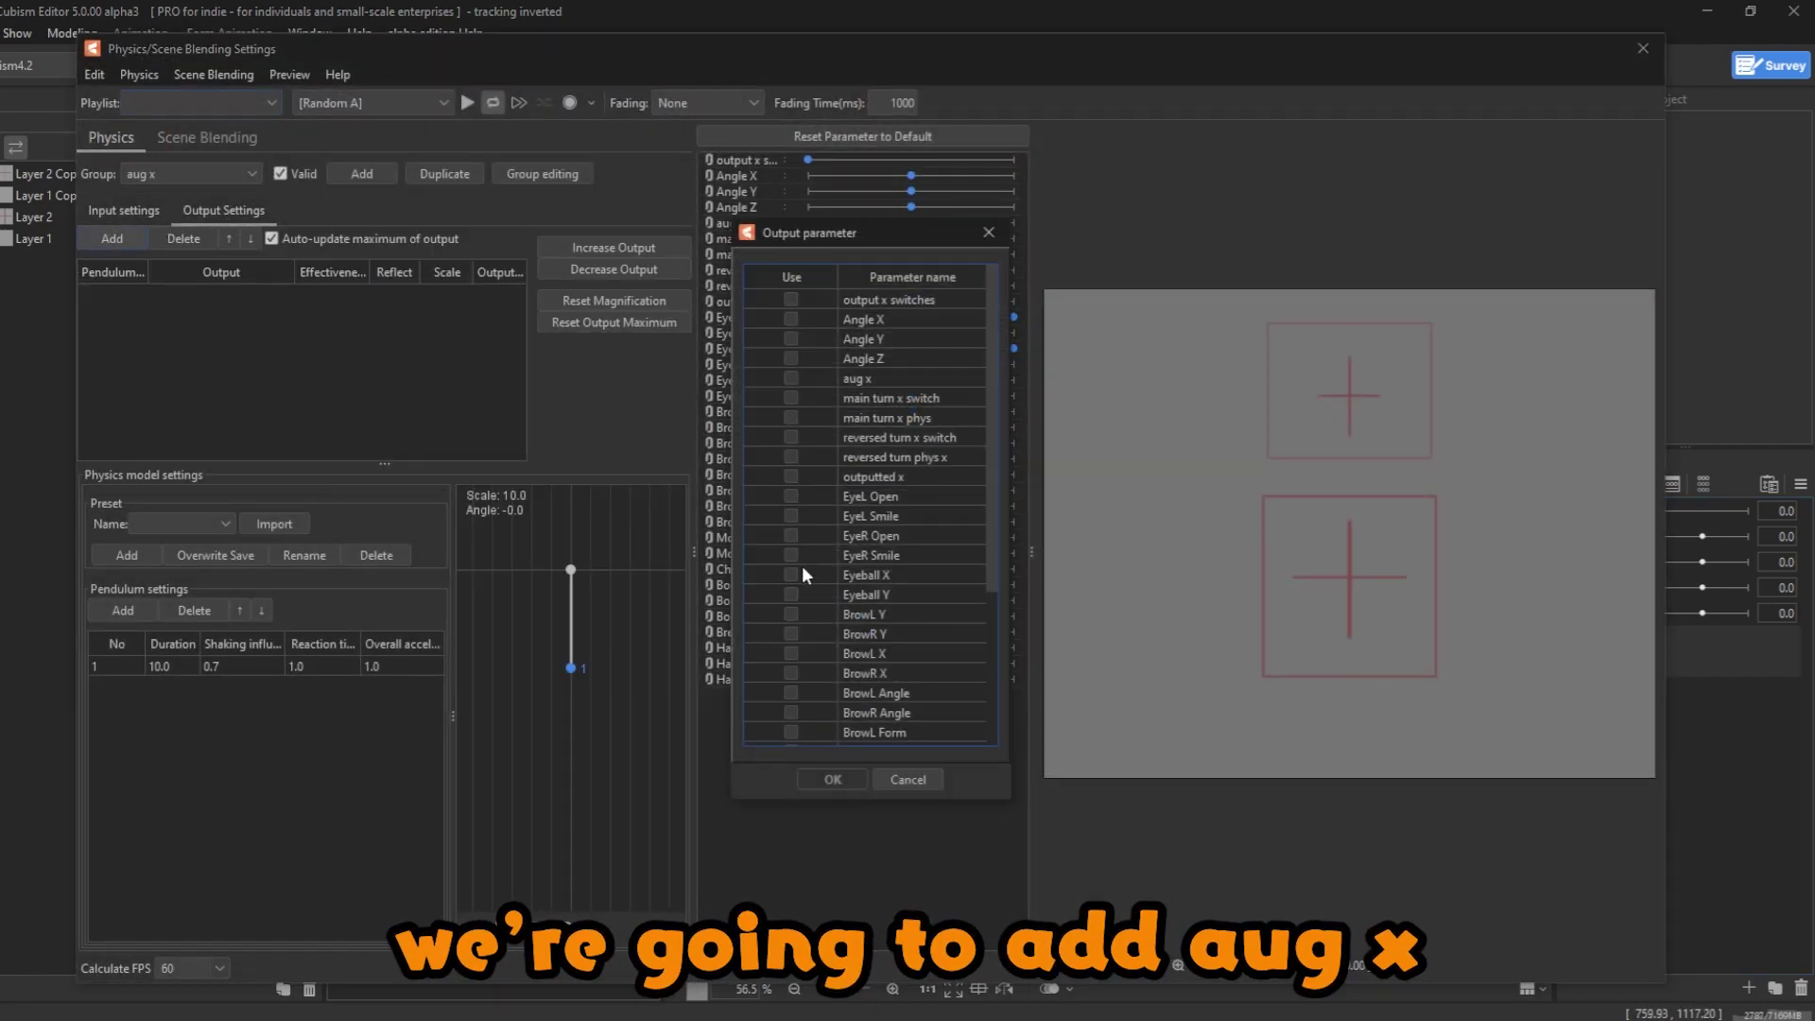
left_click(791, 379)
left_click(832, 779)
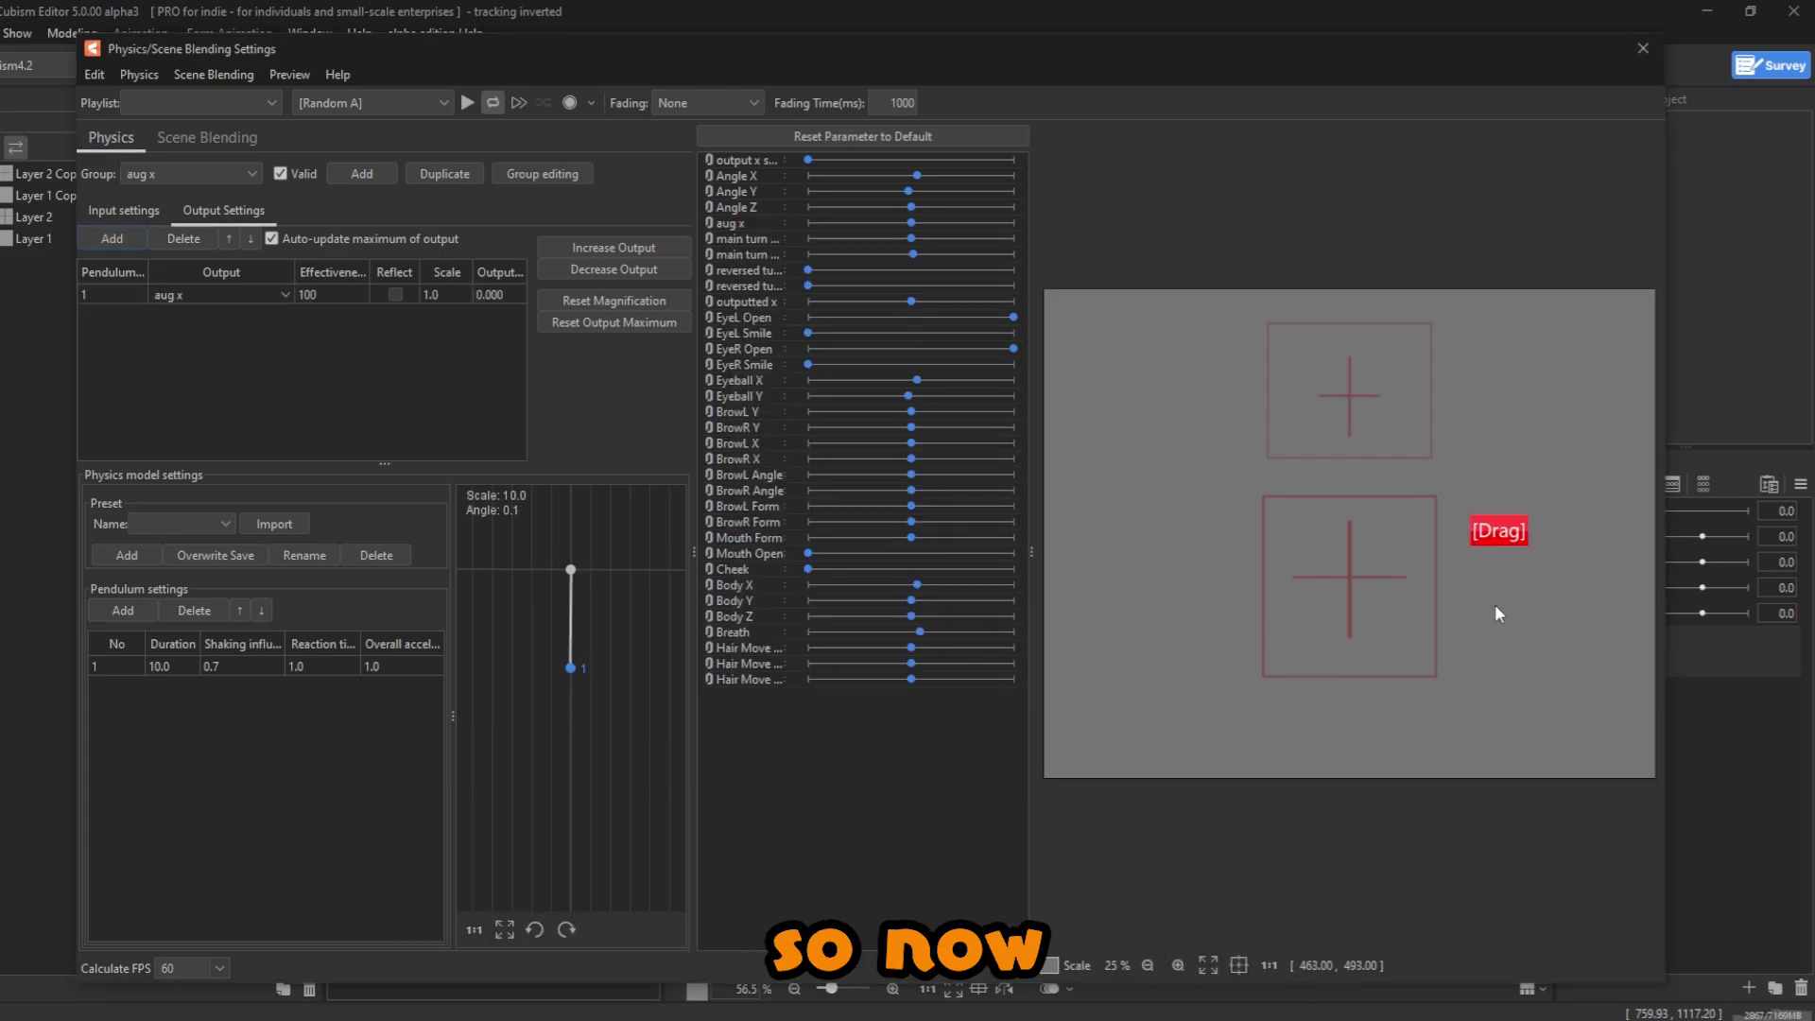
- Swing the tracking side to side in the physics preview, increase the aug x output, and return to the model
left_click_drag(1494, 614, 1121, 554)
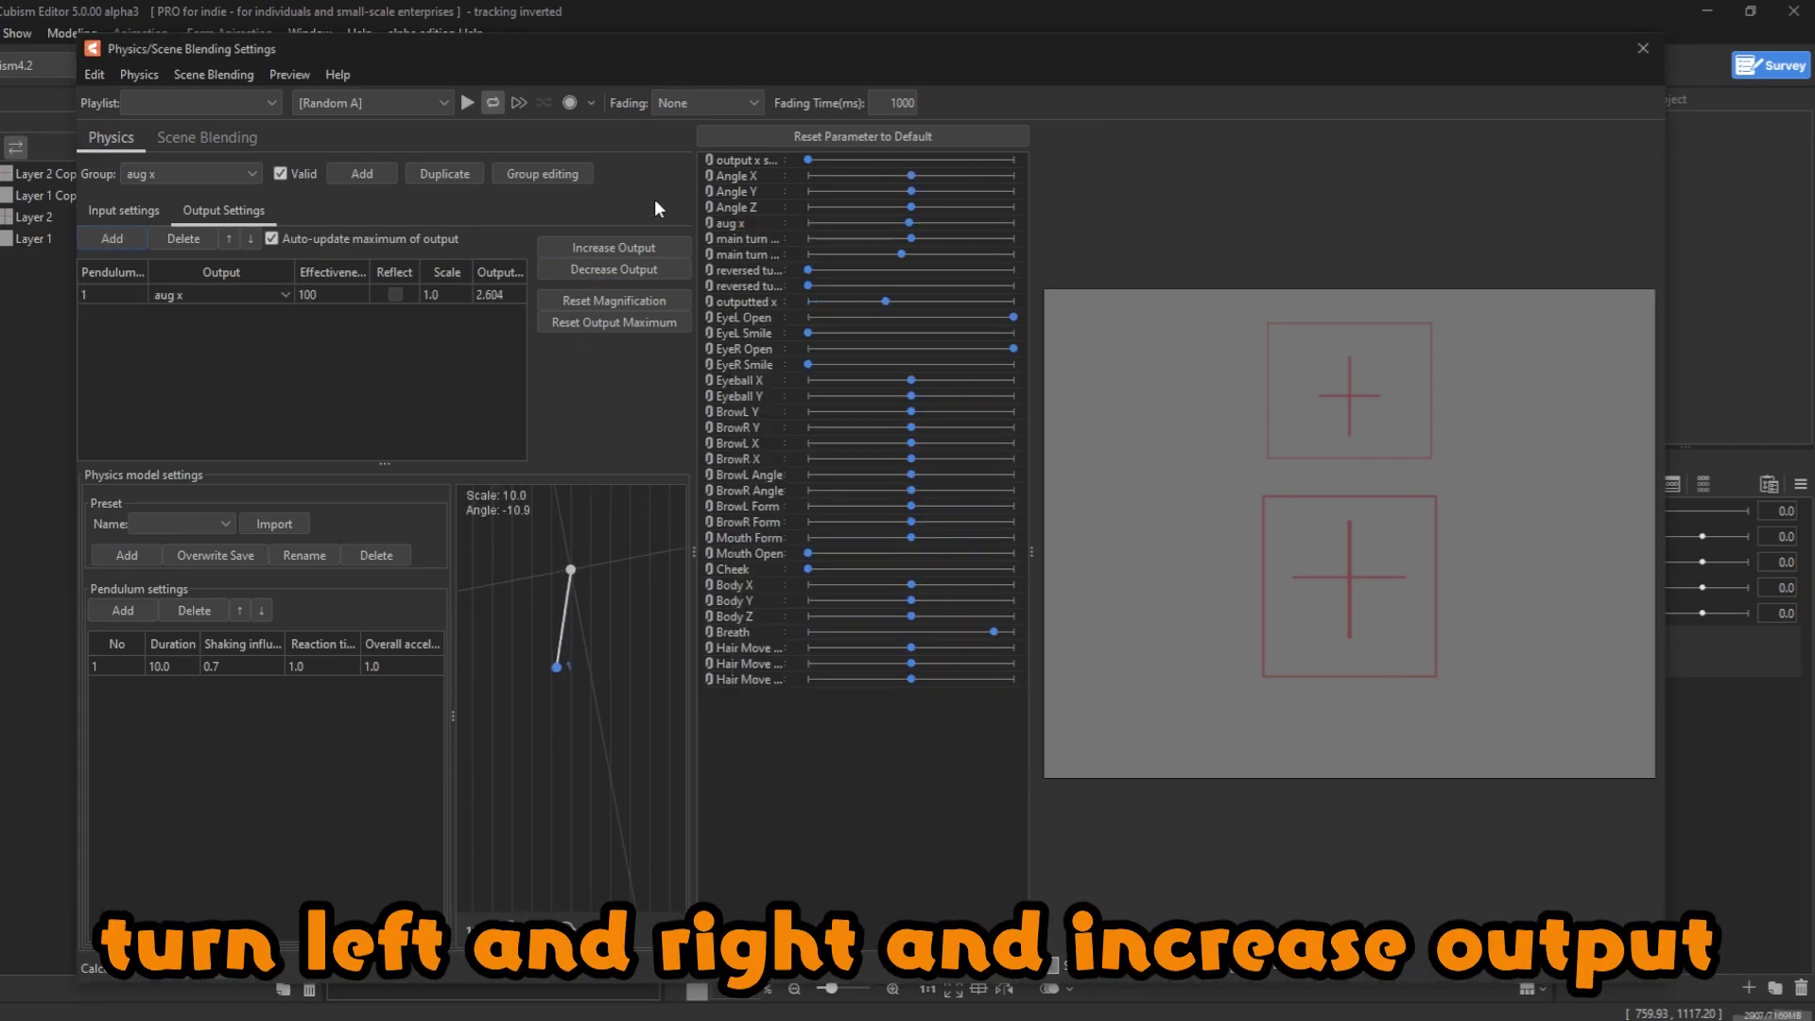
left_click(620, 247)
left_click_drag(1319, 592, 1726, 78)
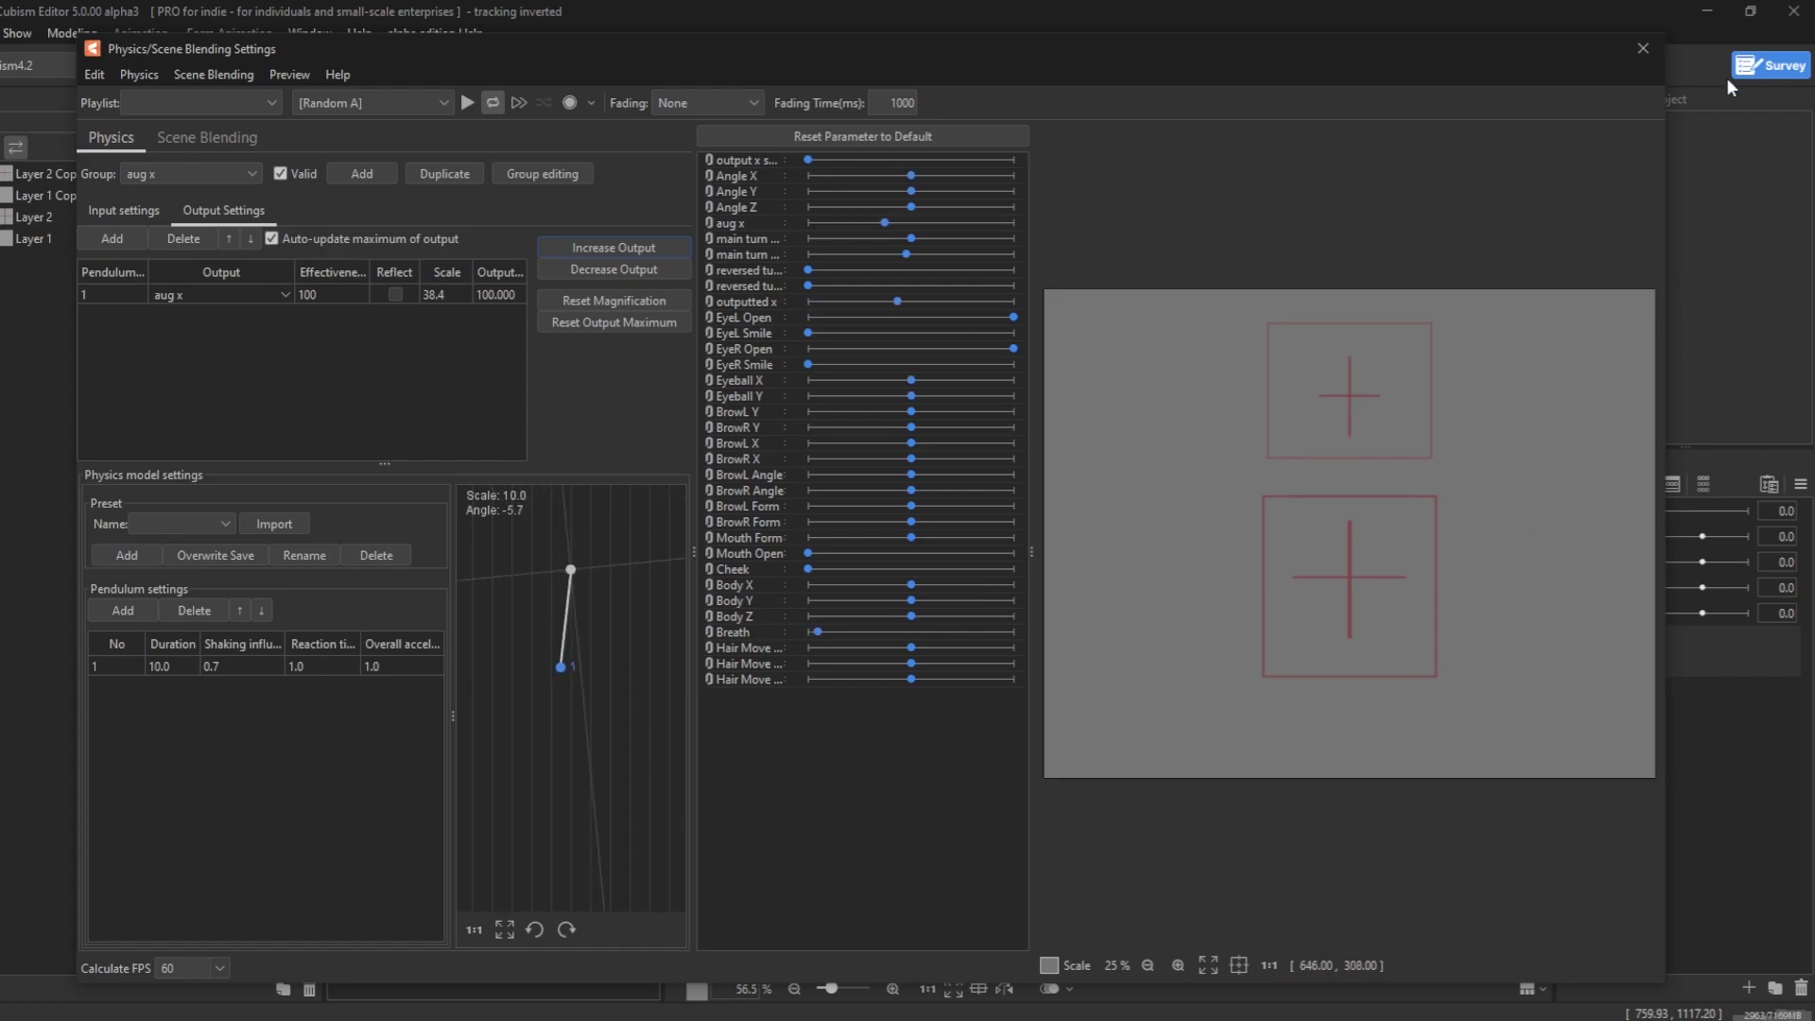
left_click(1643, 48)
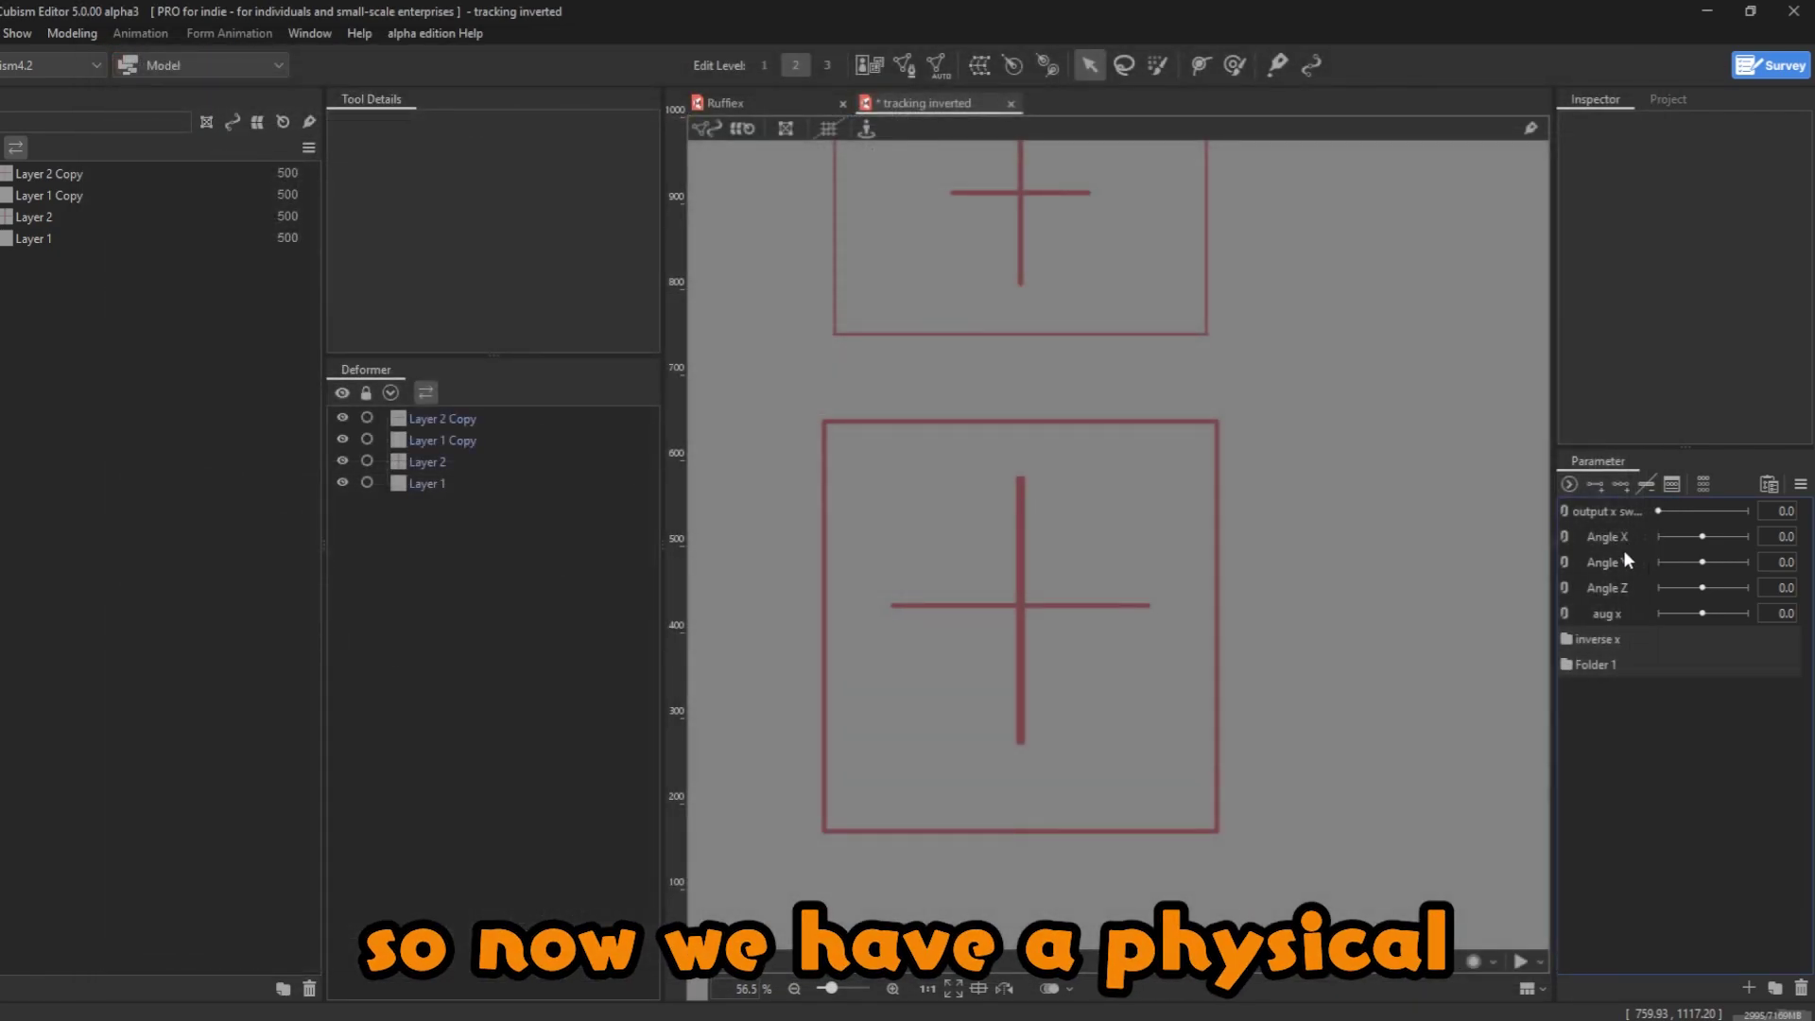
- Key the upper cross (Layer 2 Copy) on Angle X with three keyforms, shifting it left at -30 and right at 30
left_click(1619, 611)
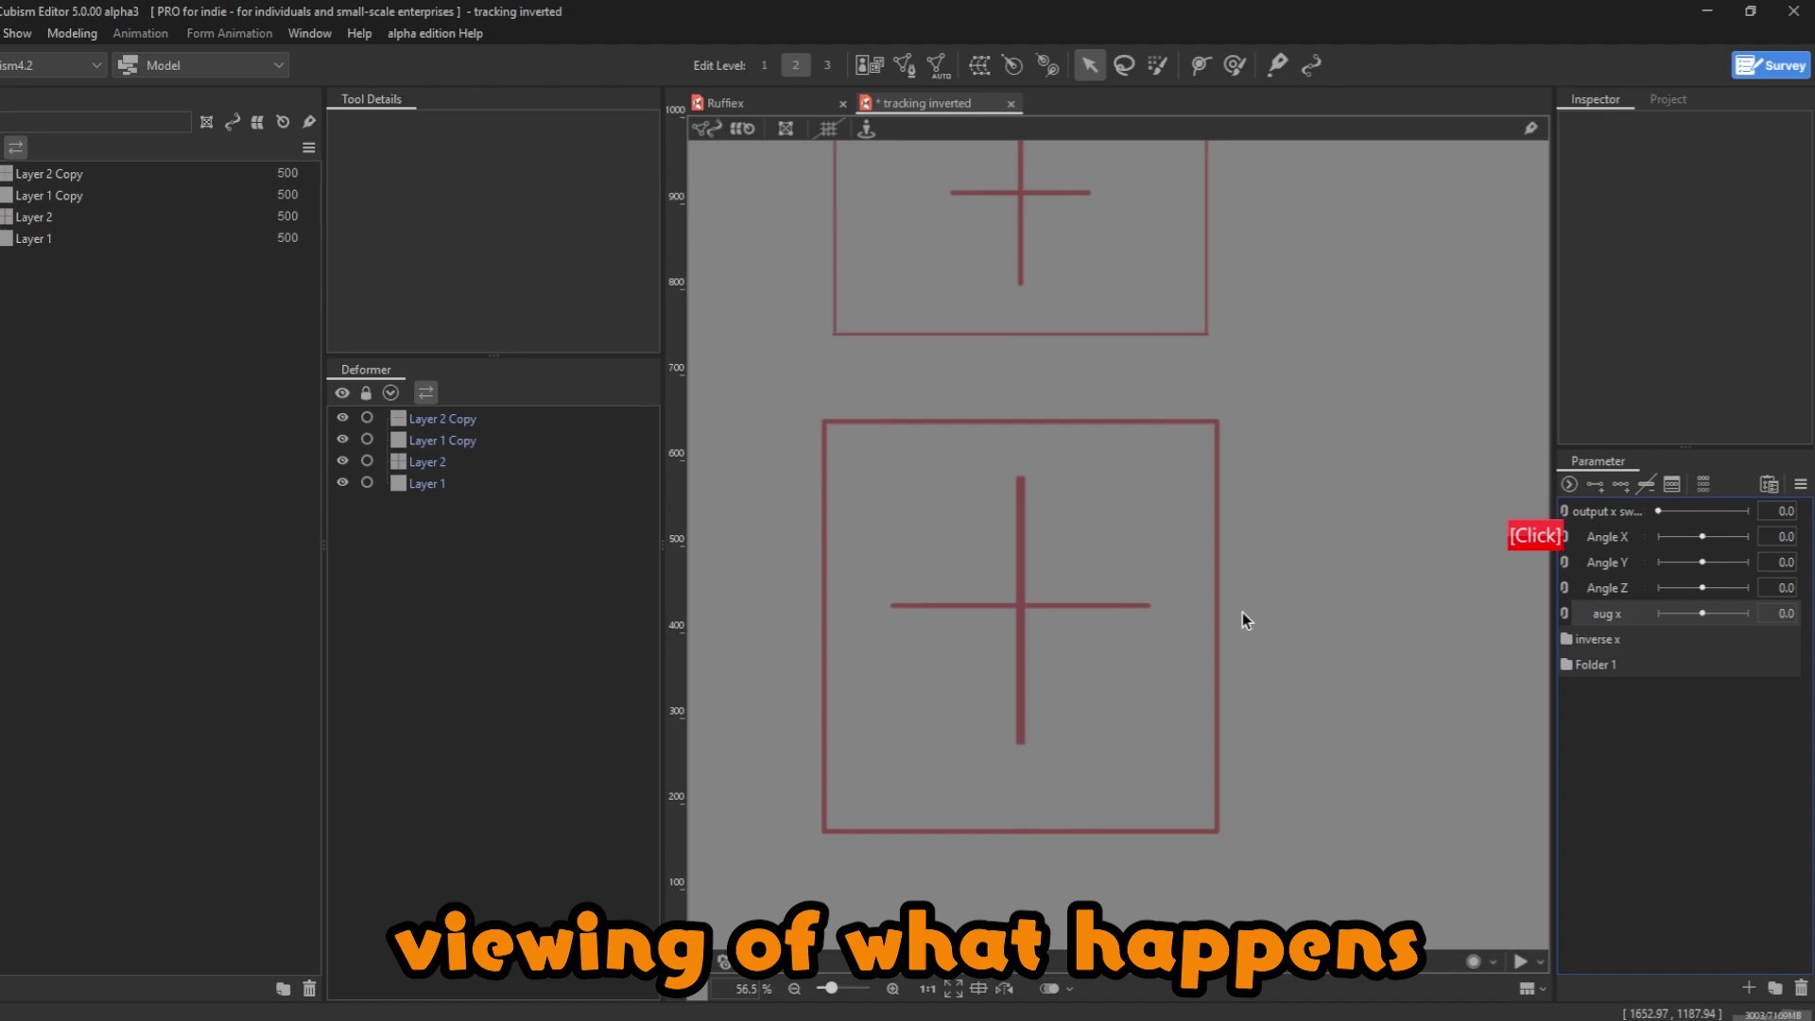
left_click(1025, 200)
left_click(1628, 541)
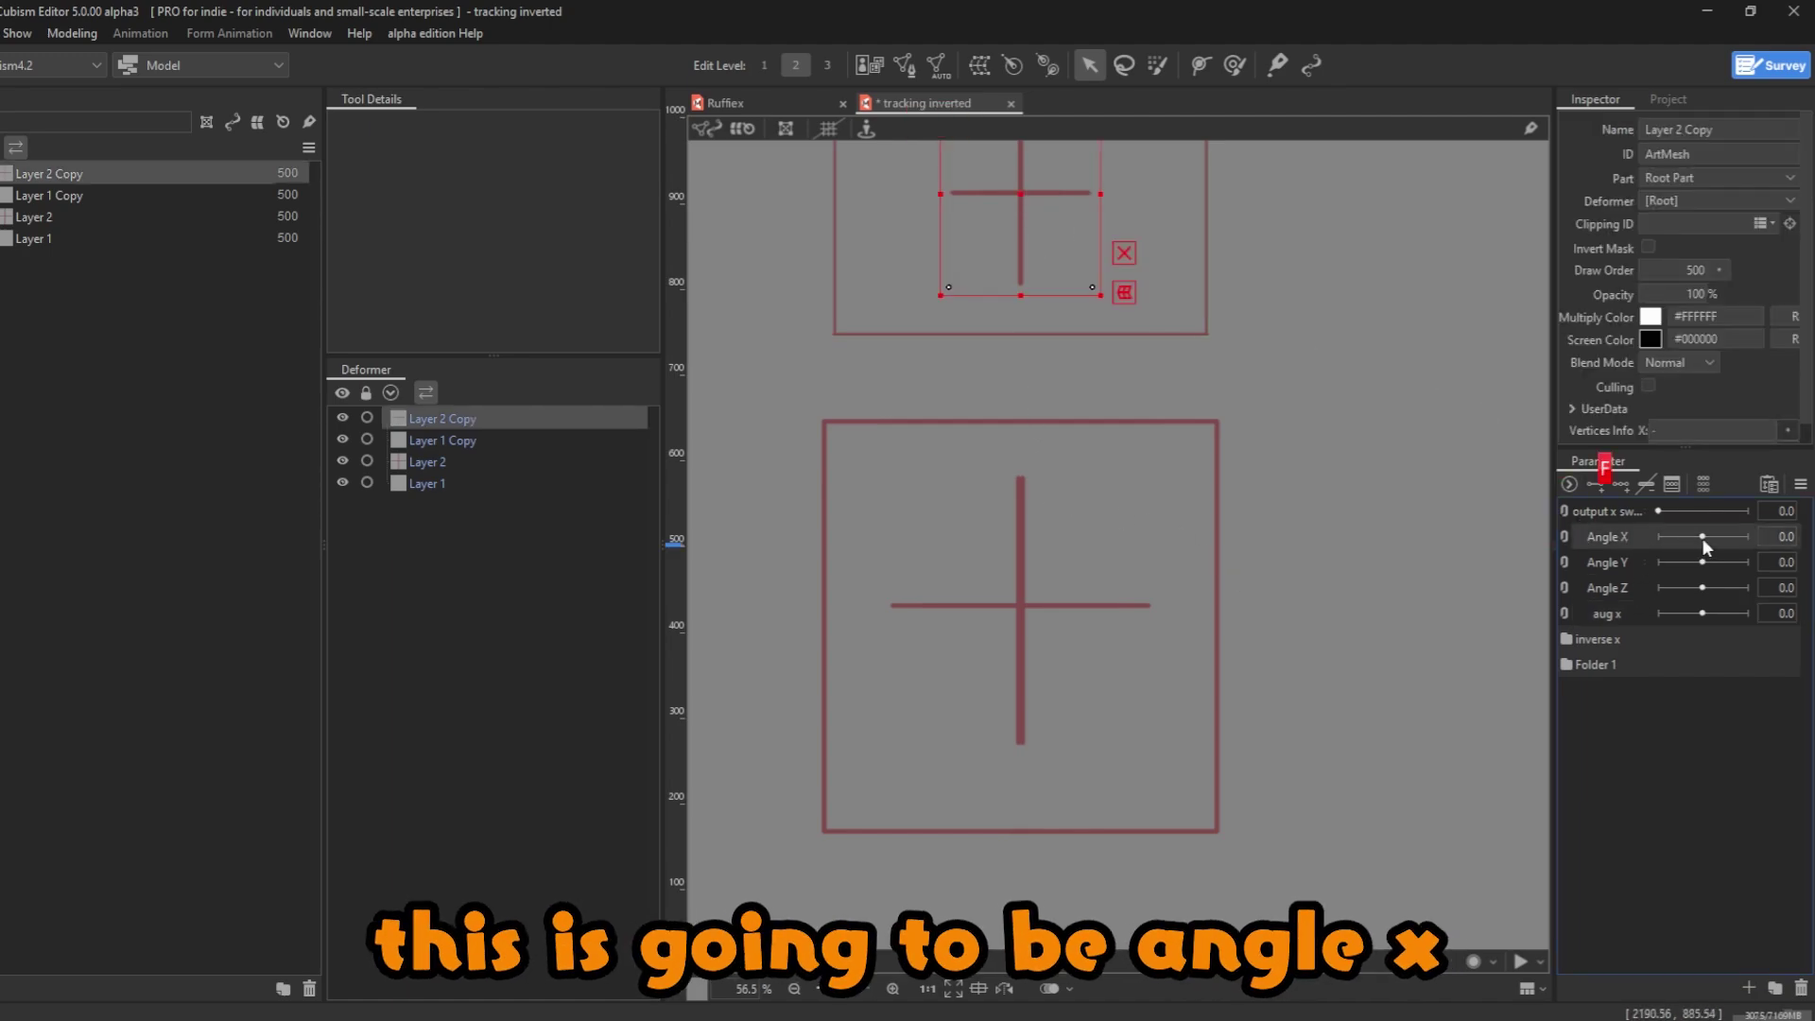
left_click_drag(1704, 537, 1573, 521)
left_click_drag(1031, 357, 908, 357)
left_click_drag(1688, 536, 1749, 536)
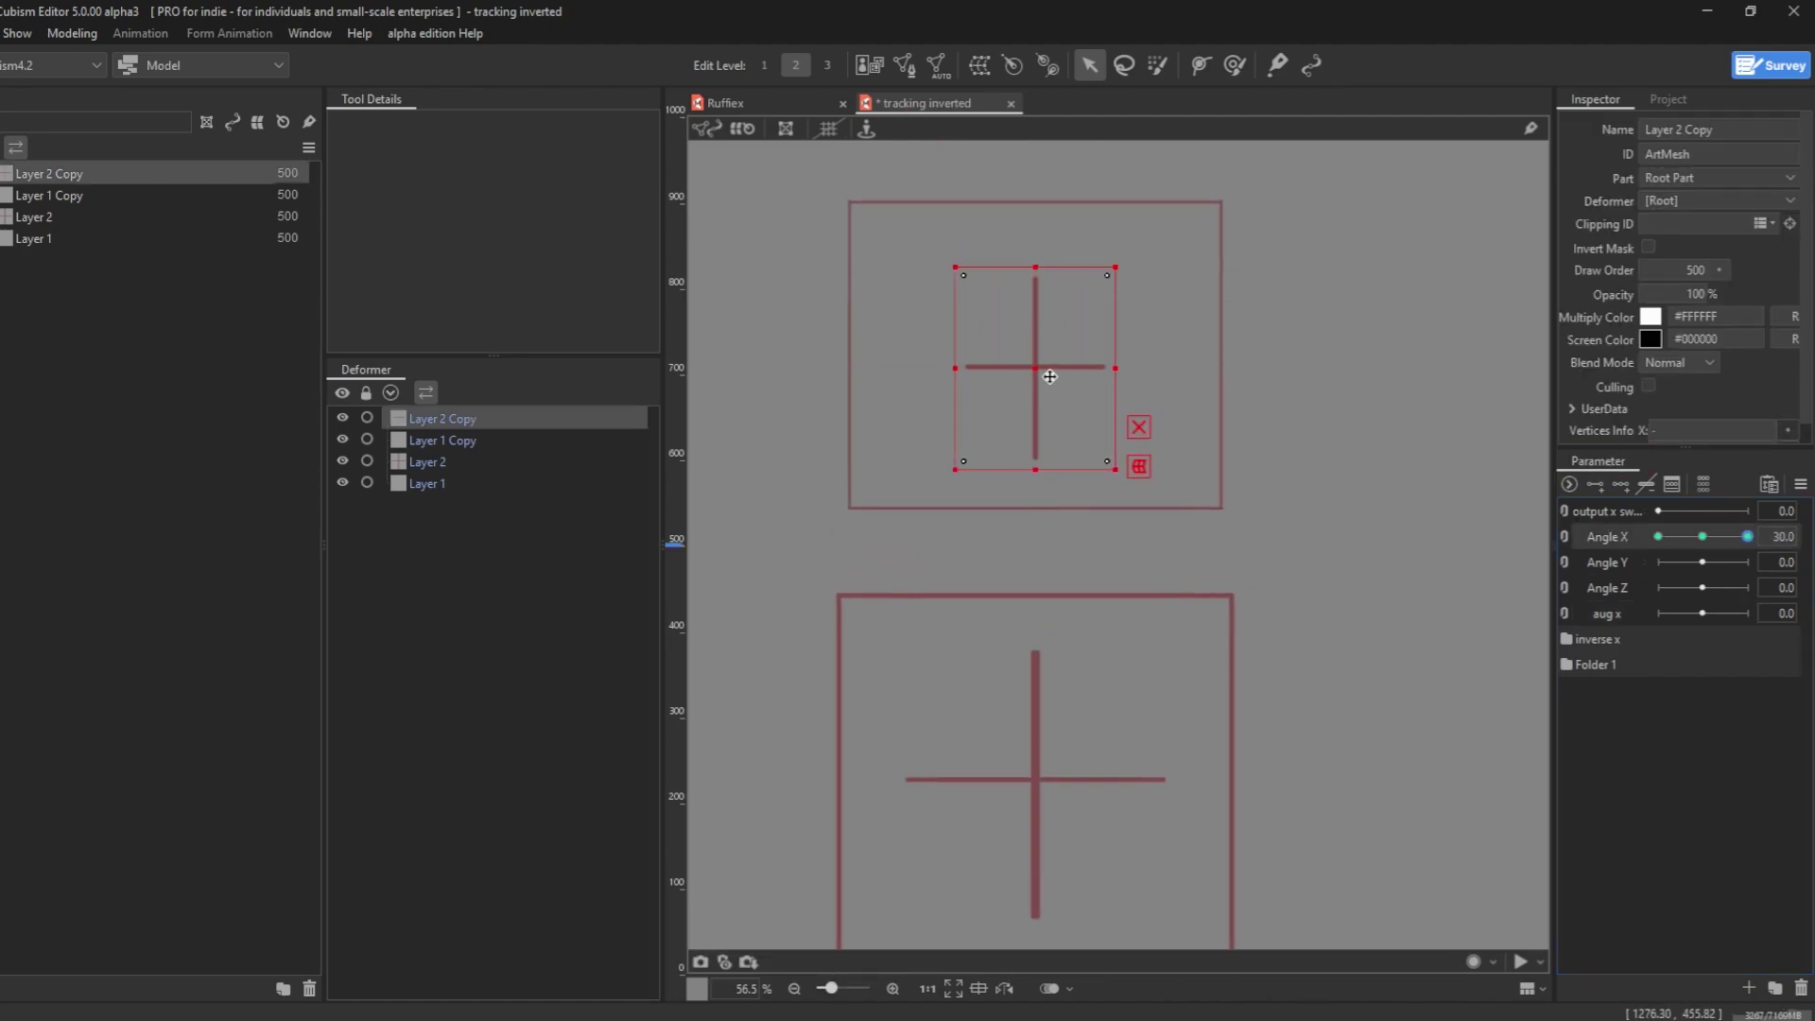
left_click_drag(1049, 377, 1179, 399)
- With Angle X at 0, key the upper cross on Angle Y with three keyforms, shifting it down at -30 and up at 30
left_click(1703, 536)
left_click_drag(1702, 563, 1659, 563)
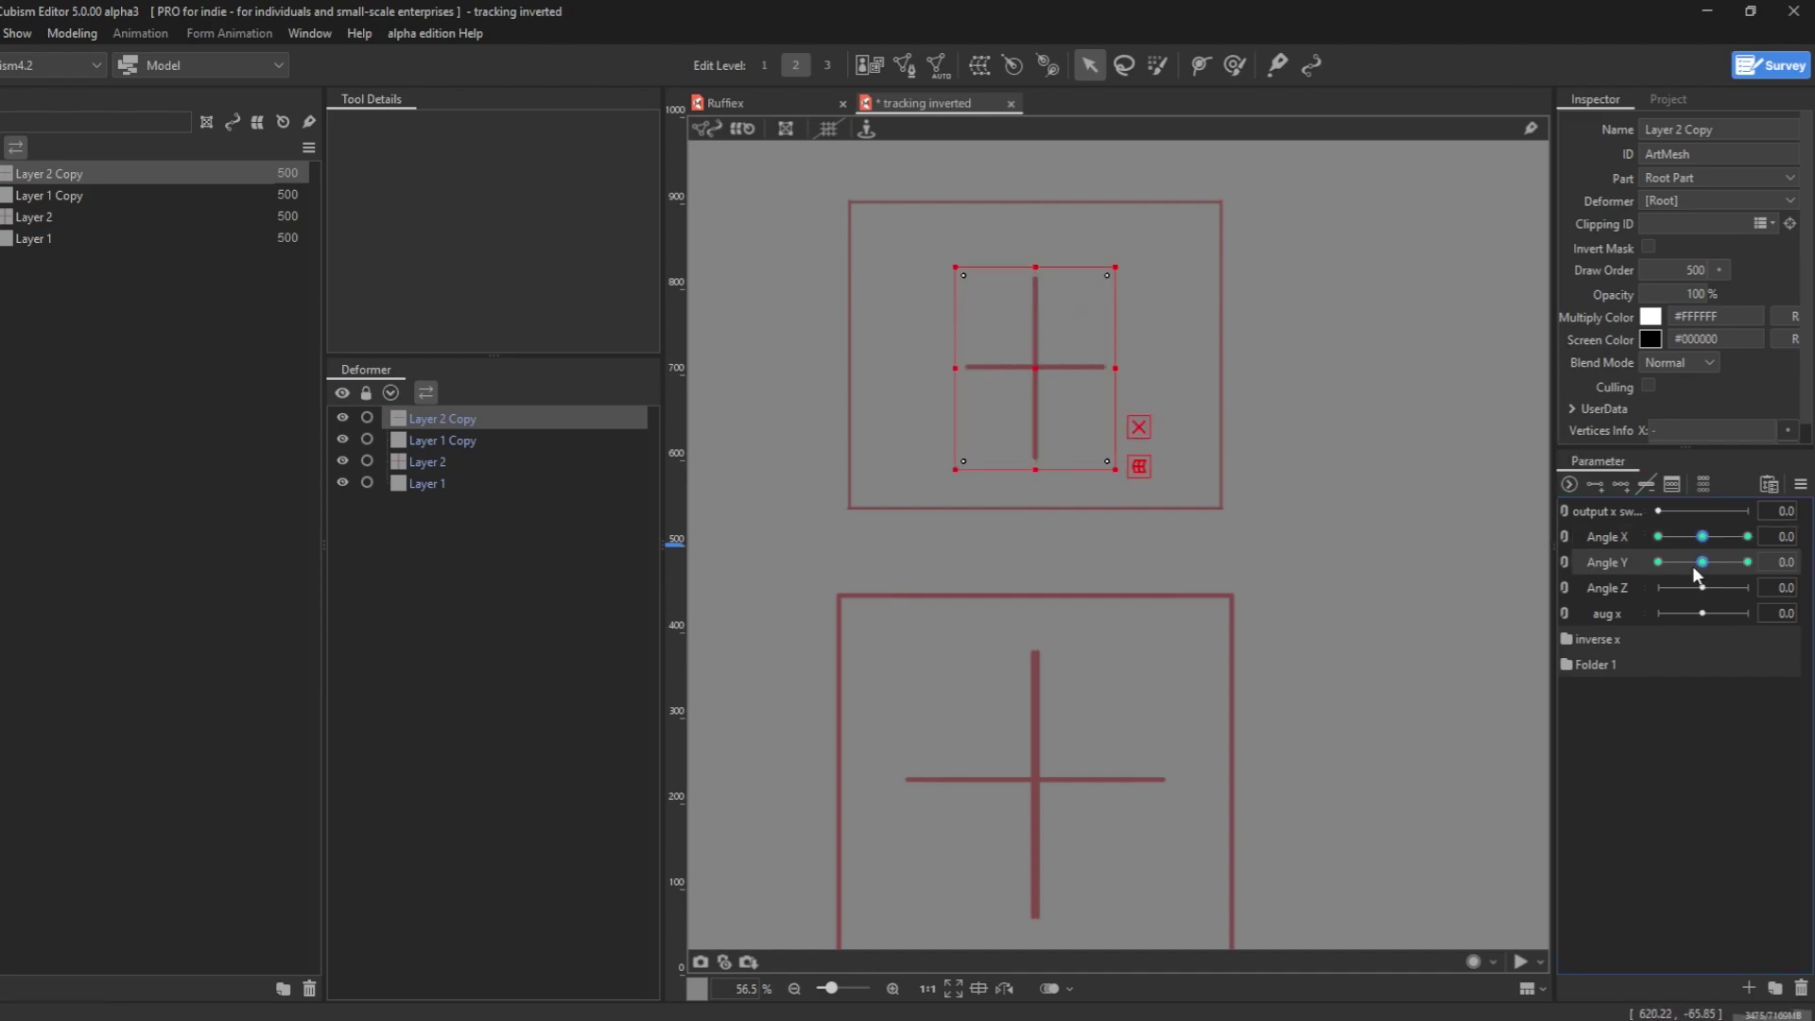
left_click_drag(1035, 369, 1035, 443)
left_click(1703, 563)
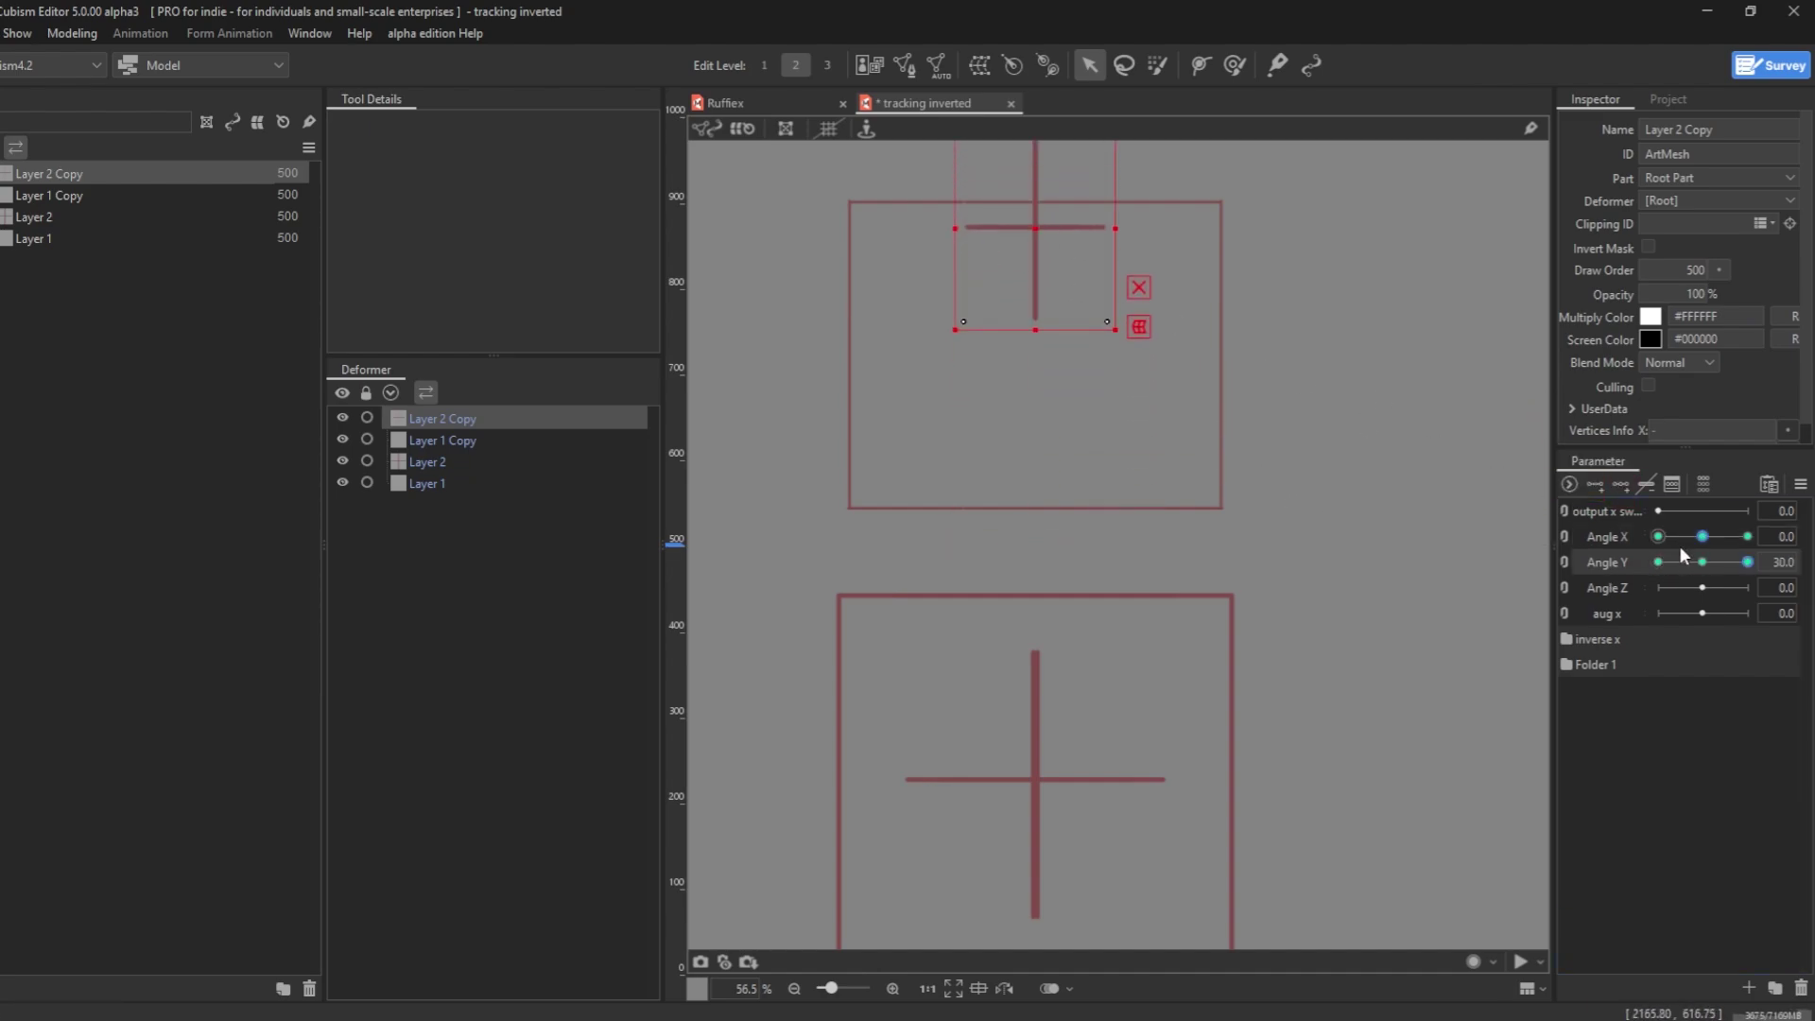
- Key the lower cross (Layer 2) on aug x with three keyforms, shifting it left at -30 and right at 30
left_click(1050, 770)
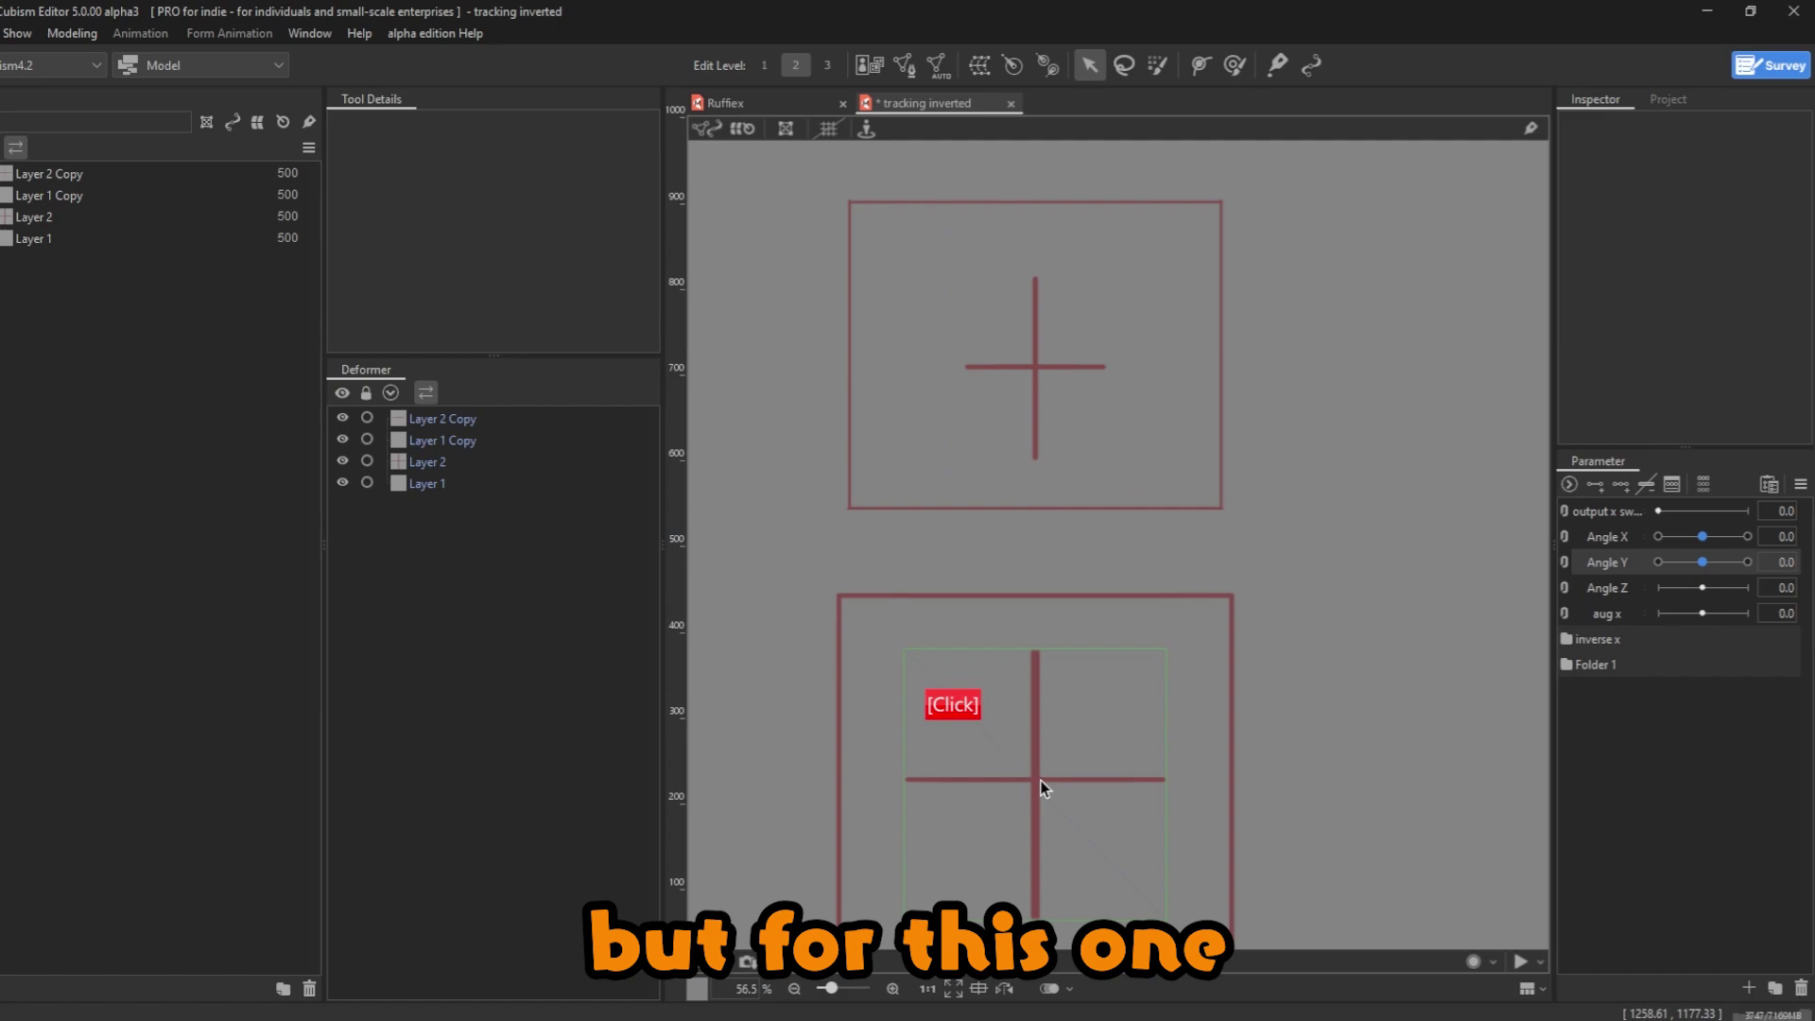
left_click(1040, 780)
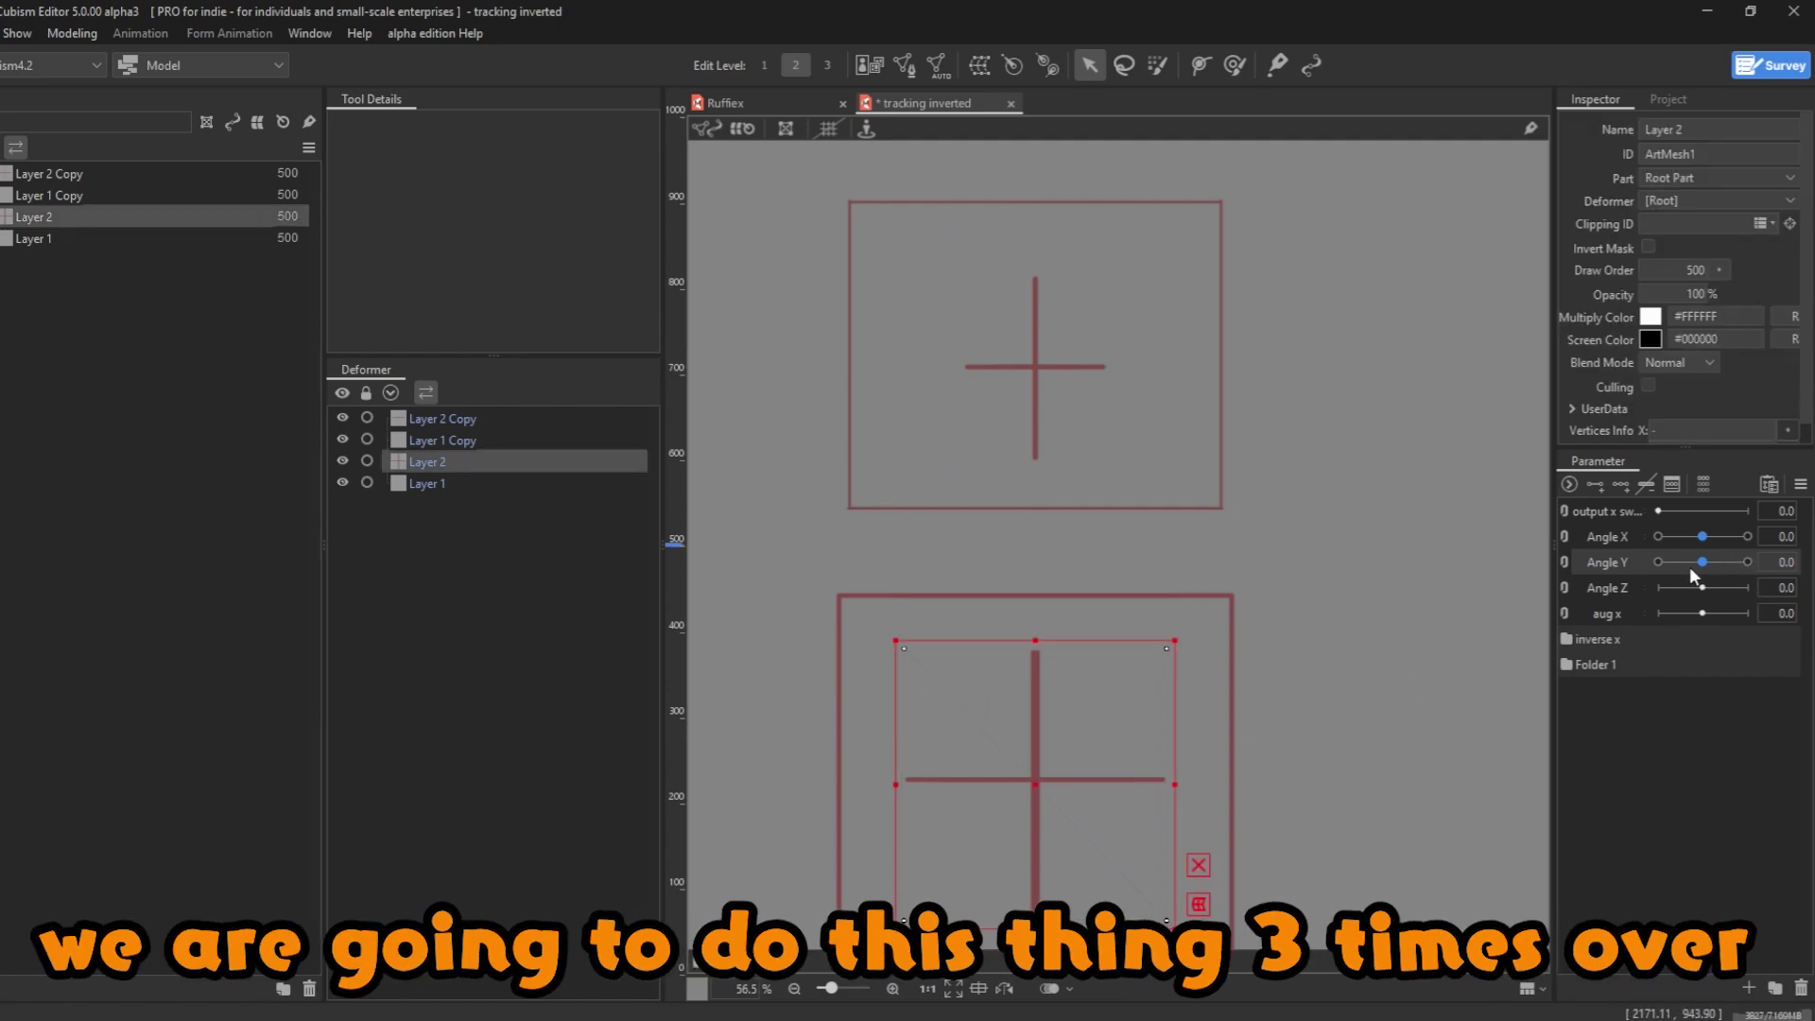
left_click(1628, 615)
key("f")
left_click(1659, 613)
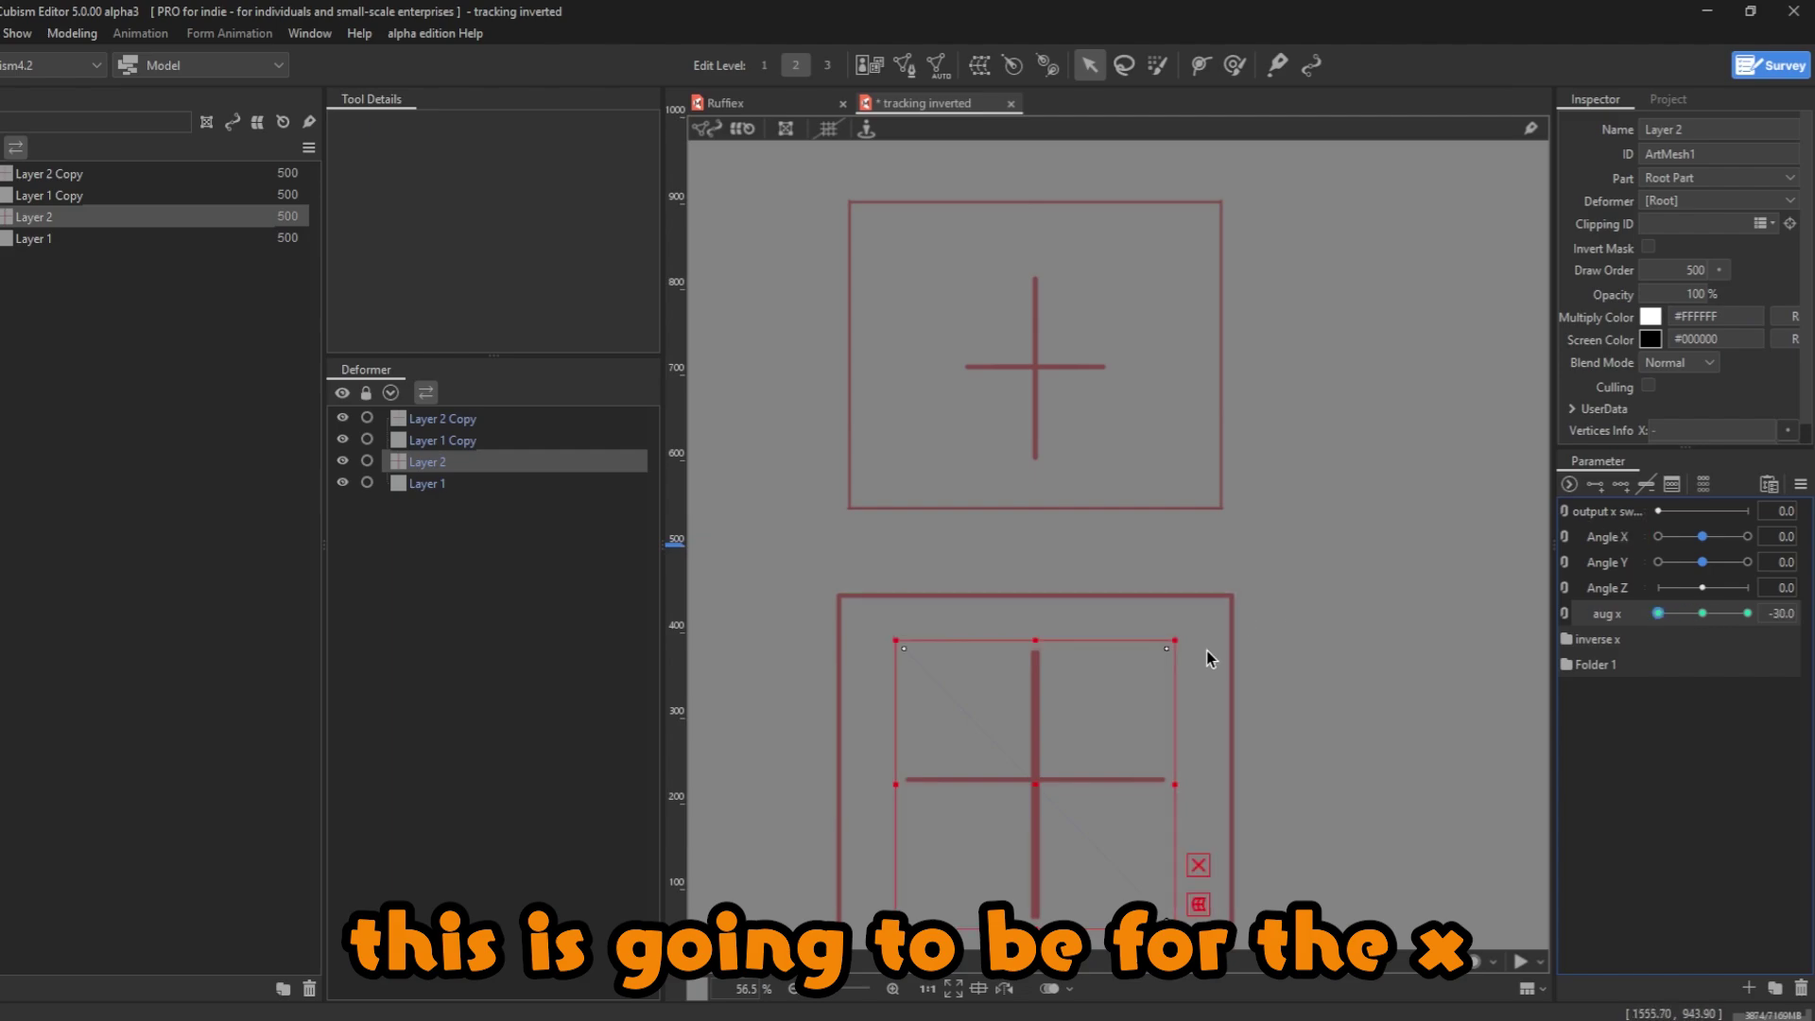
left_click_drag(1207, 650, 1246, 485)
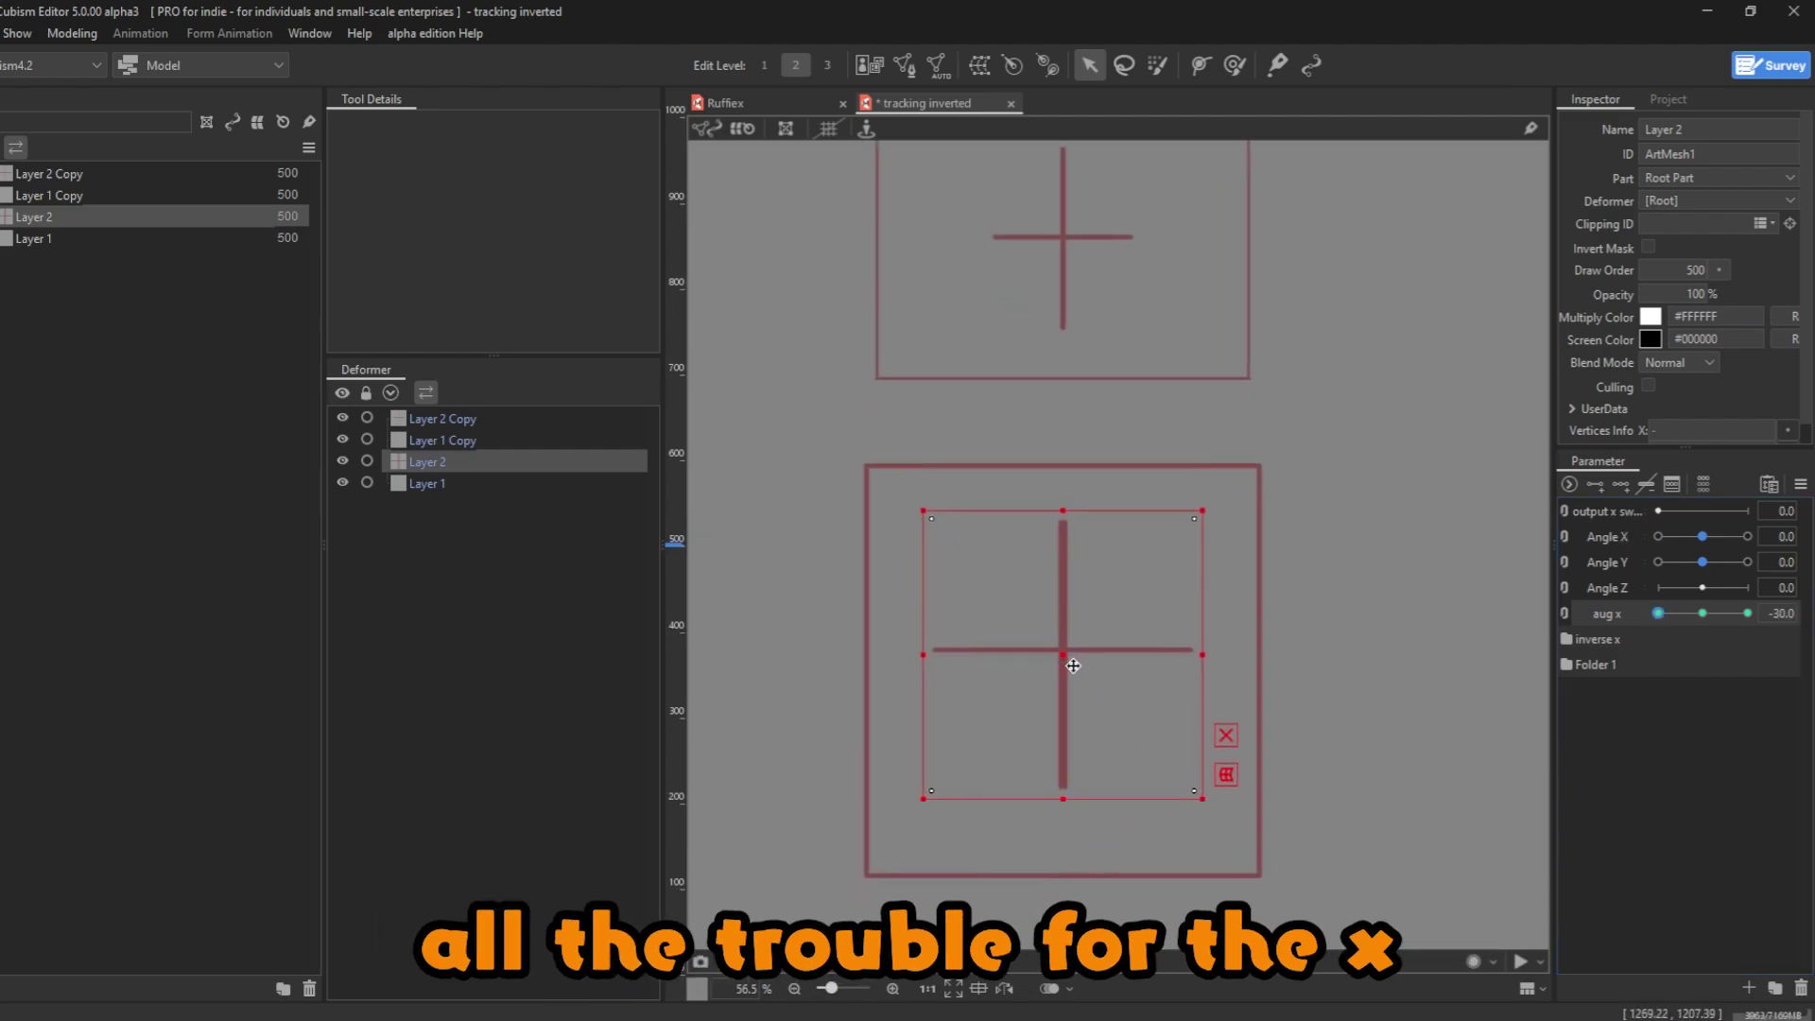
left_click_drag(1069, 661, 873, 676)
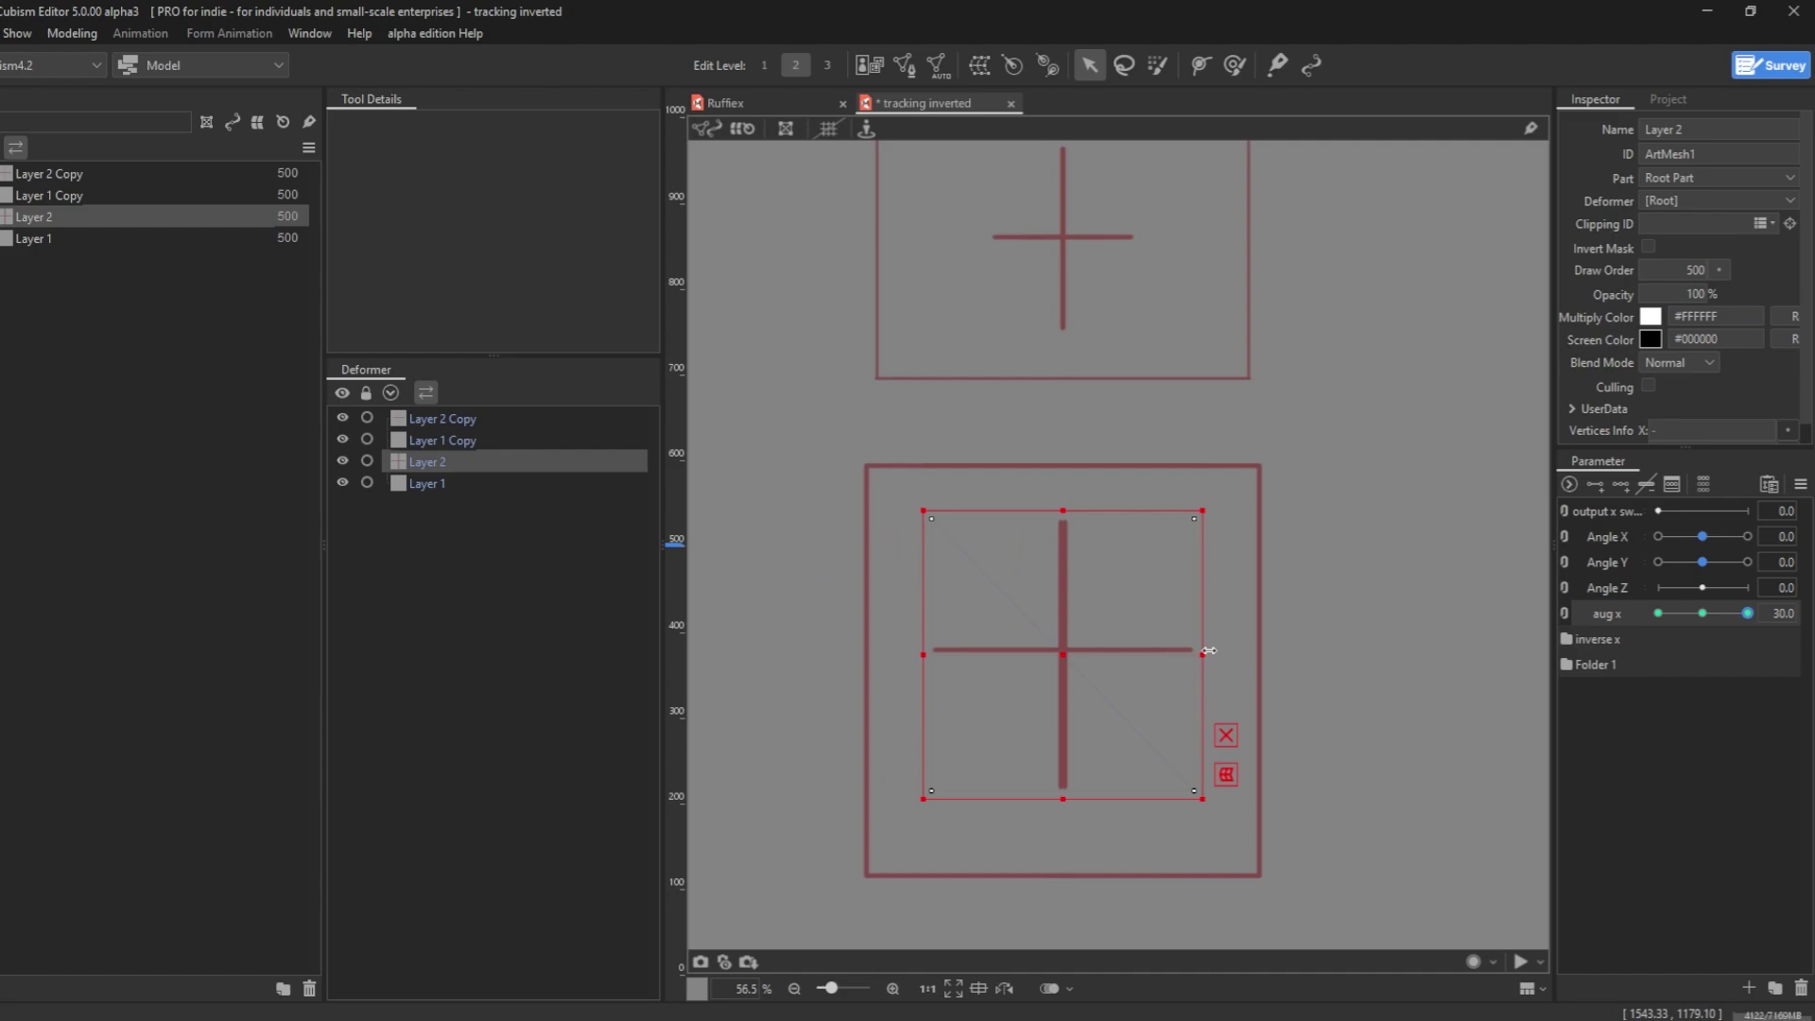
left_click_drag(1209, 651, 1404, 652)
left_click_drag(1687, 613, 1748, 613)
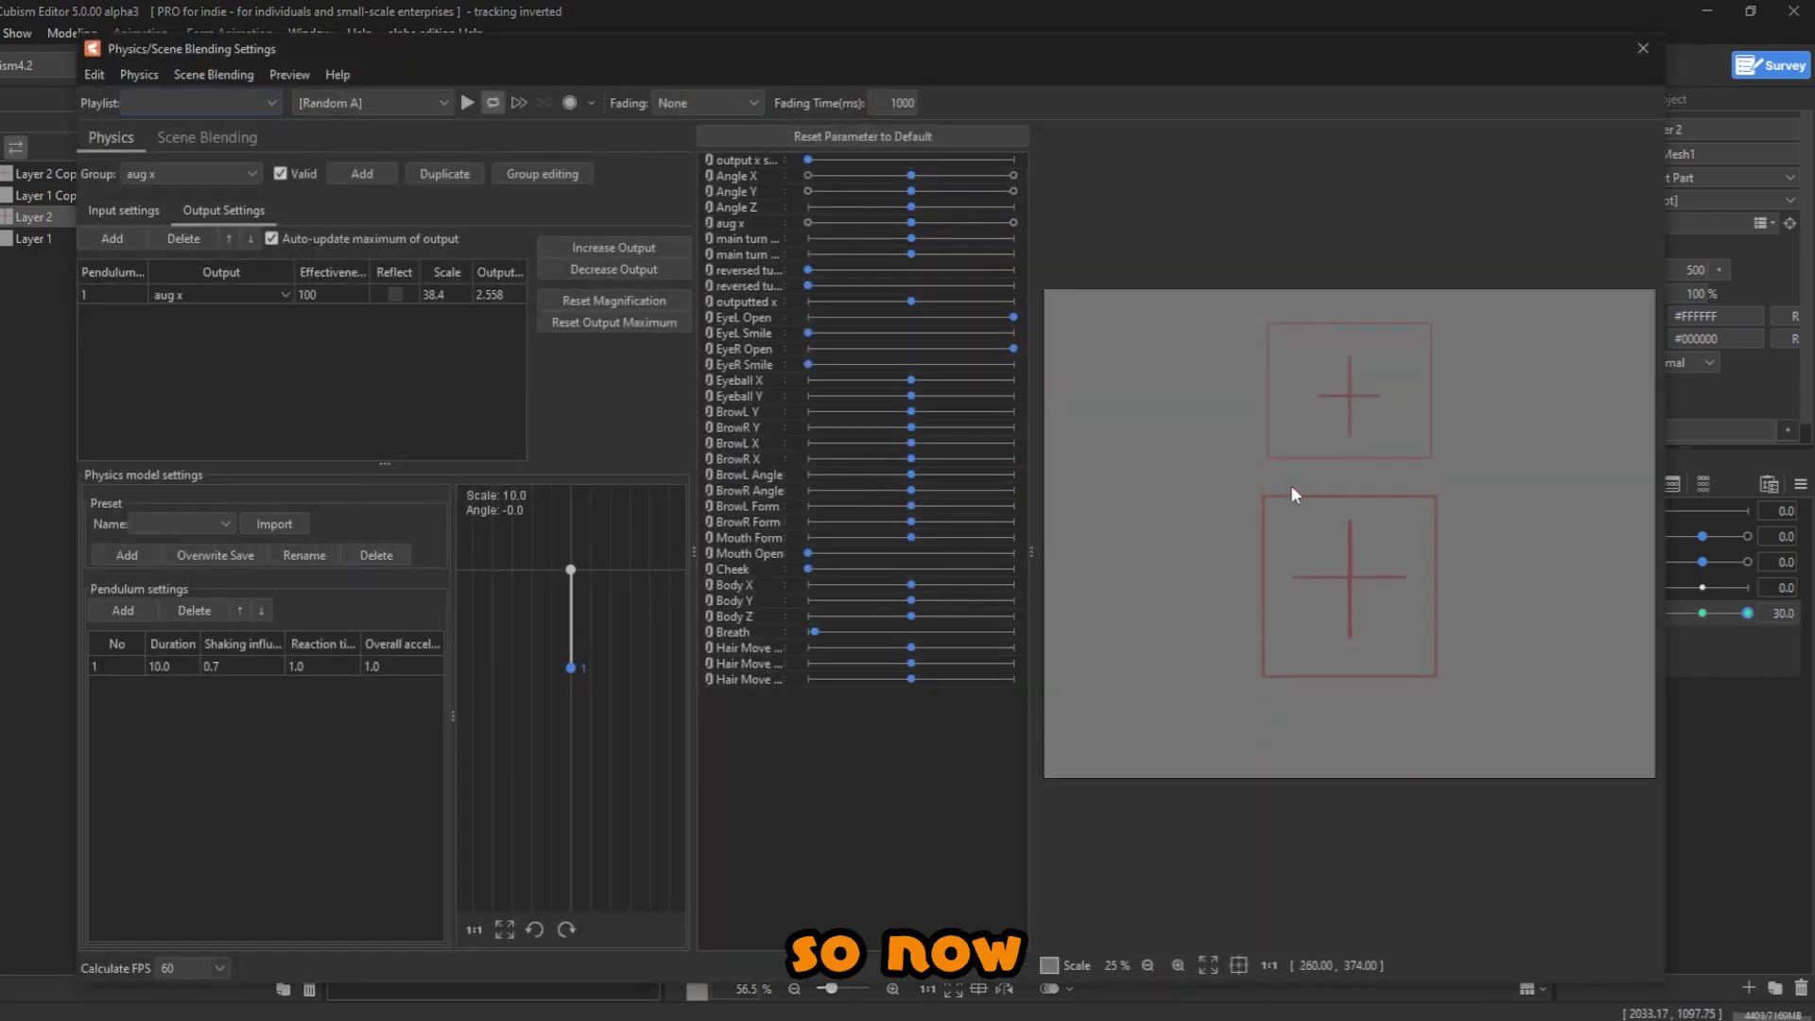
- Test both crosses' movement in the physics preview with output x switches off and on, and return to the model
scroll(1352, 478, "up", 2)
left_click_drag(1352, 478, 1598, 593)
left_click_drag(813, 158, 932, 173)
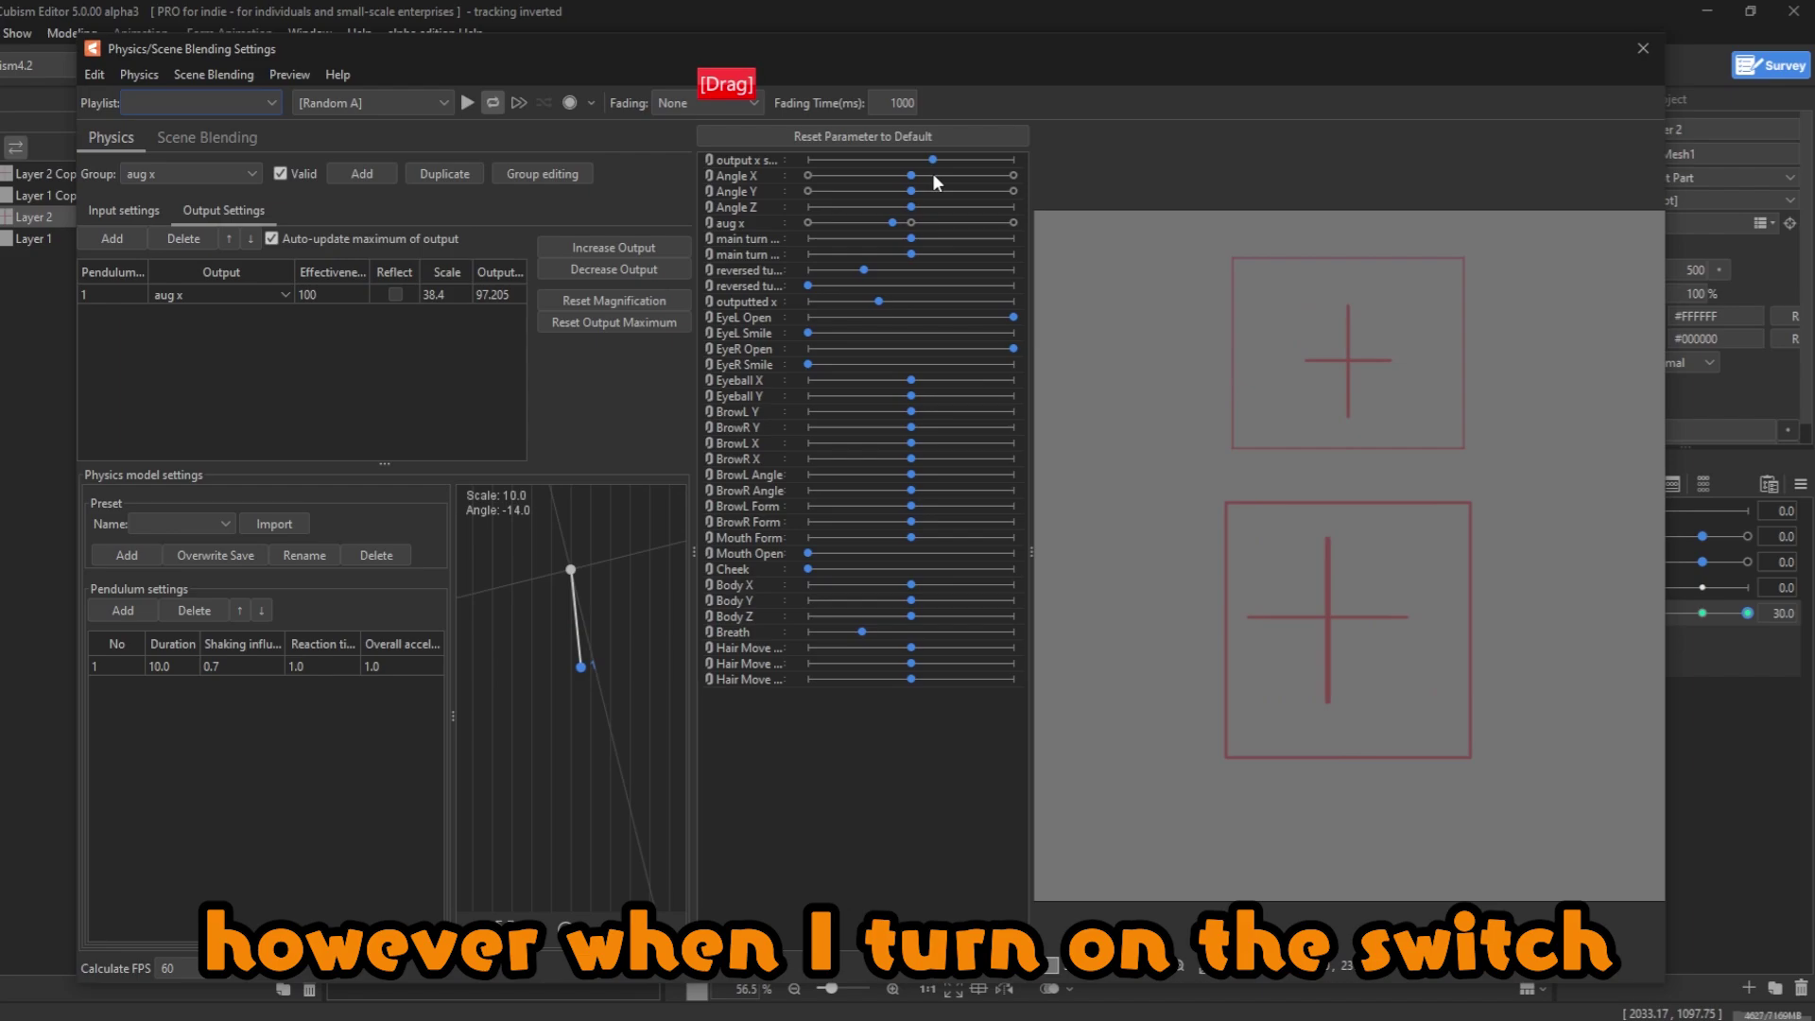
mouse_move(1243, 382)
left_mouse_down()
mouse_move(1132, 472)
mouse_move(1472, 489)
mouse_move(1118, 478)
mouse_move(1563, 502)
mouse_move(1518, 809)
left_mouse_up()
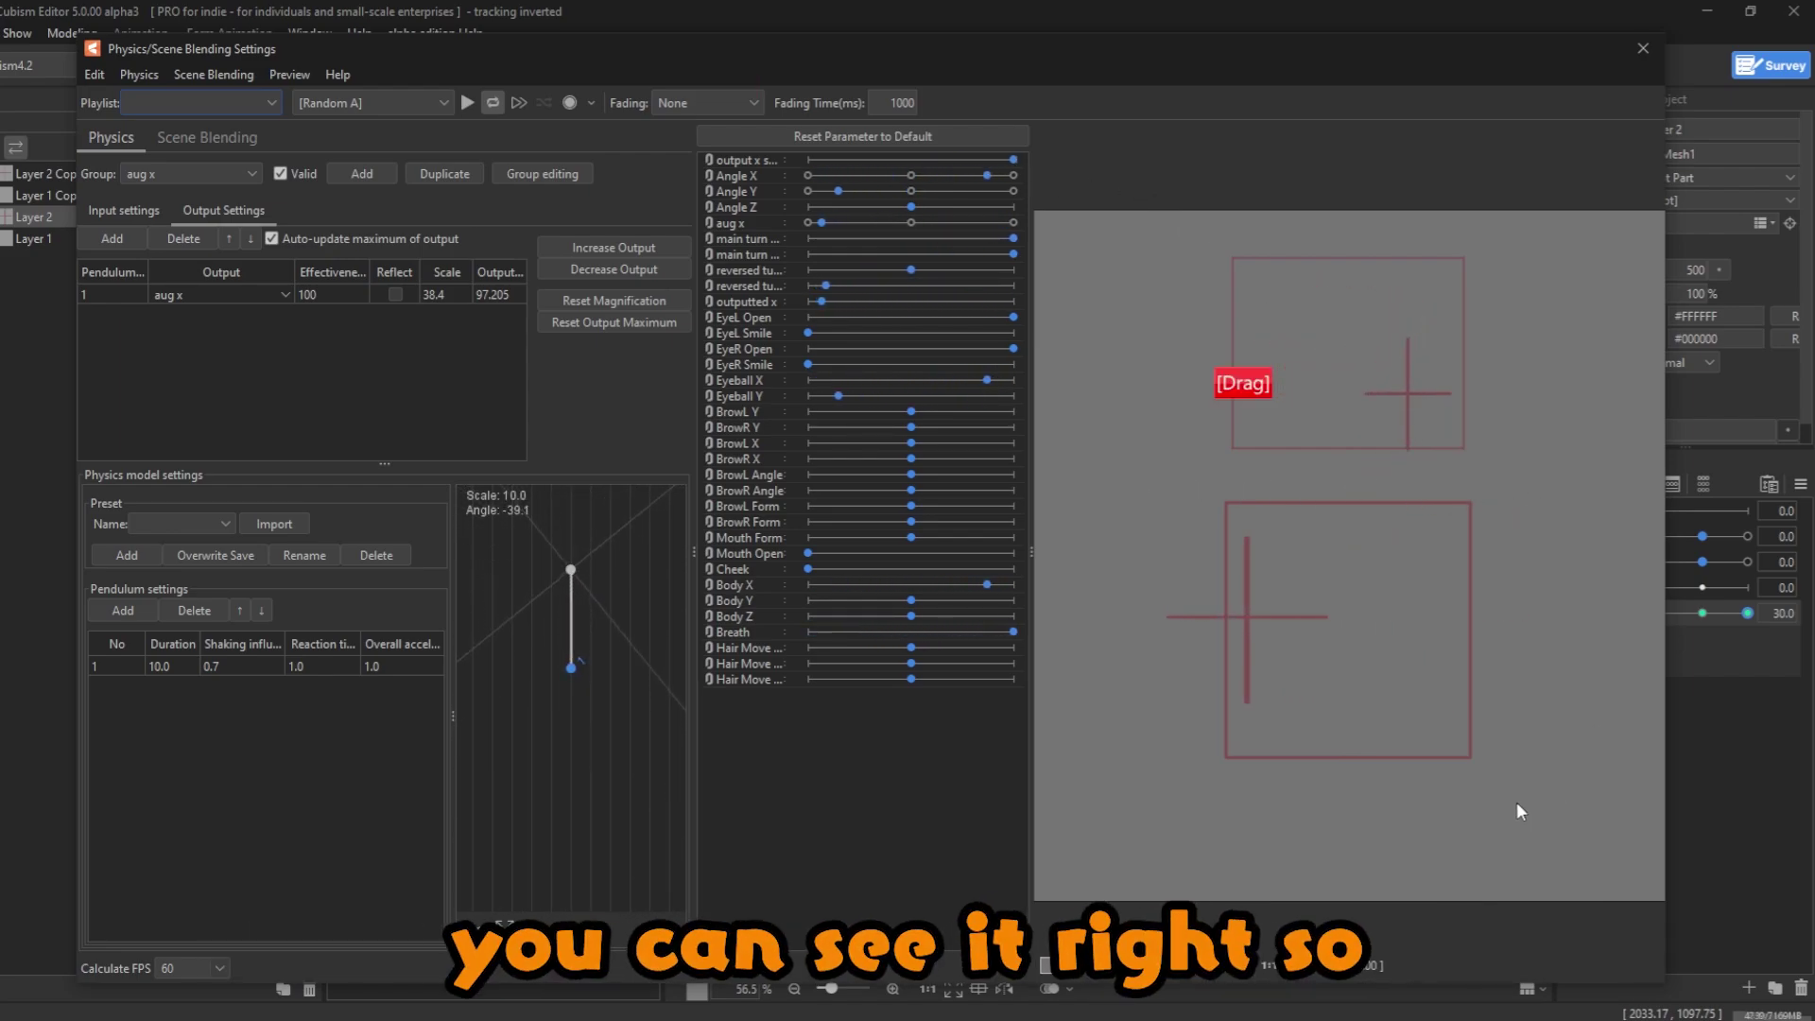
left_click(1643, 49)
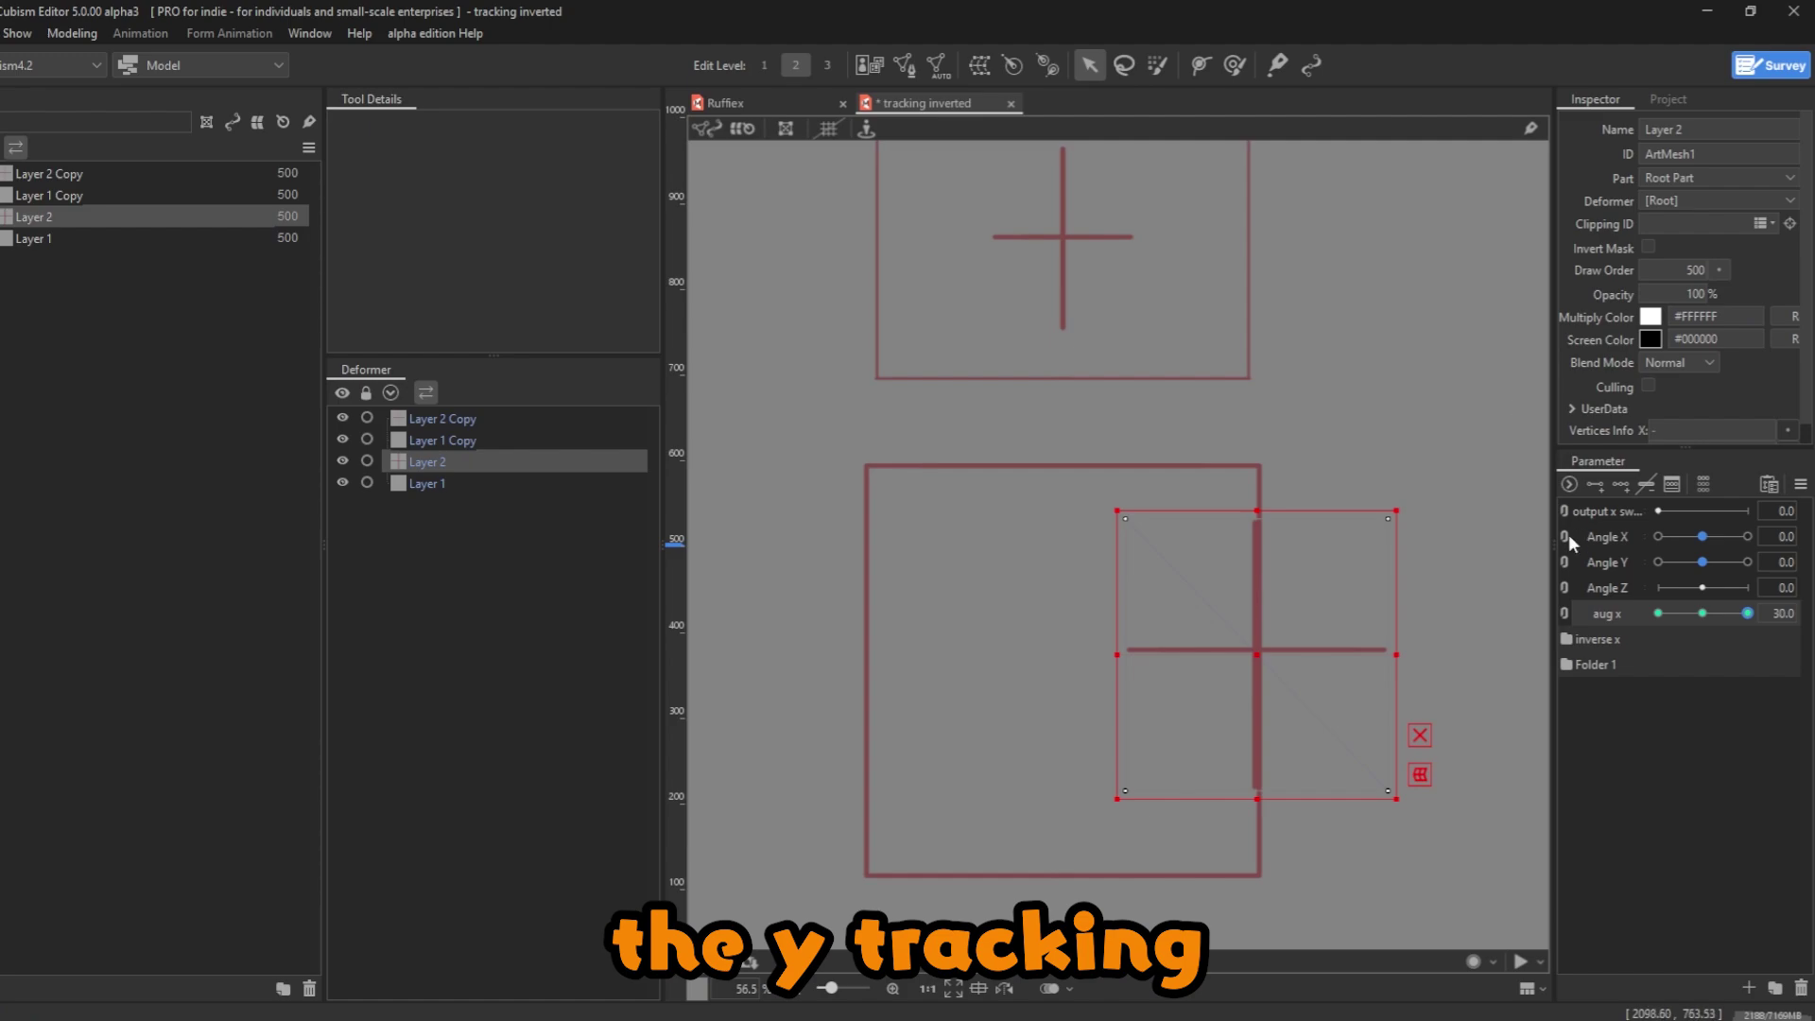
- Expand the inverse x folder and set the main turn x switch parameter's ID to MainXSwitch
left_click(1573, 637)
right_click(1602, 666)
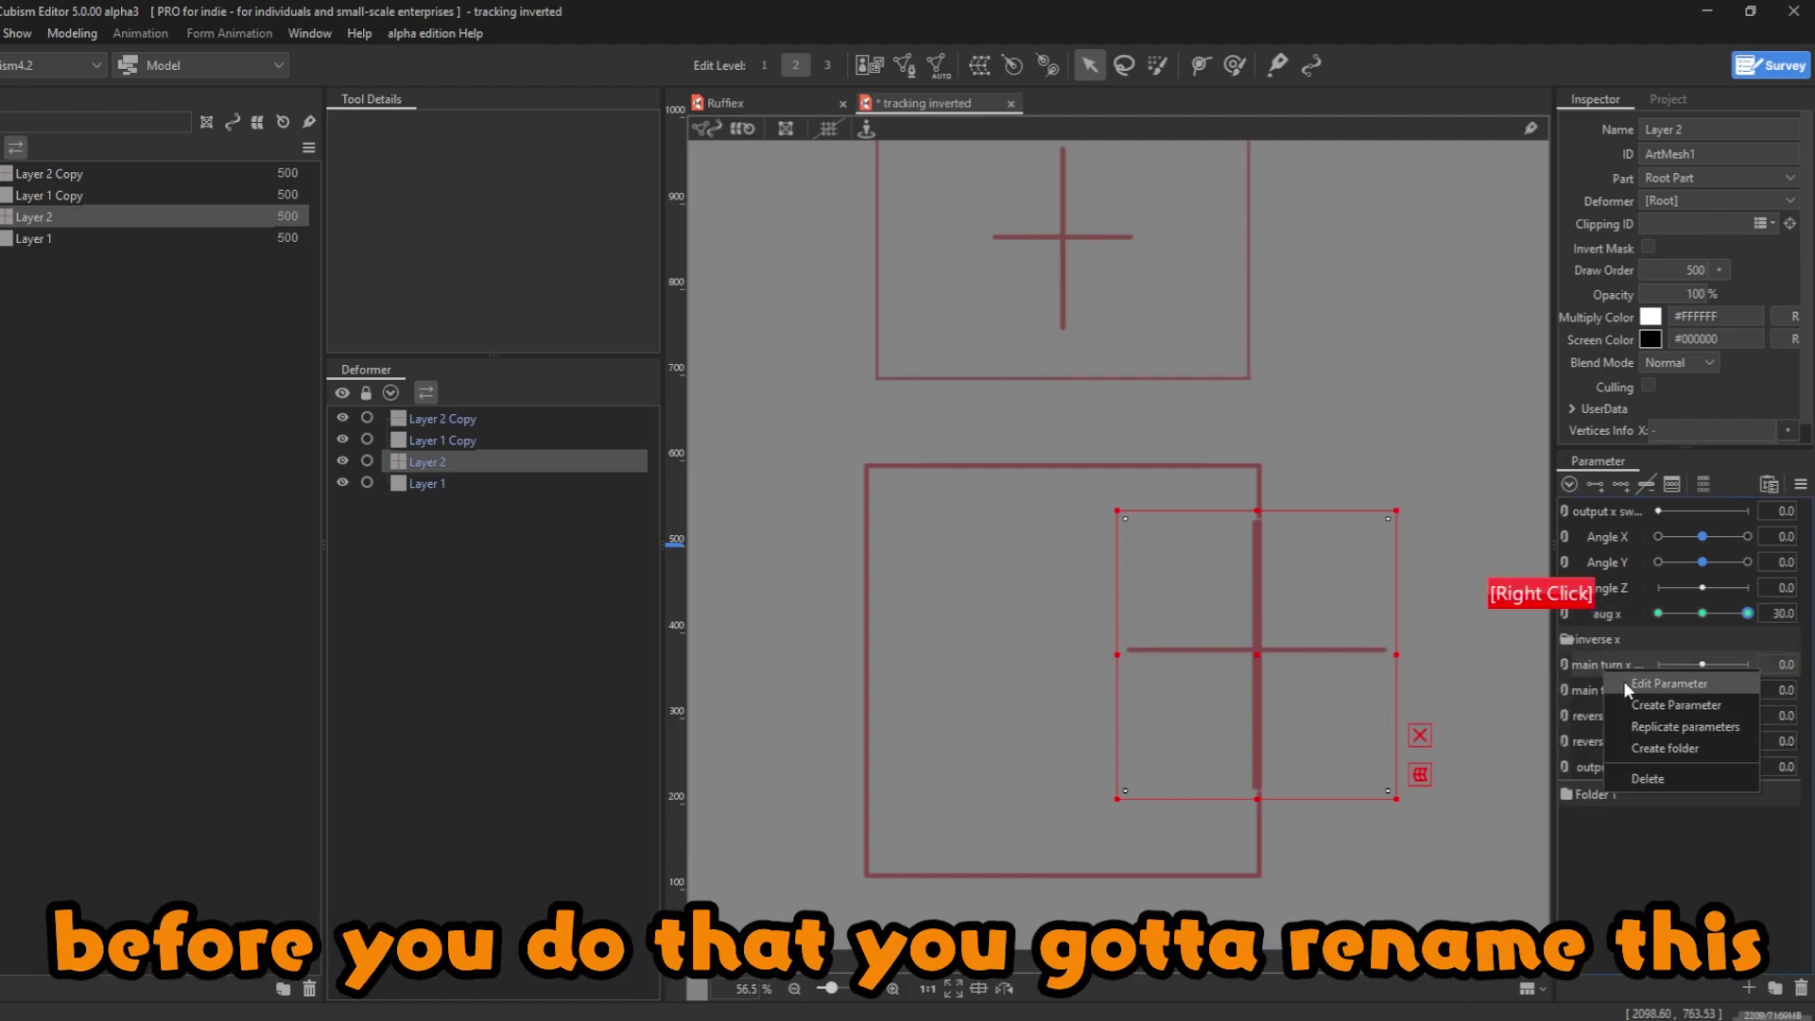
left_click(1475, 682)
left_click(885, 437)
key("ctrl+a")
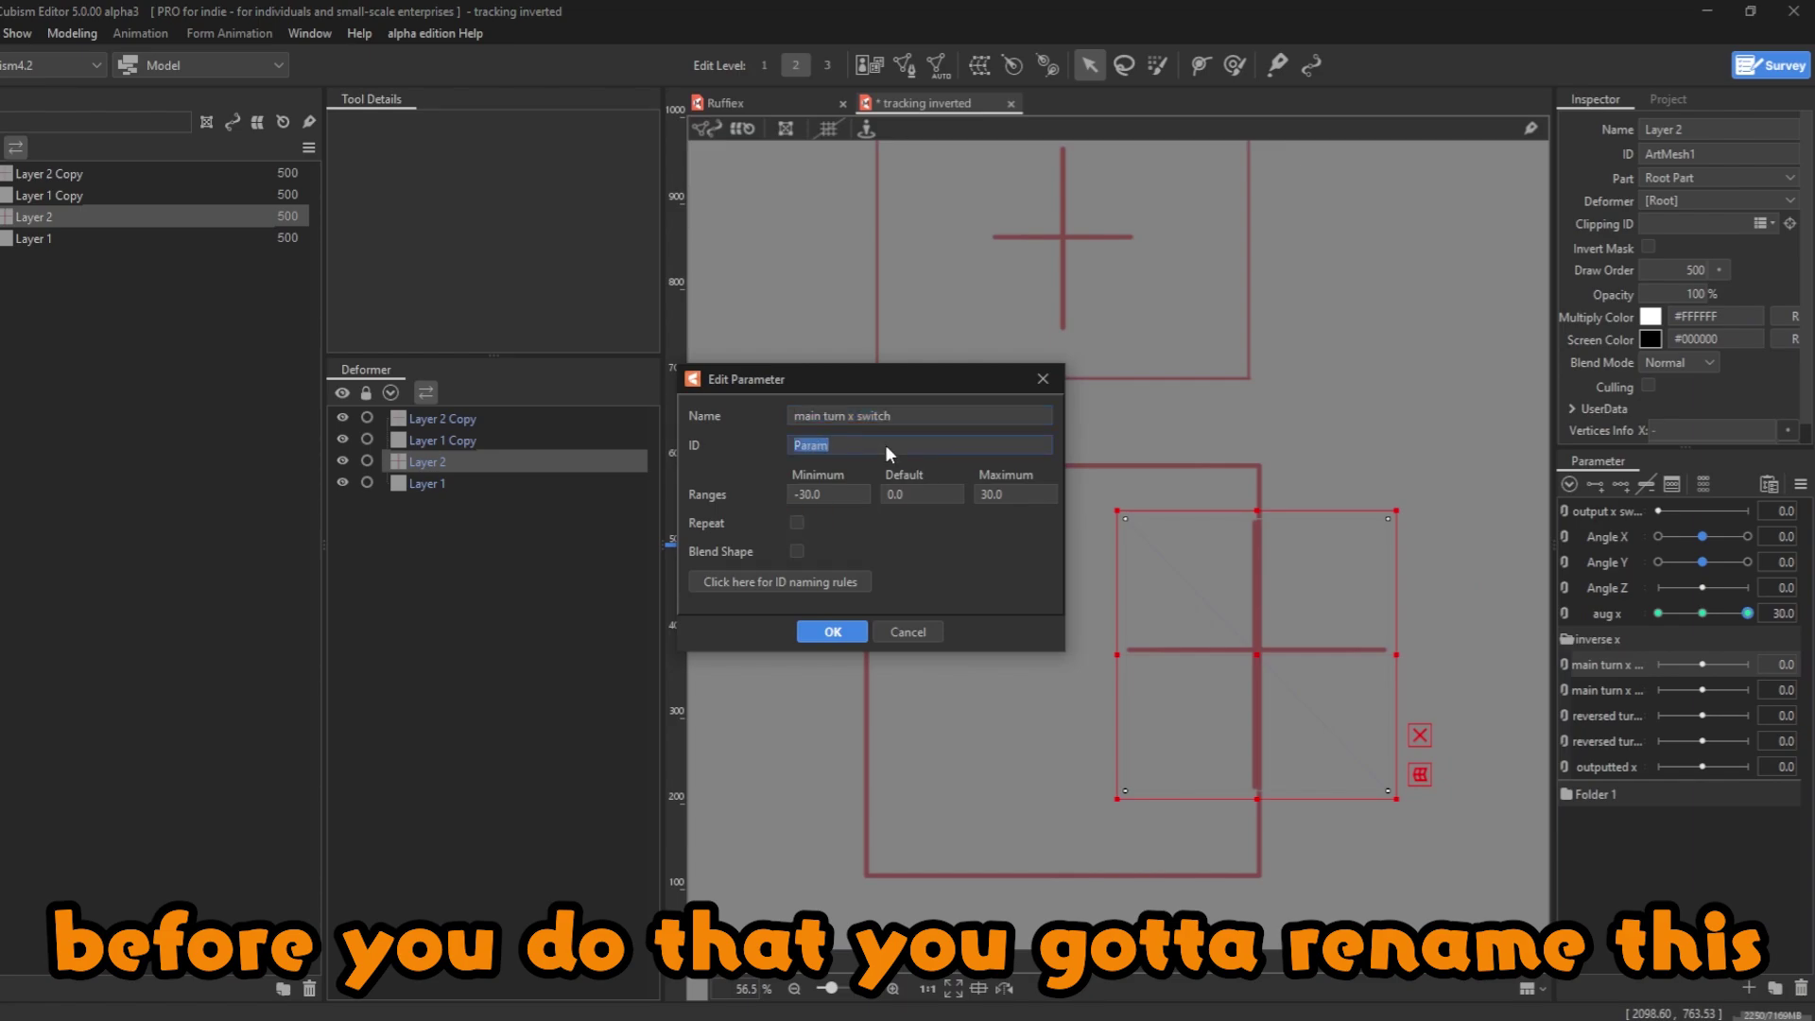
type("Main")
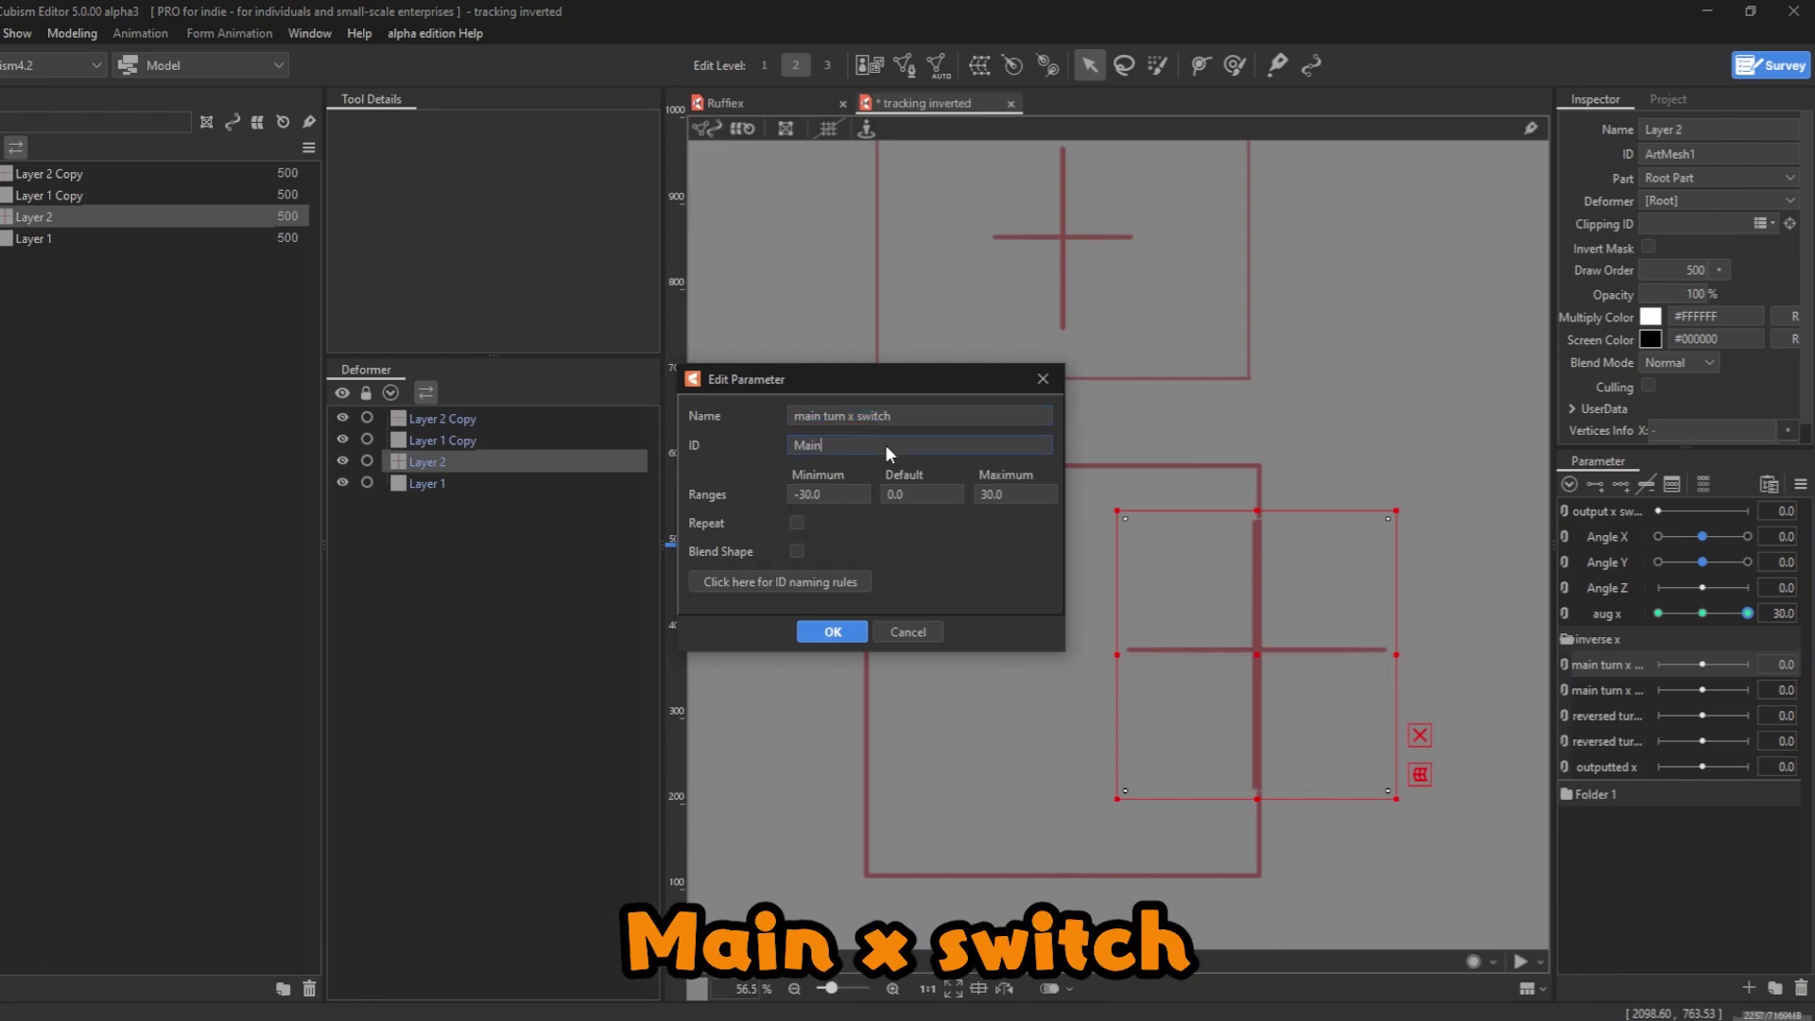
type("XSwitch")
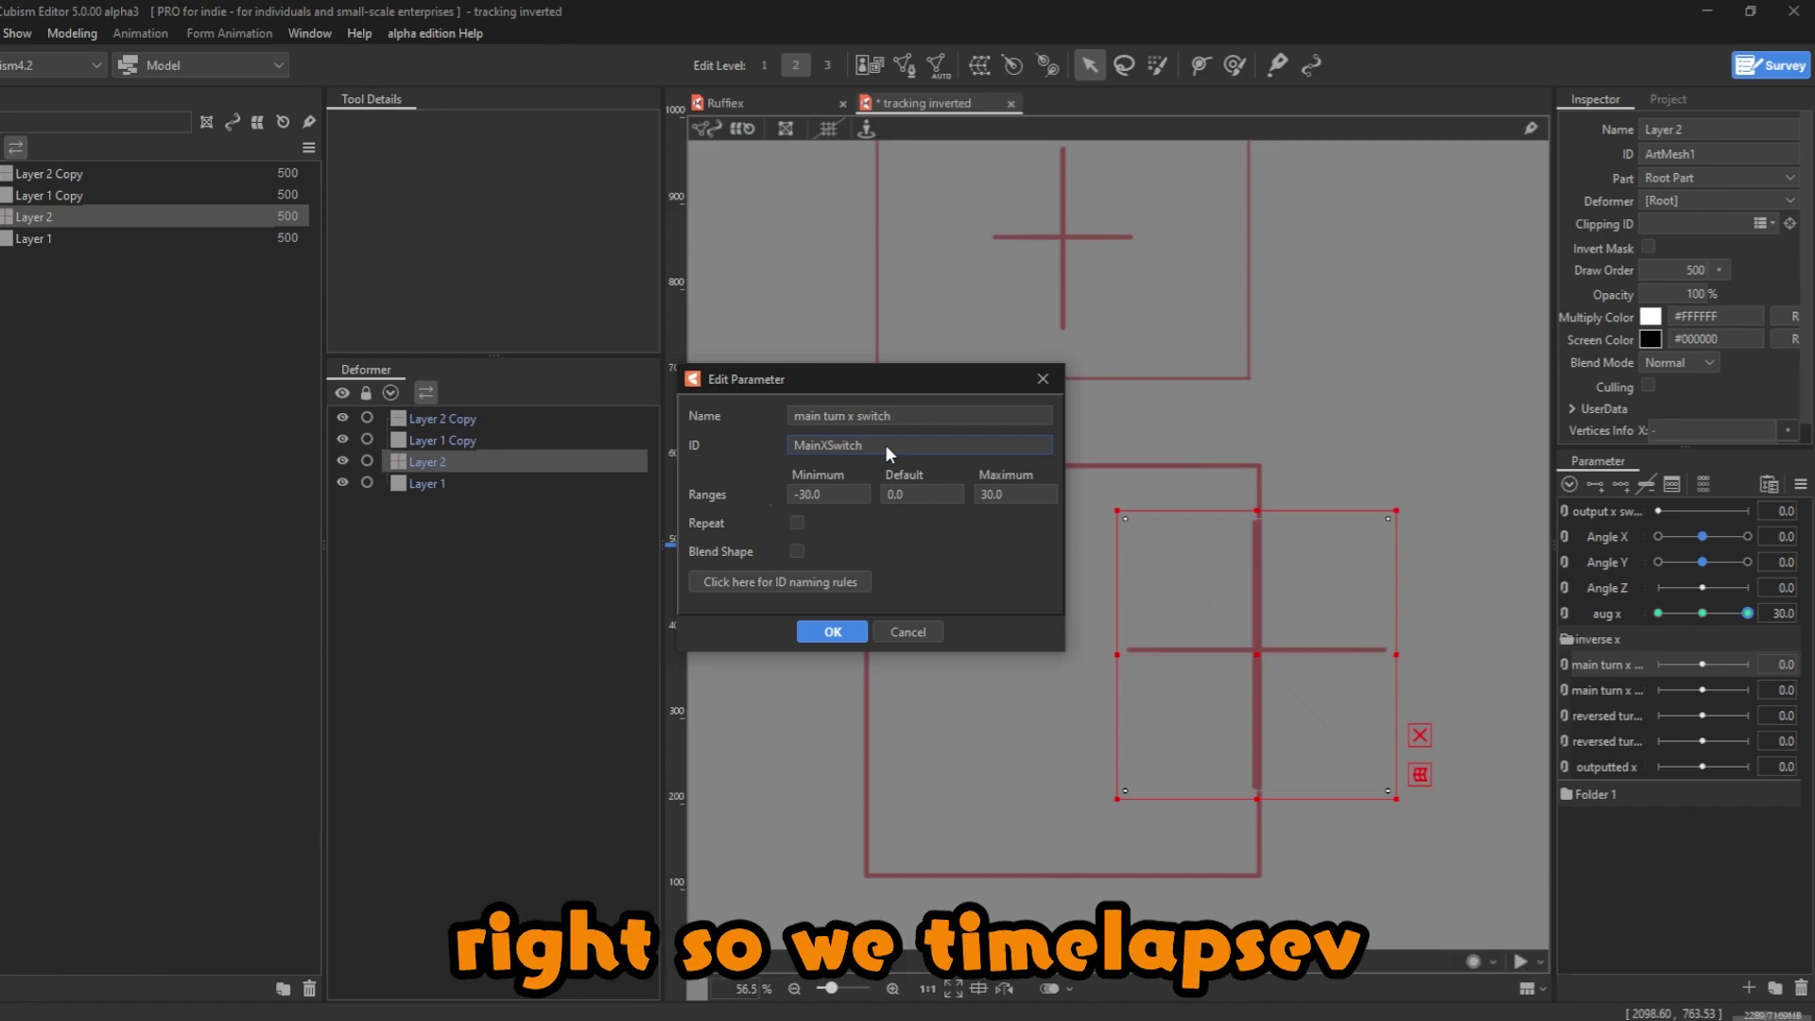
key("Return")
- Set the main turn x phys parameter's ID to MainXPhys
right_click(1620, 690)
left_click(1664, 698)
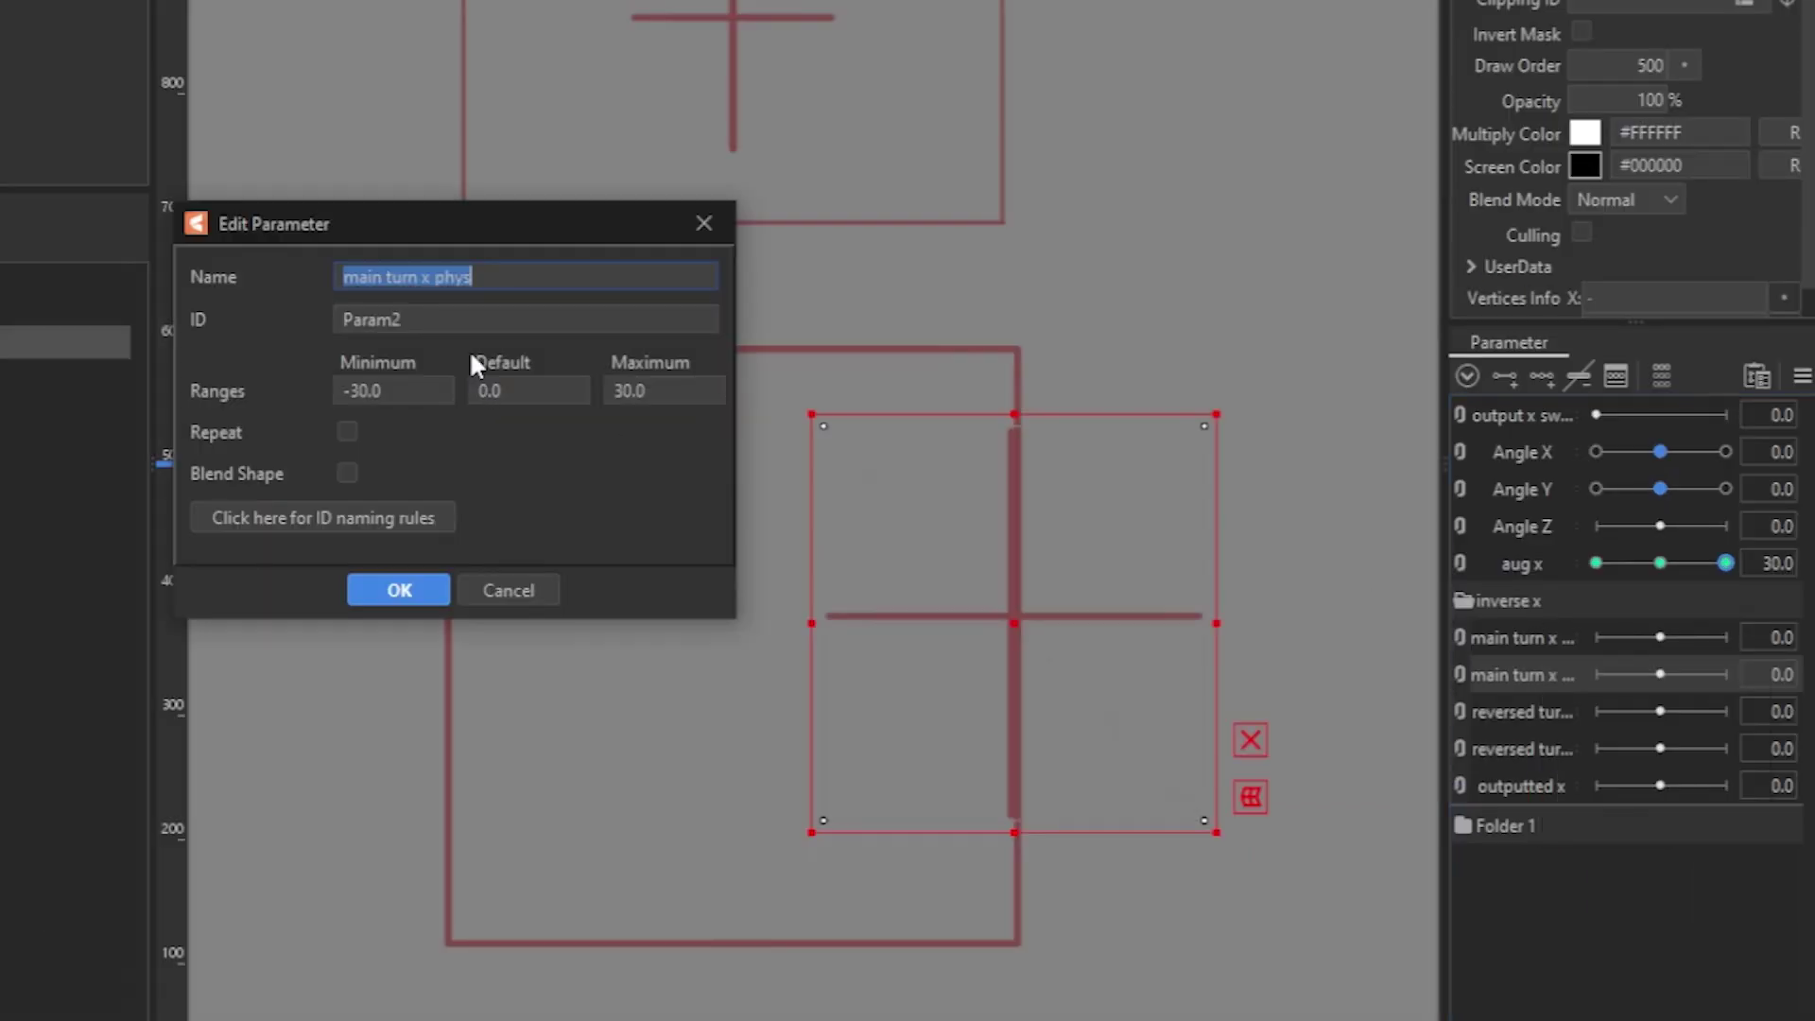
double_click(878, 446)
type("MainXPhys")
key("Return")
- Set the reversed turn x switch parameter's ID to ReversedTurnXSwitch
right_click(1547, 720)
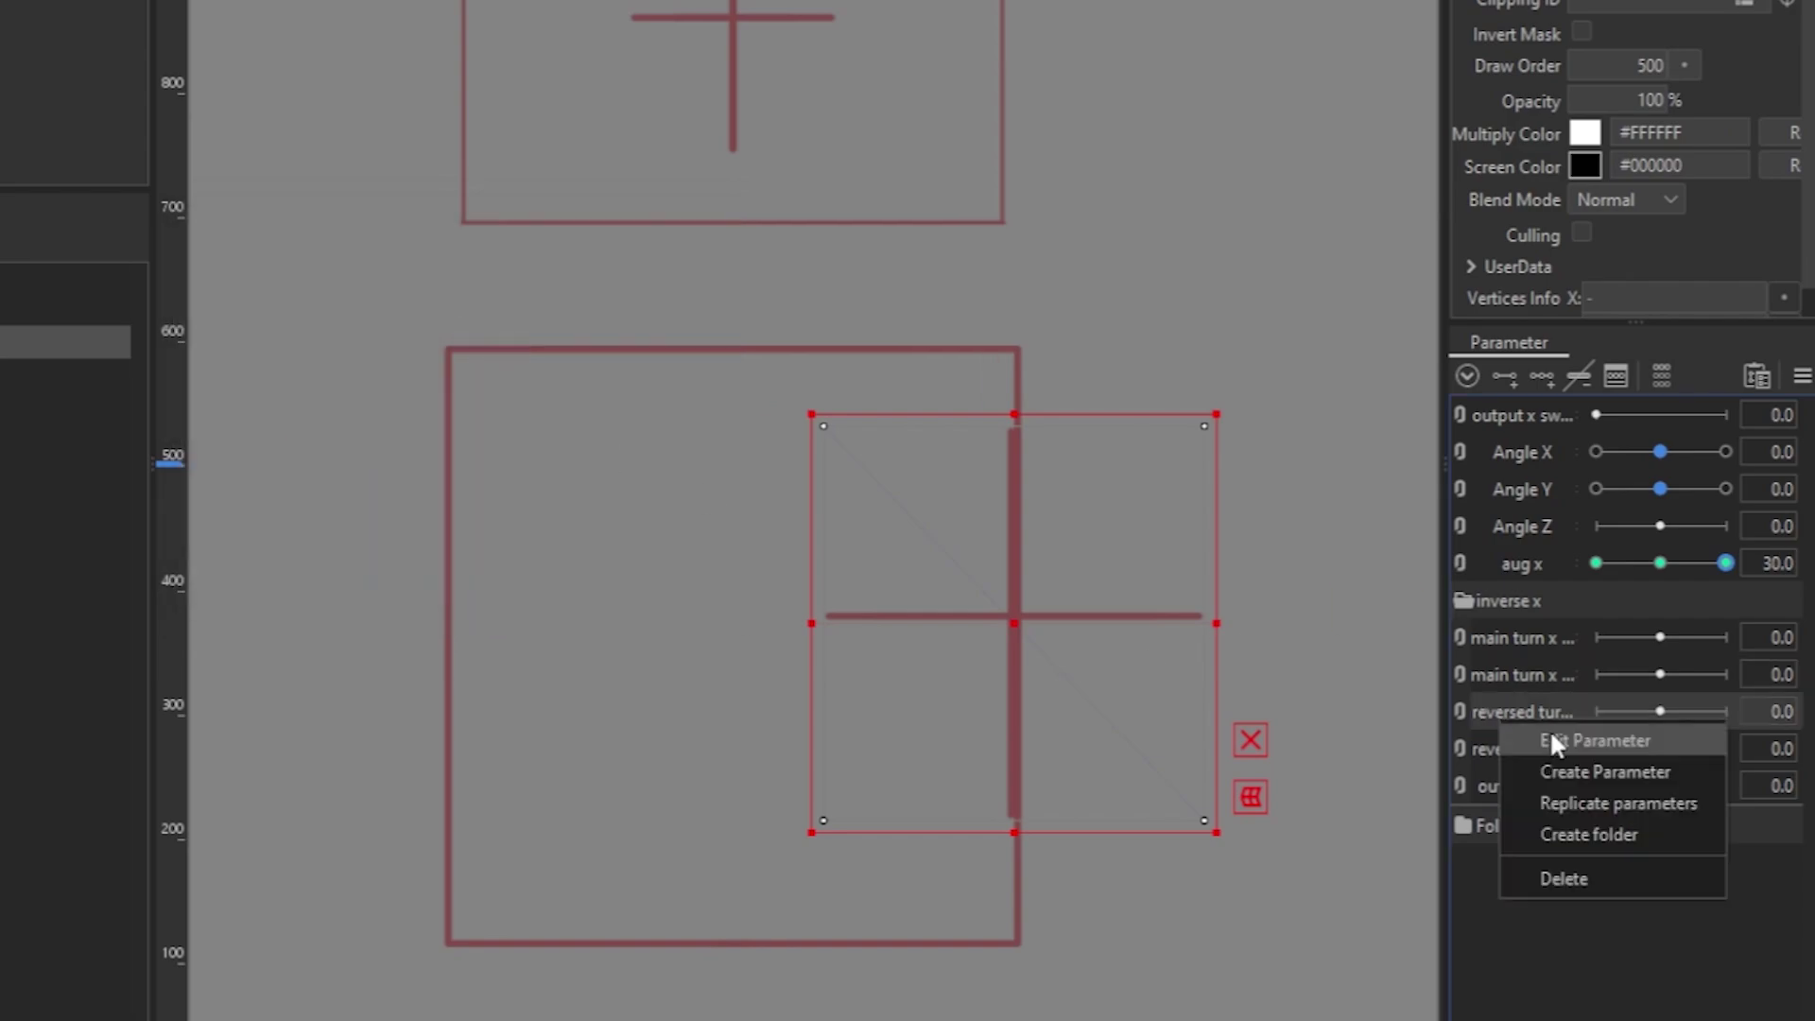
left_click(1570, 741)
double_click(413, 326)
type("ReversedTurnXS")
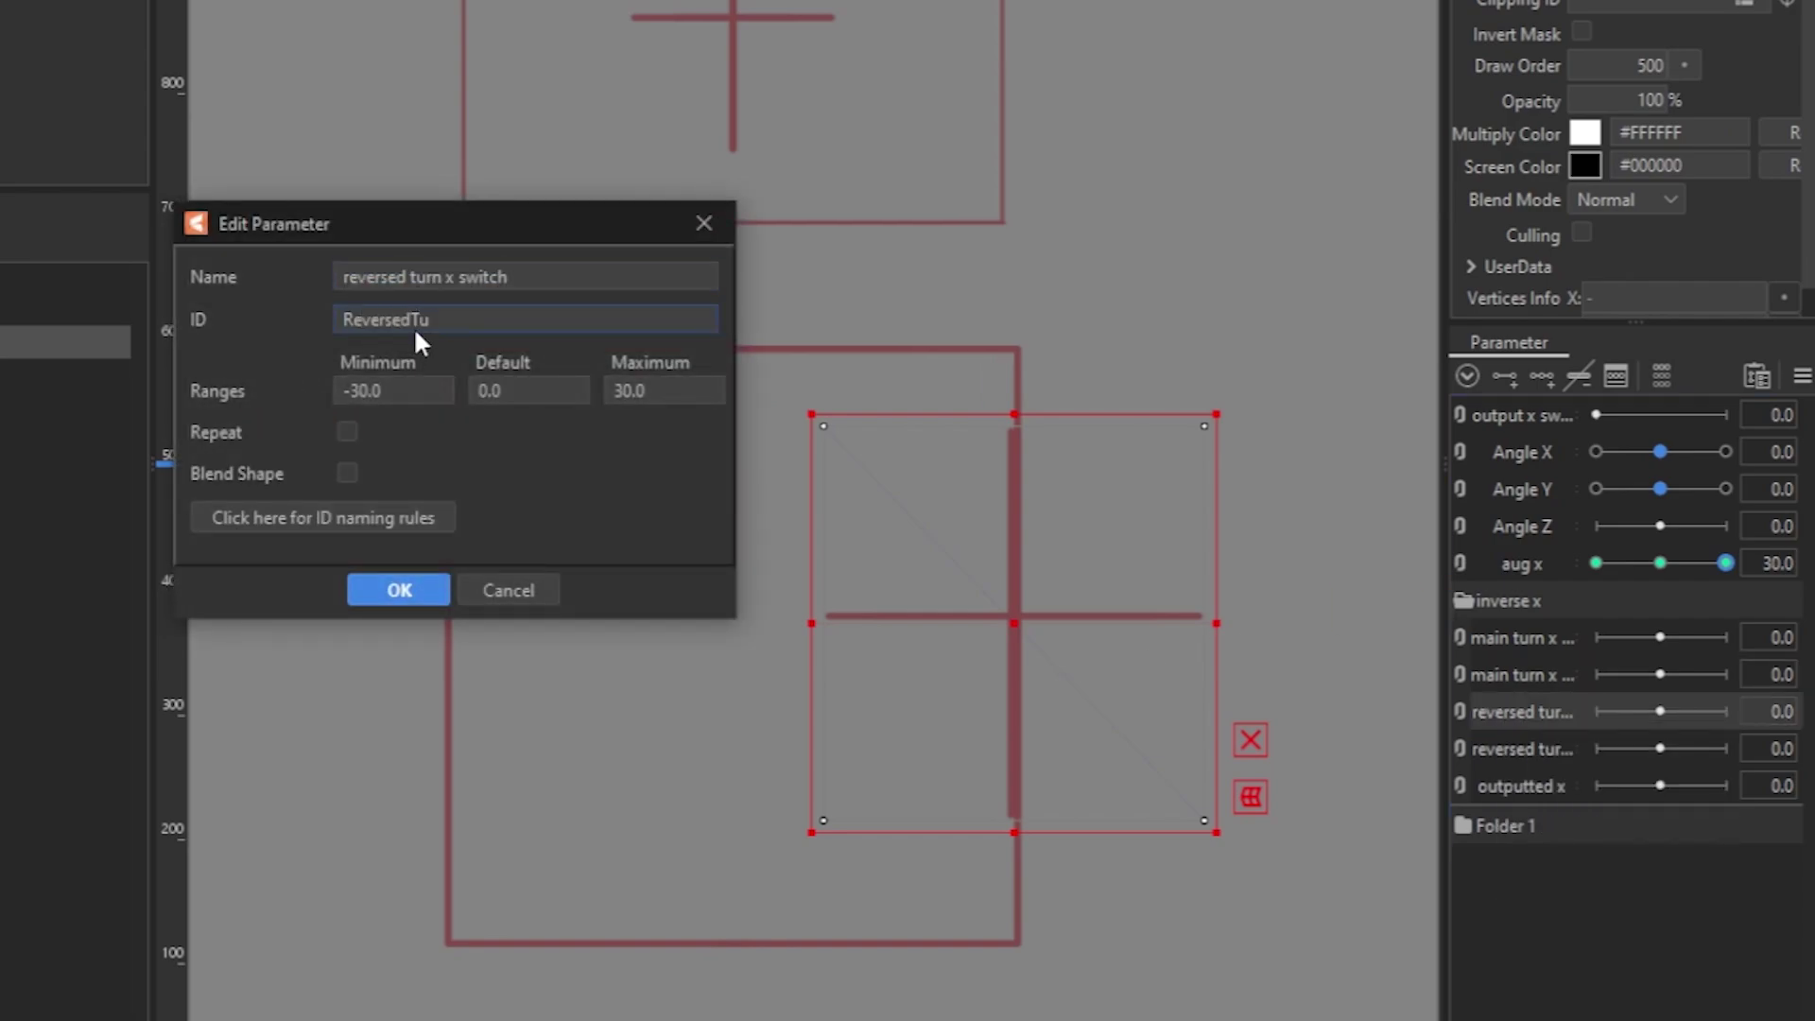
type("witch")
key("Return")
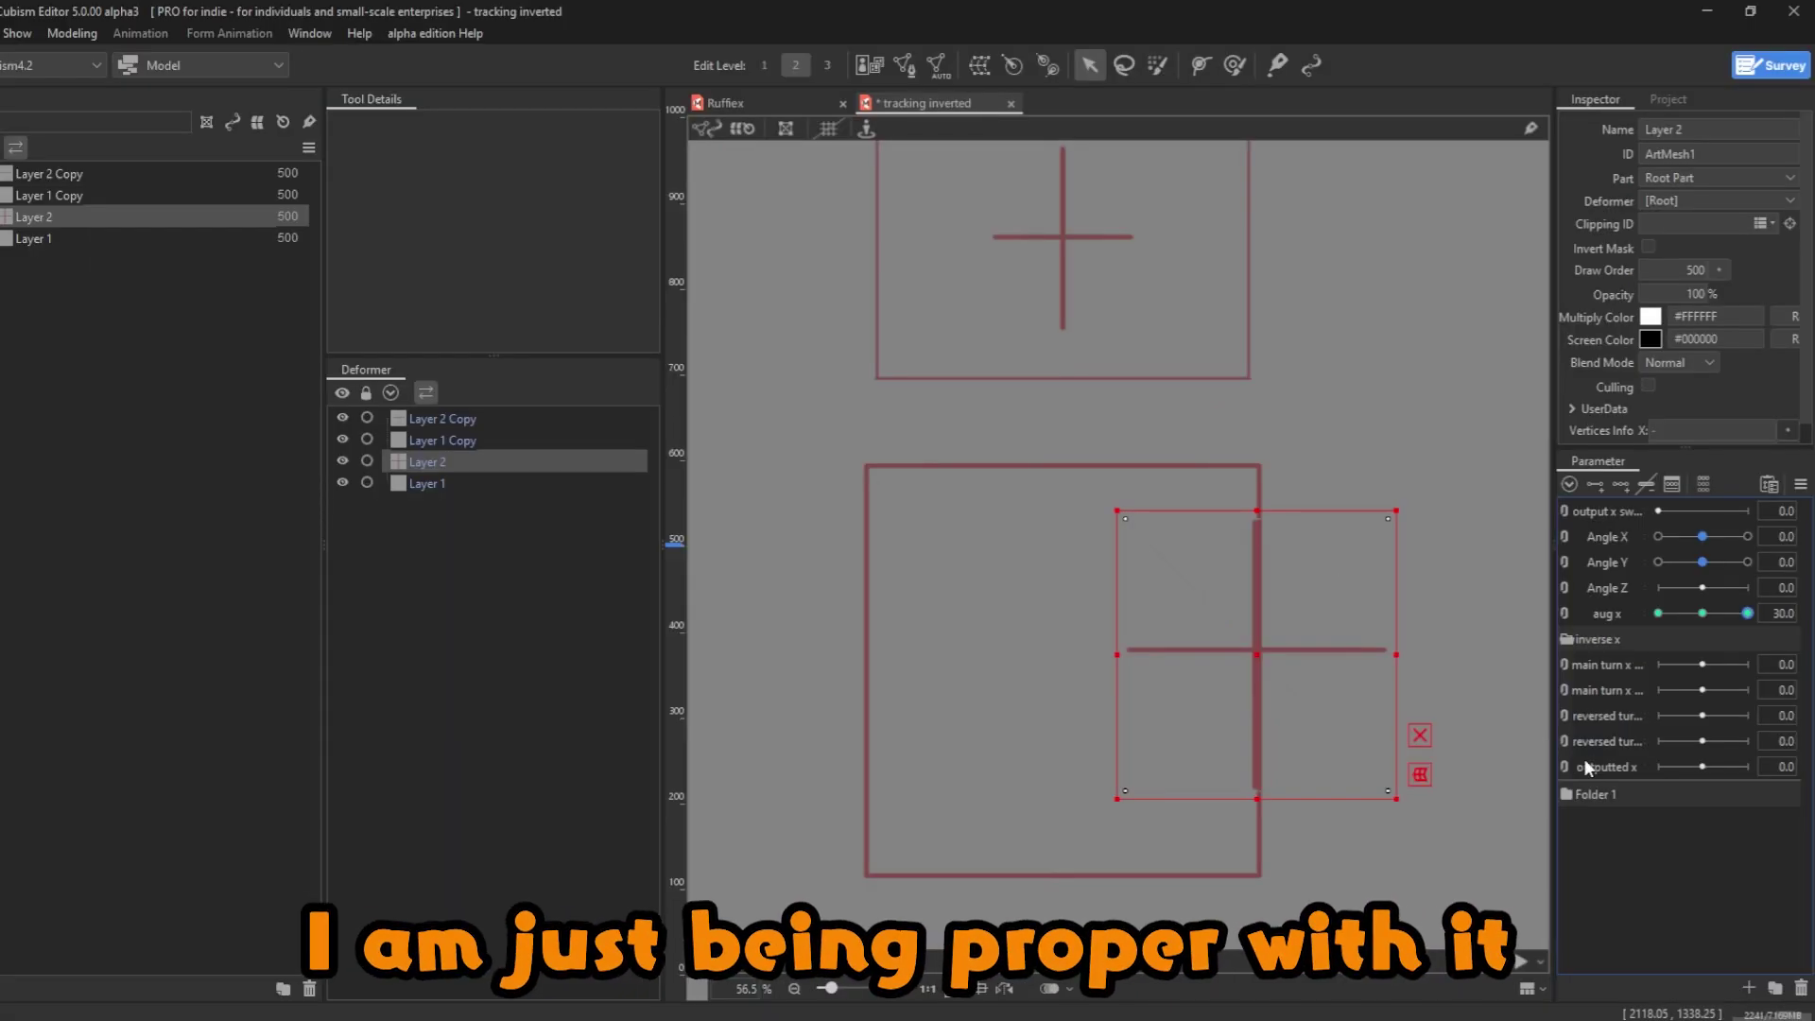
- Set the reversed turn phys x parameter's ID to ReversedTurnPhysX
right_click(1499, 754)
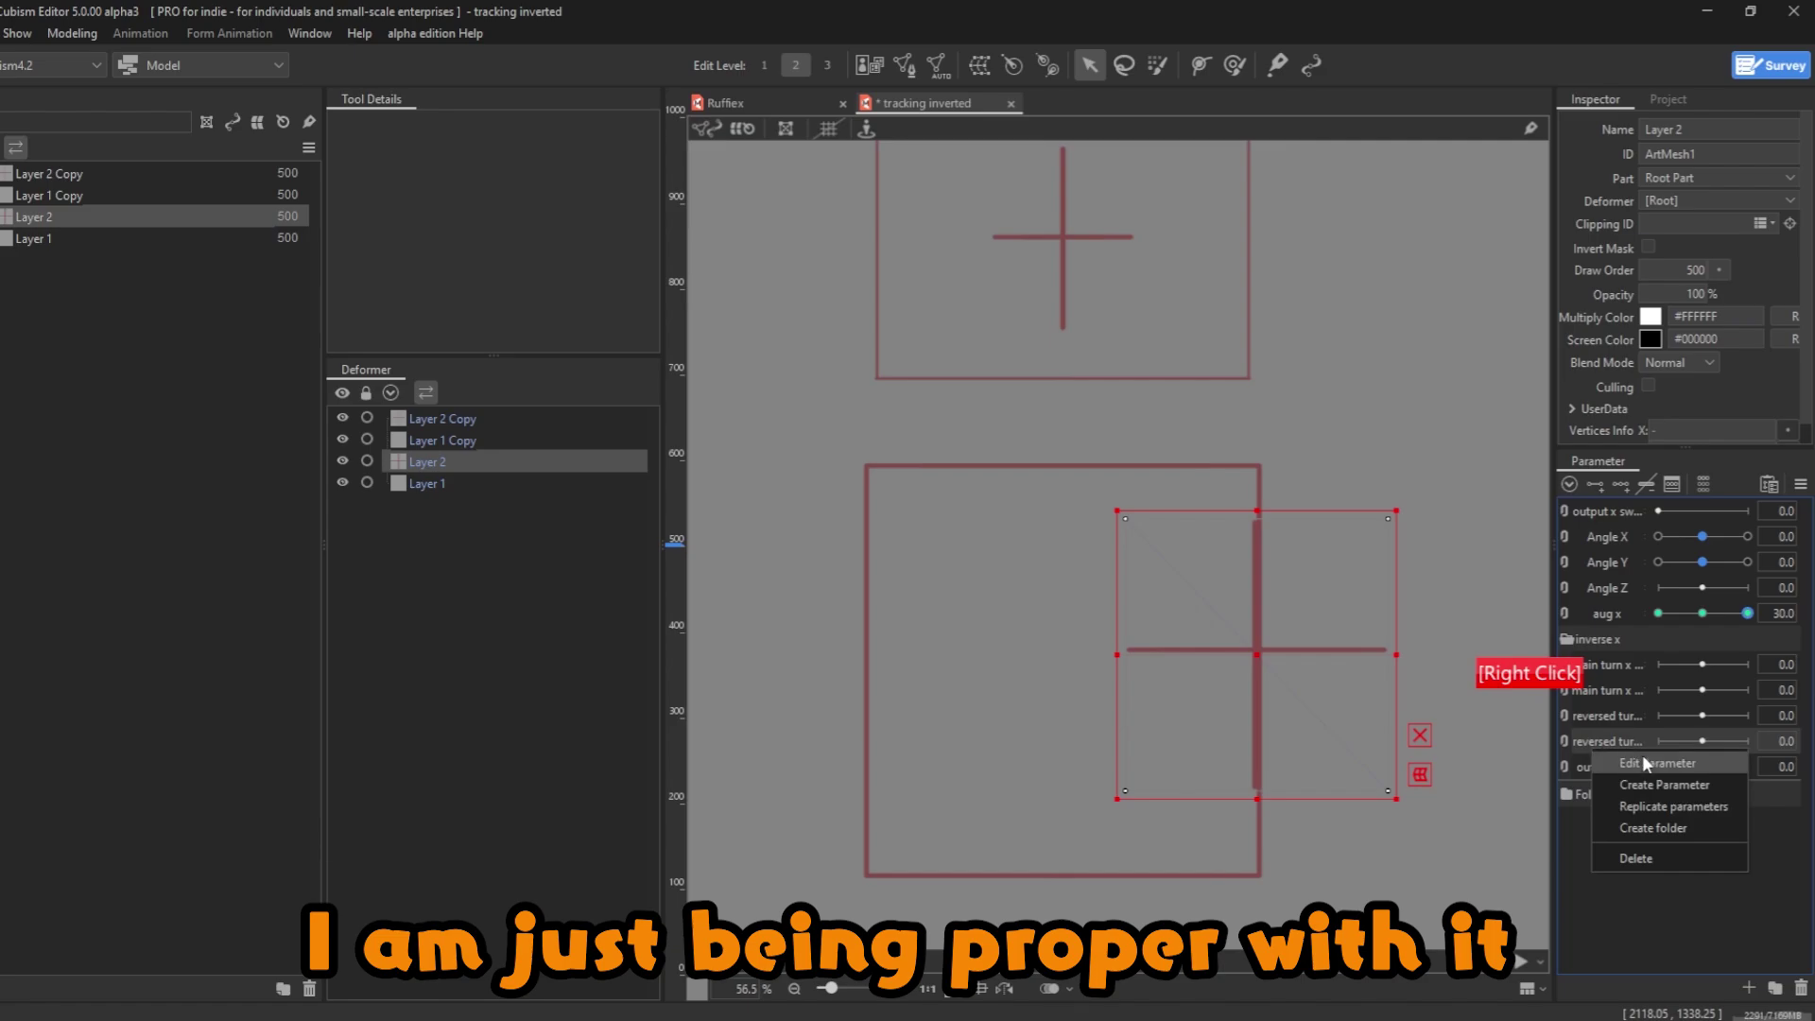
left_click(1642, 761)
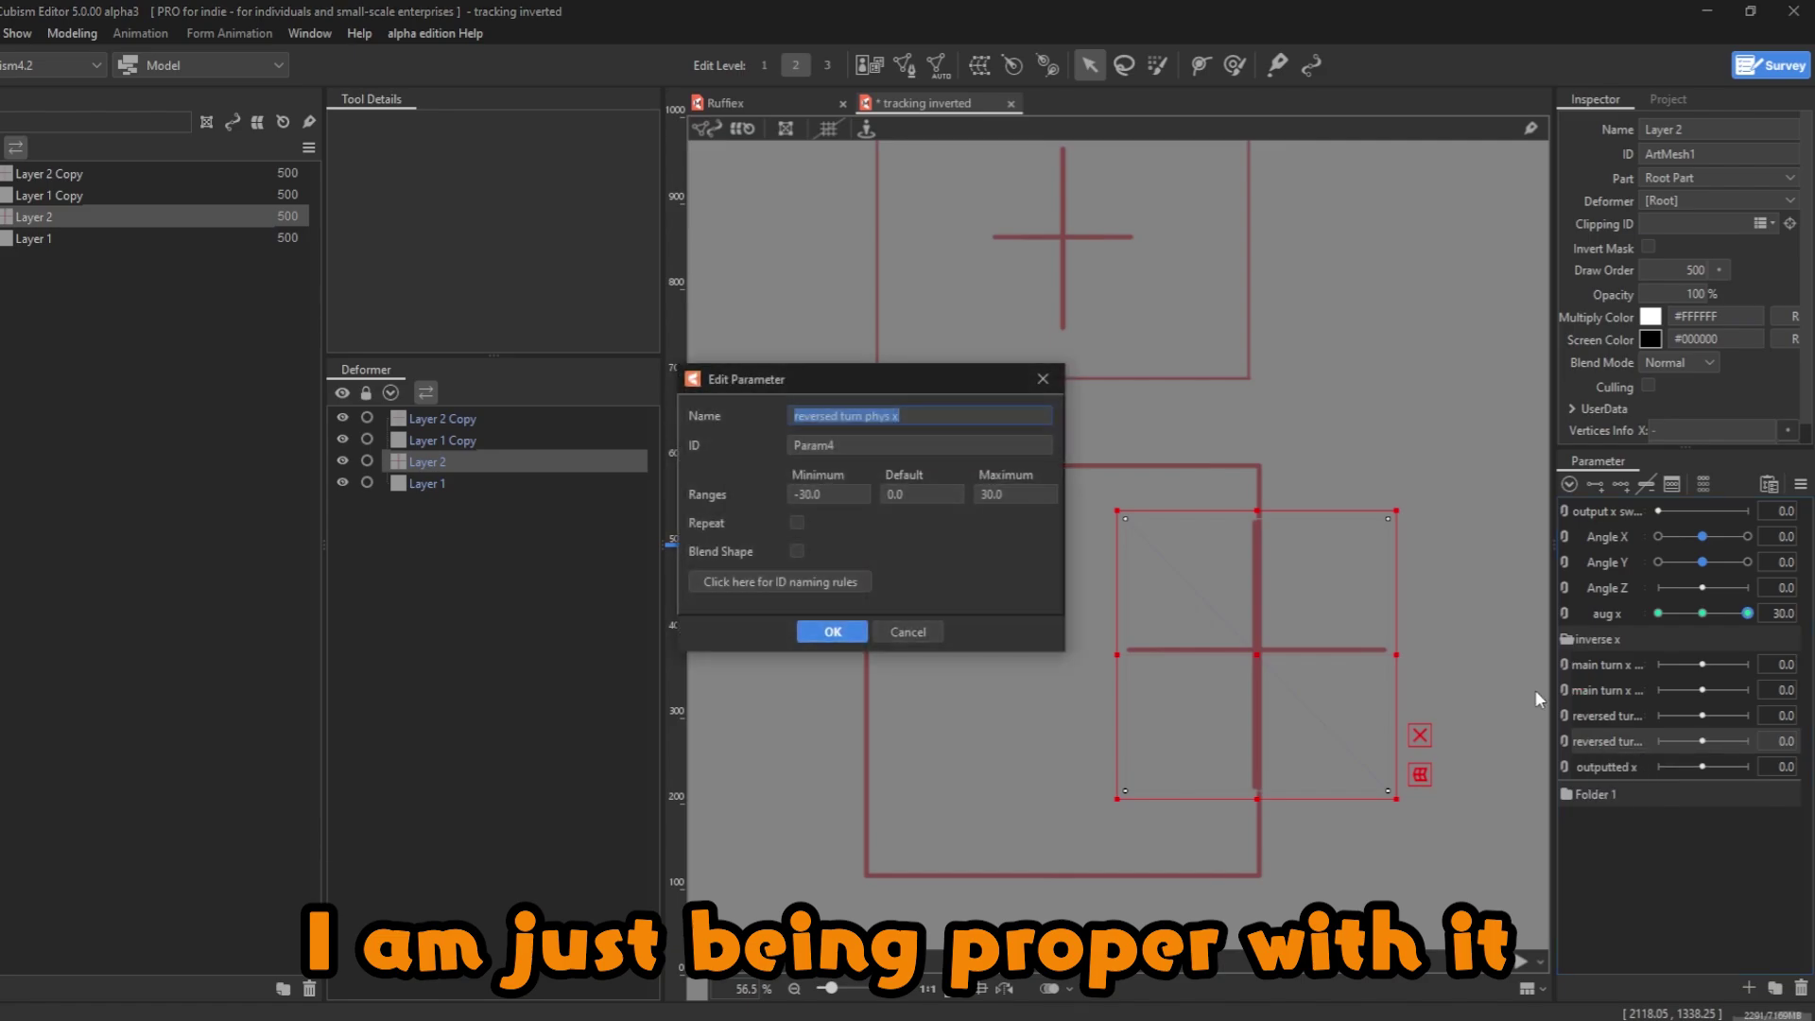
double_click(868, 445)
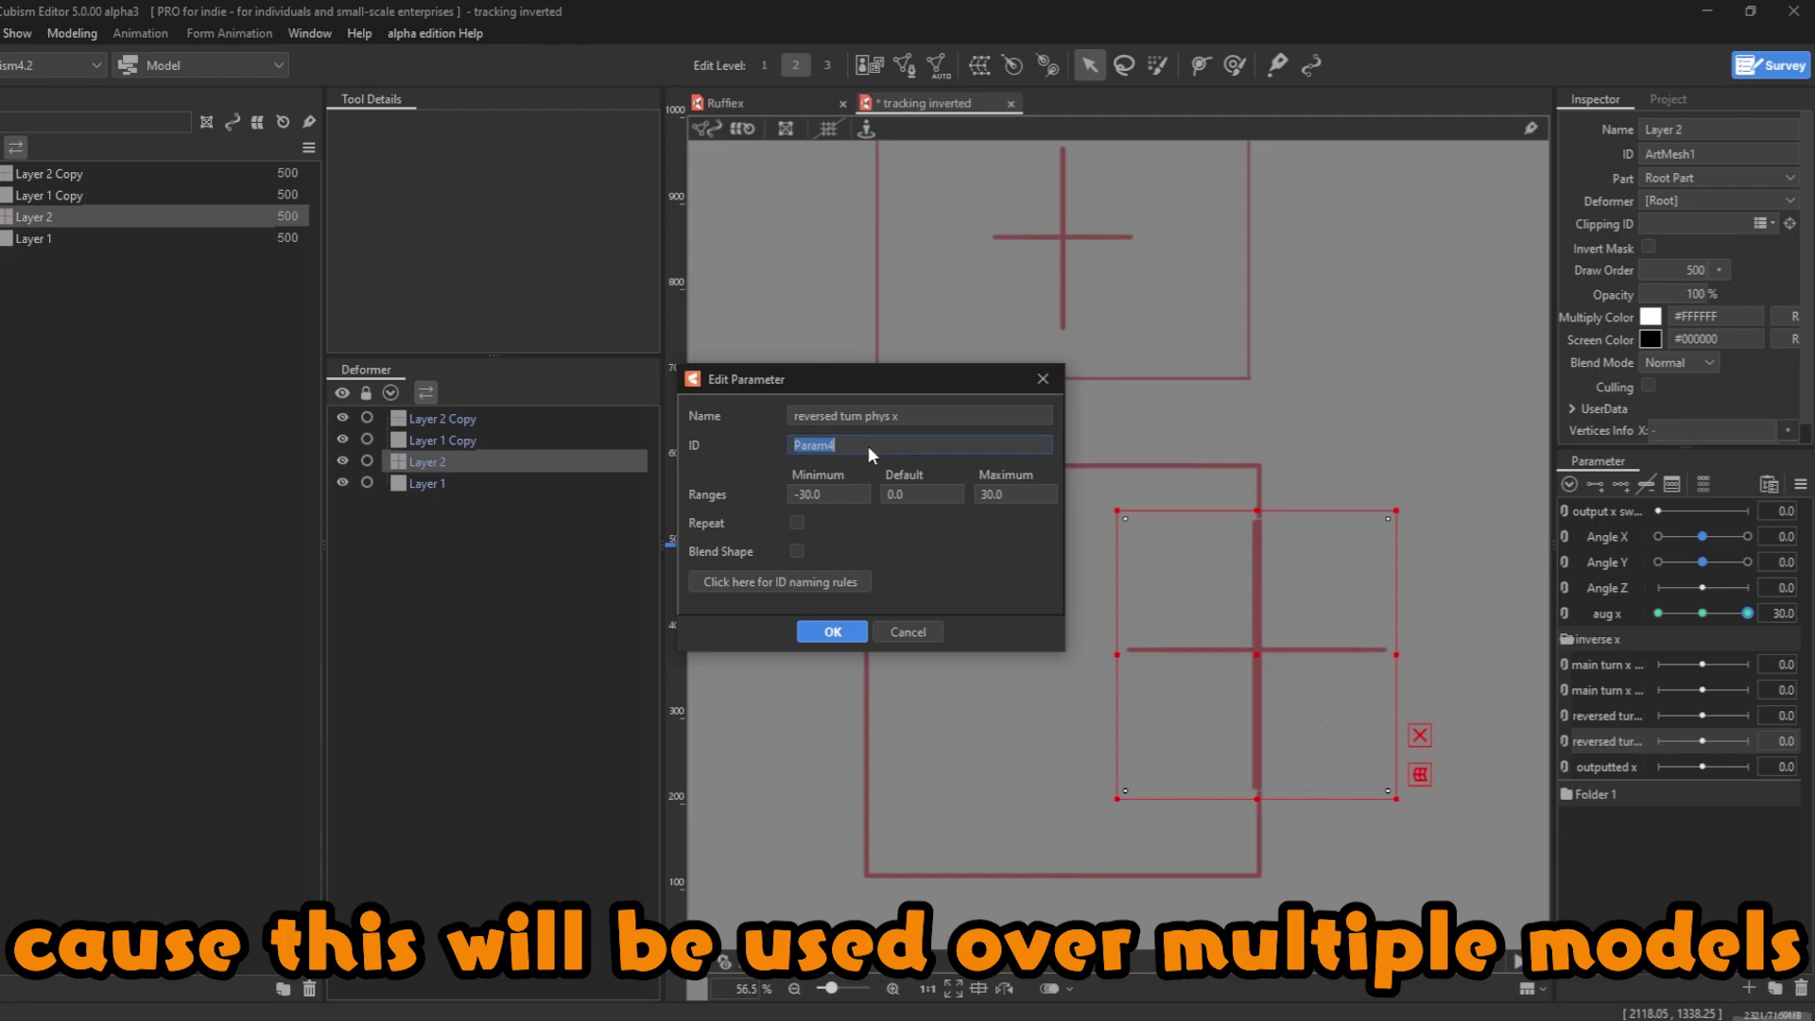
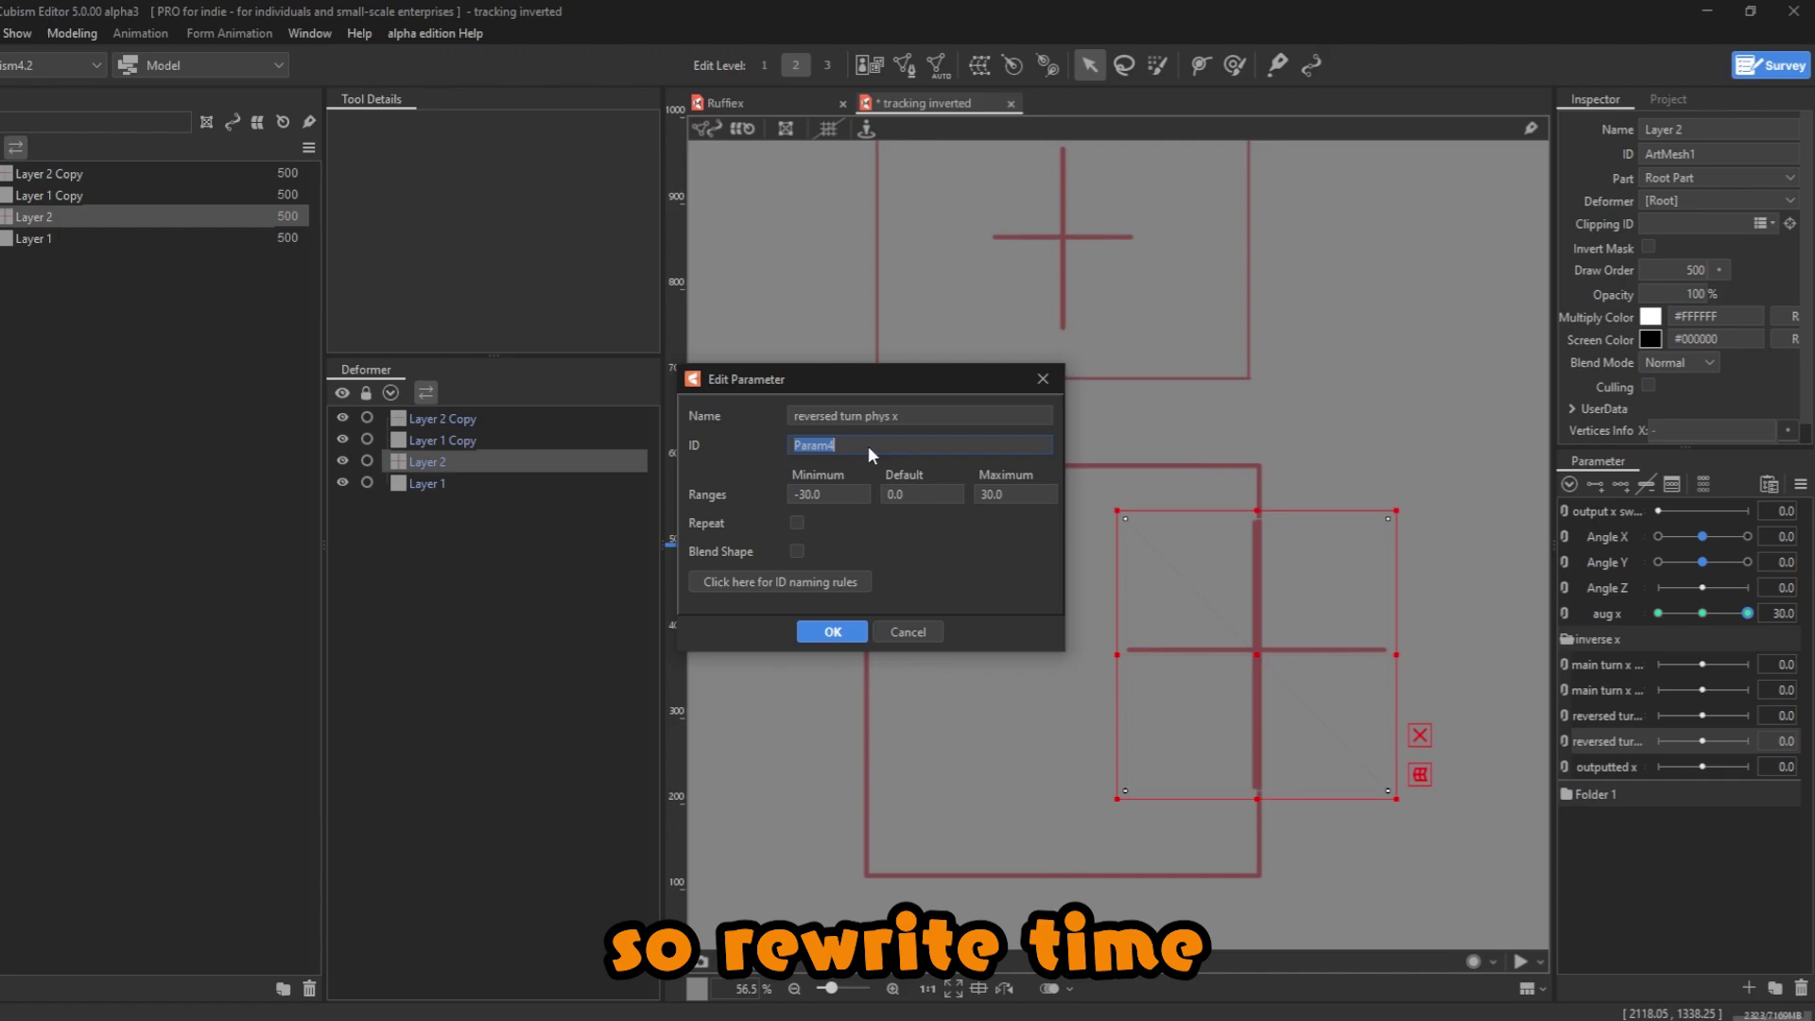
type("Rever")
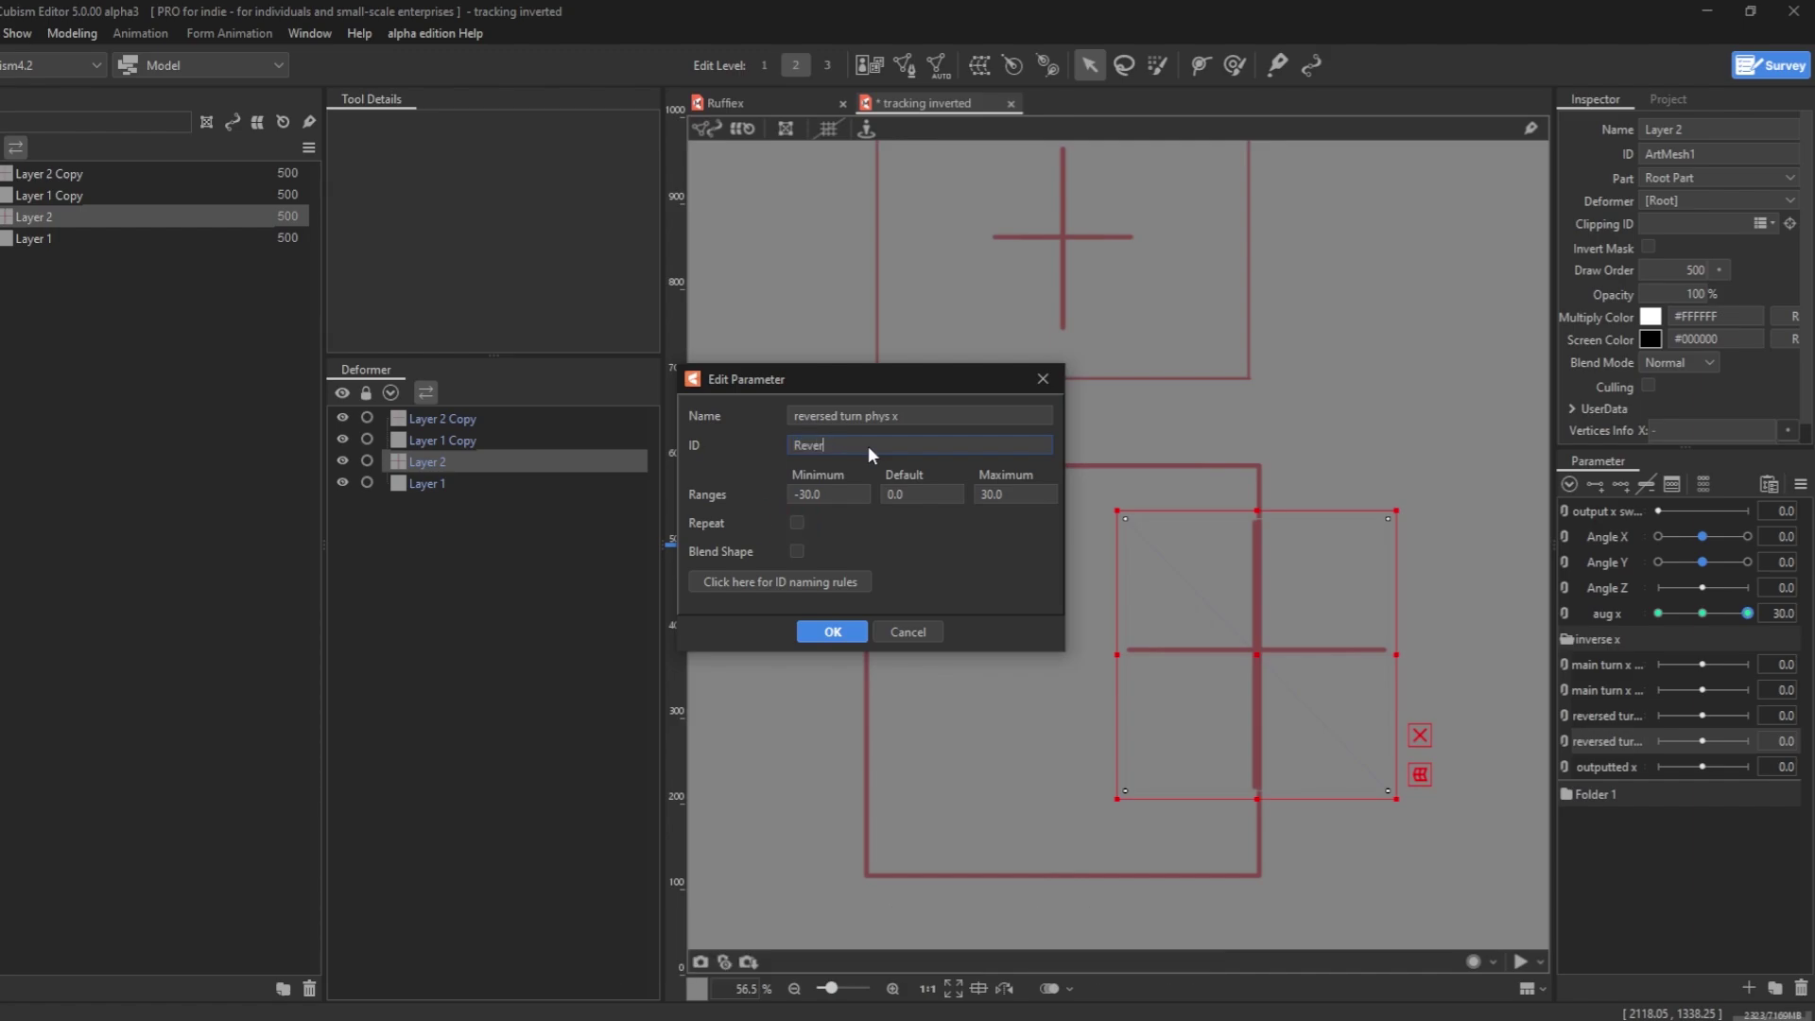
type("sedT")
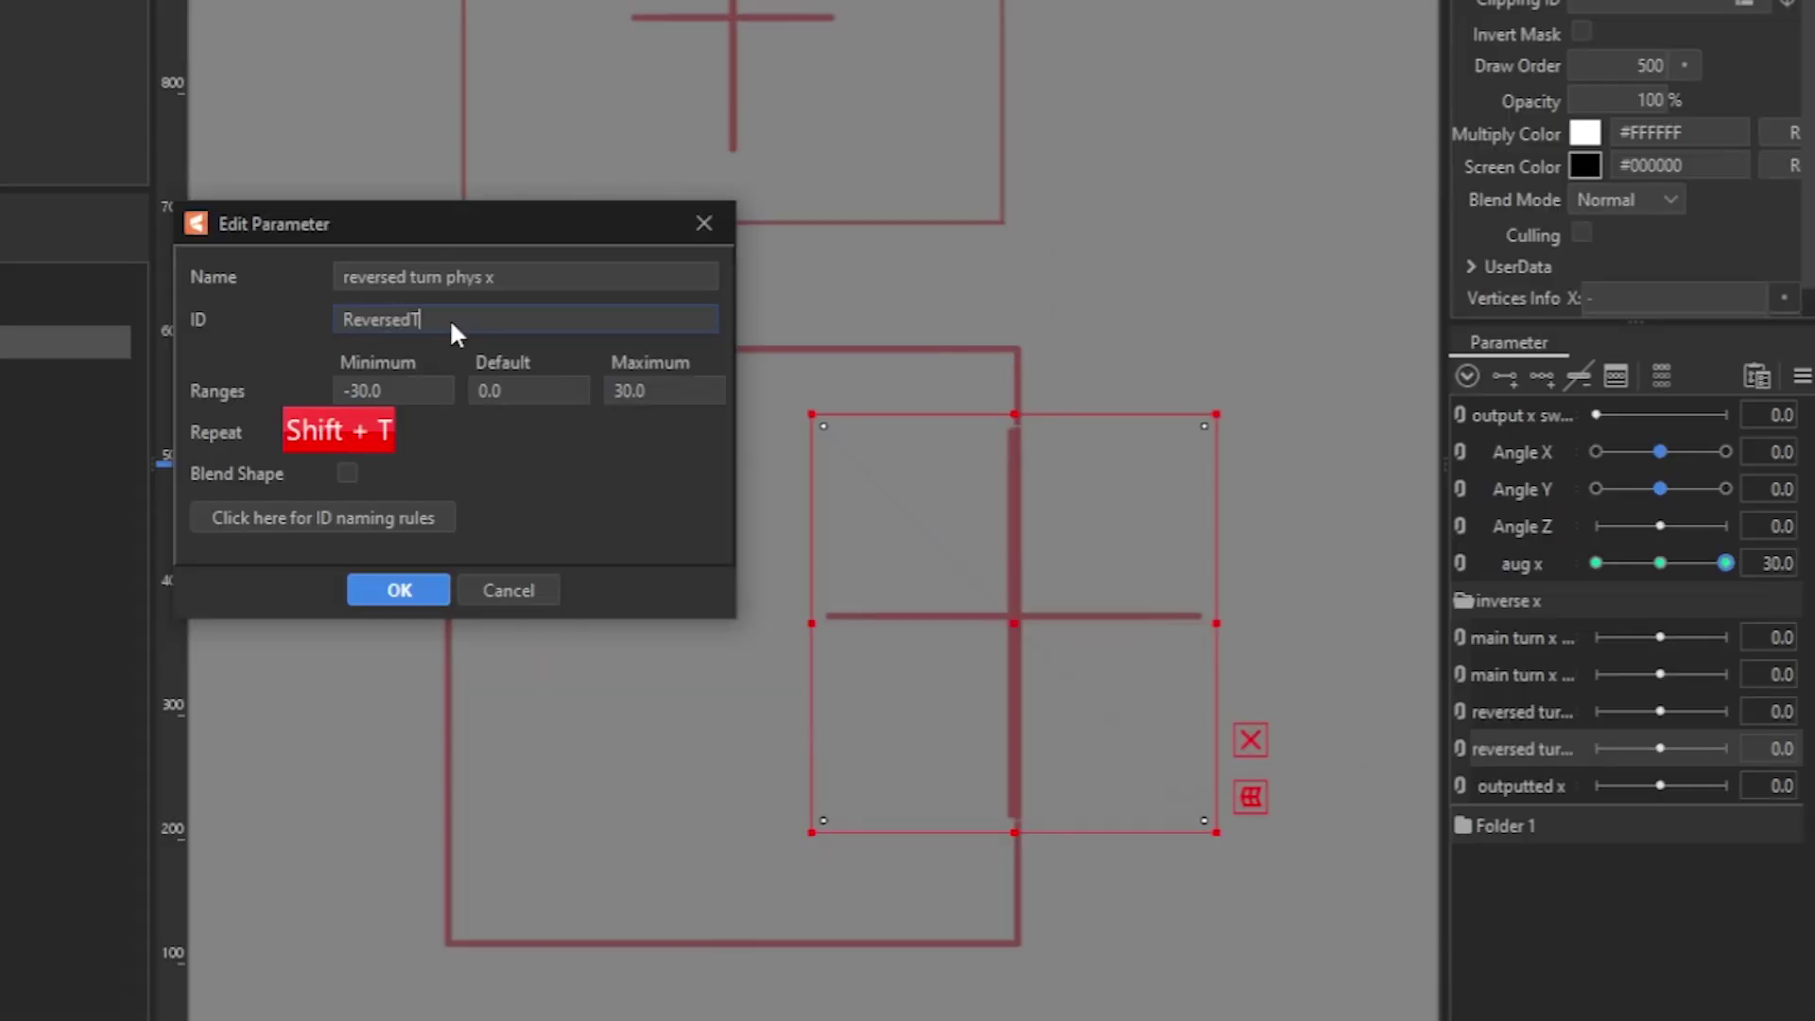
type("urnPhysX")
key("Return")
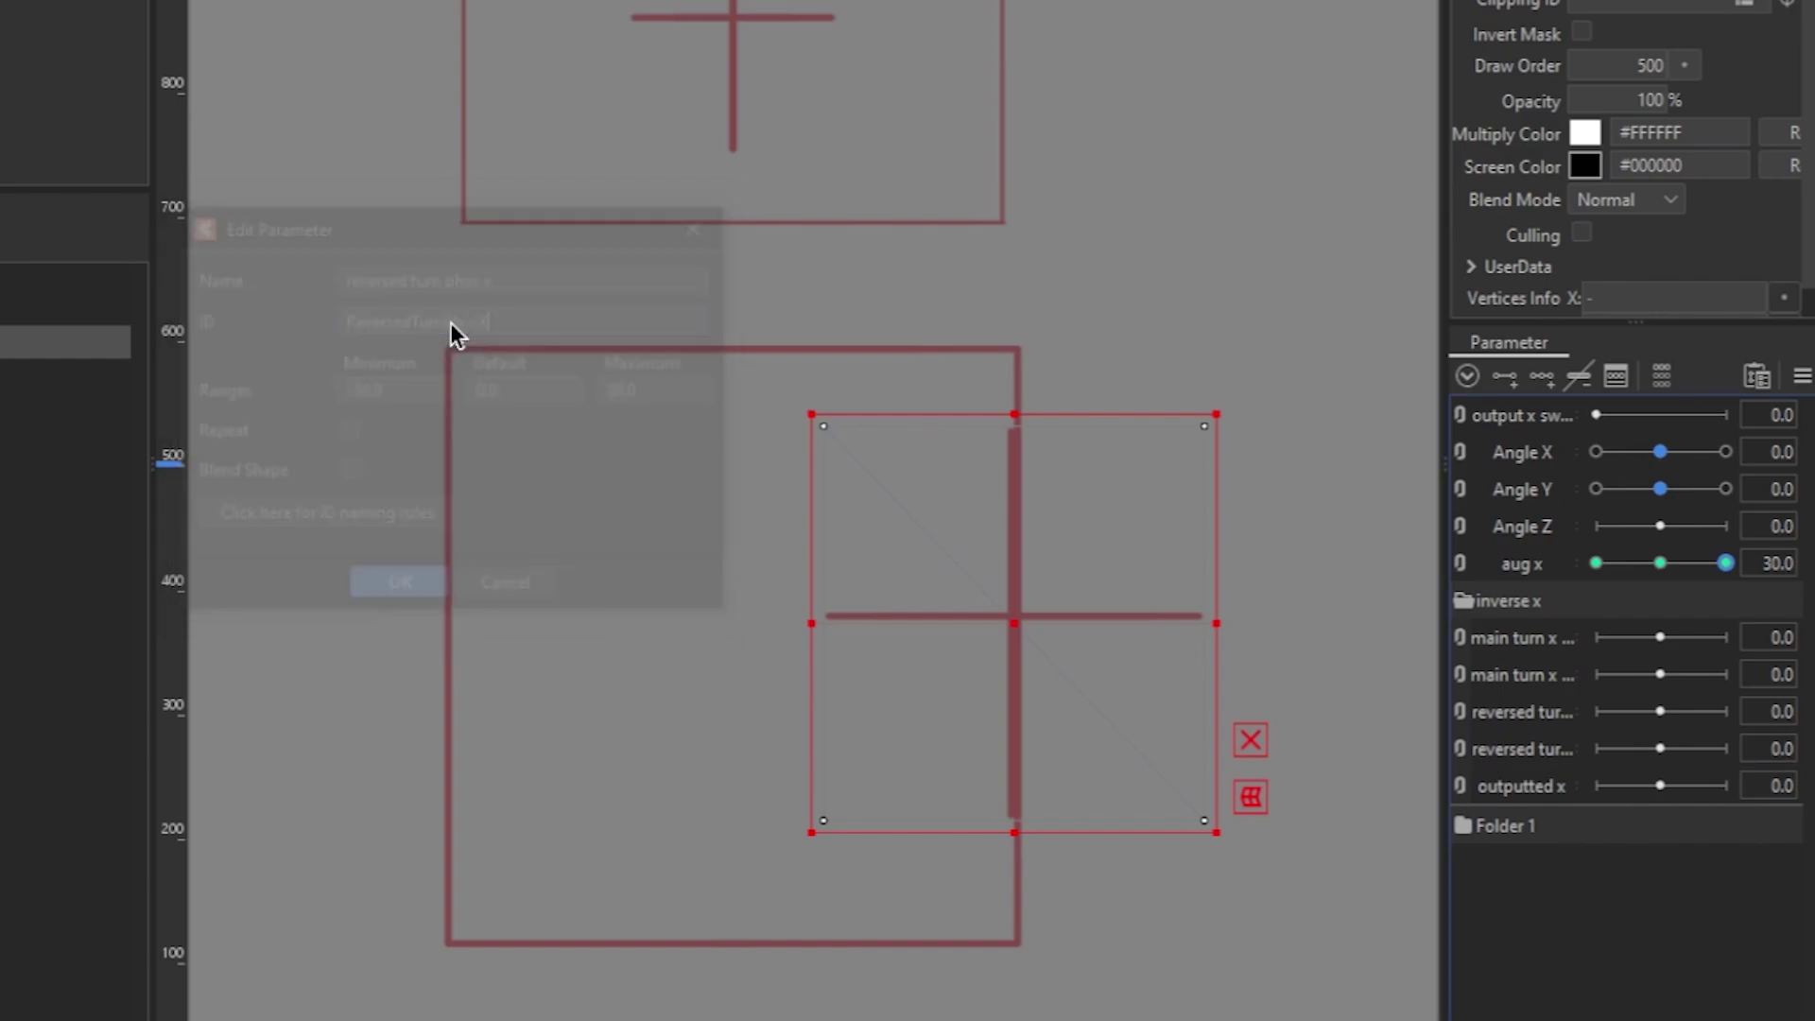
- Set the outputted x parameter's ID to OutputtedX
double_click(1519, 786)
left_click(450, 309)
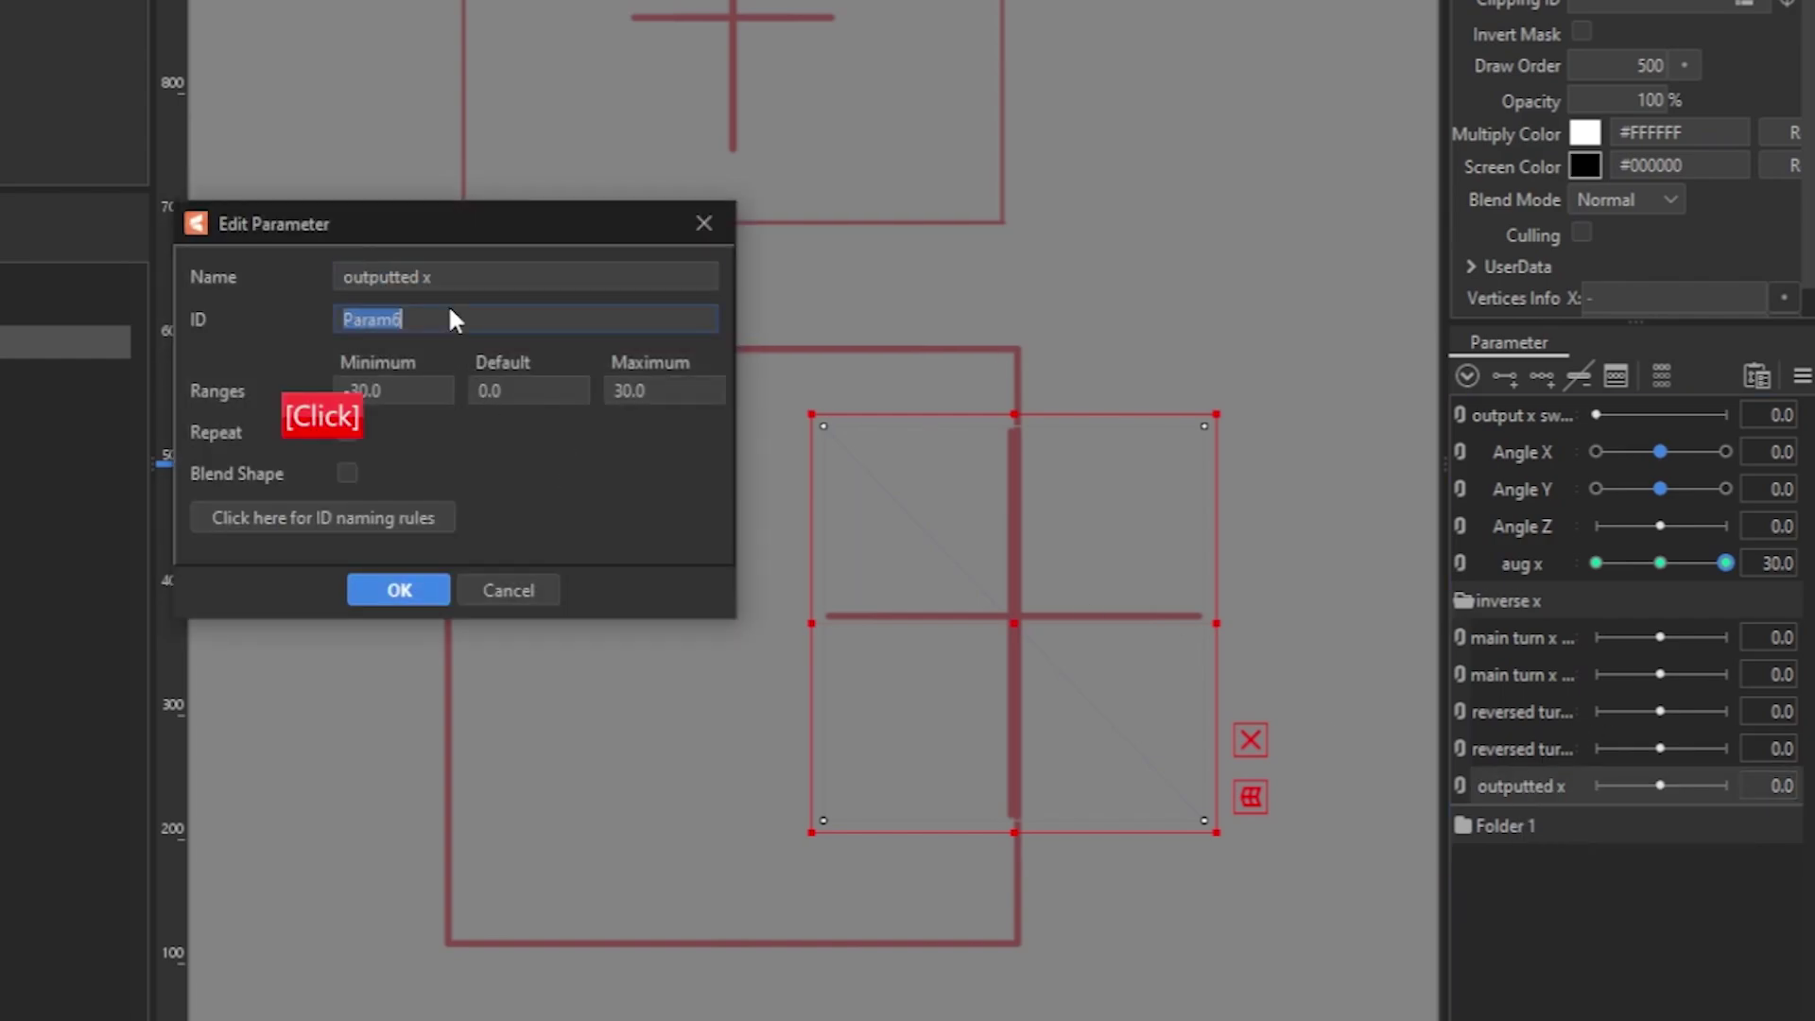
type("OutputtedX")
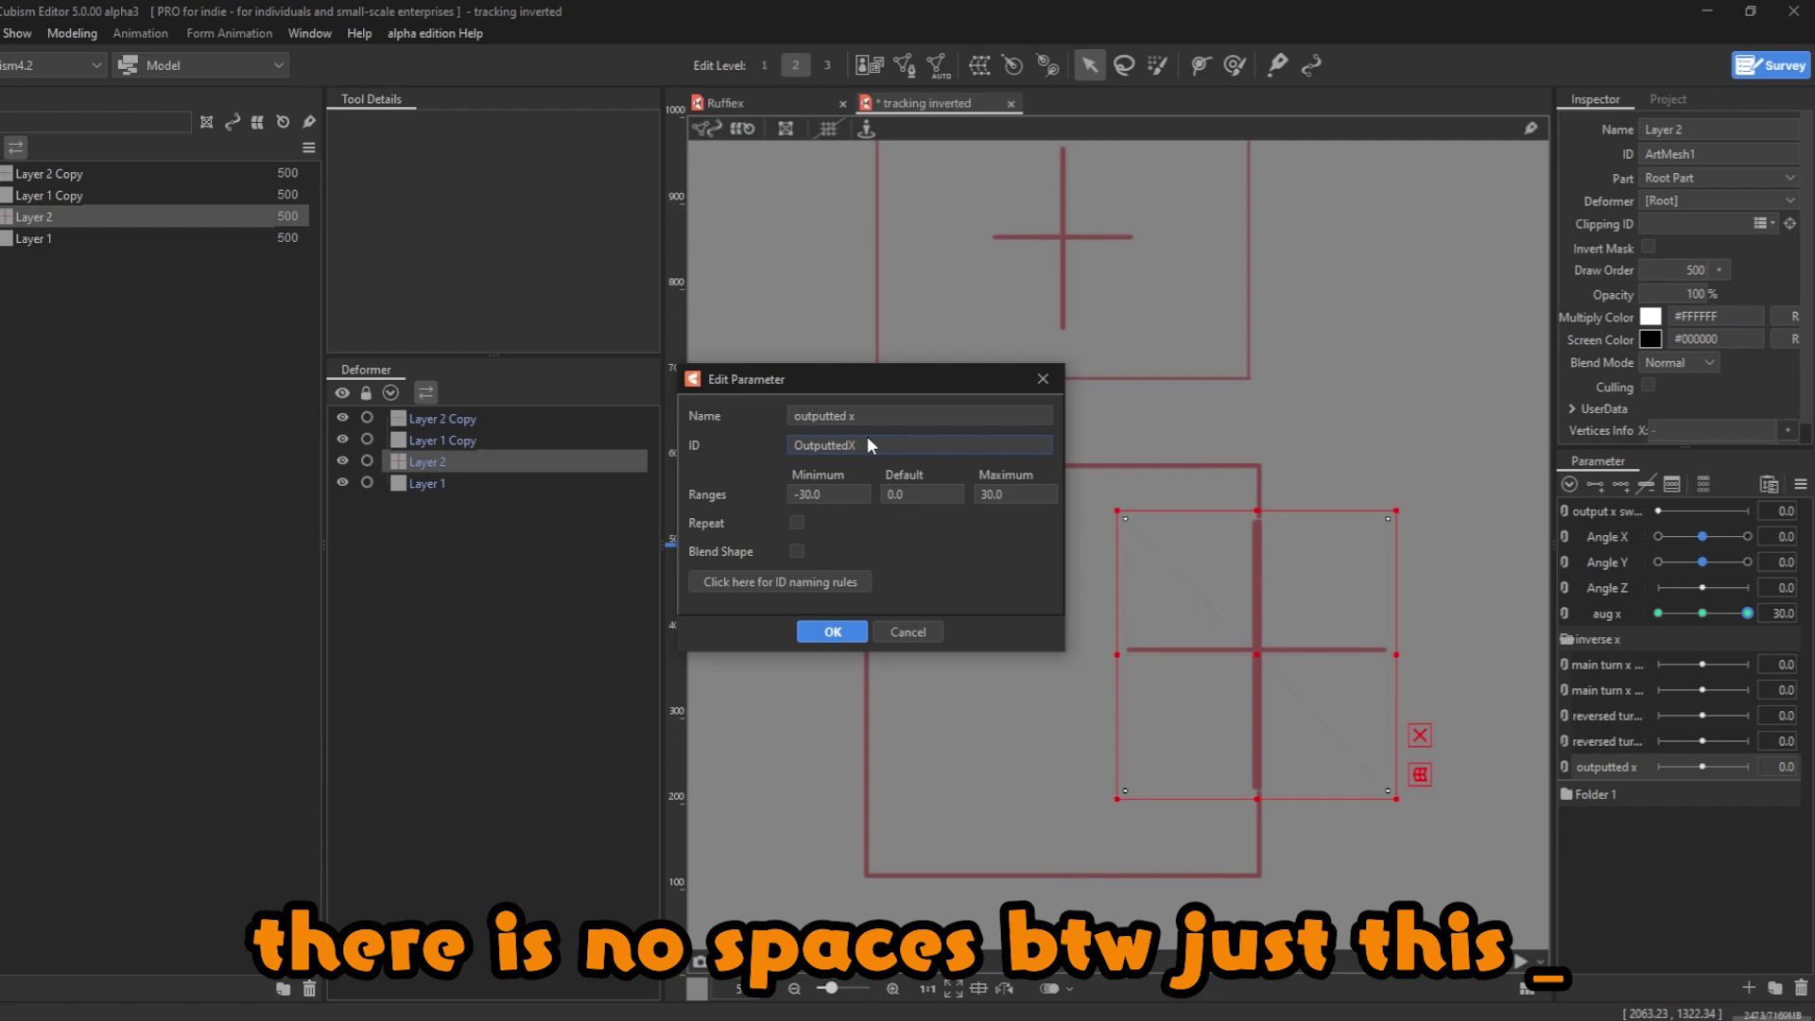
key("Return")
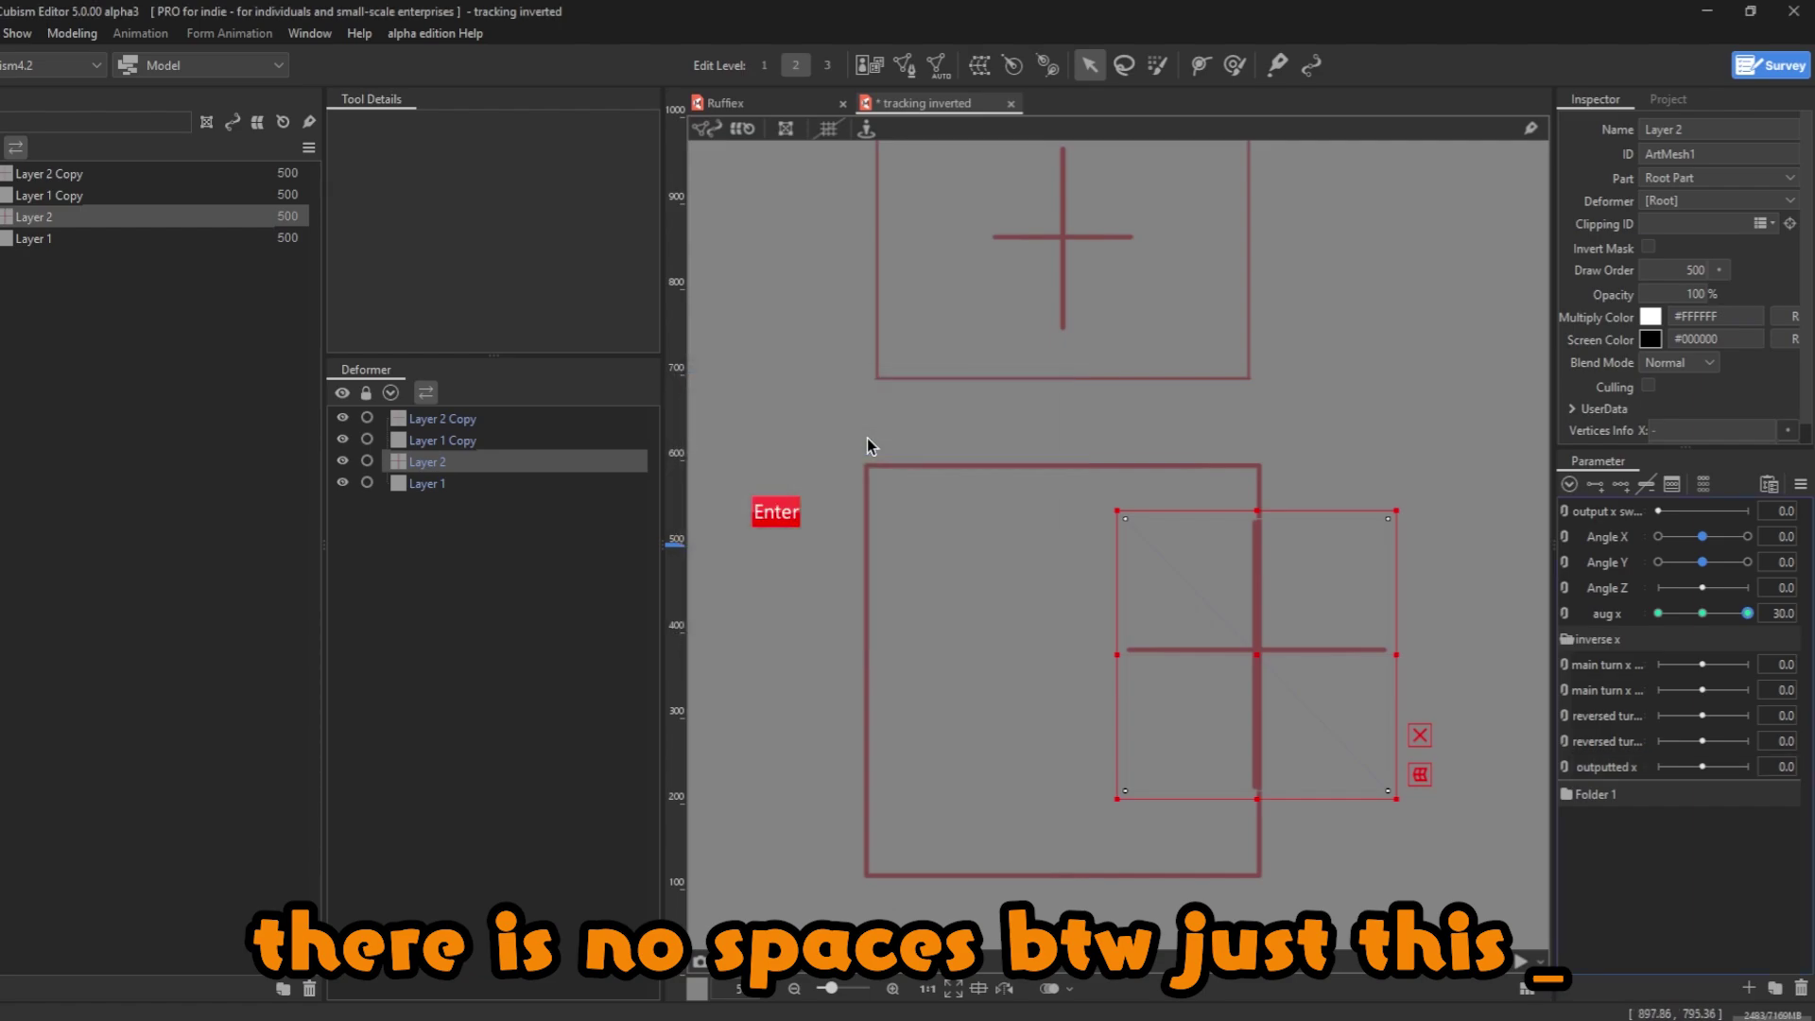
- Replicate the five inverse x parameters, from the main turn x switch through outputted x
left_click(1624, 666)
left_click(1636, 769, "shift")
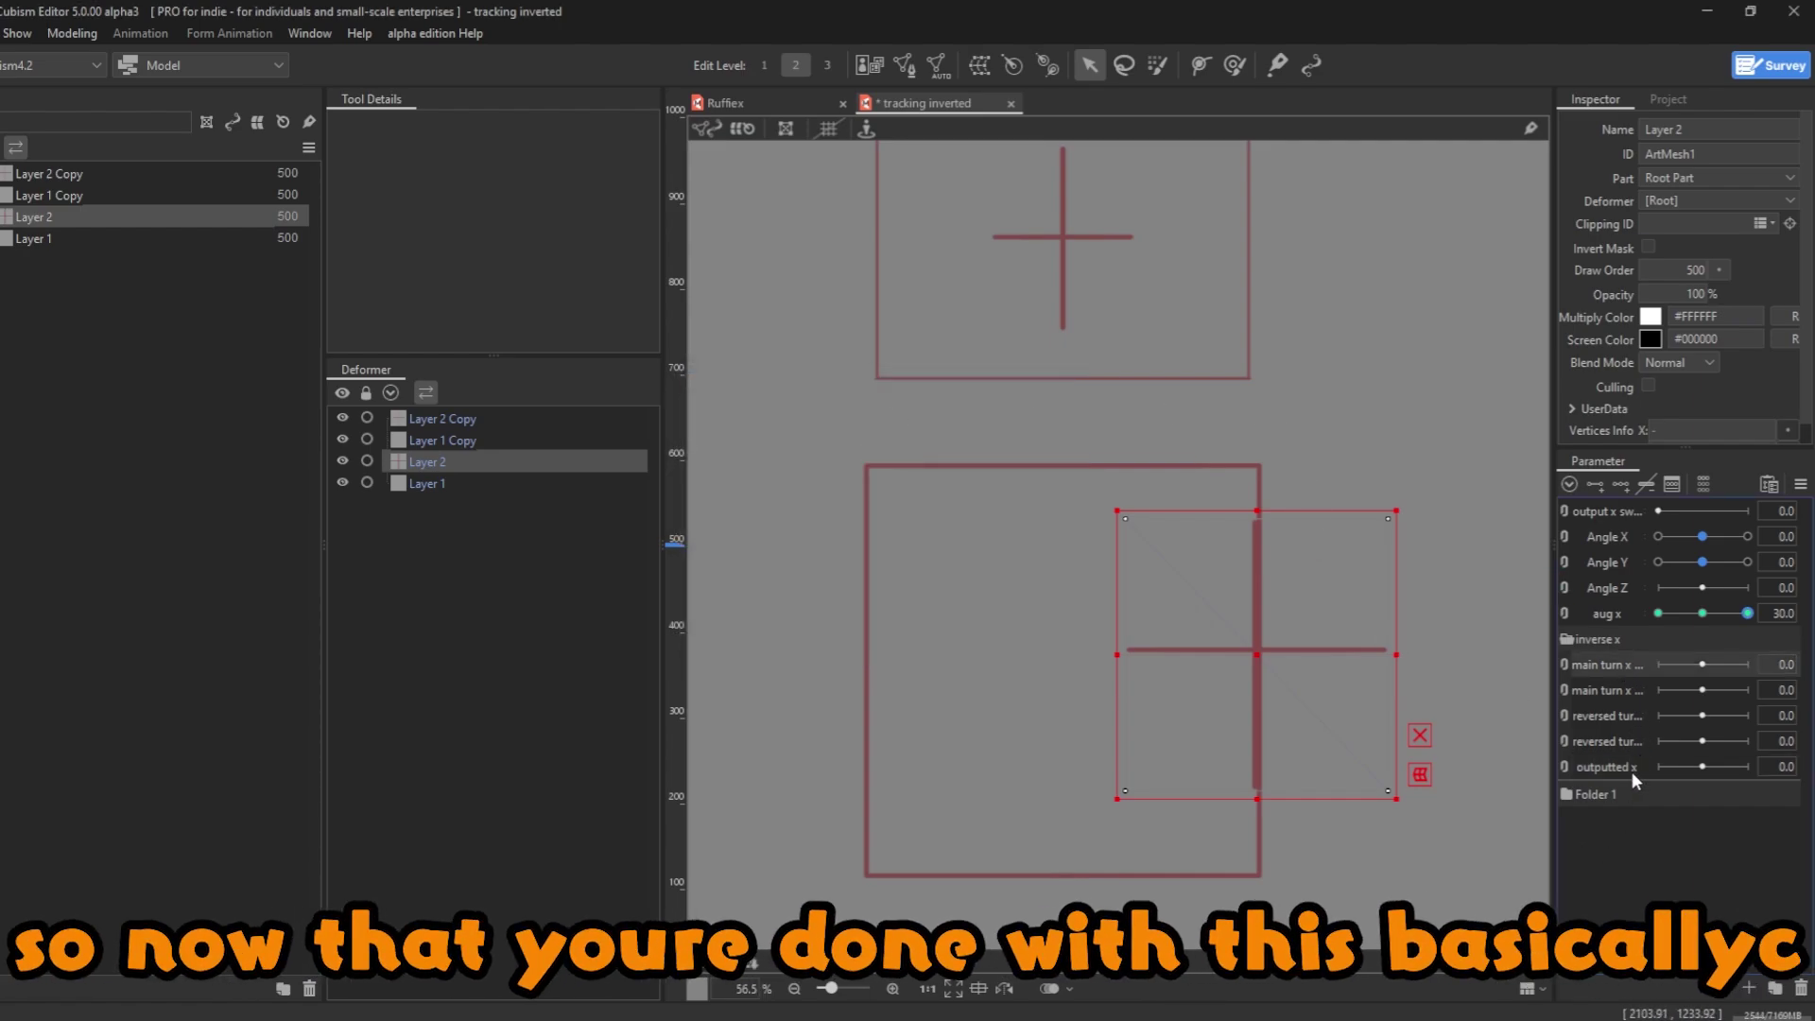
right_click(1623, 734)
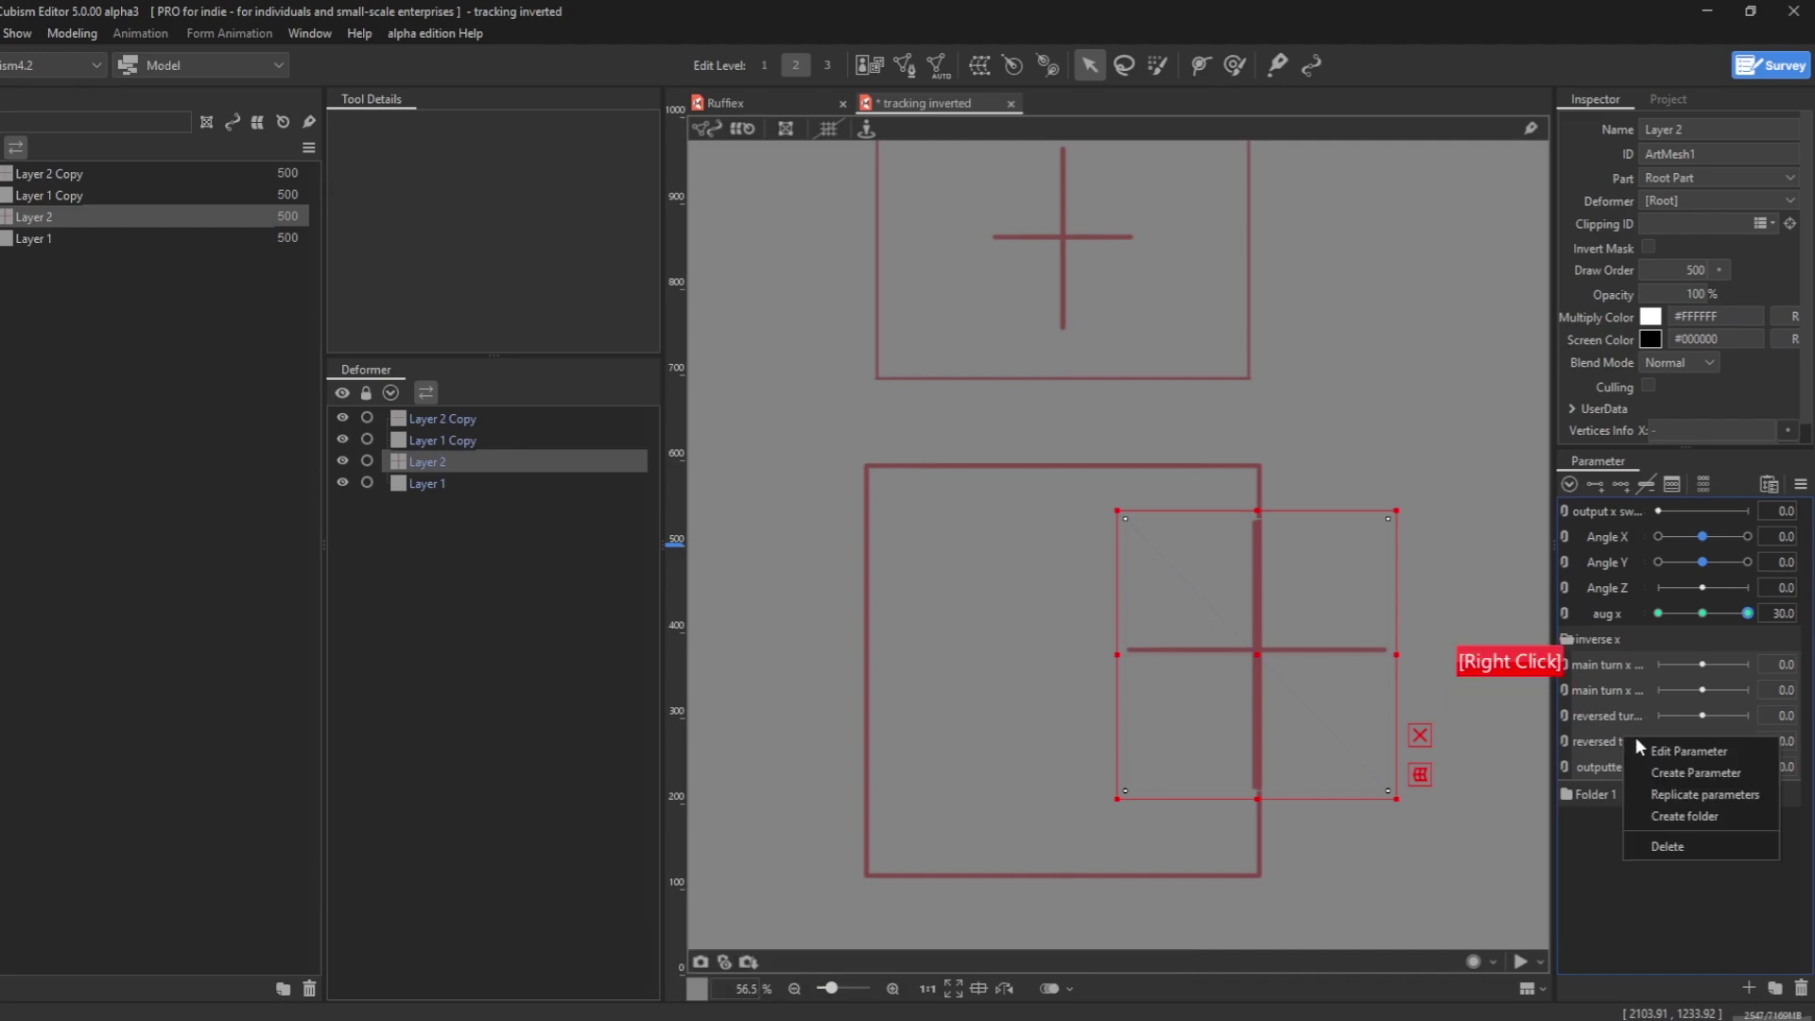
left_click(1664, 797)
- Replicate the copied set of five parameters once more to get a third set in the inverse x folder
left_click_drag(1613, 689, 1649, 782)
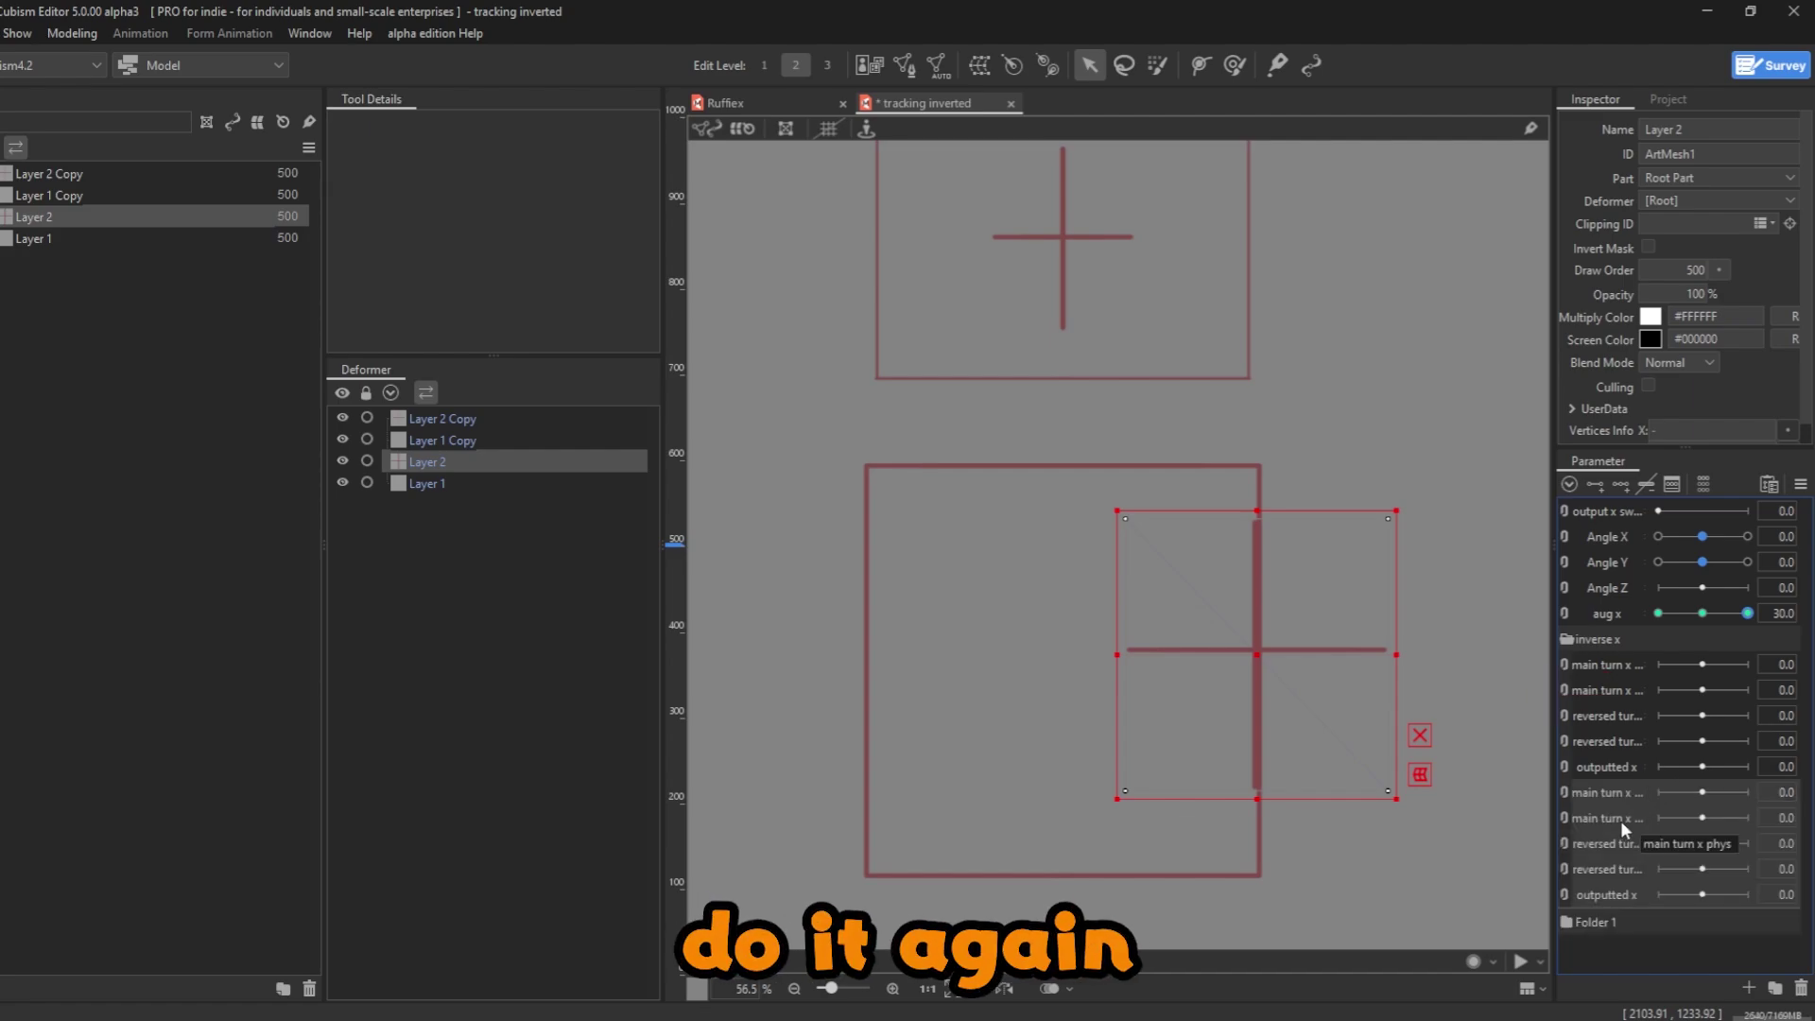
right_click(1622, 804)
left_click(1687, 870)
scroll(1632, 749, "down", 1)
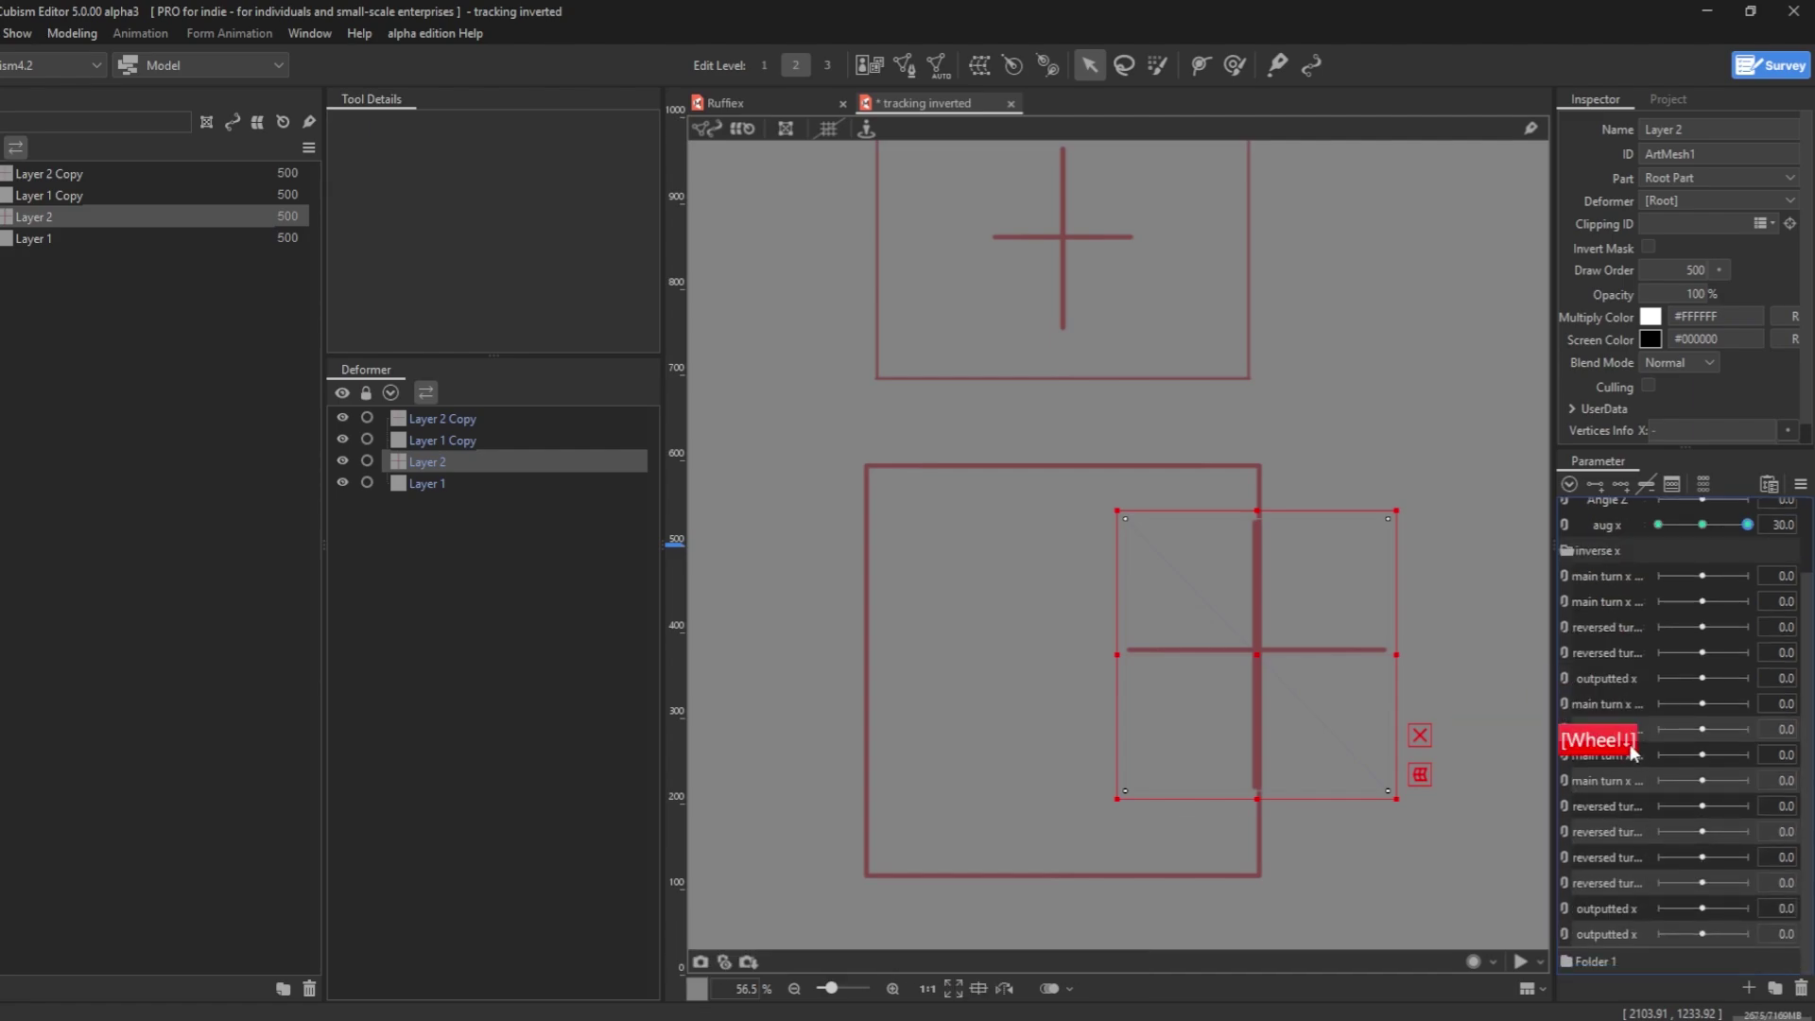
- Rename the second set's main turn x switch parameter to main turn y switch, and replace the X in its ID with Y
scroll(1698, 770, "up", 2)
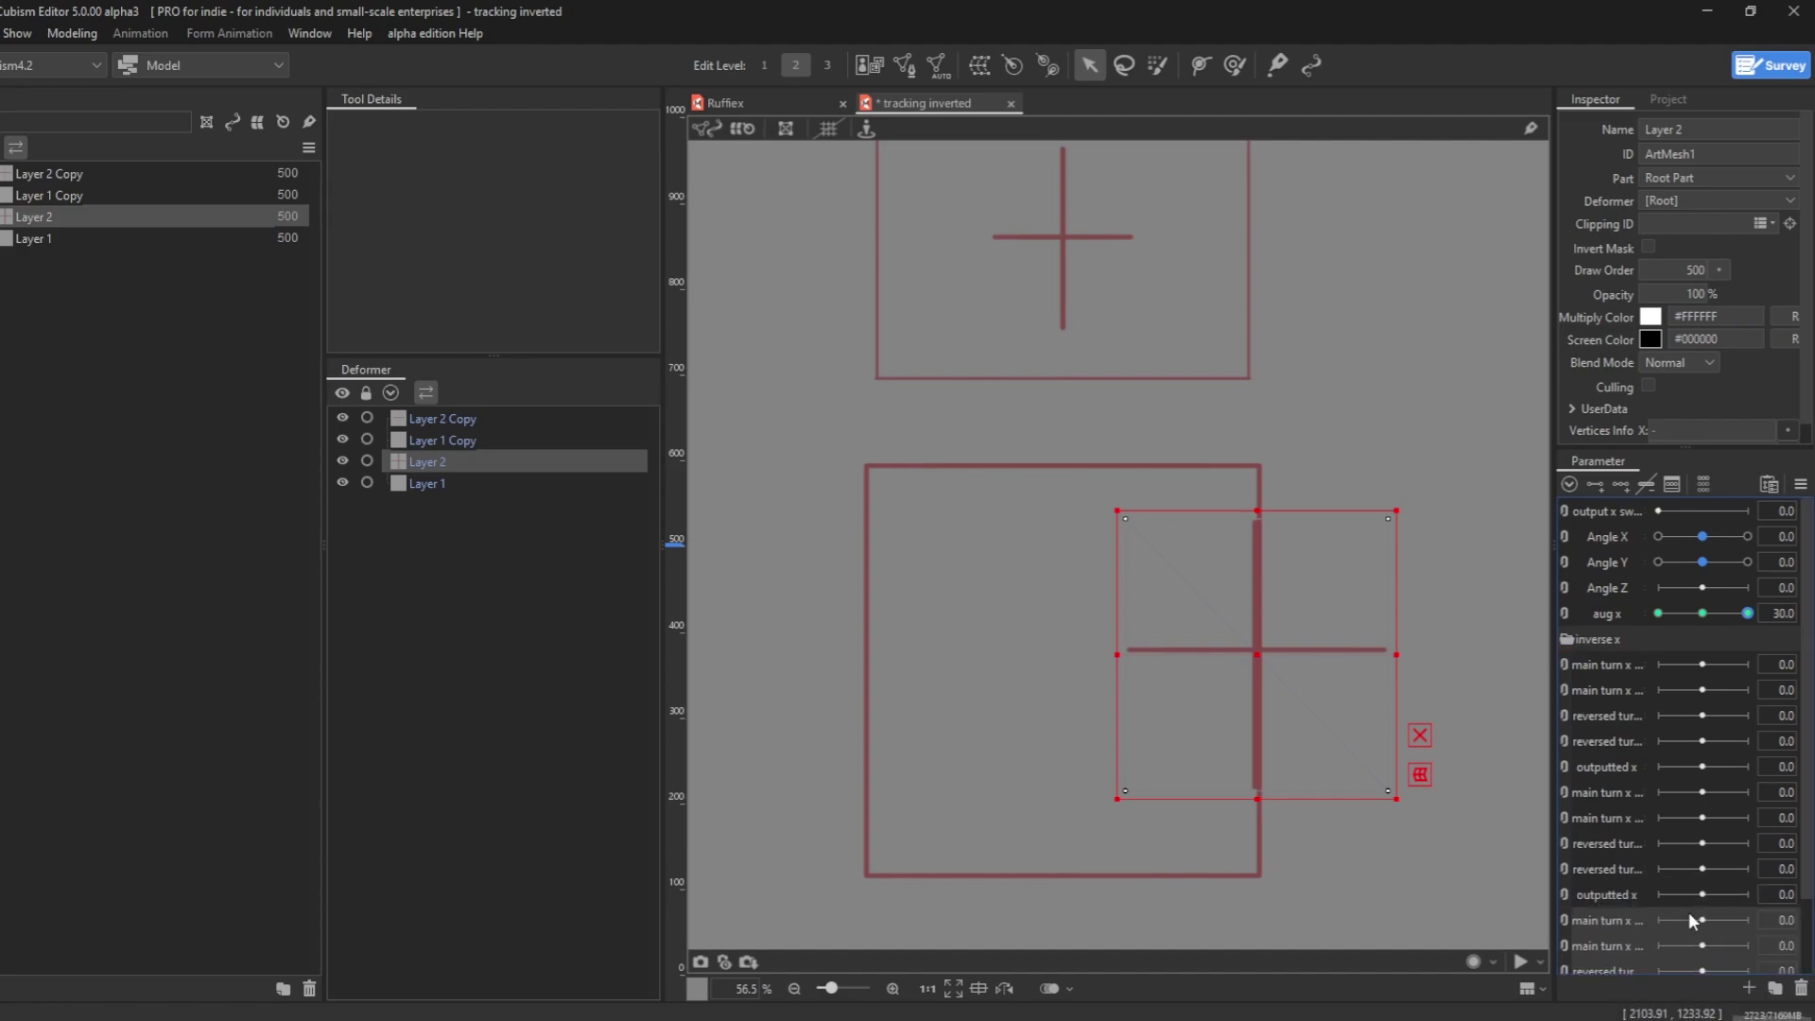
right_click(1621, 792)
left_click(1645, 805)
left_click(850, 416)
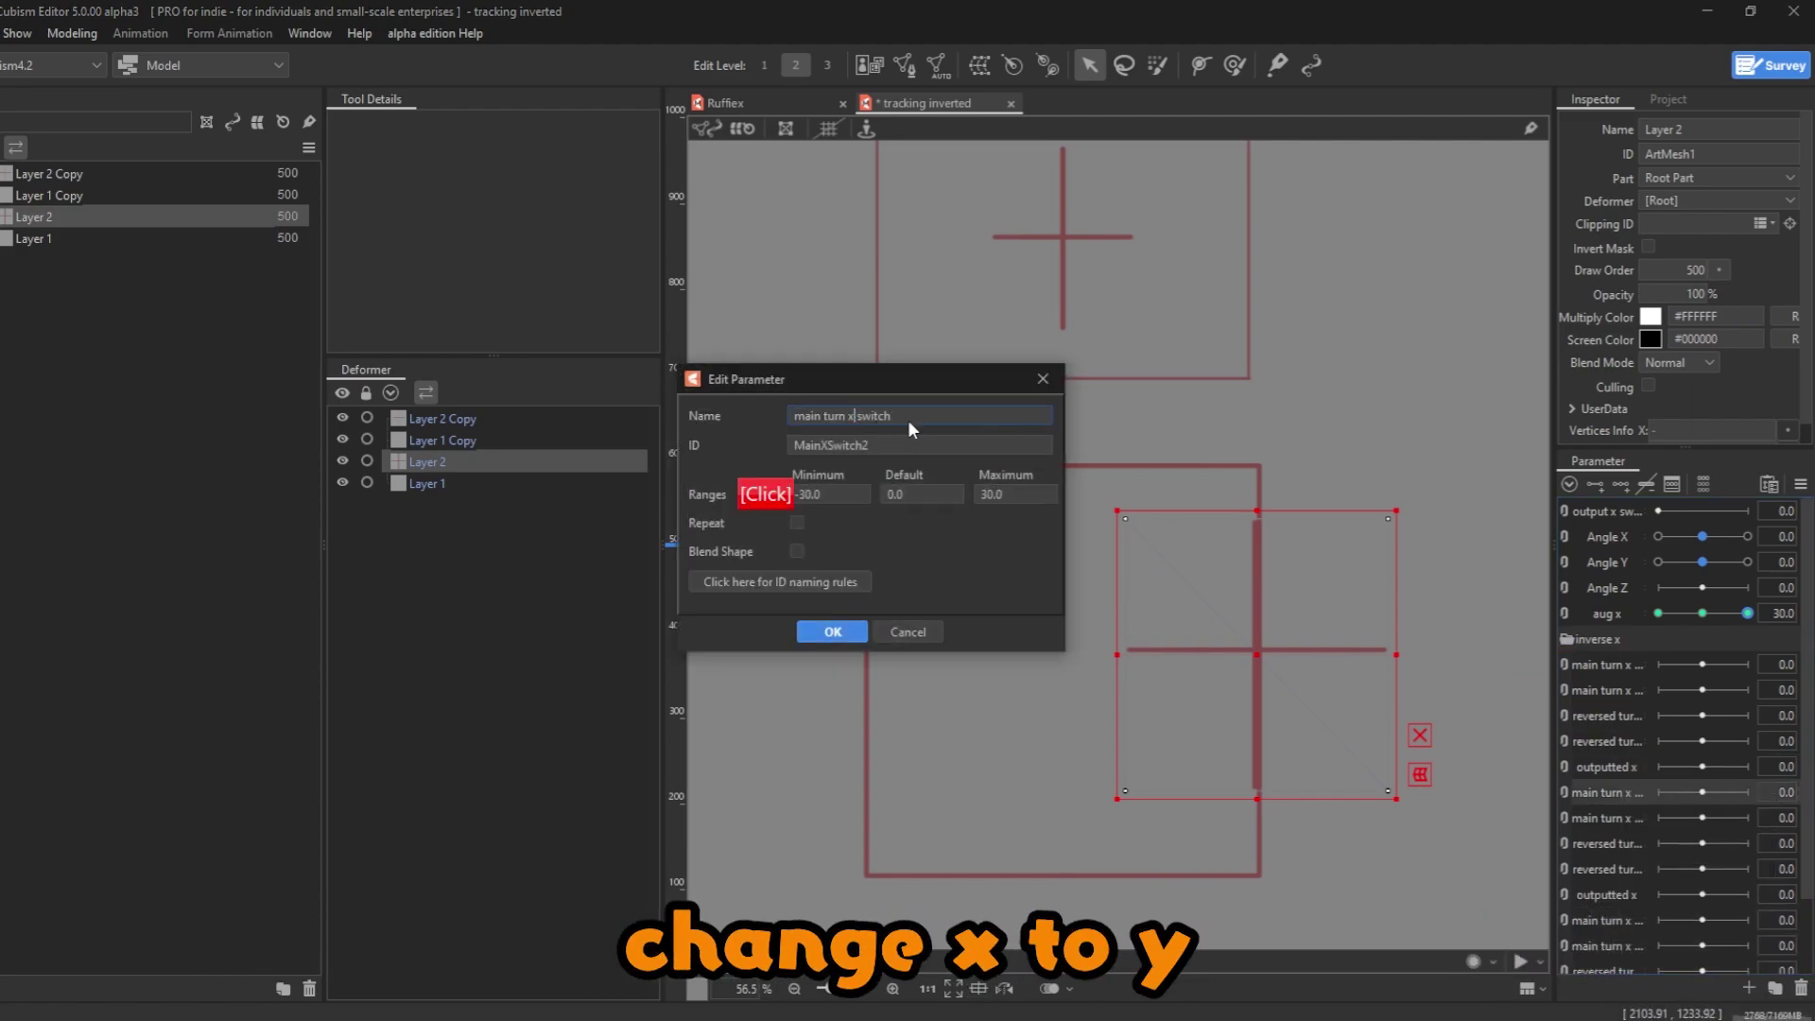
key("BackSpace")
type("y")
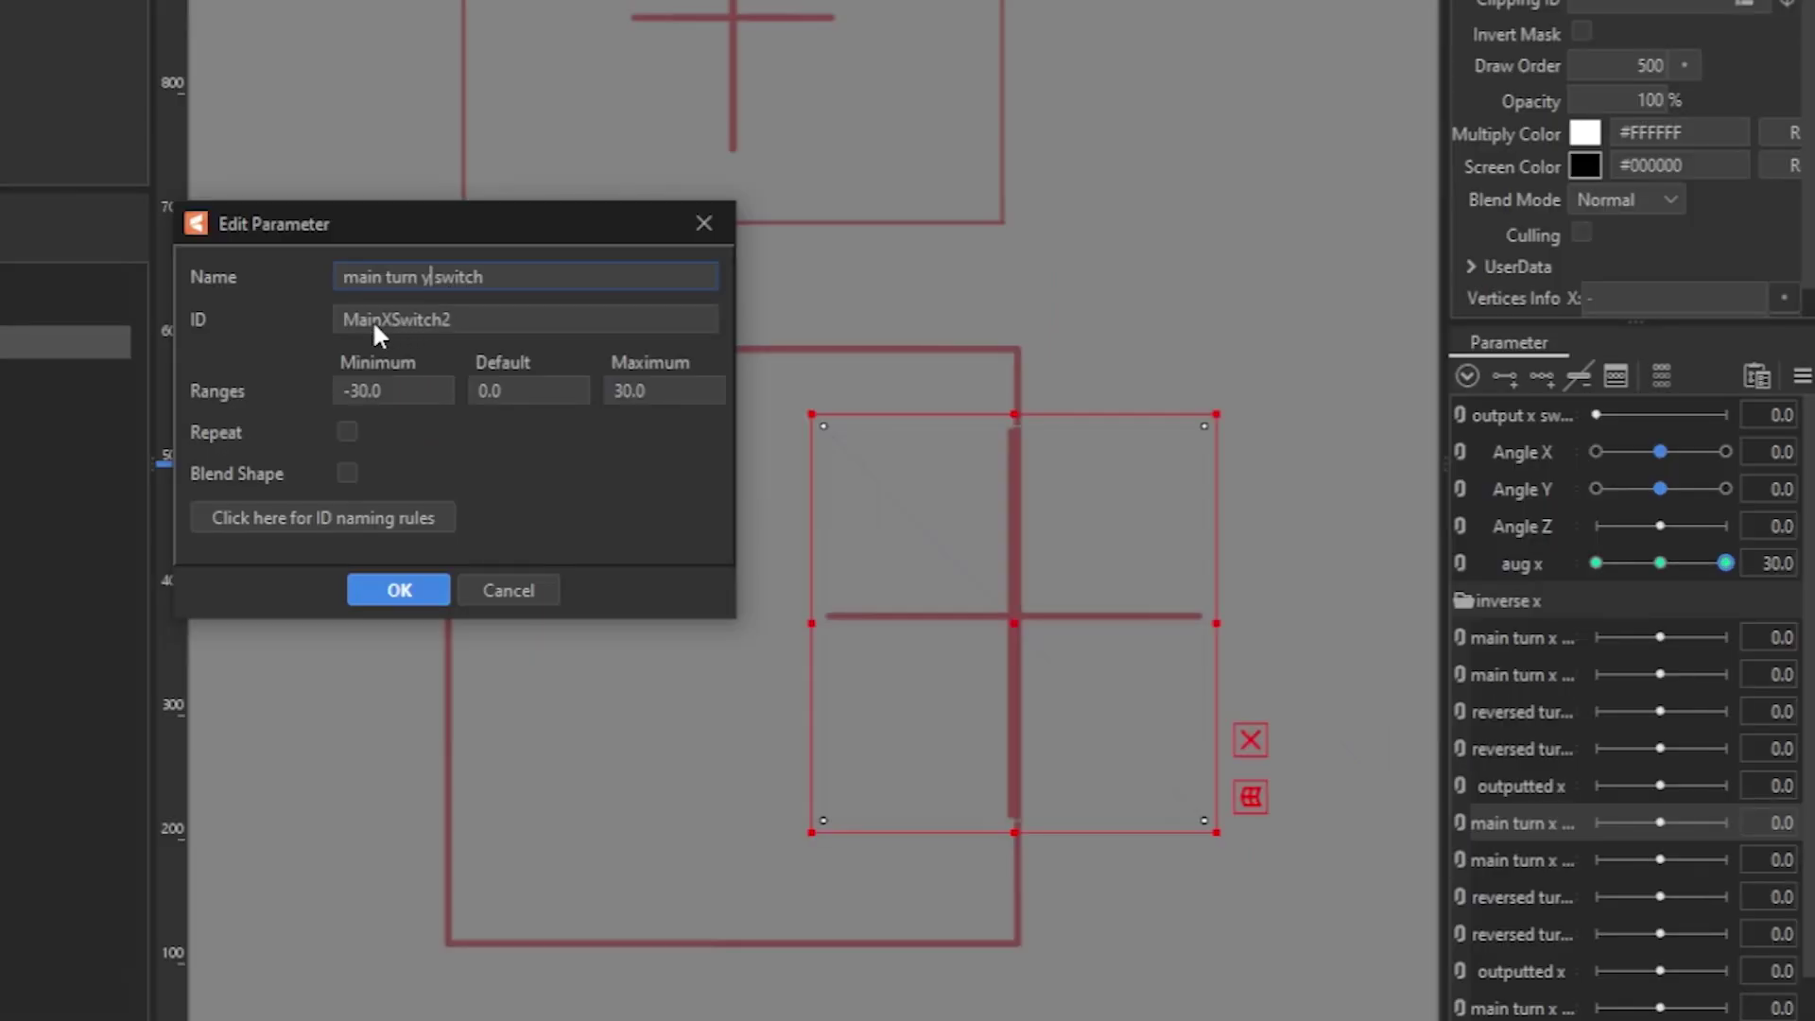
left_click_drag(373, 320, 388, 321)
type("Y")
key("Return")
- Rename the second set's main turn x phys parameter to main turn Y phys
right_click(1555, 865)
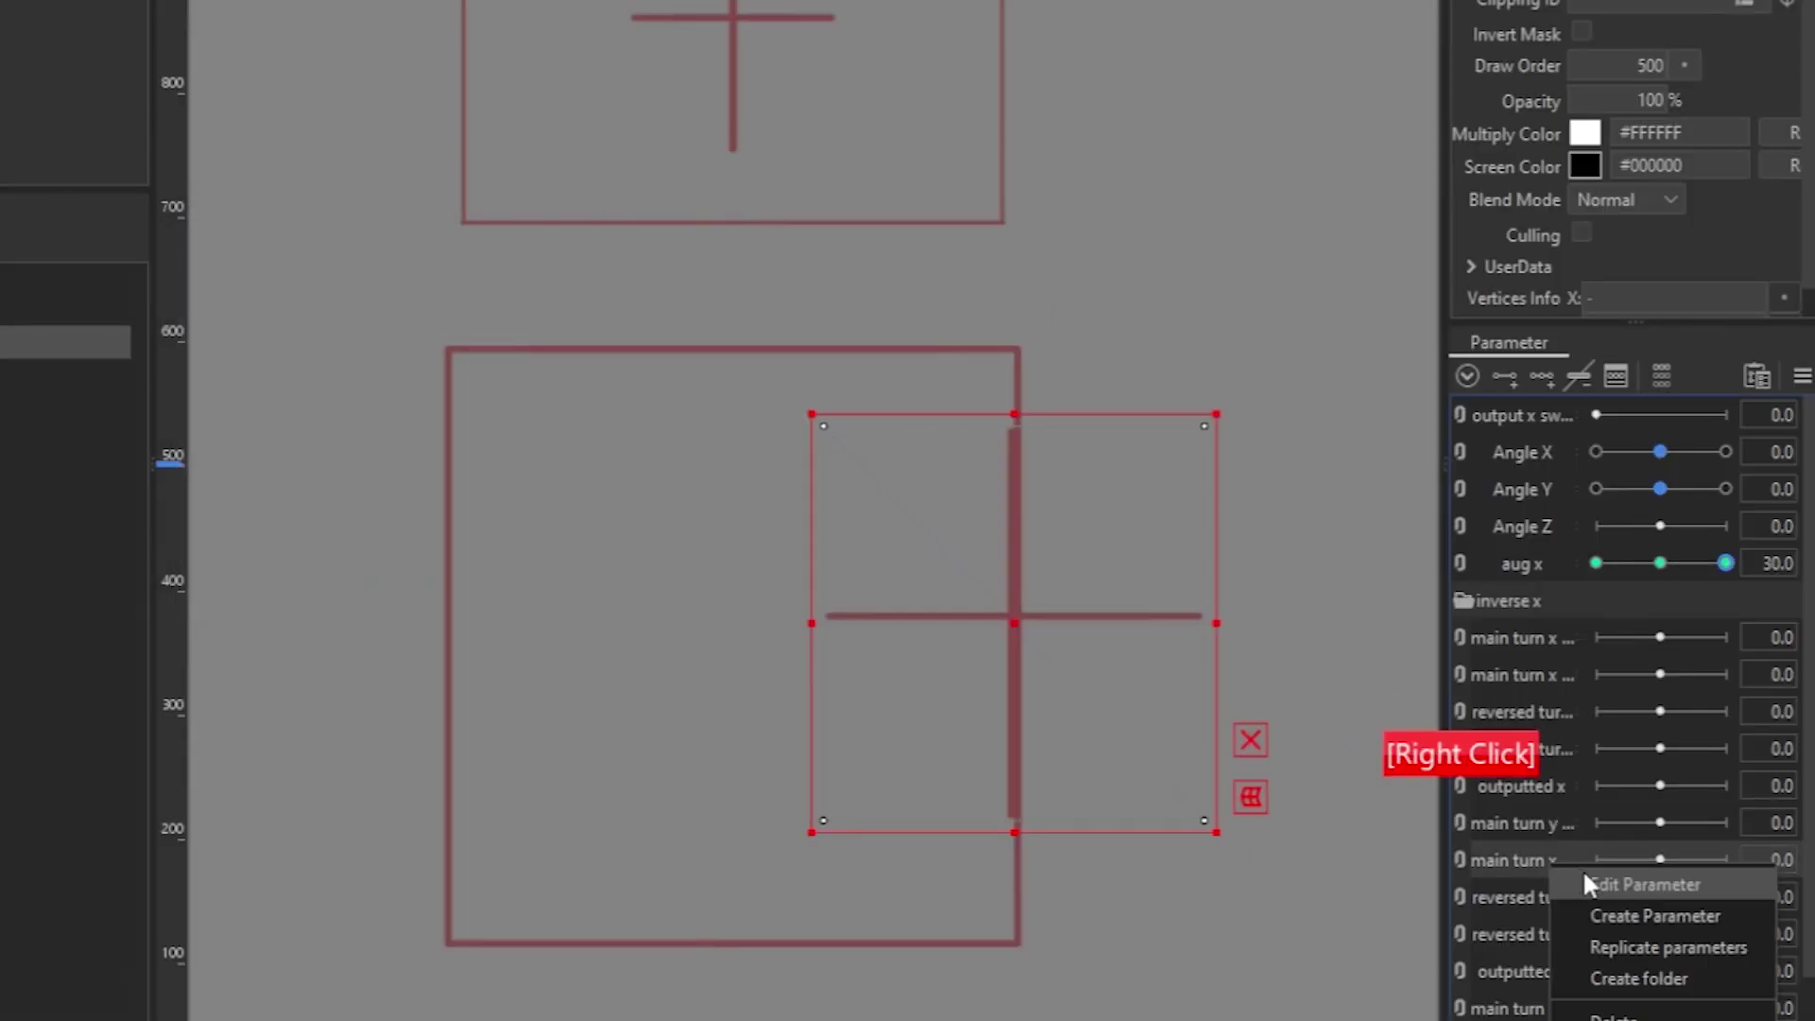
left_click(1589, 884)
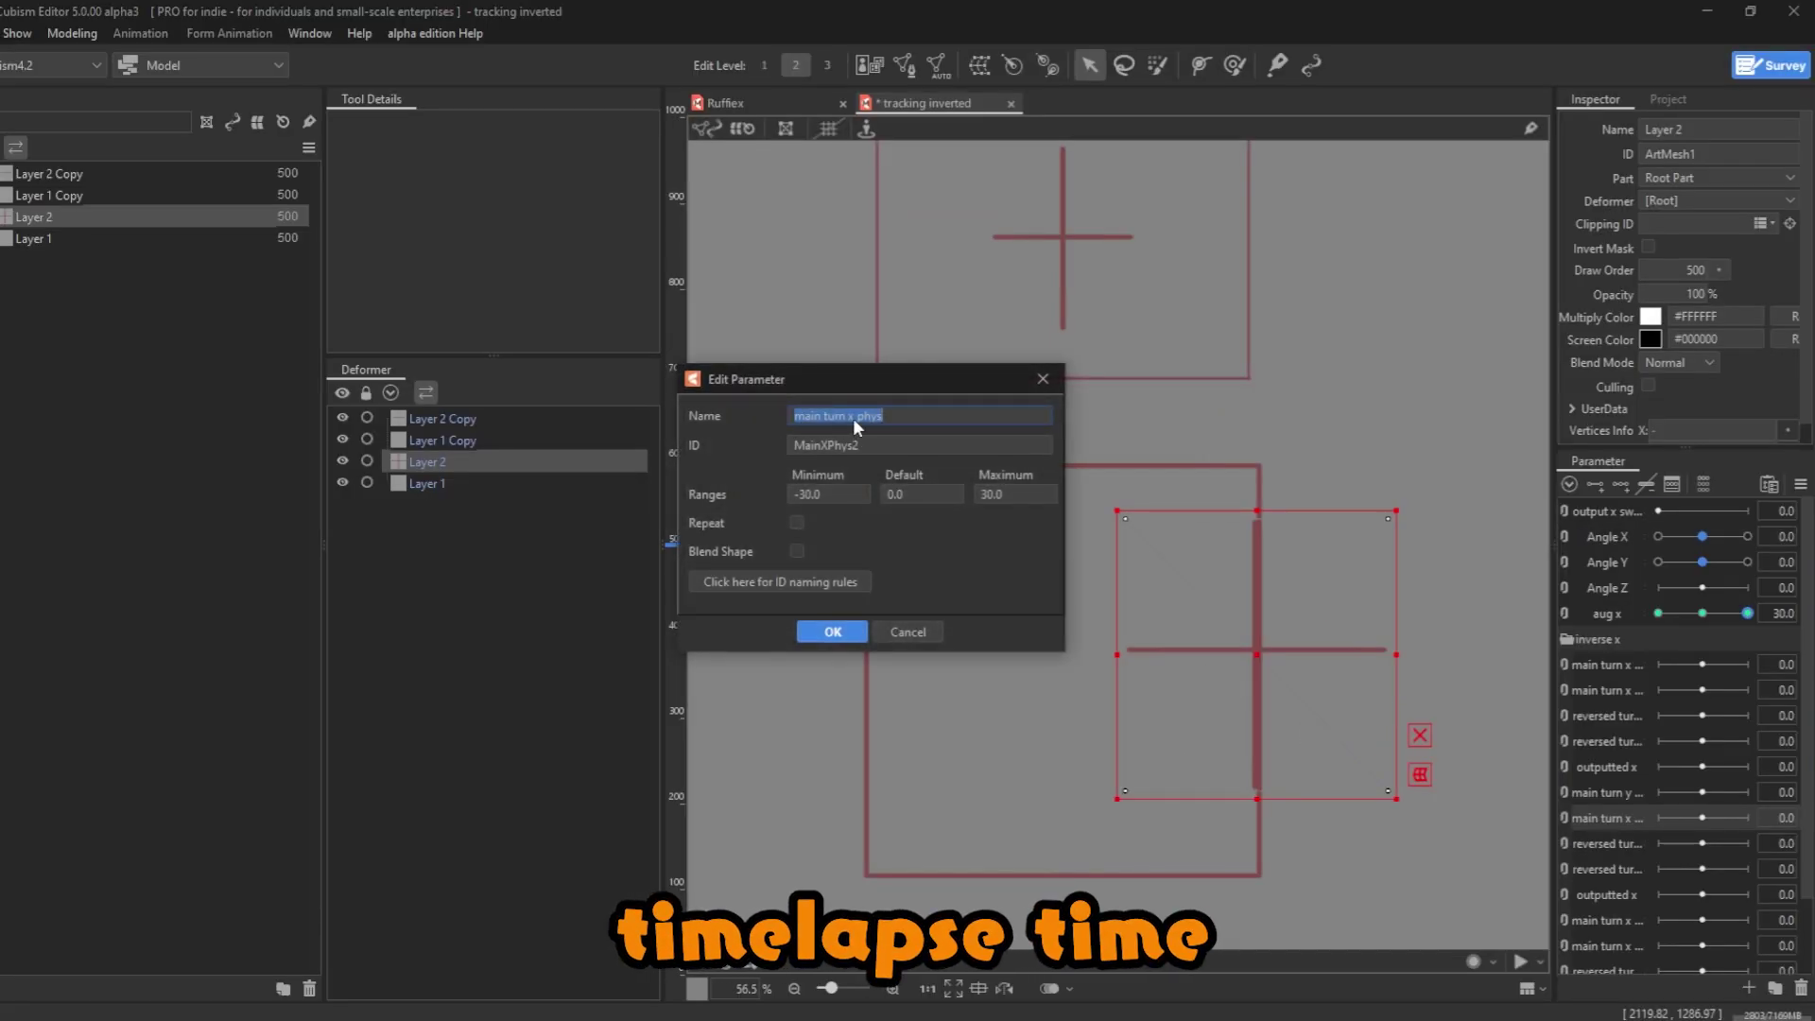
left_click(850, 418)
key("BackSpace")
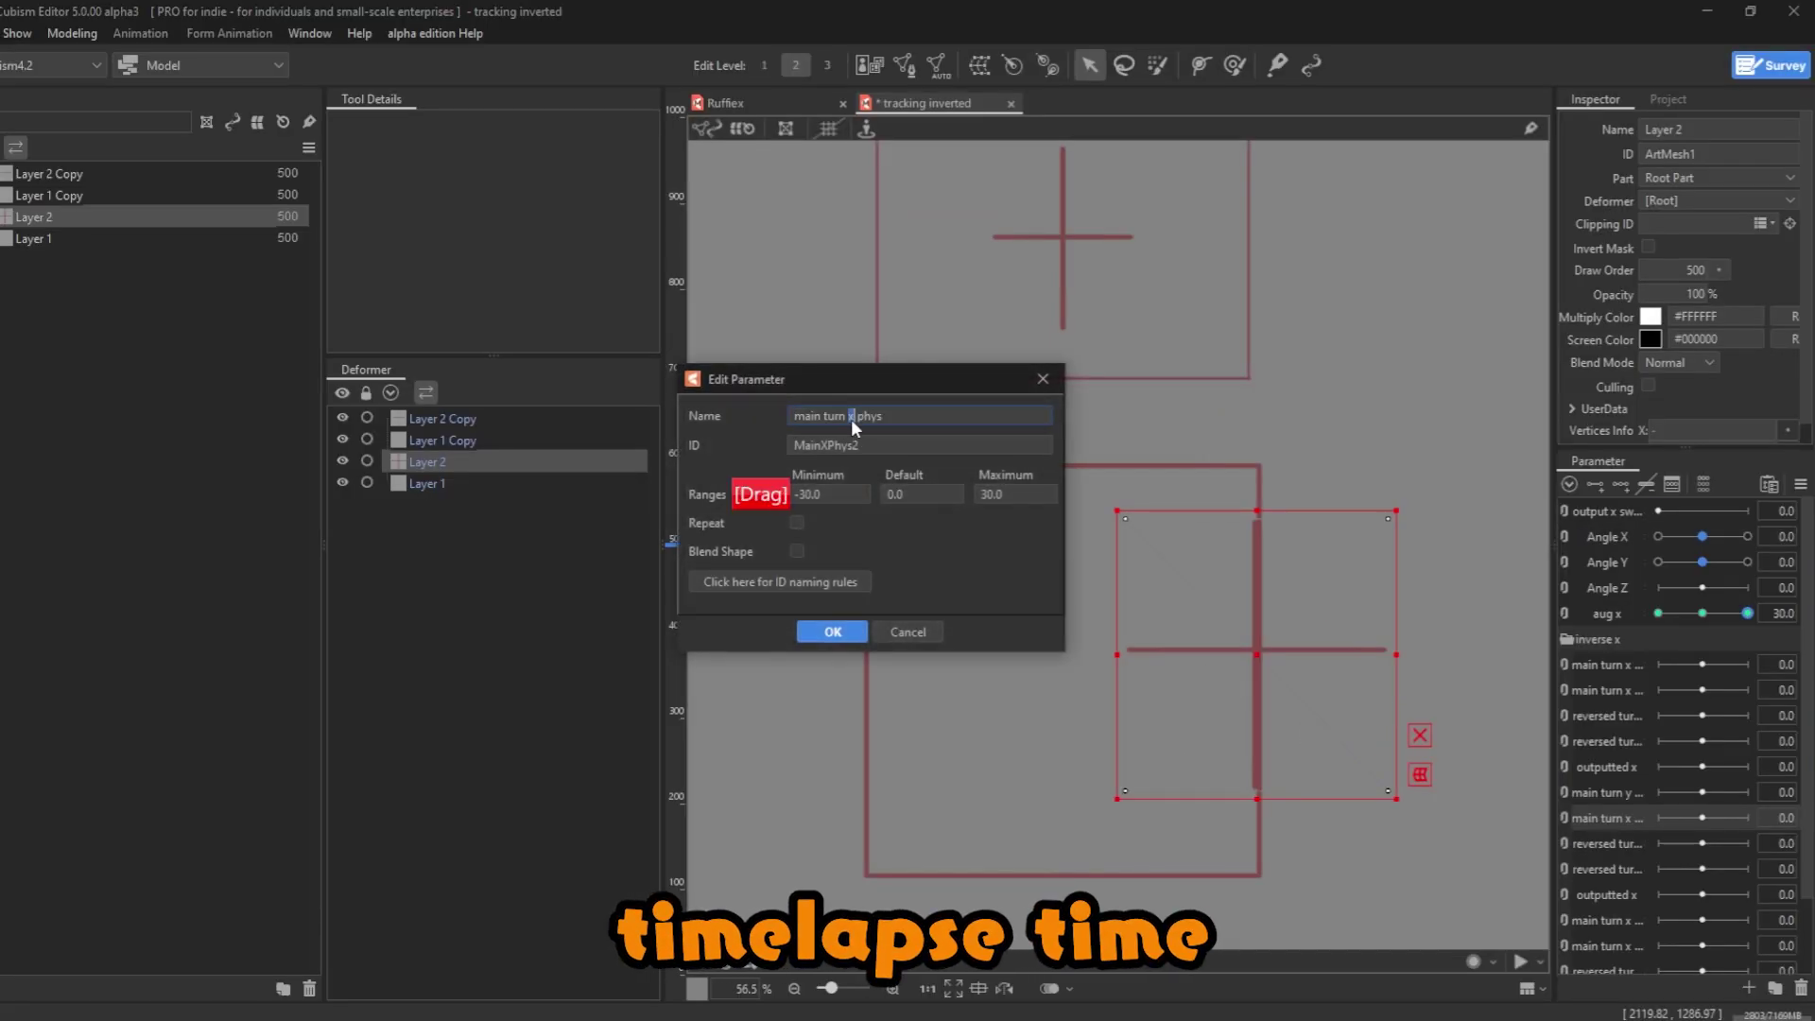
type("Y")
left_click(825, 446)
- Rename the second set's reversed turn phys parameter to reversed turn phys Y, with the ID ReversedTurnPhysY
left_click(895, 416)
key("BackSpace")
type("Y")
left_click_drag(882, 446, 894, 445)
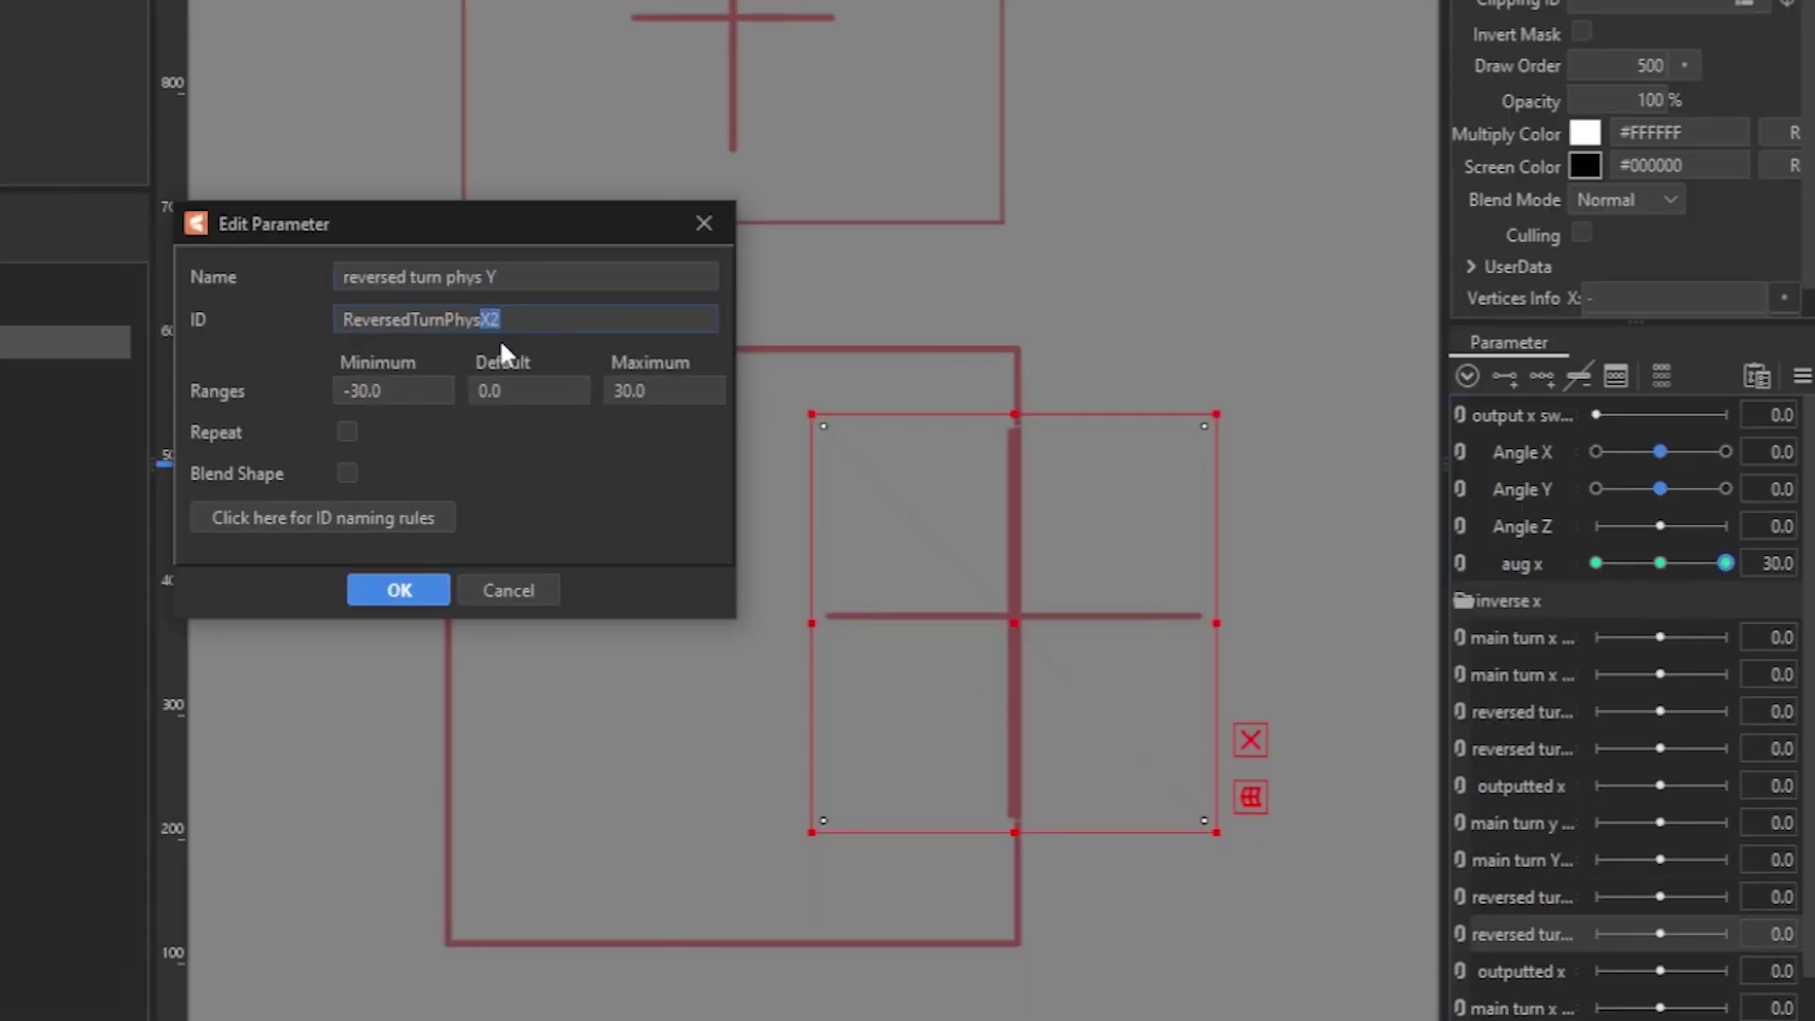
type("Y")
key("Return")
scroll(1607, 756, "down", 1)
double_click(1474, 820)
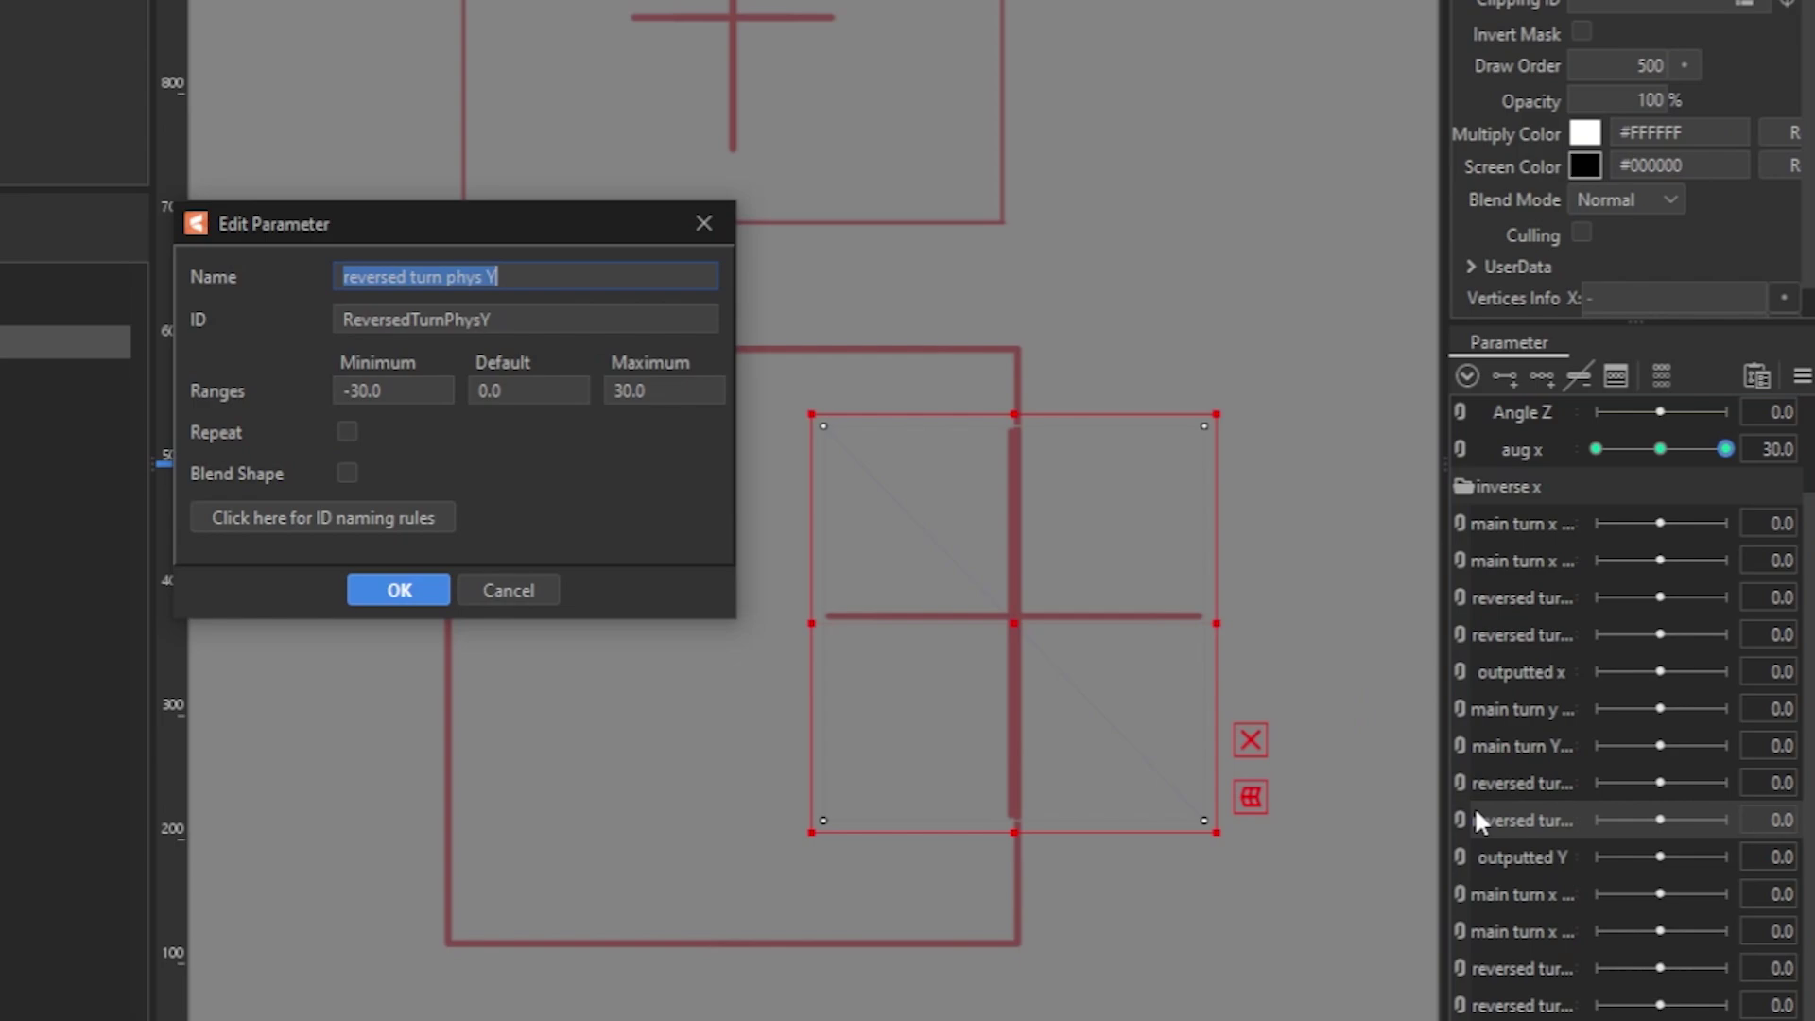
key("Return")
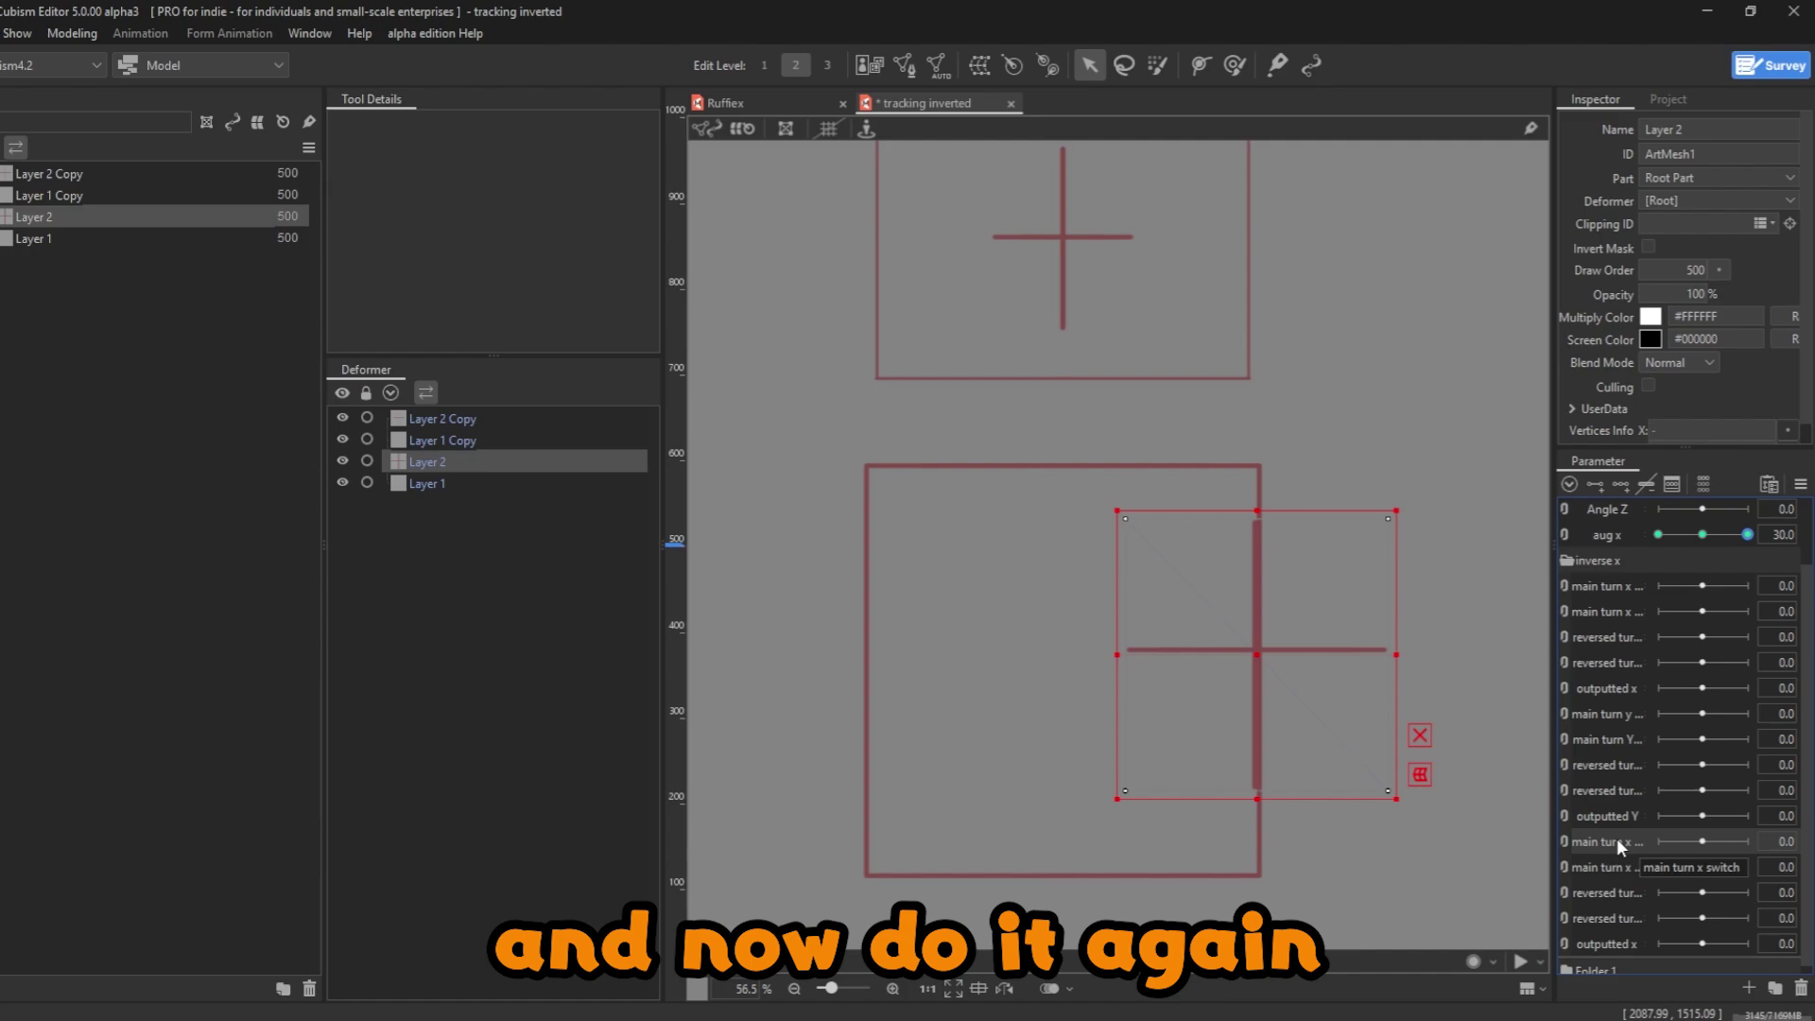
- Rename the third set's main turn x switch parameter to main turn Z switch, with the ID MainZSwitch3
right_click(1617, 837)
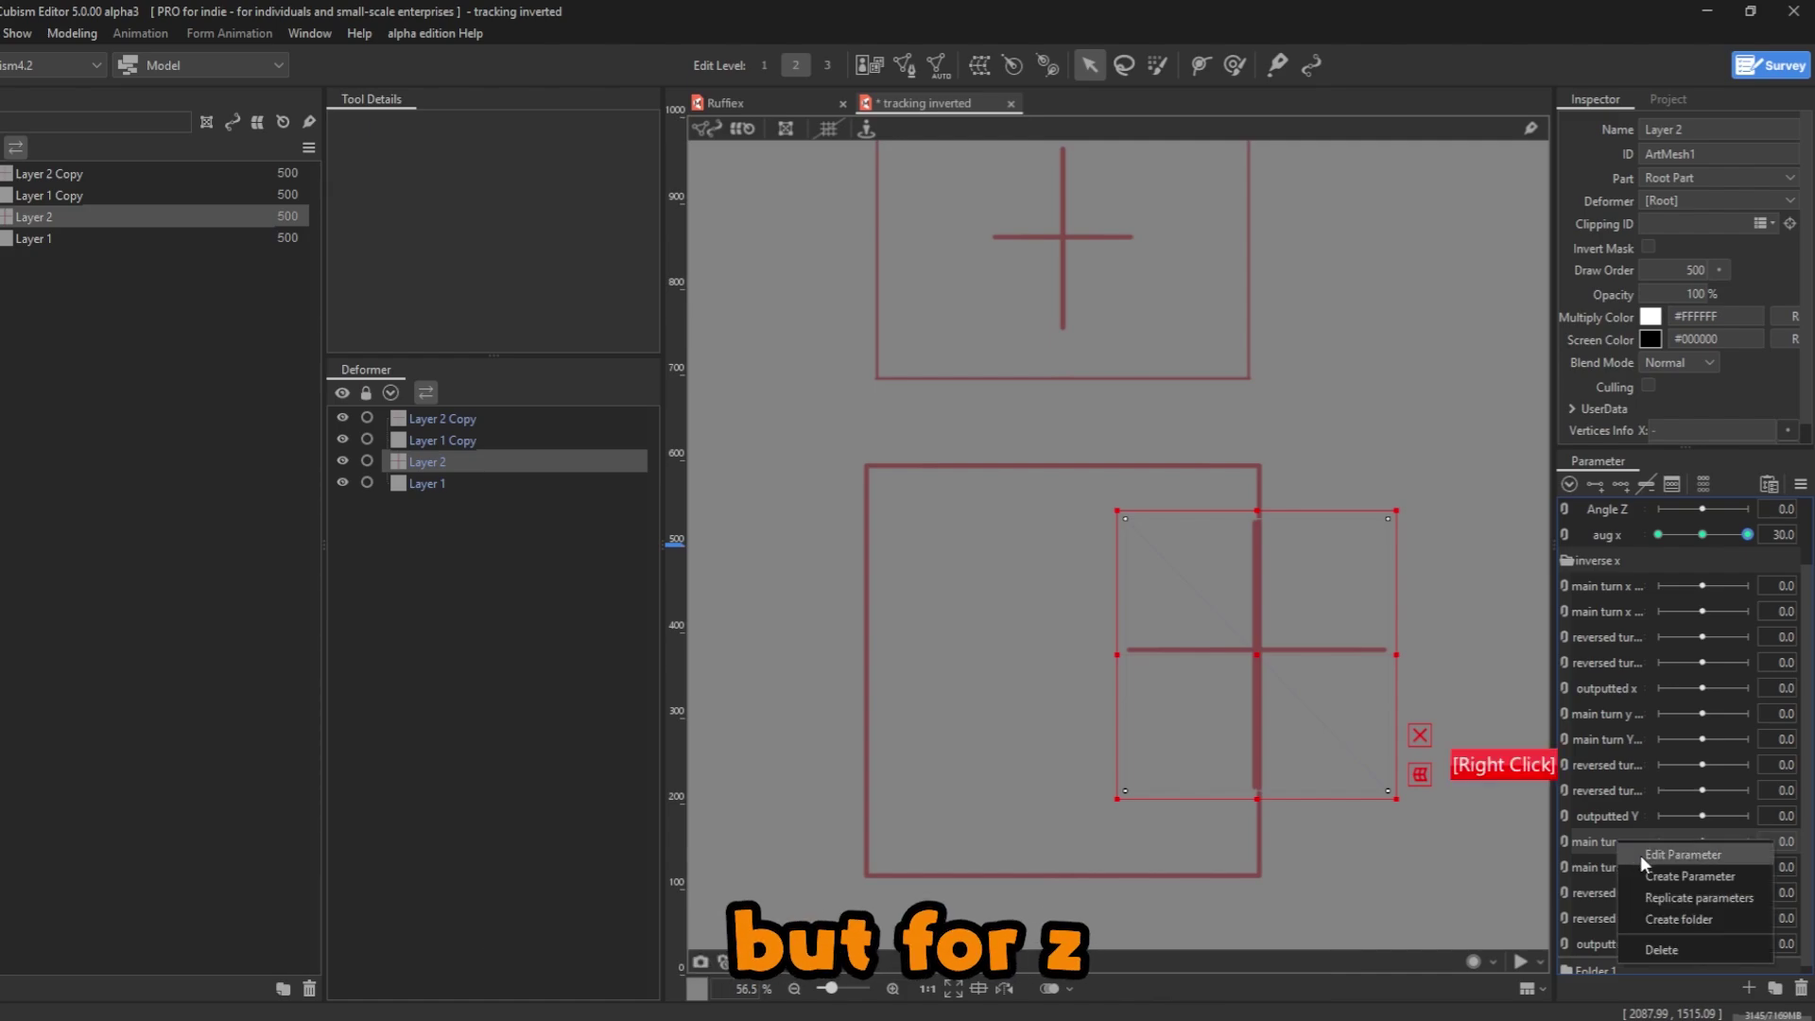
left_click(1641, 854)
type("main turn Z switch")
mouse_move(343, 320)
left_mouse_down()
mouse_move(456, 320)
mouse_move(489, 279)
left_mouse_up()
type("MainZSwitch3")
key("Return")
- Replace the X with Z in the names of the third set's two reversed turn parameters
right_click(1590, 970)
left_click(1618, 987)
type("Z")
key("Return")
right_click(1550, 1004)
left_click(1608, 1013)
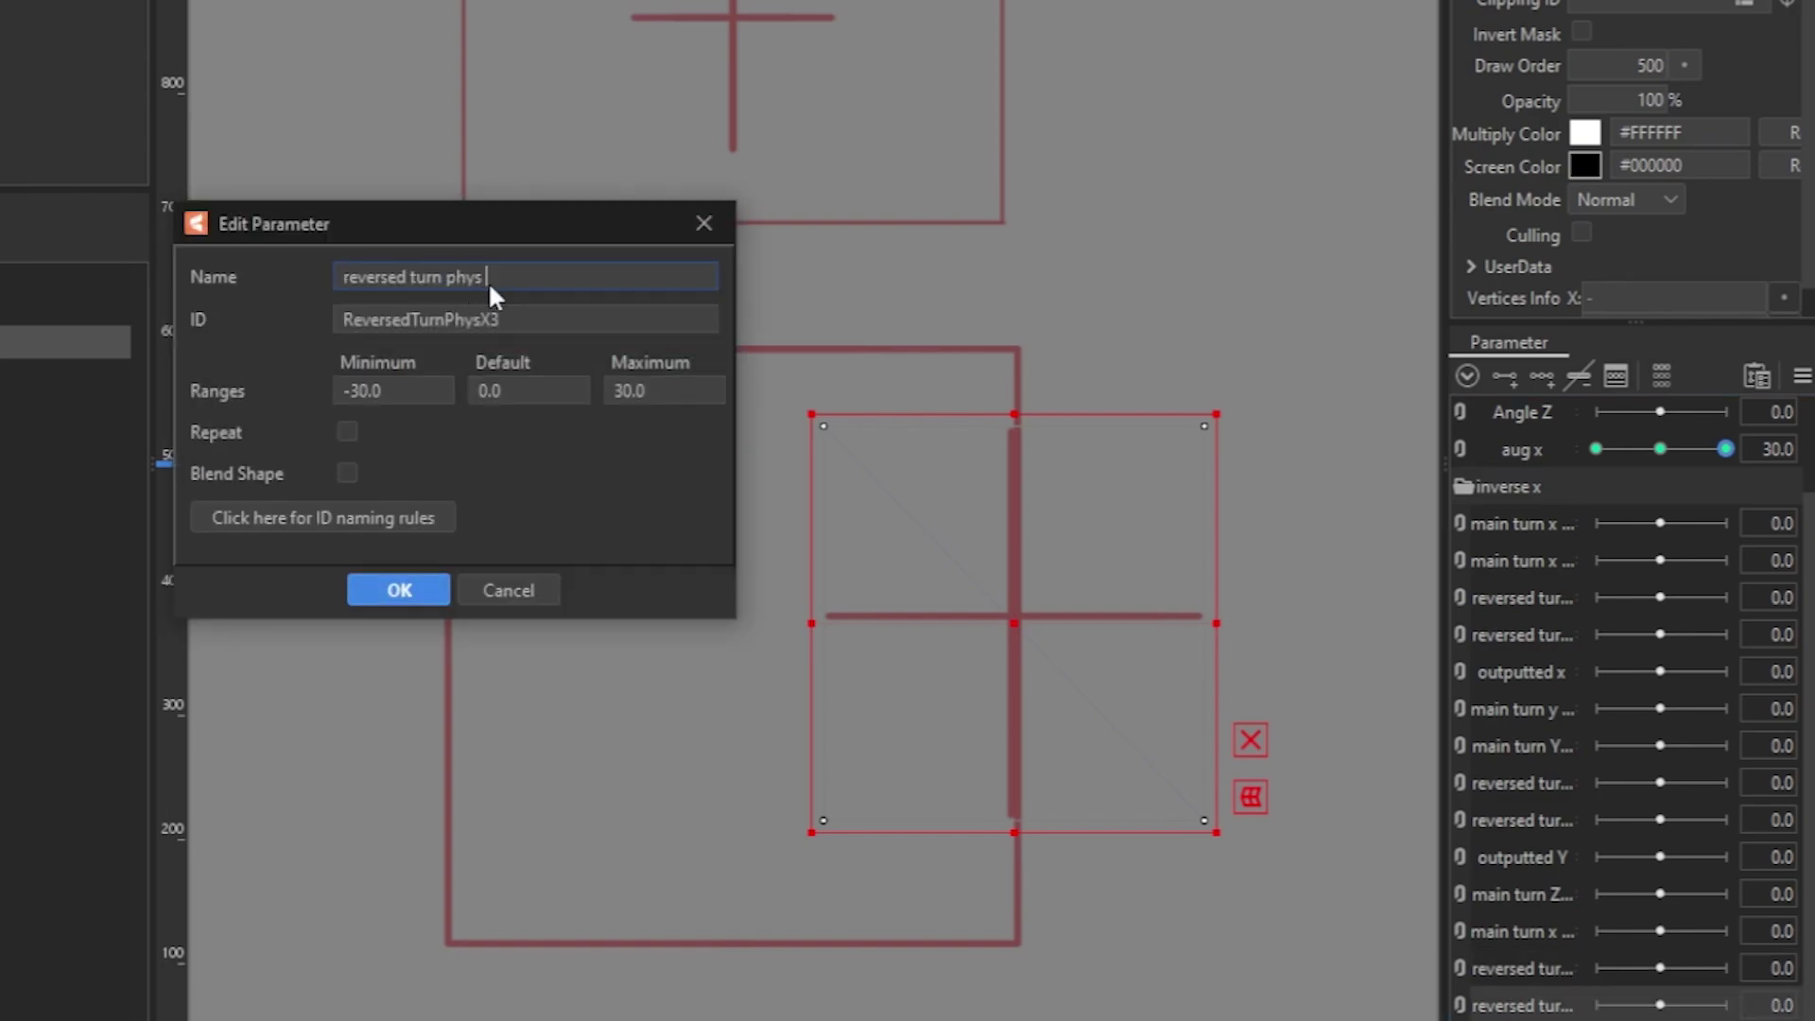
key("Return")
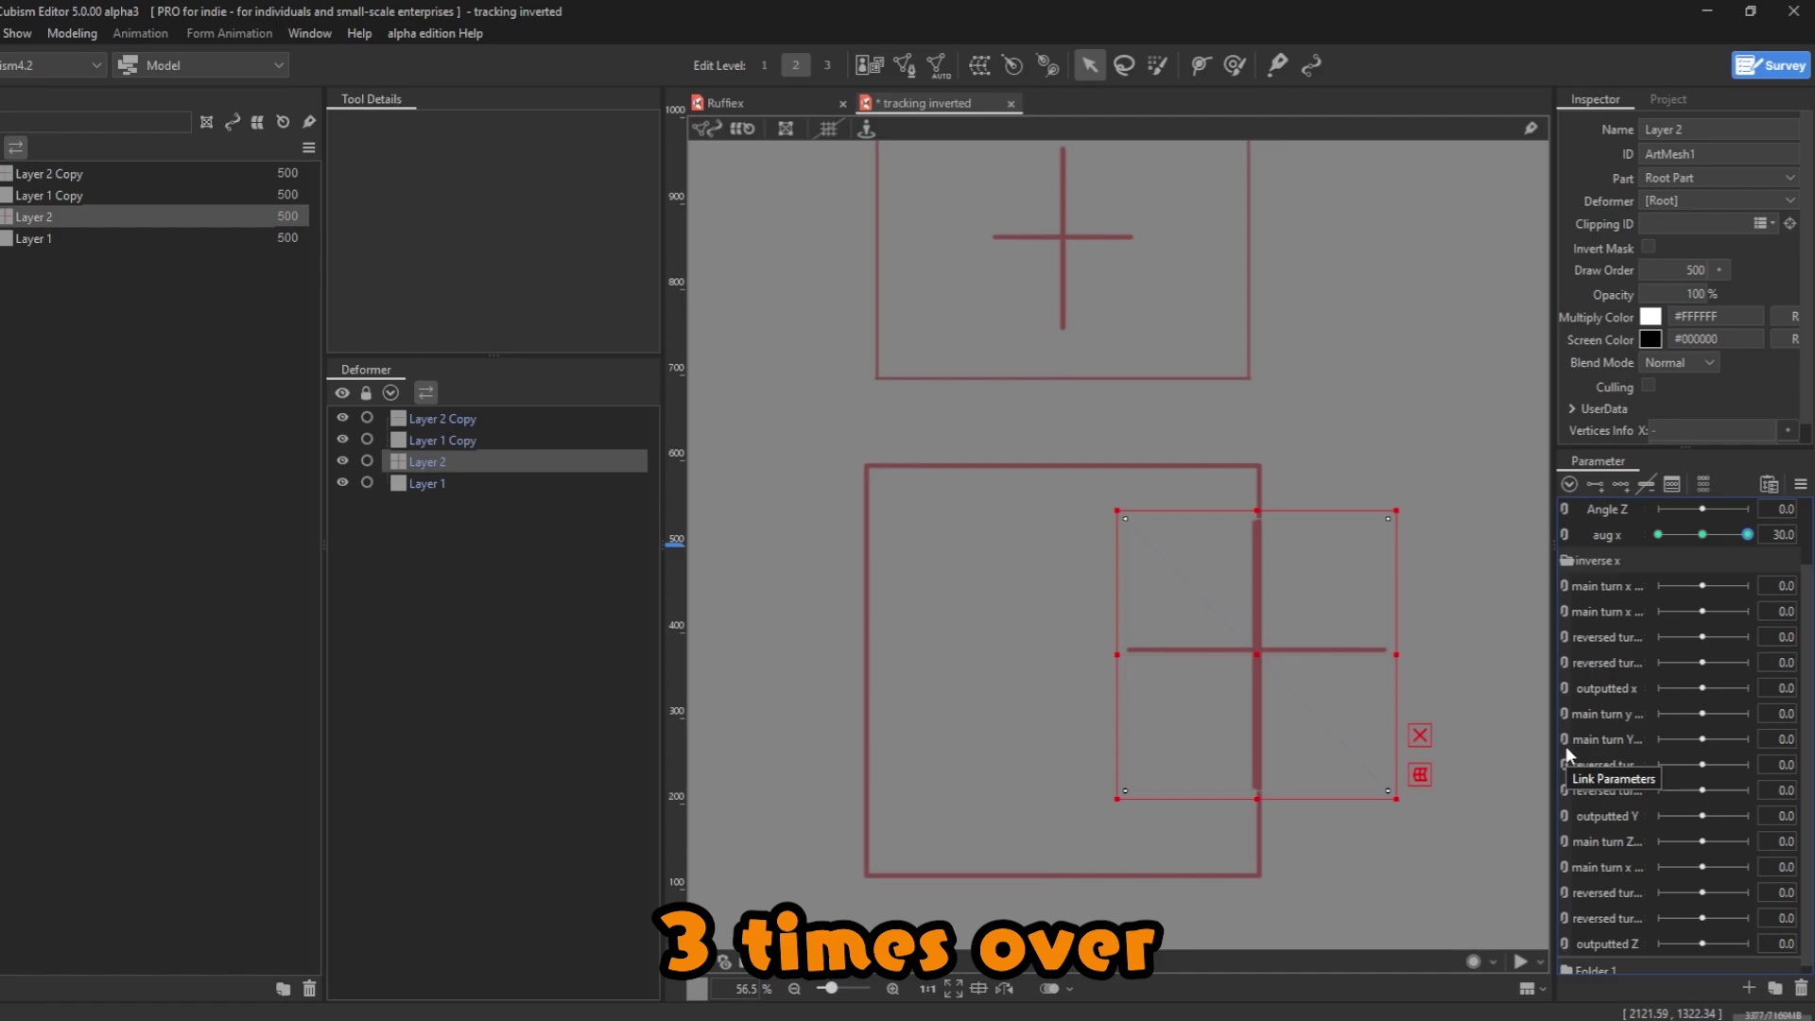
left_click_drag(1108, 582, 1105, 540)
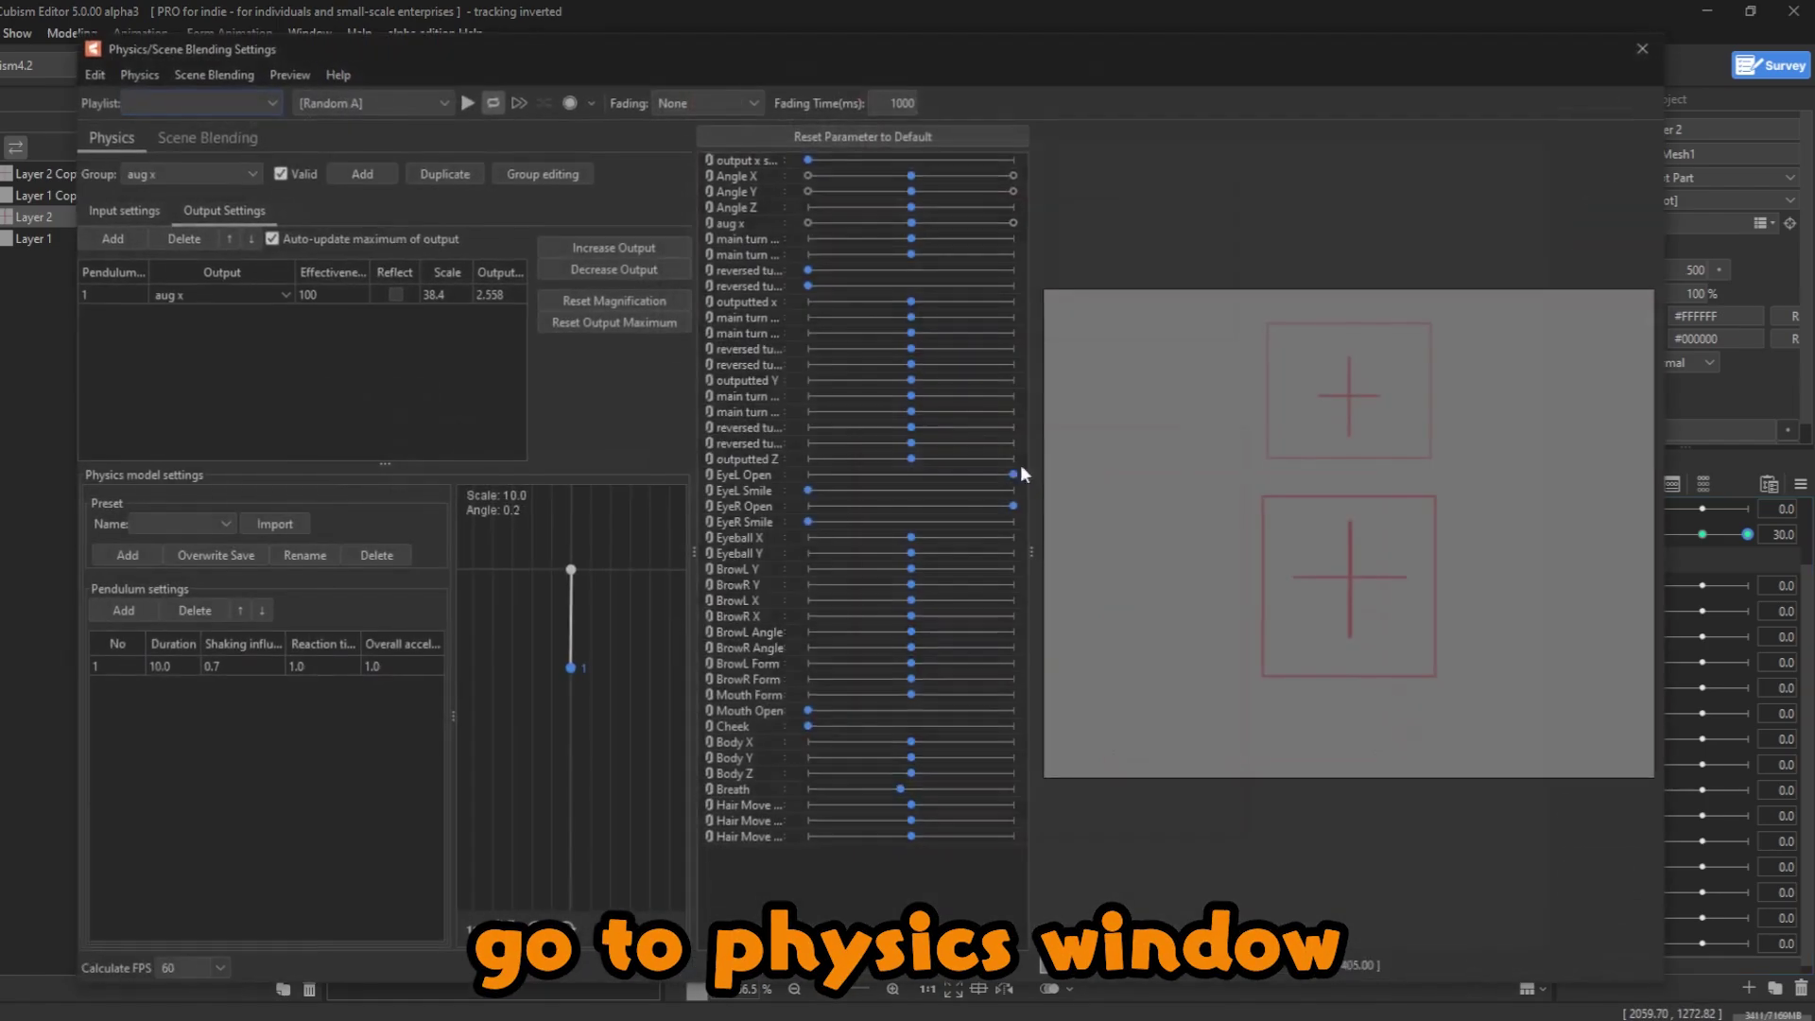
left_click(540, 173)
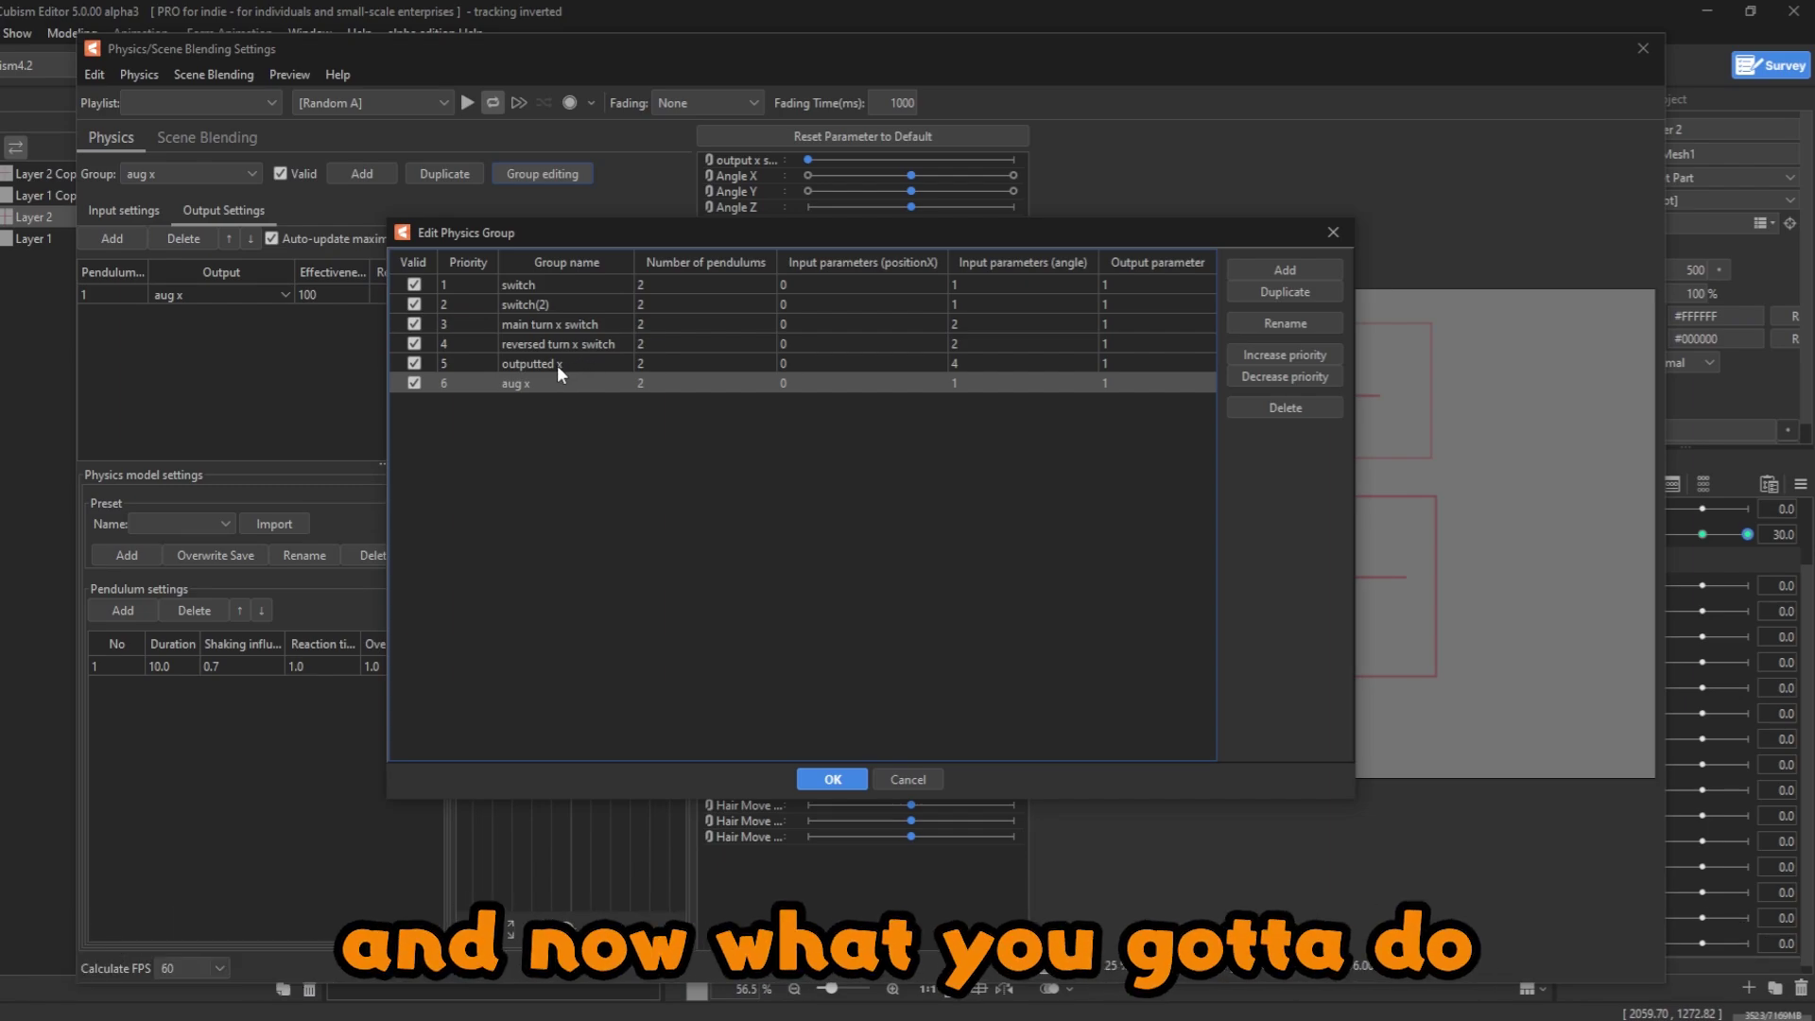
left_click(1319, 235)
left_click(1643, 52)
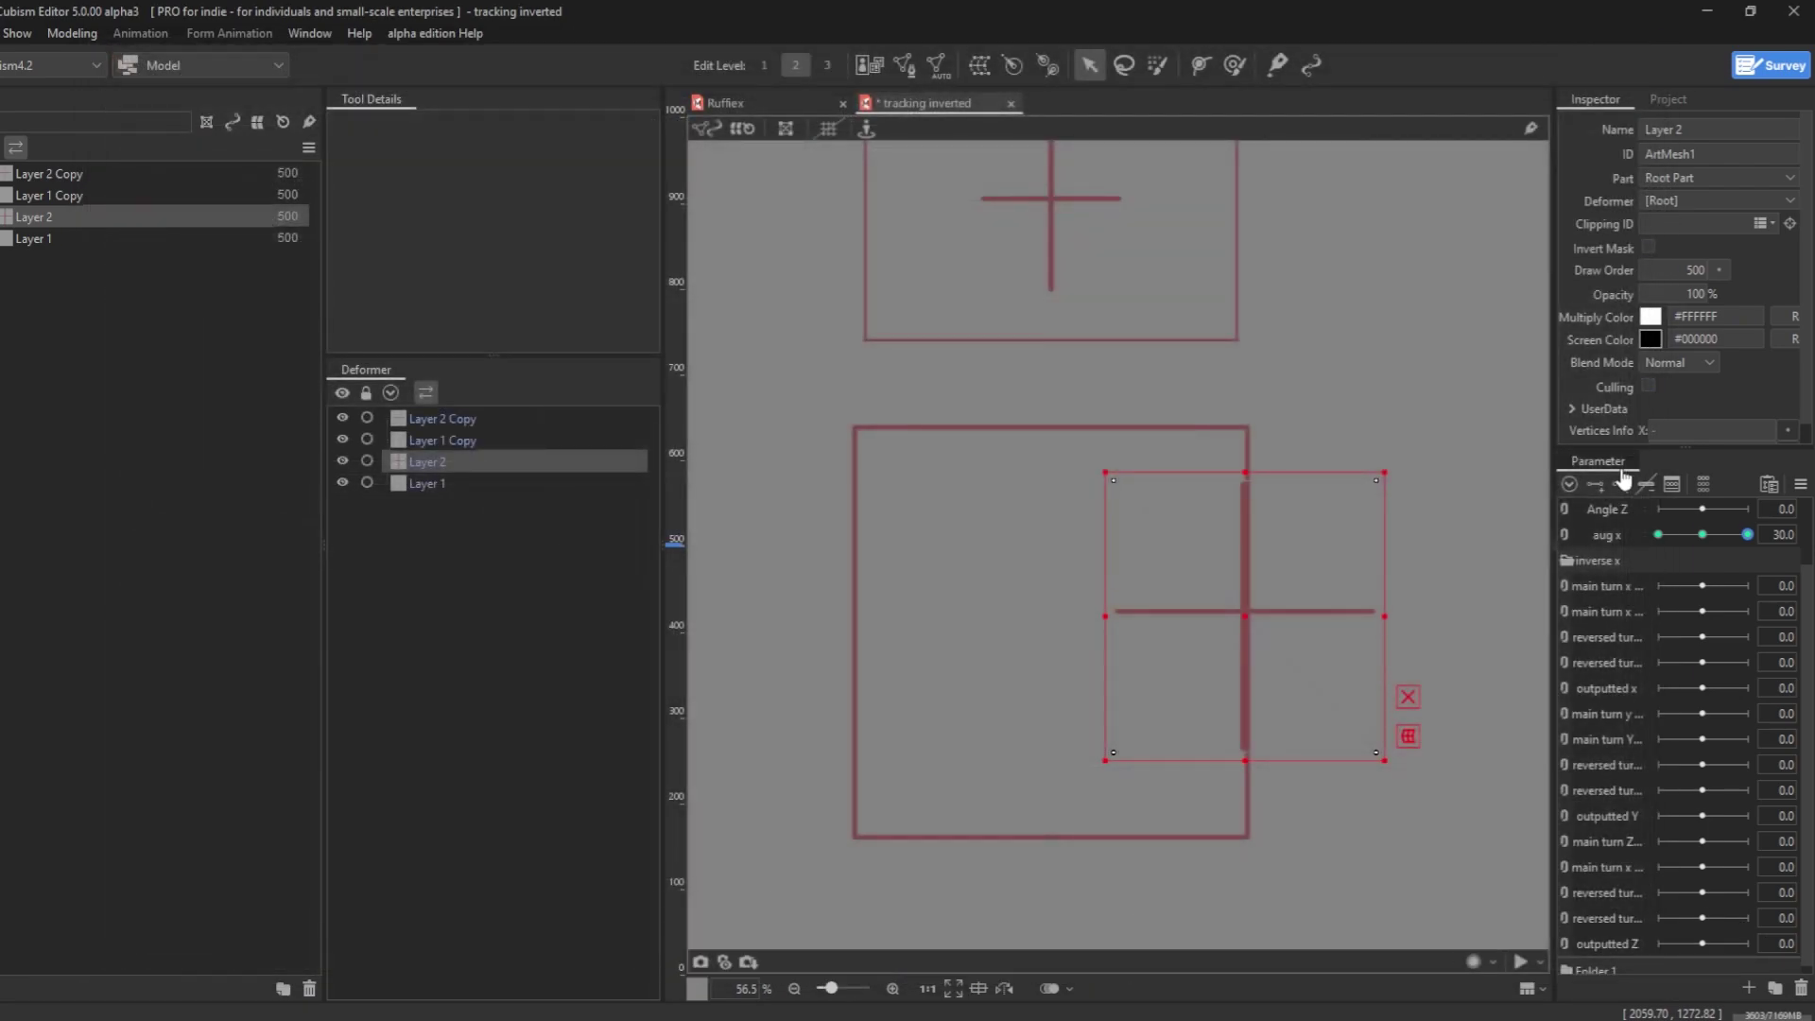
- Replicate the Angle Y and Angle Z parameters and place the copies below aug x
right_click(1623, 537)
left_click(1642, 594)
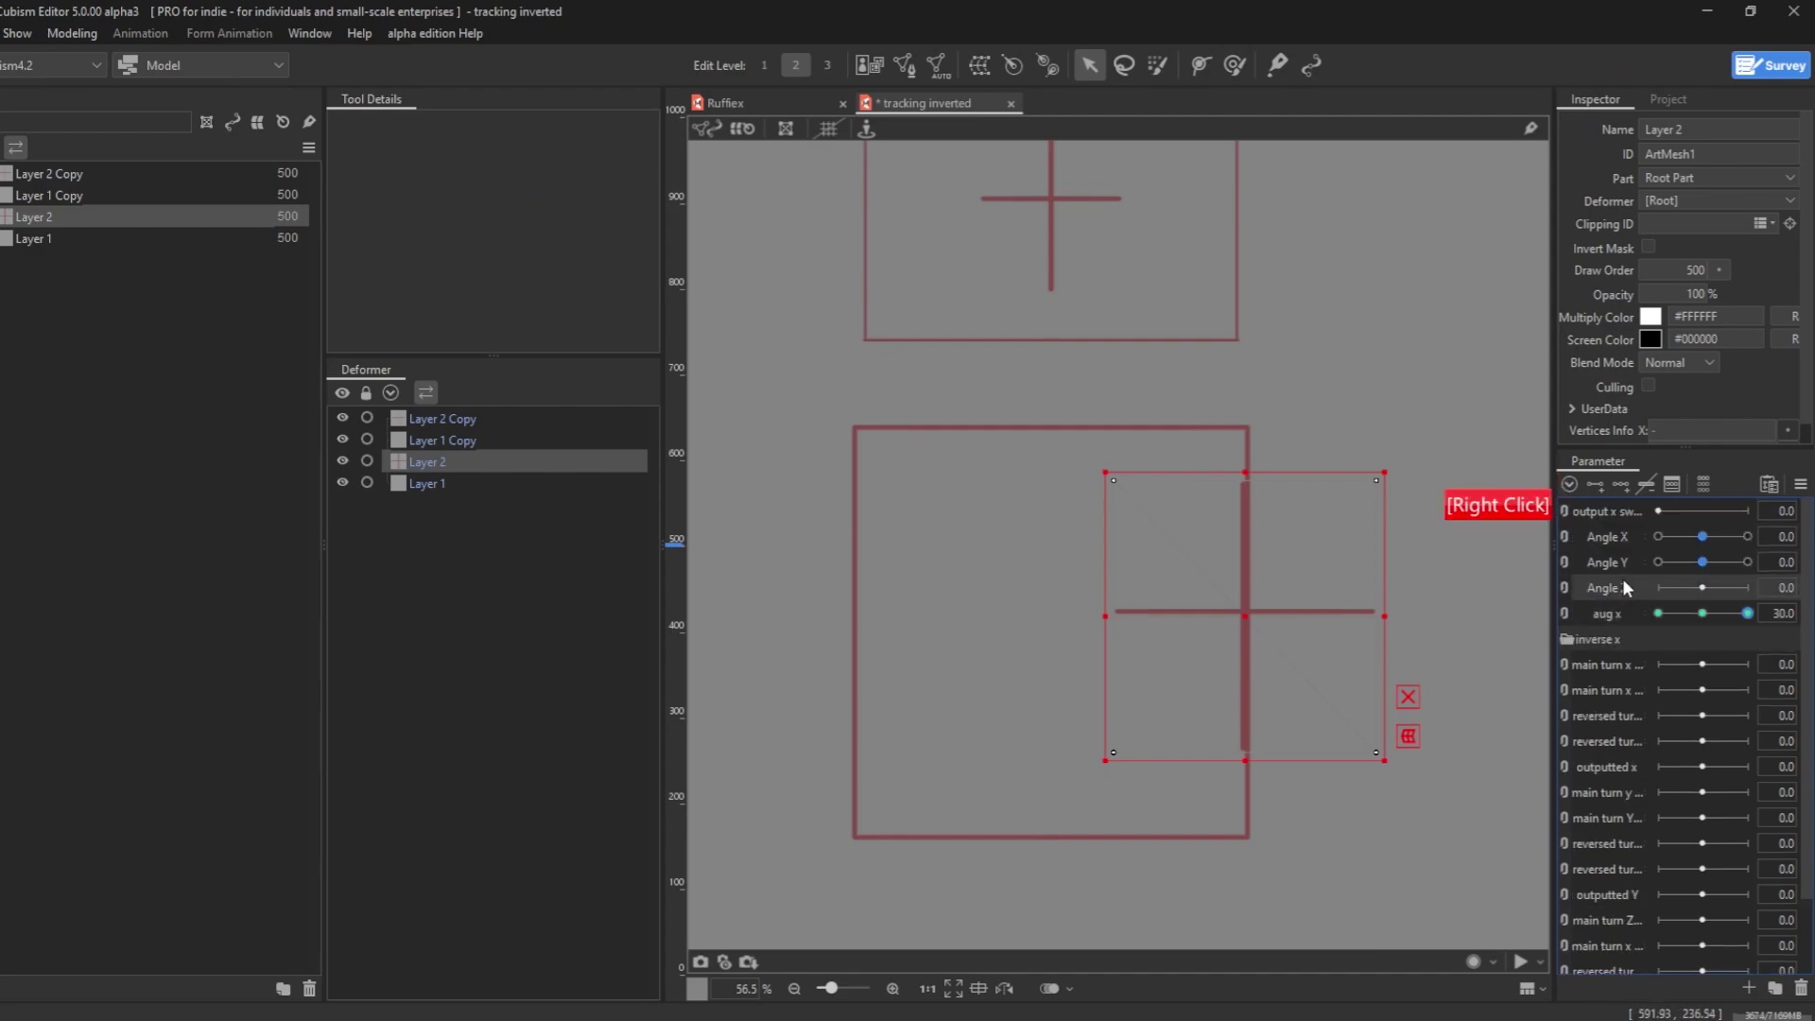
right_click(1615, 577)
left_click(1652, 637)
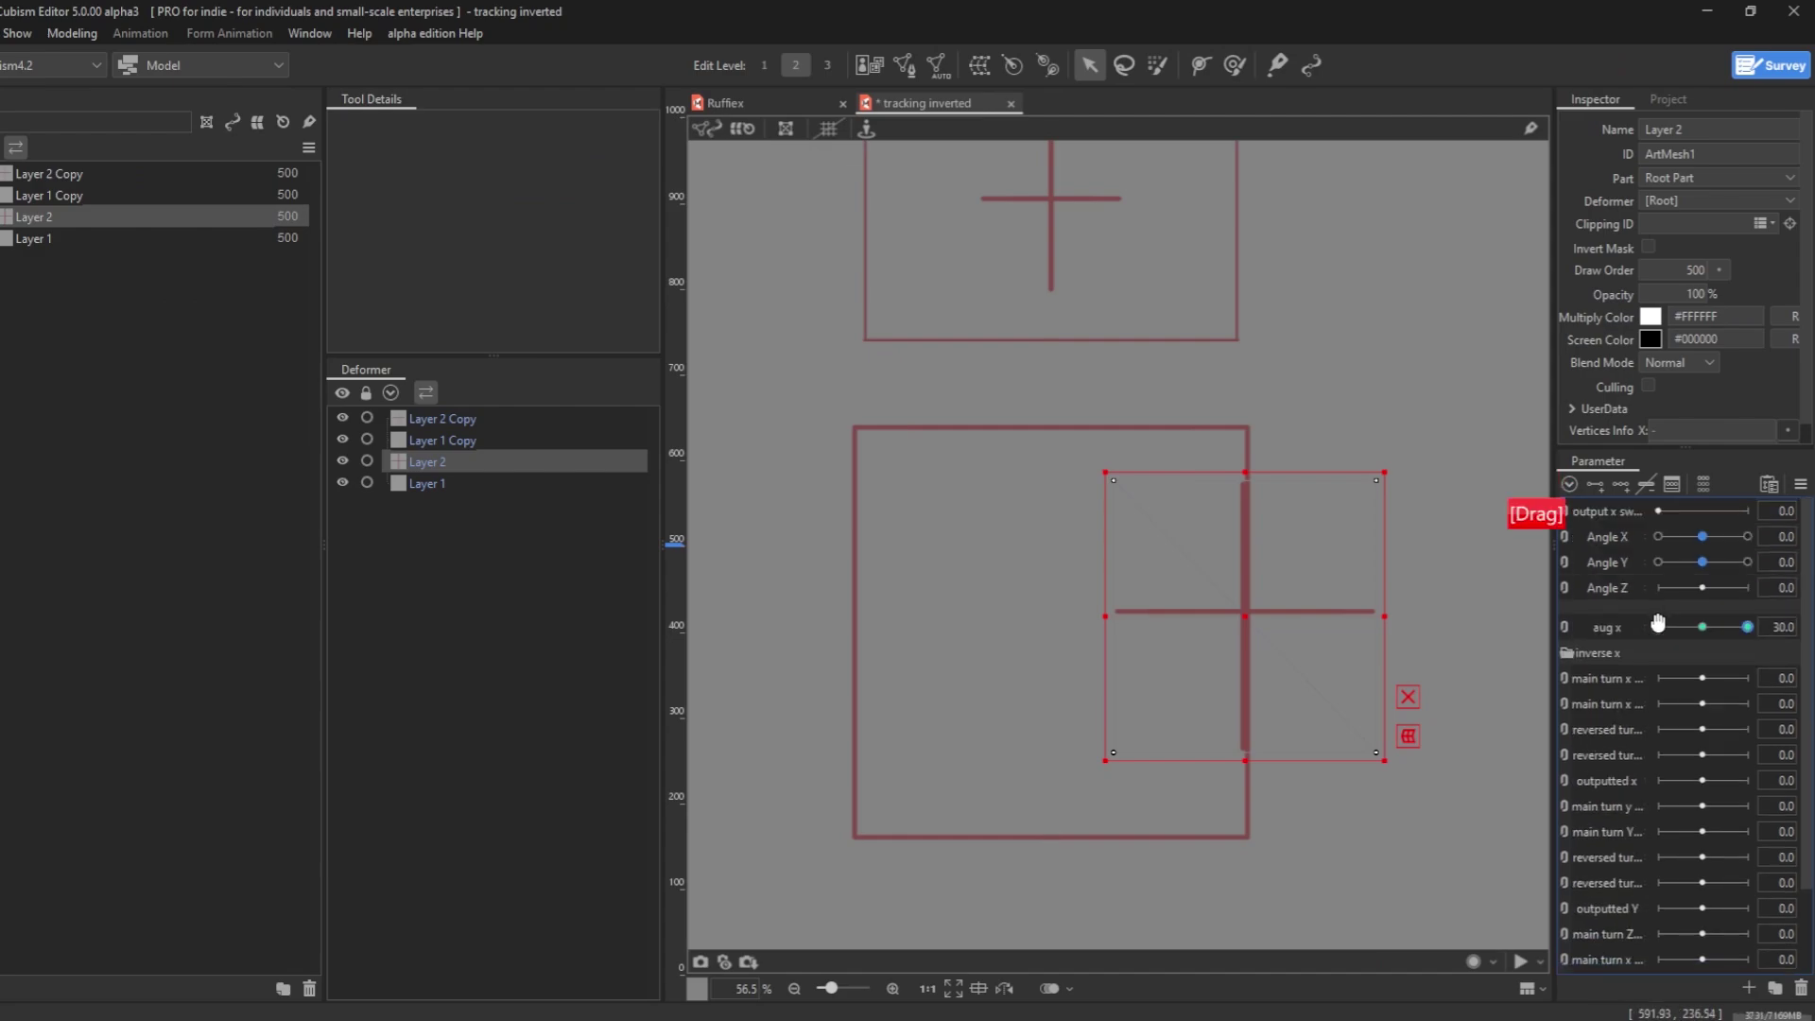
- Rename the copied Angle Y and Angle Z parameters to aug y and aug z
double_click(1621, 635)
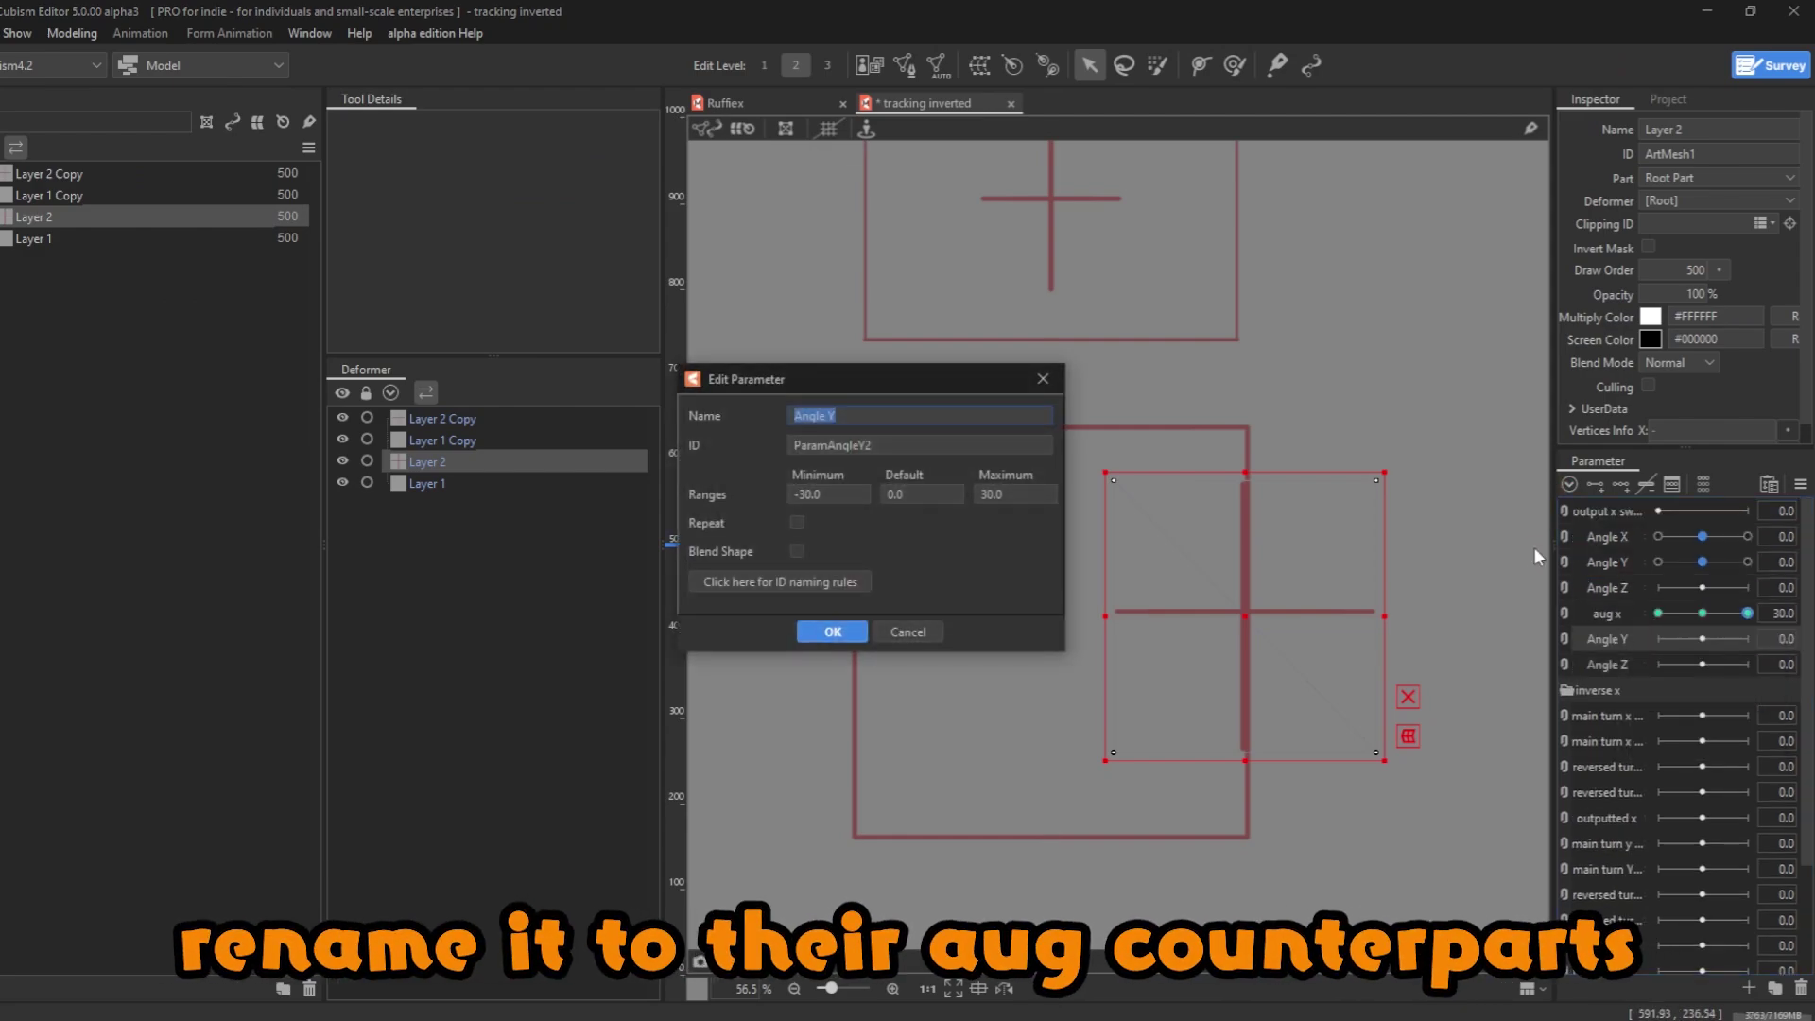
type("aug y")
key("Return")
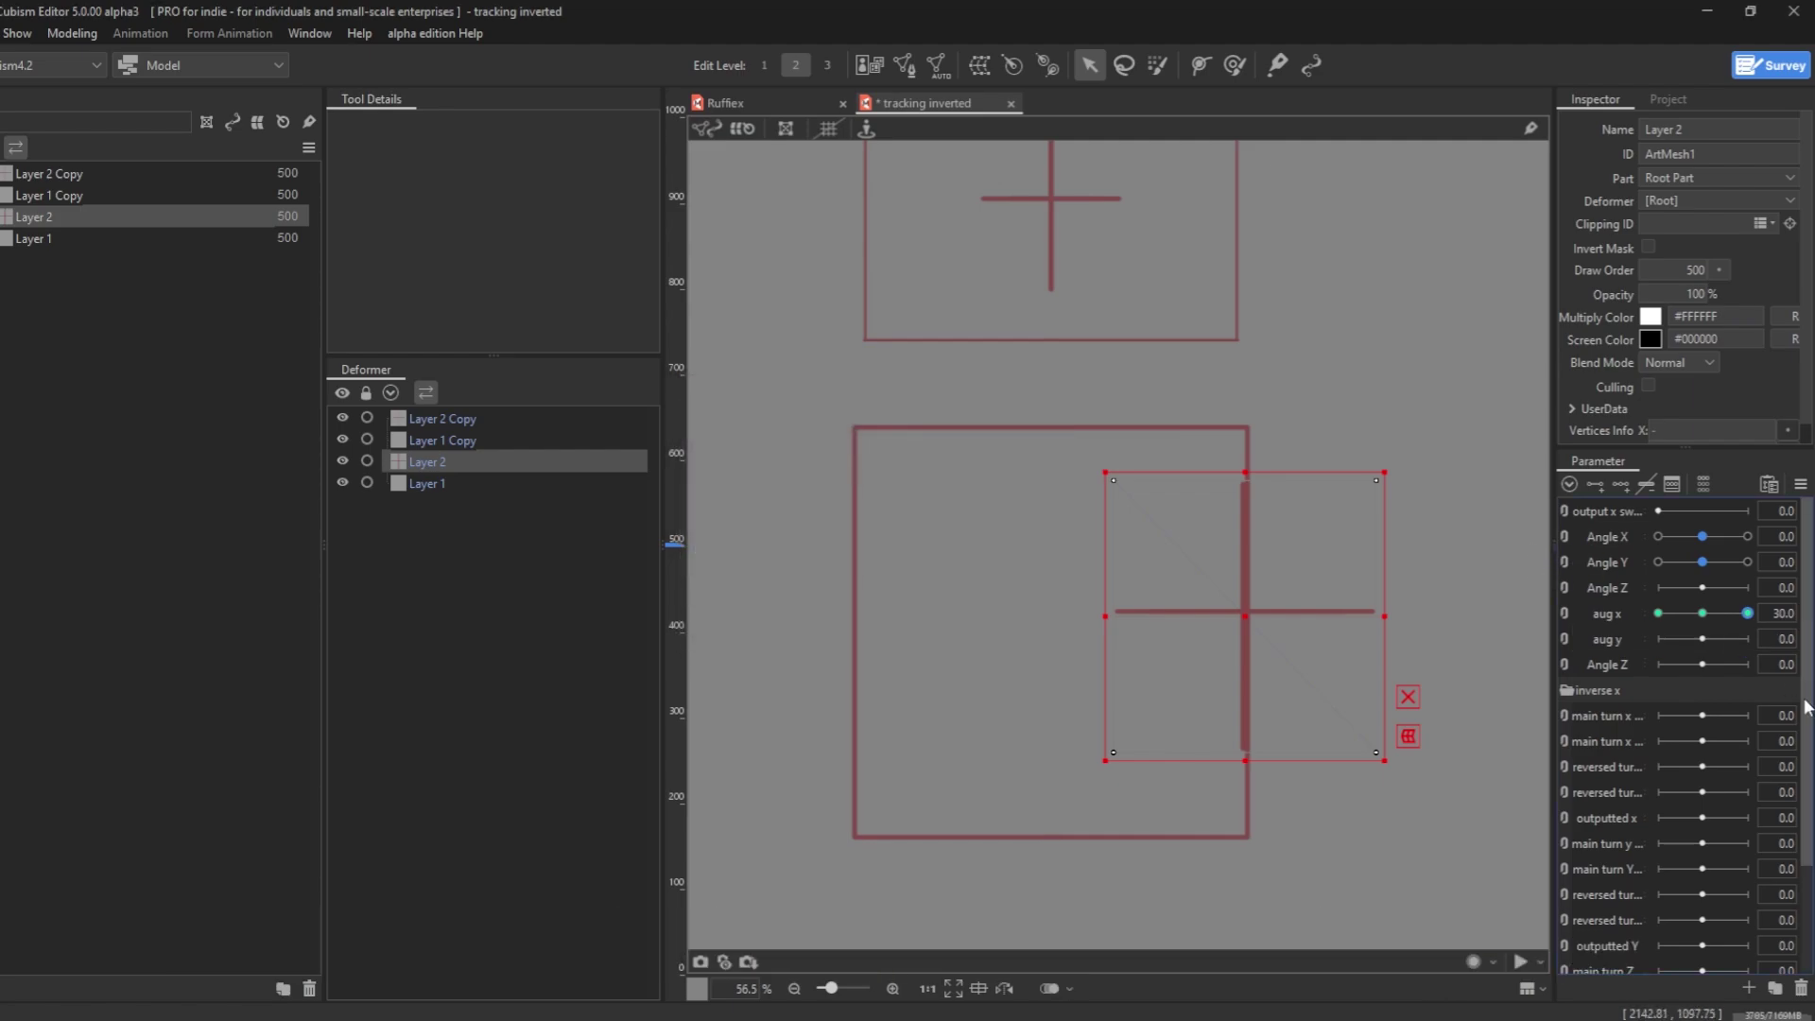
right_click(1628, 662)
left_click(1674, 678)
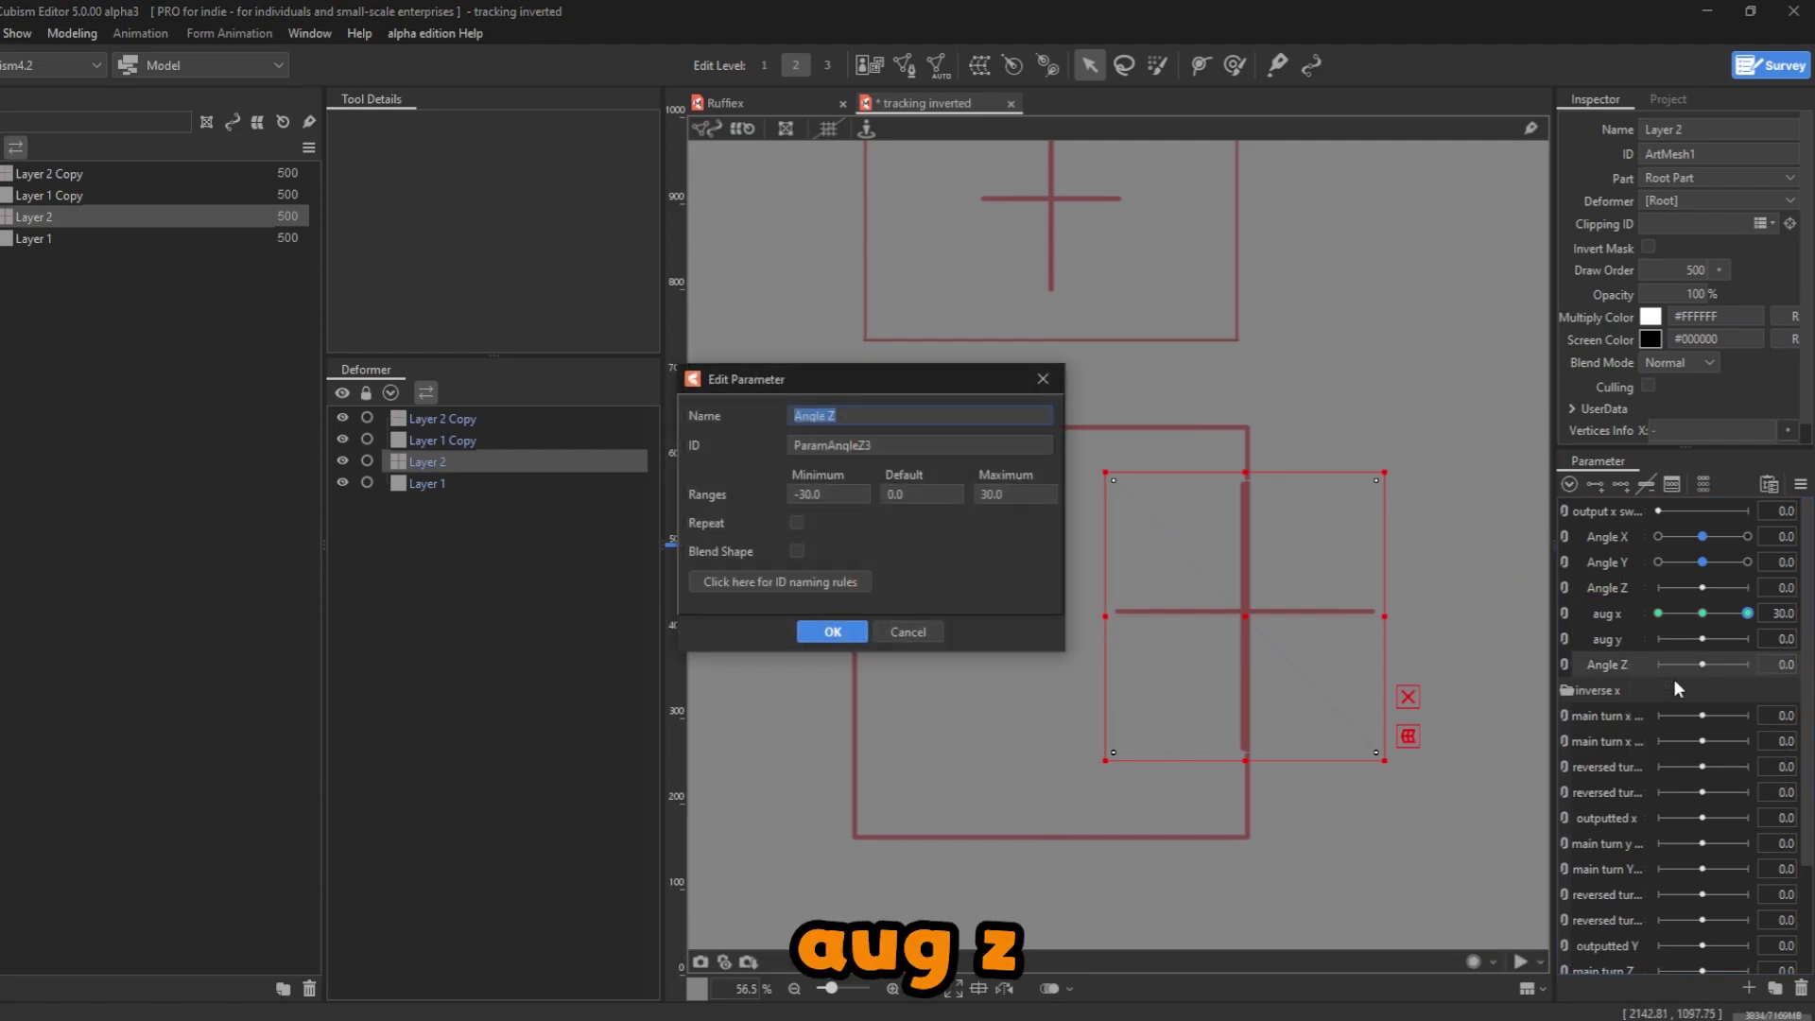
type("aug z")
key("Return")
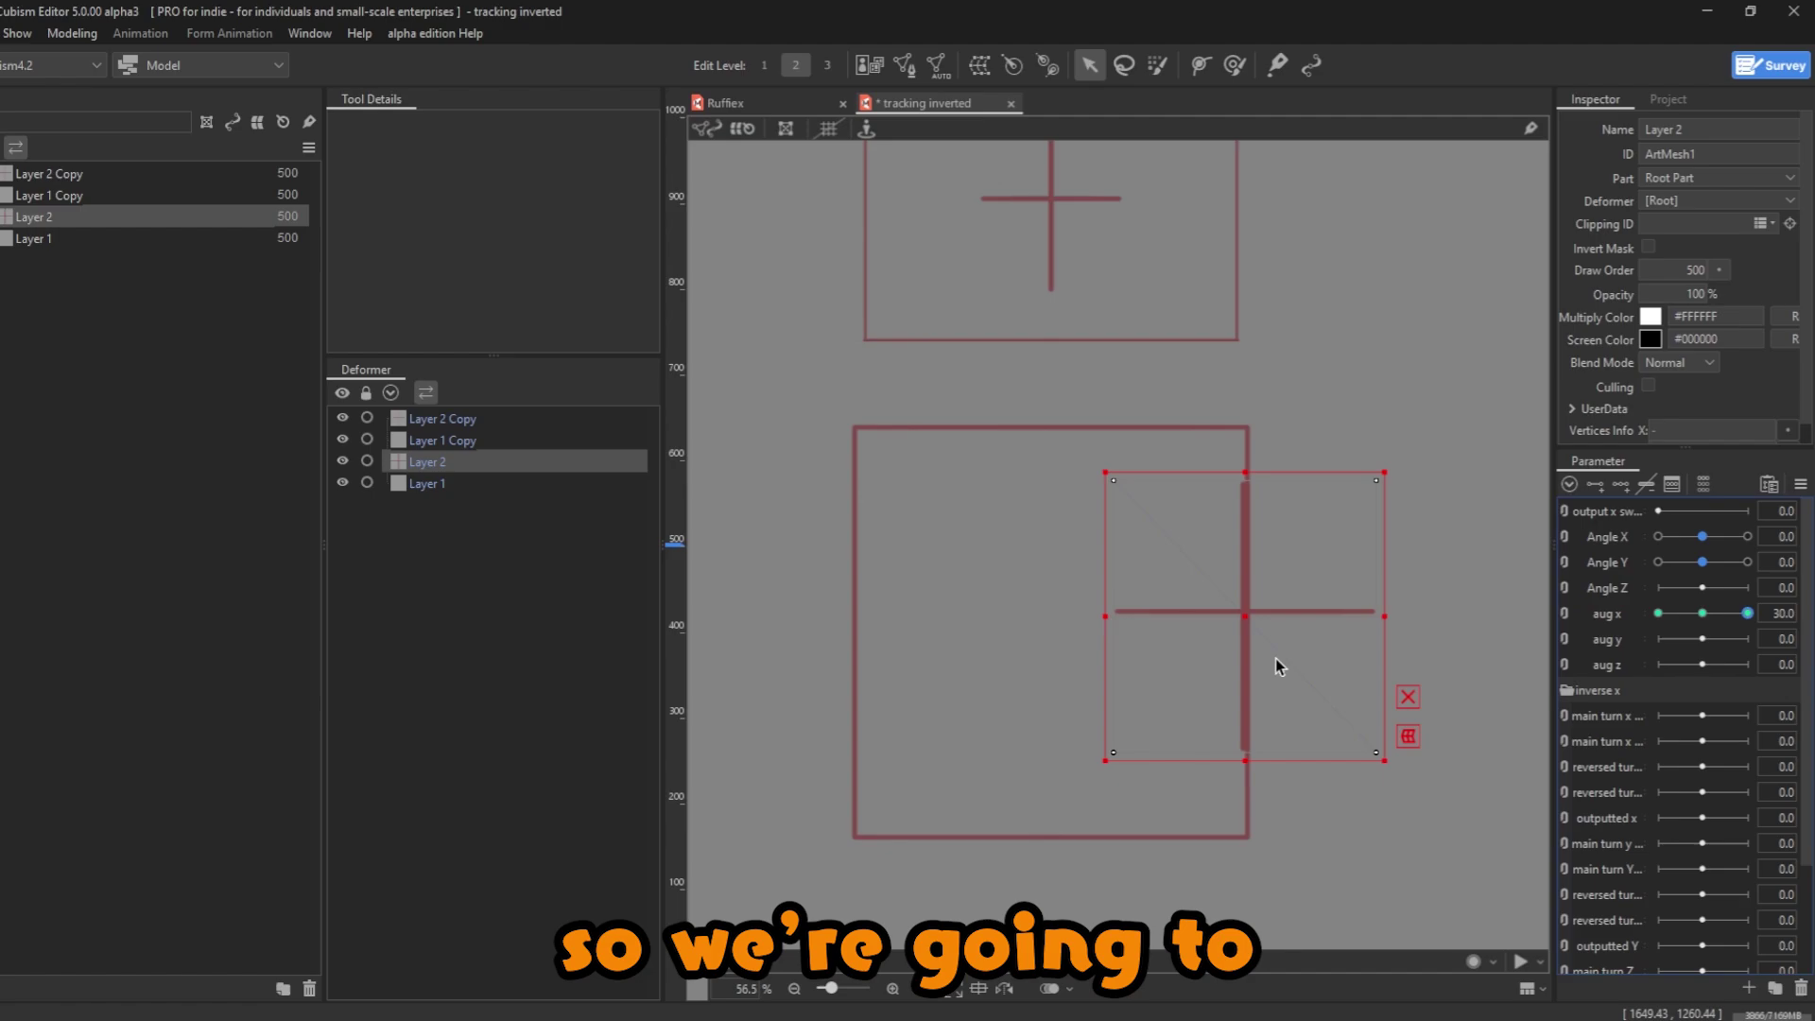
left_click_drag(1274, 658, 1270, 630)
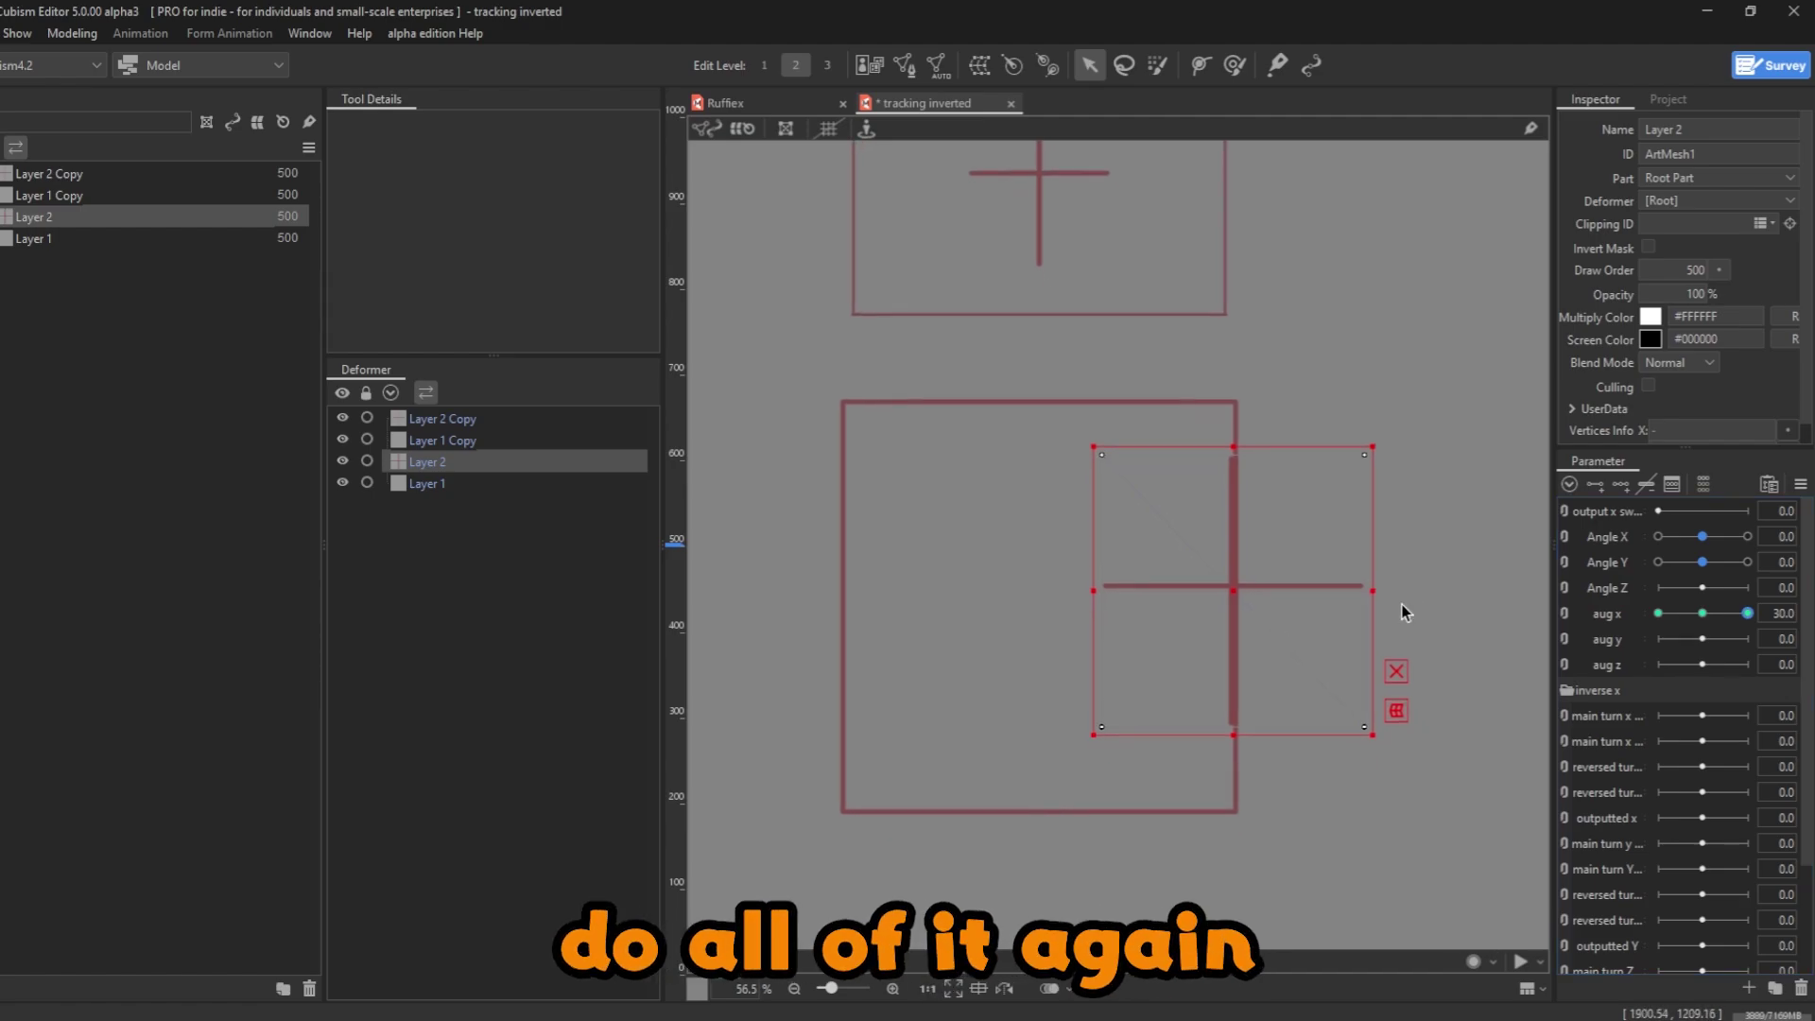
left_click_drag(1312, 602, 1292, 560)
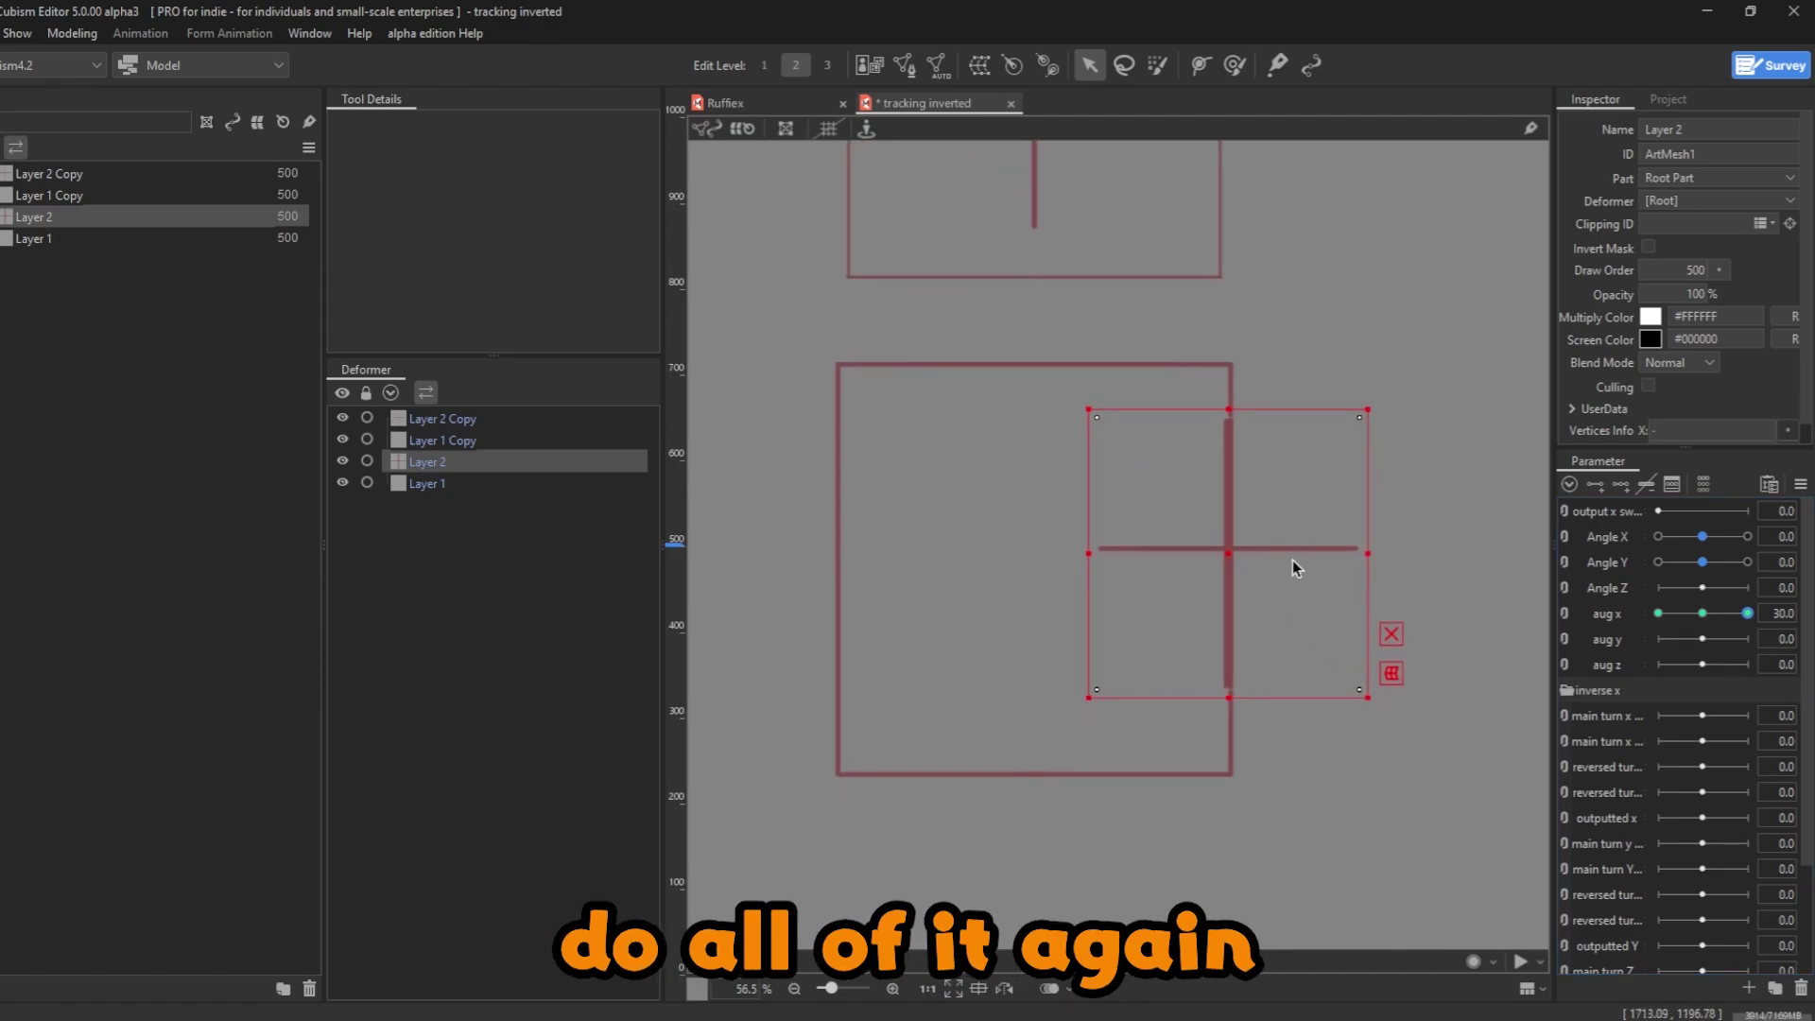
key("ctrl+Return")
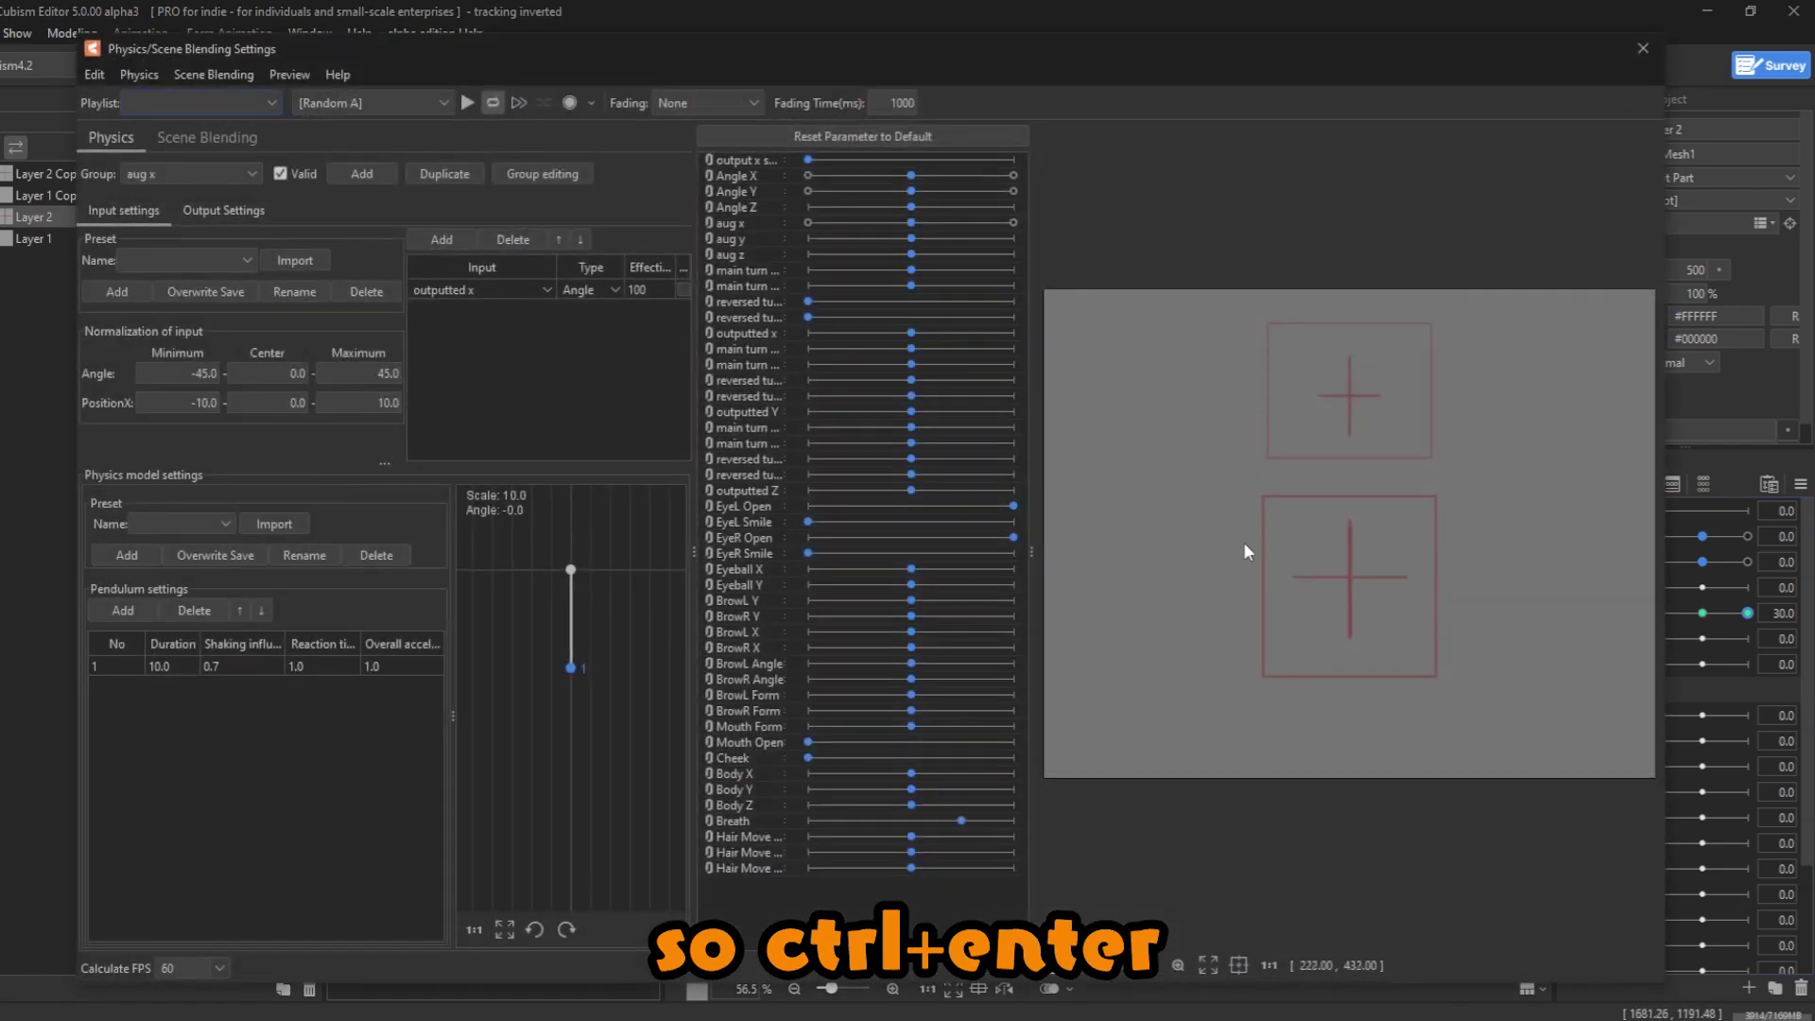
left_click(1644, 48)
- In the physics settings' group editor, duplicate the switch group as switch y and switch z
left_click(63, 31)
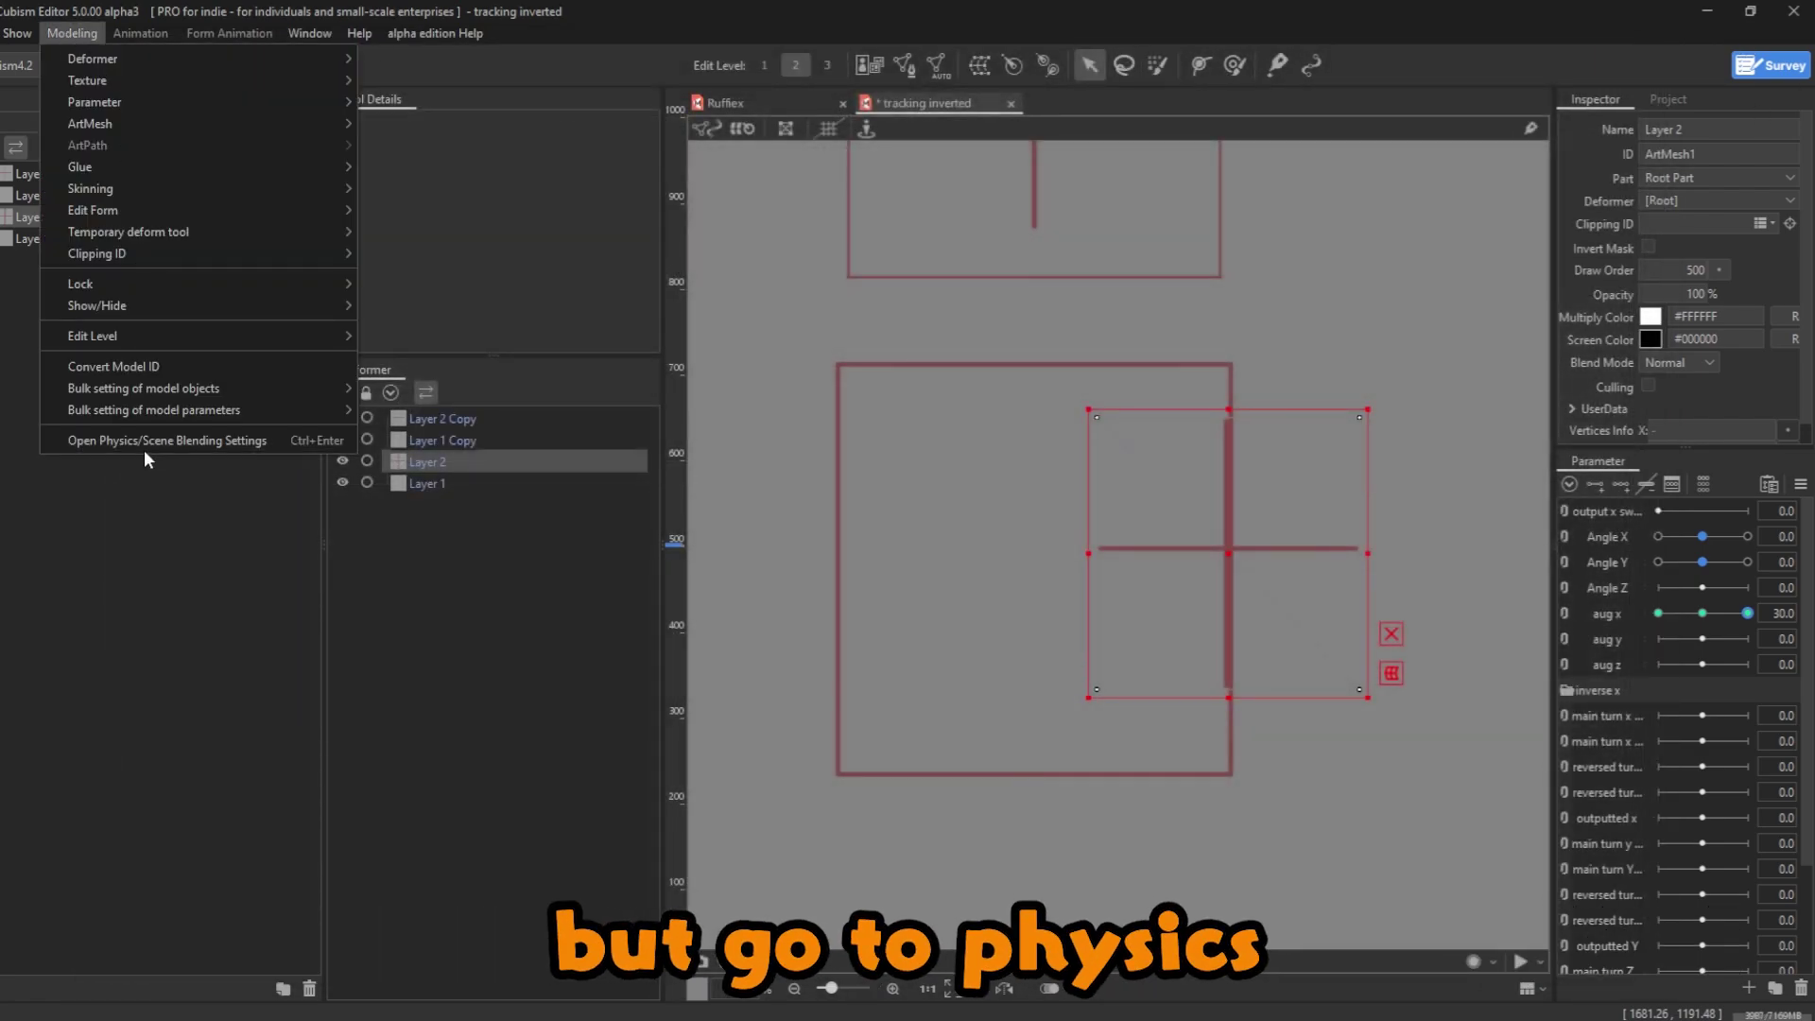
left_click(133, 441)
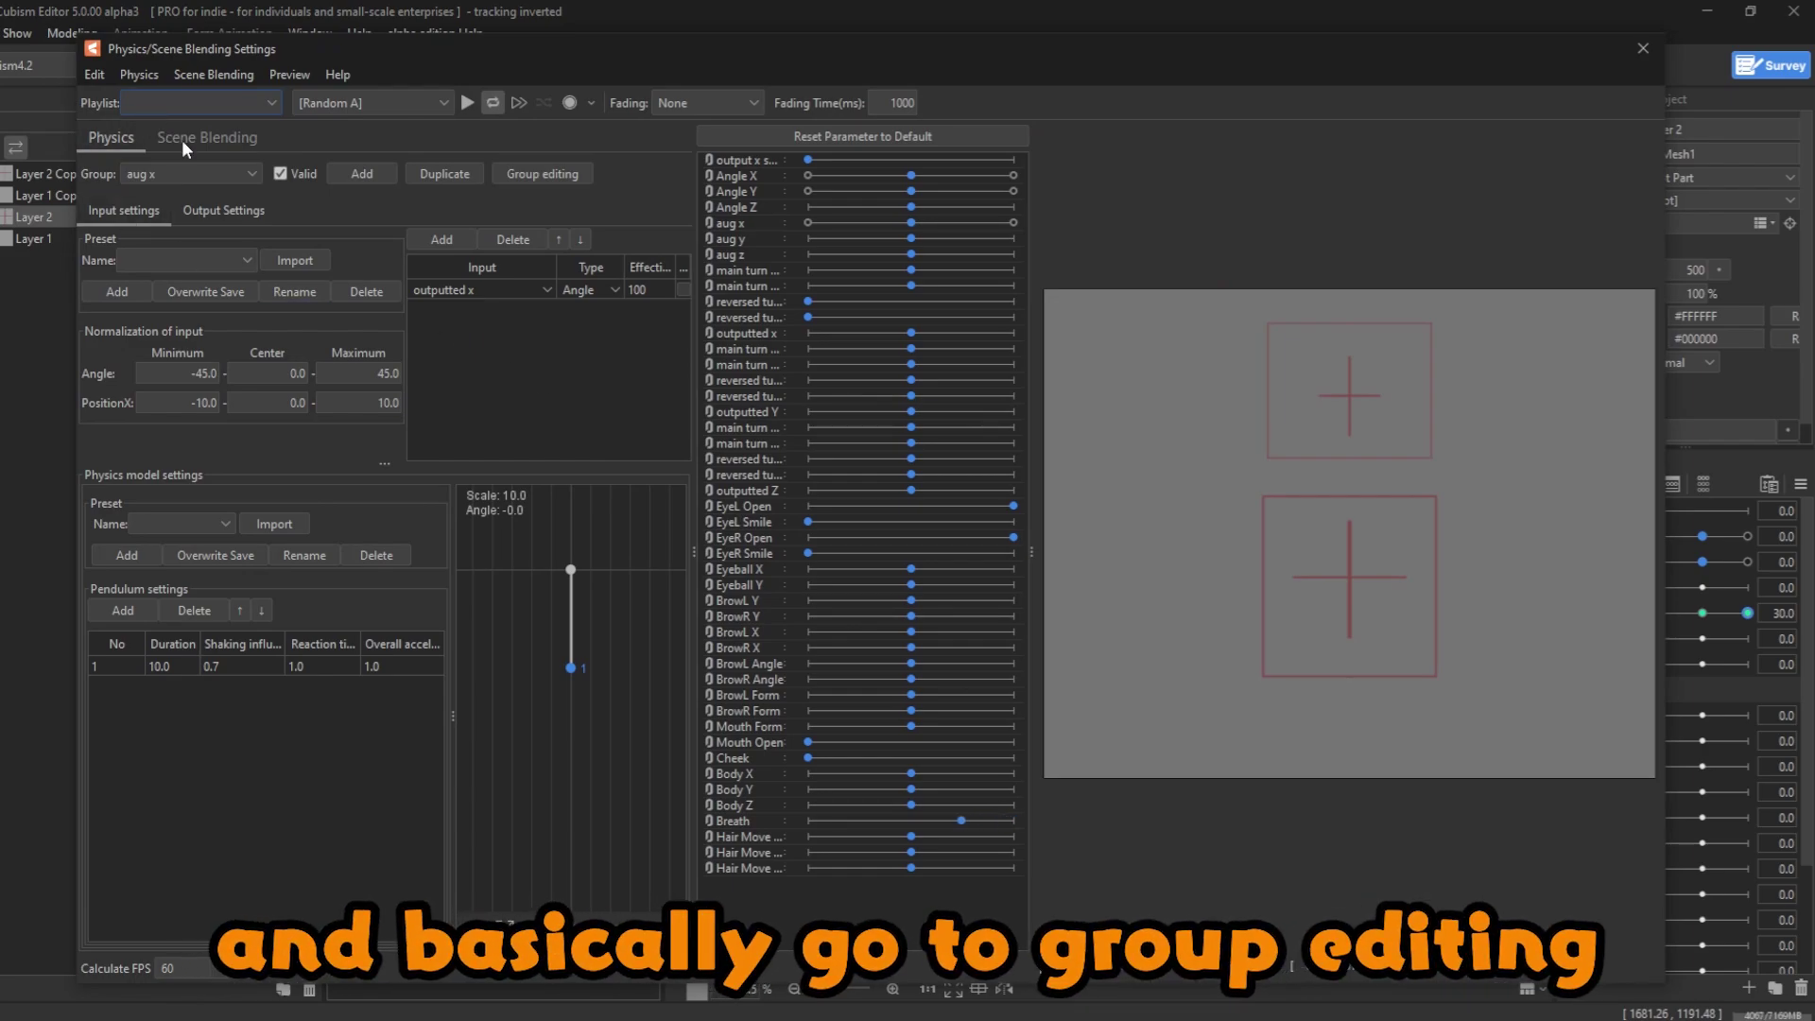
left_click(568, 173)
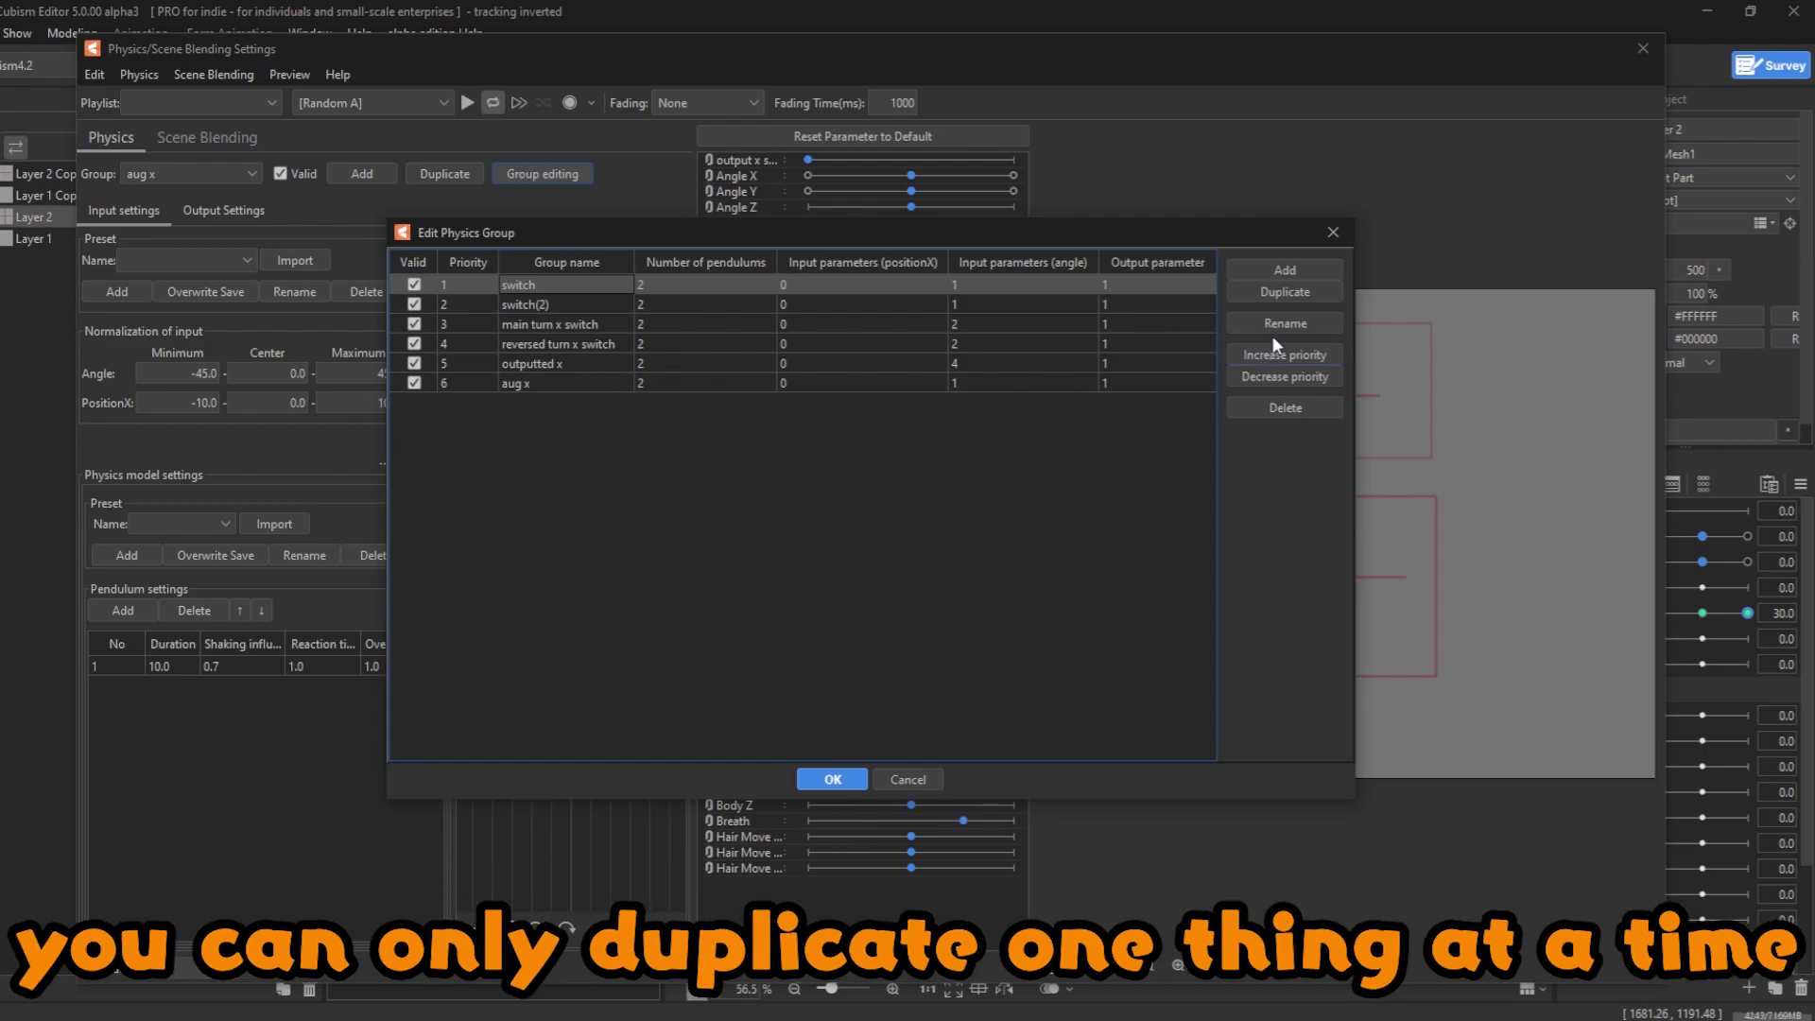
left_click(1273, 295)
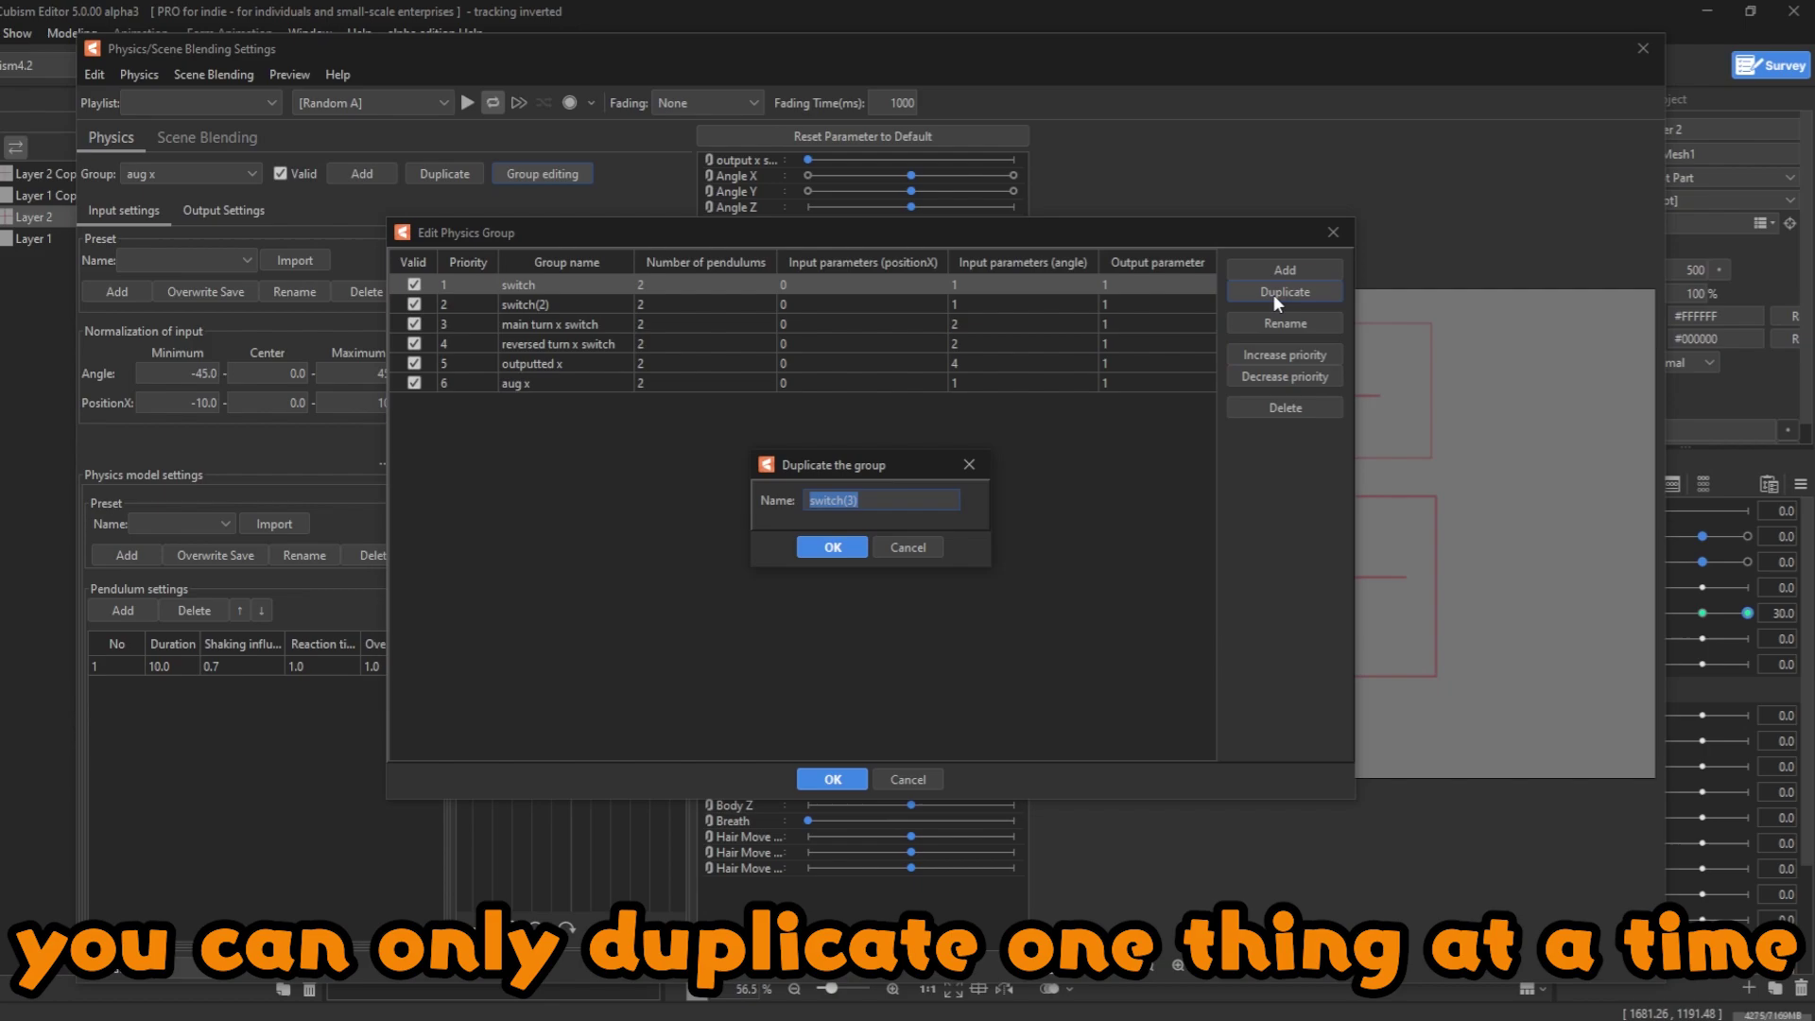
type("switch y")
key("Return")
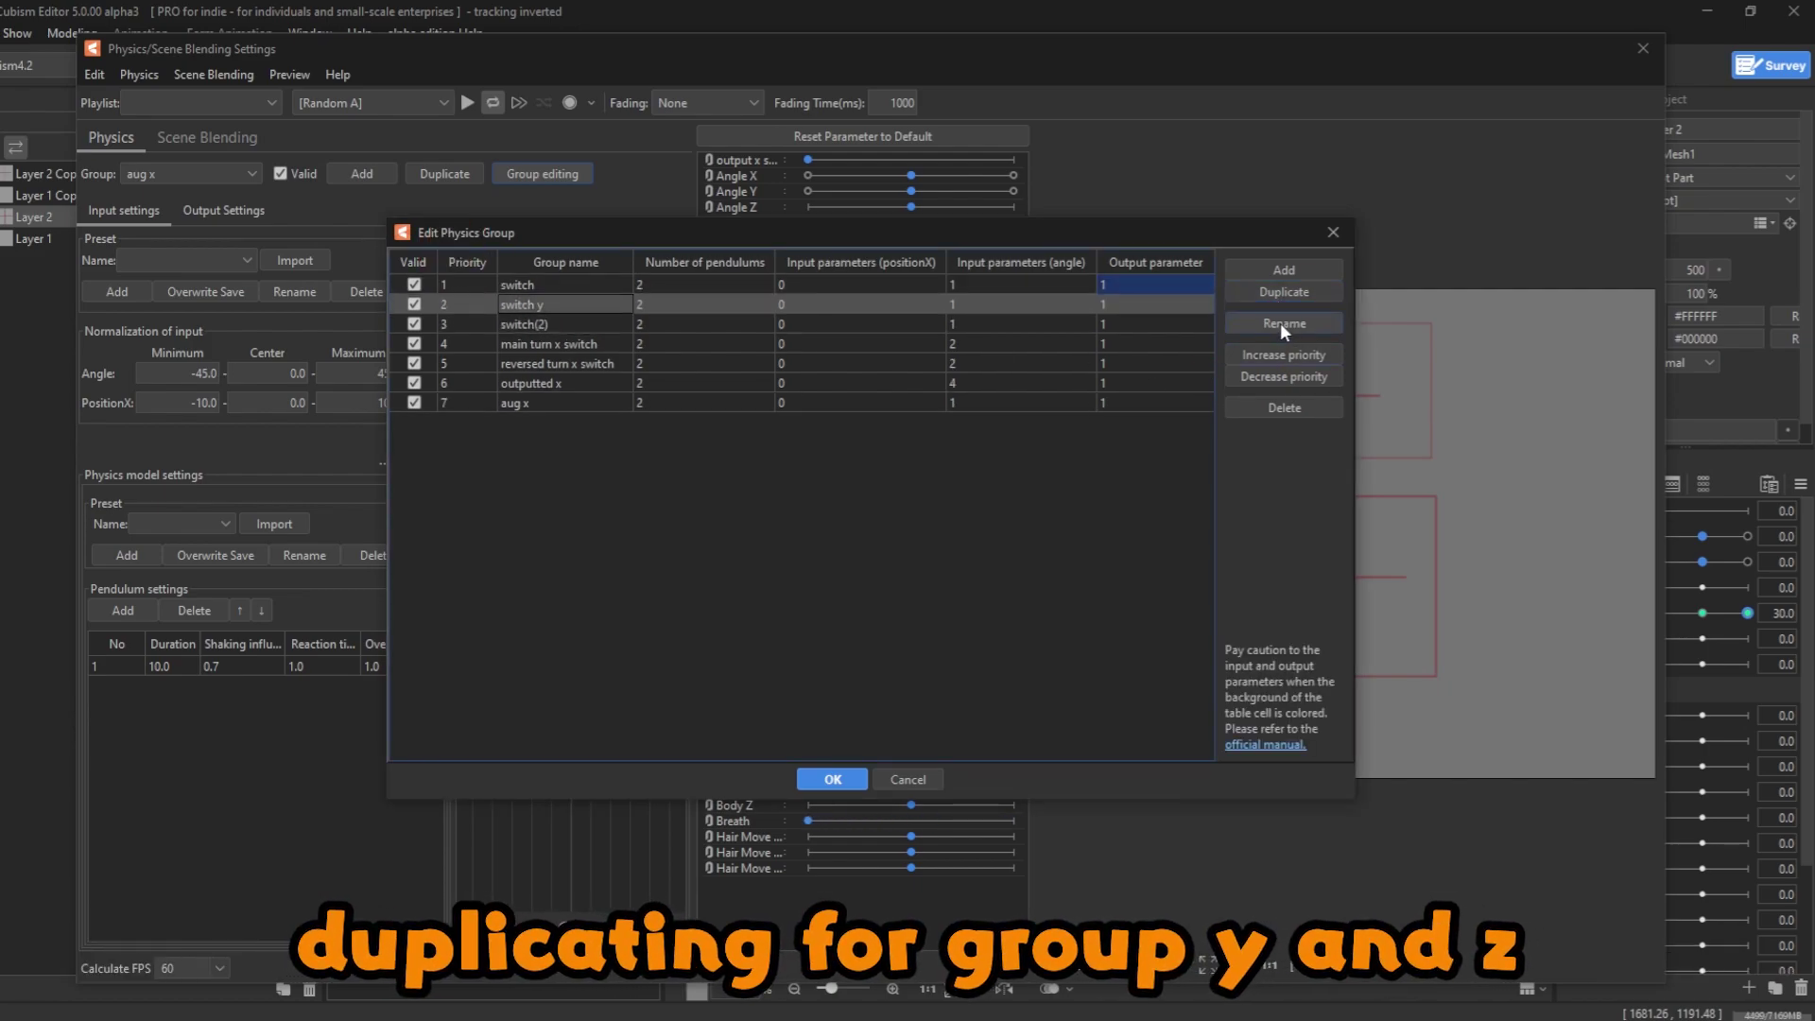
left_click(1284, 292)
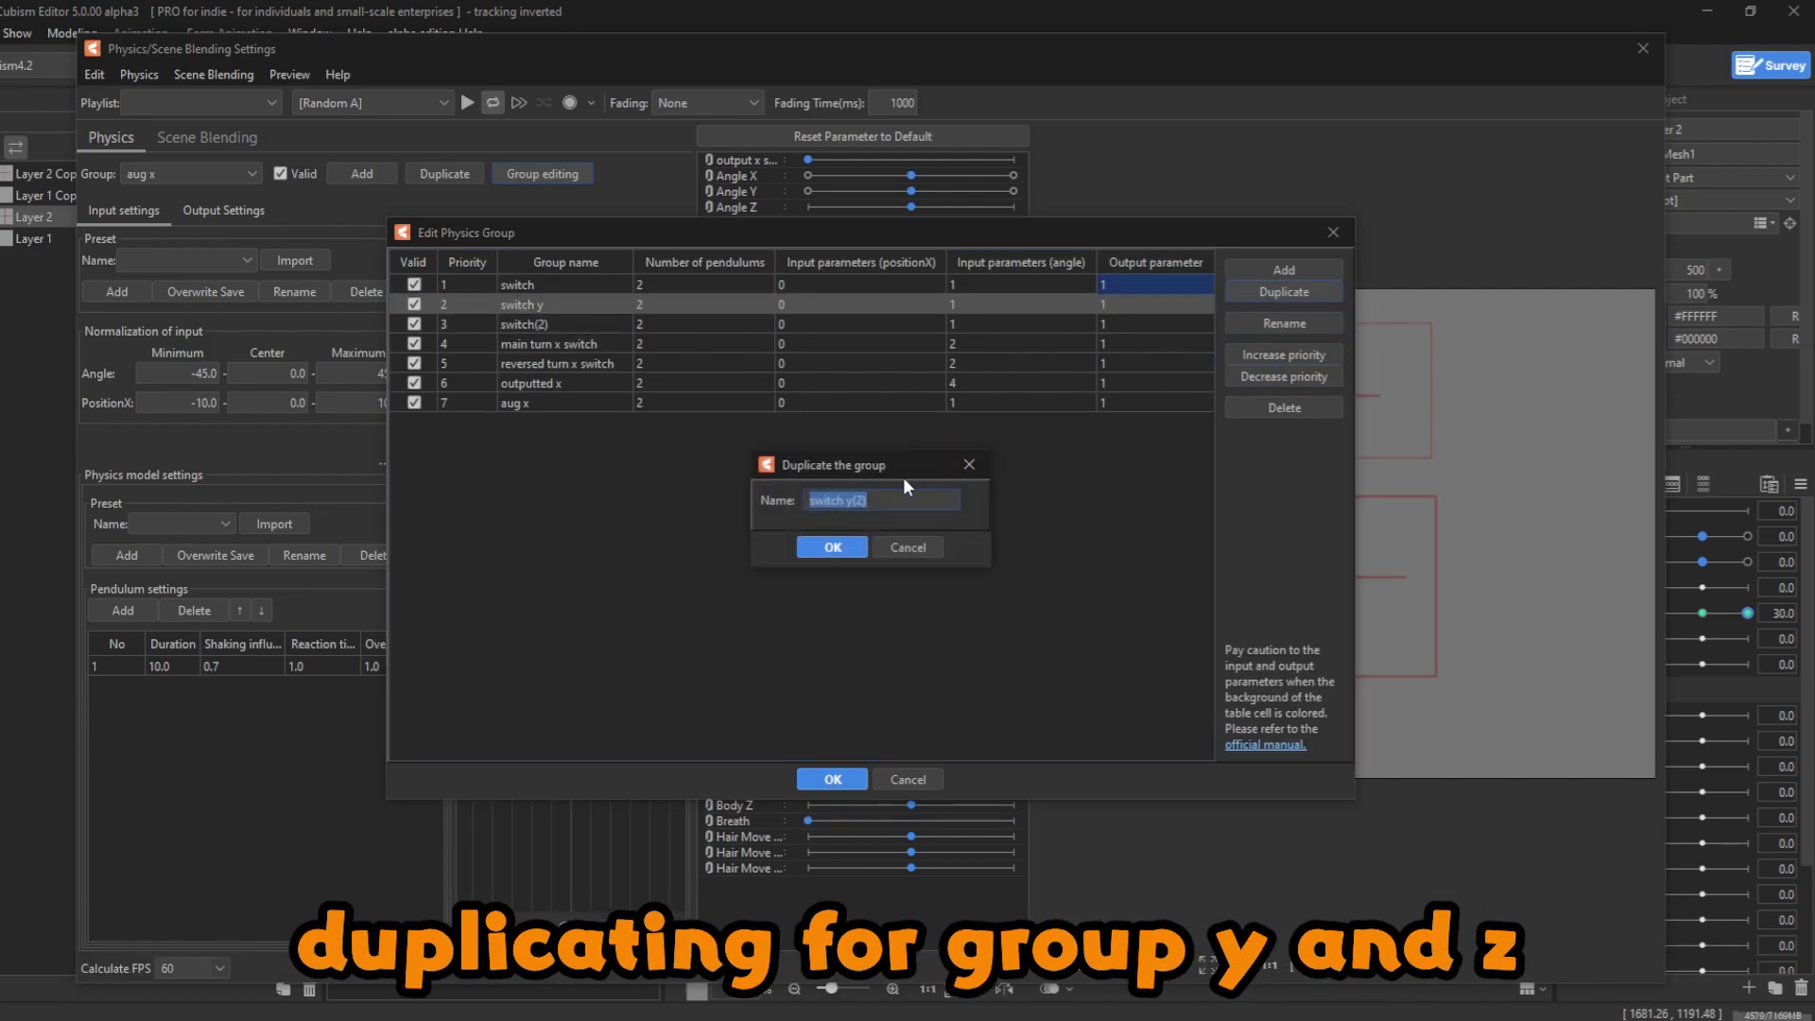
type("switch z")
key("Return")
- Duplicate the switch(2) physics group as switch y 2 and switch z2
key("Return")
type("switch y 2")
key("Return")
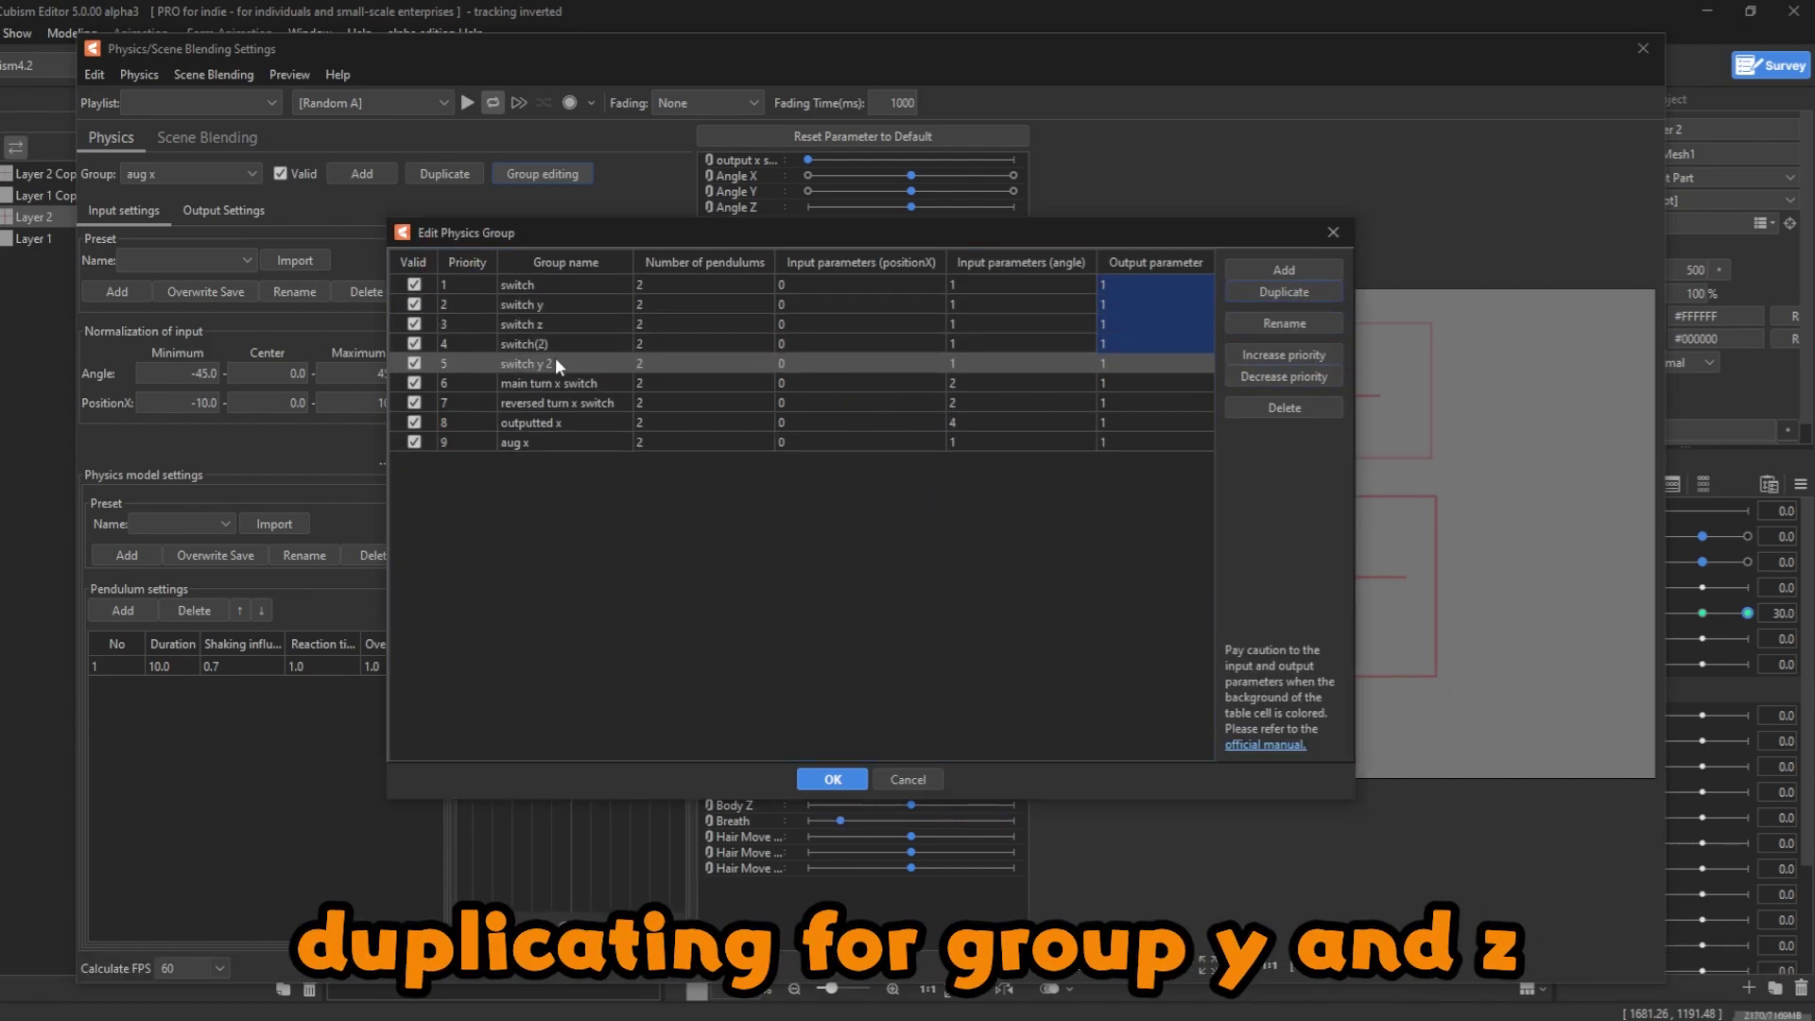
key("Return")
type("switch z2")
key("Return")
- Duplicate the main turn x switch physics group as main turn y switch and main turn z switch
key("Return")
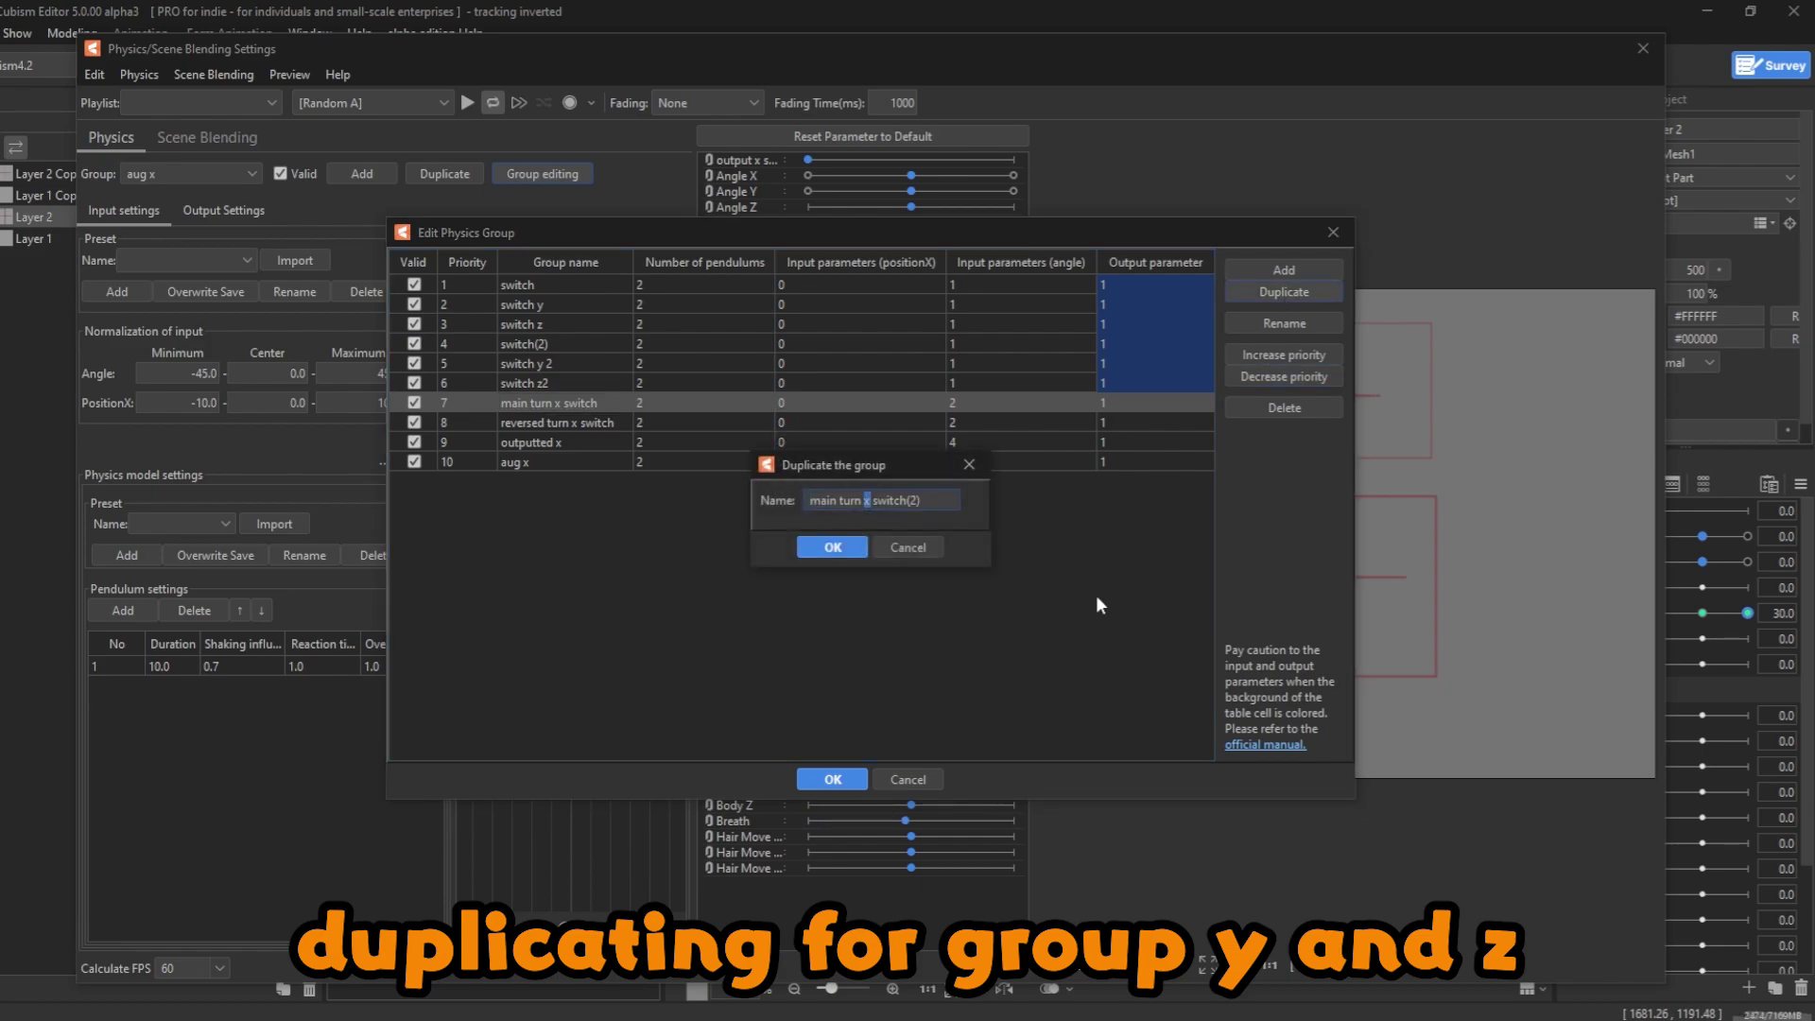
type("y")
key("Return")
key("Return")
double_click(866, 500)
type("z")
left_click_drag(905, 501, 920, 508)
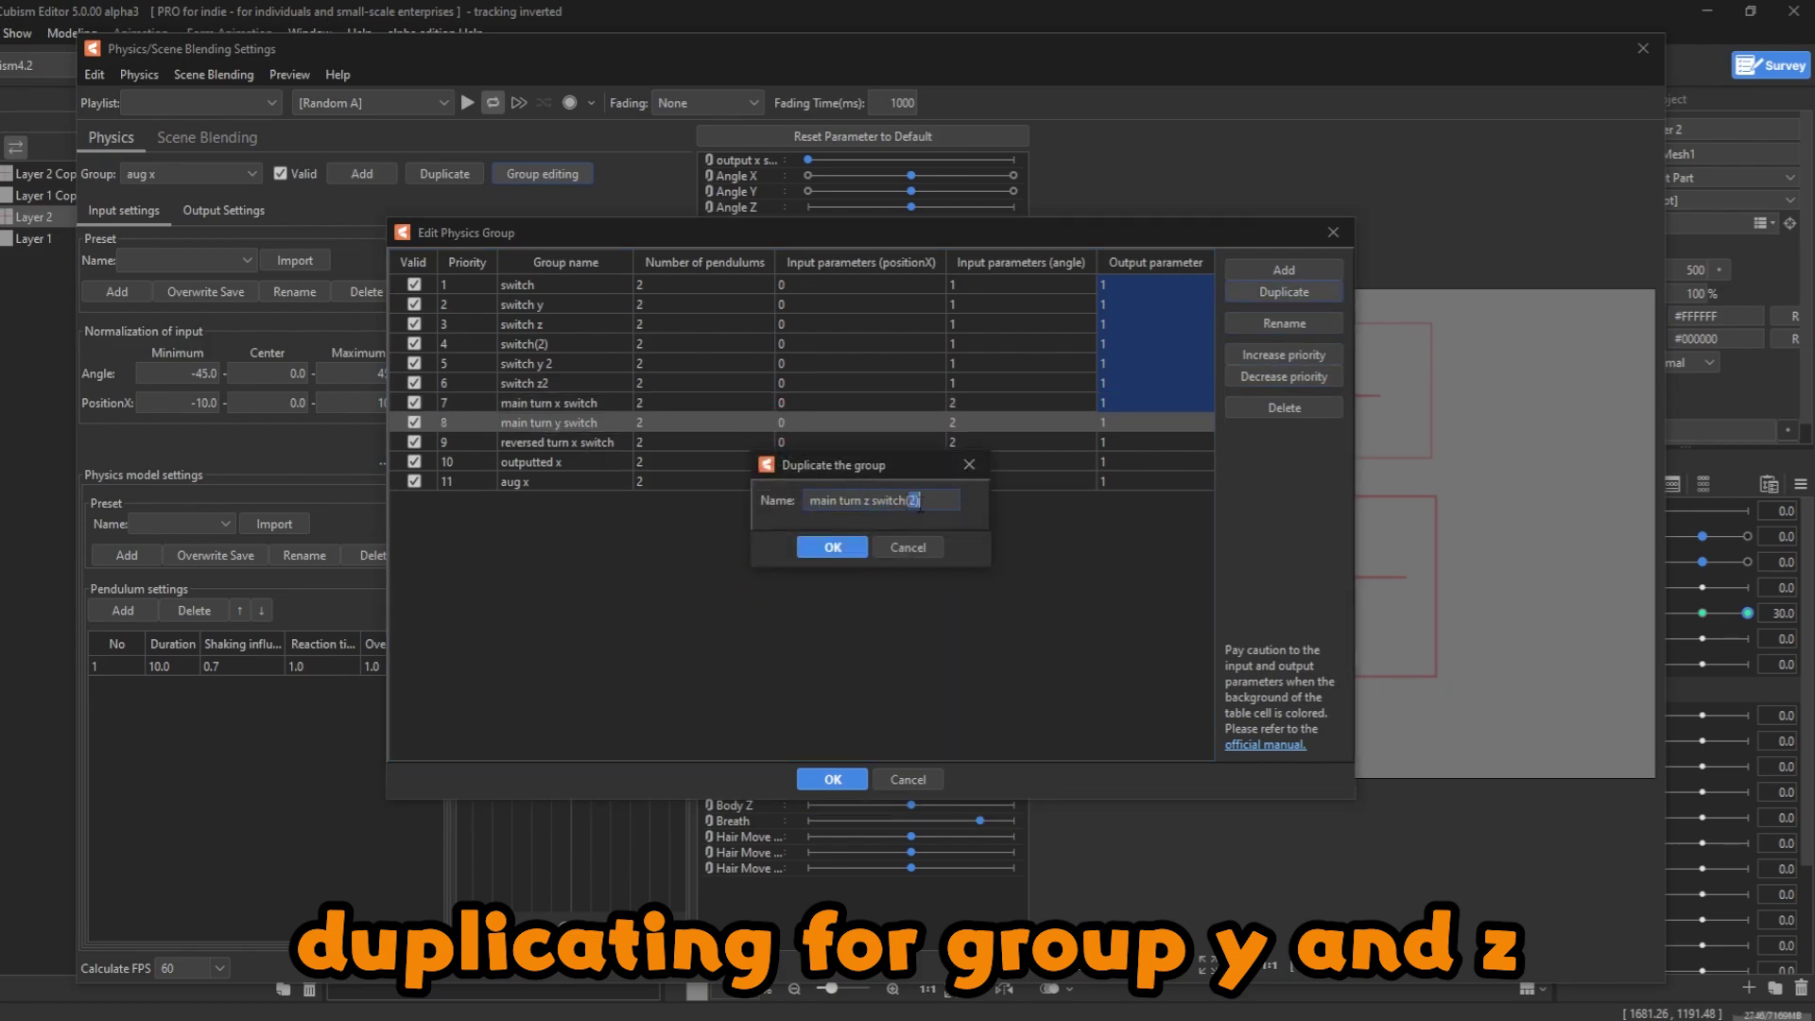
key("Delete")
key("Return")
- Duplicate the reversed turn x switch physics group as reversed turn y switch and reversed turn z switch
left_click(556, 461)
left_click(1284, 292)
double_click(896, 500)
type("y")
key("Return")
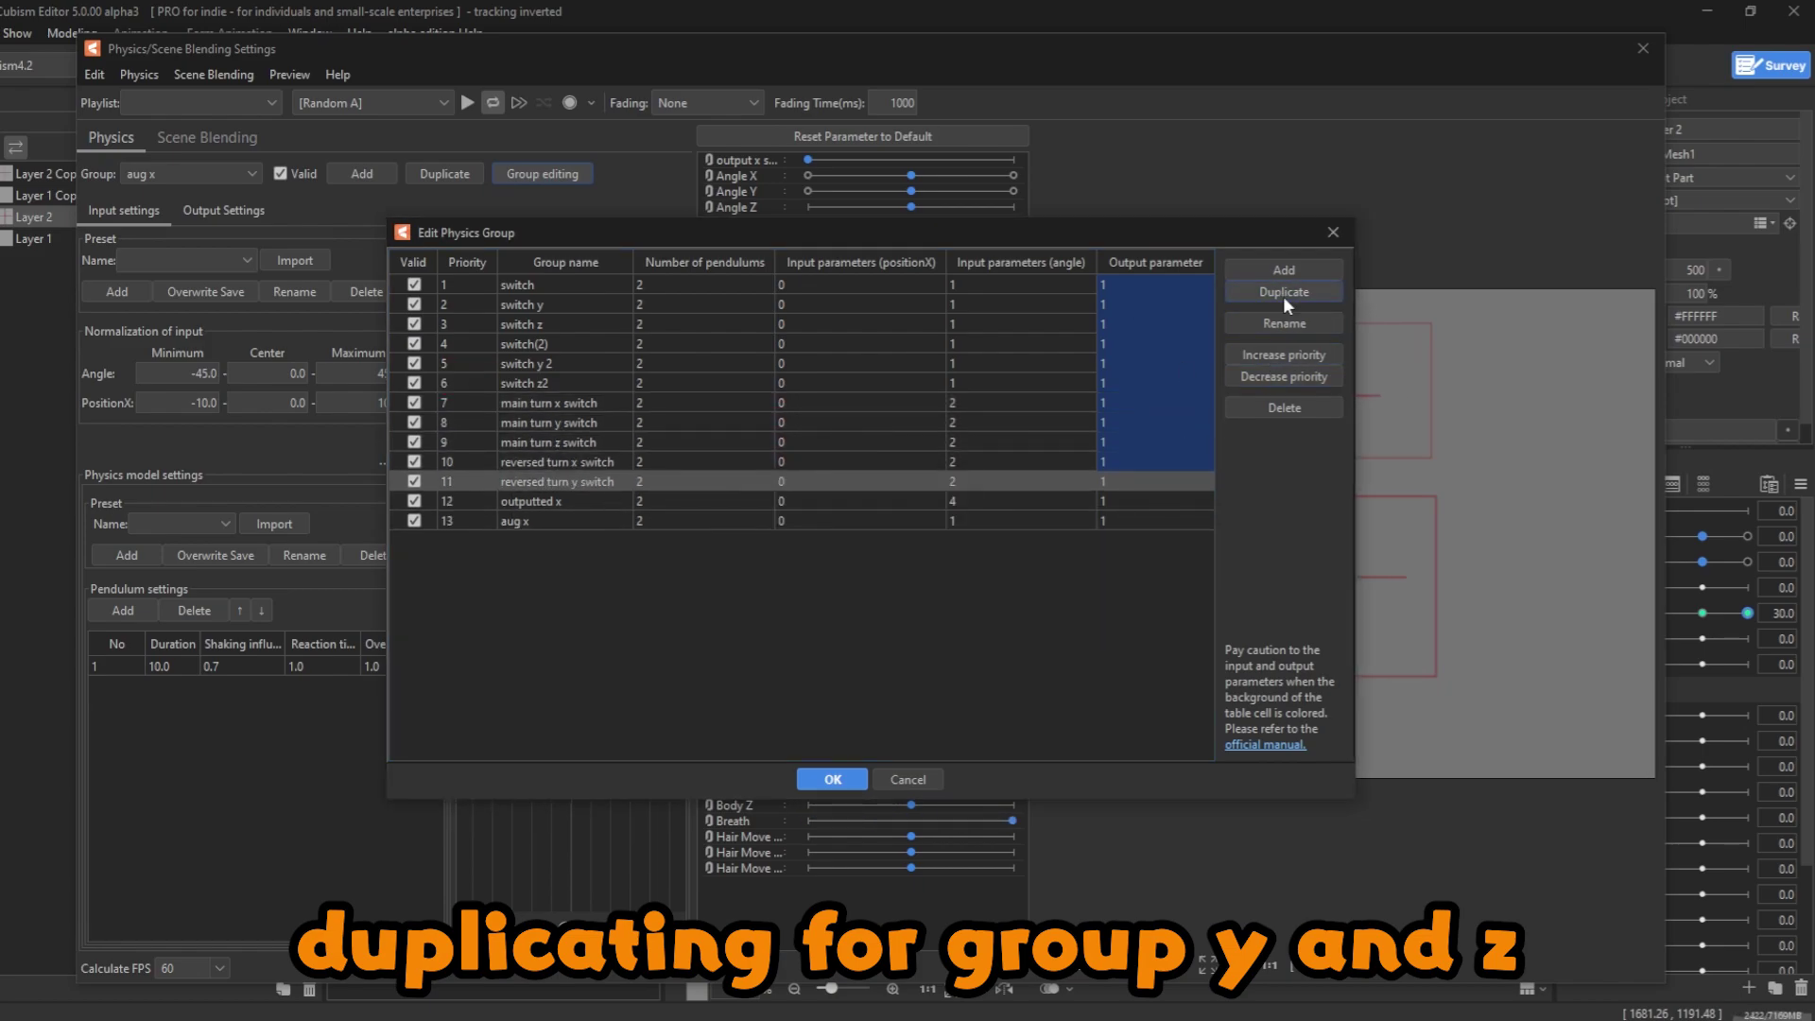
left_click(1284, 292)
double_click(895, 500)
type("z")
left_click_drag(925, 501, 941, 508)
key("Delete")
key("Return")
- Duplicate the outputted x physics group as outputted y and outputted z
left_click(557, 521)
left_click(1284, 292)
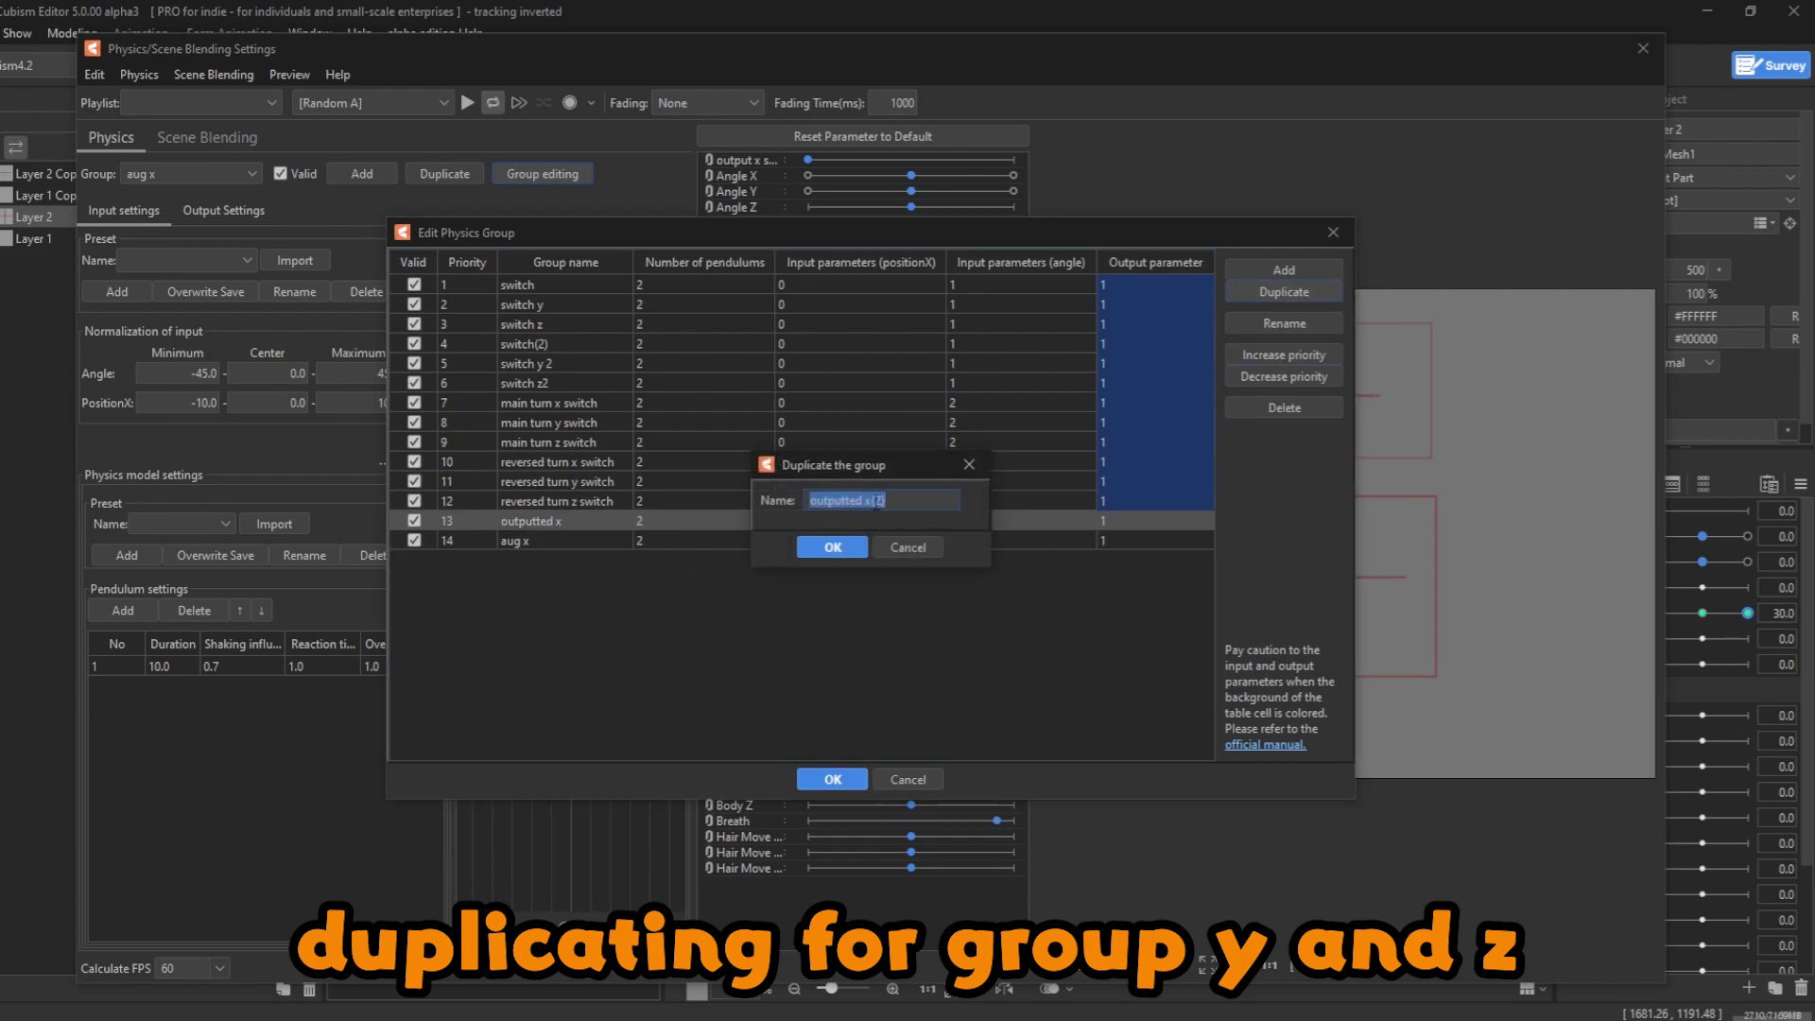
type("outputted y")
key("Return")
left_click(1284, 292)
type("outputted z")
left_click(832, 548)
- Duplicate the aug x physics group as aug y and aug z, and apply the group edits
left_click(557, 579)
left_click(1284, 292)
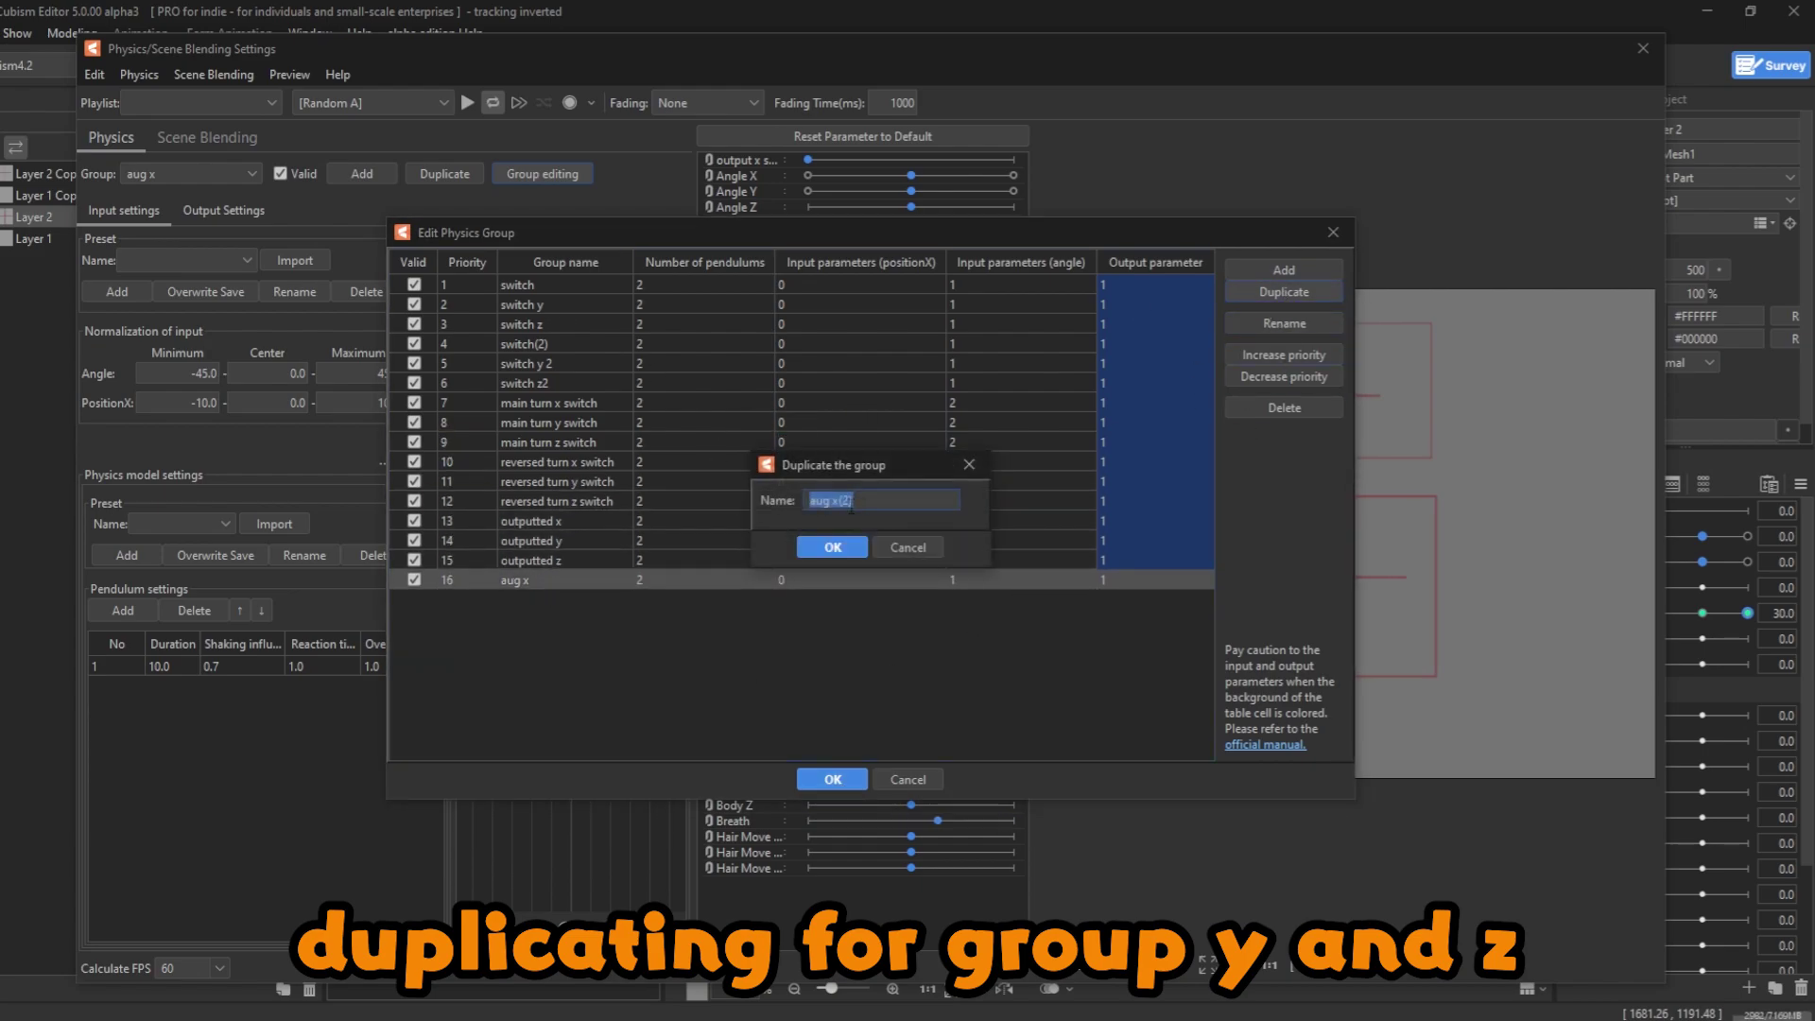
type("aug y")
key("Return")
key("Return")
type("aug z")
key("Return")
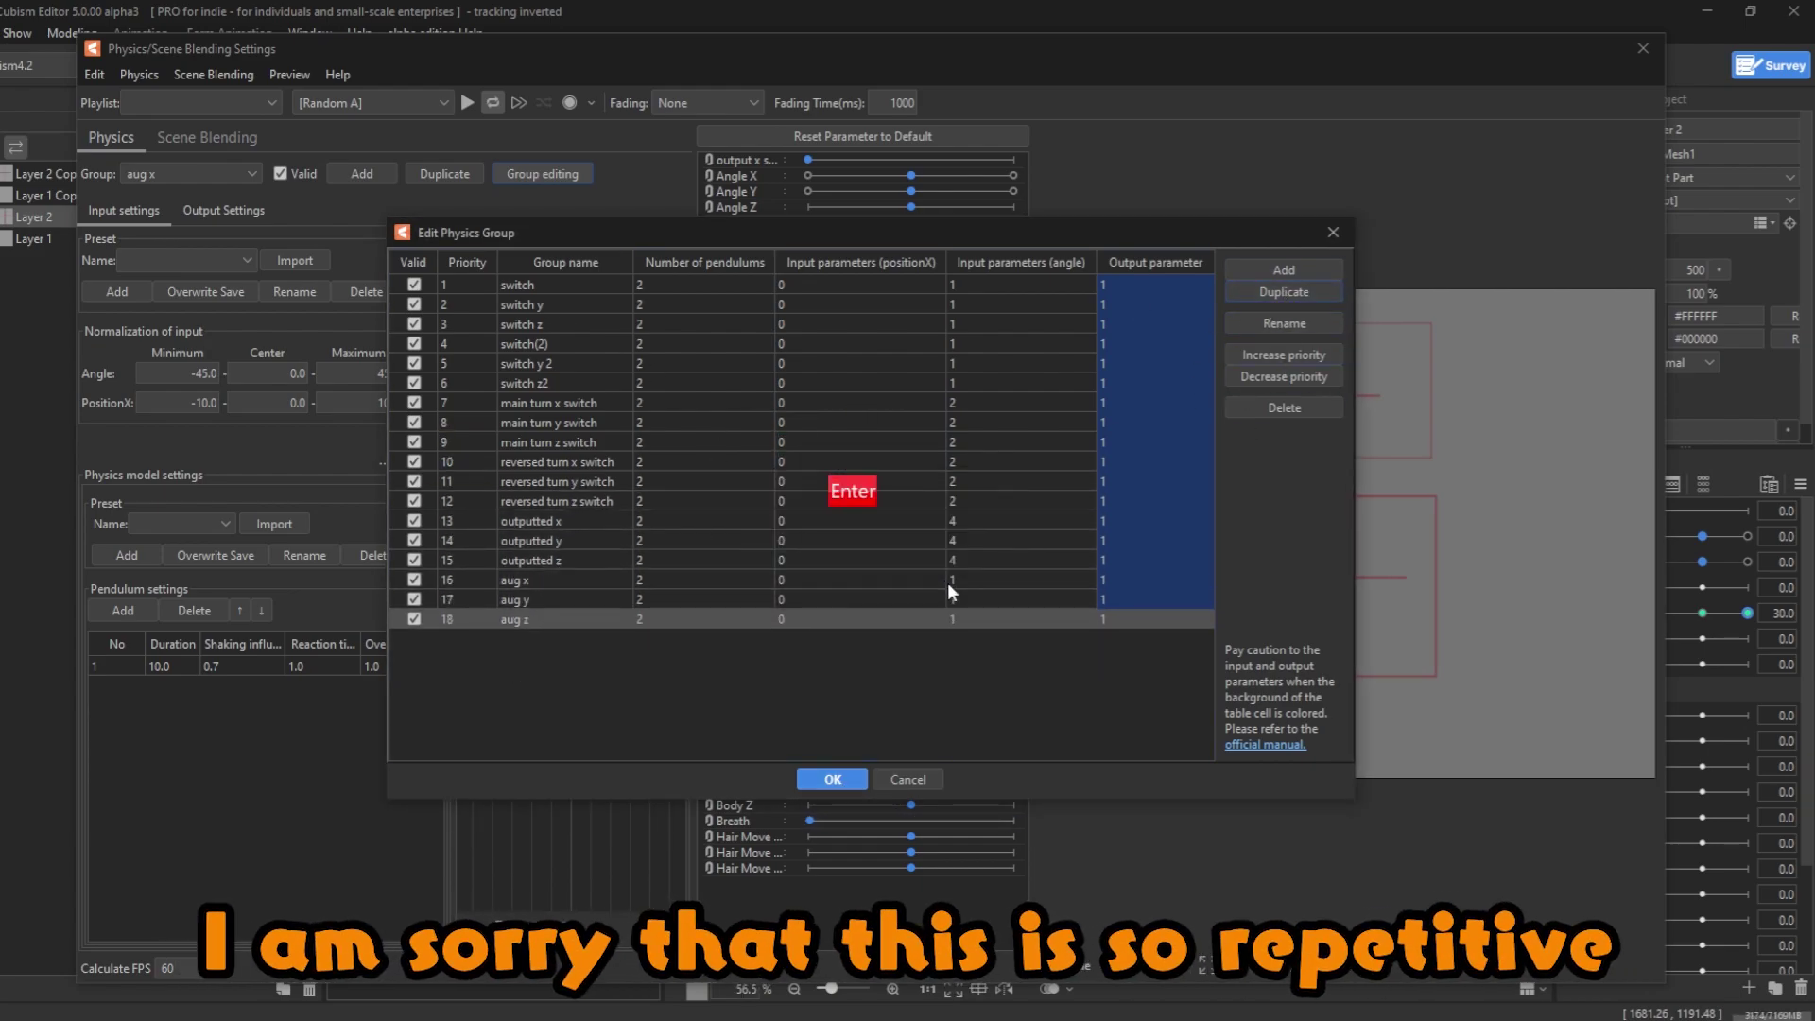
left_click(832, 779)
- For the switch y physics group, look through the available input parameters for a Y output switch, and leave the physics settings
left_click(196, 178)
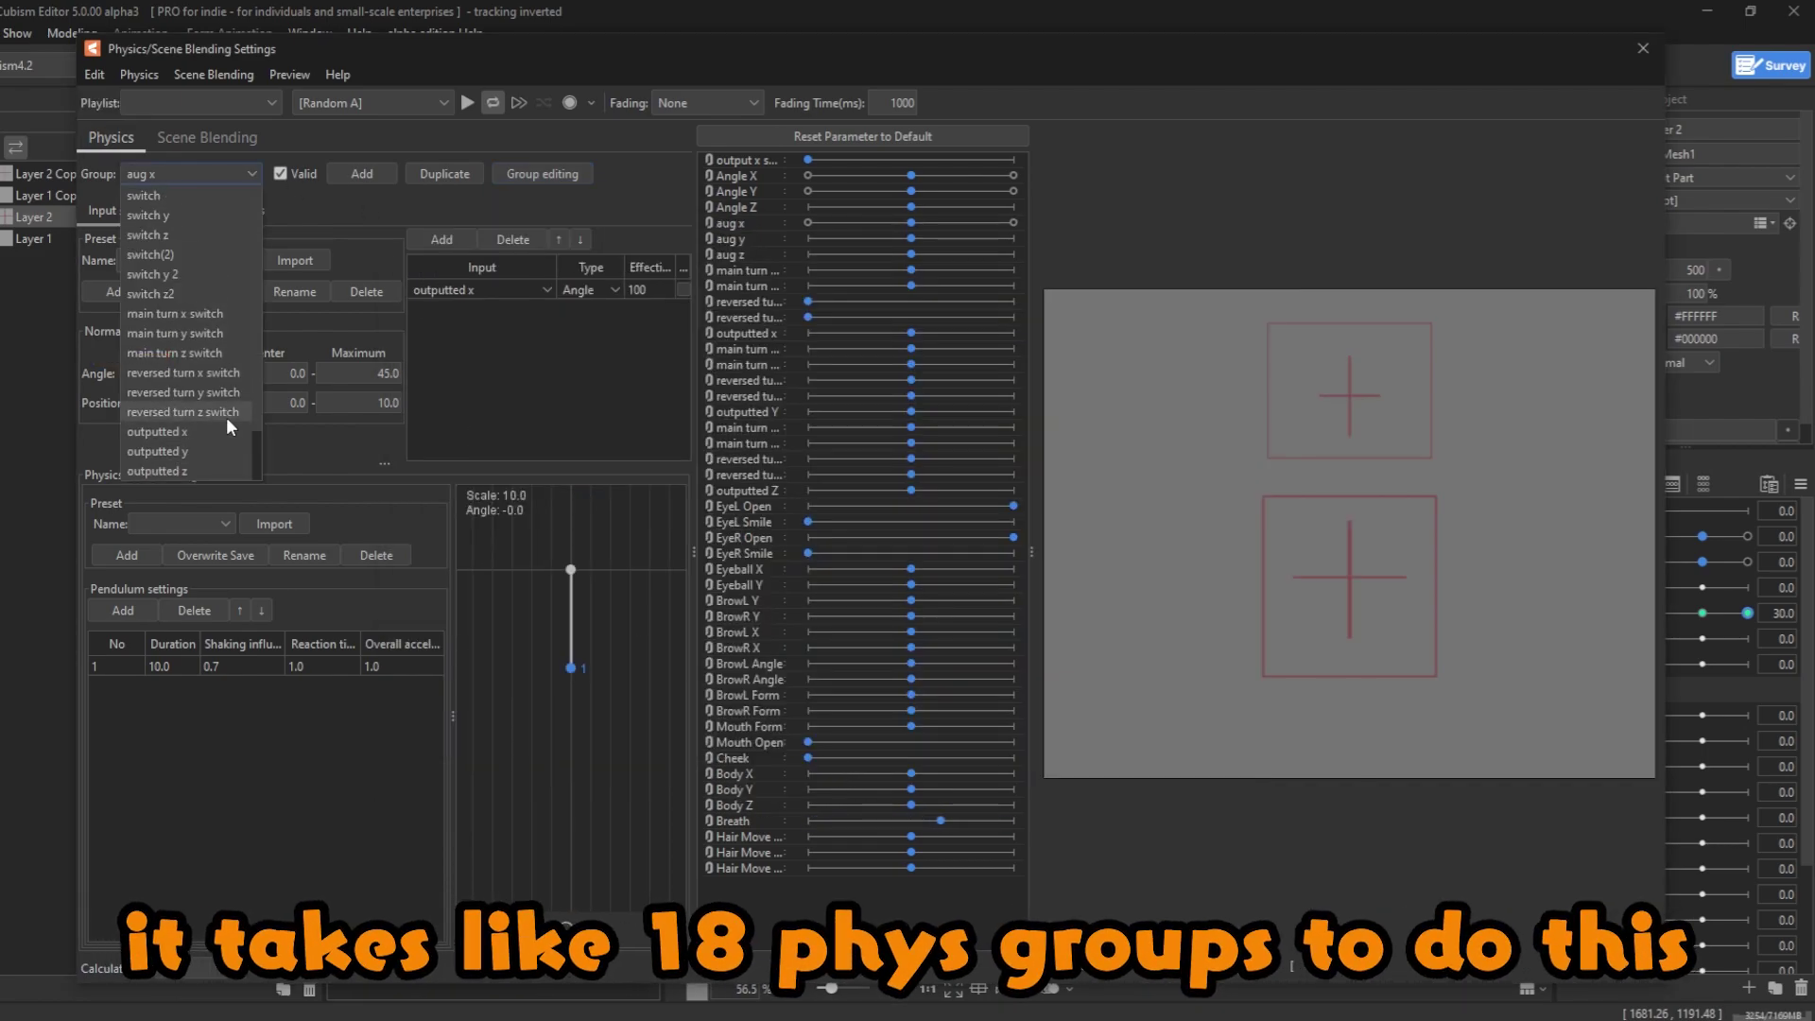
left_click(144, 215)
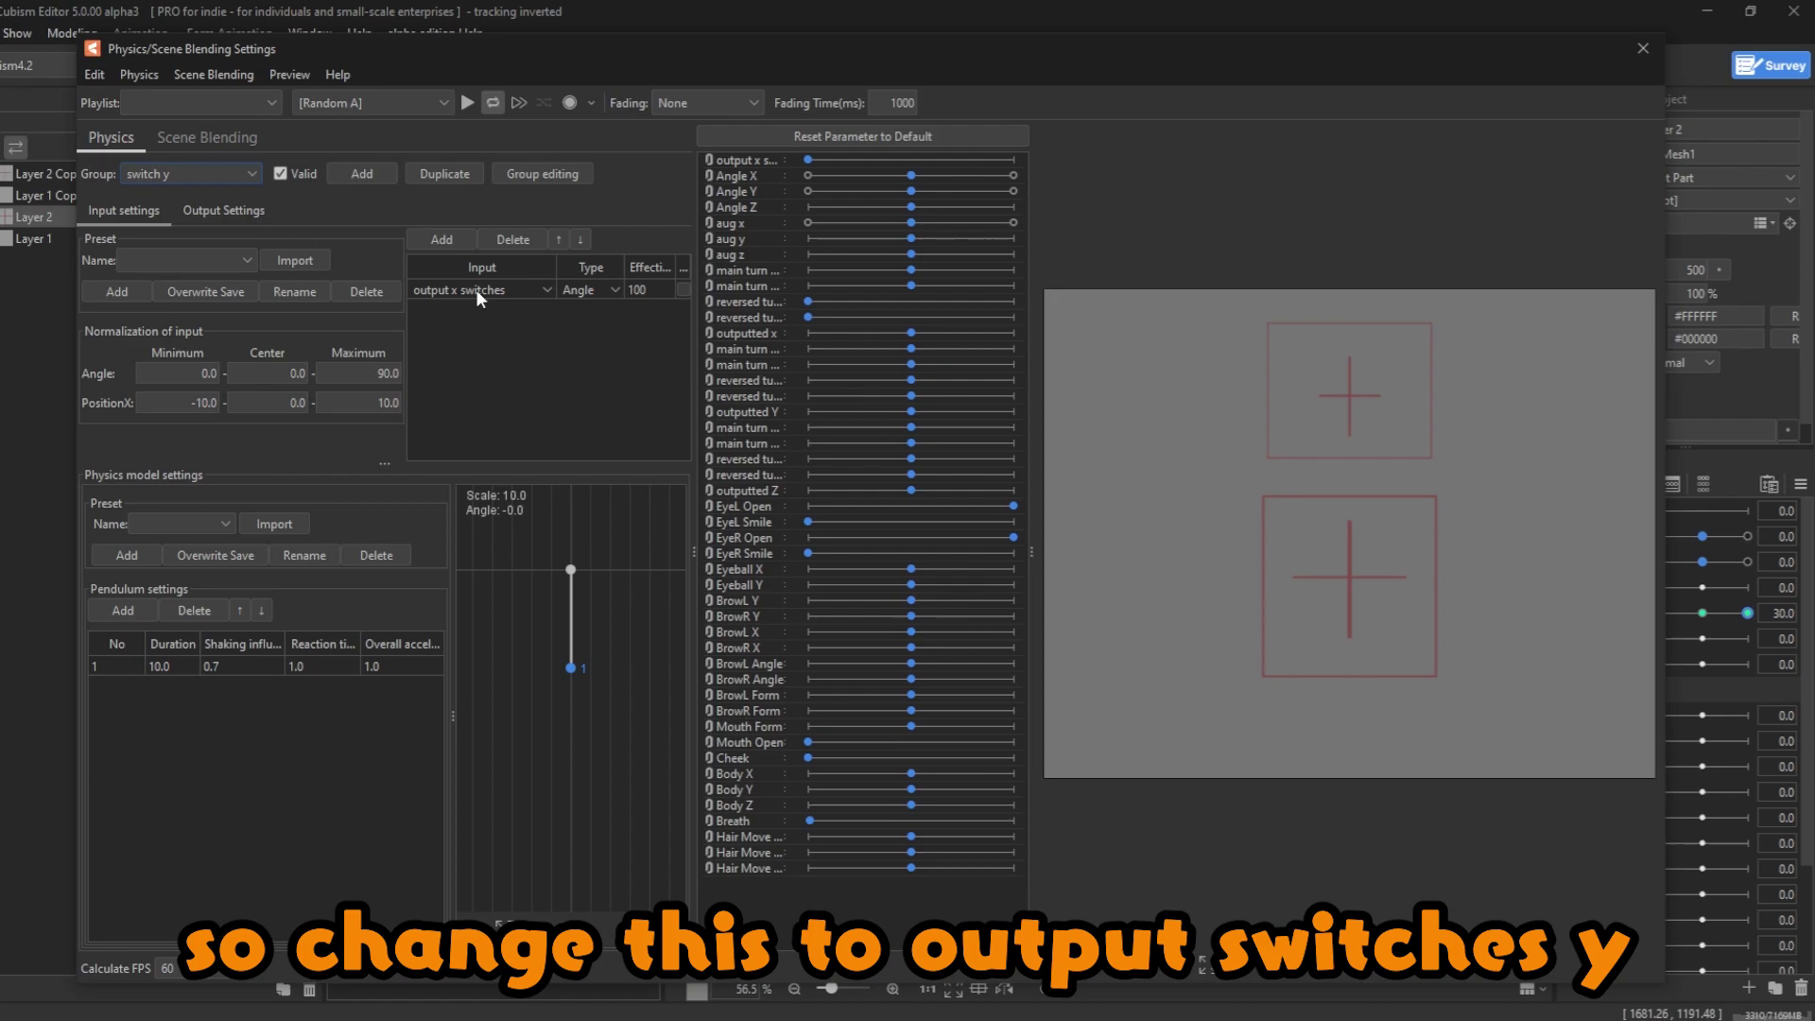
left_click(474, 289)
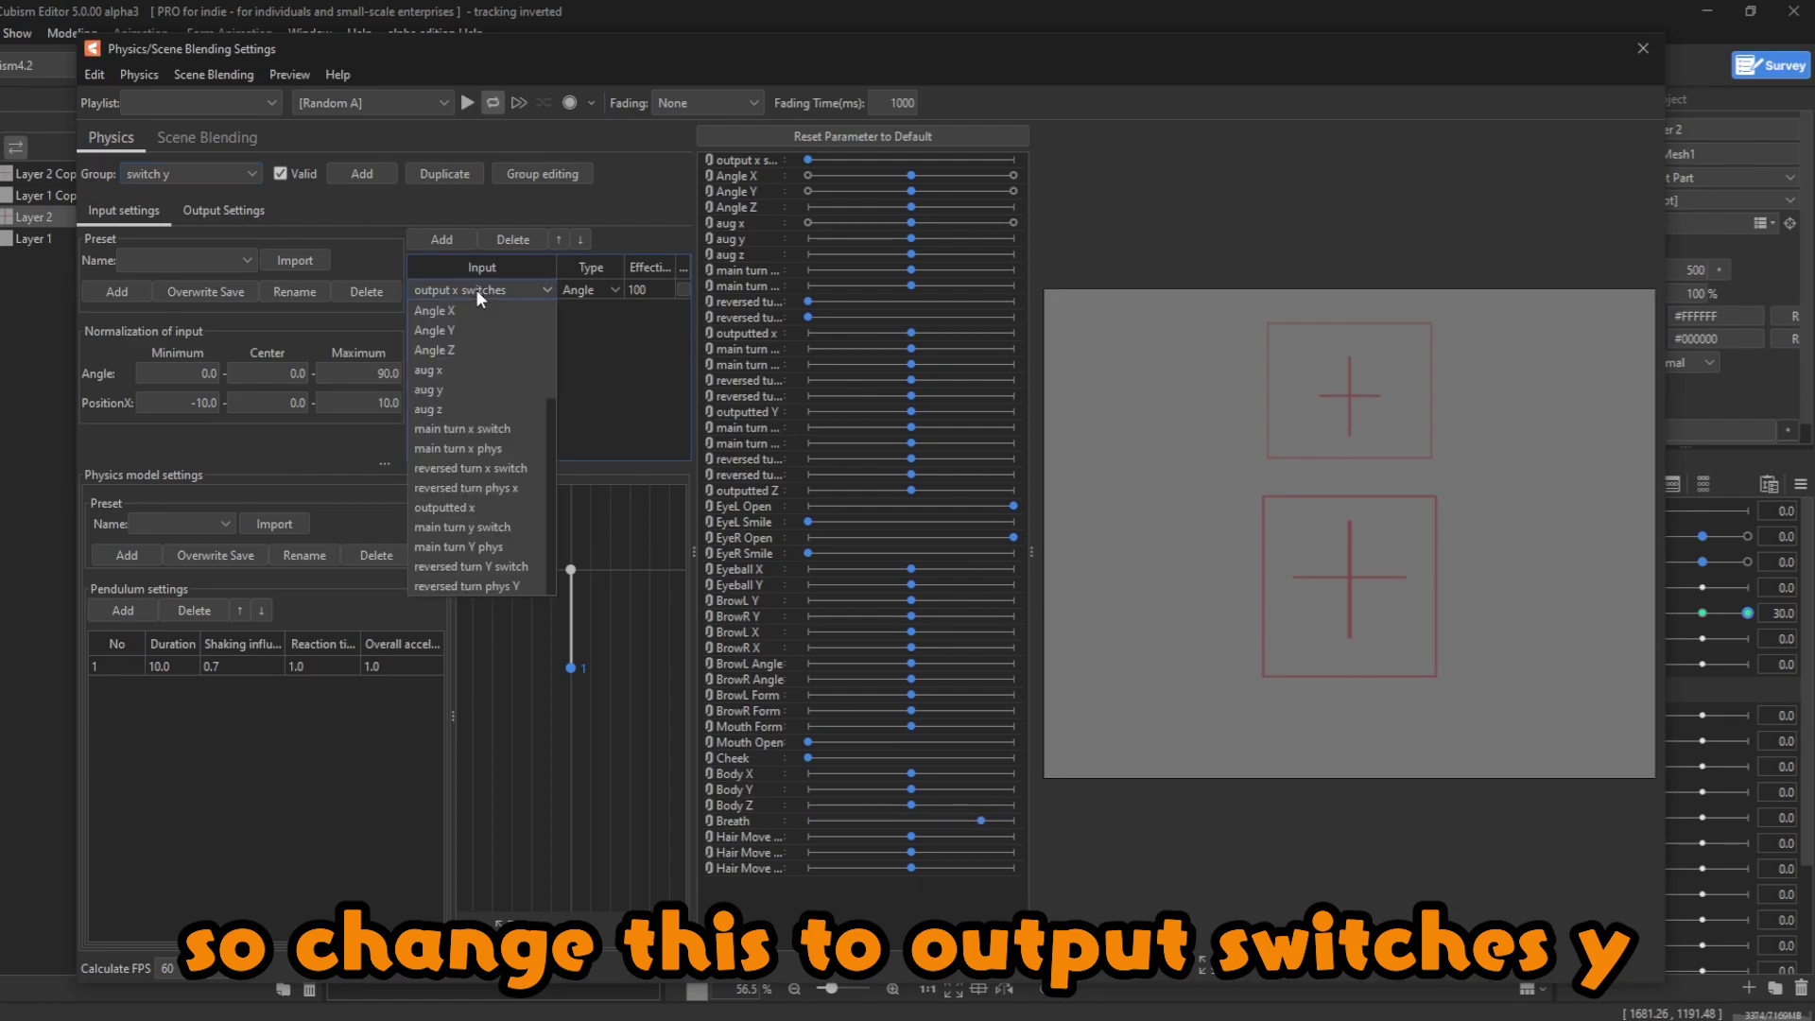
left_click(475, 290)
left_click(229, 224)
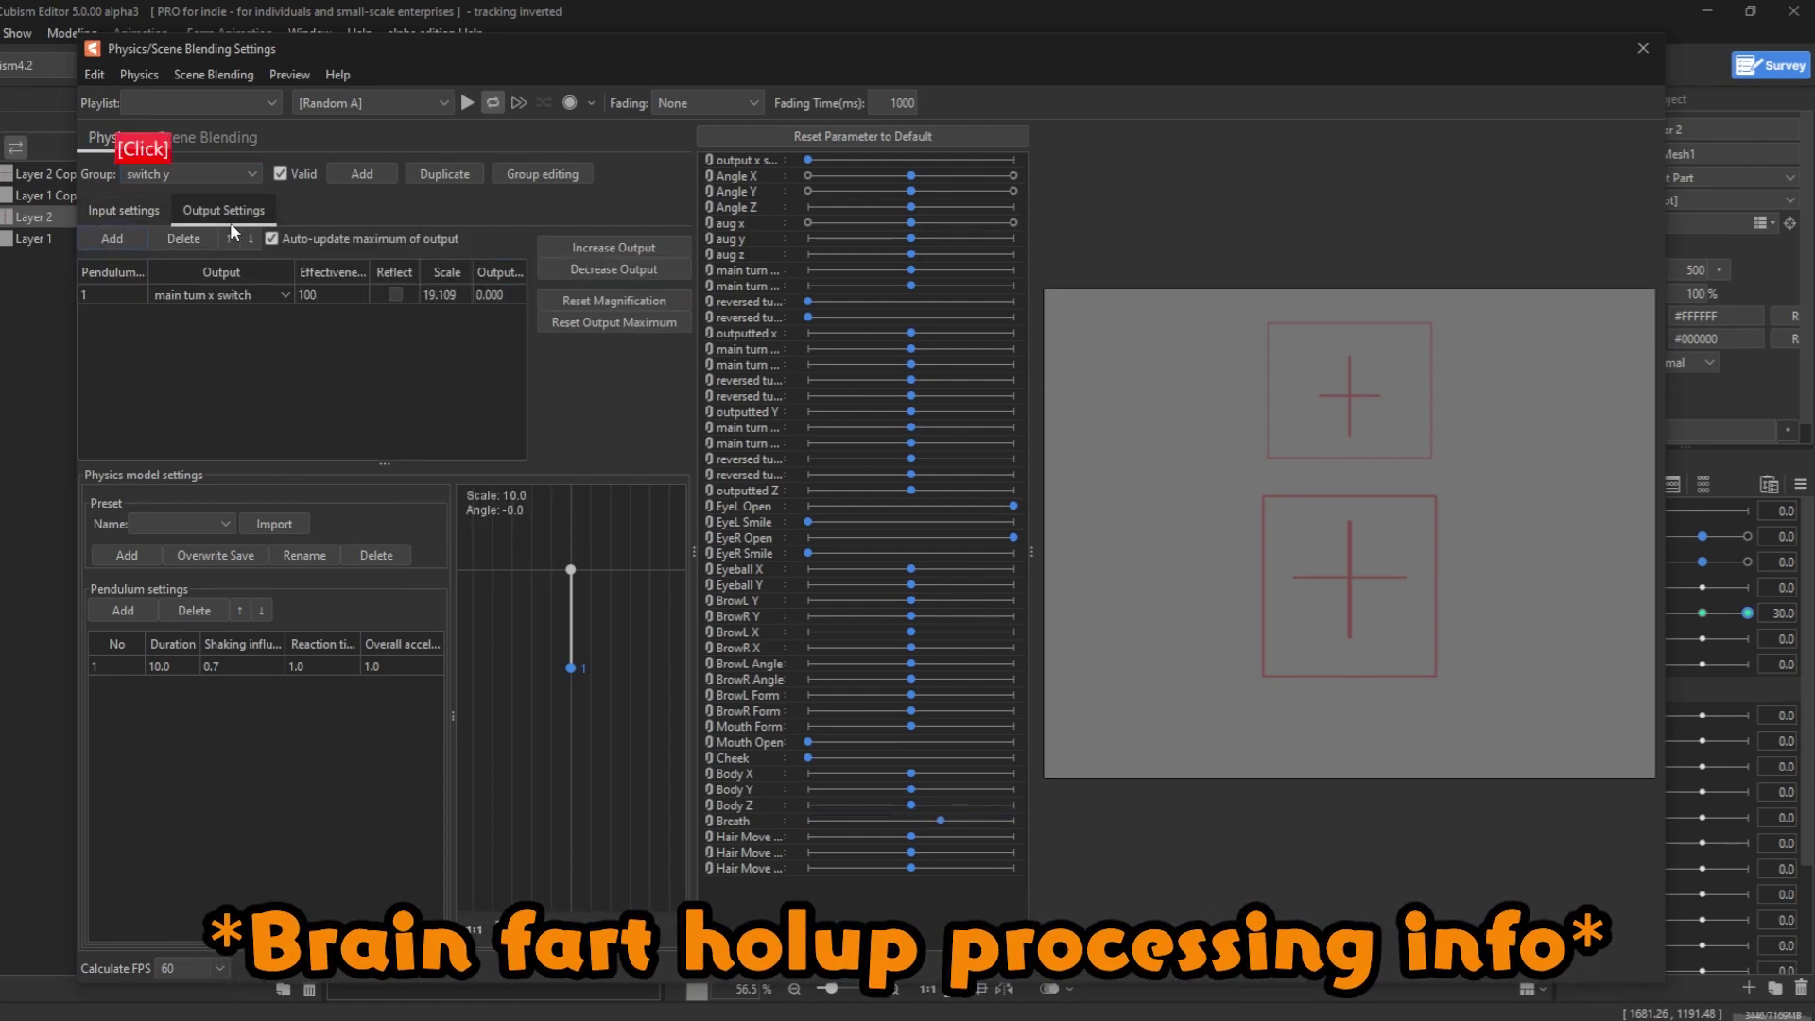
left_click(117, 216)
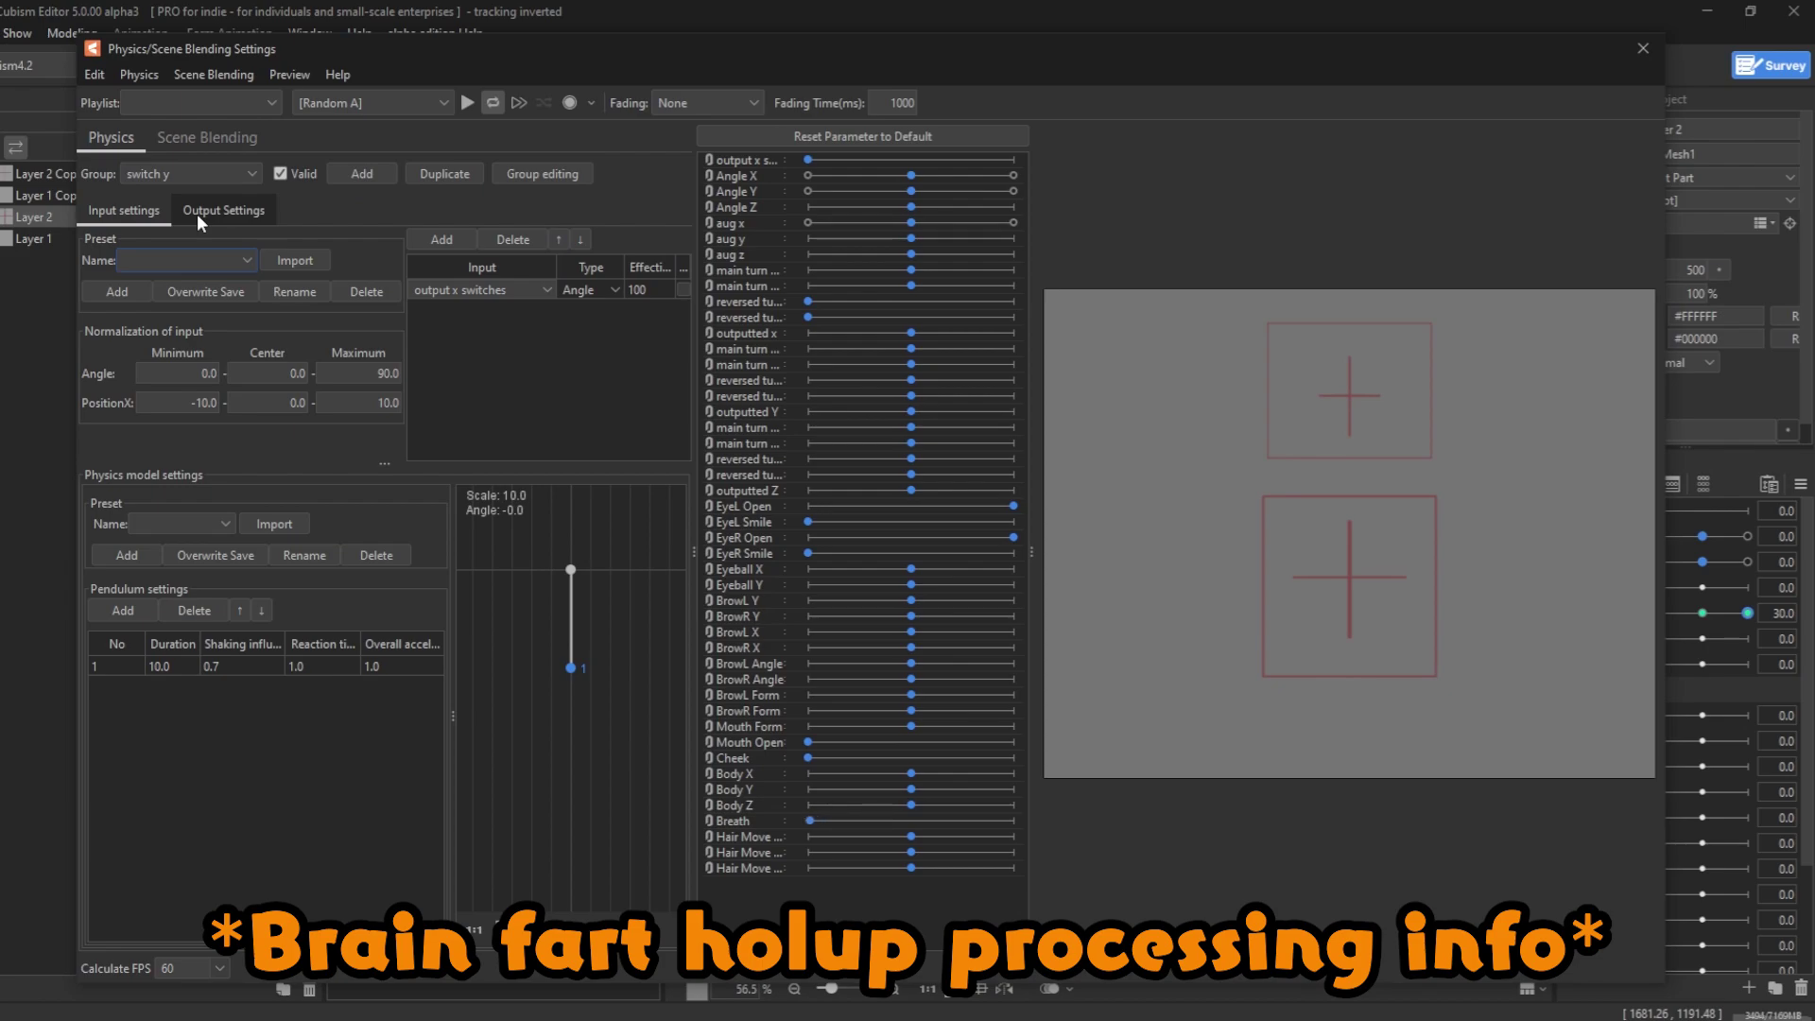
left_click(482, 292)
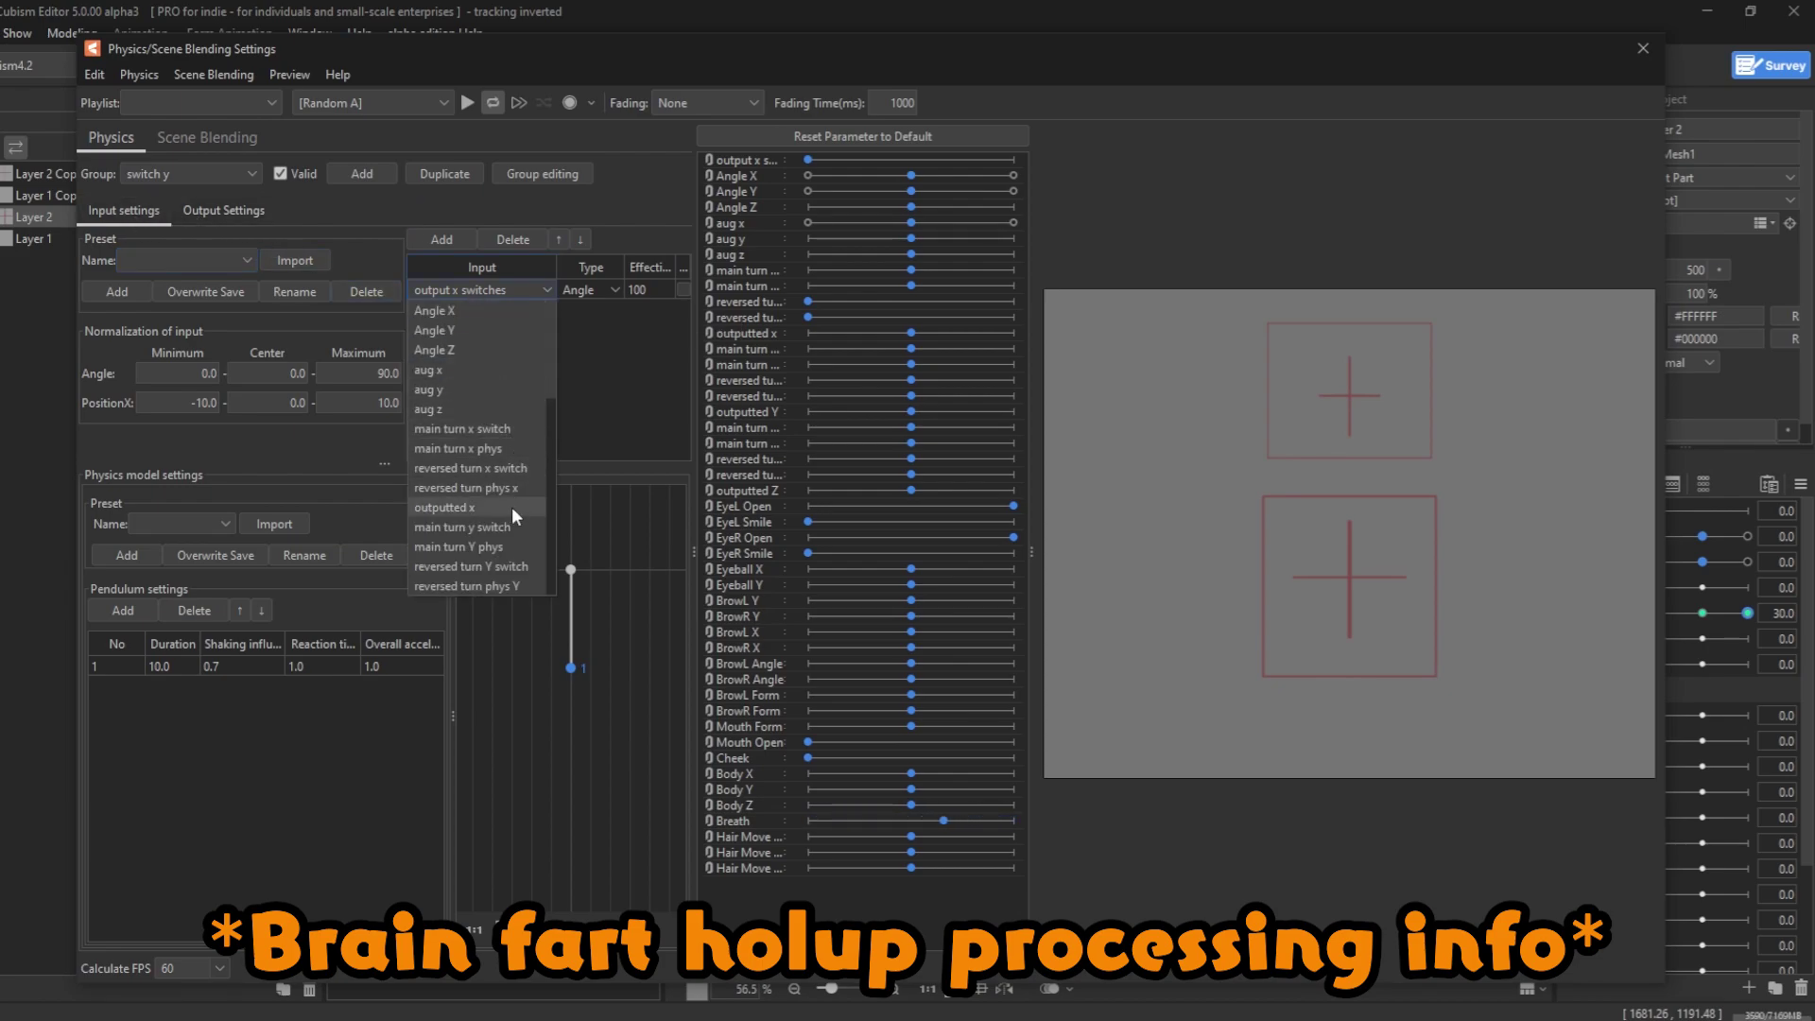
scroll(512, 507, "down", 1)
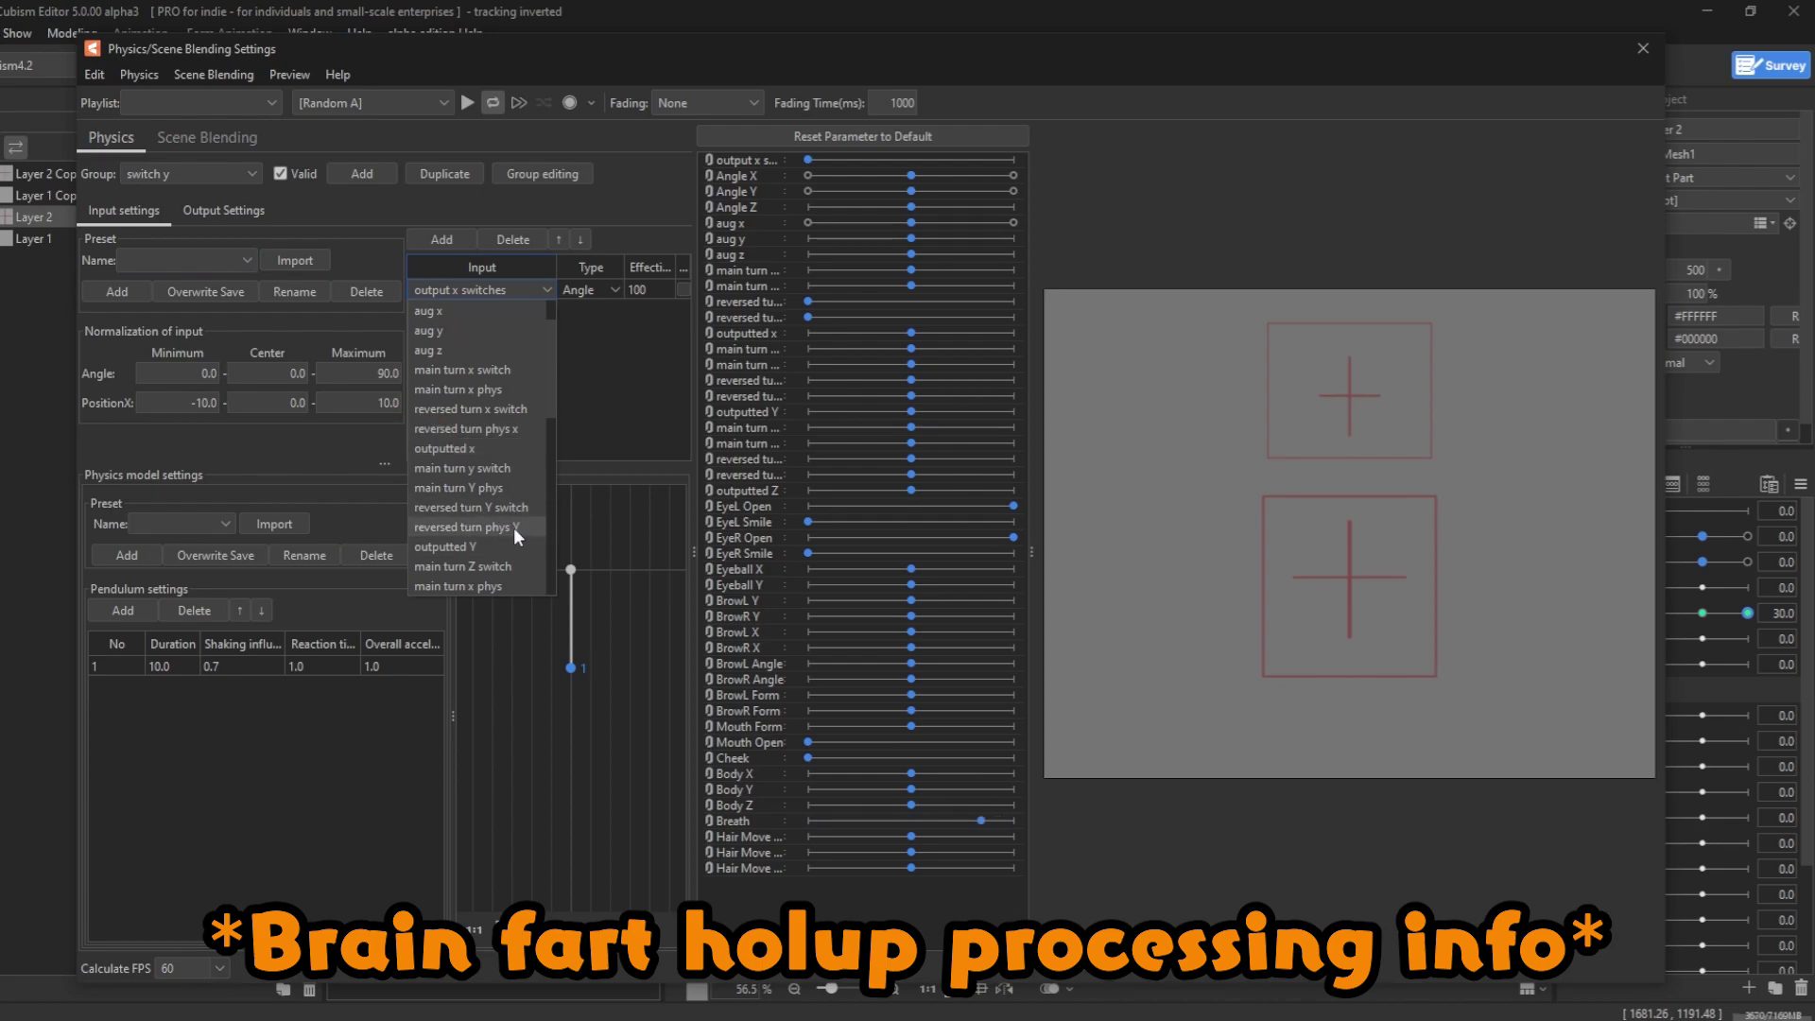
scroll(504, 541, "up", 1)
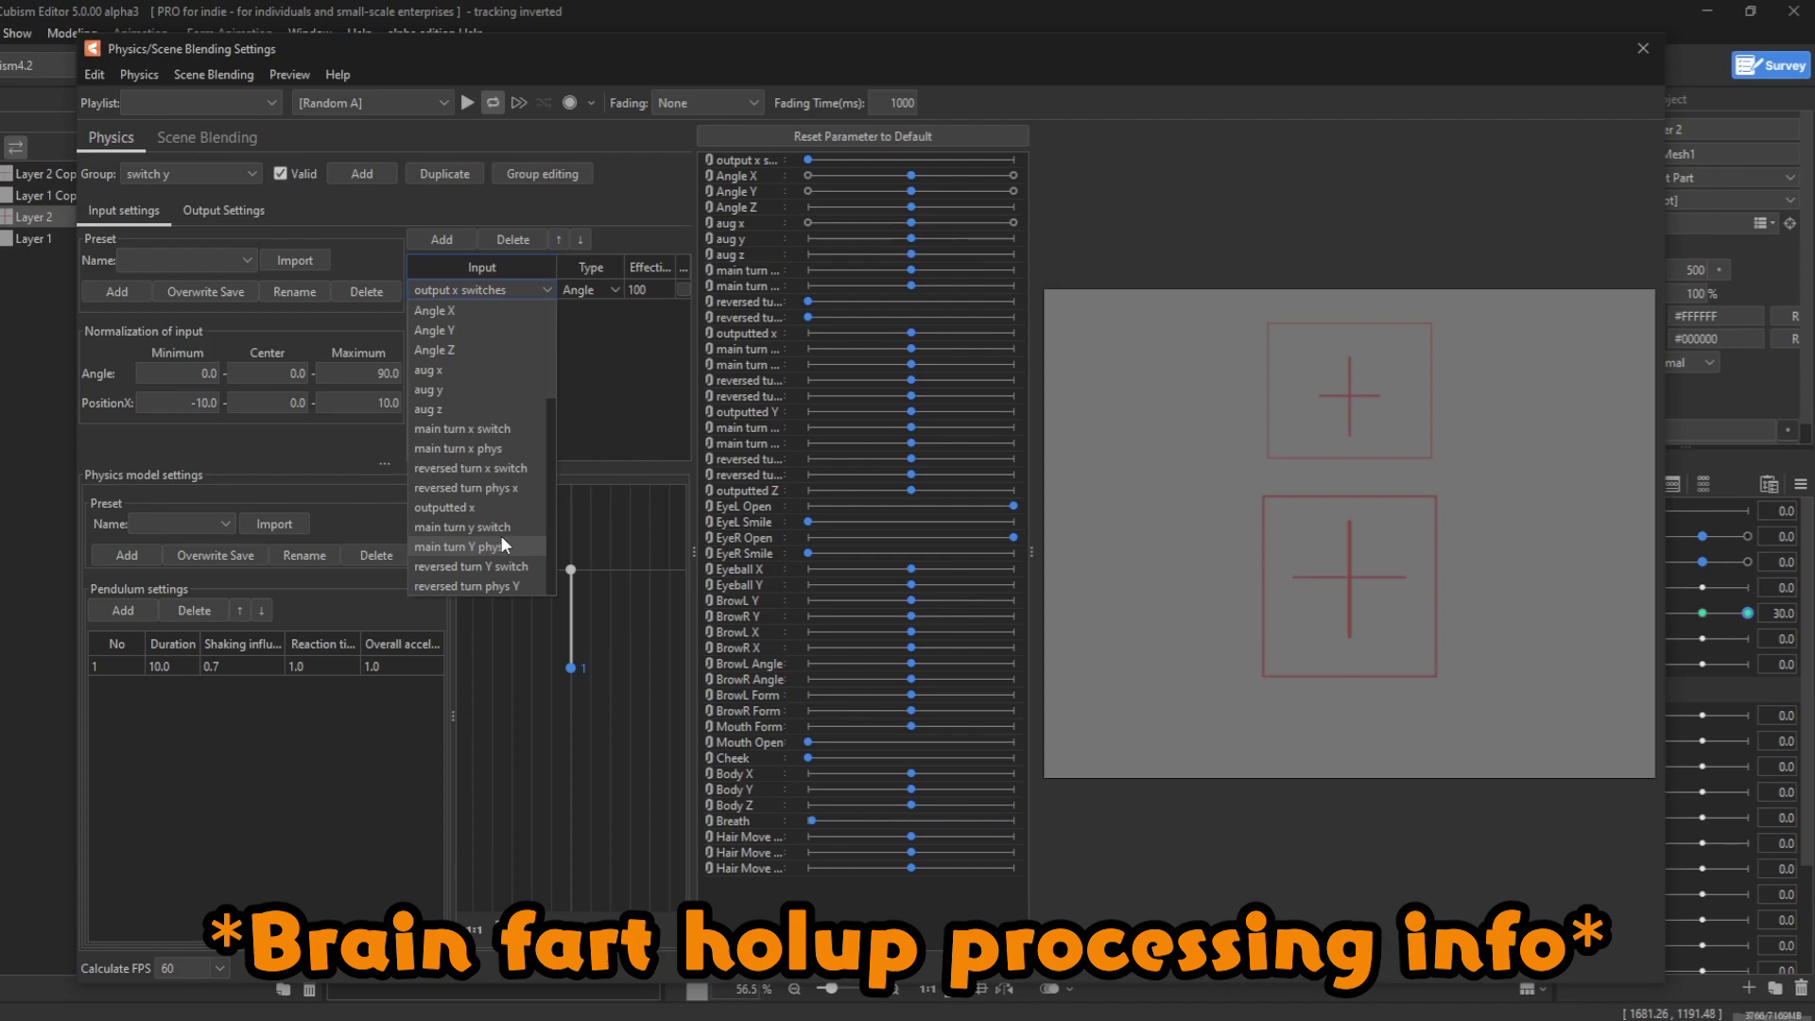
scroll(503, 518, "up", 1)
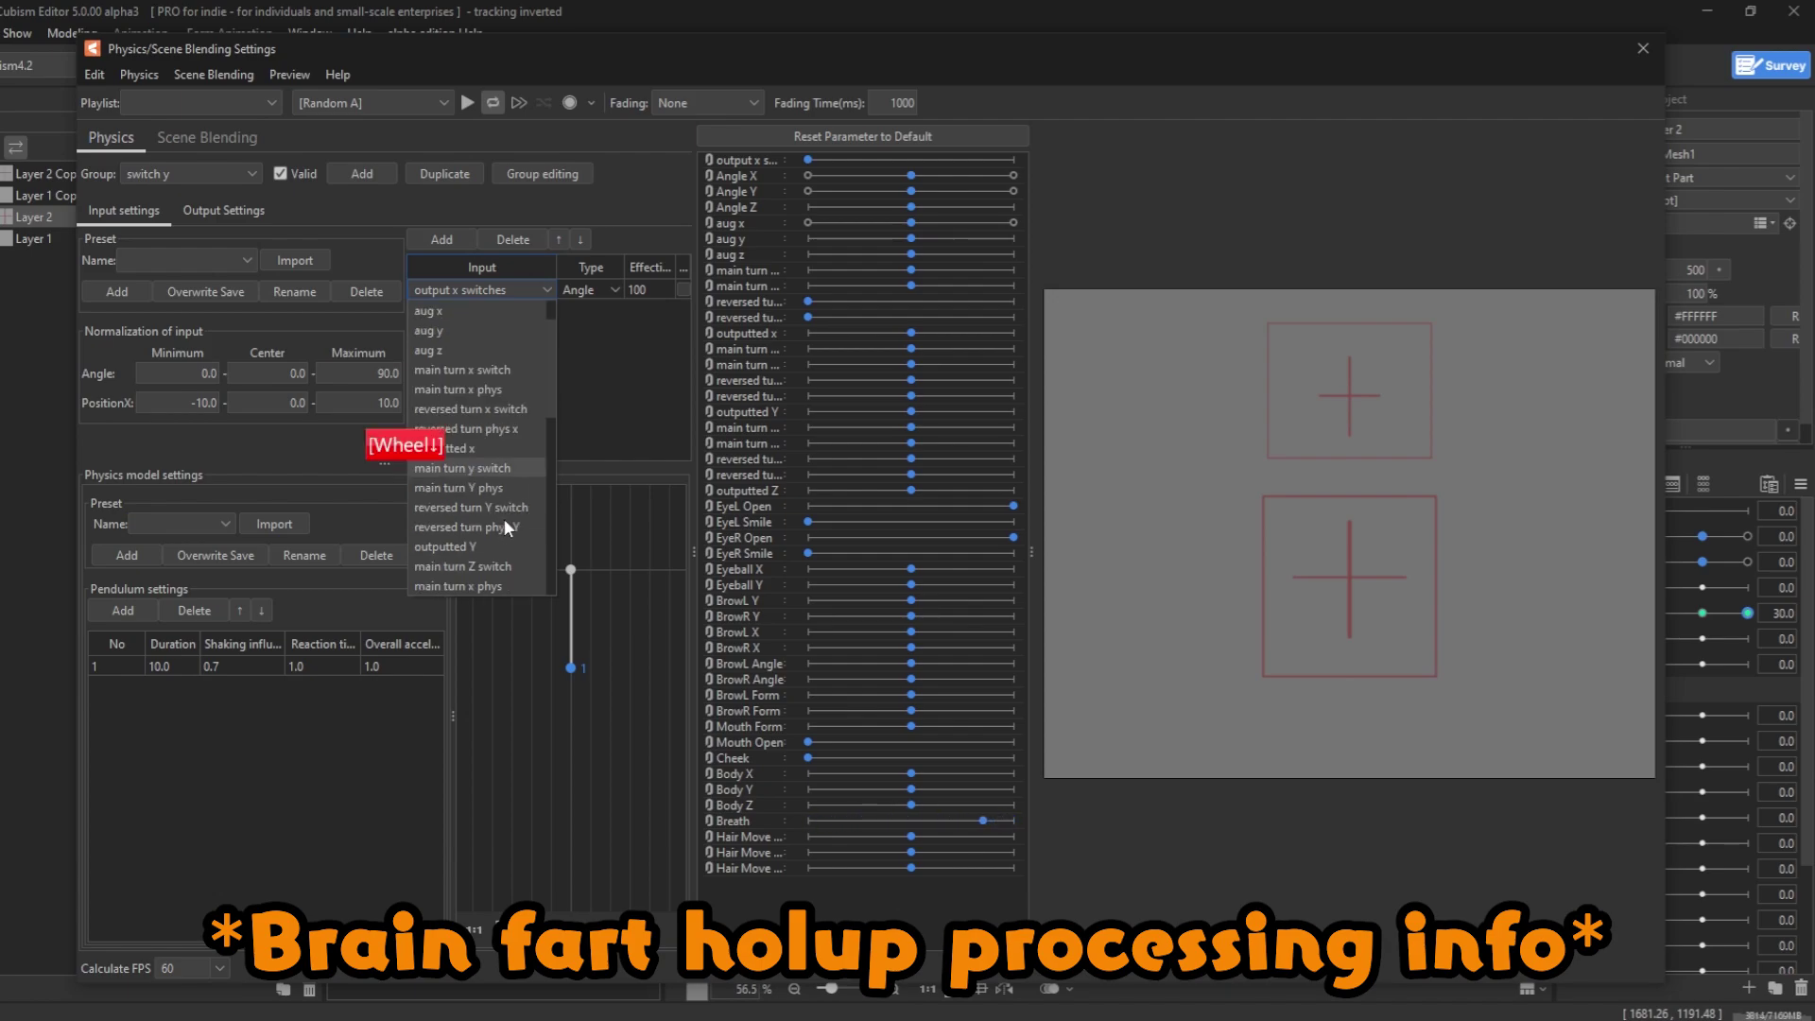
left_click(1614, 172)
left_click(1643, 48)
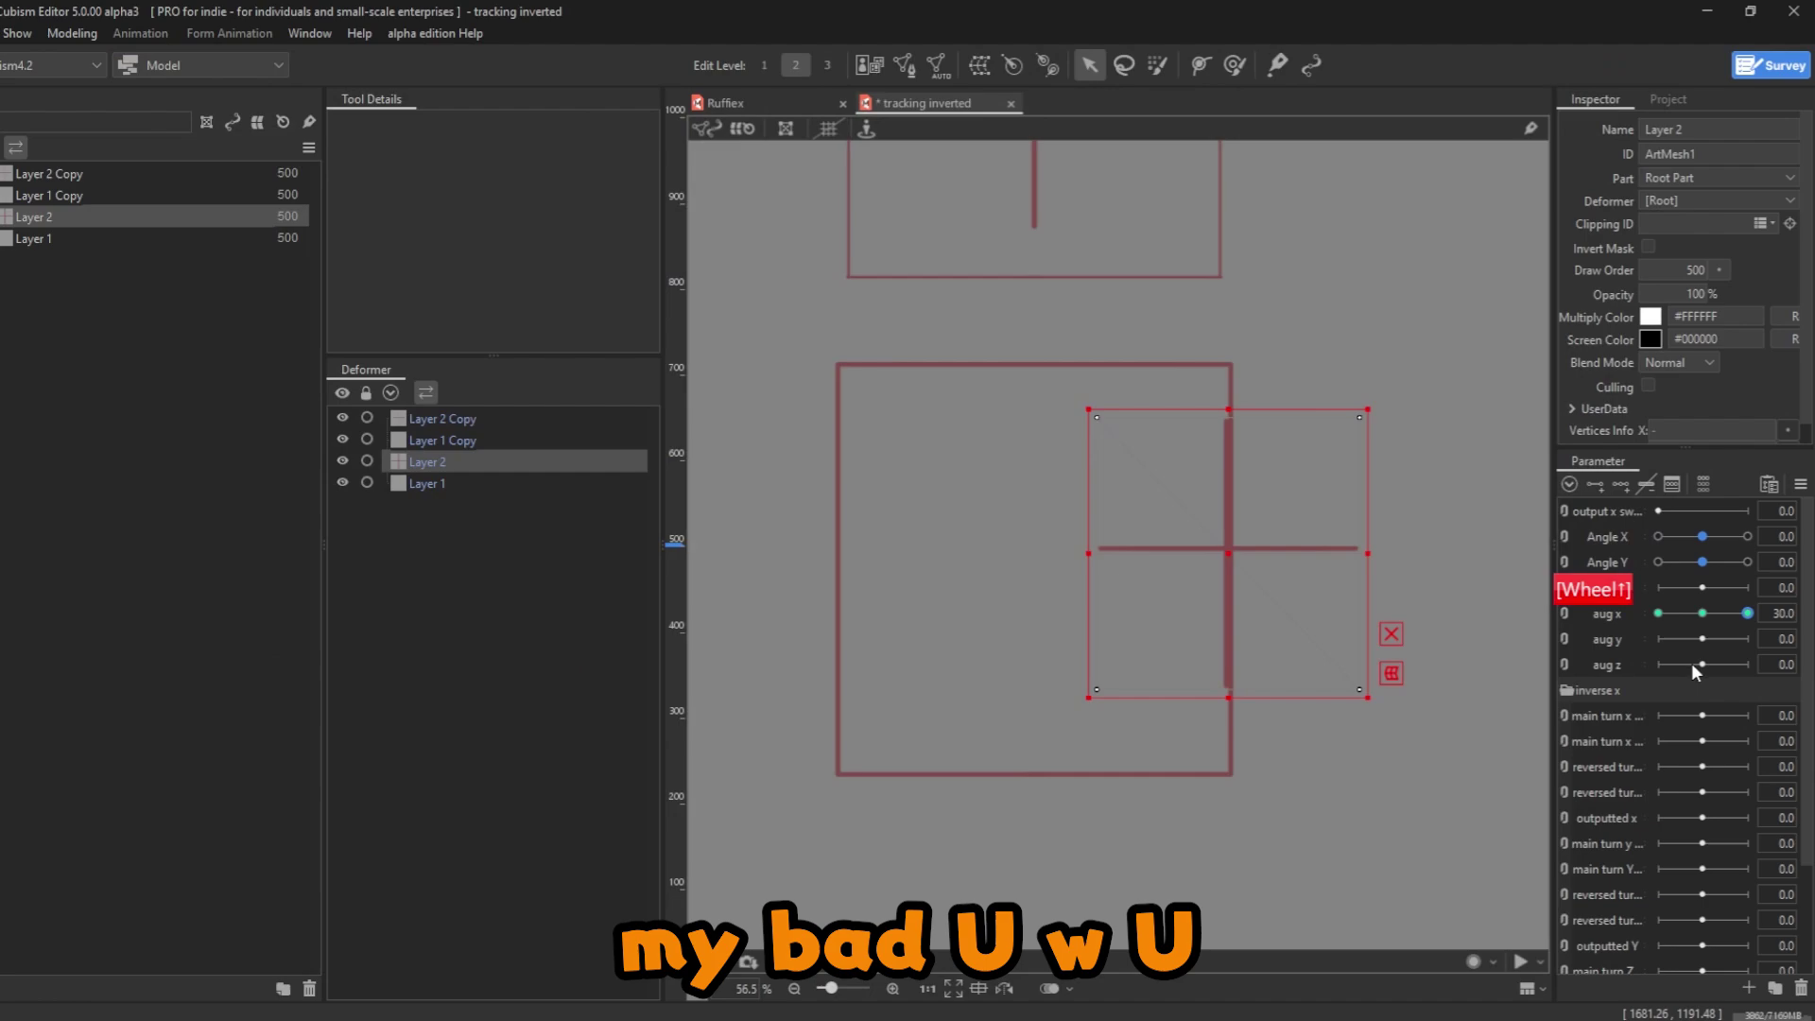
- Set the ID of the output x switches parameter to OutputXswitch
right_click(1628, 514)
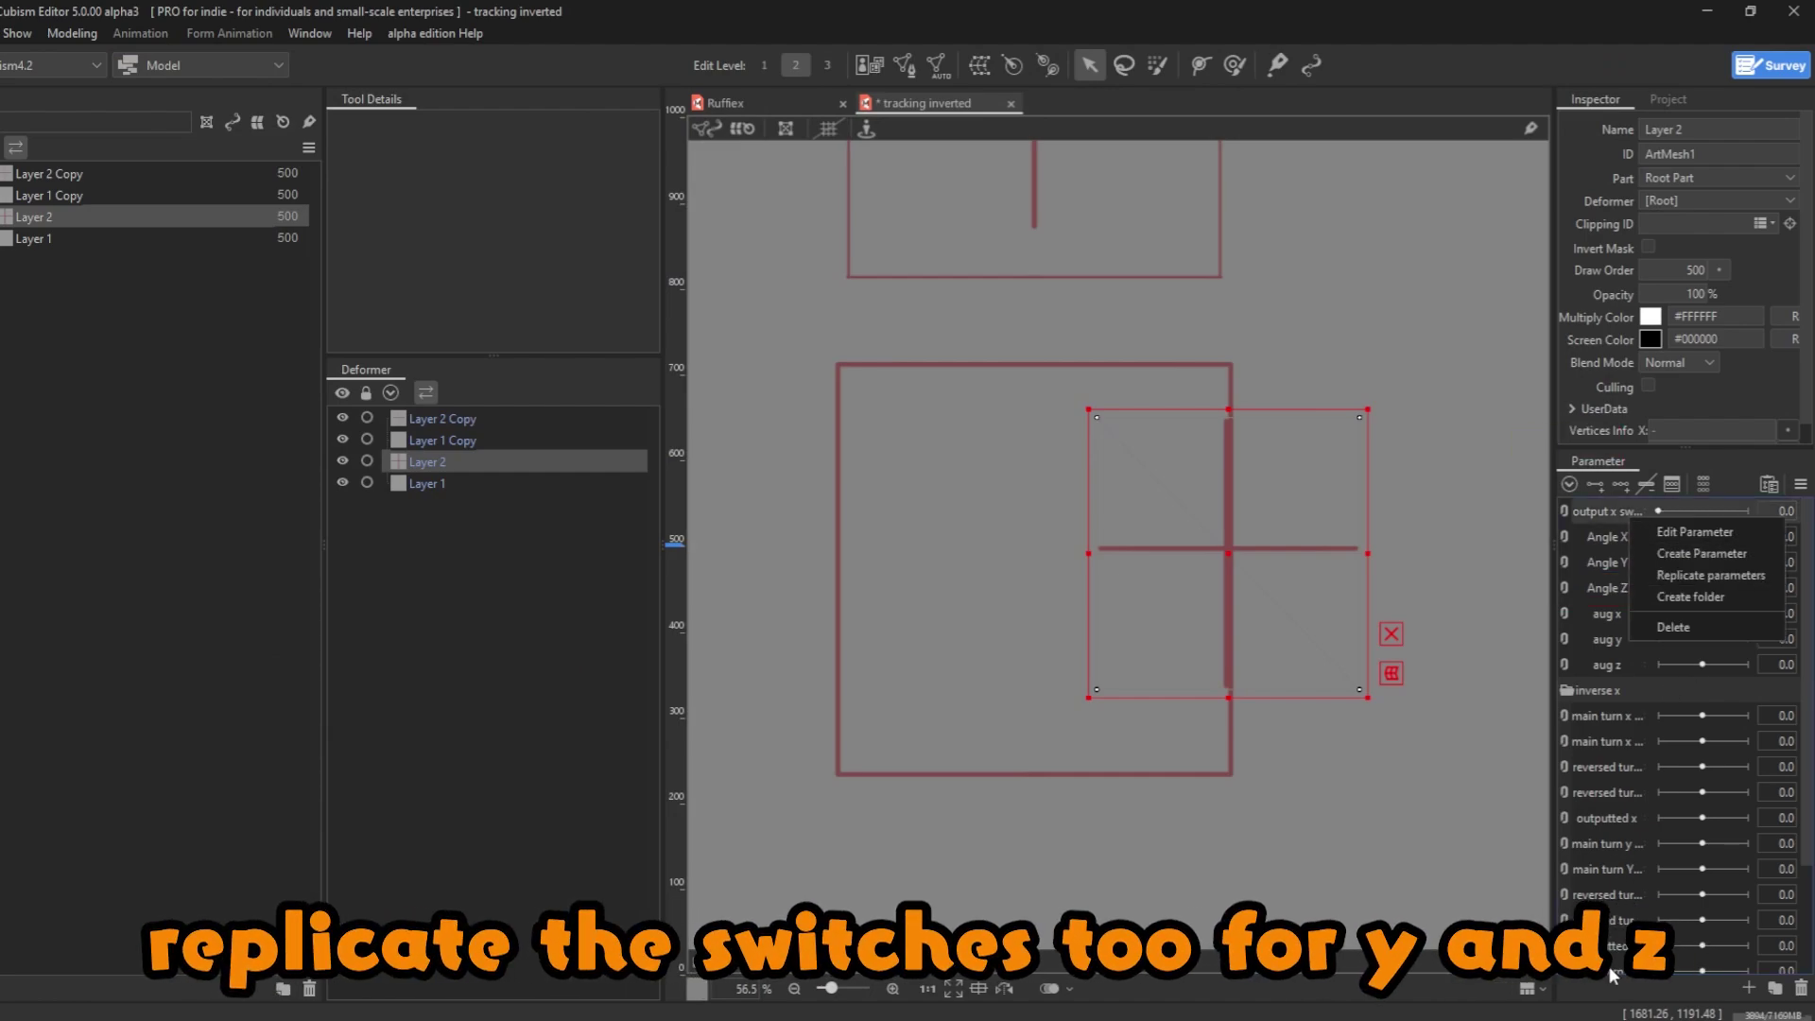
left_click(1674, 577)
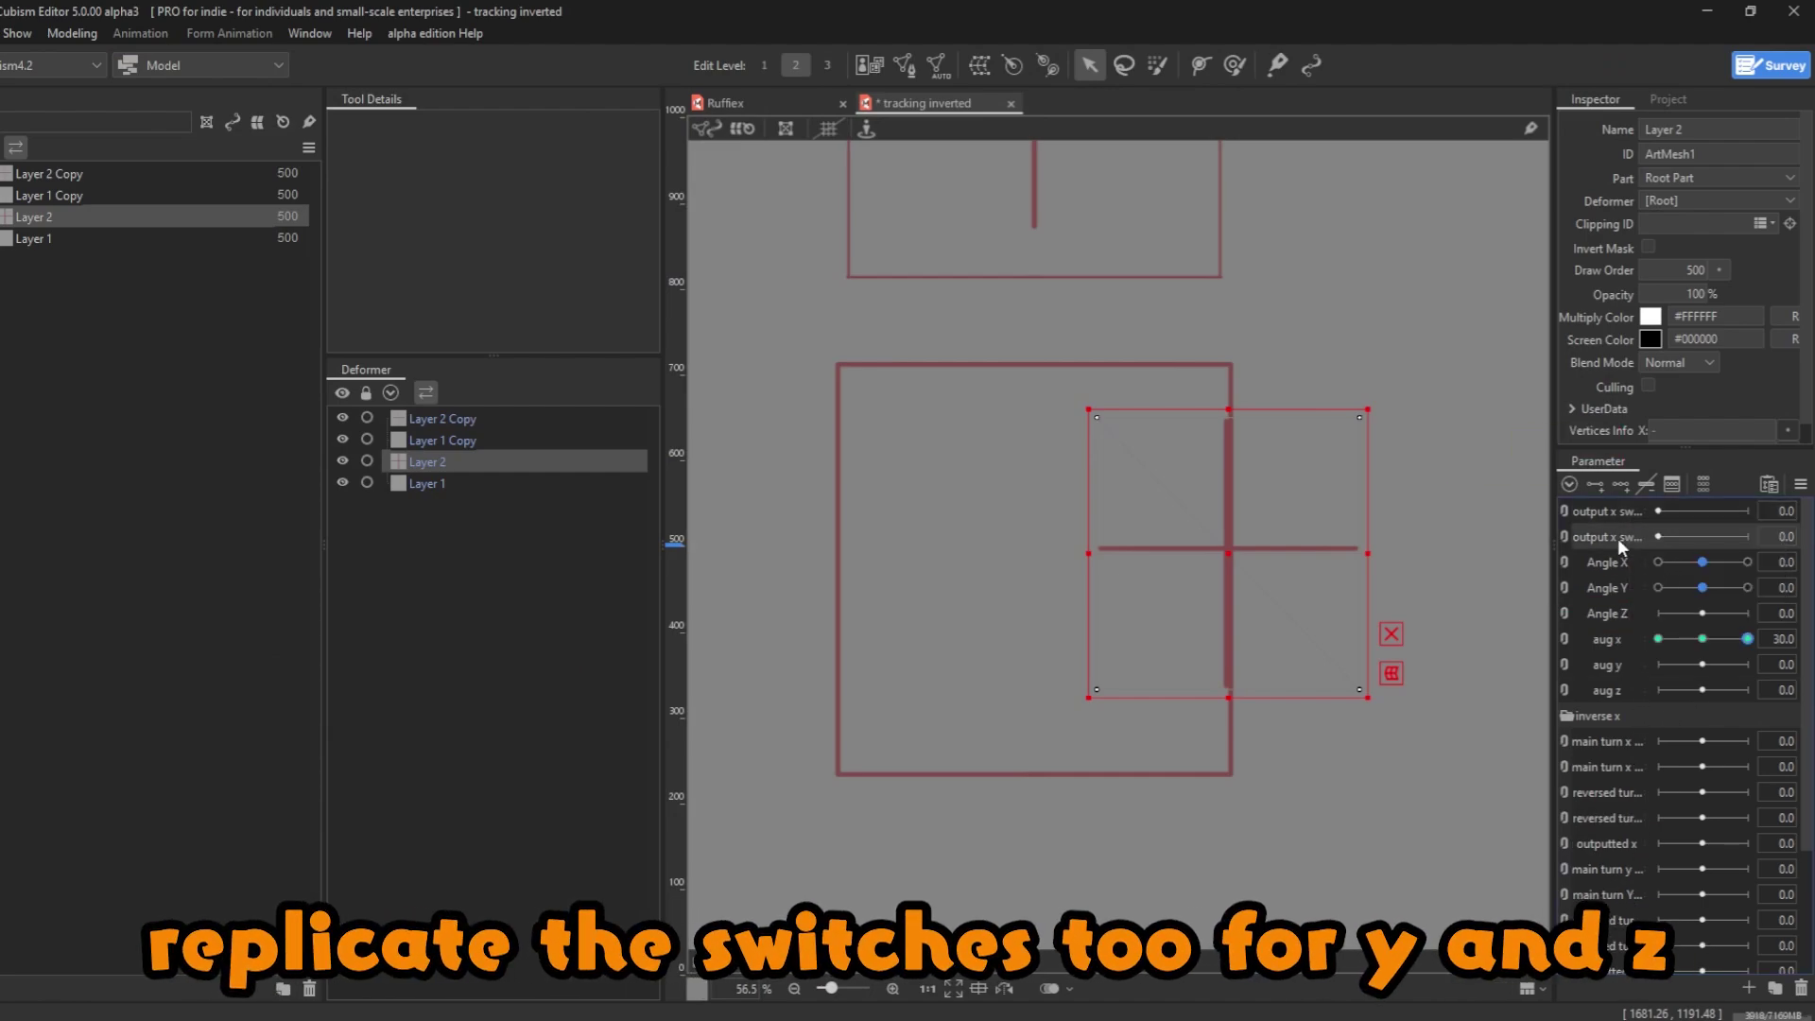
right_click(1610, 537)
left_click(1684, 554)
double_click(845, 445)
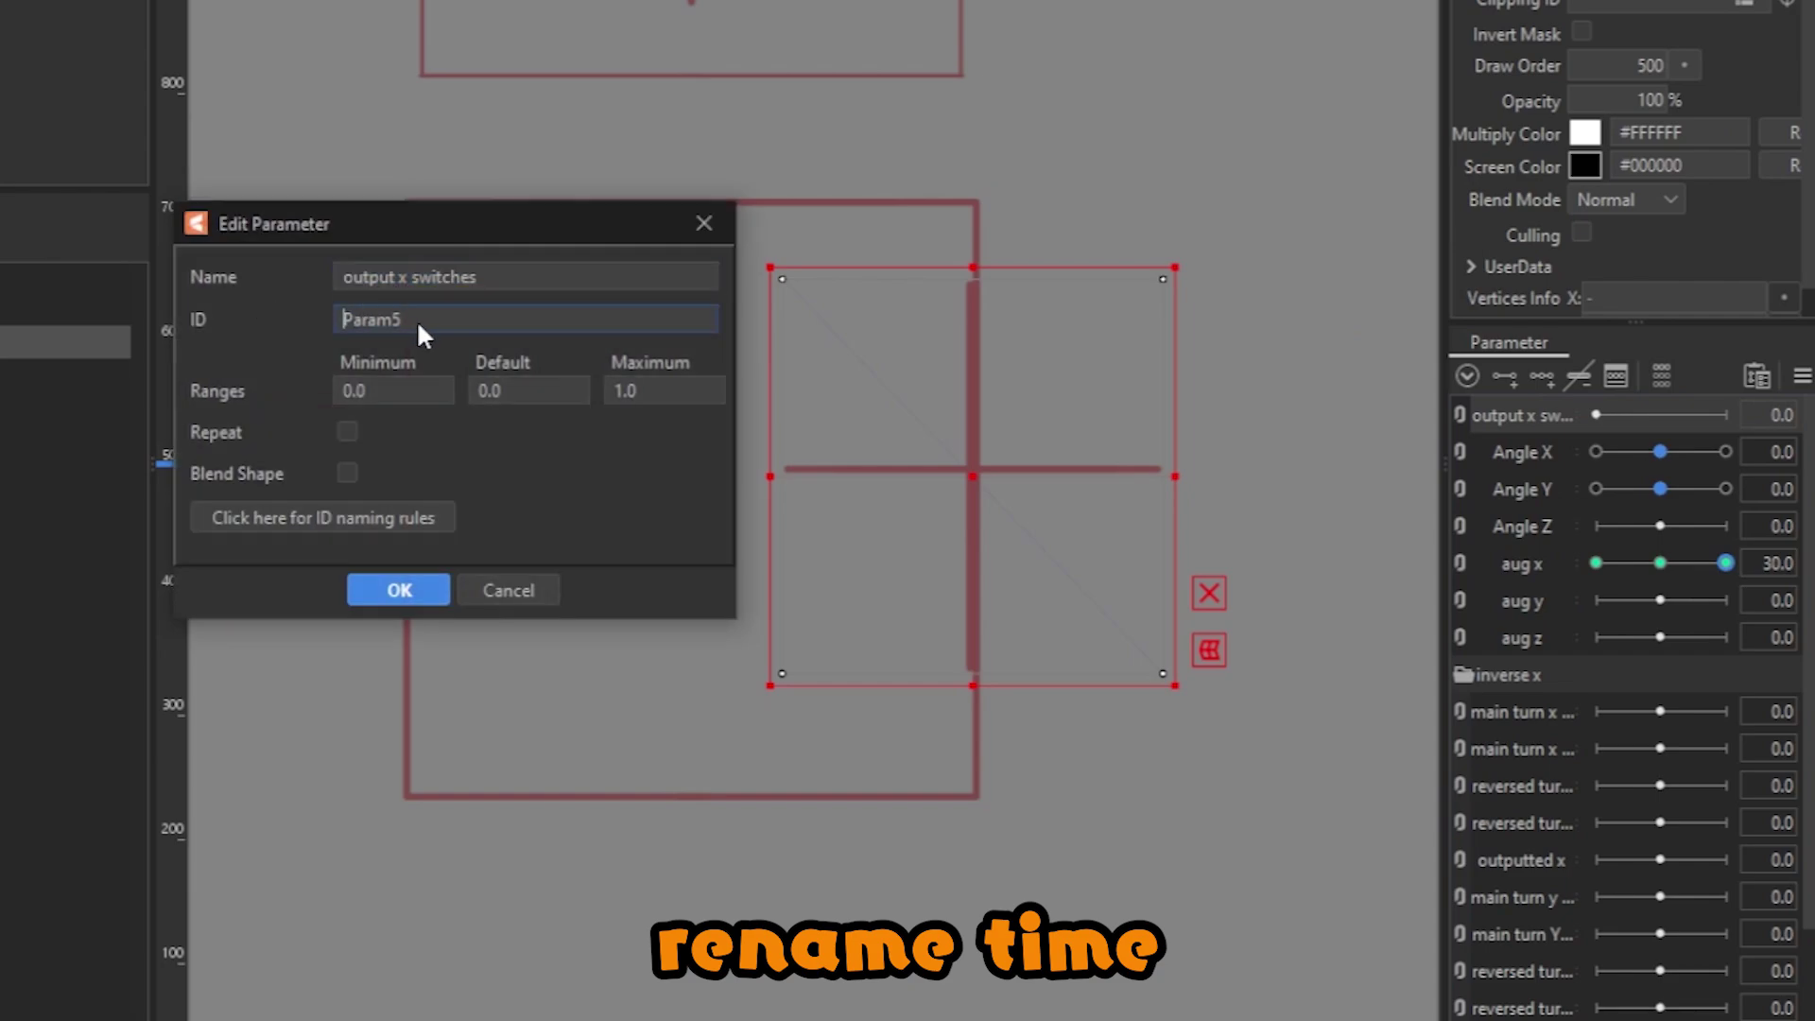
type("OutputXSwitch")
key("Return")
- Replicate the output x switches parameter for the other two axes, naming the first copy output Y switches and replacing X with Y in its ID
right_click(1575, 418)
left_click(1650, 498)
double_click(1547, 457)
left_click(404, 277)
key("BackSpace")
type("Y")
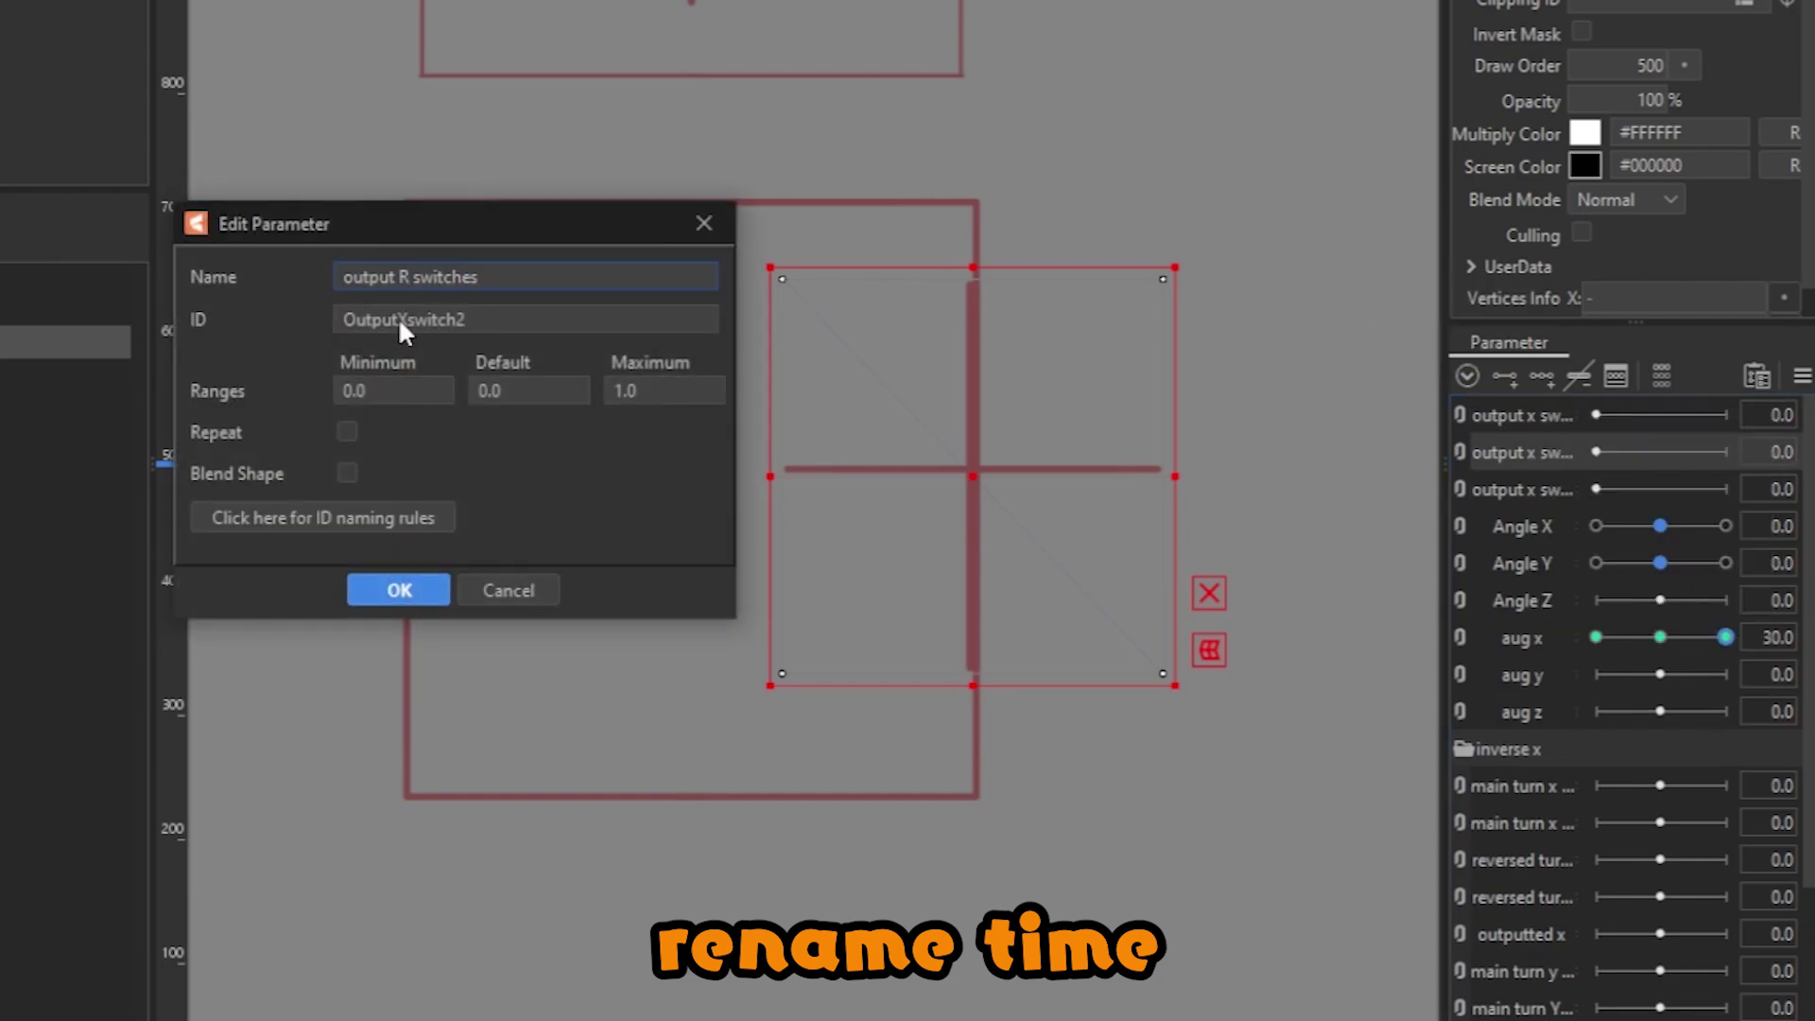
left_click(404, 320)
key("BackSpace")
type("Y")
key("Return")
- Rename the second copy of the switches parameter as output z switches, replacing X with Z in its ID and removing the trailing number
right_click(1547, 489)
left_click(1626, 504)
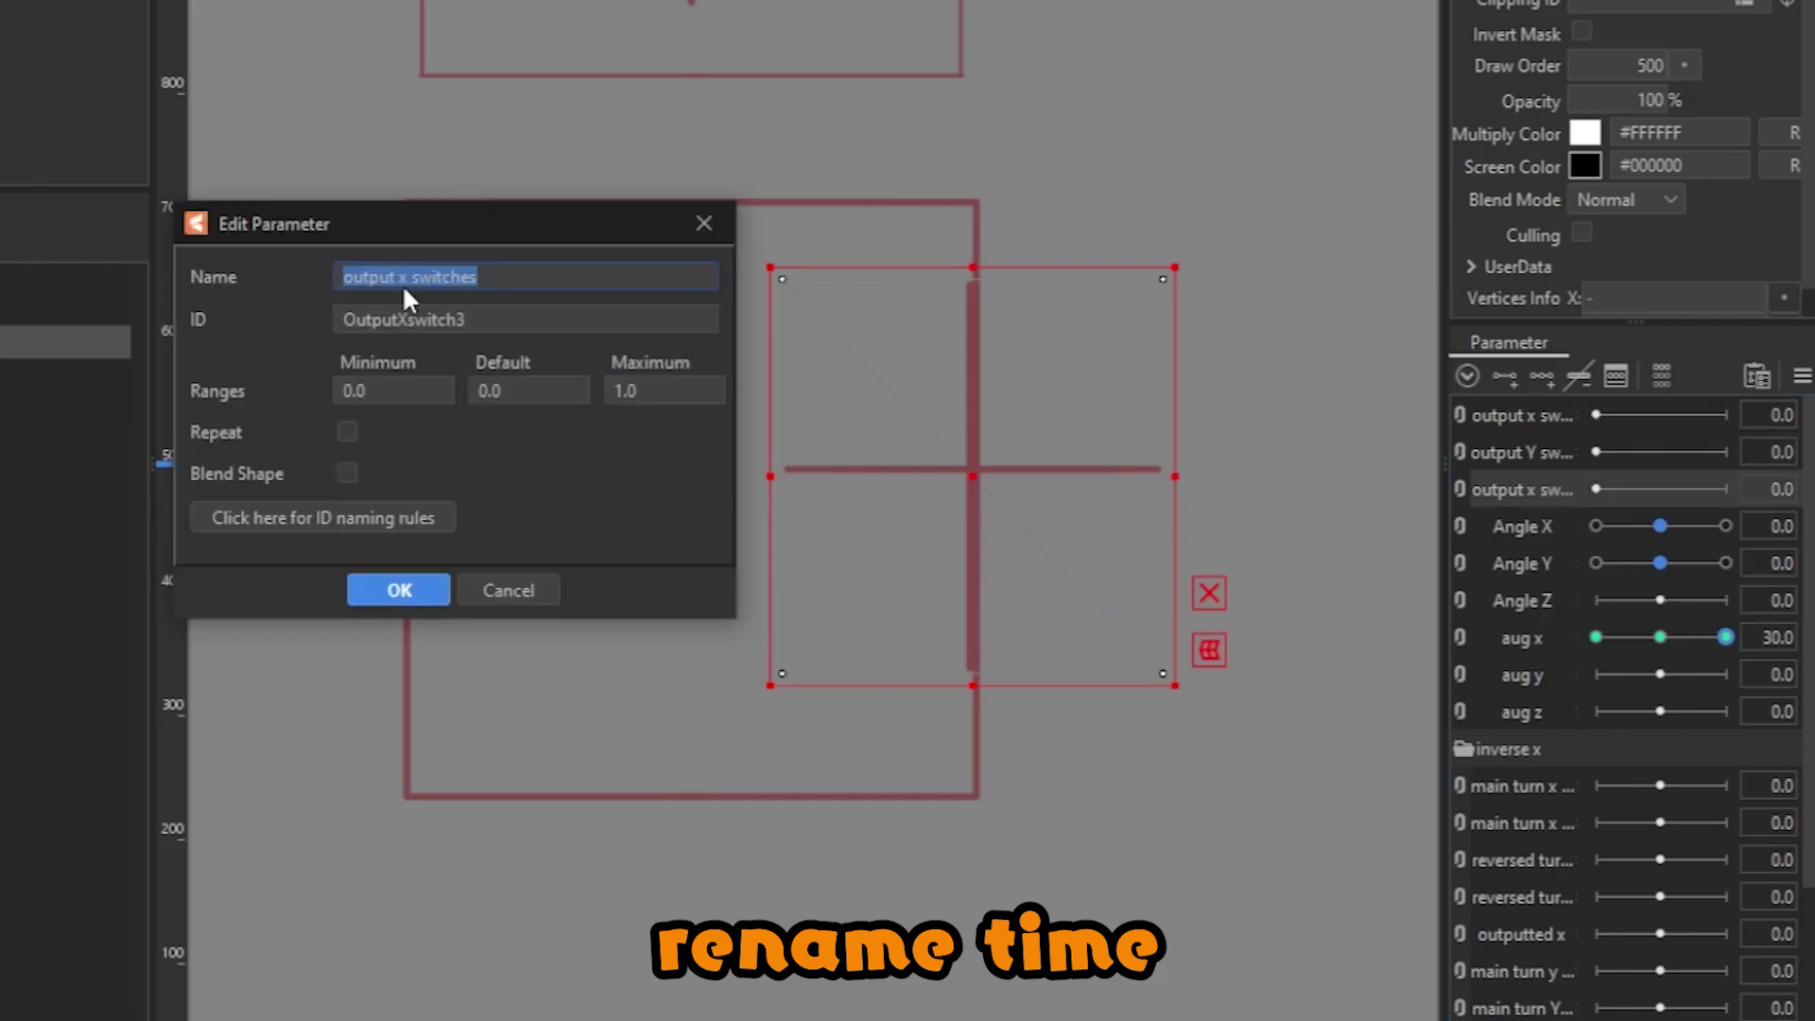
left_click(404, 277)
key("BackSpace")
type("z")
key("Return")
right_click(1546, 489)
left_click(1560, 511)
left_click(467, 326)
key("Delete")
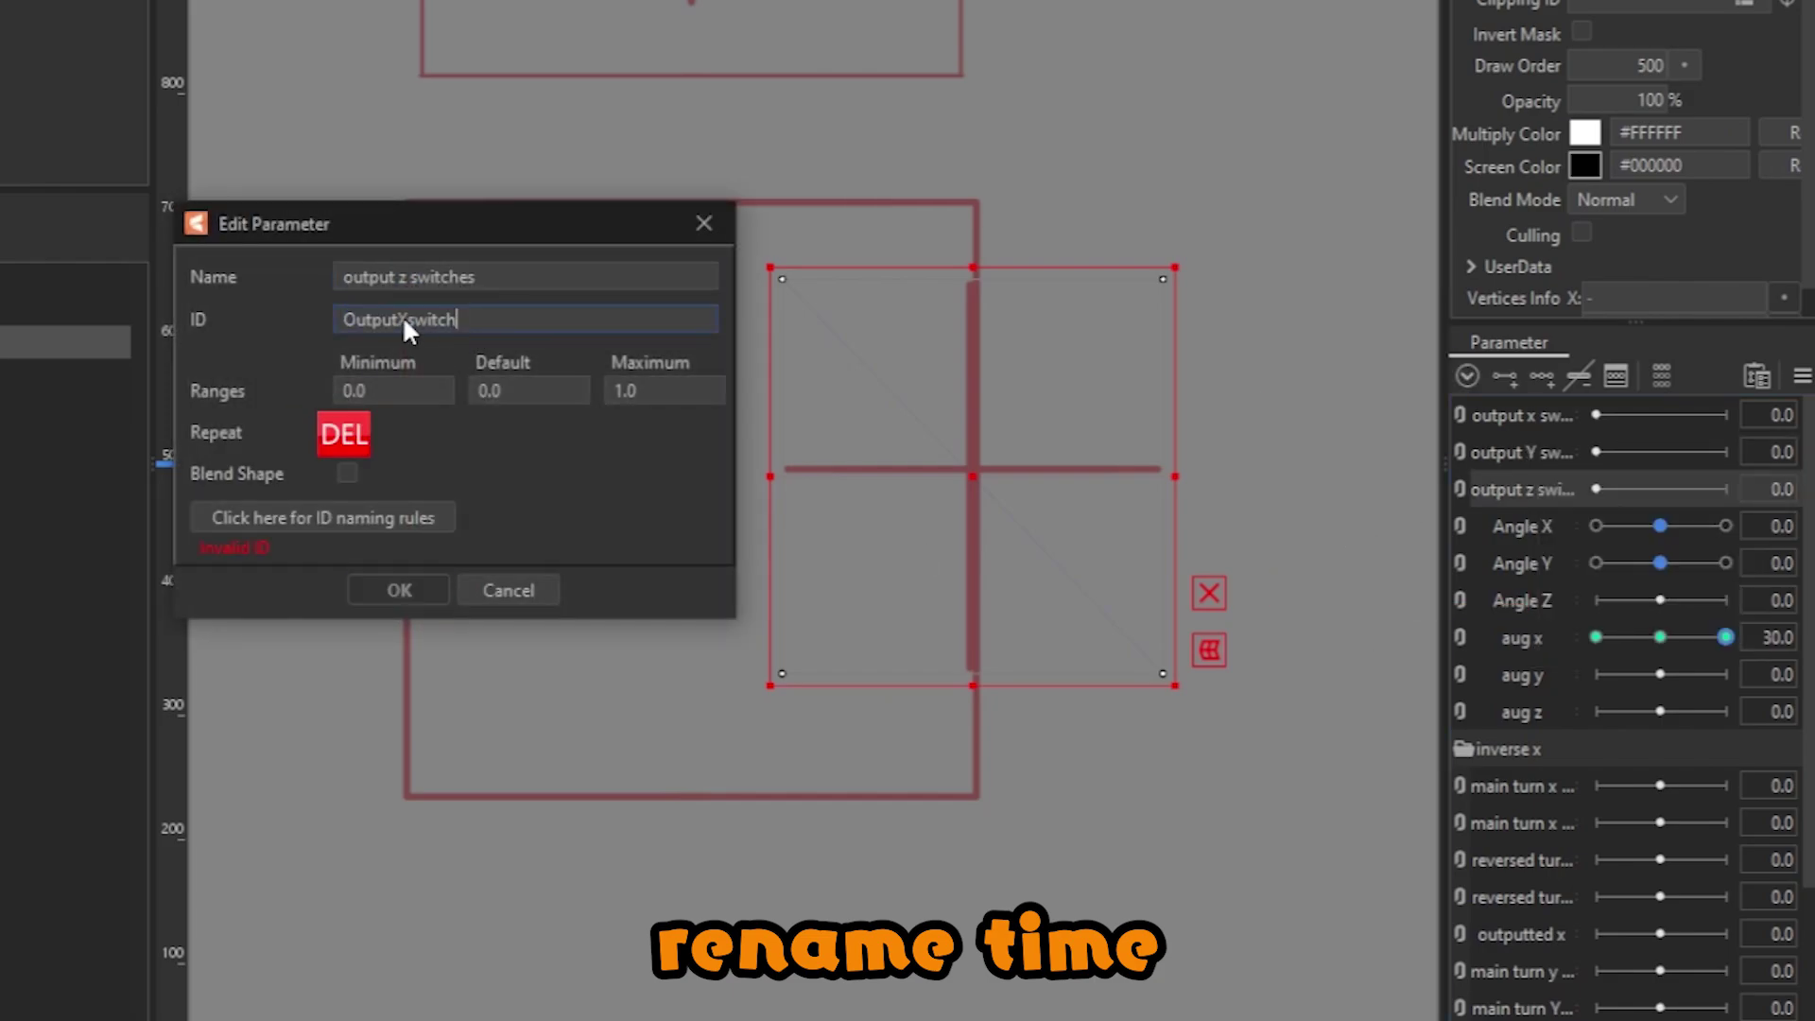
type("Z")
key("Return")
- In the physics settings, set the switch y group's input to output Y switches and its output to main turn y switch
scroll(847, 483, "down", 2)
scroll(1140, 558, "up", 1)
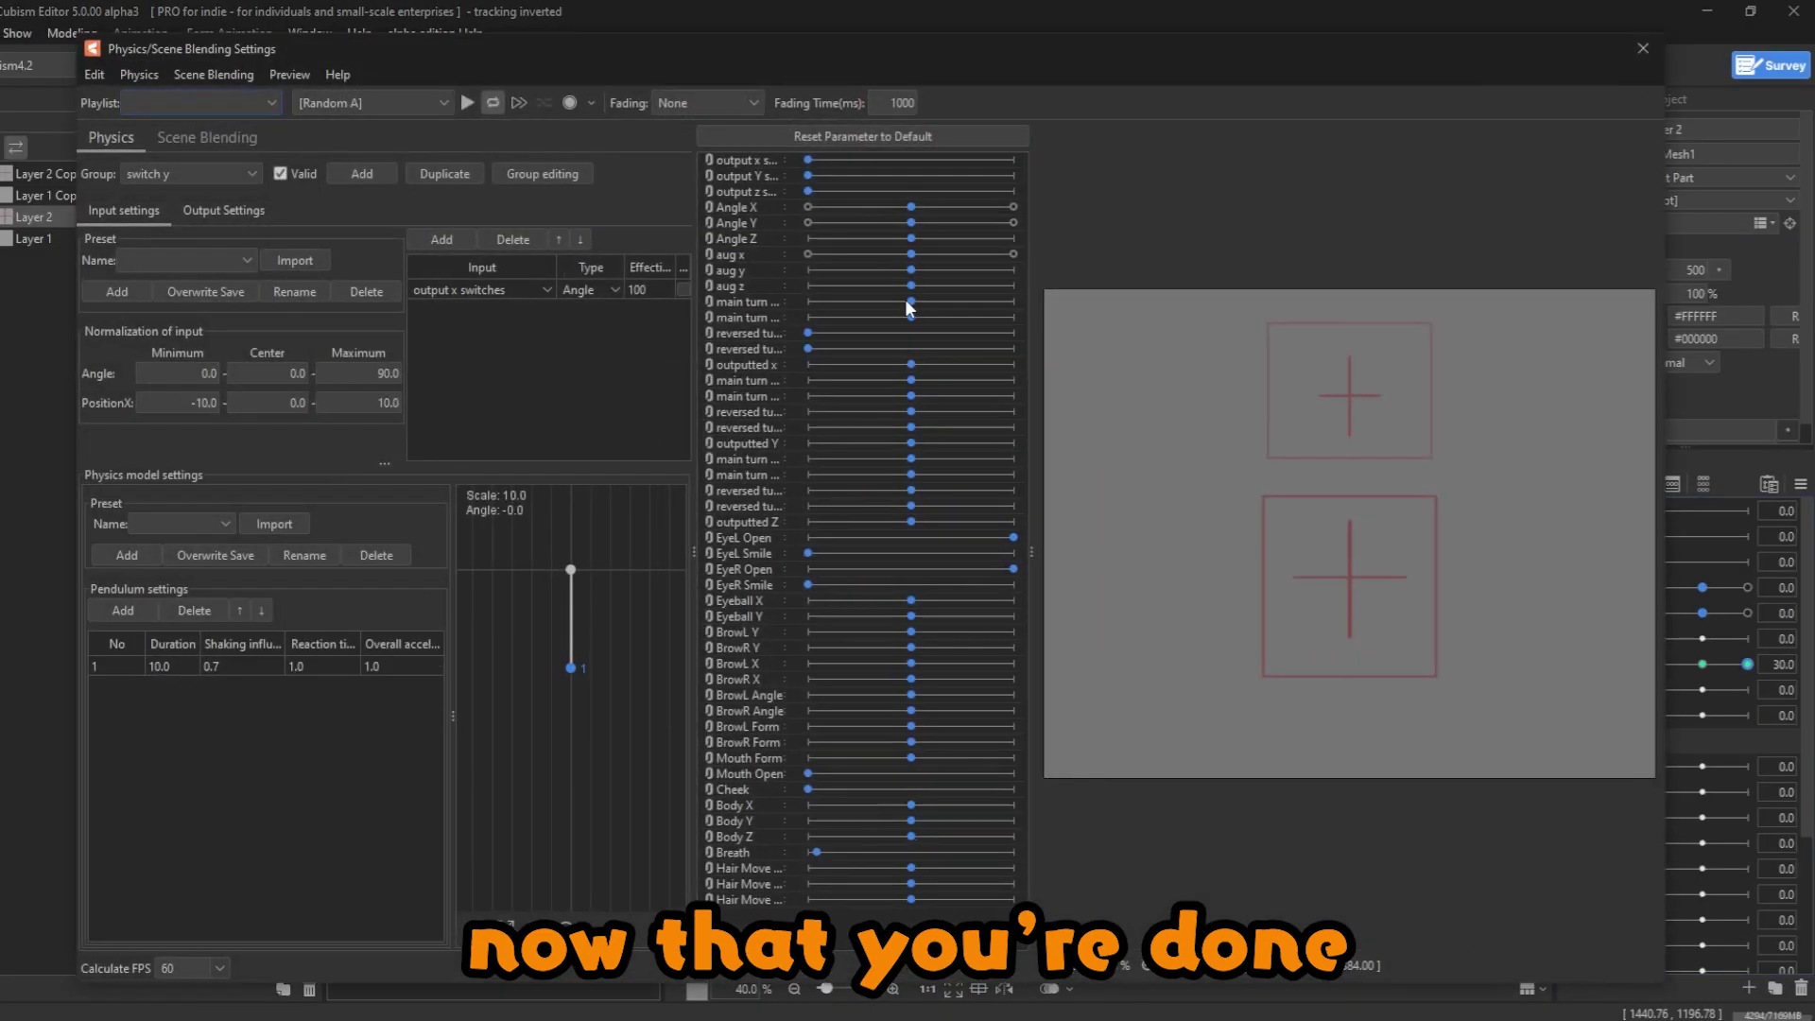
left_click(467, 290)
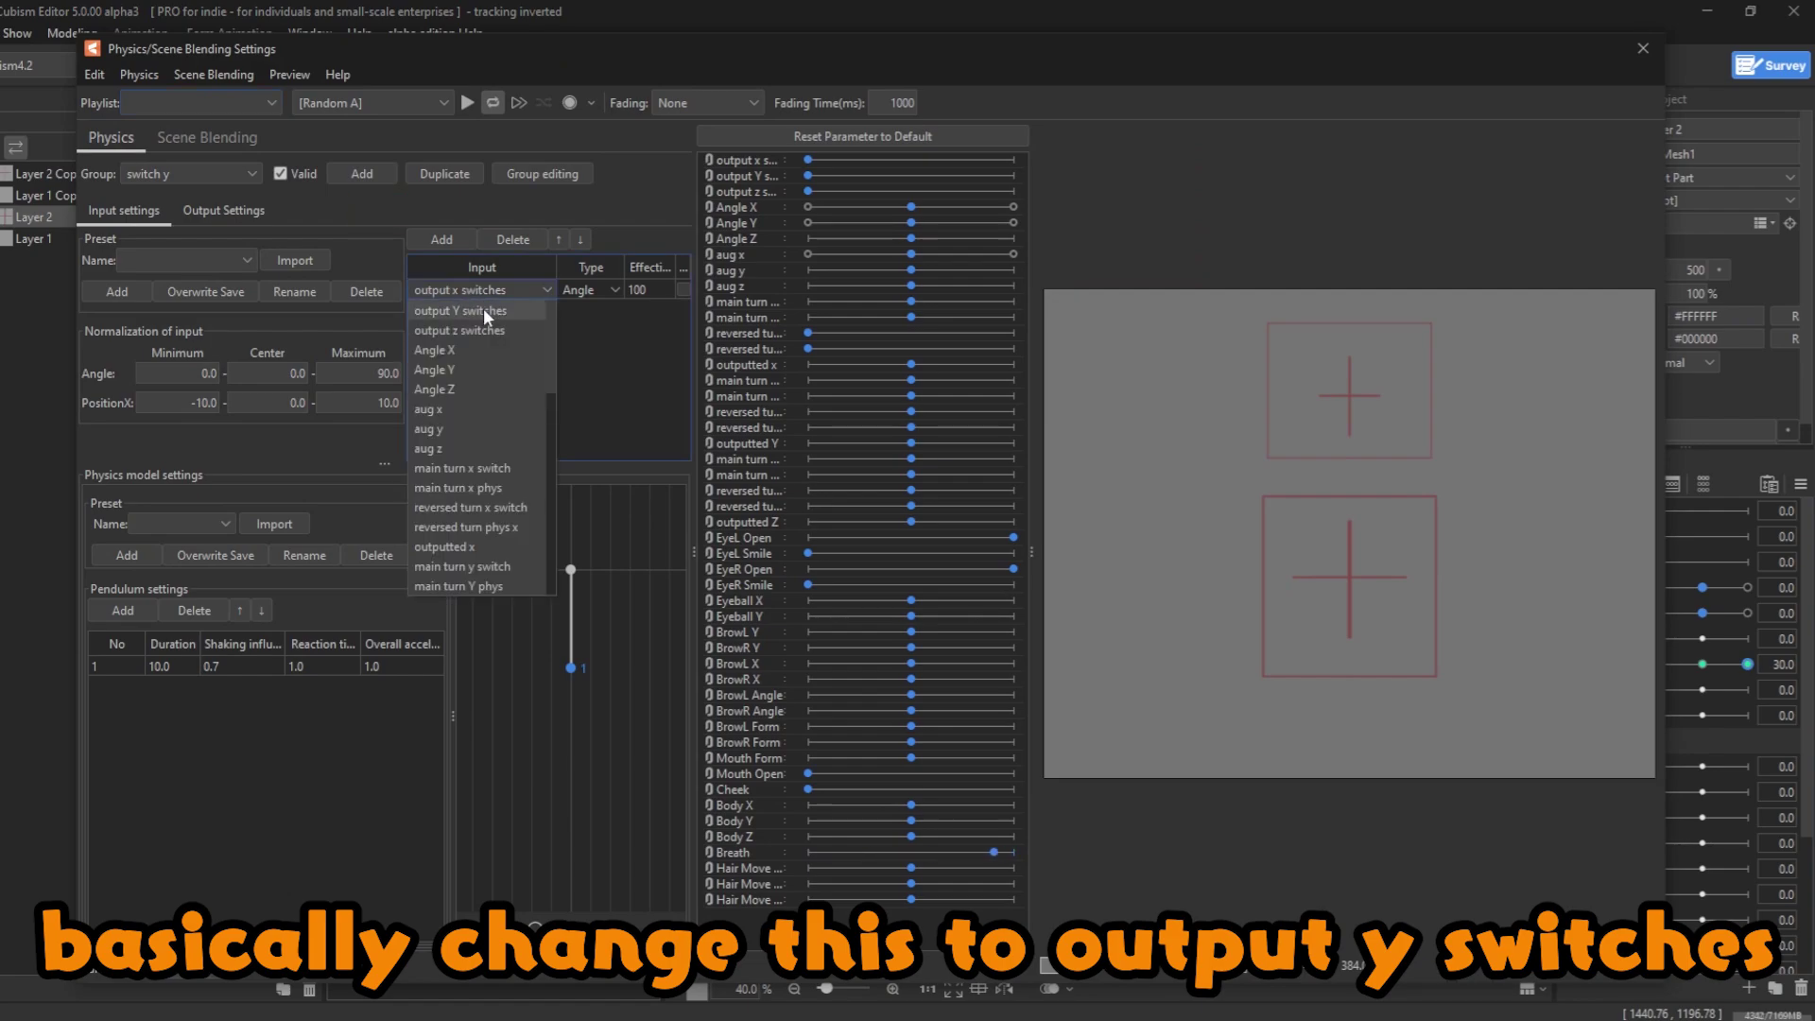
left_click(484, 310)
left_click(210, 212)
left_click(217, 296)
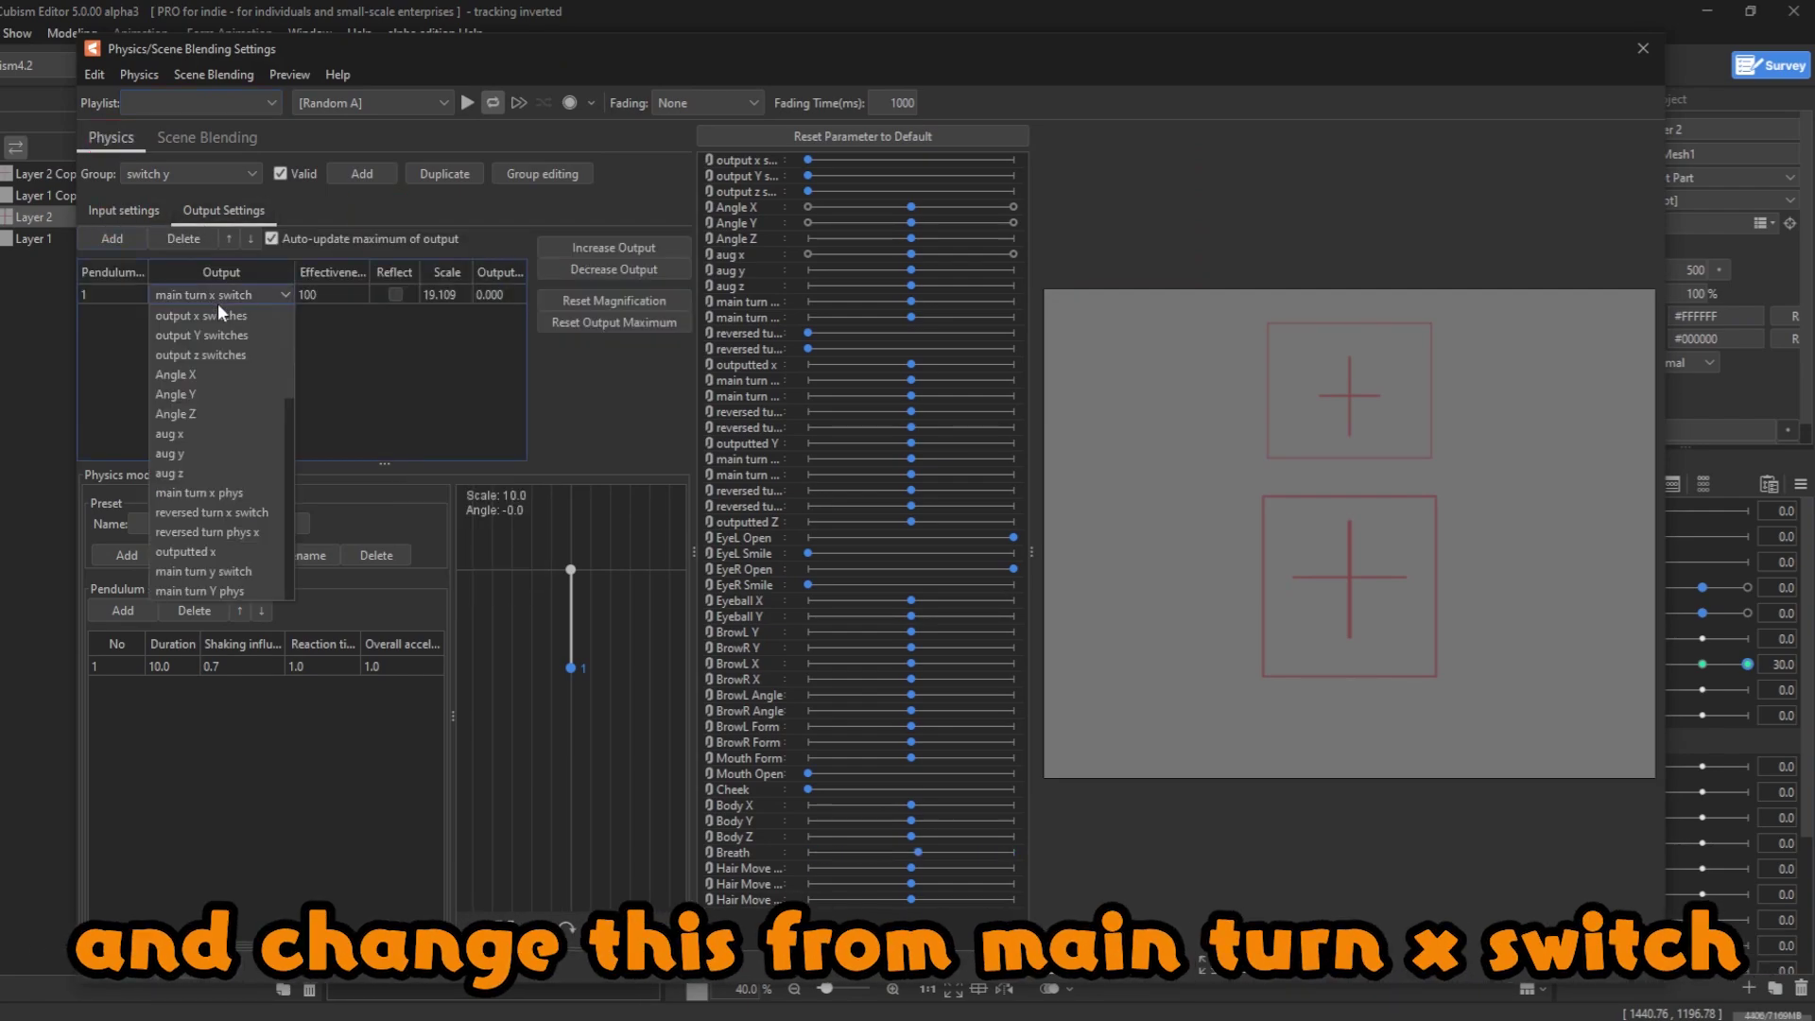
left_click(225, 575)
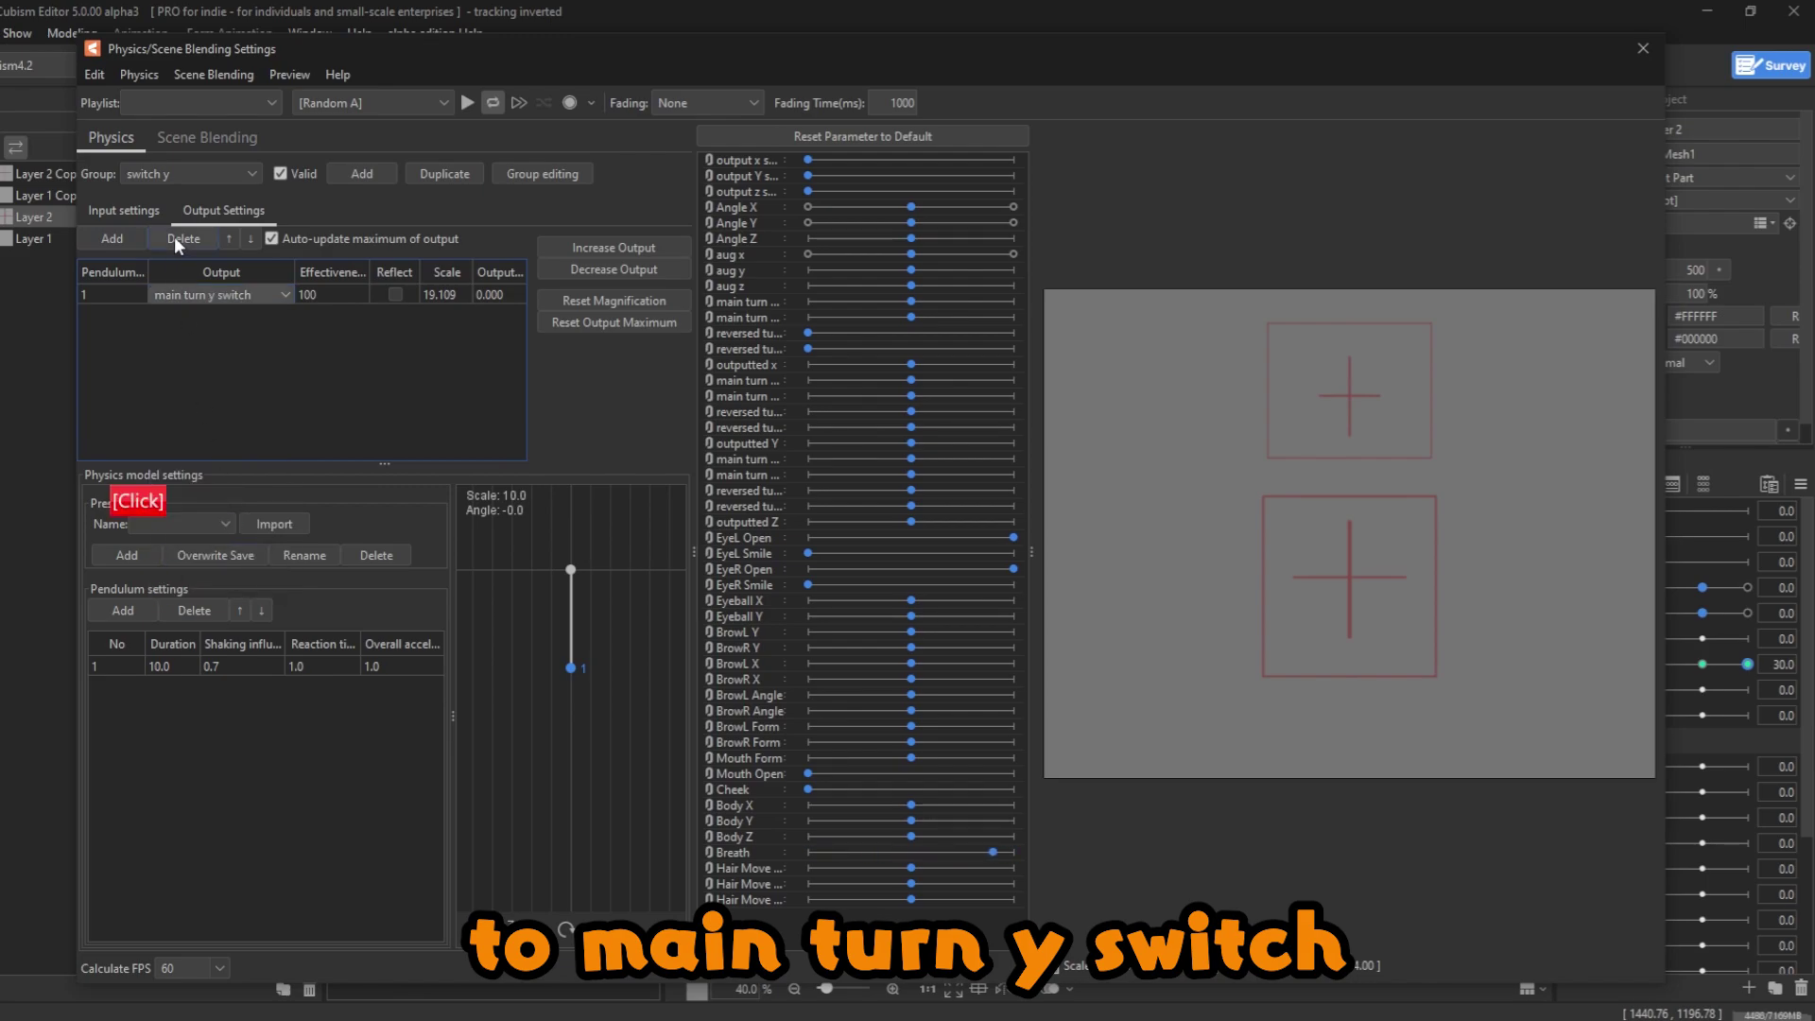
- Set the switch z group's input to output z switches and its output to main turn Z switch
left_click(163, 172)
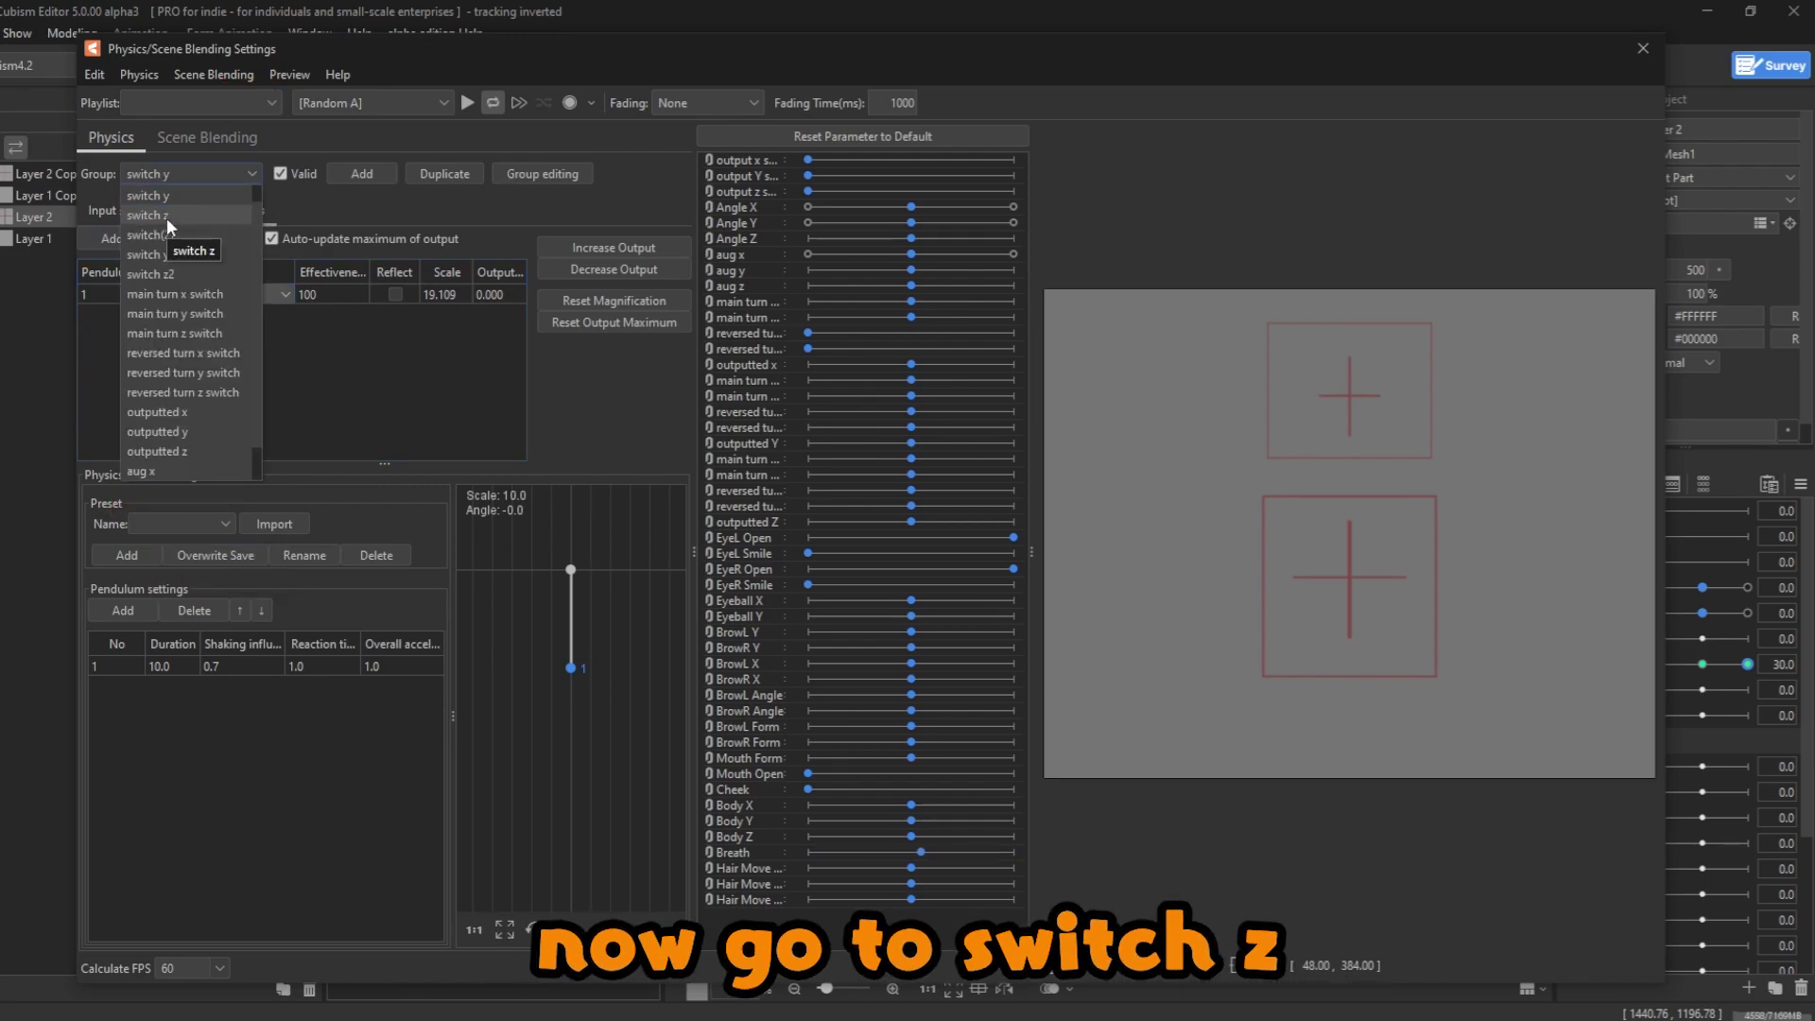
left_click(167, 217)
left_click(124, 212)
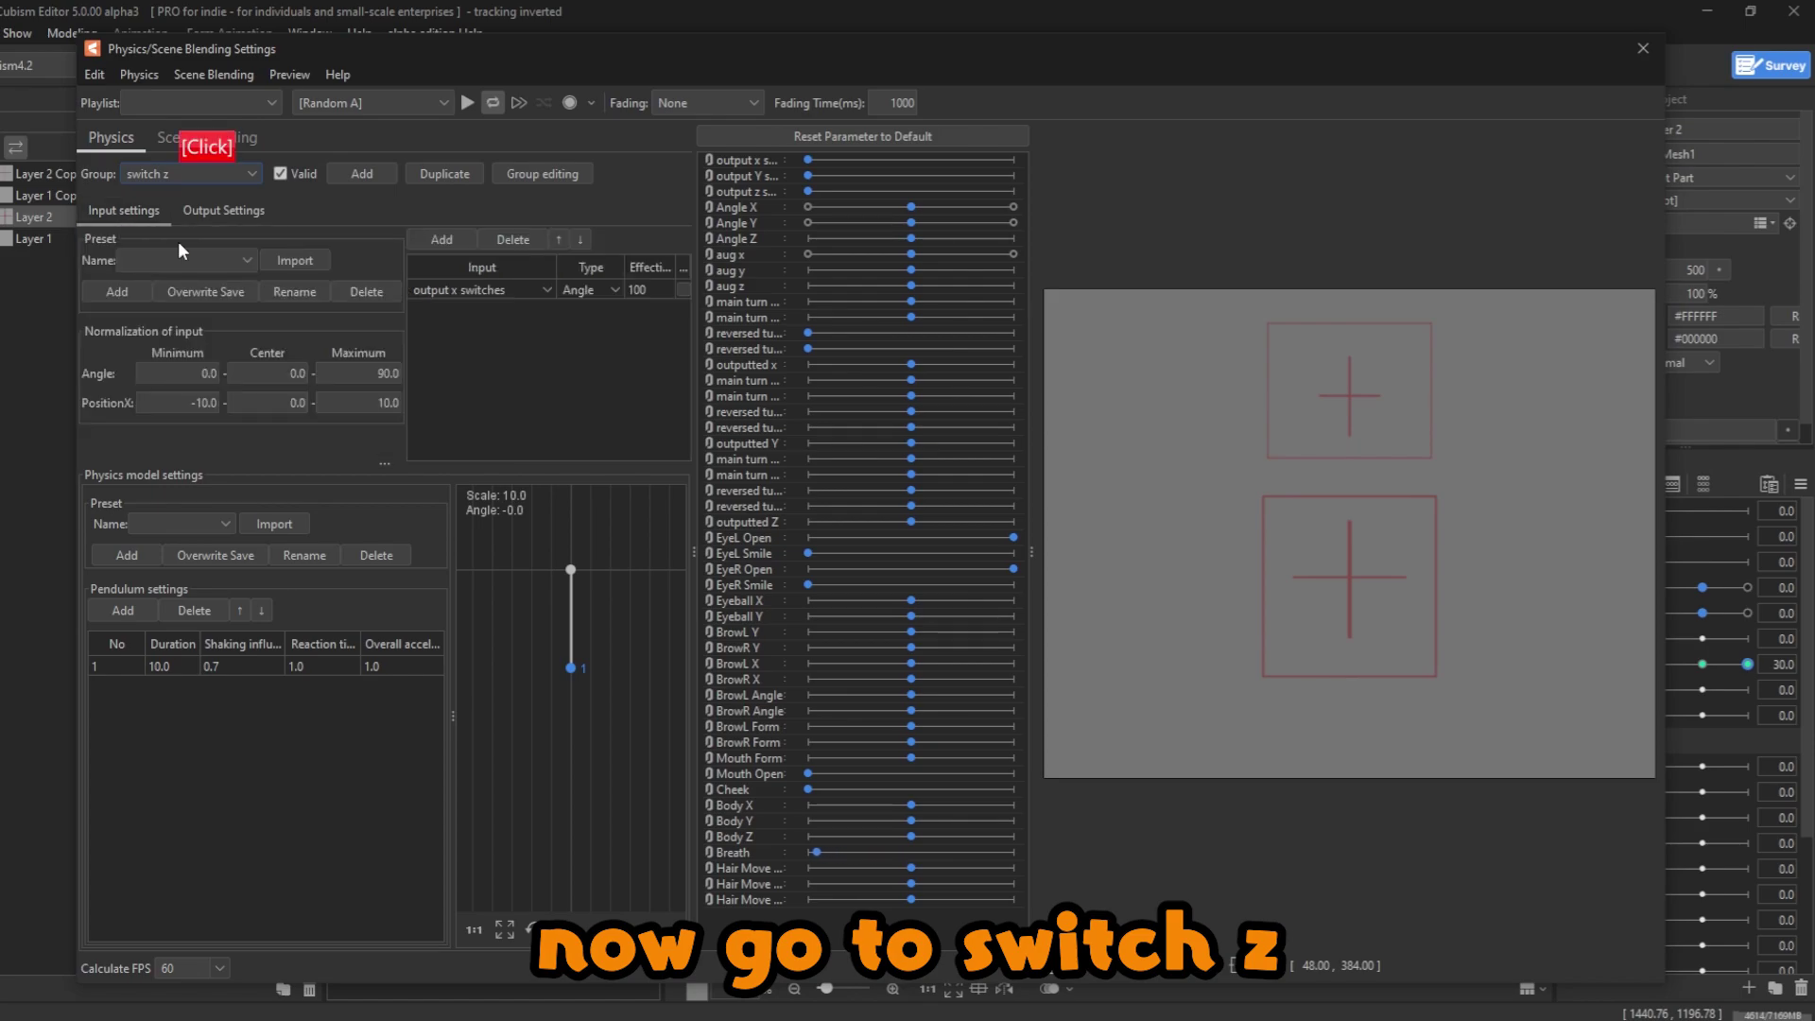
left_click(491, 287)
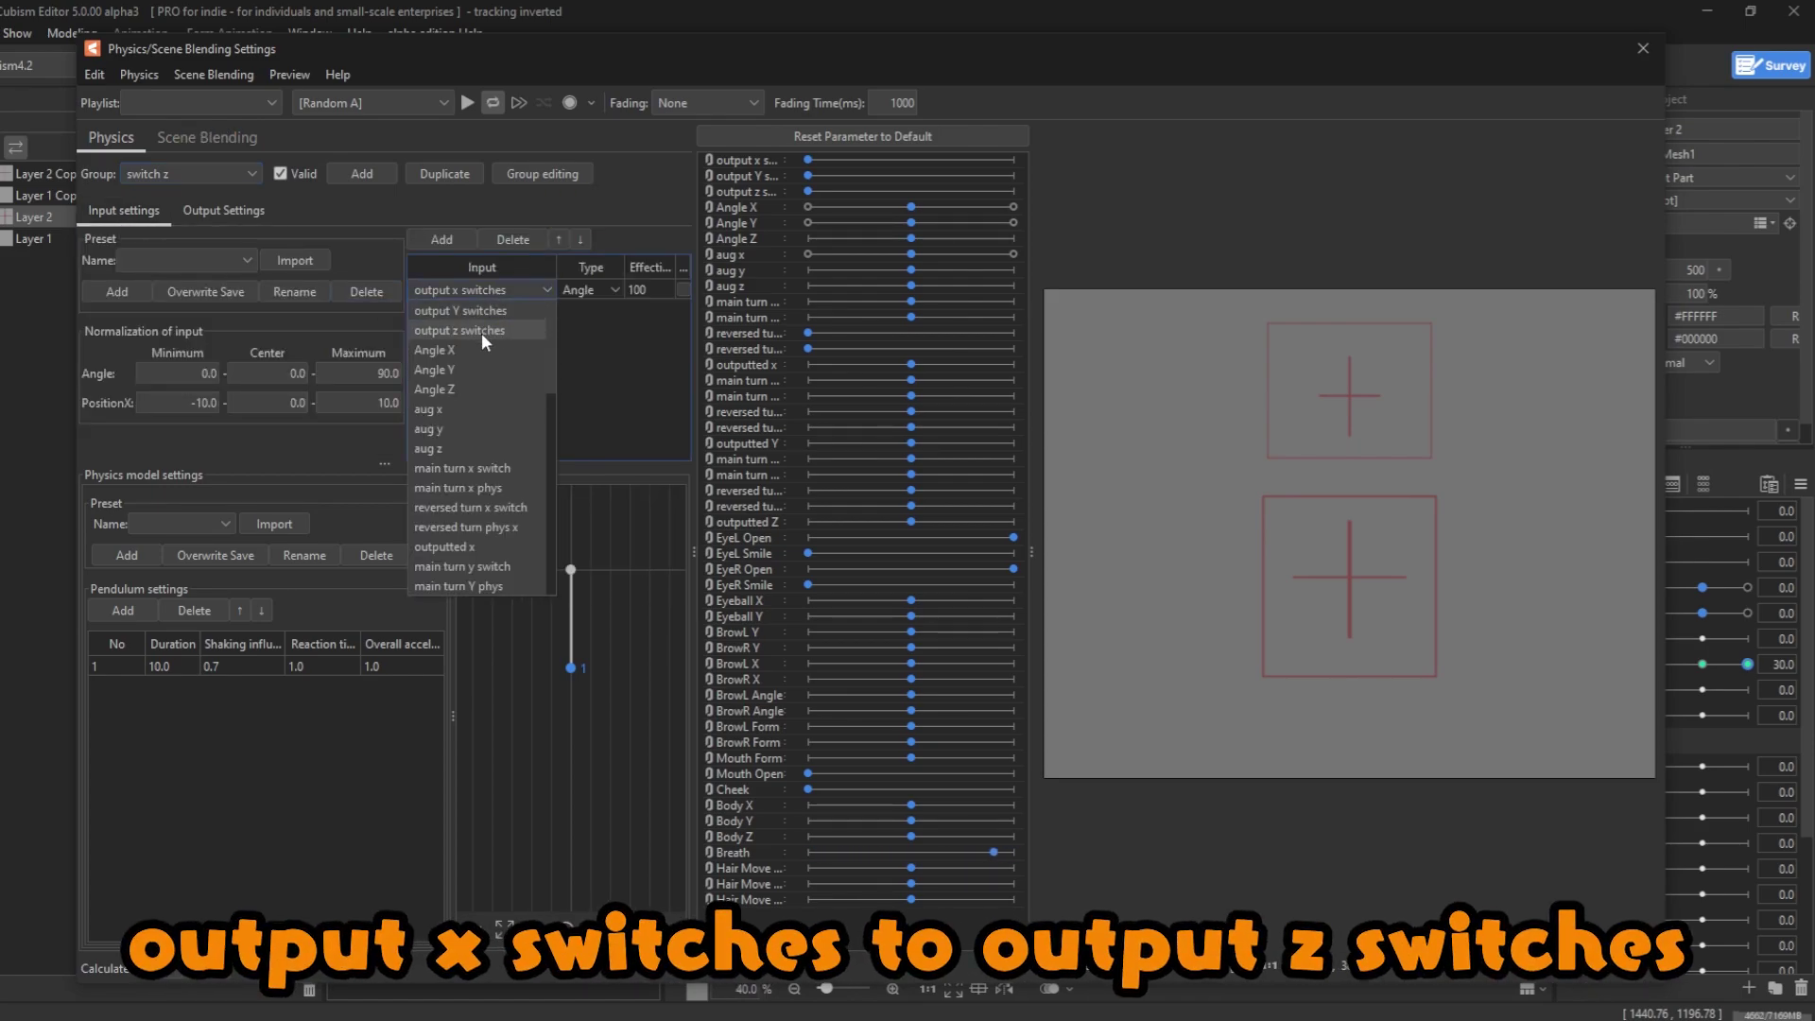
left_click(482, 331)
left_click(189, 212)
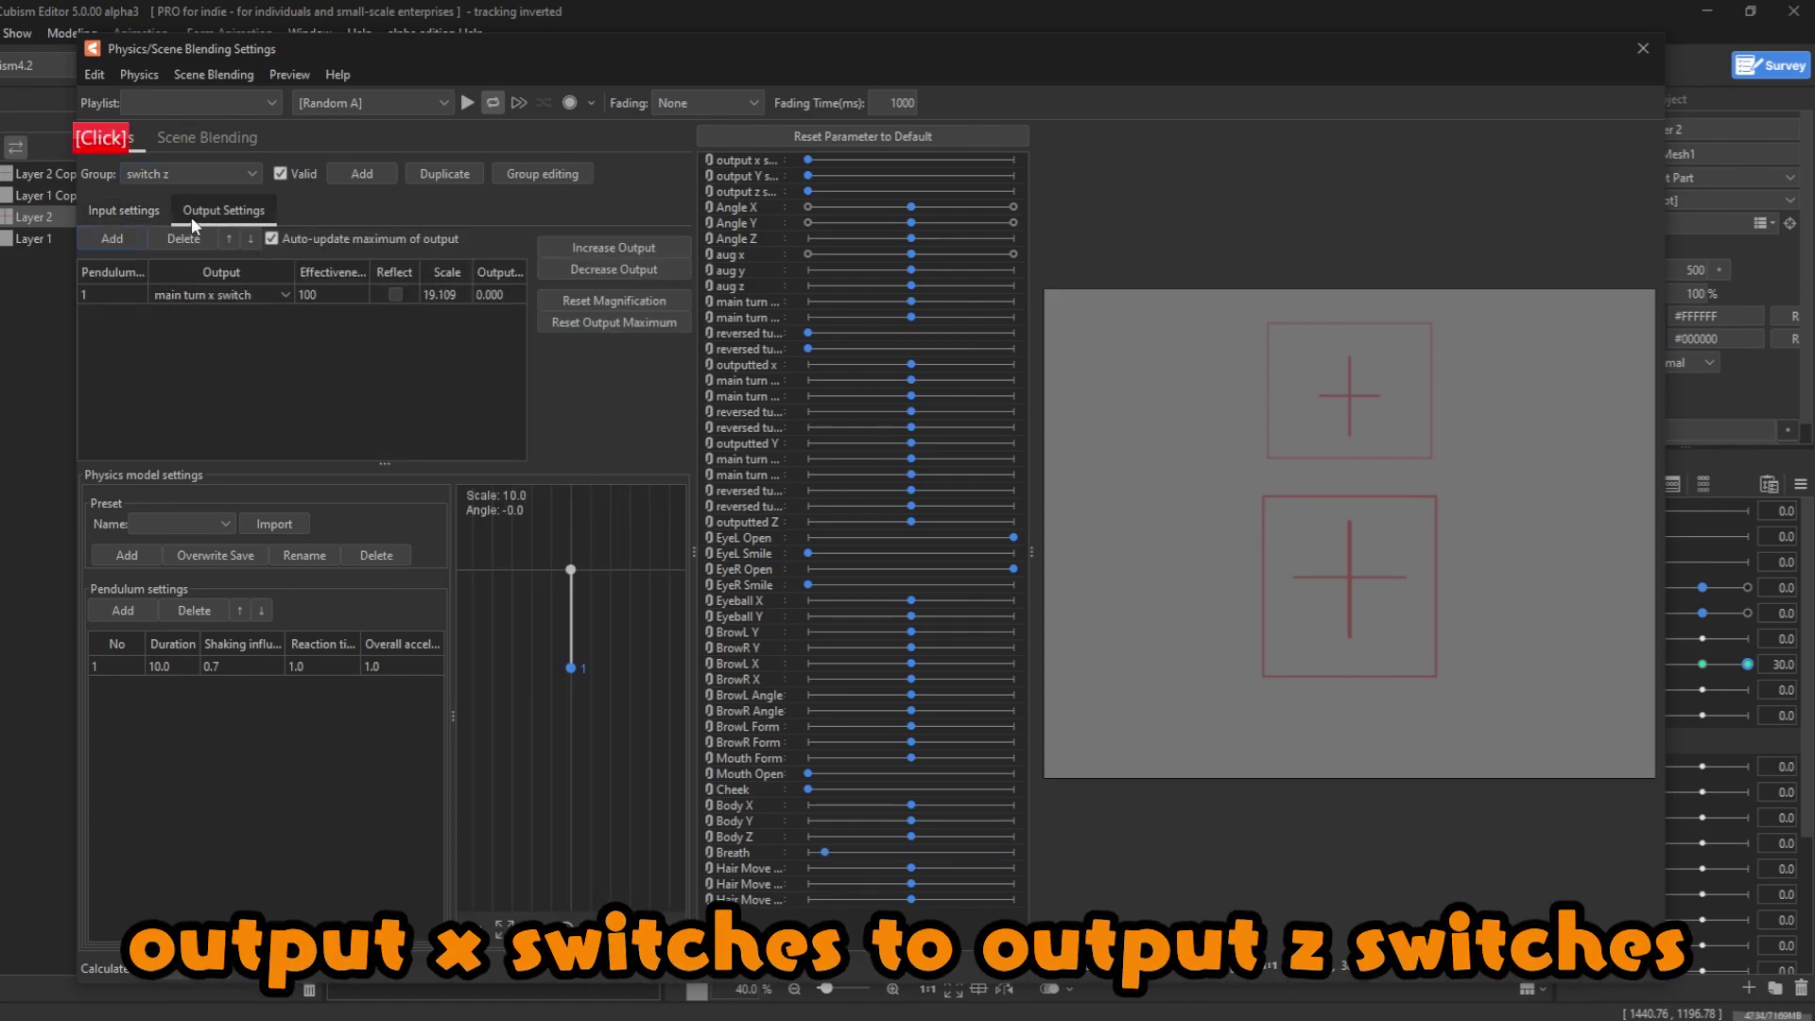
left_click(193, 295)
scroll(224, 468, "down", 2)
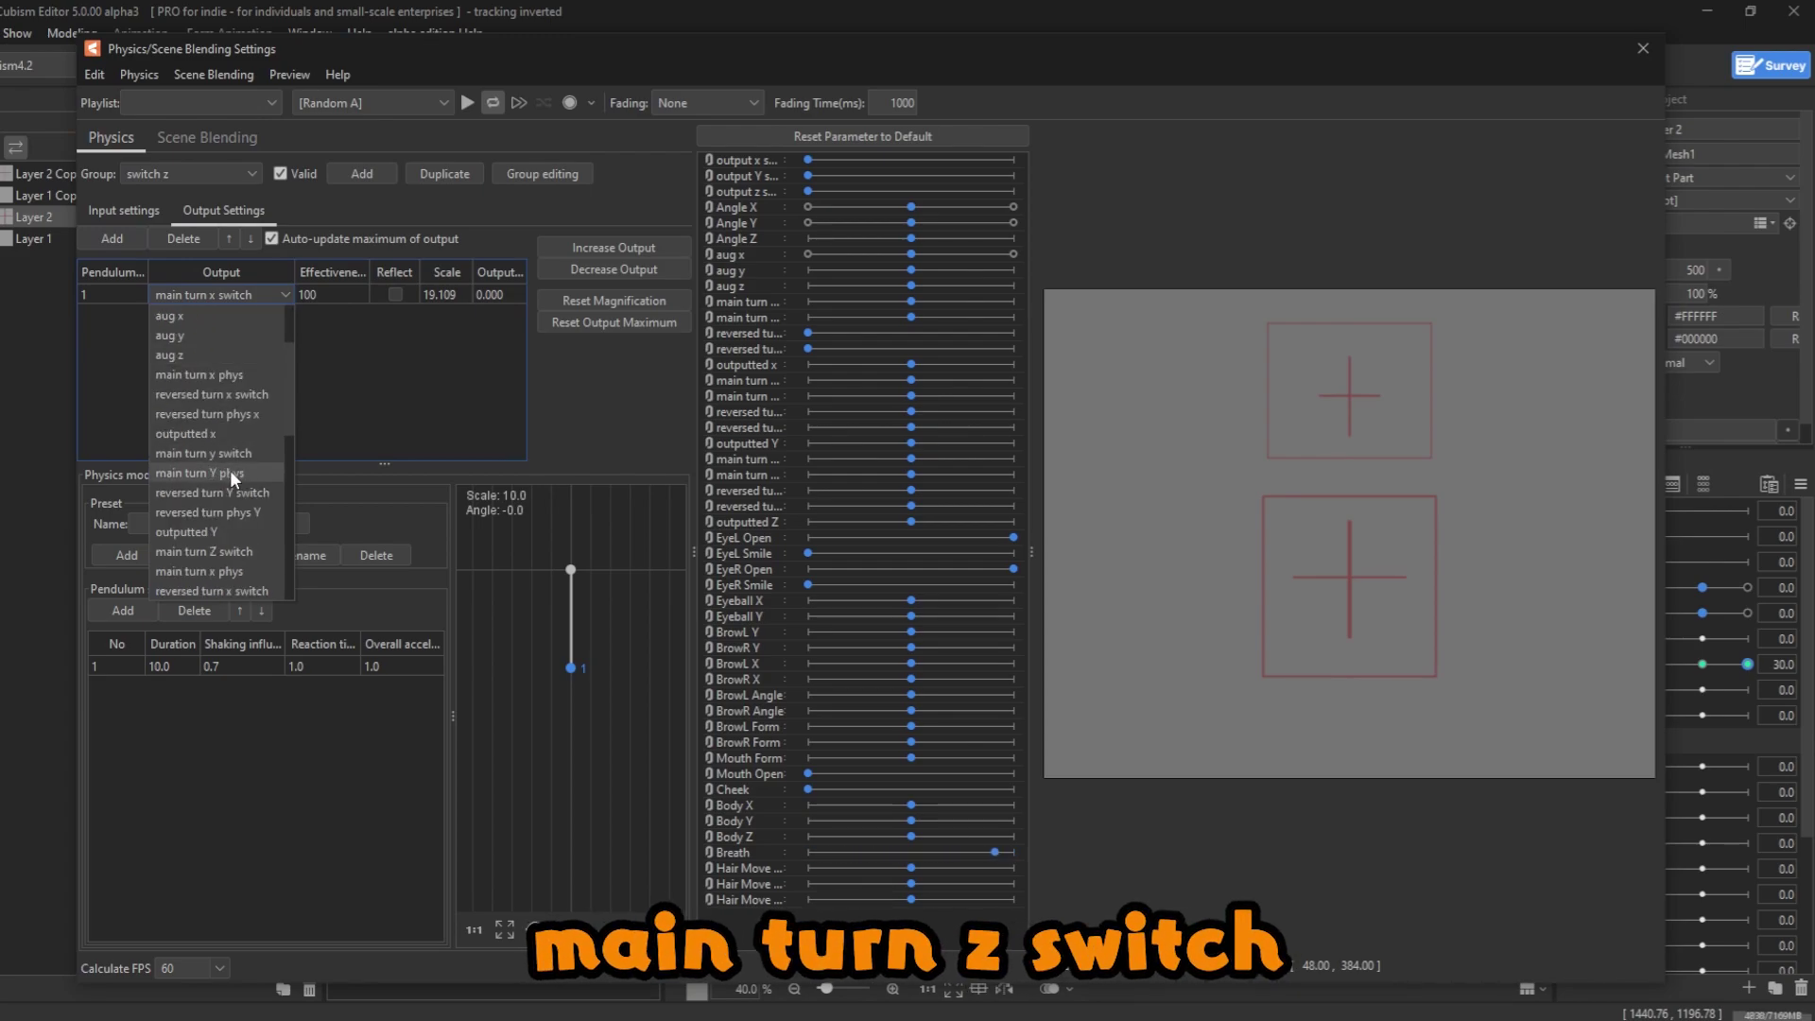
left_click(251, 552)
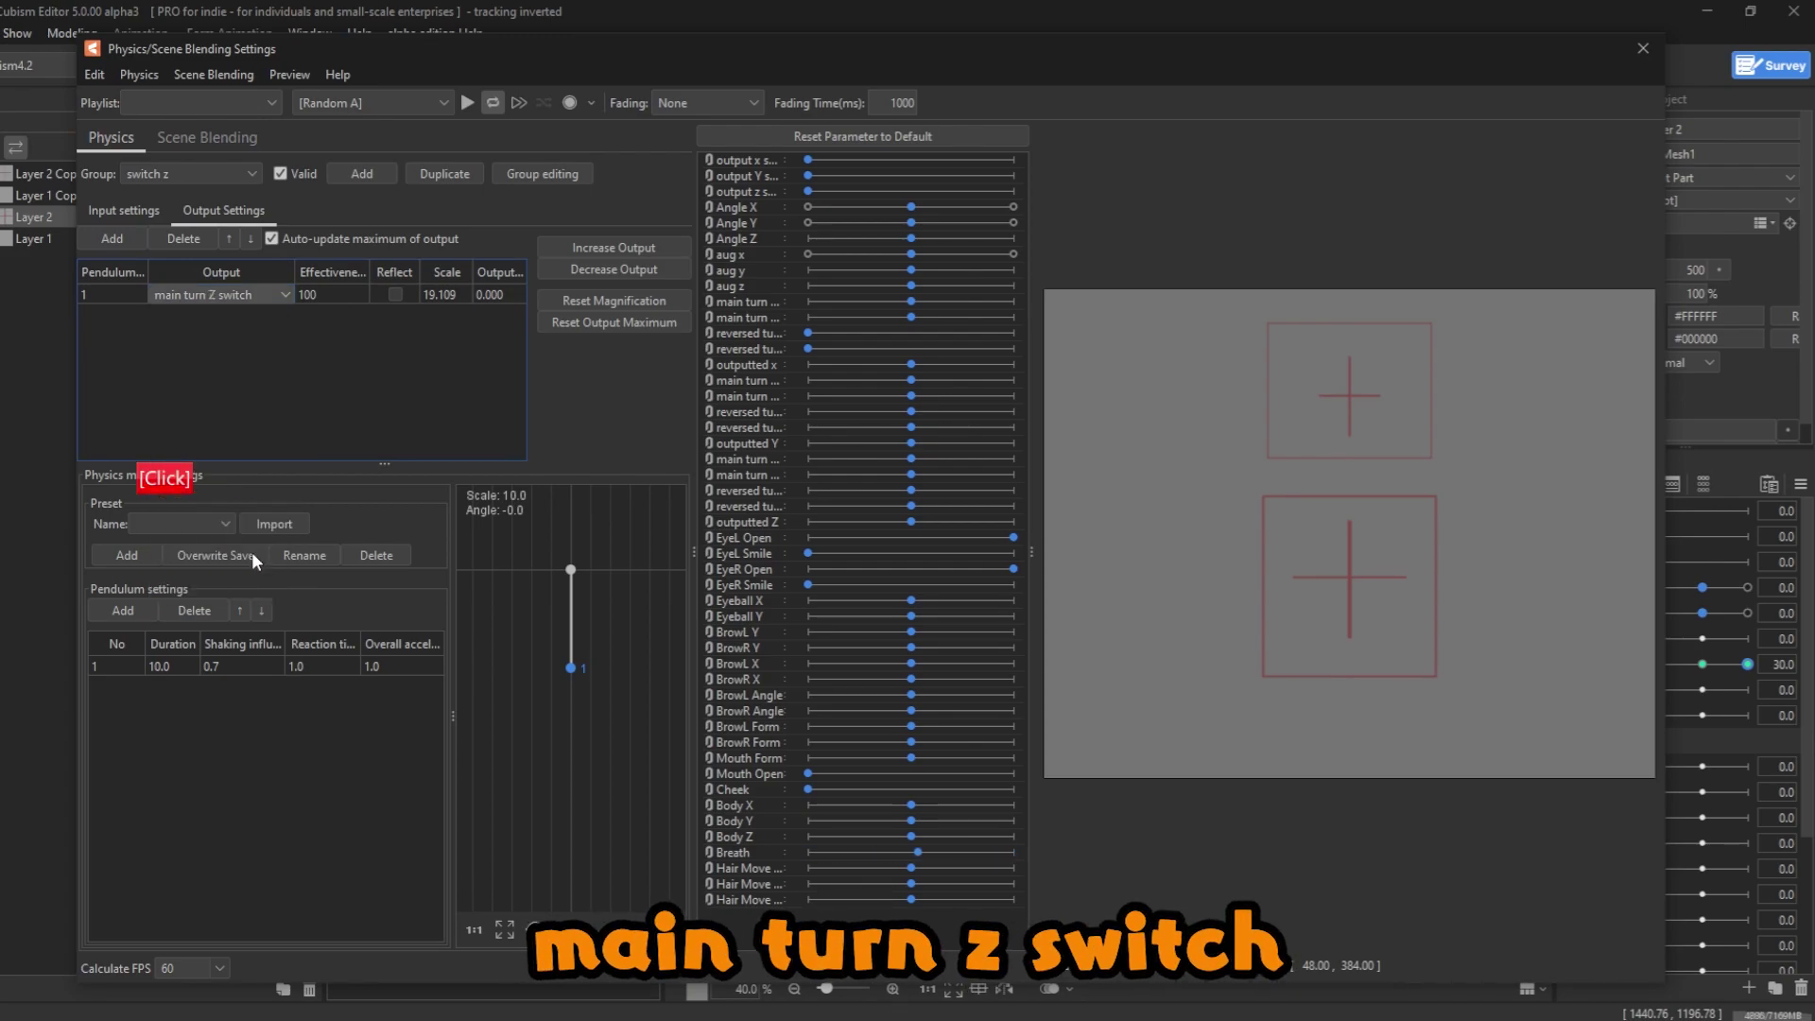
- Check the input and output assignments of the original switch(2) group and the input of the original switch group
left_click(178, 174)
left_click(173, 233)
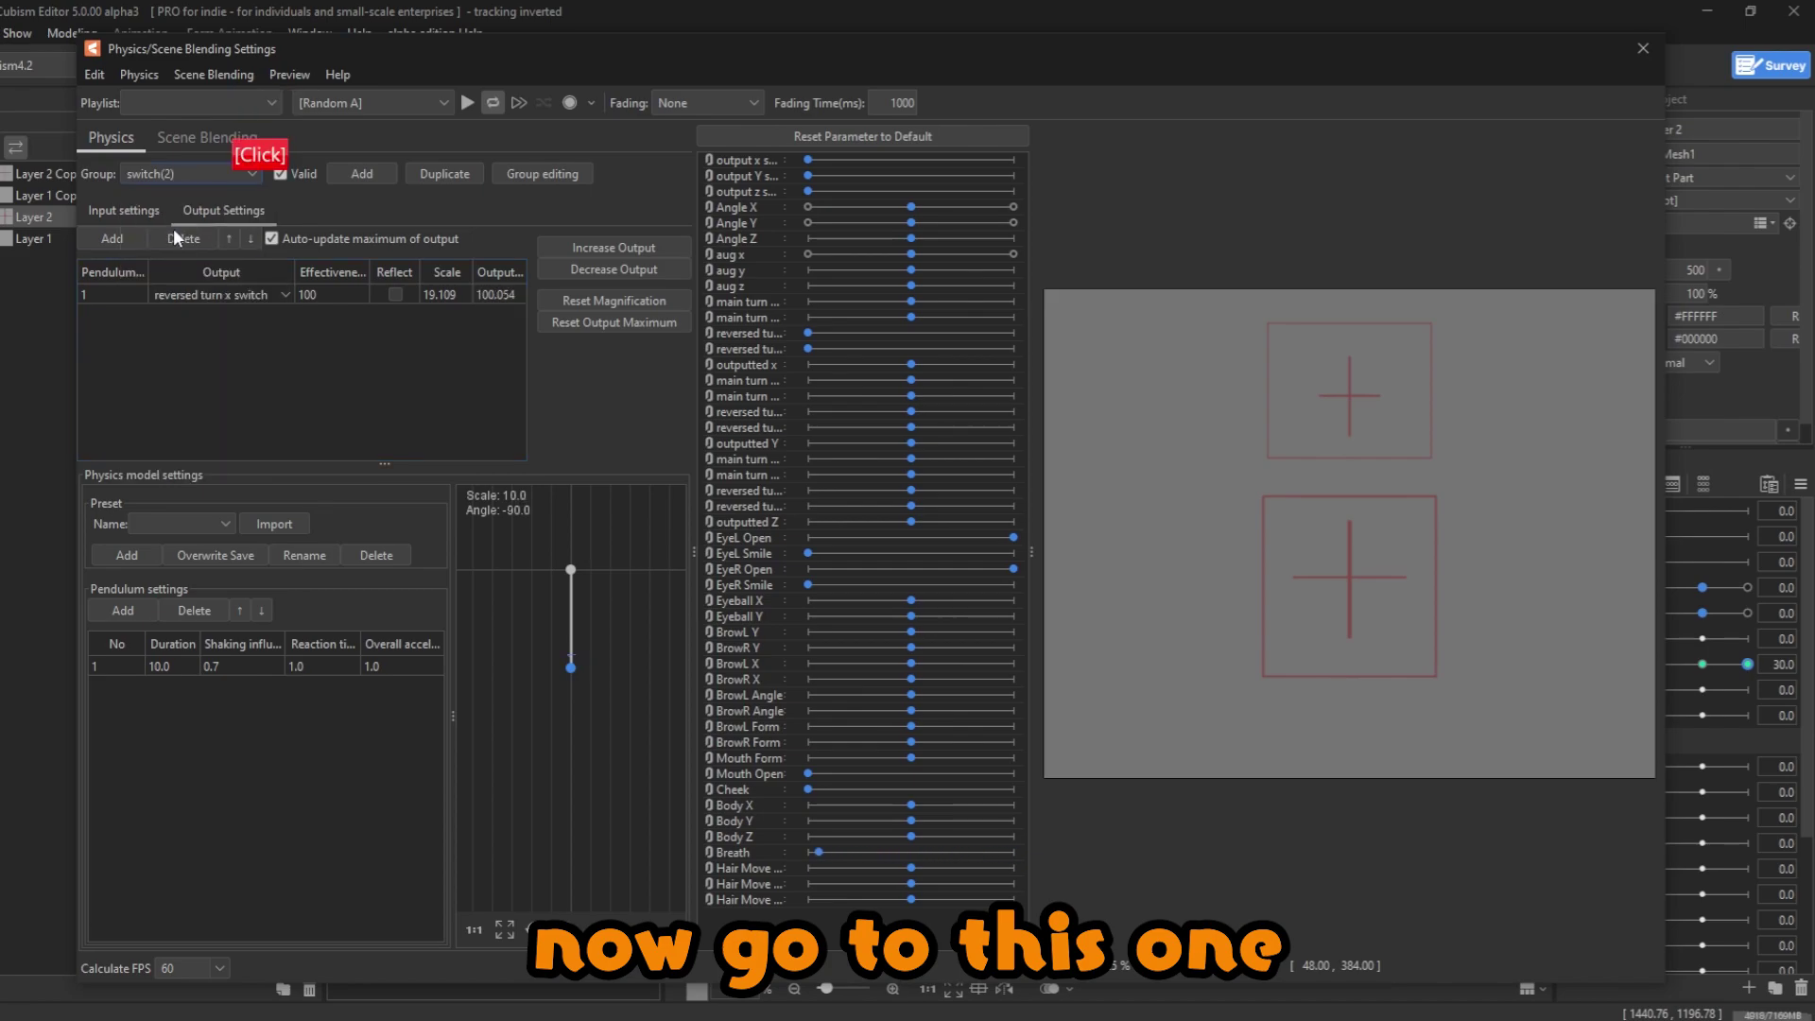
left_click(123, 211)
left_click(481, 293)
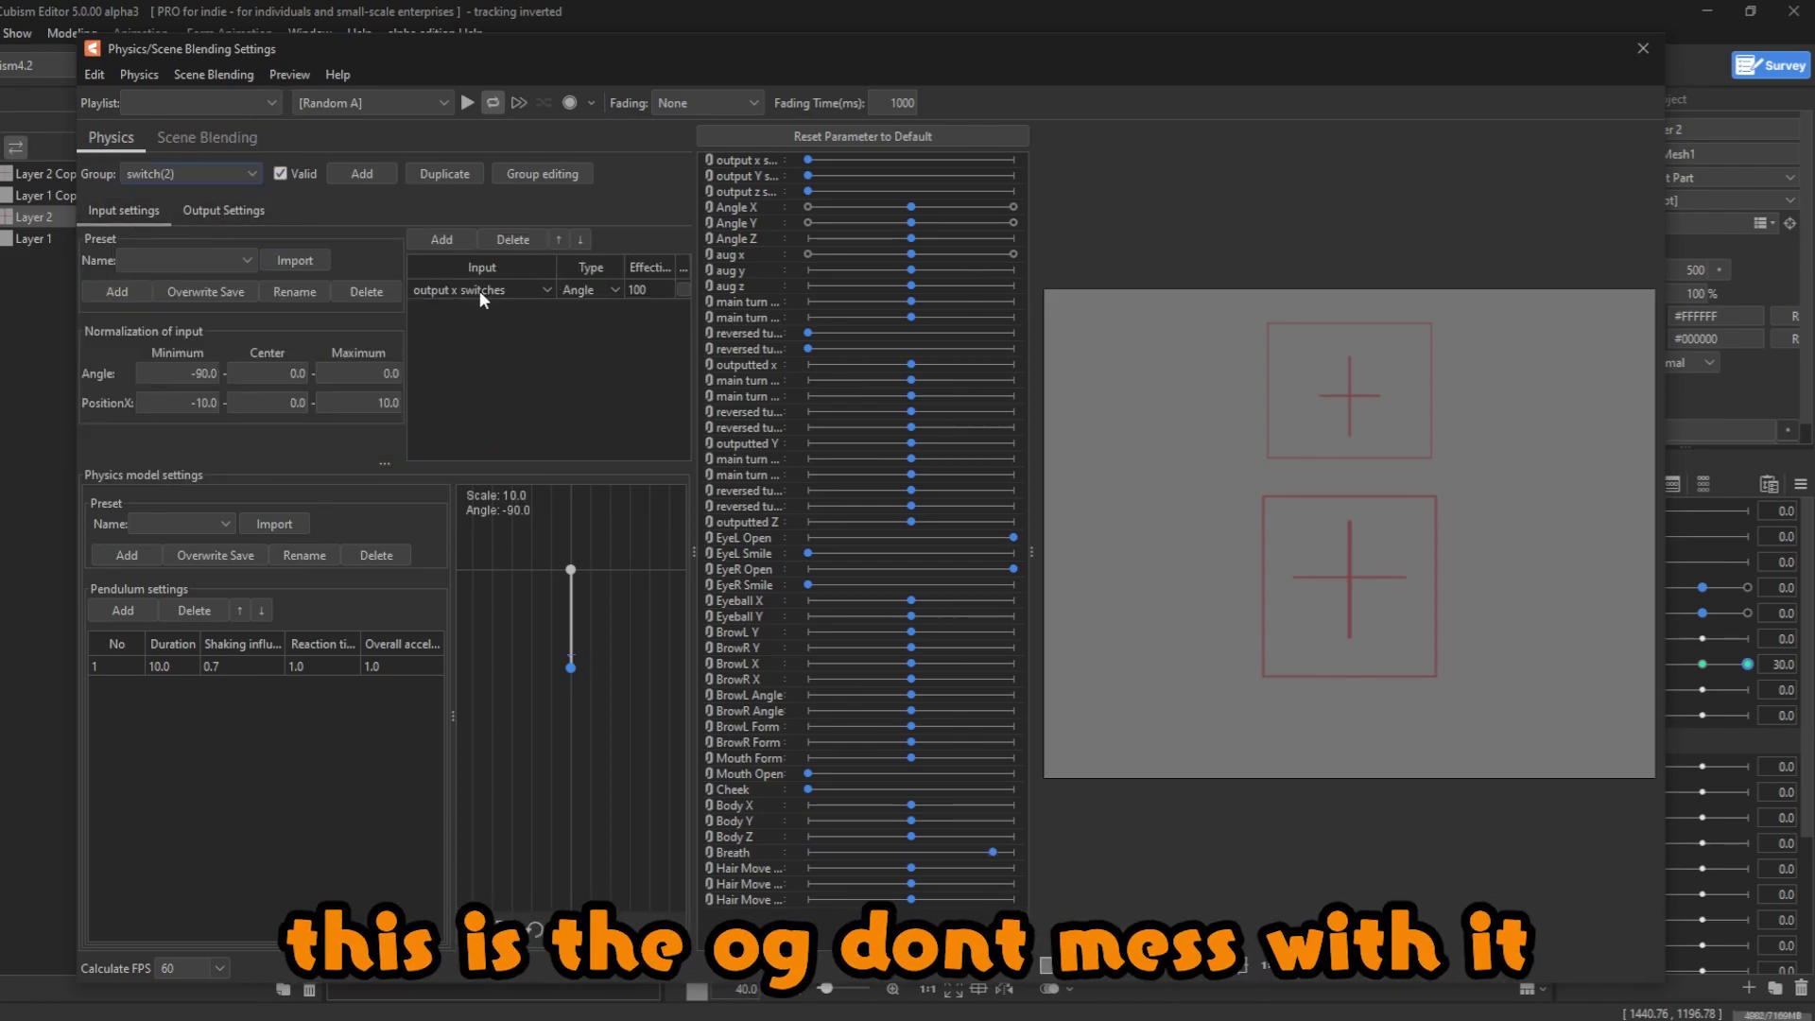
left_click(166, 176)
scroll(180, 222, "up", 2)
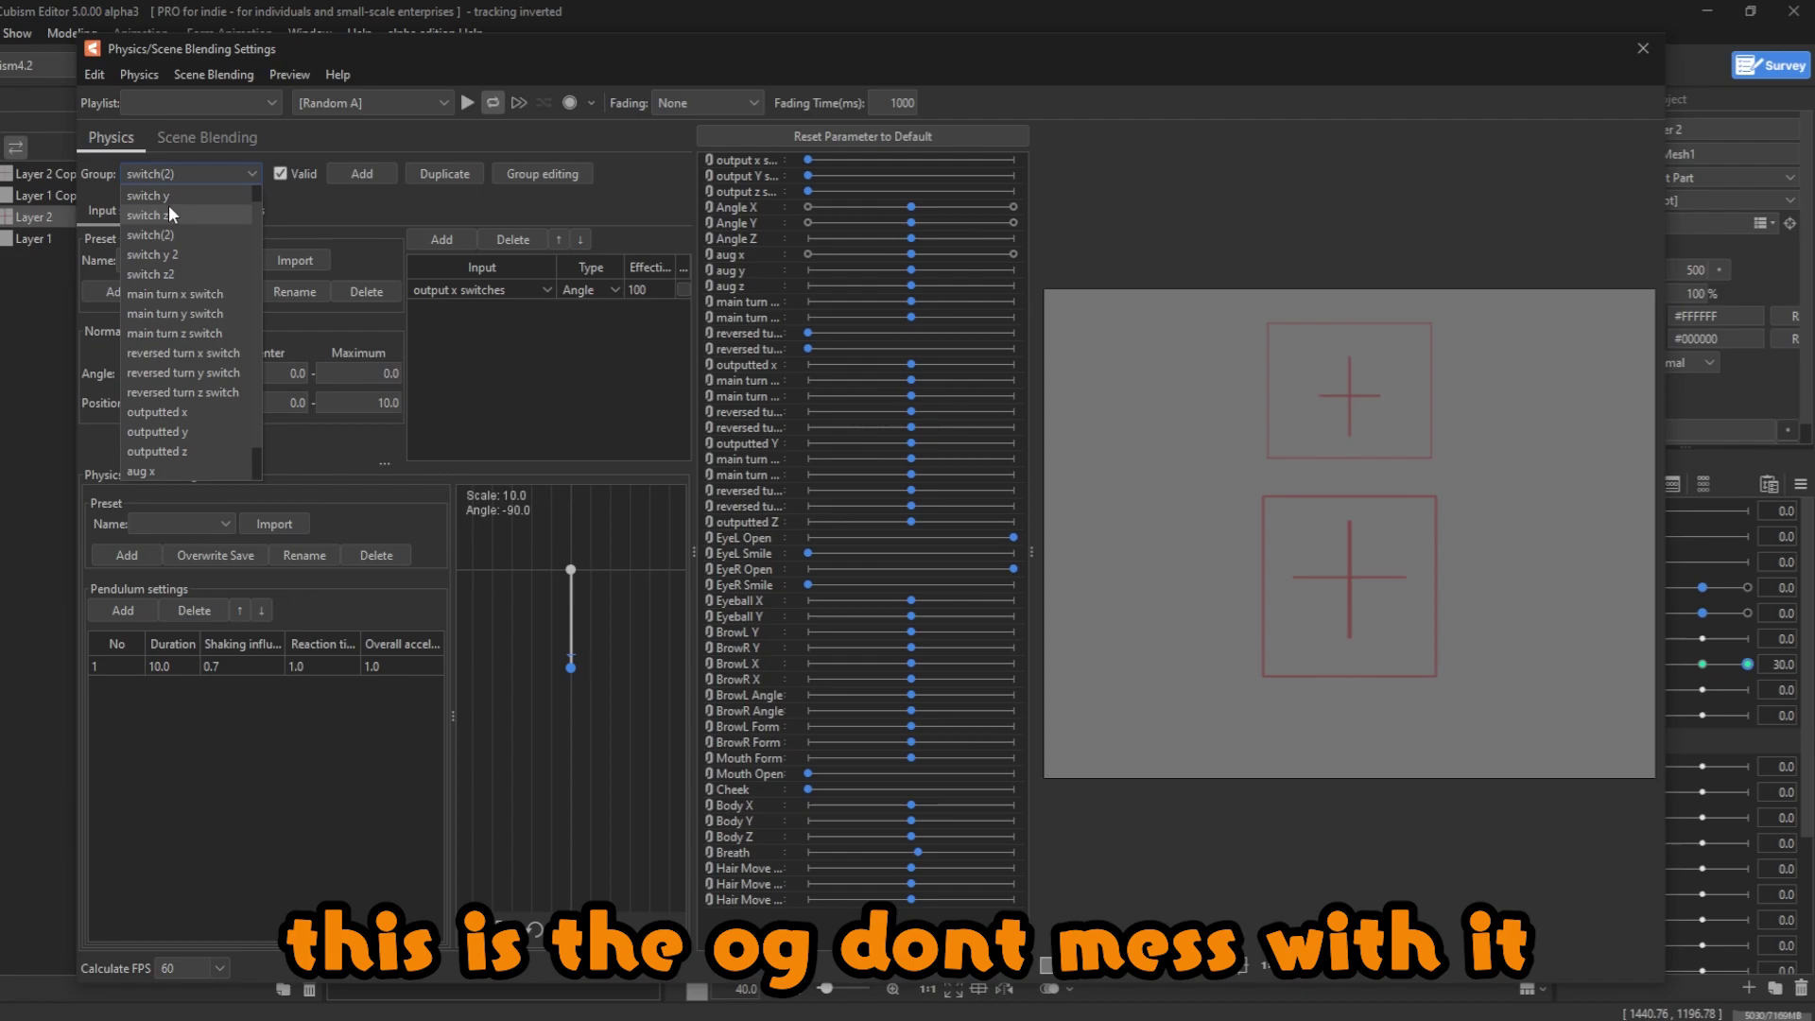
left_click(170, 198)
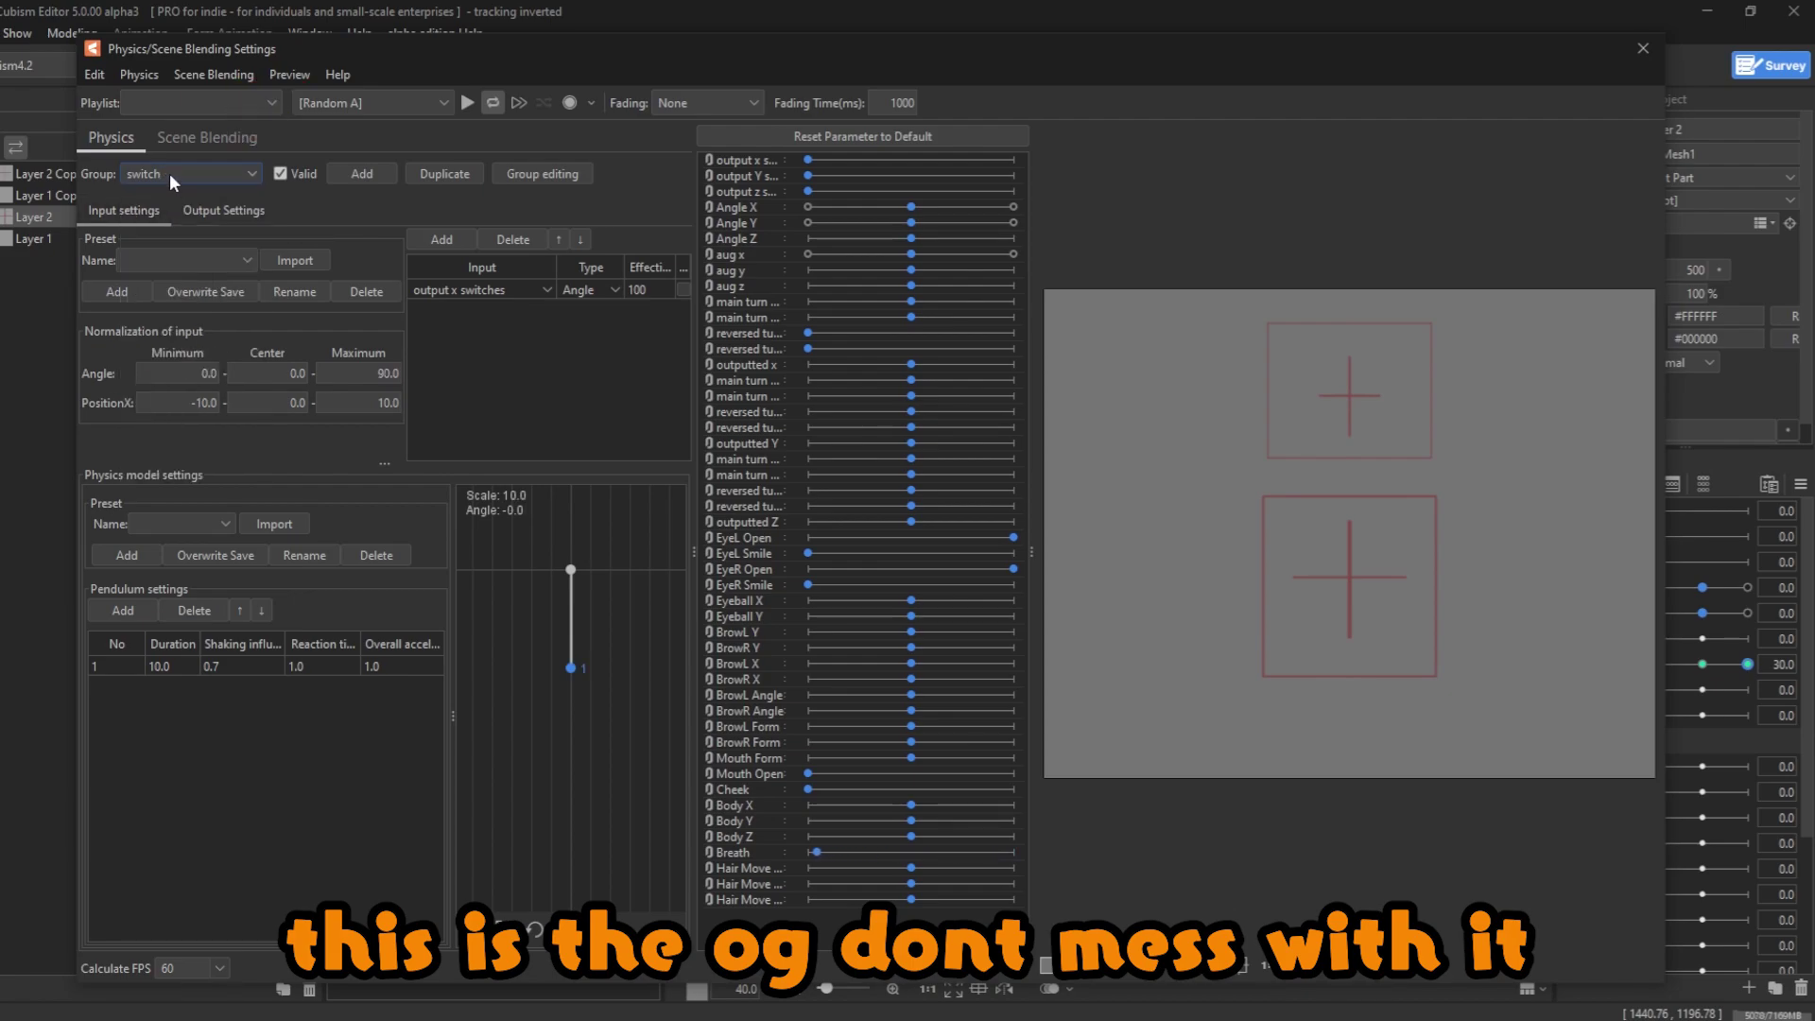
- Set the switch y 2 group's input to output Y switches and its output to reversed turn Y switch
left_click(168, 173)
left_click(174, 273)
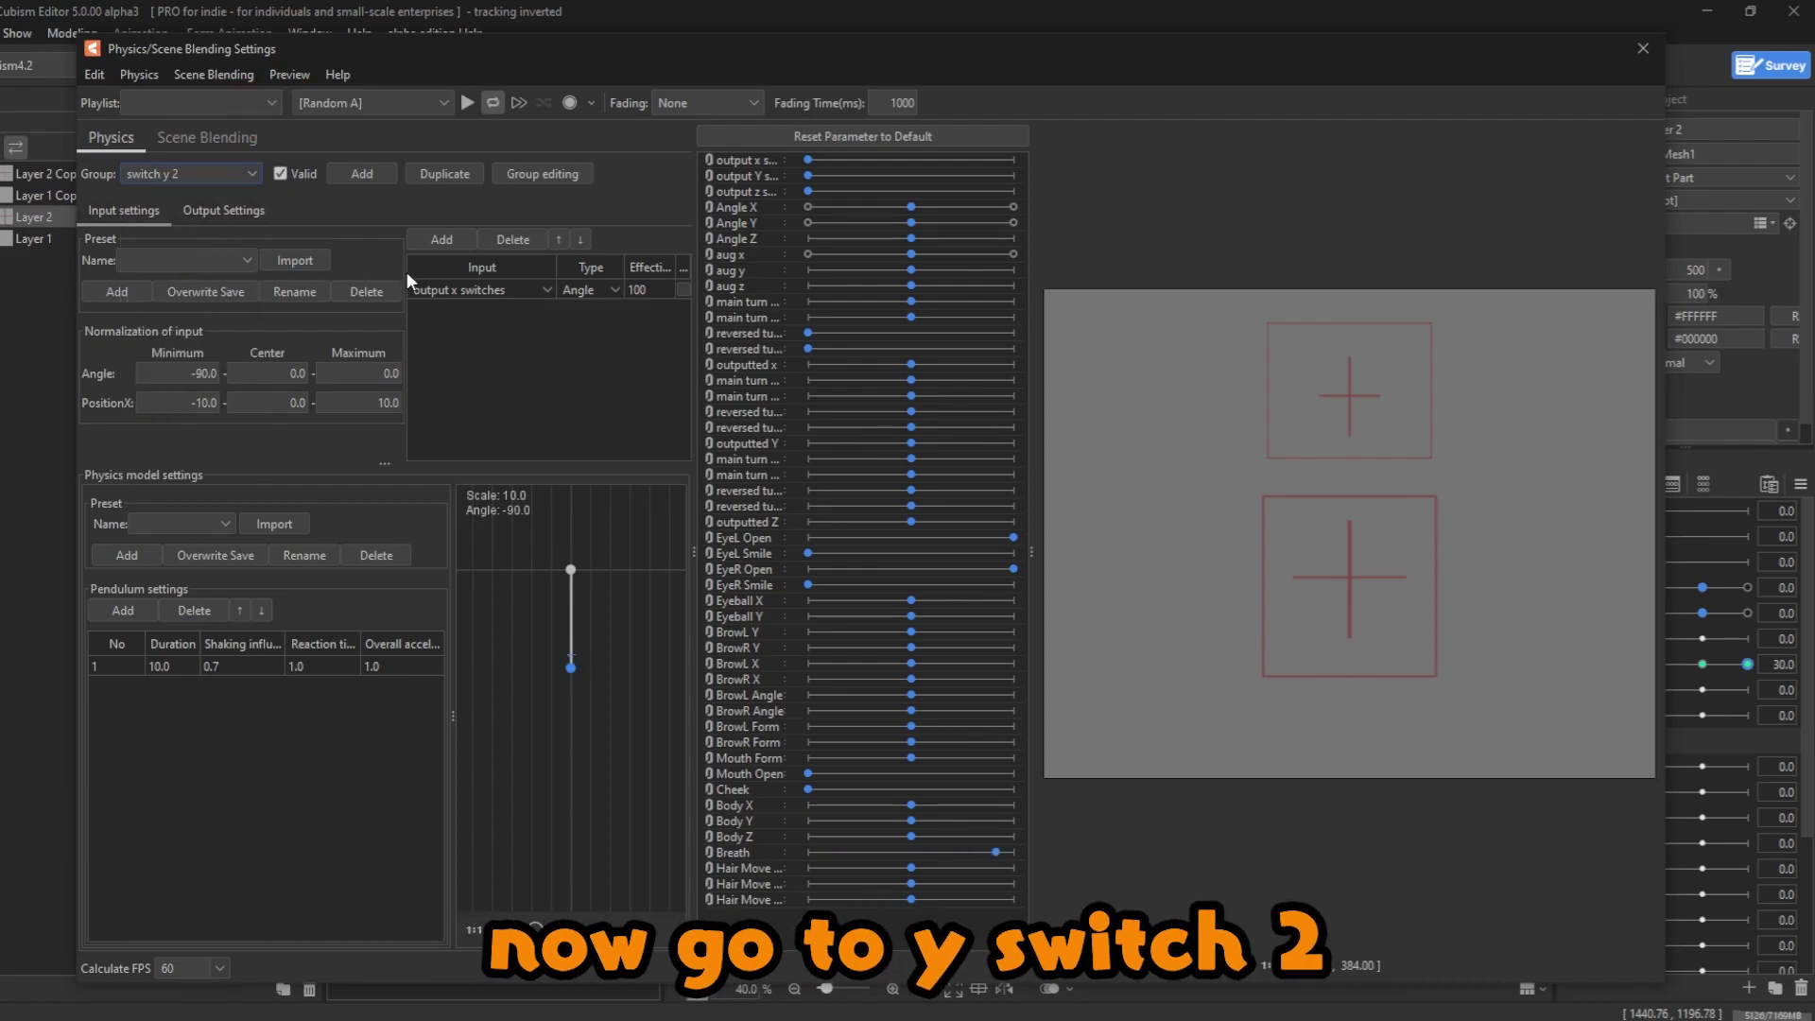
left_click(428, 291)
left_click(467, 311)
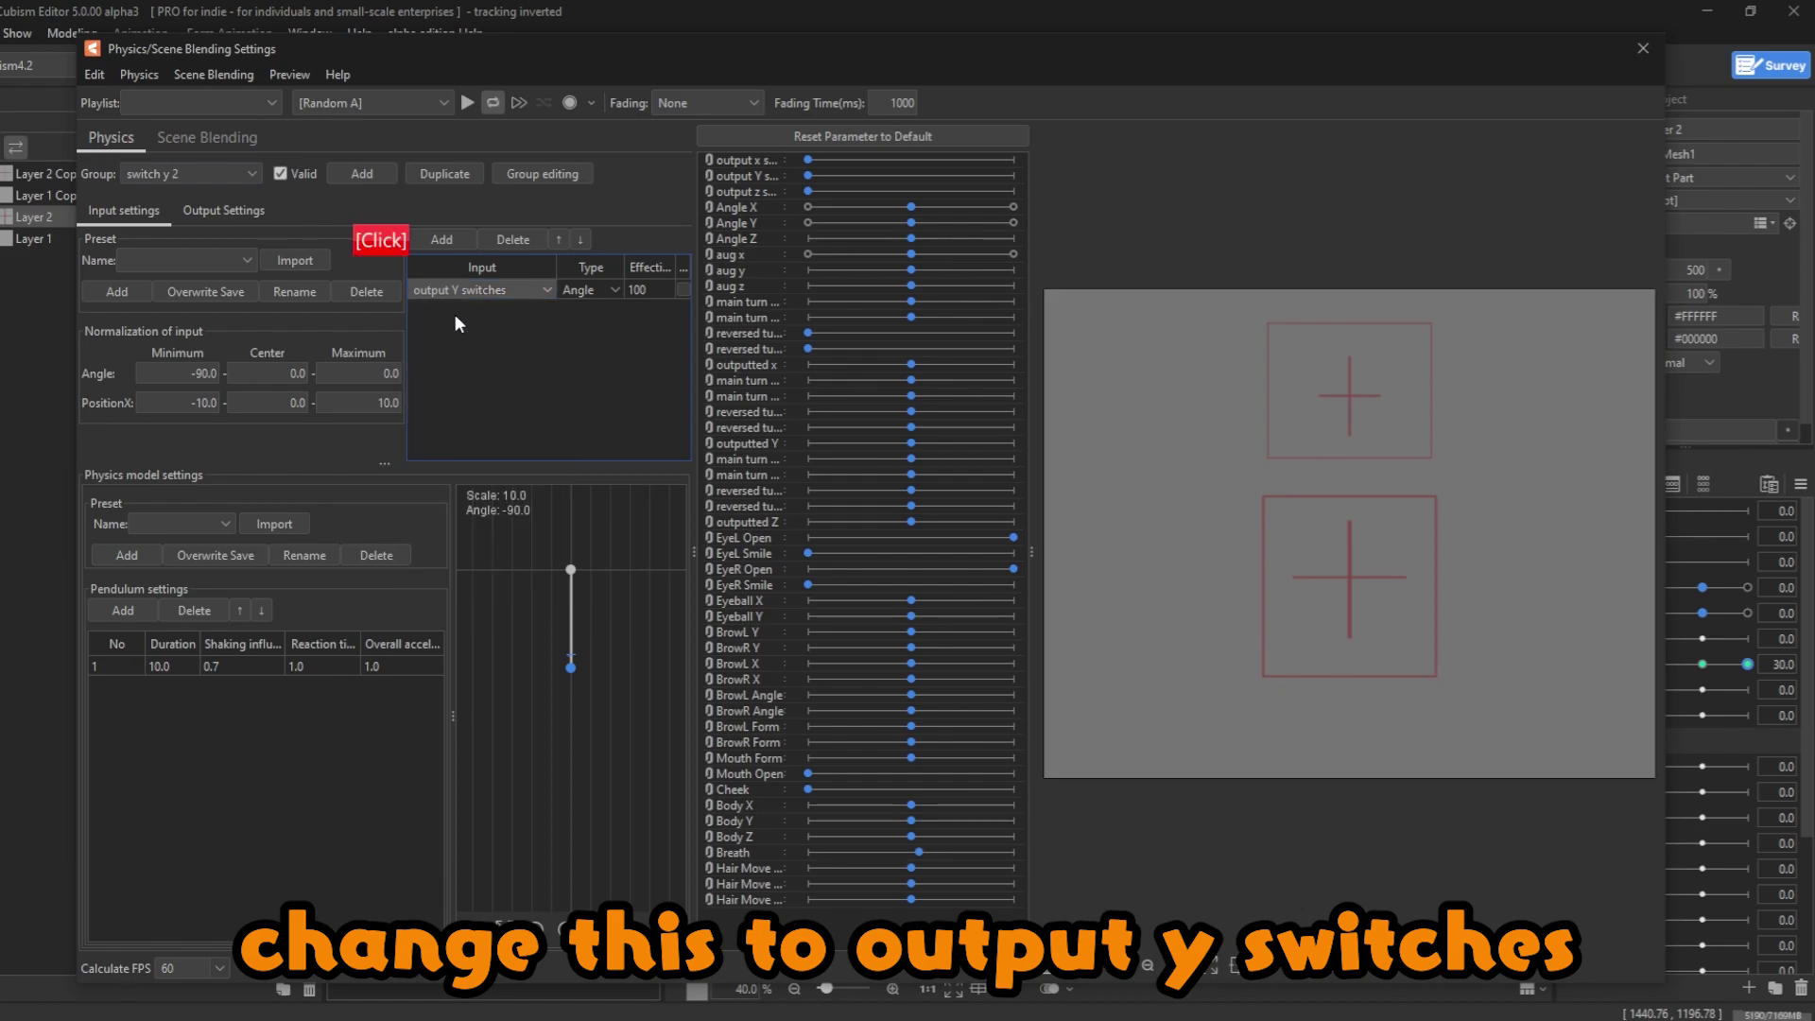
left_click(222, 214)
left_click(229, 293)
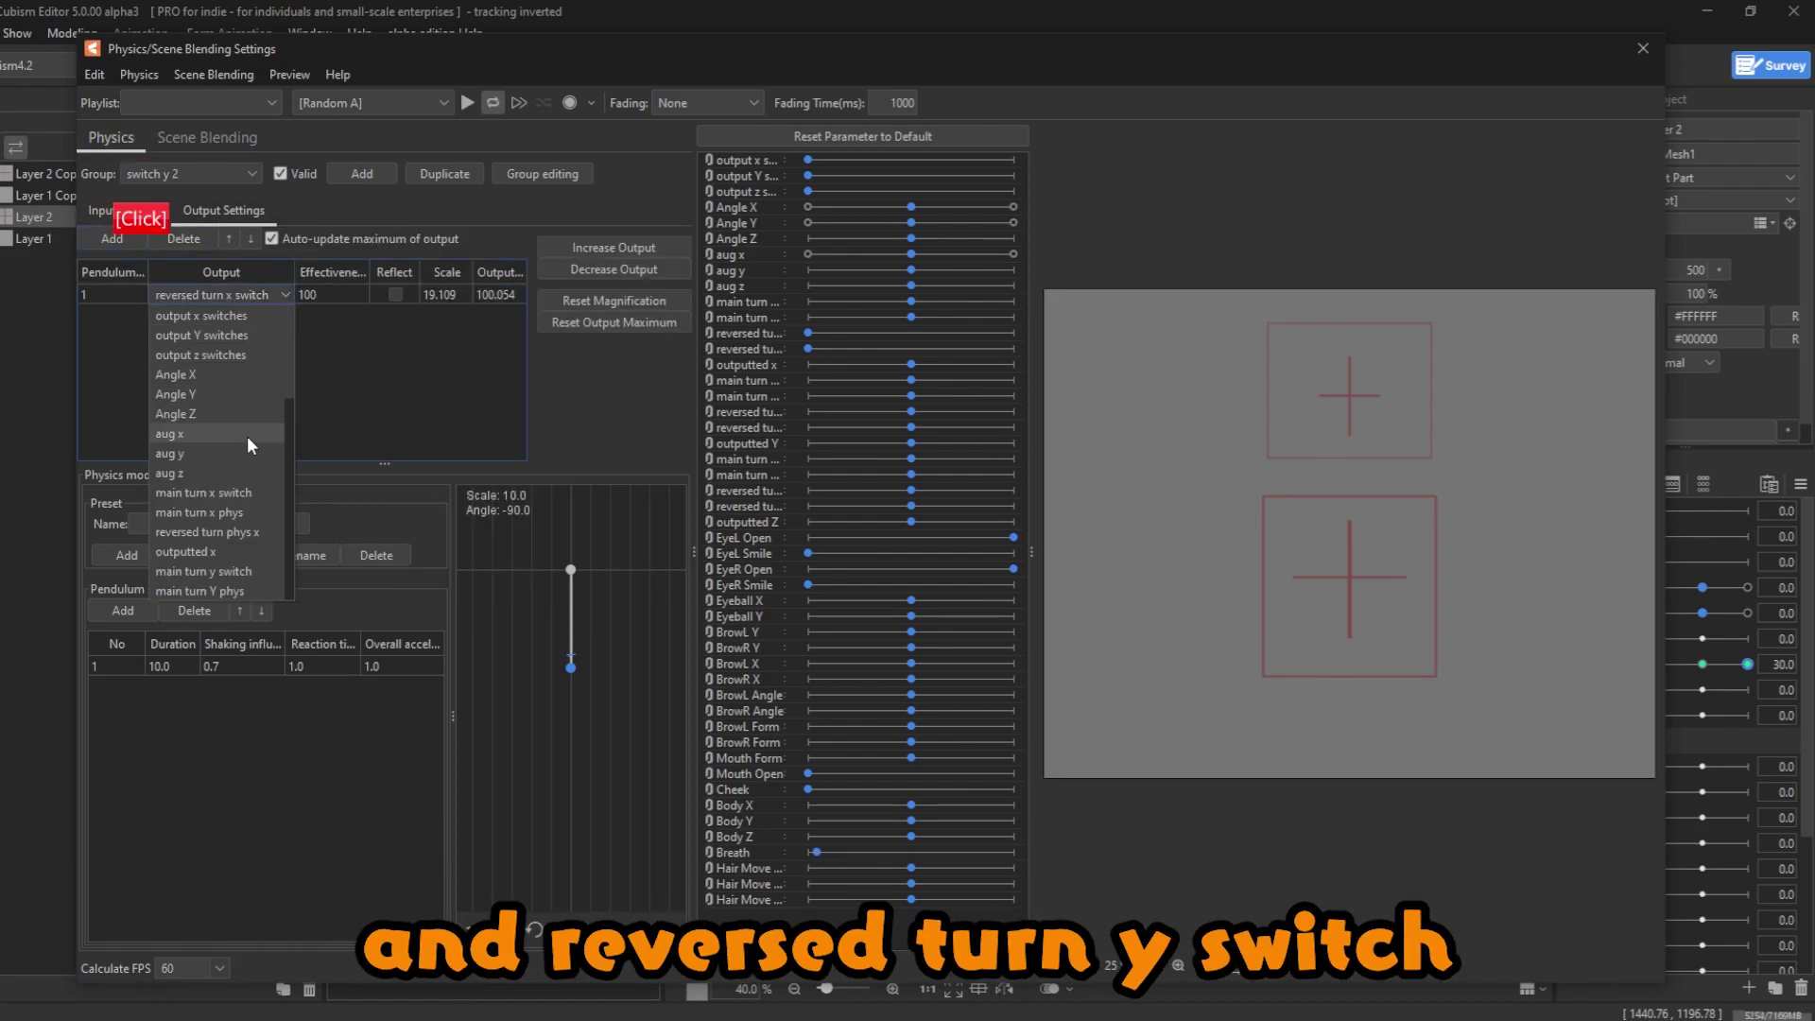
scroll(242, 577, "down", 1)
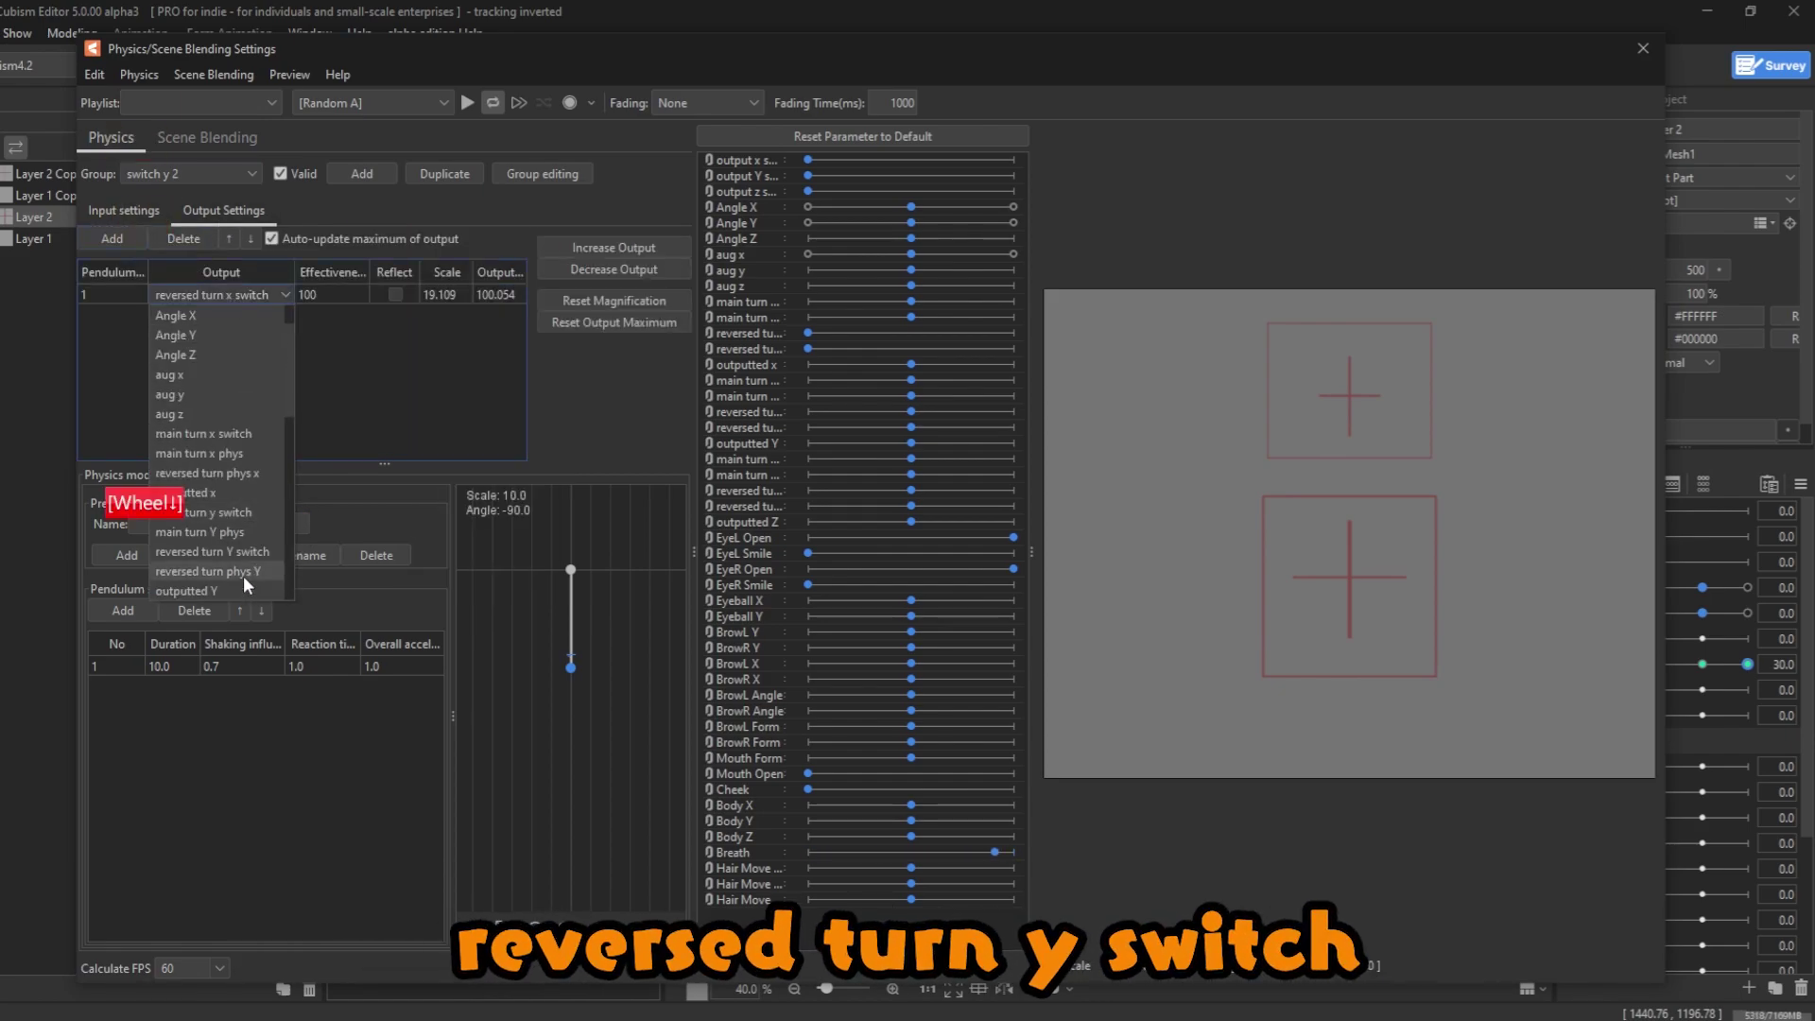
left_click(263, 553)
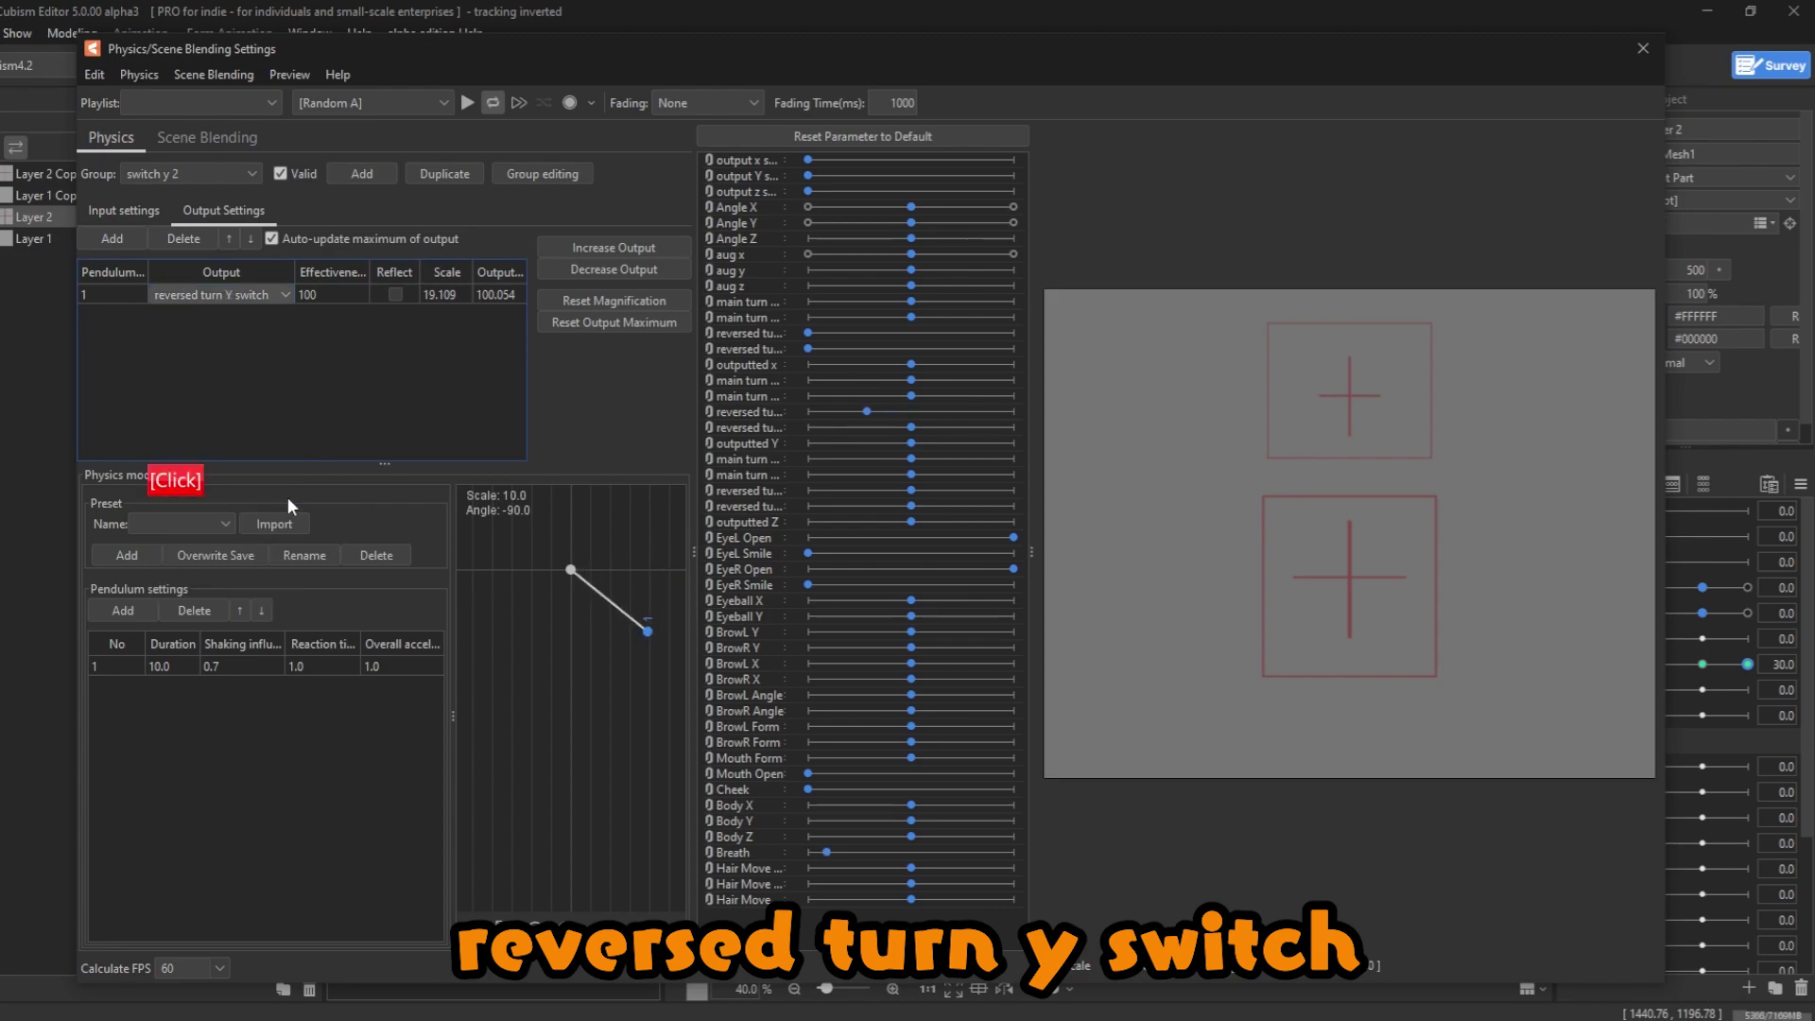
- Set the switch z2 group's input to output z switches and its output to the reversed turn x switch entry among the Z parameters
left_click(168, 172)
left_click(166, 293)
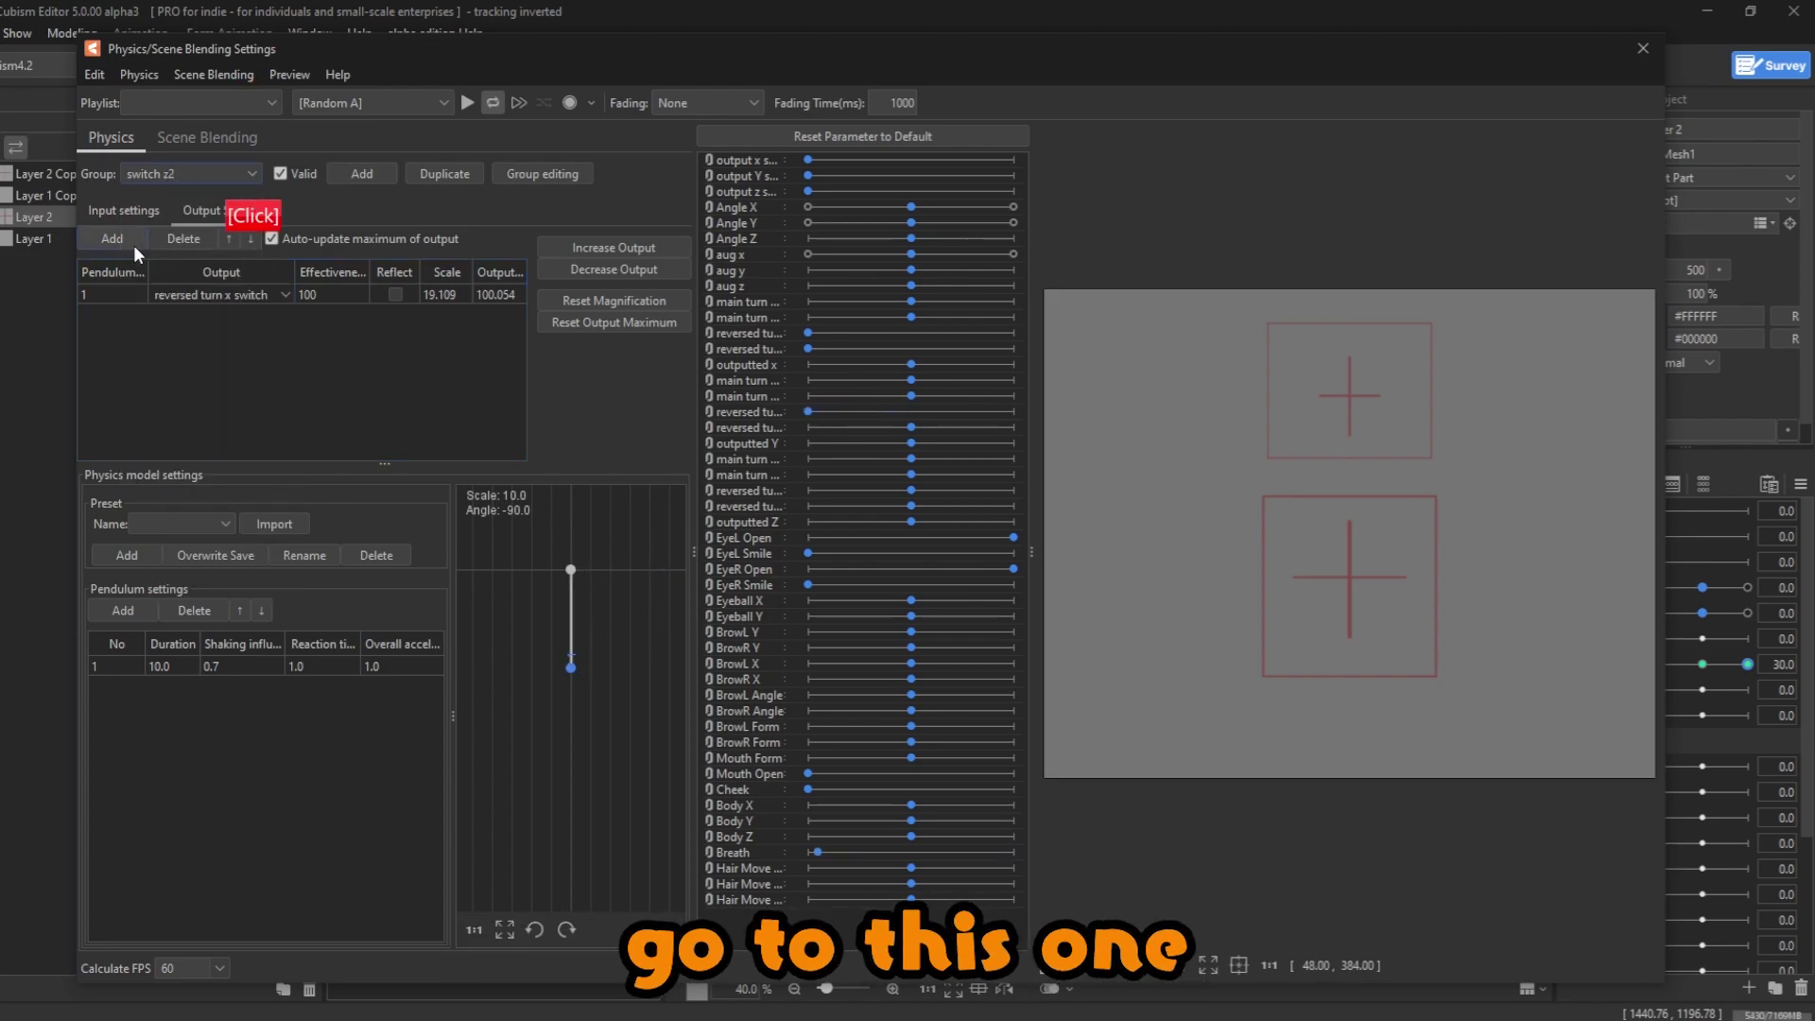
left_click(131, 208)
left_click(435, 283)
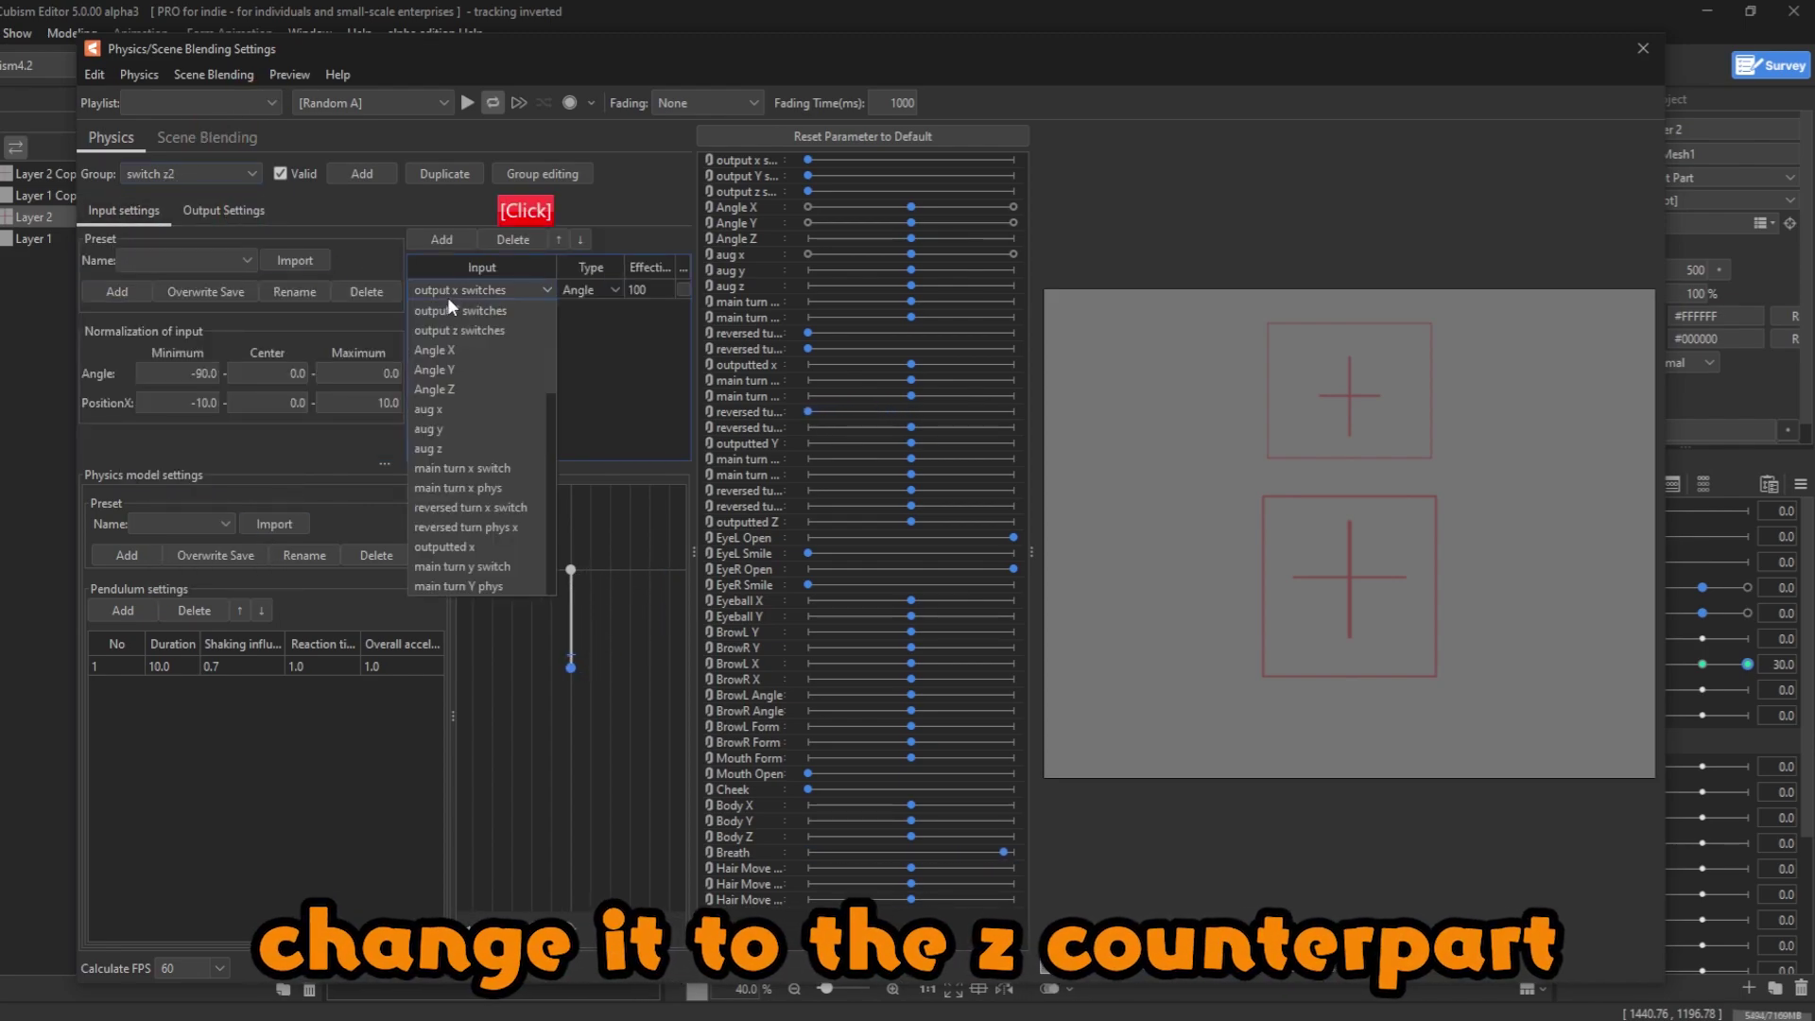
left_click(482, 331)
left_click(194, 213)
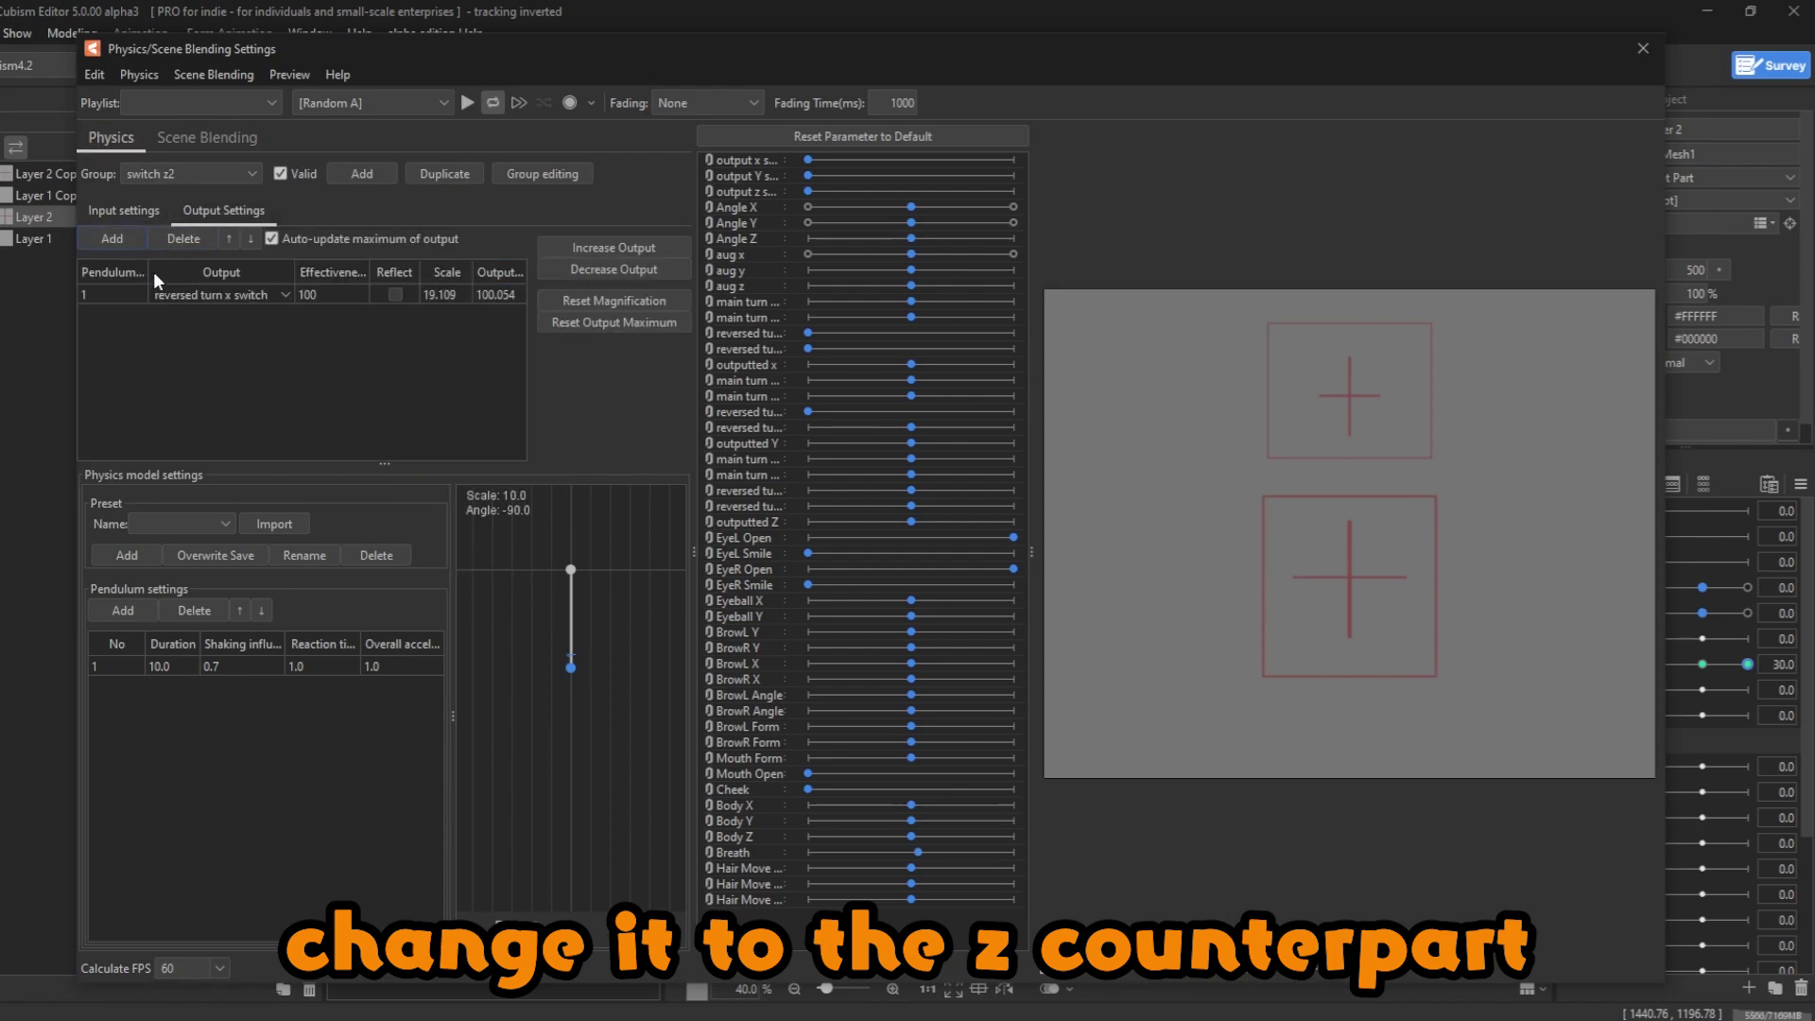
left_click(184, 294)
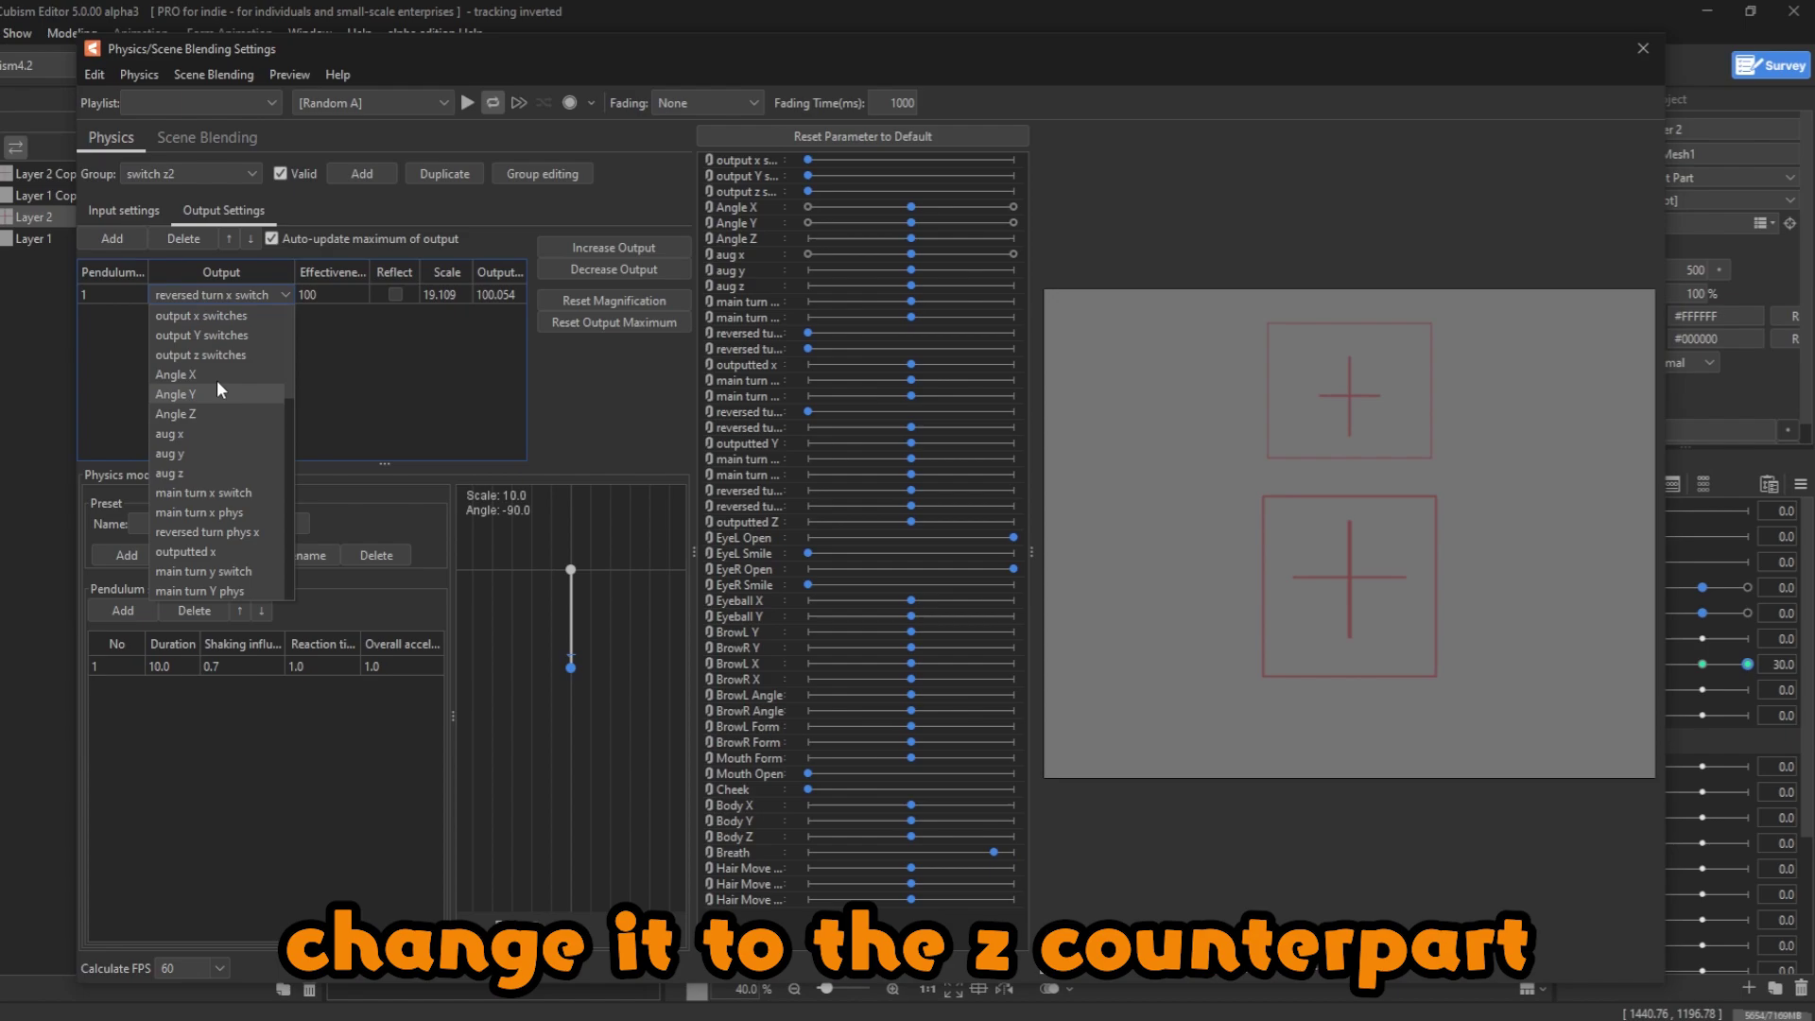
left_click(242, 553)
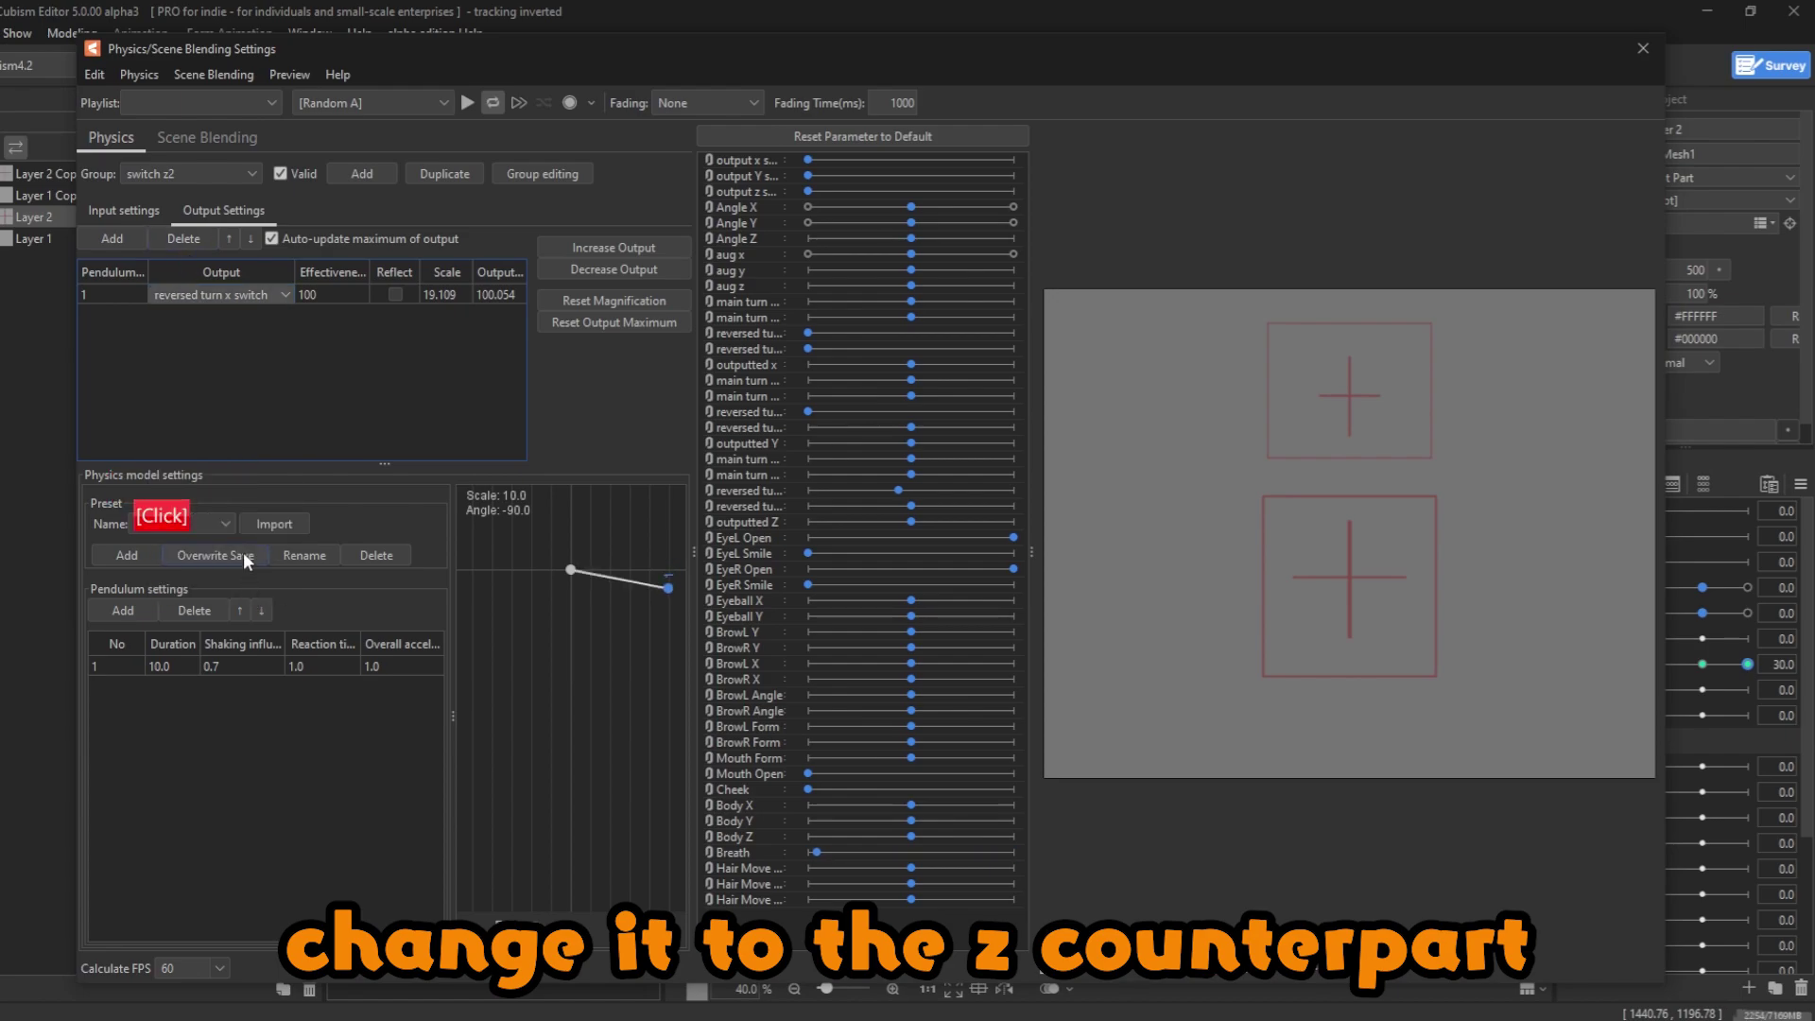
left_click(142, 214)
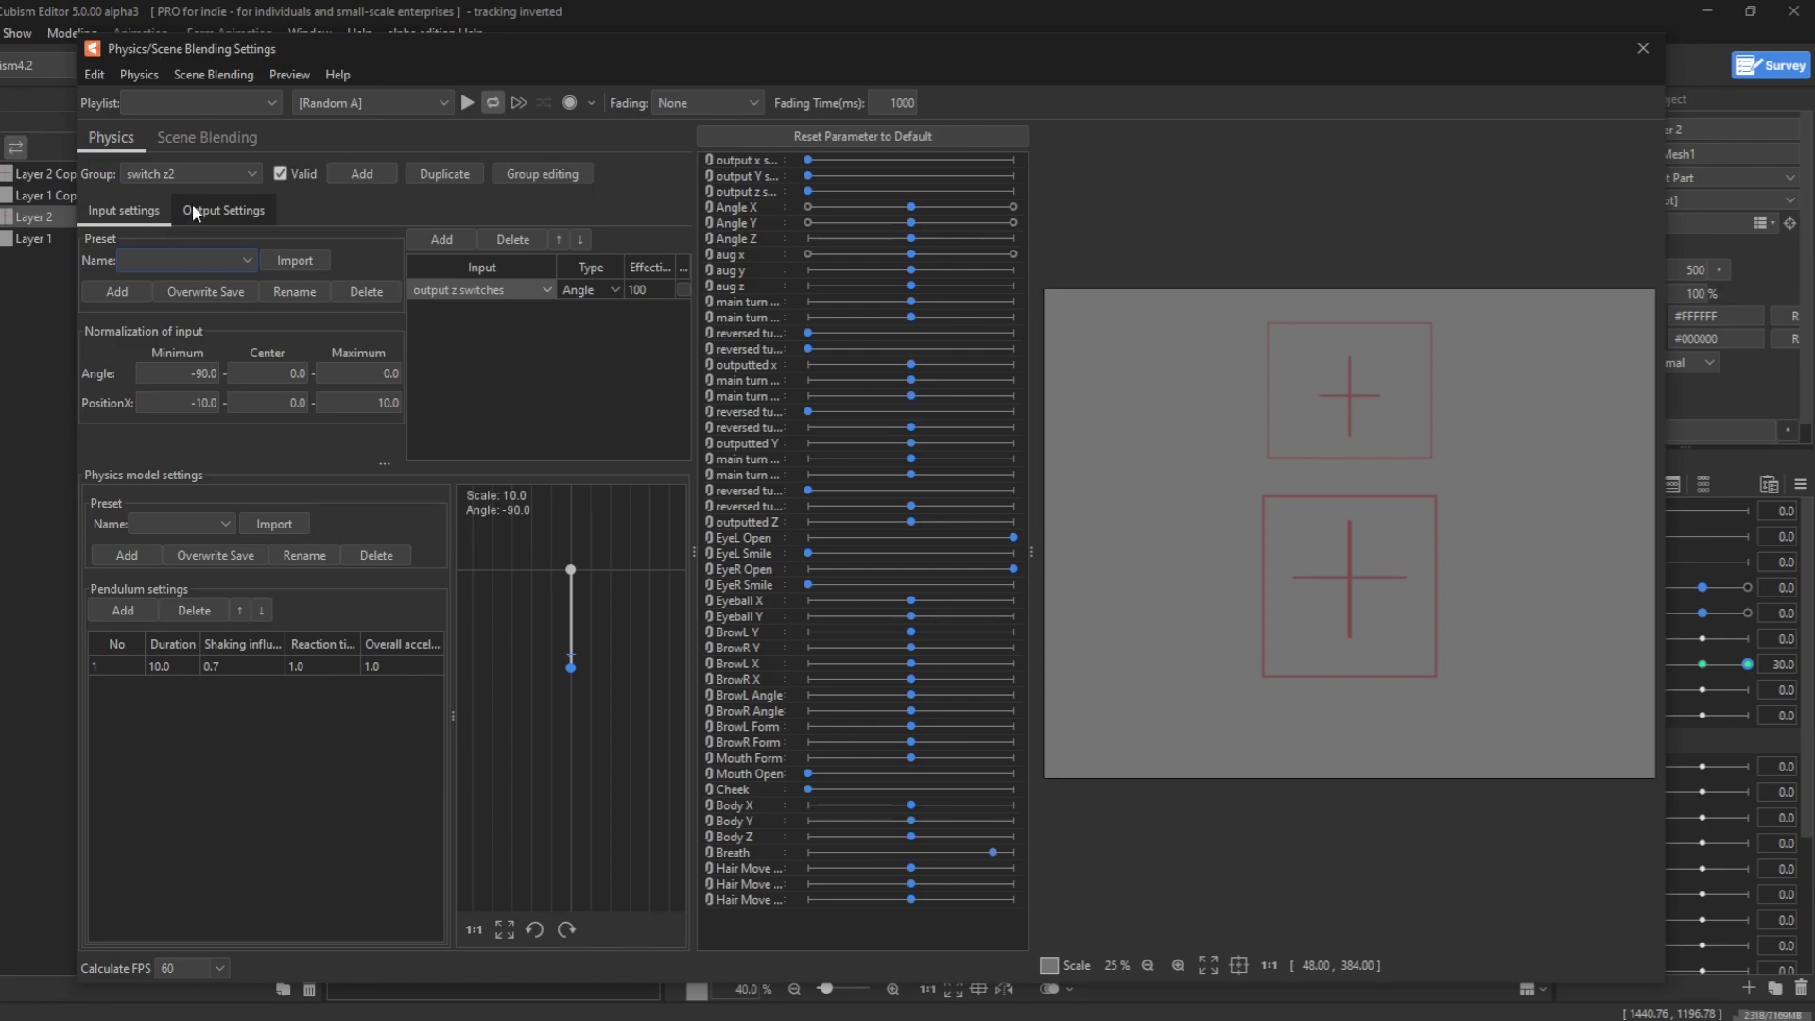
- Set the main turn y switch group's inputs to Angle Y and main turn y switch, and its output to main turn Y phys
left_click(180, 170)
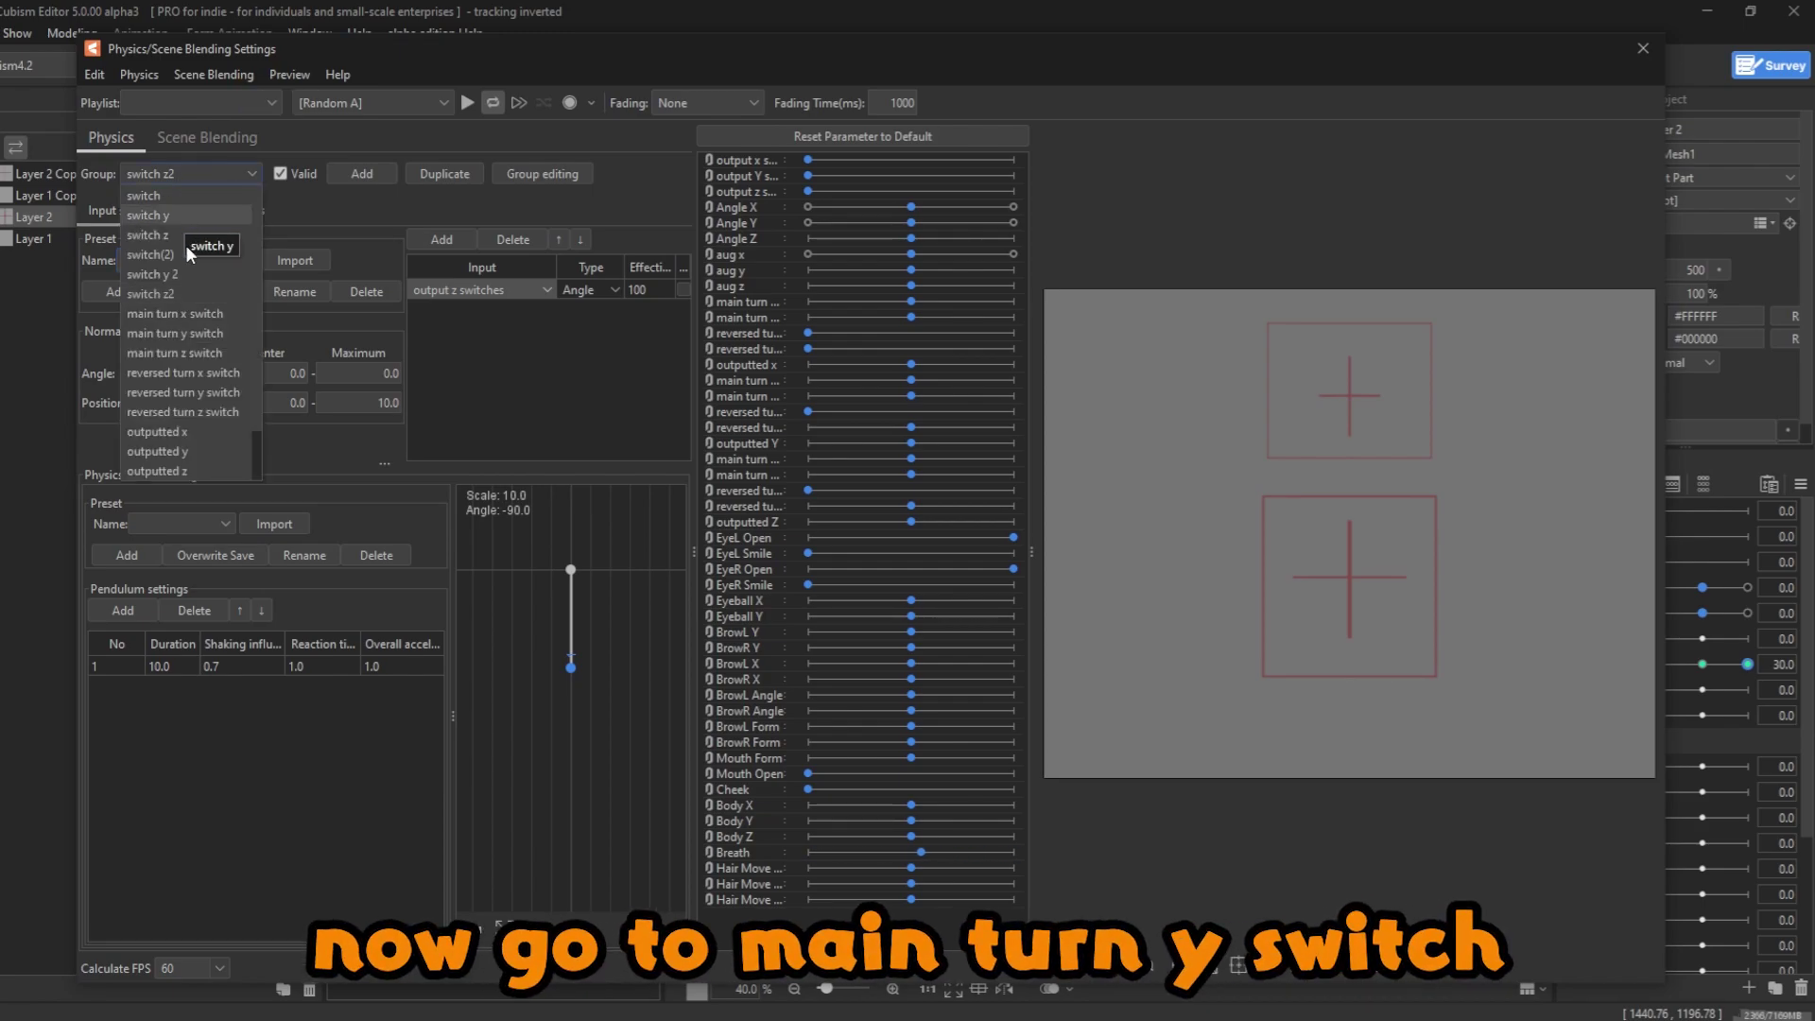
left_click(199, 332)
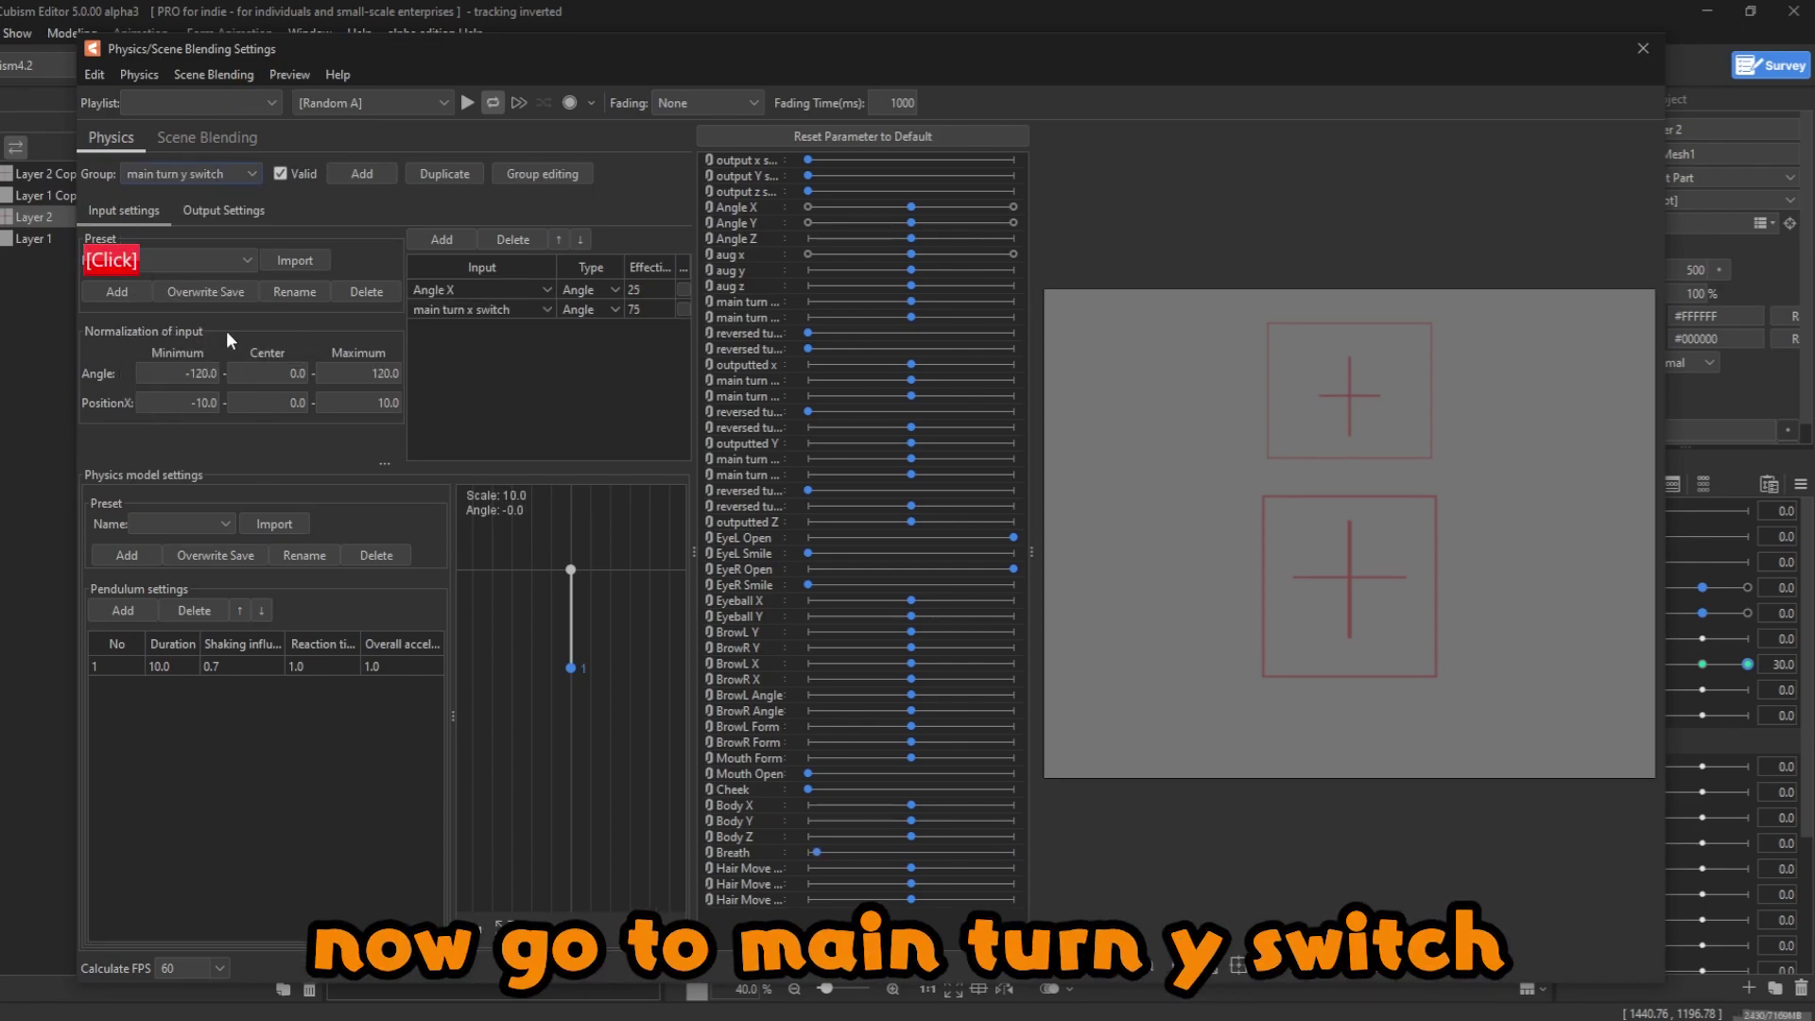
left_click(478, 290)
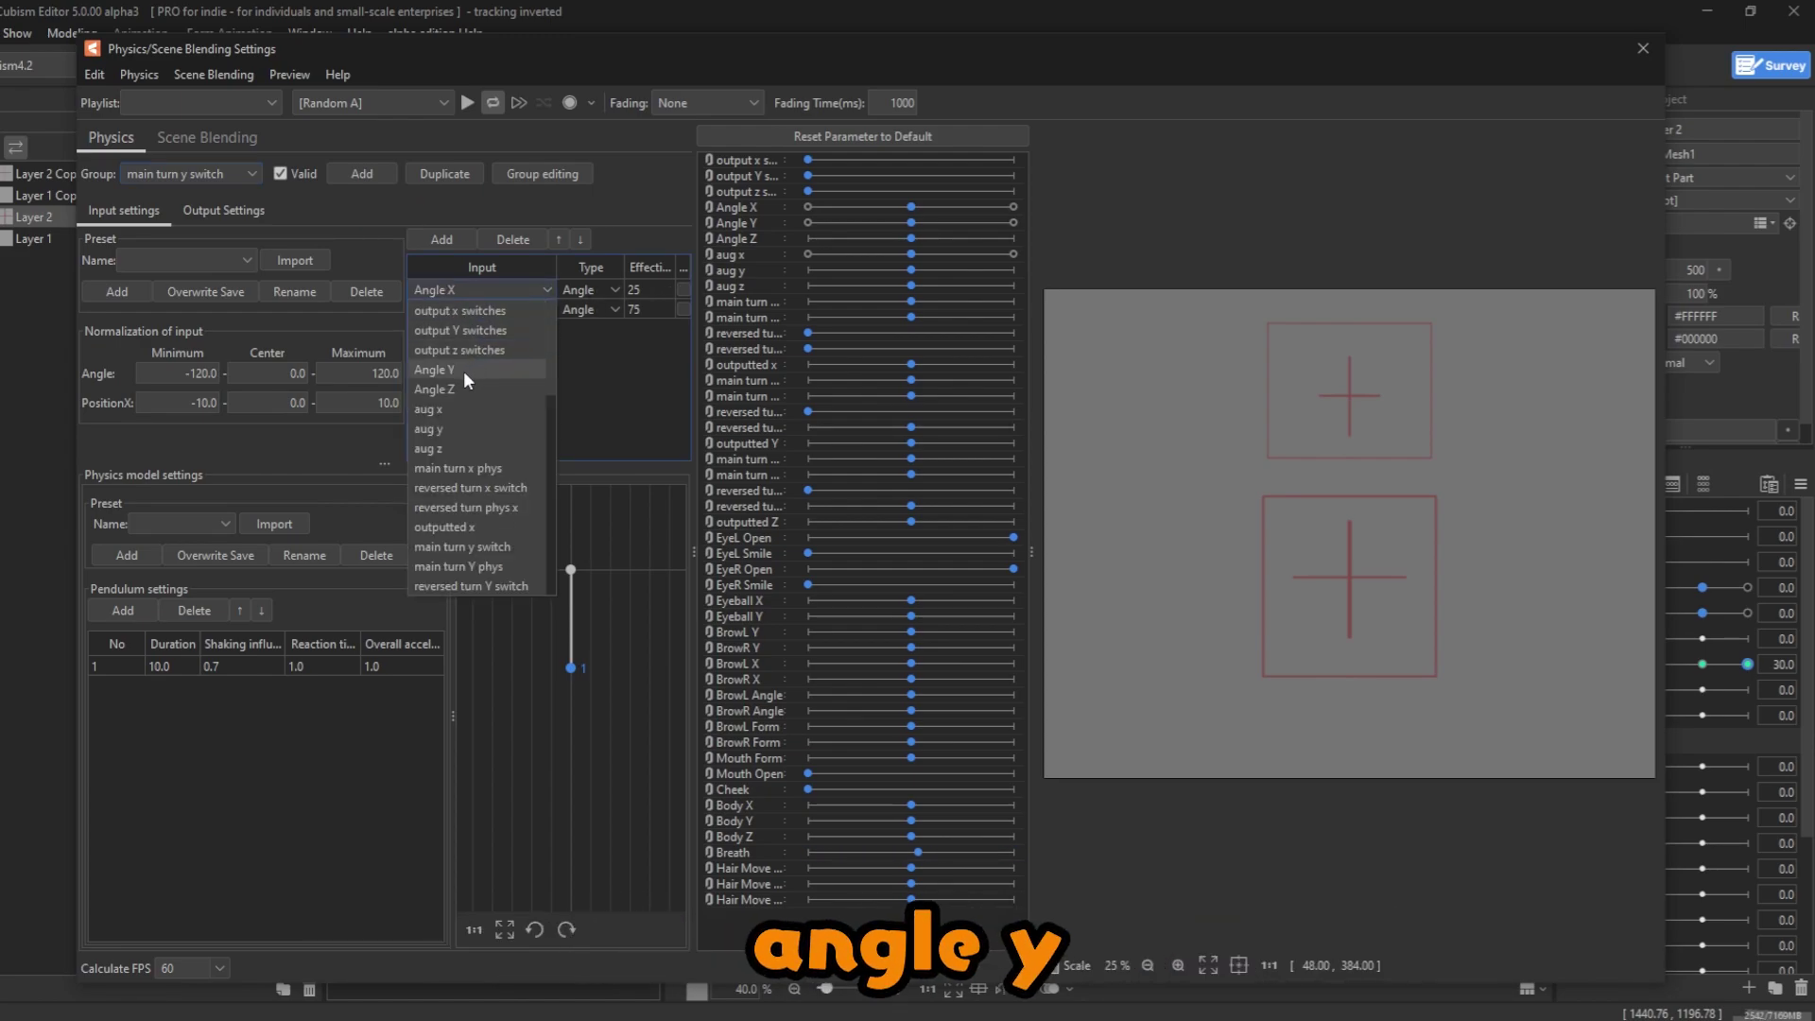
left_click(463, 370)
left_click(455, 310)
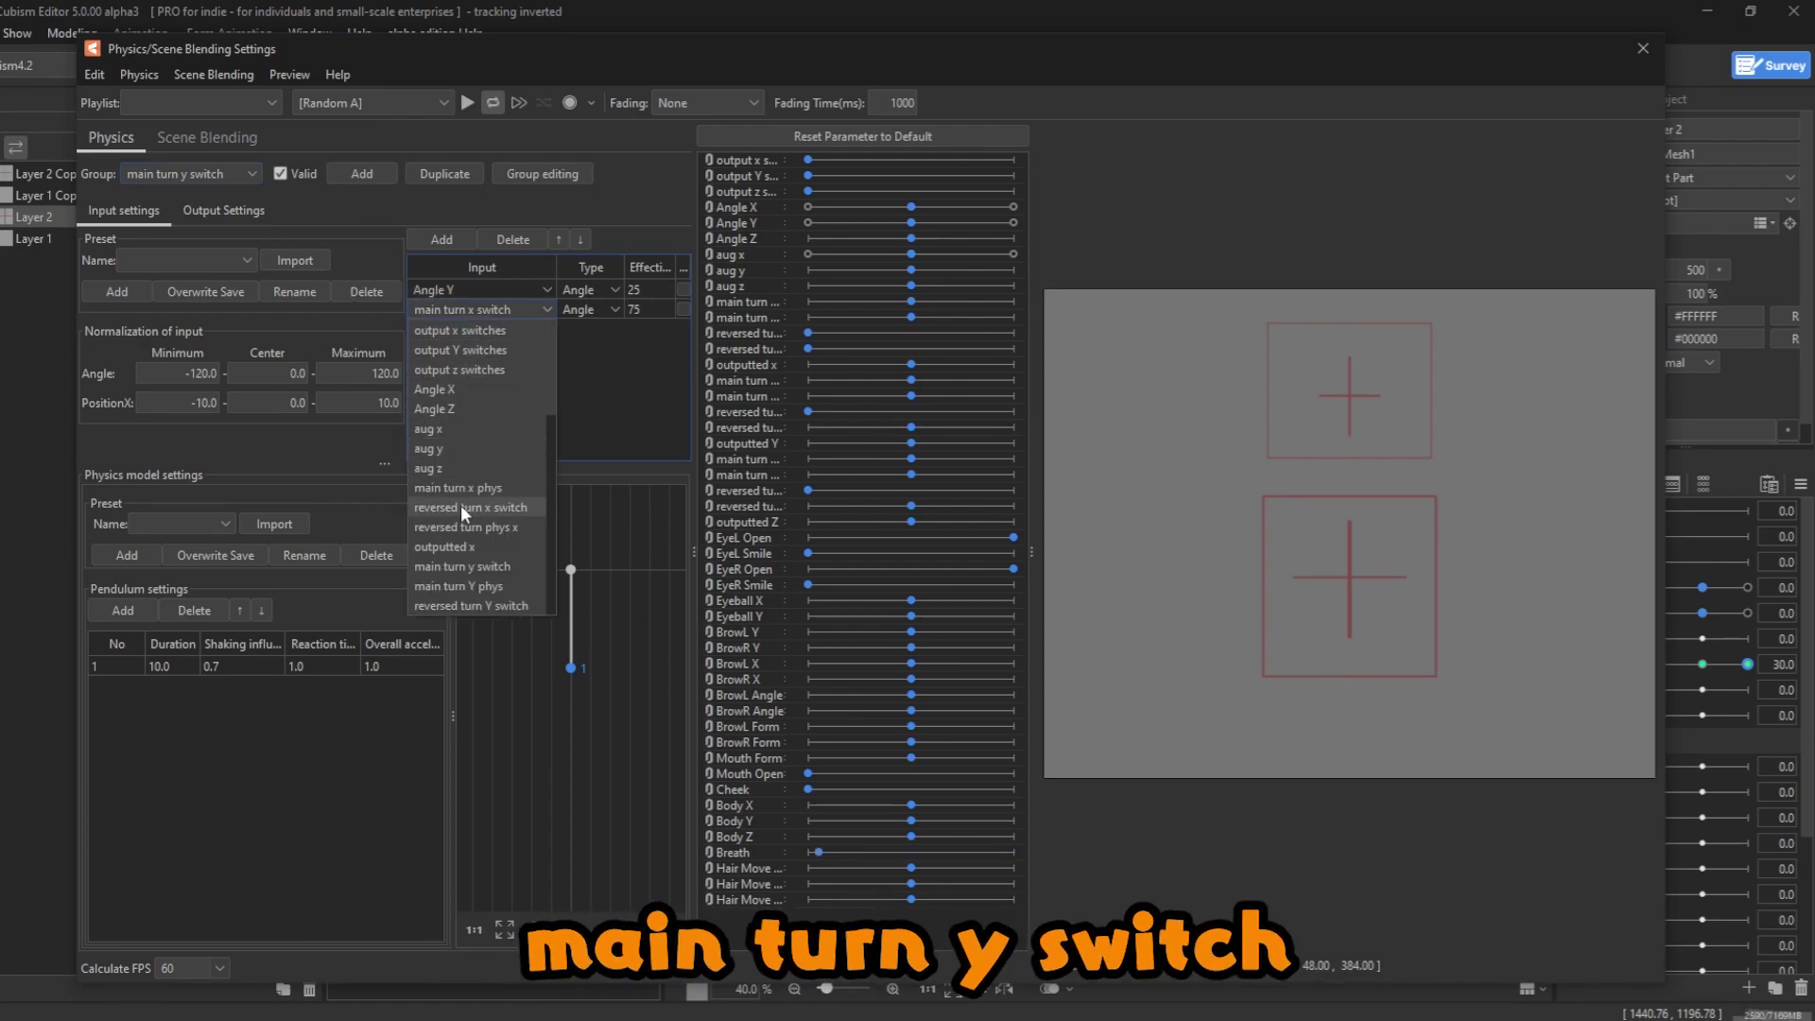
double_click(514, 565)
left_click(208, 211)
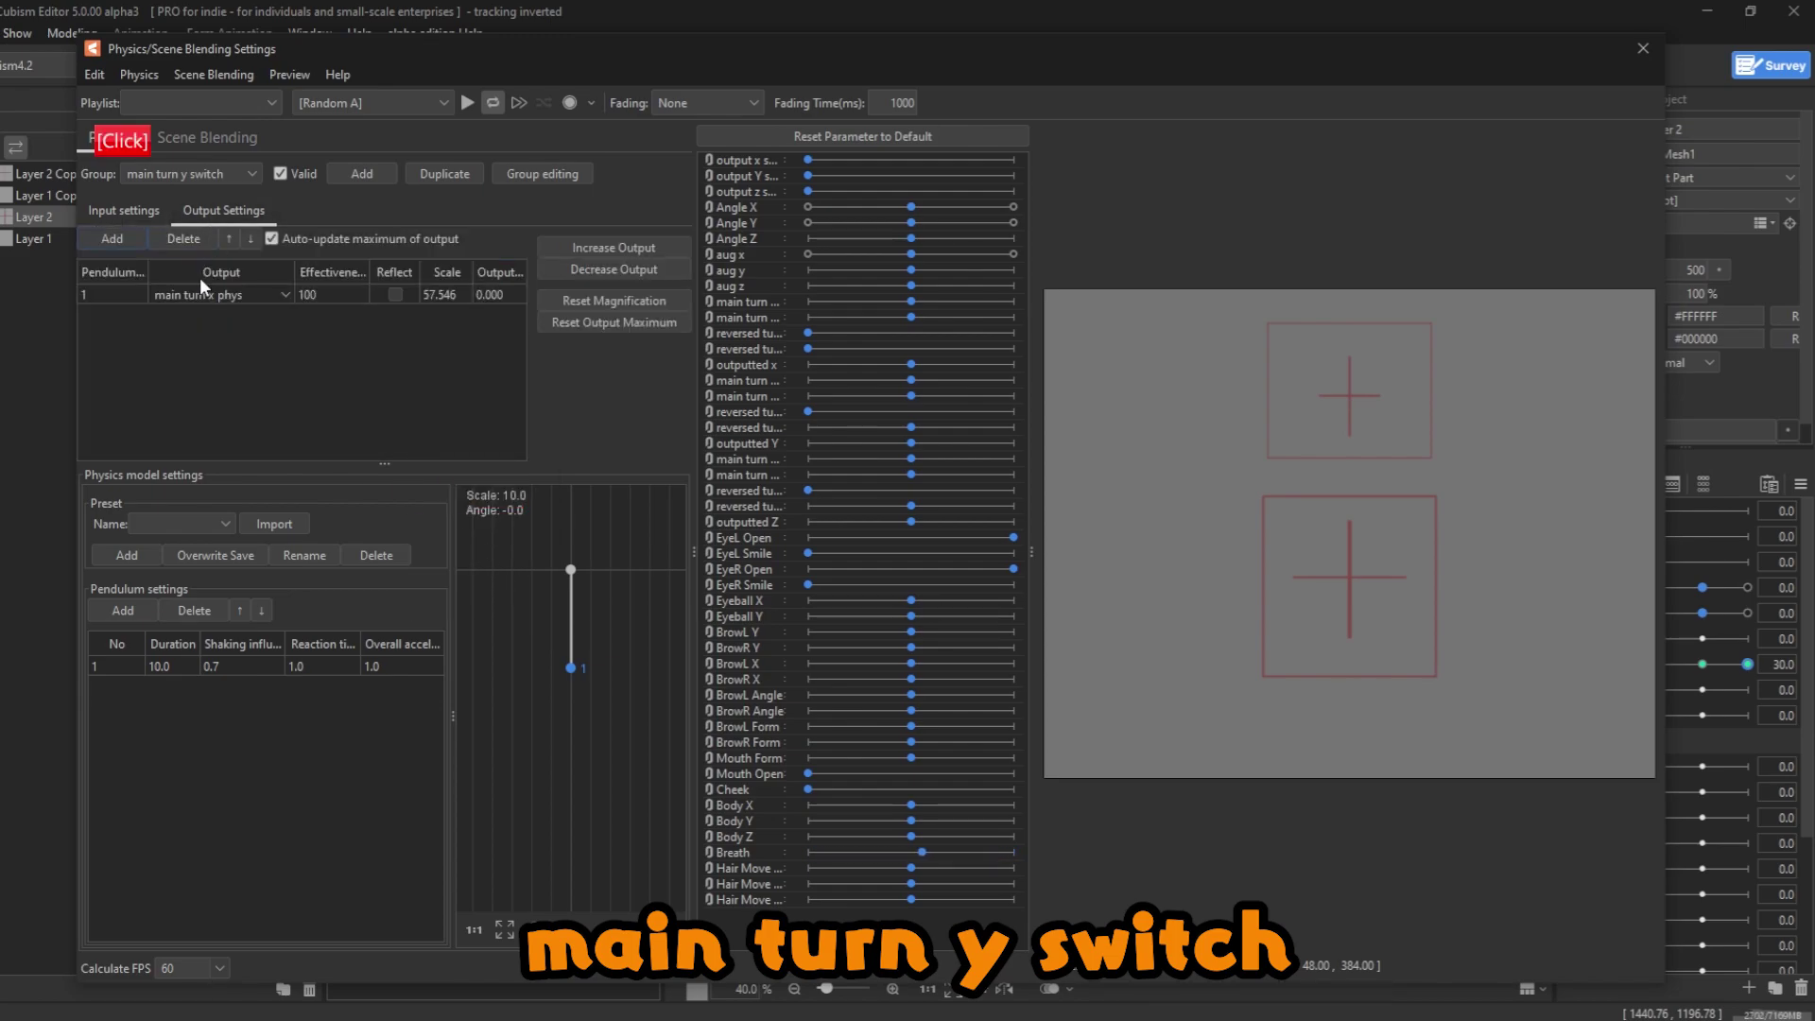
left_click(202, 293)
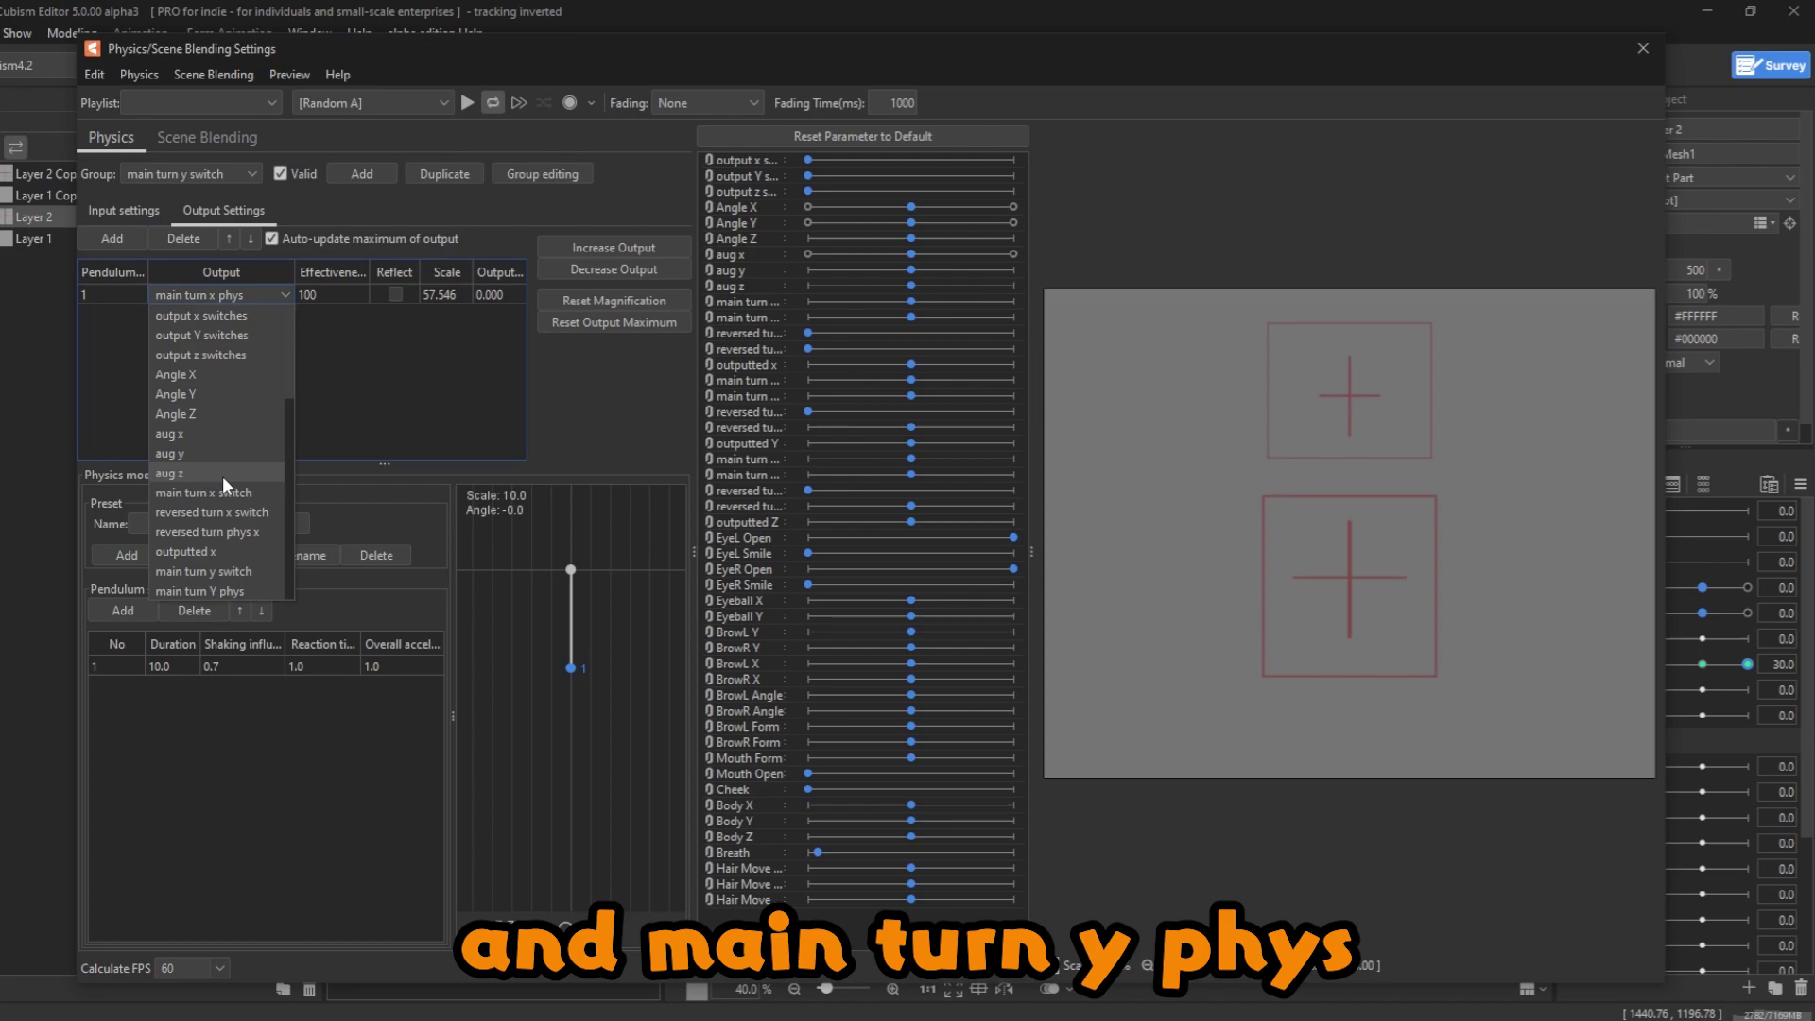
left_click(241, 590)
- Set the main turn z switch group's inputs to Angle Z and main turn Z switch
left_click(169, 173)
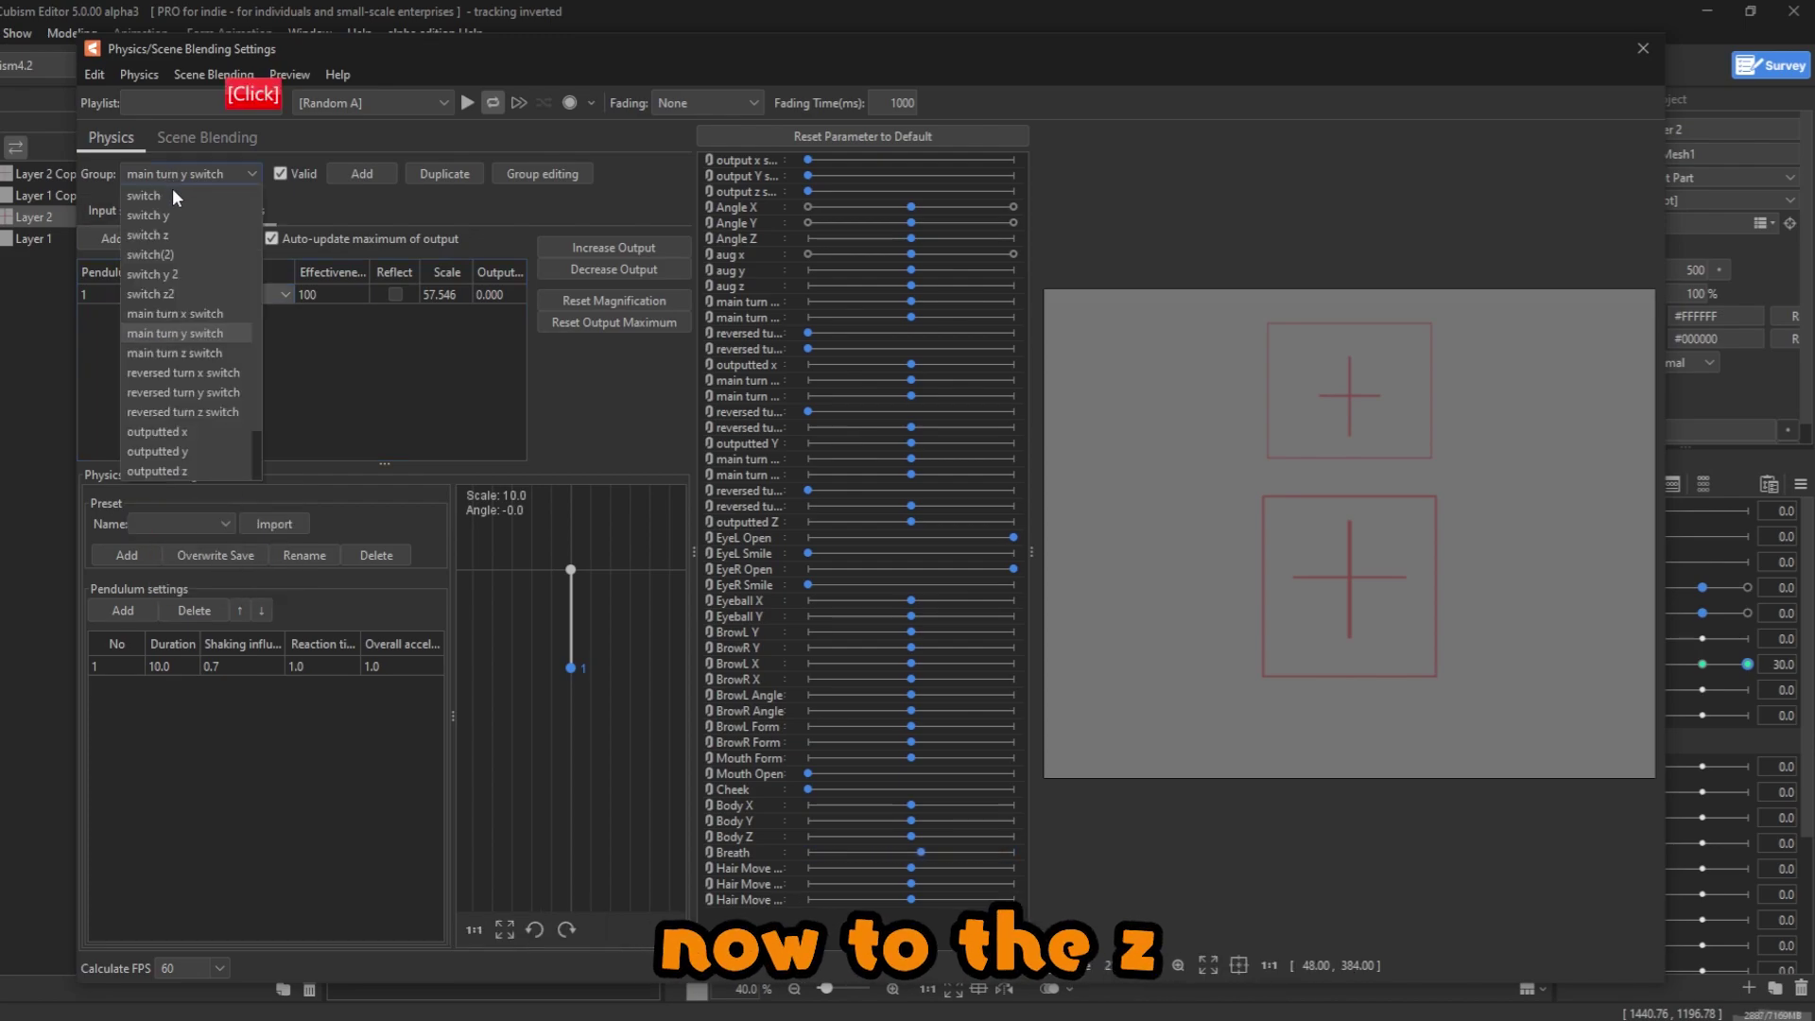
left_click(189, 352)
left_click(131, 206)
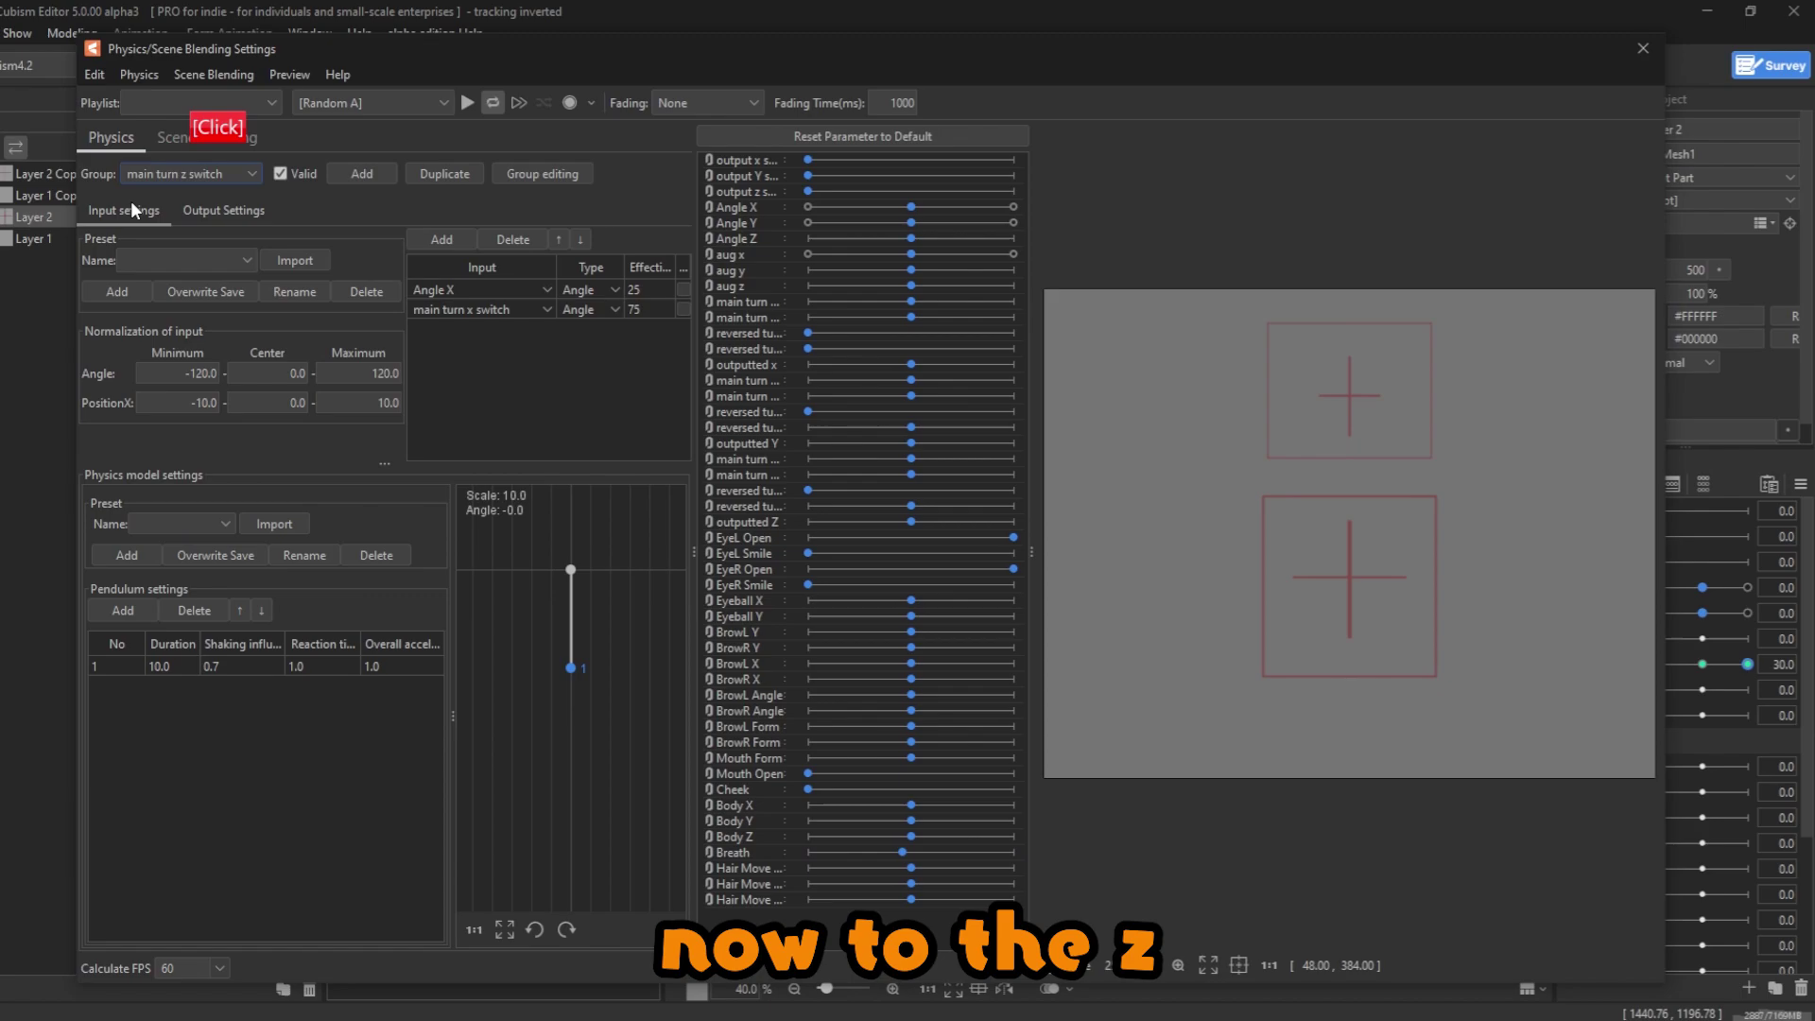
left_click(439, 292)
left_click(444, 399)
left_click(444, 308)
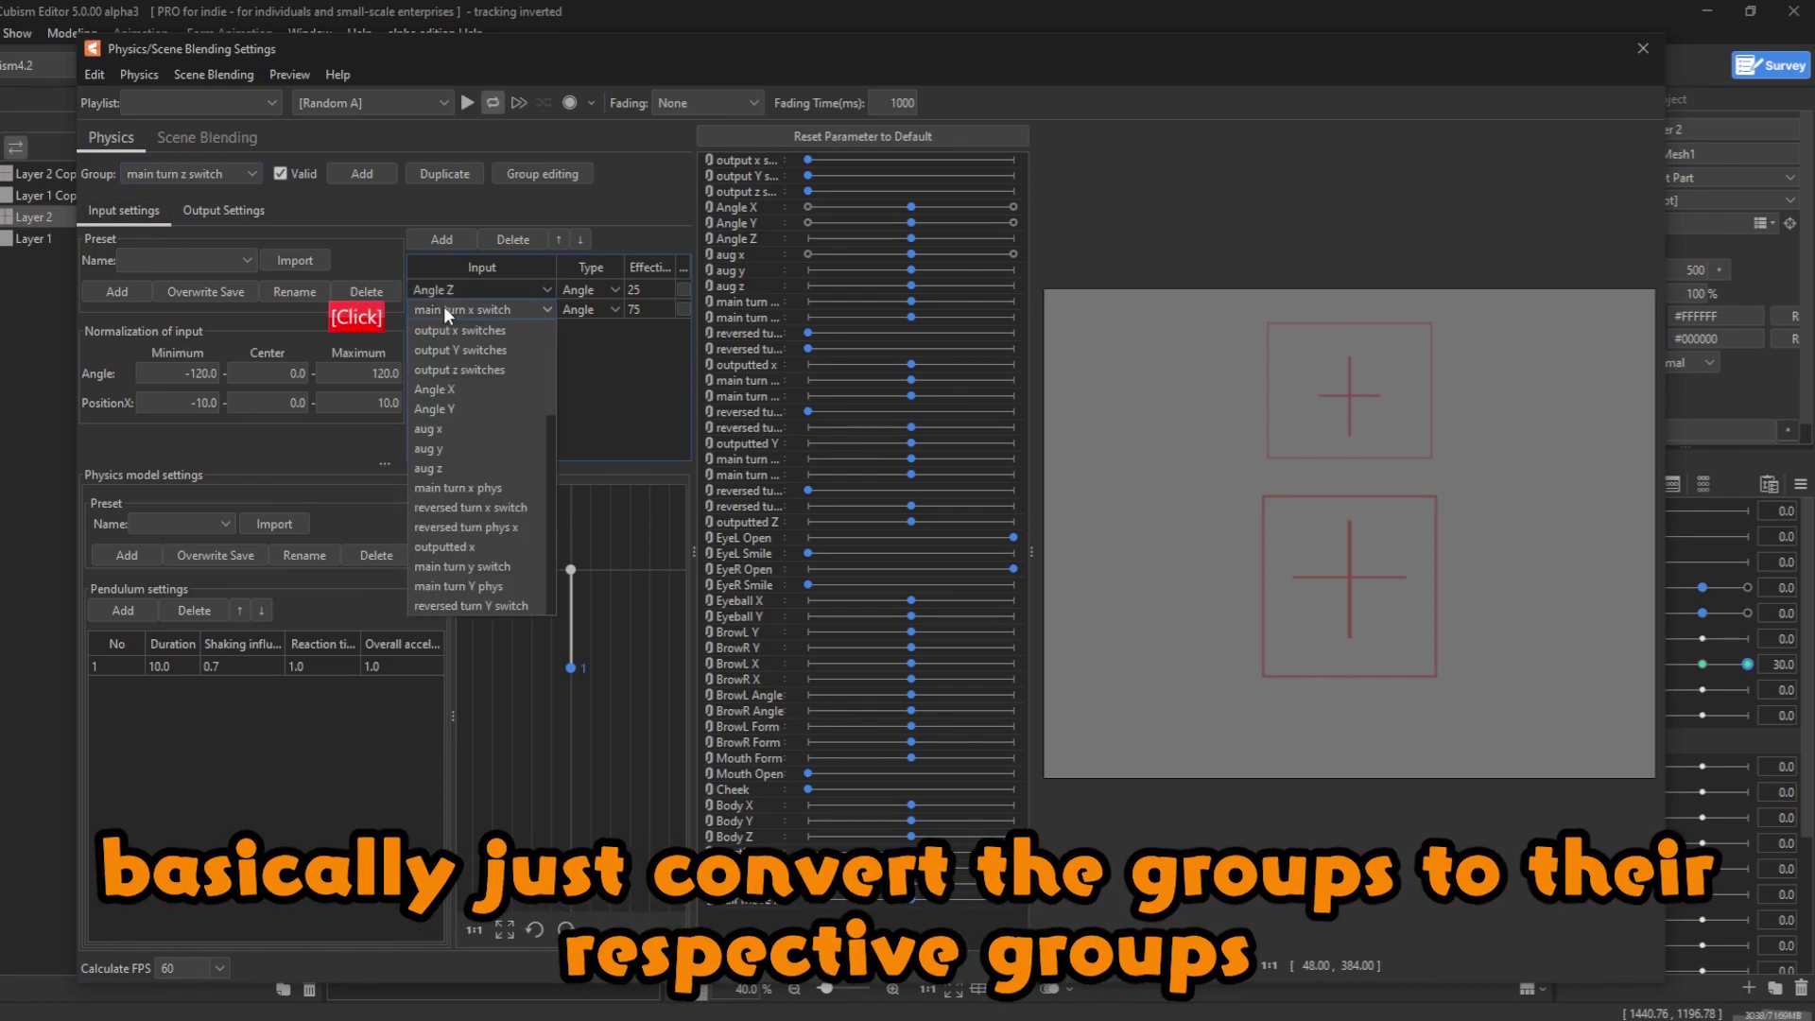
left_click(473, 370)
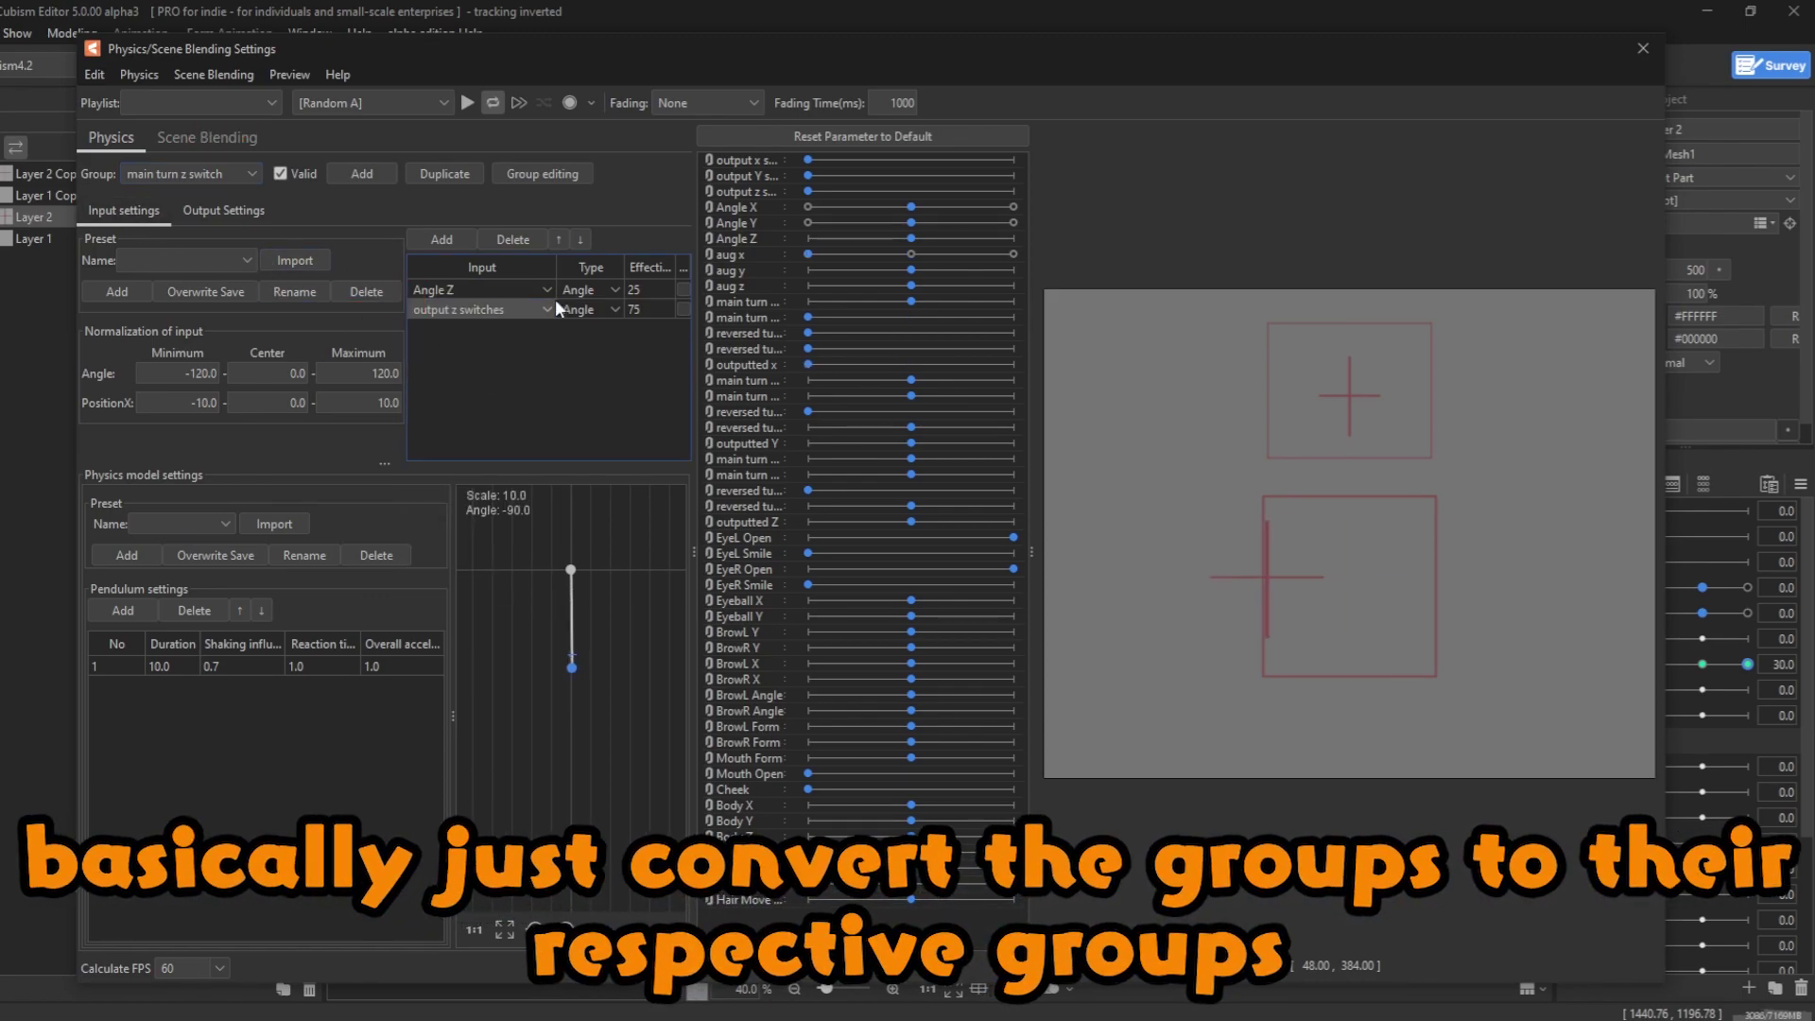
left_click(503, 312)
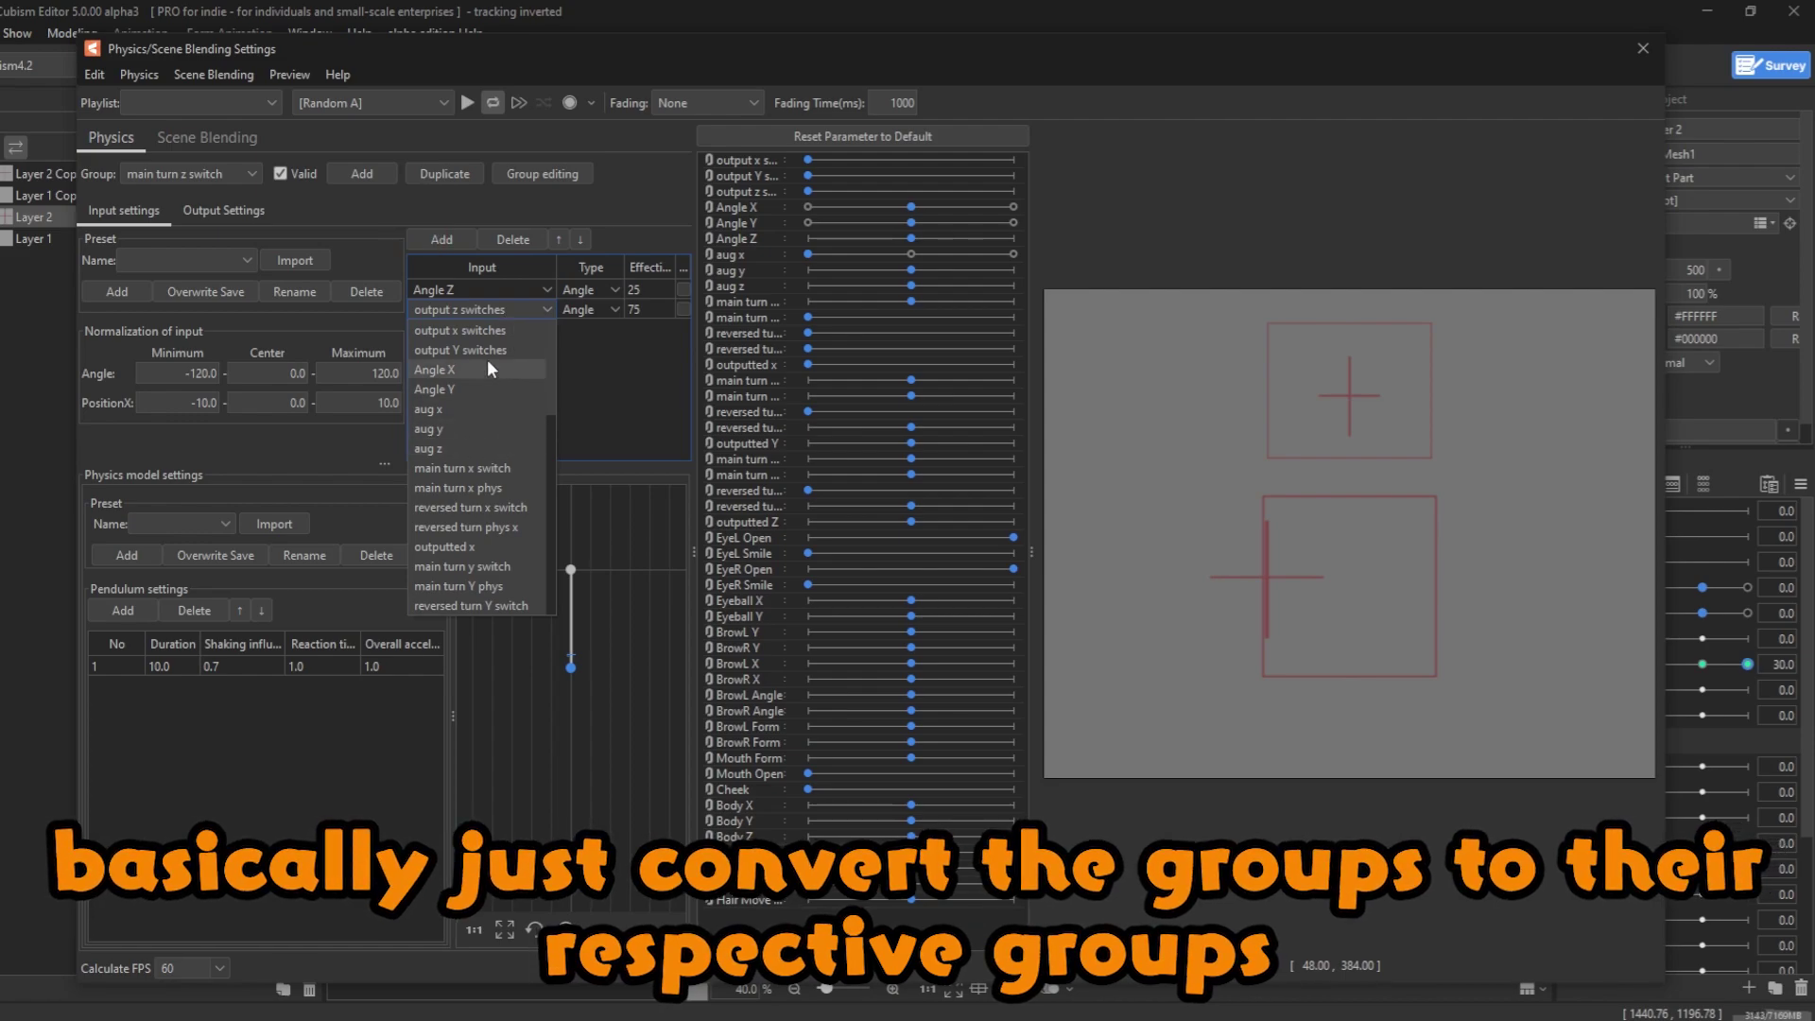
scroll(496, 537, "down", 3)
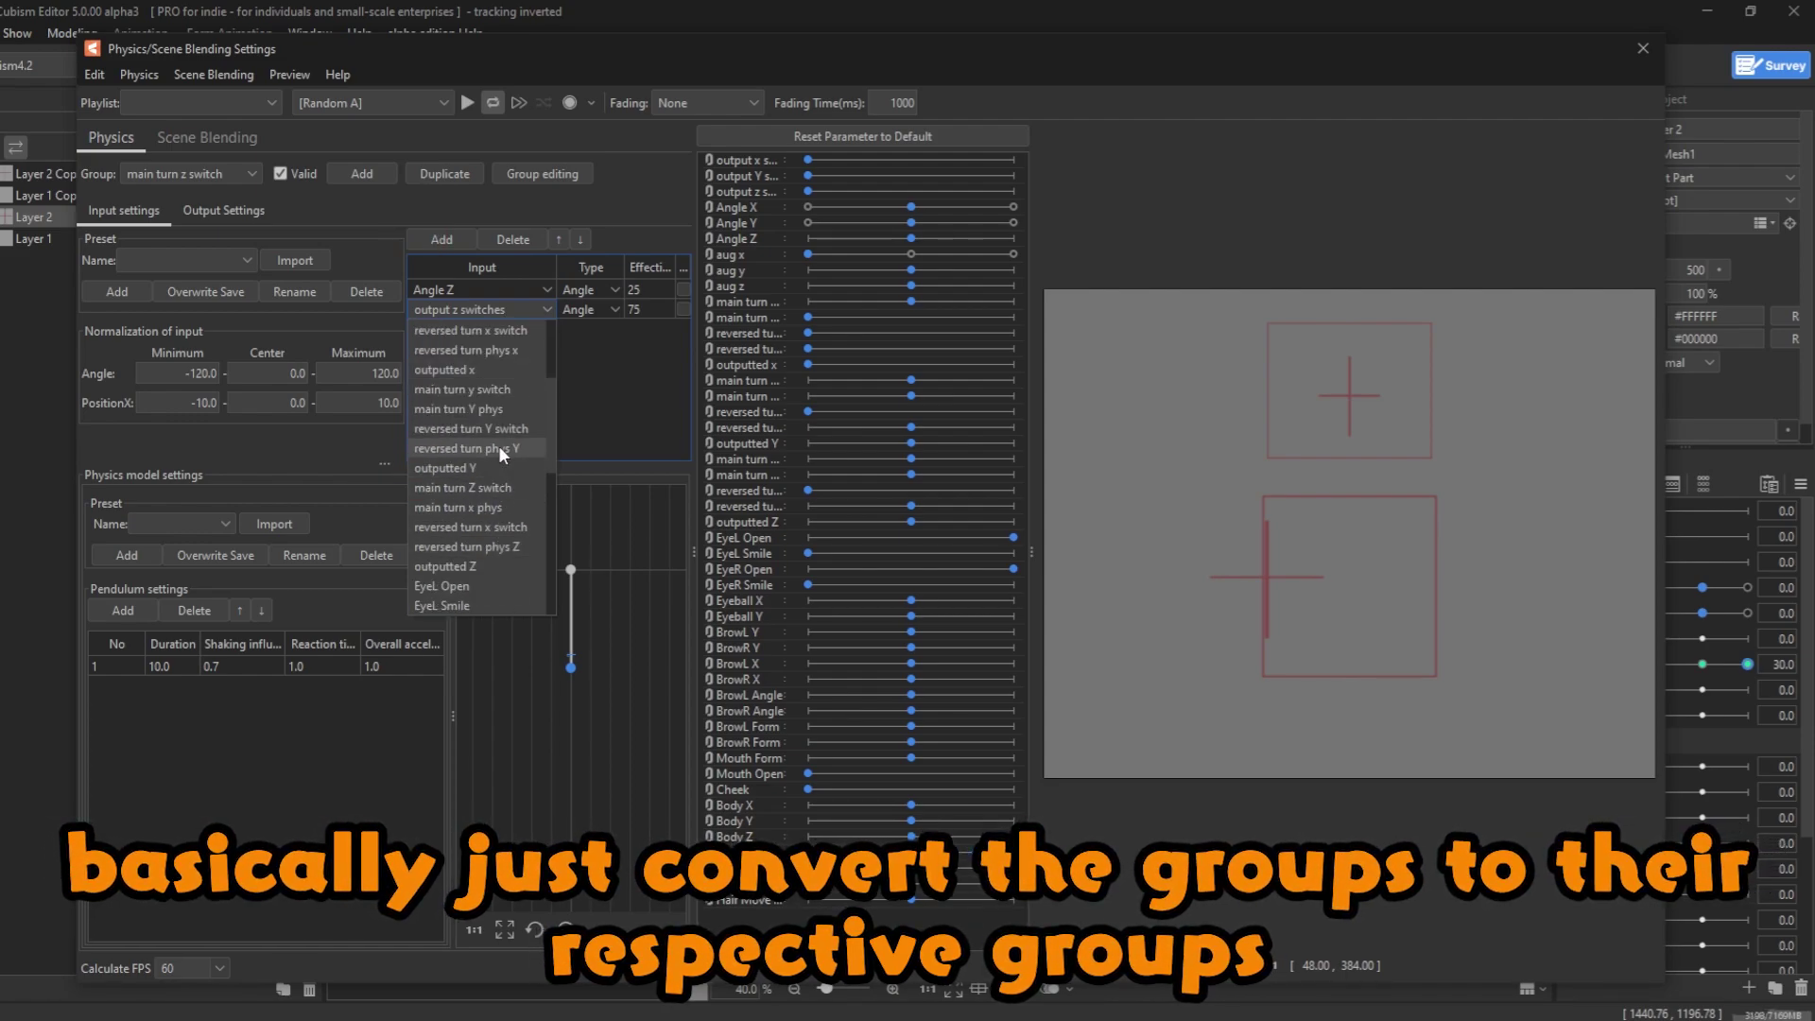
left_click(461, 488)
- Set the main turn z switch group's output to the main turn x phys entry listed just after main turn Z switch
left_click(220, 211)
left_click(225, 295)
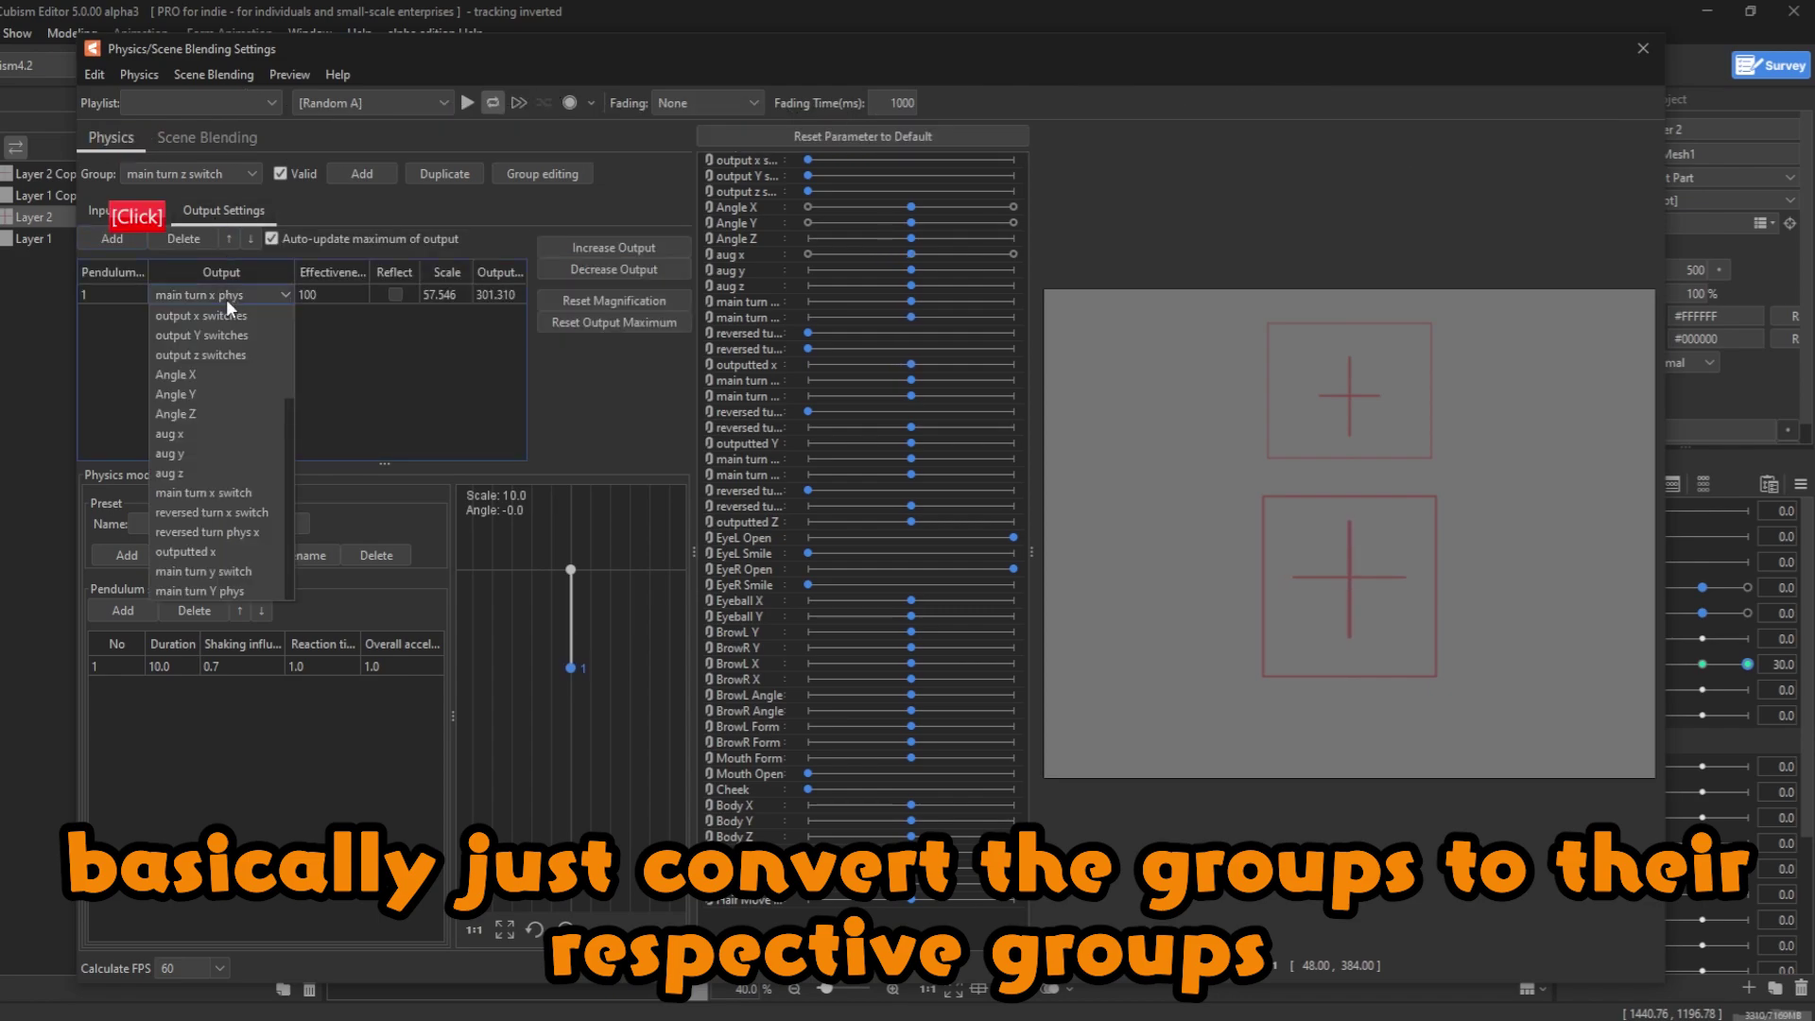
scroll(240, 520, "down", 6)
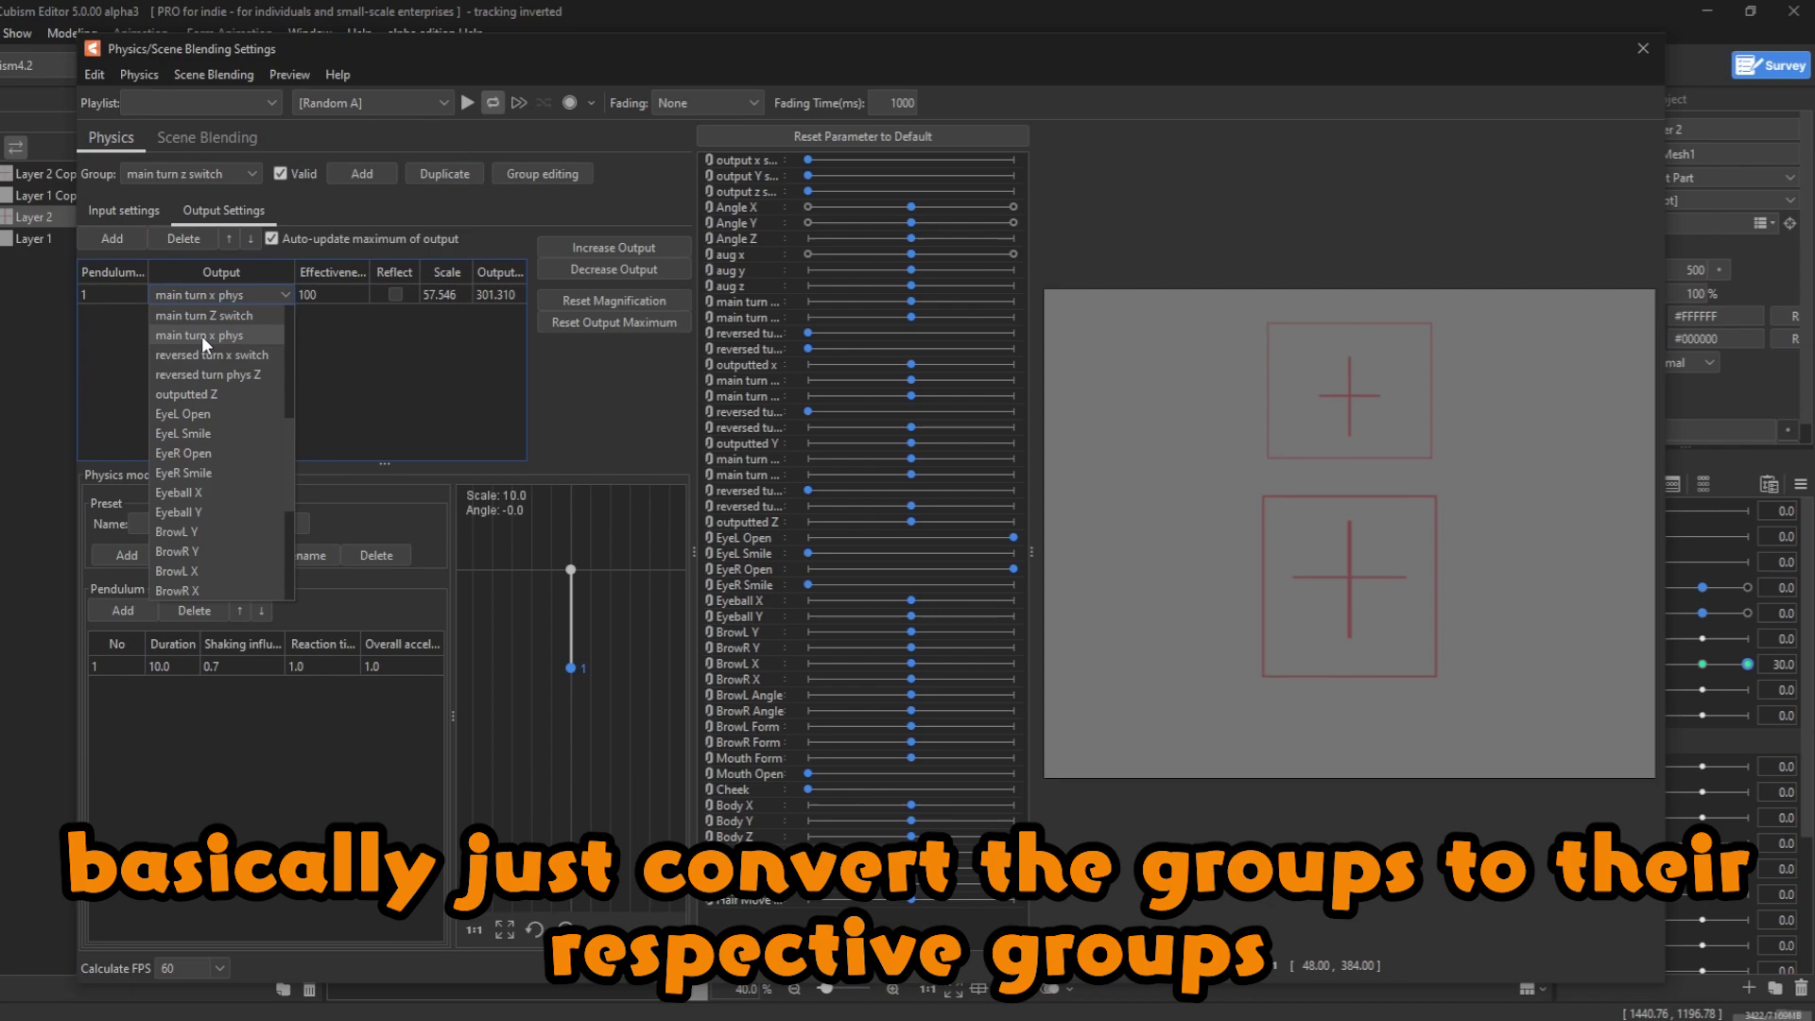
scroll(244, 399, "up", 1)
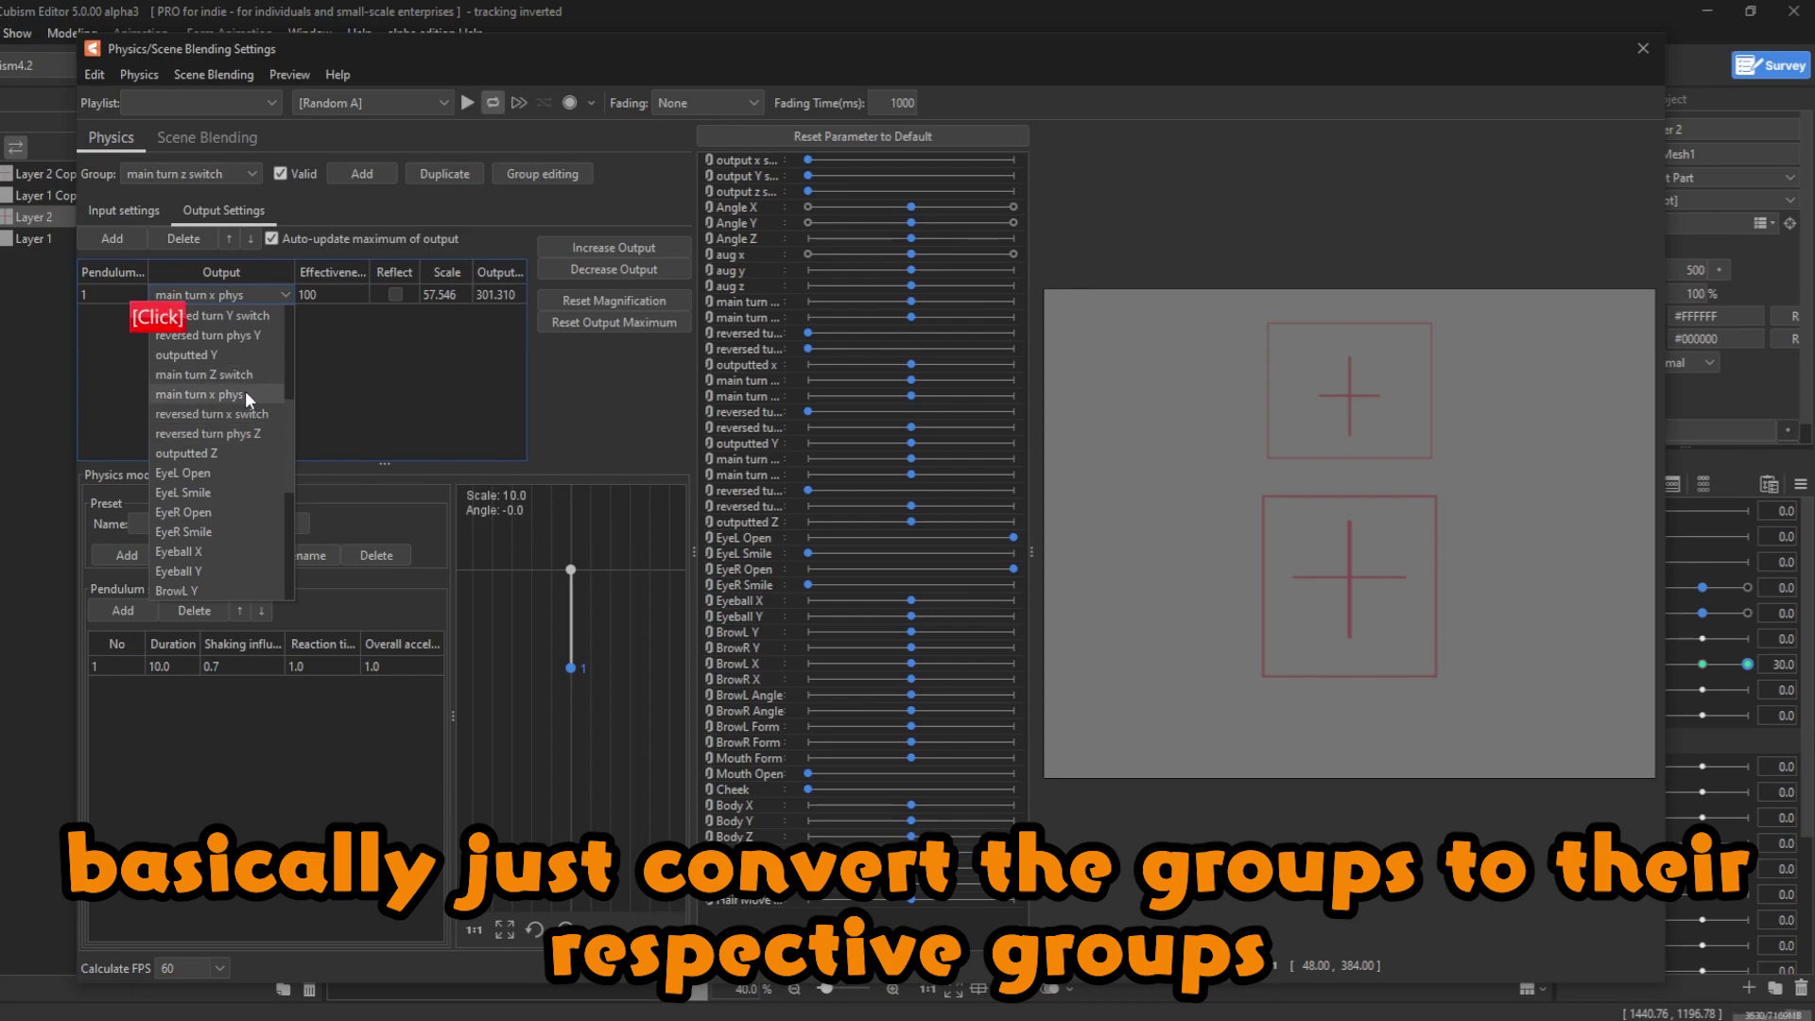
left_click(246, 394)
- Close the physics settings and rename the parameter with ID MainZPhys to main turn Z phys
left_click(1642, 48)
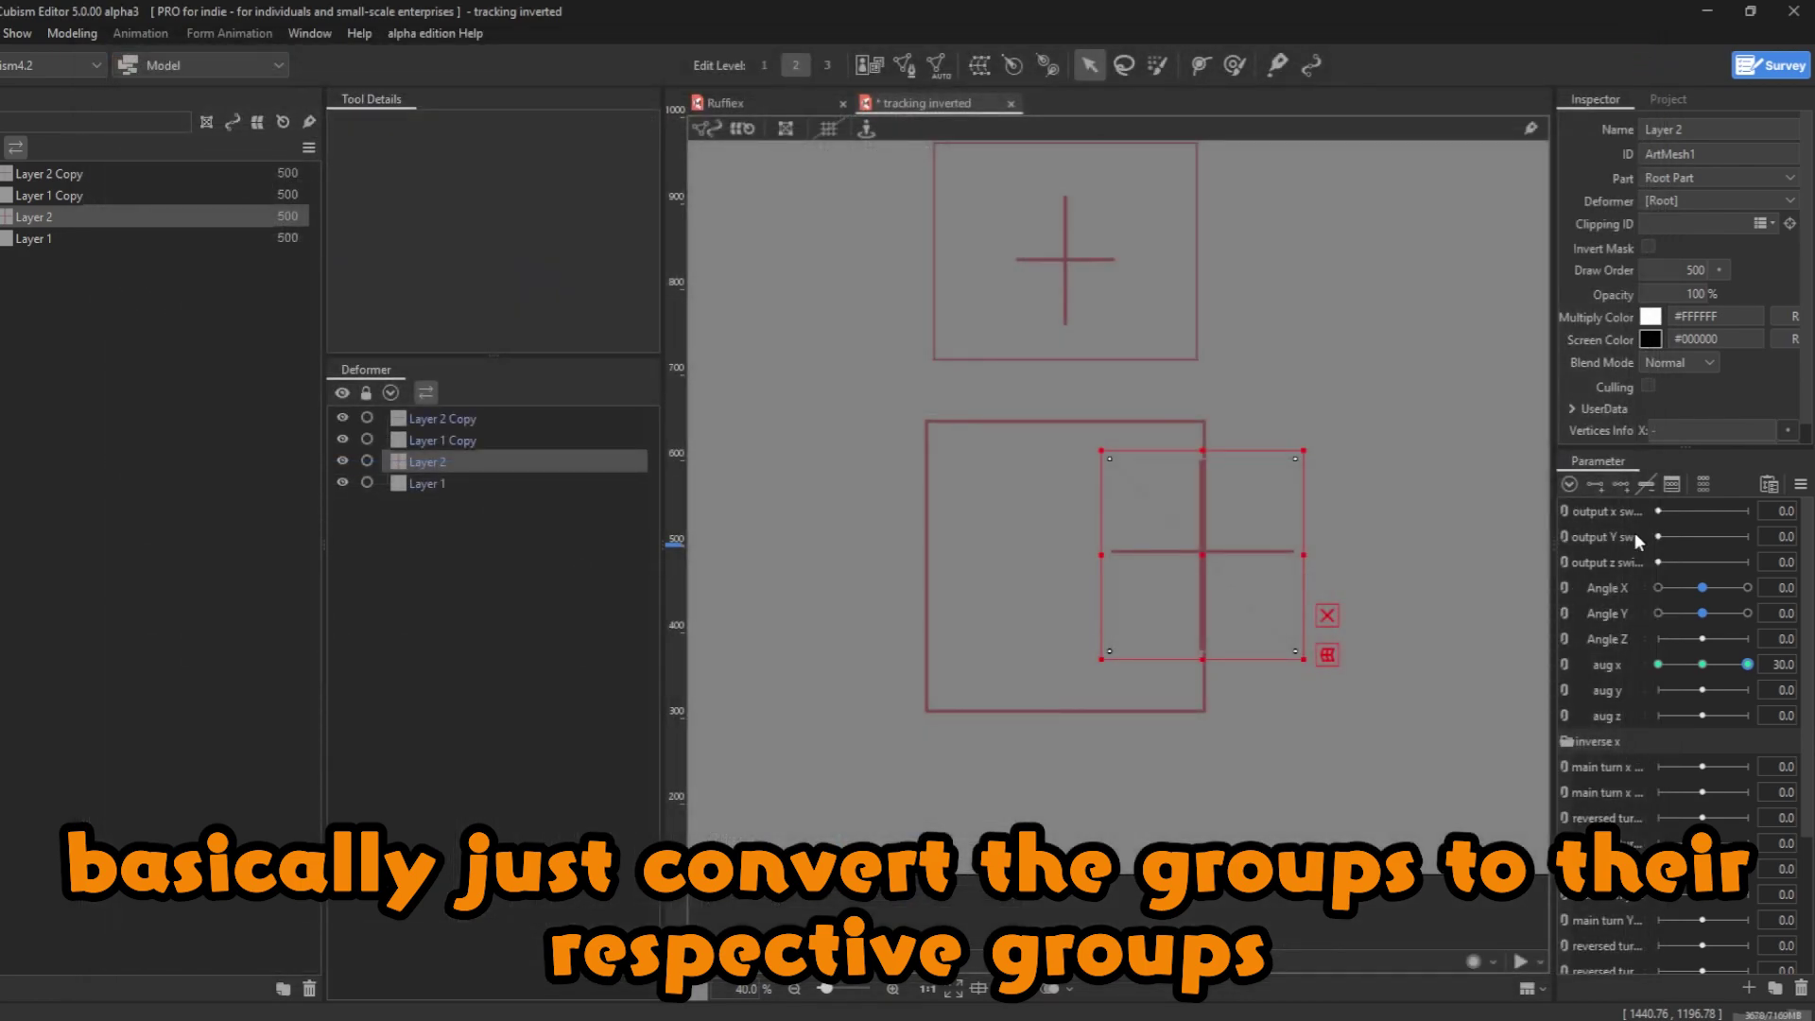
scroll(1682, 718, "down", 3)
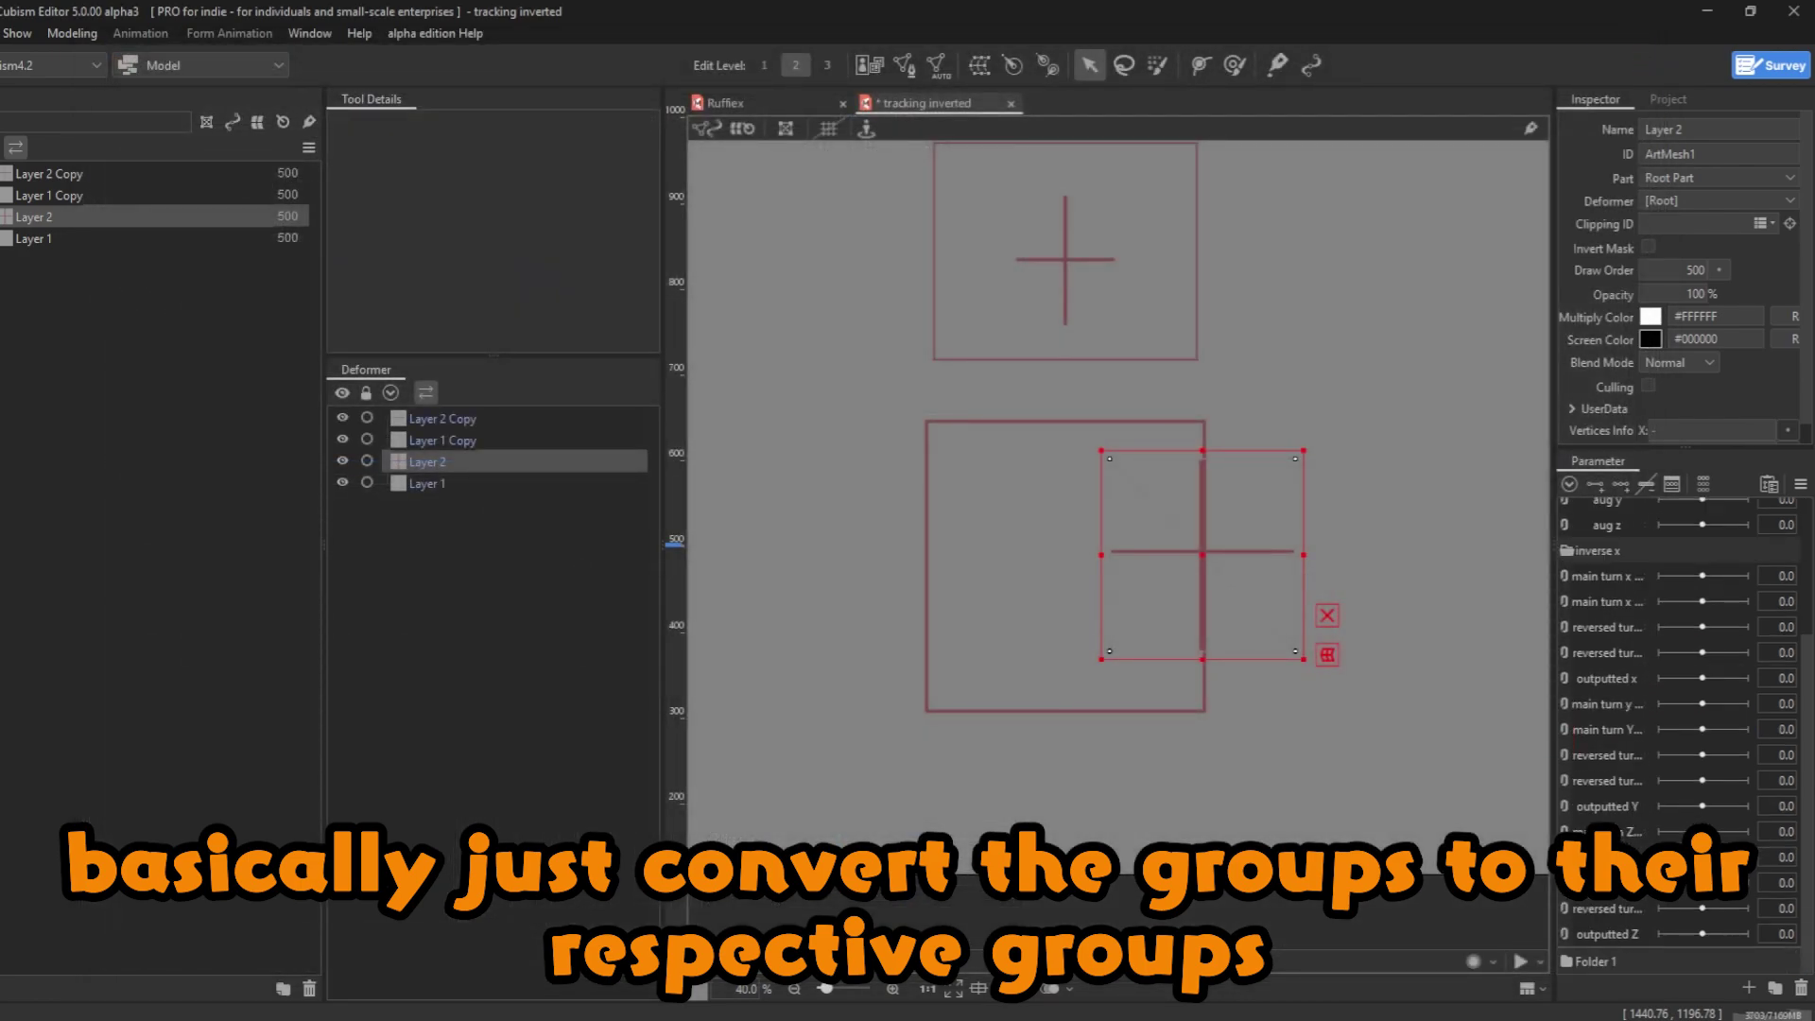
right_click(1607, 832)
left_click(1663, 880)
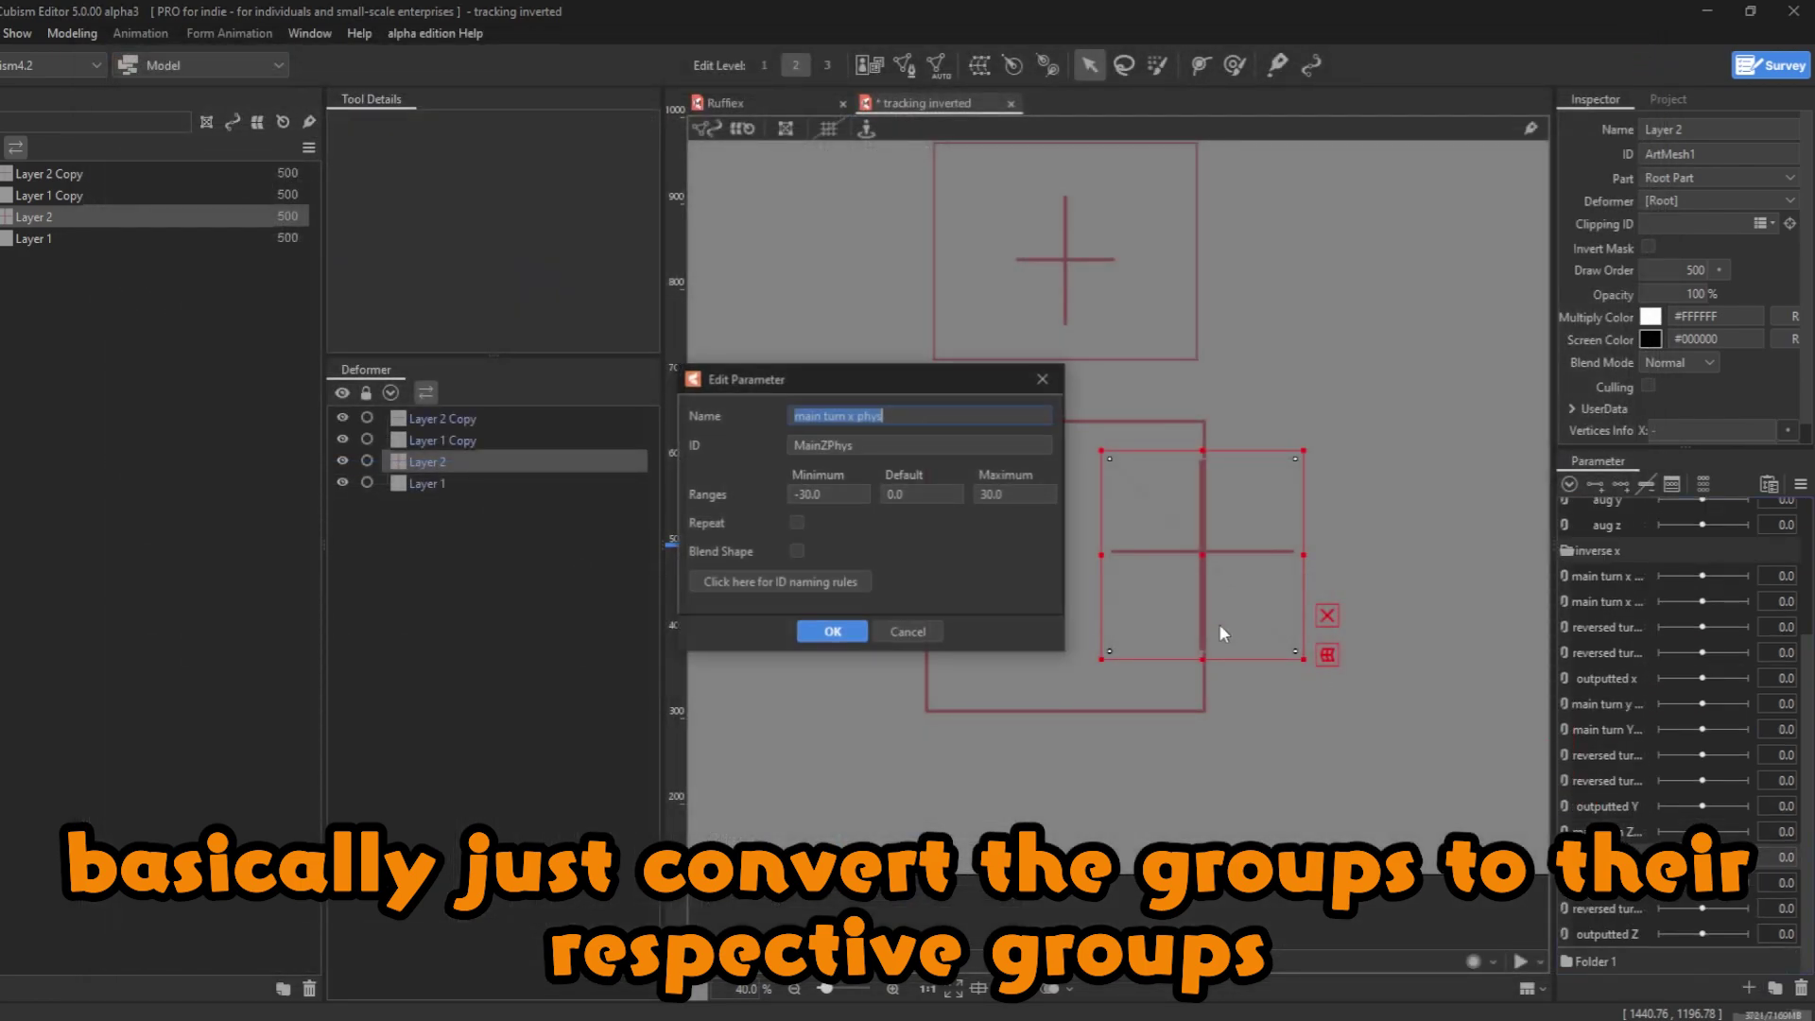
double_click(849, 420)
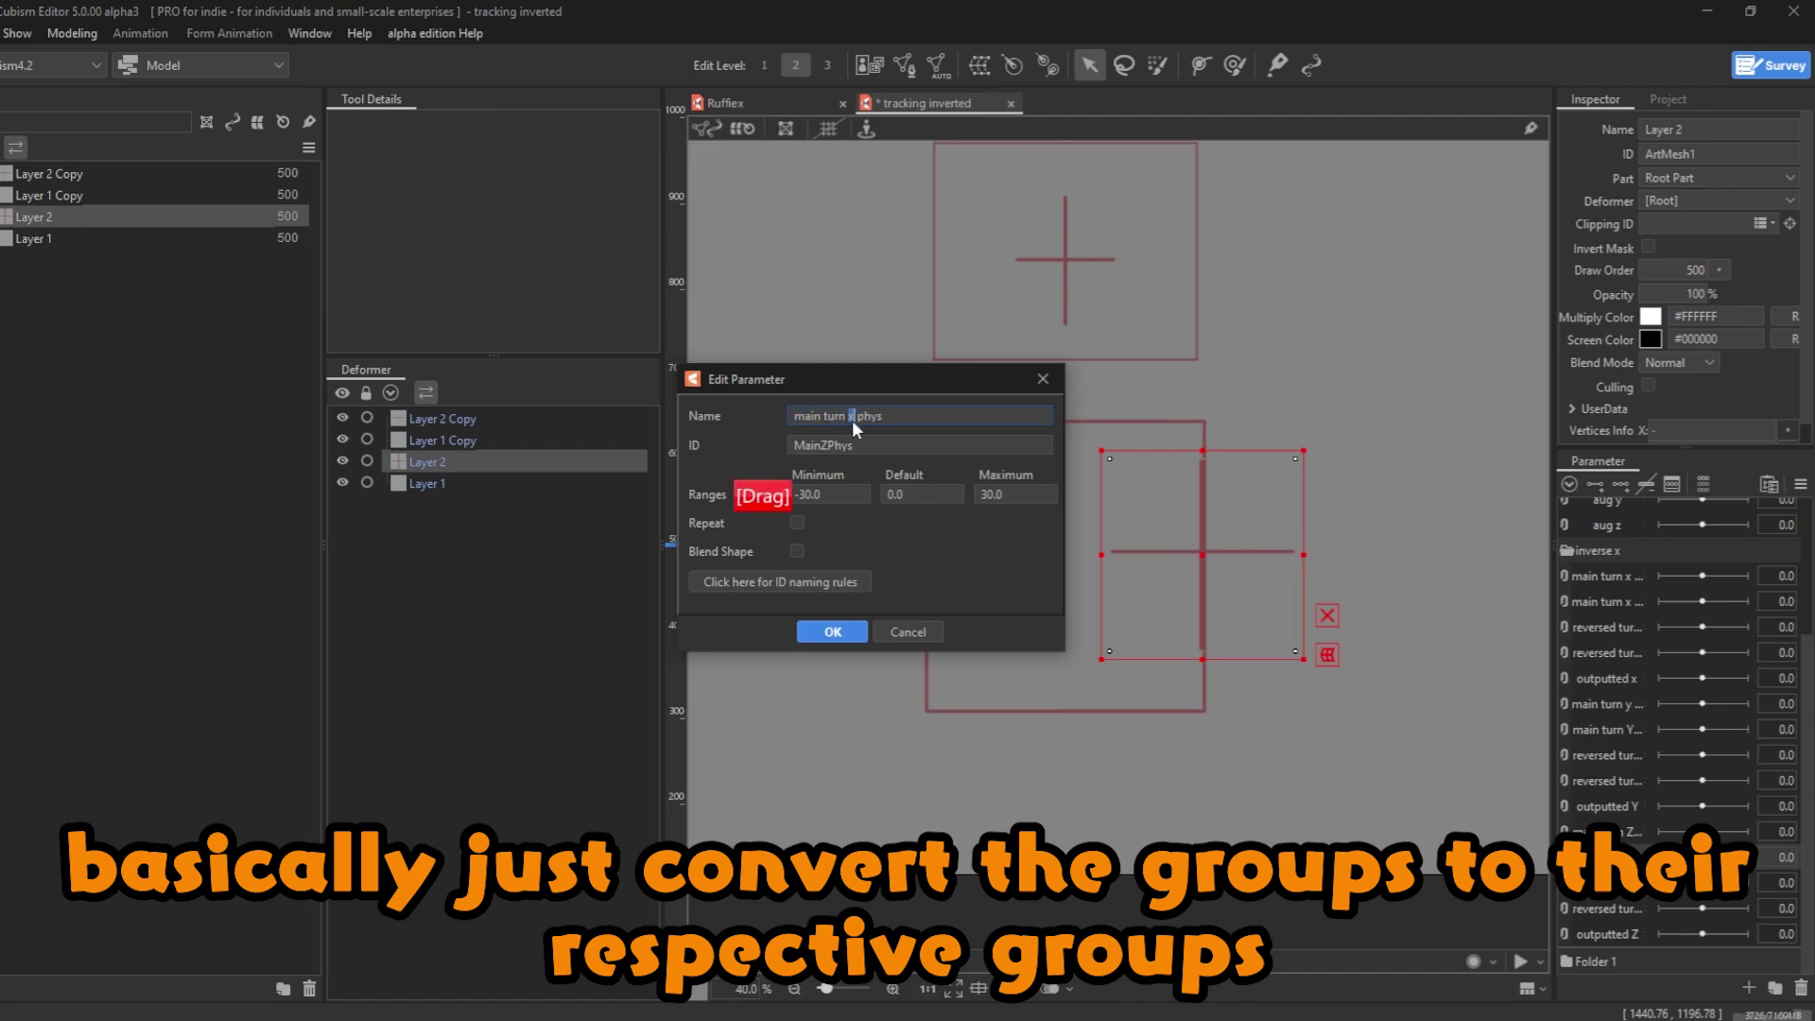
type("Z")
key("Return")
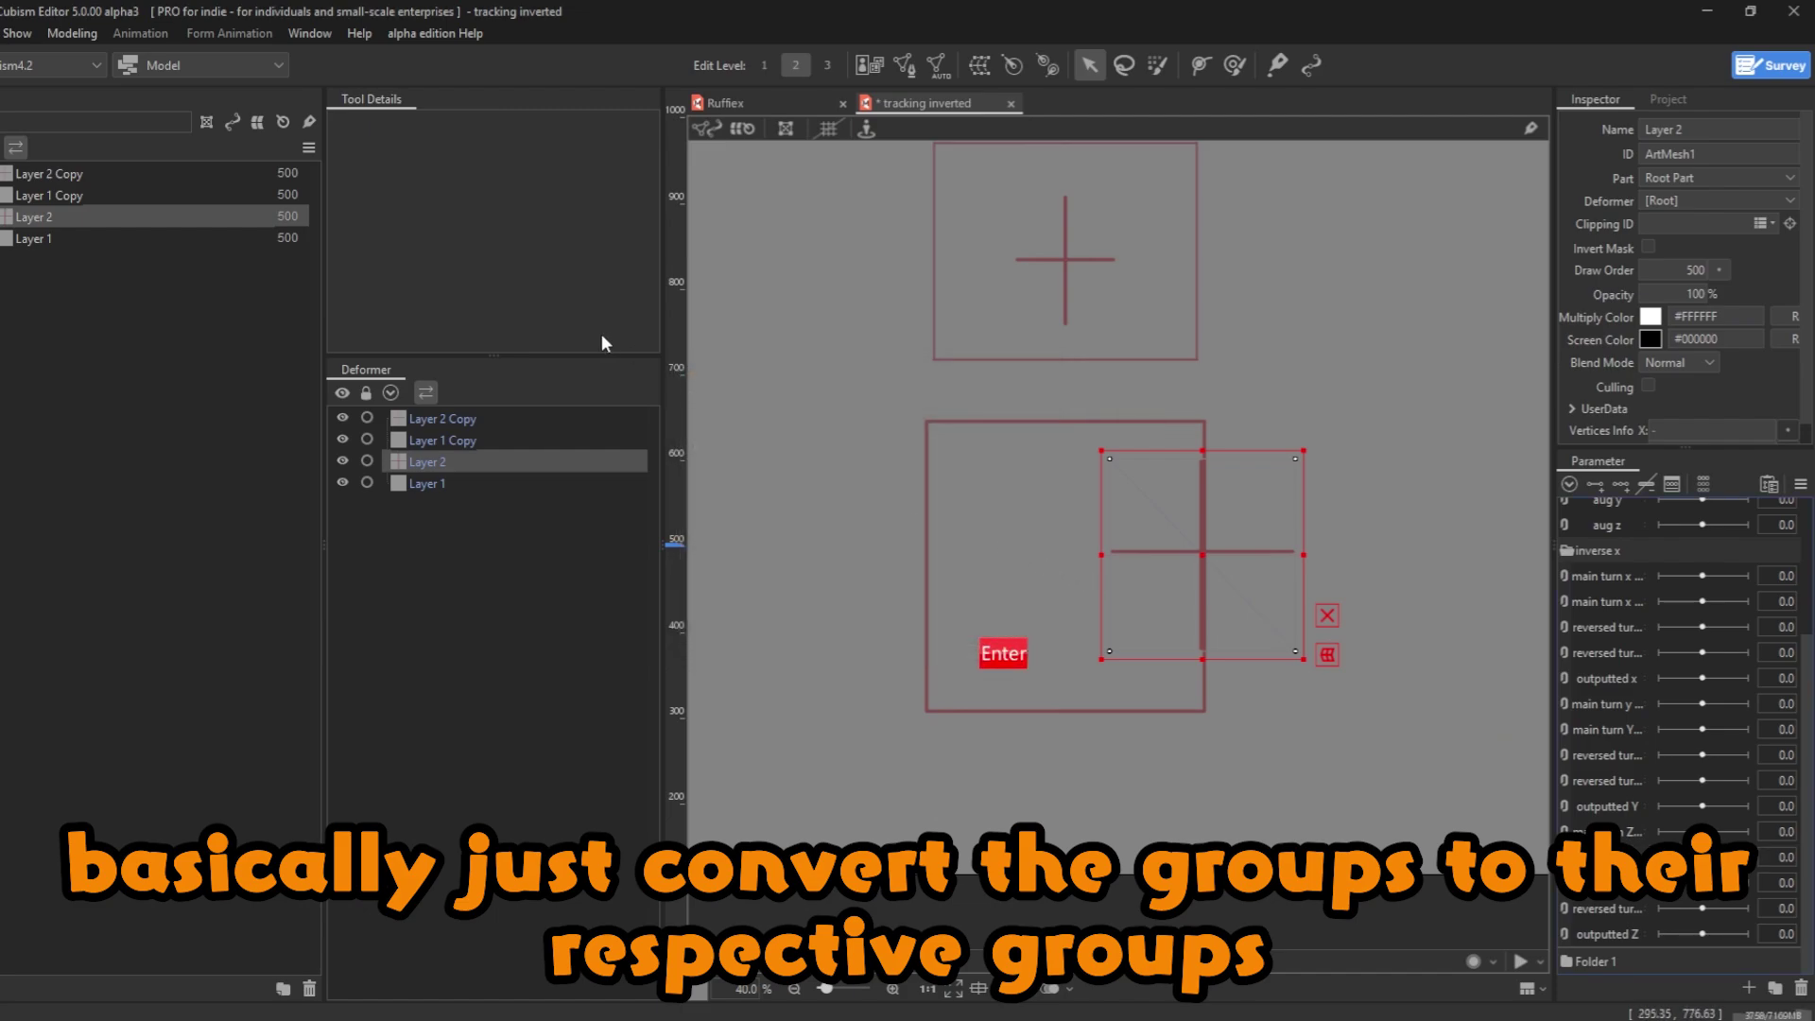
- Open the physics settings and check the output parameters of the main turn z switch and reversed turn x switch groups
key("ctrl+Return")
left_click(238, 208)
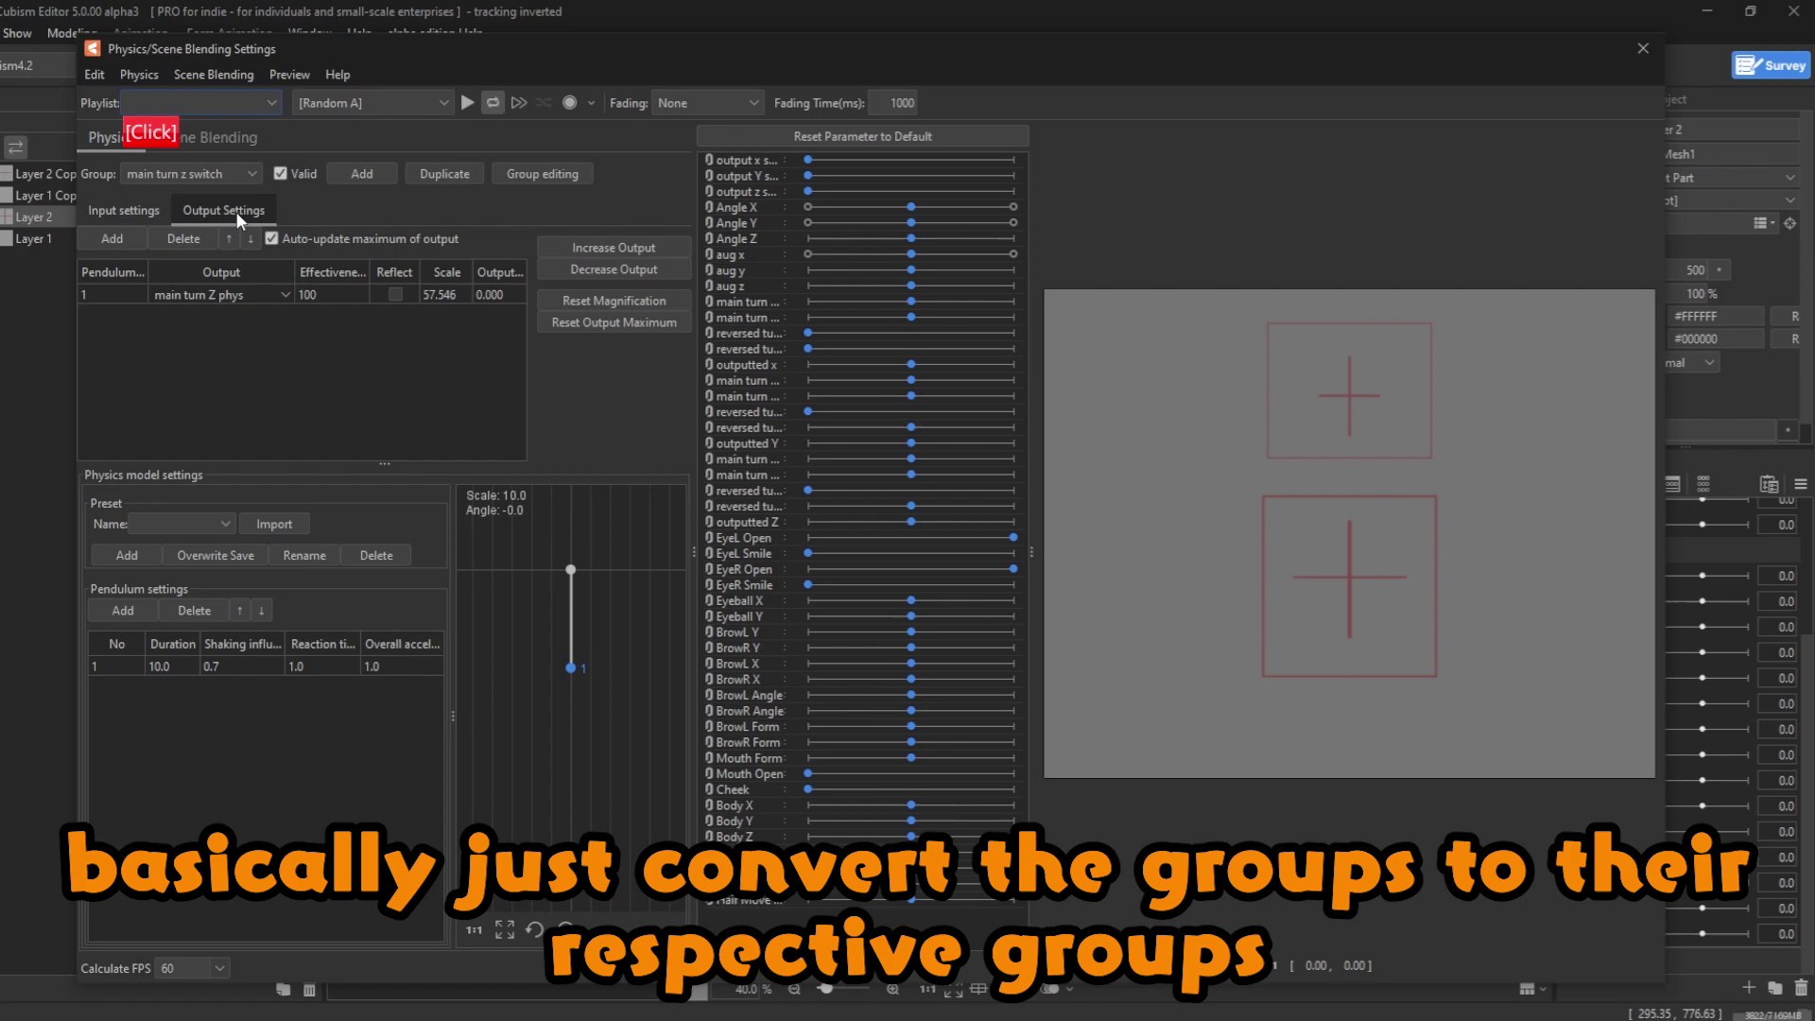
left_click(174, 174)
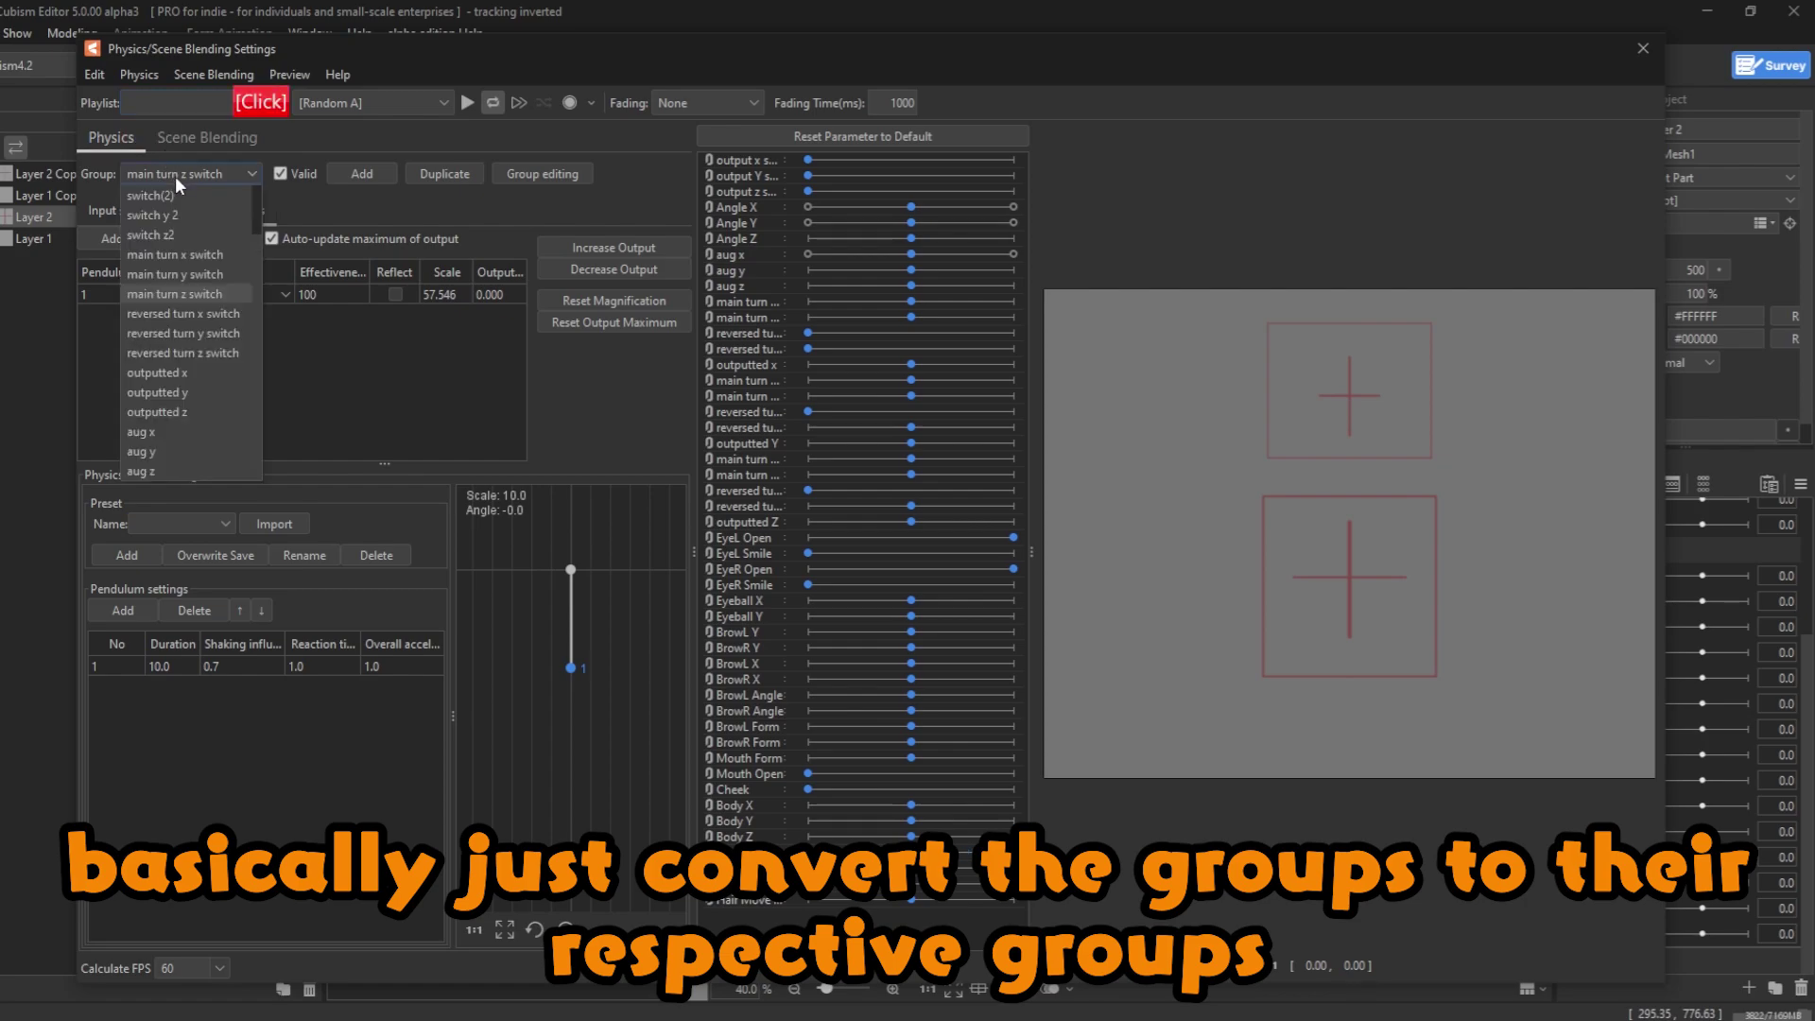
left_click(203, 319)
left_click(206, 296)
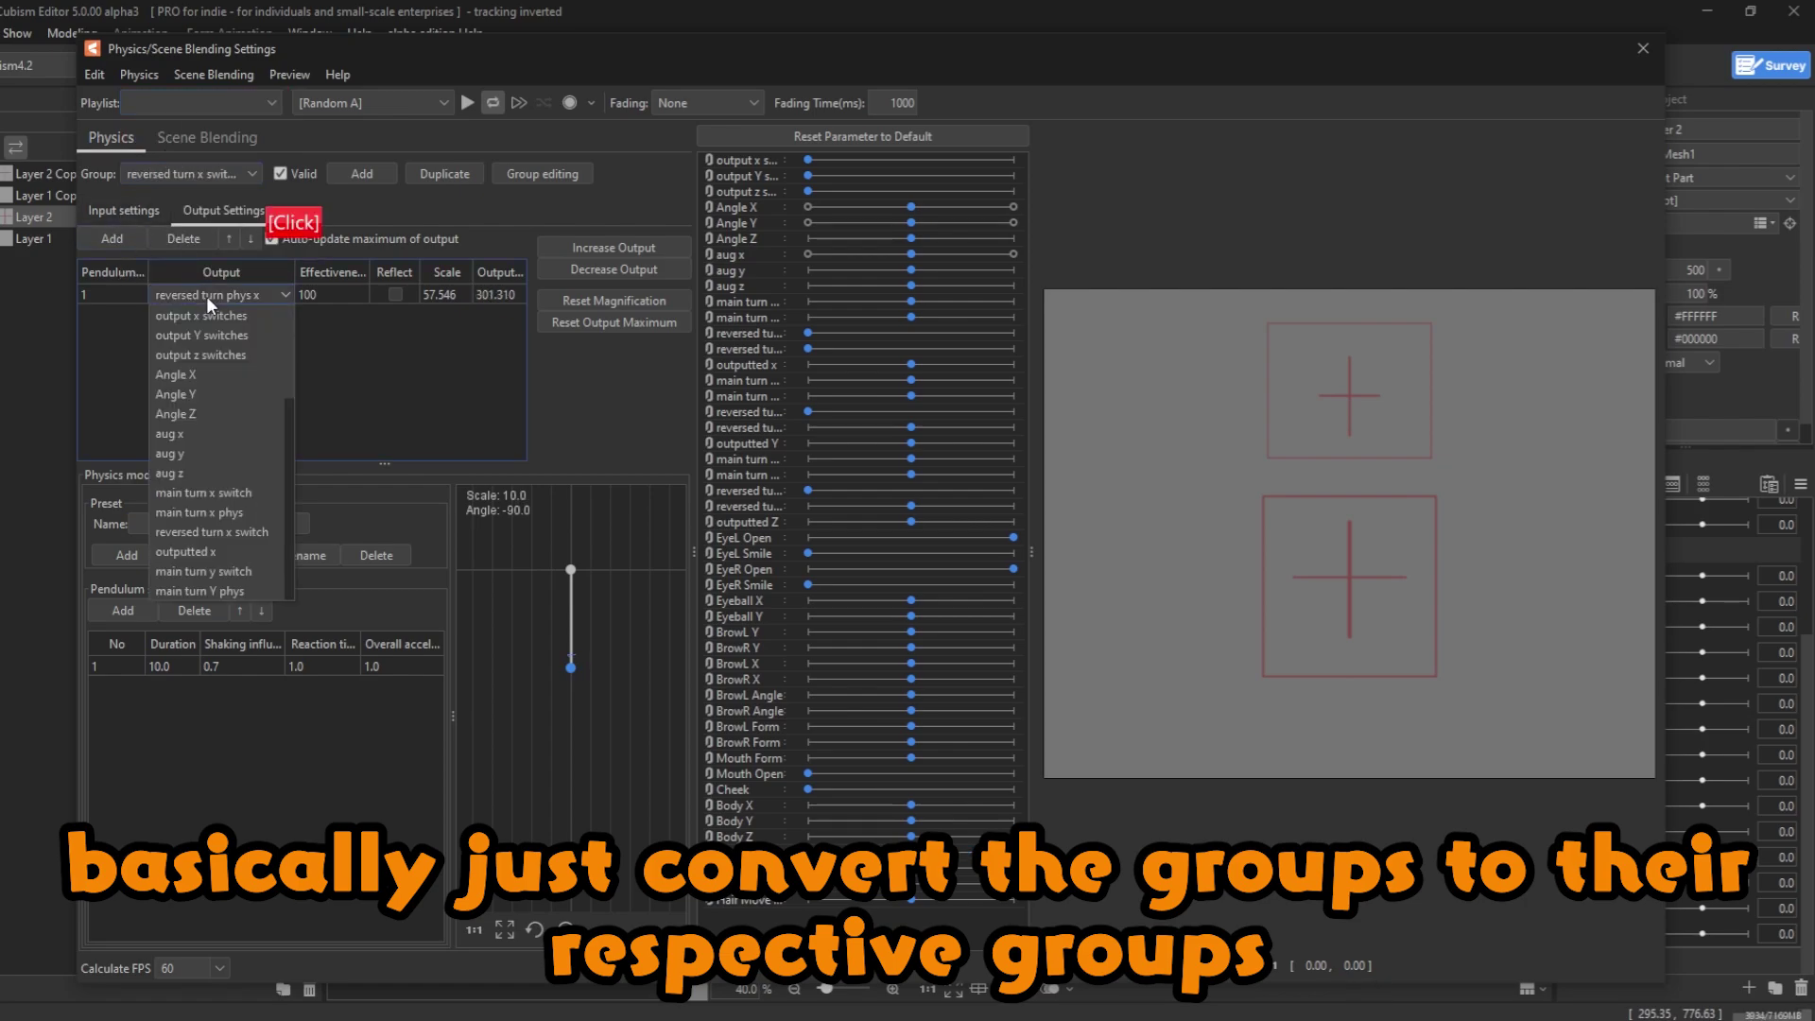
- Set the reversed turn y switch group's inputs to Angle Y and reversed turn Y switch
left_click(160, 176)
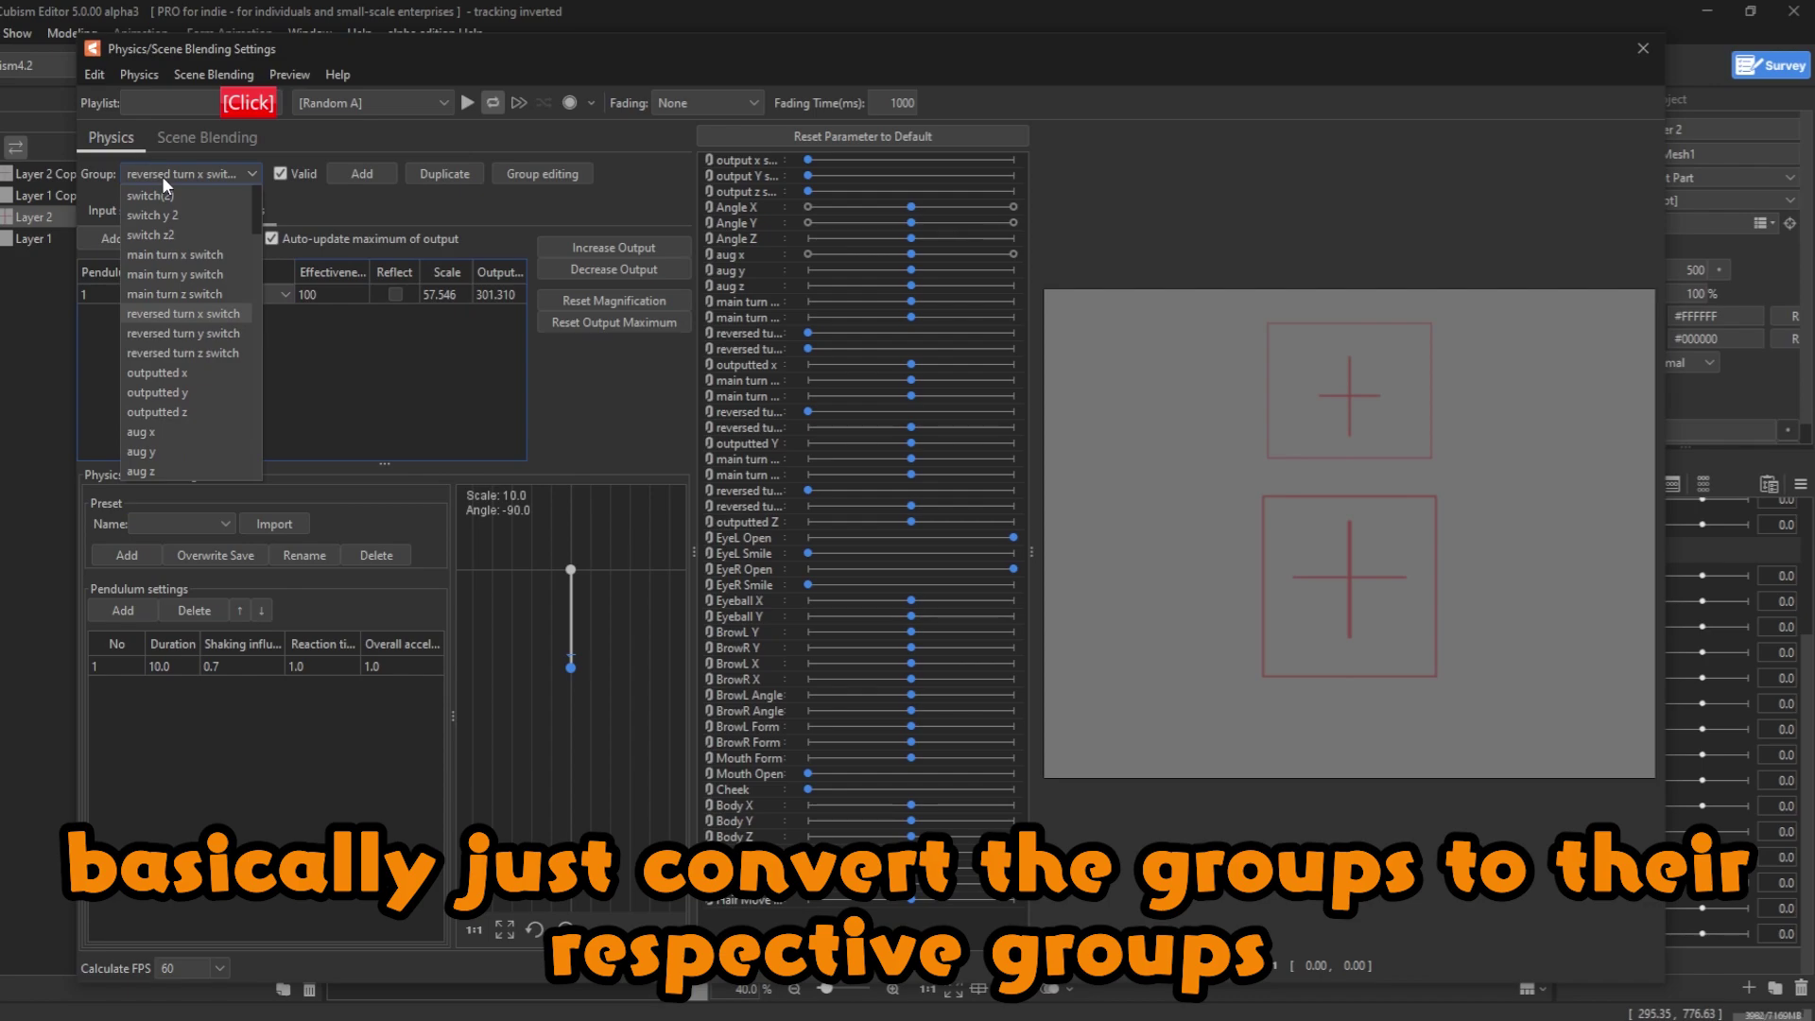
left_click(195, 316)
left_click(212, 294)
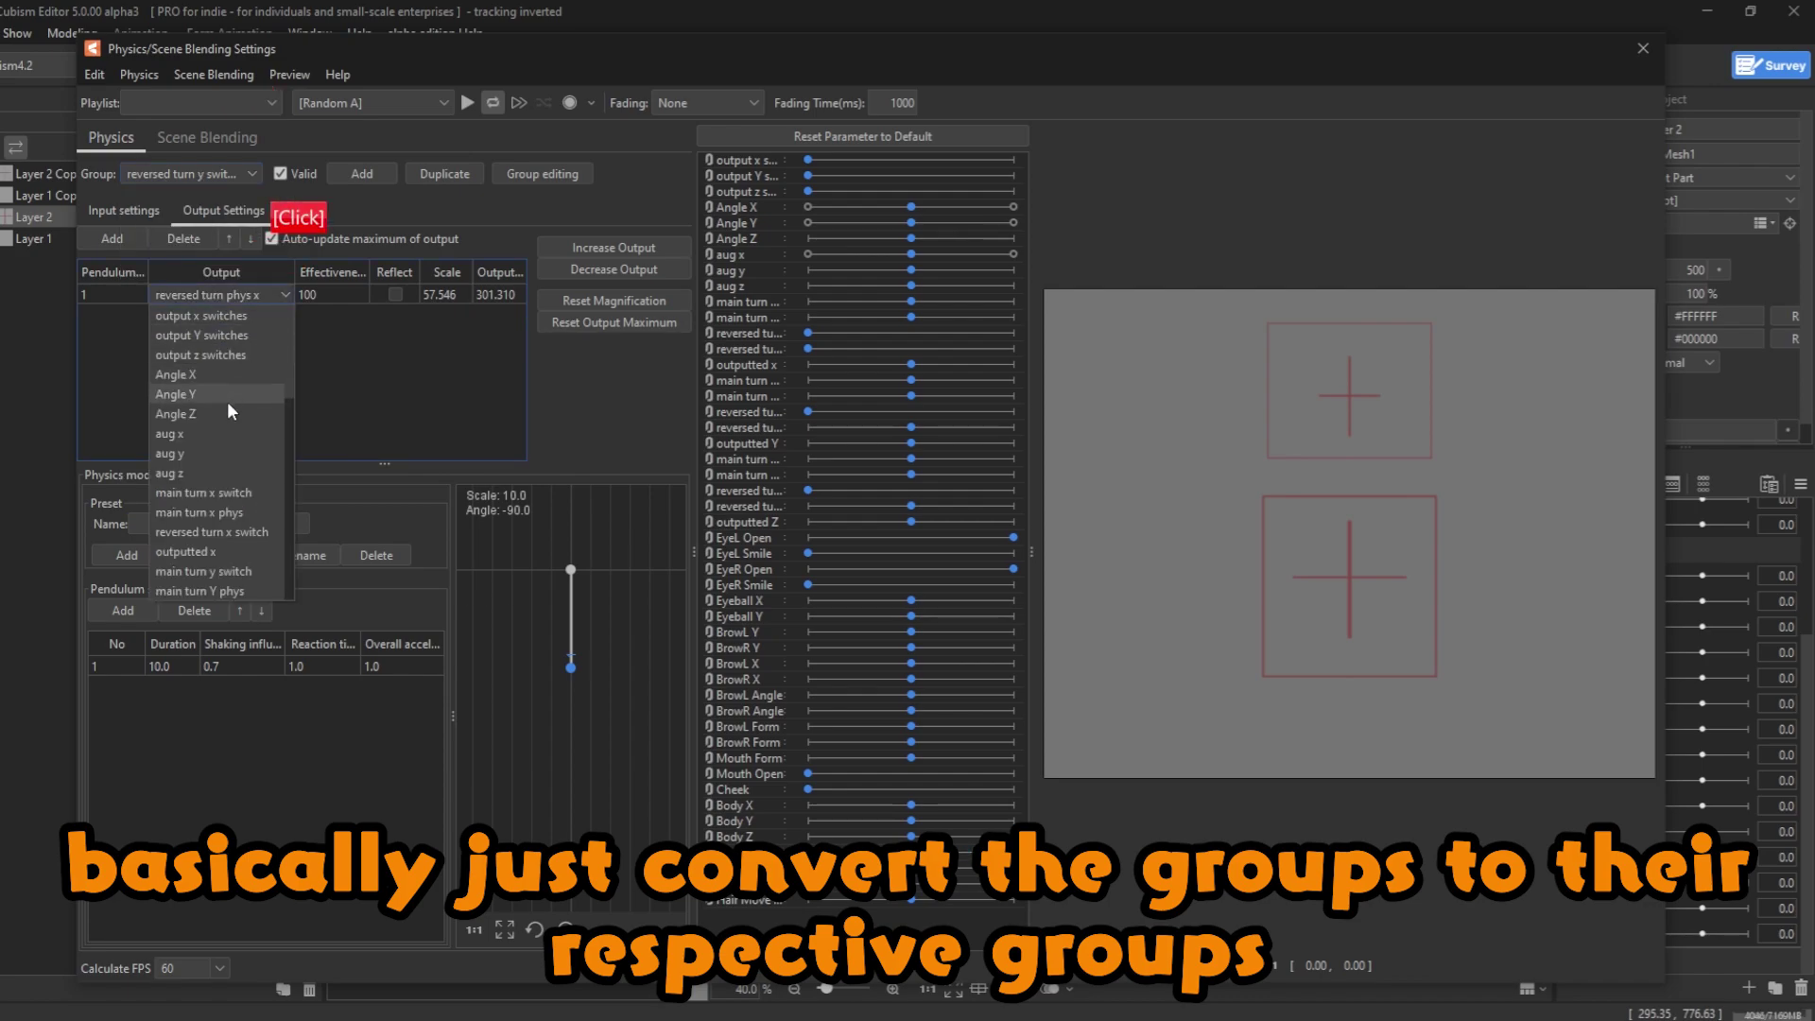
left_click(137, 211)
left_click(490, 289)
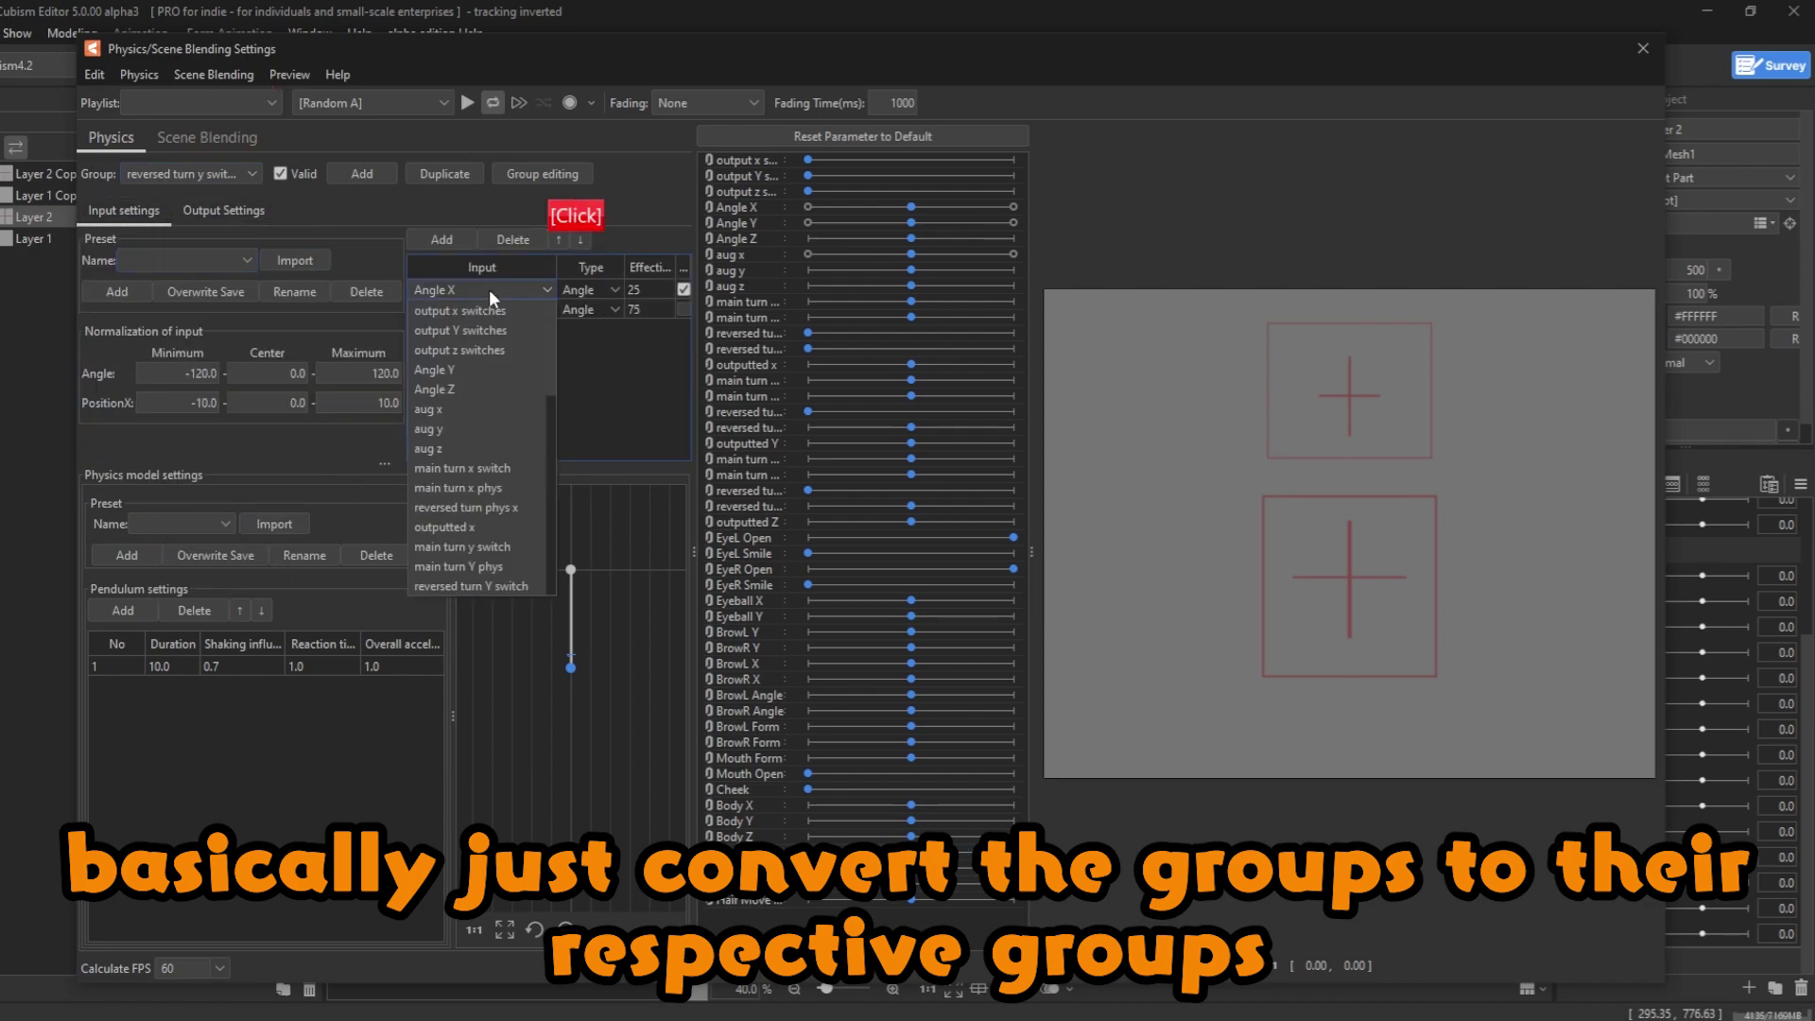
left_click(450, 372)
left_click(457, 317)
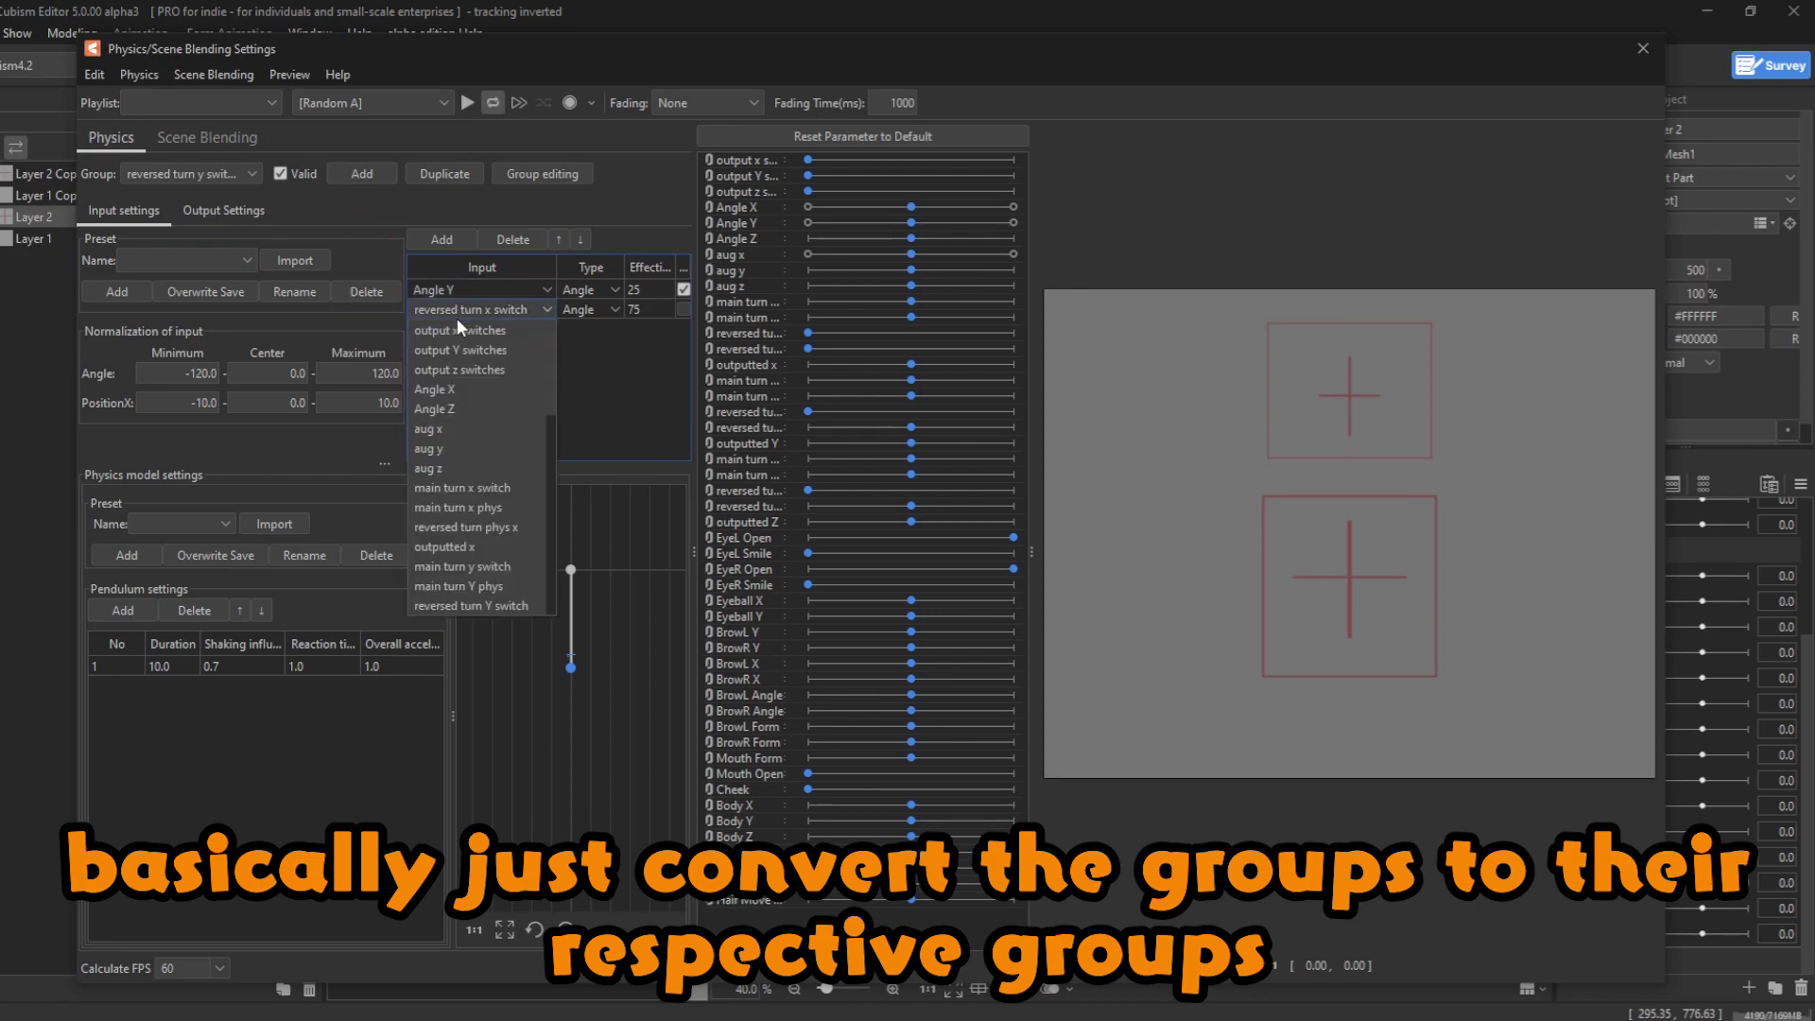
scroll(470, 439, "down", 5)
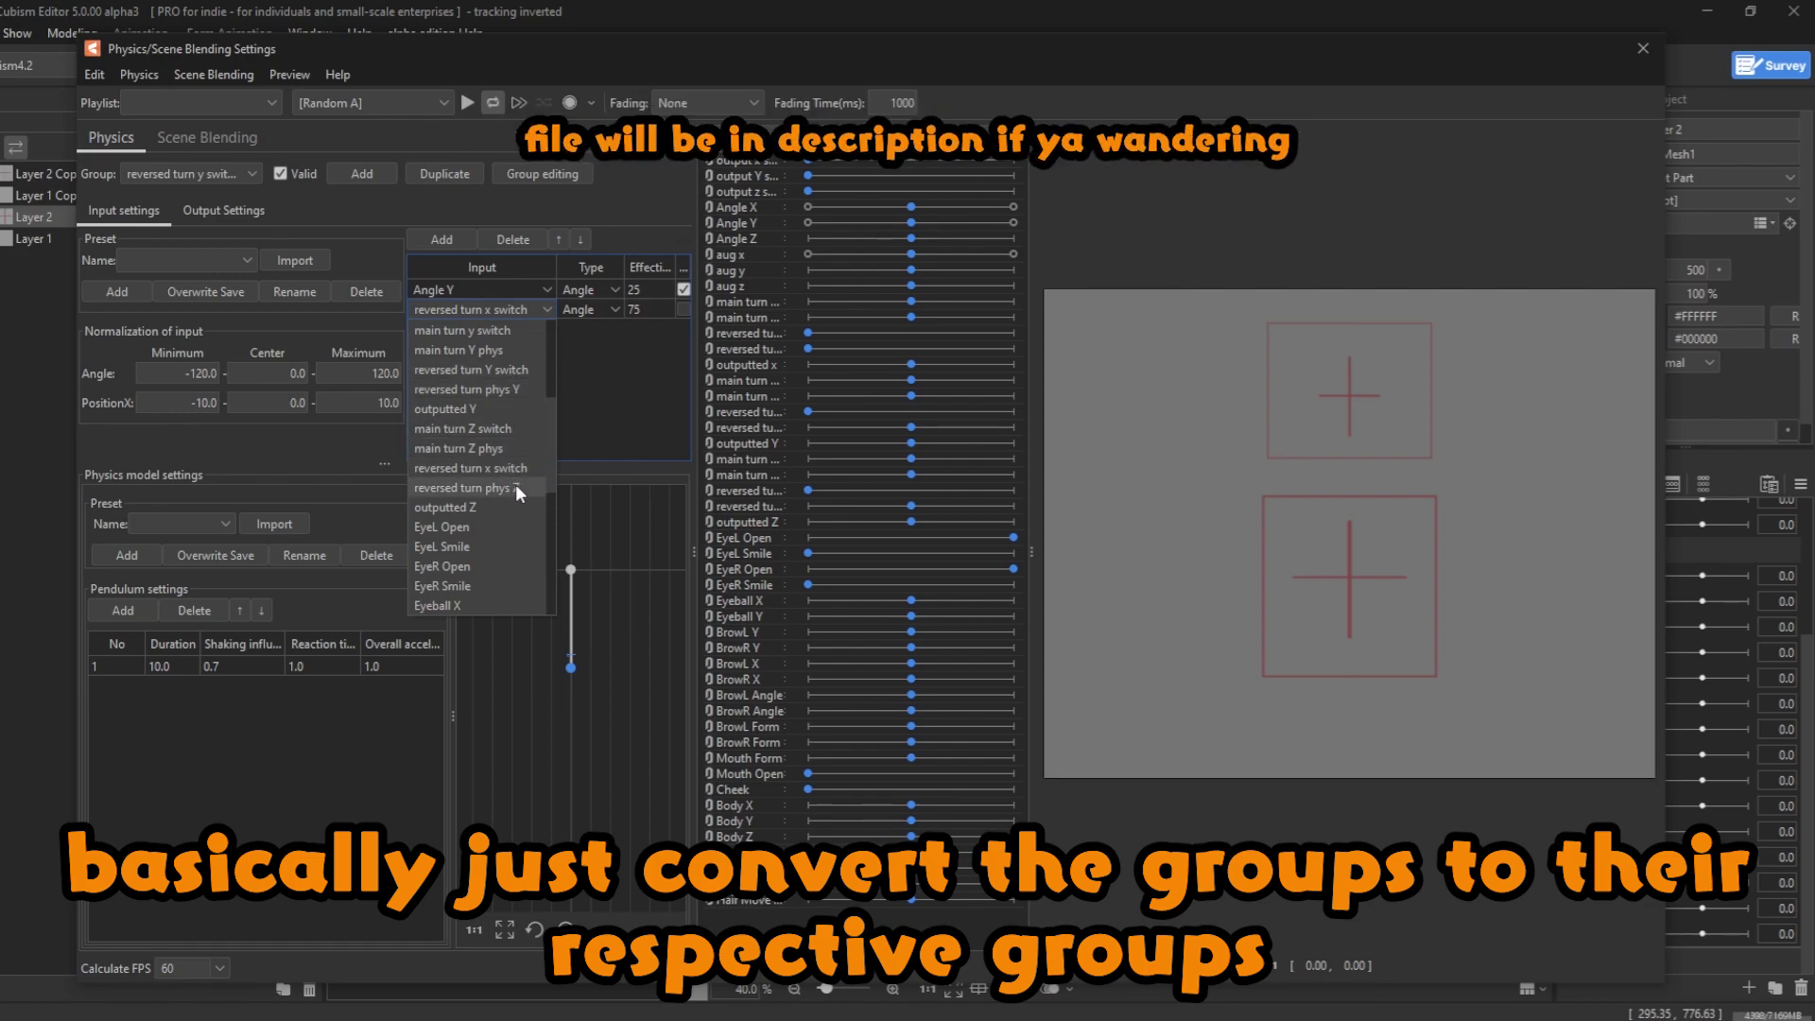
left_click(499, 369)
- Set the reversed turn y switch group's output to reversed turn phys Y
left_click(198, 212)
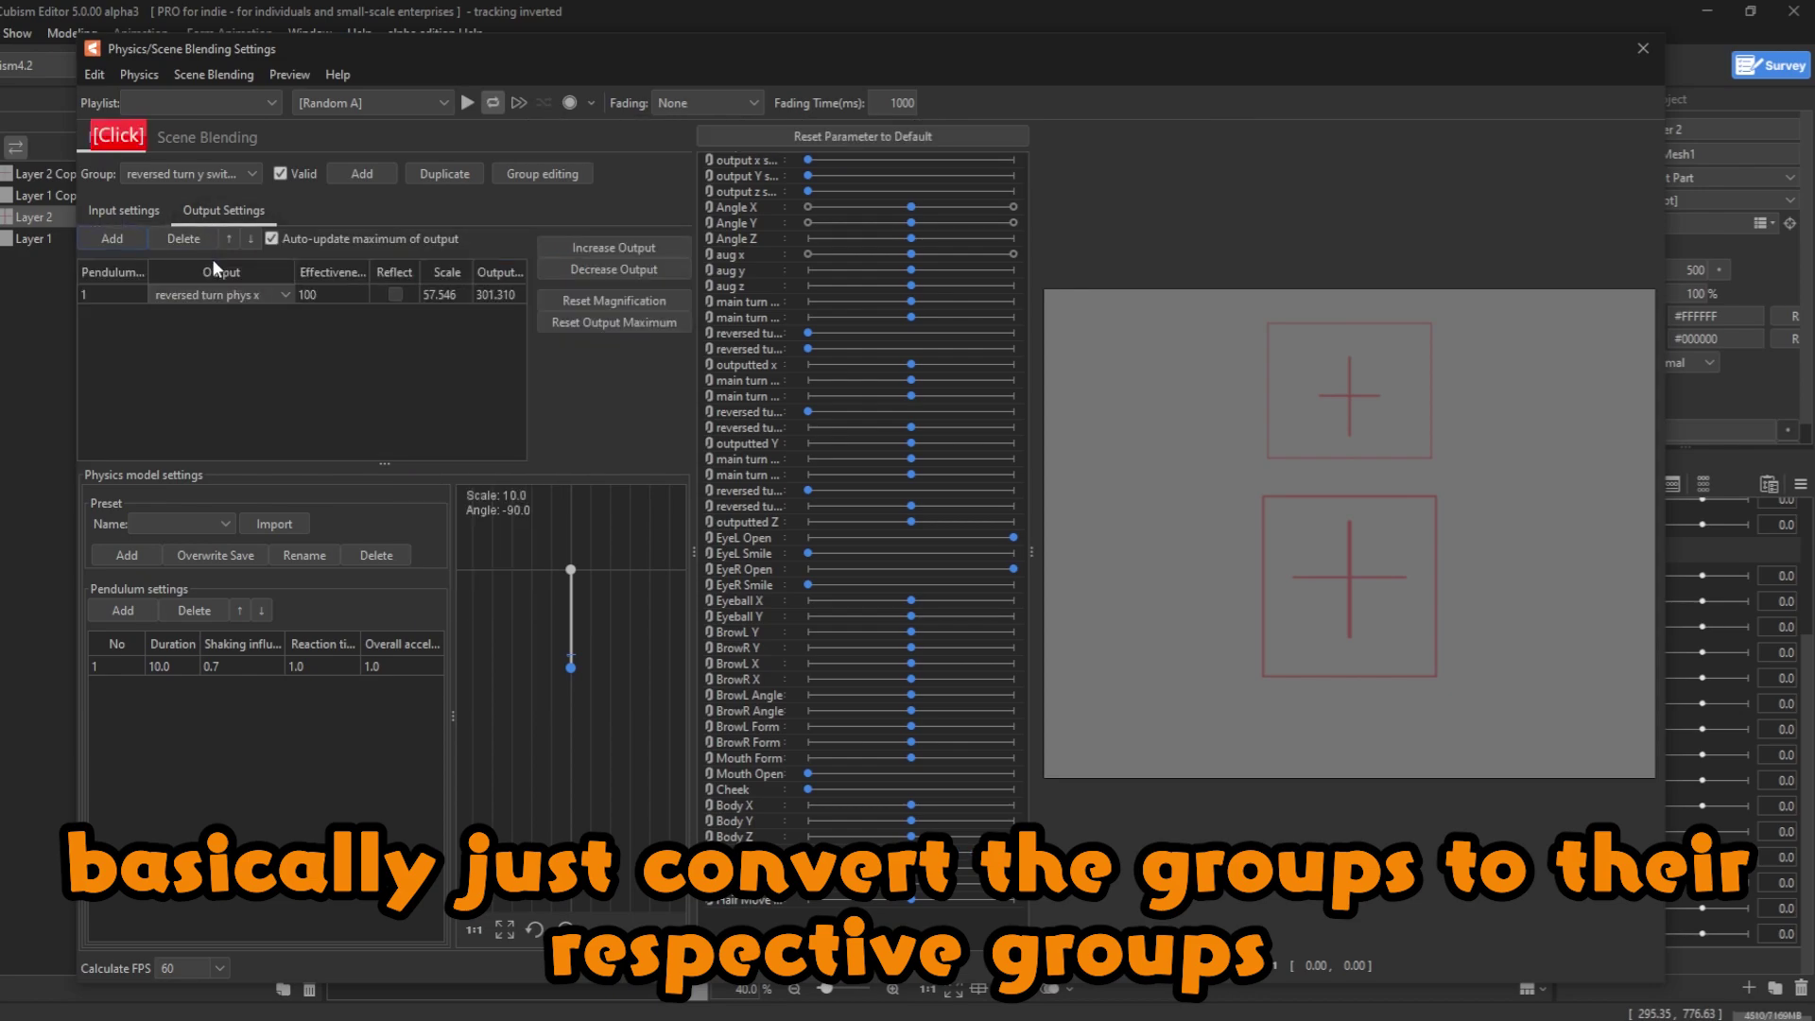
left_click(240, 293)
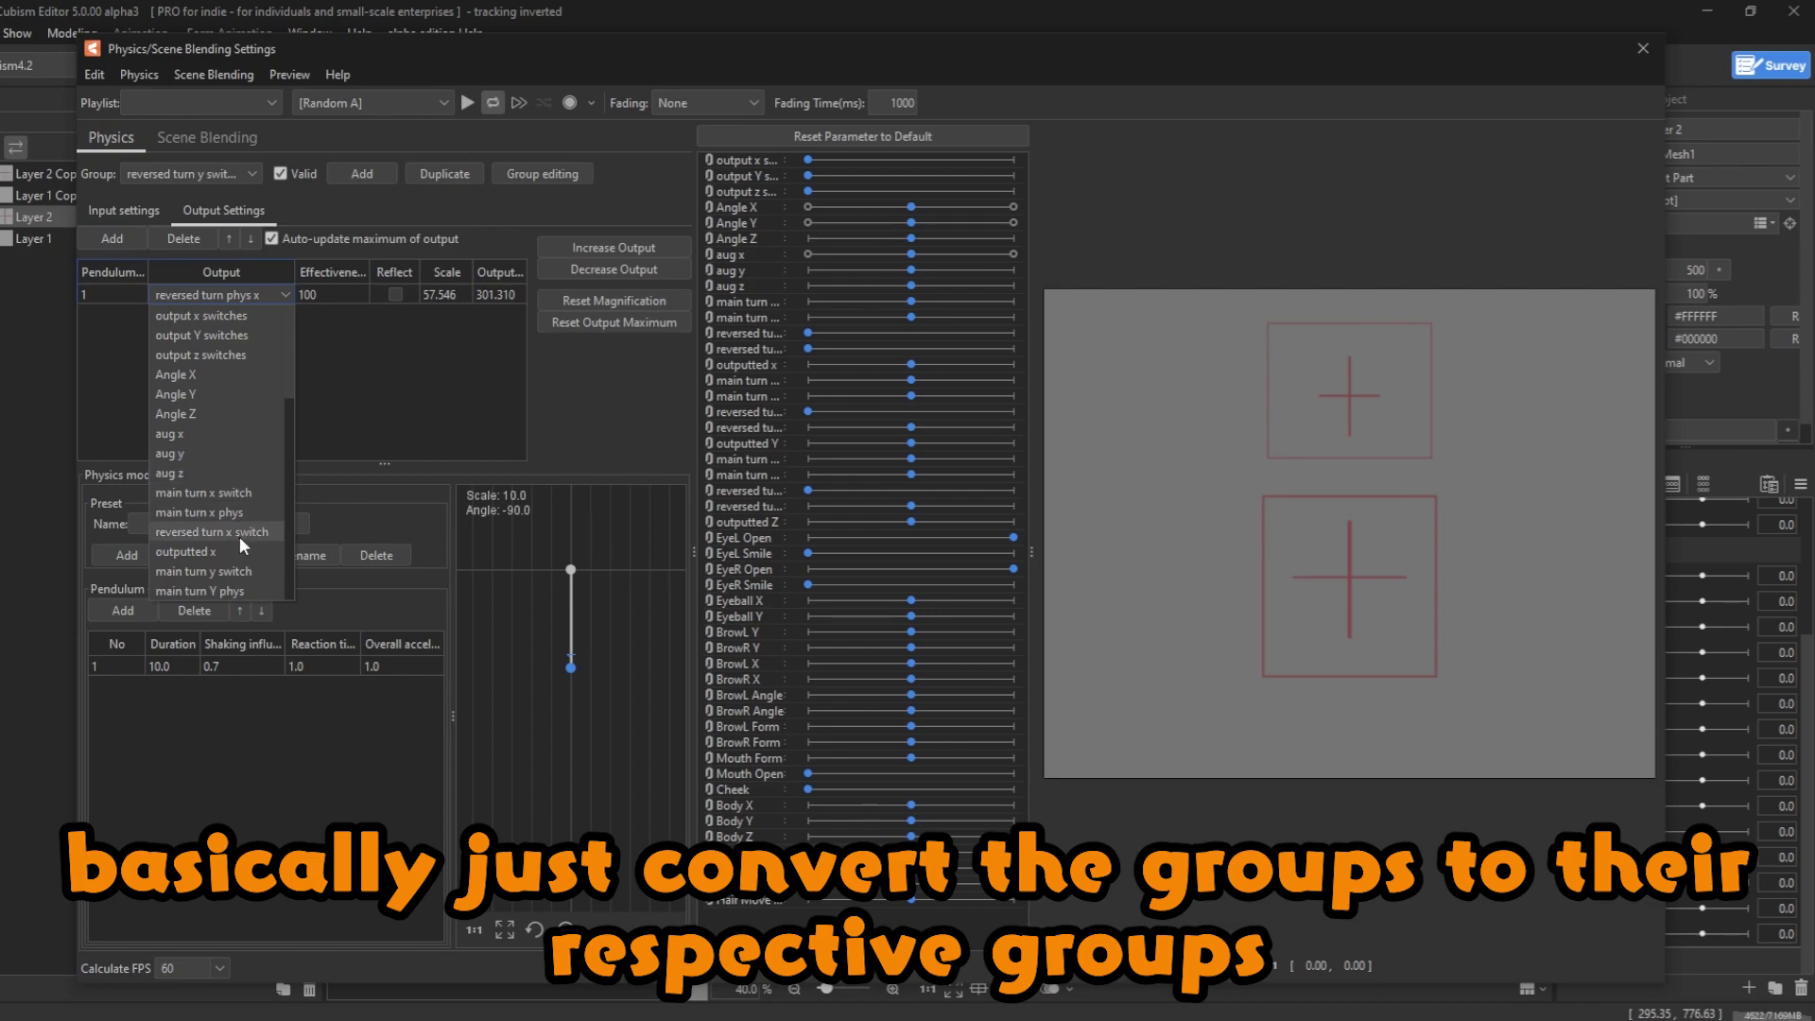
scroll(238, 536, "down", 1)
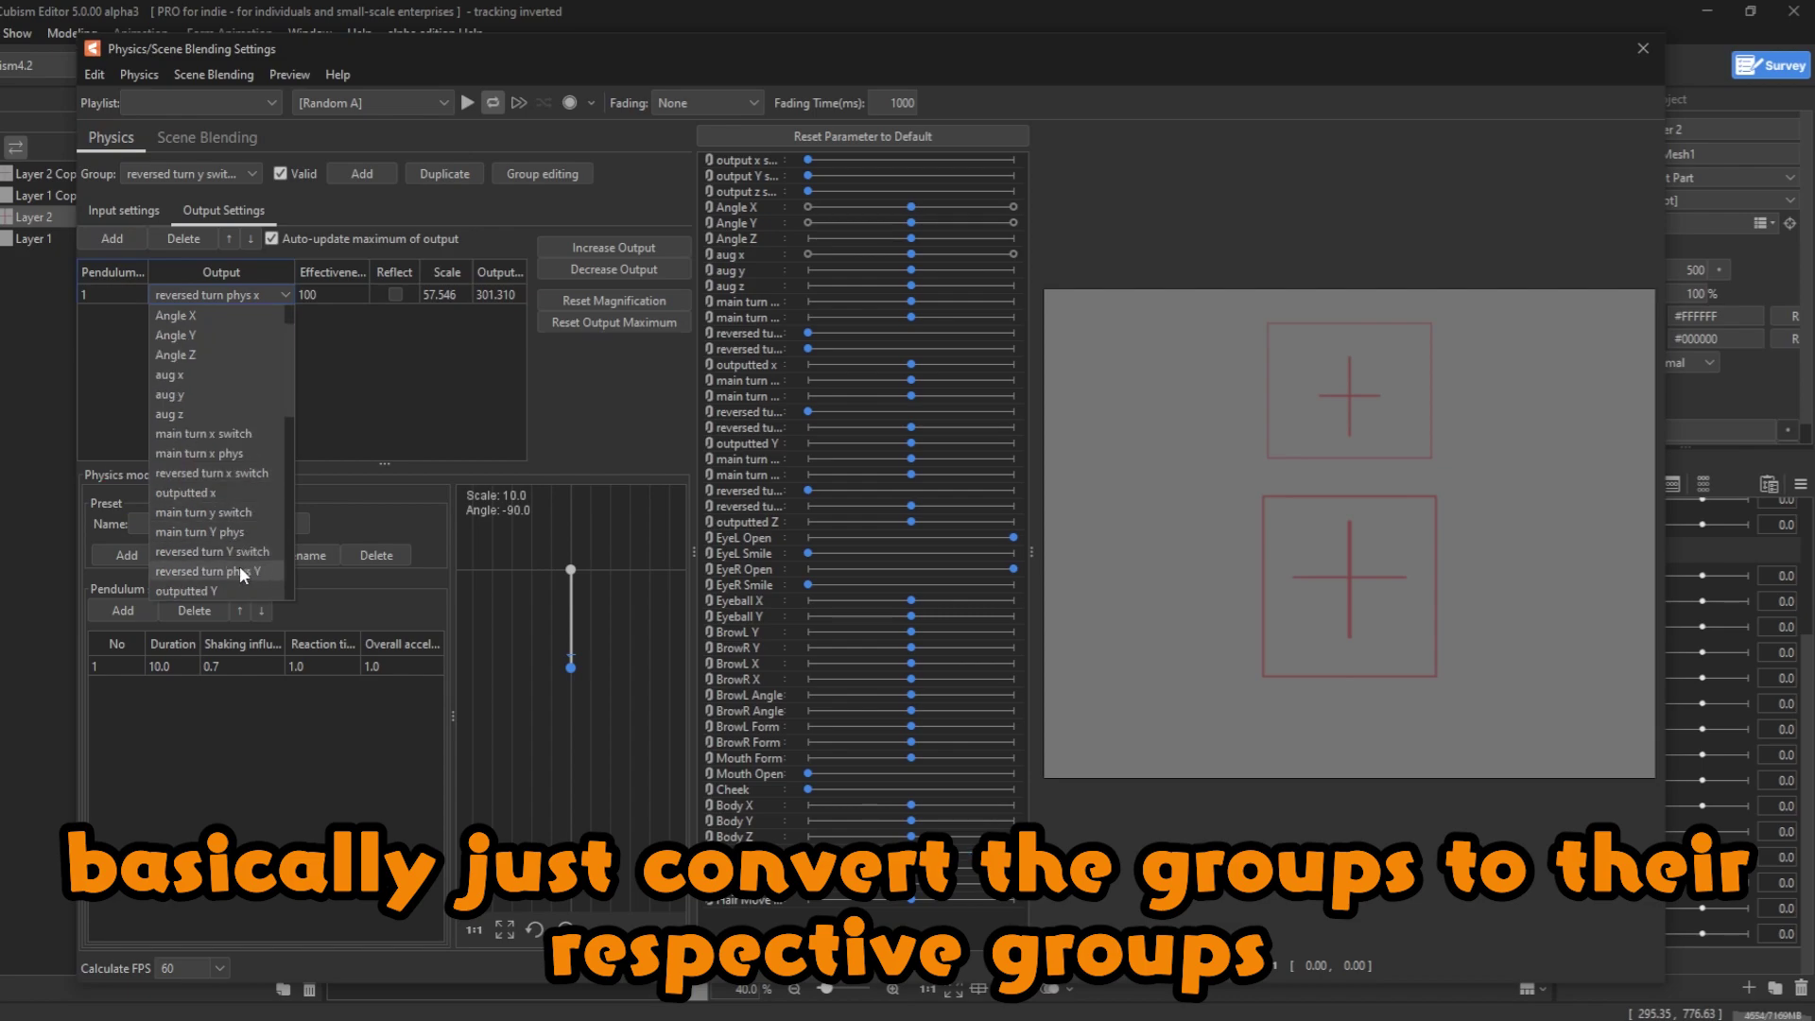
left_click(240, 567)
- Set the reversed turn z switch group's inputs to Angle Z and the reversed turn x switch entry listed just before reversed turn phys Z
left_click(168, 172)
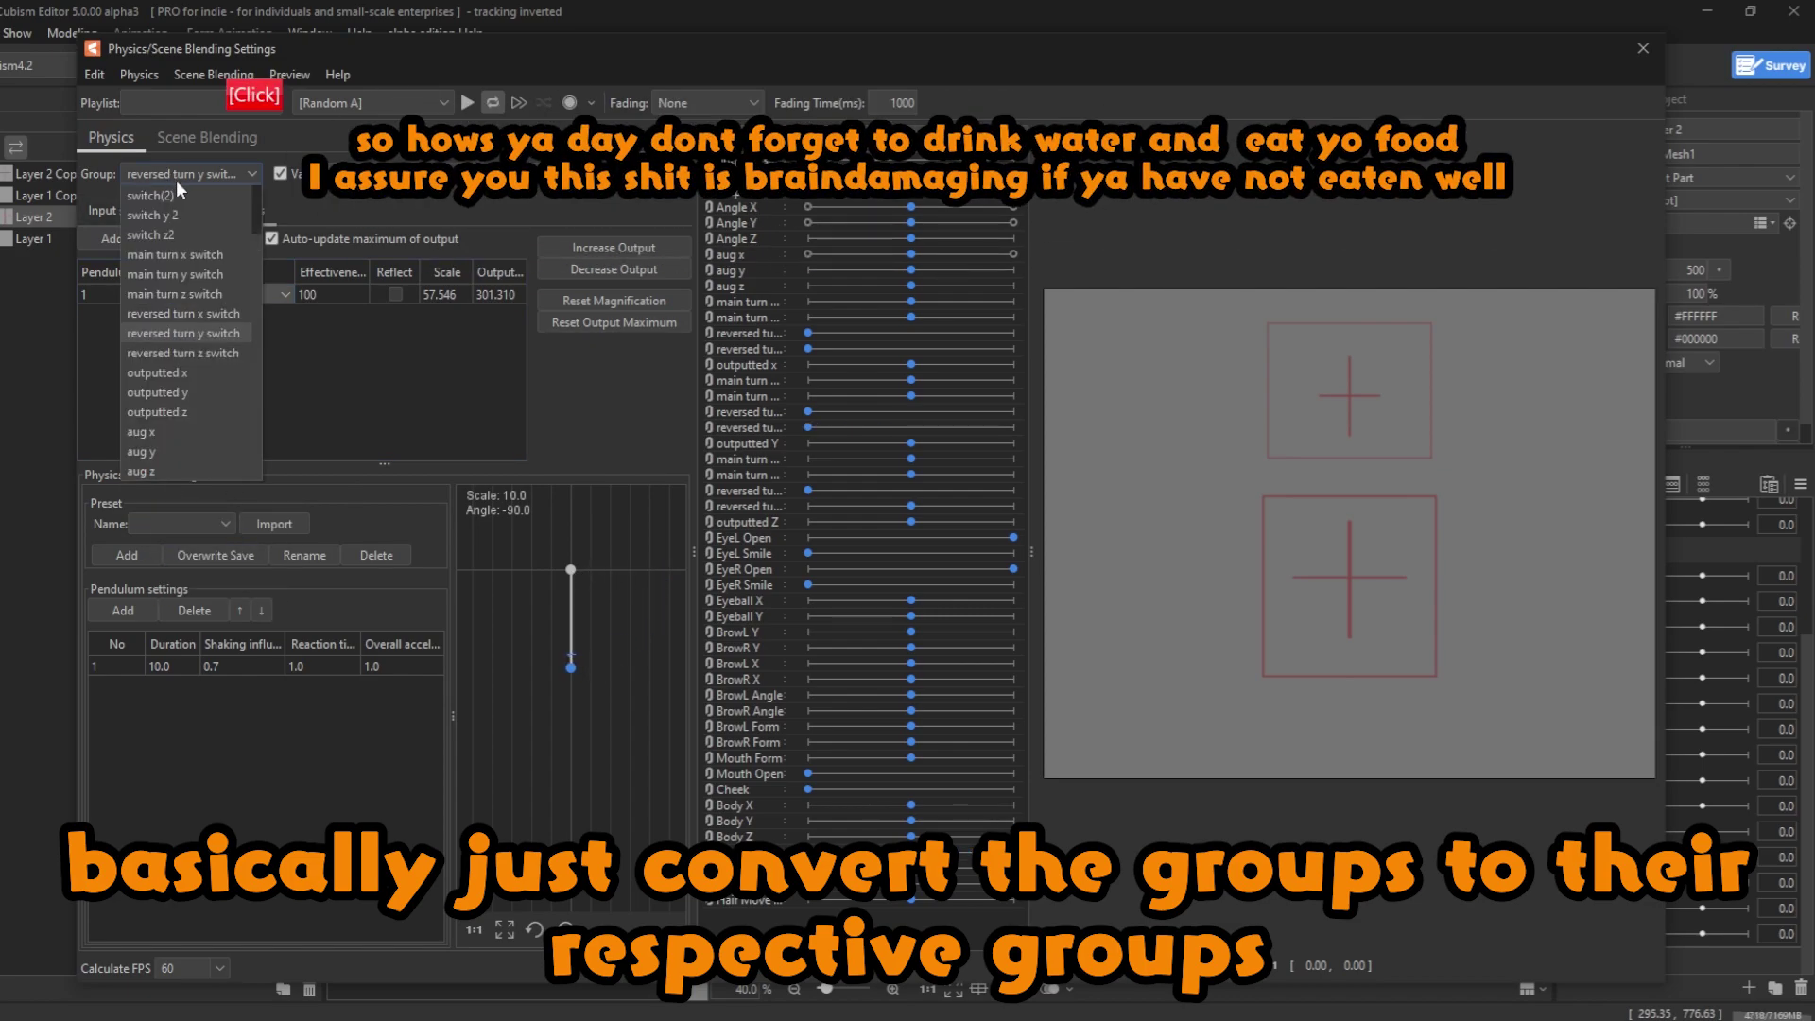
left_click(225, 356)
left_click(123, 210)
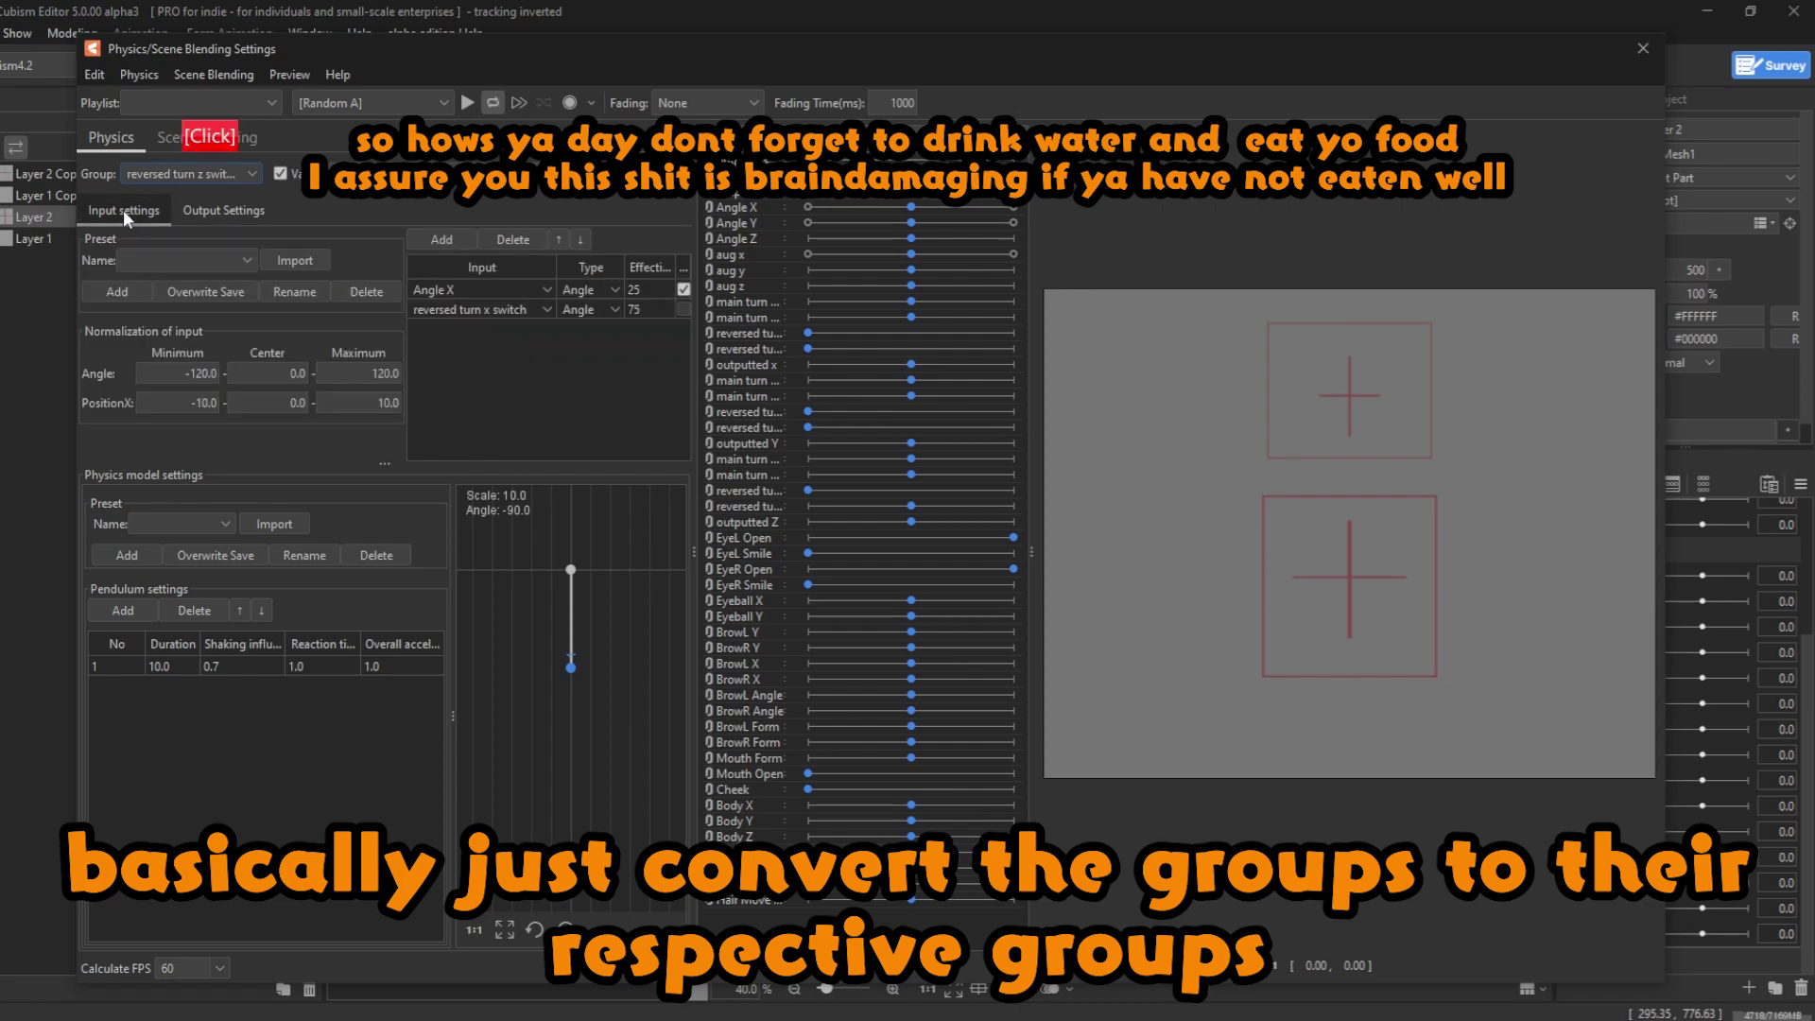
left_click(445, 285)
left_click(458, 389)
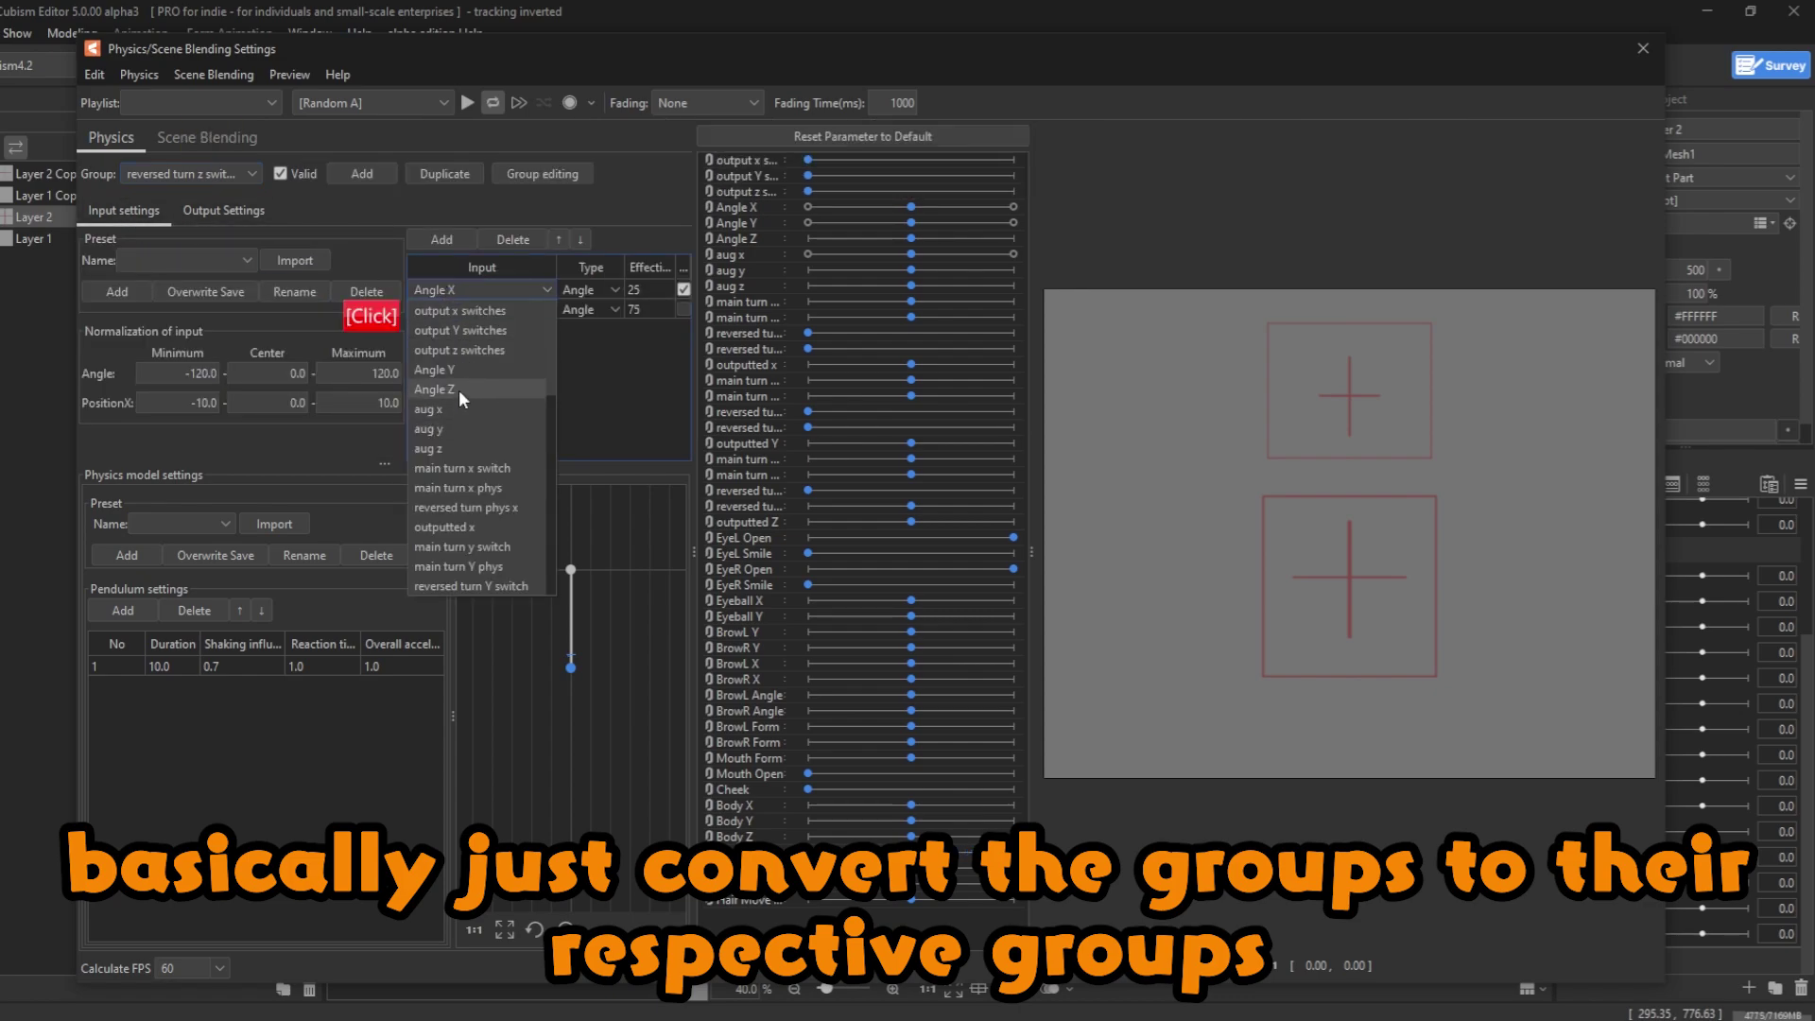
left_click(463, 310)
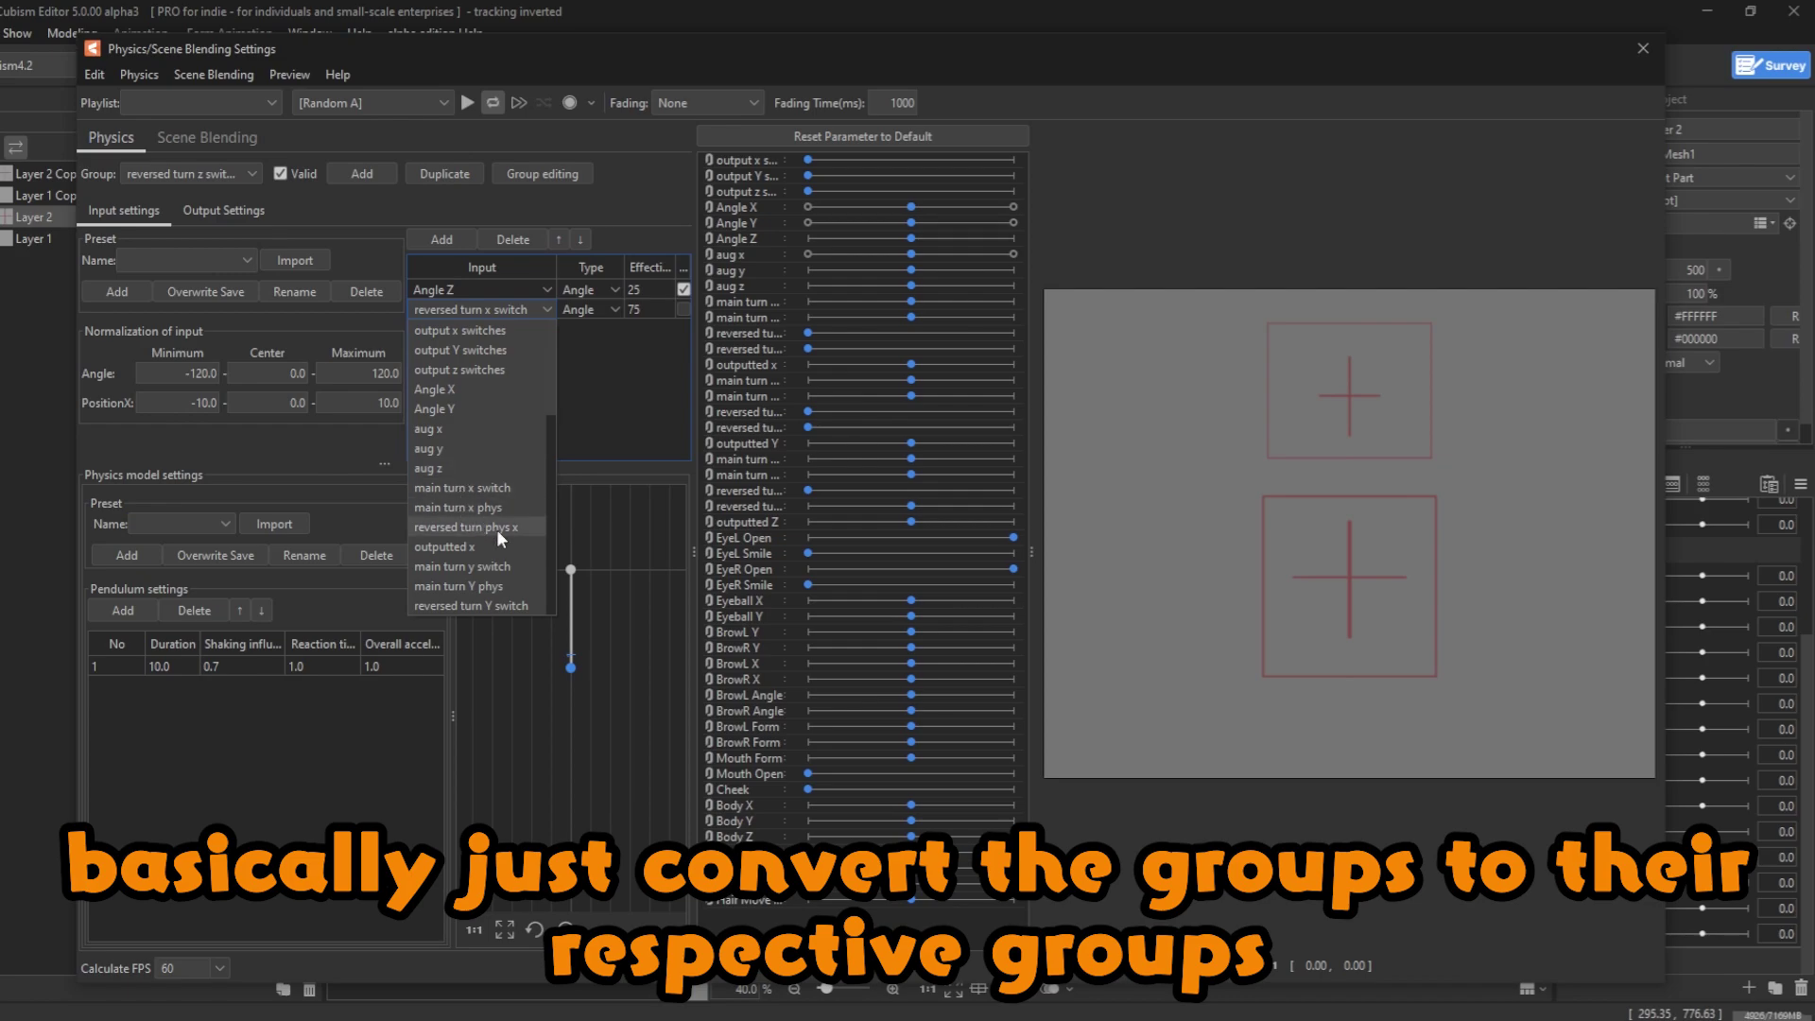
scroll(499, 535, "down", 2)
scroll(501, 540, "down", 2)
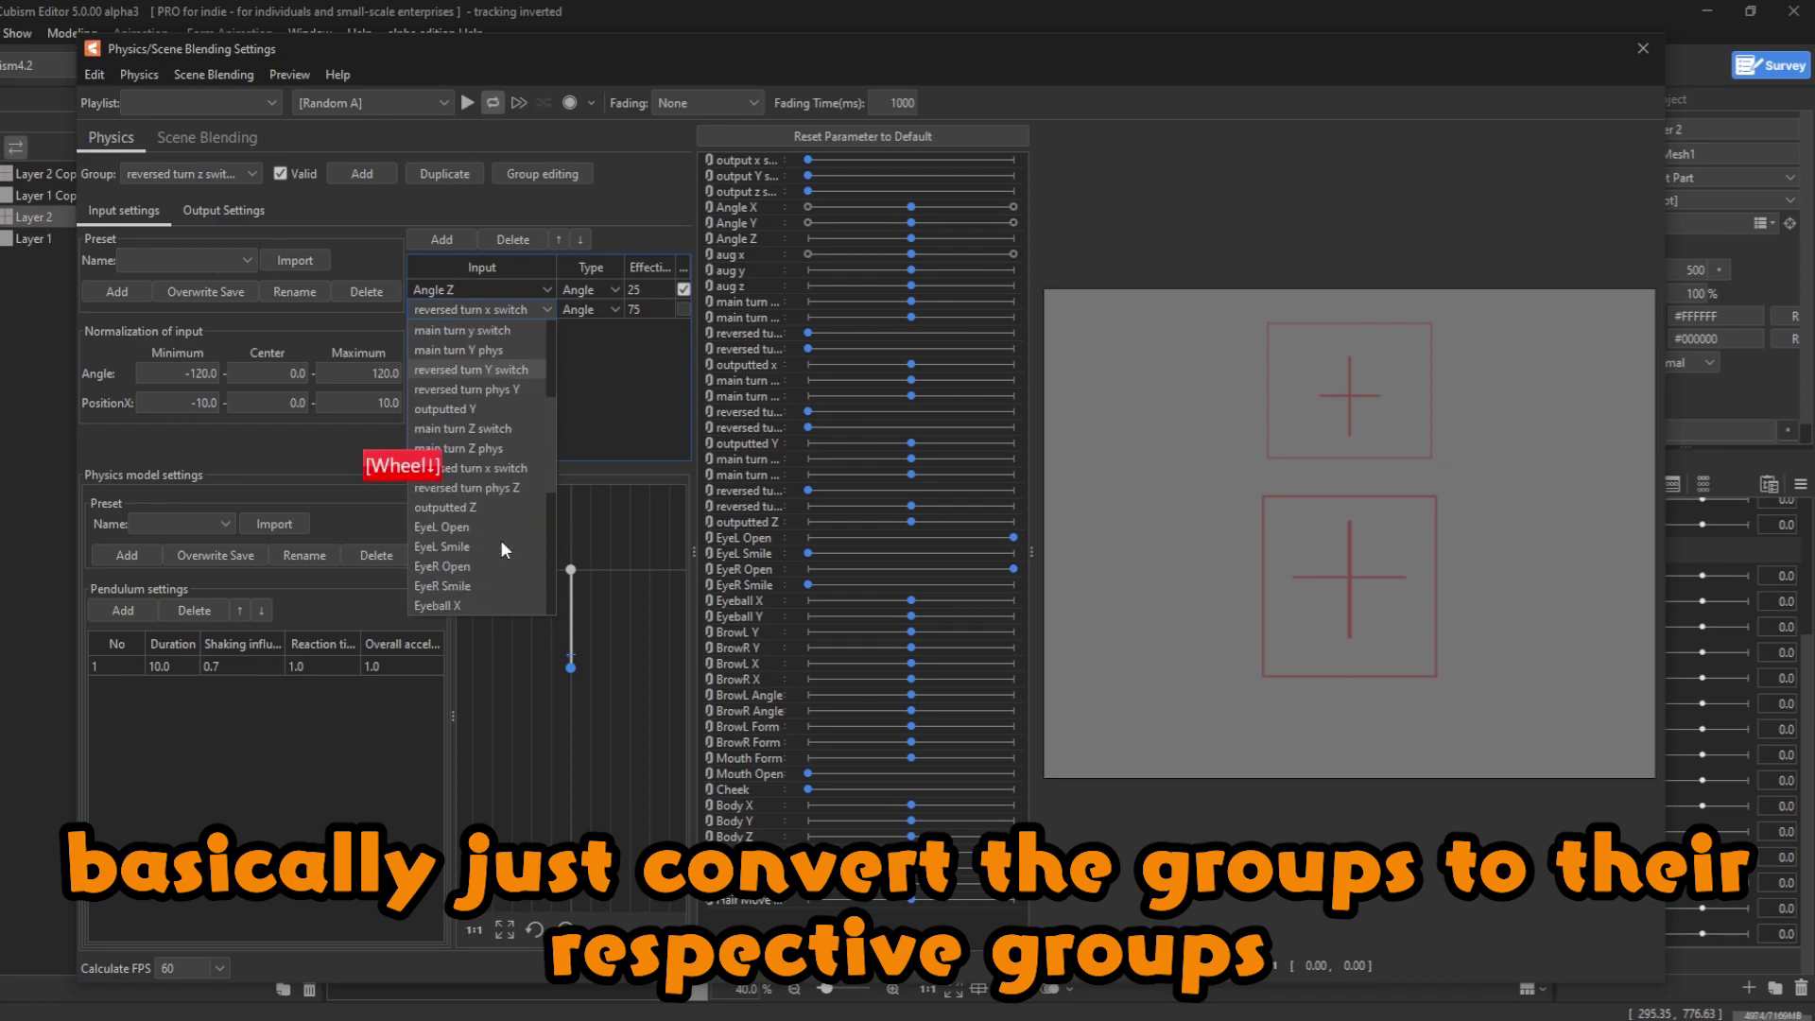
left_click(481, 468)
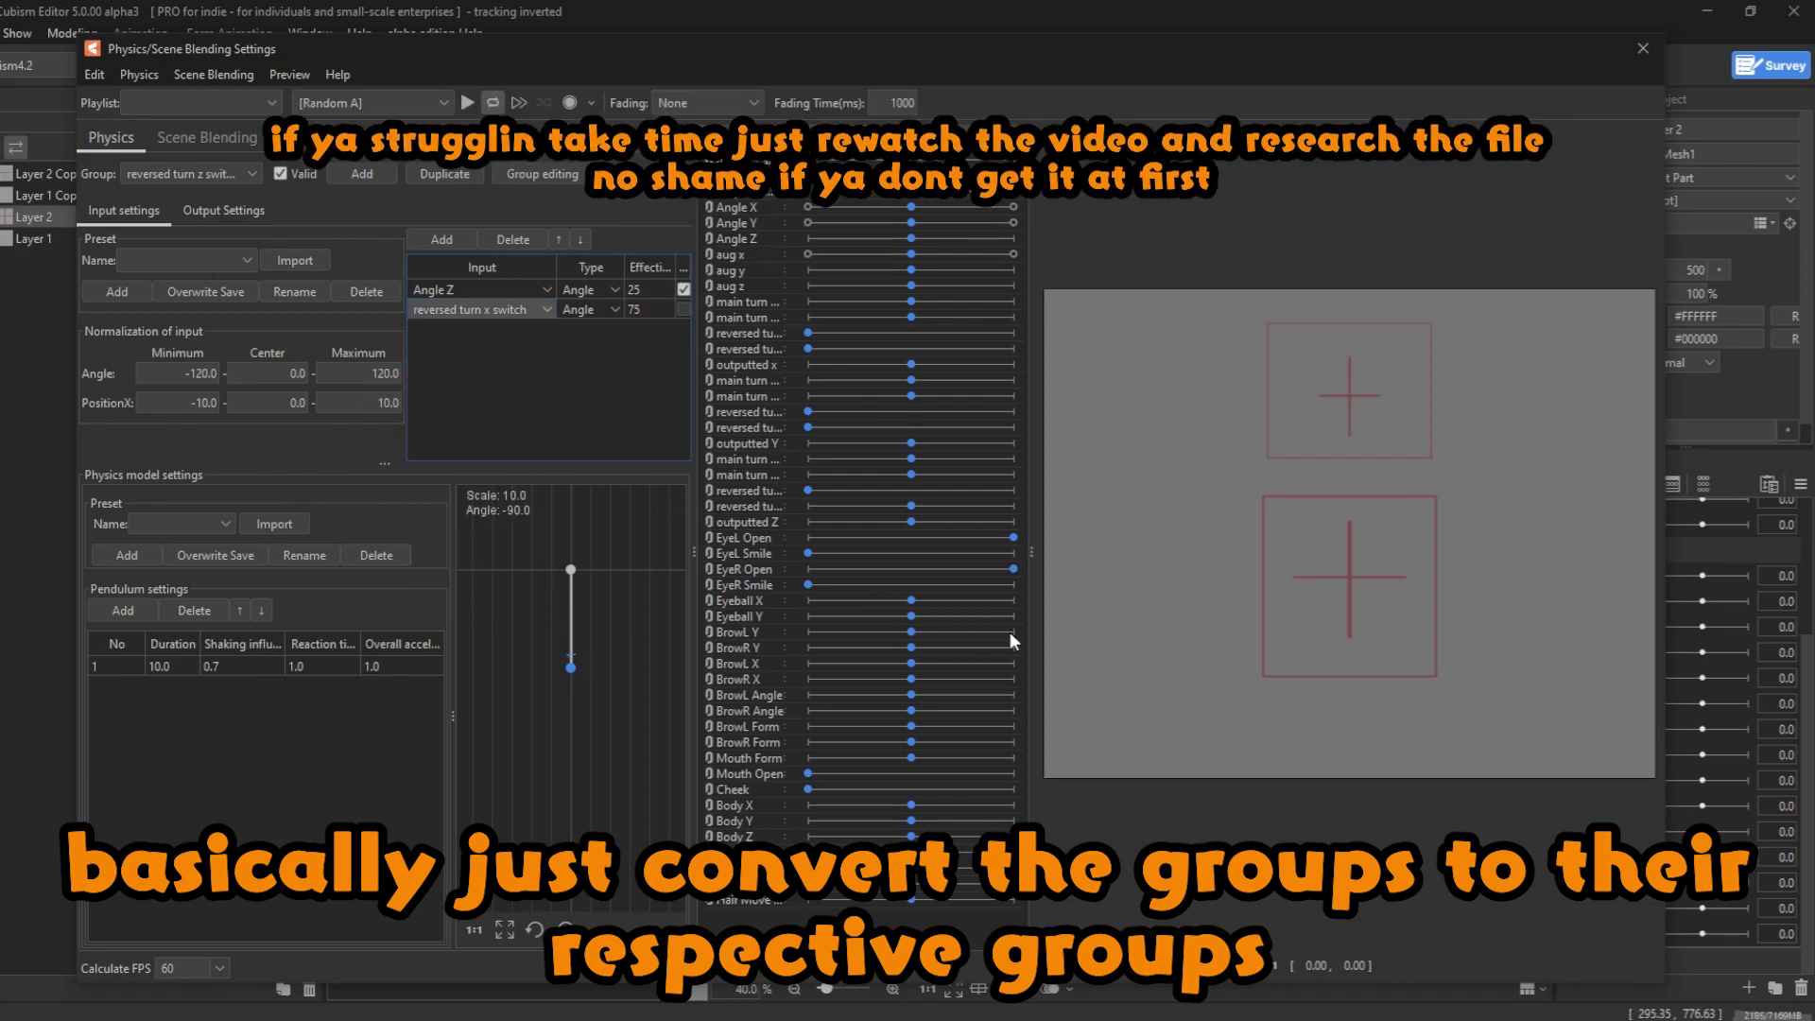
- Close the physics settings and rename the parameter with ID ReversedTurnZSwitch to reversed turn Z switch
left_click(1643, 49)
scroll(1654, 700, "down", 2)
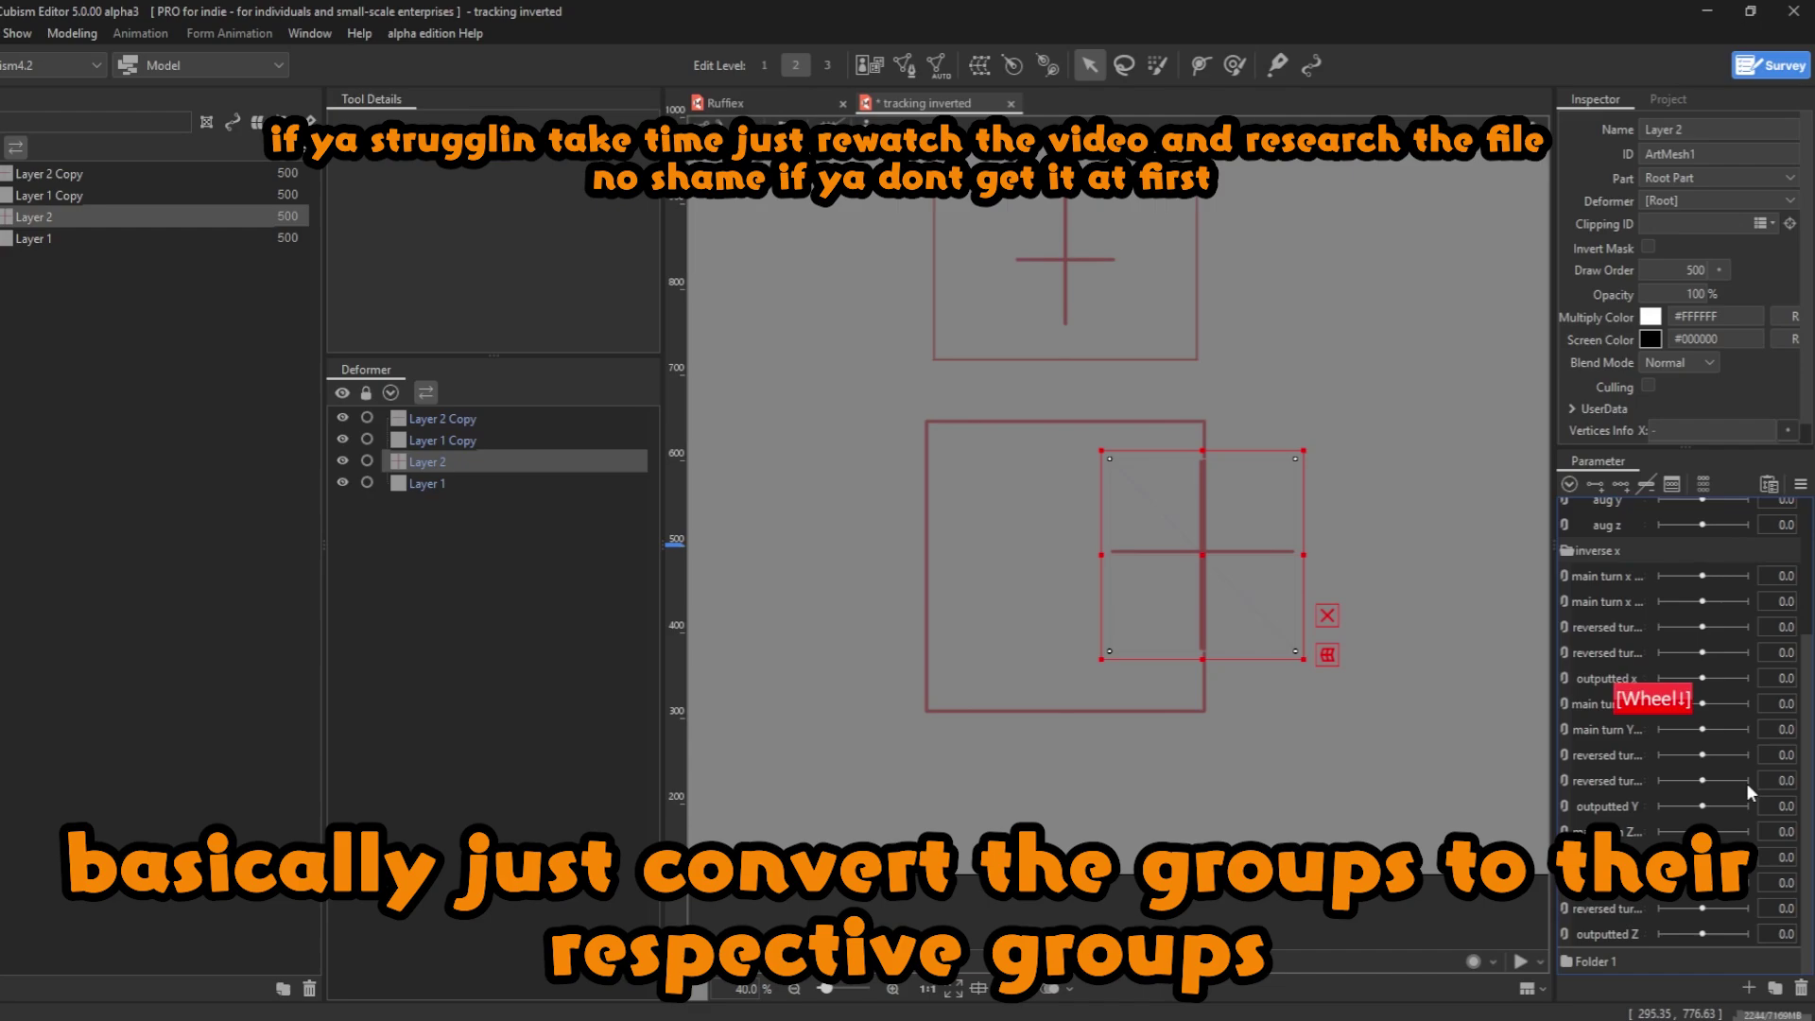
double_click(1604, 909)
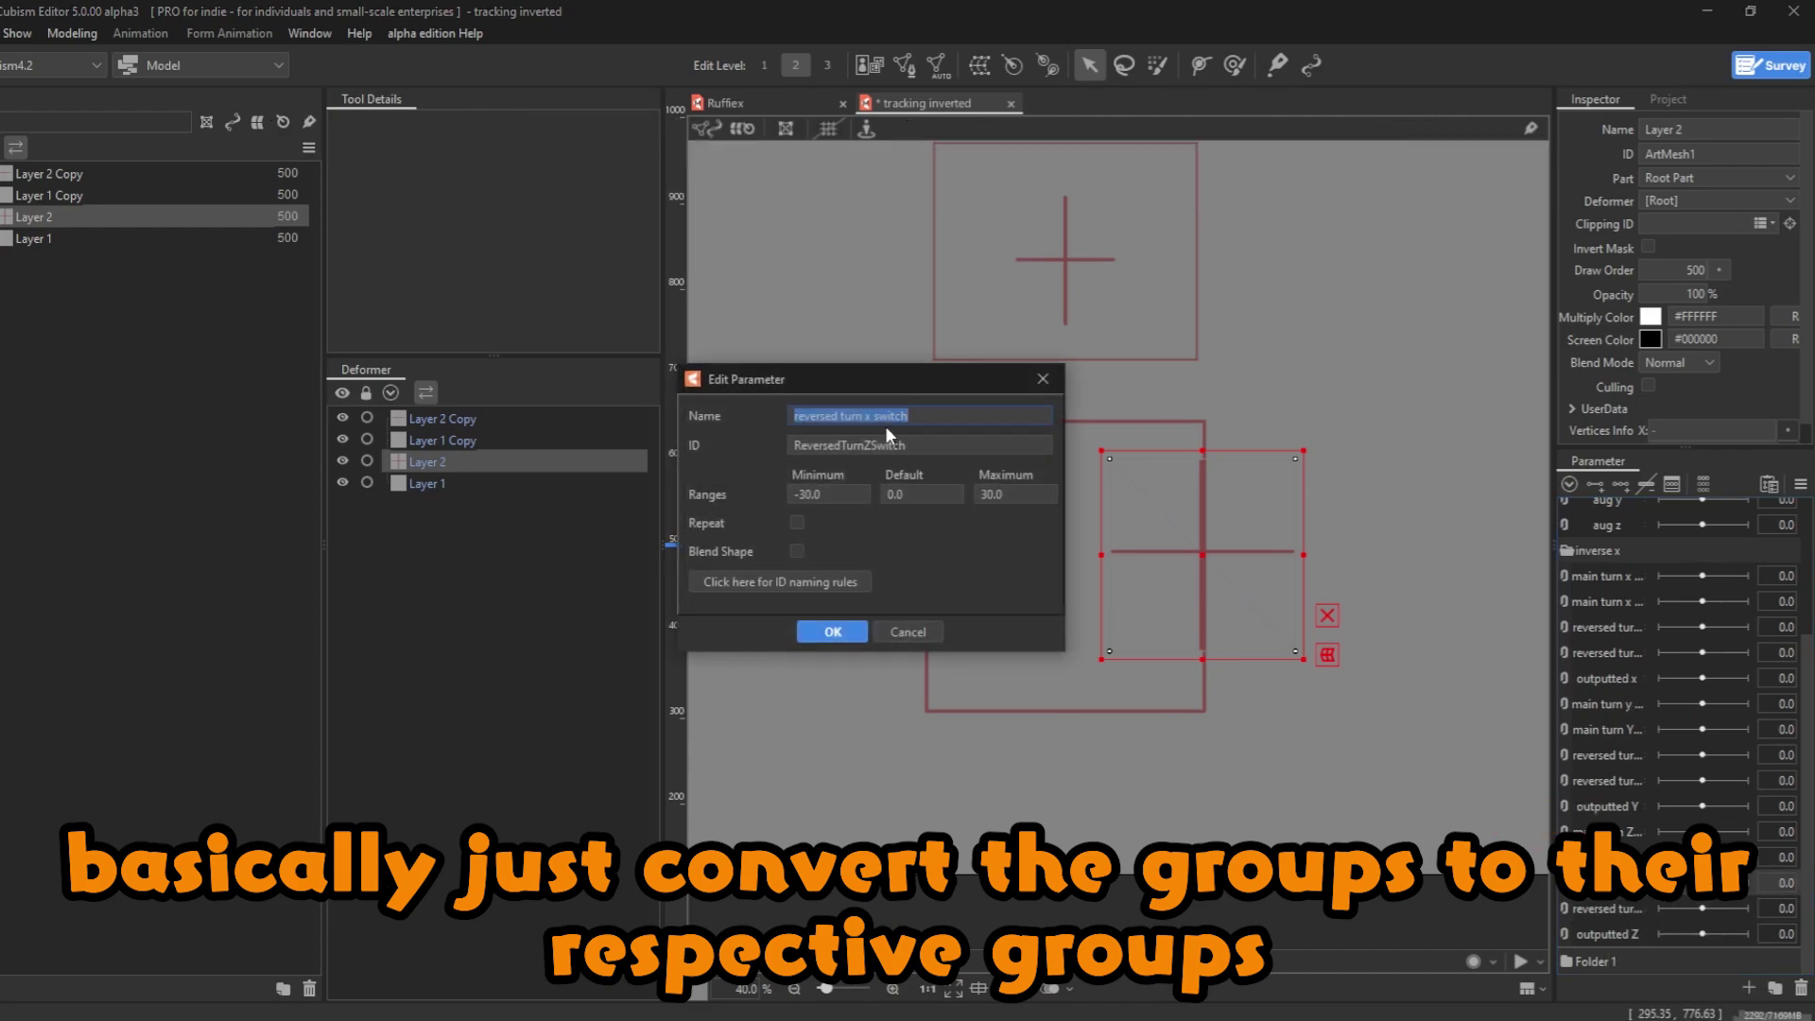
double_click(866, 415)
type("z")
key("Return")
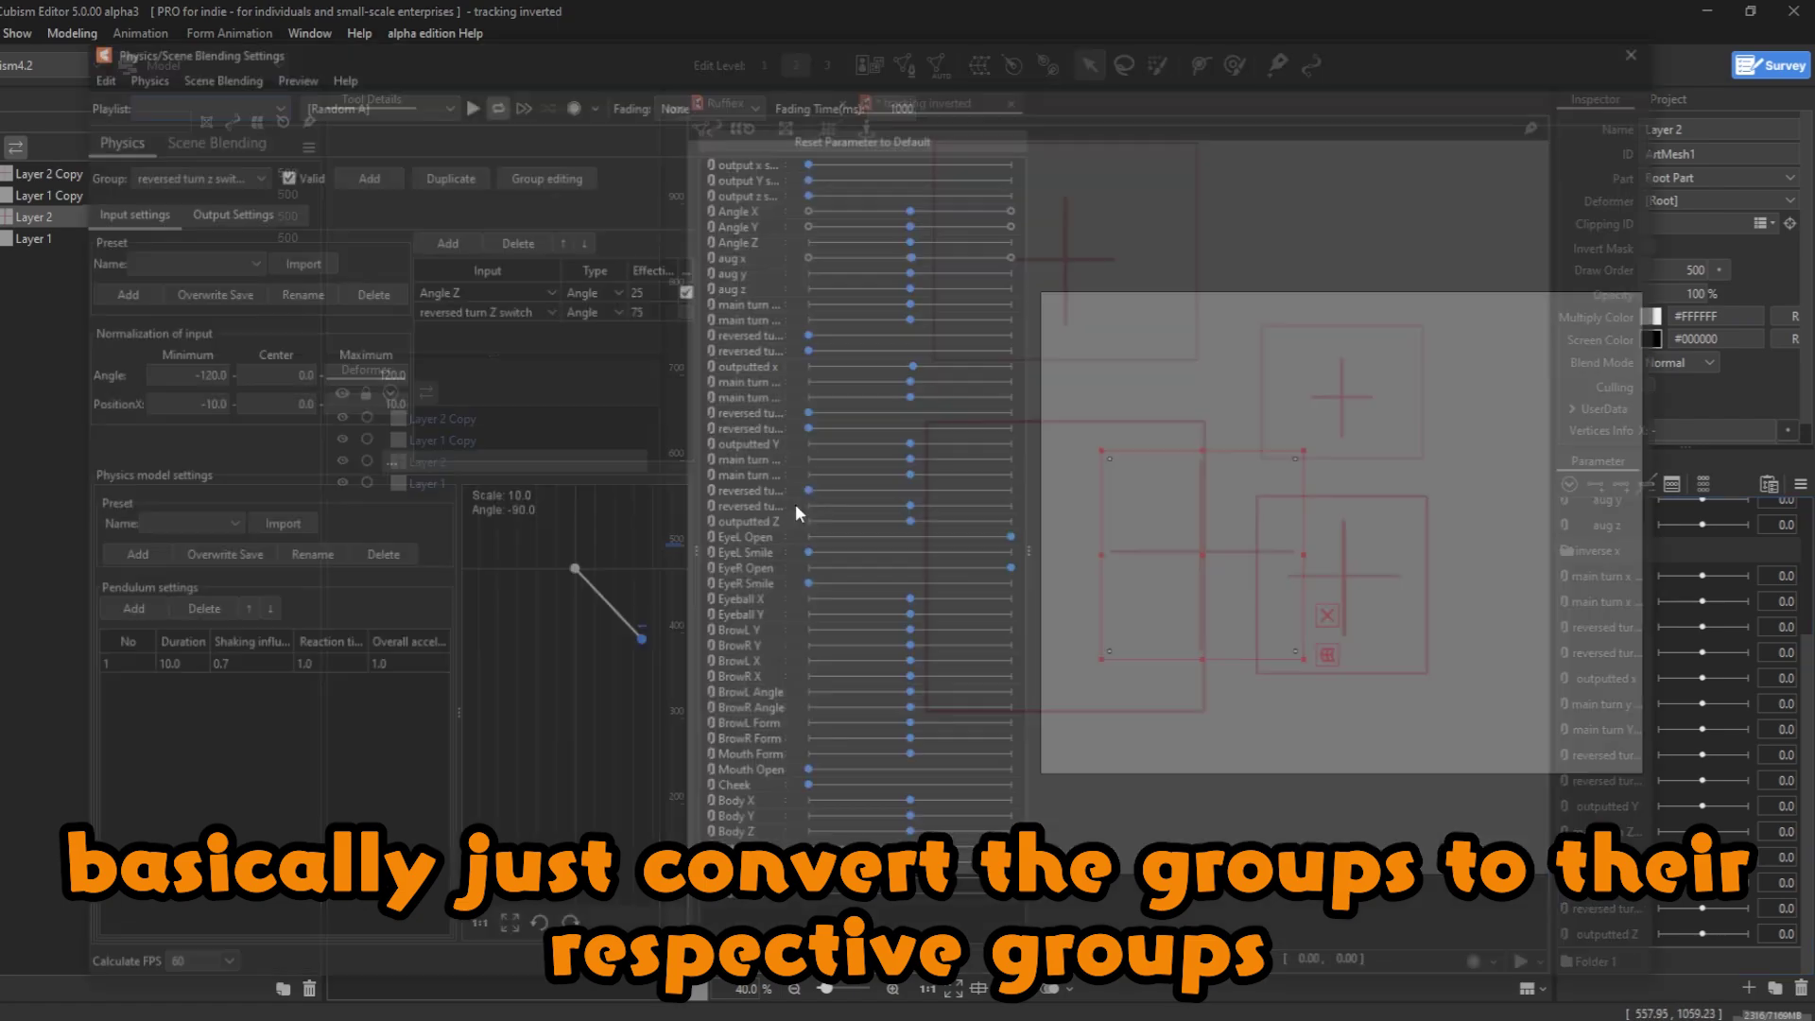
- Reopen the physics settings and set the reversed turn z switch group's output to reversed turn phys Z
left_click(208, 216)
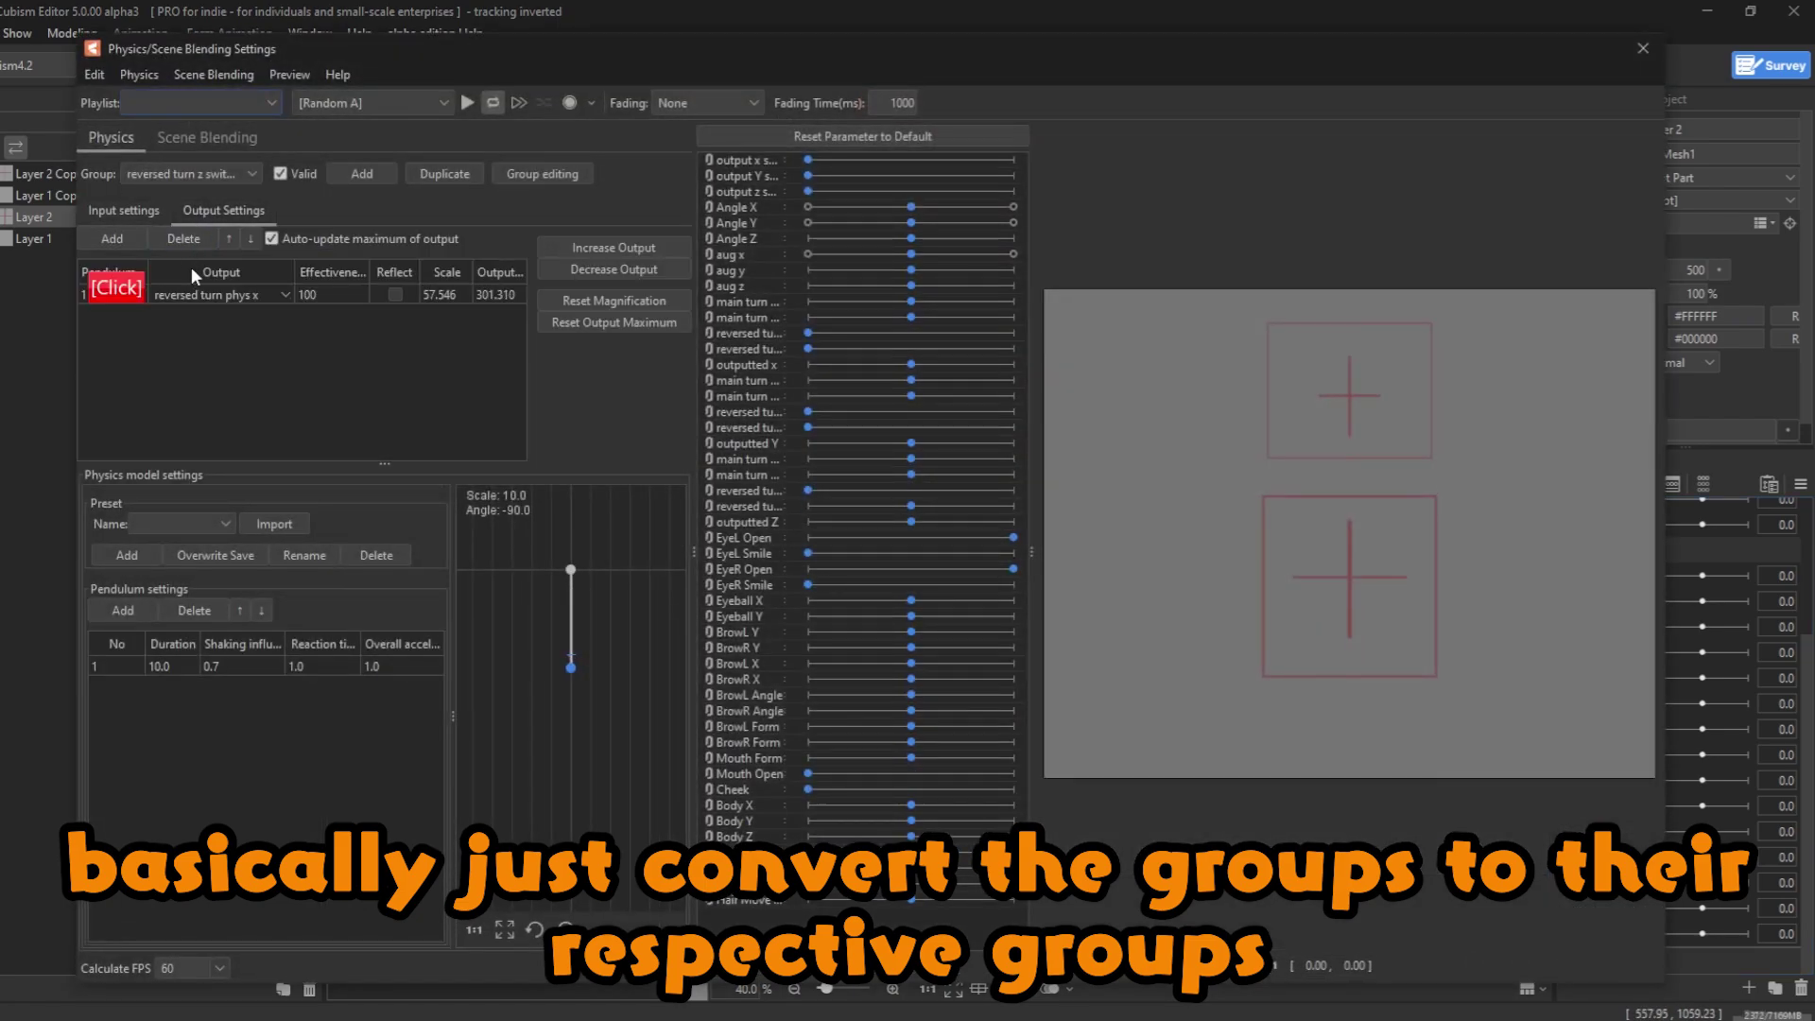
left_click(235, 293)
scroll(242, 463, "down", 2)
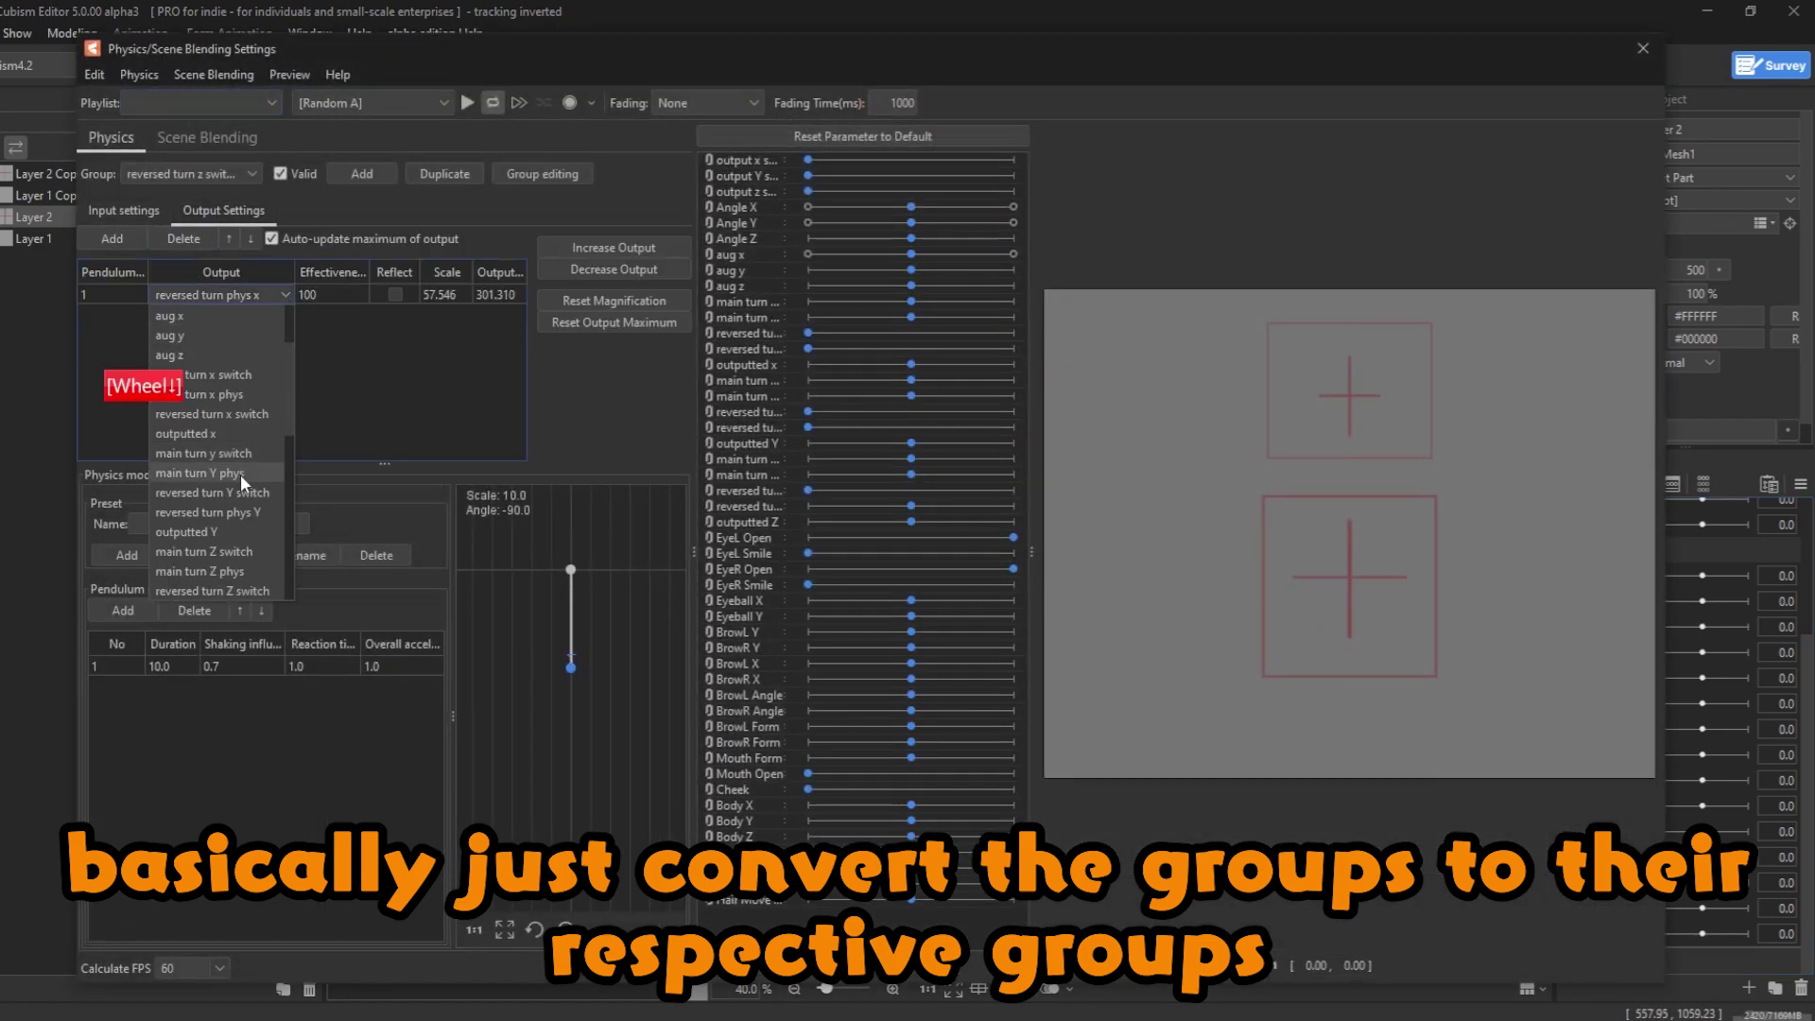
scroll(240, 473, "down", 2)
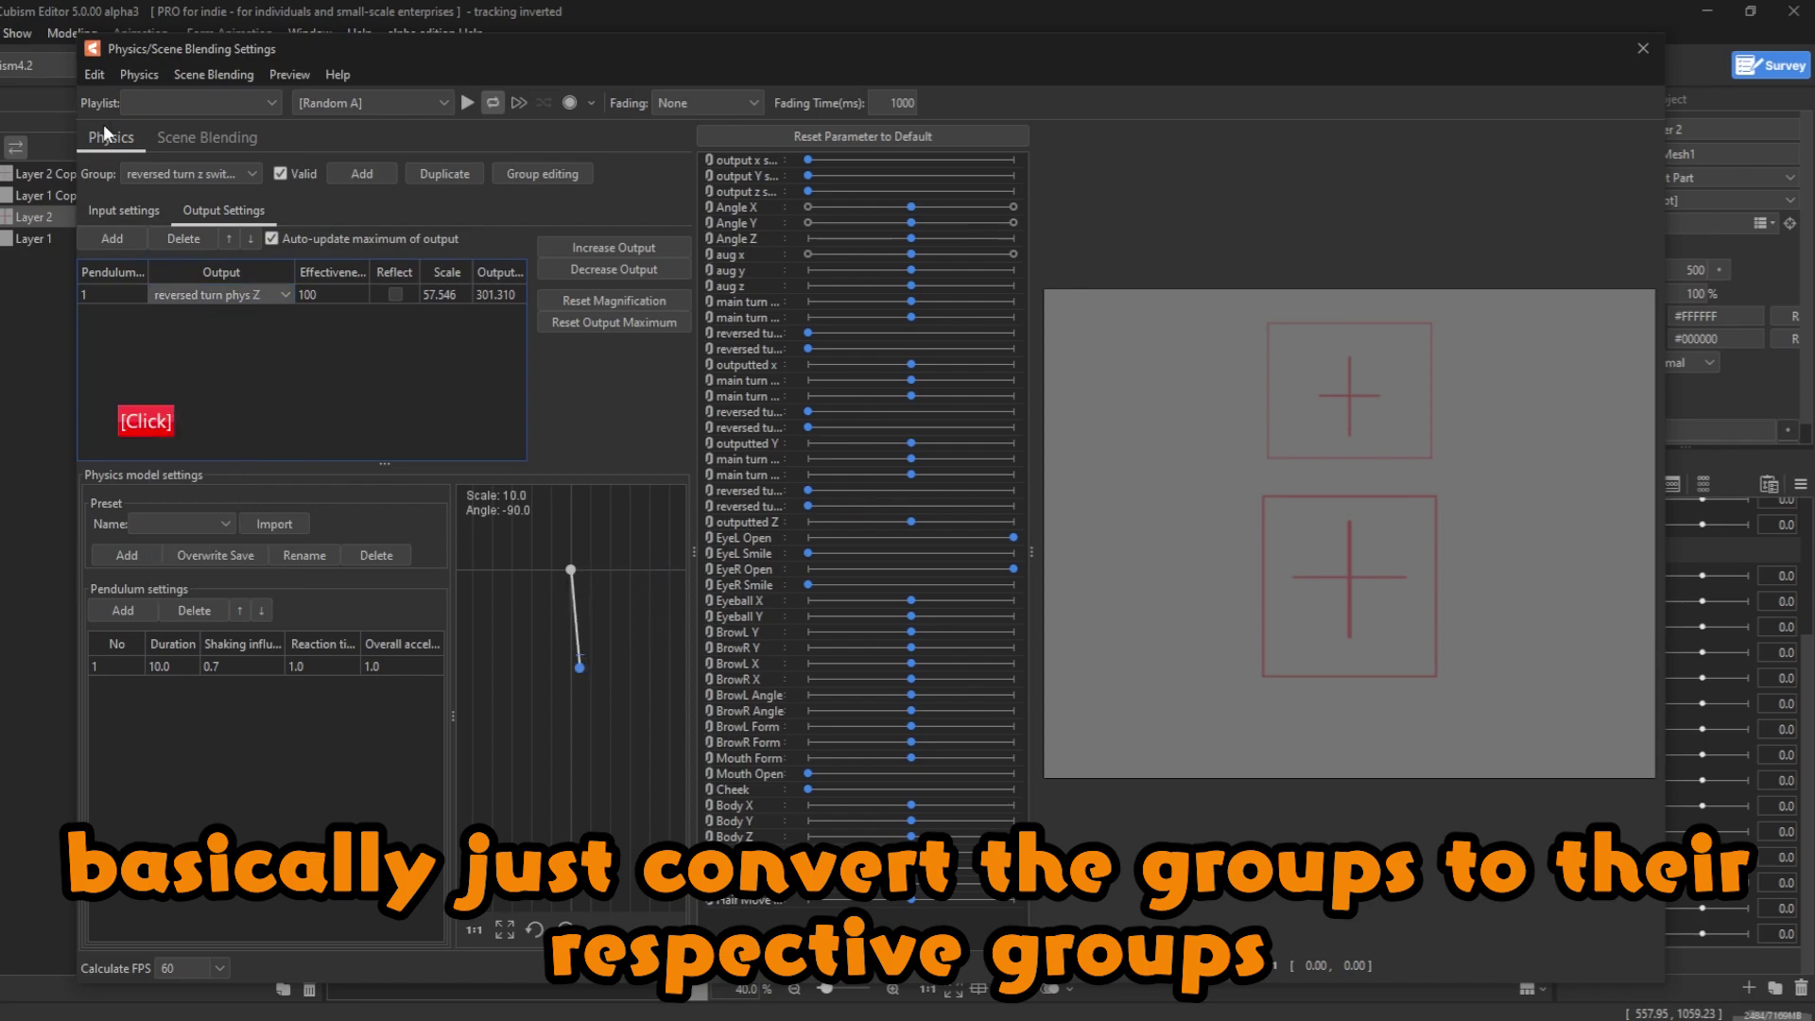
- Set the outputted y group's four inputs to main turn y switch, main turn Y phys, reversed turn Y switch and reversed turn phys Y
left_click(124, 203)
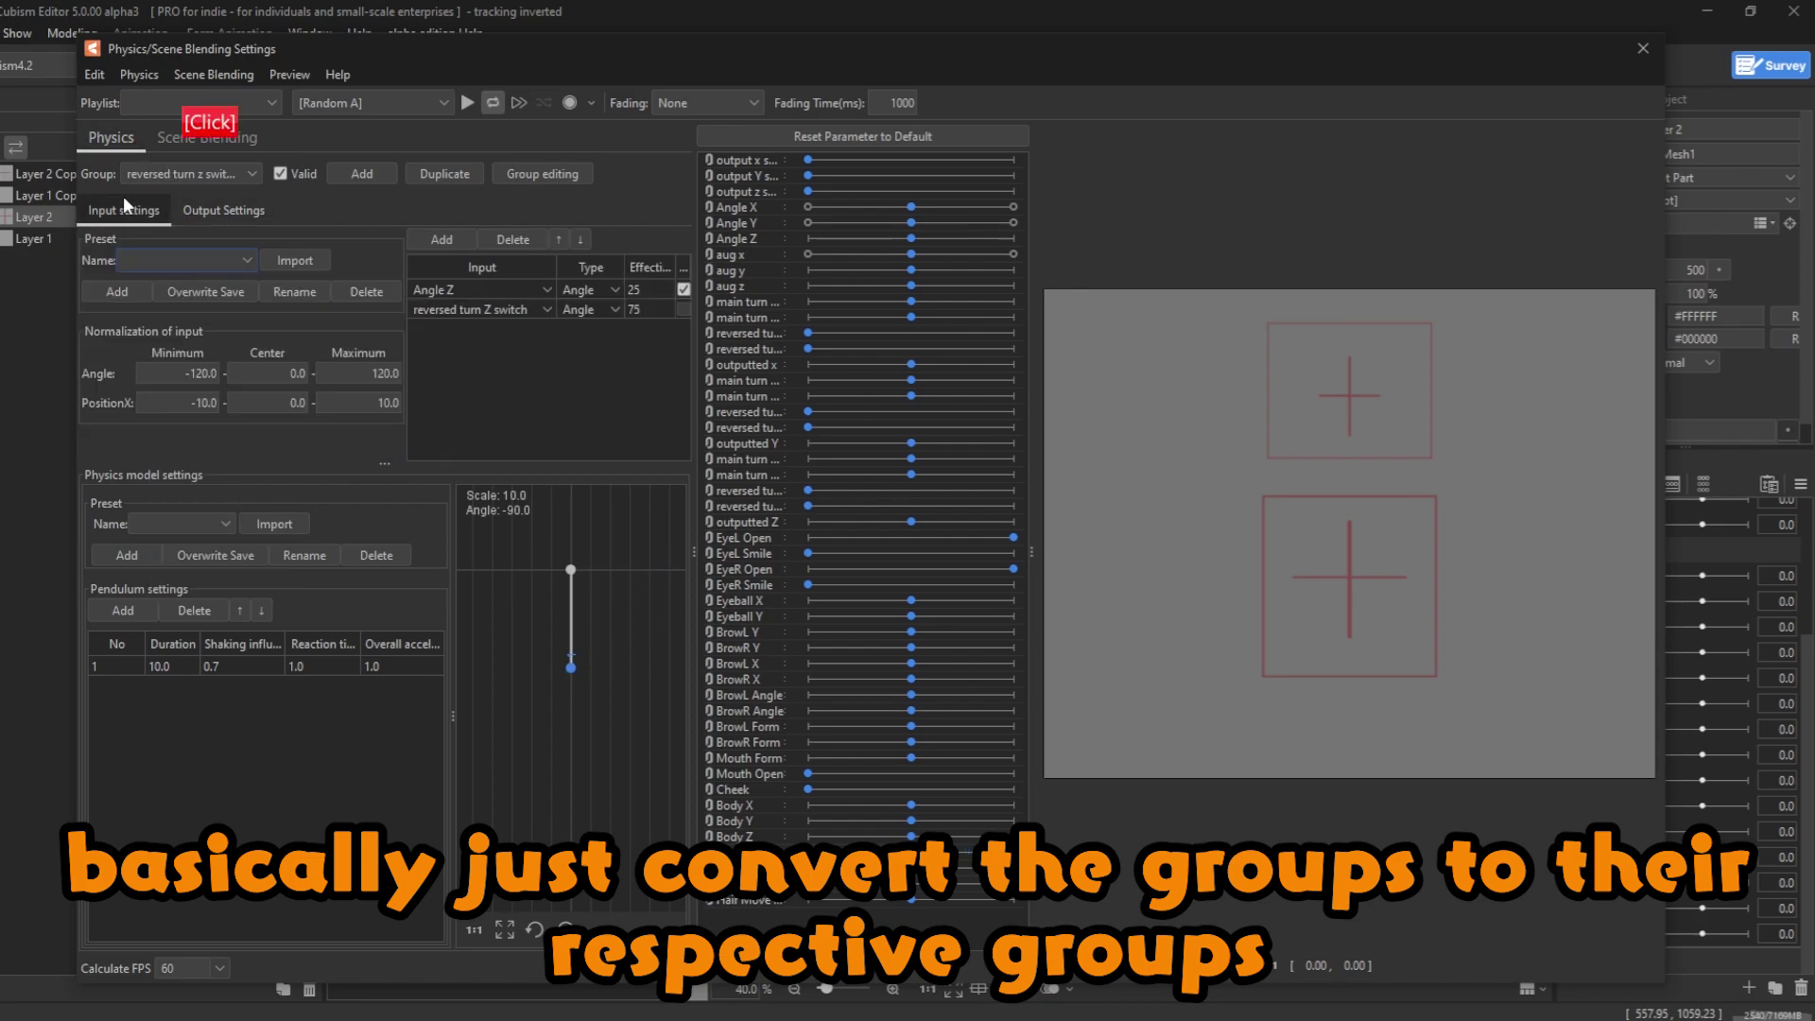
left_click(197, 166)
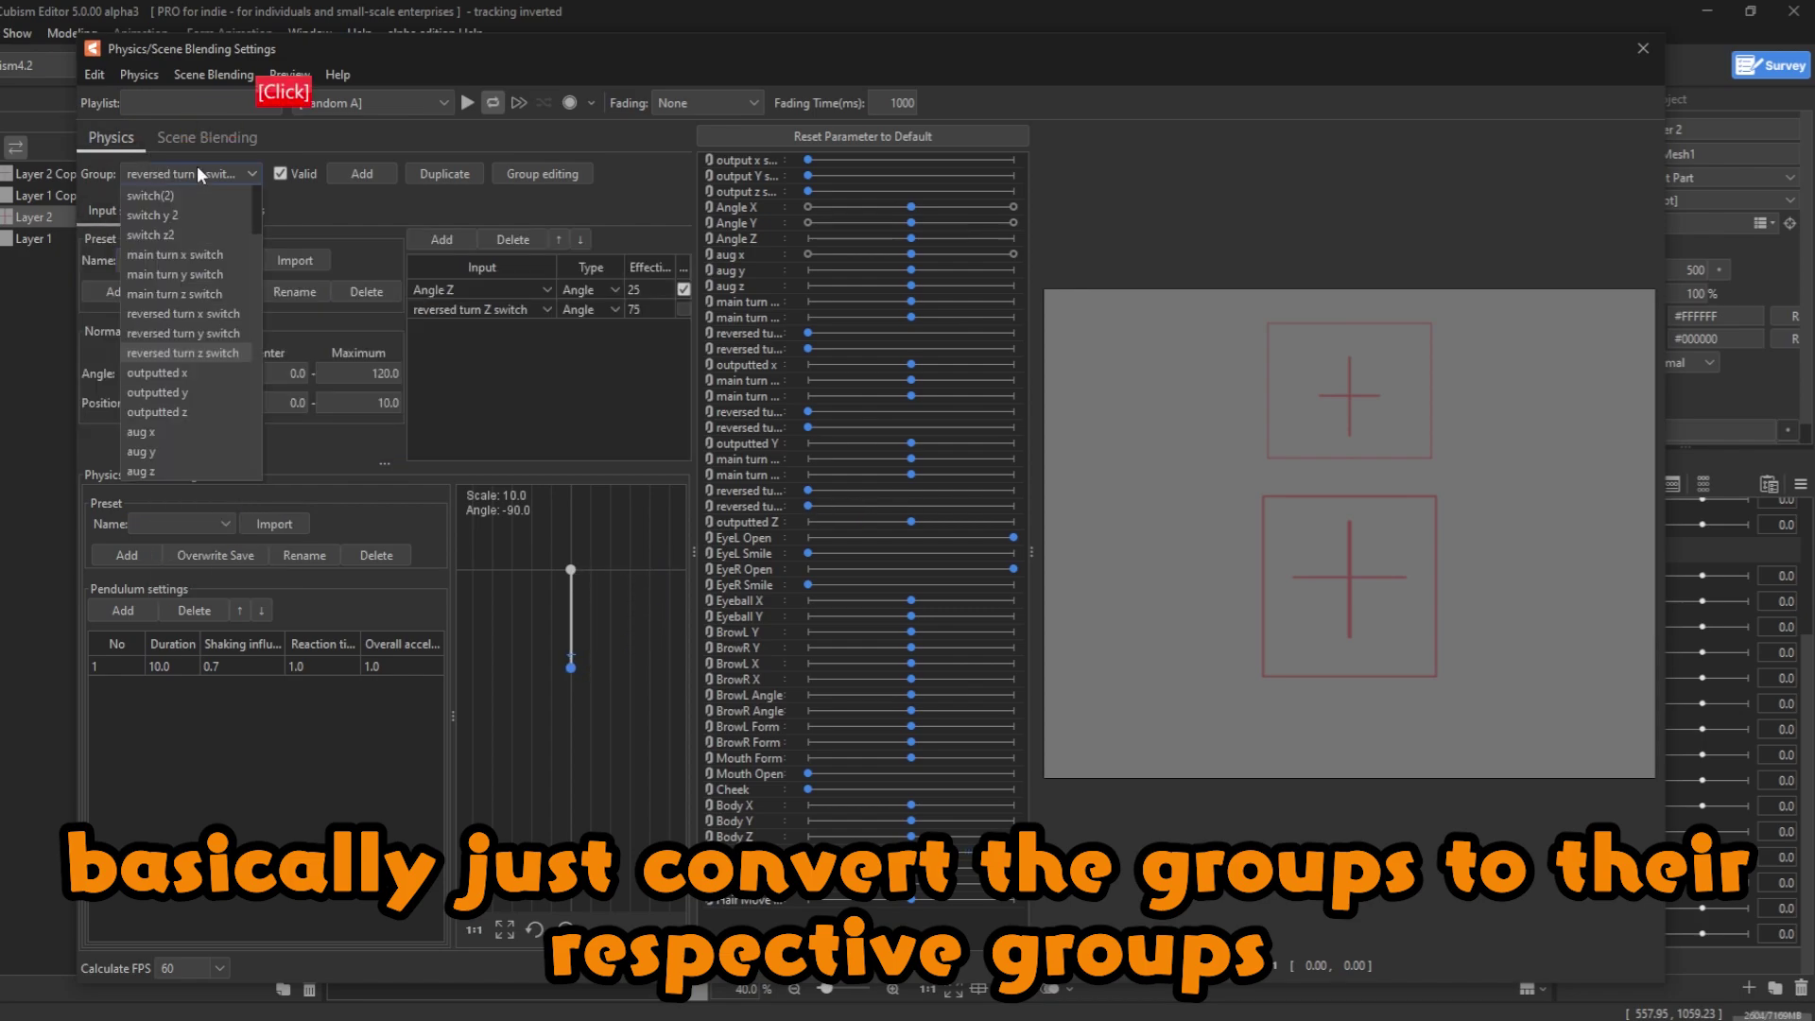
left_click(202, 389)
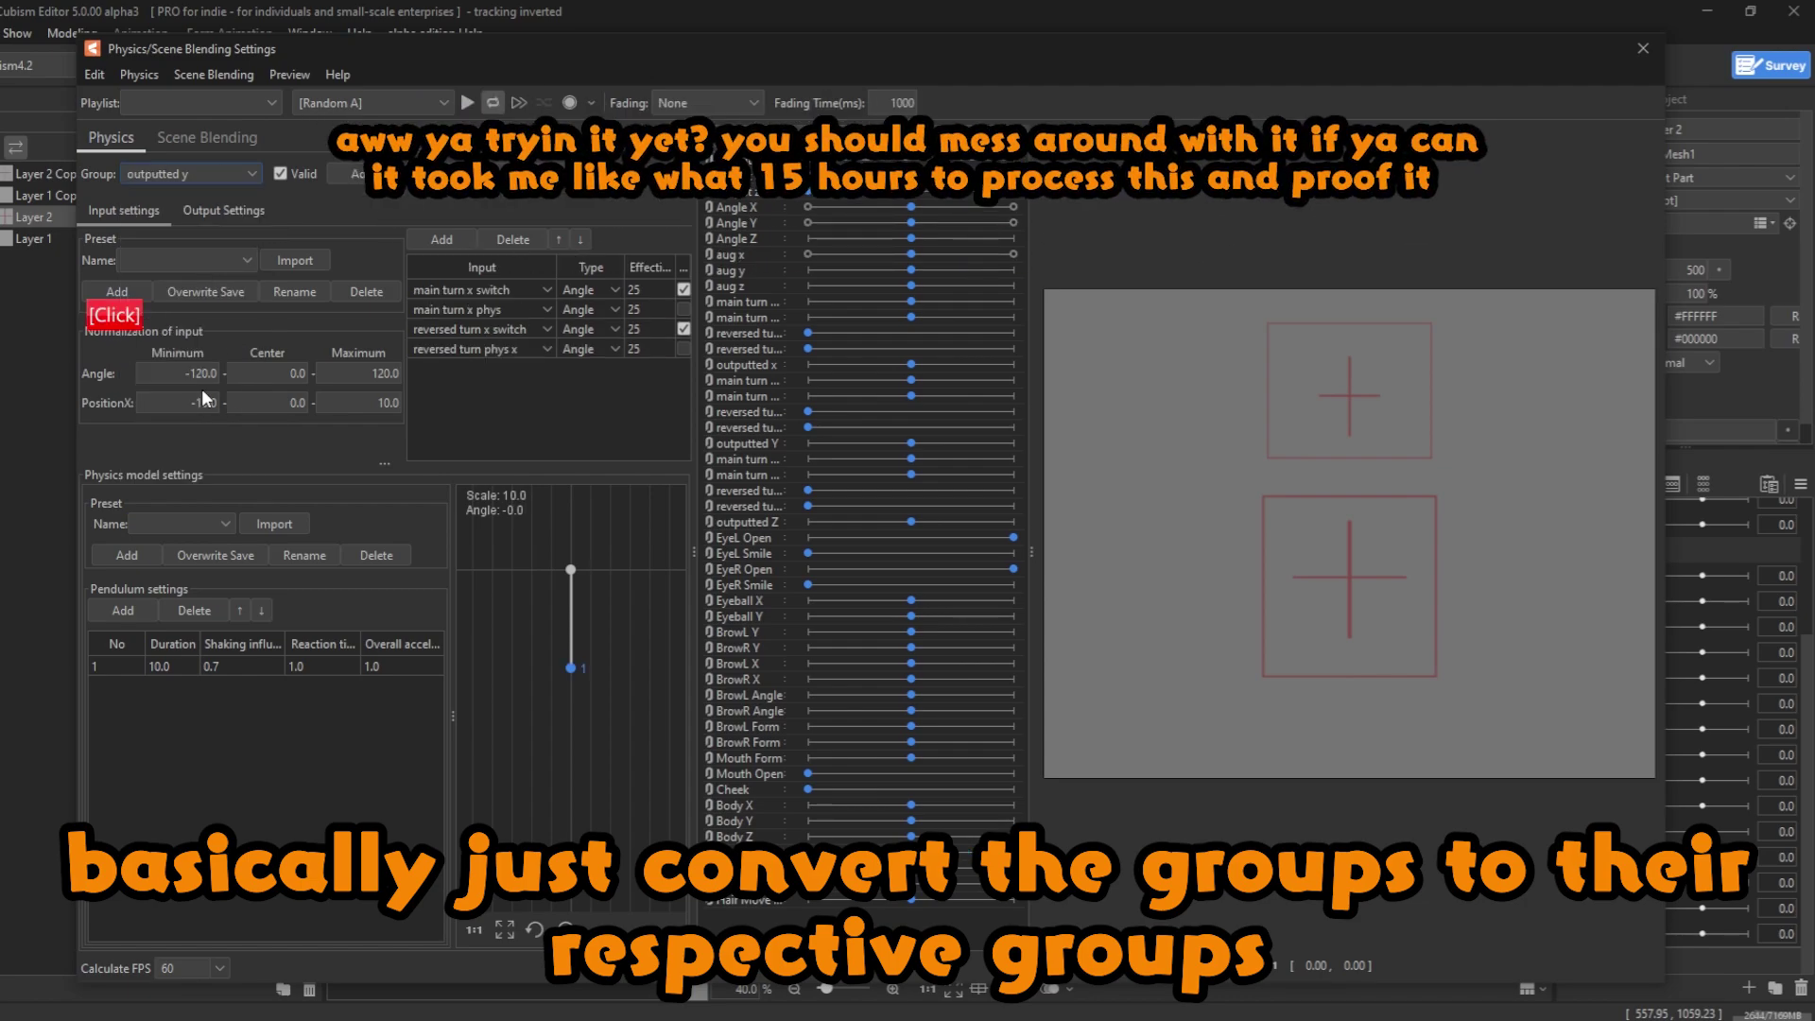
left_click(495, 288)
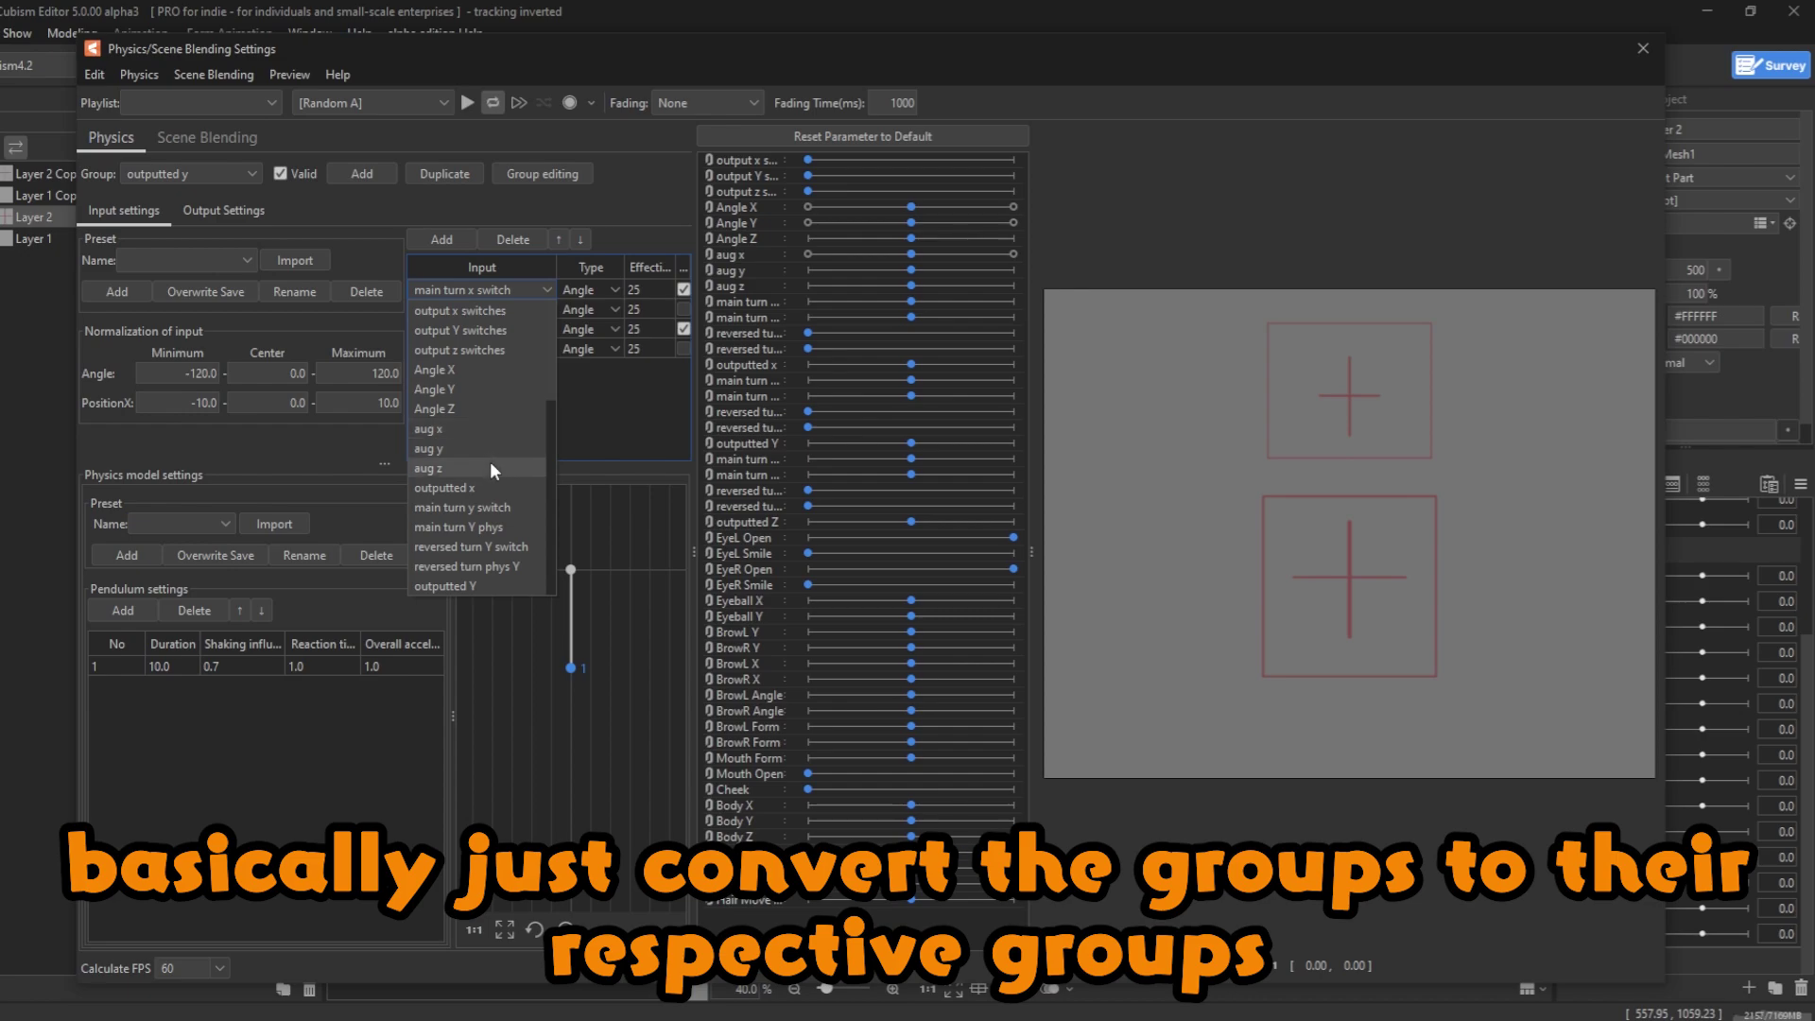
left_click(488, 507)
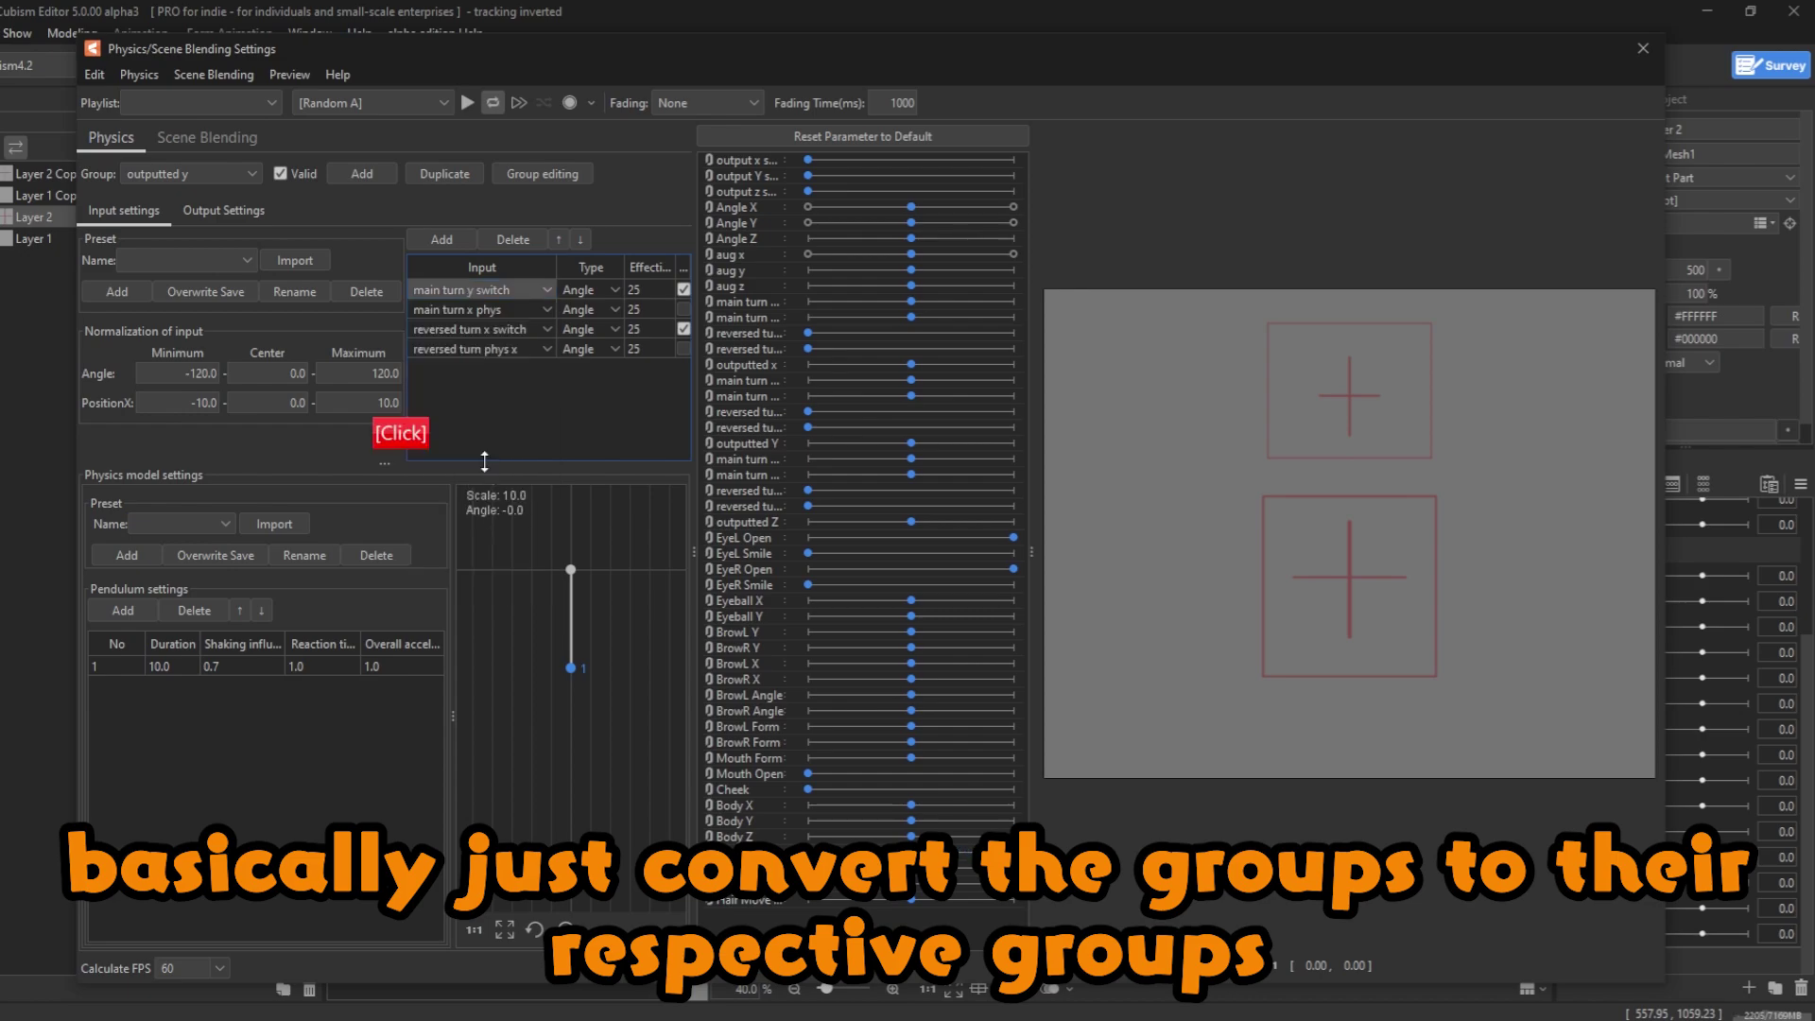
left_click(488, 327)
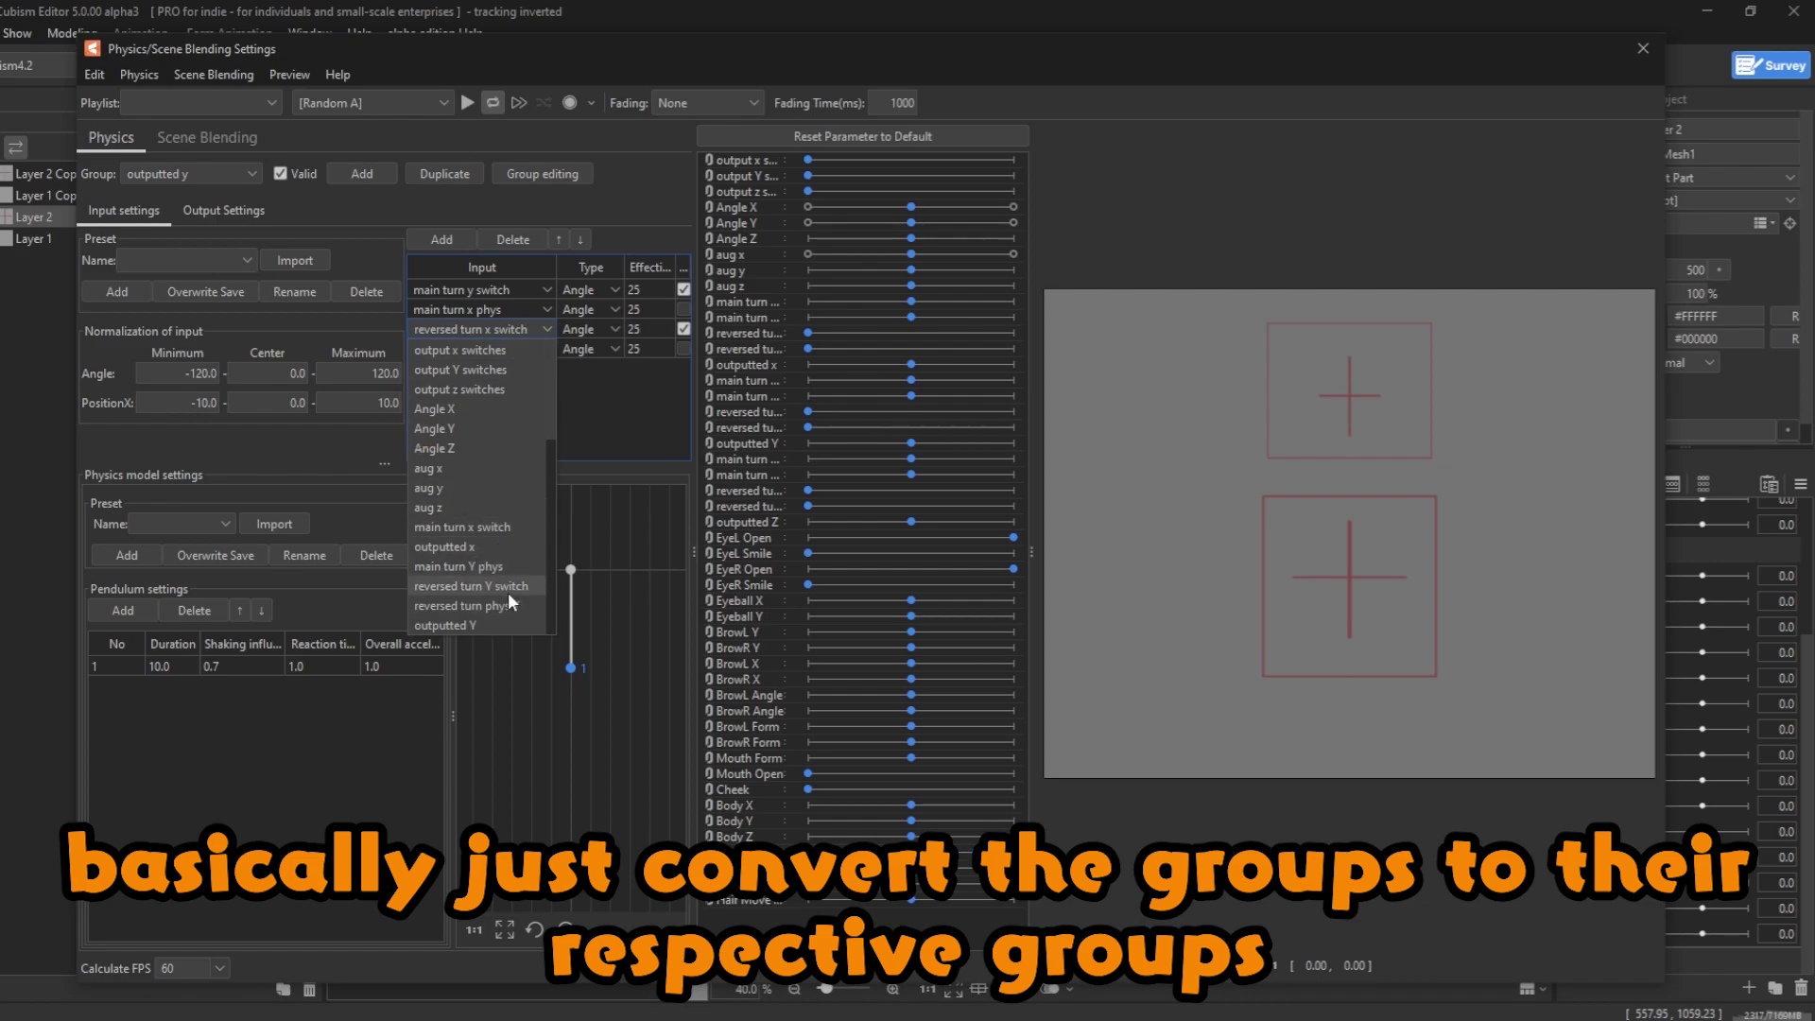
left_click(508, 589)
left_click(488, 310)
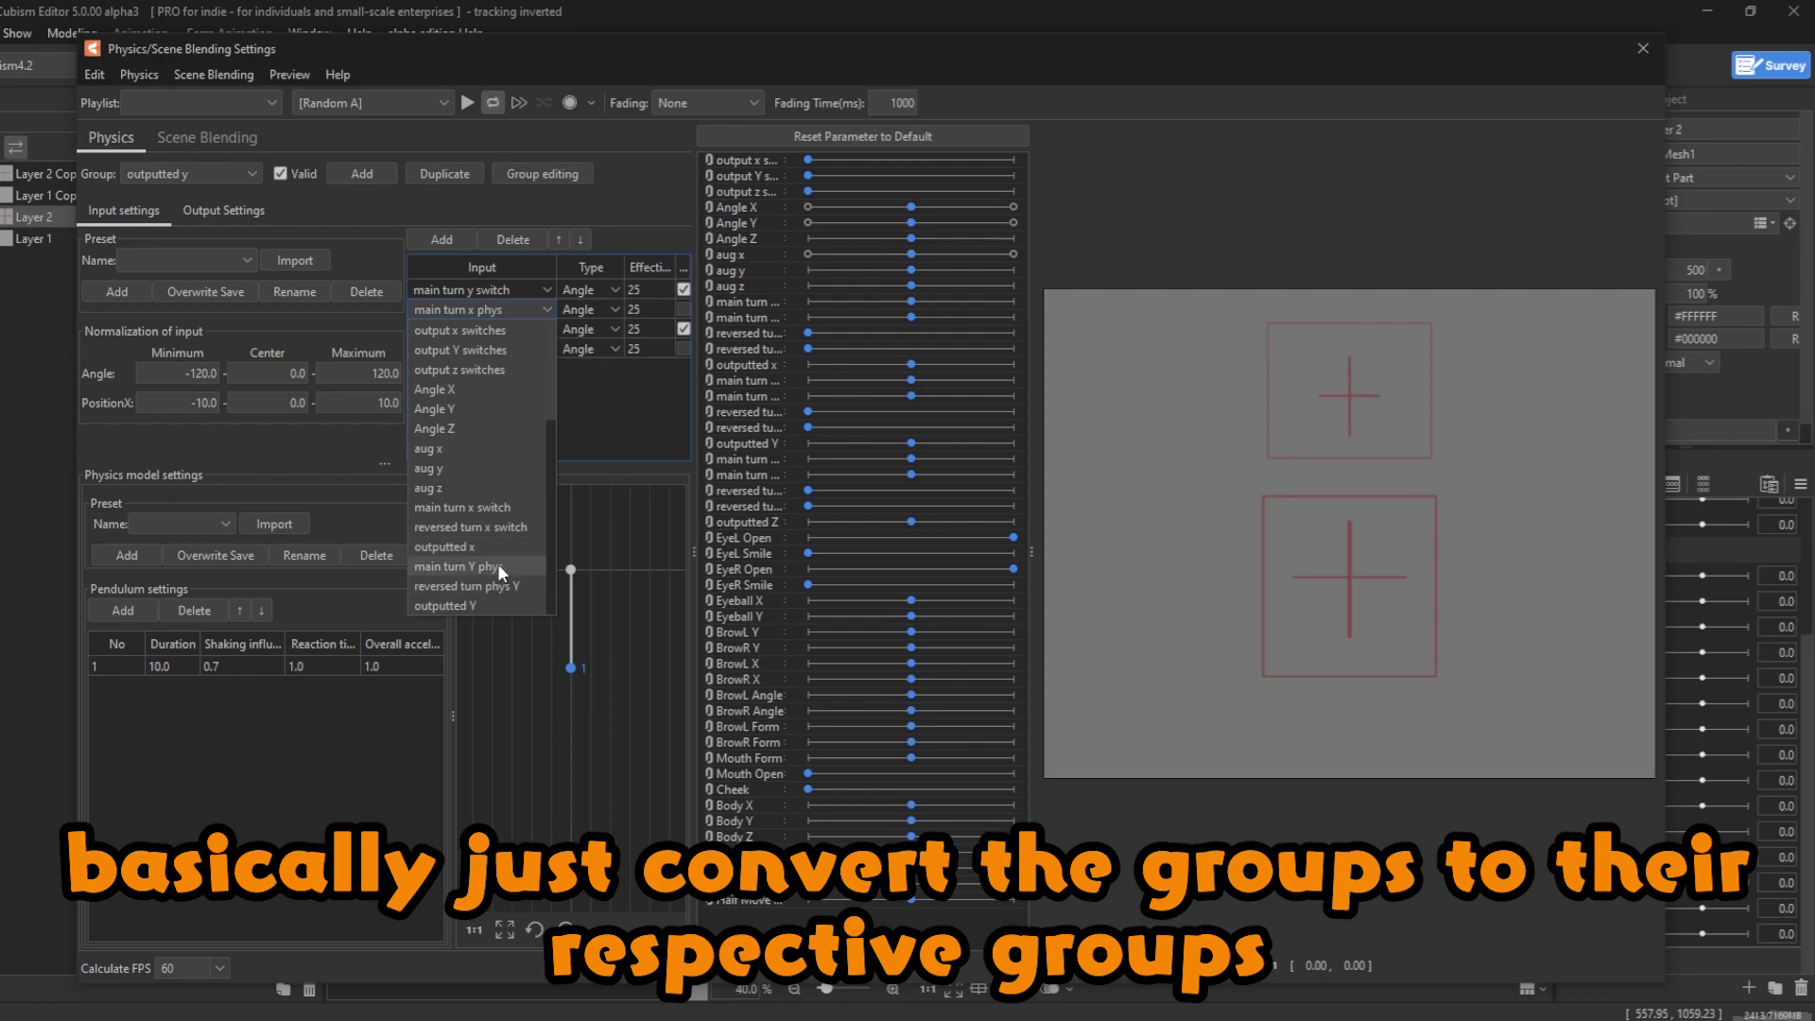
left_click(497, 563)
left_click(484, 350)
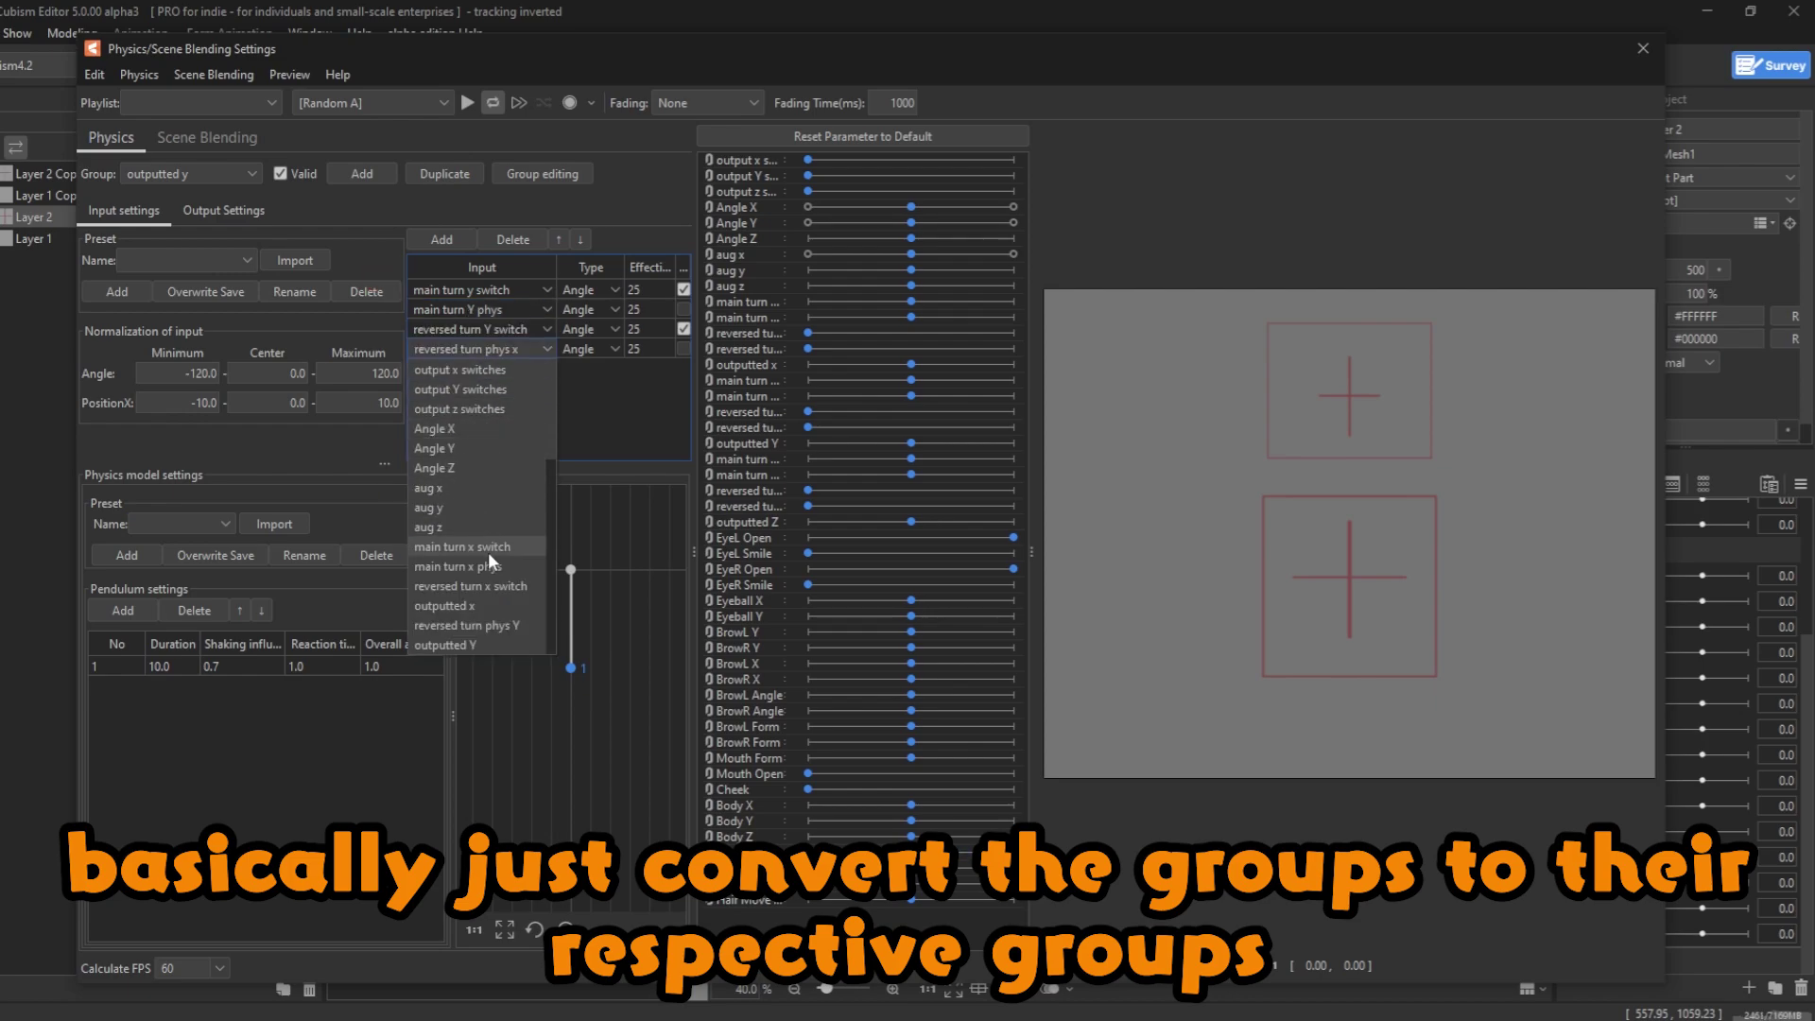
left_click(490, 625)
- Set the outputted y group's output to outputted Y
left_click(199, 212)
left_click(218, 295)
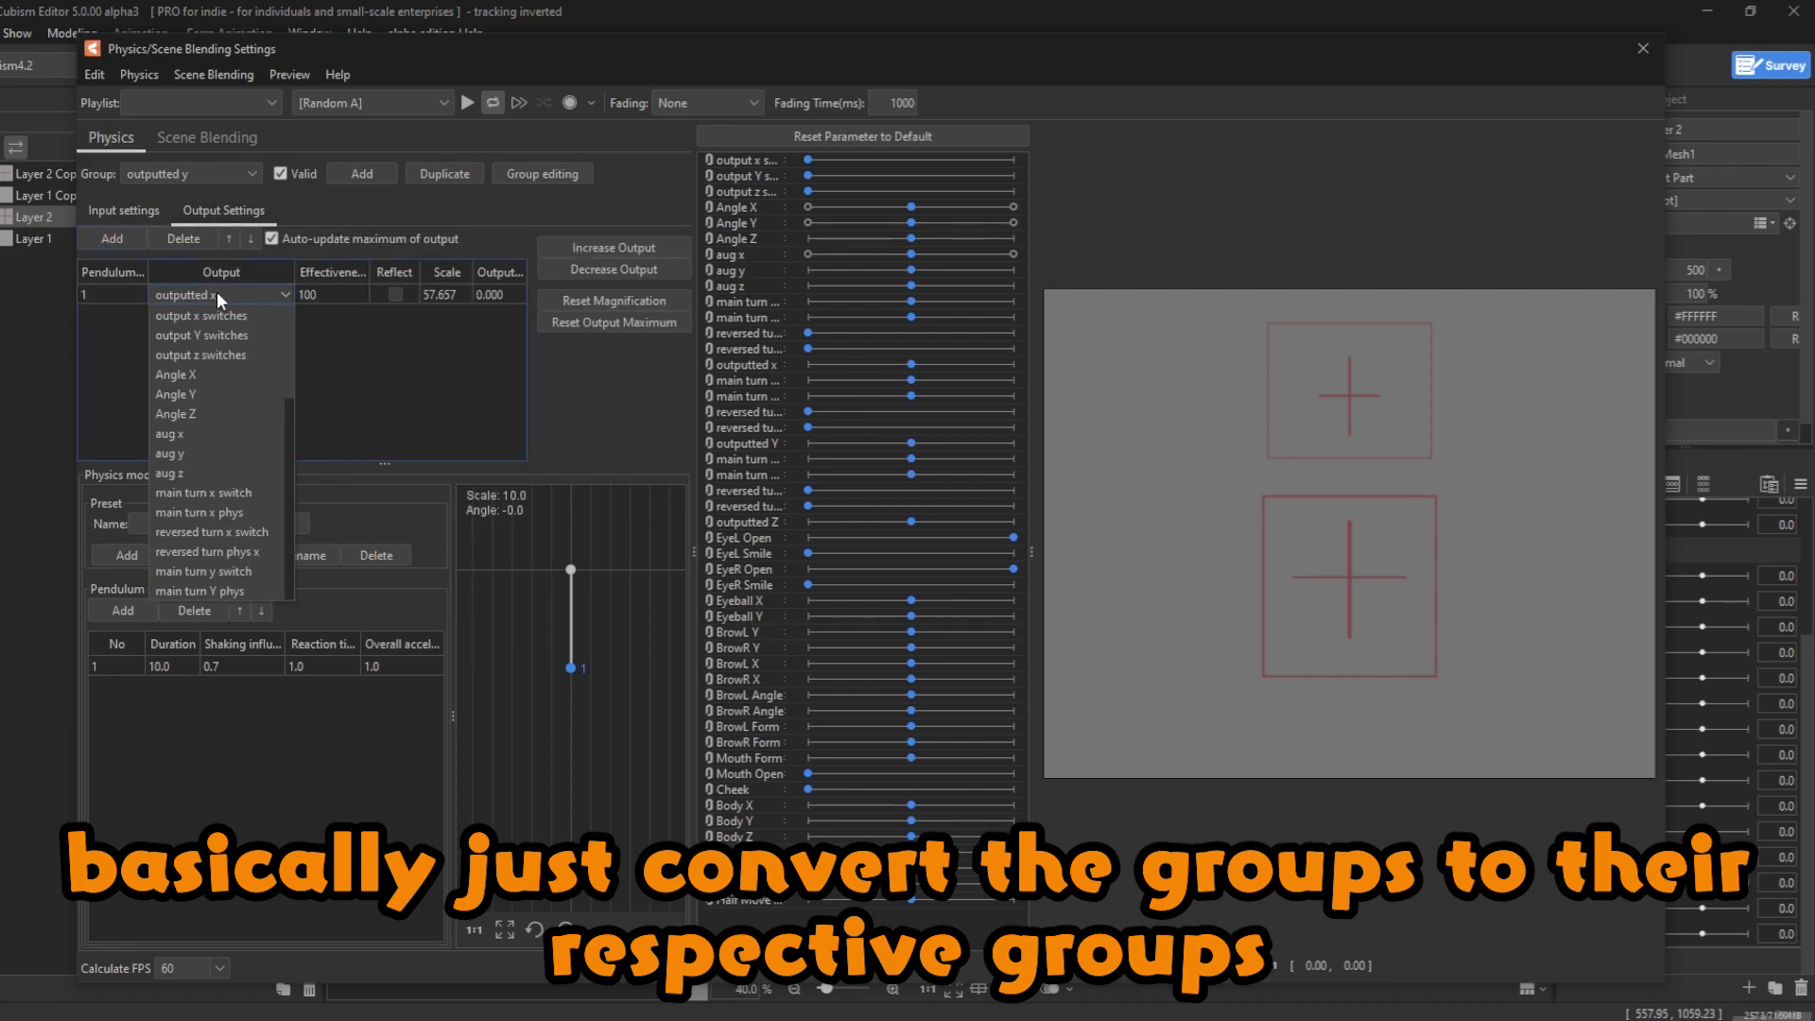
scroll(206, 457, "down", 5)
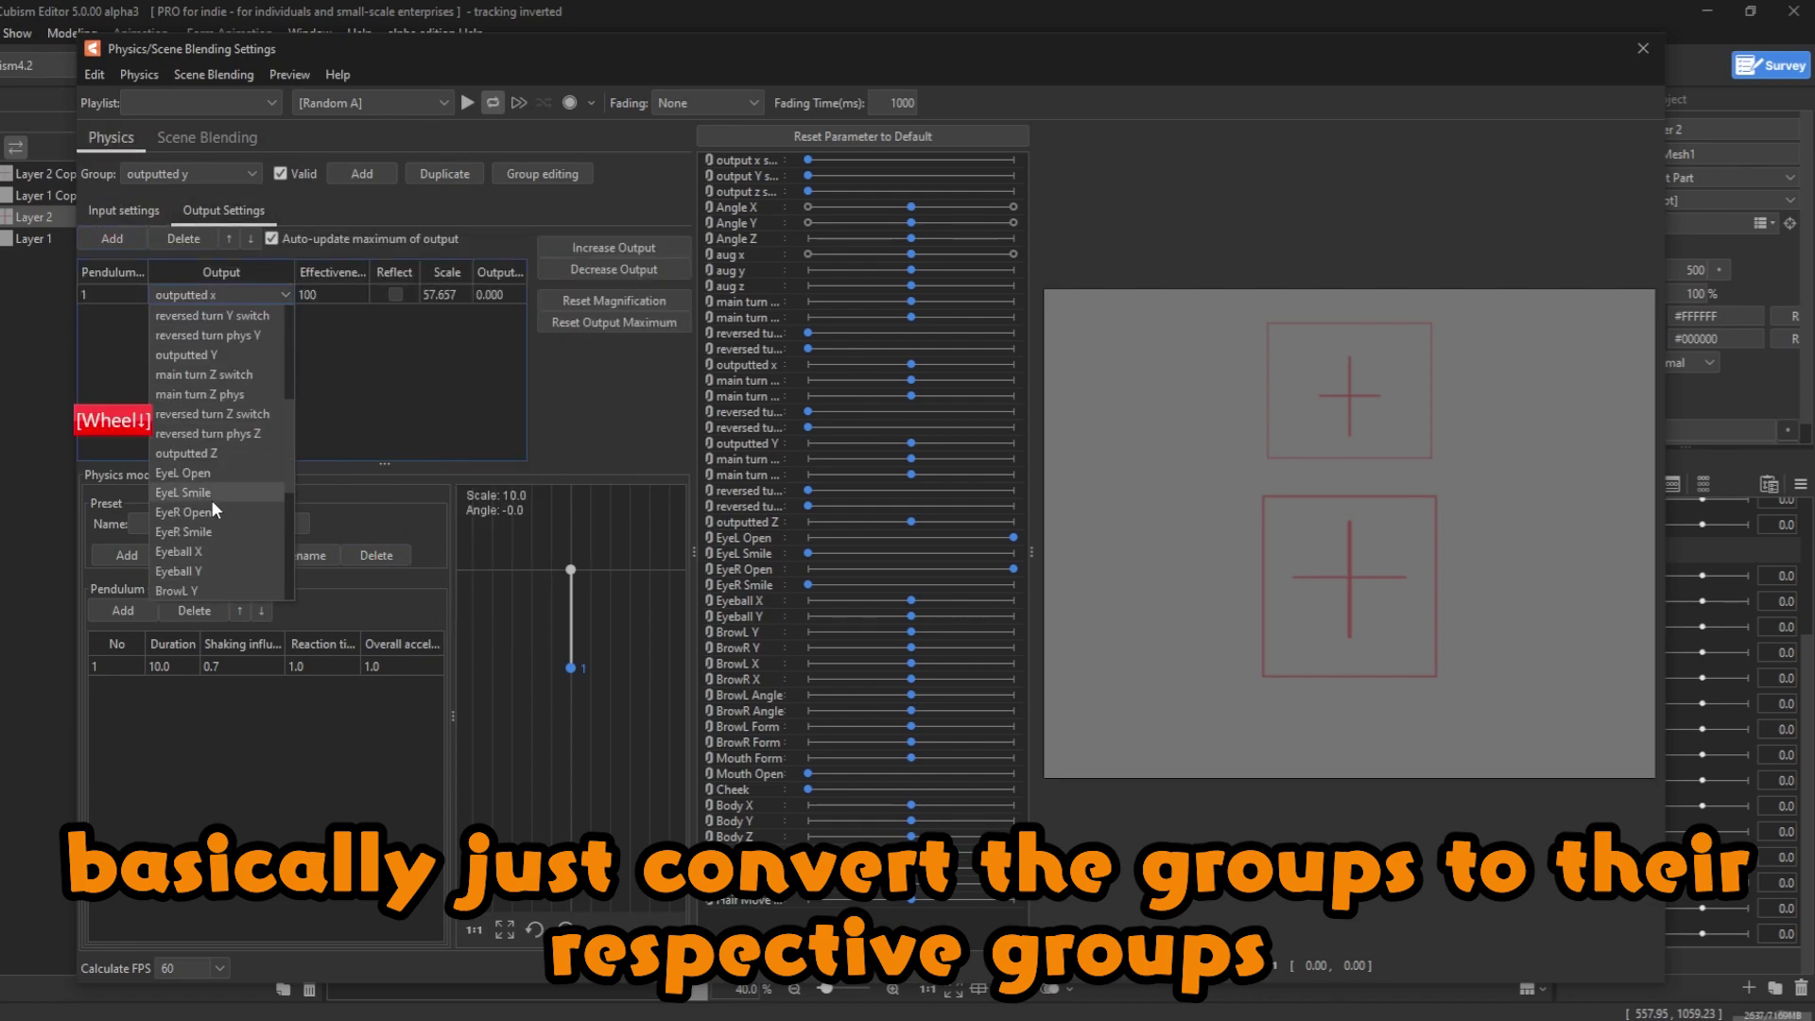
left_click(220, 354)
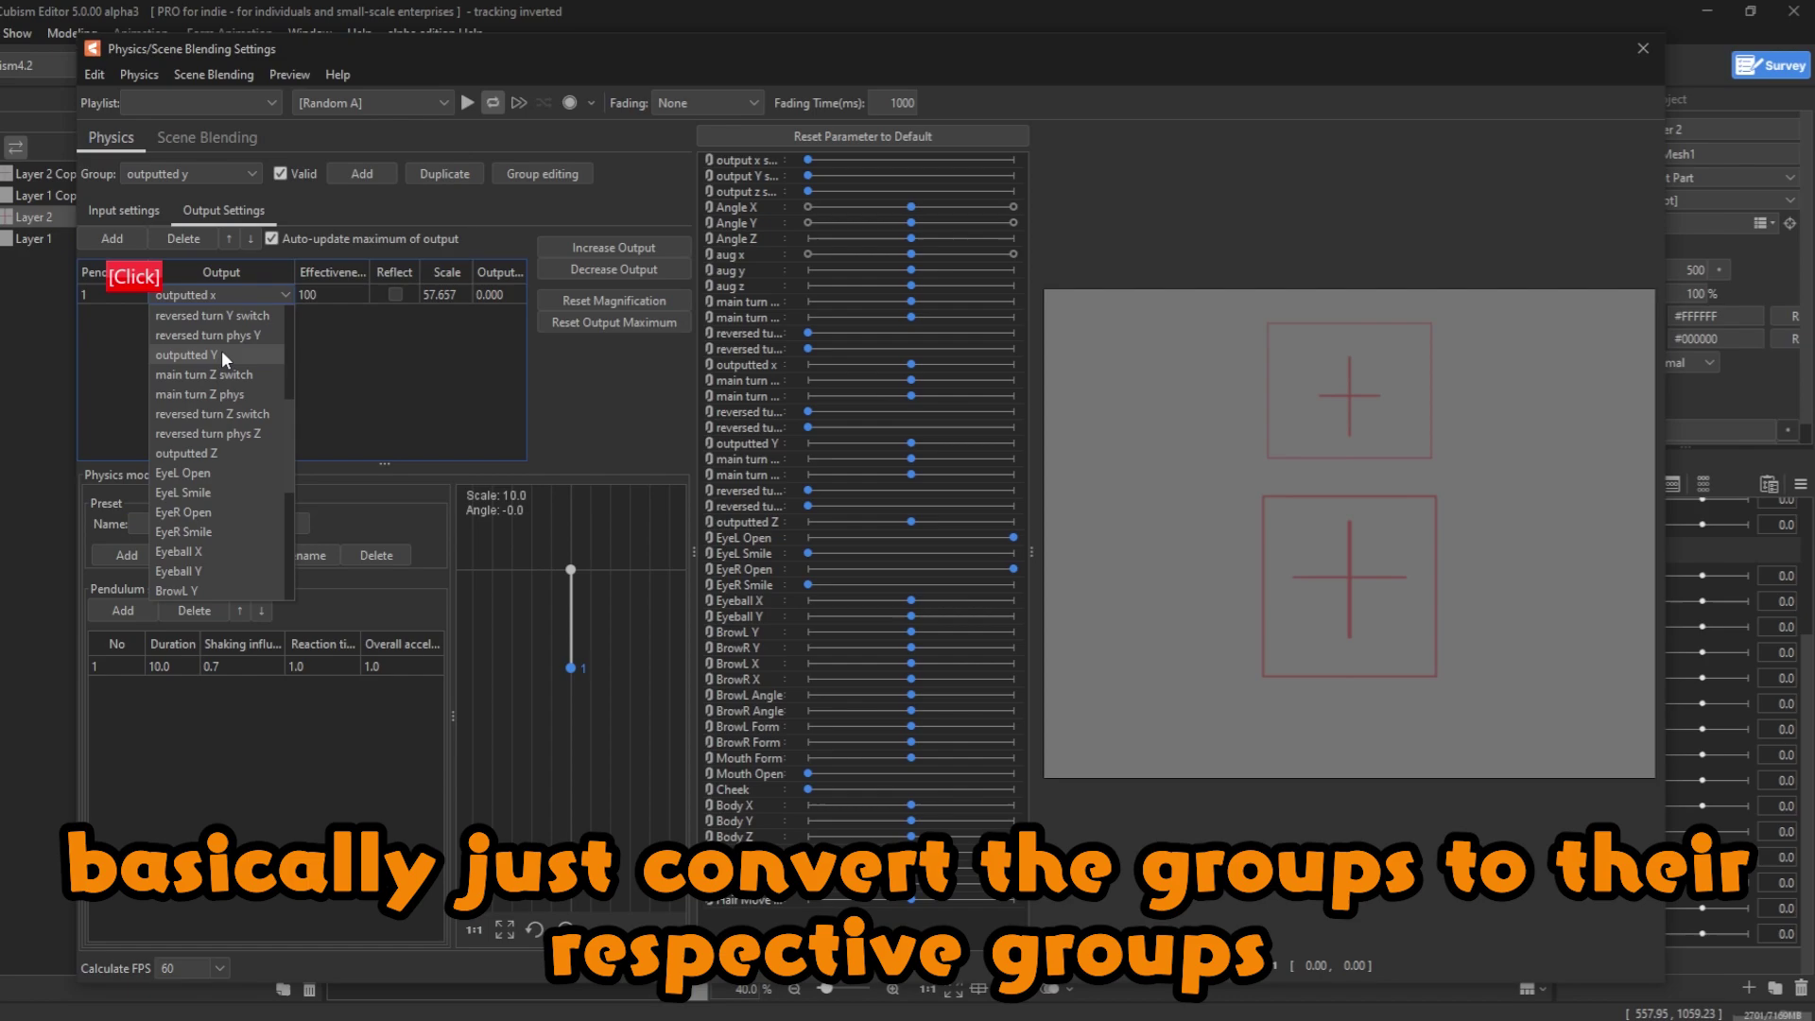
- Set the outputted z group's first and third inputs to main turn Z switch and reversed turn Z switch
left_click(149, 176)
left_click(181, 400)
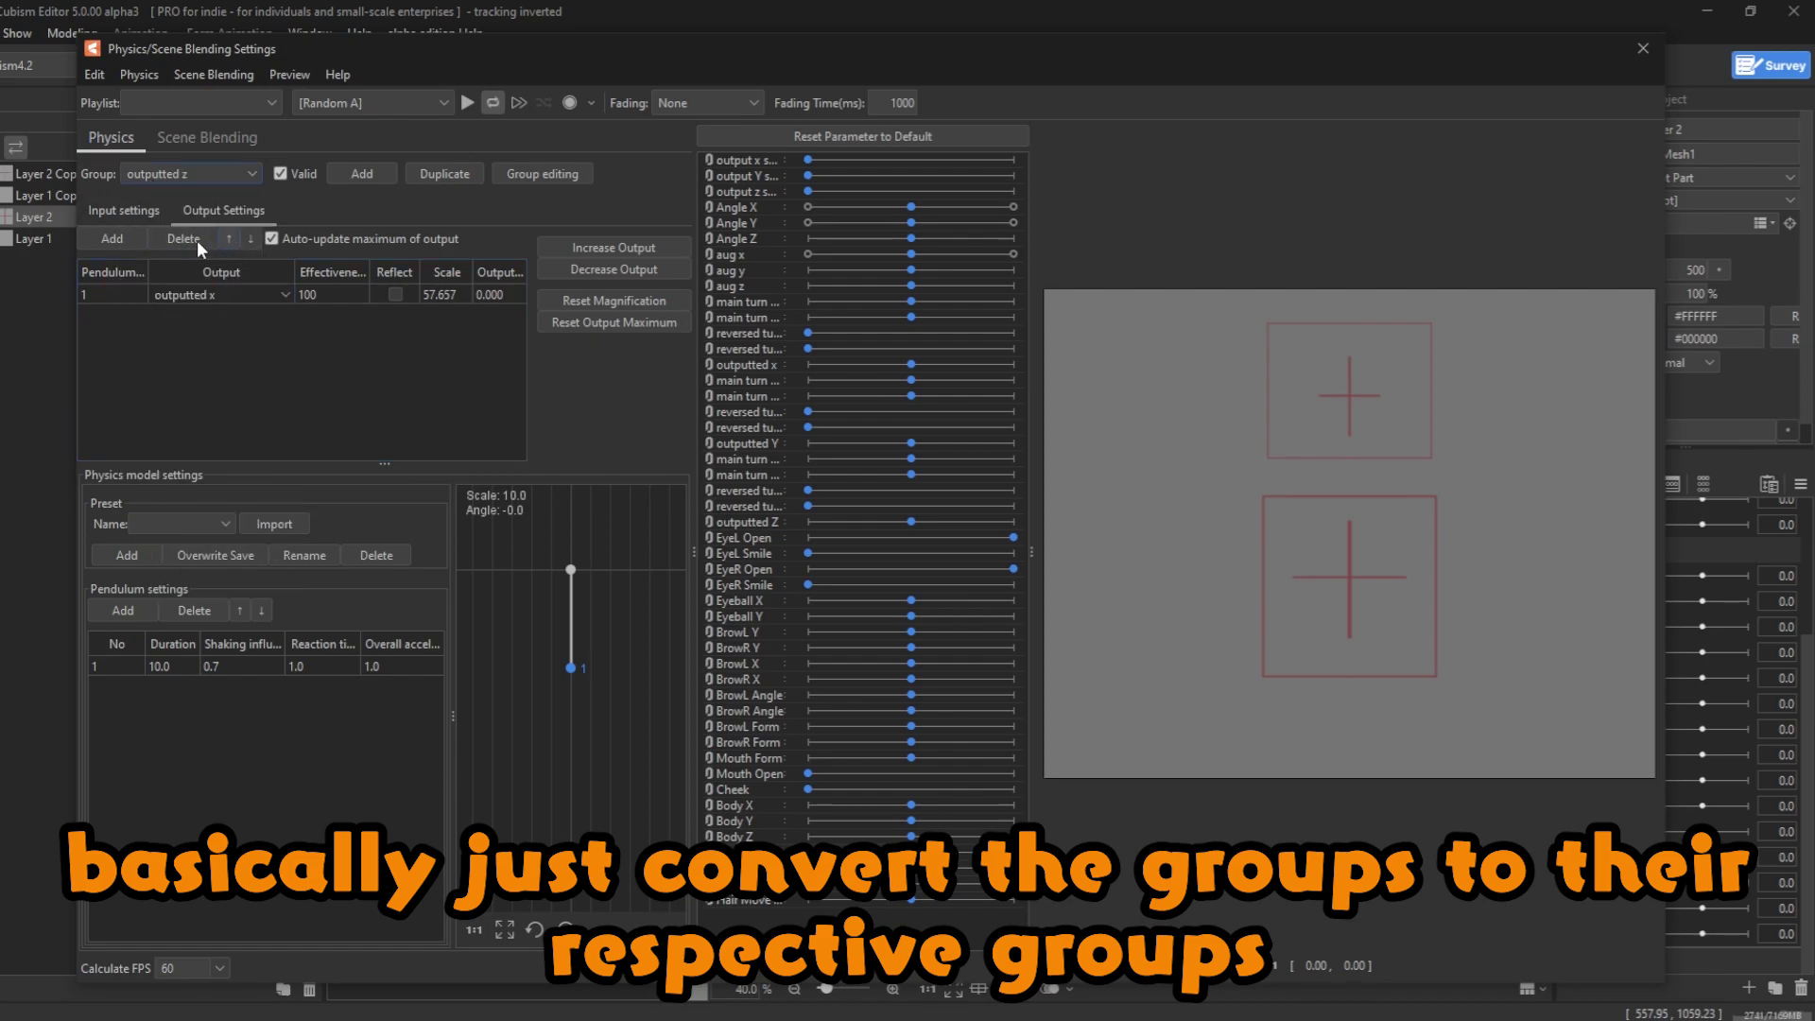
left_click(125, 209)
left_click(481, 288)
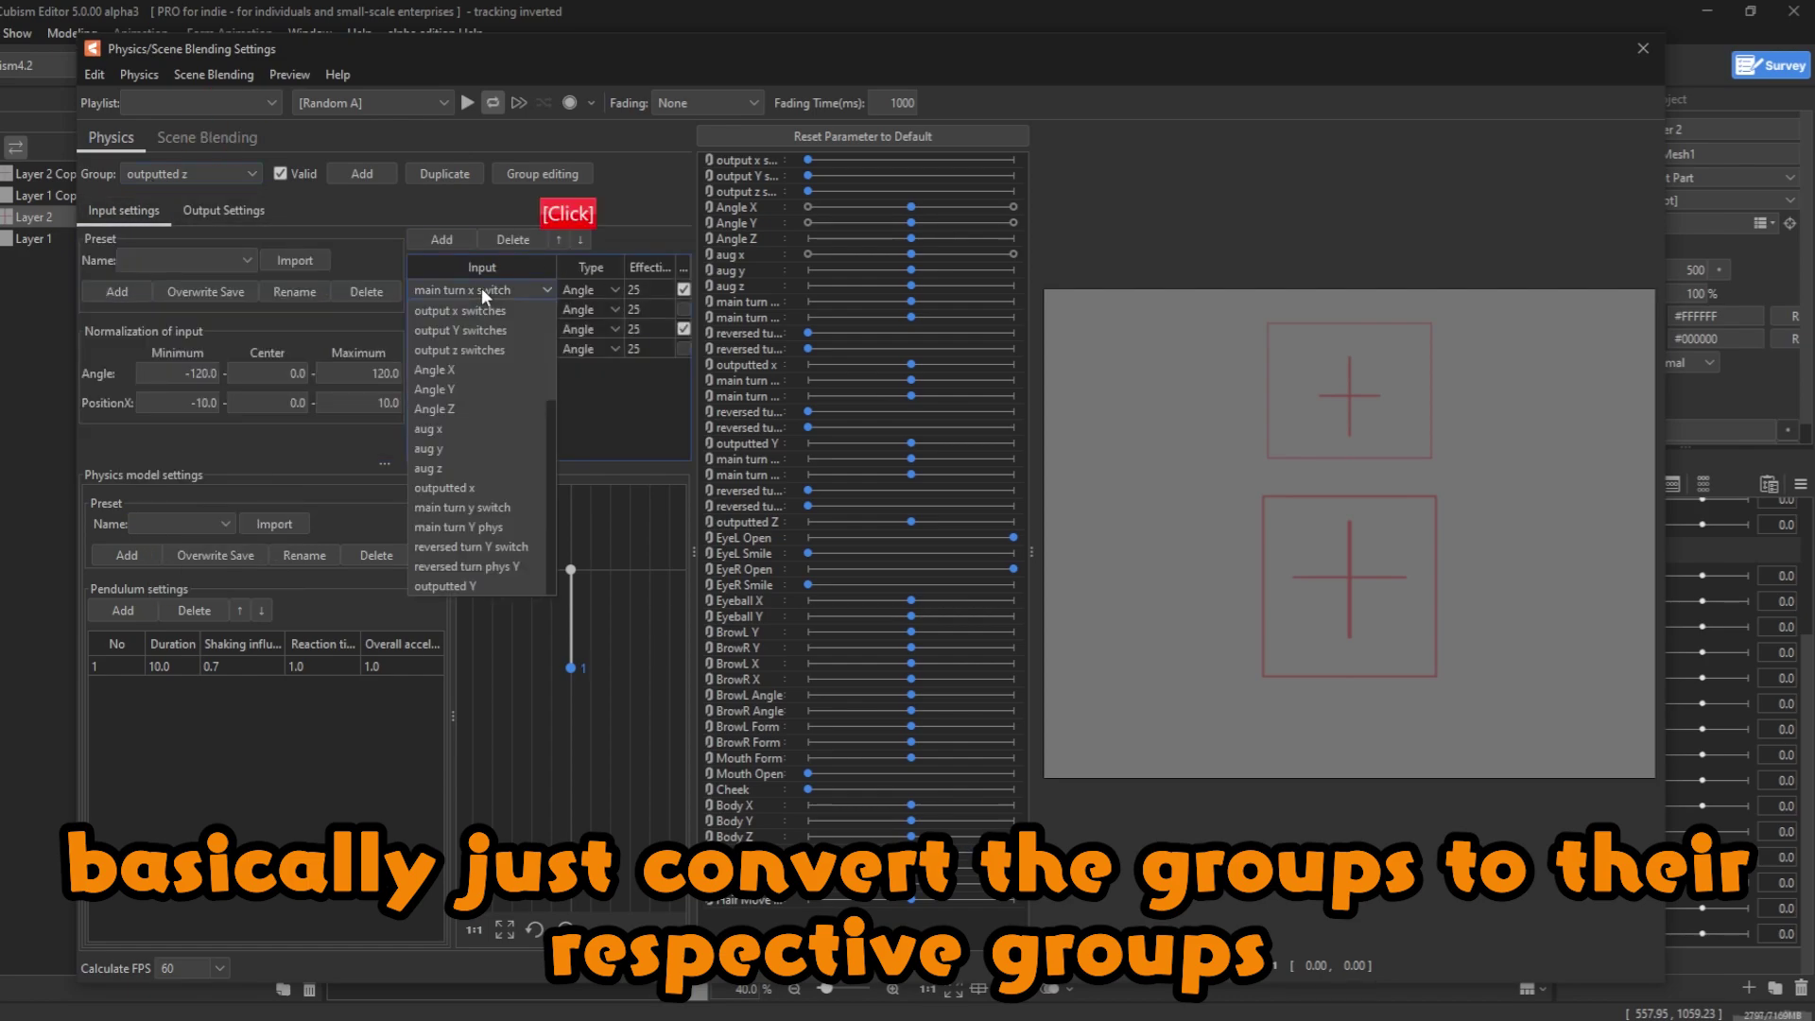
scroll(496, 433, "down", 3)
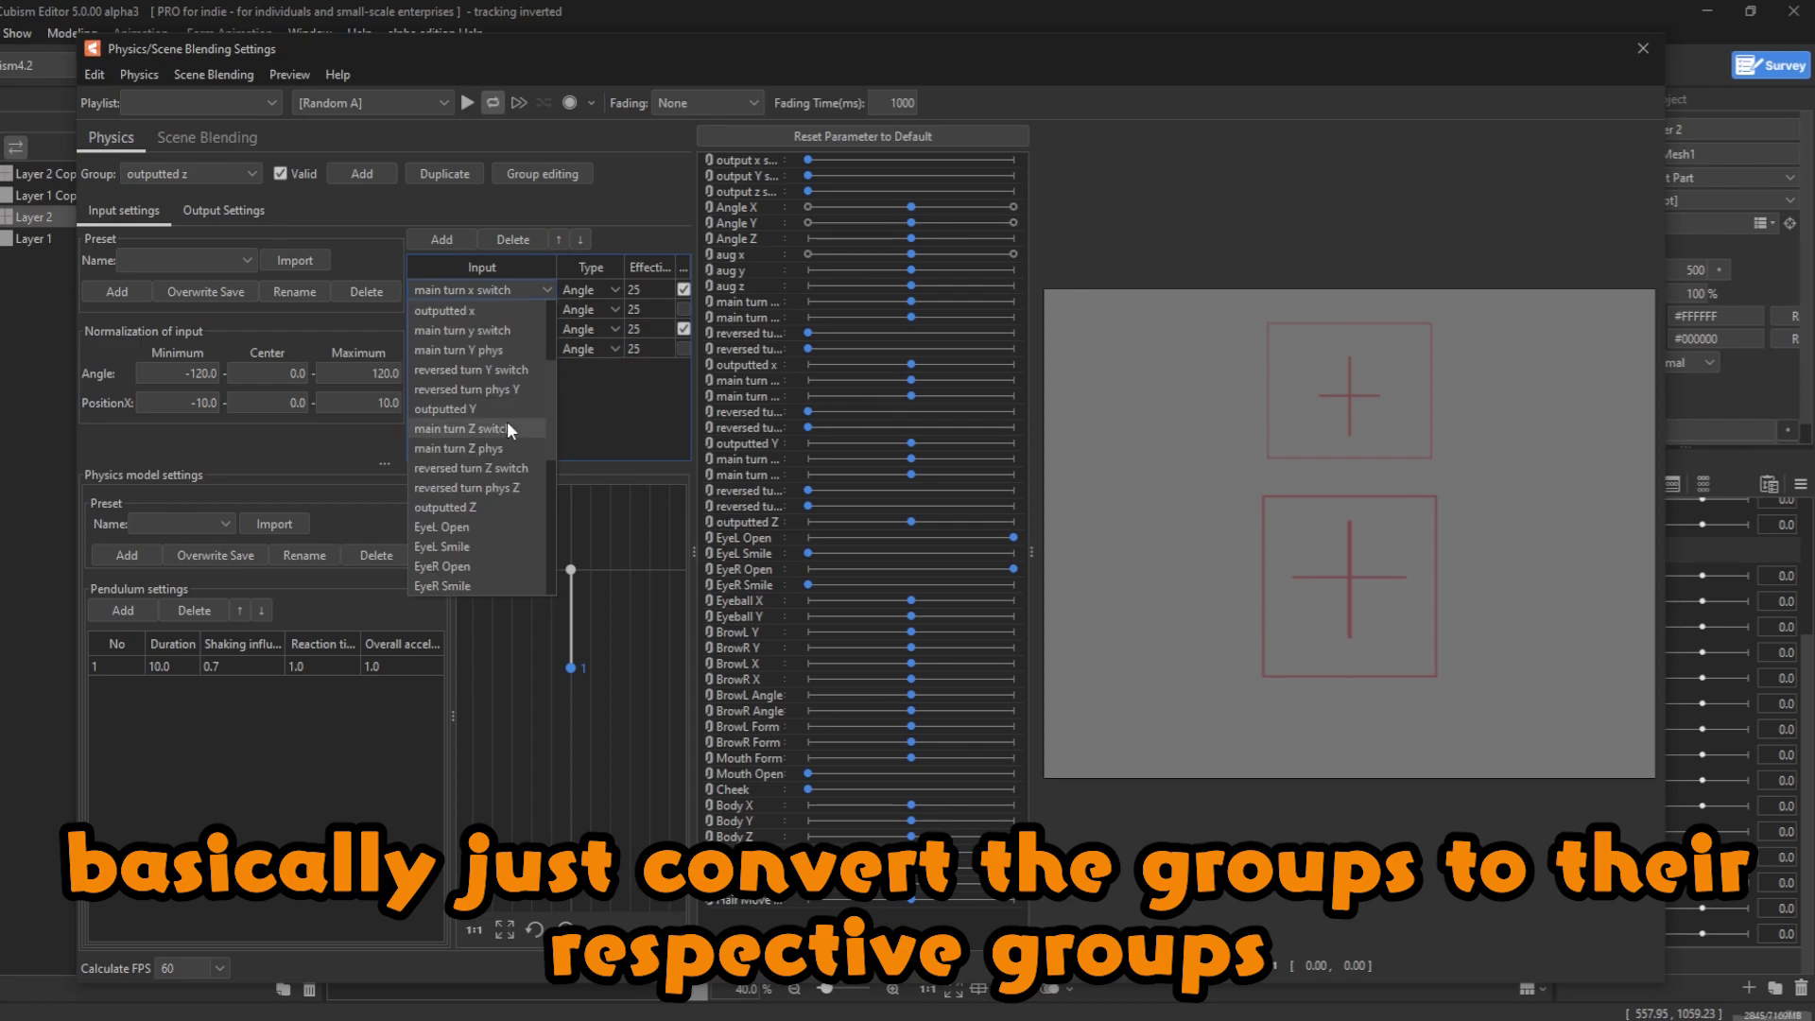
left_click(507, 428)
left_click(484, 327)
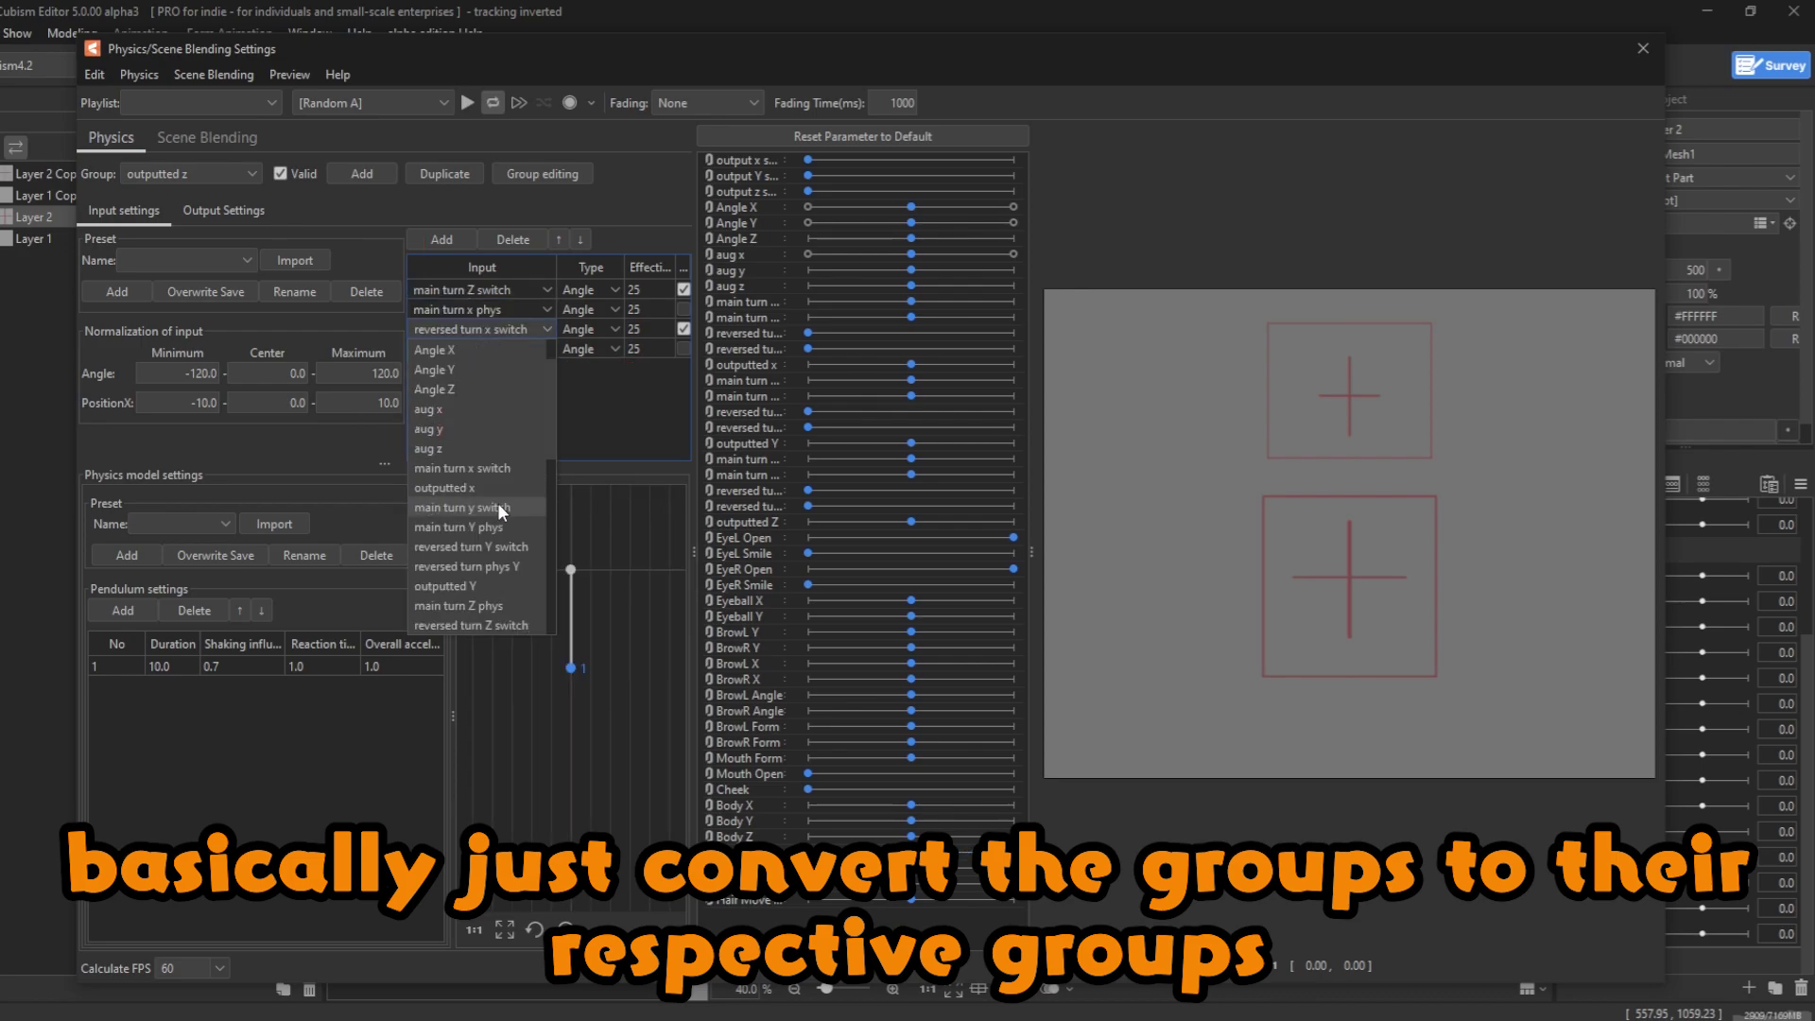
scroll(498, 503, "down", 2)
left_click(492, 508)
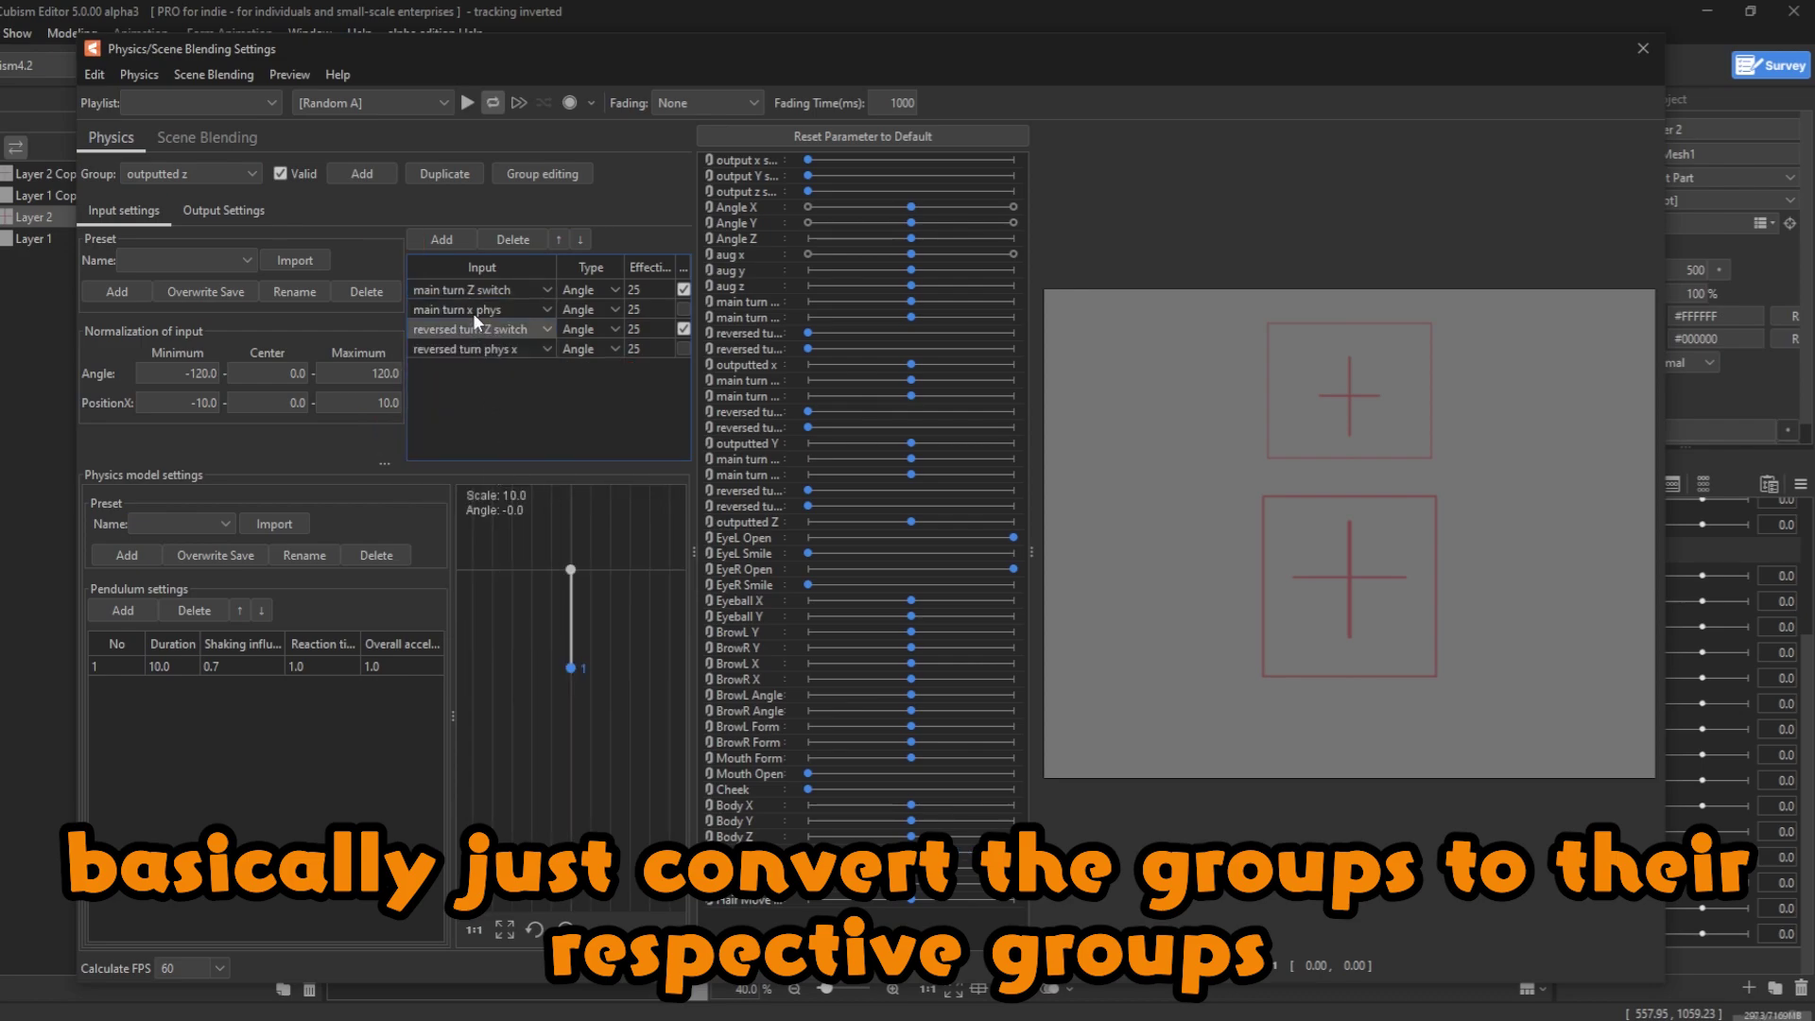
- Set the outputted z group's second and fourth inputs to main turn Z phys and reversed turn phys Z
left_click(474, 309)
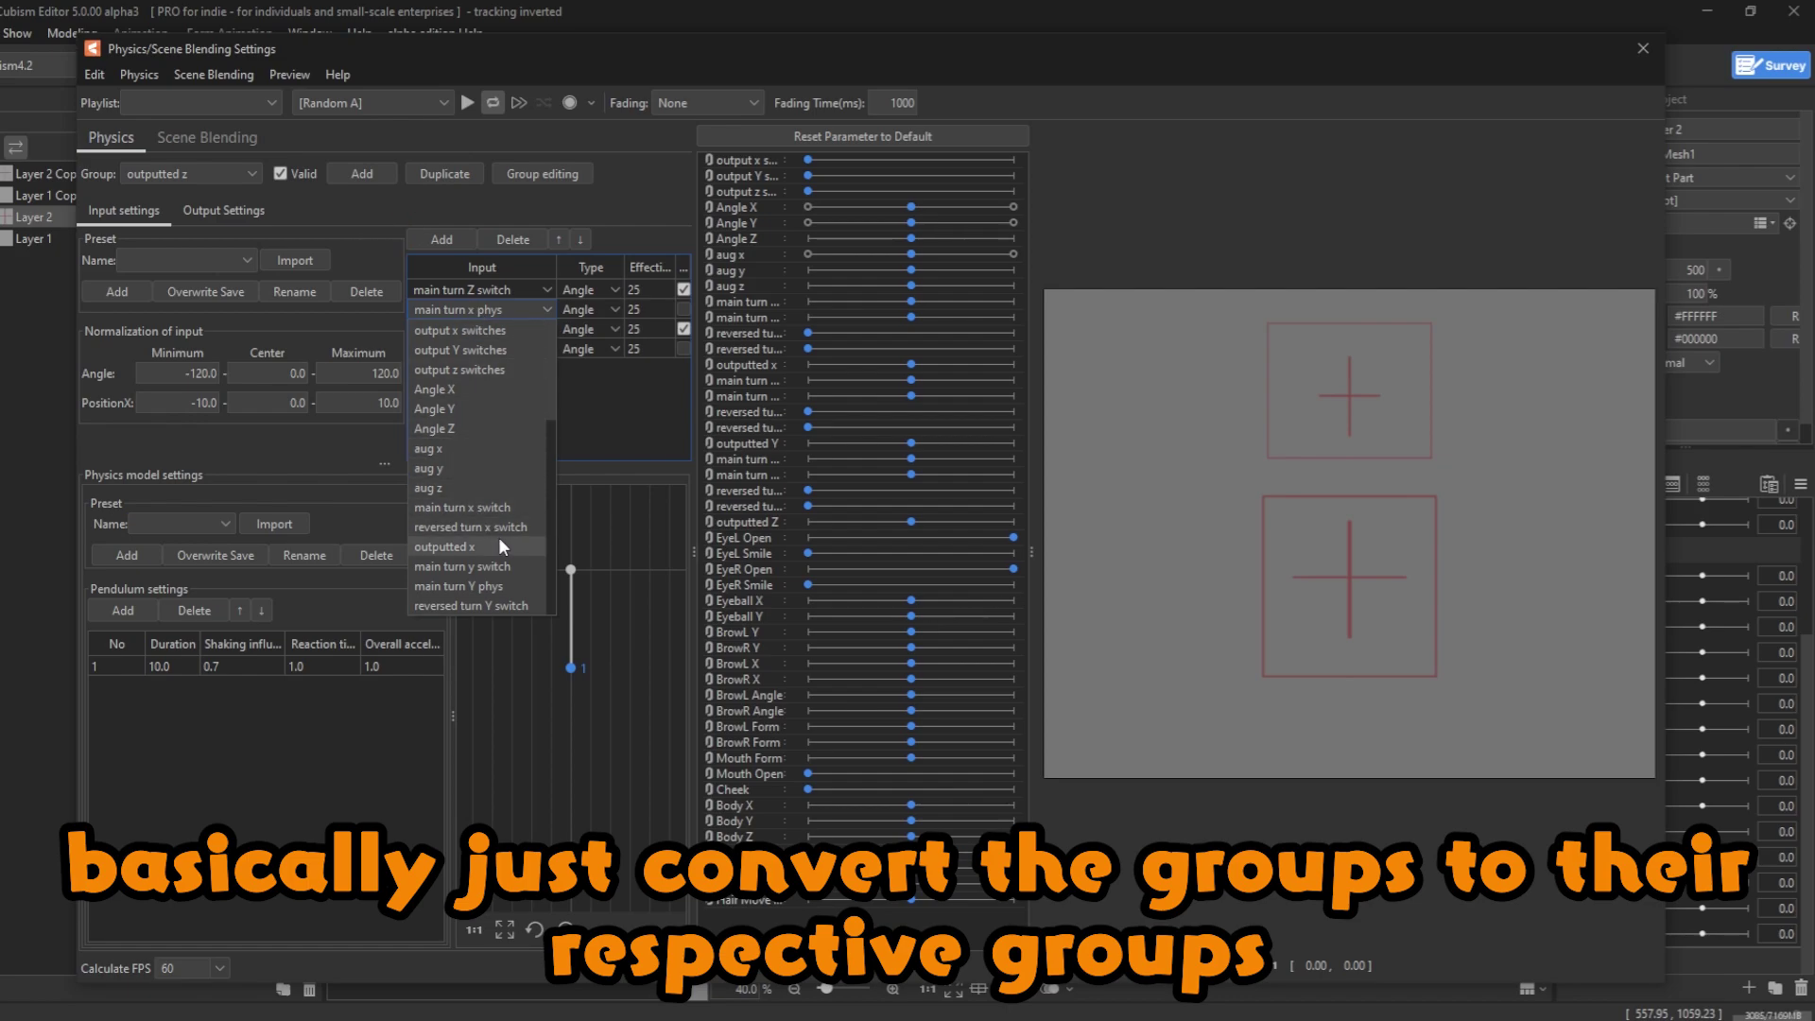
scroll(500, 537, "down", 1)
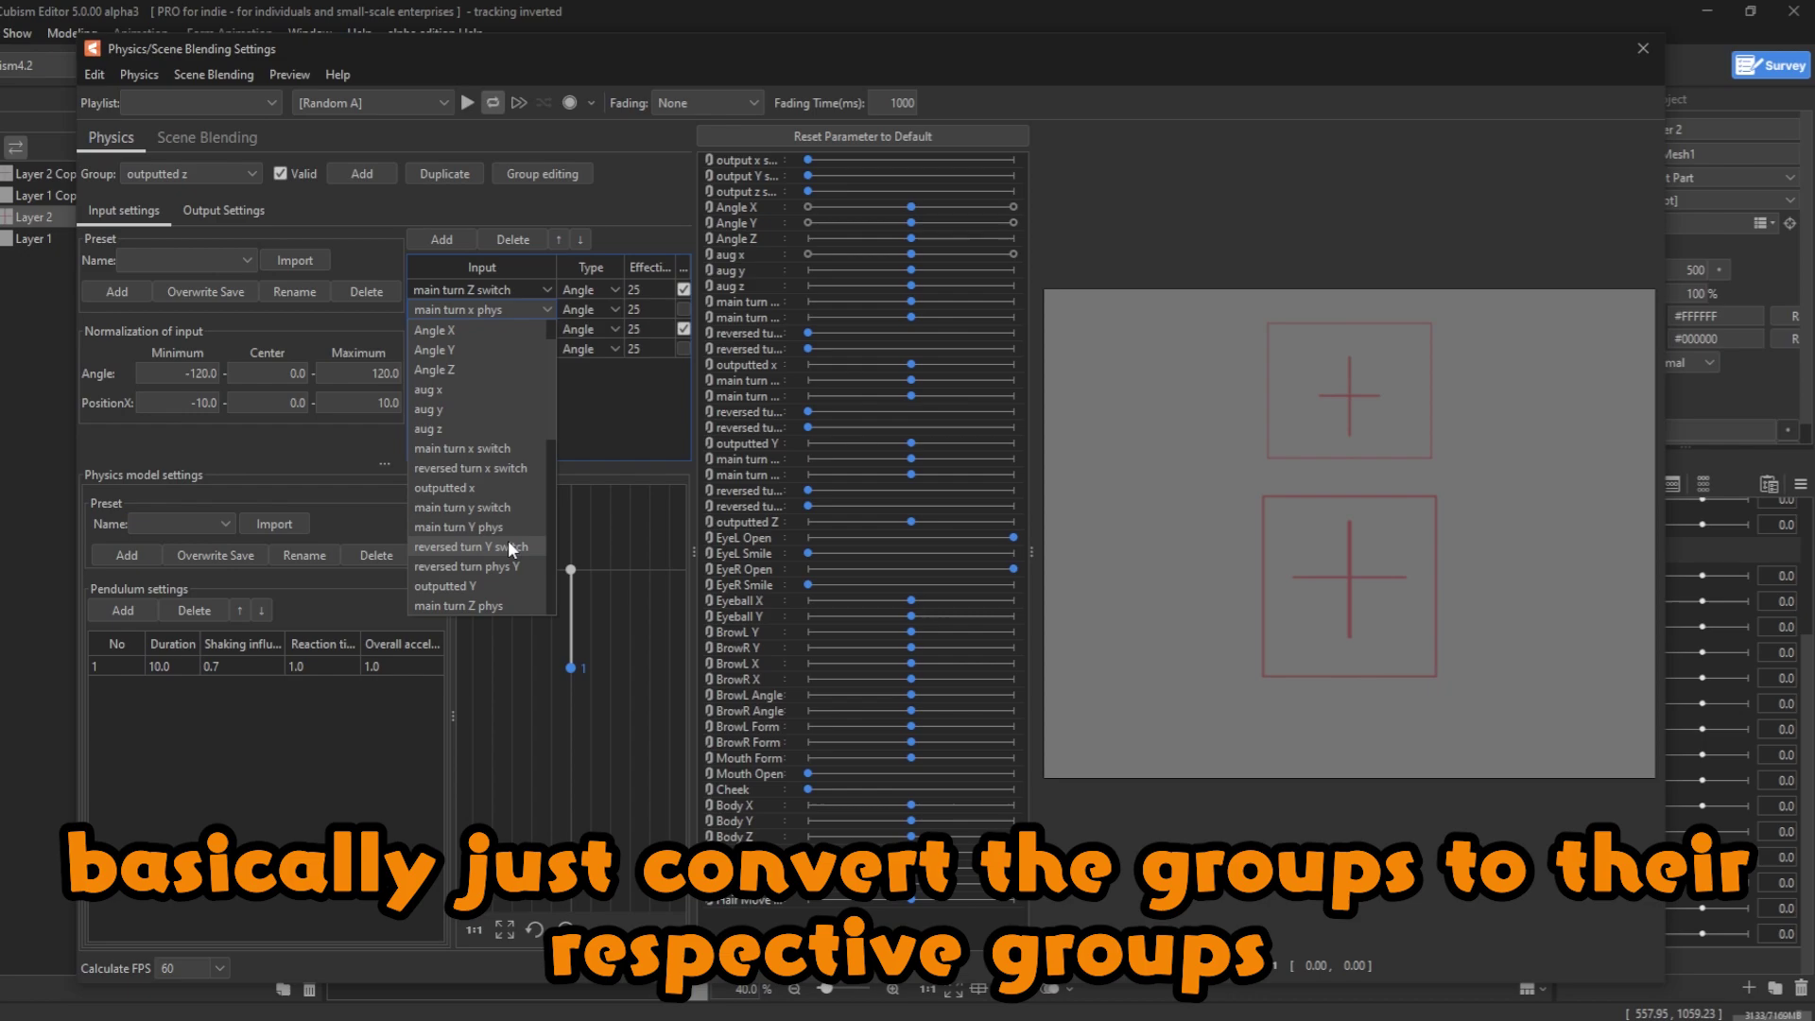
left_click(497, 605)
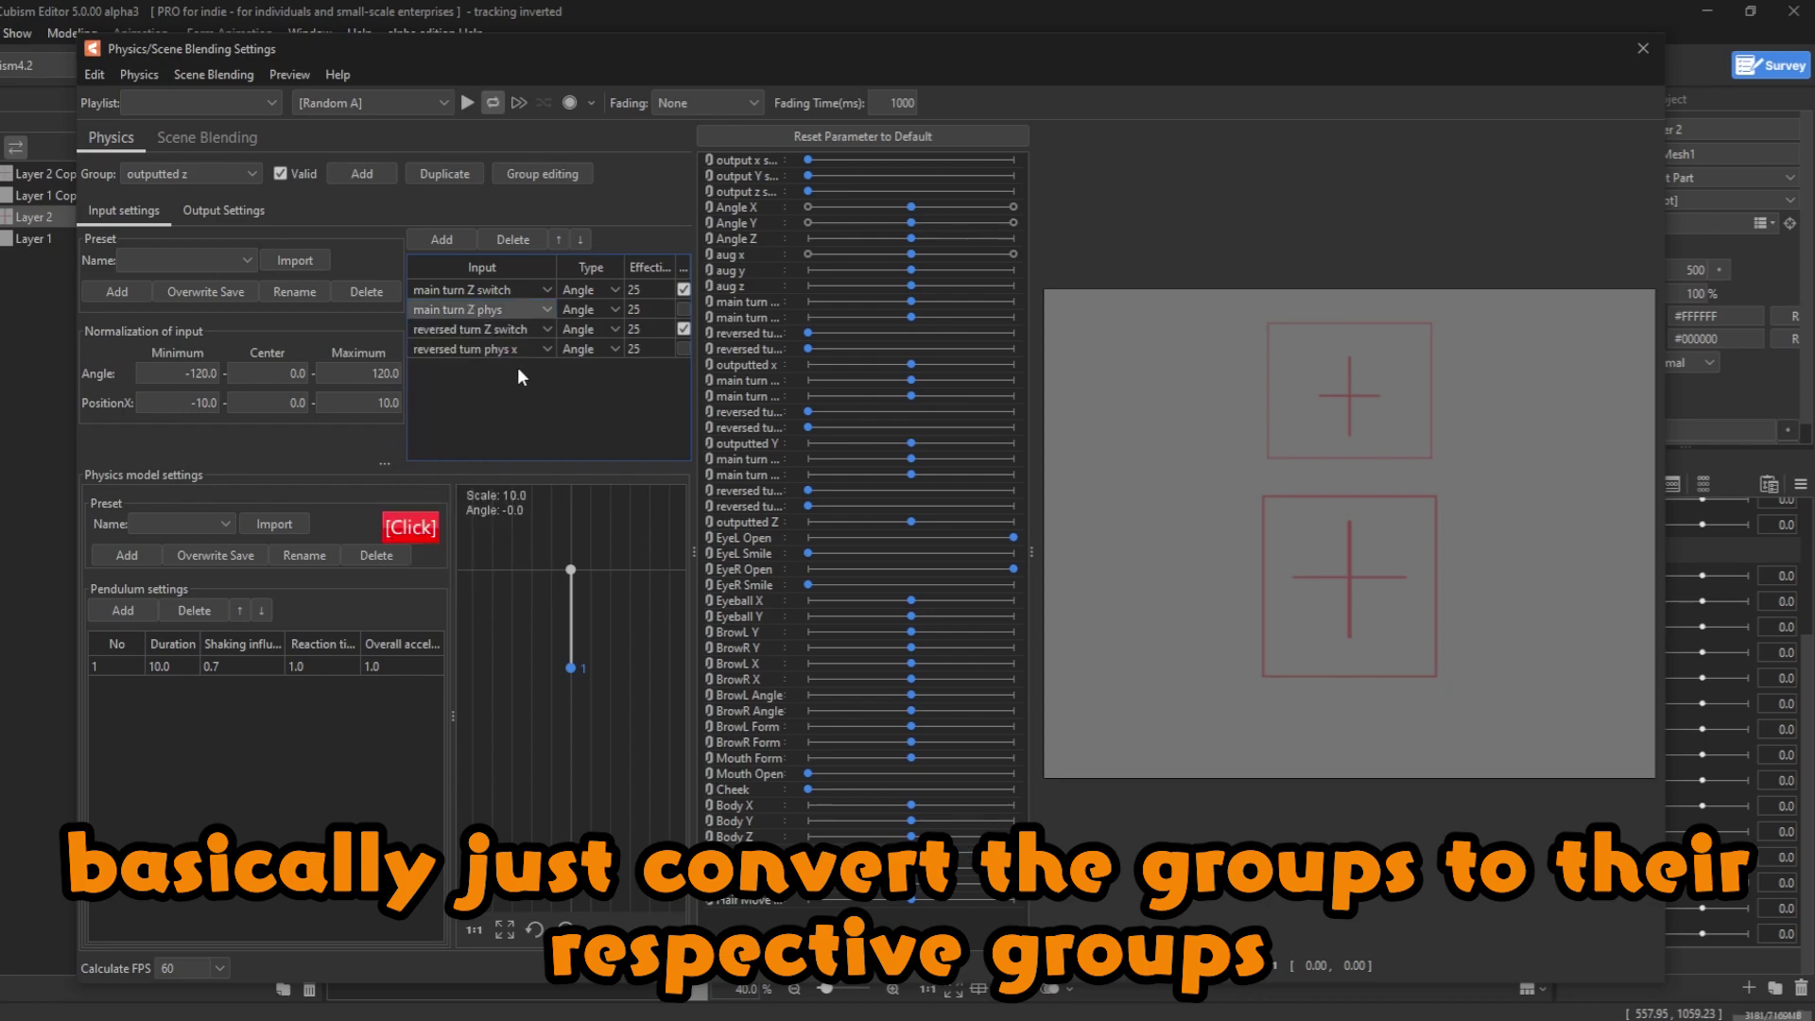
left_click(511, 350)
scroll(503, 548, "down", 1)
scroll(506, 547, "down", 1)
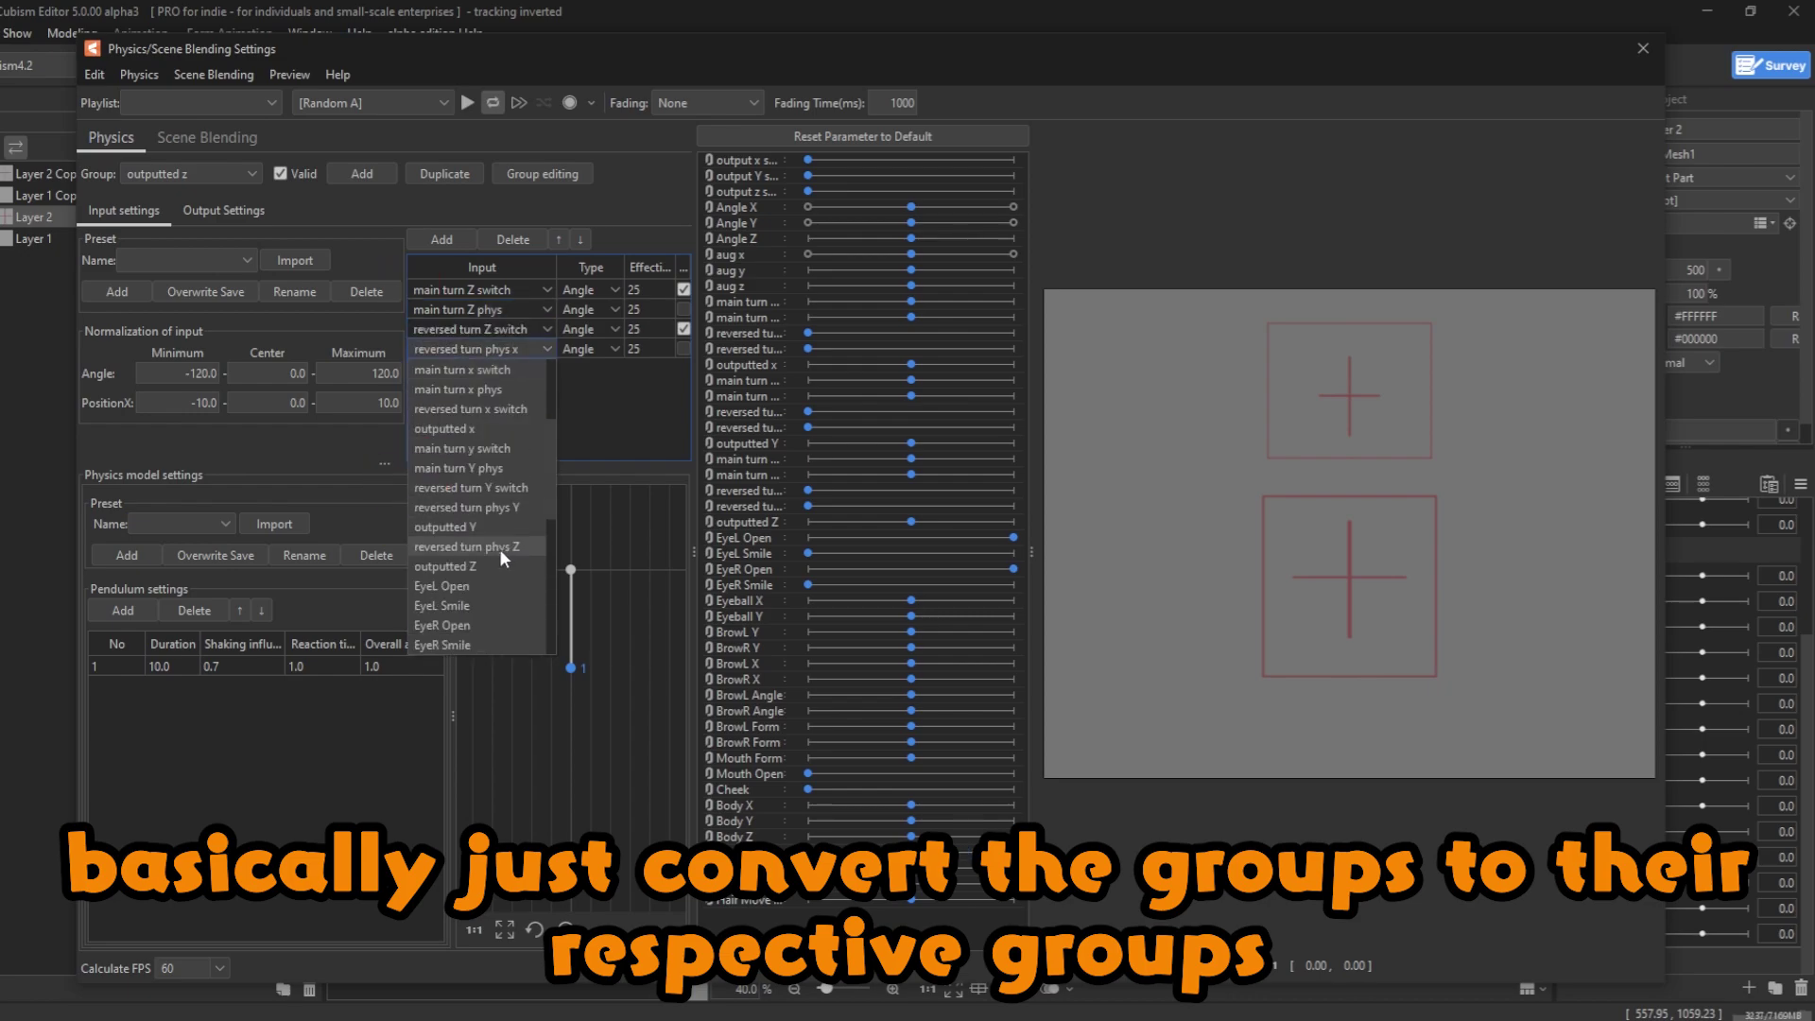
left_click(499, 548)
- Set the outputted z group's output to outputted Z
left_click(192, 213)
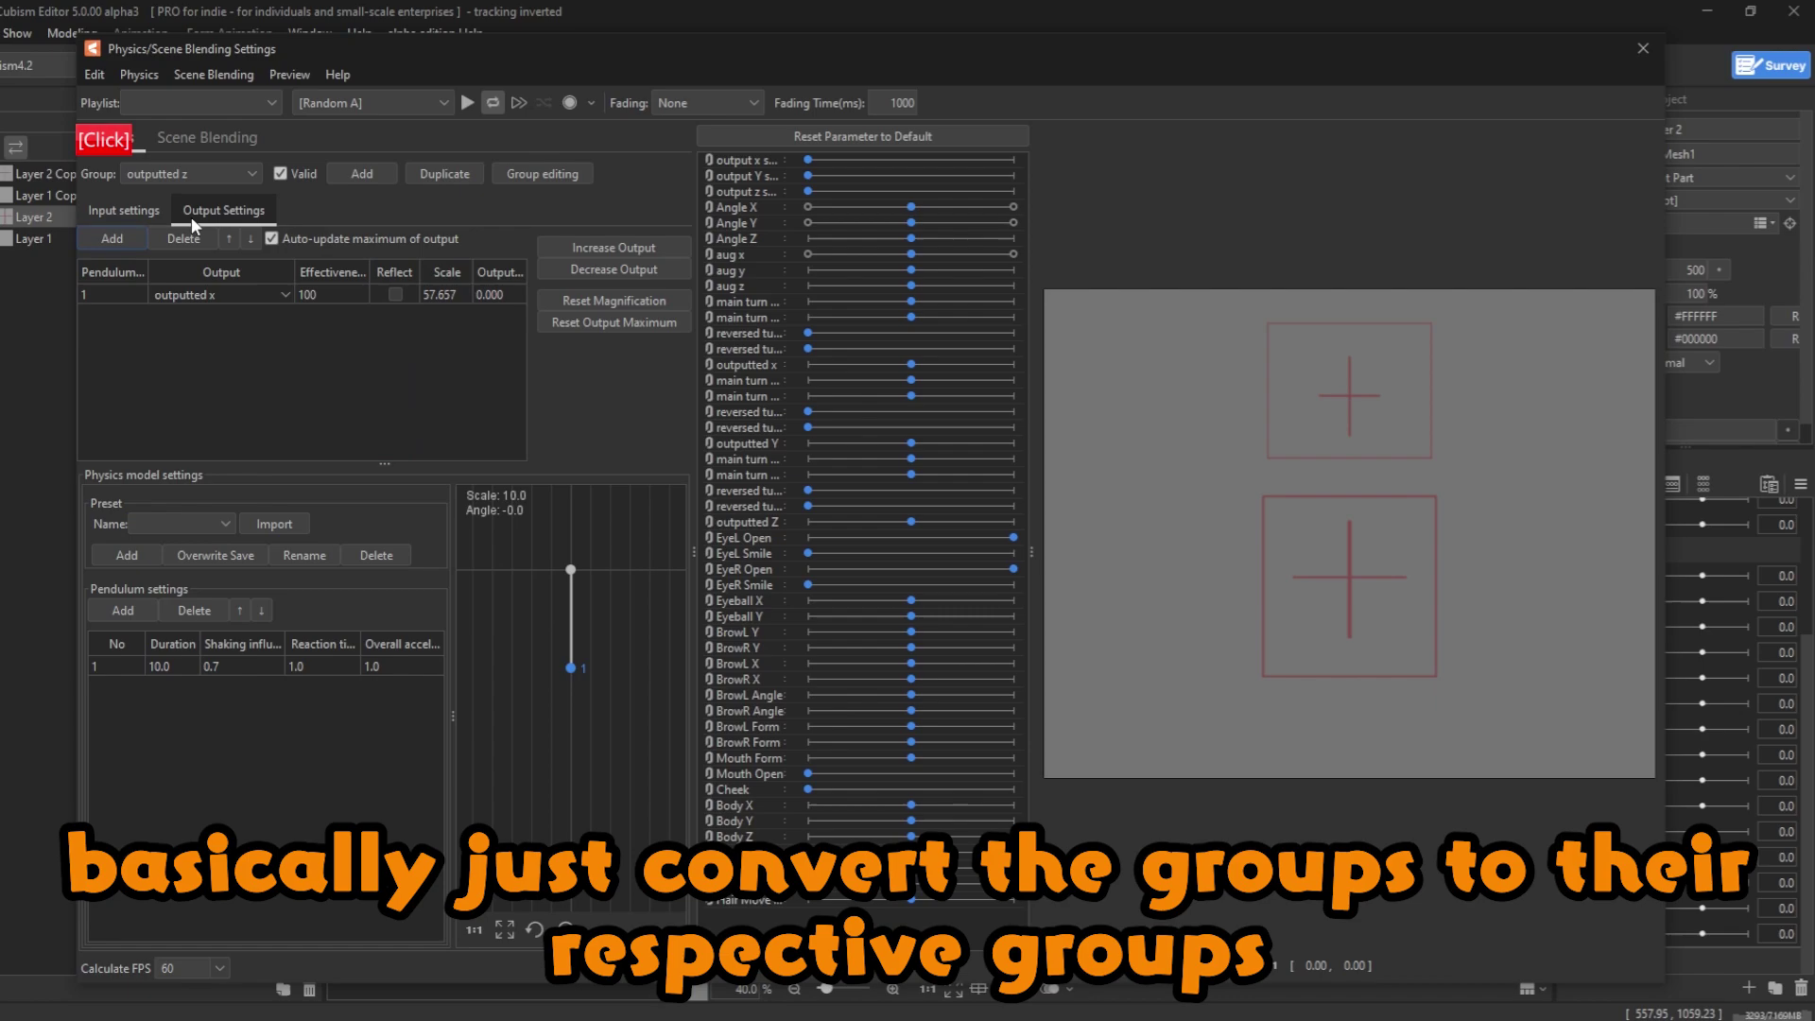
left_click(189, 294)
scroll(189, 401, "down", 3)
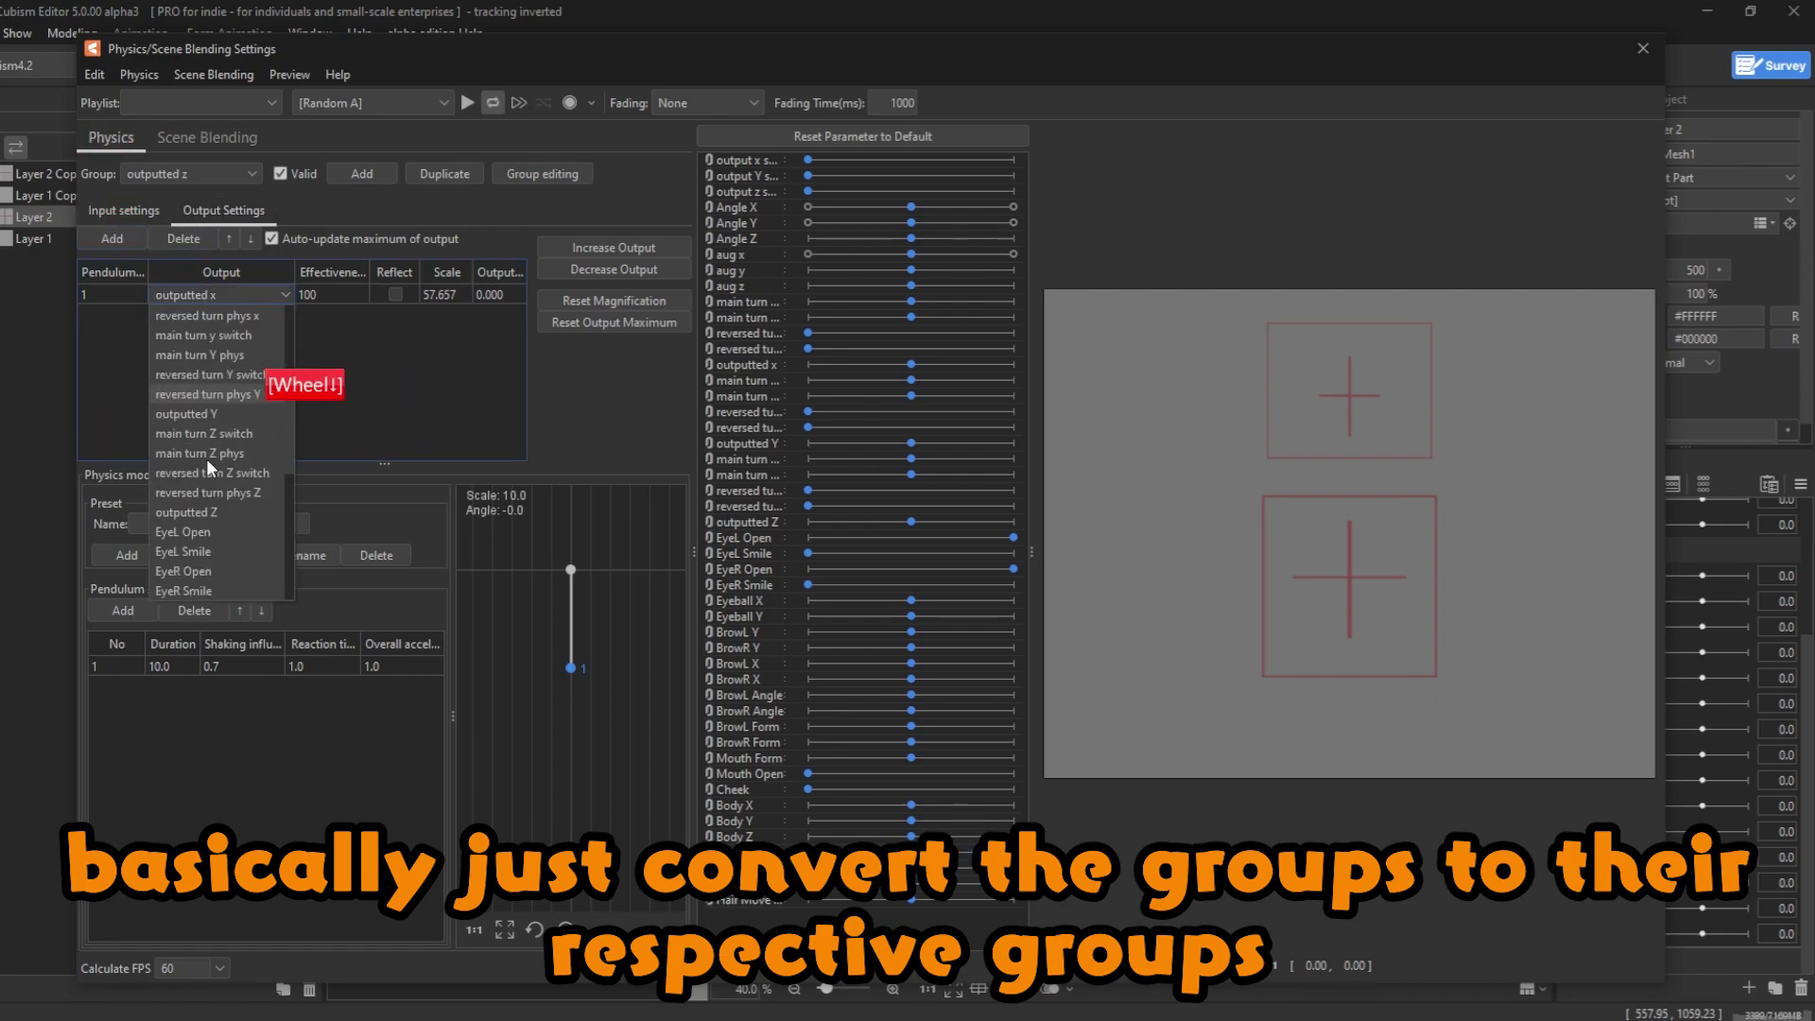
left_click(214, 512)
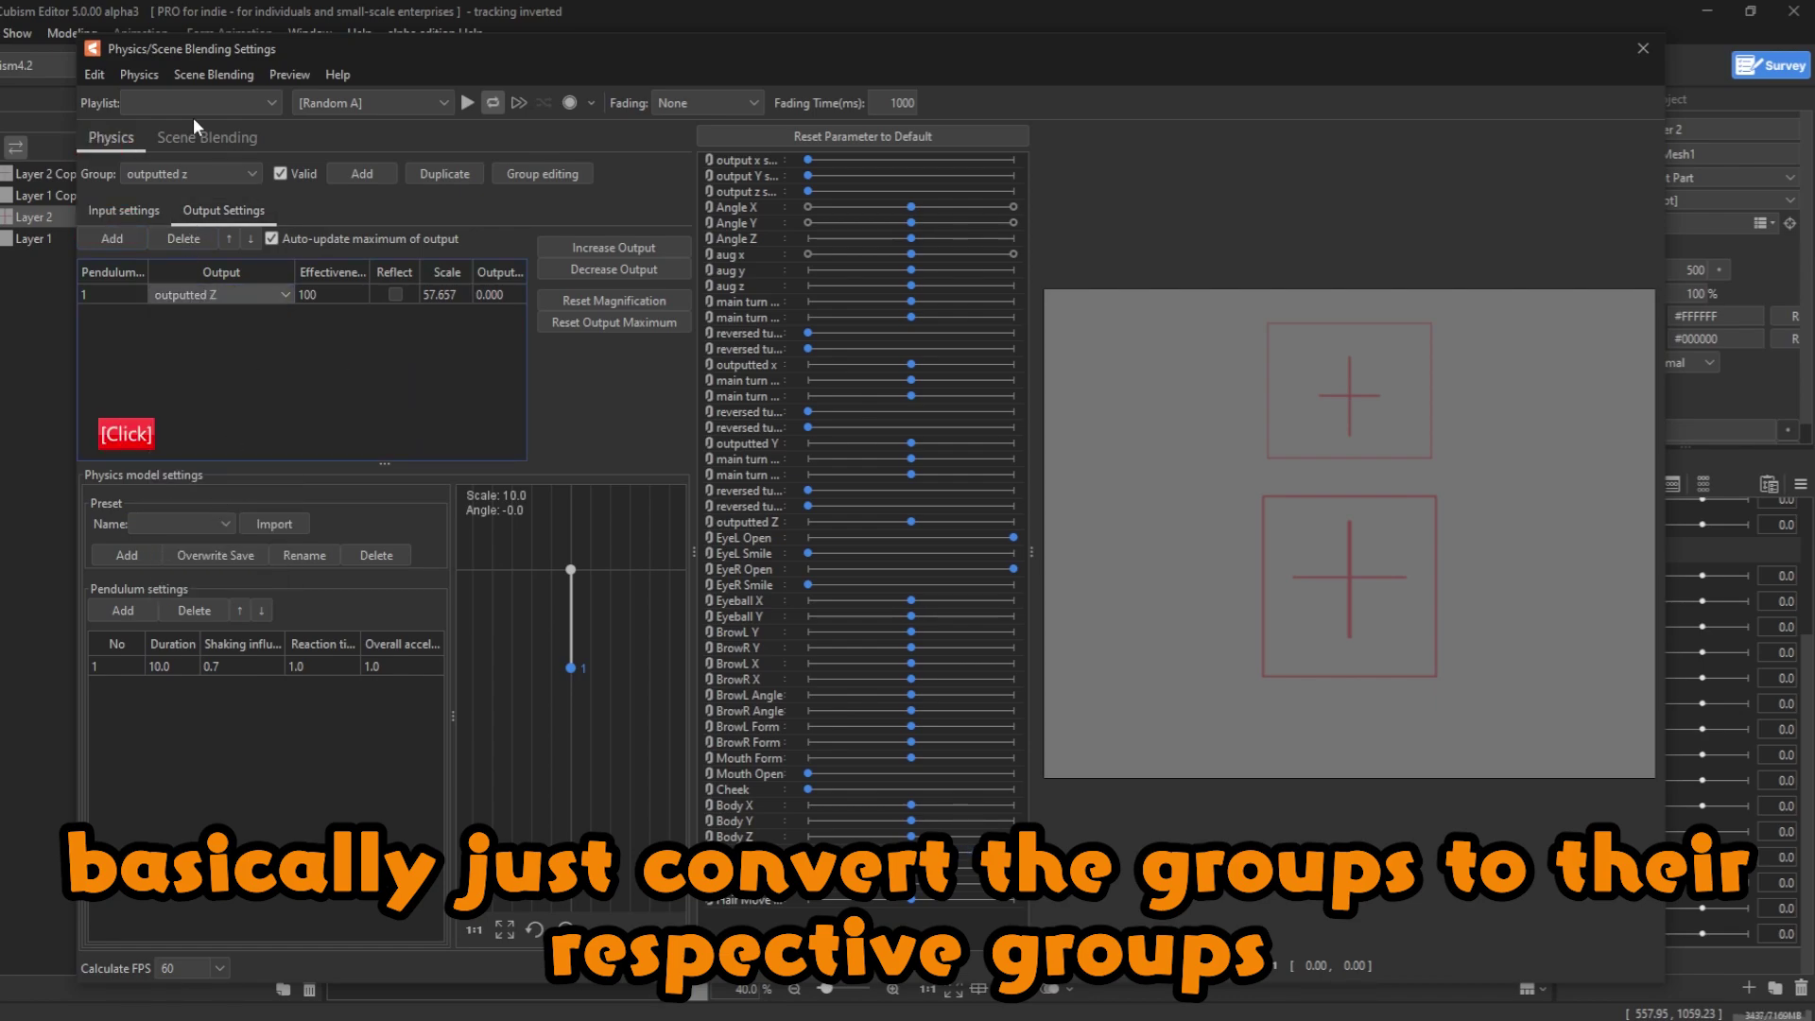
- Set the aug y group's input parameter to outputted Y
left_click(176, 174)
left_click(167, 450)
left_click(142, 215)
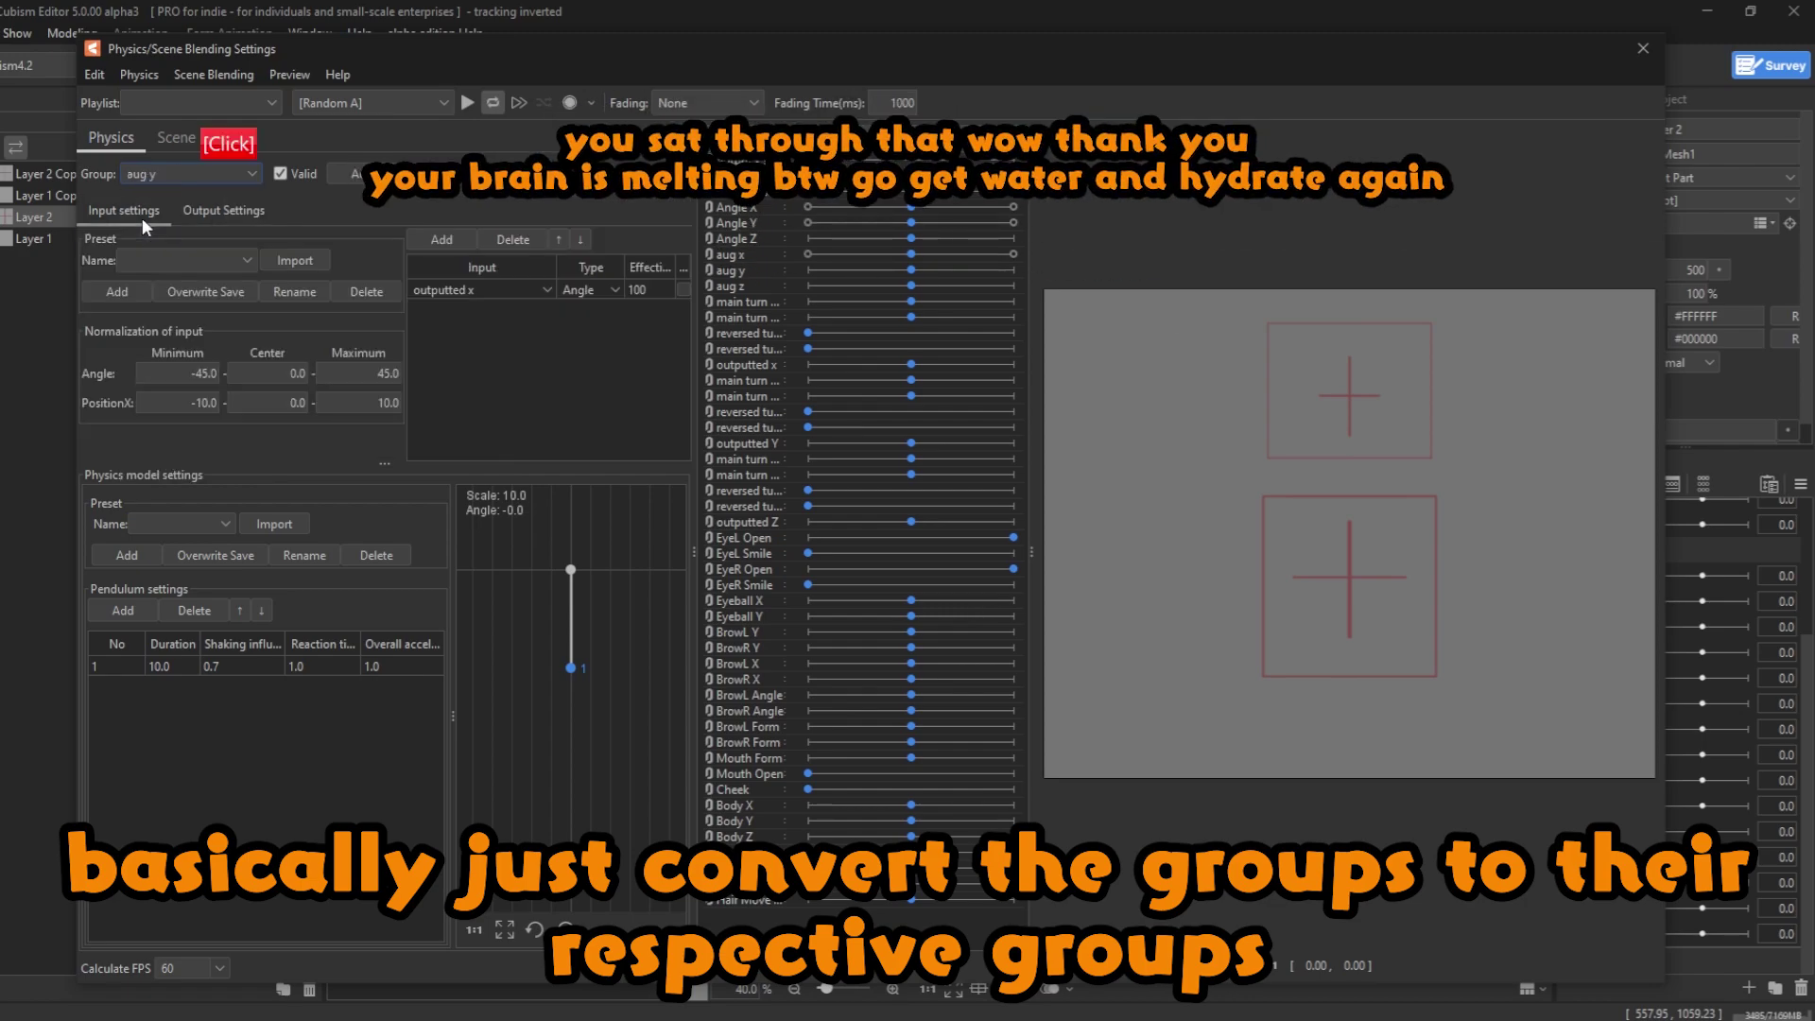
left_click(469, 290)
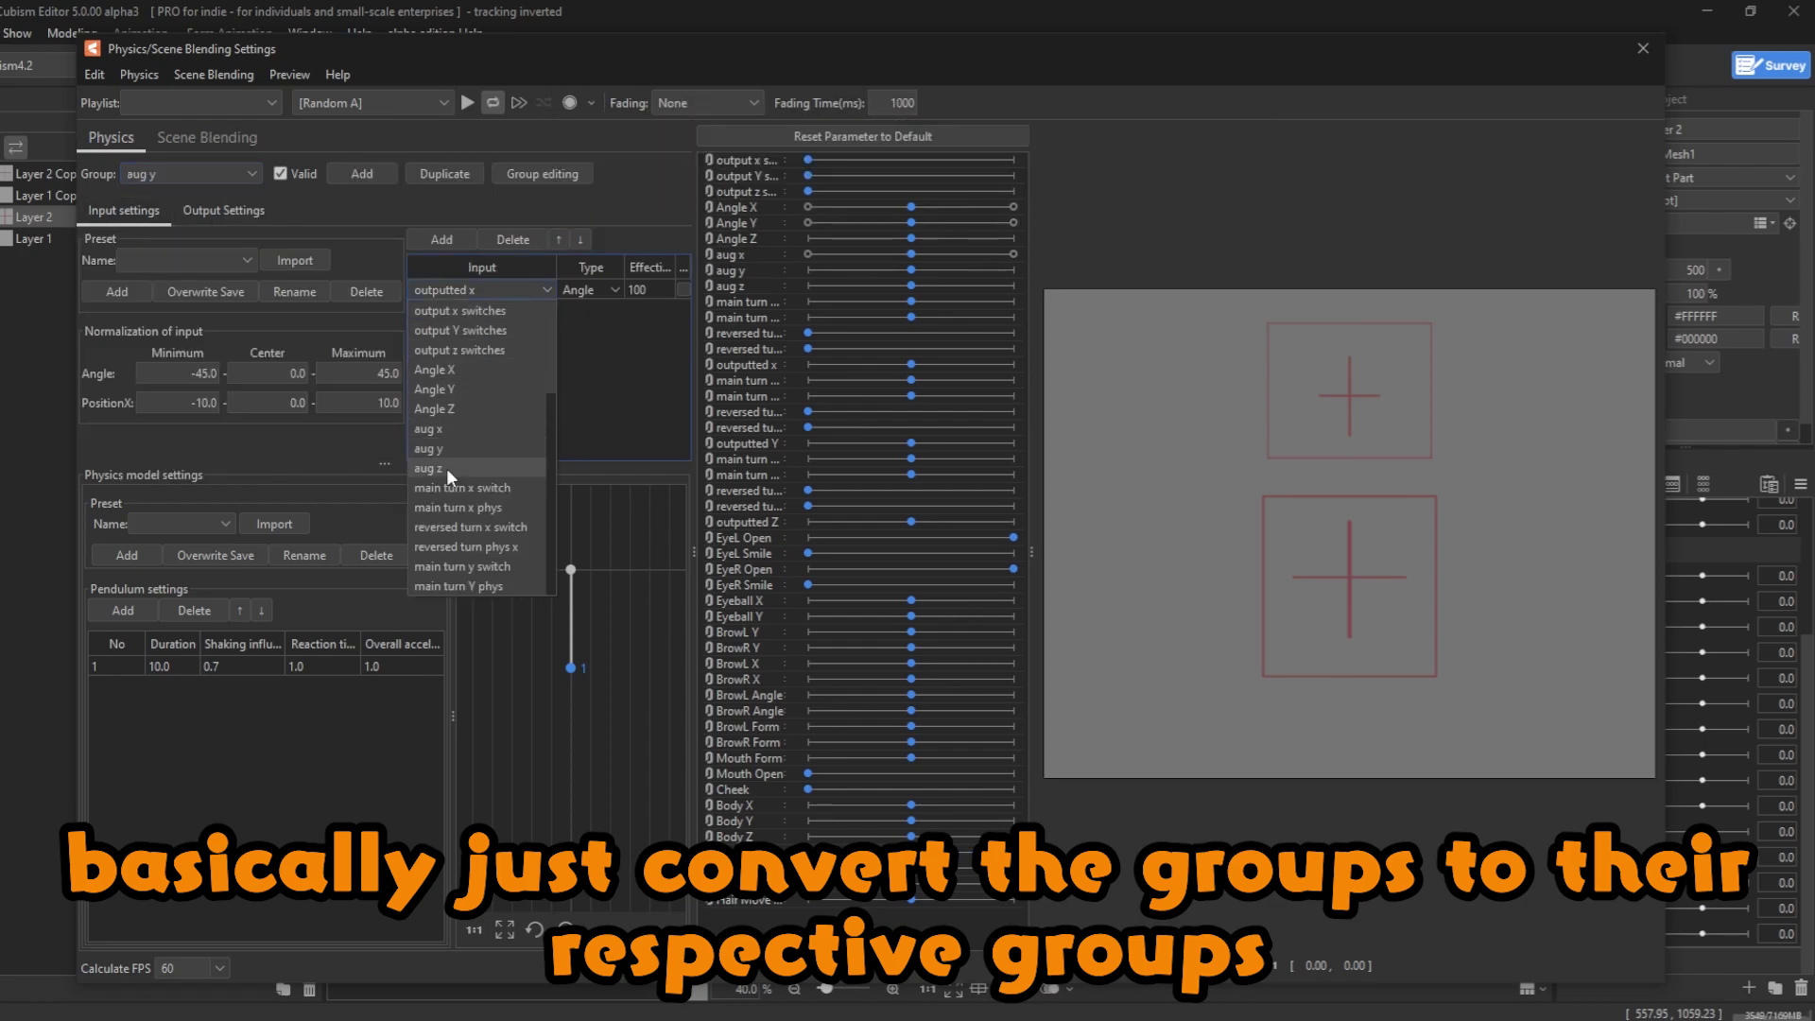
scroll(454, 466, "down", 5)
left_click(490, 389)
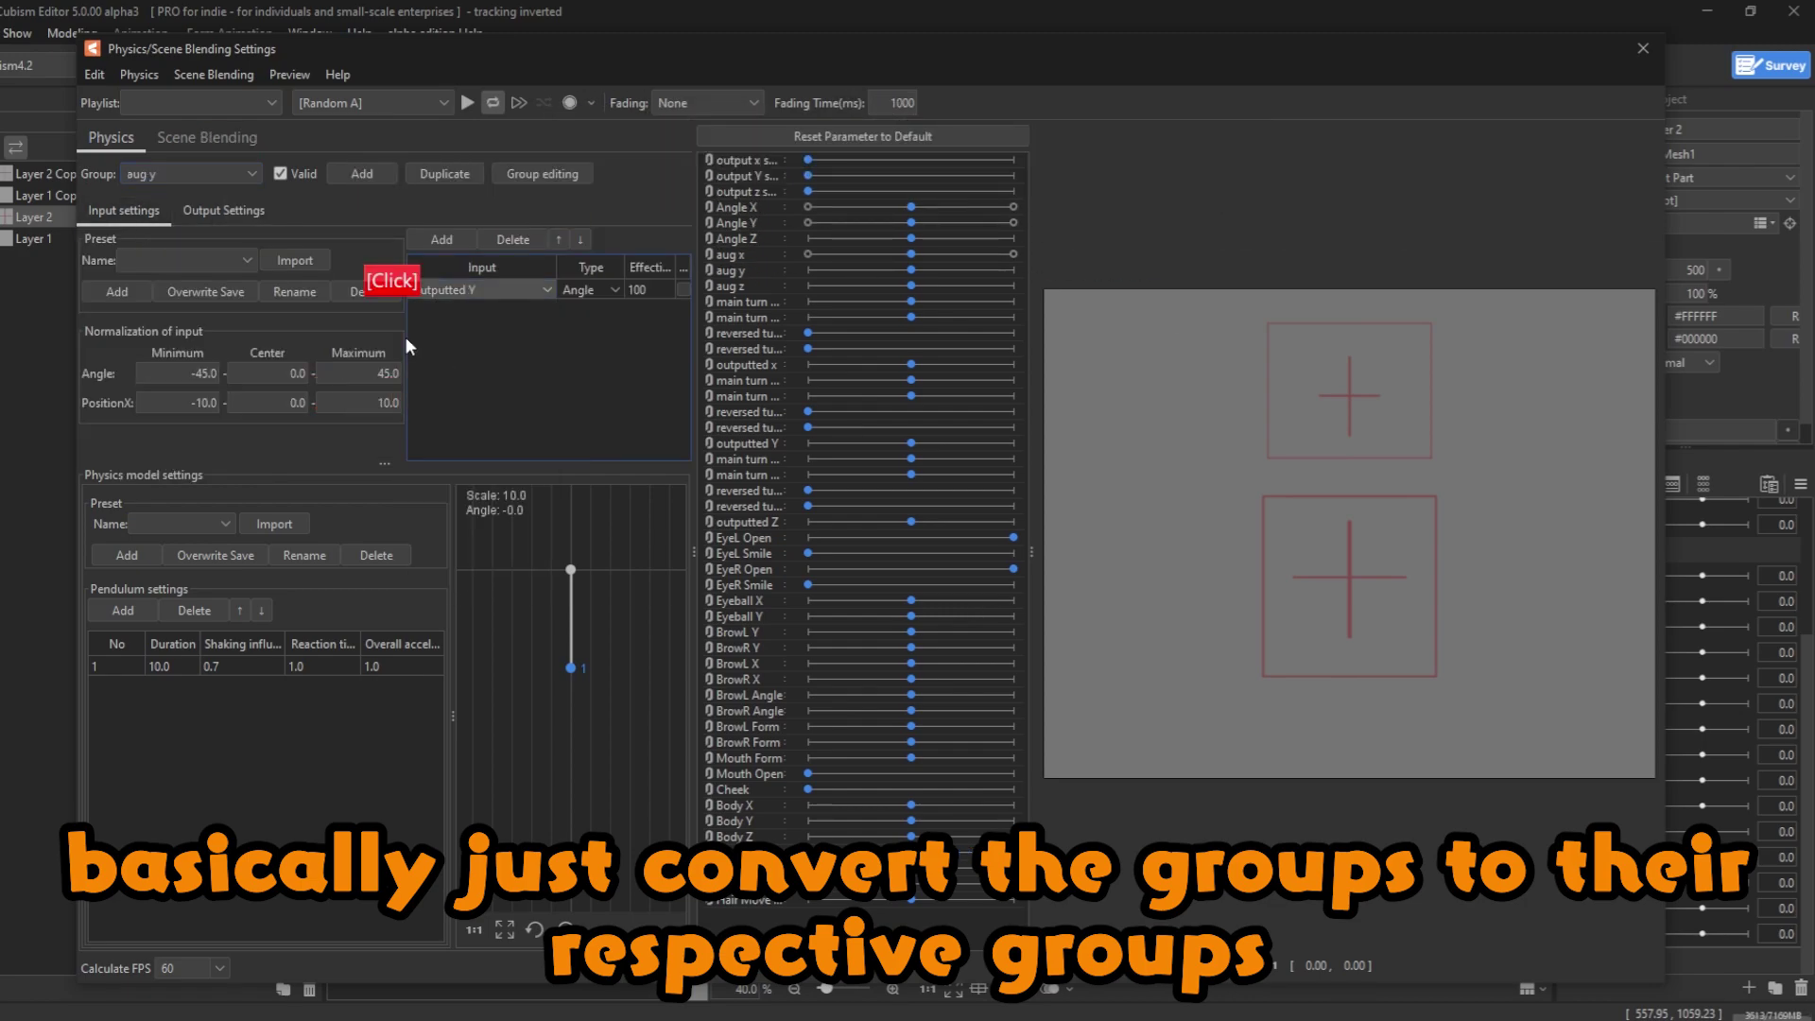
- Set the aug y group's output parameter to aug y
left_click(197, 212)
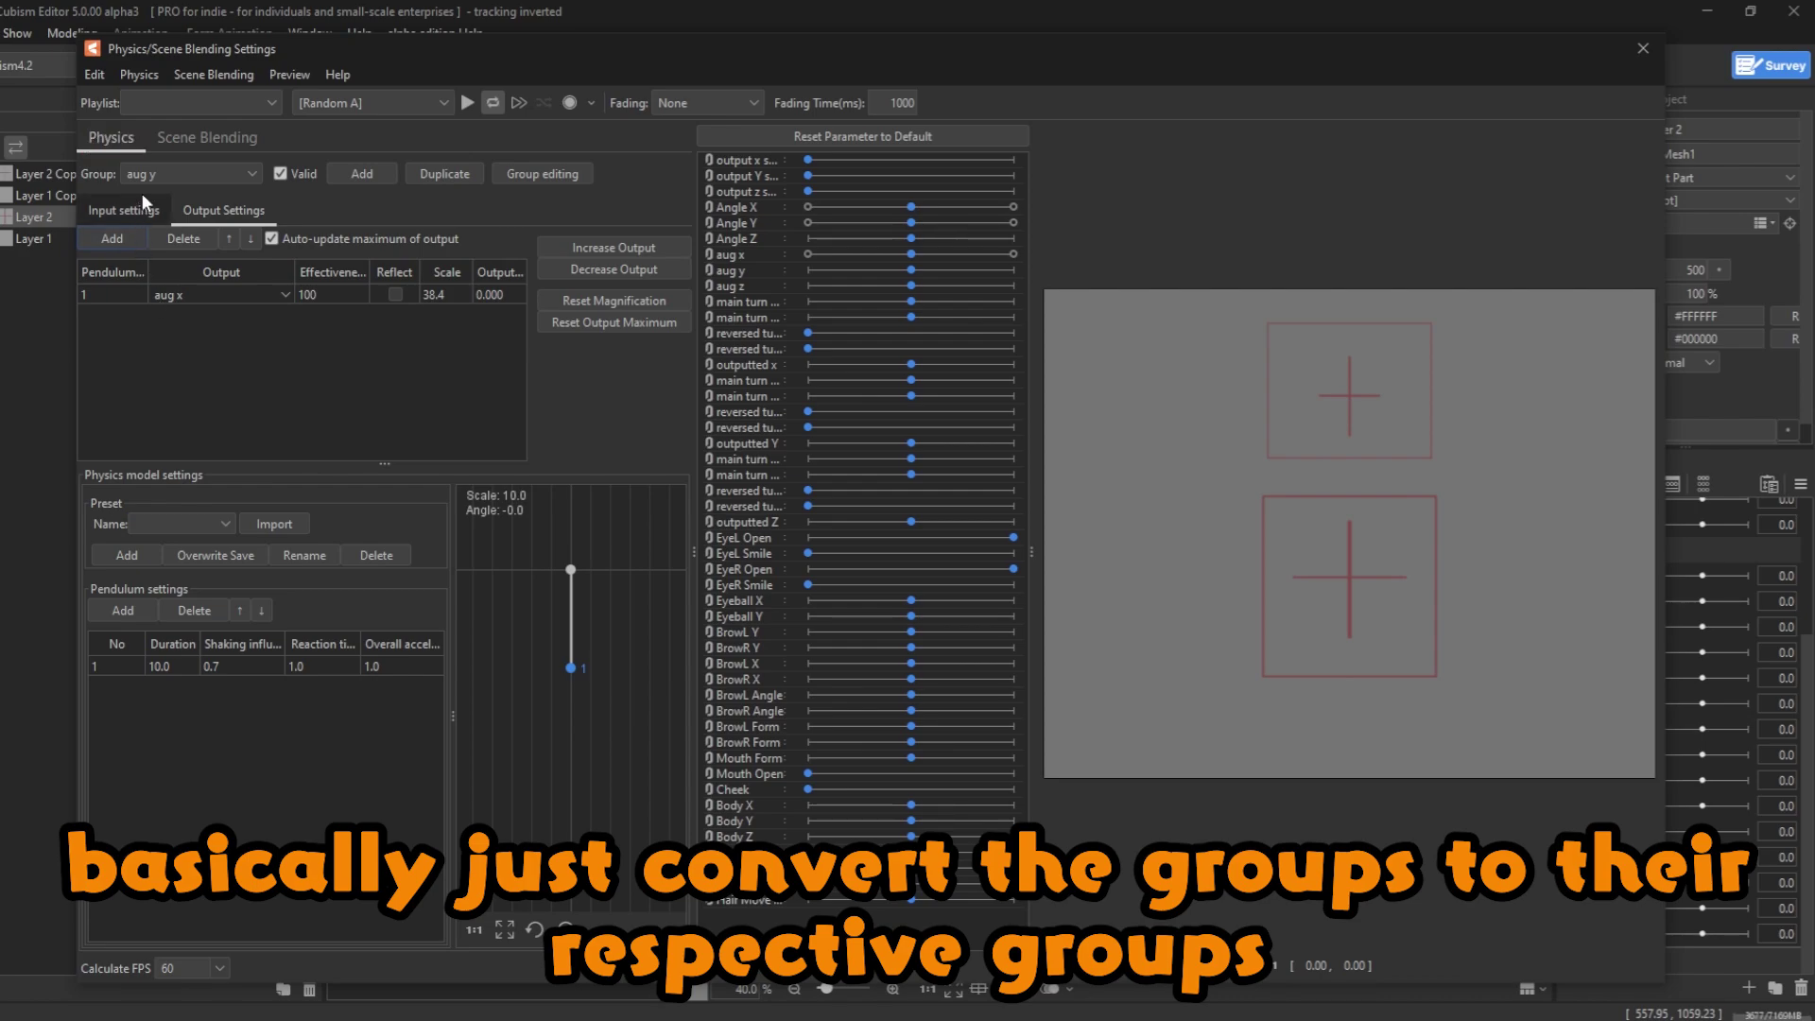
left_click(177, 296)
scroll(189, 439, "down", 1)
left_click(189, 439)
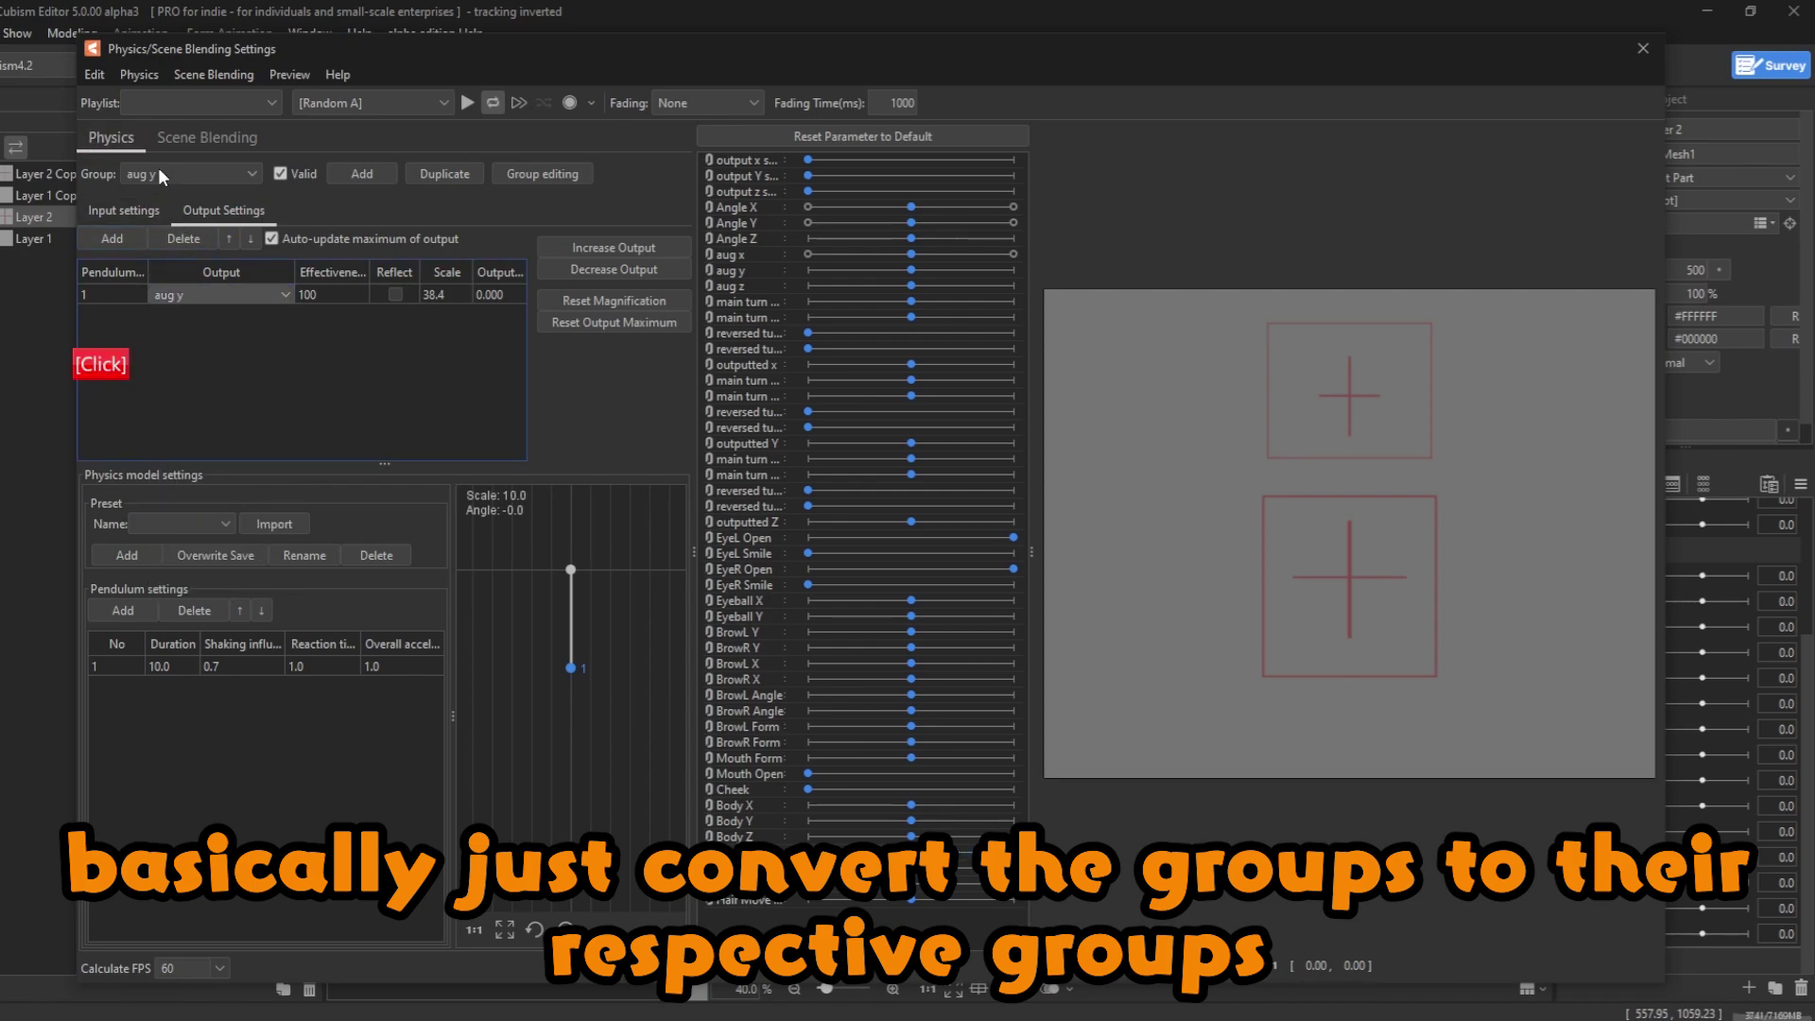
- Set the aug z group's output parameter to aug z
left_click(156, 170)
left_click(151, 469)
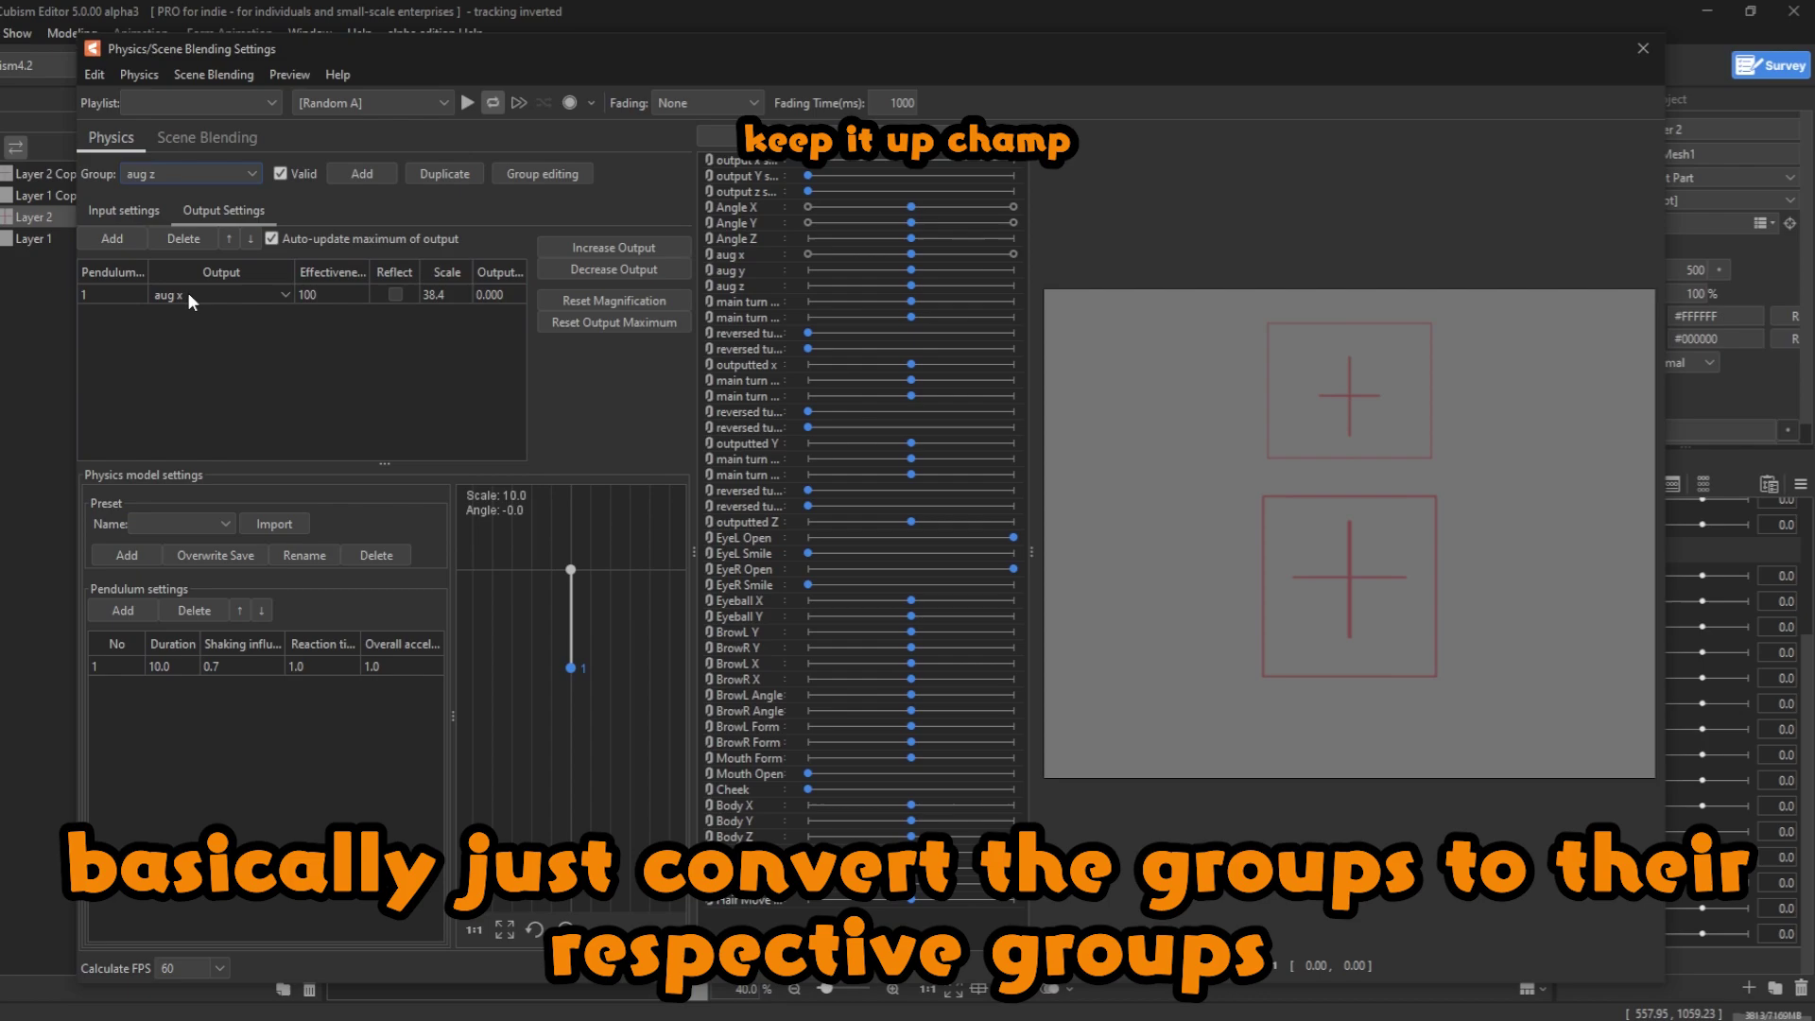
left_click(189, 295)
left_click(188, 457)
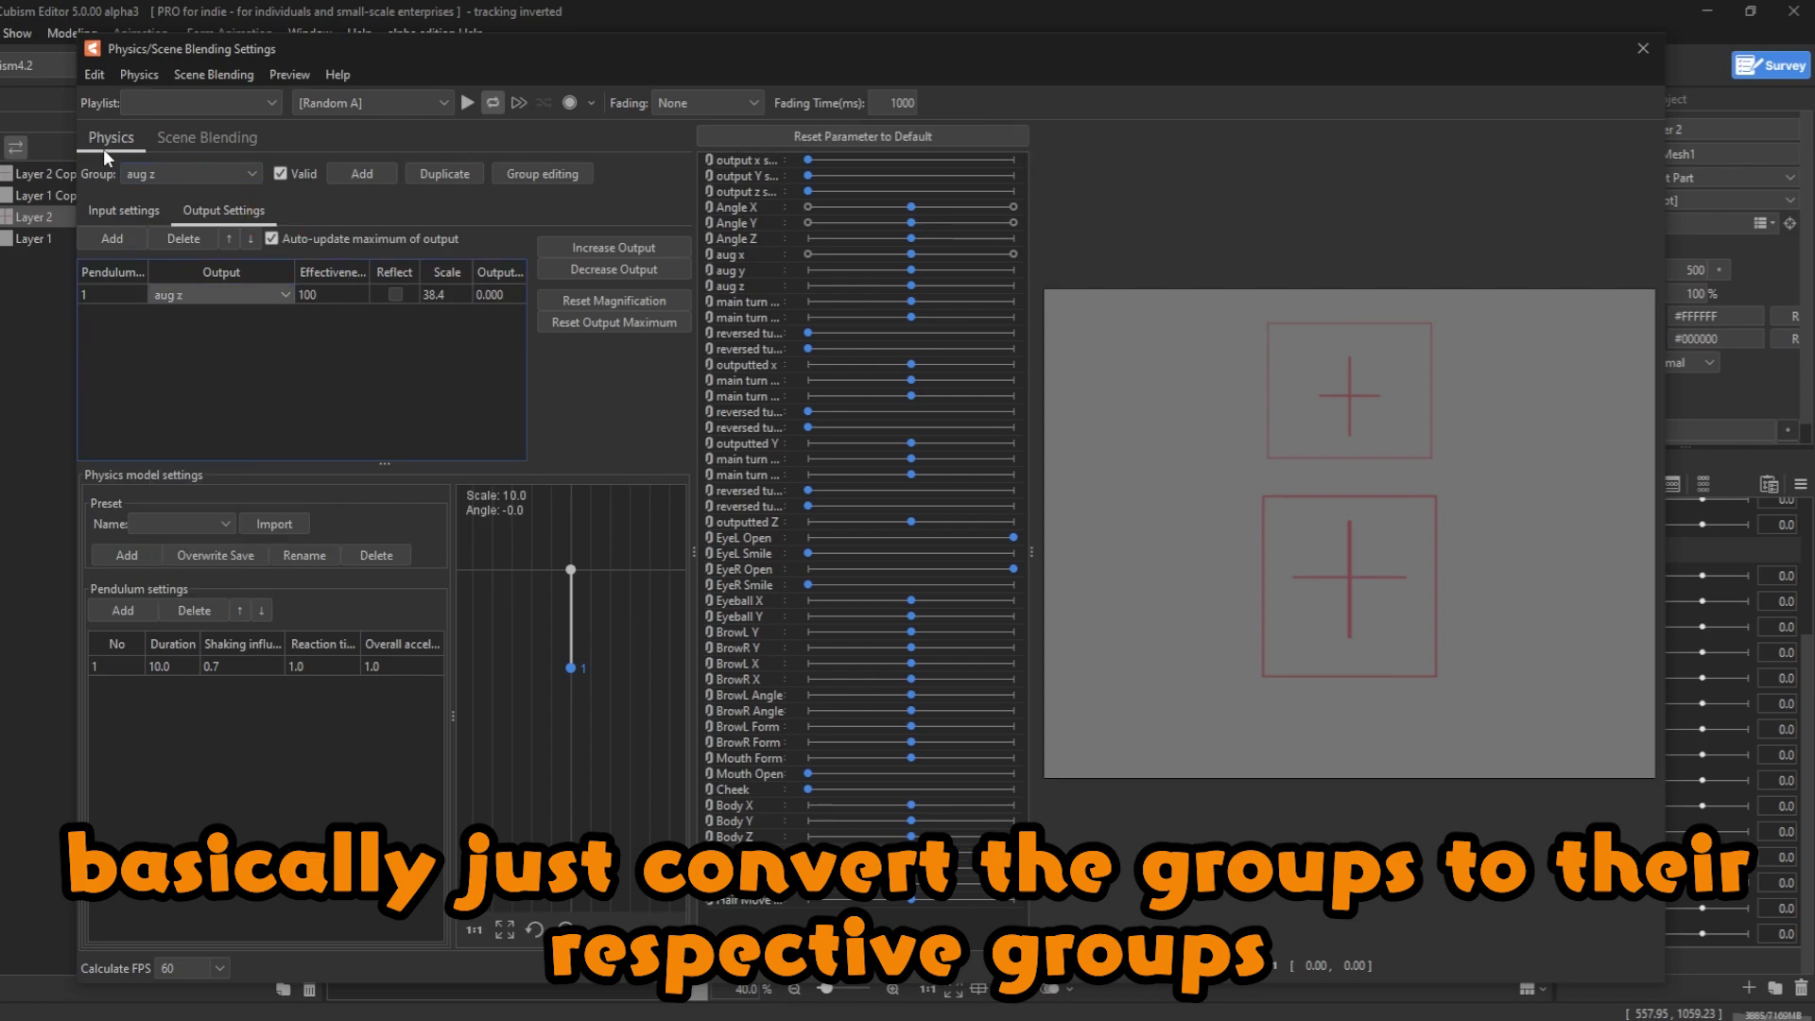
- Set the aug z group's input to outputted Z, and close the physics settings after a brief preview test
left_click(115, 205)
left_click(477, 288)
scroll(495, 446, "down", 2)
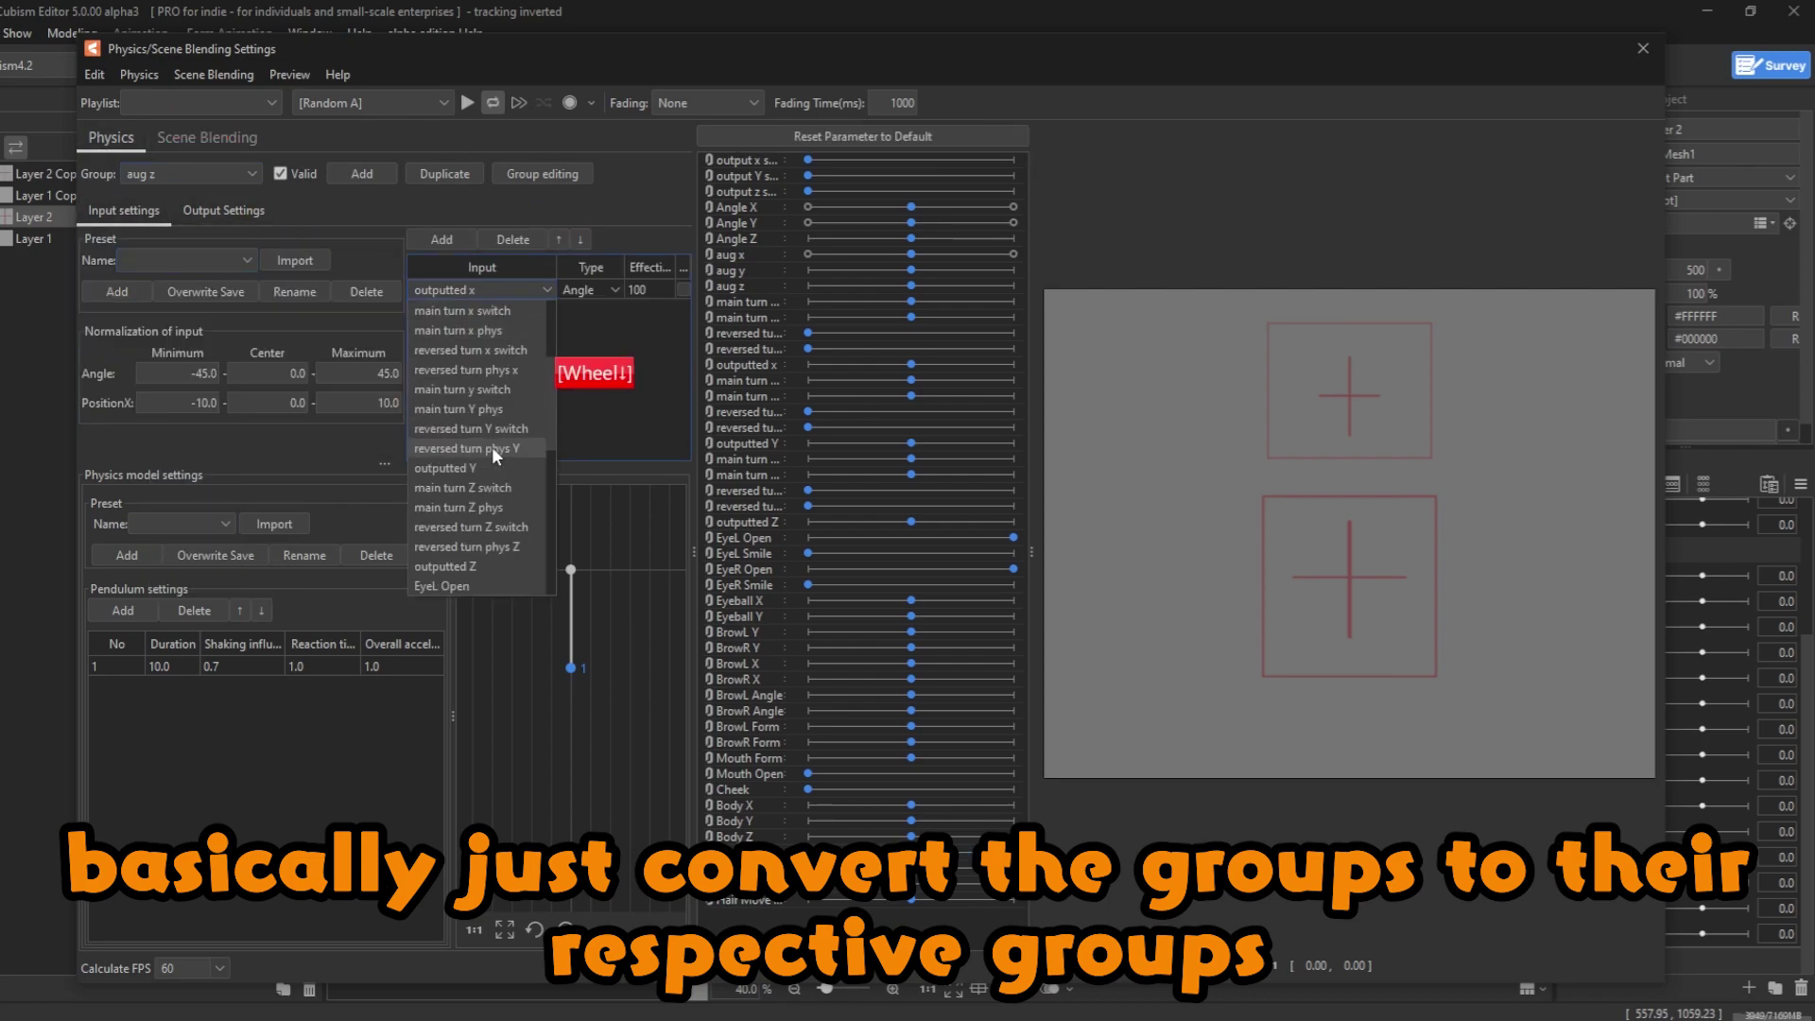
scroll(485, 505, "down", 1)
left_click(478, 507)
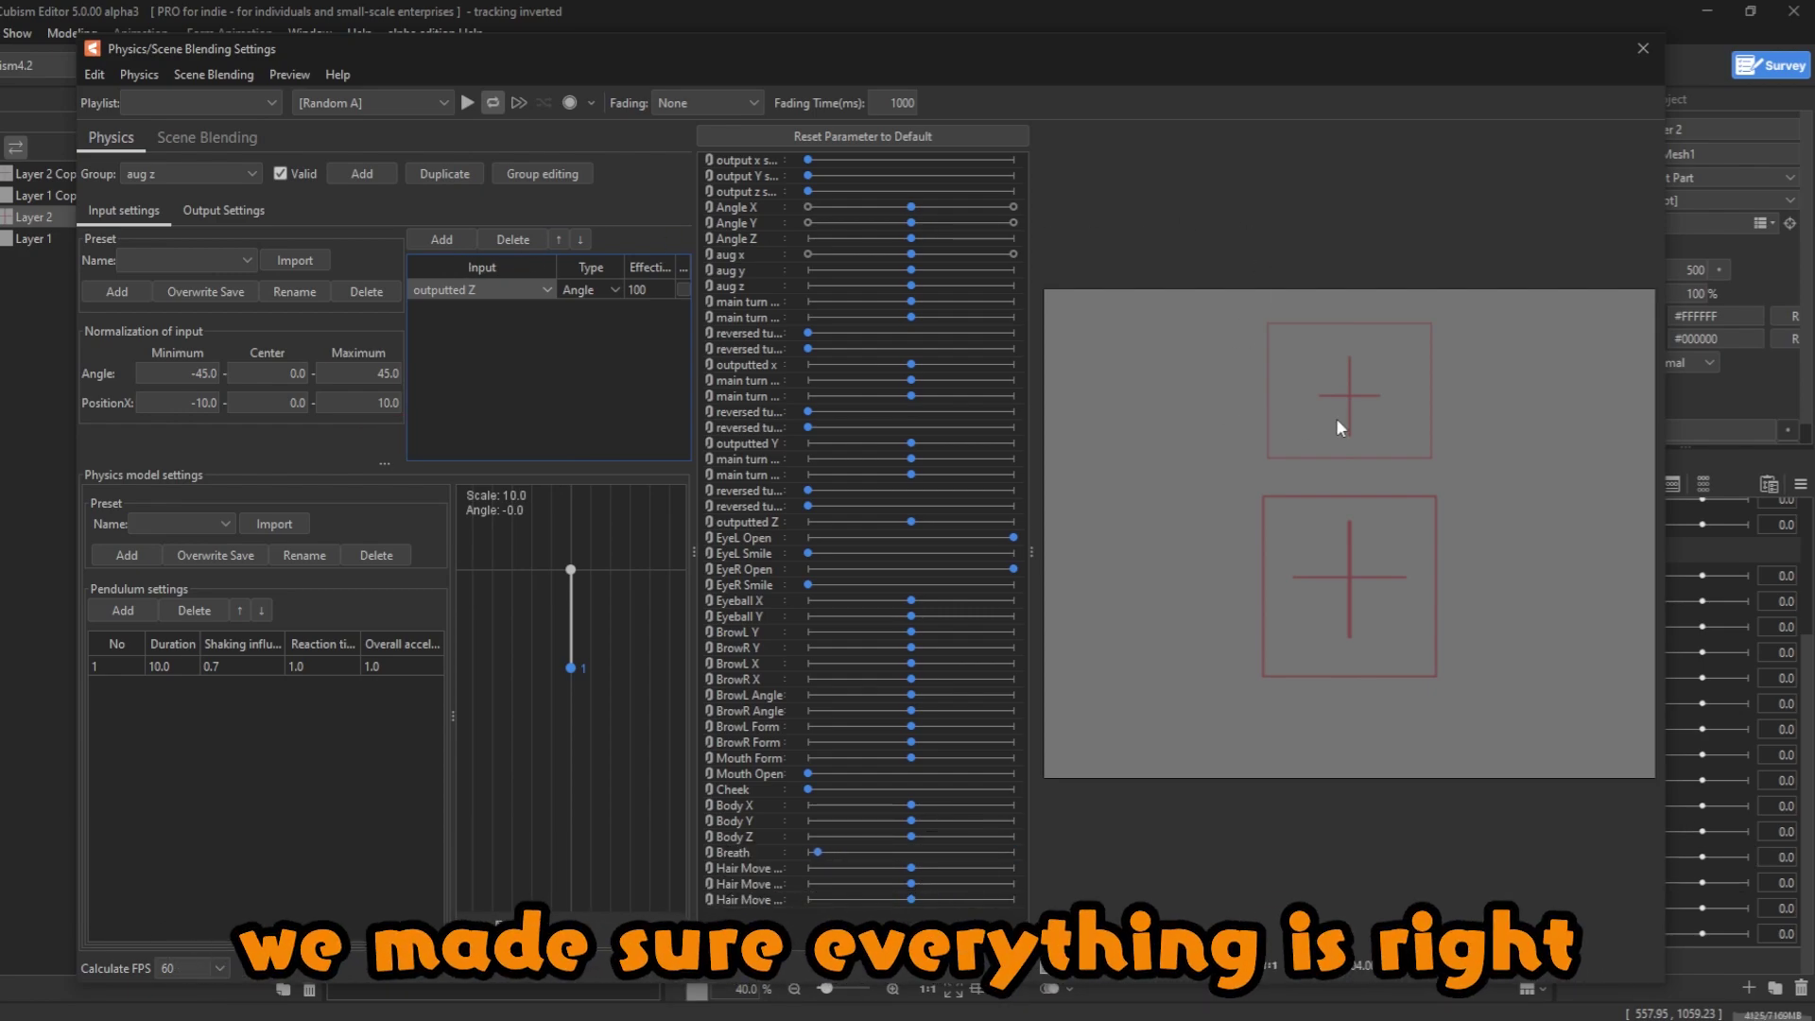
left_click_drag(1335, 418, 1354, 779)
left_click(1643, 48)
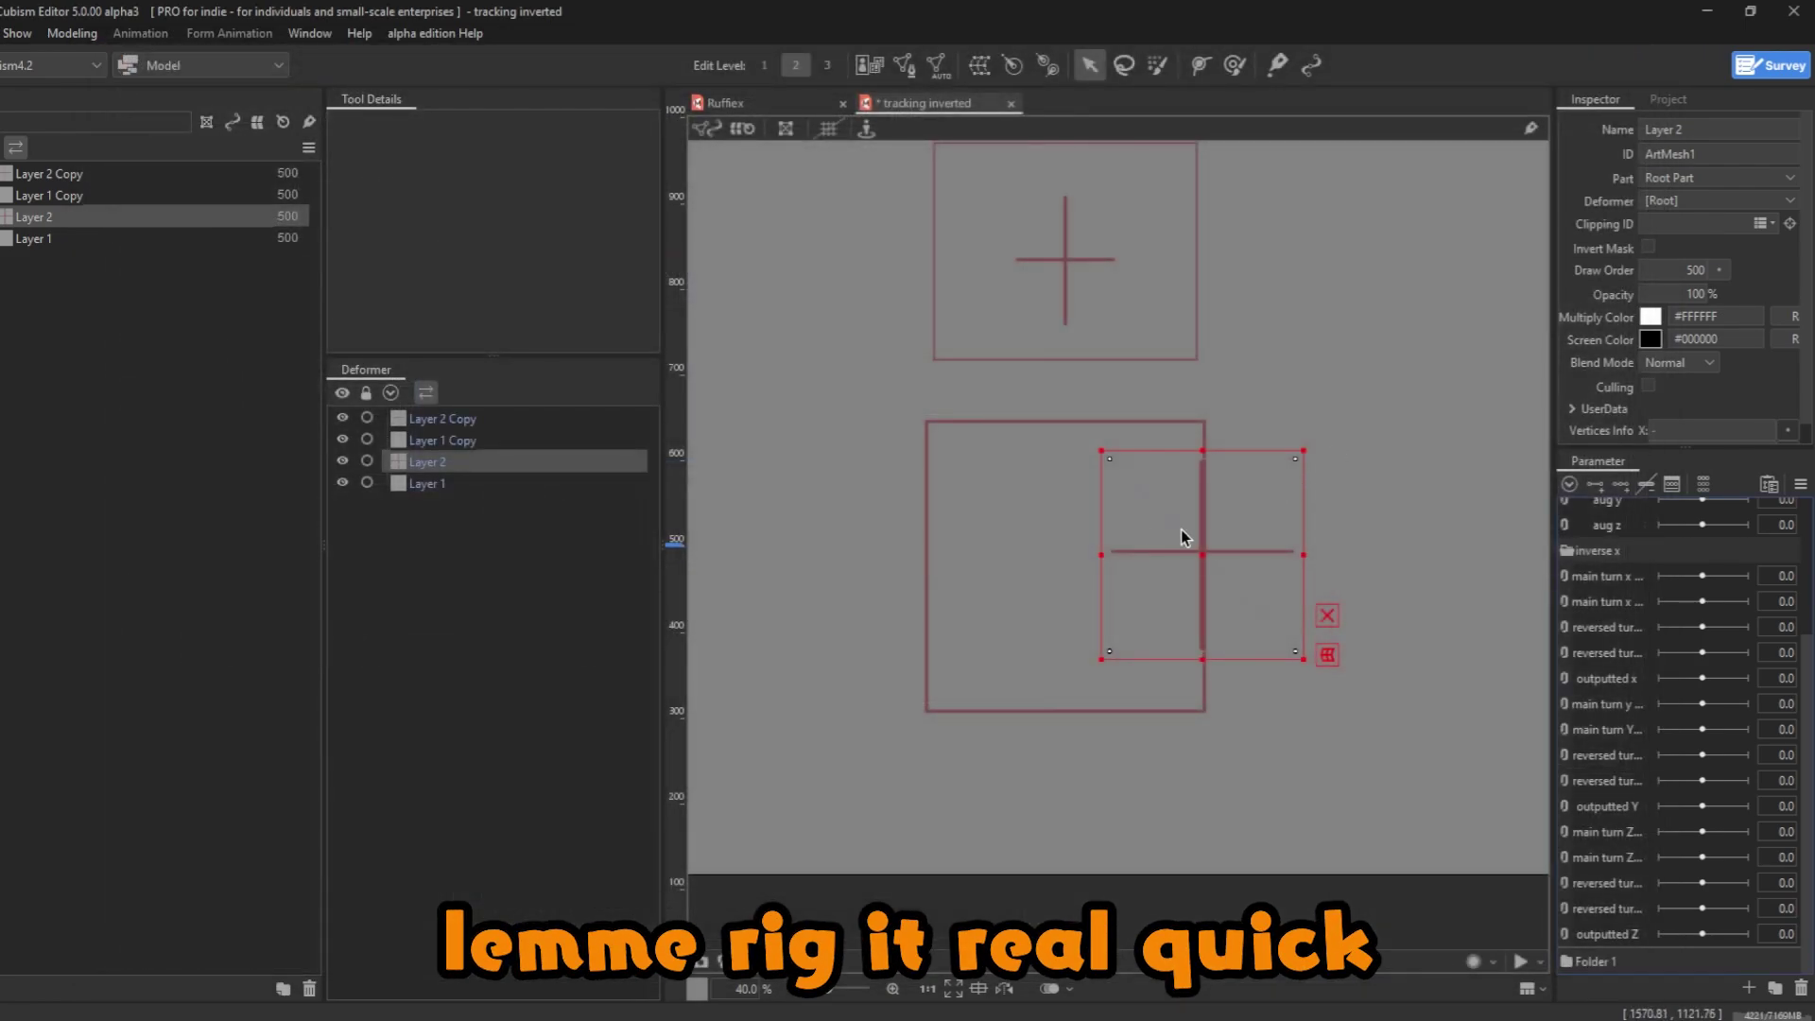
- Rig Layer 2's vertical movement to aug y, placing the cross lower at -30 and higher at the maximum value
scroll(1682, 662, "up", 3)
left_click_drag(1703, 690, 1660, 689)
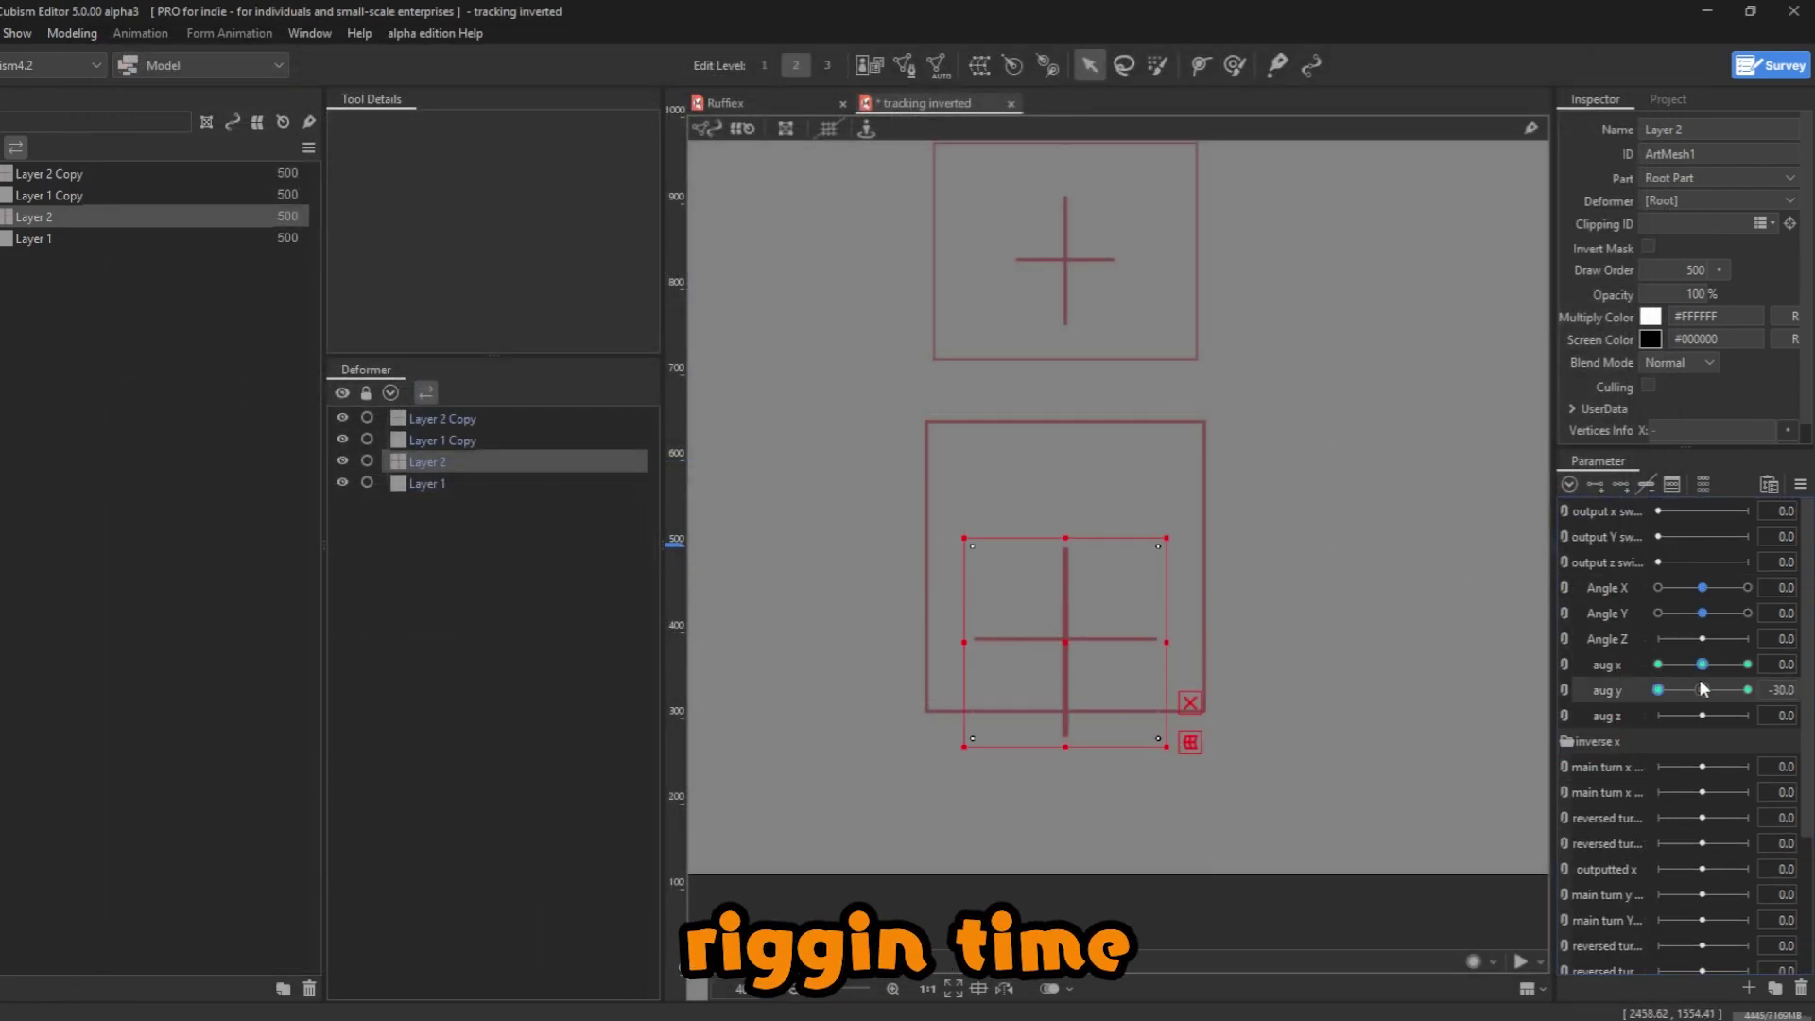
left_click(1748, 691)
left_click_drag(1071, 554, 1069, 469)
left_click(1703, 690)
- Create a rotation deformer that contains all four layers
left_click(1159, 495)
key("ctrl+a")
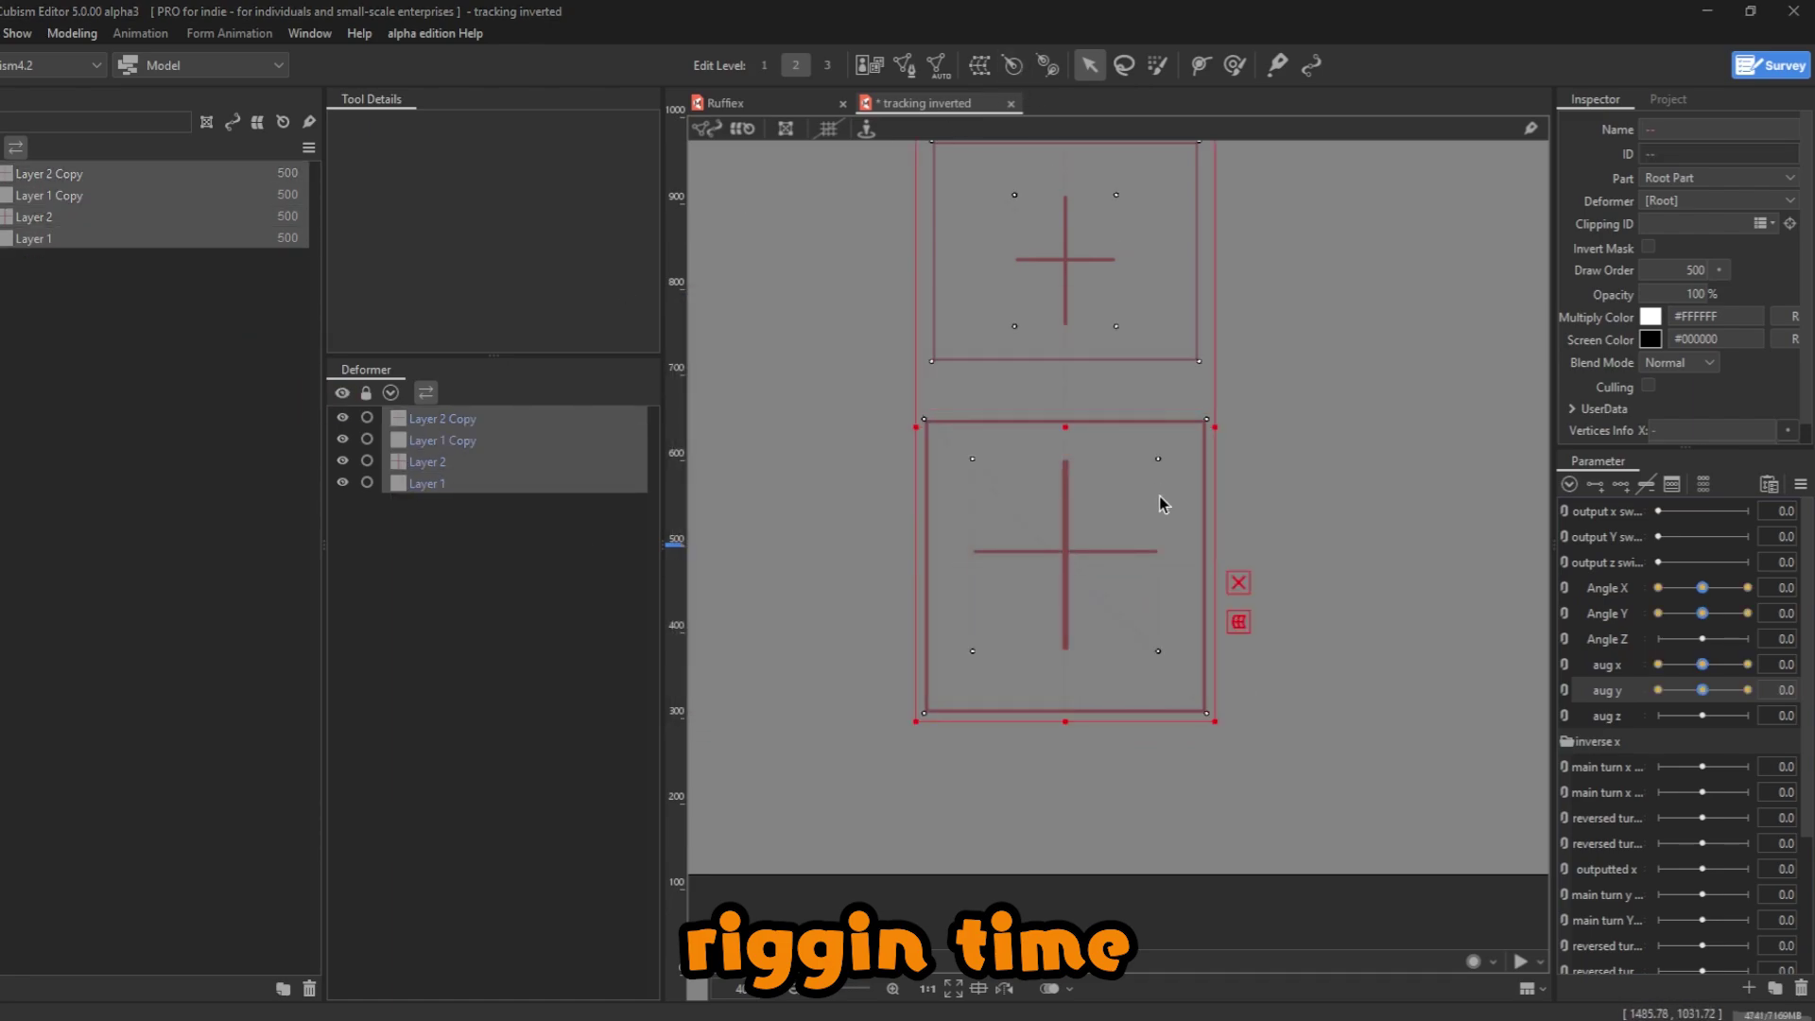
key("ctrl+shift+r")
- Put Layer 2 Copy and Layer 1 Copy in a second rotation deformer with its pivot between the two boxes
left_click(450, 440)
left_click(446, 461, "shift")
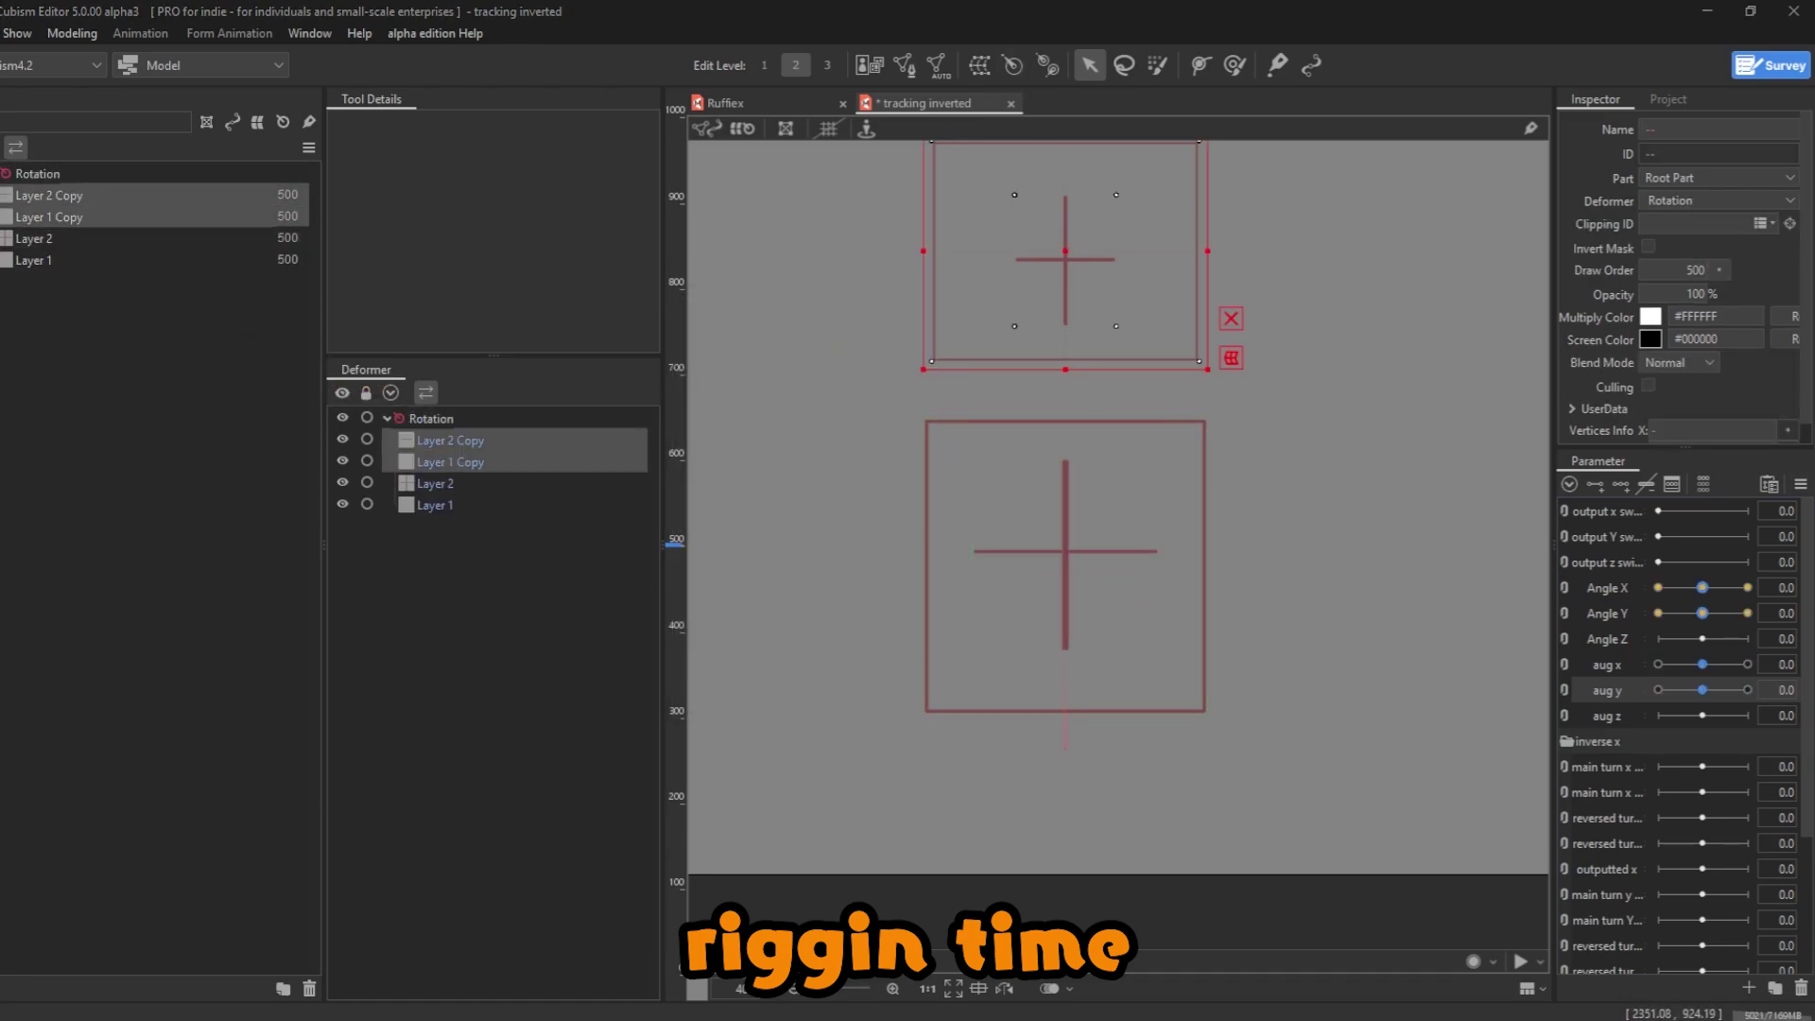
key("ctrl+shift+r")
left_click_drag(1066, 660, 1065, 398)
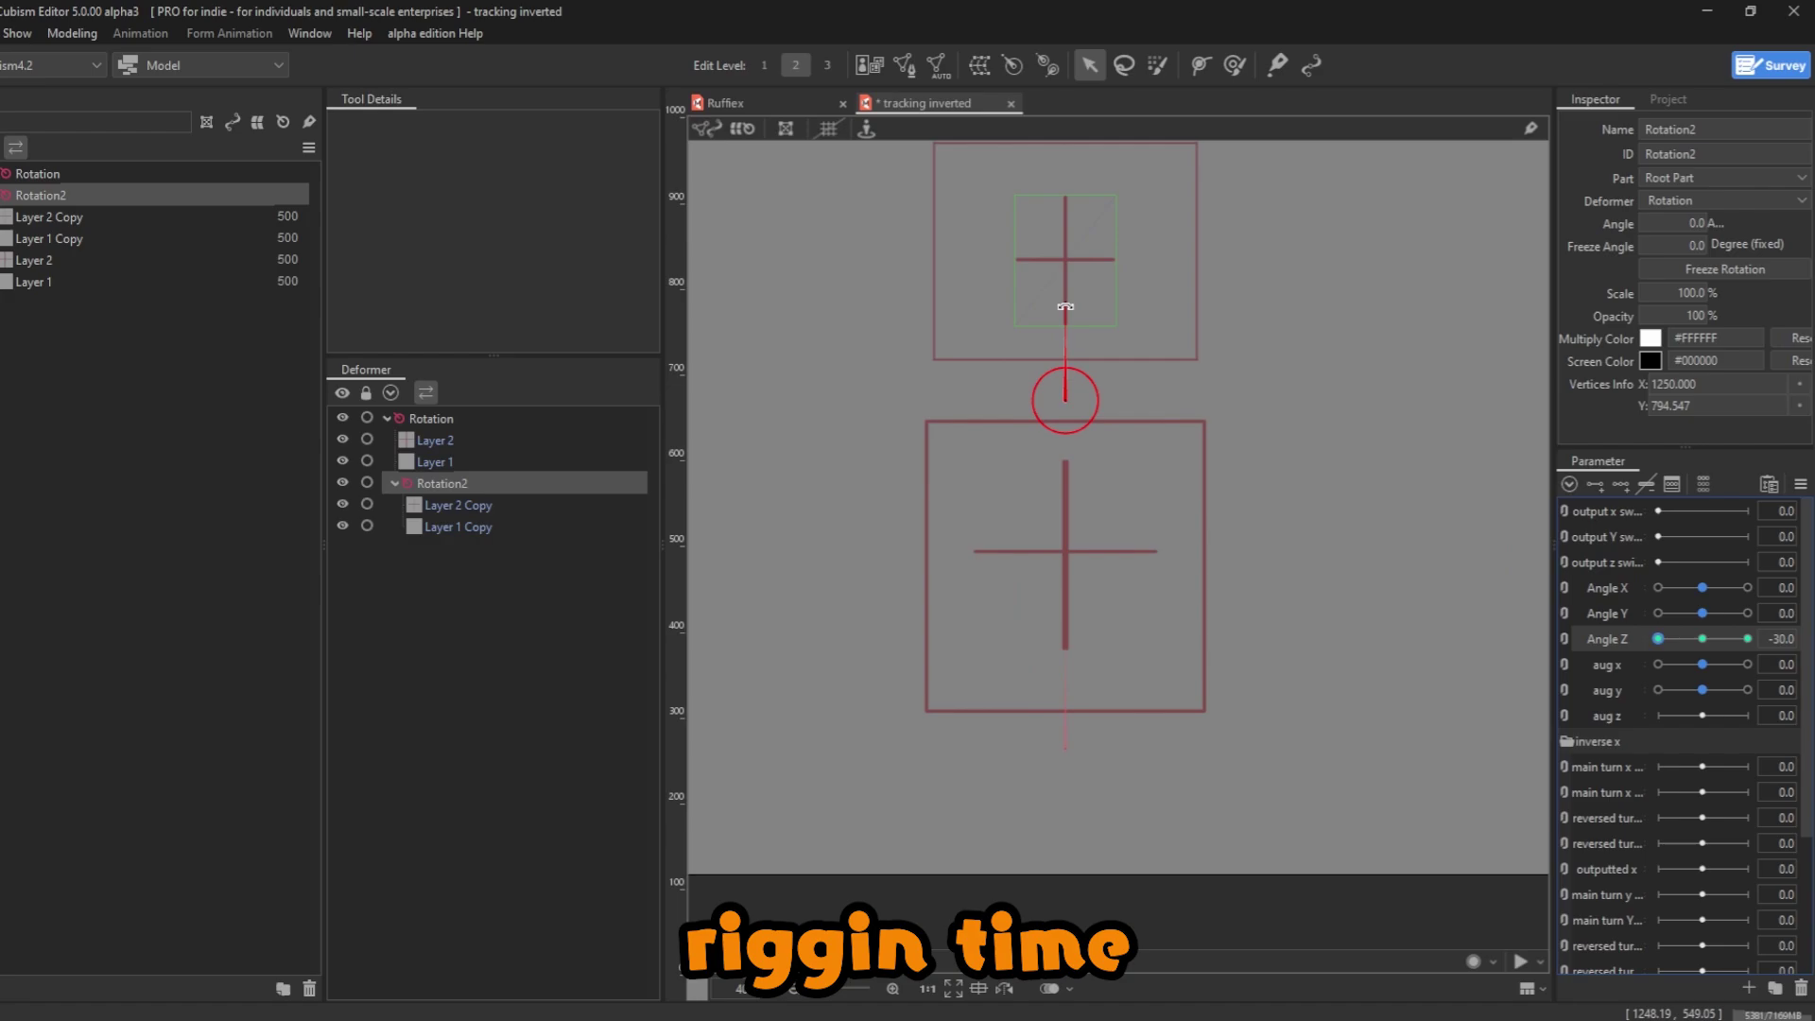
- Reopen the physics settings and set the cursor tracking type of Angle Z to Right mouse button X
left_click(832, 577)
left_click(1081, 539)
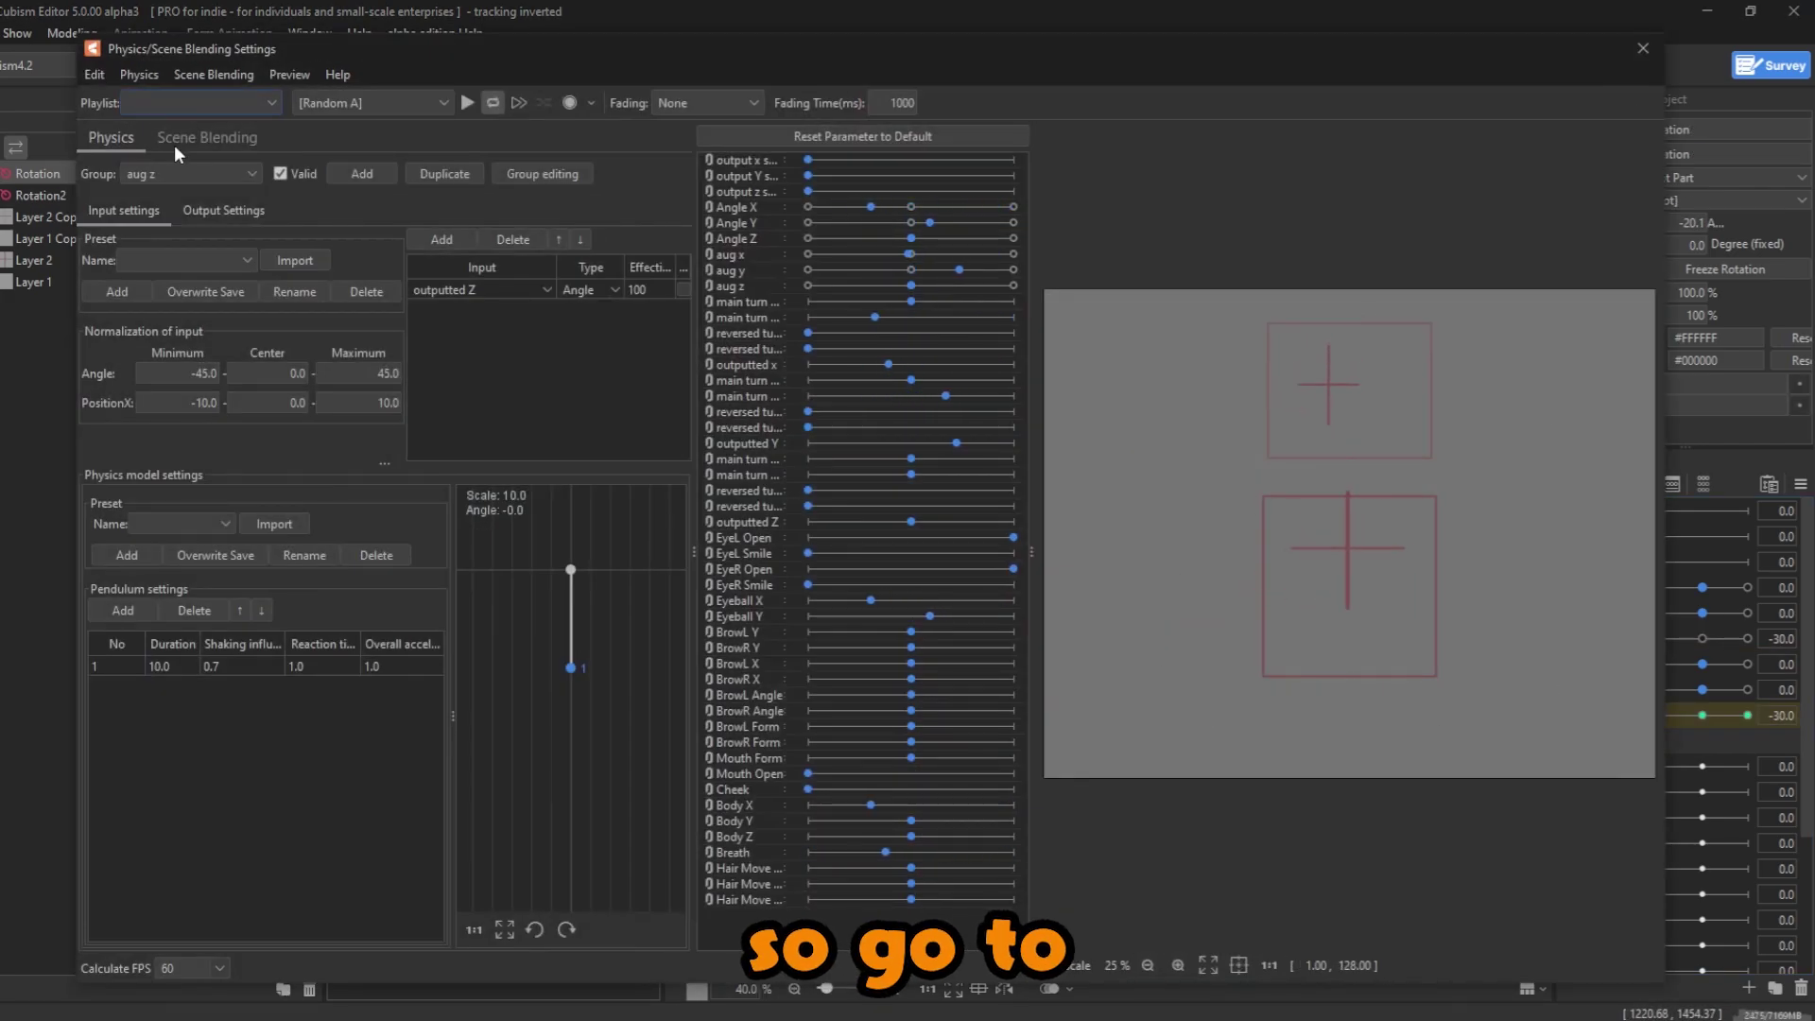
left_click(280, 72)
left_click(344, 207)
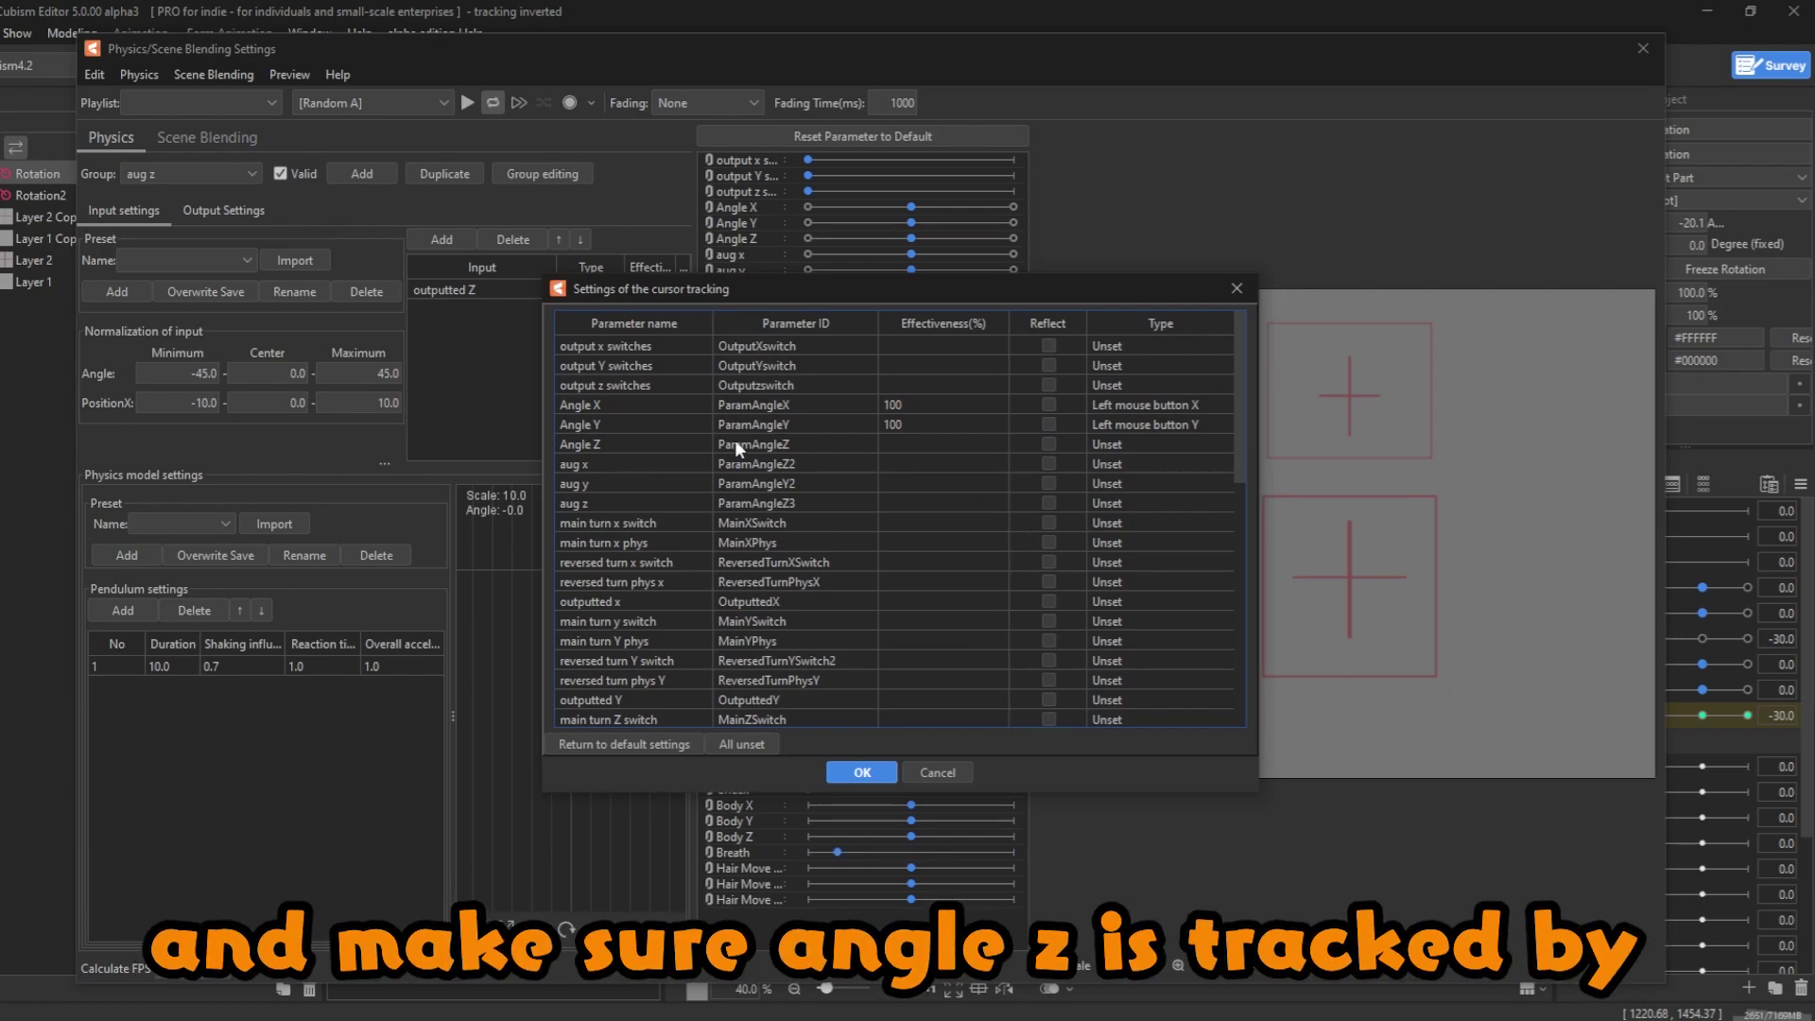
left_click(1121, 440)
left_click(1125, 507)
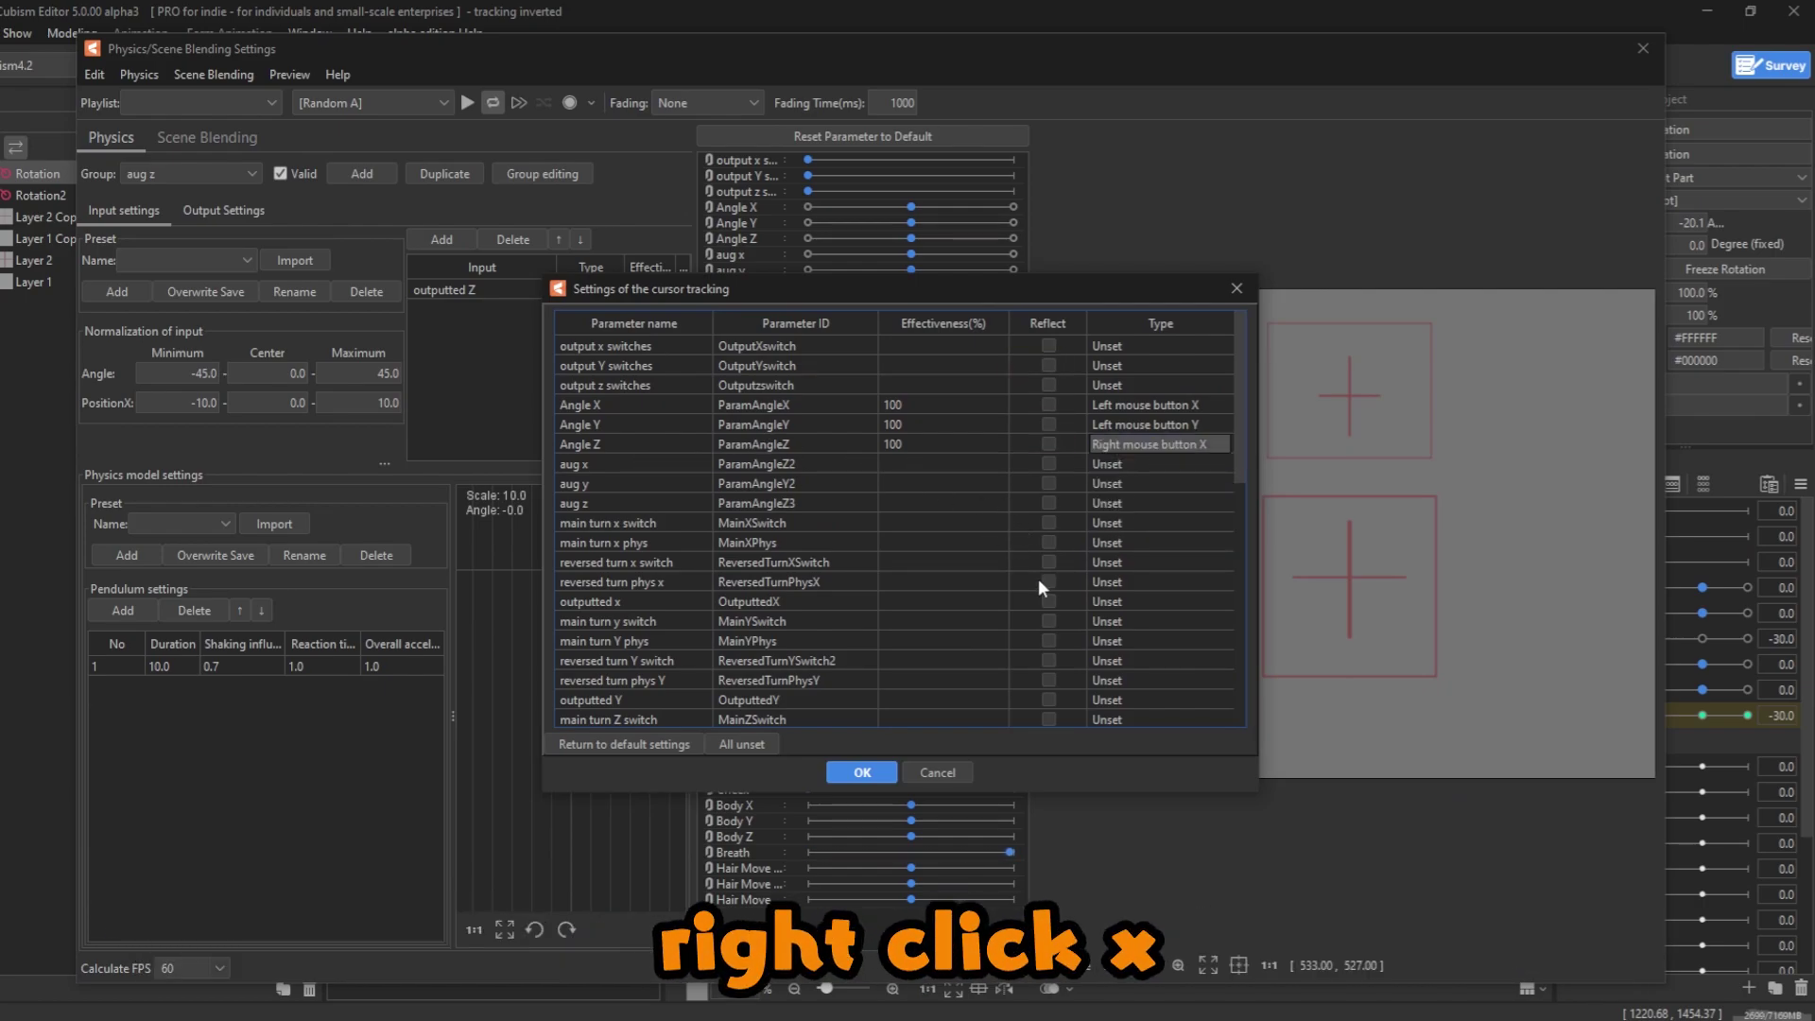
left_click(861, 773)
- Test the tracking in the preview with the output x and output Y switches at maximum, and close the physics settings
left_click_drag(1121, 661, 1441, 667)
left_click_drag(1285, 605, 1034, 367)
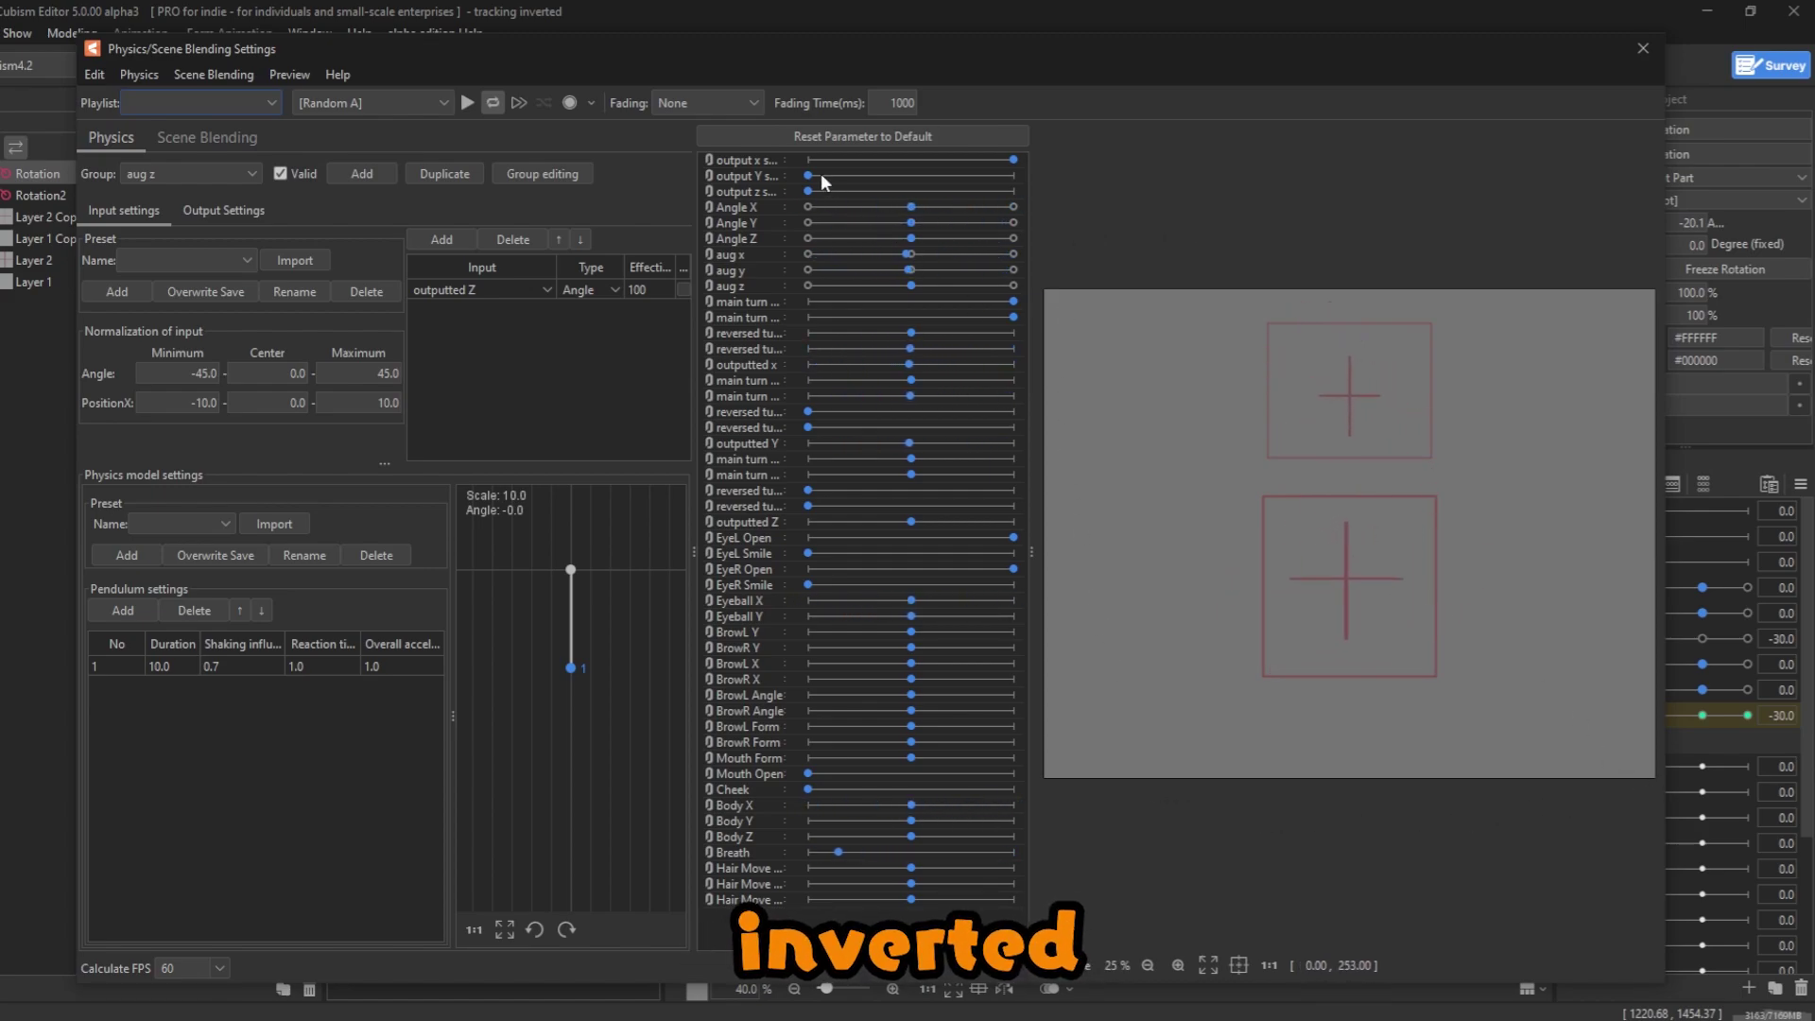
left_click_drag(1310, 542, 1473, 773)
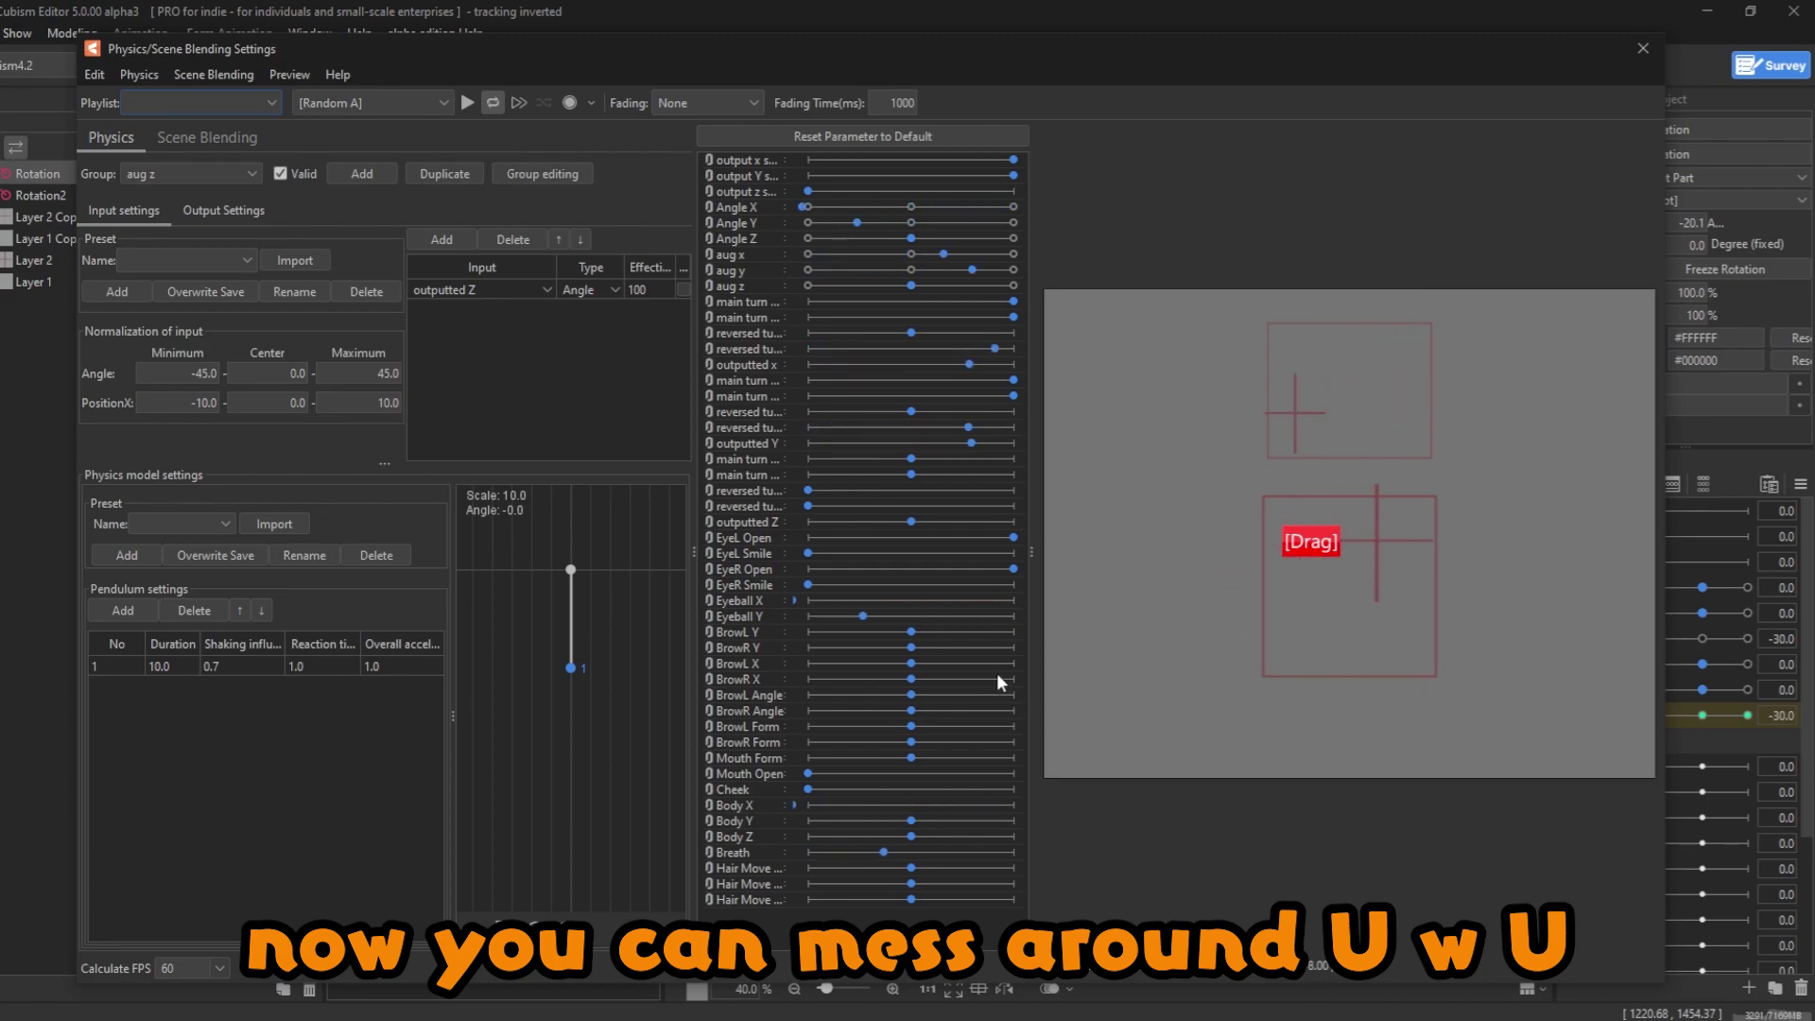
left_click_drag(910, 607, 1418, 530)
left_click_drag(1267, 452, 886, 251)
left_click_drag(1238, 400, 1140, 300)
left_click_drag(1330, 377, 1296, 677)
left_click_drag(1296, 676, 1414, 515)
left_click_drag(1414, 515, 1676, 931)
left_click_drag(1404, 819, 1431, 143)
left_click(1643, 49)
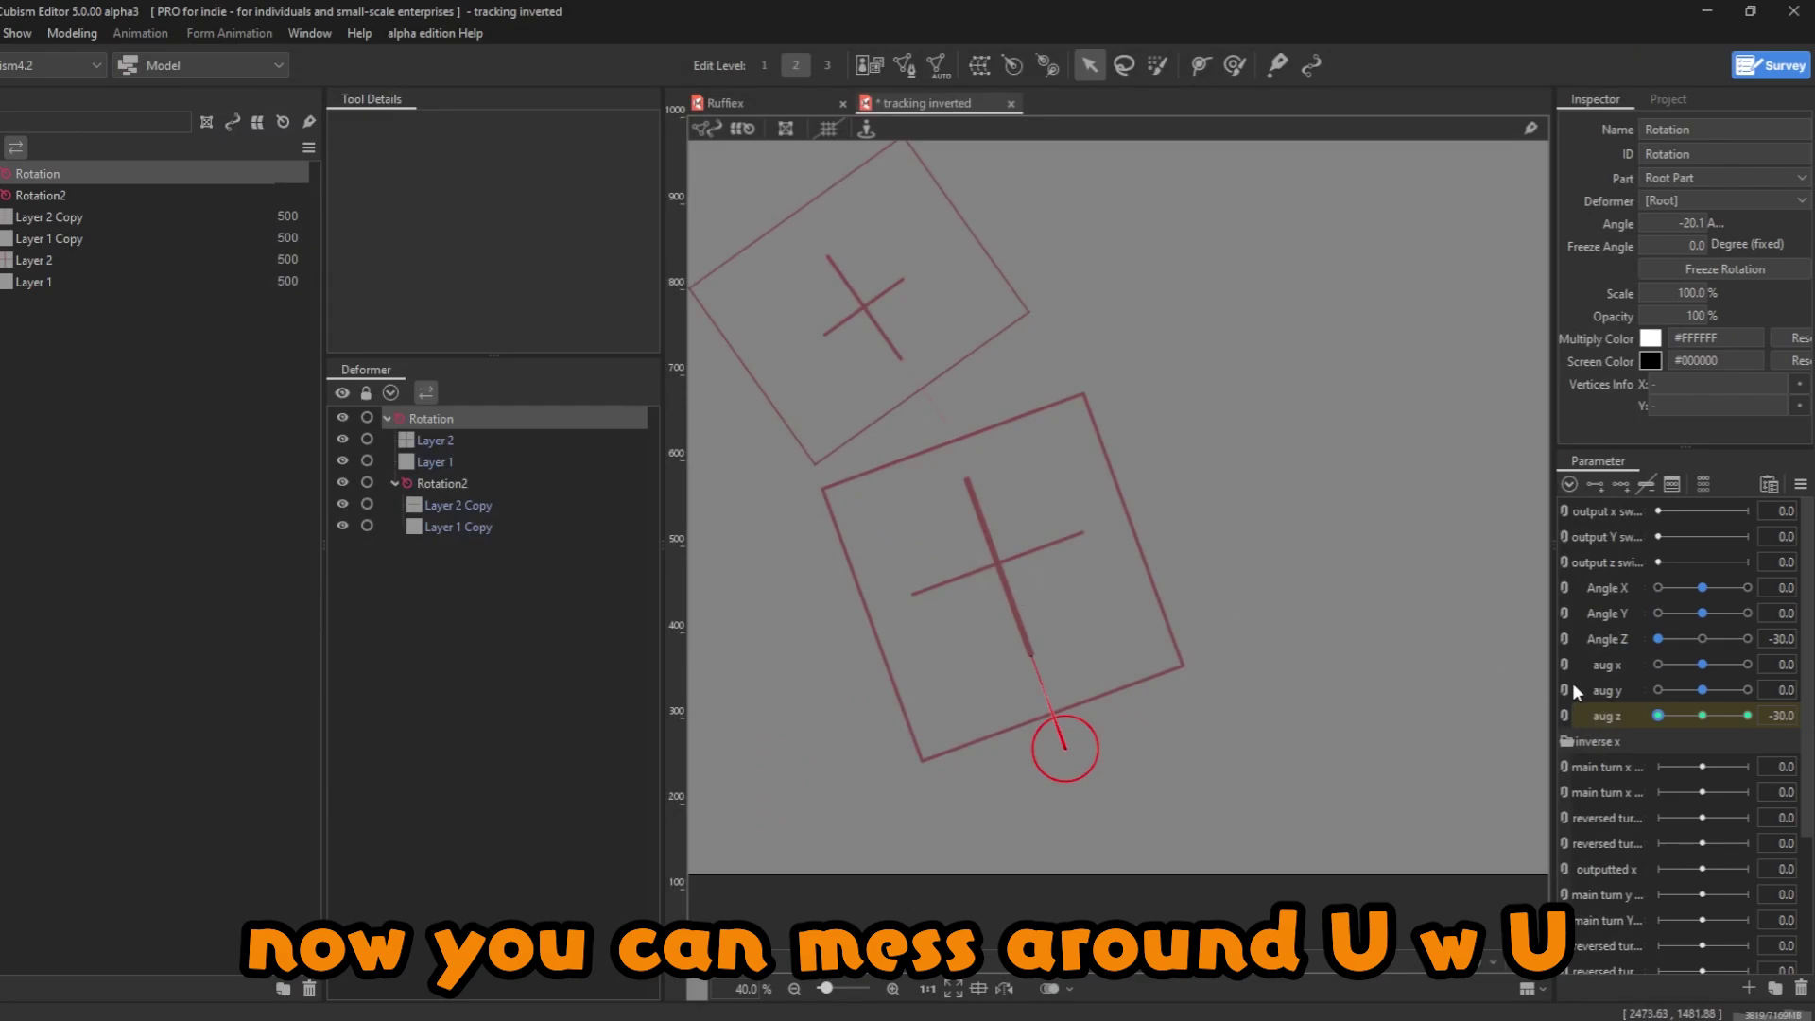
- Reset aug z to its default and synthesize Layer 2's corners for aug x and aug y, using the default value as reference
right_click(1713, 717)
left_click(416, 439)
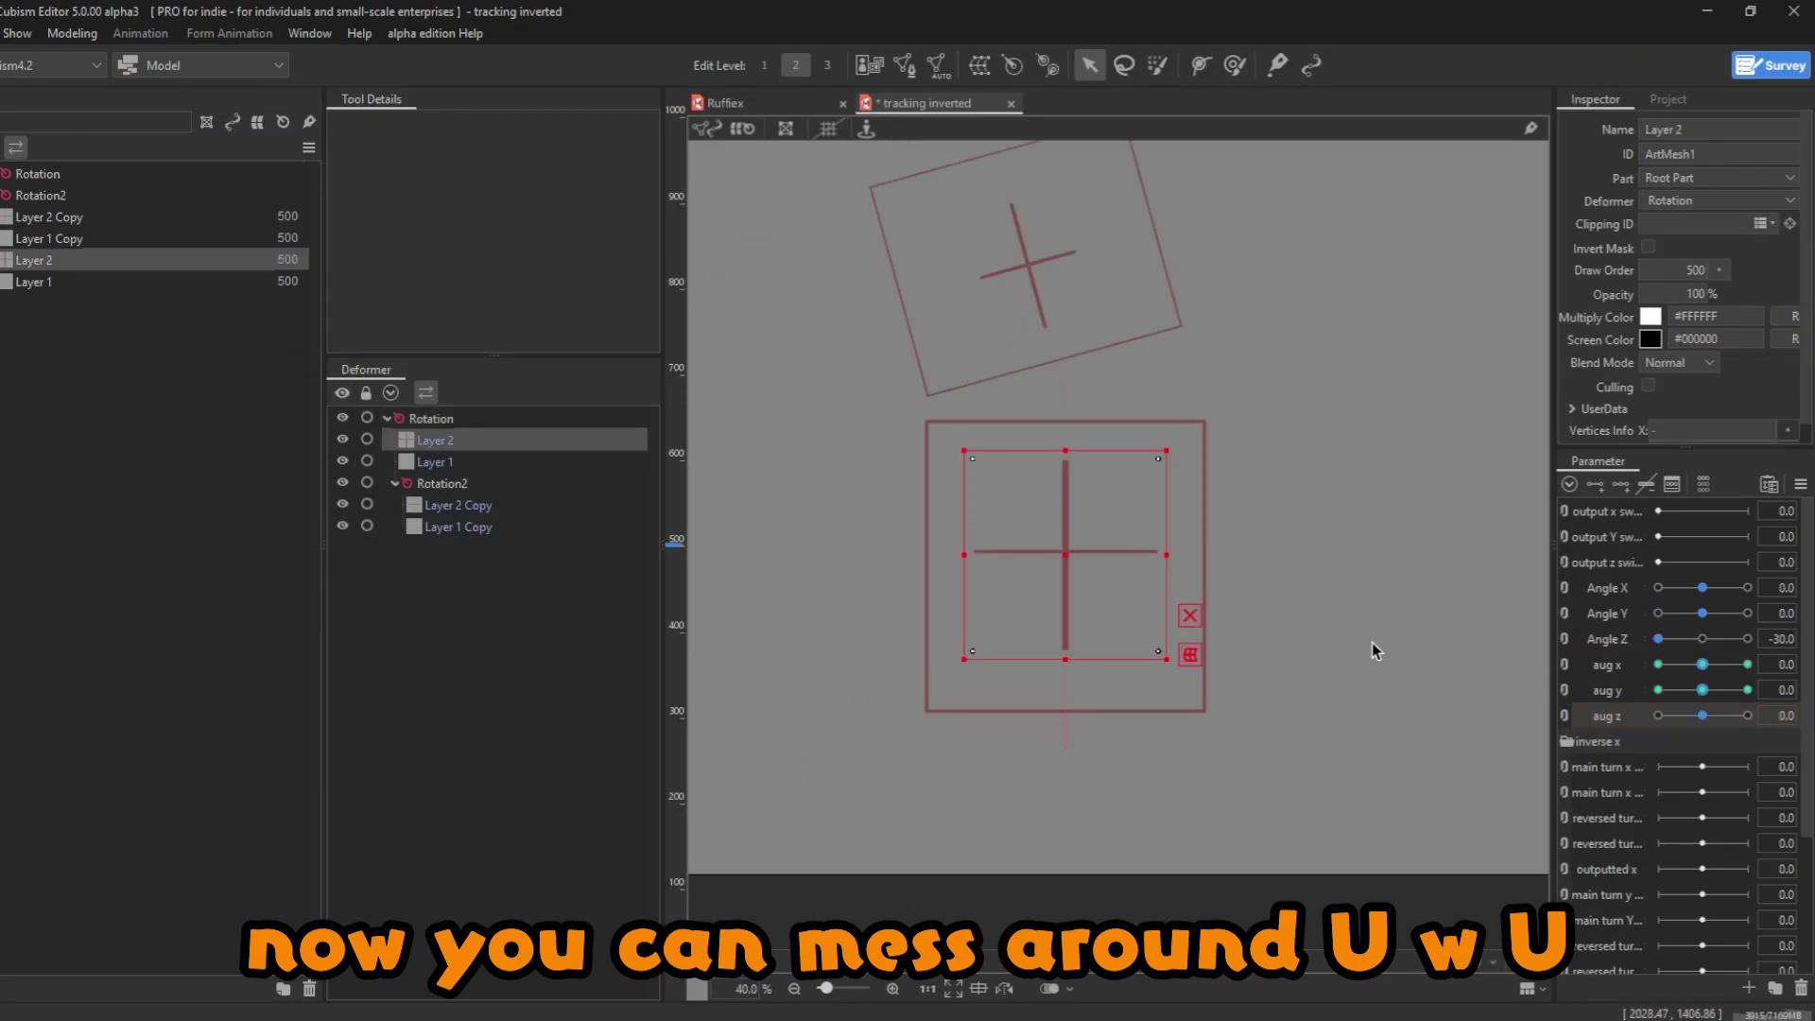
key("ctrl+4")
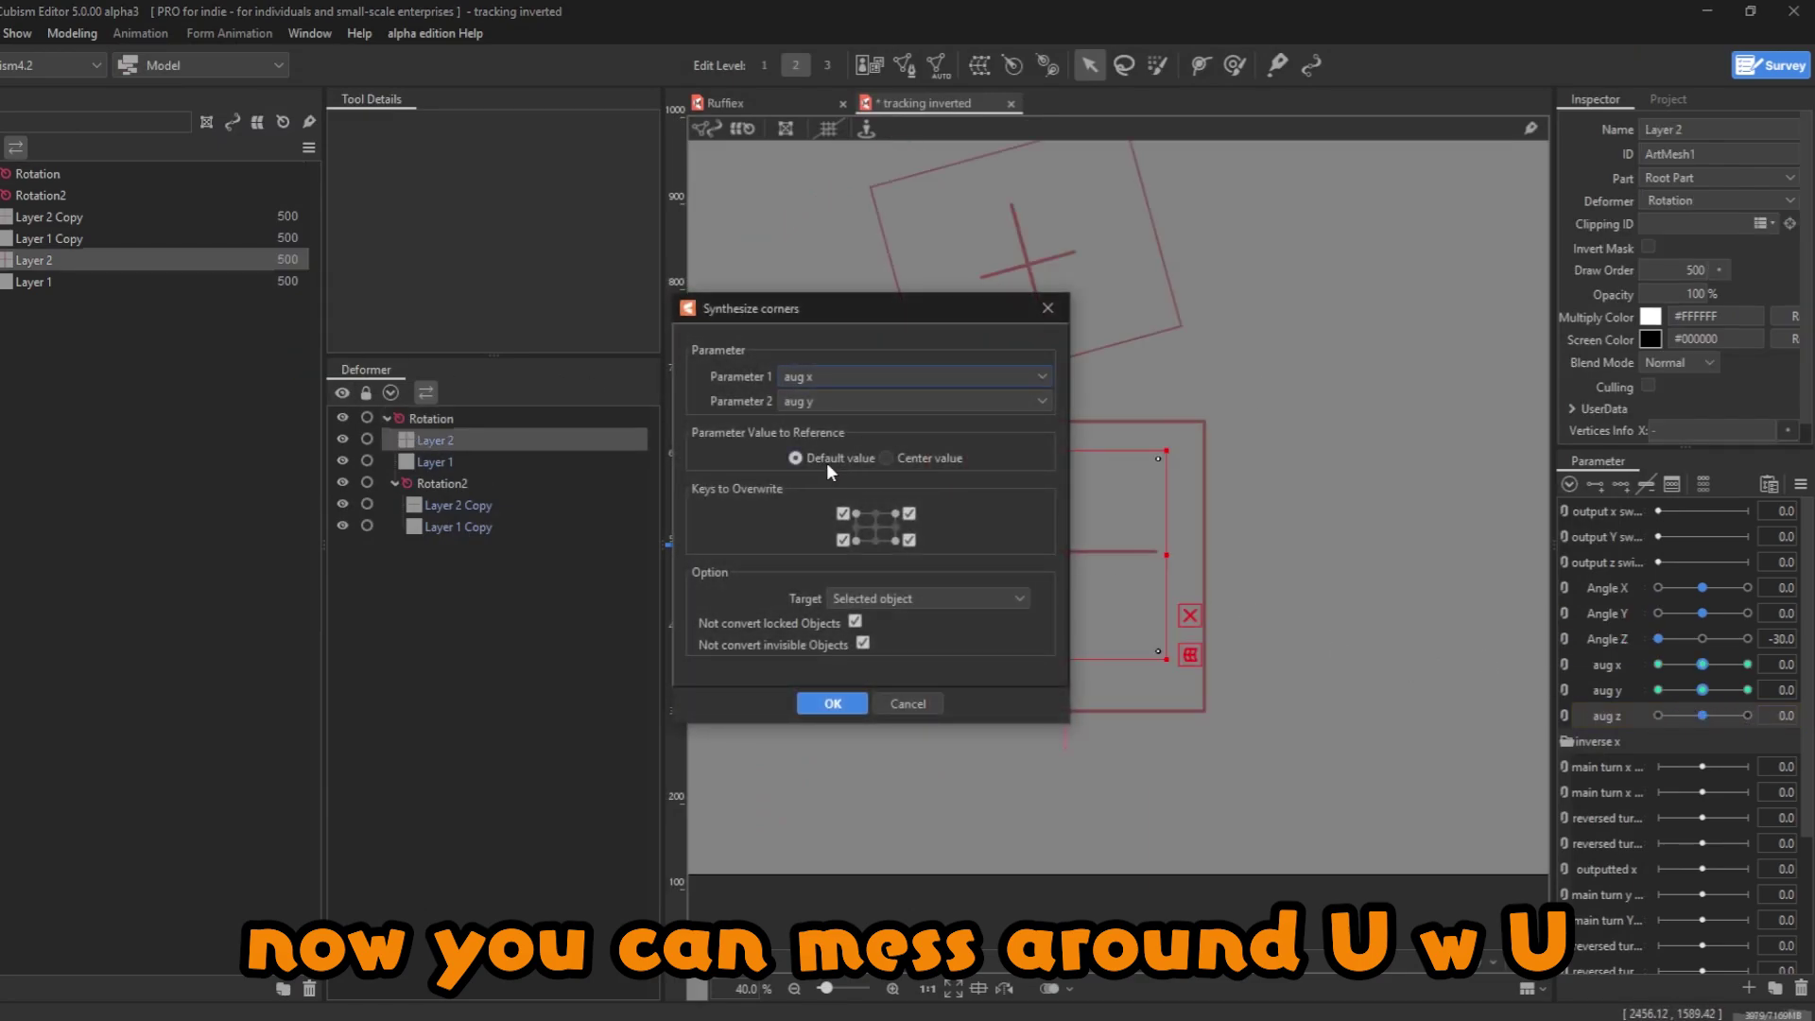
key("ctrl+Return")
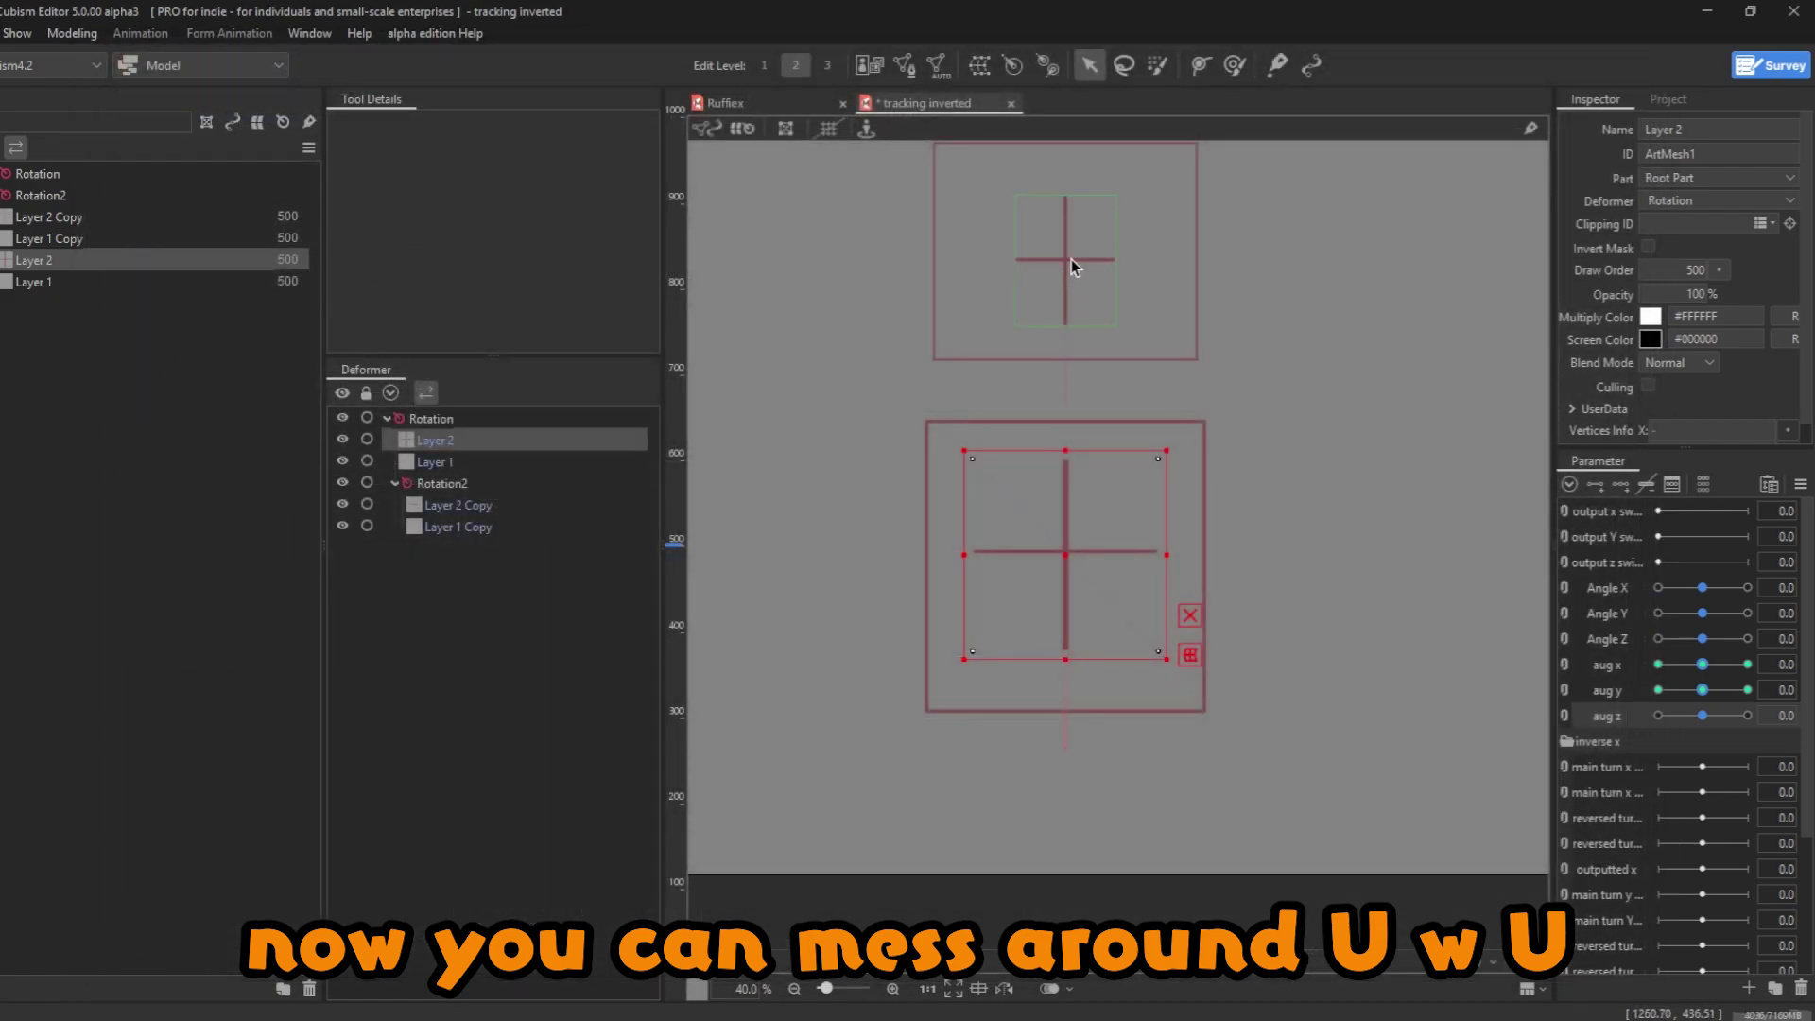
- Check Layer 2 Copy with Angle X and Angle Y at -30, and test the tracking in the physics preview with all three output switches at maximum
left_click(1070, 259)
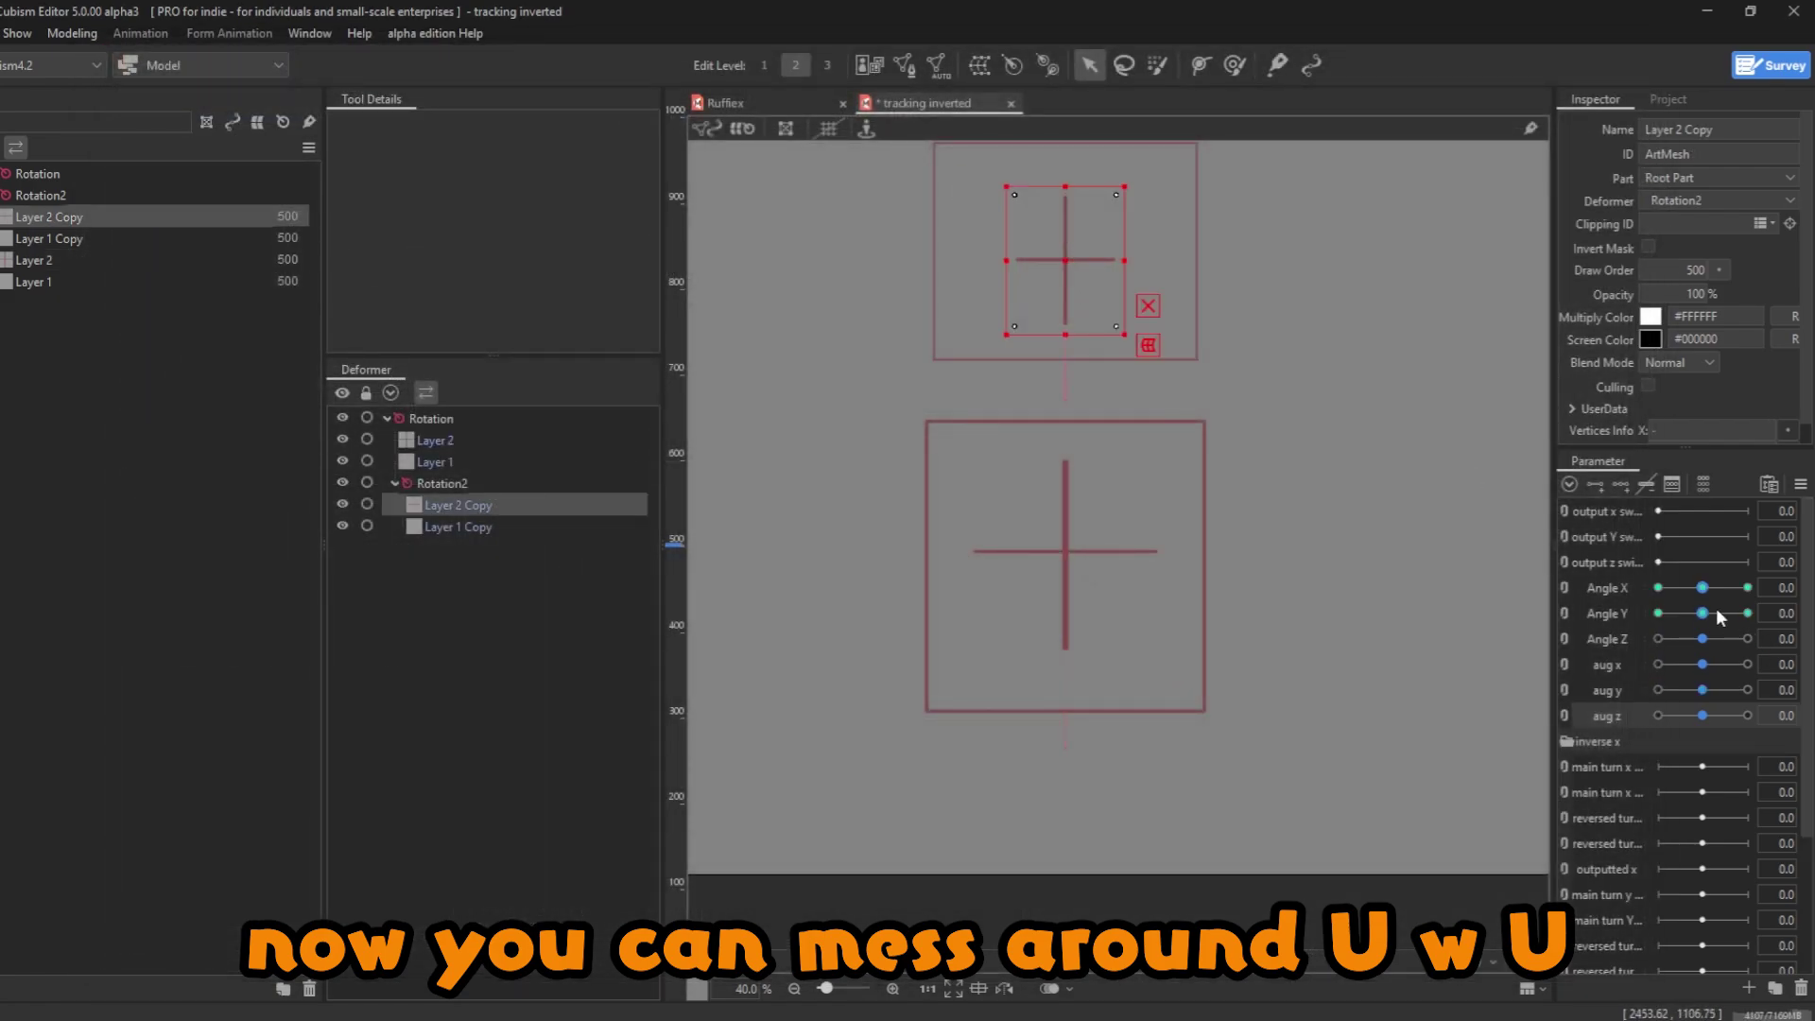
left_click_drag(1702, 613, 1478, 581)
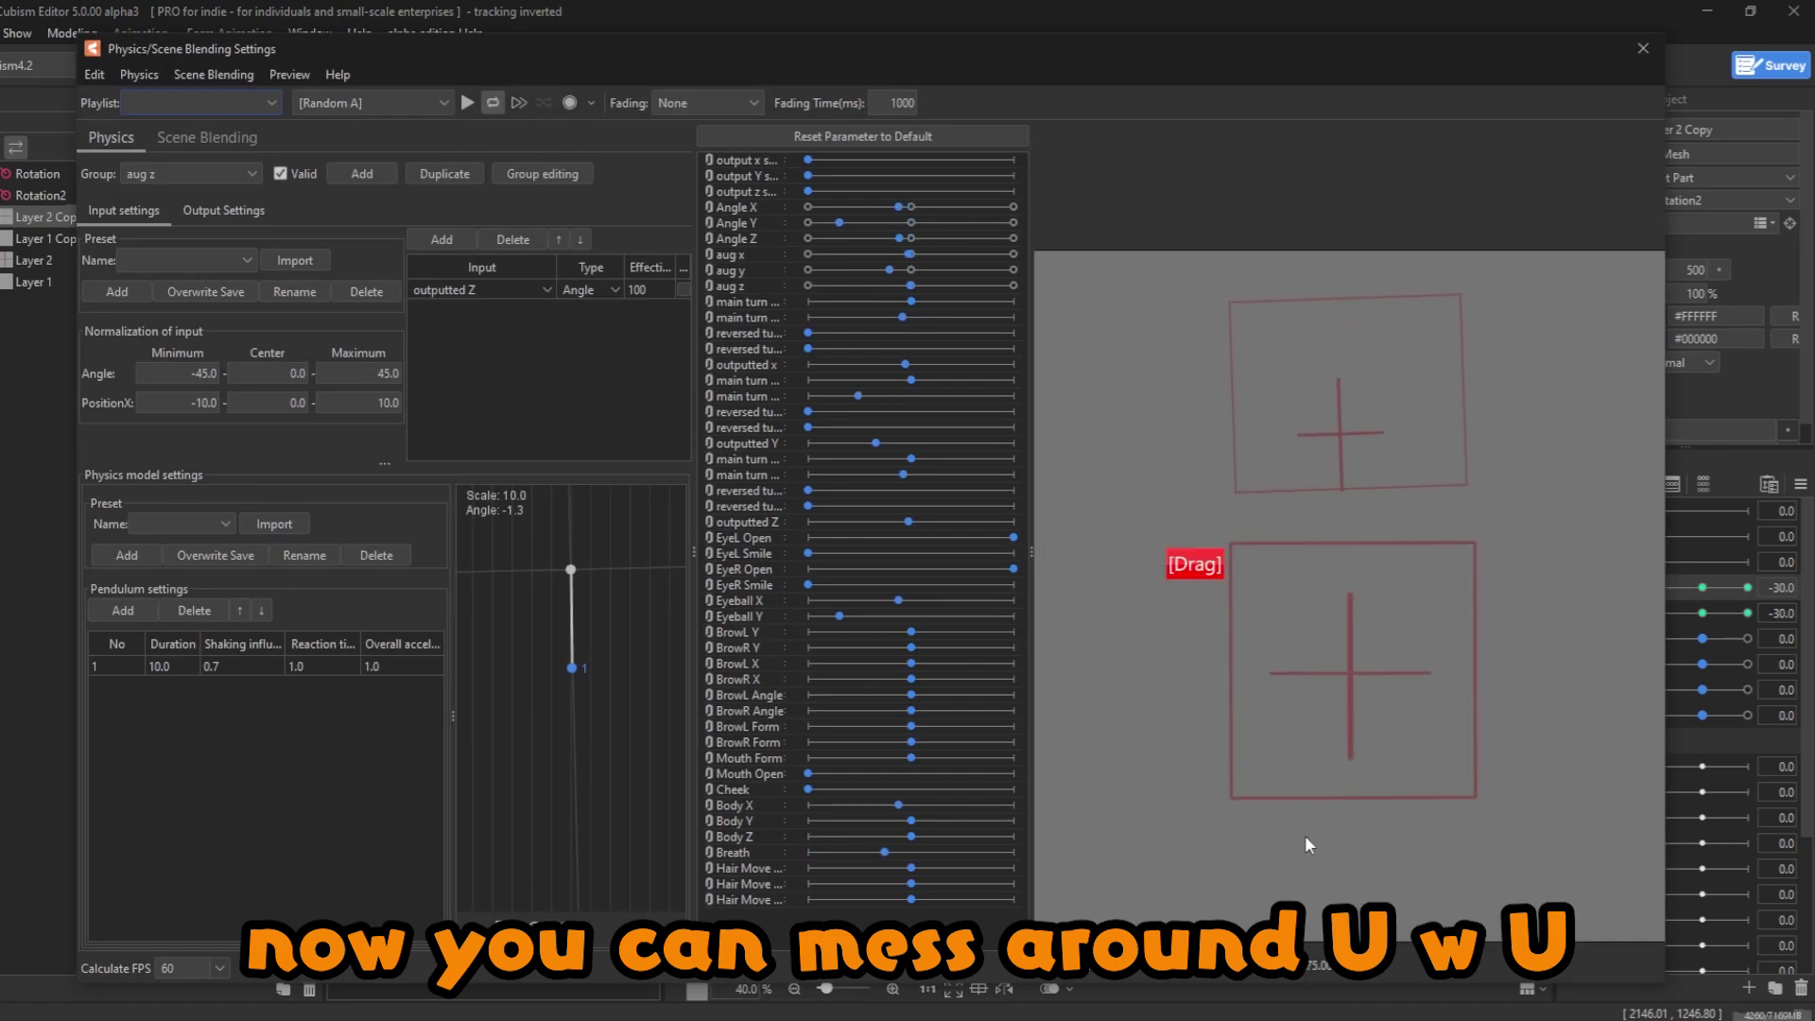
left_click_drag(1305, 835, 1069, 719)
left_click_drag(1295, 378, 951, 244)
left_click_drag(1208, 378, 1050, 662)
left_click(830, 136)
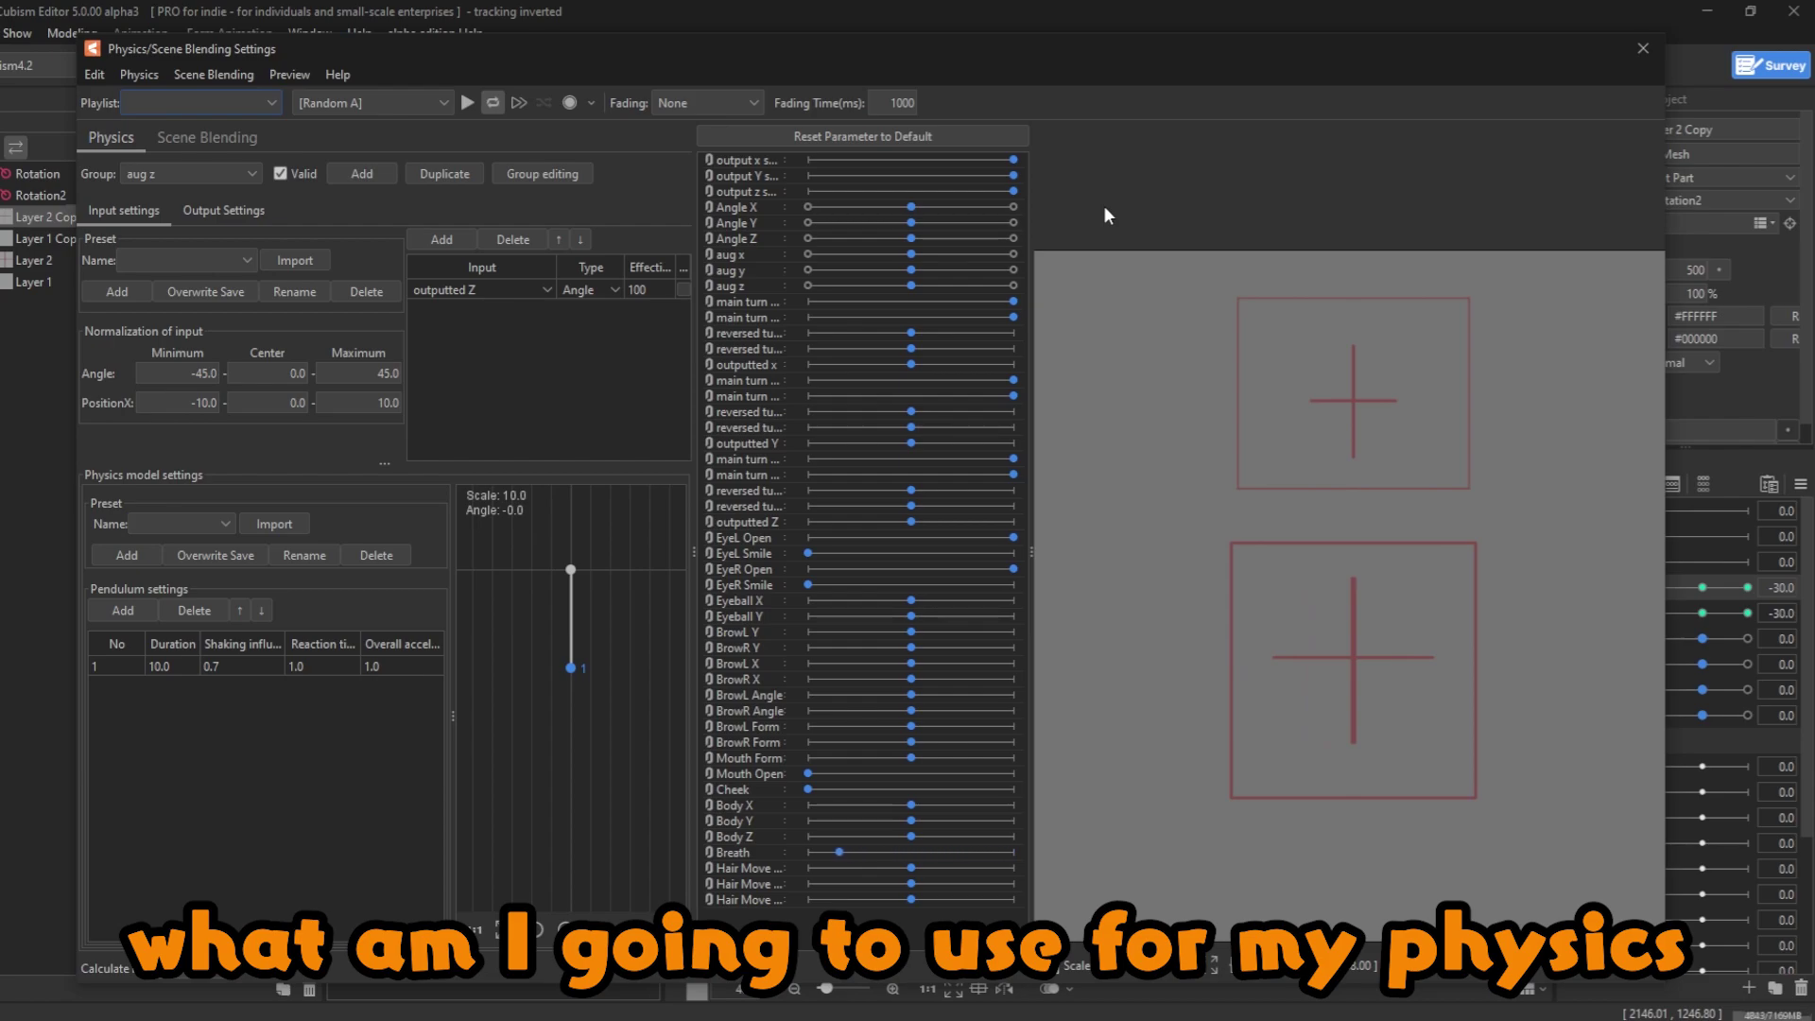
left_click(1643, 49)
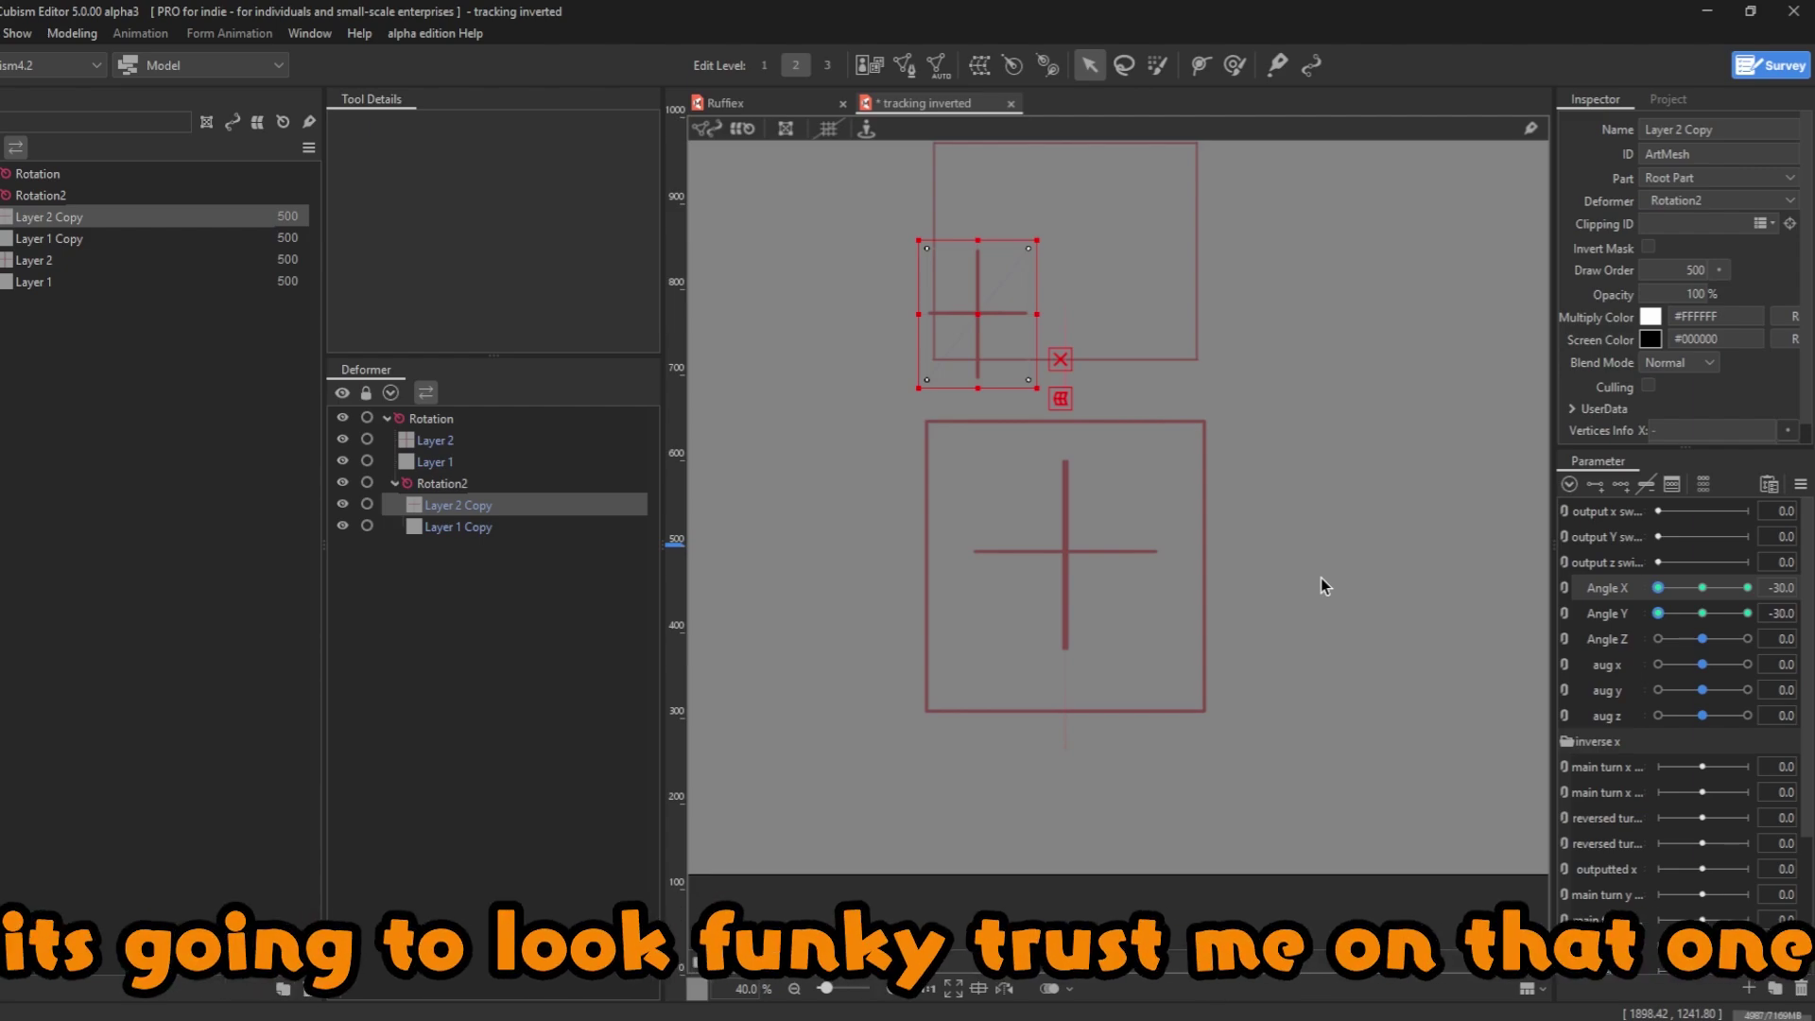
- Reset Angle X and Angle Y to default, collapse the inverse x folder and create a parameter named face x phys x
right_click(1707, 588)
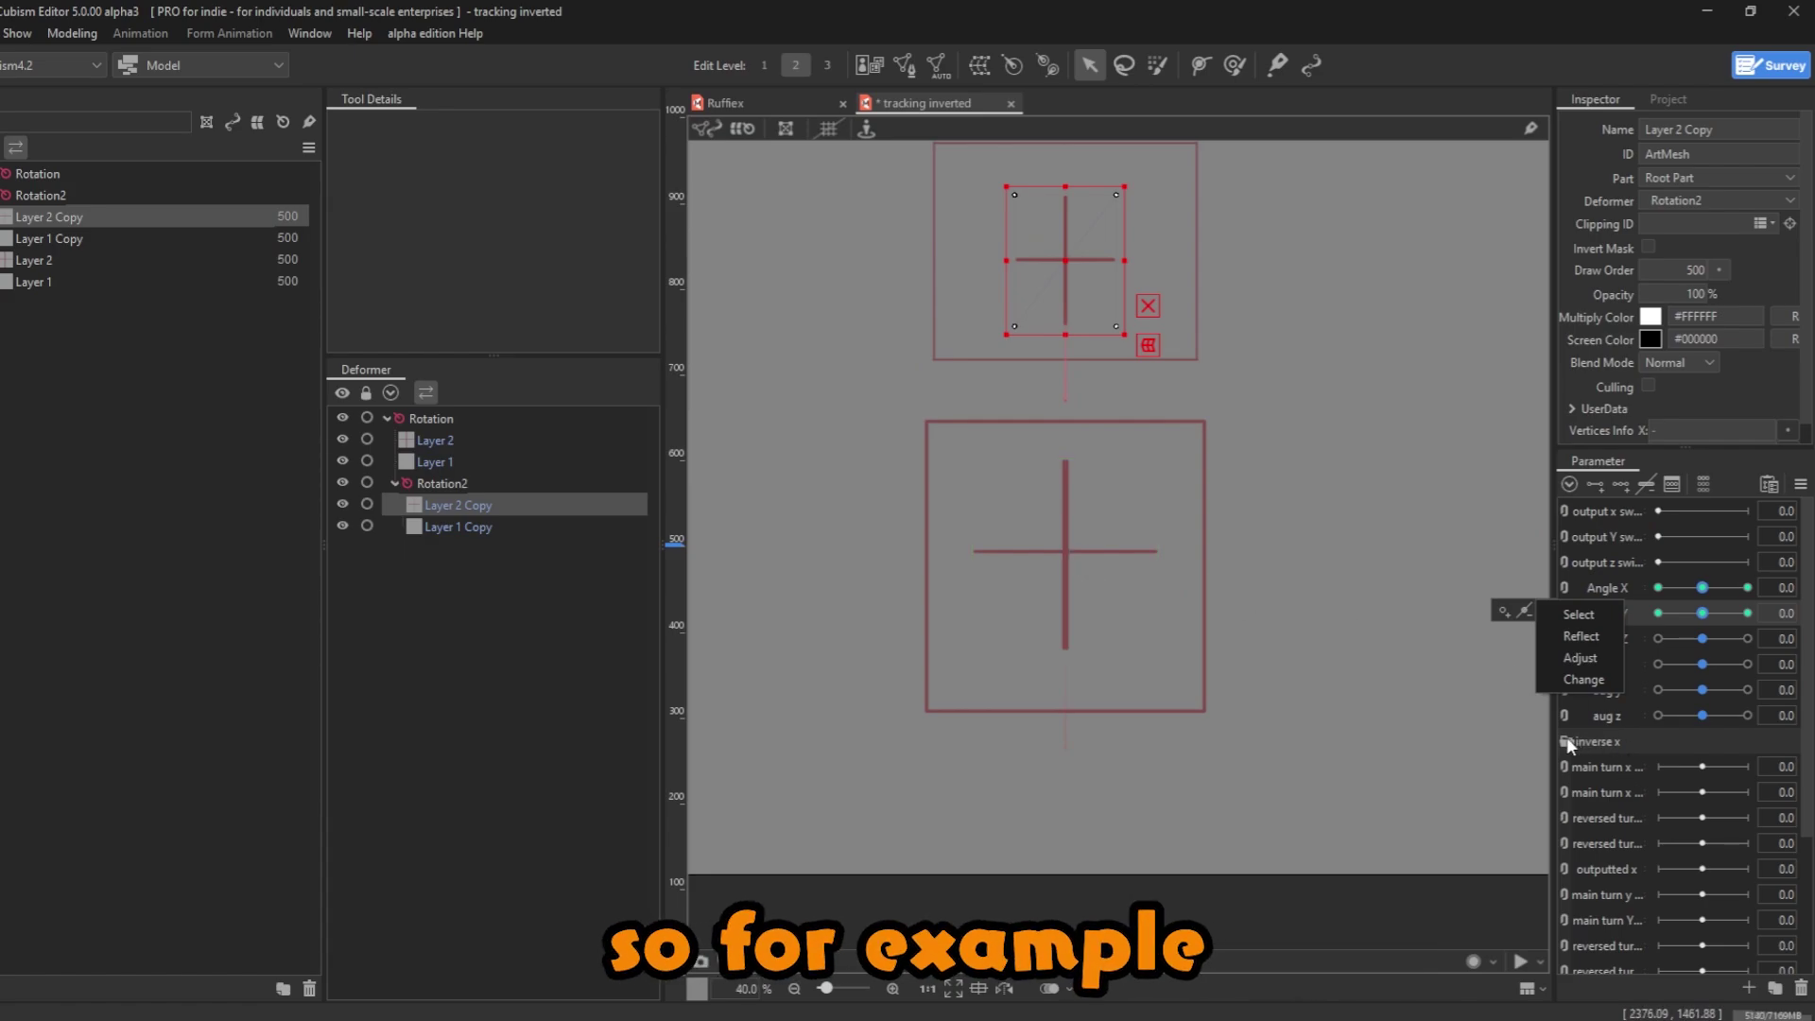
left_click(1568, 742)
left_click(1749, 987)
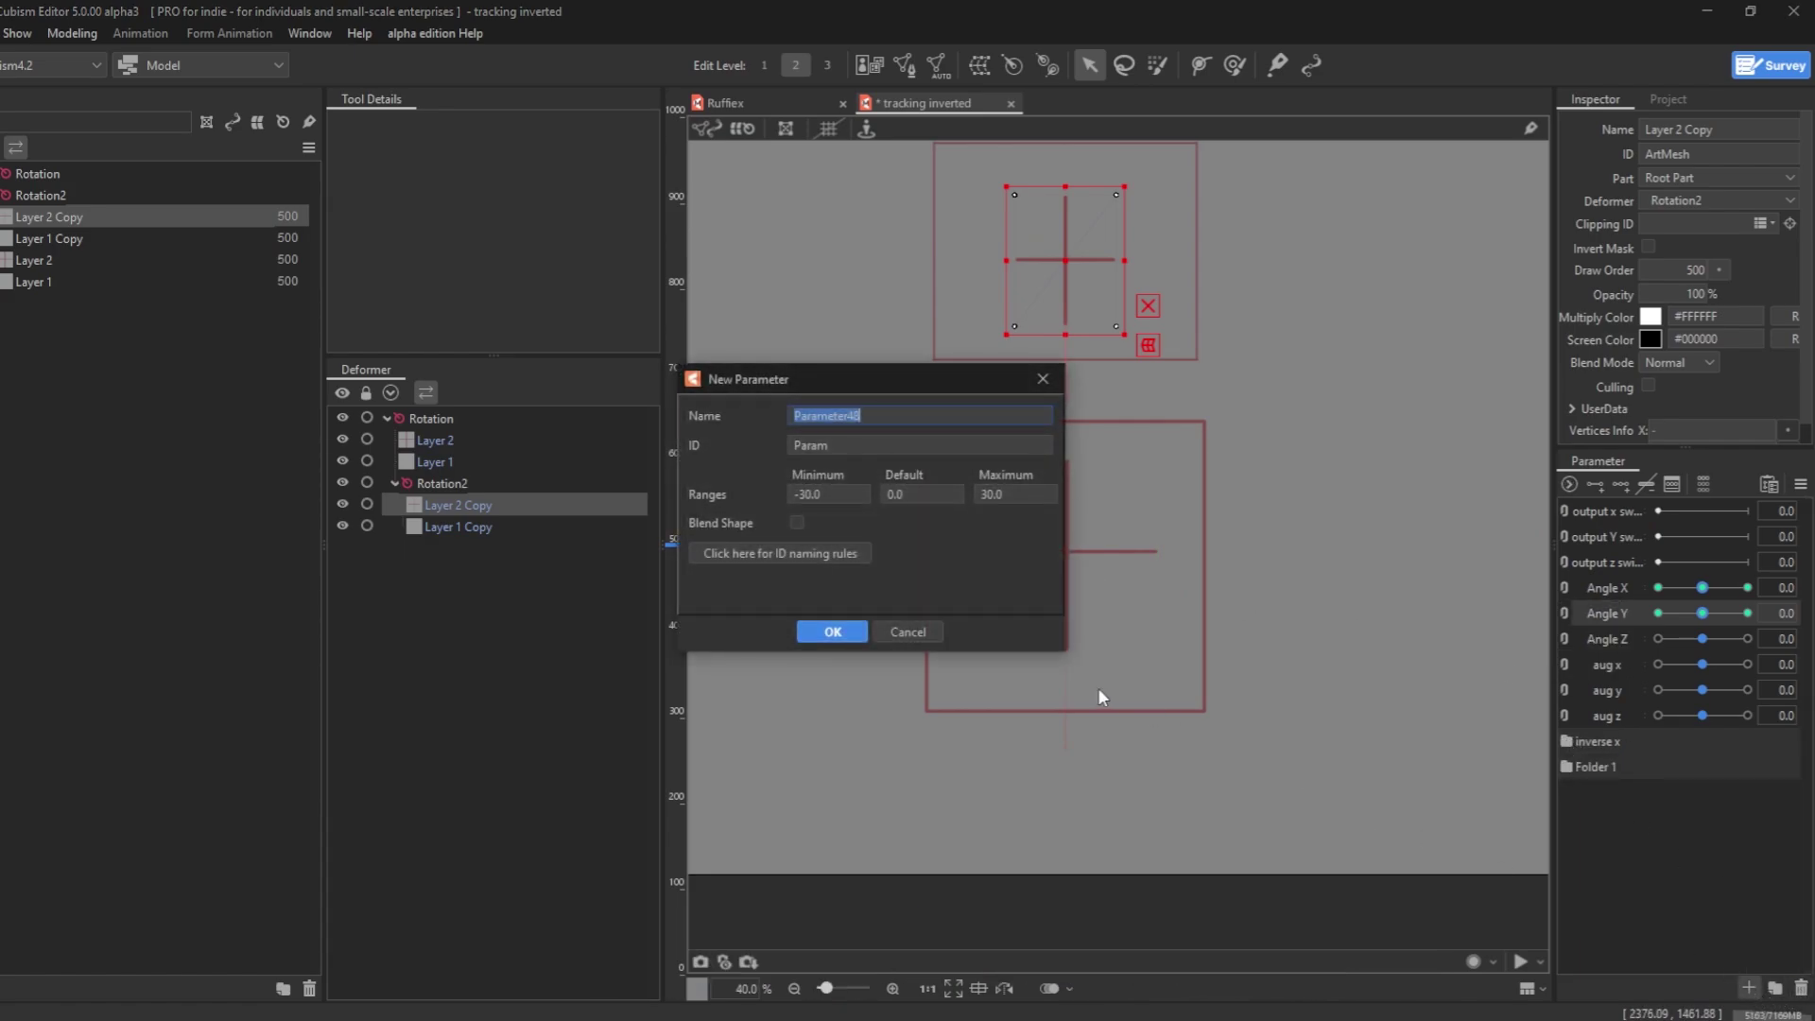
type("f")
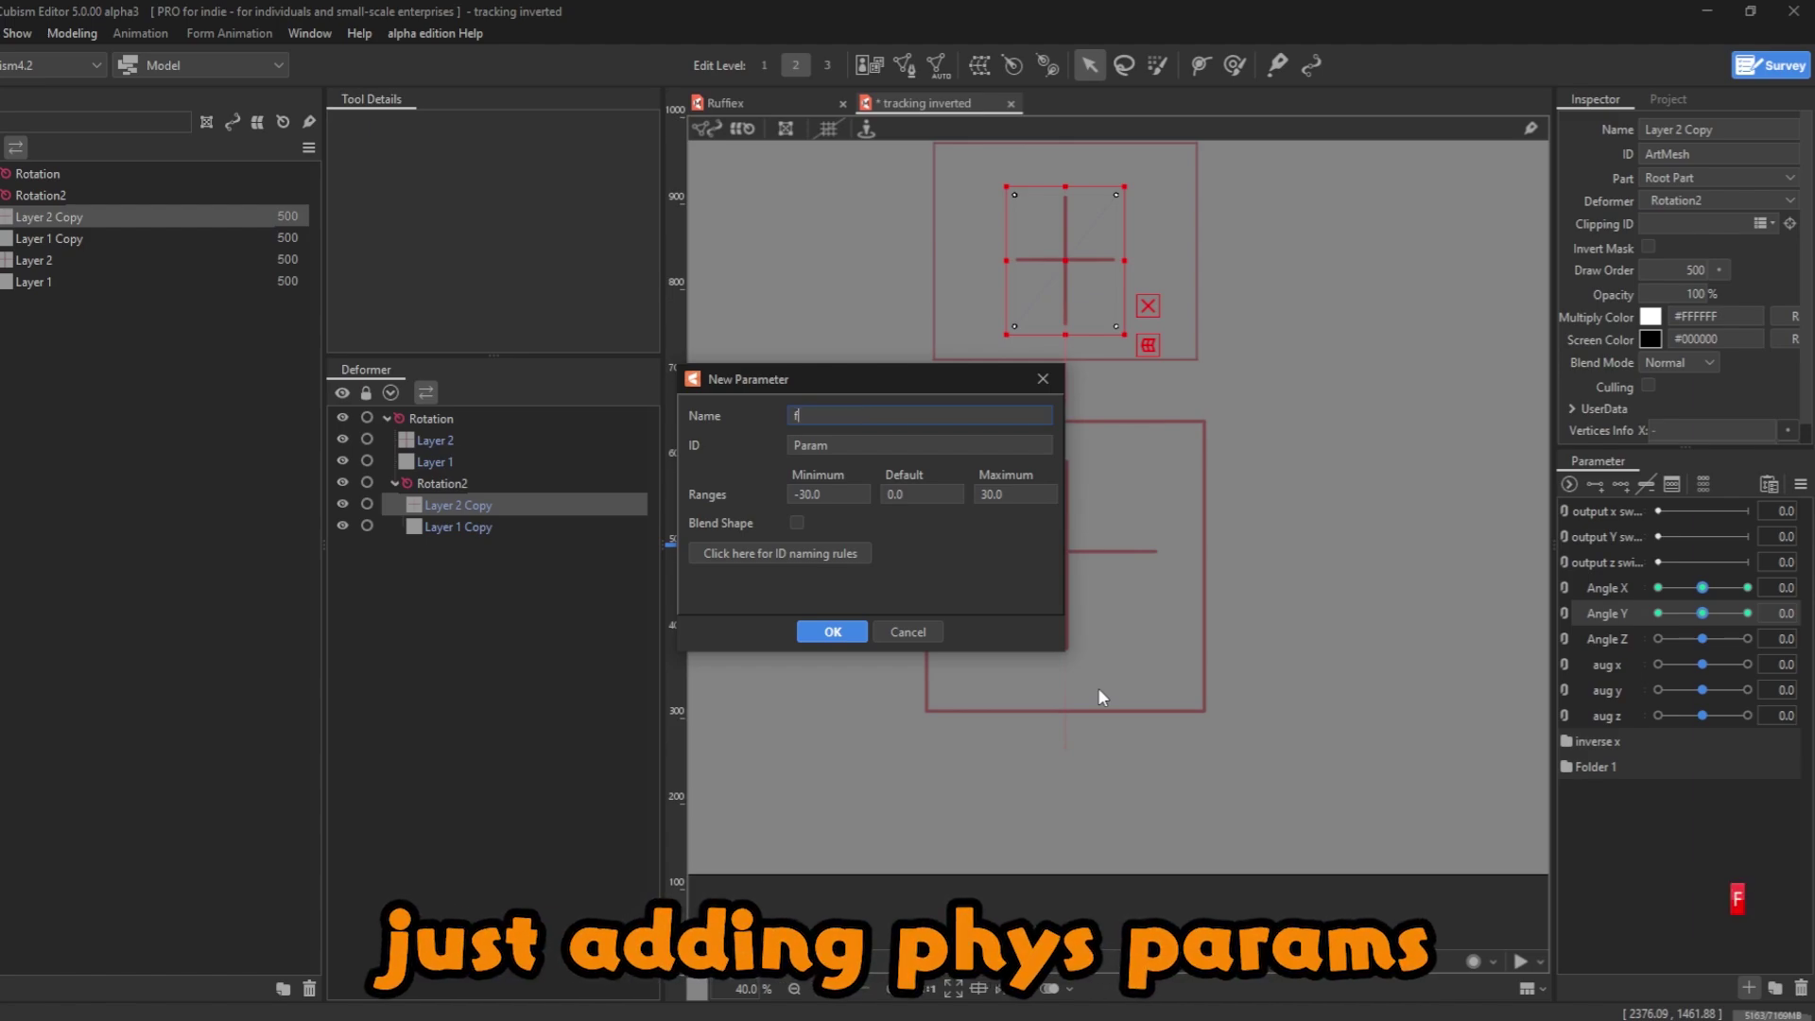
type("ace x")
type("ph")
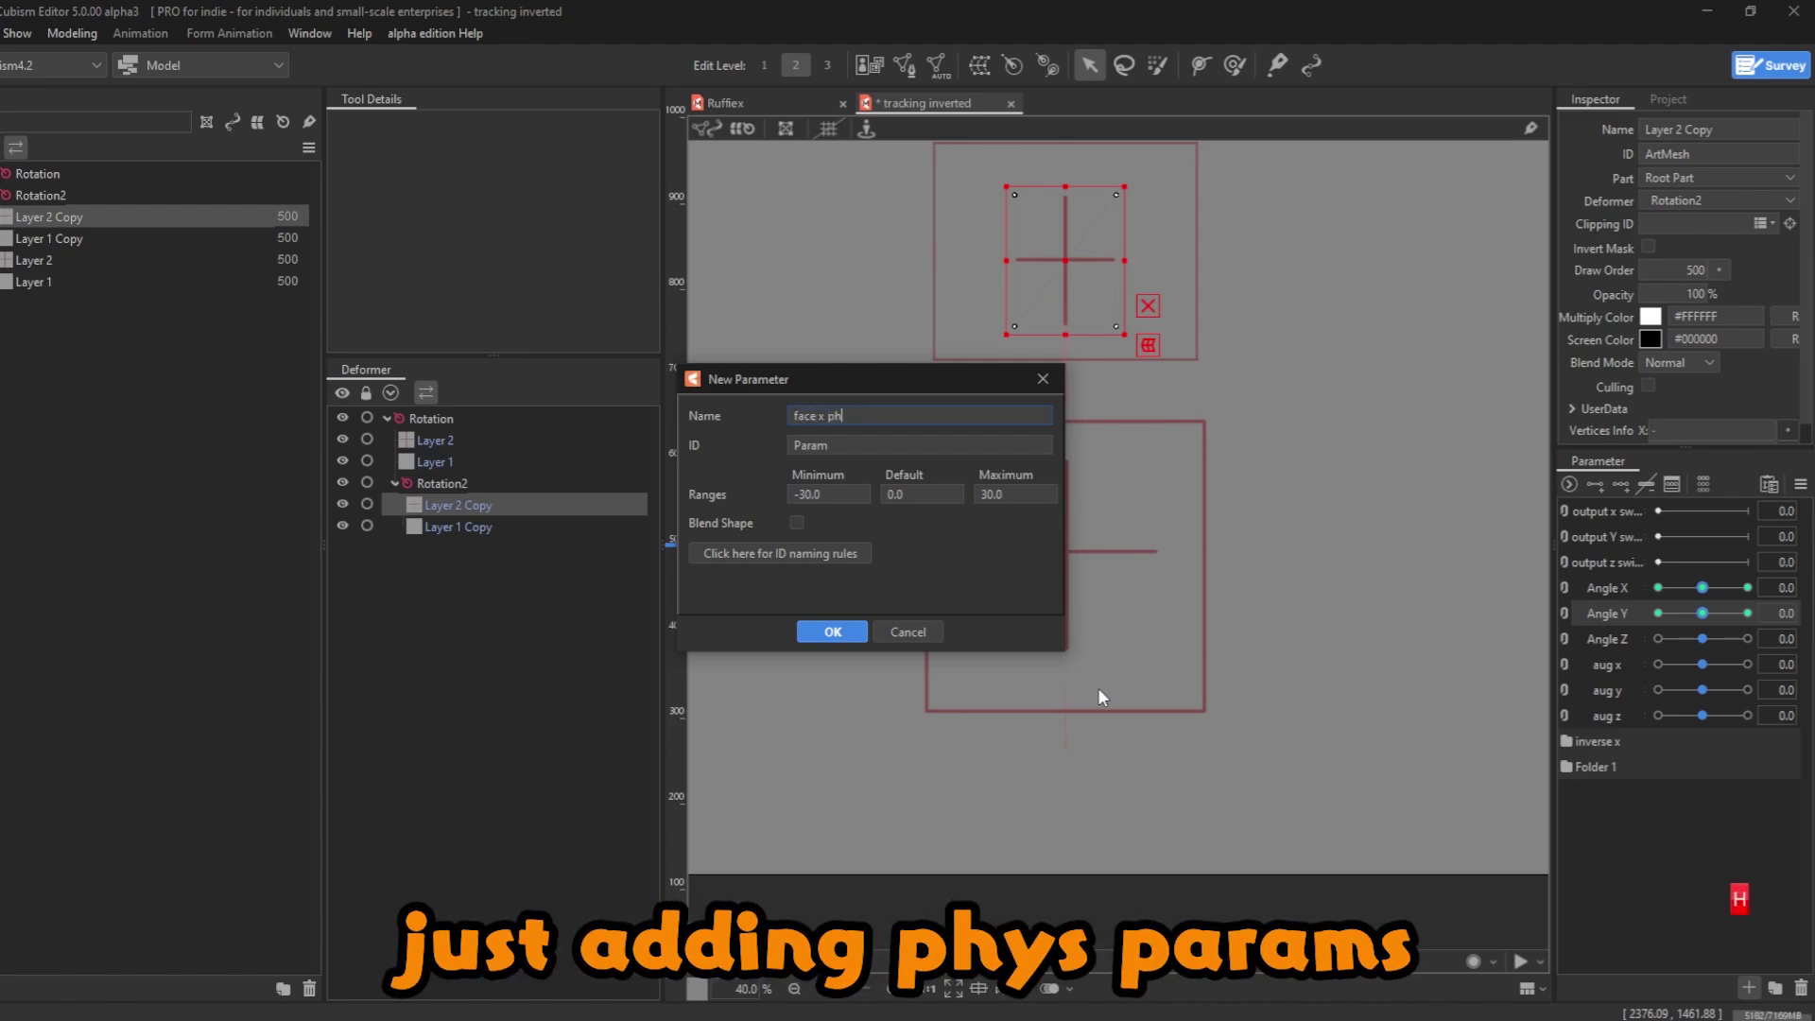
type("ys x")
key("Return")
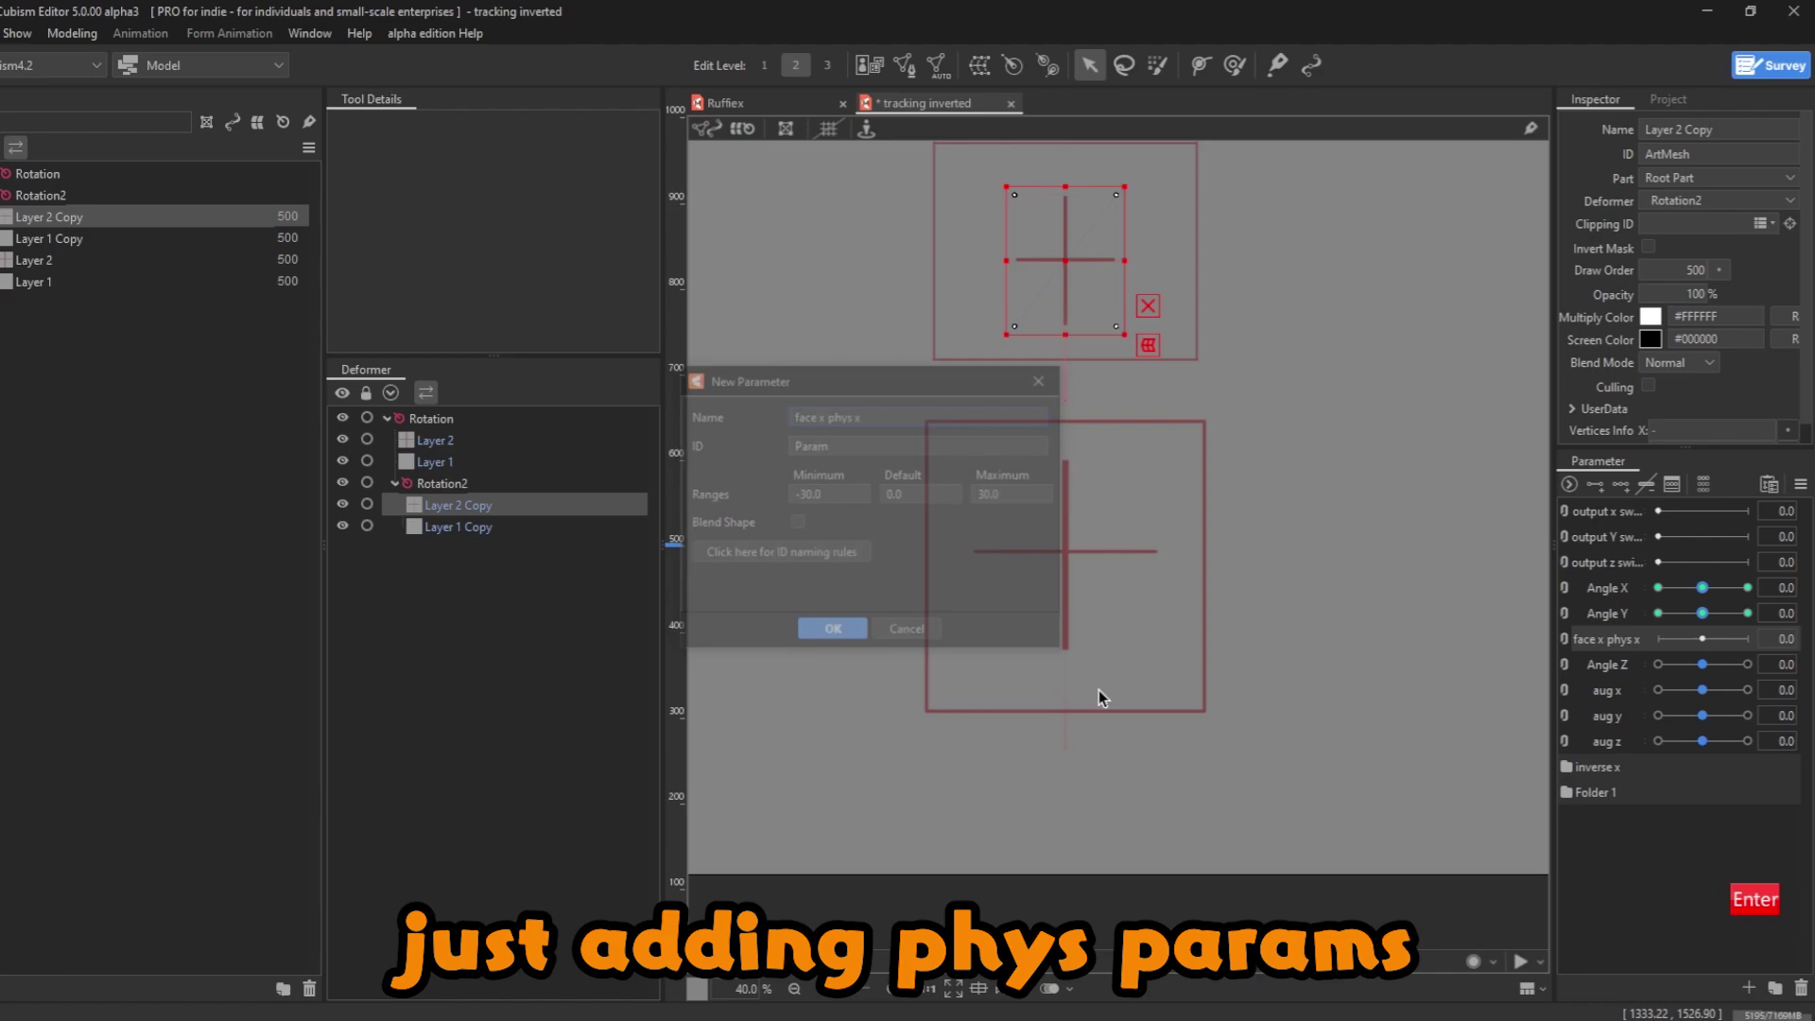
- Move the face x phys x parameter below Folder 1 and replicate it, keeping two copies
left_click_drag(1603, 633, 1608, 790)
right_click(1607, 790)
left_click(1636, 846)
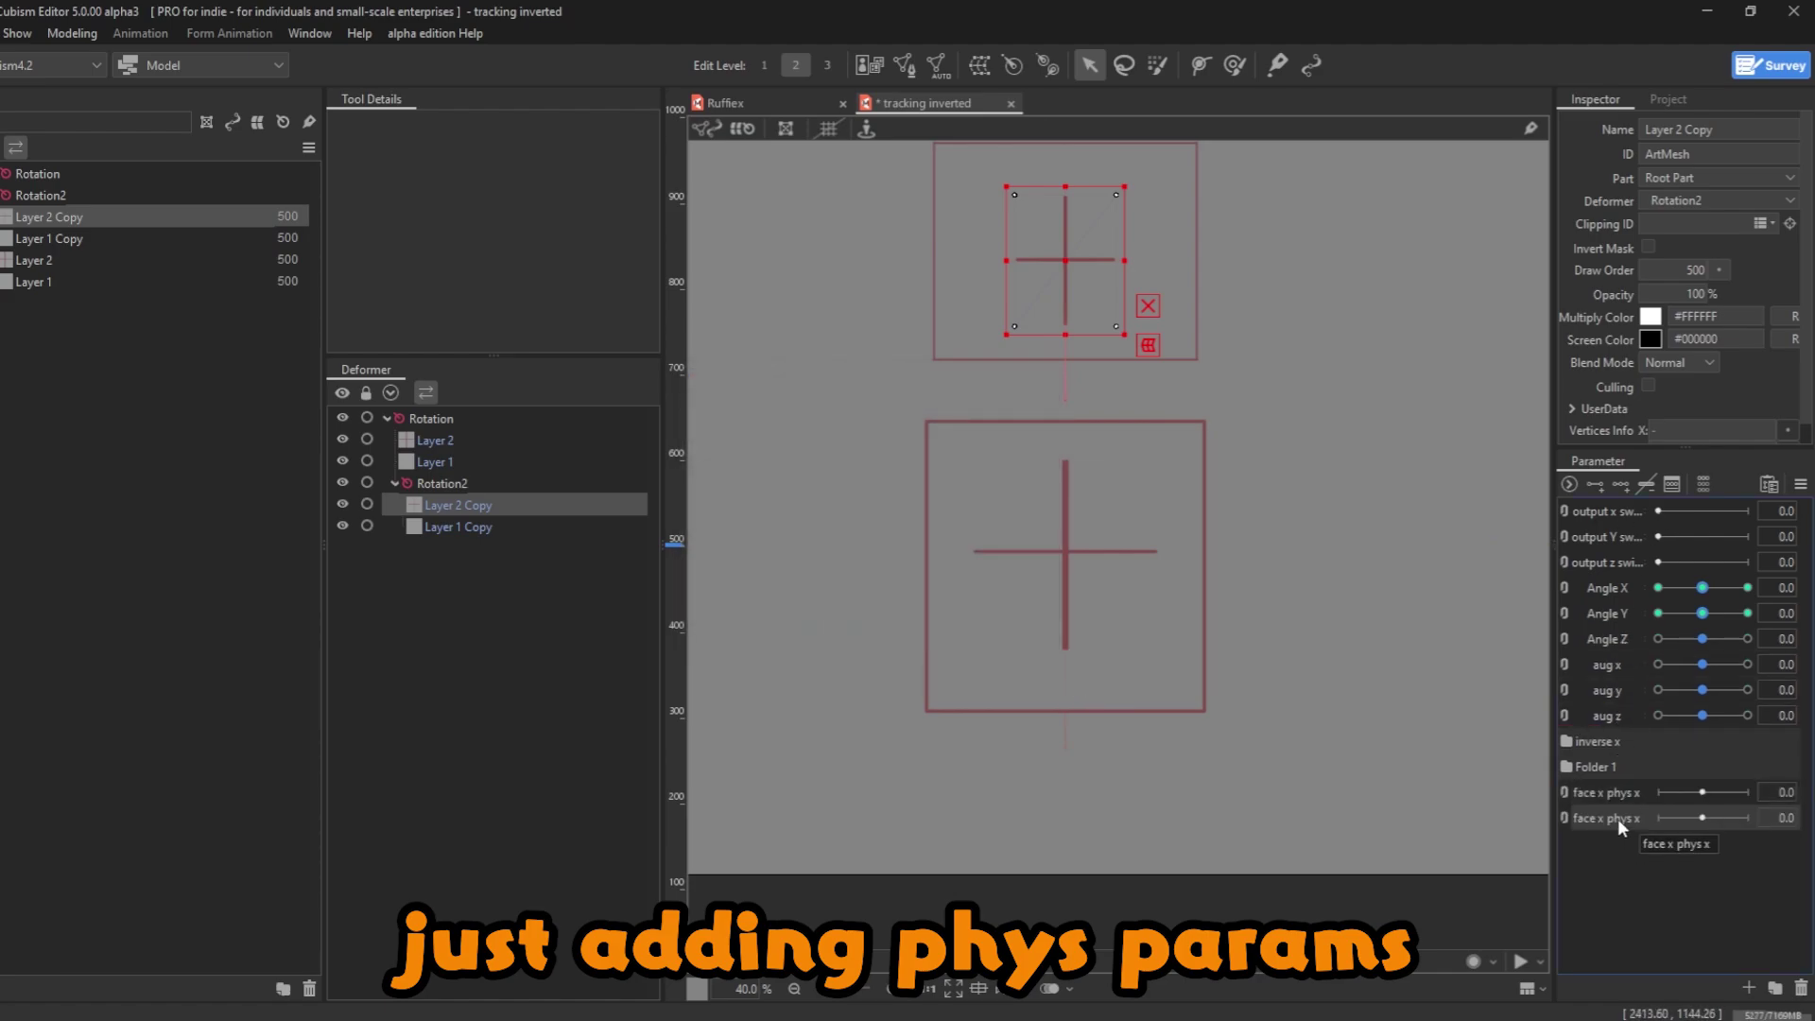
right_click(1619, 819)
left_click(1643, 876)
right_click(1619, 840)
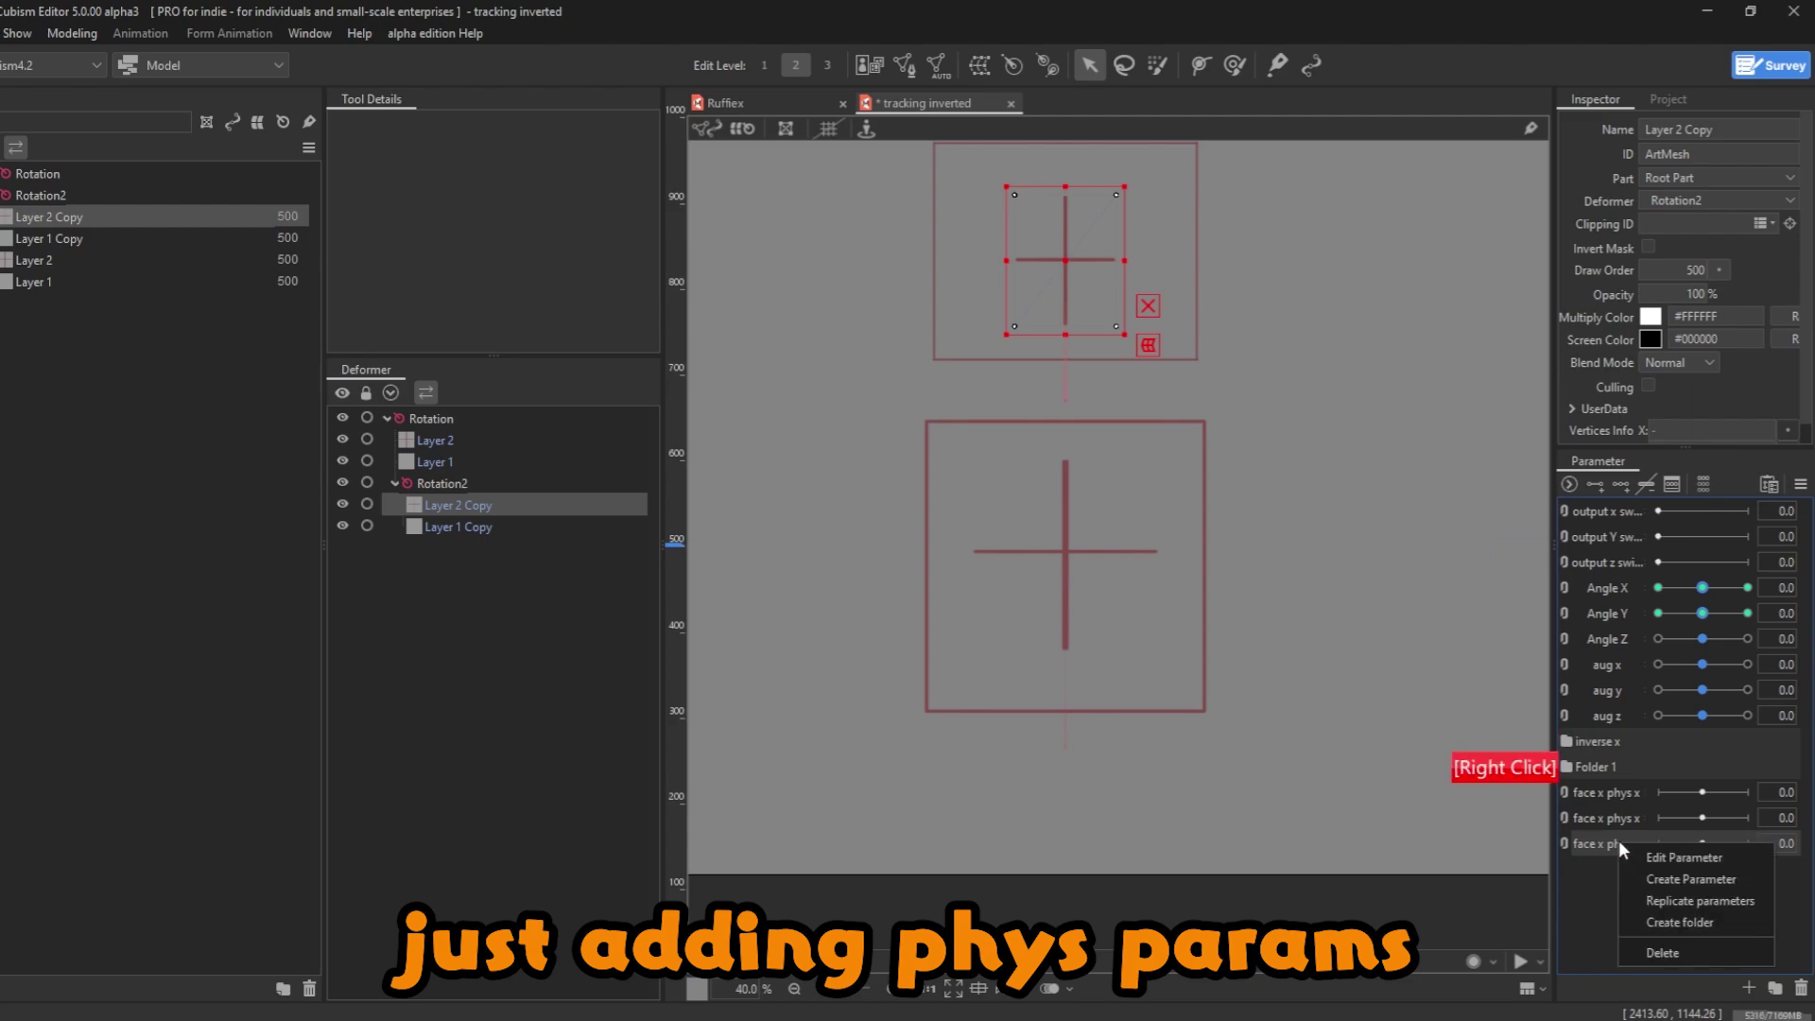
left_click(1651, 899)
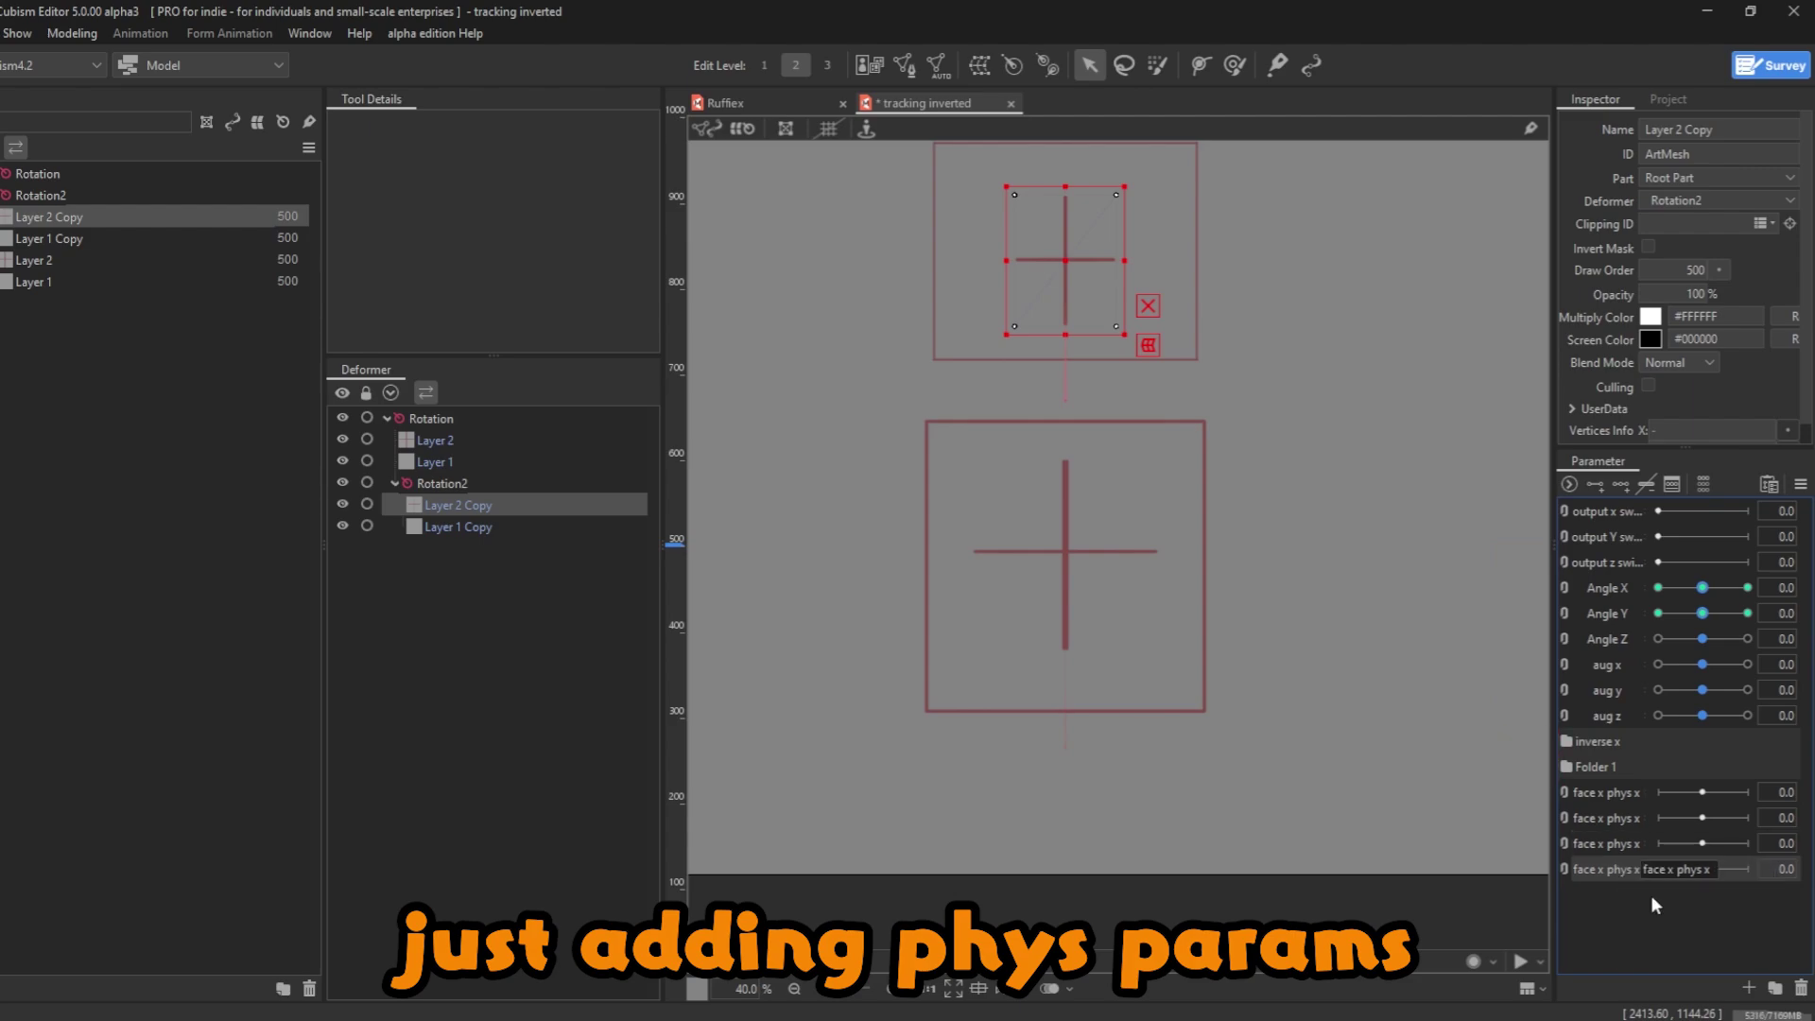
right_click(1626, 848)
right_click(1605, 862)
- Rename the last face x phys x copy as body x phys x and replicate it once
right_click(1607, 847)
left_click(1630, 860)
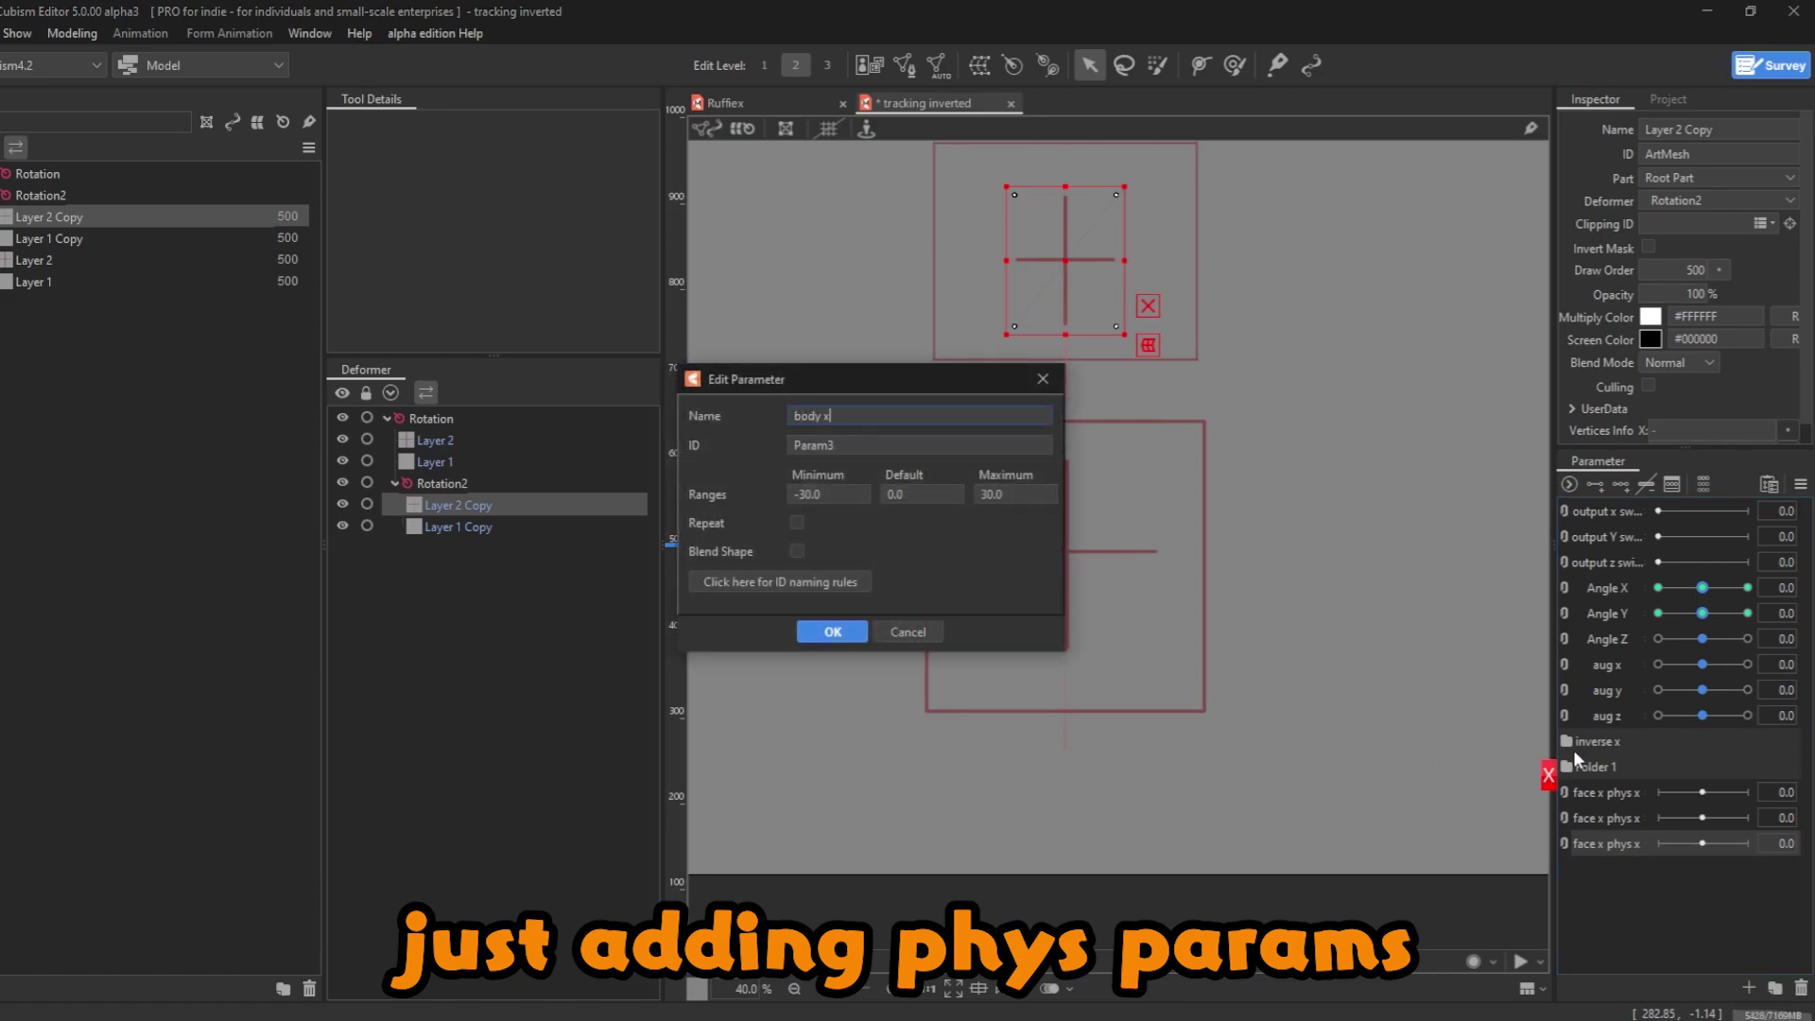
type("body x phys x")
key("Return")
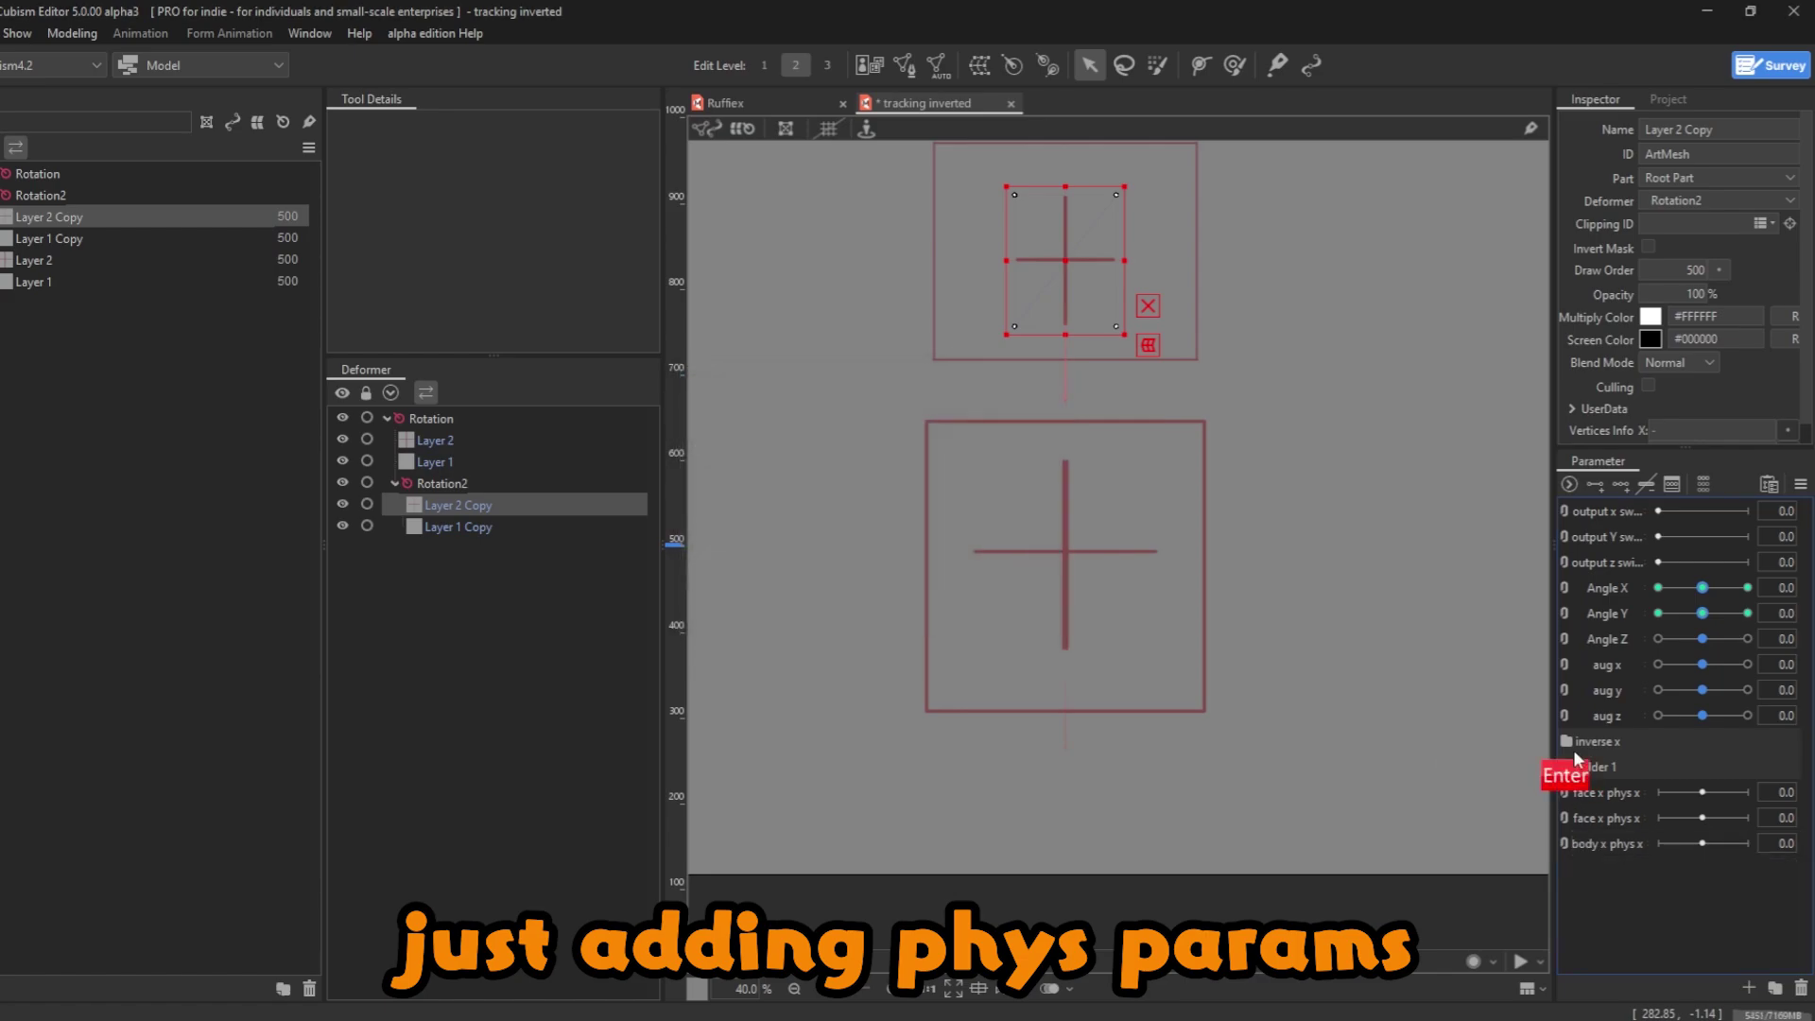
right_click(1618, 842)
left_click(1687, 885)
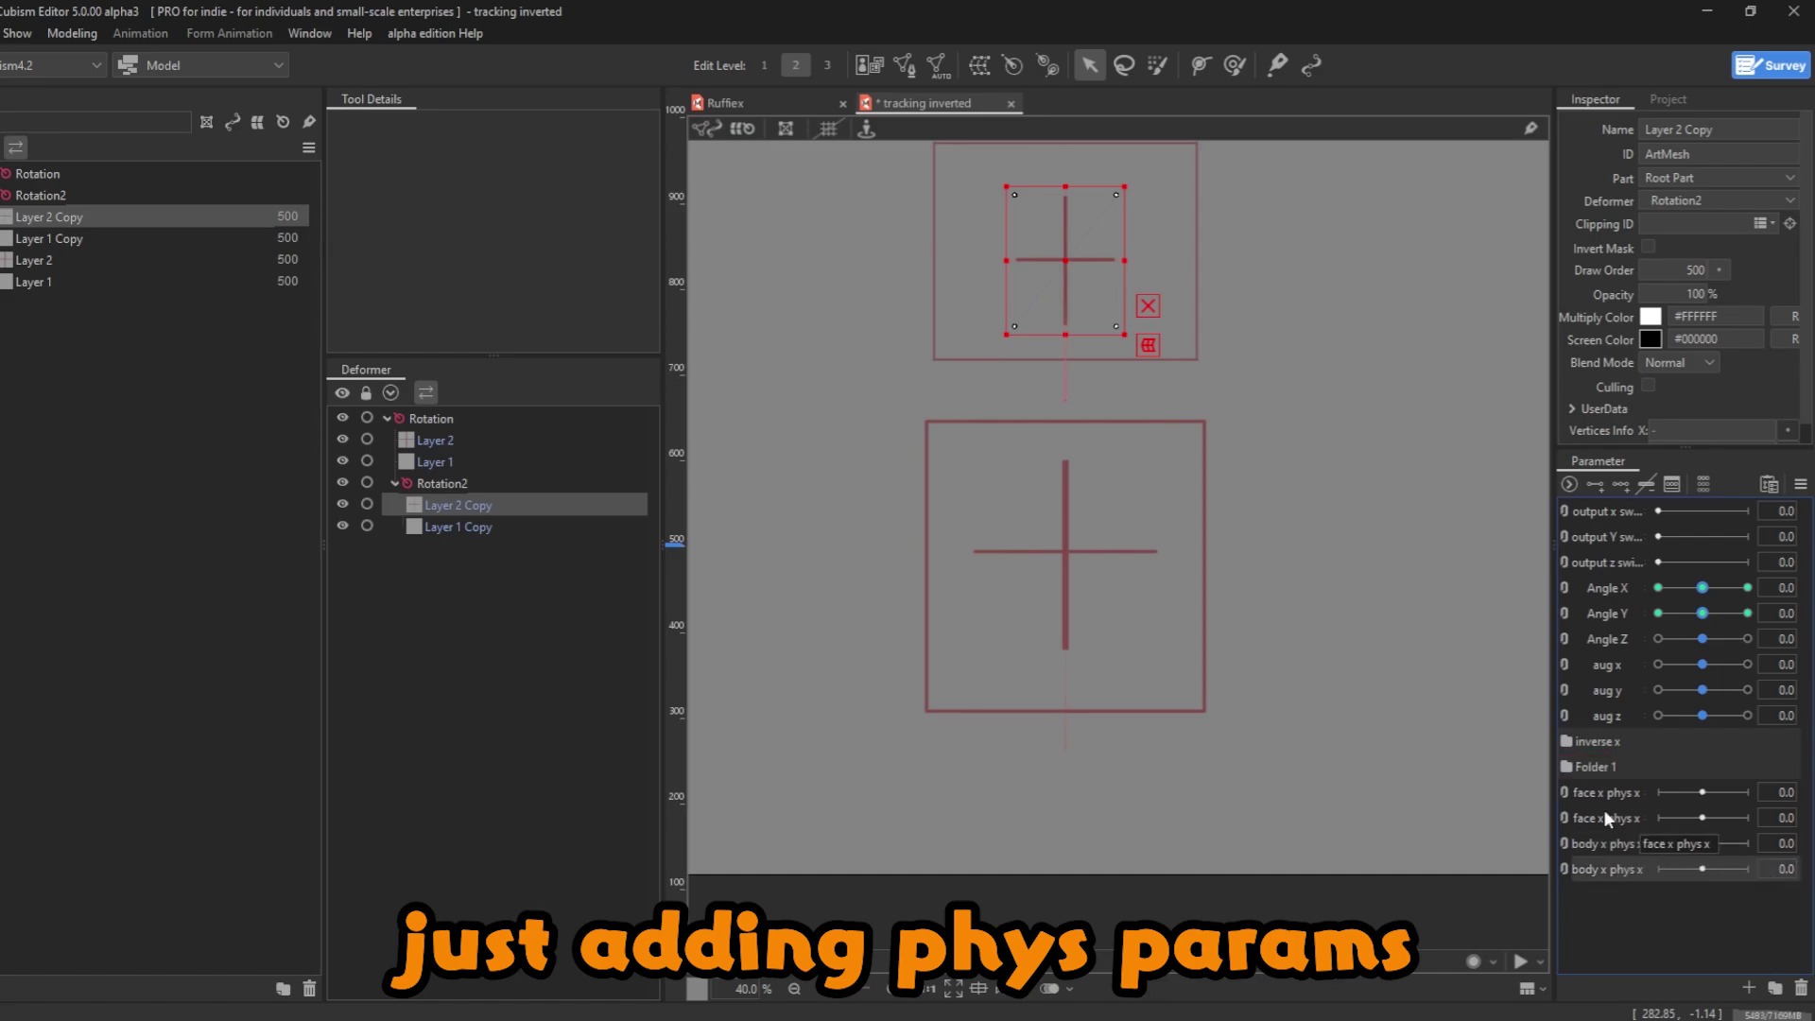
- Rename the second face x phys x parameter as face y phys y
right_click(1629, 830)
left_click(1632, 834)
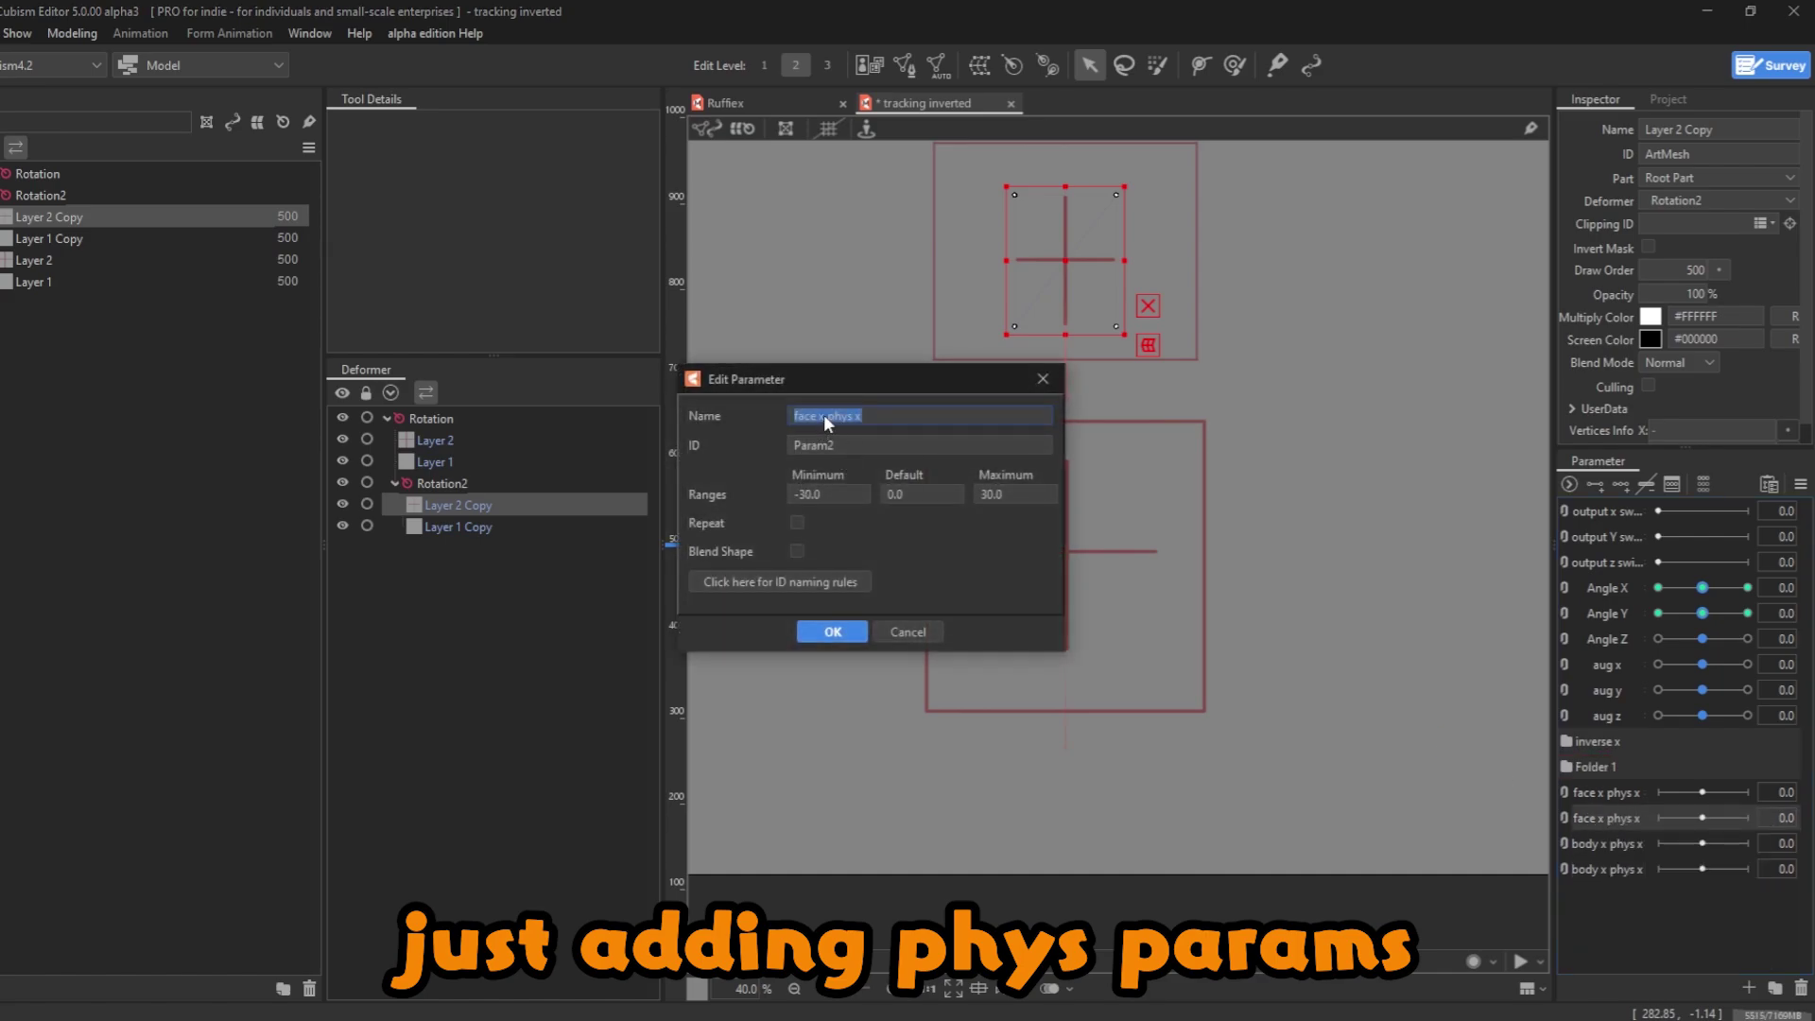
left_click_drag(826, 416, 855, 418)
type("ys ")
type("y")
key("Return")
- Rename the second body x phys x parameter as bodyy physy
right_click(1617, 868)
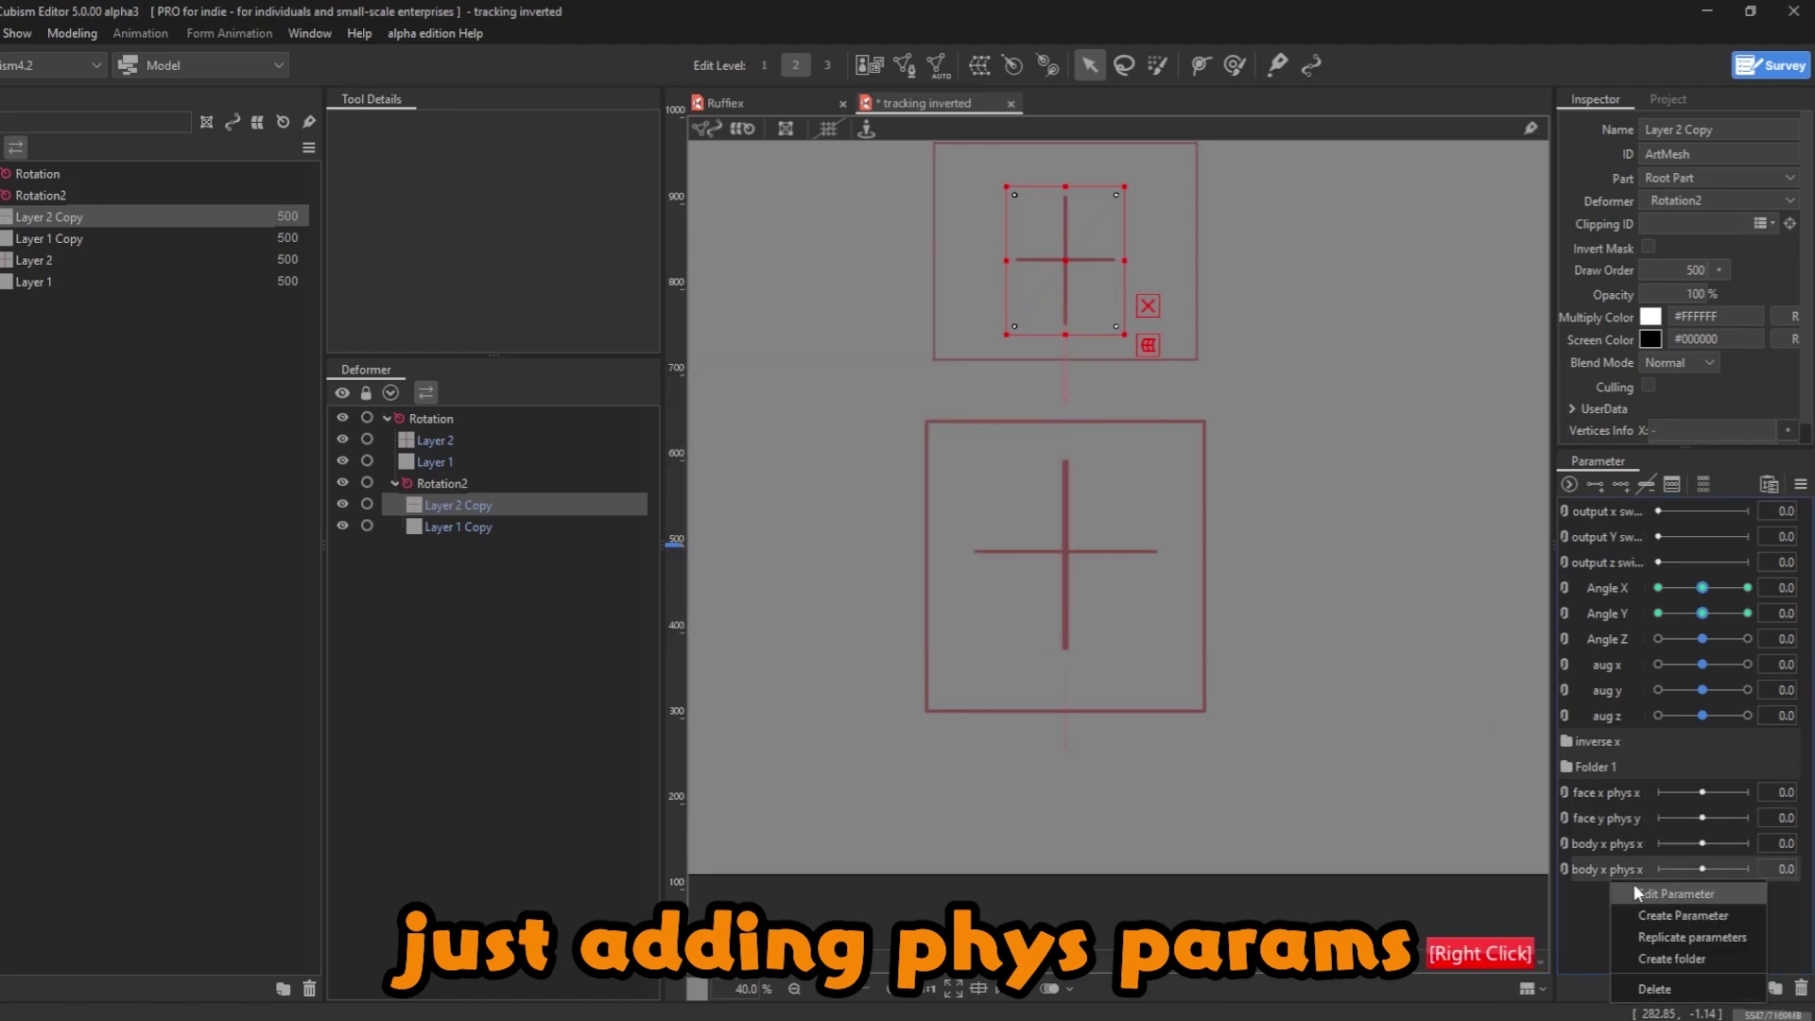
left_click(1633, 881)
left_click_drag(830, 416, 870, 414)
type("y")
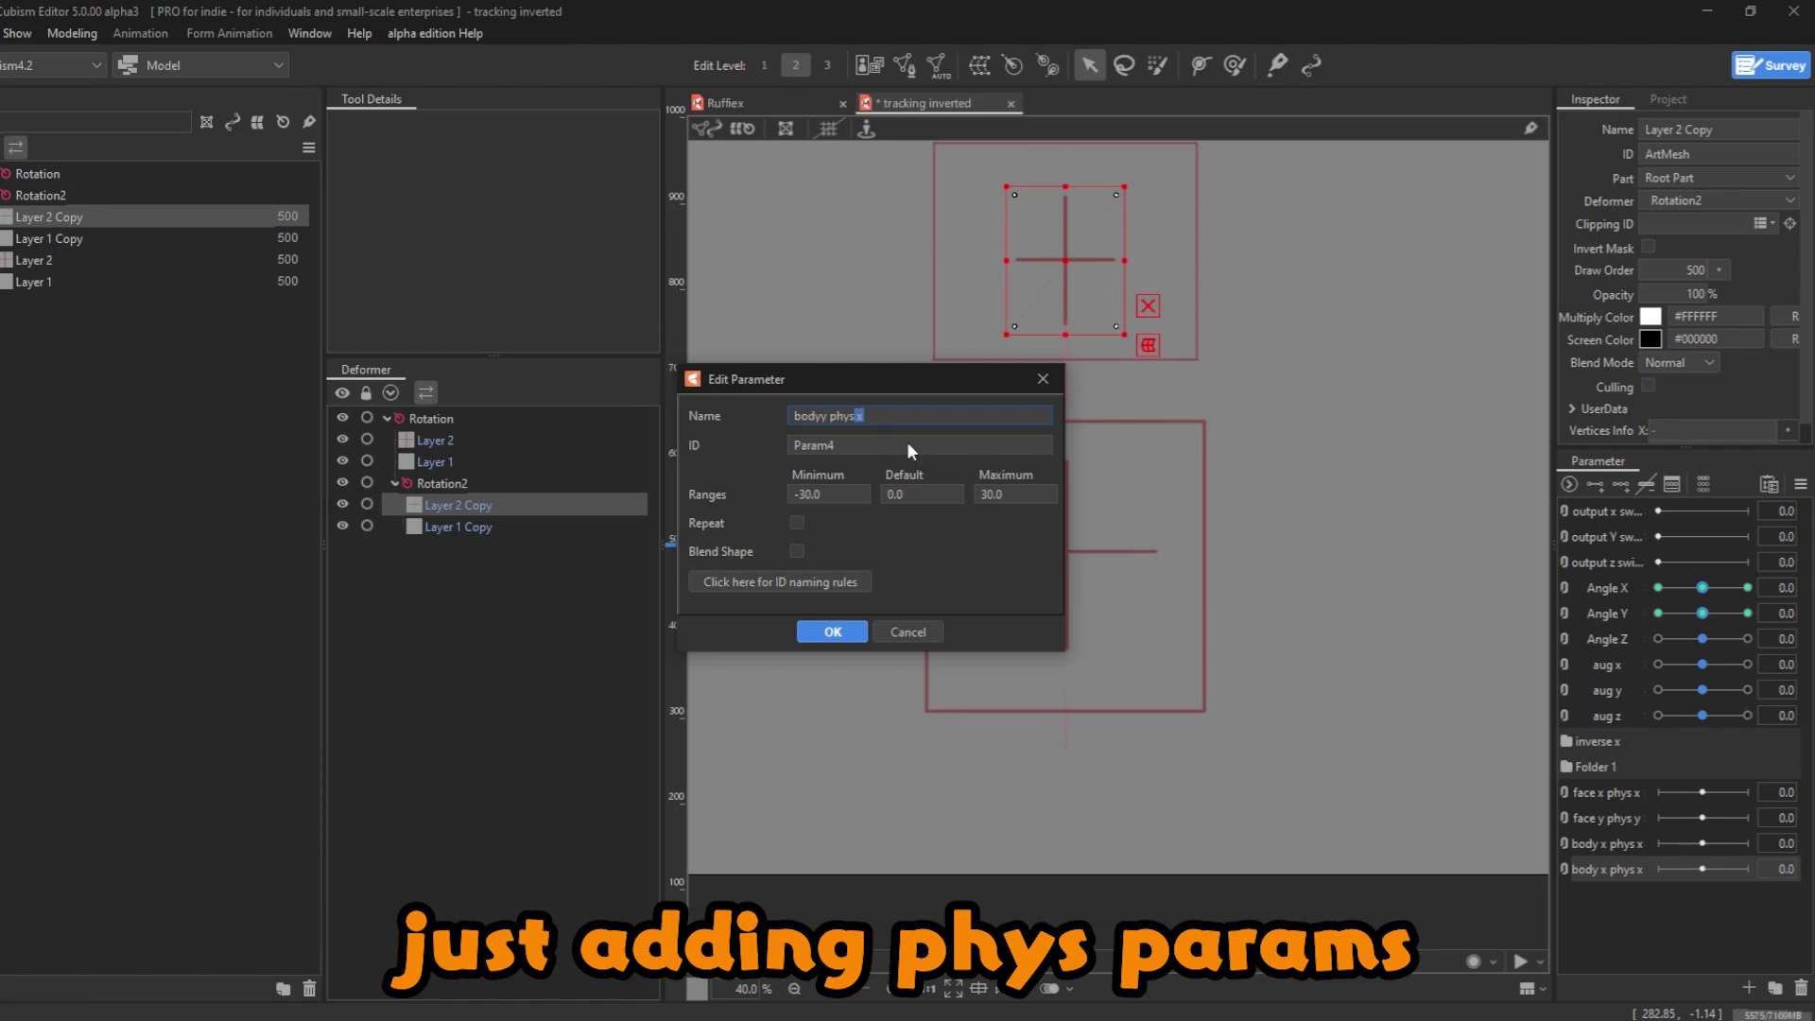
type("y")
key("Return")
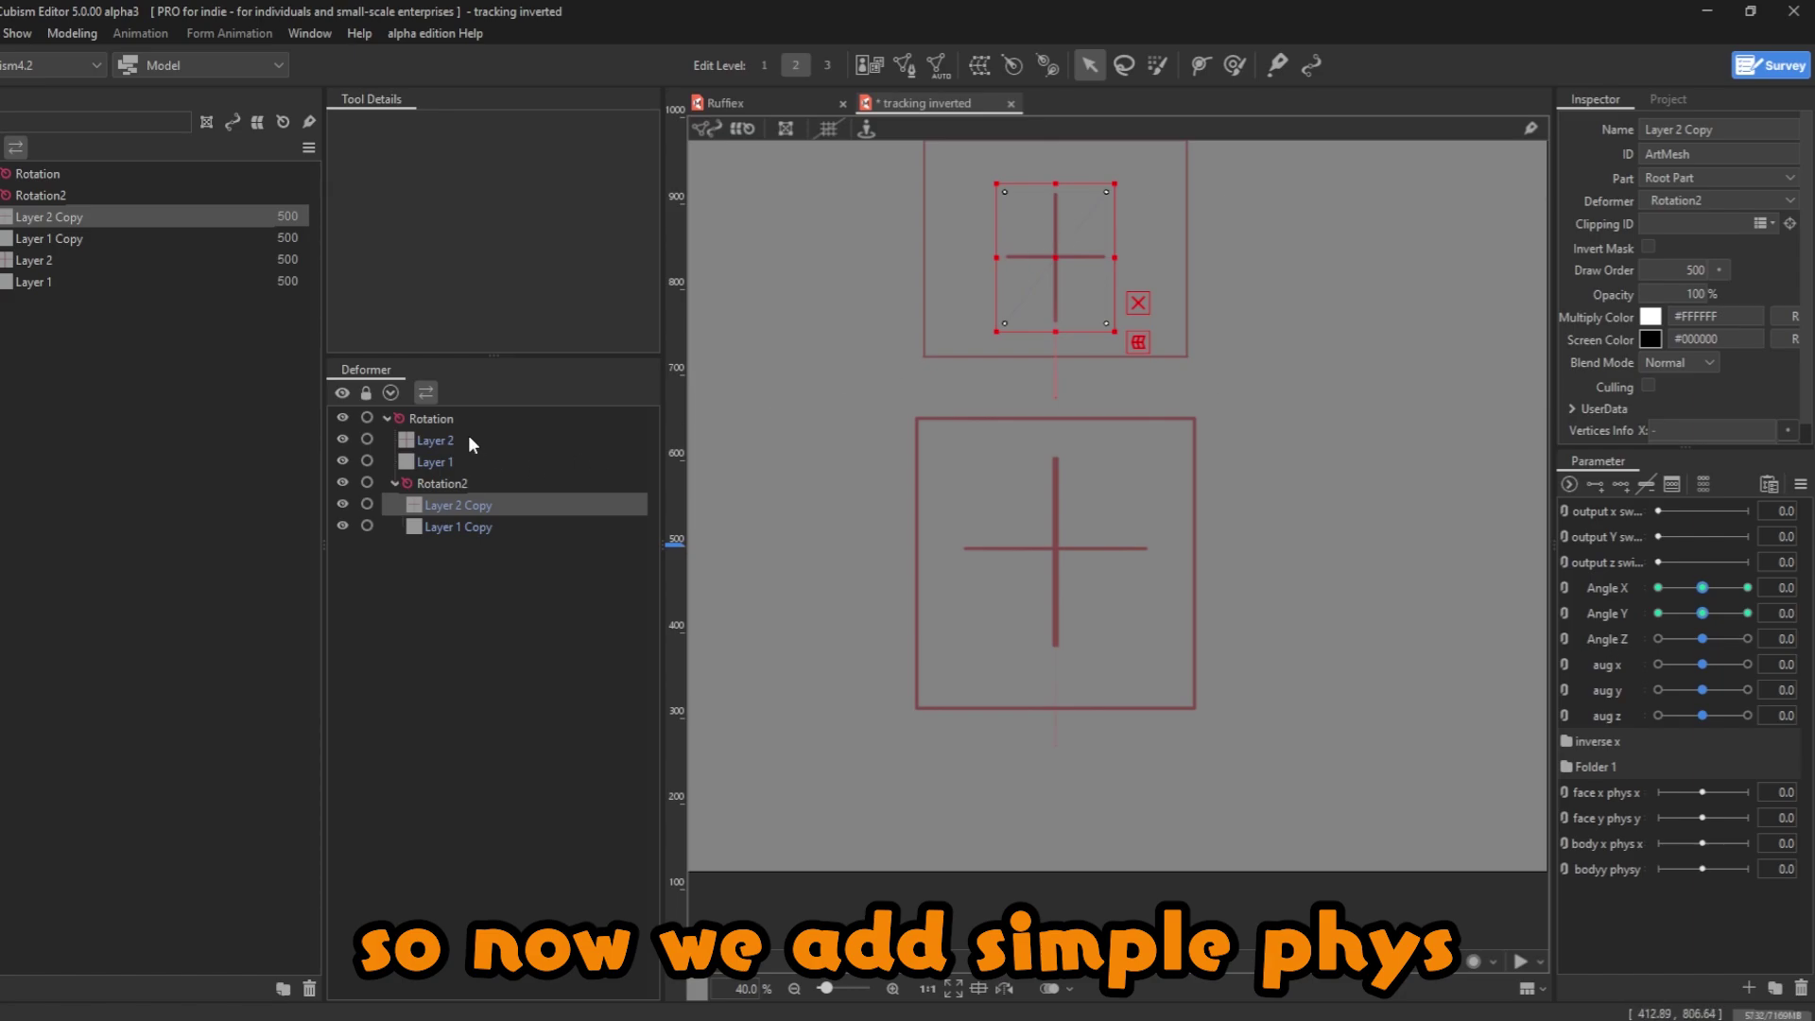
- Put Layer 2 Copy, the cross in the upper box, in its own warp deformer under the Rotation2 deformer
left_click(427, 440, "ctrl")
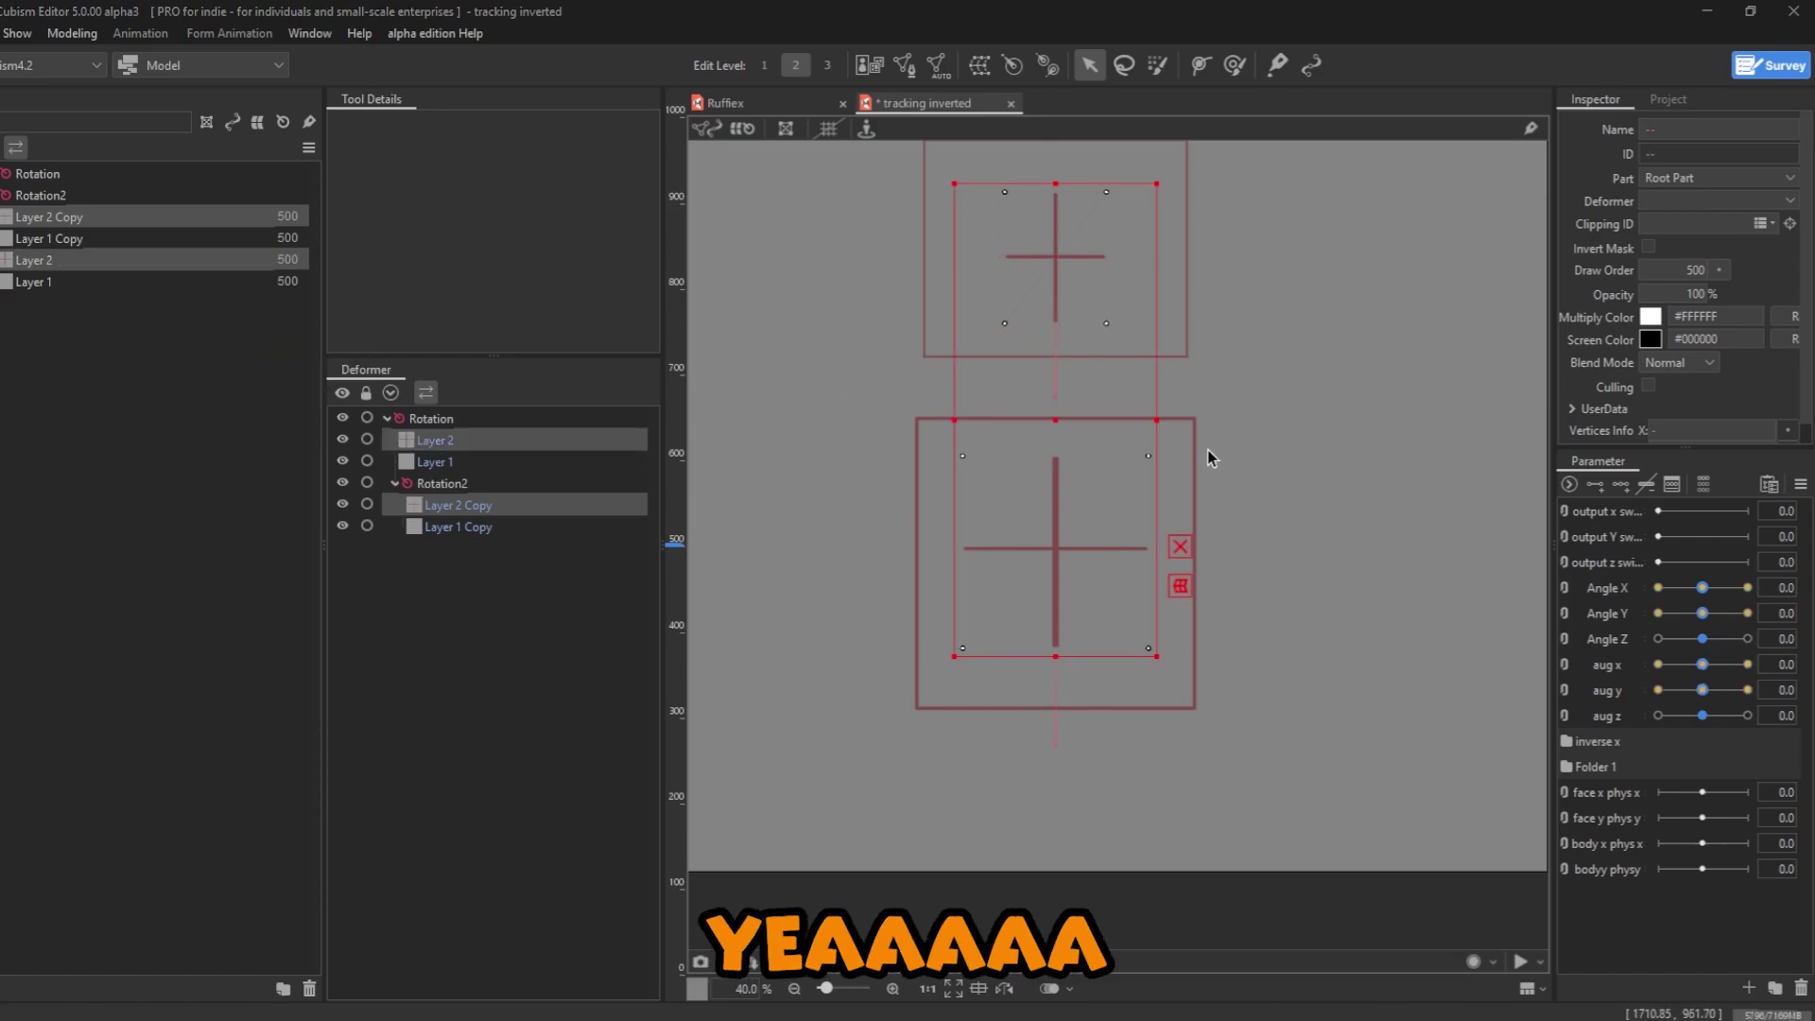
scroll(1121, 461, "up", 4)
scroll(1085, 542, "down", 3)
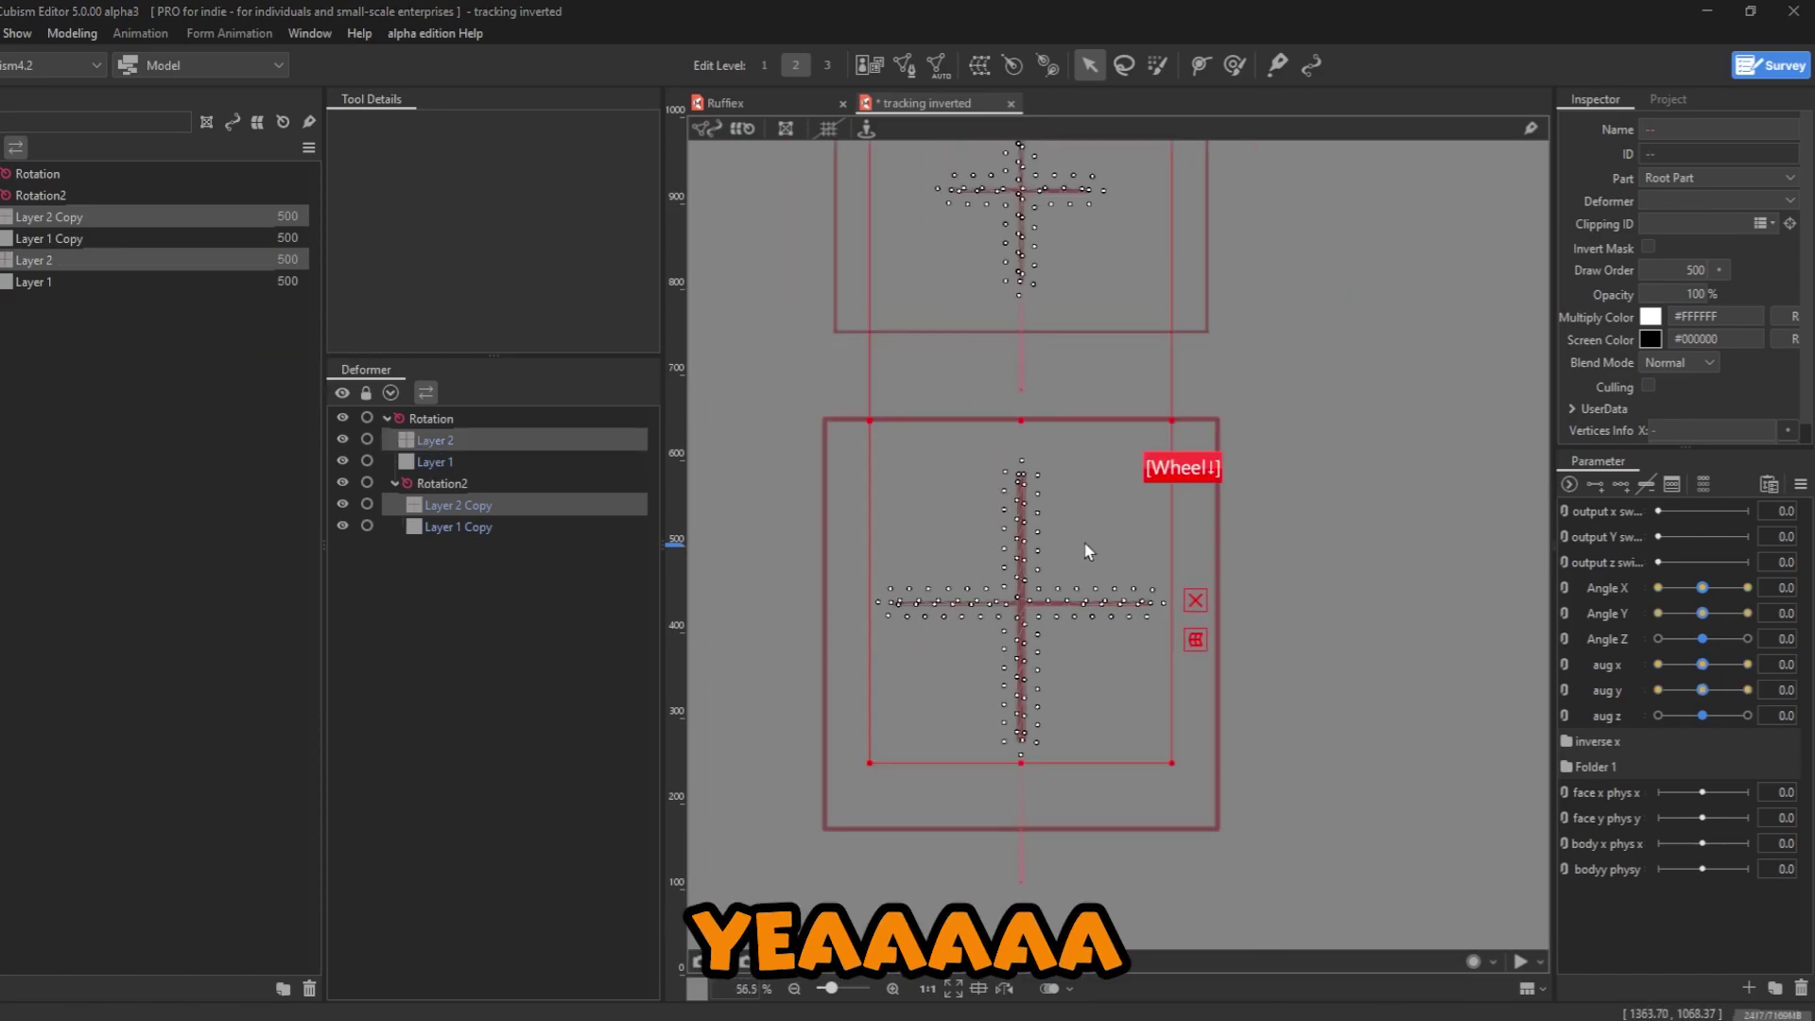
left_click(1098, 492)
left_click(1022, 208)
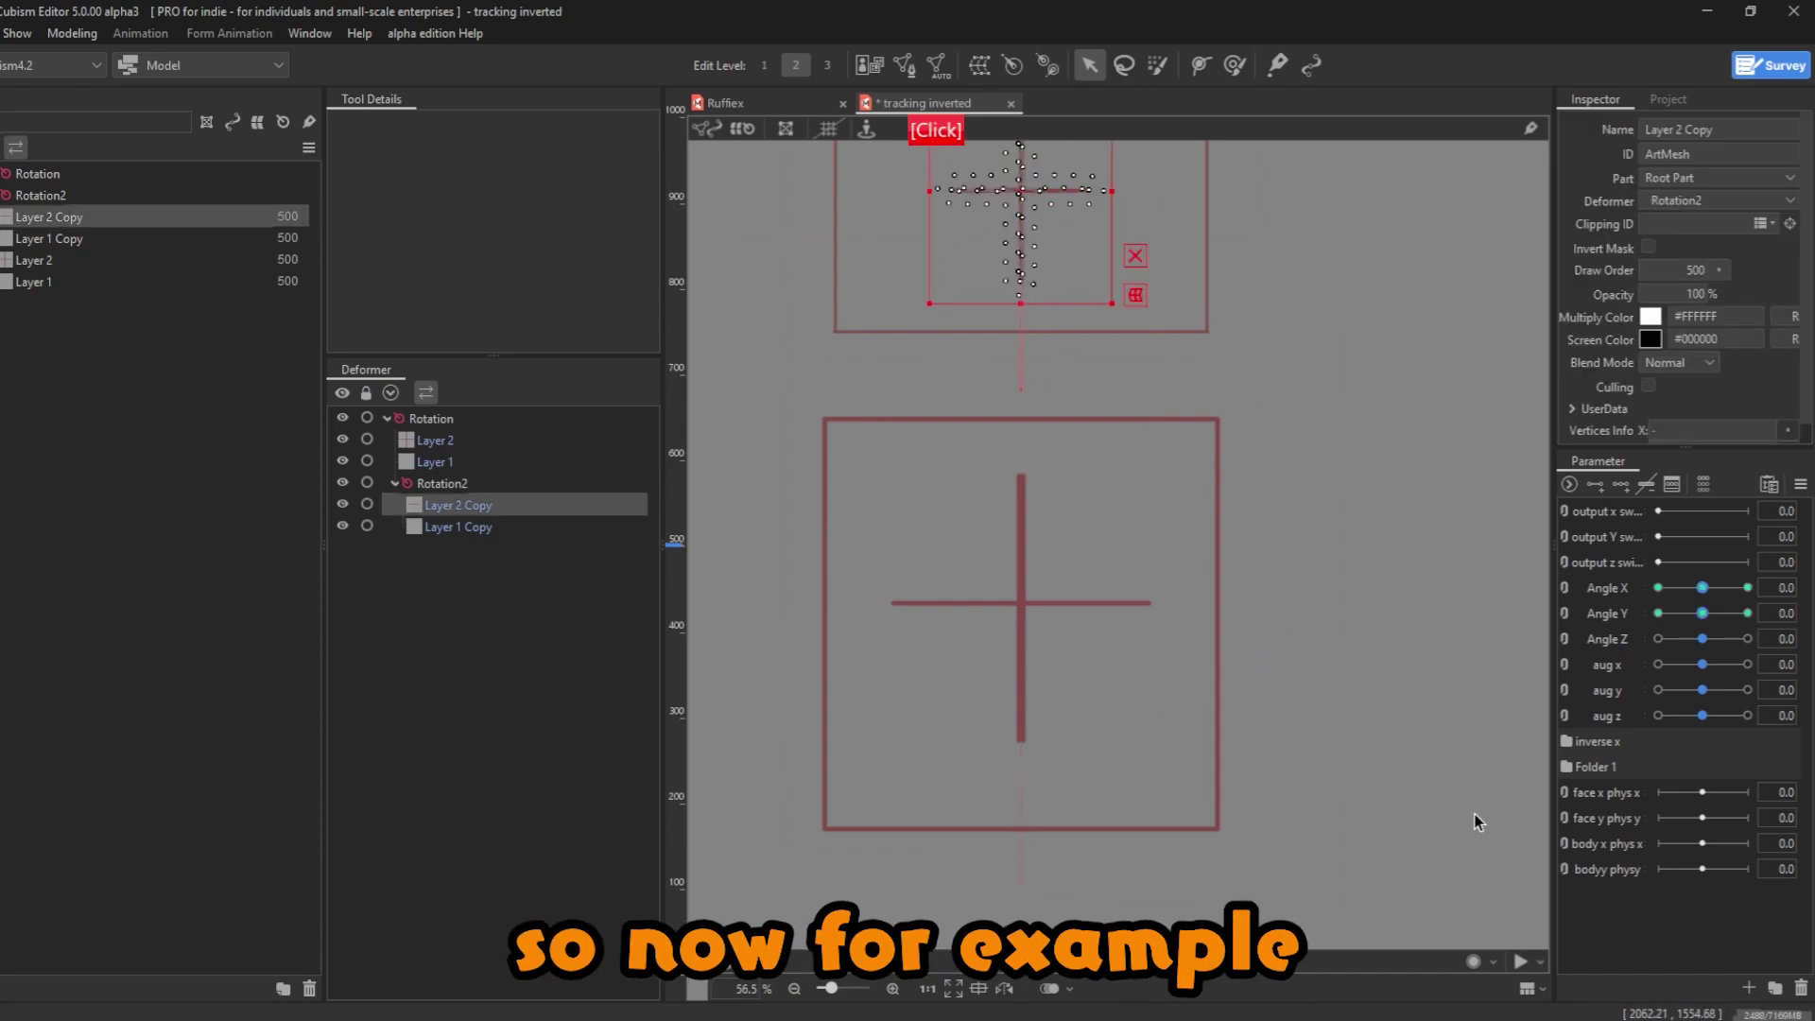
key("ctrl+shift+w")
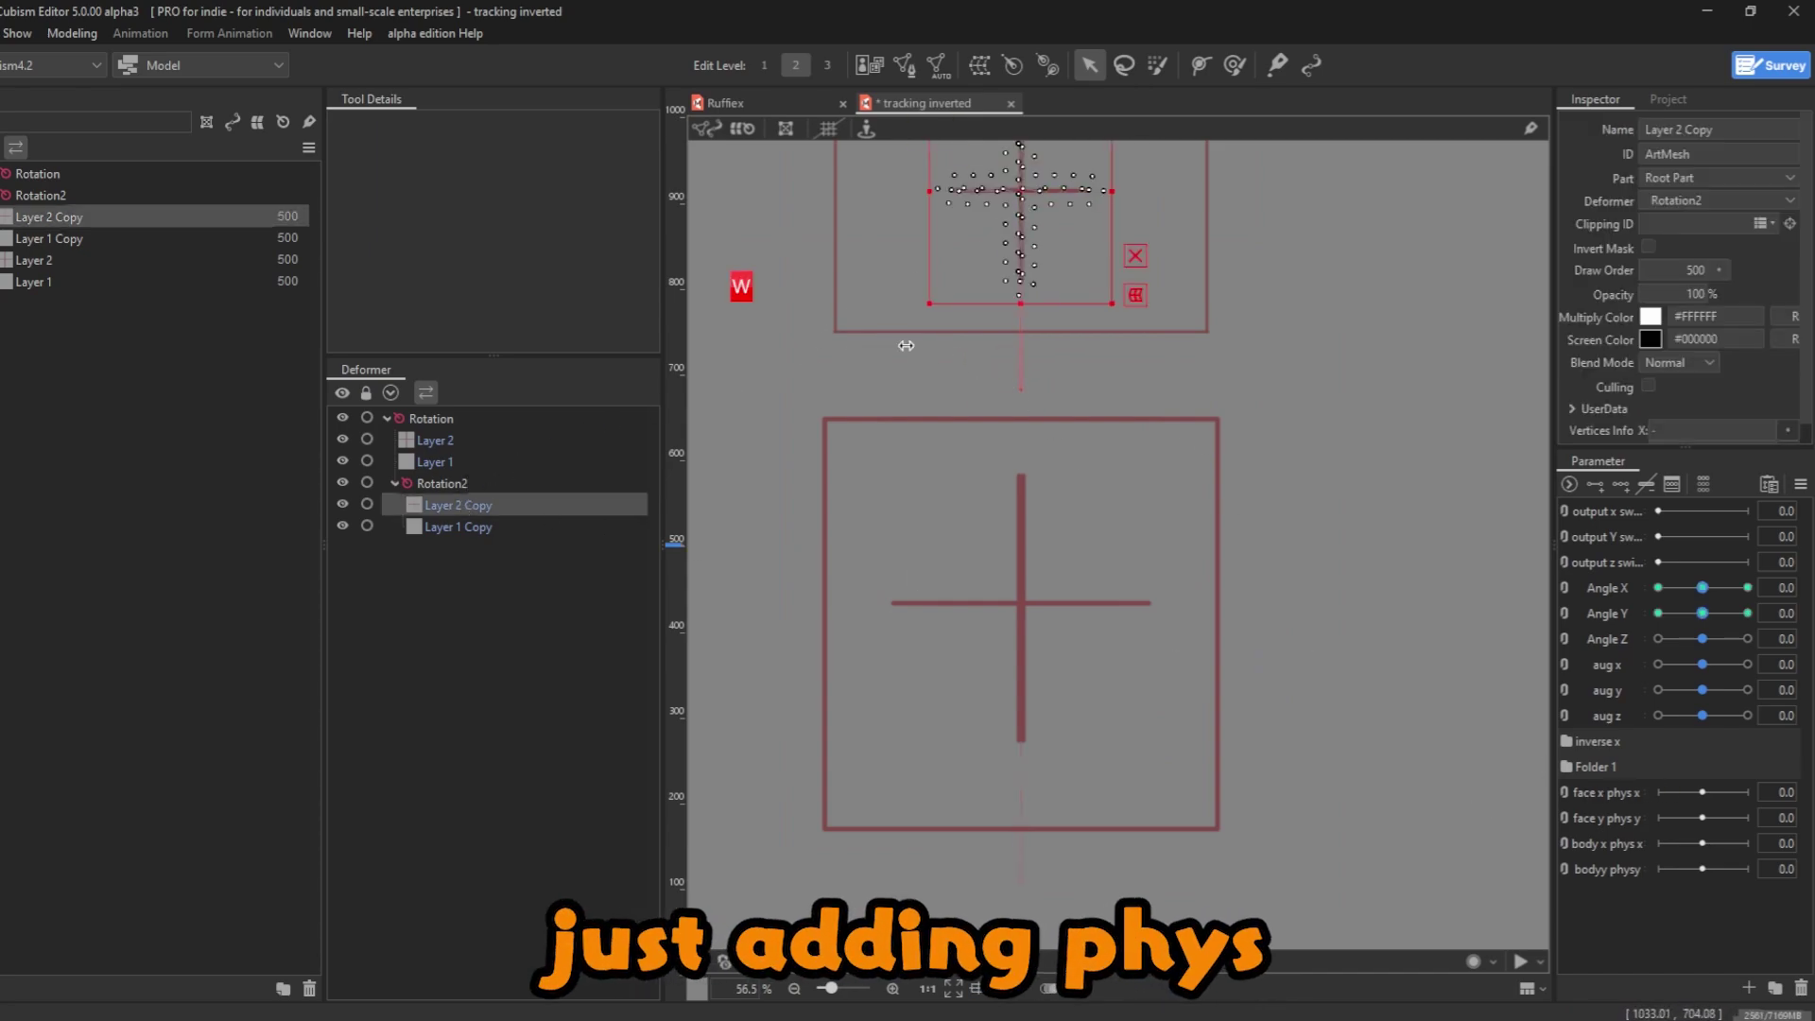
left_click_drag(1142, 394, 1176, 532)
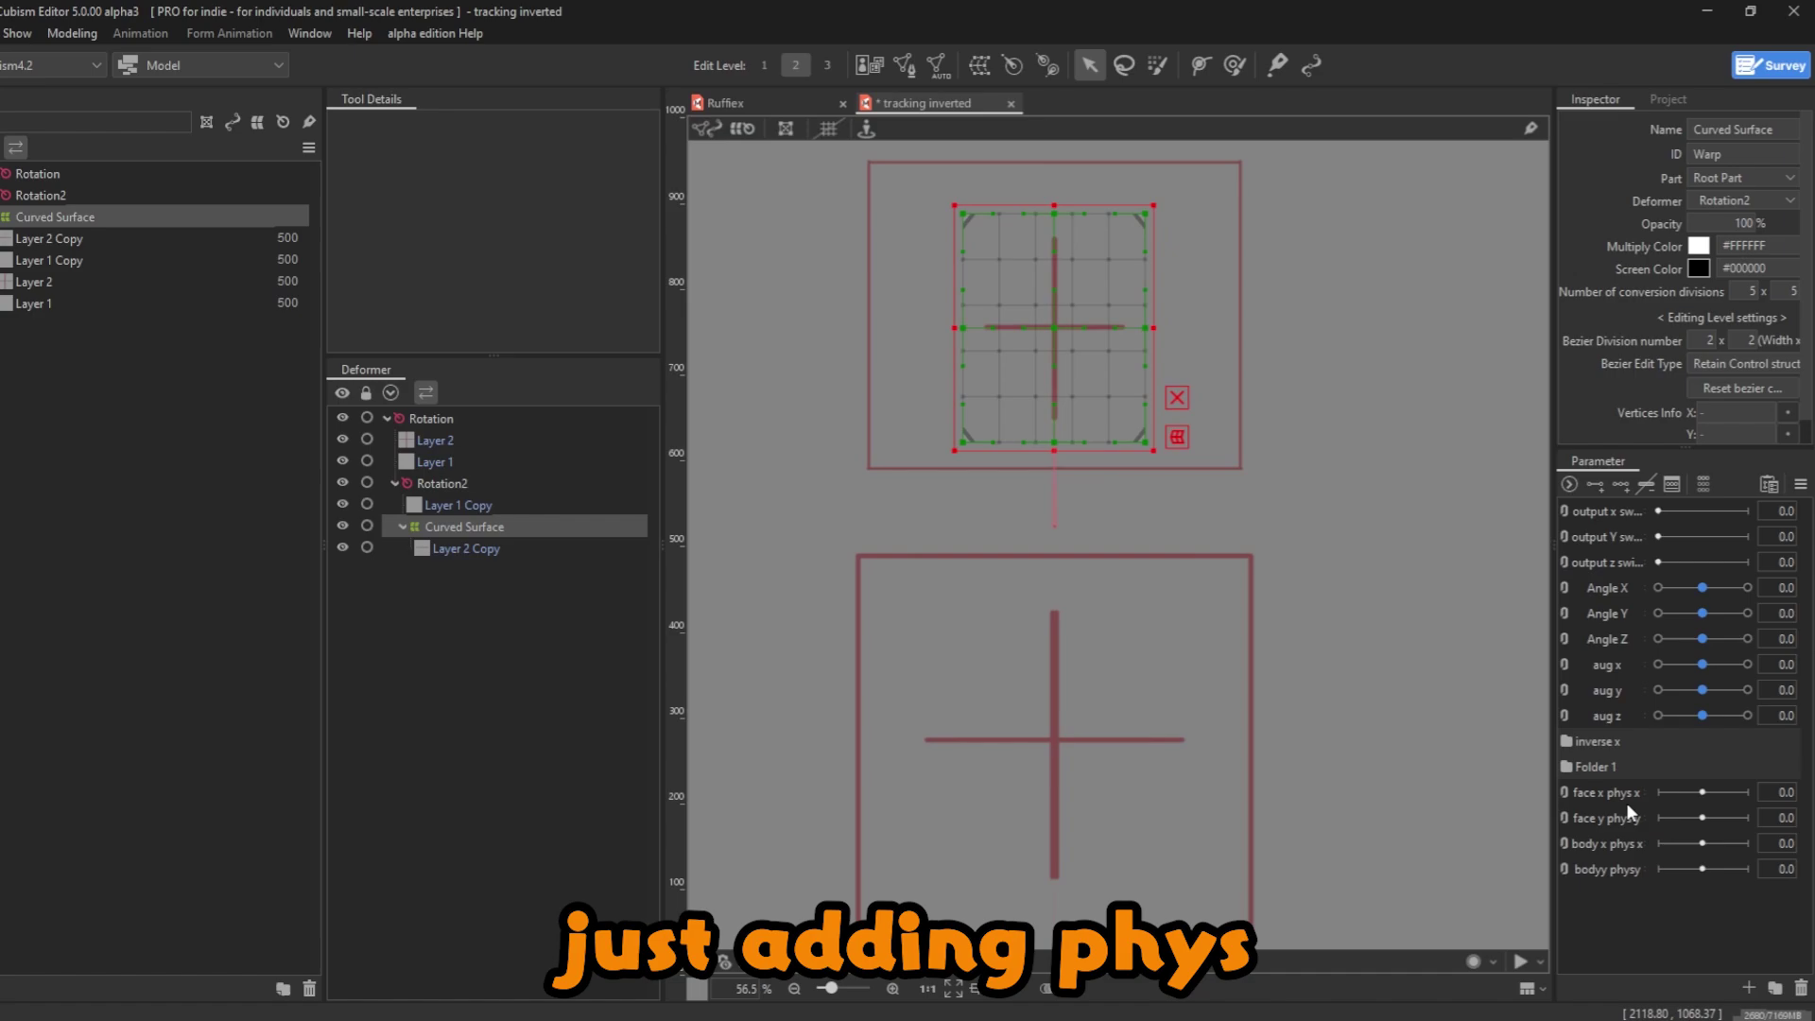
- Add three keyforms to face x phys x and bend the lower part of Layer 2 Copy's warp sideways at -30 with the deform brush
left_click(1670, 802)
left_click(1658, 792)
key("b")
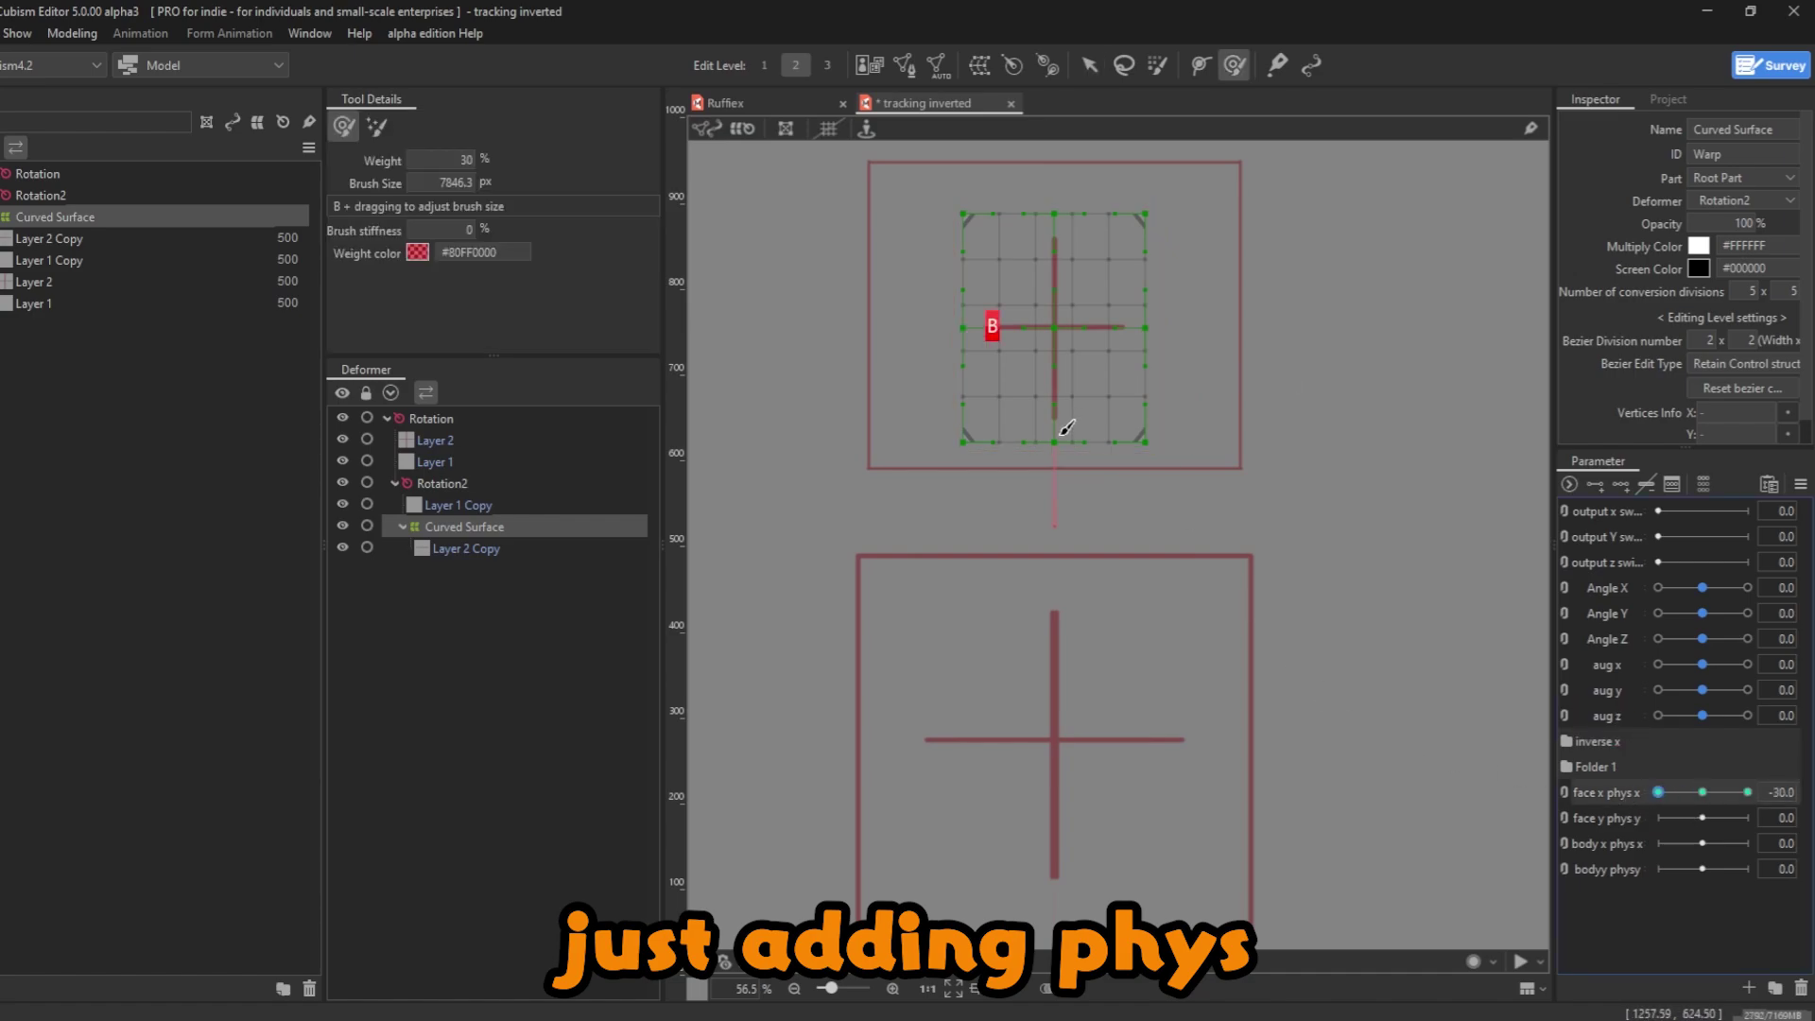
mouse_move(1066, 427)
left_mouse_down()
mouse_move(1059, 461)
mouse_move(1021, 251)
left_mouse_up()
left_click(1084, 185, "shift")
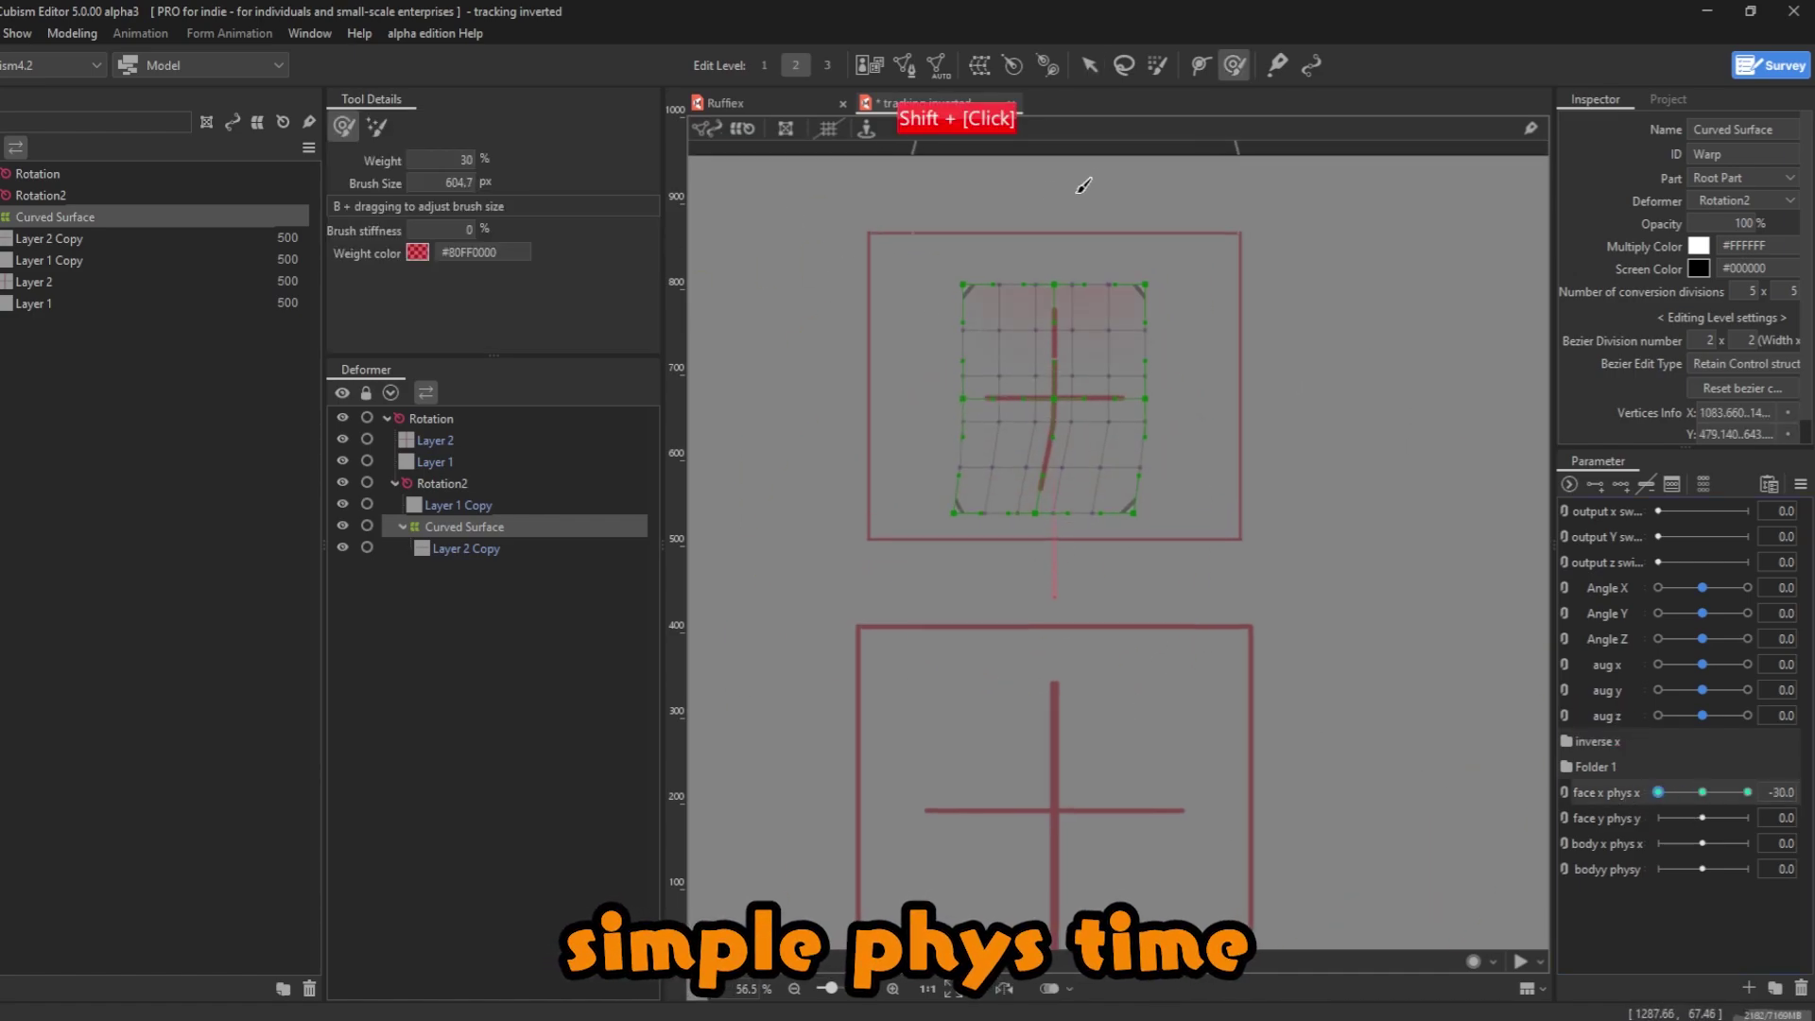
left_click(1703, 792)
- Add three keyforms to face y phys y and bend the sides of Layer 2 Copy's warp vertically at -30 and 30
right_click(1703, 817)
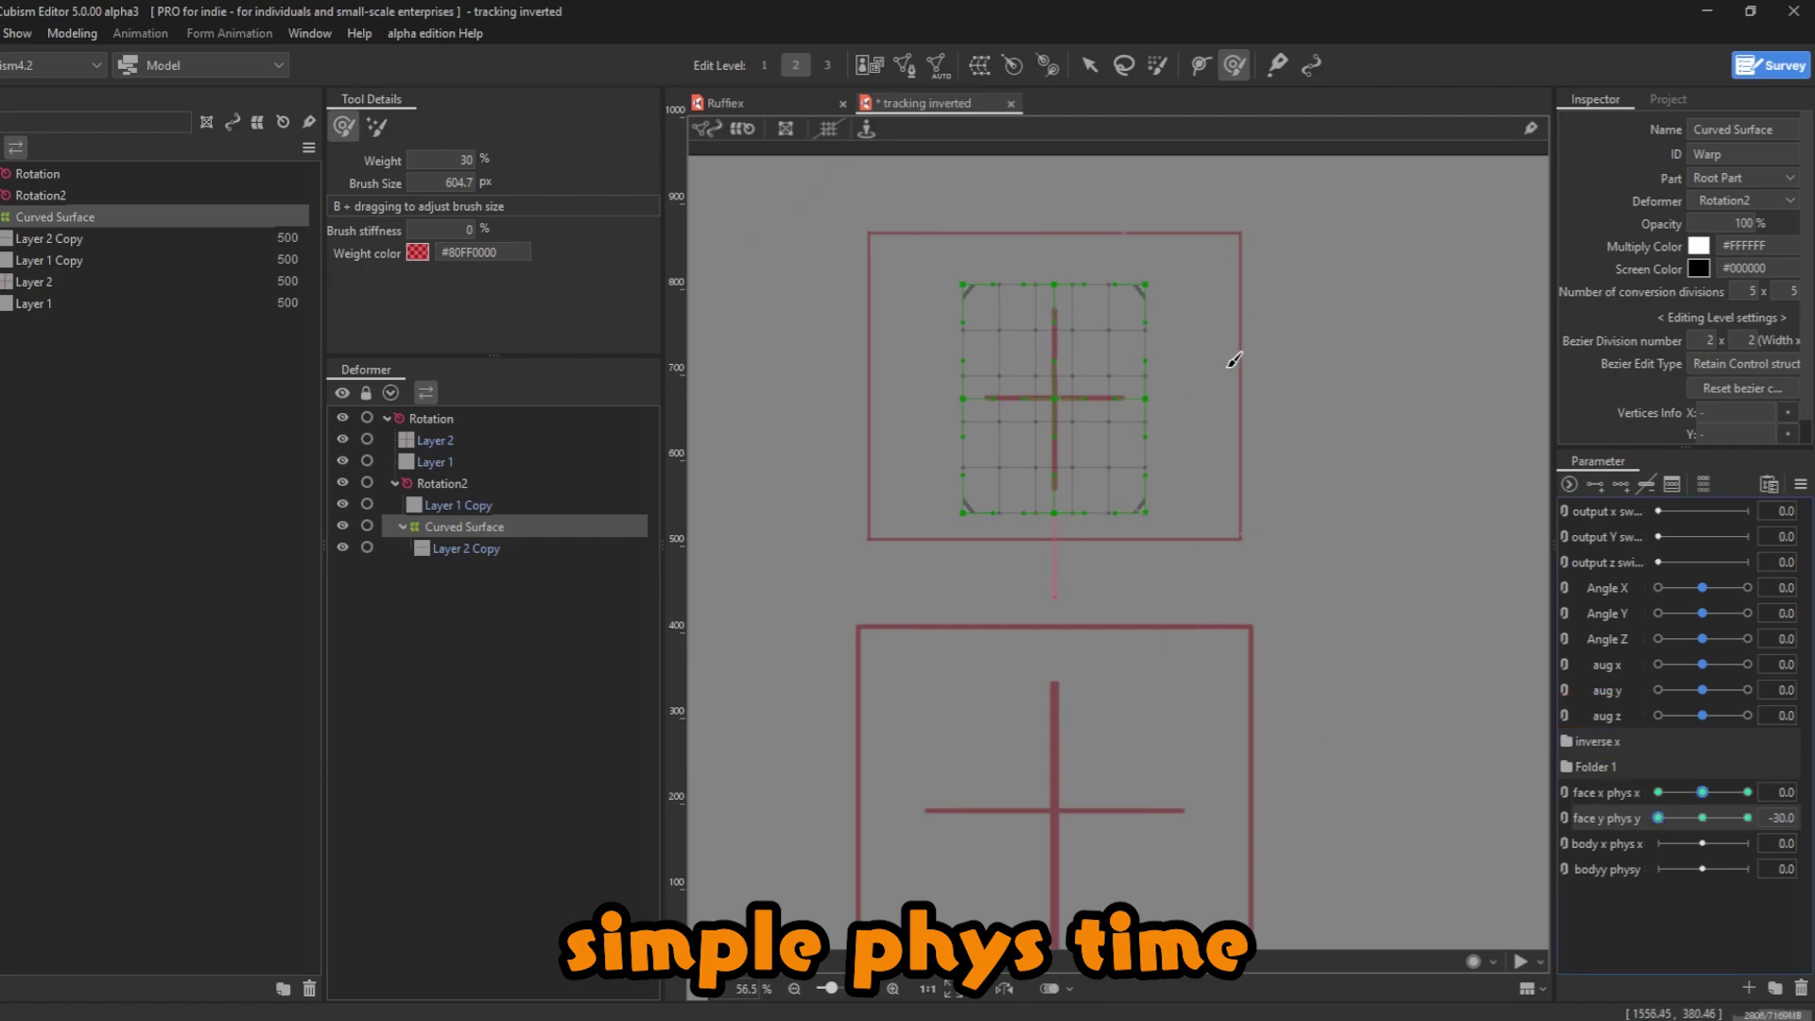
left_click_drag(1234, 359, 993, 365)
left_click(1747, 818)
mouse_move(1163, 332)
left_mouse_down()
mouse_move(852, 369)
mouse_move(851, 333)
left_mouse_up()
left_click(1236, 605)
left_click(1703, 818)
- Link face x phys x with face y phys y, and put Layer 2 in a warp deformer under Rotation
left_click(1565, 792)
mouse_move(1703, 825)
left_mouse_down()
mouse_move(1528, 854)
mouse_move(1751, 833)
left_mouse_up()
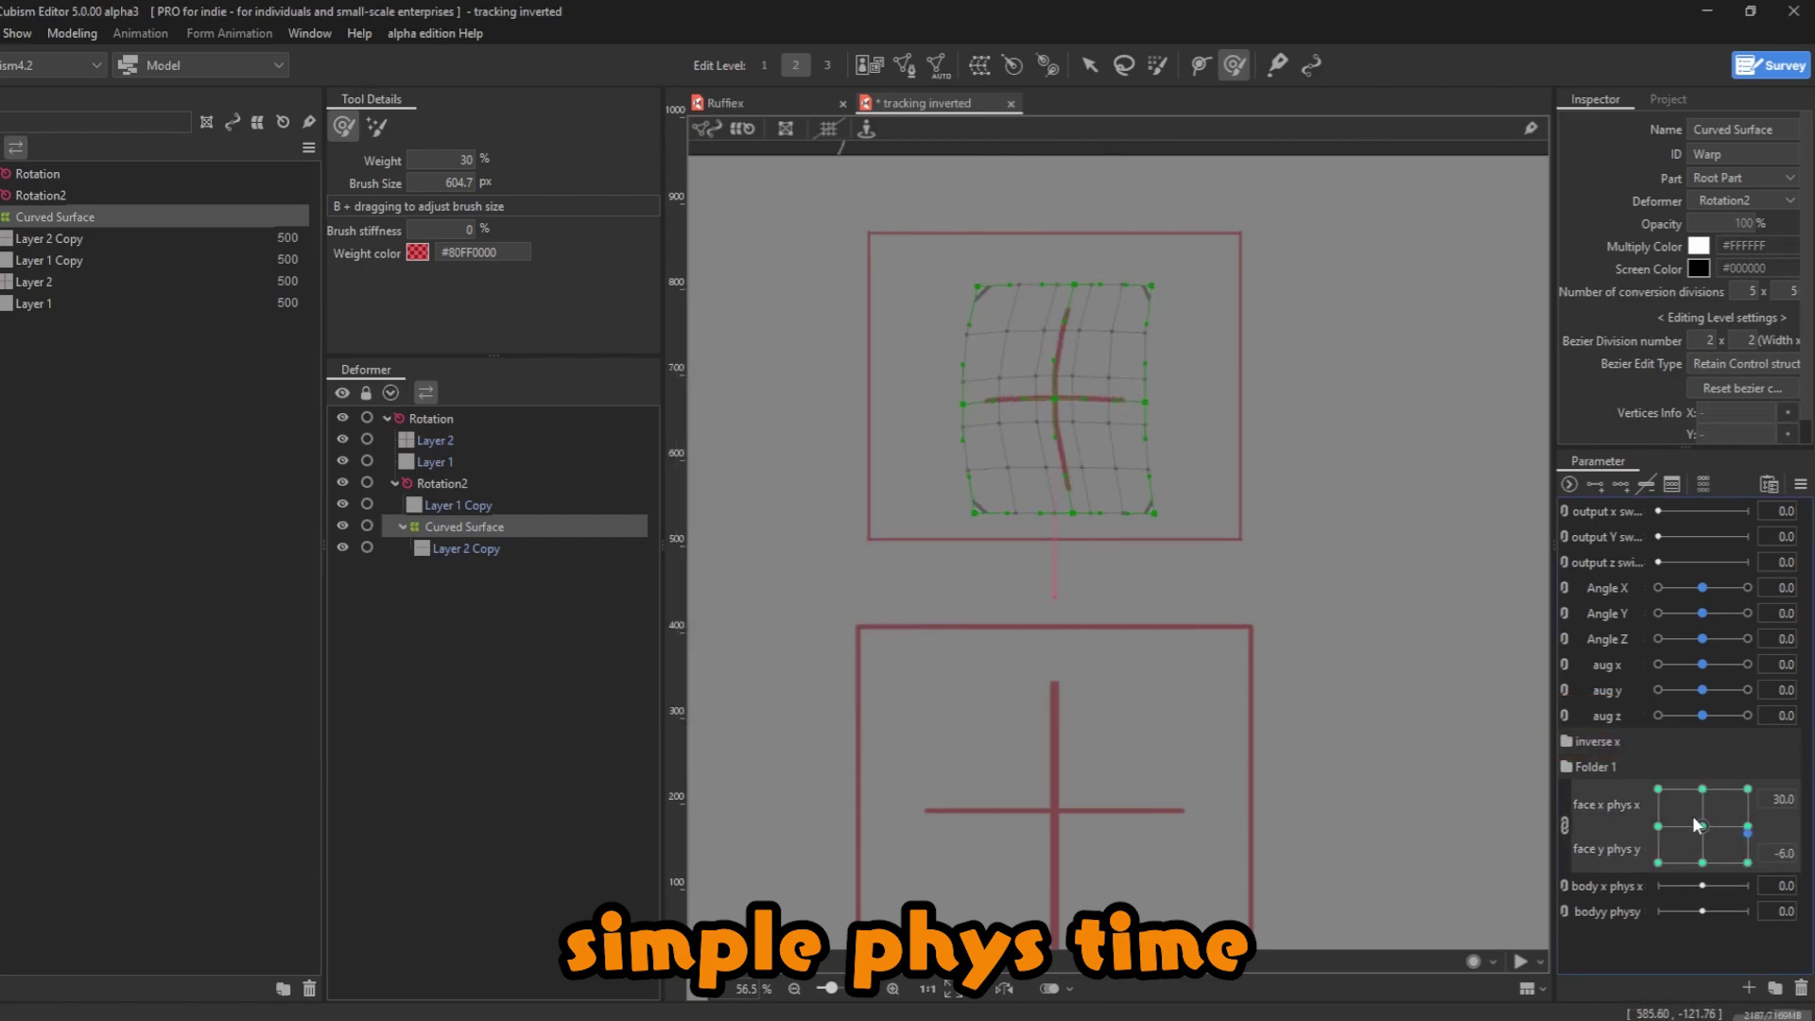
key("ctrl+z")
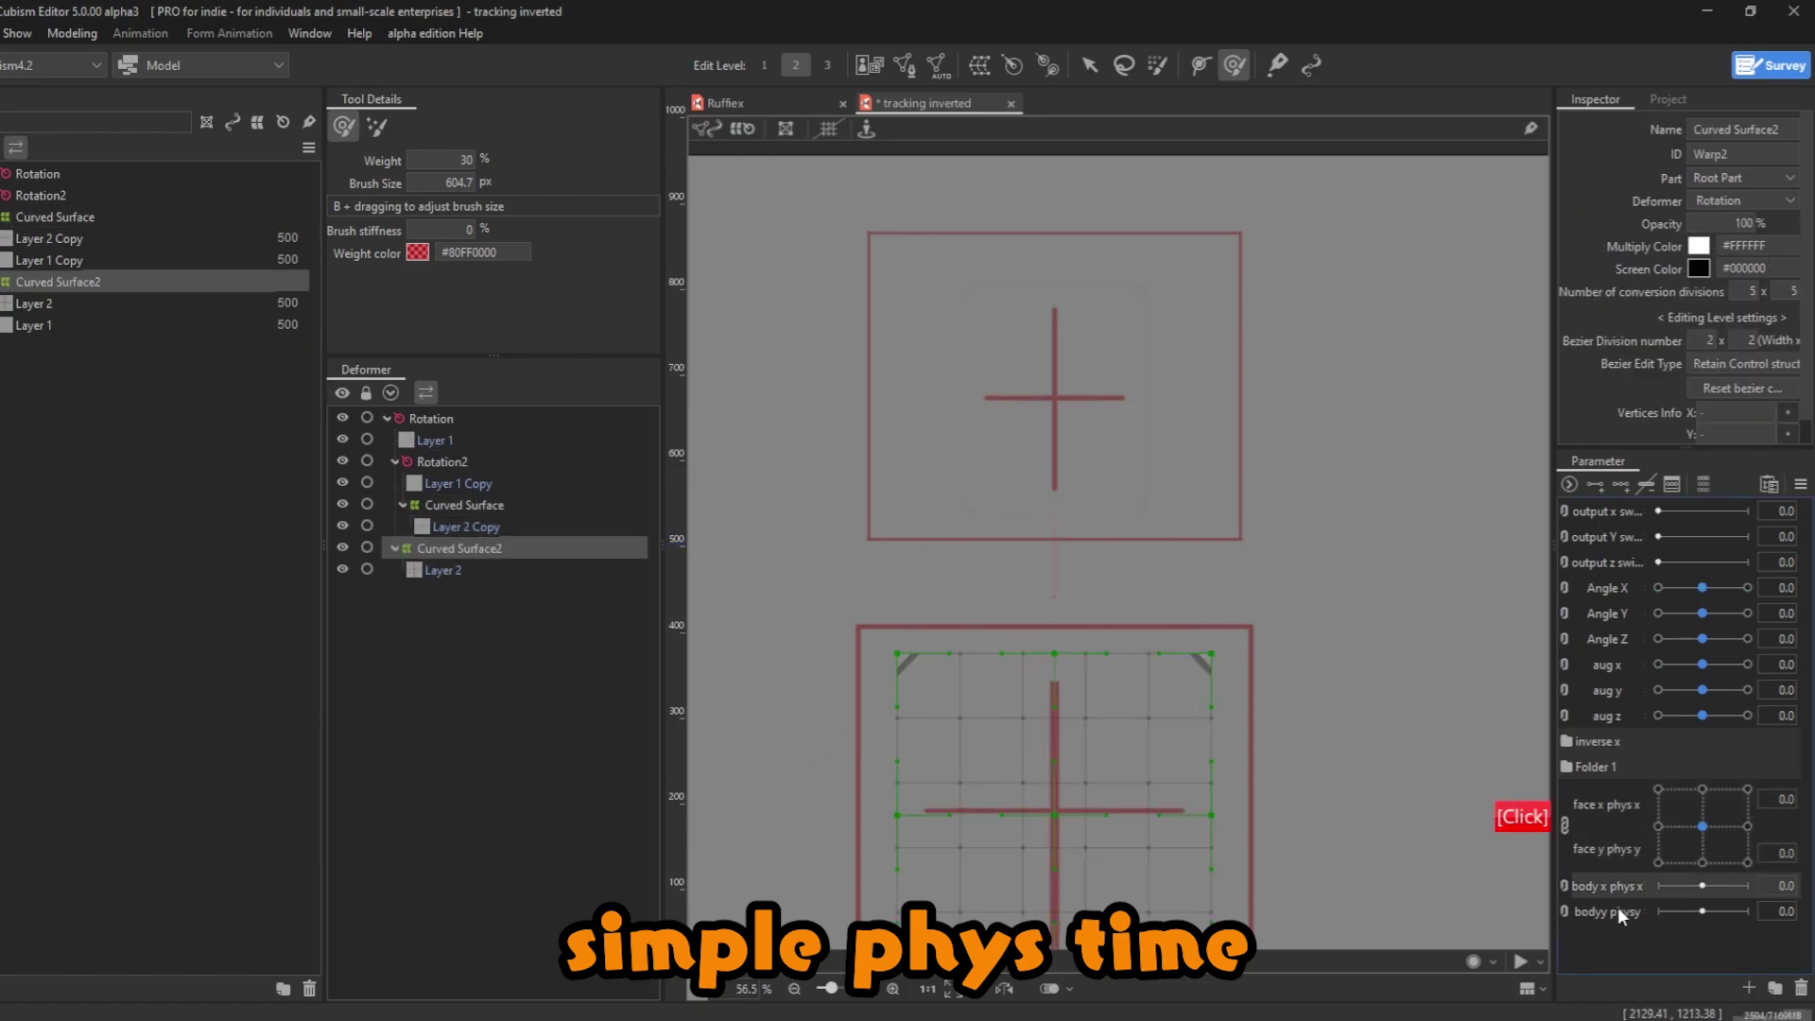
- Add keyforms to body x phys x and bodyy physy, bending the sides of Layer 2's warp down at bodyy physy -30 and up at 30
left_click_drag(1658, 885, 1703, 886)
left_click_drag(1703, 911, 1658, 911)
left_click_drag(1314, 604, 1293, 771)
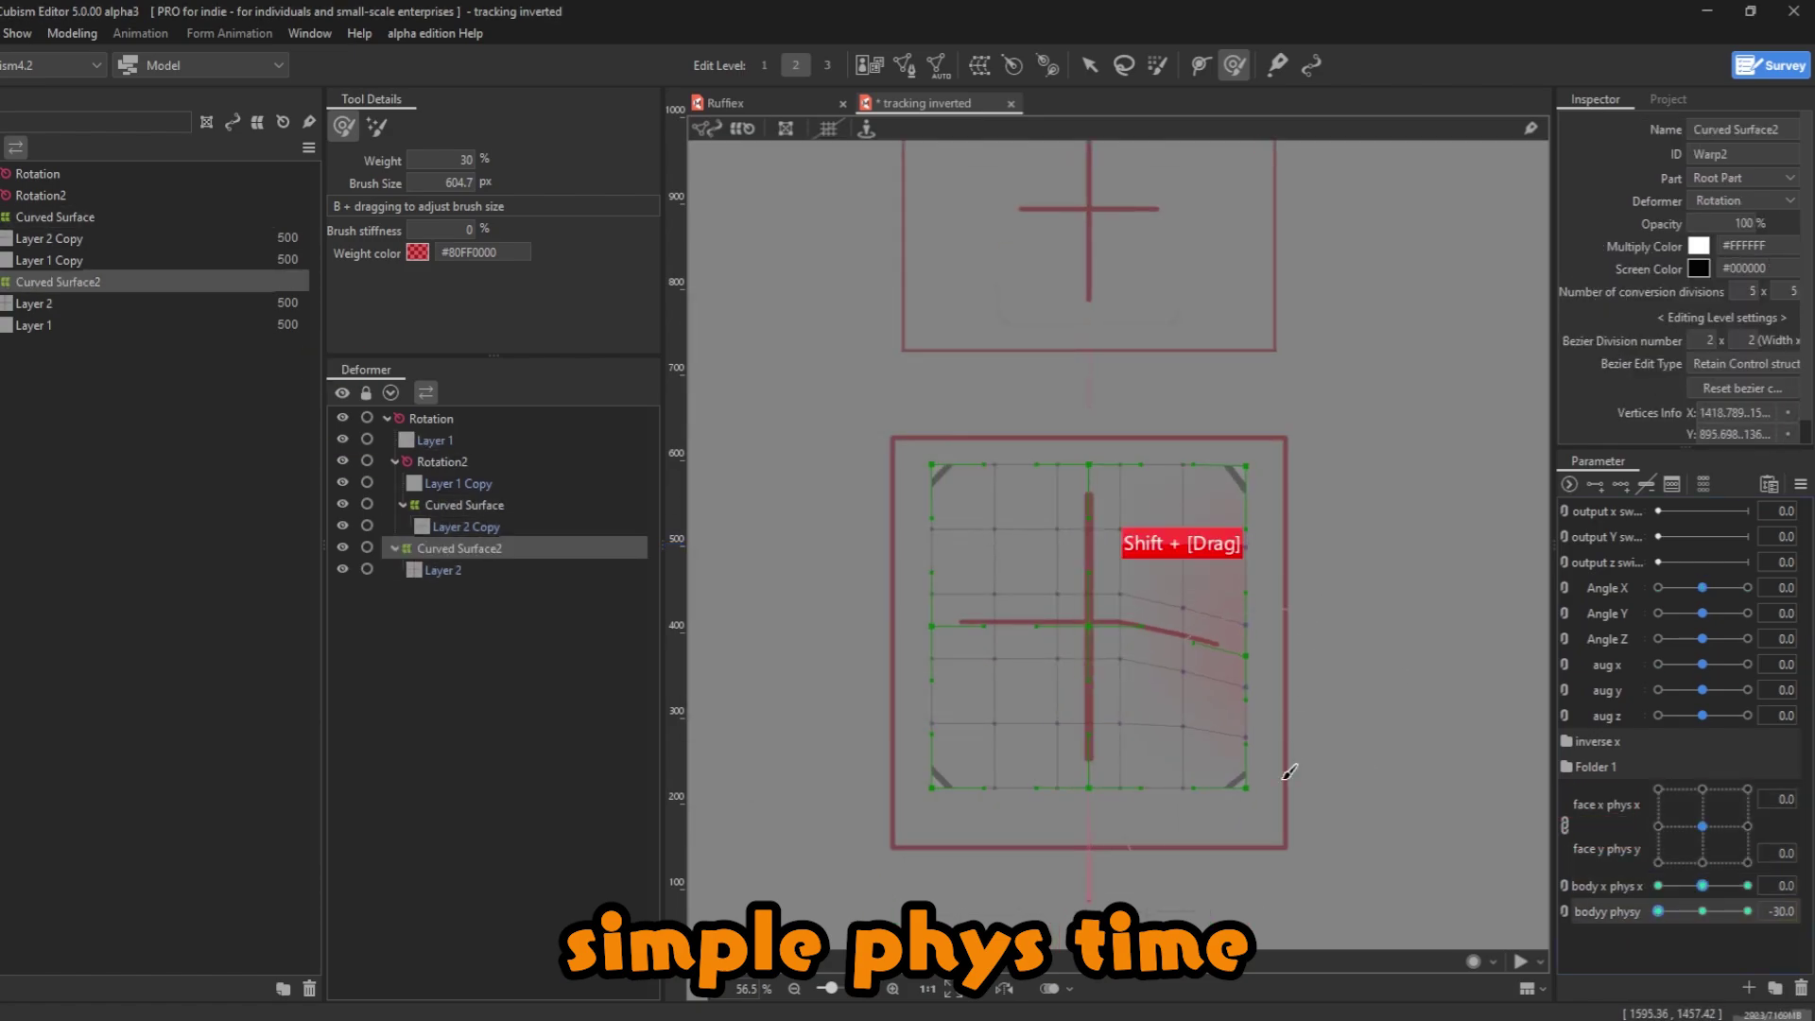
left_click_drag(903, 607, 903, 761)
left_click_drag(1658, 911, 1748, 911)
left_click_drag(1314, 619, 1314, 472)
- Add a physics group named face x phys and give it one pendulum
key("ctrl+Return")
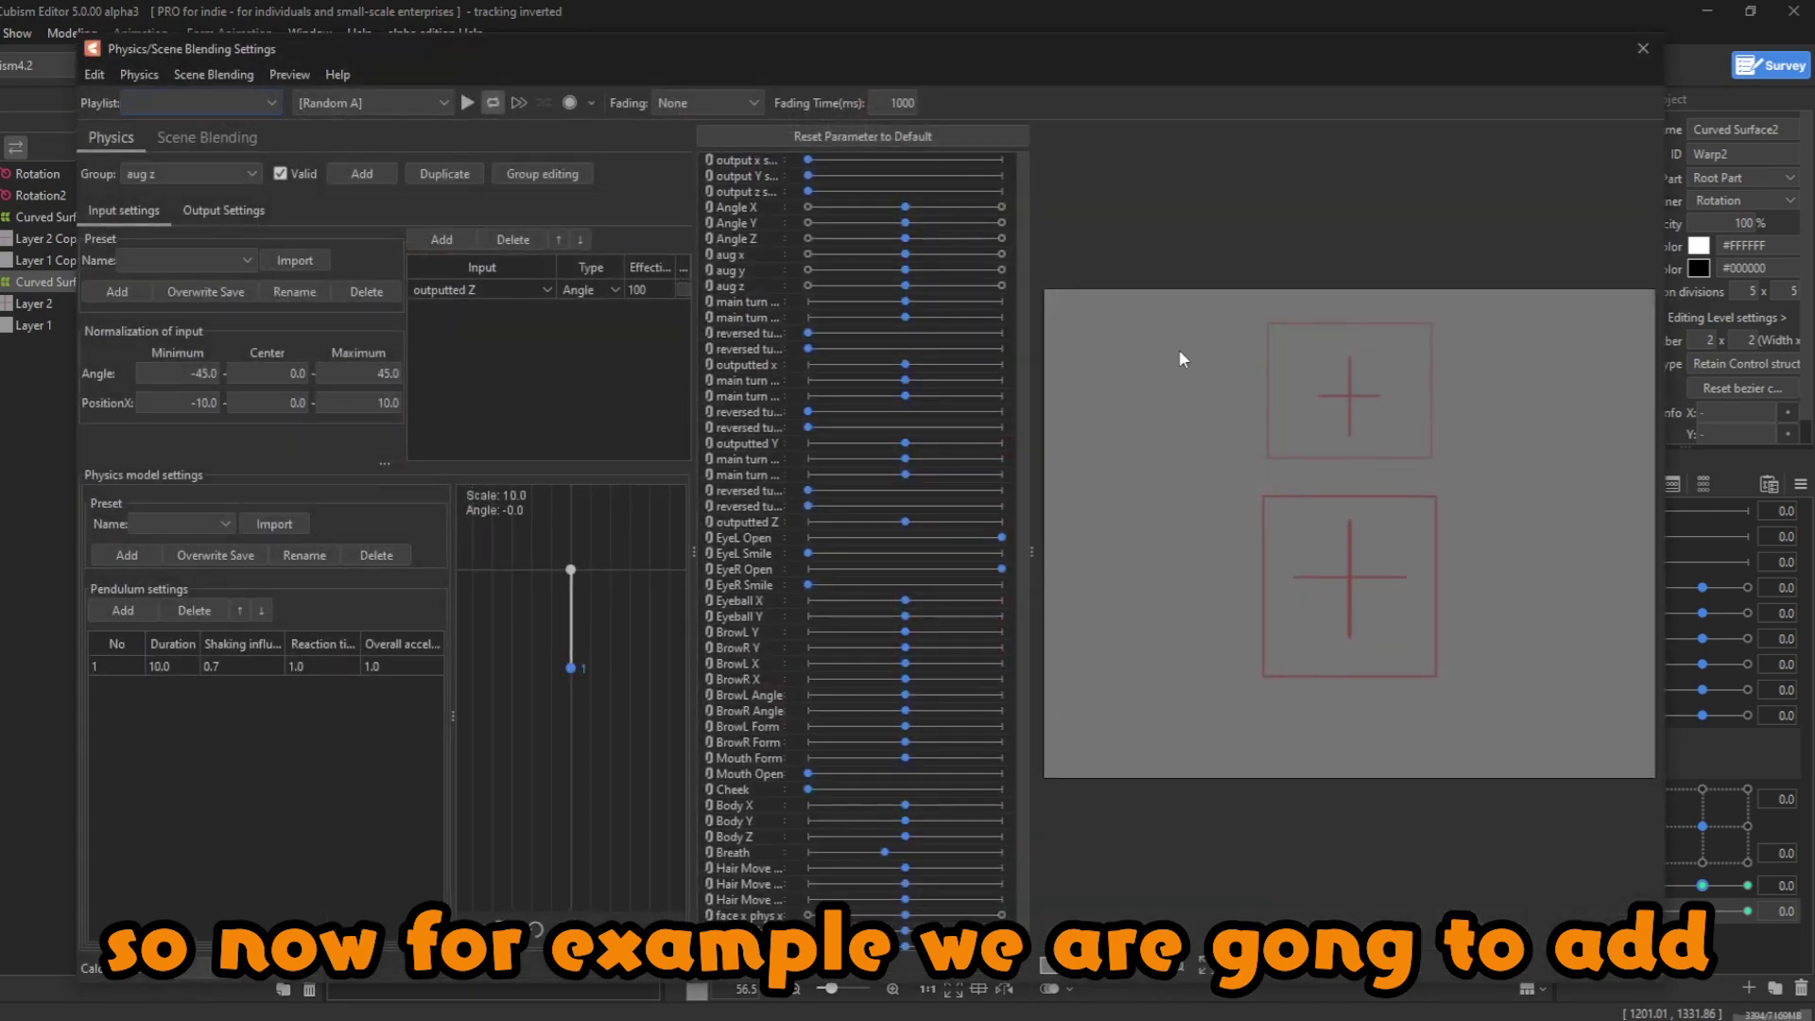
left_click(368, 174)
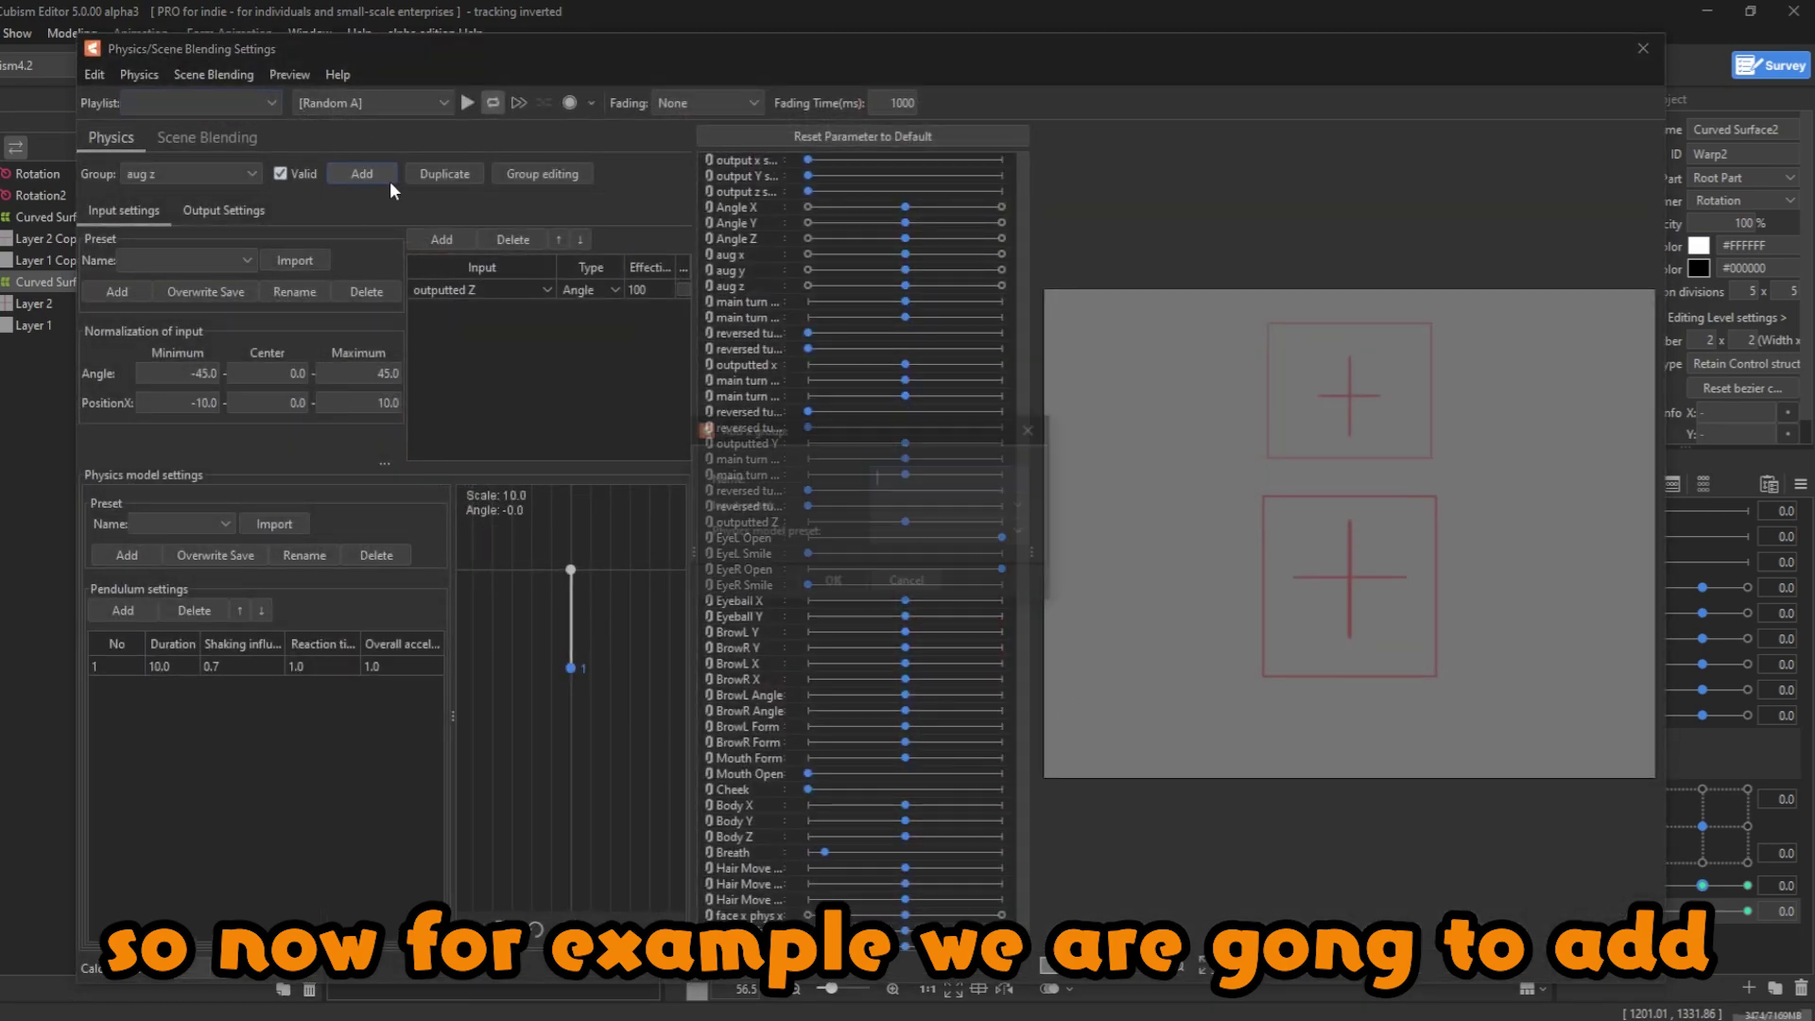
type("face x phys")
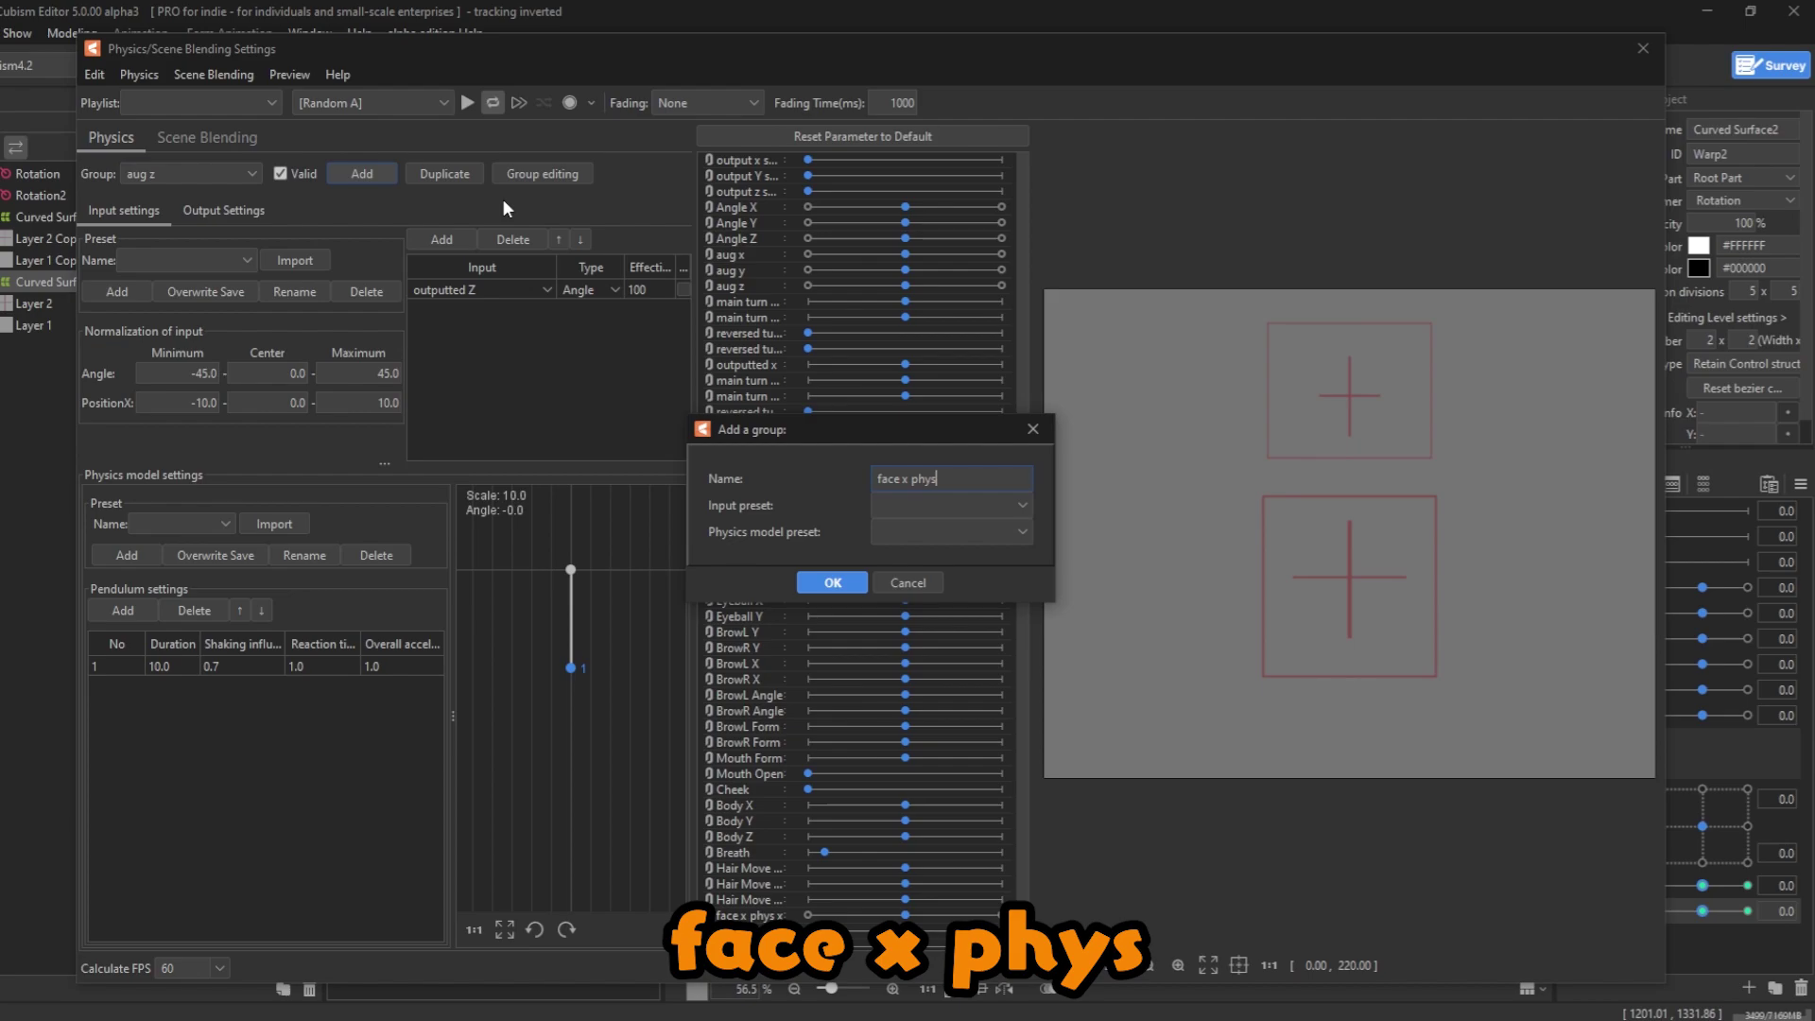
key("Return")
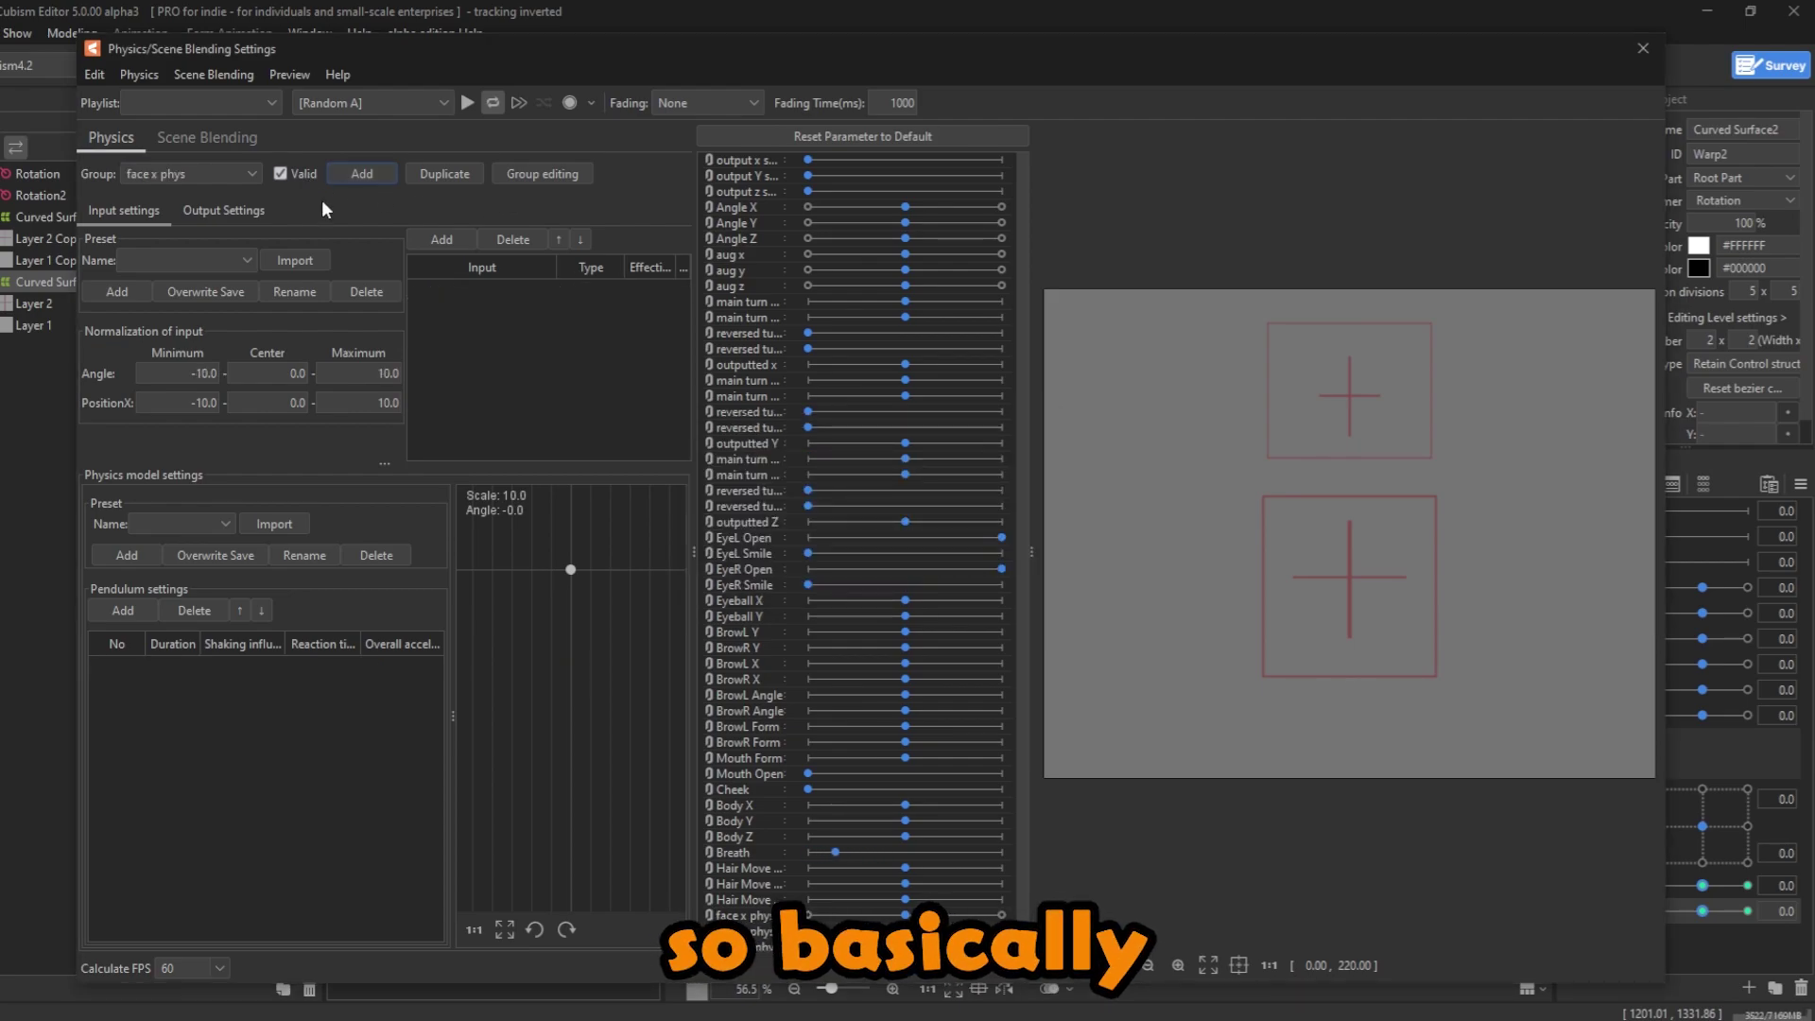
left_click(136, 288)
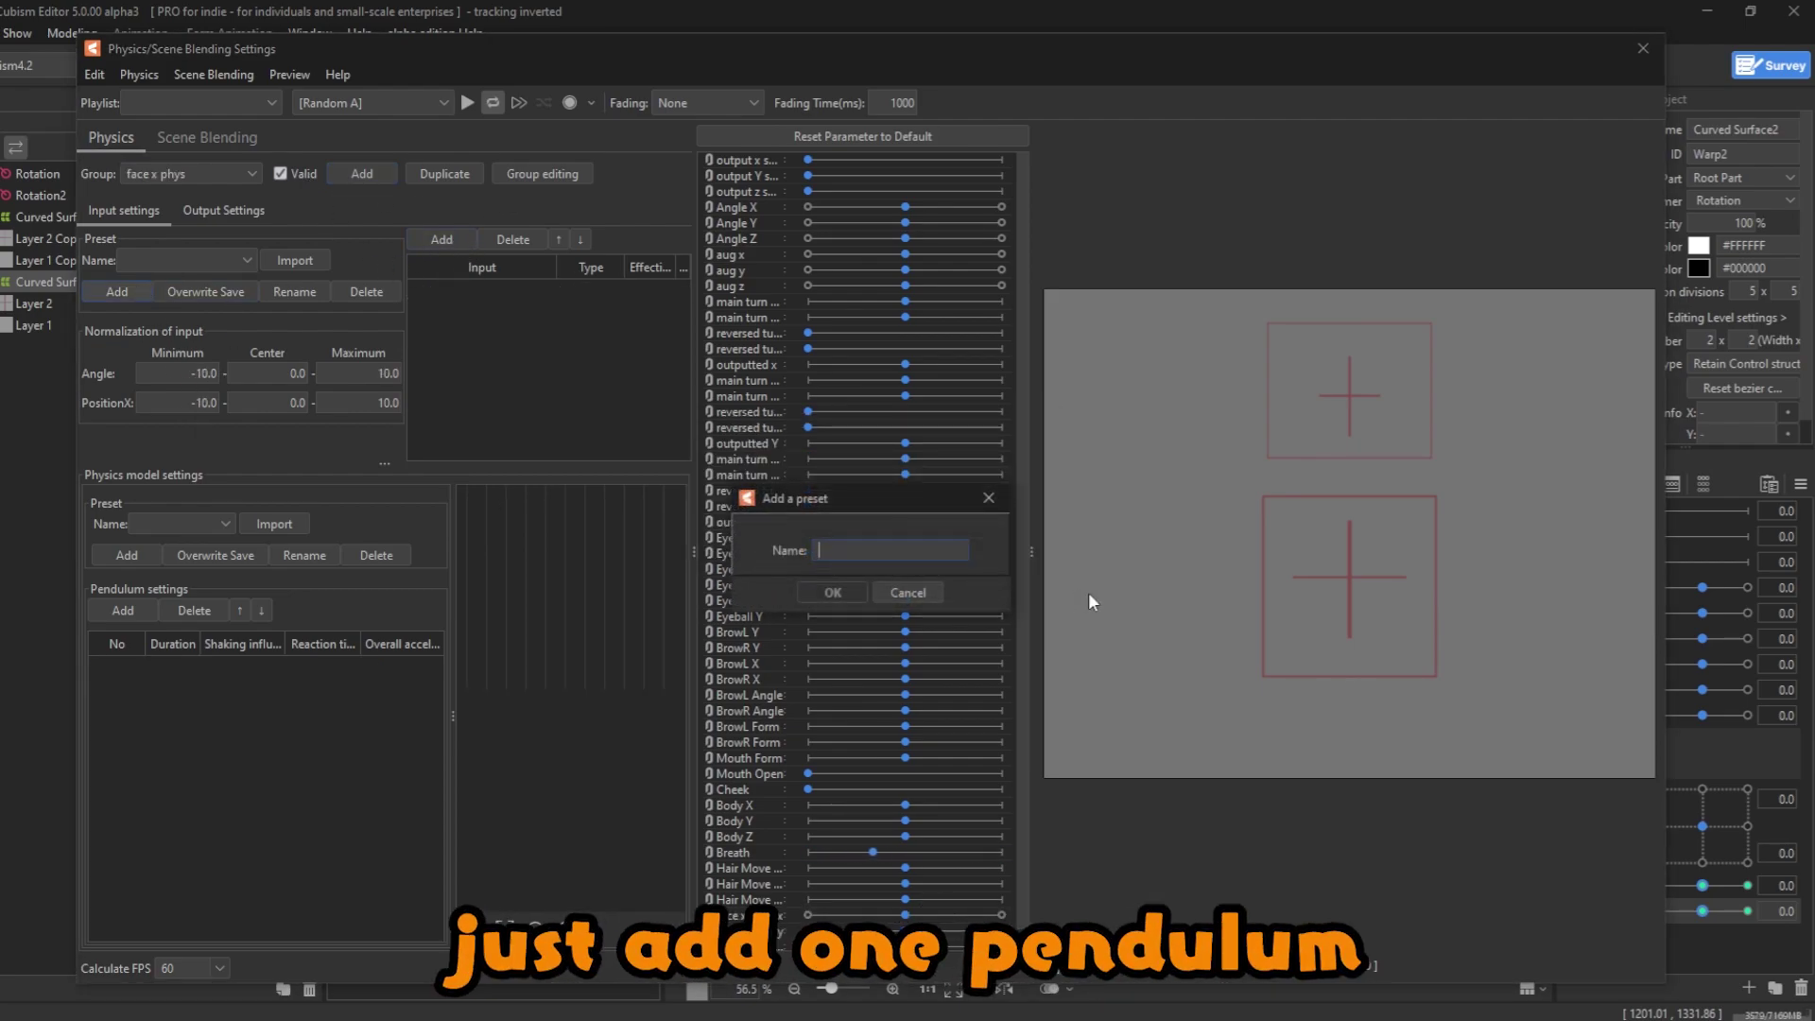
left_click(909, 593)
left_click(123, 611)
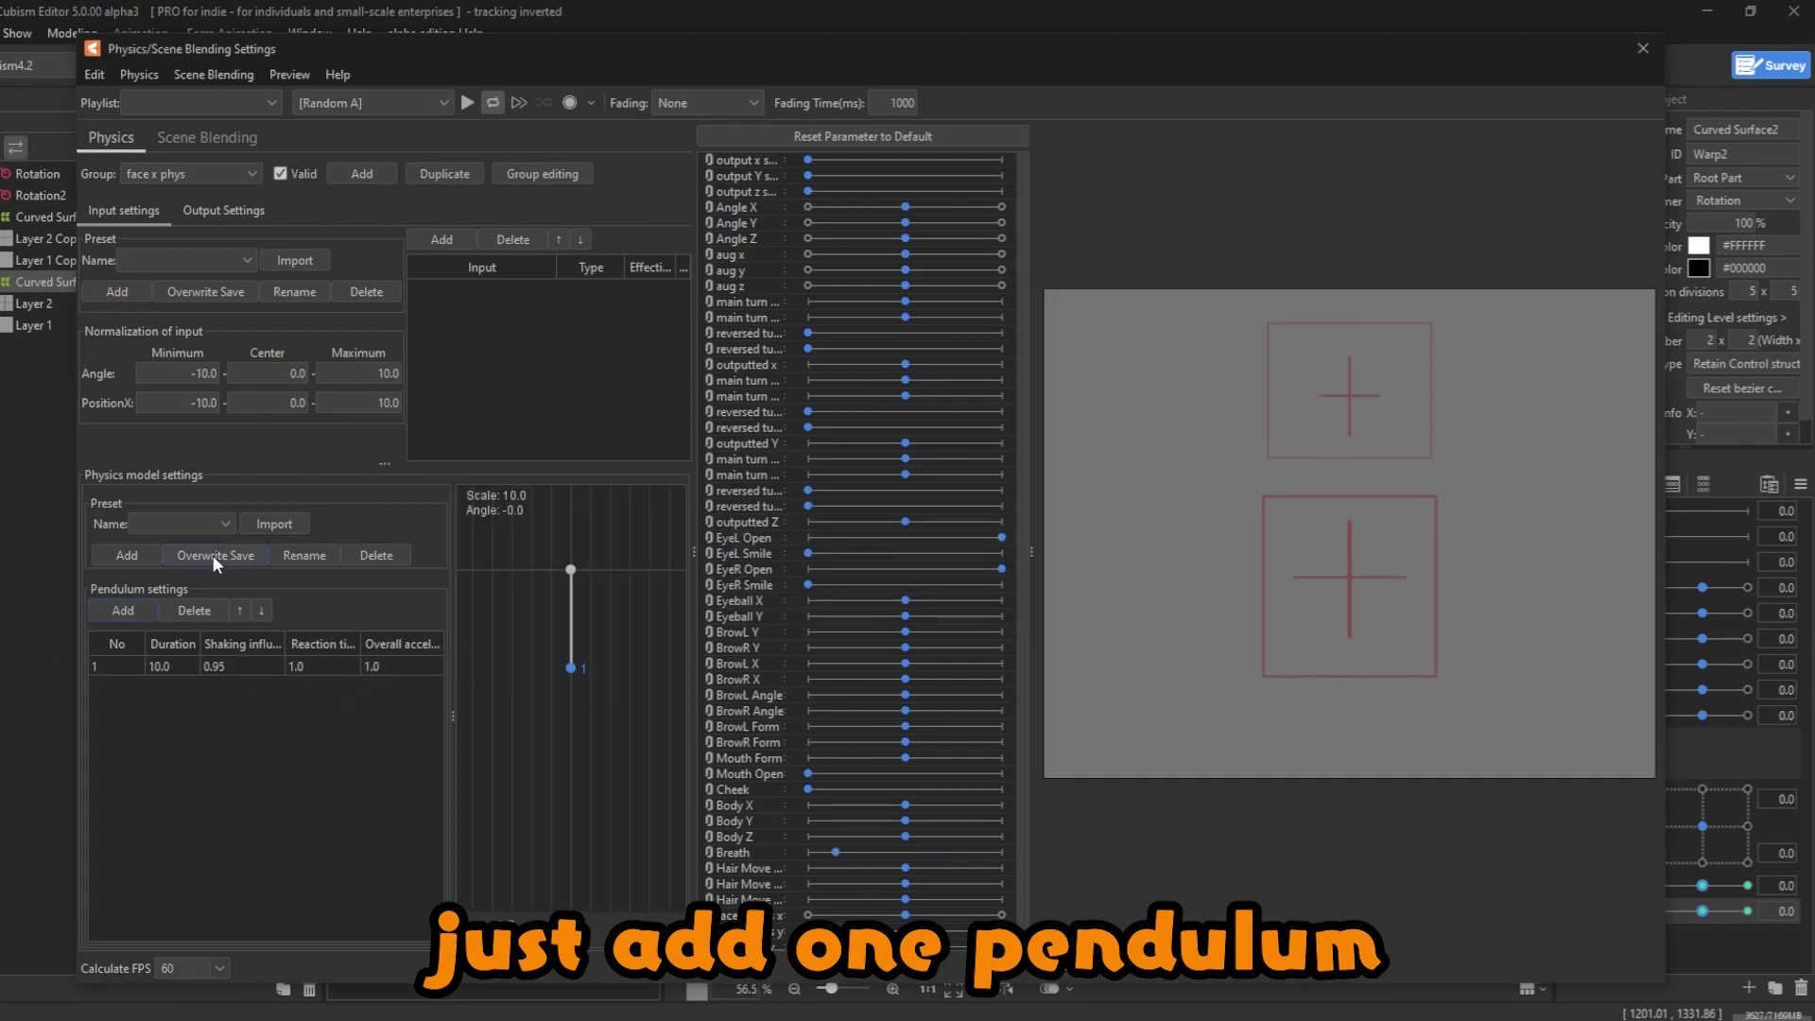
- Add Angle X as the face x phys group's input with the Position X type
left_click(448, 239)
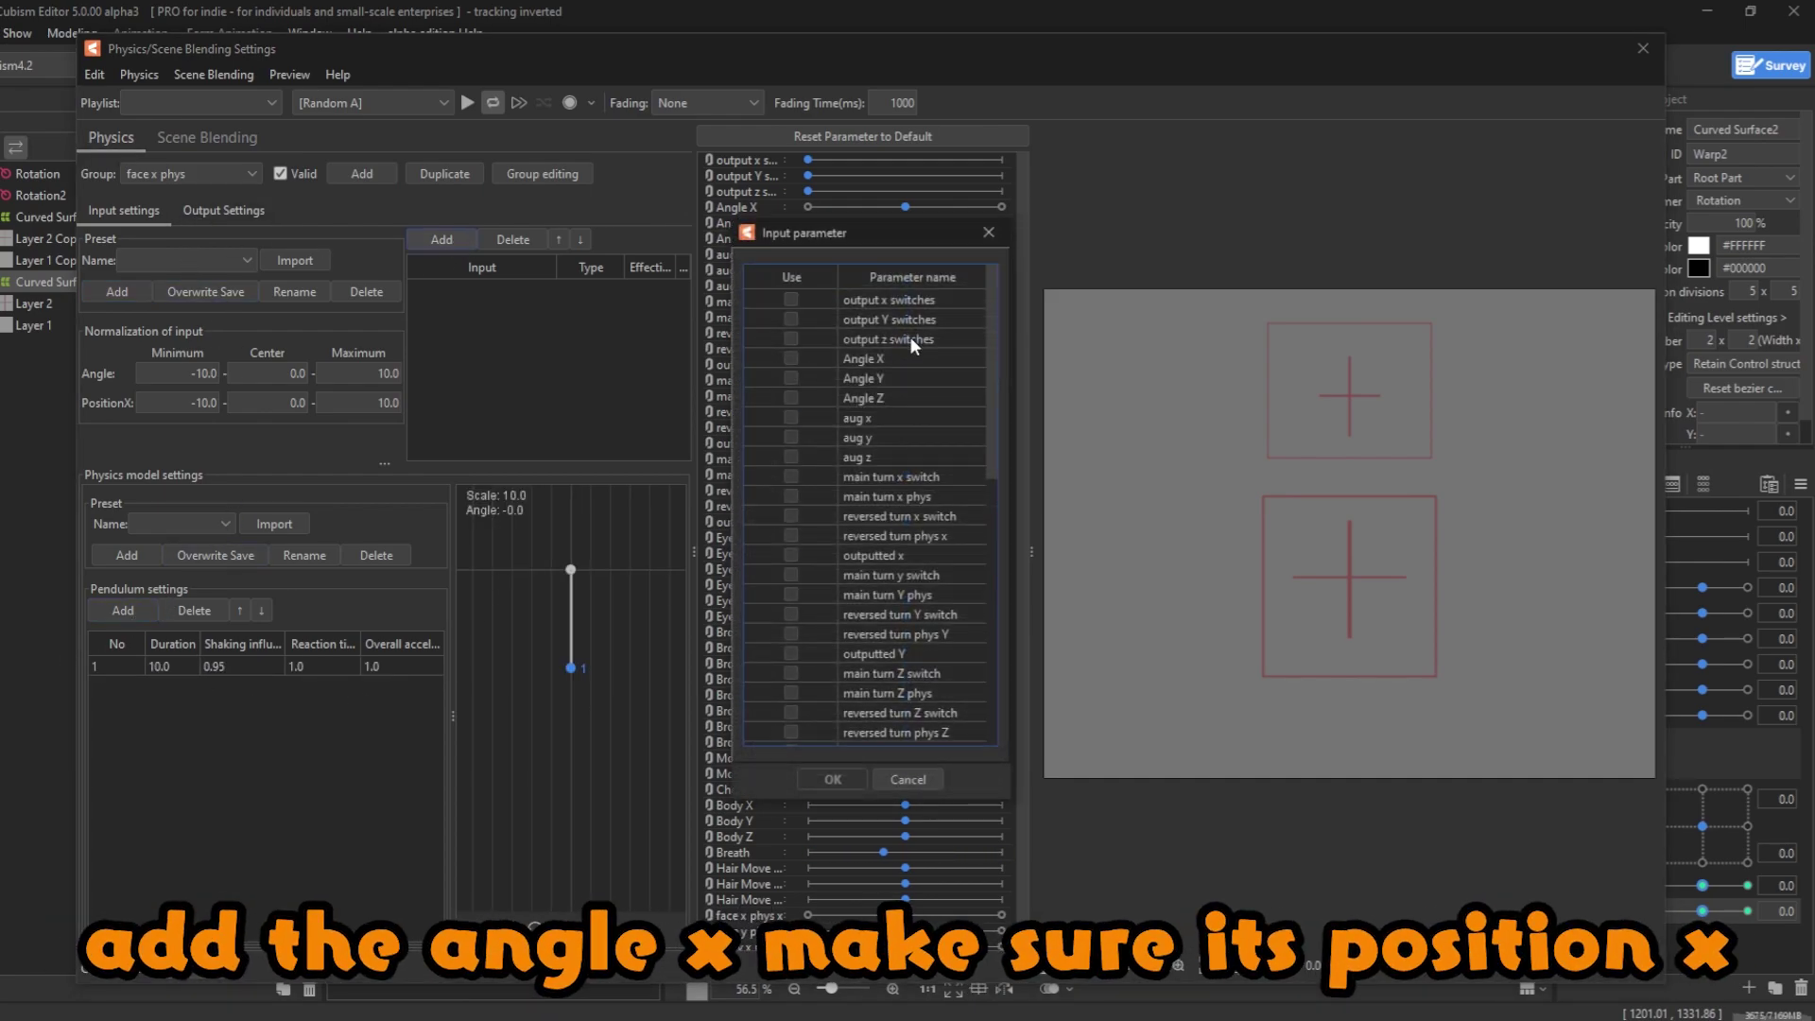
left_click(793, 359)
left_click(832, 780)
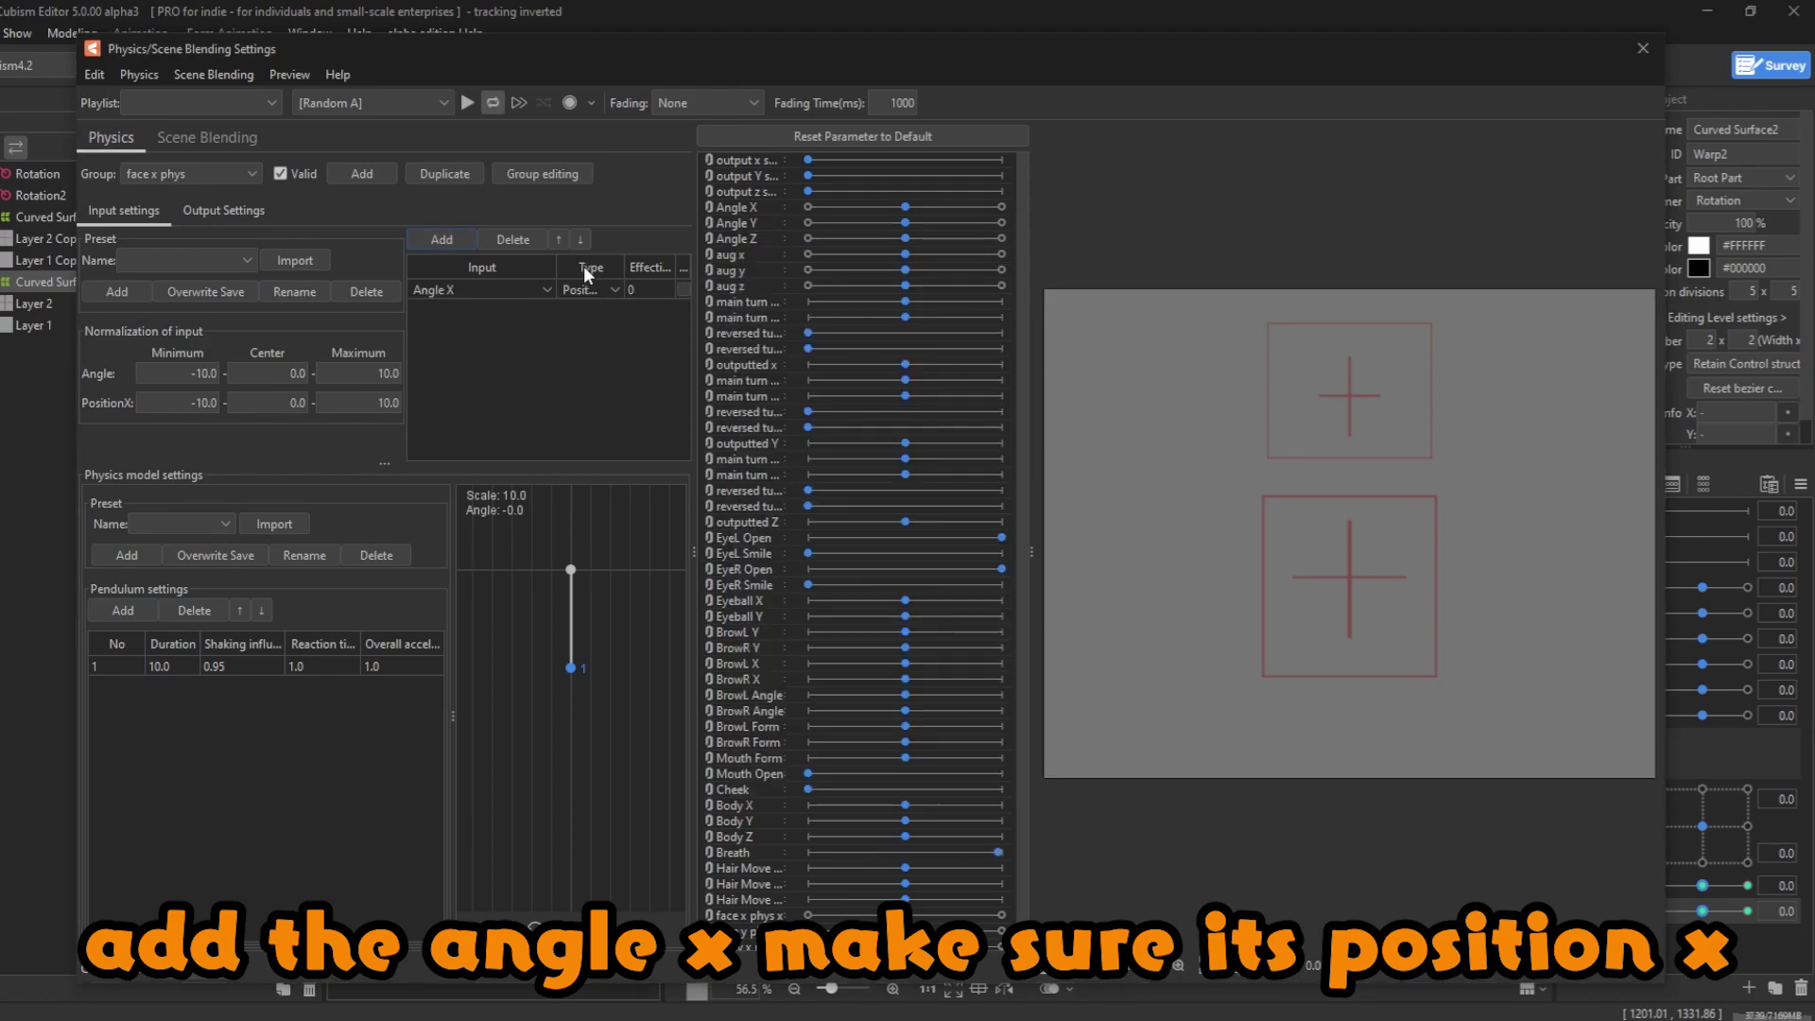
- Add the face x phys x parameter as the output of the face x phys group
left_click(198, 218)
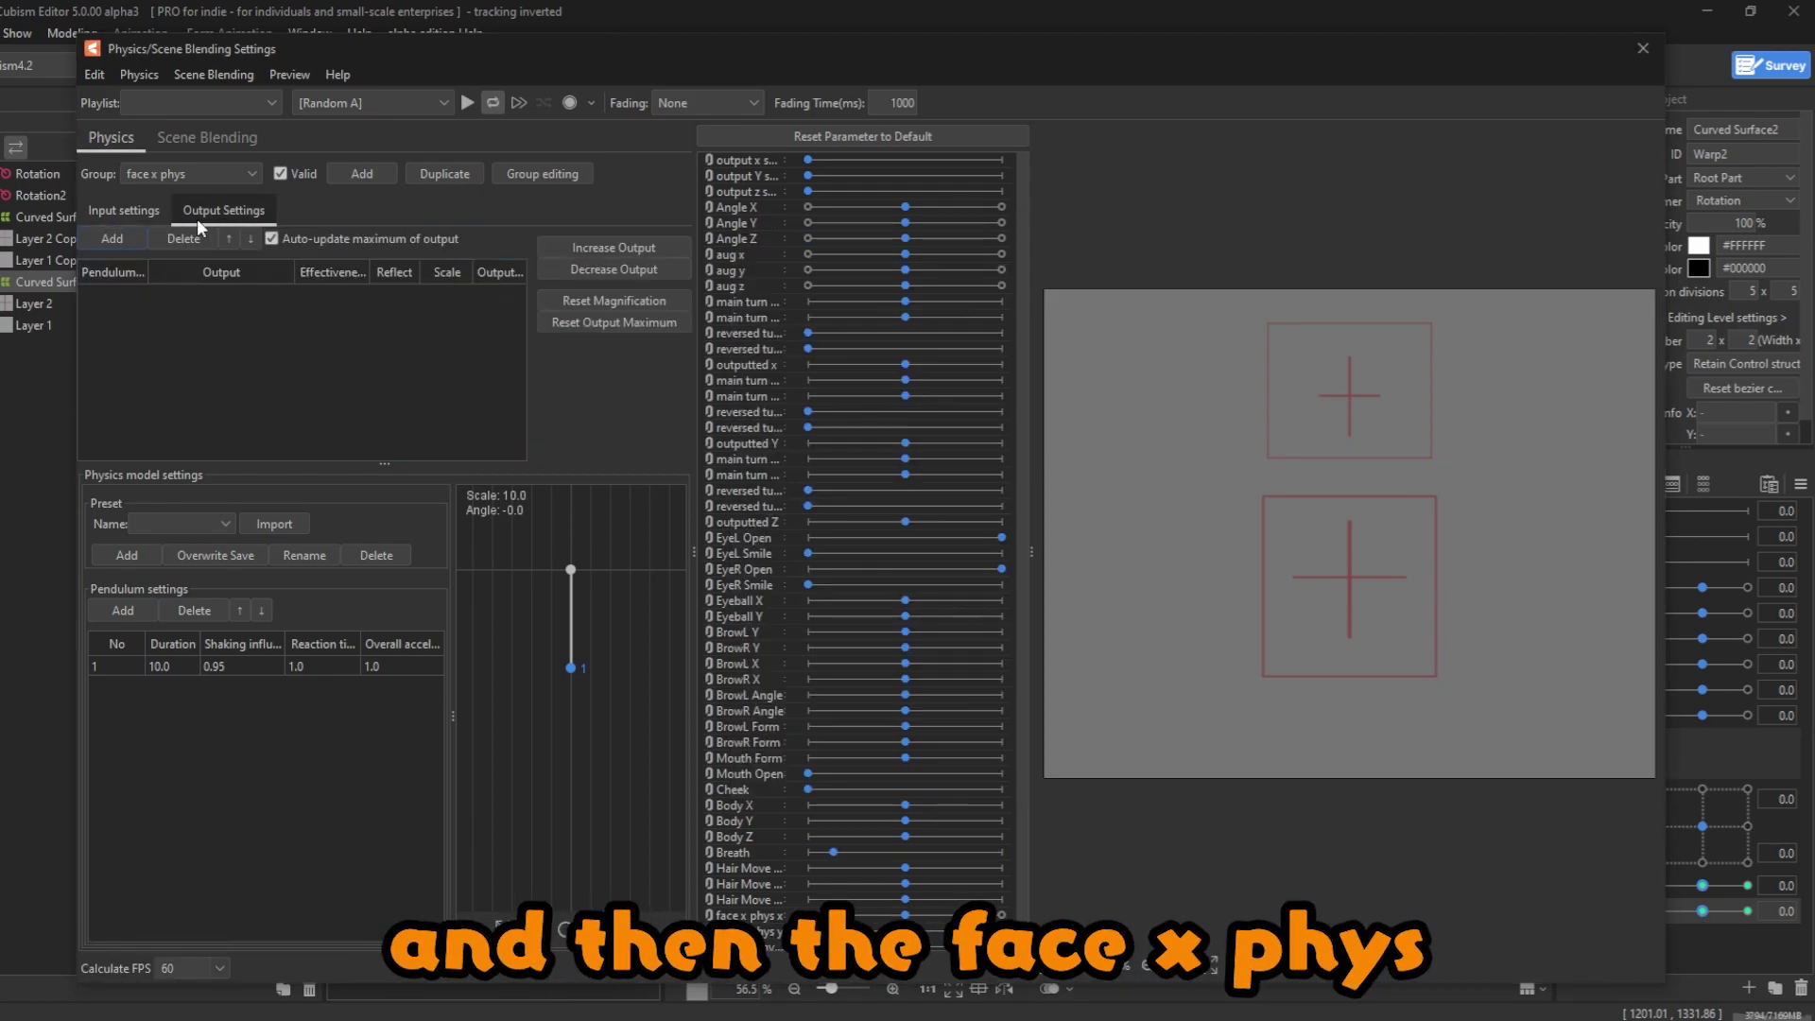
left_click(110, 239)
scroll(849, 594, "down", 8)
scroll(823, 604, "up", 5)
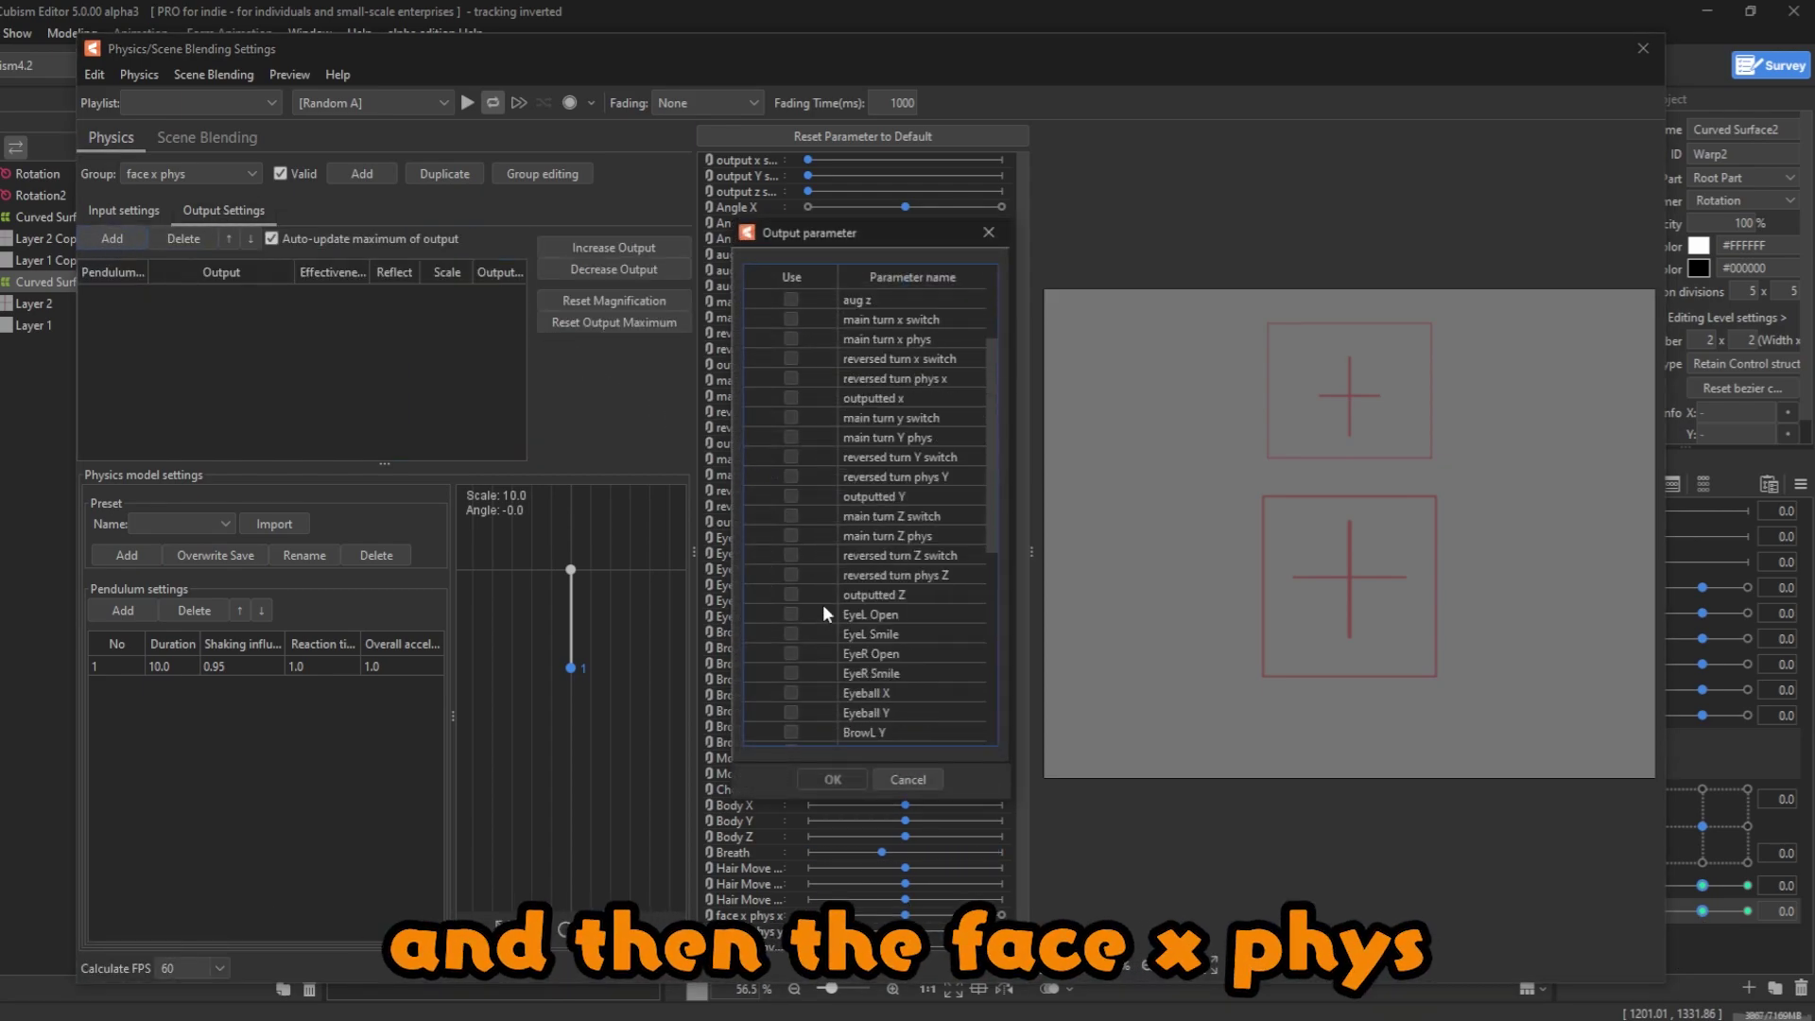
scroll(826, 614, "down", 7)
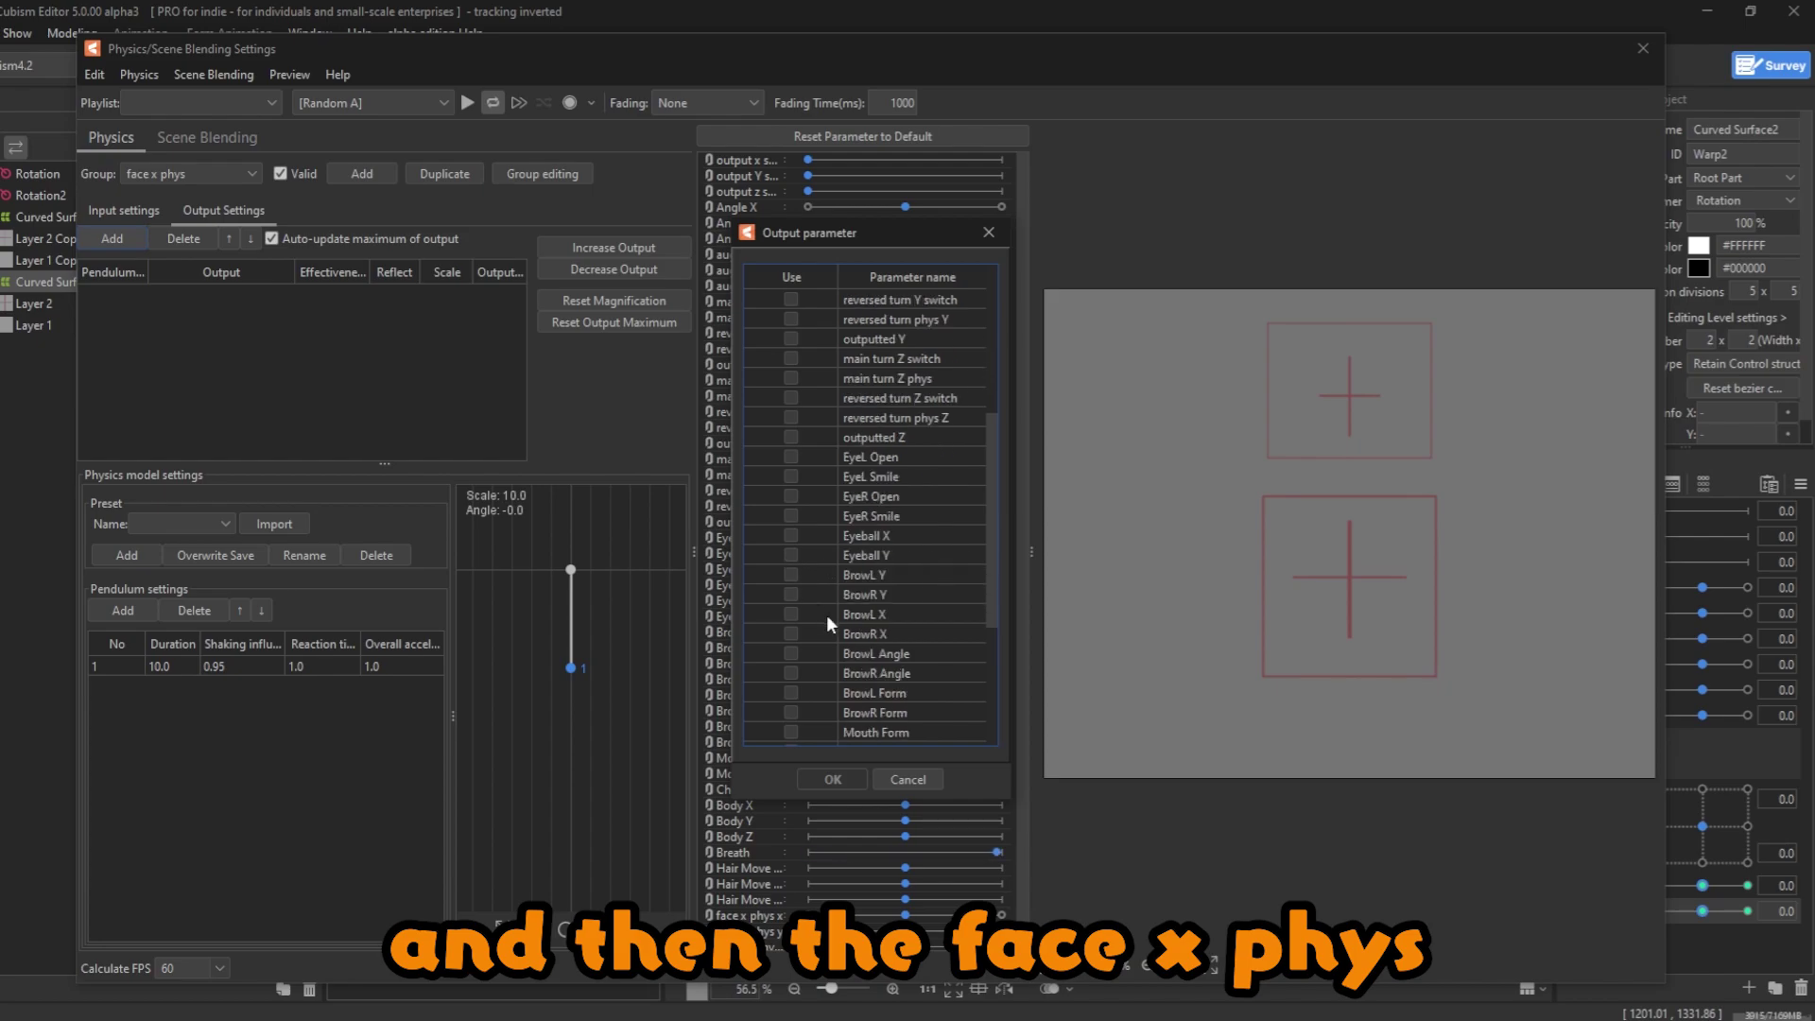
left_click(797, 693)
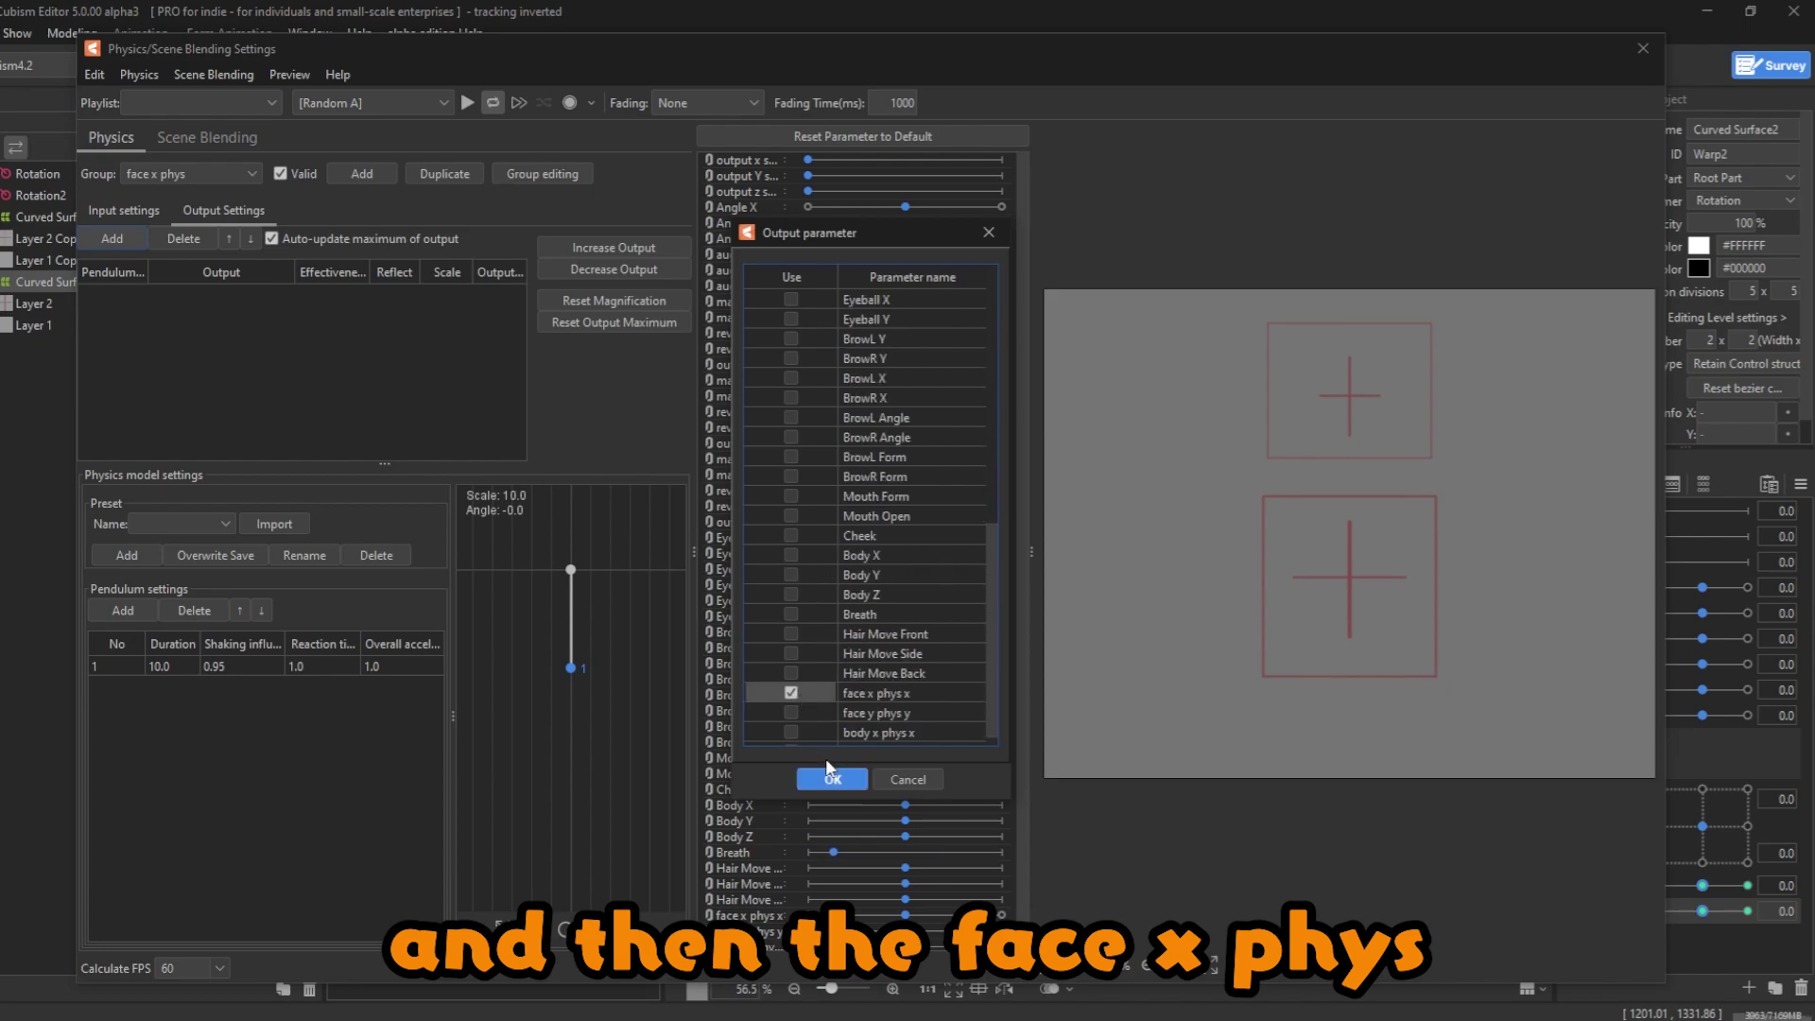
left_click(832, 779)
- Fit the face x phys group's output magnification to the parameter range and test the motion in the preview
left_click_drag(1375, 366, 1642, 547)
left_click(614, 247)
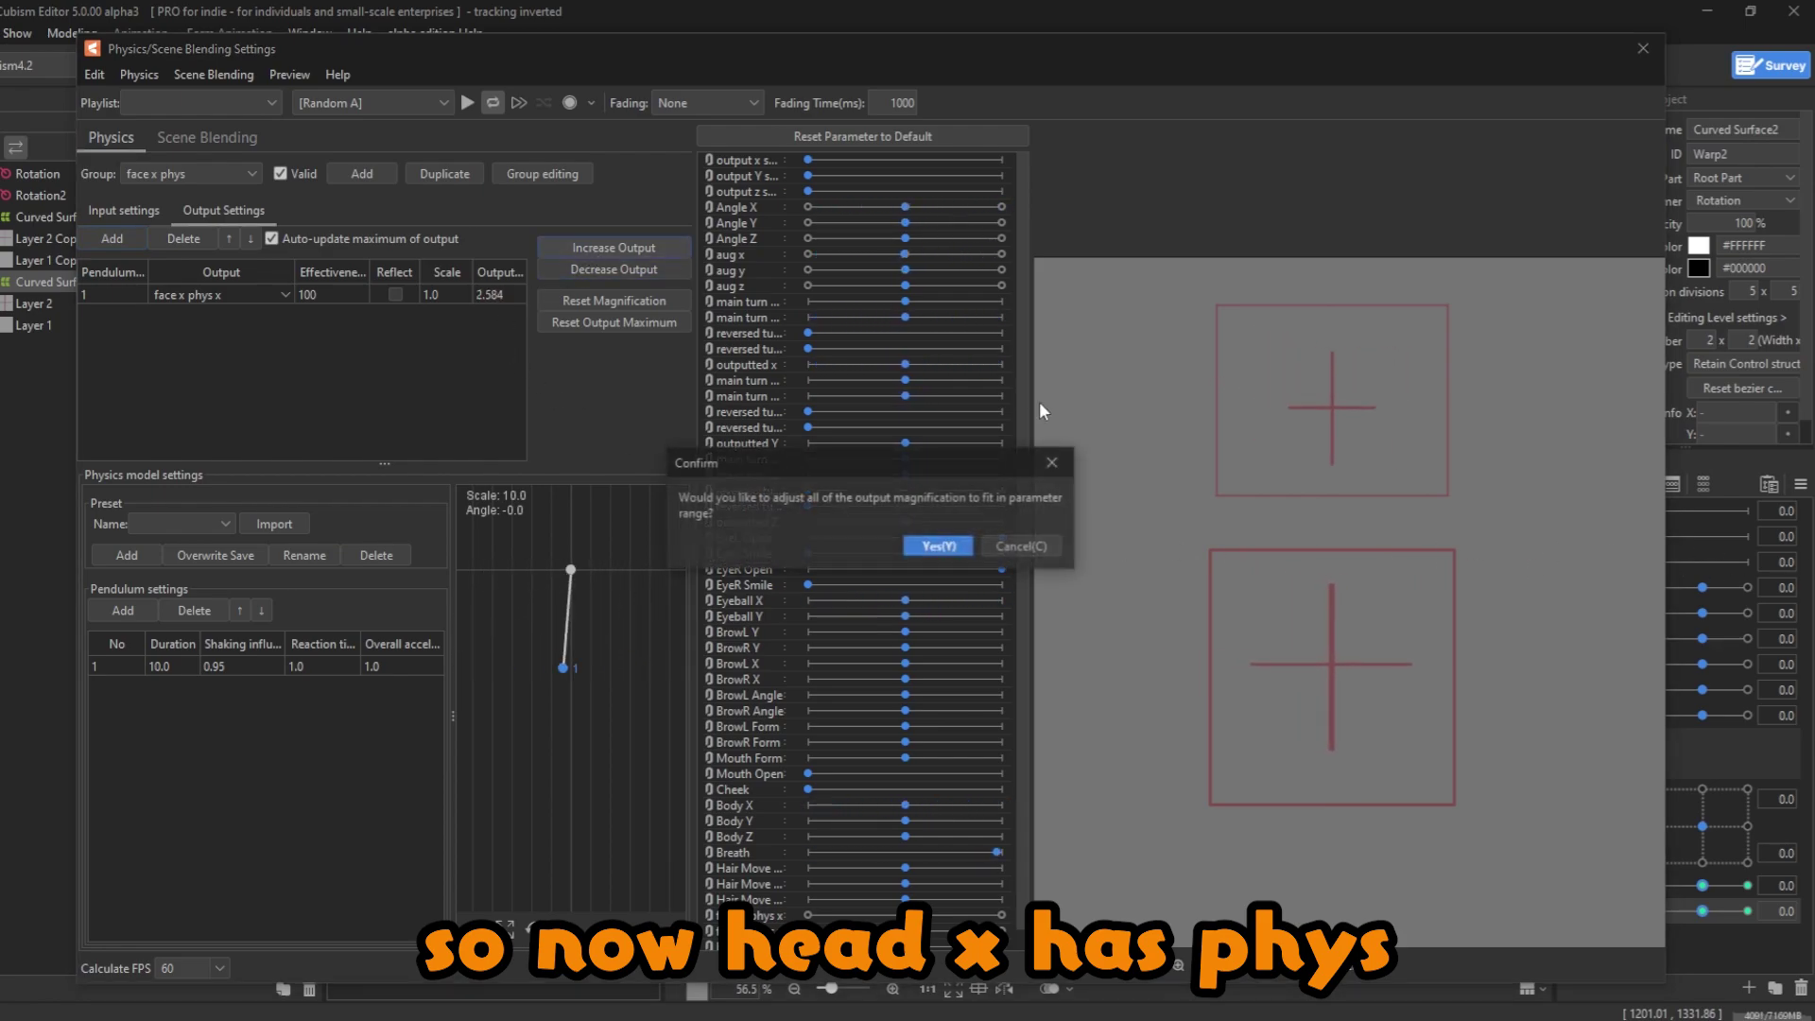
left_click(1045, 543)
left_click_drag(1575, 526, 1378, 518)
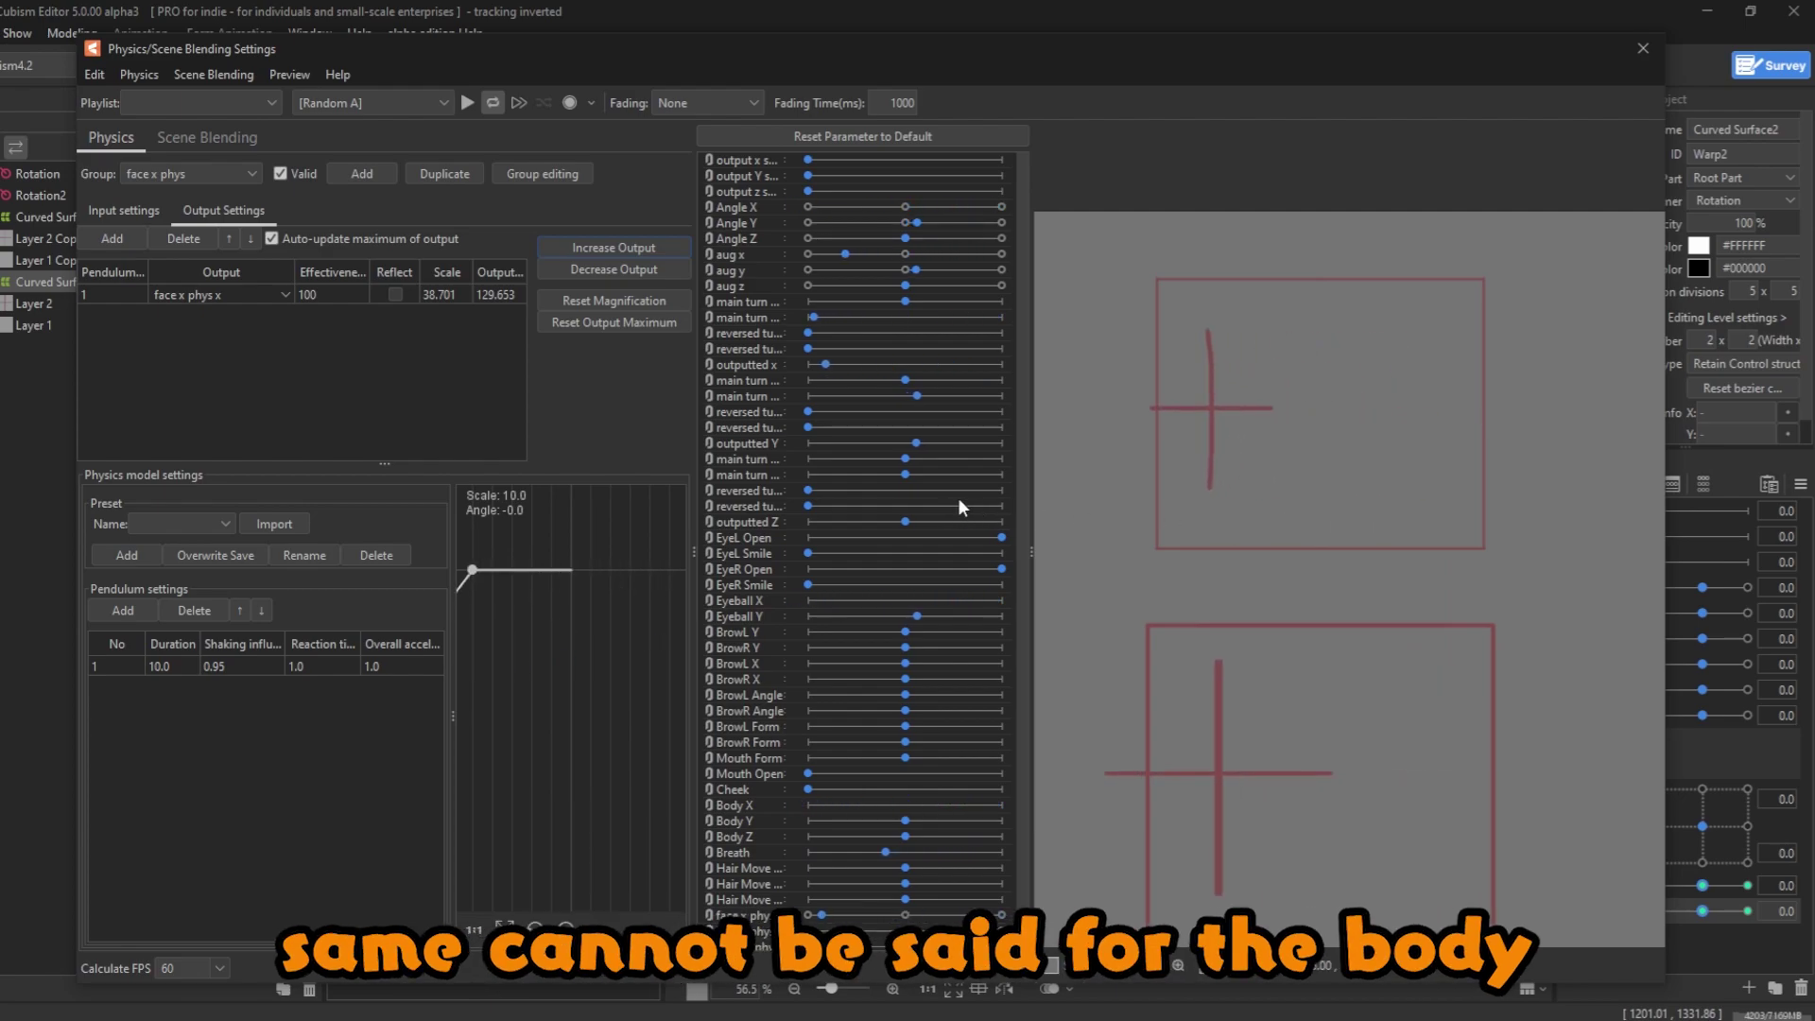
- Duplicate the face x phys physics group as body phys x
left_click(434, 173)
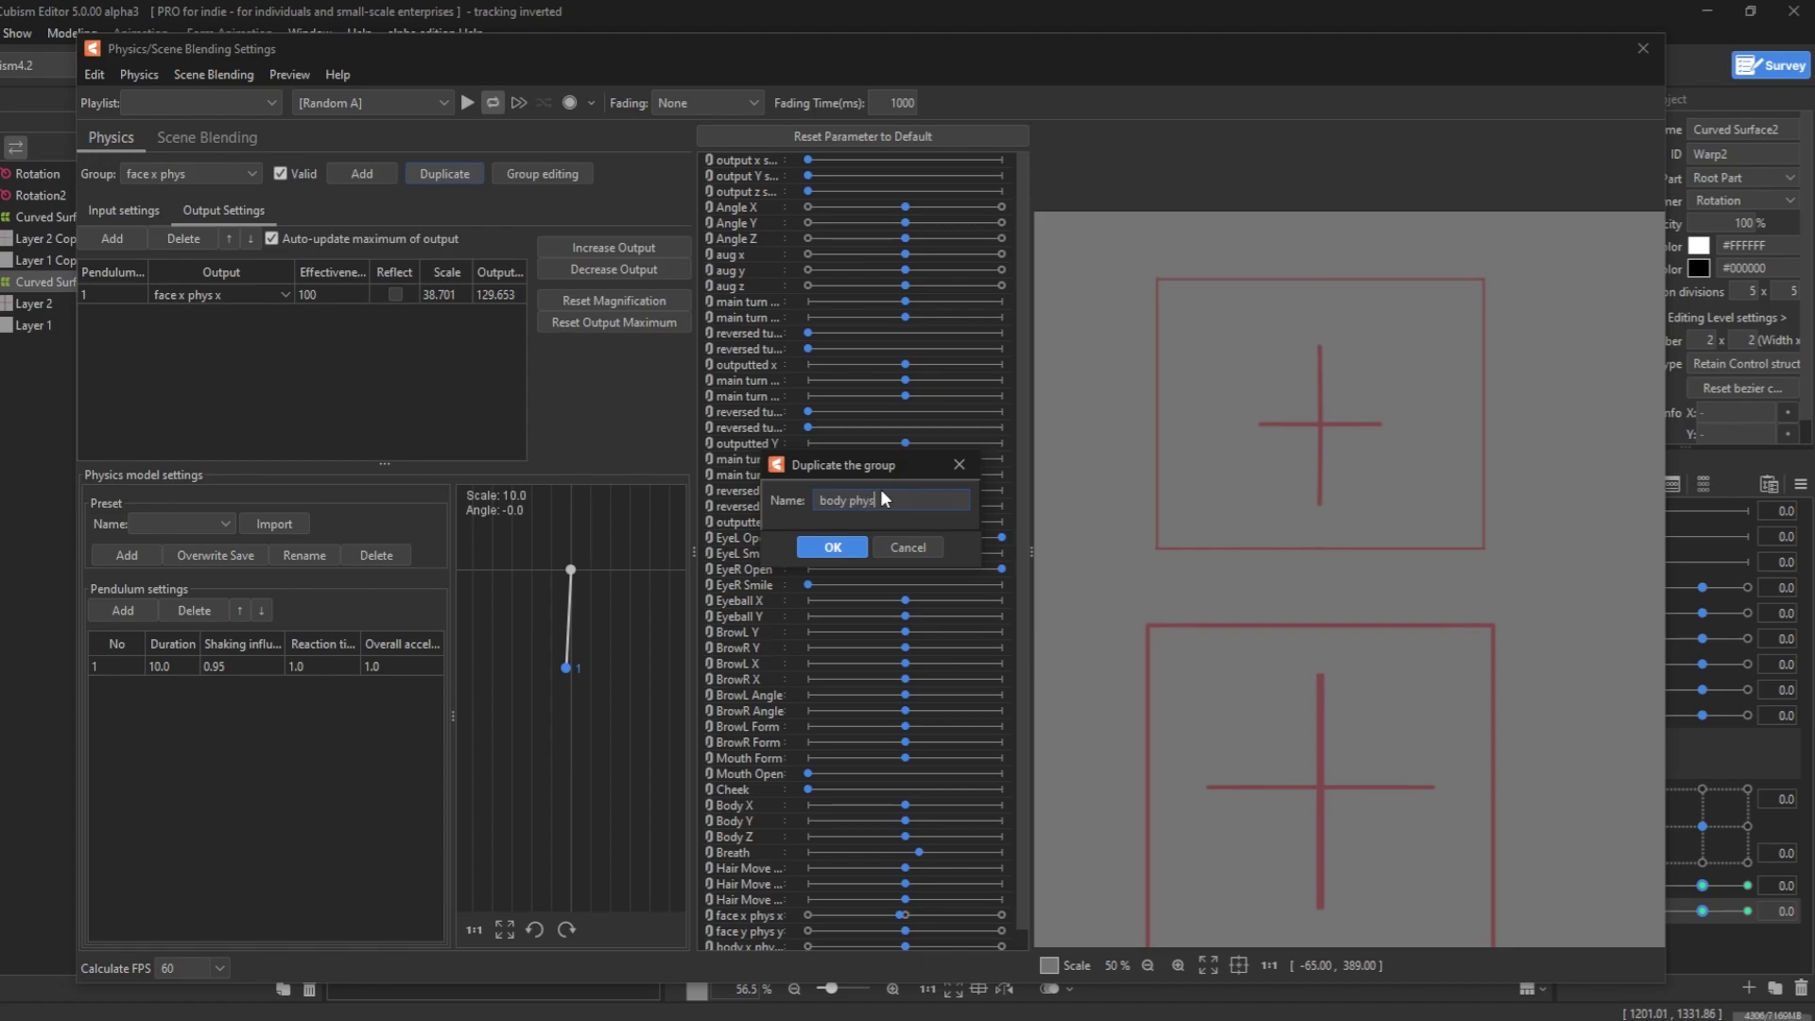
type("x")
key("Return")
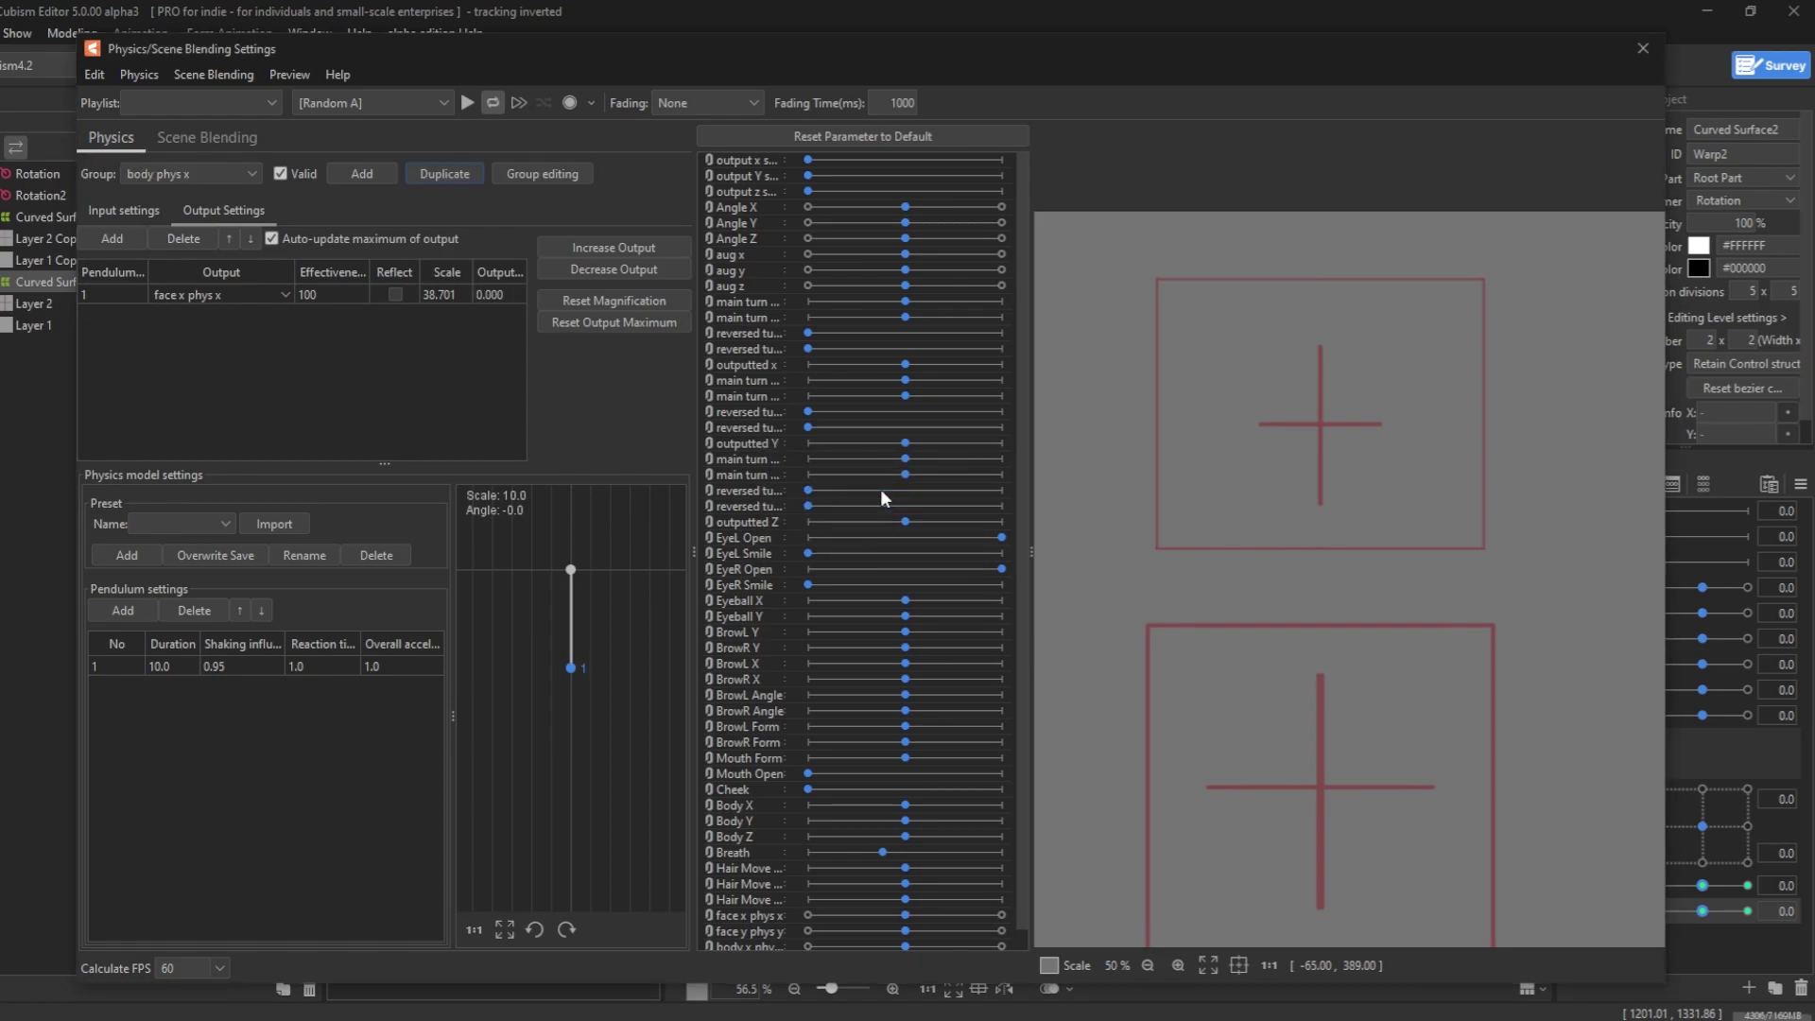
- Change the body phys x group's output to body x phys x and test the motion in the preview
left_click(115, 215)
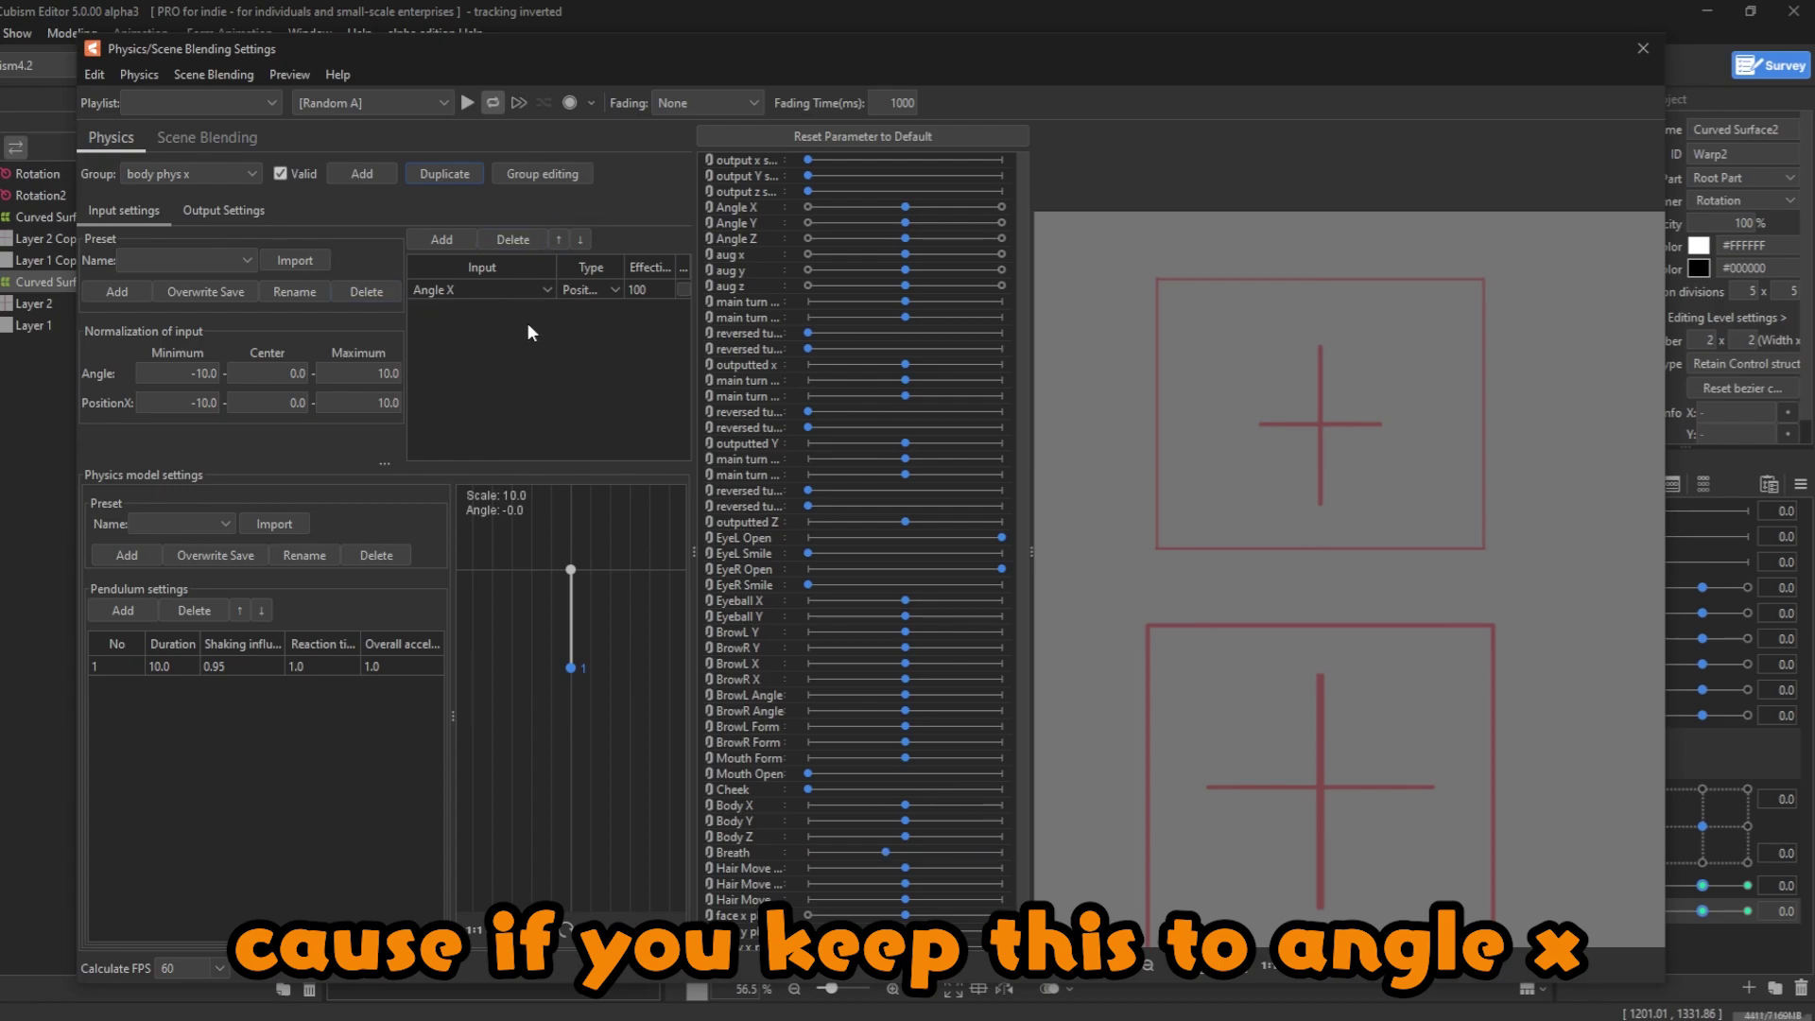
left_click(210, 213)
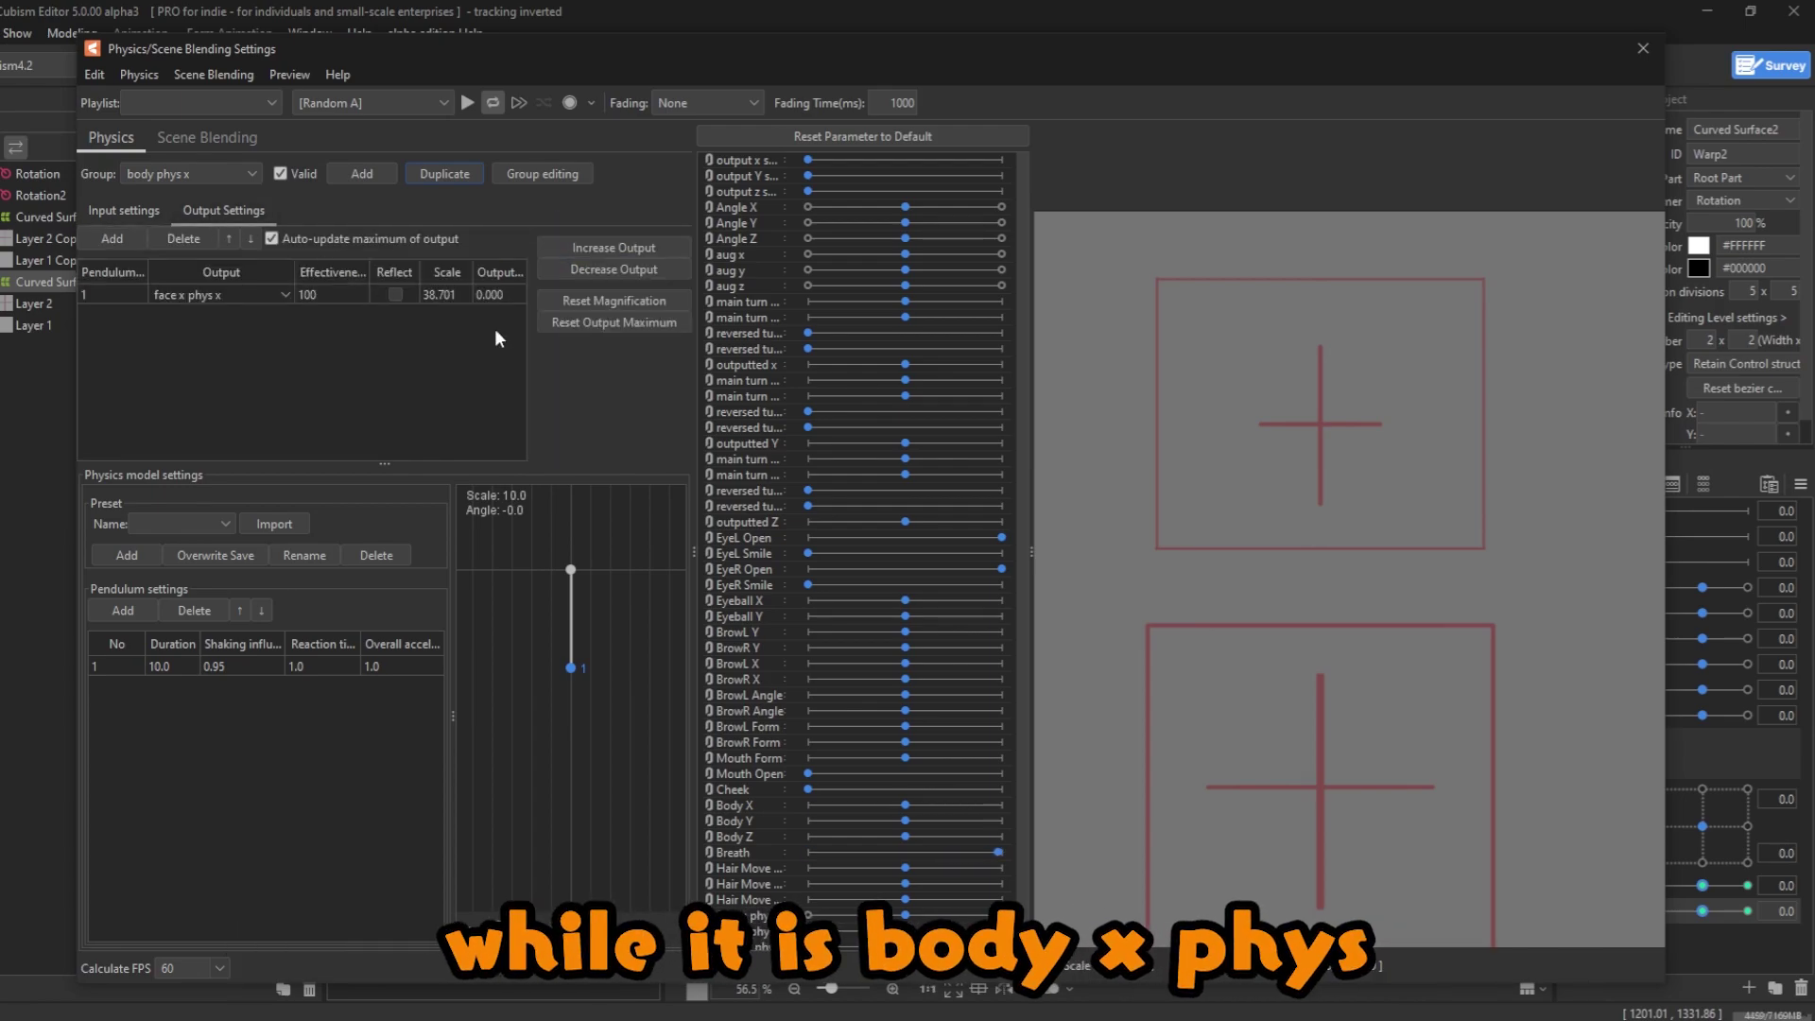
left_click(225, 301)
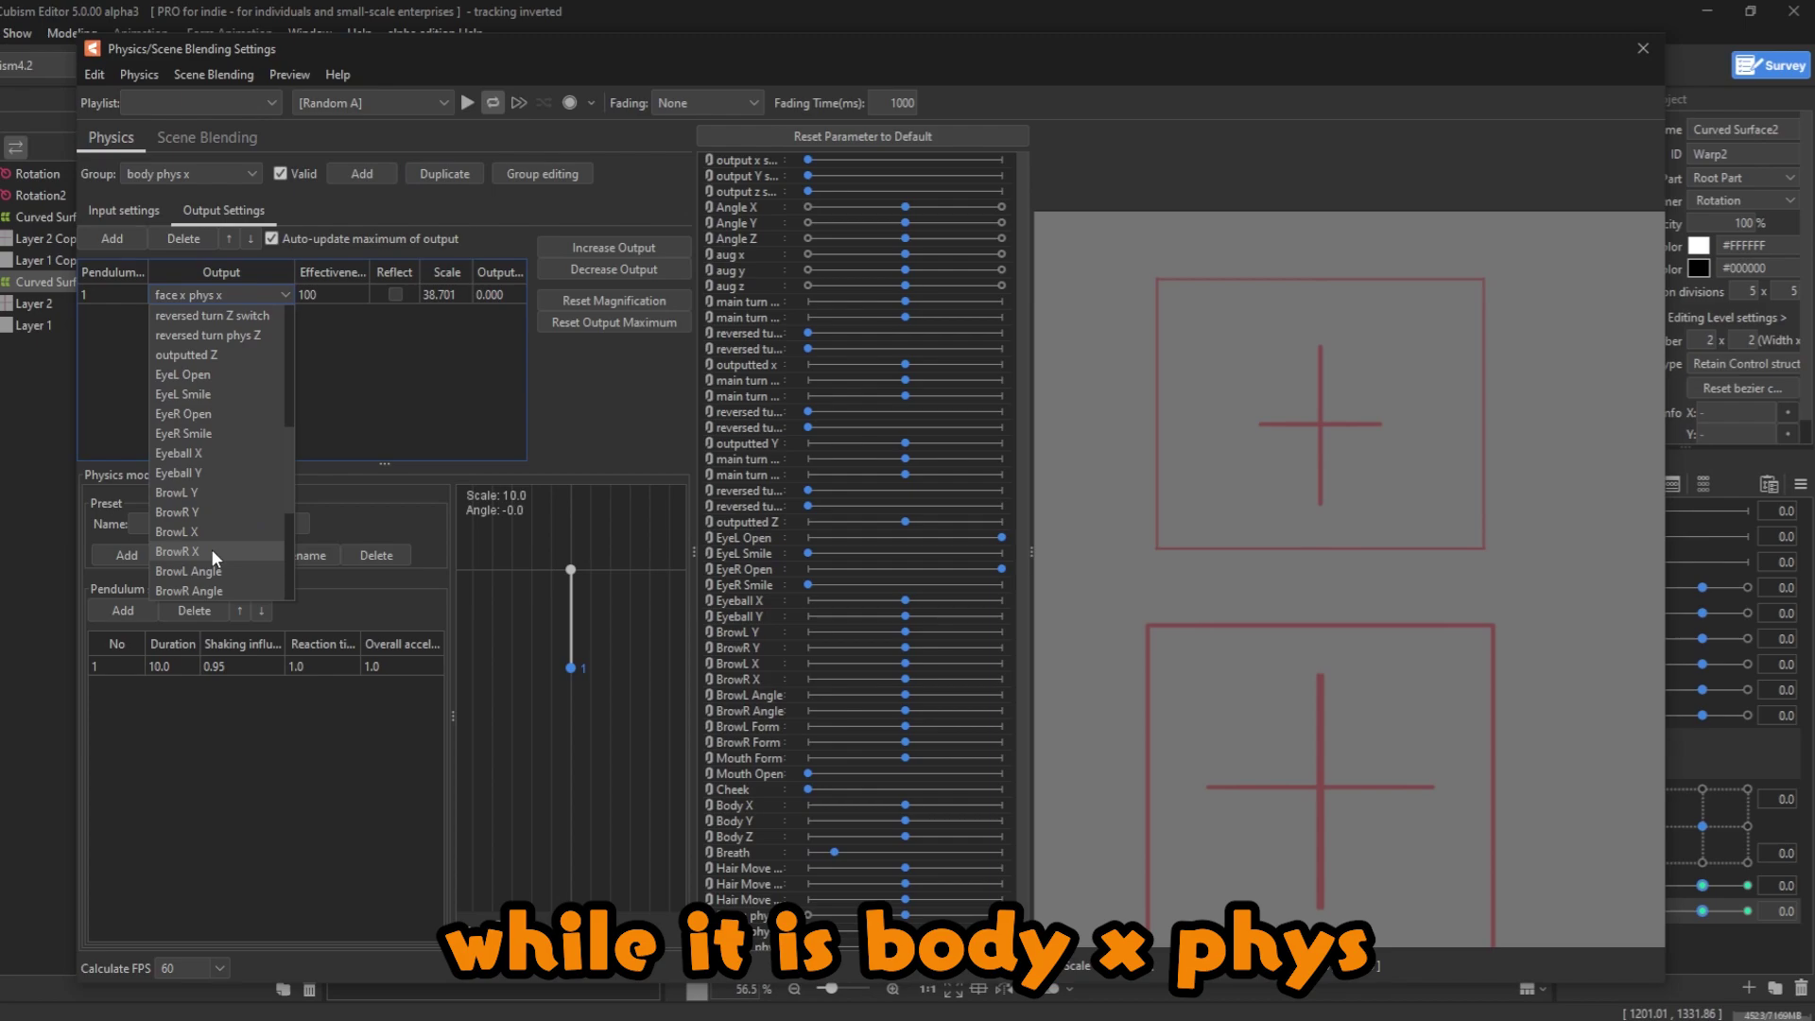
key("Escape")
left_click(191, 293)
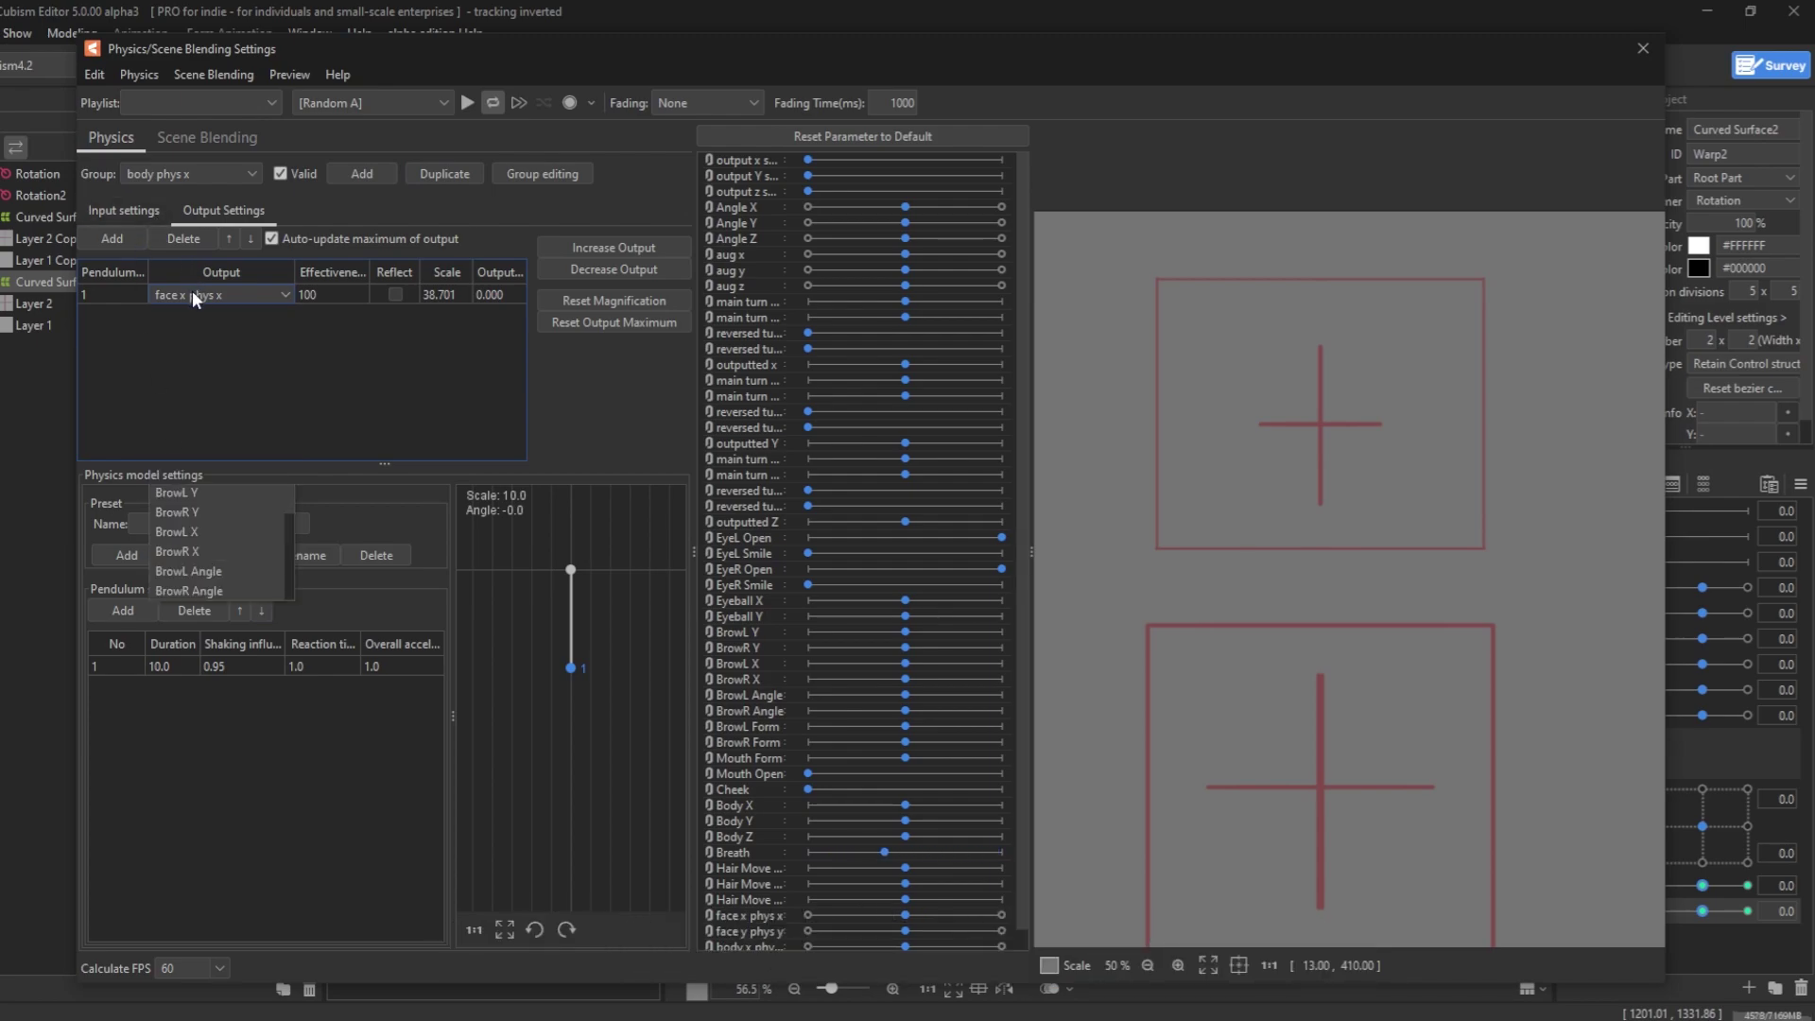
left_click(204, 562)
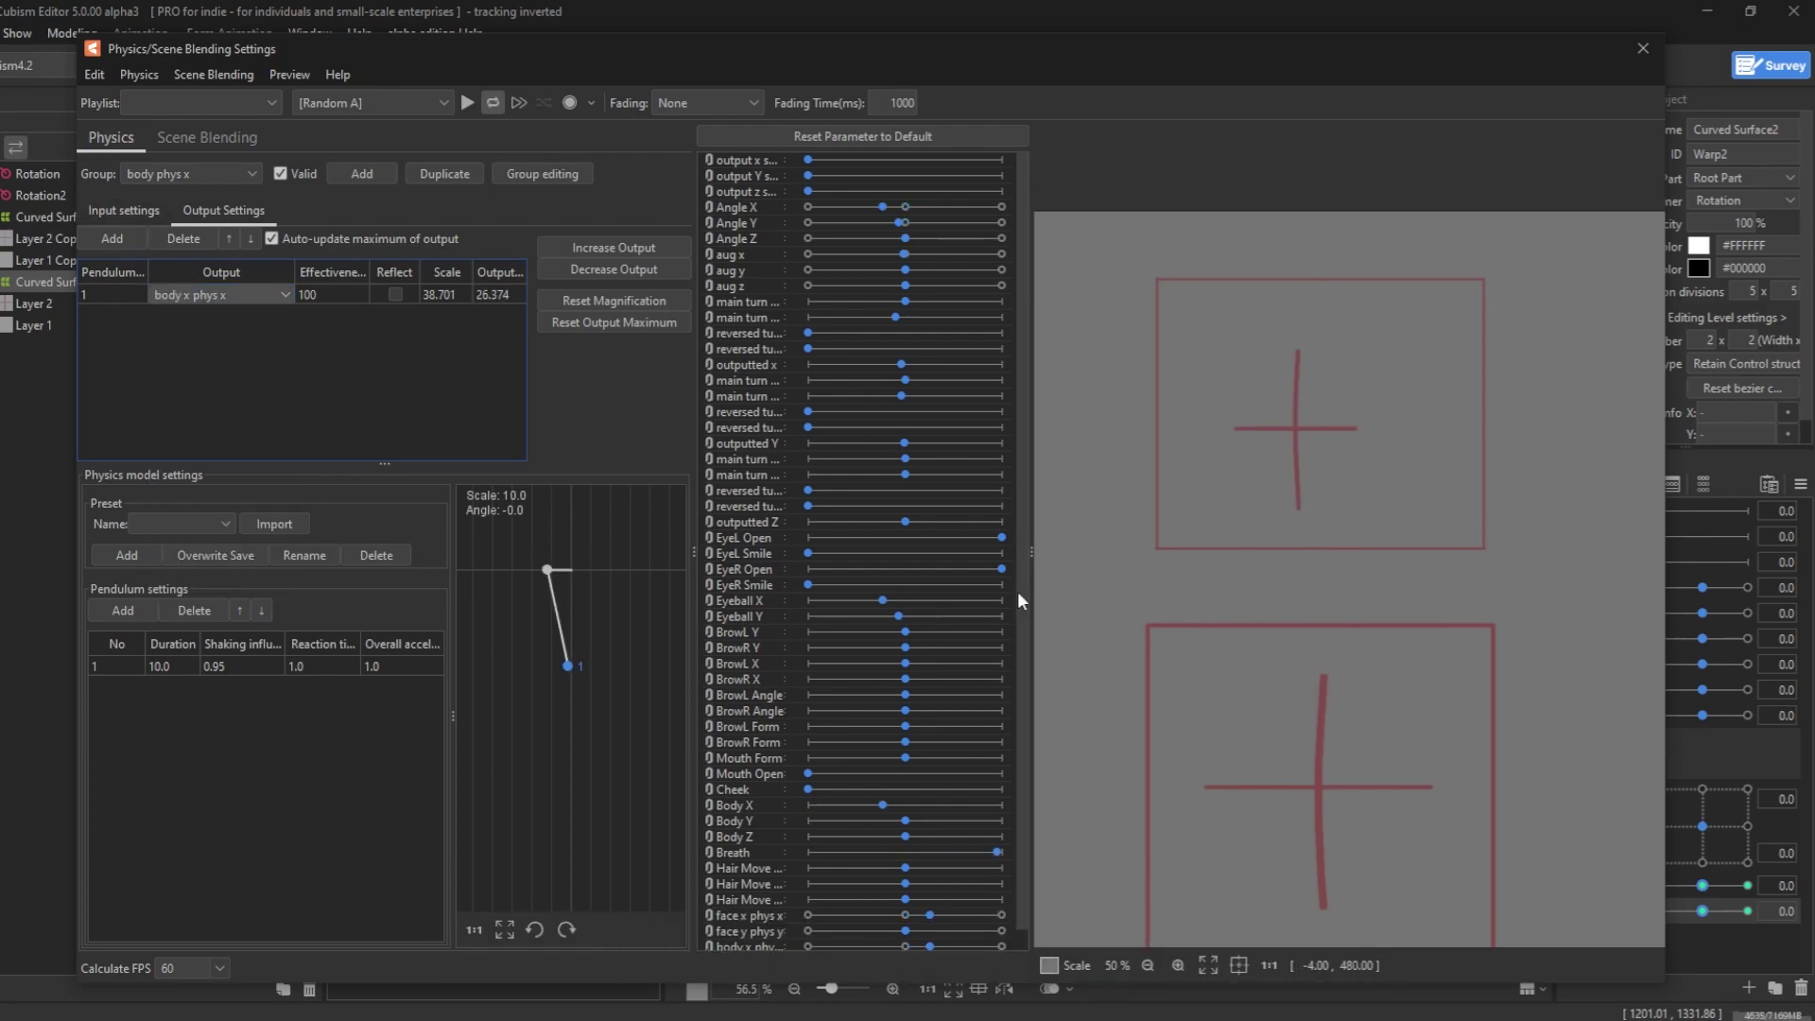
left_click_drag(1017, 592, 1563, 639)
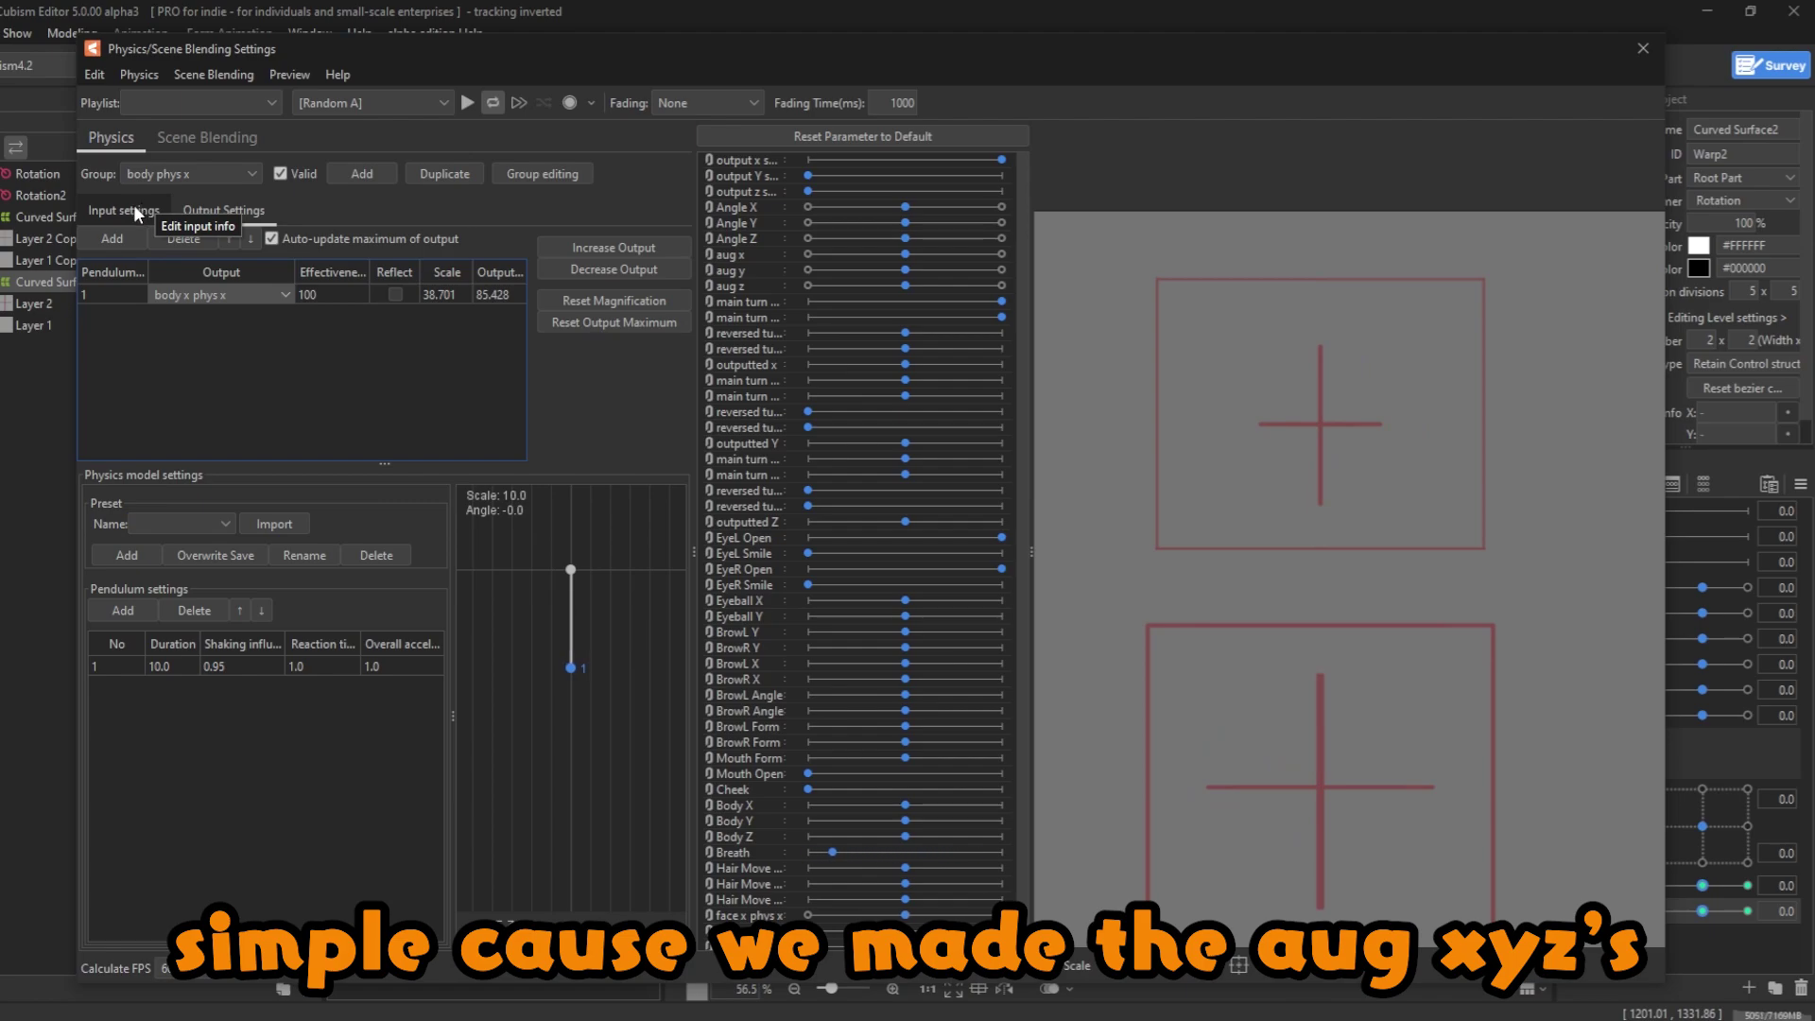
- Check which input parameter drives the aug x physics group
left_click(226, 179)
left_click(168, 387)
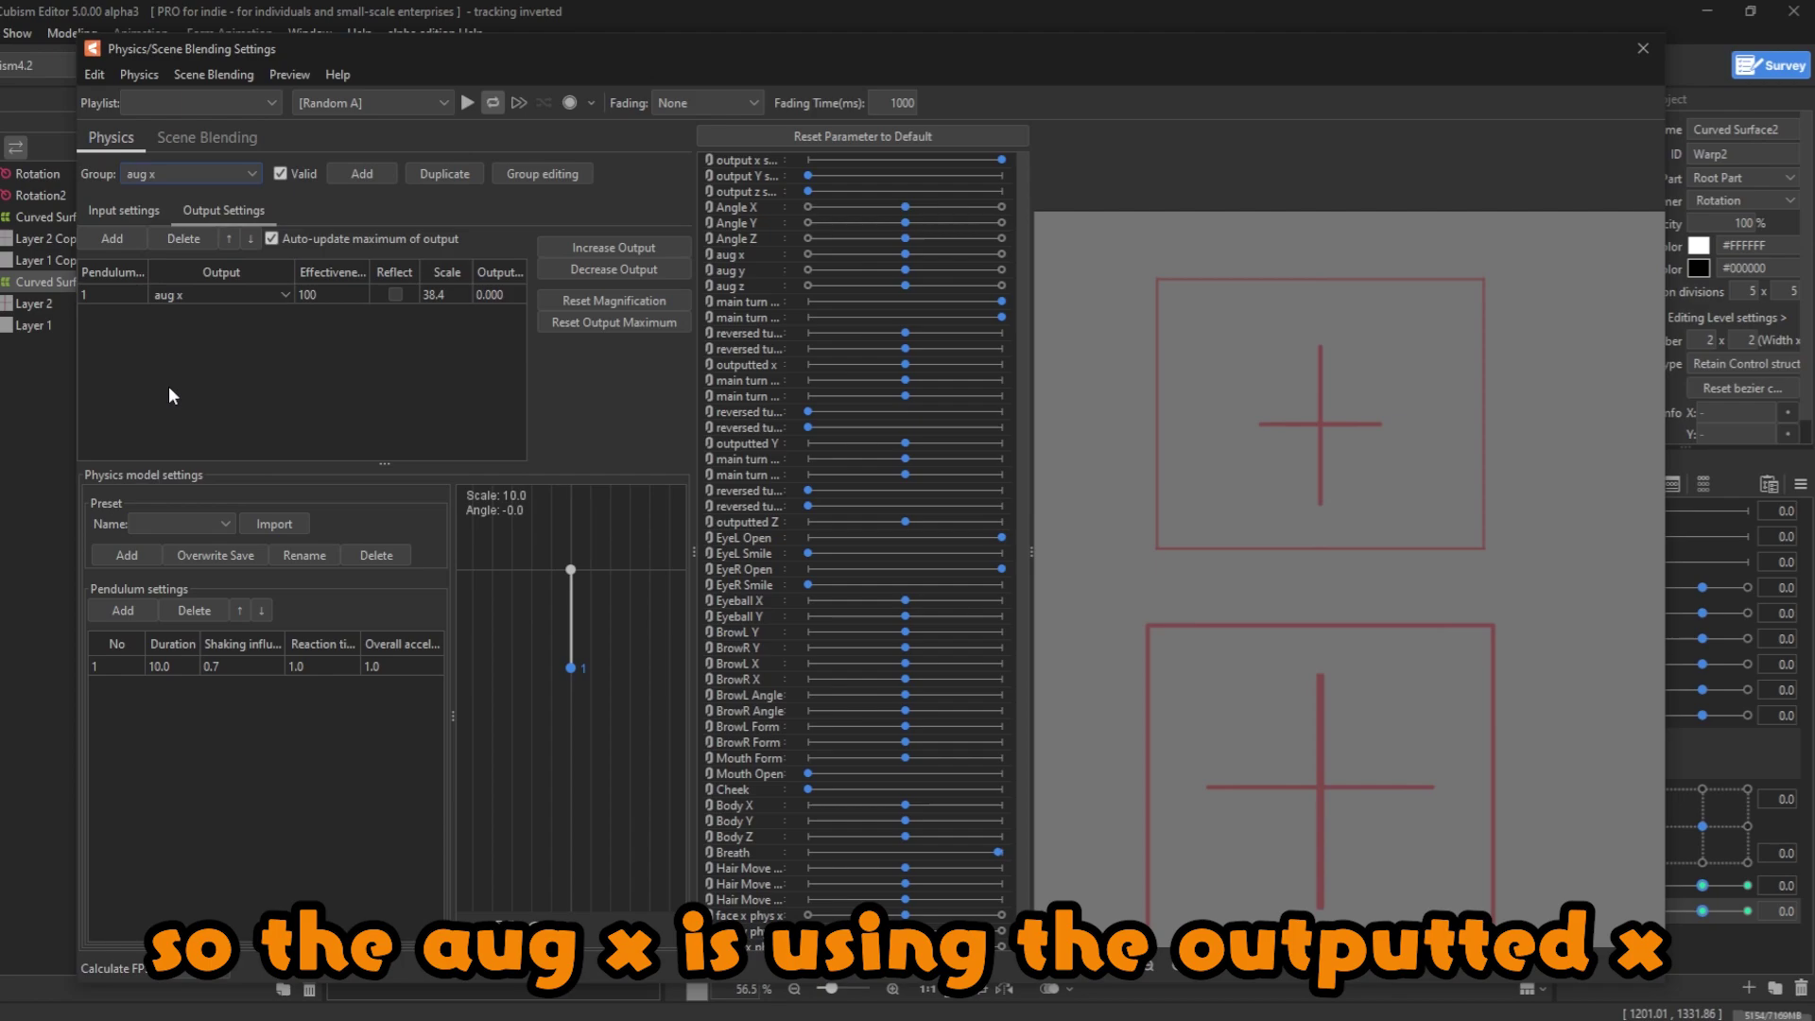
left_click(119, 212)
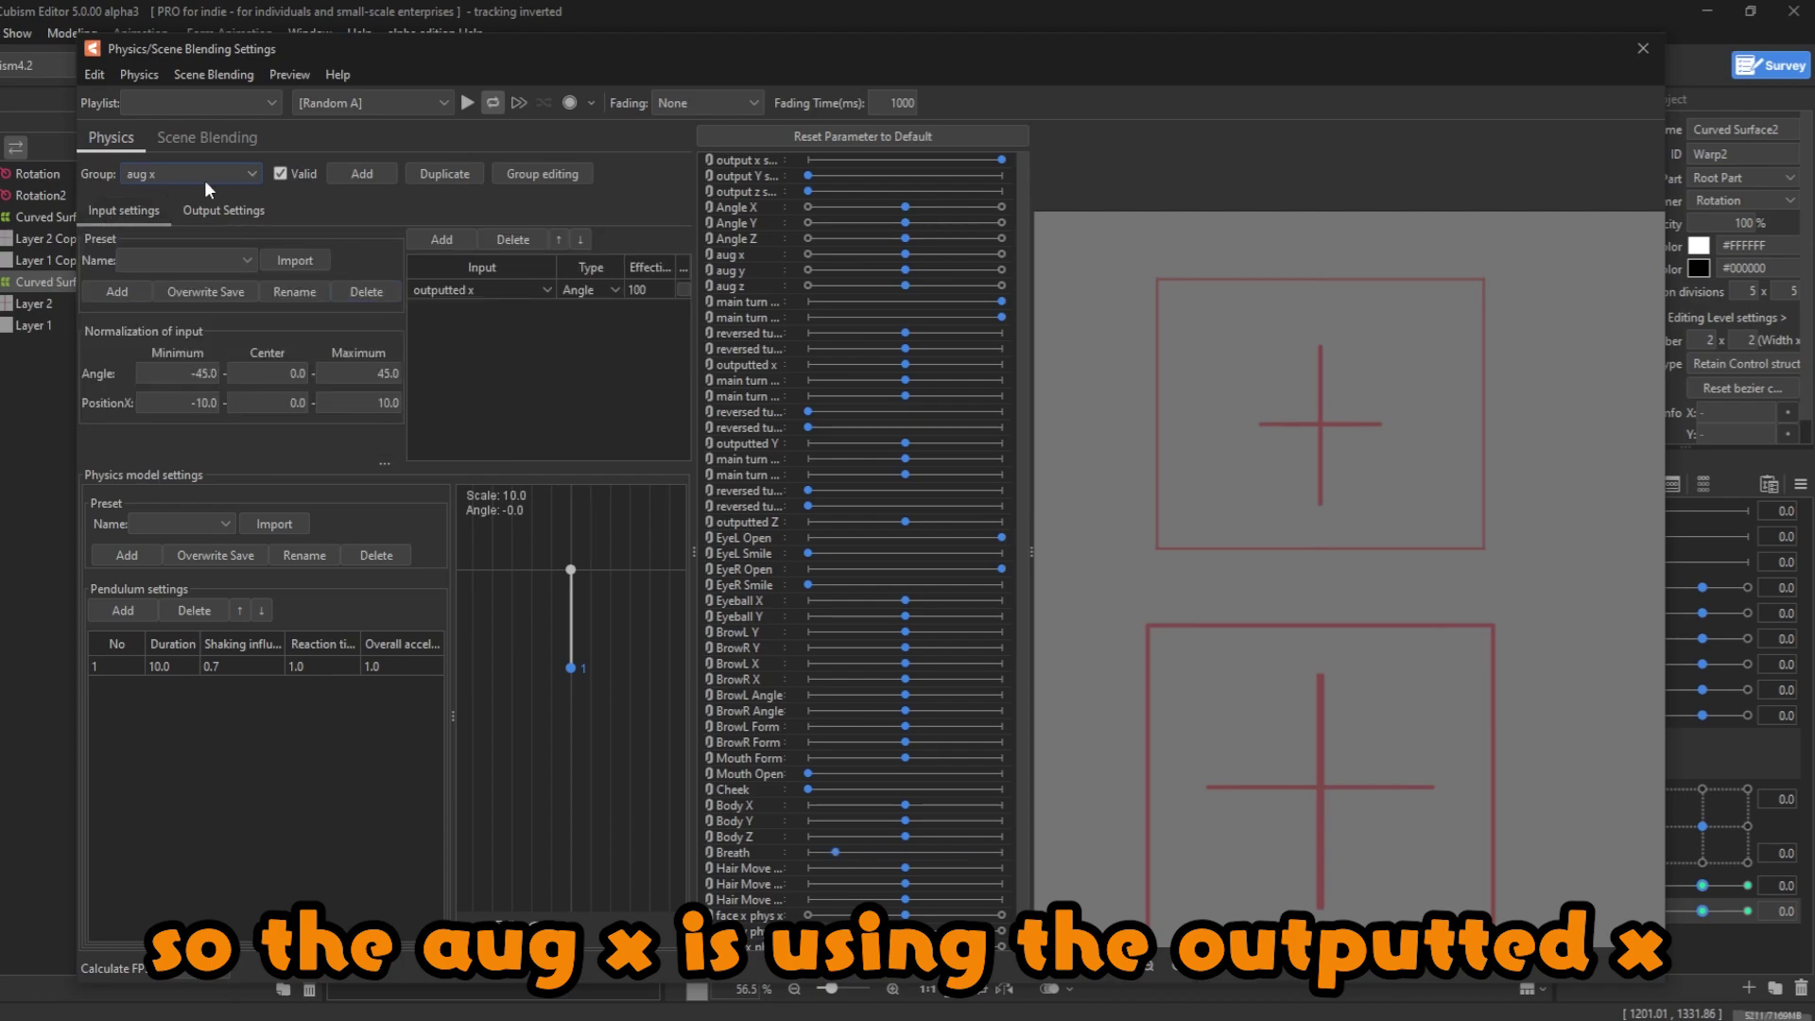
left_click(367, 175)
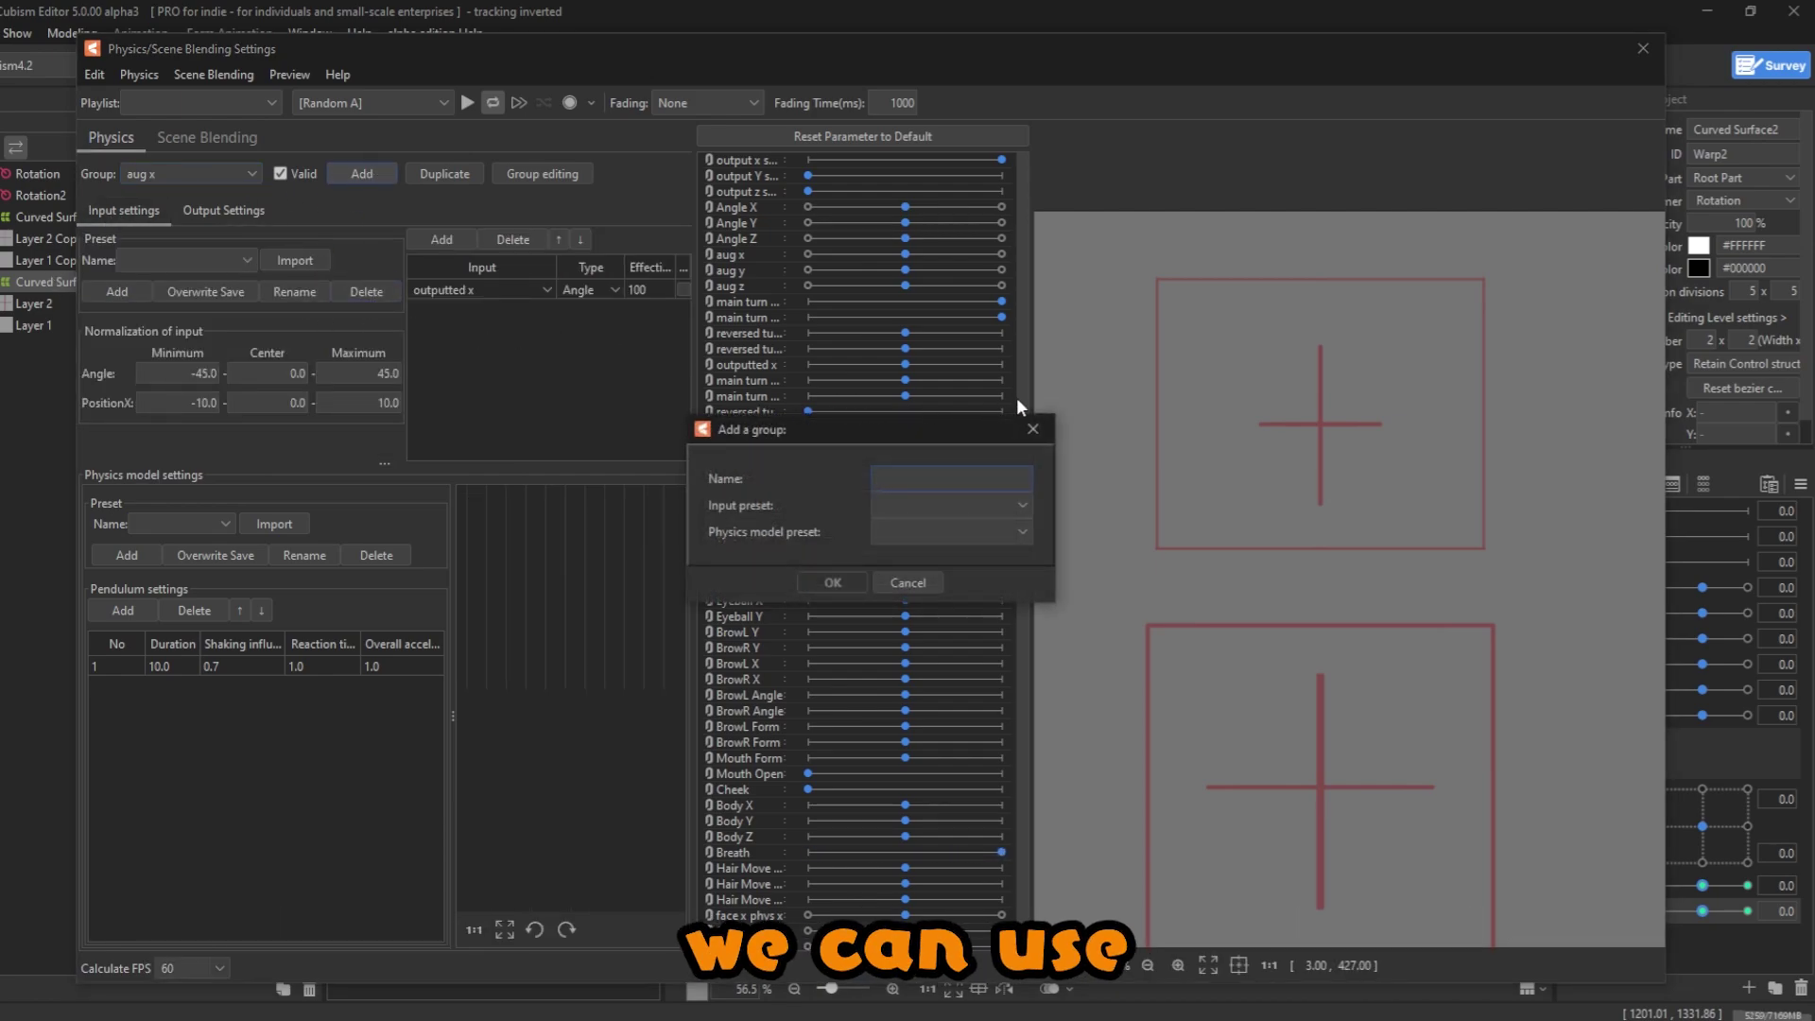
left_click(1039, 431)
- Change the body phys x group's input from Angle X to aug x and test the motion in the preview
left_click(203, 175)
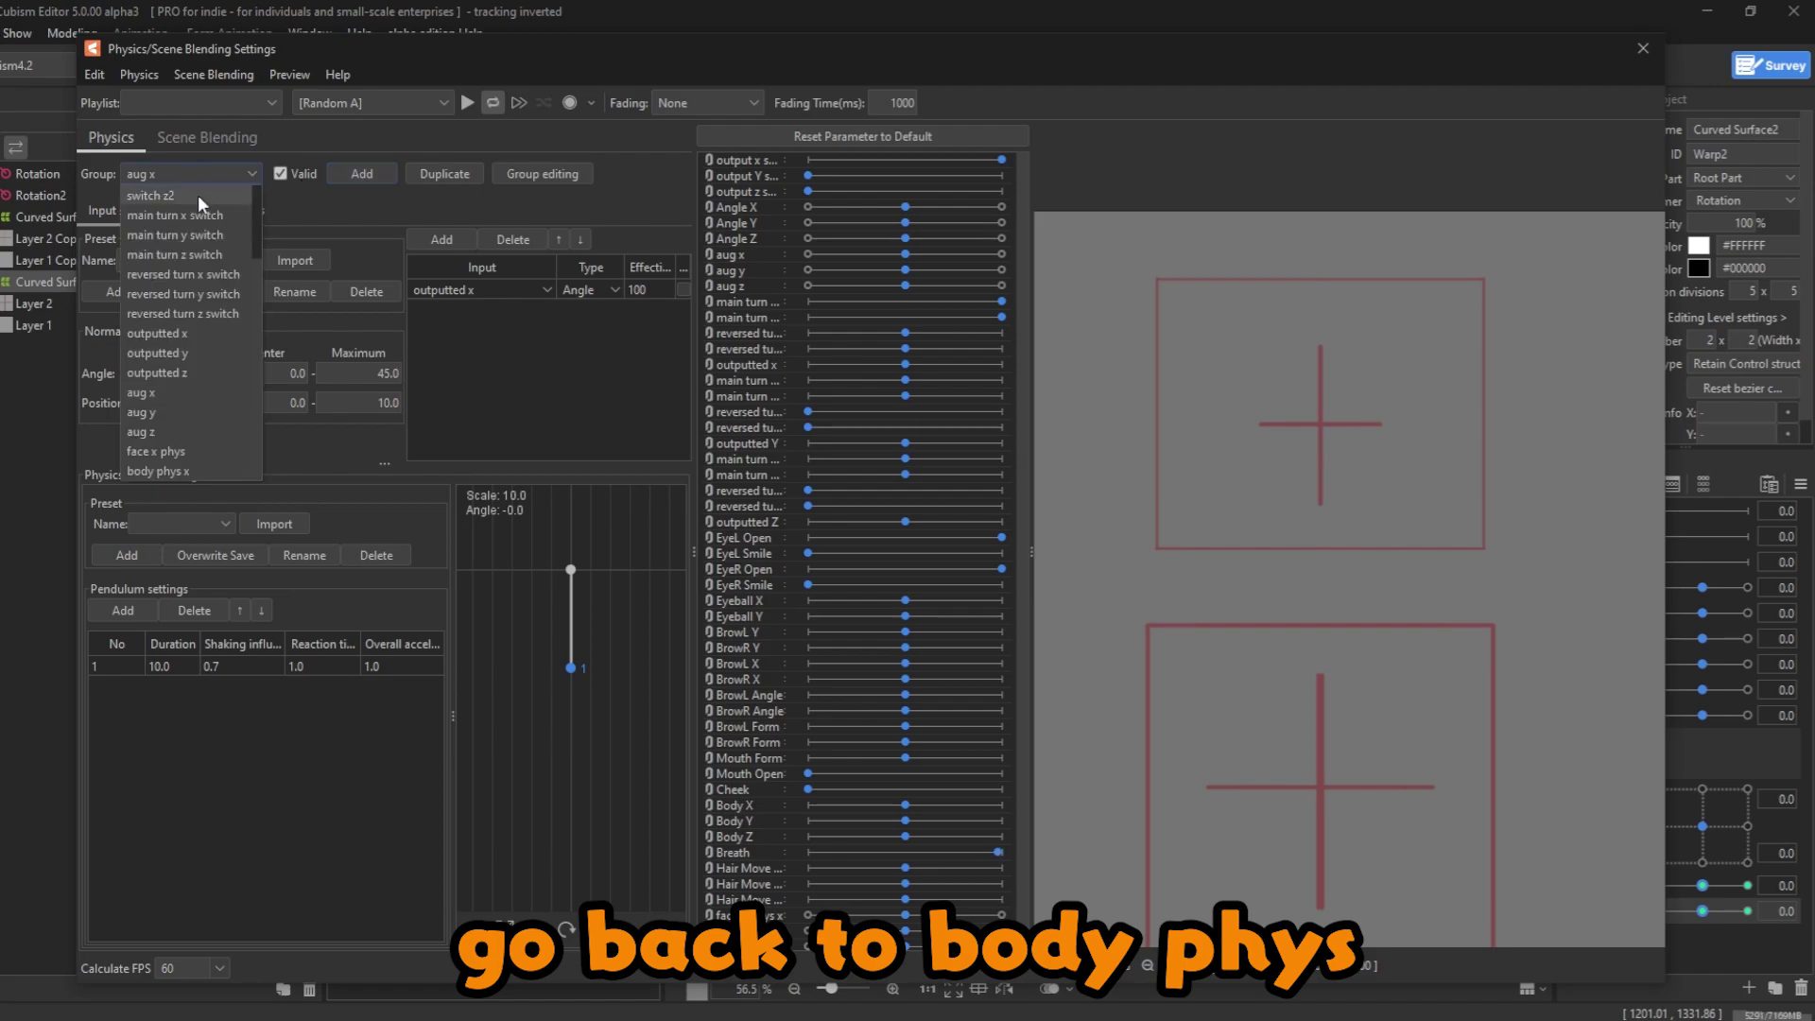
left_click(172, 471)
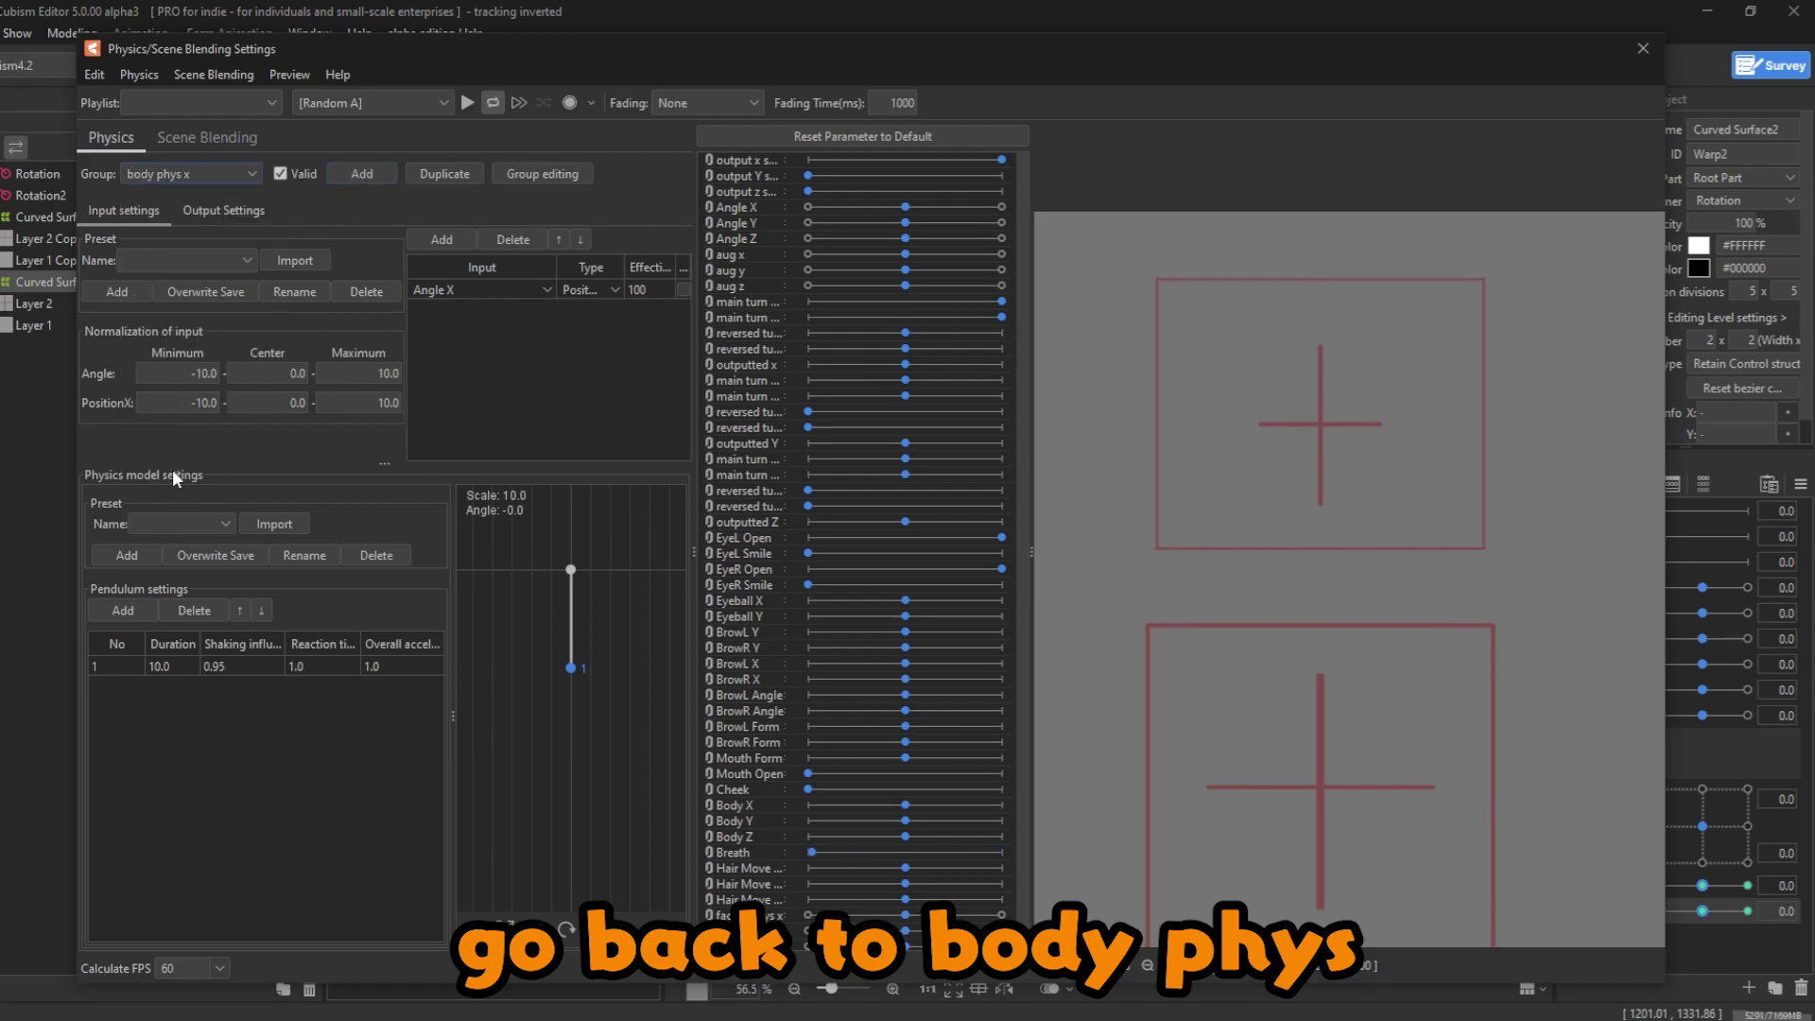
left_click(463, 291)
left_click(444, 410)
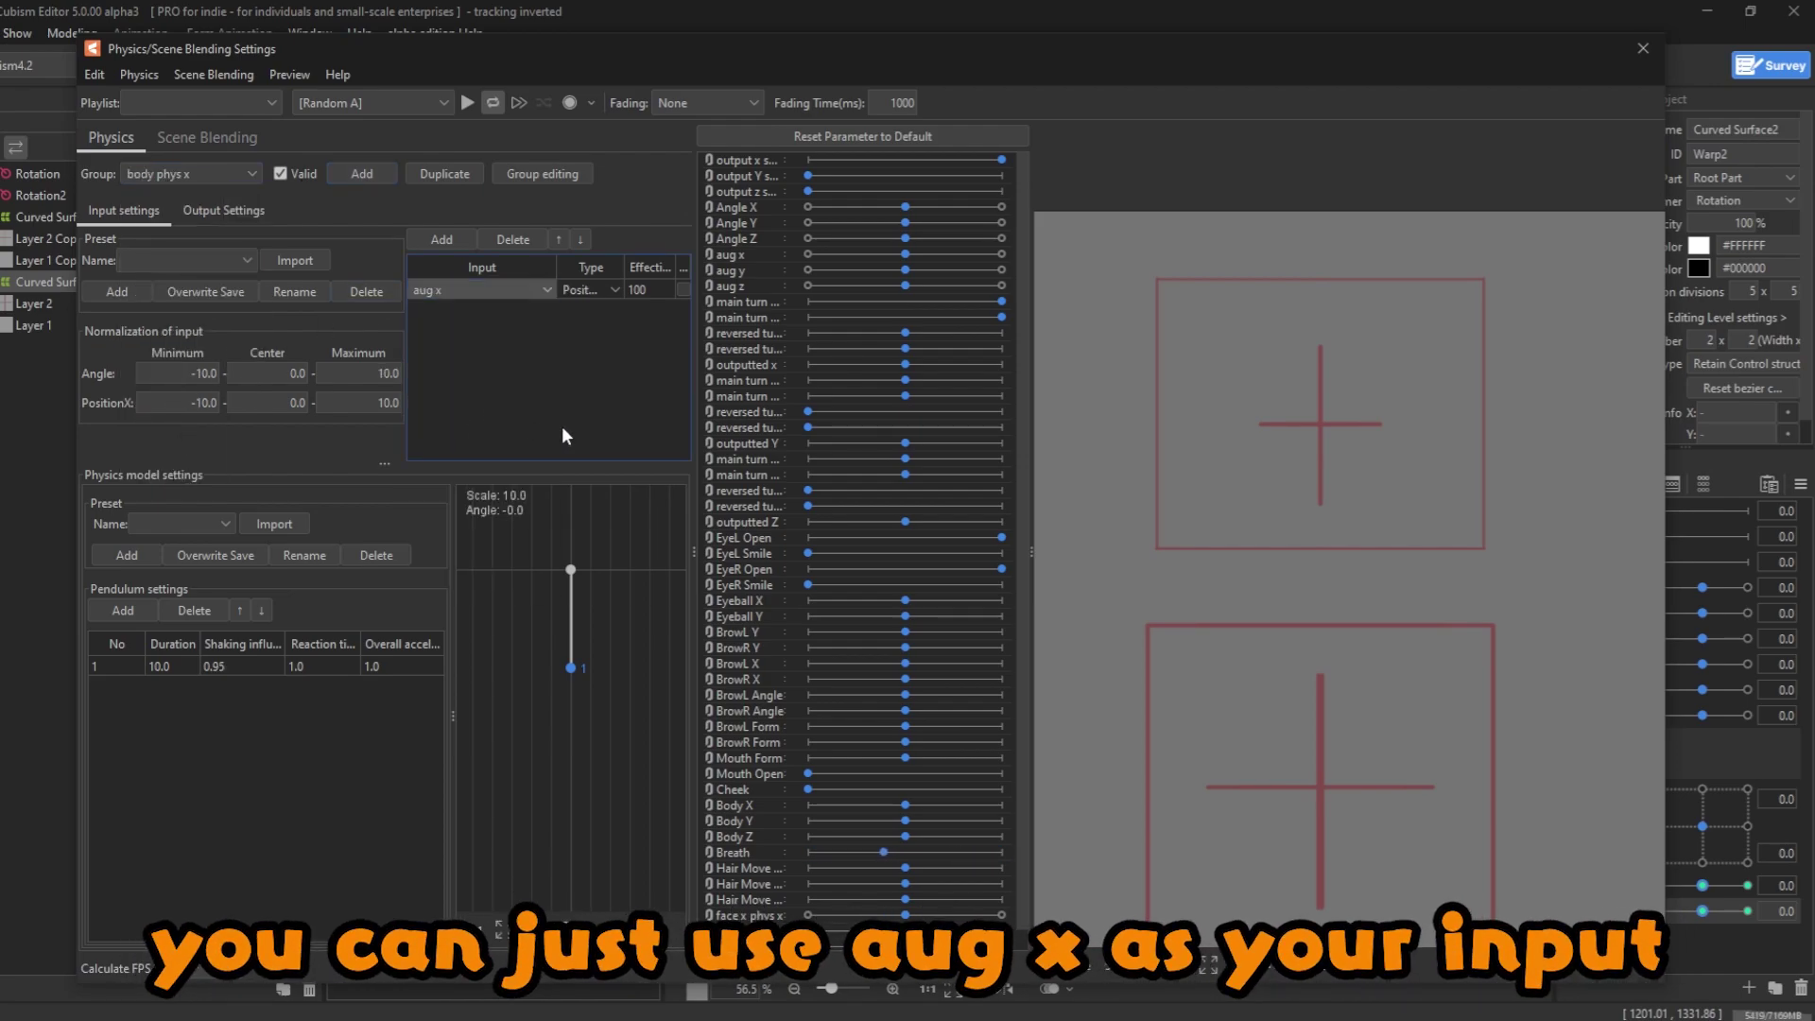
left_click_drag(1315, 619, 1330, 724)
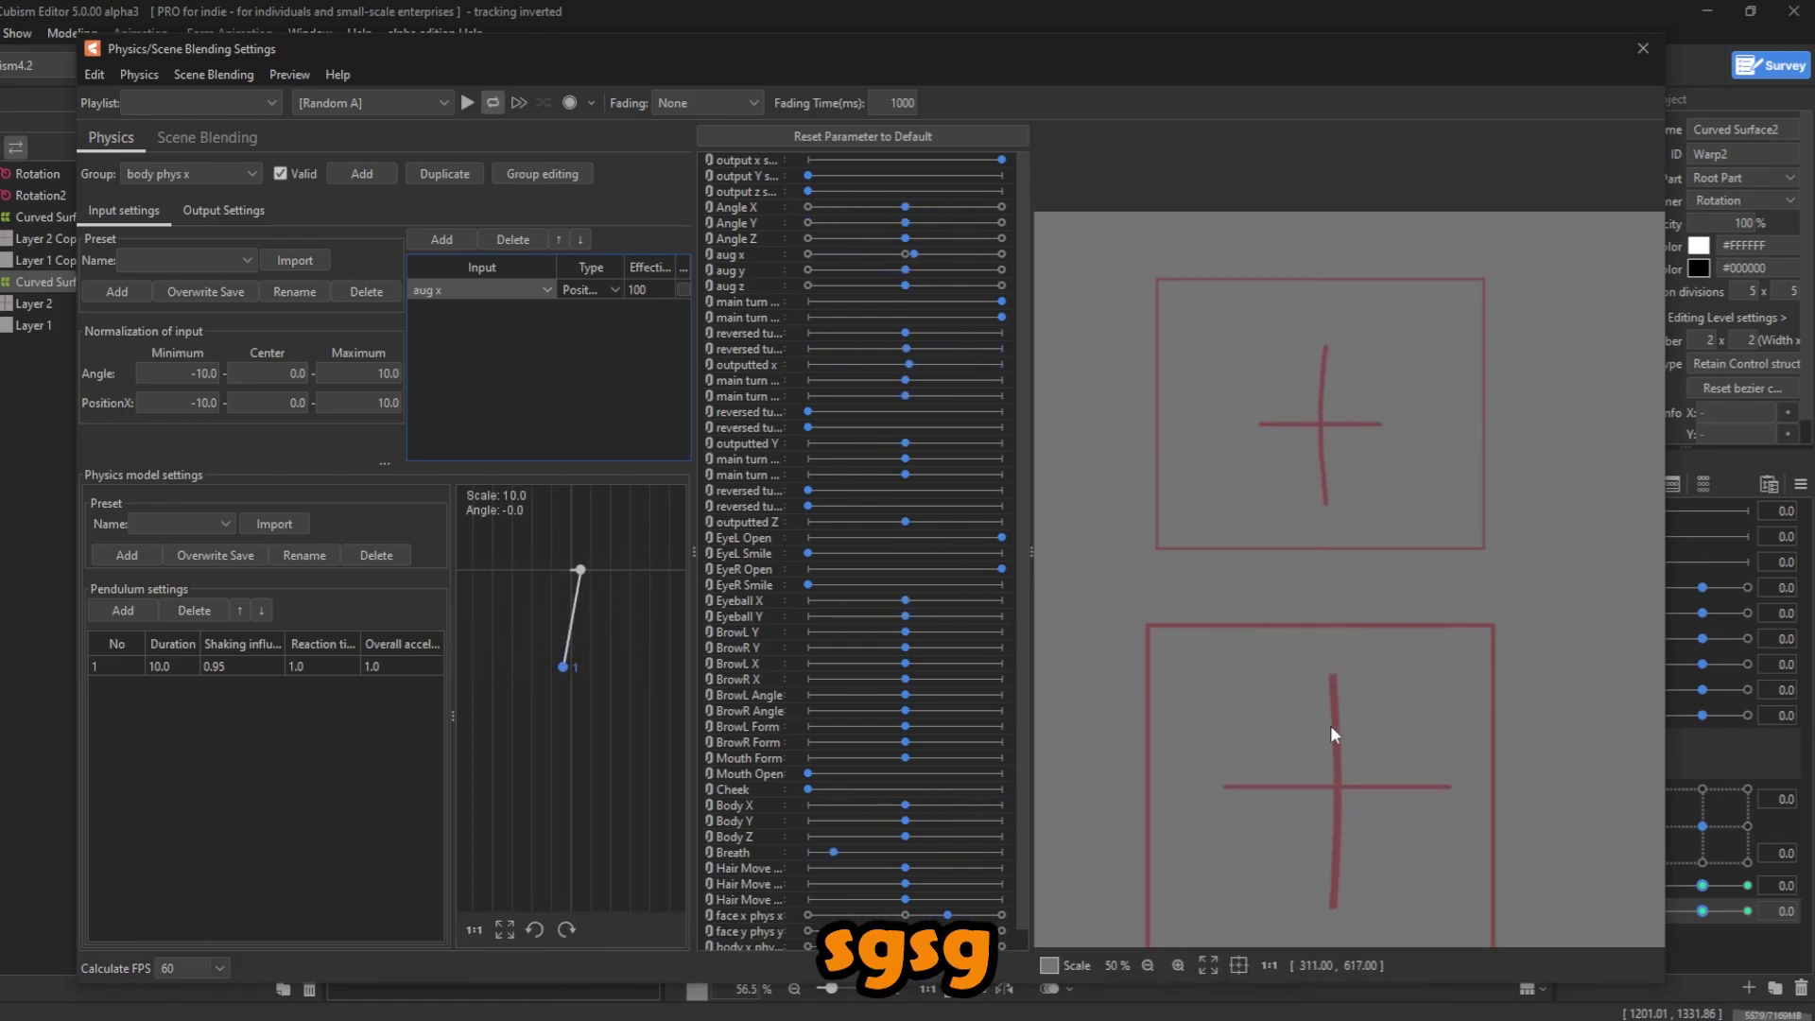
left_click_drag(986, 682, 1331, 565)
- Fit the body phys x group's output magnification to the parameter range and test the body's motion
left_click(231, 211)
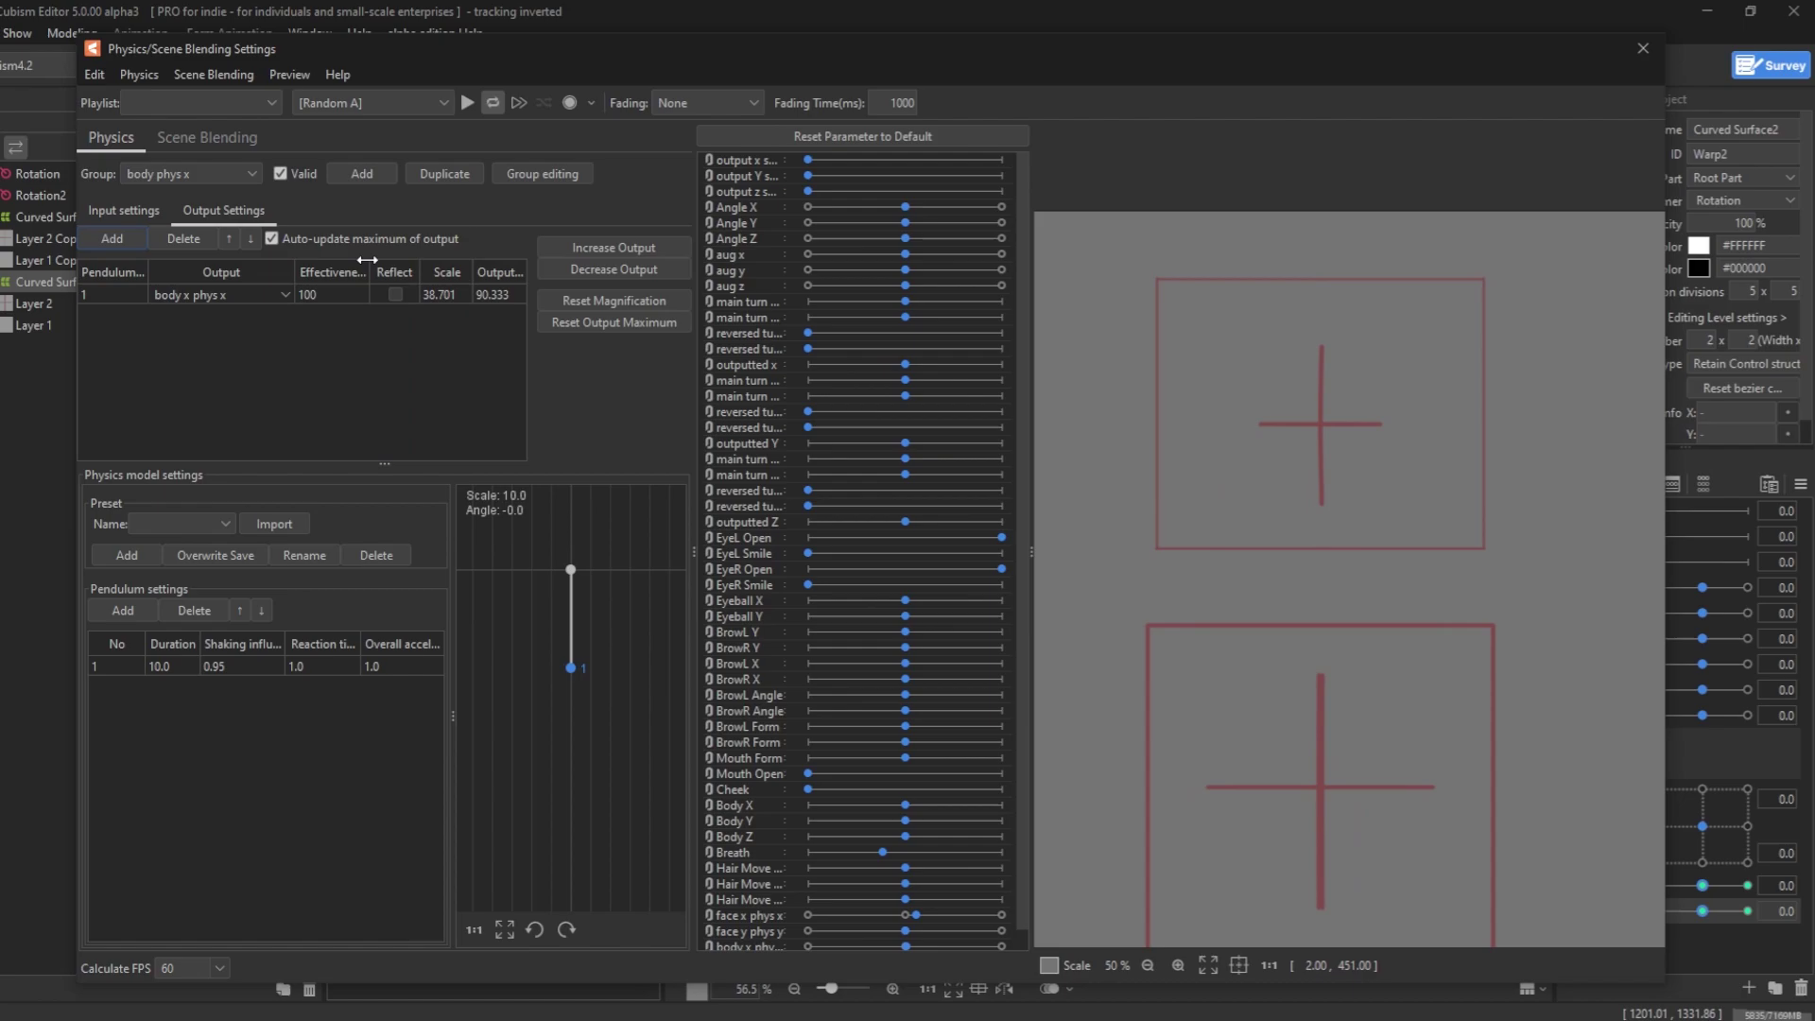
left_click(546, 254)
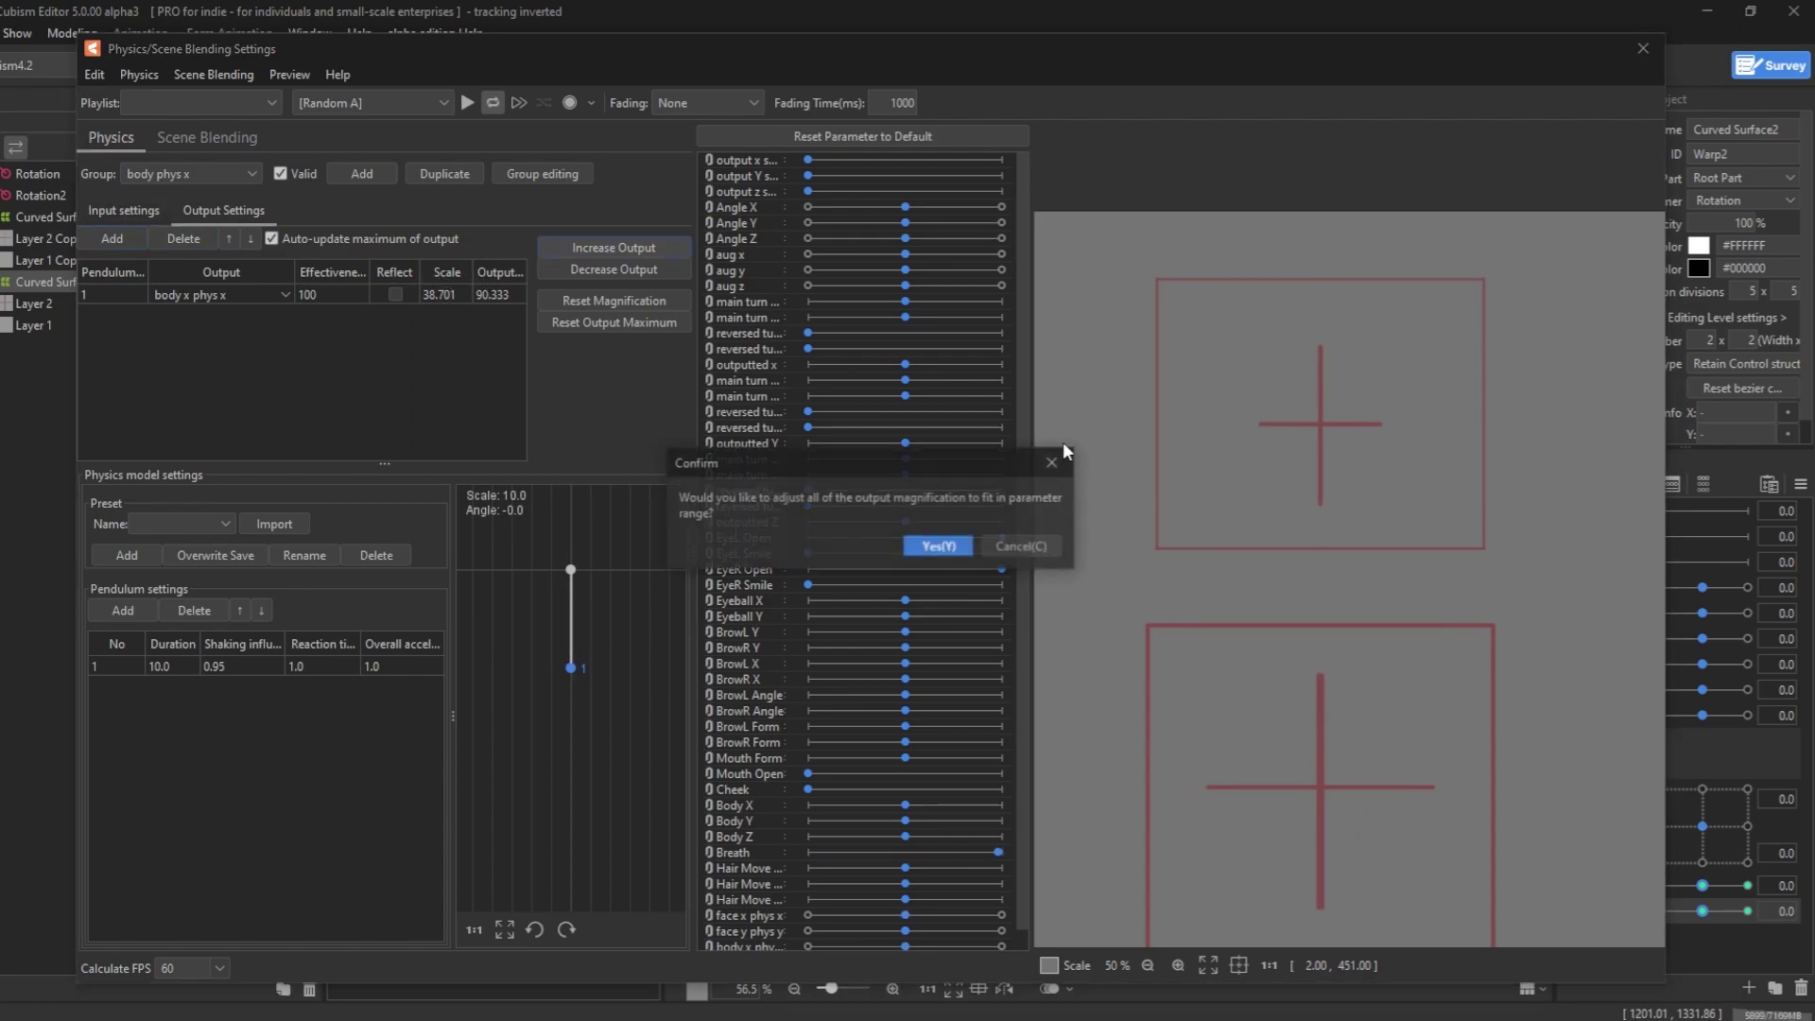
key("Return")
left_click_drag(1211, 525, 1116, 542)
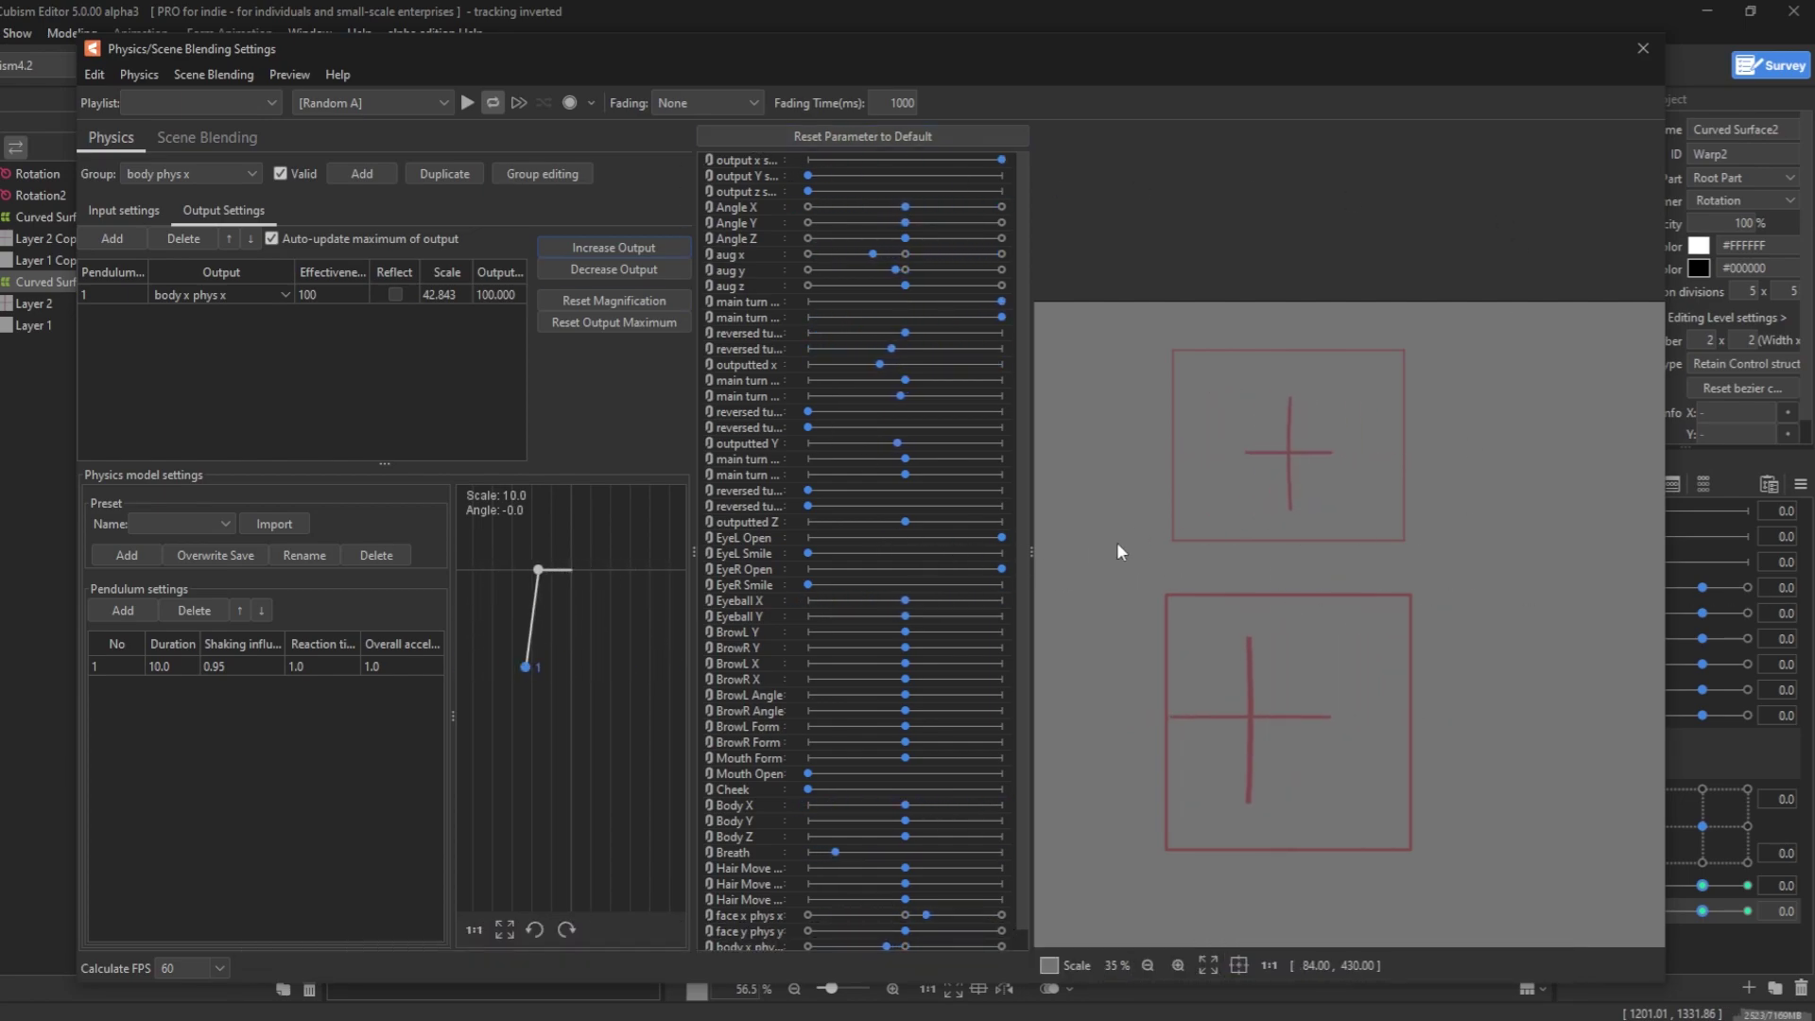
- Leave the physics settings and bend the upper and lower parts of Layer 2's warp further sideways at body x phys x -30 with the deform brush
left_click(124, 210)
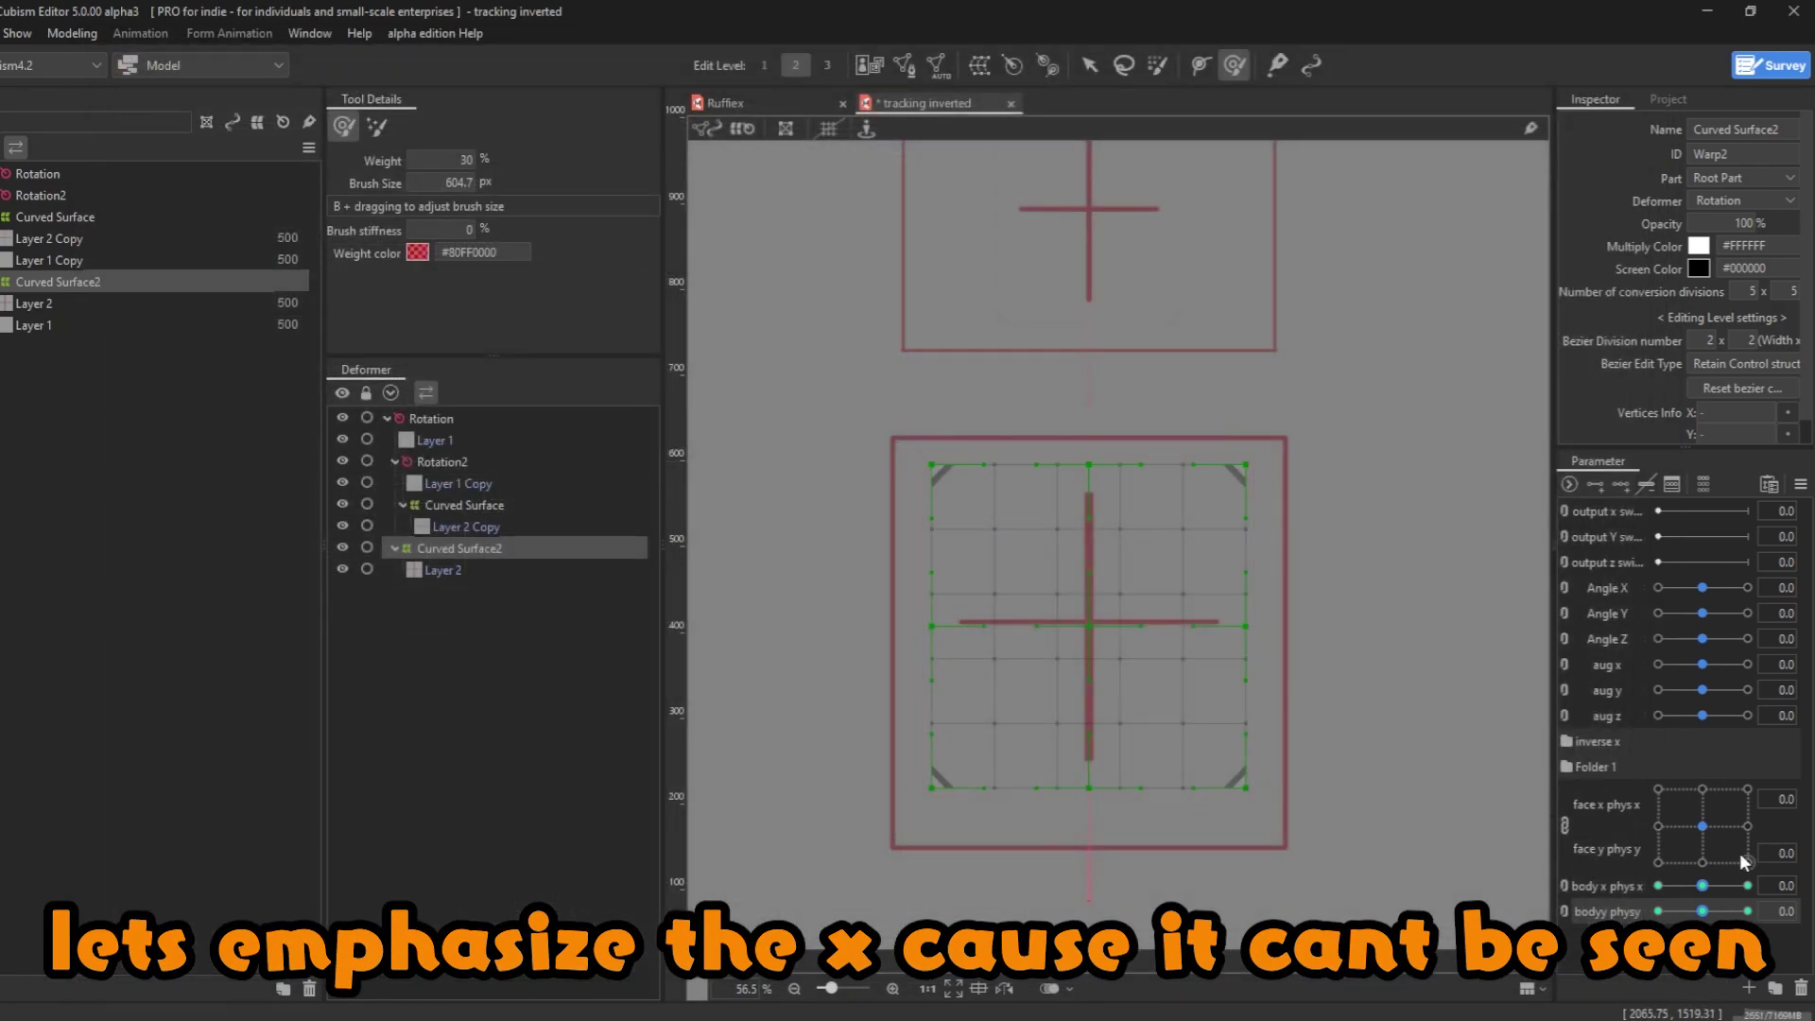
left_click_drag(1704, 886, 1658, 886)
left_click_drag(1083, 830, 1049, 752, "shift")
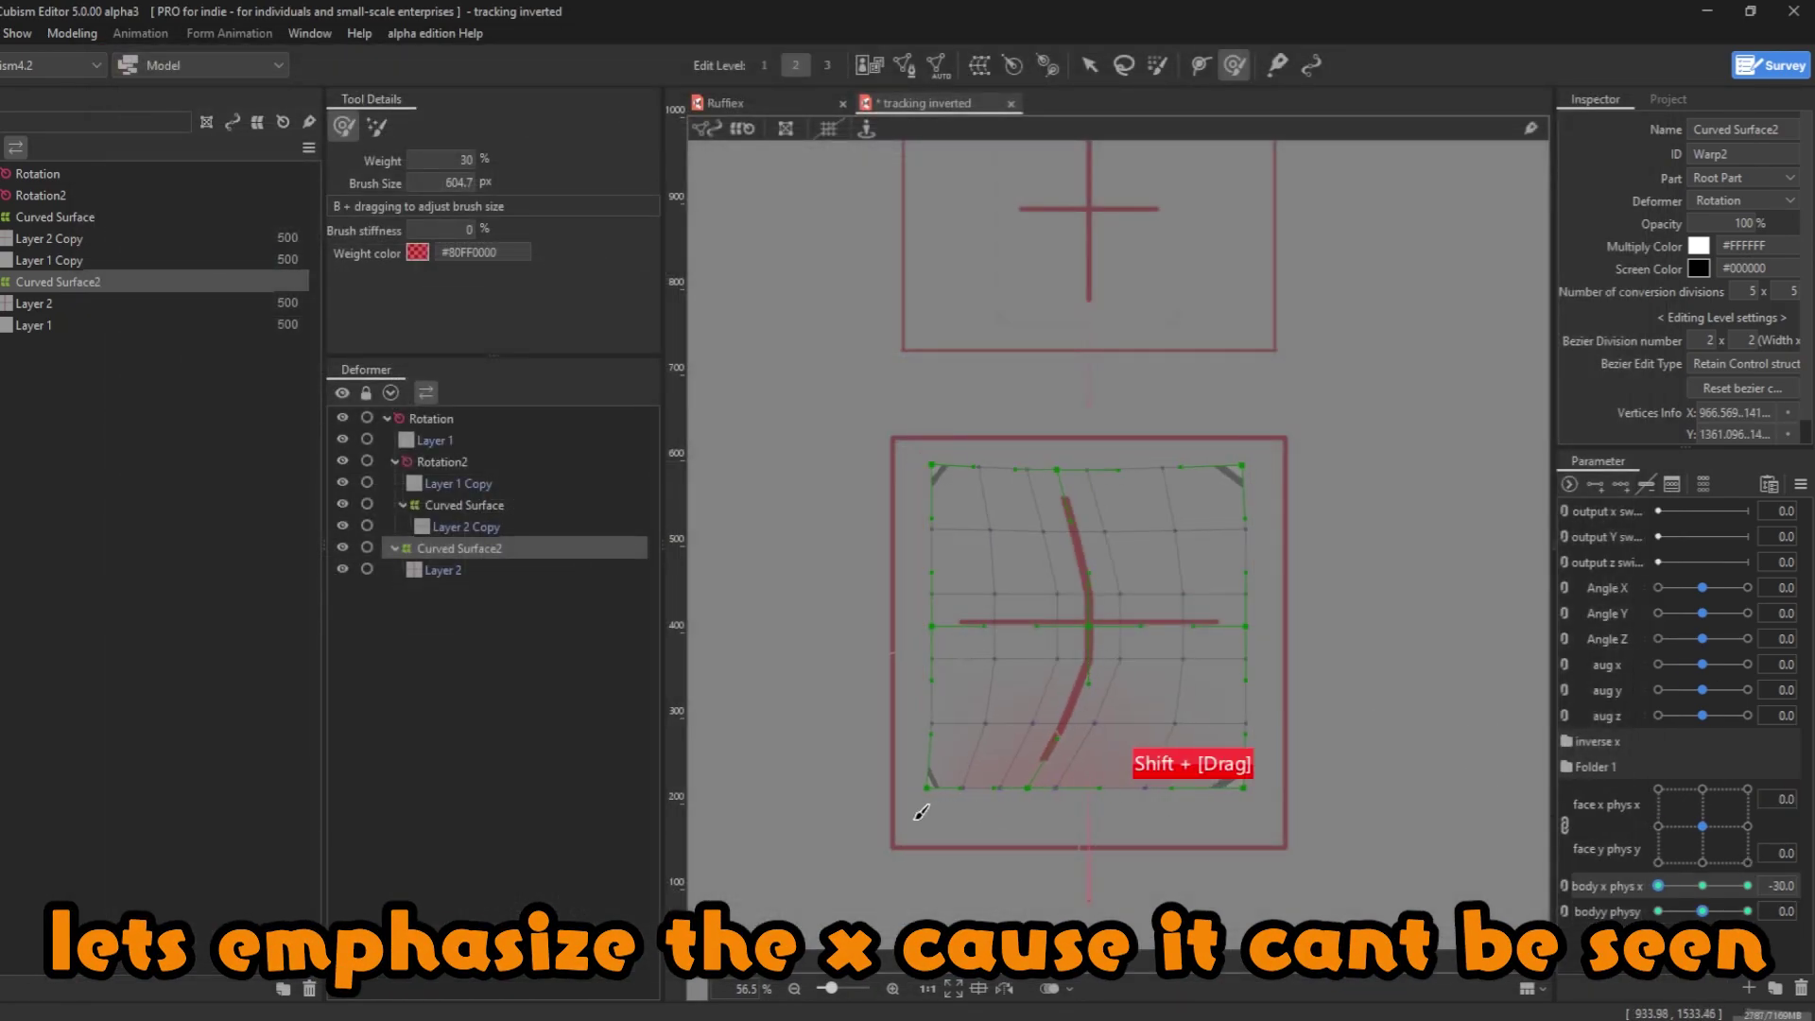
left_click_drag(1031, 568, 993, 511, "shift")
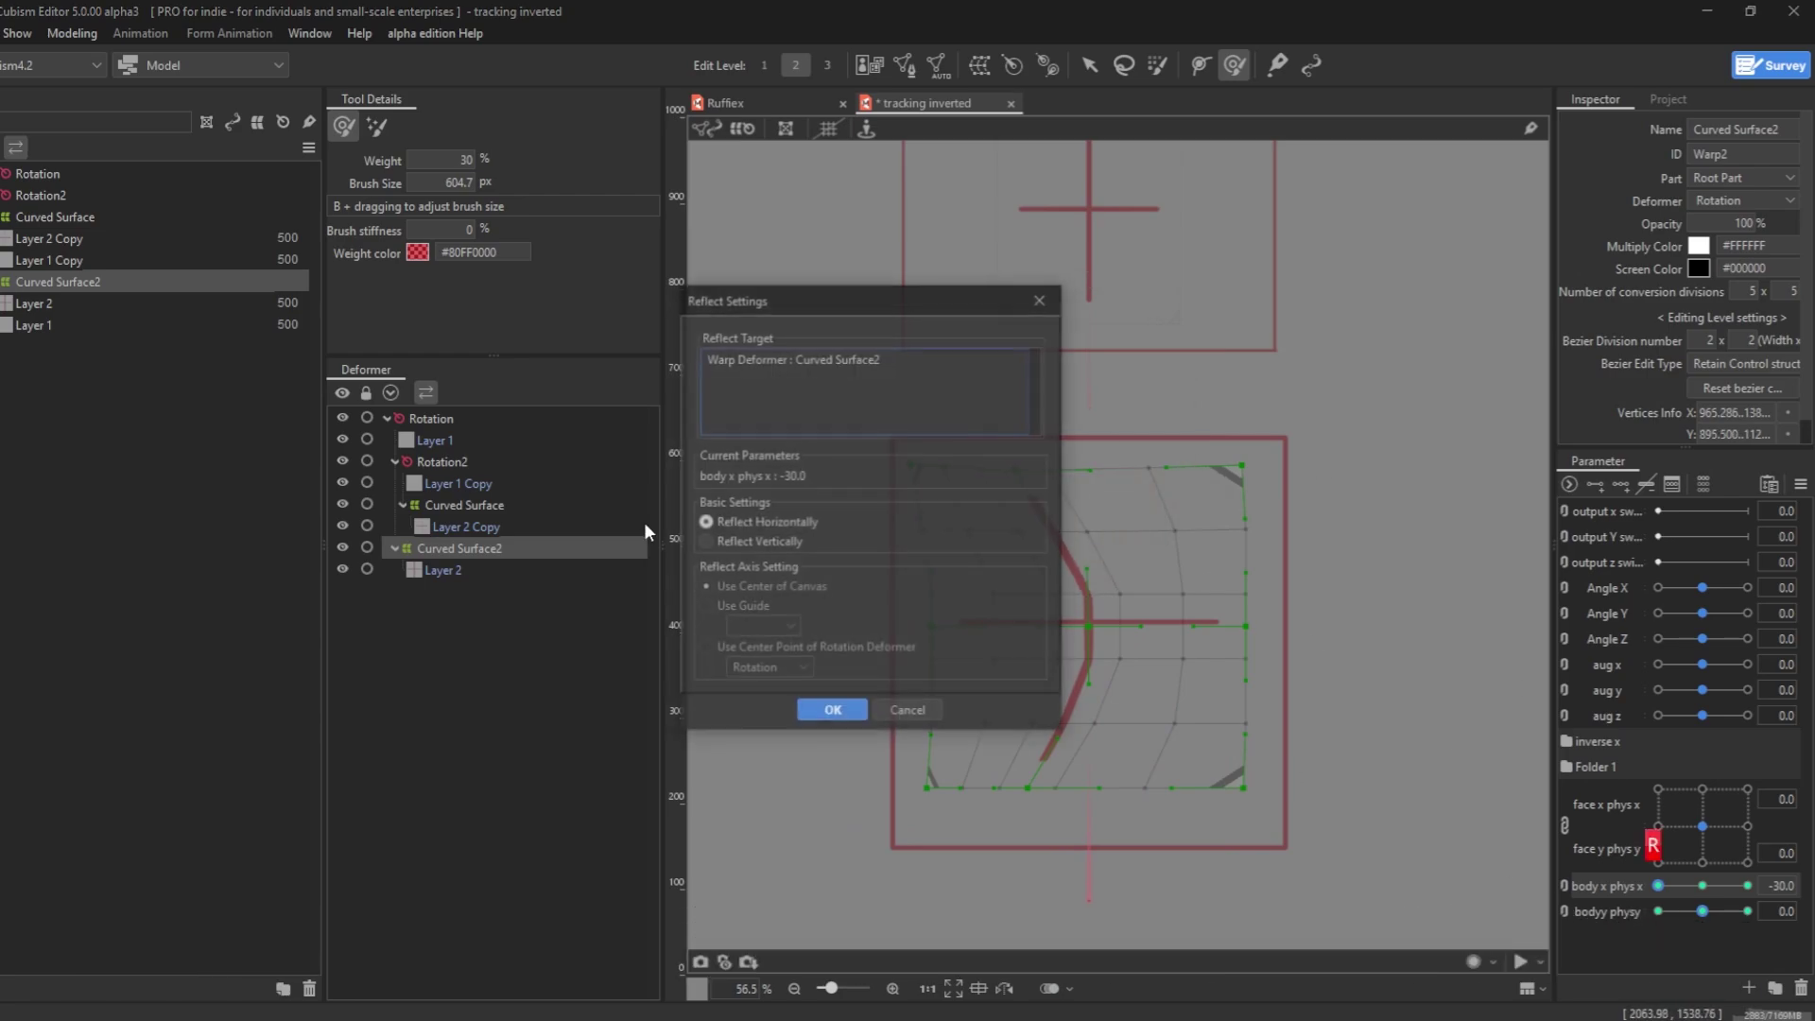
- Reflect the Layer 2 warp's body x phys x -30 shape horizontally and test the inverted body motion in the physics preview
key("ctrl+Return")
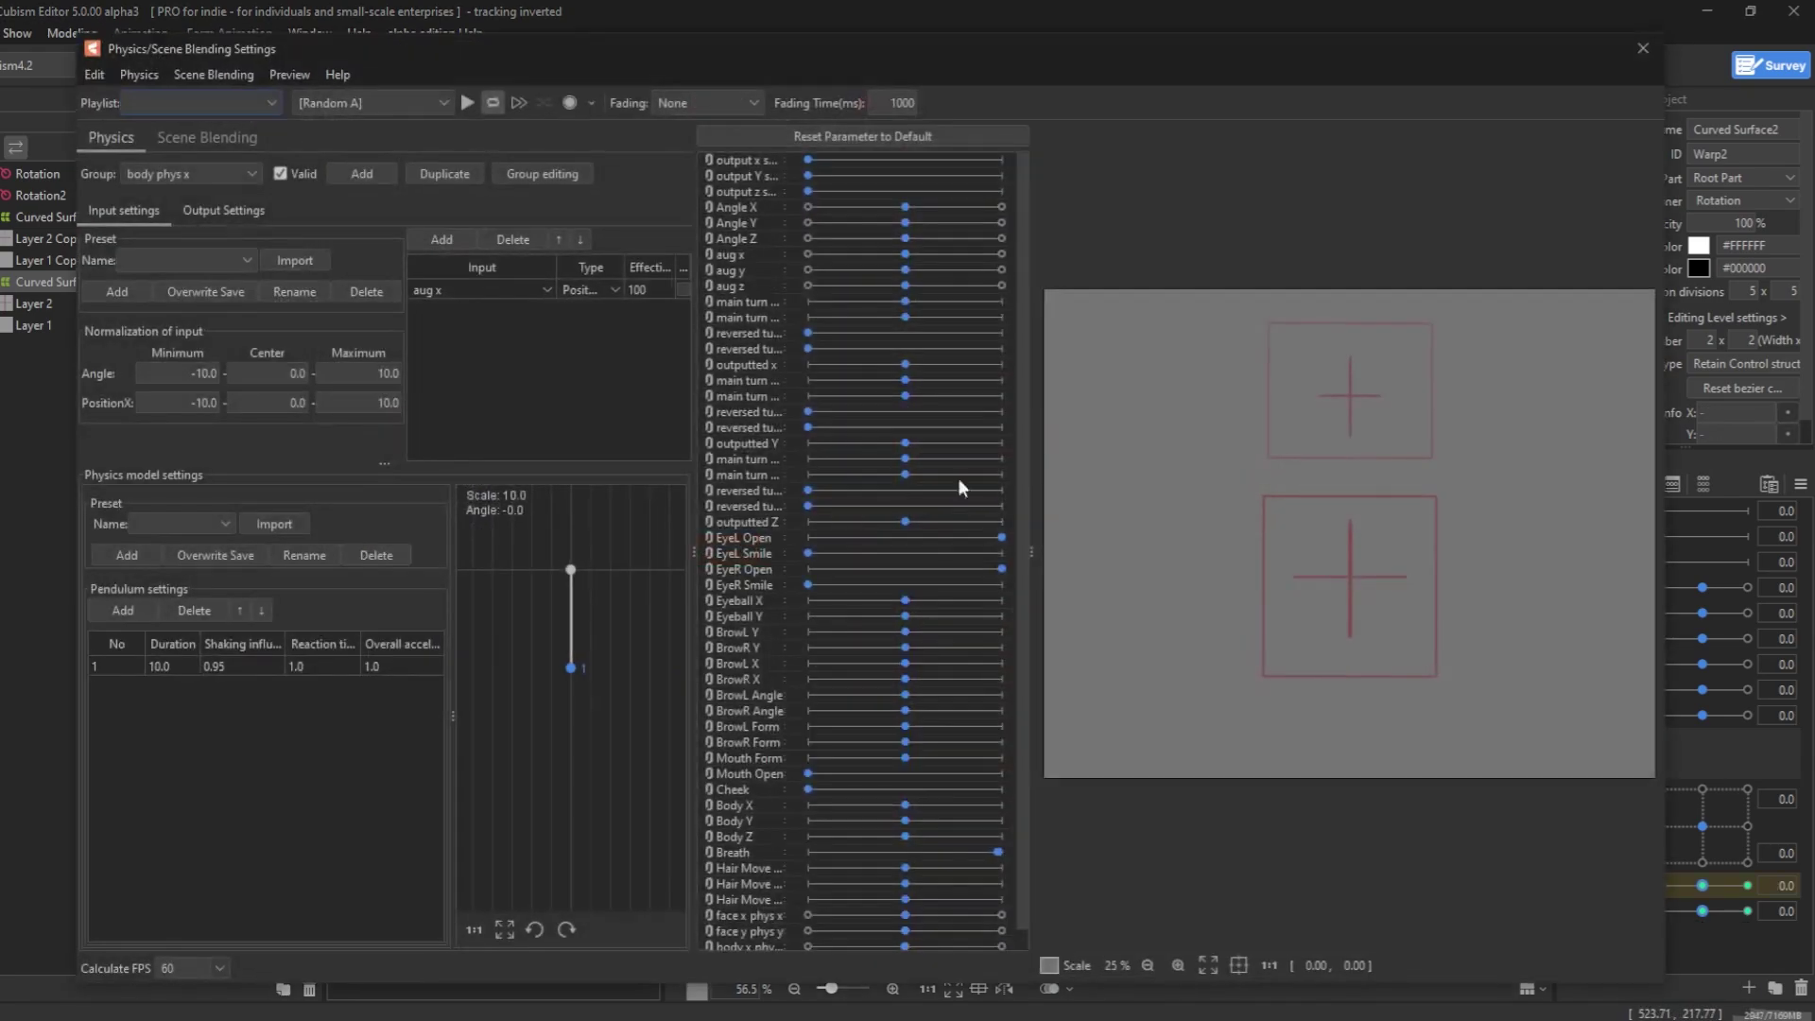
left_click_drag(1153, 545, 1673, 603)
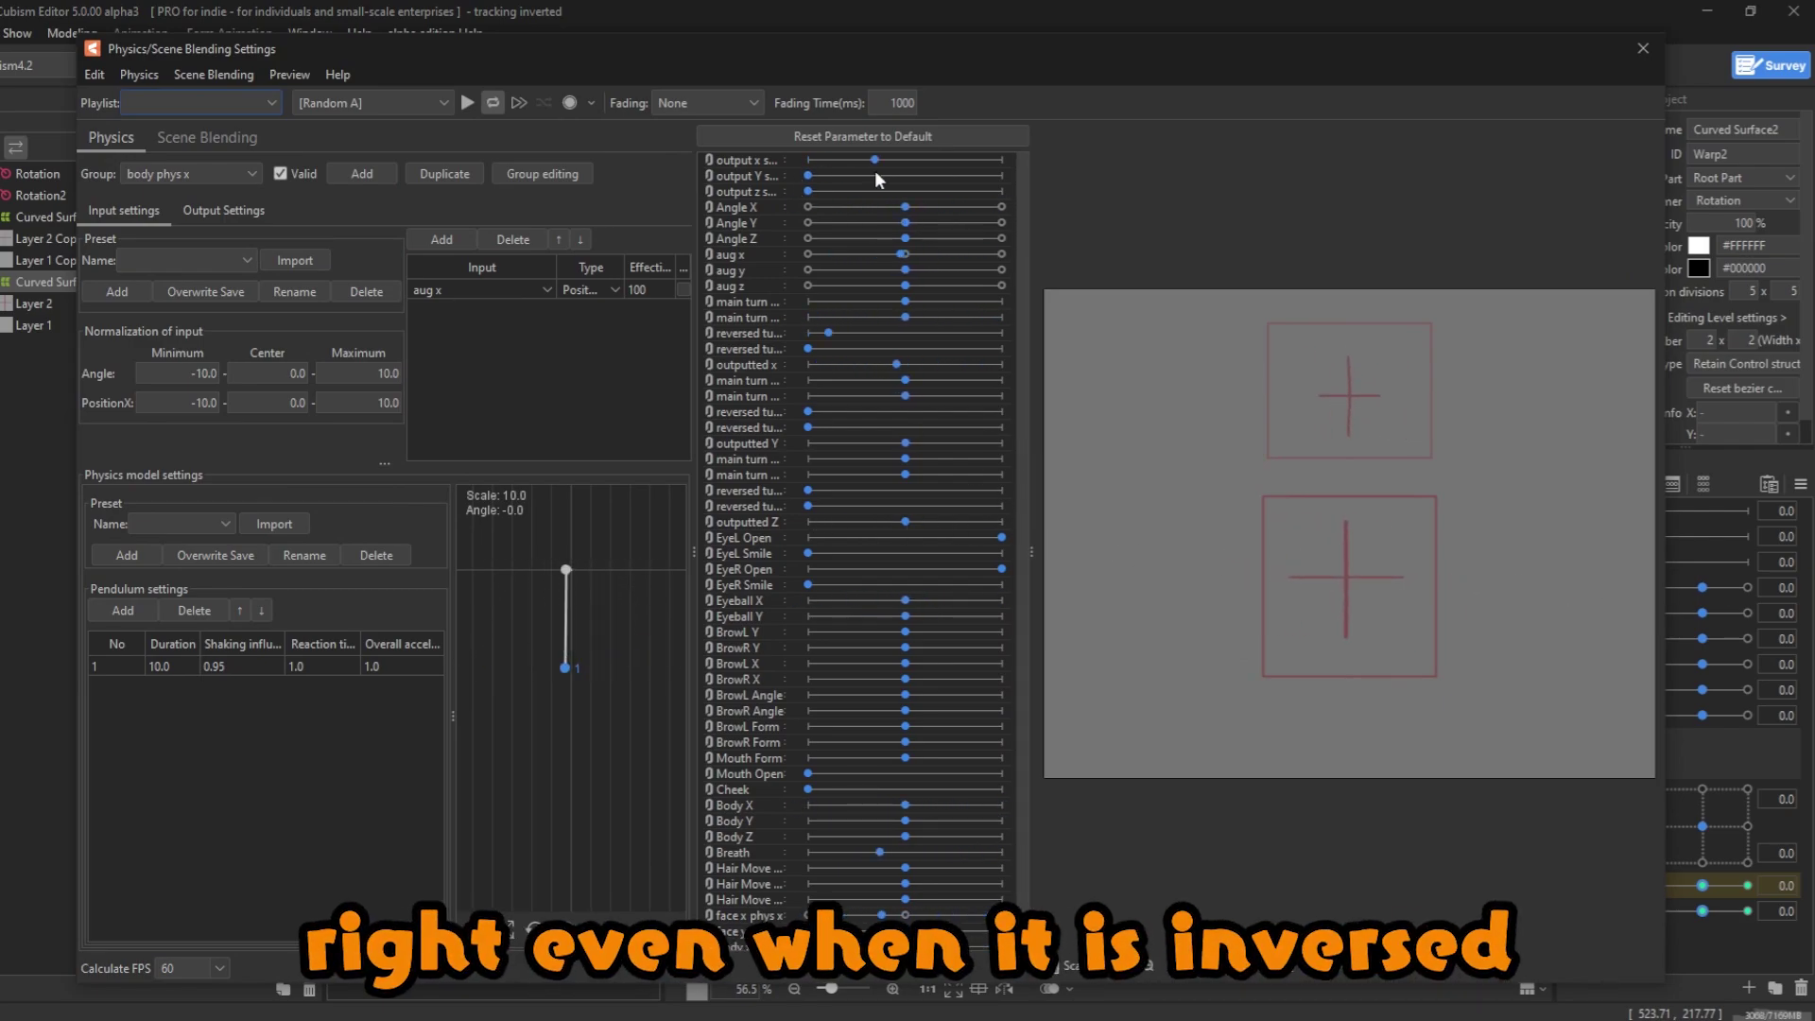
left_click_drag(1388, 630, 1648, 647)
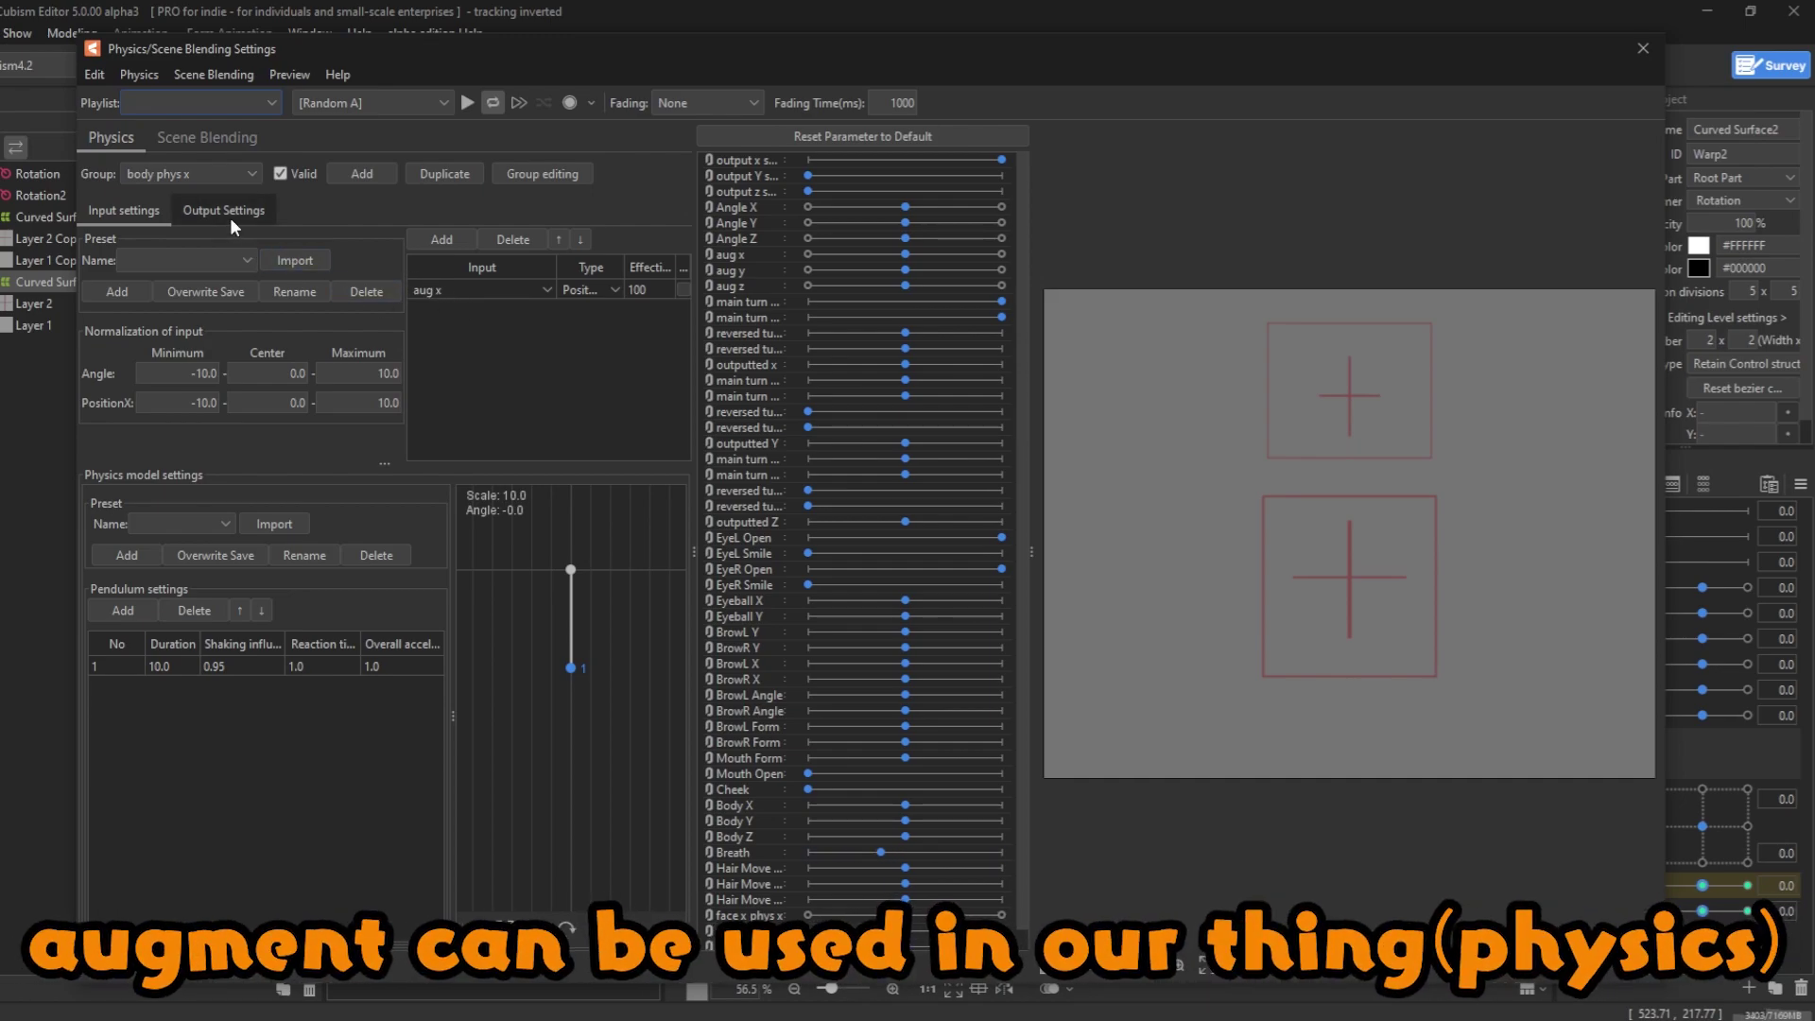
- Duplicate the body phys x physics group under the name body phys y
left_click(469, 170)
left_click_drag(899, 500, 877, 501)
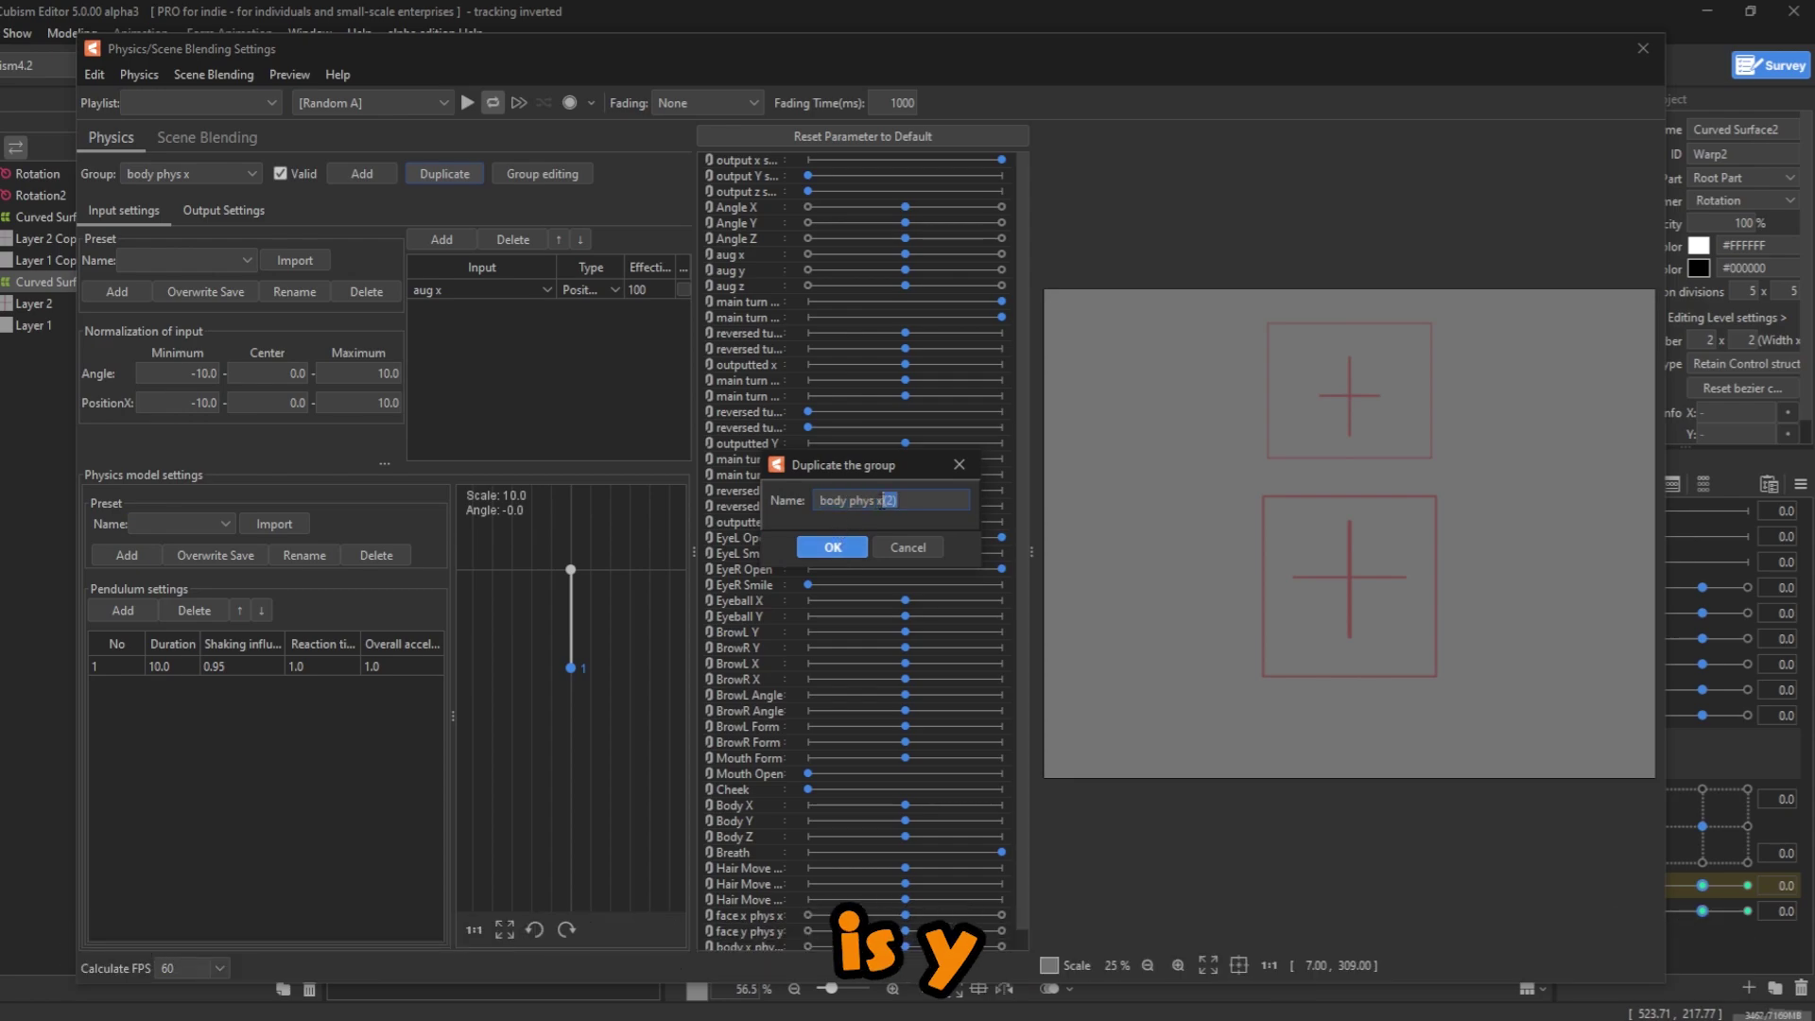
type("y")
key("Return")
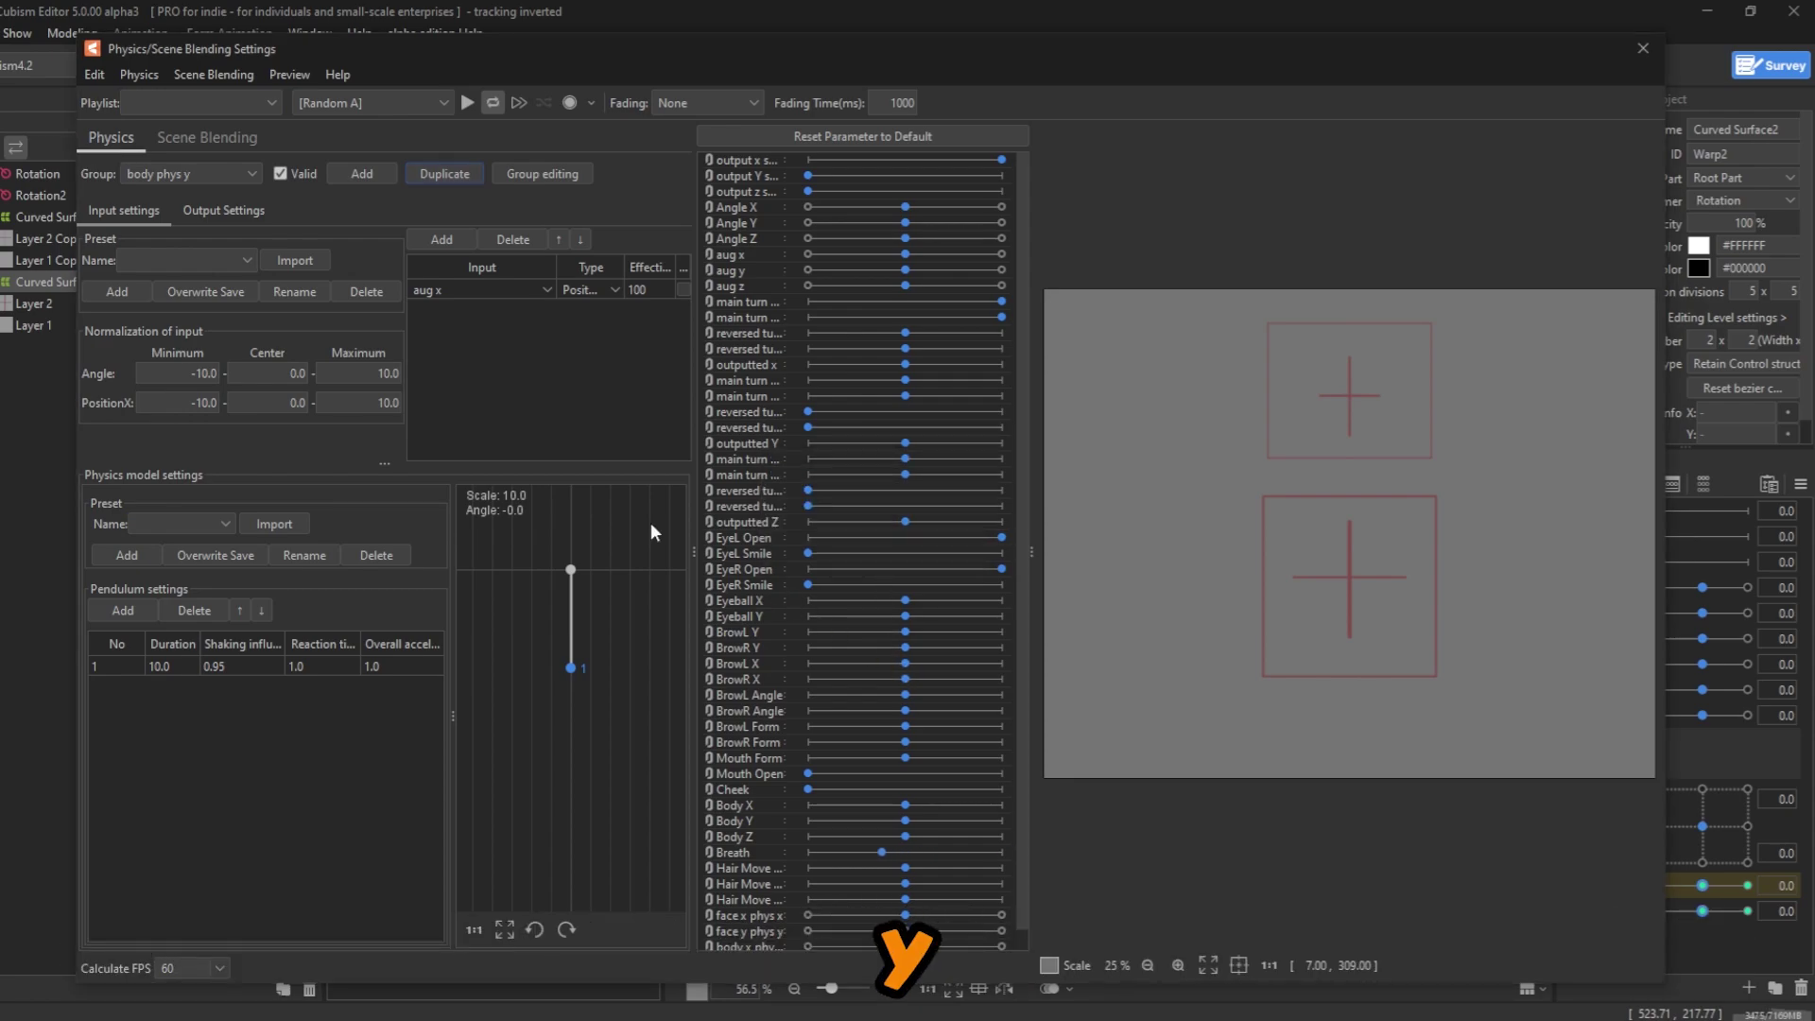
- Set the body phys y group's input to aug y and its output to bodyy physy, check the preview and leave the physics settings
left_click(467, 292)
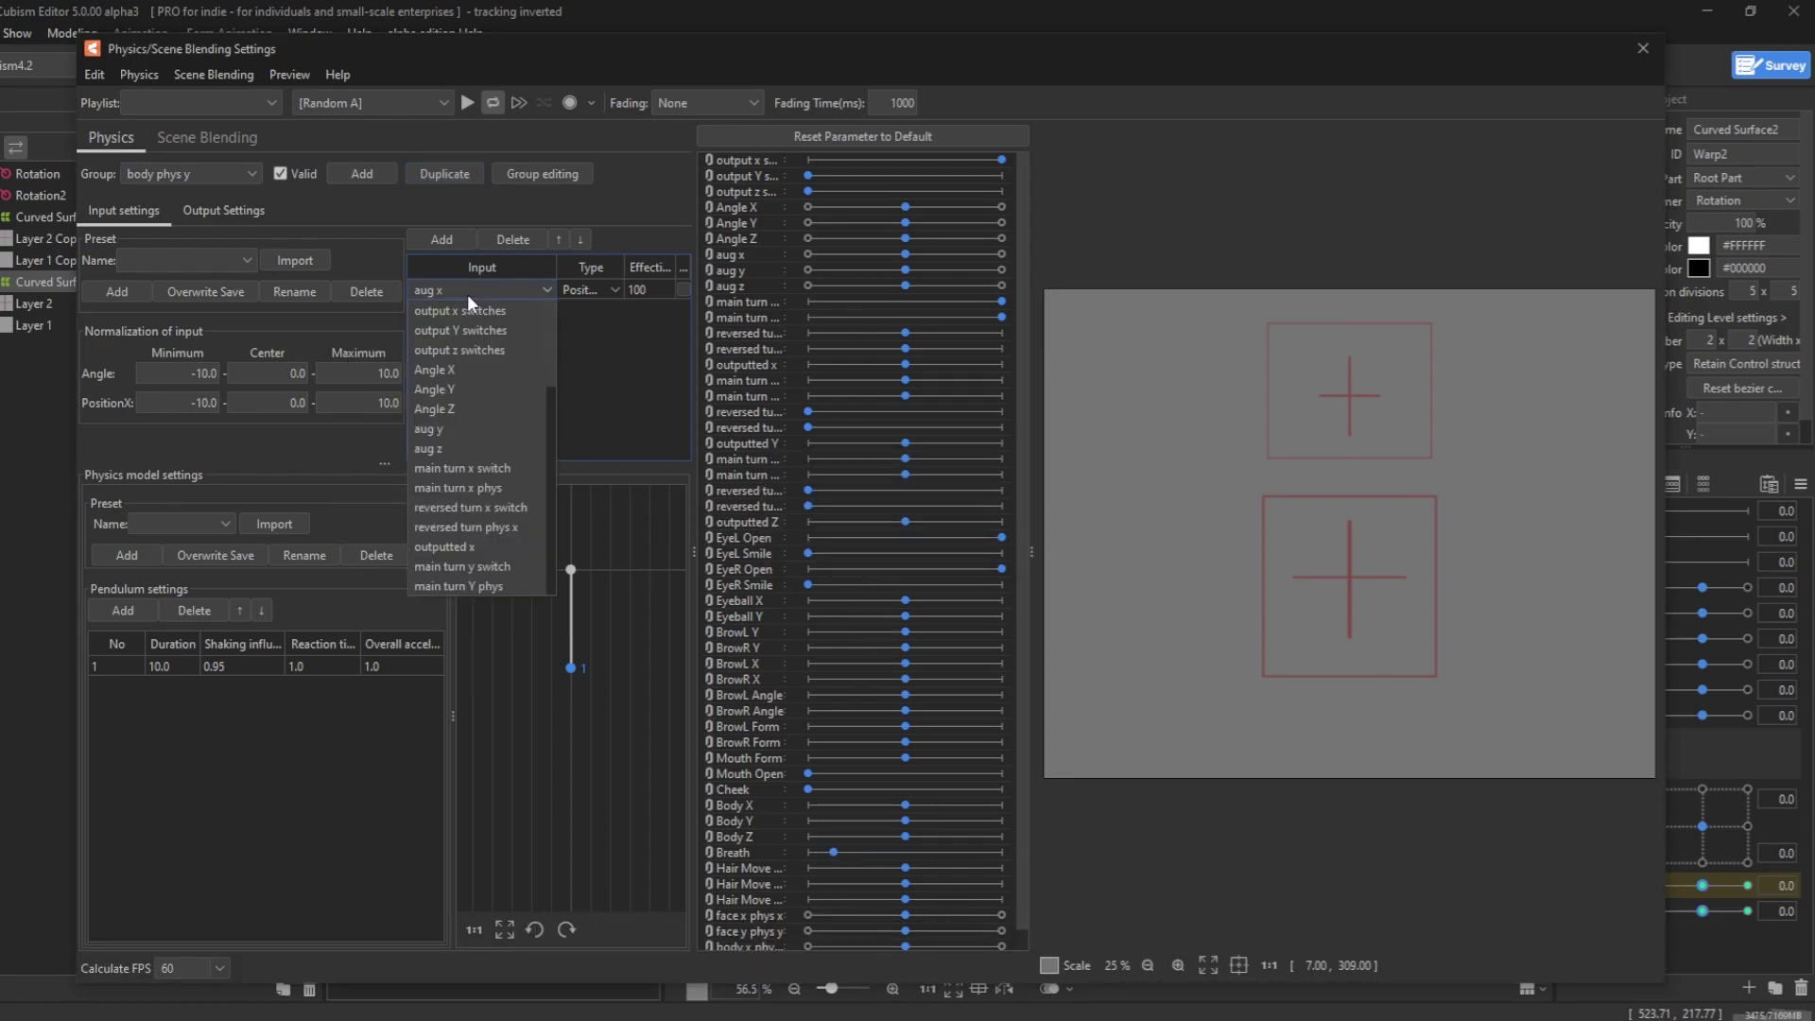
left_click(450, 426)
left_click(208, 218)
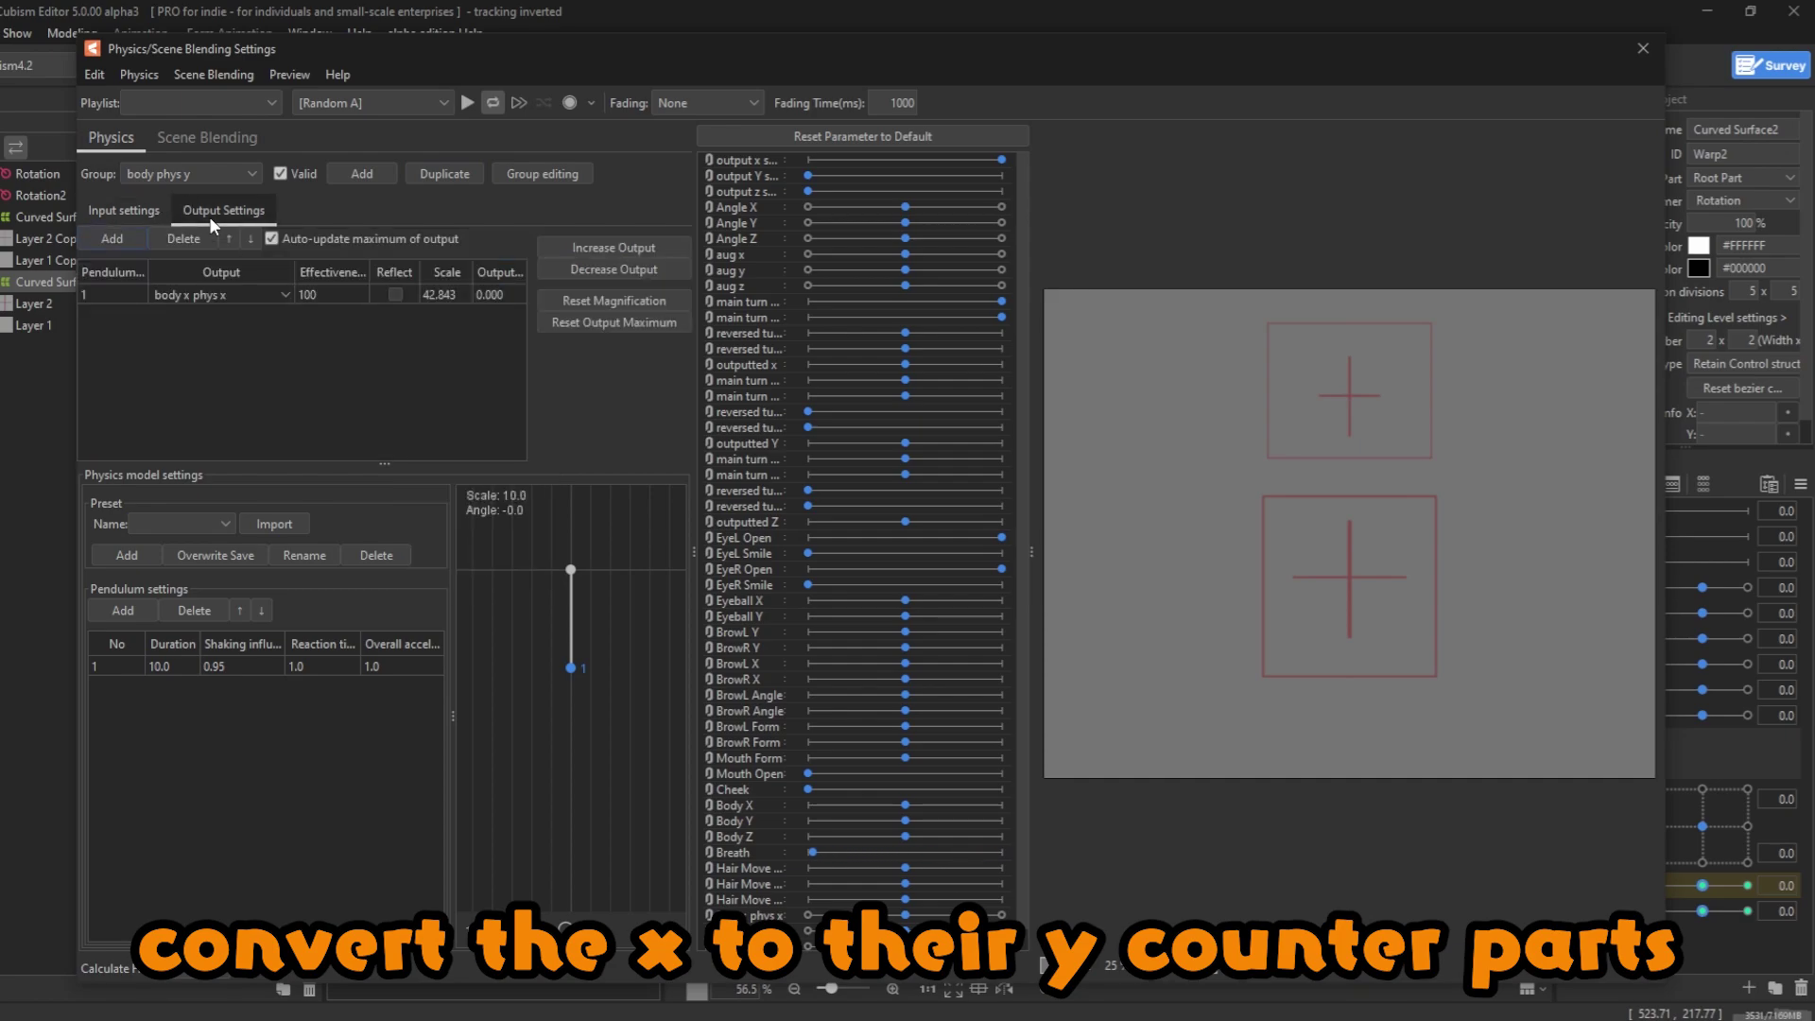
left_click(189, 296)
scroll(218, 378, "down", 8)
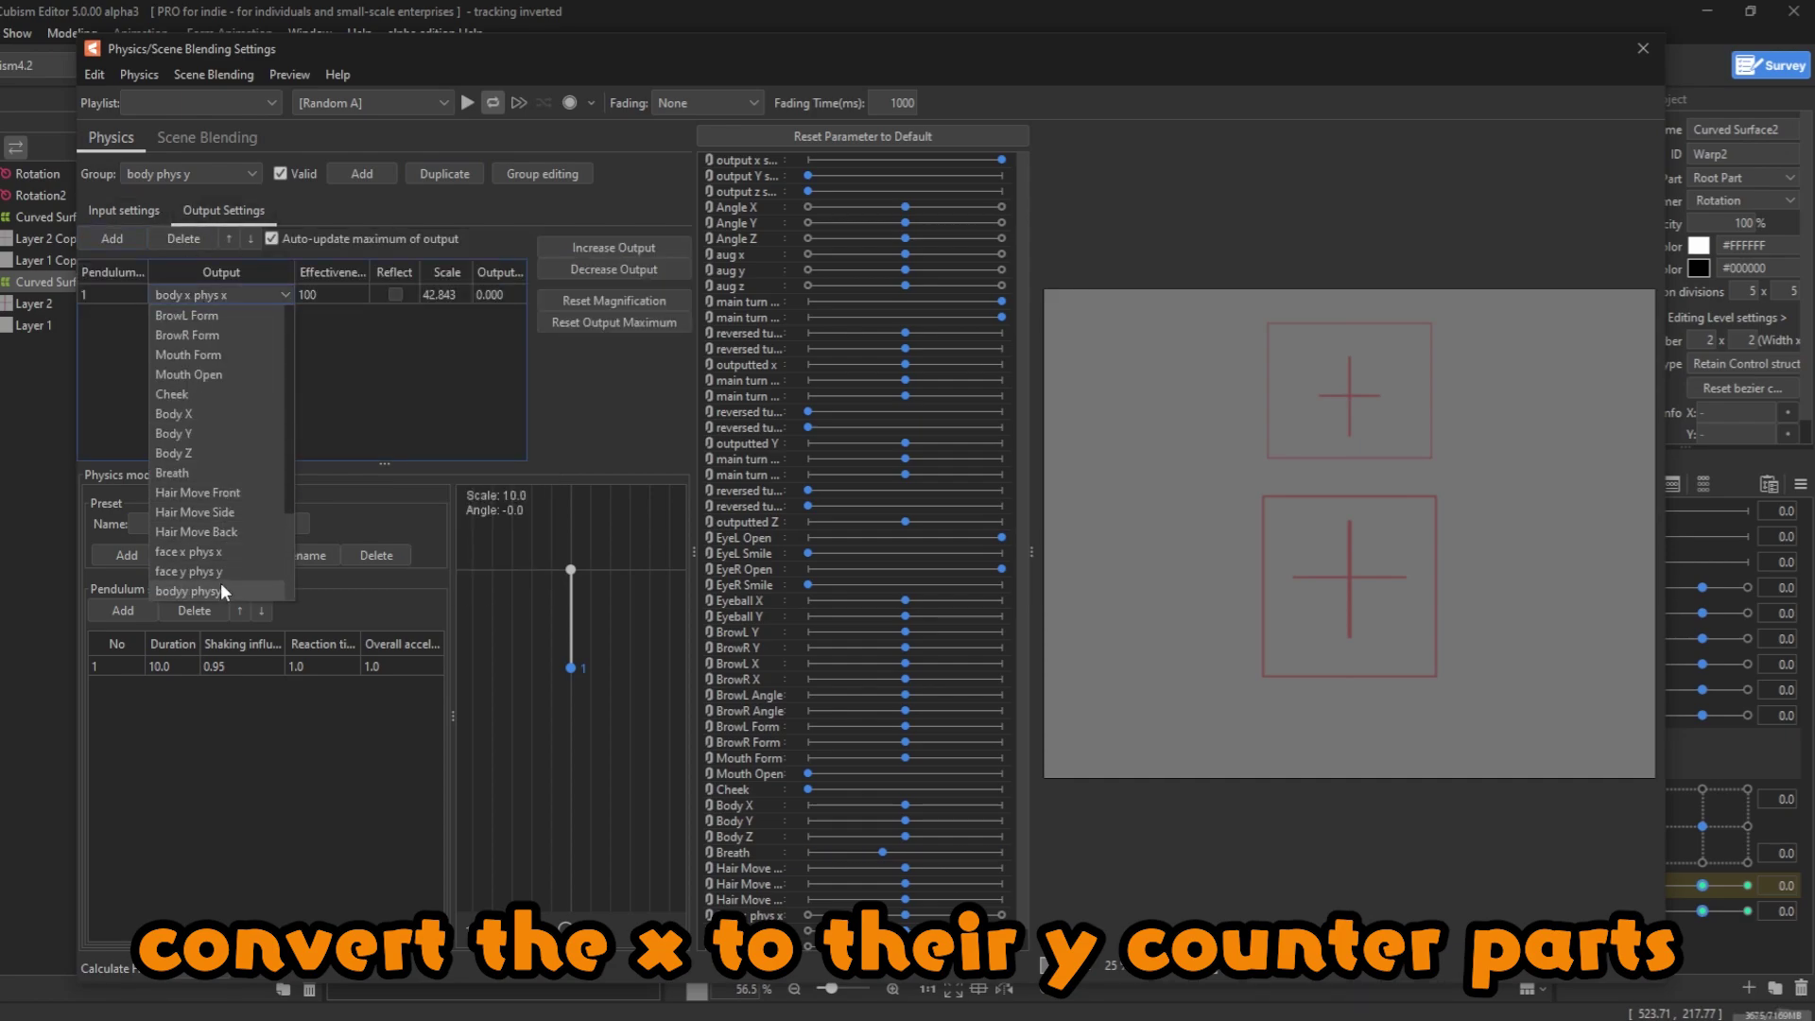
left_click(213, 589)
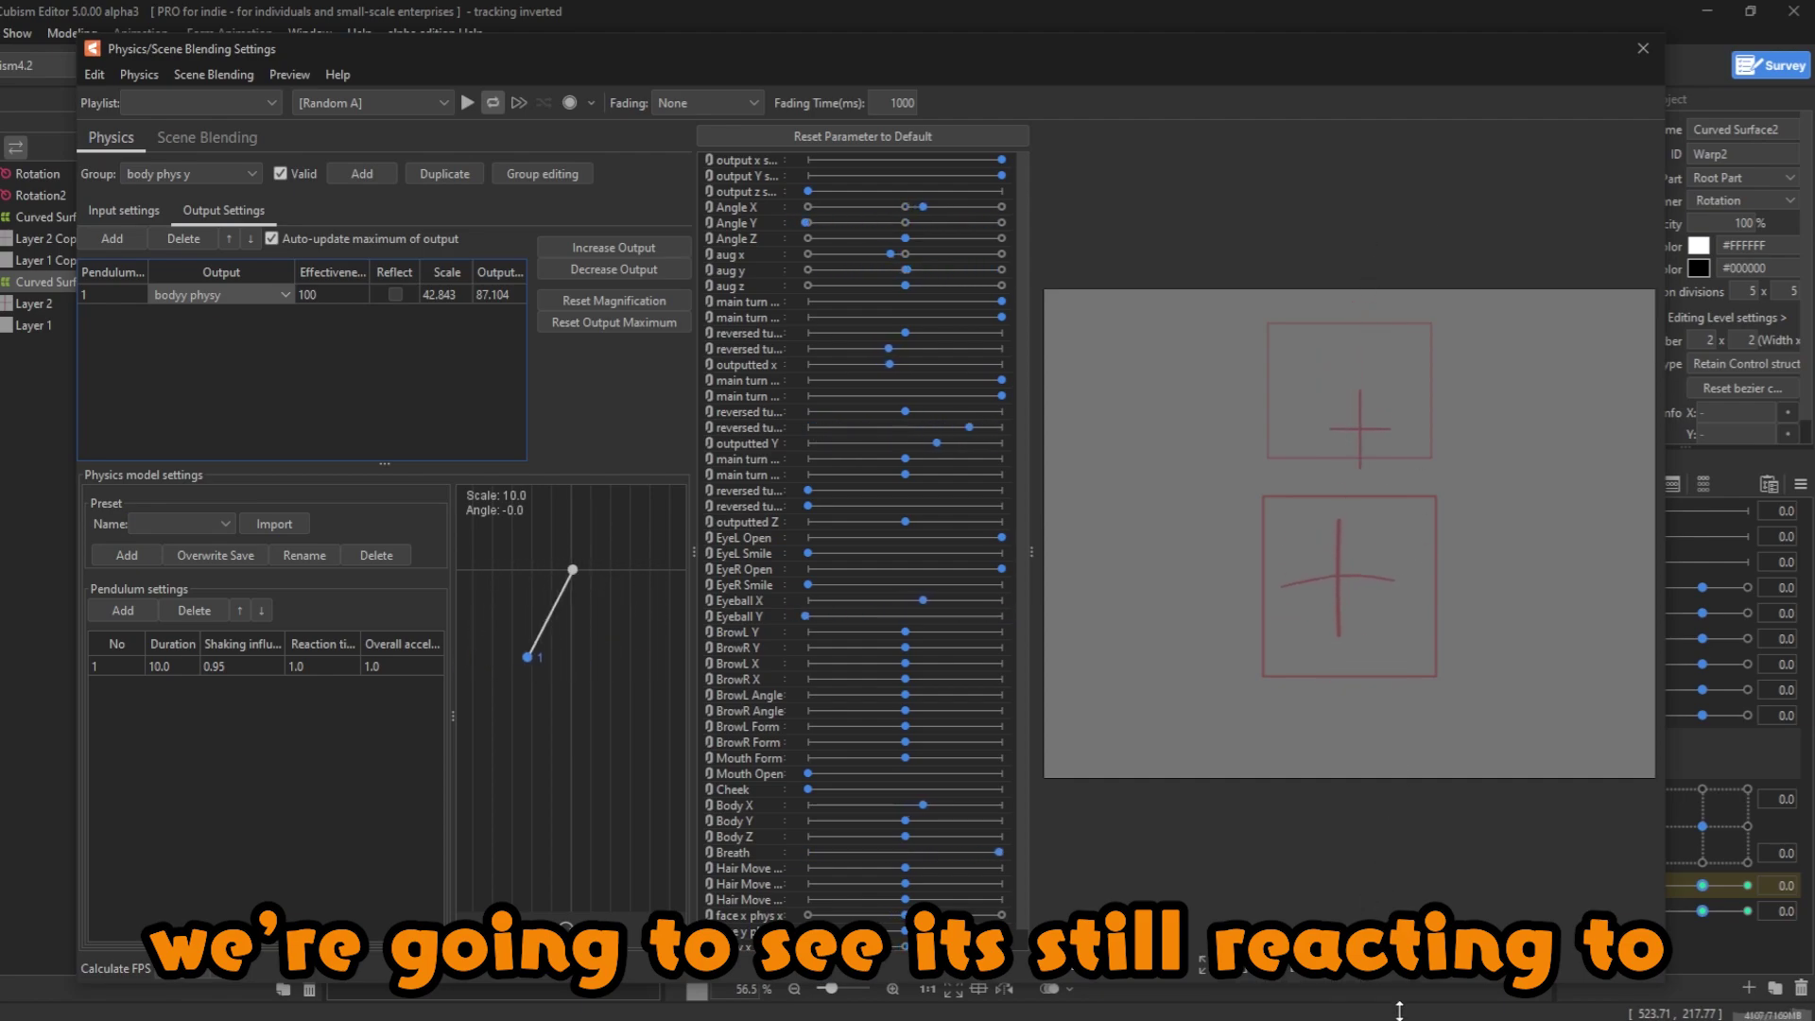
scroll(1367, 567, "up", 3)
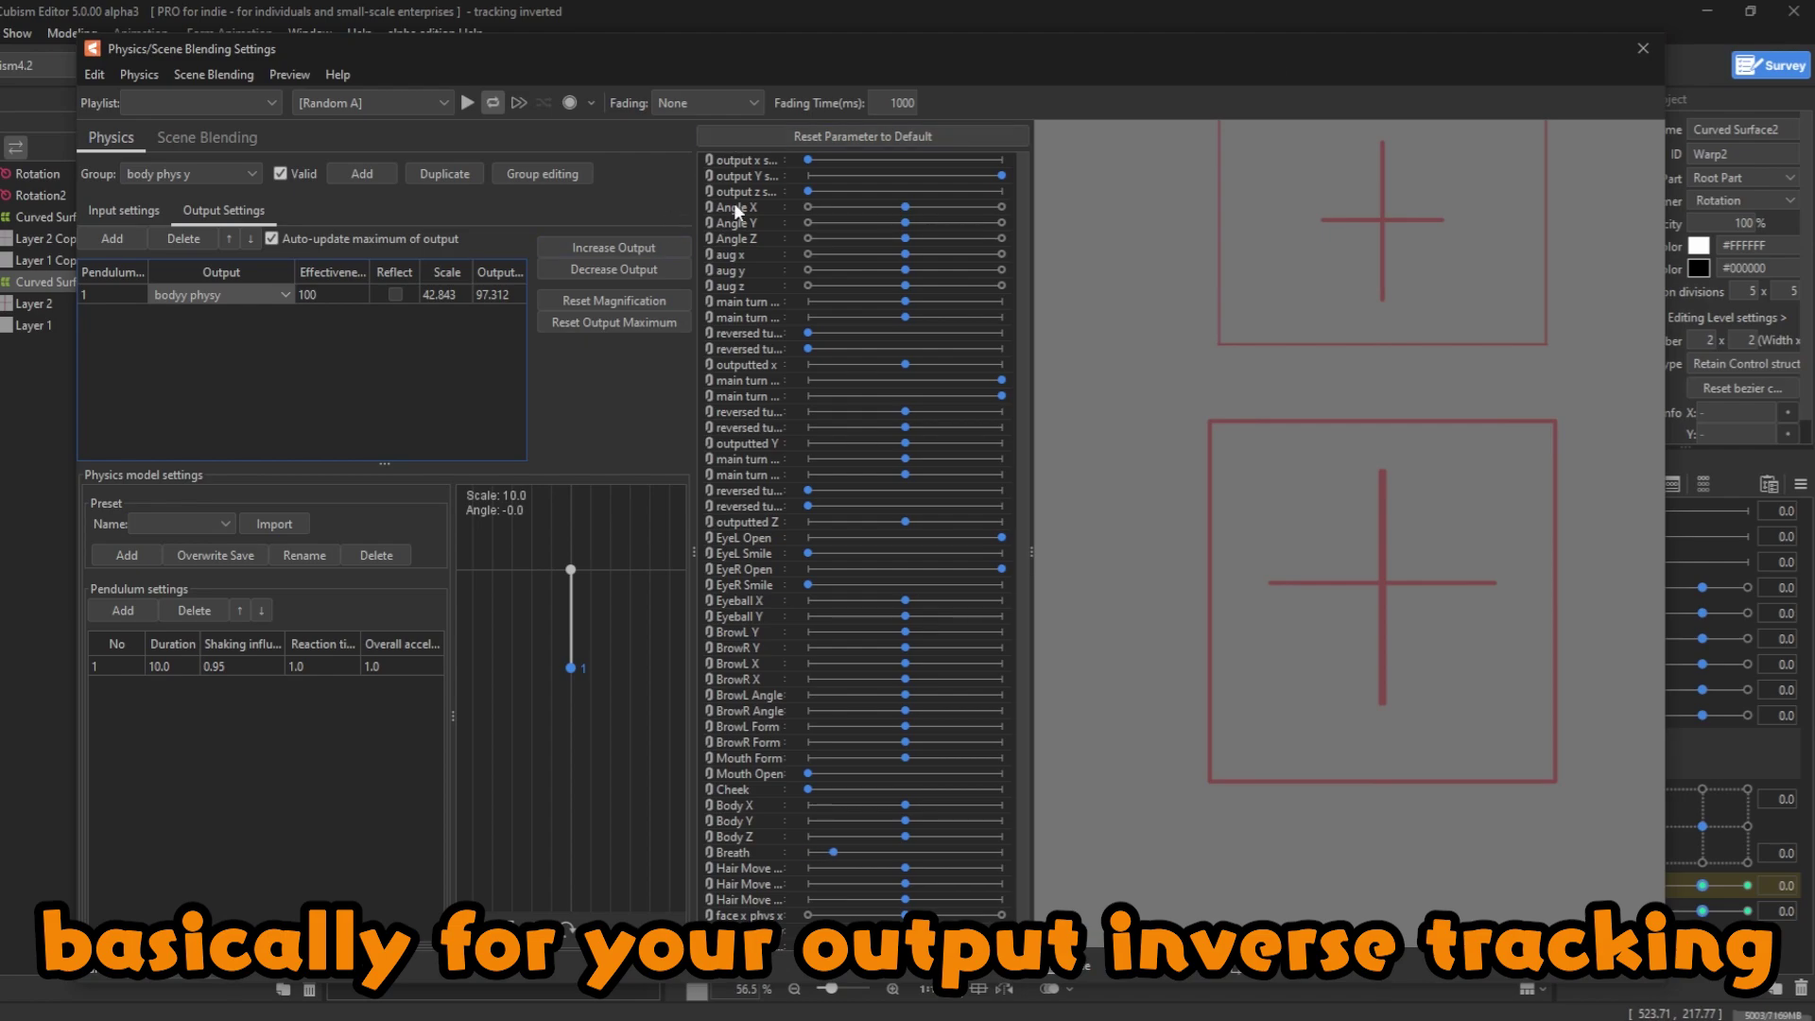
left_click(1643, 48)
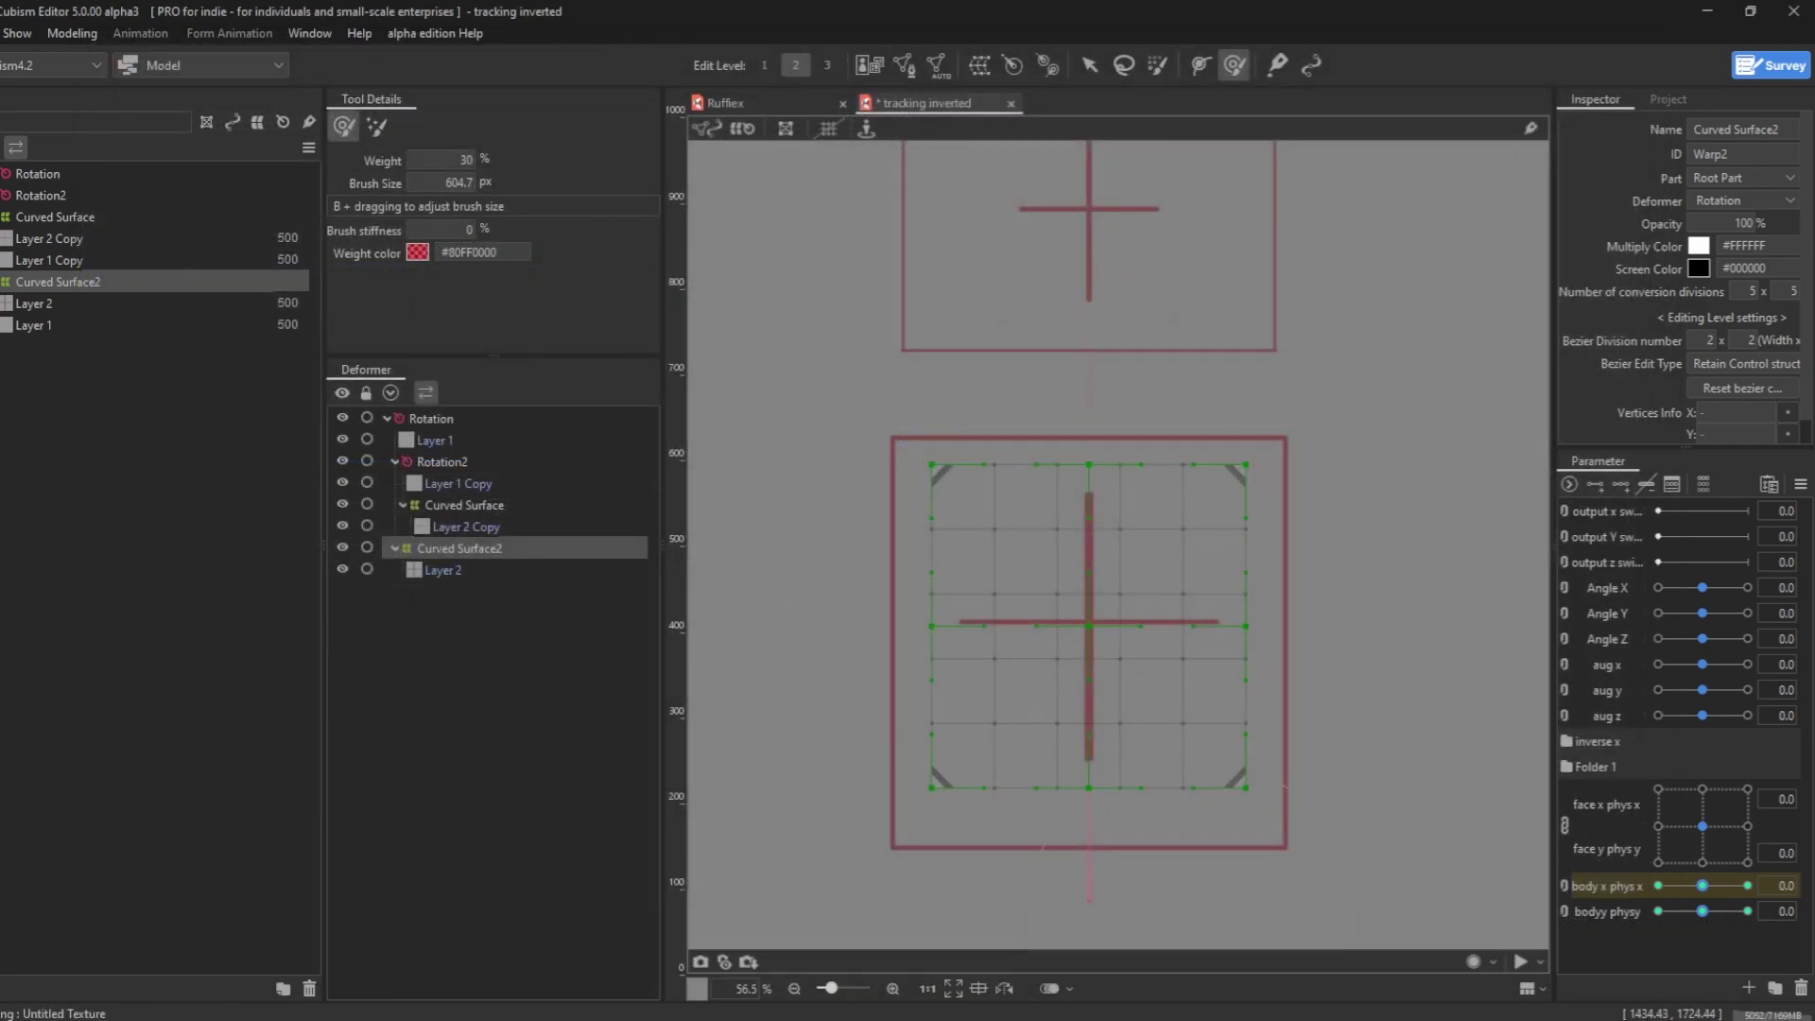